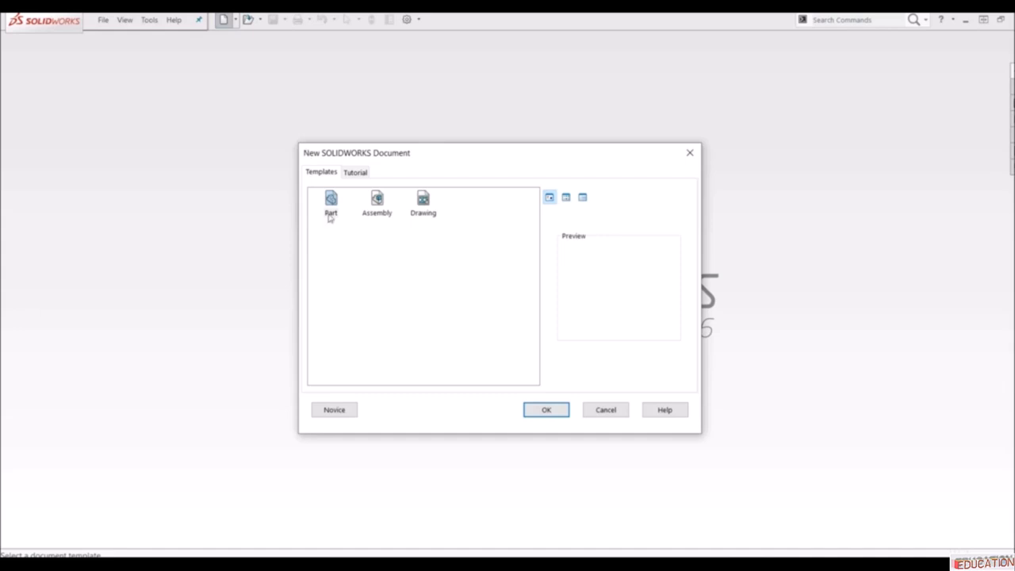
# - Create a new document from the Drawing template
pyautogui.click(331, 208)
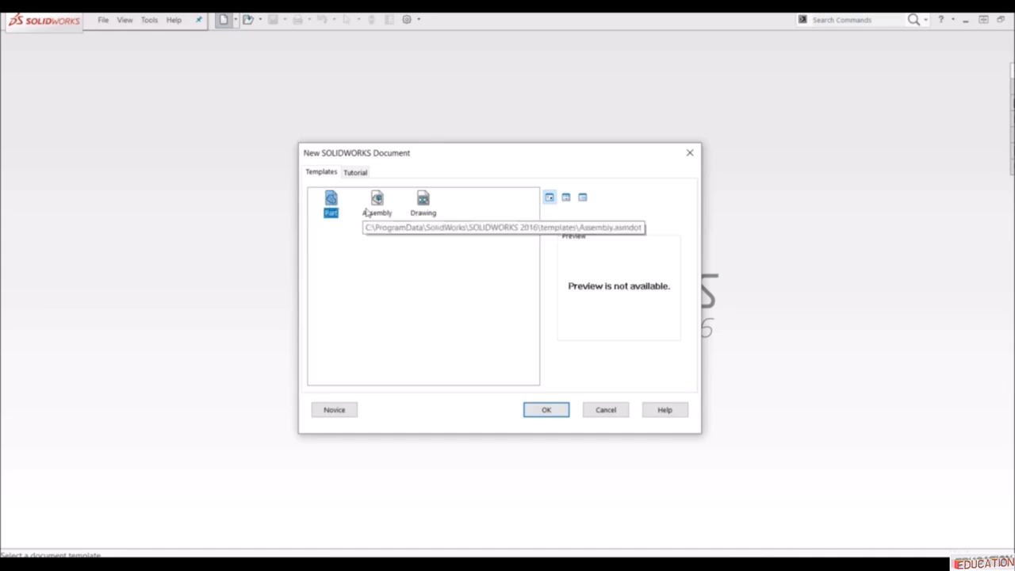
pyautogui.click(379, 203)
pyautogui.click(425, 203)
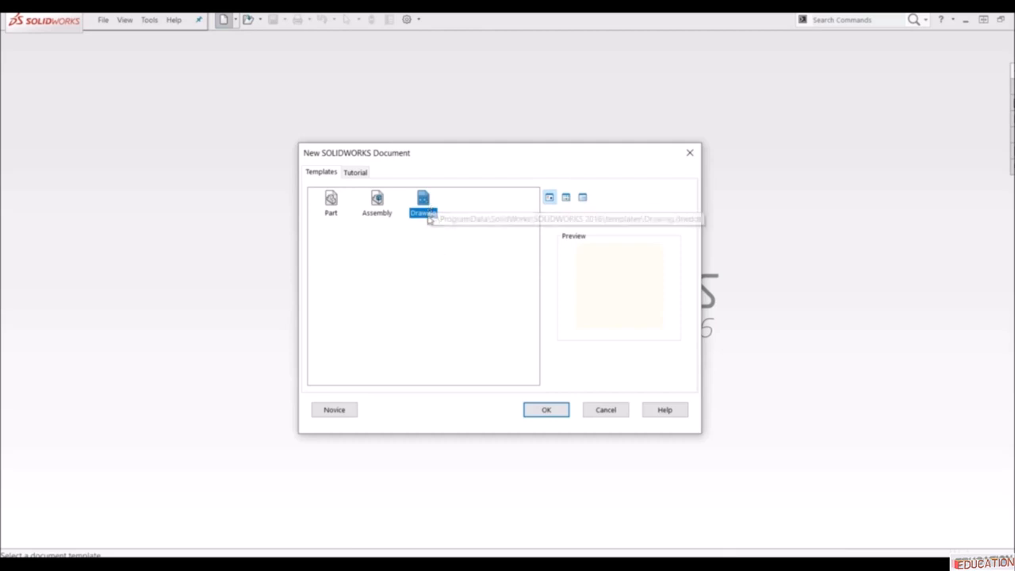
pyautogui.click(544, 411)
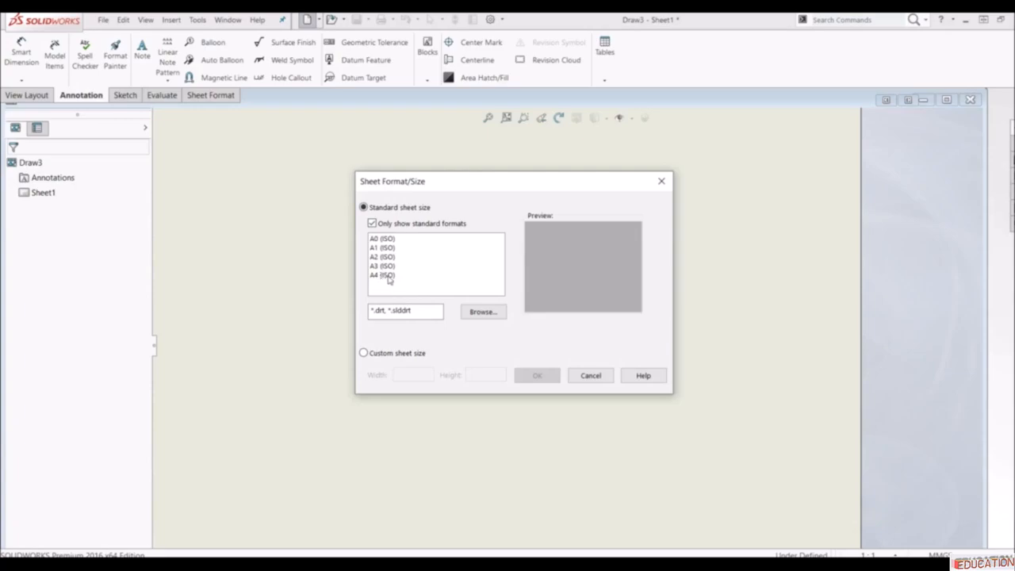
# - Load the sheet format file "a - landscape.slddrt" for the new drawing and apply it
pyautogui.click(483, 312)
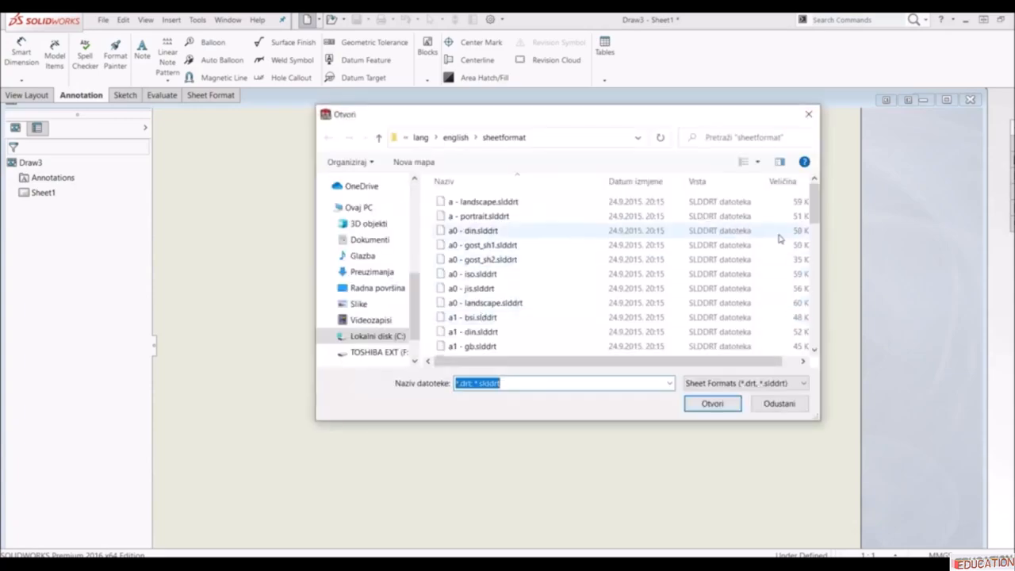
pyautogui.moveTo(815, 211)
pyautogui.mouseDown()
pyautogui.moveTo(803, 351)
pyautogui.moveTo(812, 204)
pyautogui.mouseUp()
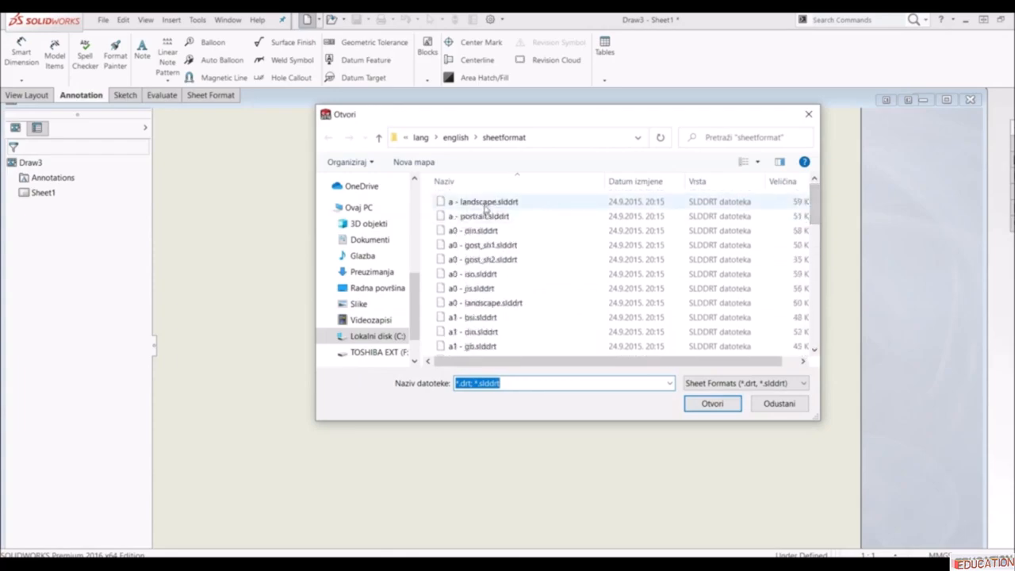
pyautogui.click(486, 205)
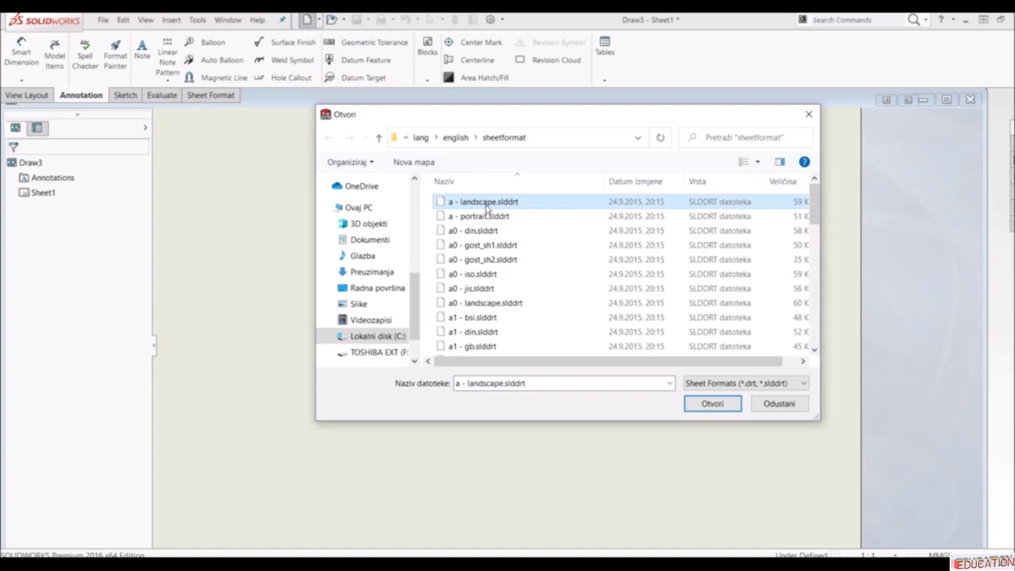
pyautogui.doubleClick(486, 204)
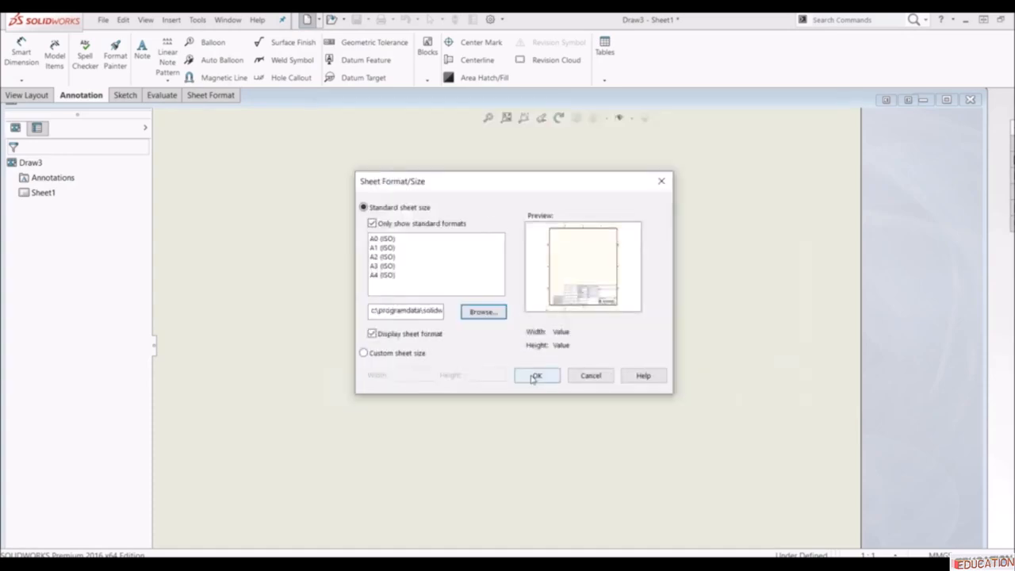
pyautogui.click(535, 376)
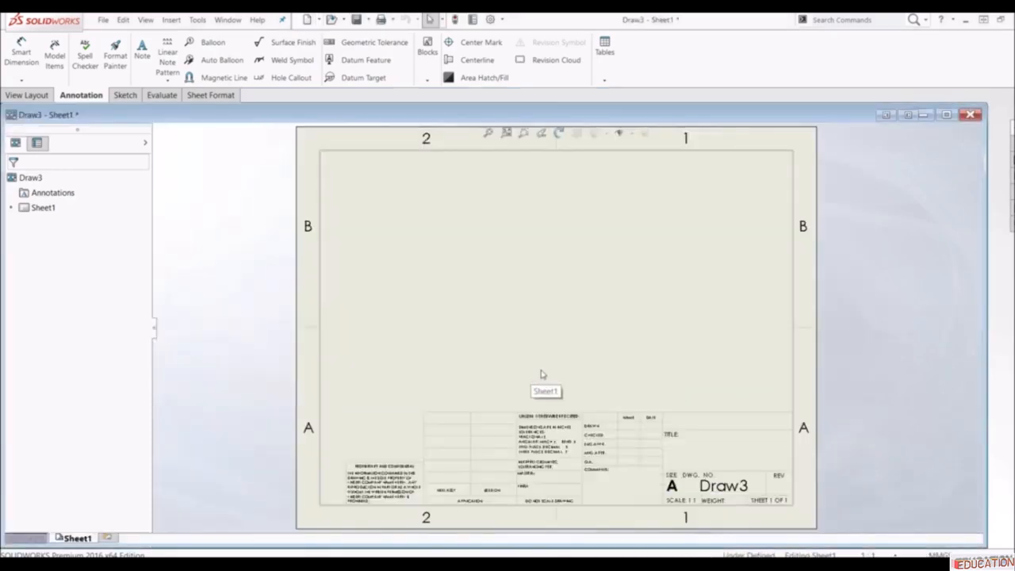
# - Examine the blank drawing sheet, its border and the title block close up and as a whole
pyautogui.scroll(4, 543, 375)
pyautogui.scroll(-4, 571, 363)
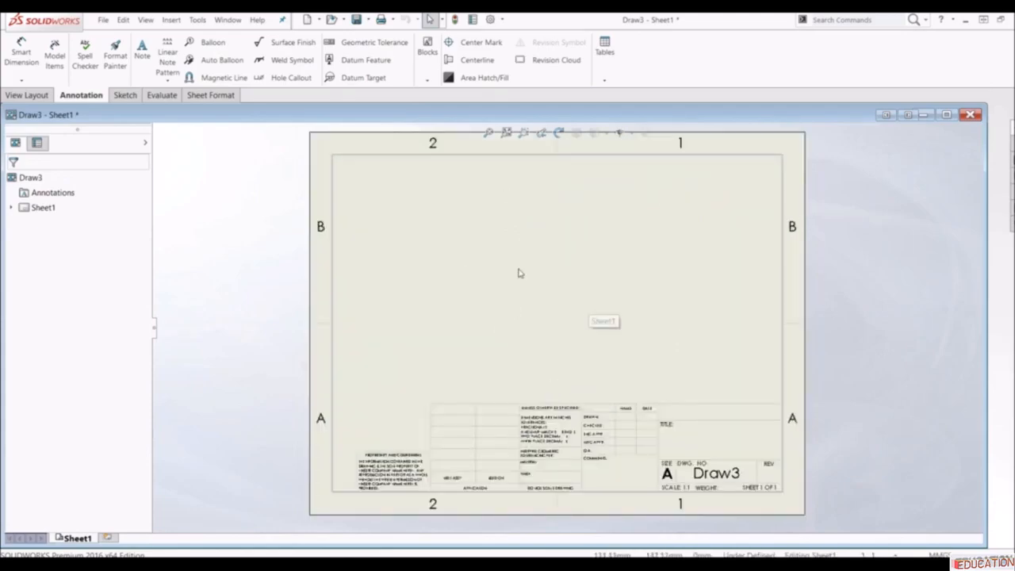
pyautogui.scroll(-4, 605, 476)
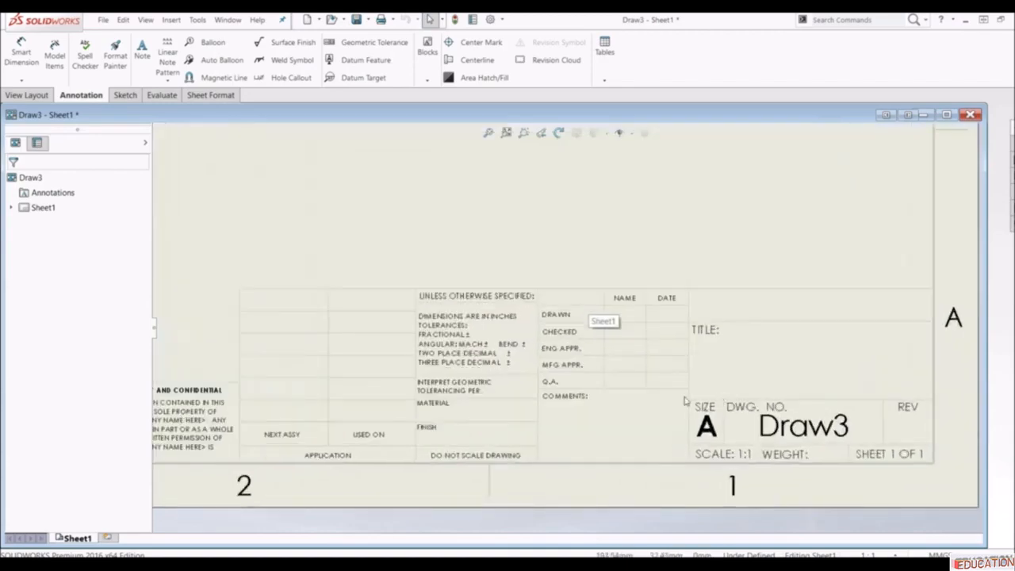
pyautogui.scroll(3, 683, 429)
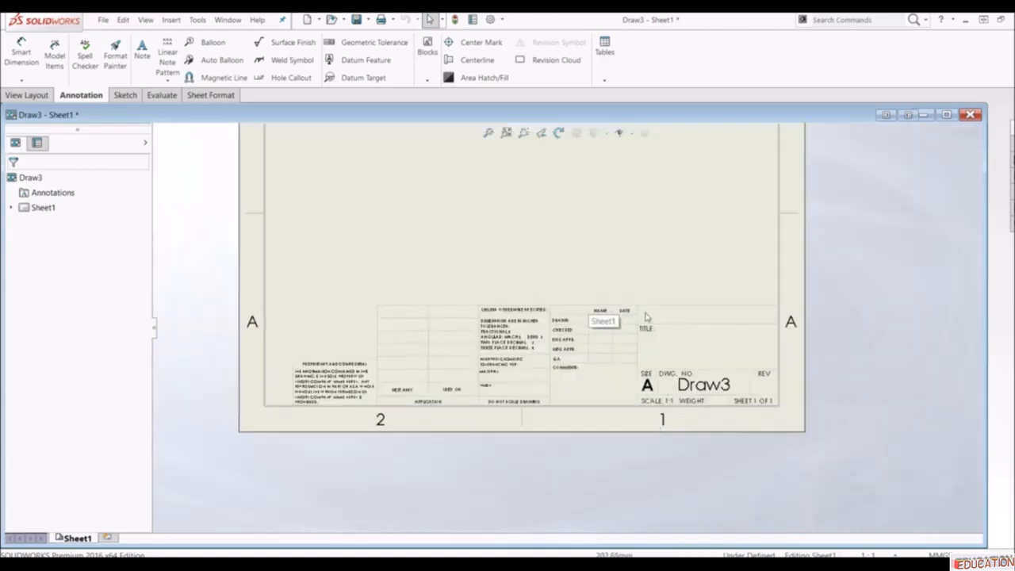
pyautogui.scroll(3, 583, 349)
pyautogui.scroll(-1, 560, 231)
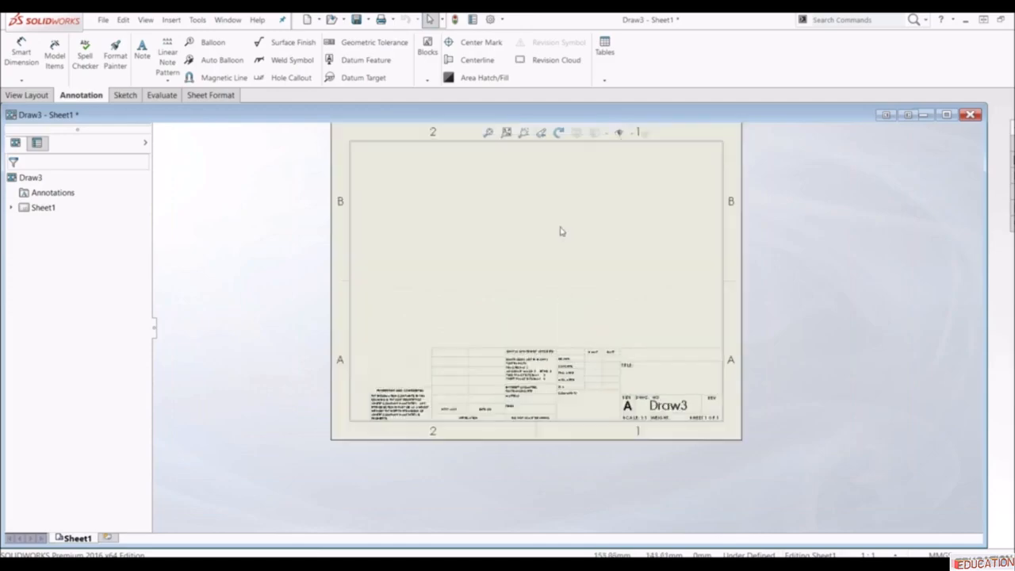
pyautogui.scroll(3, 569, 238)
pyautogui.scroll(-1, 566, 241)
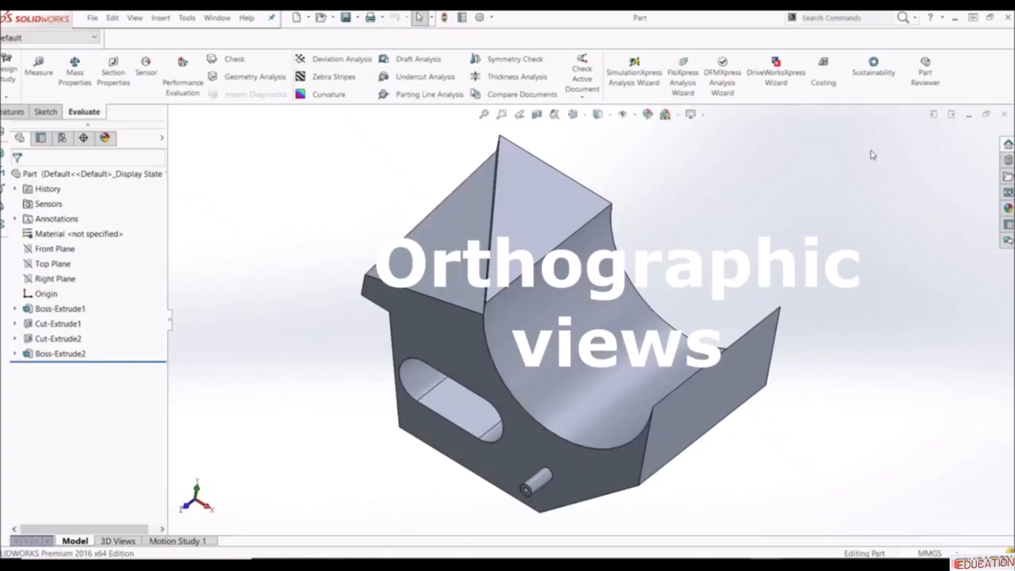
# - Make a new drawing from the open part using the Drawing template
pyautogui.scroll(4, 855, 189)
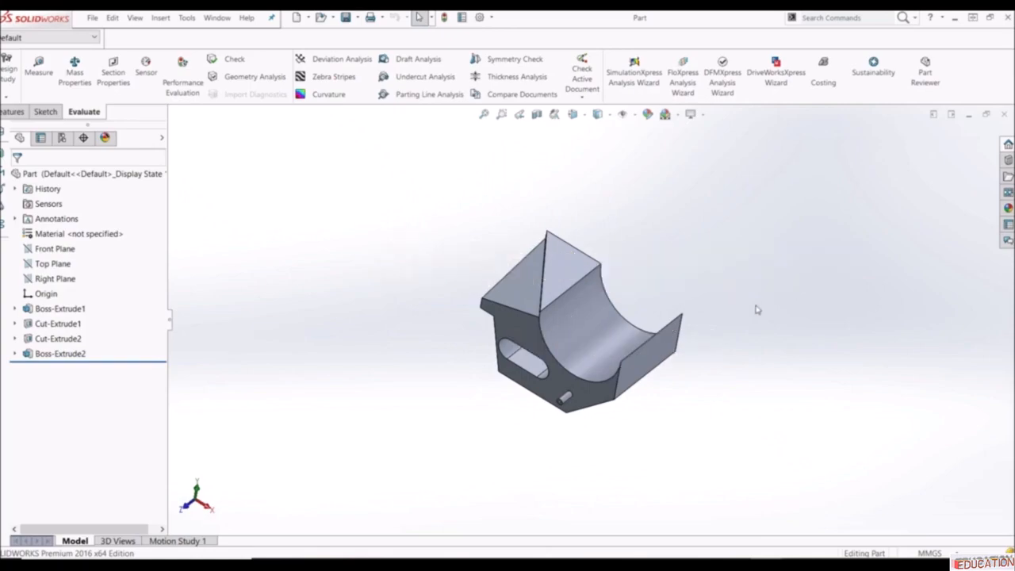
pyautogui.scroll(-2, 758, 310)
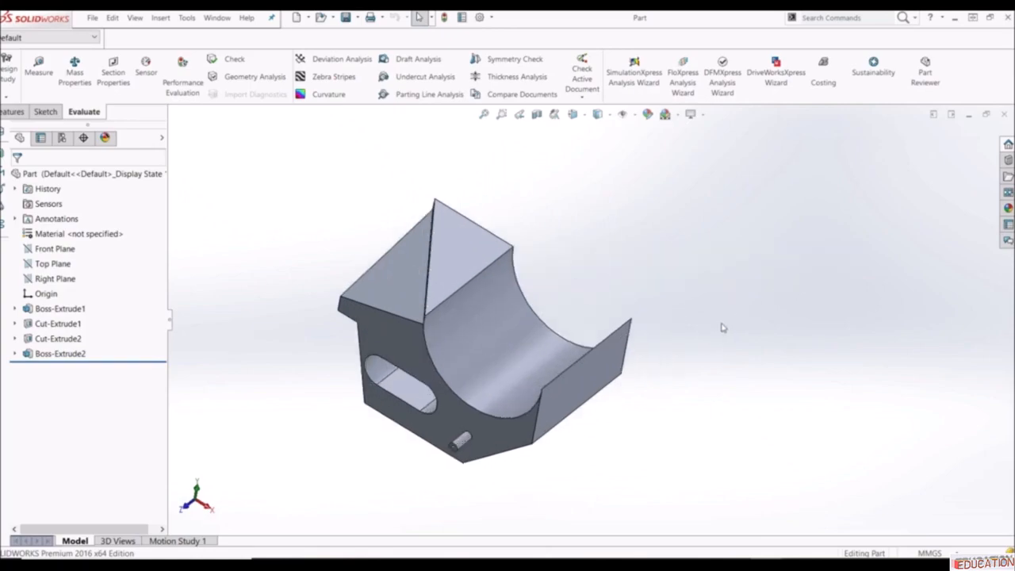
pyautogui.scroll(2, 698, 327)
pyautogui.scroll(-2, 428, 300)
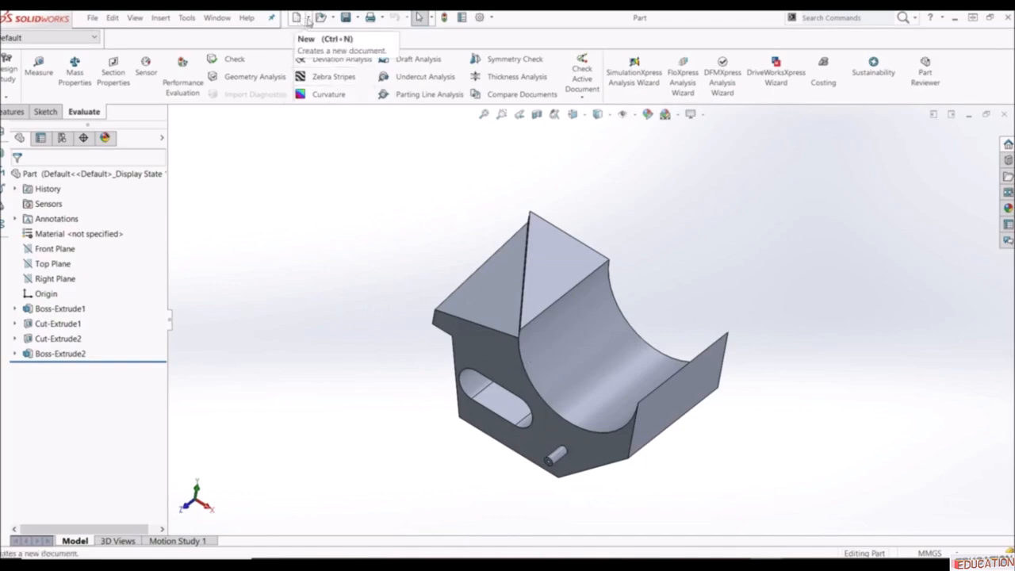
pyautogui.click(308, 19)
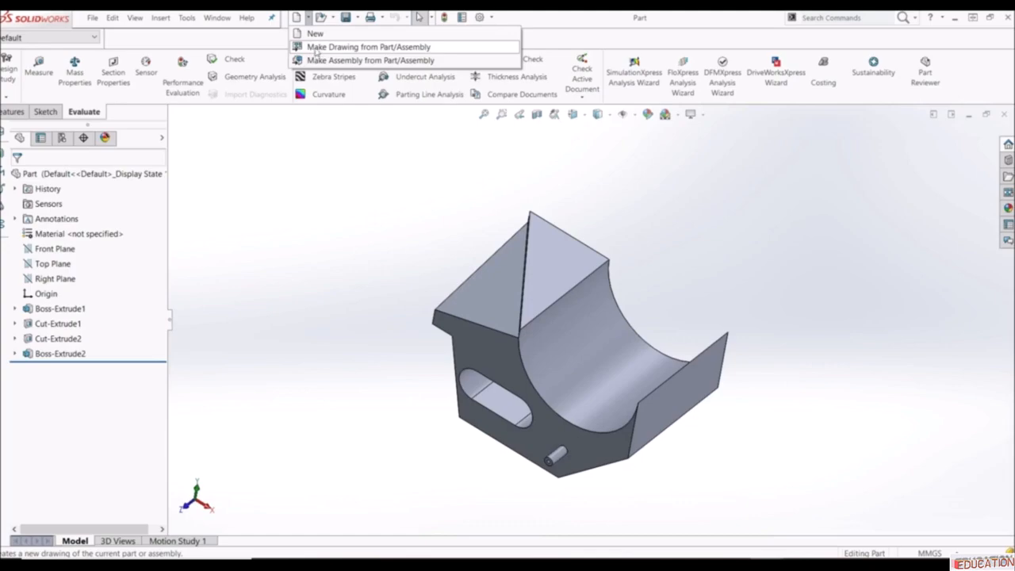
pyautogui.click(414, 49)
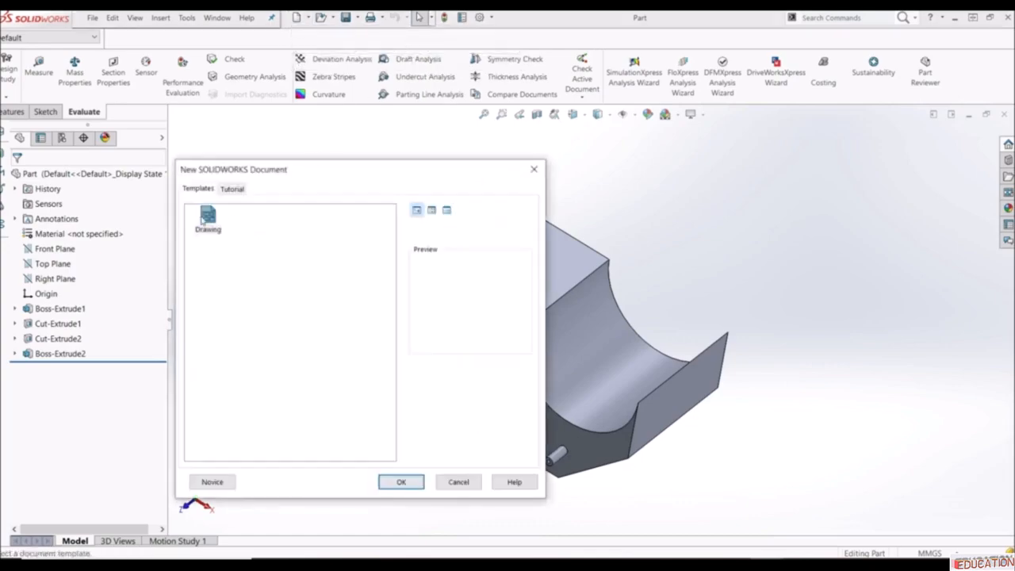
pyautogui.click(206, 223)
pyautogui.doubleClick(205, 222)
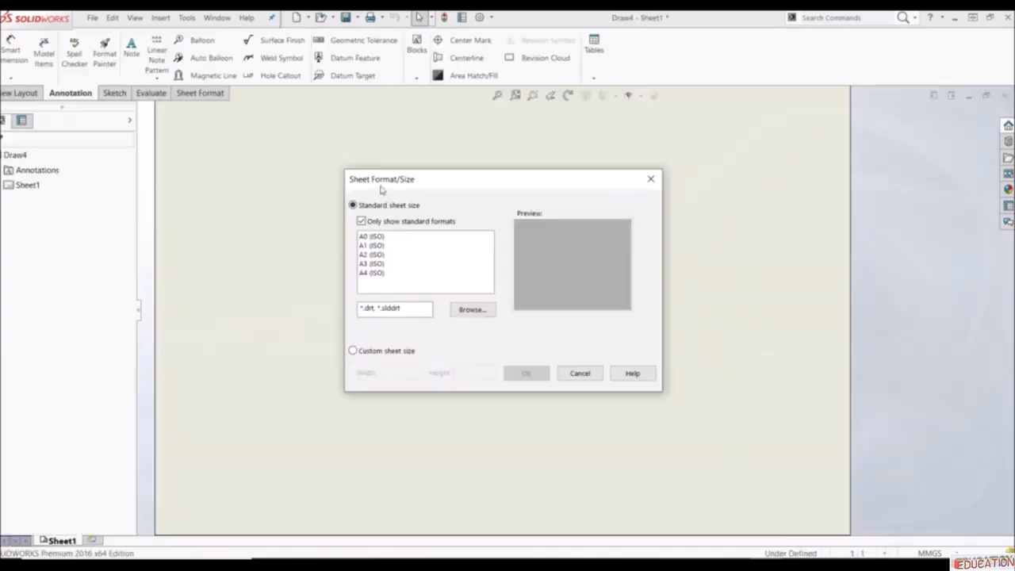
# - Apply the "a - landscape.slddrt" sheet format to the part's drawing
pyautogui.click(479, 314)
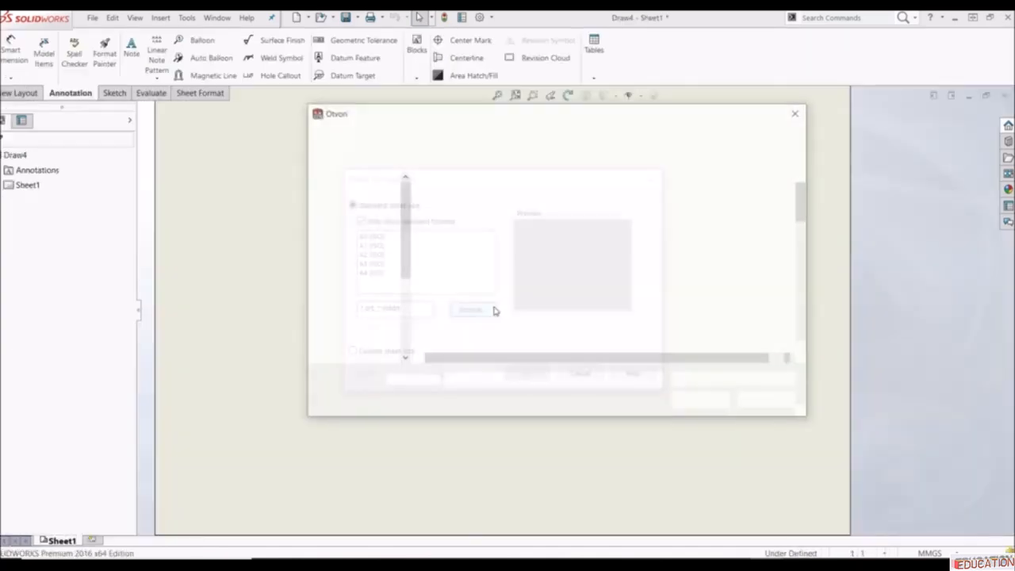
pyautogui.doubleClick(482, 202)
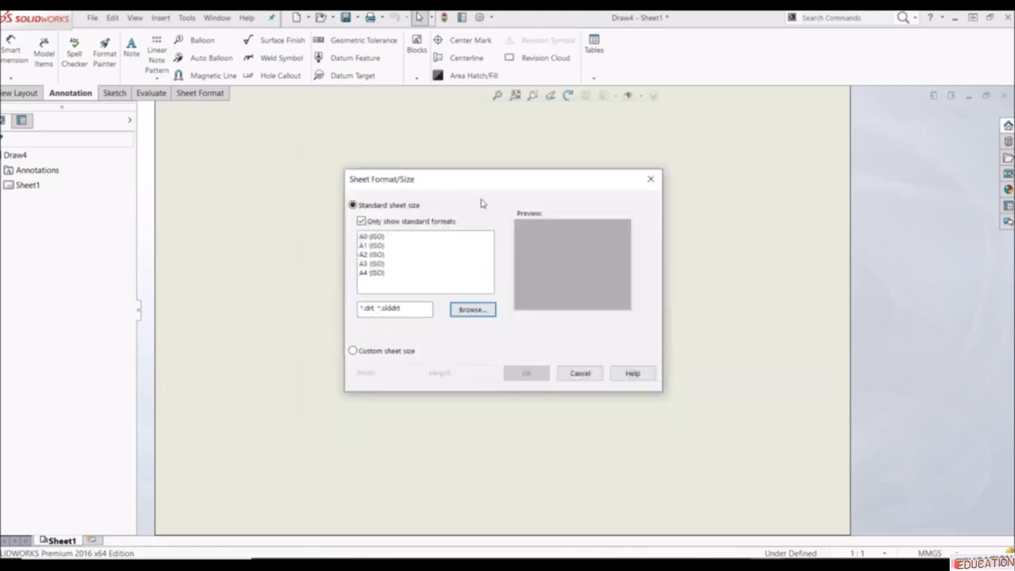
pyautogui.click(534, 377)
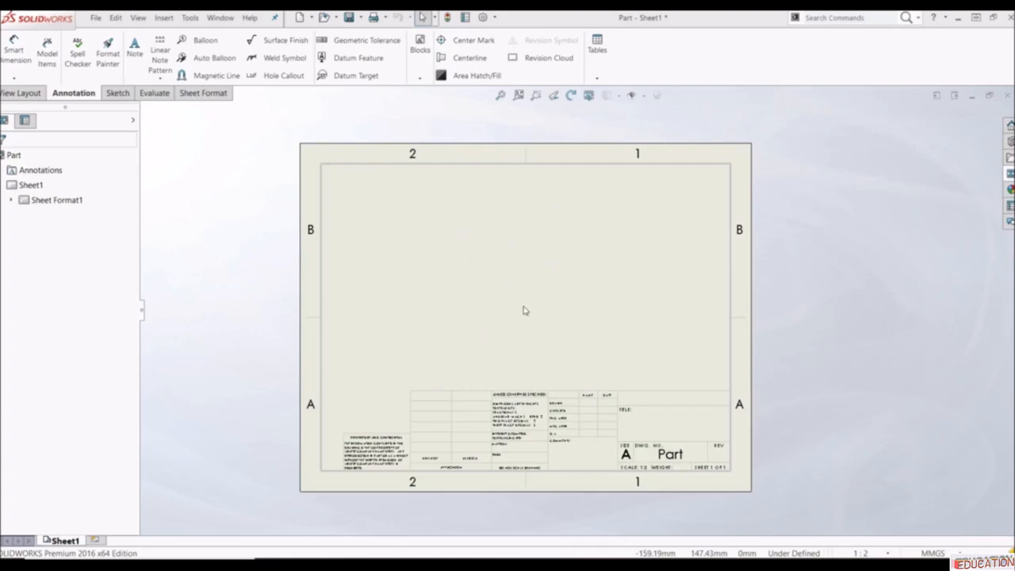
# - Insert a front Model View of Part and place it in the left half of the sheet, above the title block
pyautogui.click(16, 95)
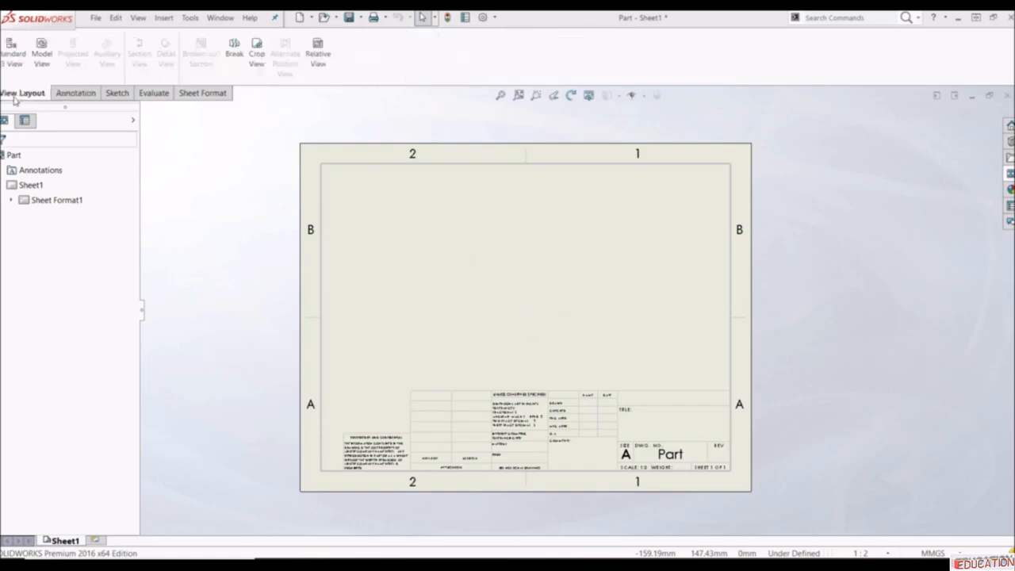
pyautogui.click(42, 59)
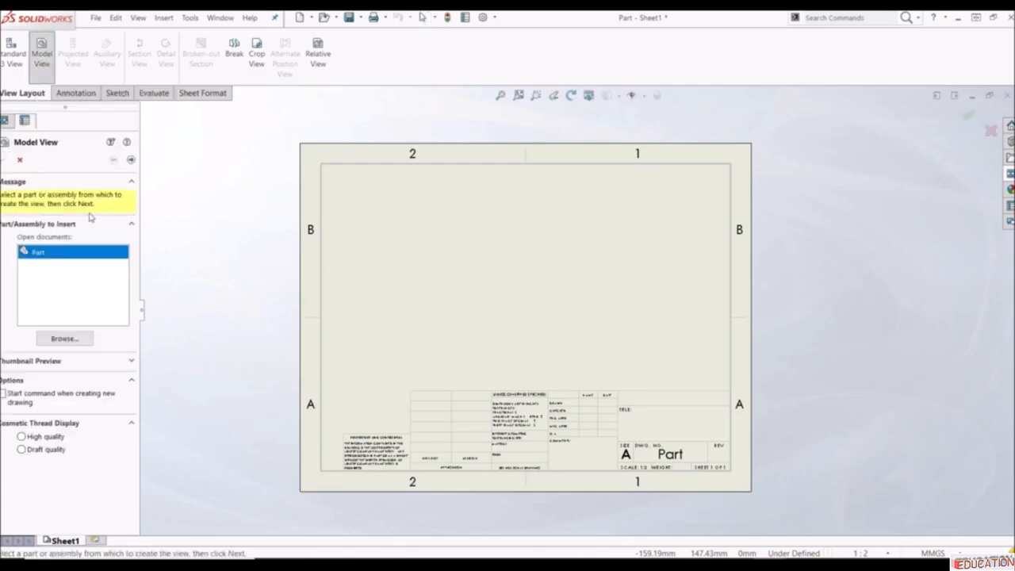
pyautogui.doubleClick(46, 254)
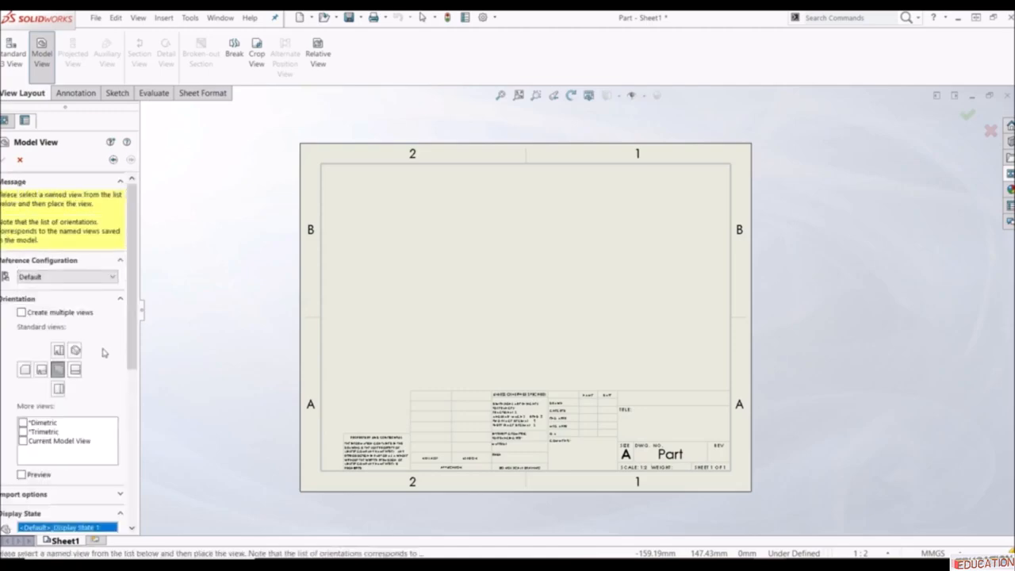
pyautogui.moveTo(136, 281); pyautogui.dragTo(140, 333)
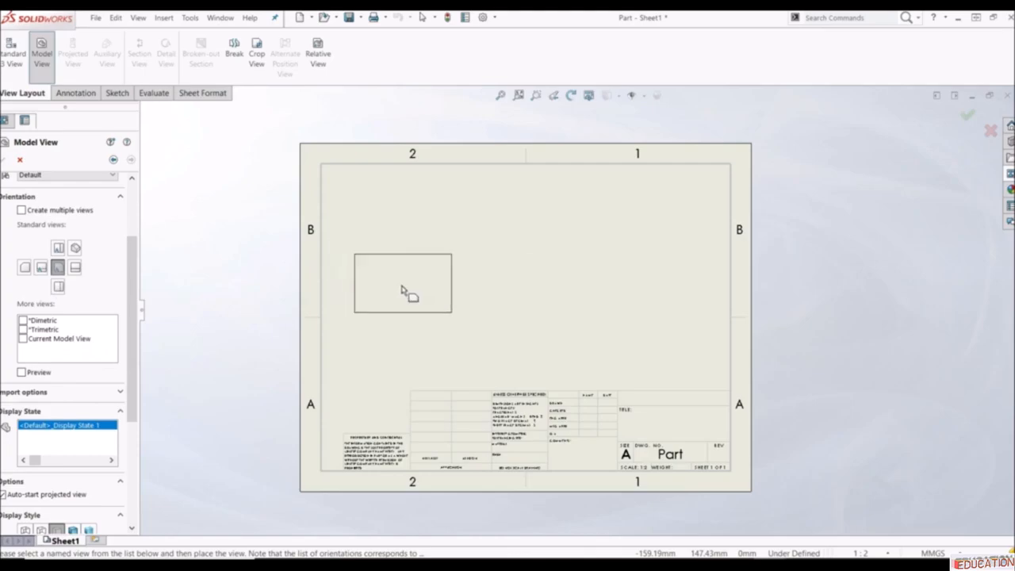
pyautogui.click(447, 293)
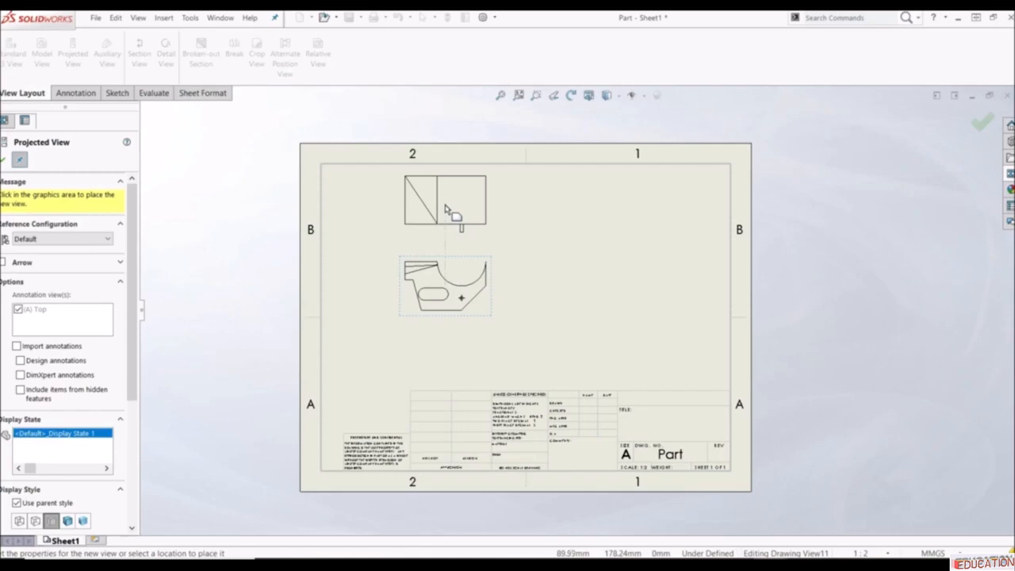
# - Place projected views above, right of, left of and below the front view, plus an isometric view diagonally up to its right
pyautogui.click(448, 211)
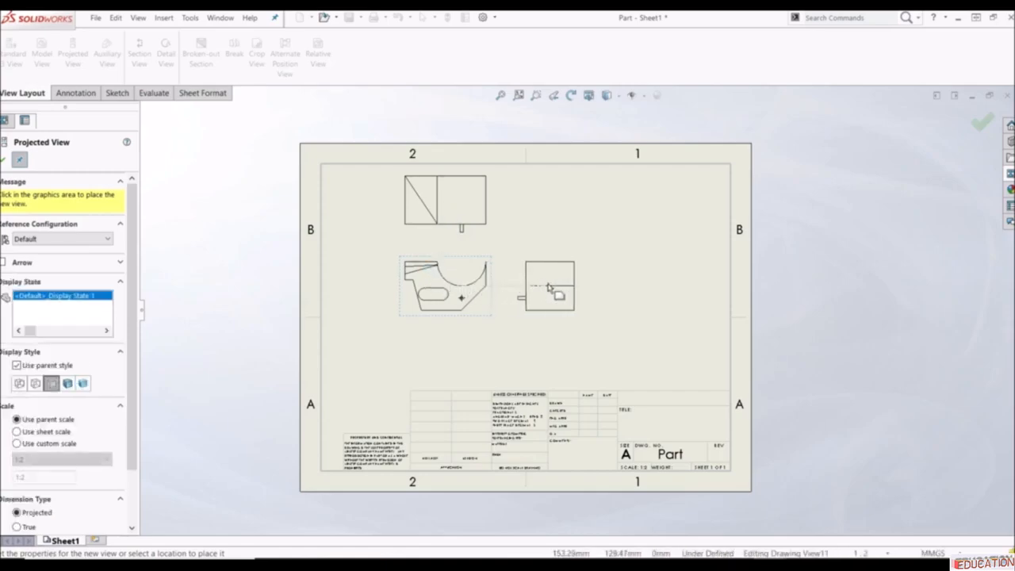
pyautogui.click(550, 288)
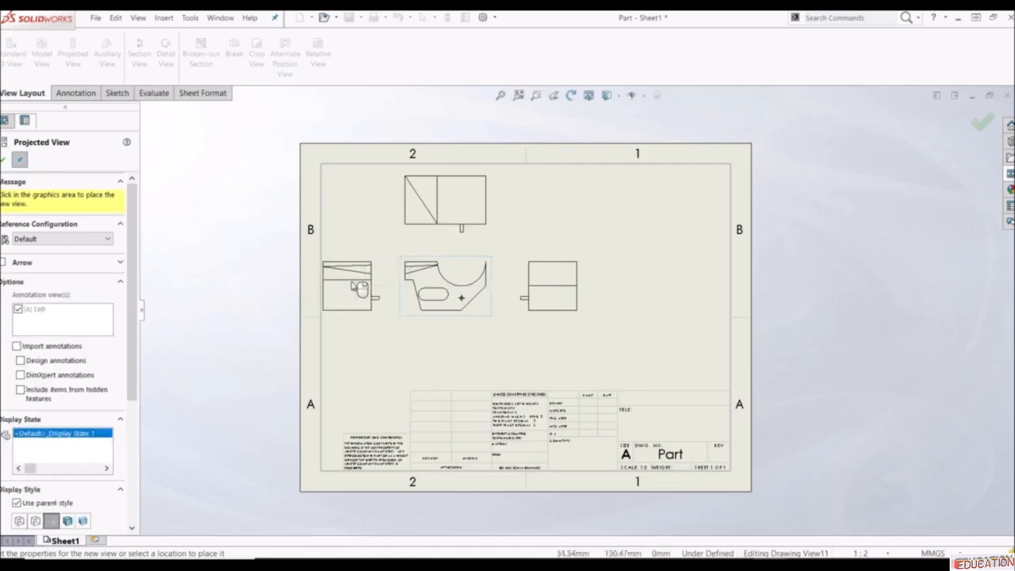
pyautogui.click(359, 286)
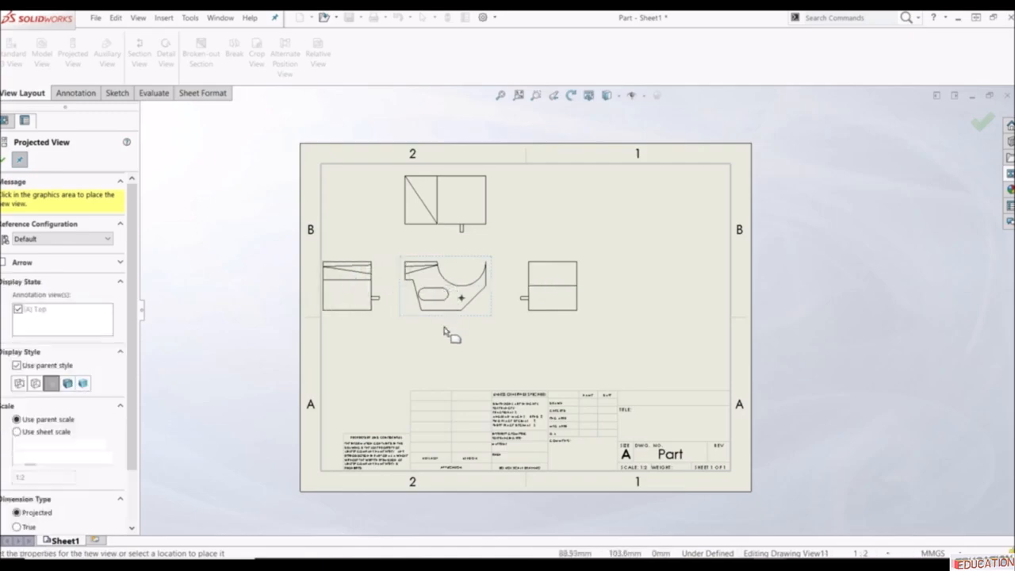
pyautogui.click(447, 361)
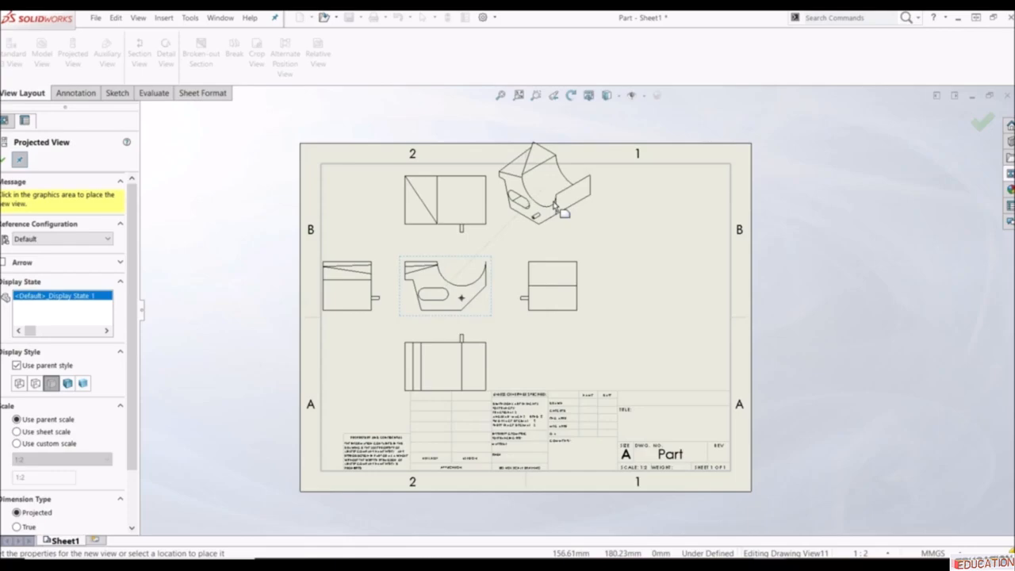
pyautogui.click(547, 200)
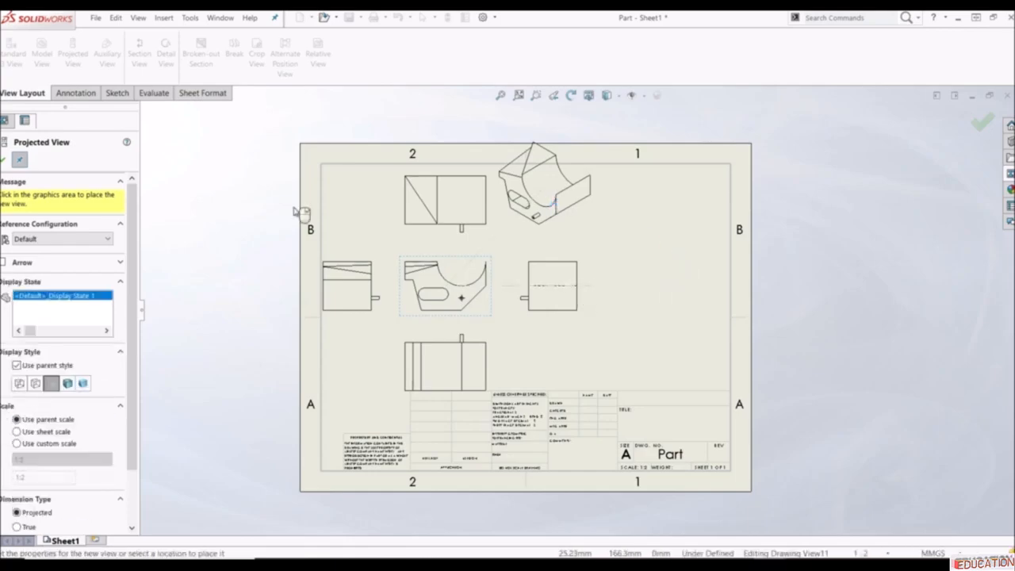
pyautogui.click(4, 160)
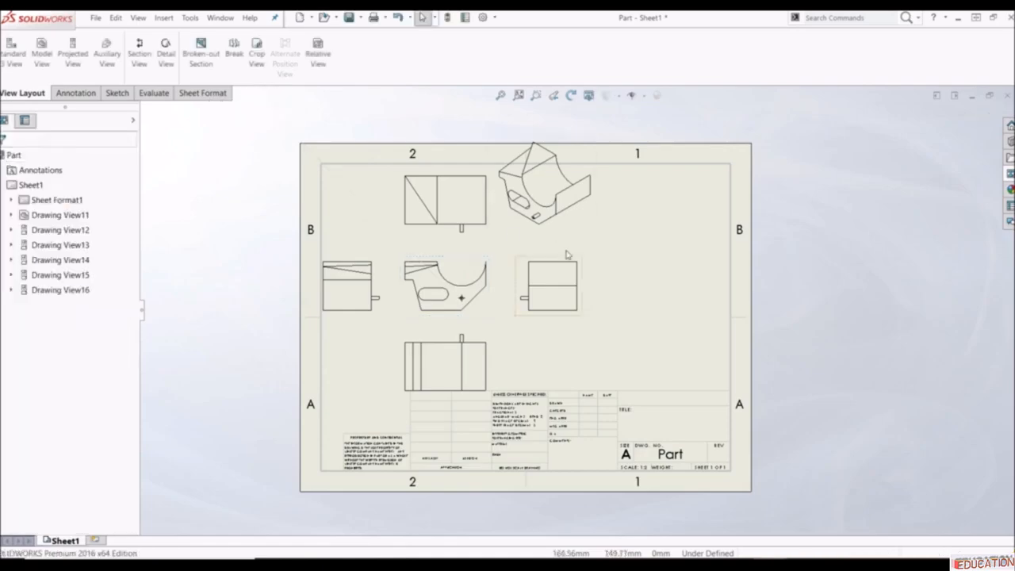
# - Reposition the front view by moving it slightly up on the sheet and back down to its original height
pyautogui.moveTo(452, 308); pyautogui.dragTo(447, 295)
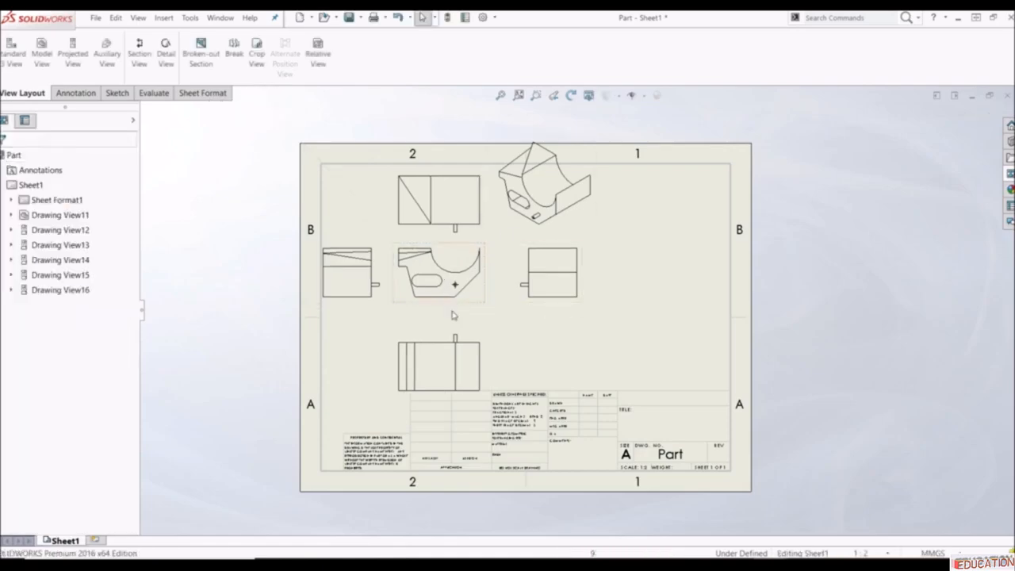
pyautogui.moveTo(464, 306)
pyautogui.mouseDown()
pyautogui.moveTo(459, 321)
pyautogui.moveTo(496, 295)
pyautogui.moveTo(459, 316)
pyautogui.moveTo(478, 297)
pyautogui.moveTo(453, 301)
pyautogui.moveTo(476, 318)
pyautogui.moveTo(468, 320)
pyautogui.mouseUp()
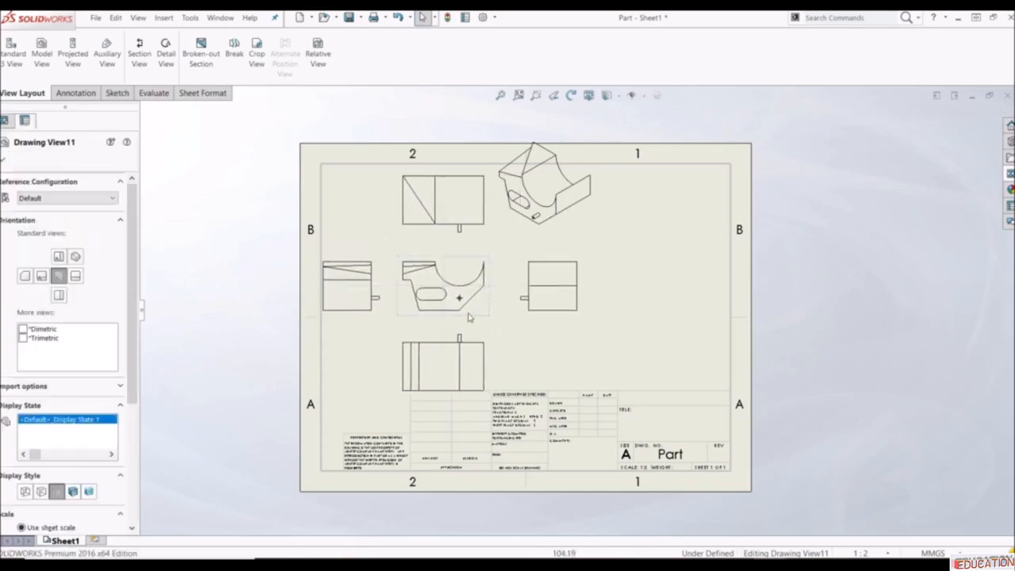
# - Move the isometric view to the sheet's upper right area and shift the projected view beside the front view slightly right
pyautogui.press('Escape')
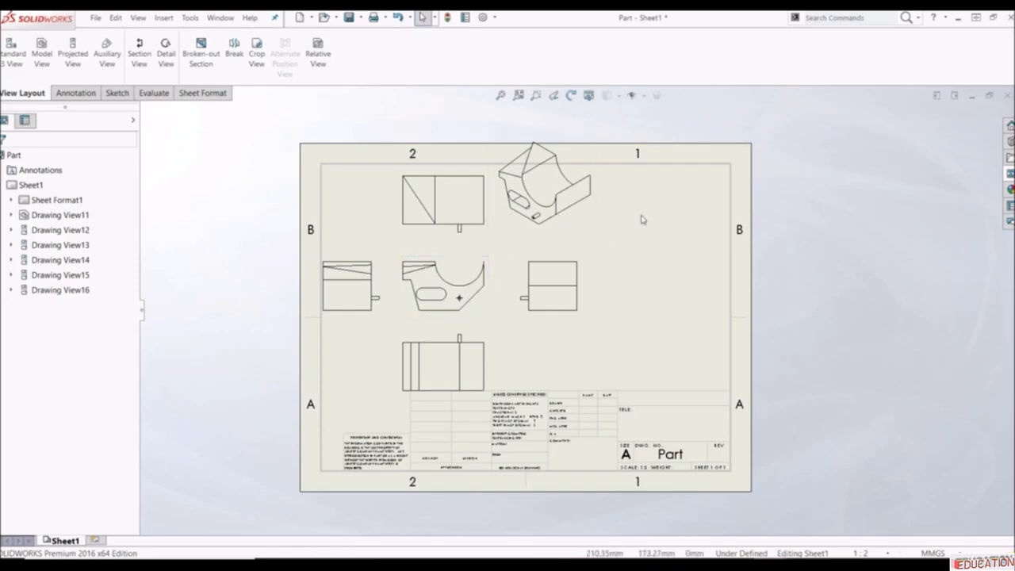
pyautogui.moveTo(594, 248)
pyautogui.mouseDown()
pyautogui.moveTo(739, 288)
pyautogui.moveTo(722, 278)
pyautogui.mouseUp()
pyautogui.click(591, 312)
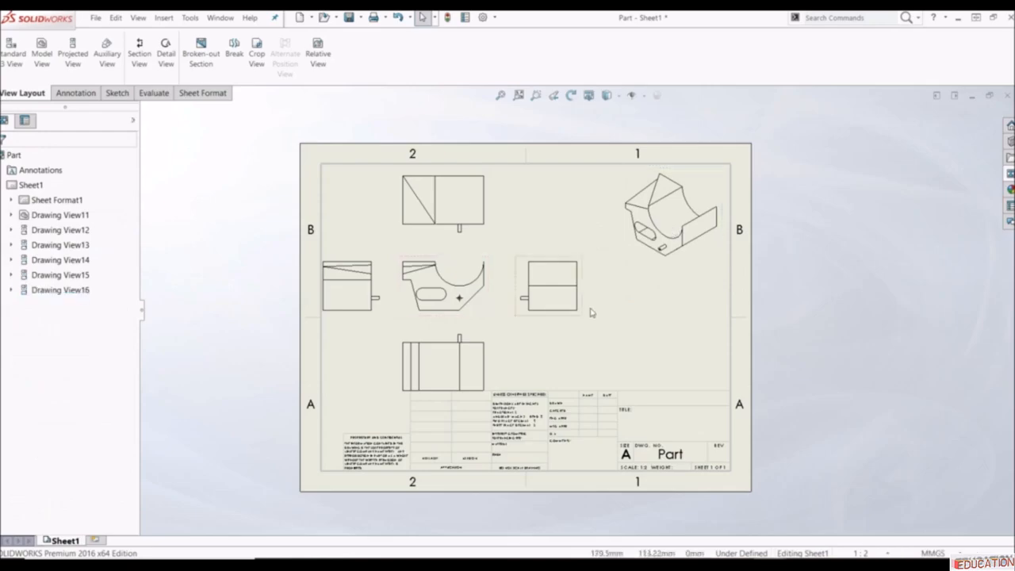
pyautogui.moveTo(585, 316)
pyautogui.mouseDown()
pyautogui.moveTo(614, 290)
pyautogui.moveTo(570, 252)
pyautogui.moveTo(628, 284)
pyautogui.moveTo(501, 287)
pyautogui.moveTo(557, 312)
pyautogui.moveTo(609, 270)
pyautogui.moveTo(588, 324)
pyautogui.moveTo(568, 316)
pyautogui.moveTo(591, 319)
pyautogui.mouseUp()
pyautogui.press('Escape')
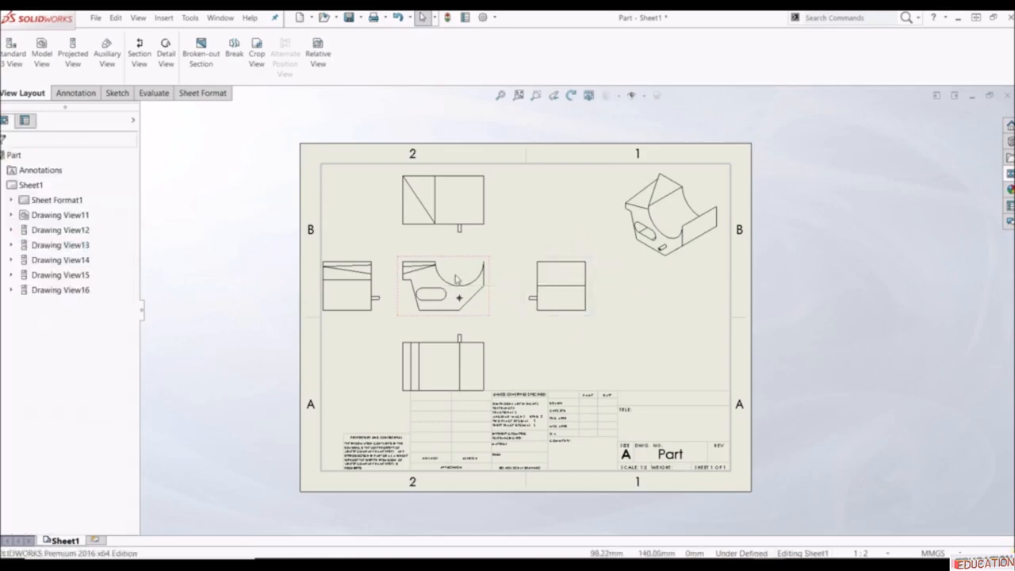
# - Try shifting the front view slightly, and reposition the isometric view within the upper right area of the sheet
pyautogui.click(458, 263)
pyautogui.moveTo(458, 263)
pyautogui.mouseDown()
pyautogui.moveTo(466, 237)
pyautogui.moveTo(477, 286)
pyautogui.moveTo(470, 265)
pyautogui.mouseUp()
pyautogui.click(527, 358)
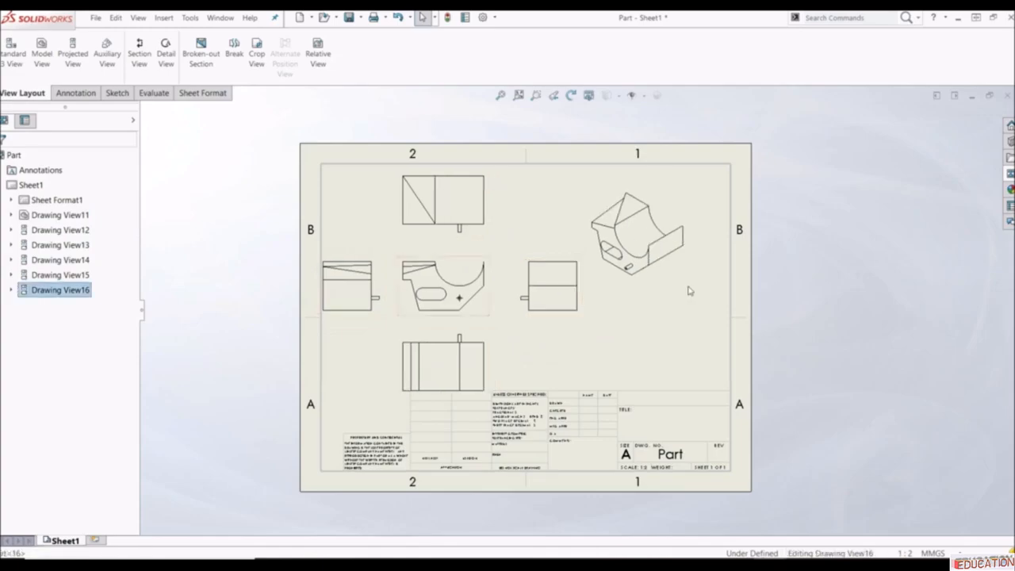
pyautogui.moveTo(689, 292); pyautogui.dragTo(701, 285)
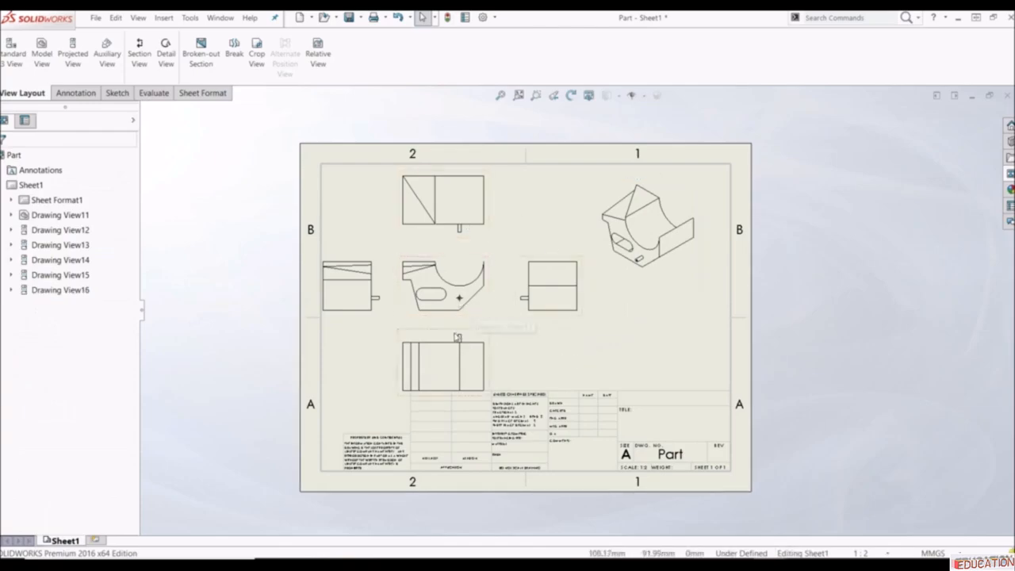
# - Delete the projected view to the right of the front view, and delete the front view itself
pyautogui.click(539, 323)
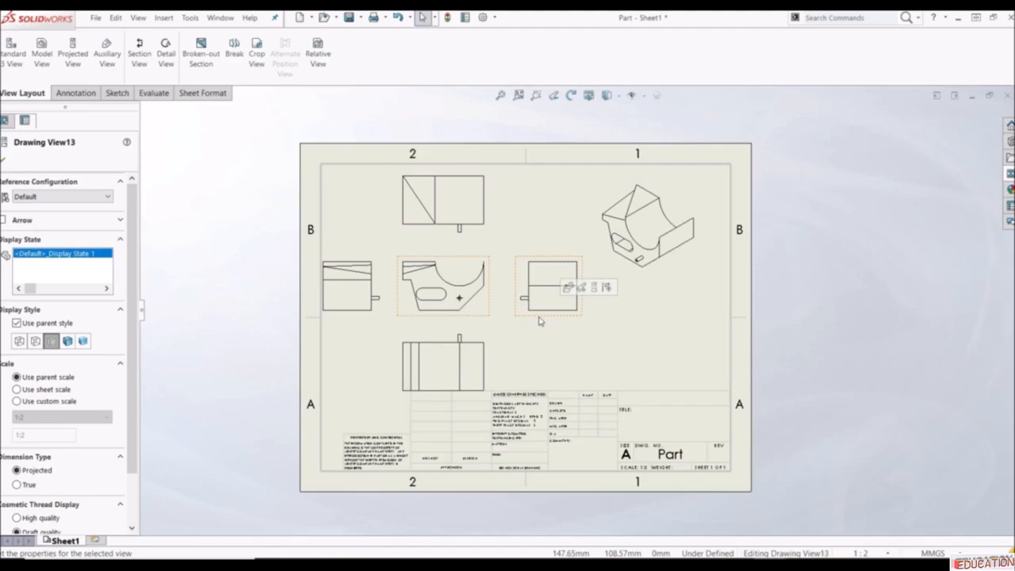
pyautogui.press('Delete')
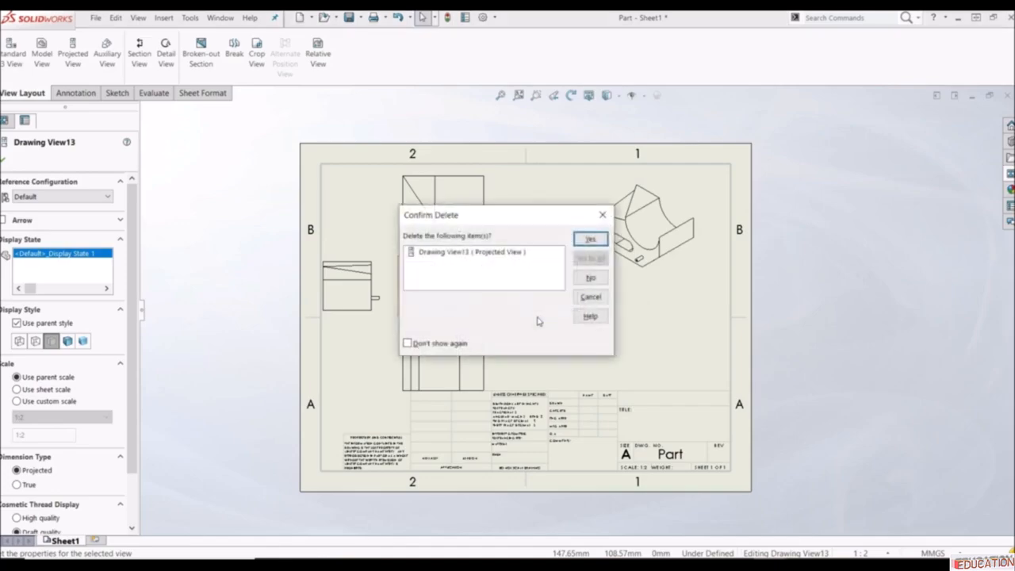
pyautogui.click(591, 239)
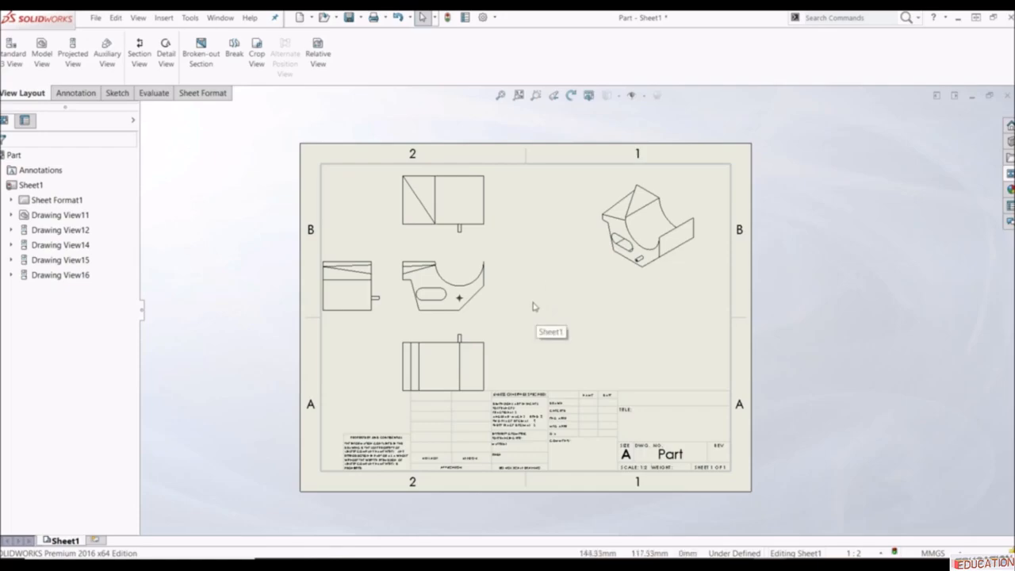
pyautogui.click(485, 312)
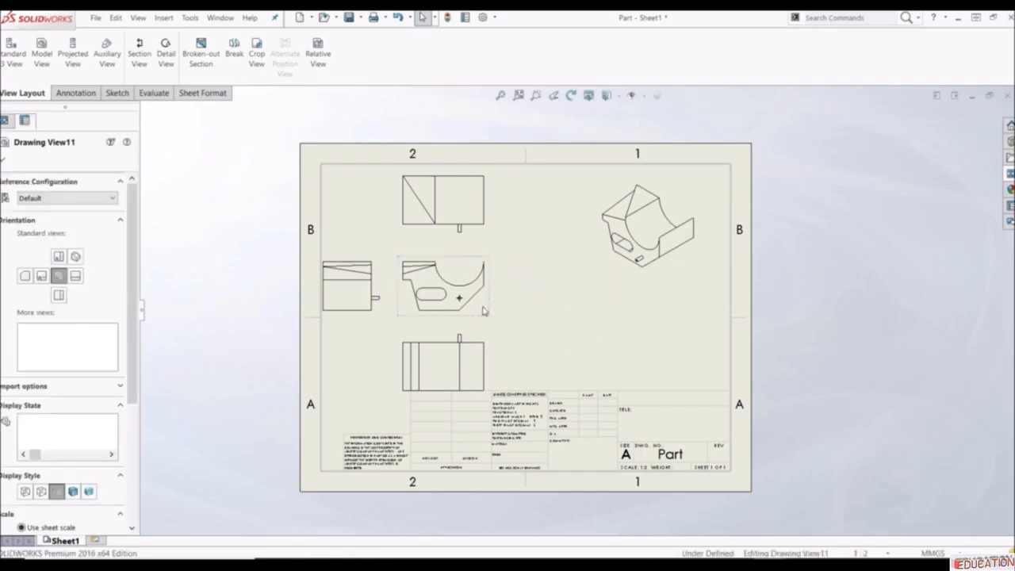
pyautogui.rightClick(485, 312)
pyautogui.click(519, 415)
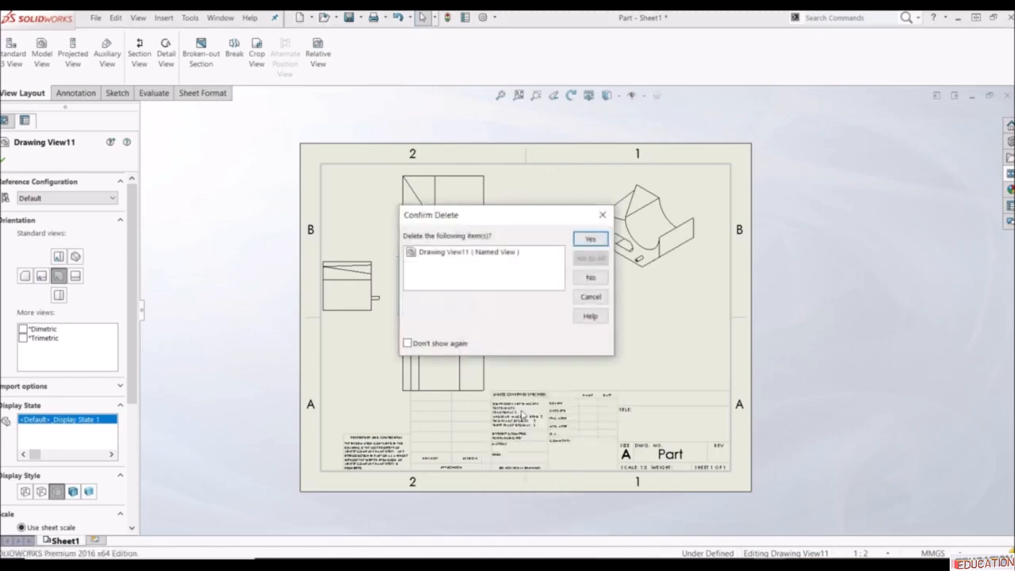
pyautogui.click(590, 239)
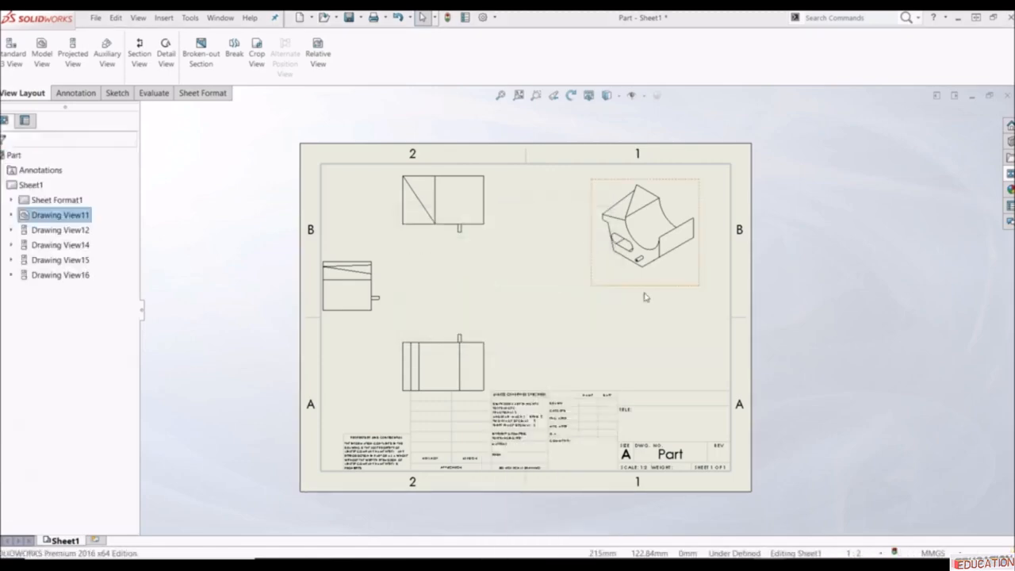
# - Delete all the remaining projected views and the isometric view together to empty the sheet
pyautogui.moveTo(712, 380)
pyautogui.mouseDown()
pyautogui.moveTo(669, 341)
pyautogui.moveTo(320, 176)
pyautogui.mouseUp()
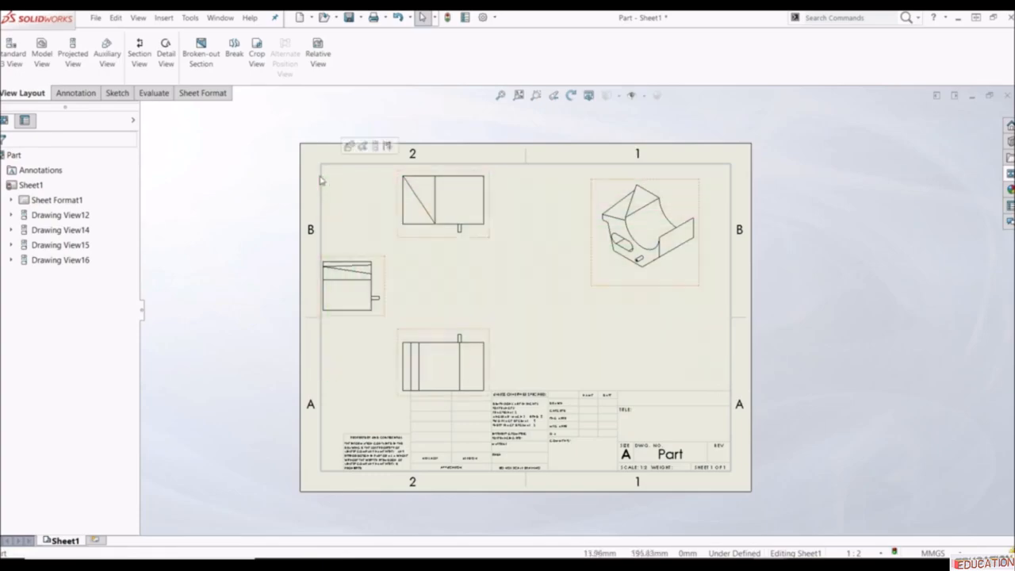
pyautogui.press('Delete')
pyautogui.press('Return')
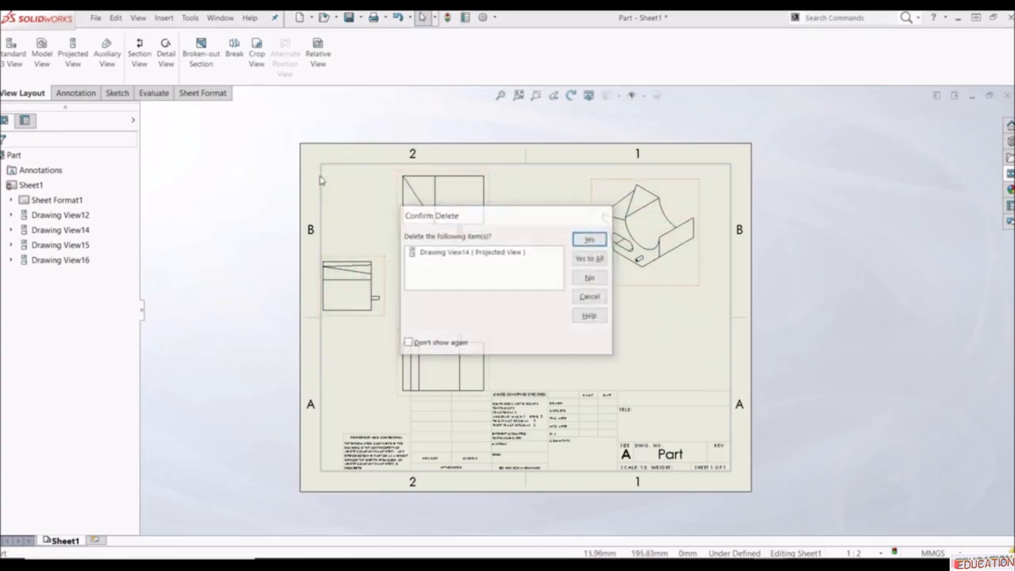
pyautogui.click(602, 261)
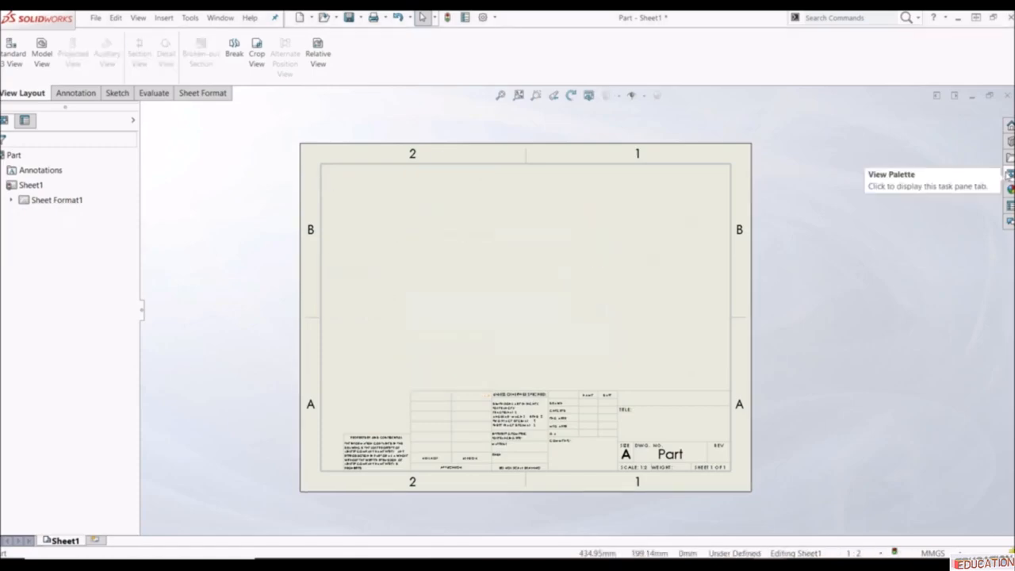
# - Place the (A) Front view of Part from the View Palette left of the sheet's centre, without adding projected views
pyautogui.click(1009, 174)
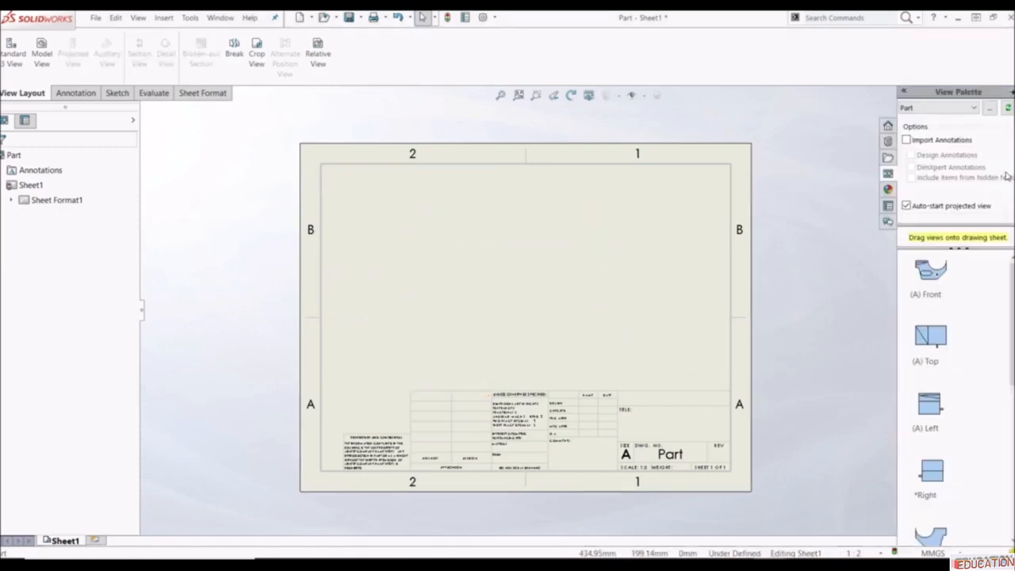
pyautogui.click(973, 111)
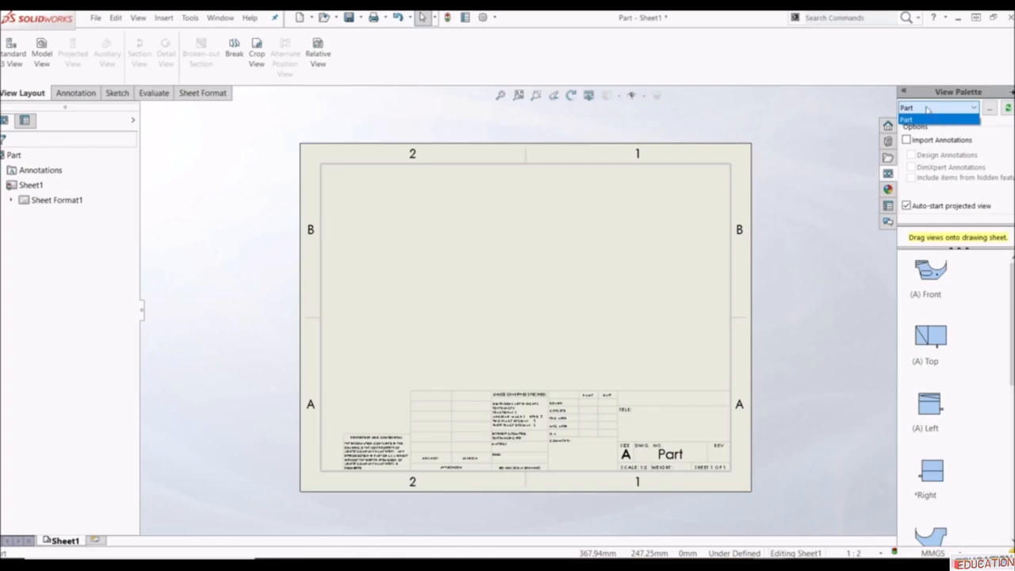
pyautogui.click(928, 119)
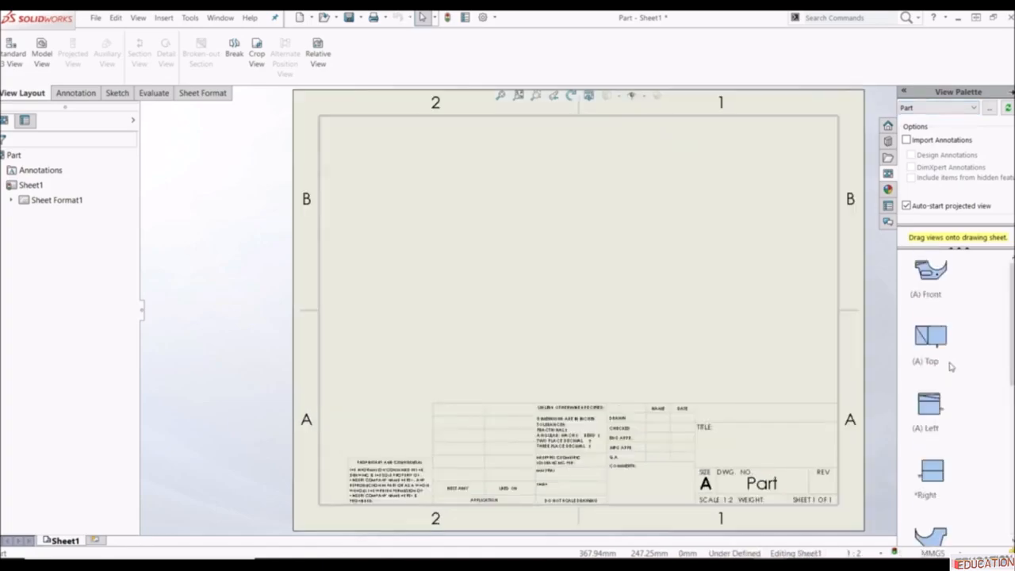
pyautogui.moveTo(941, 273); pyautogui.dragTo(485, 303)
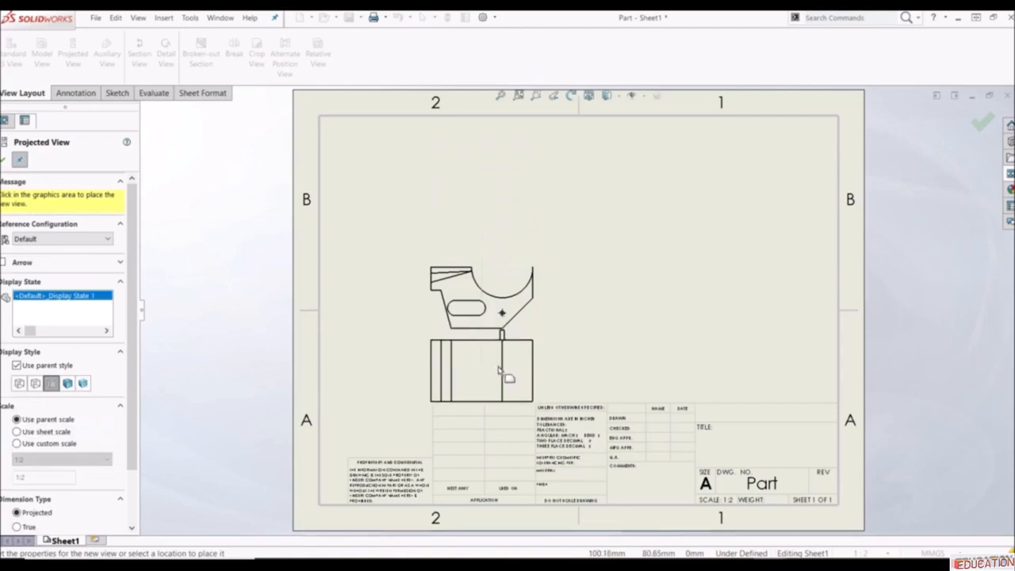
pyautogui.press('Escape')
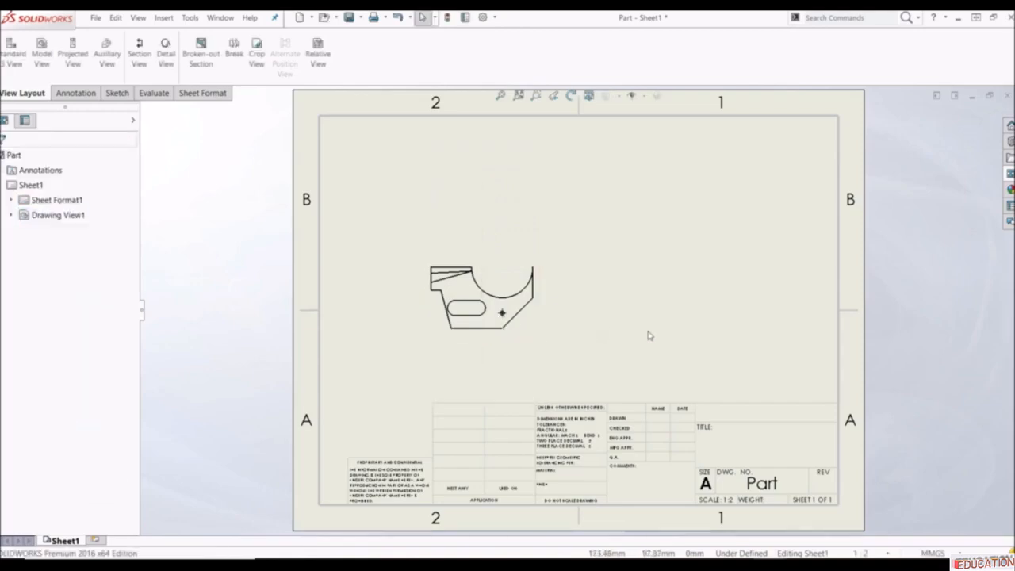
# - Place the (A) Top view from the View Palette directly above the front view, without adding projected views
pyautogui.click(1010, 173)
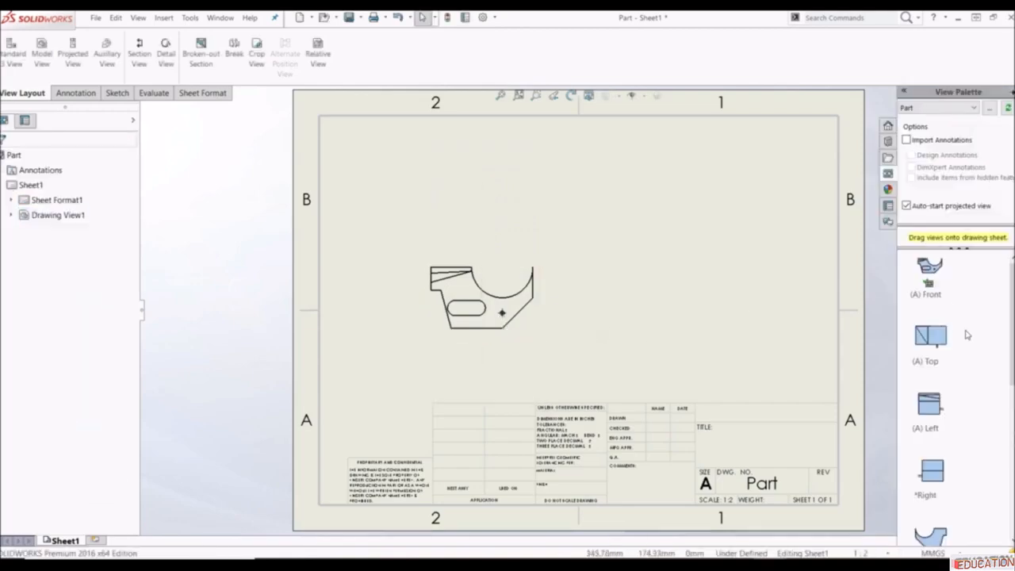
pyautogui.scroll(-5, 958, 359)
pyautogui.scroll(4, 960, 370)
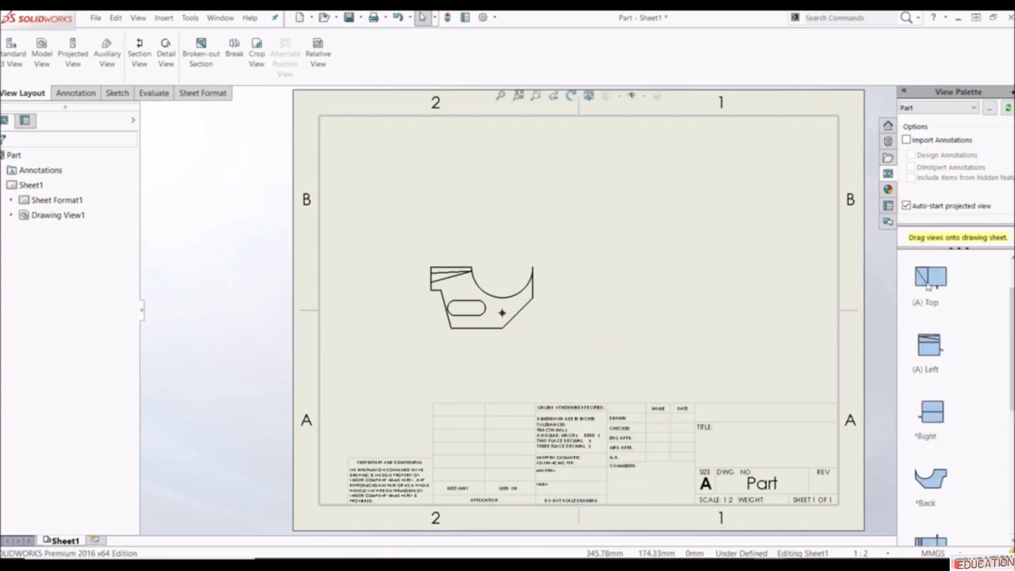
pyautogui.moveTo(928, 287); pyautogui.dragTo(437, 197)
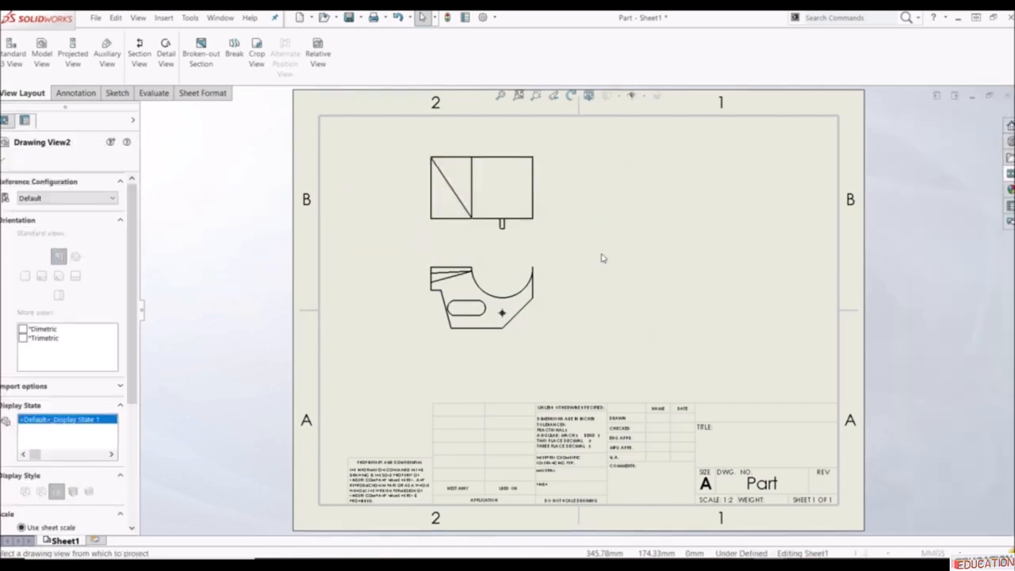
pyautogui.press('Escape')
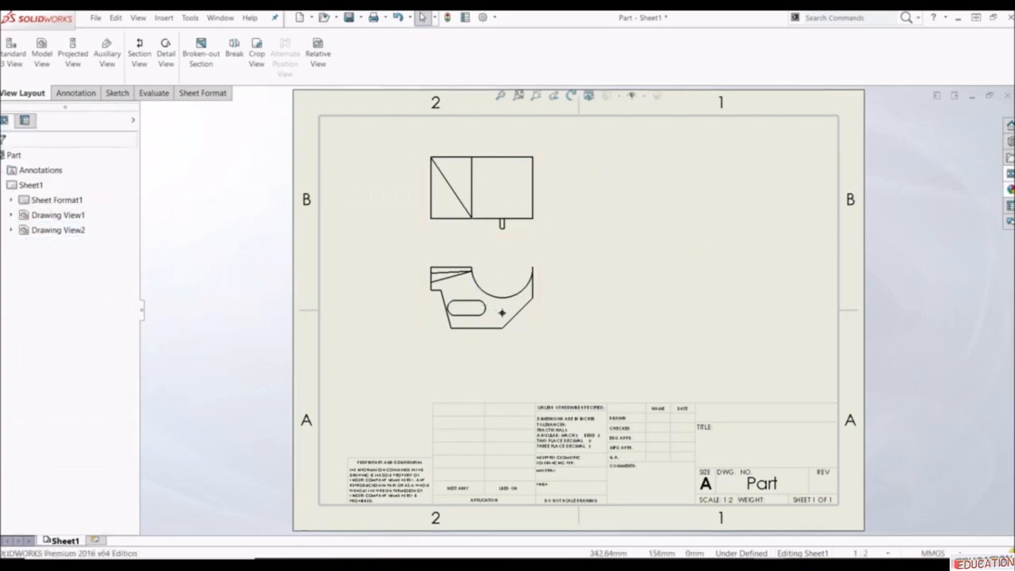
pyautogui.click(1010, 175)
pyautogui.scroll(-5, 932, 407)
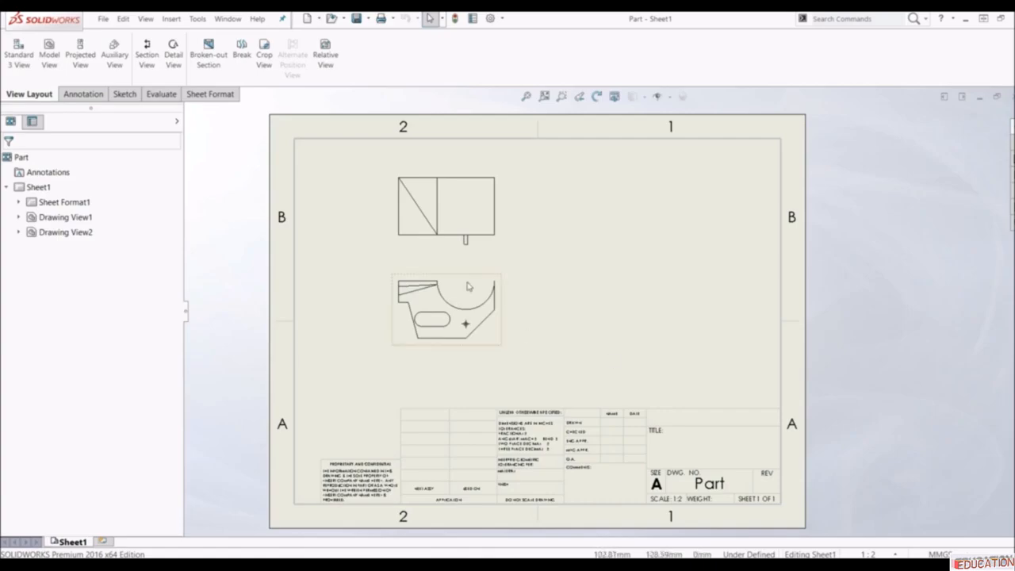
pyautogui.click(466, 239)
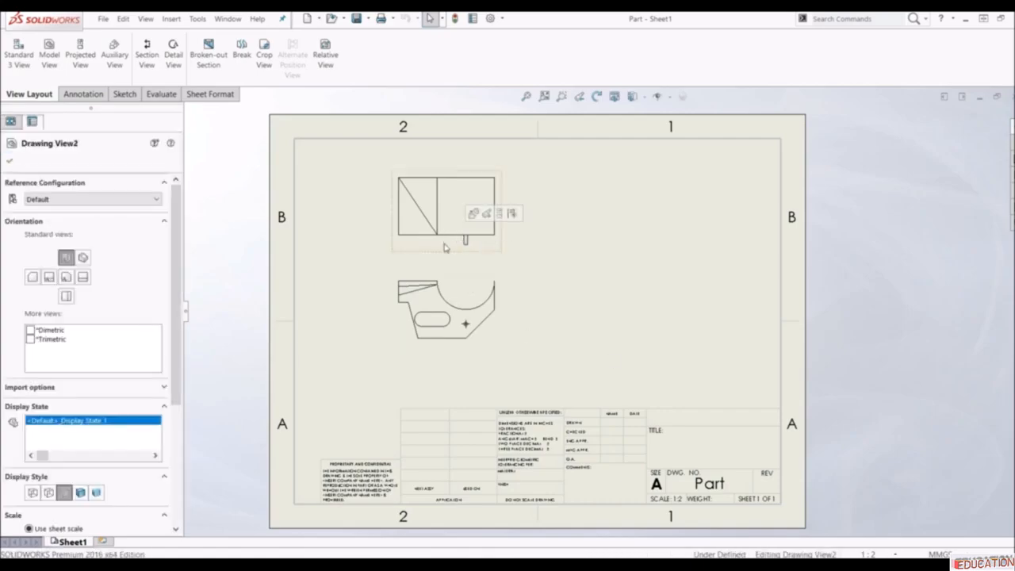
pyautogui.click(556, 288)
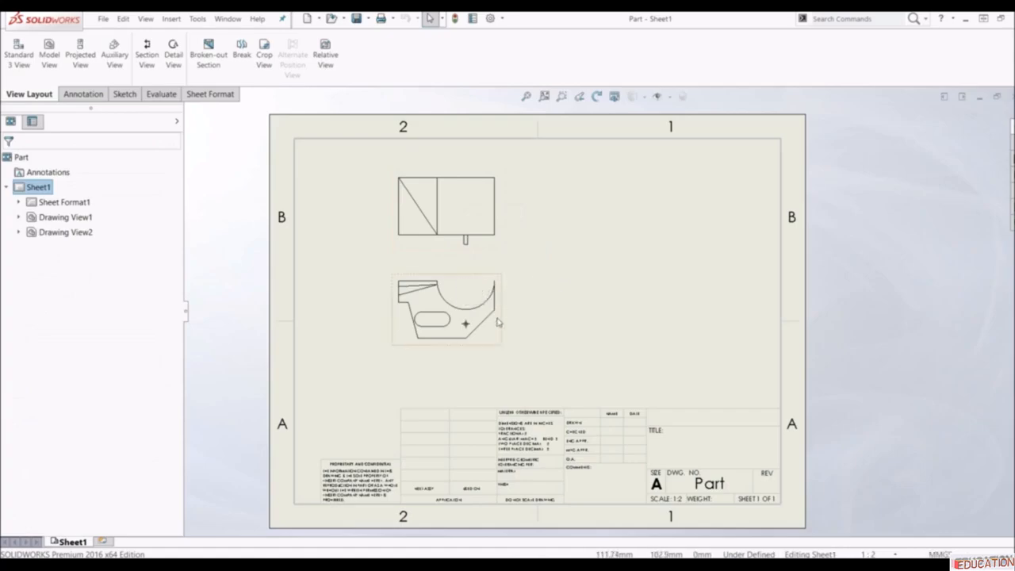
# - Create a Projected View from the front view and place it to its right
pyautogui.click(463, 288)
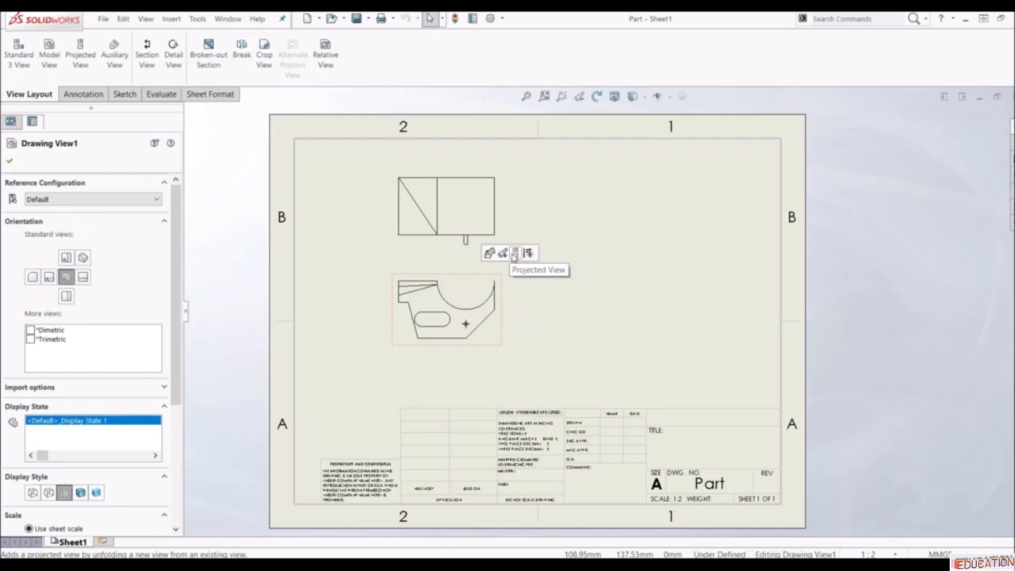
pyautogui.click(514, 253)
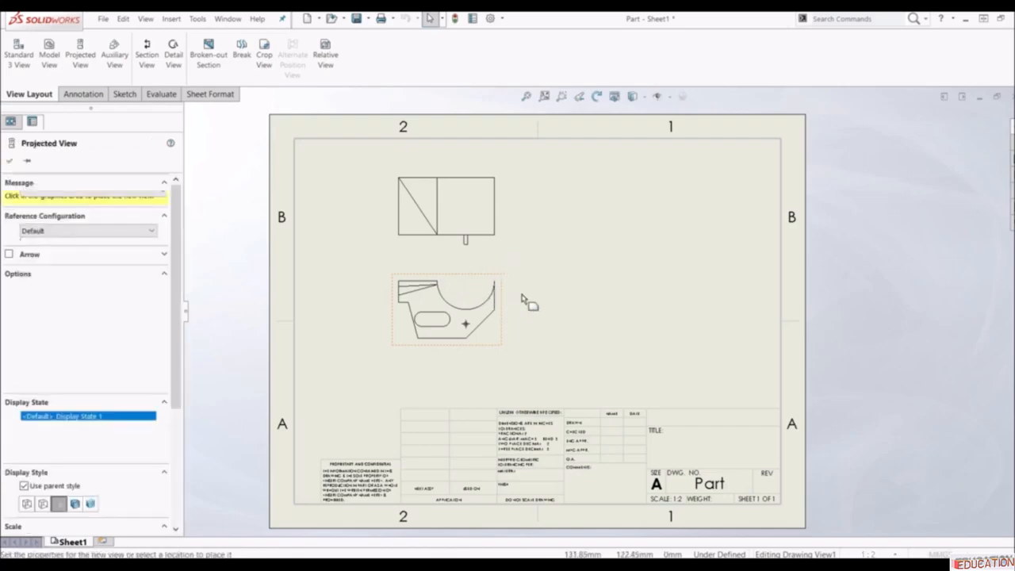
pyautogui.click(590, 305)
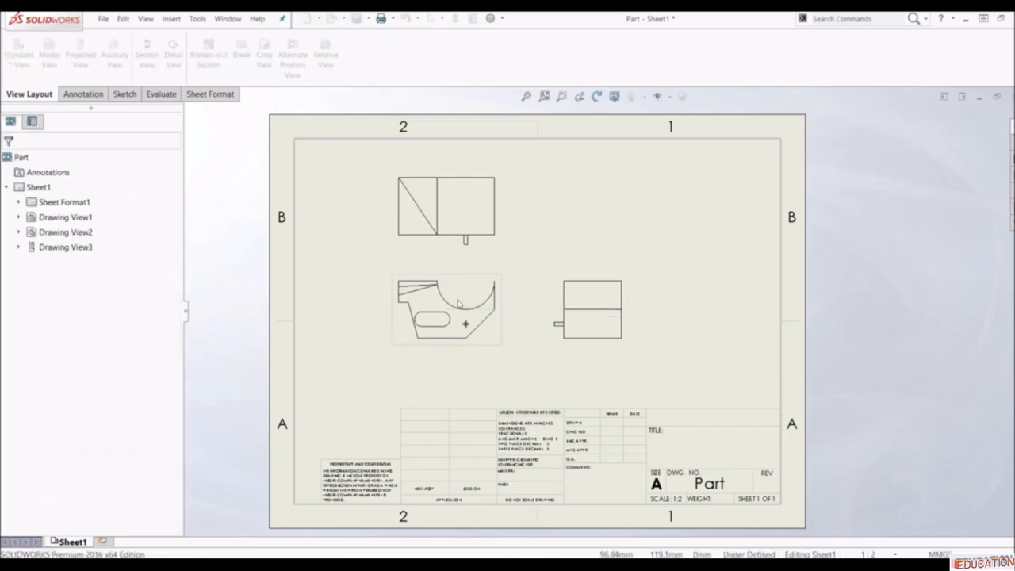
# - Create another Projected View from the front view, place it to its left, and end the command
pyautogui.click(468, 281)
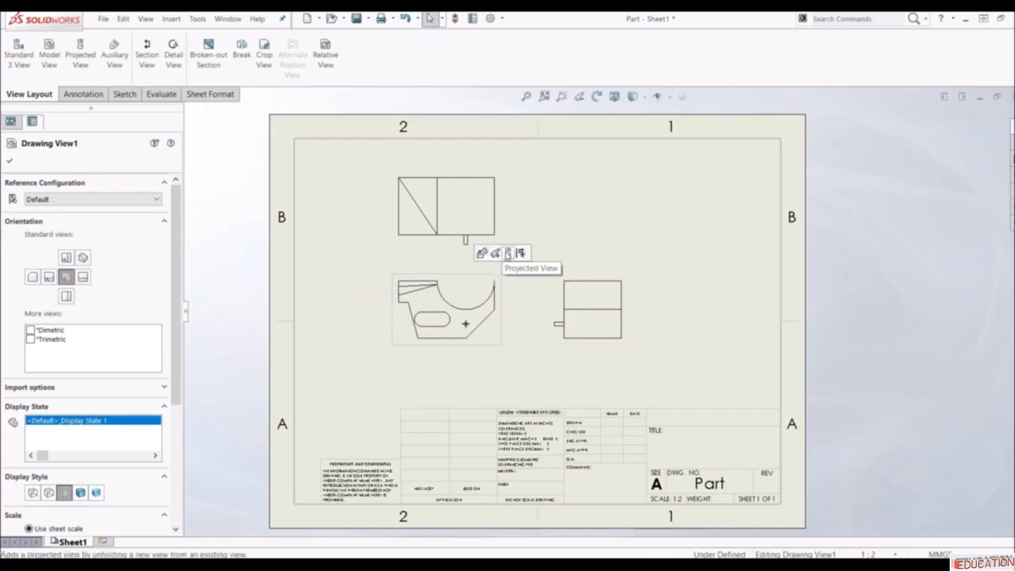
pyautogui.click(507, 253)
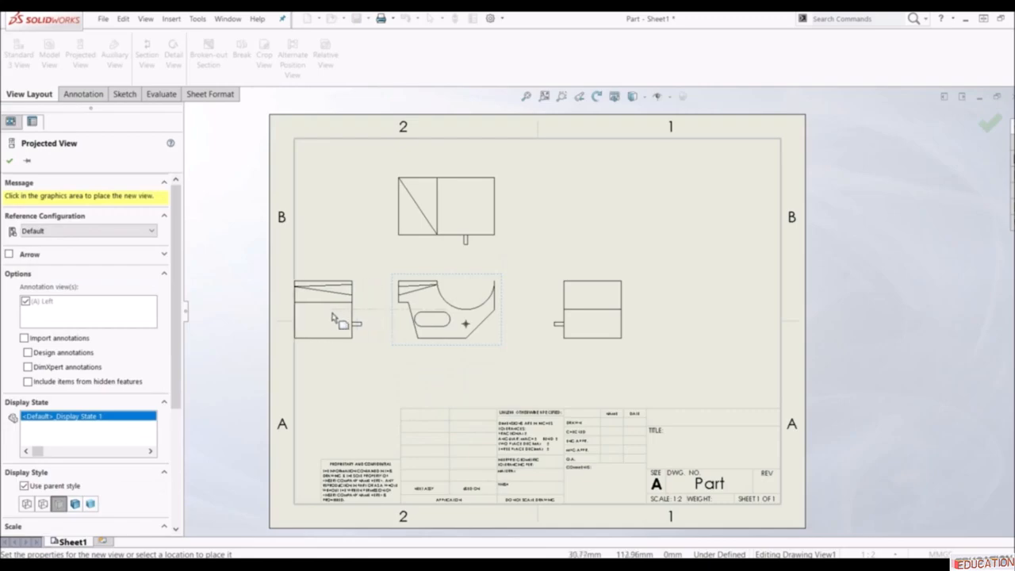
pyautogui.click(556, 202)
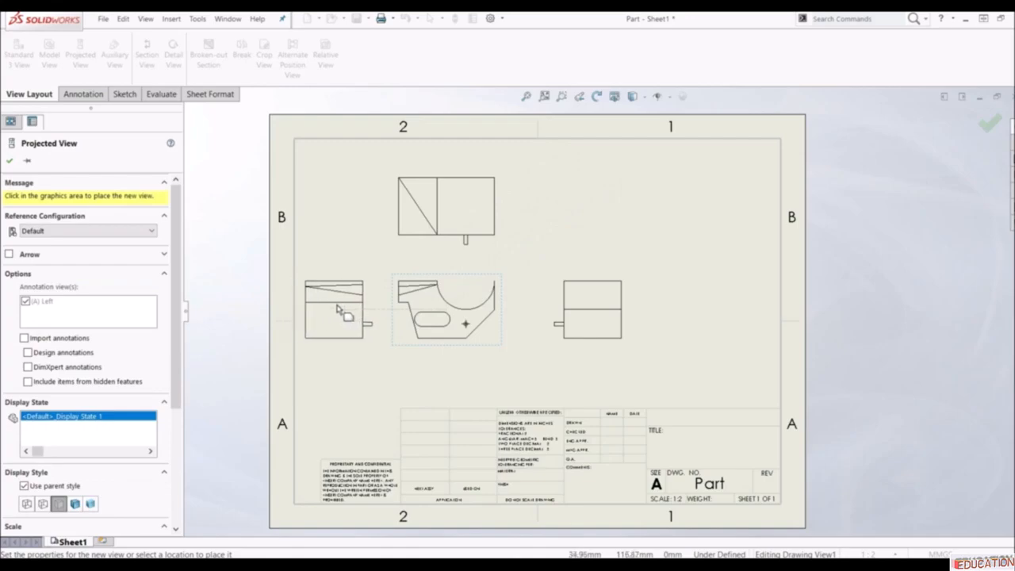
pyautogui.click(334, 309)
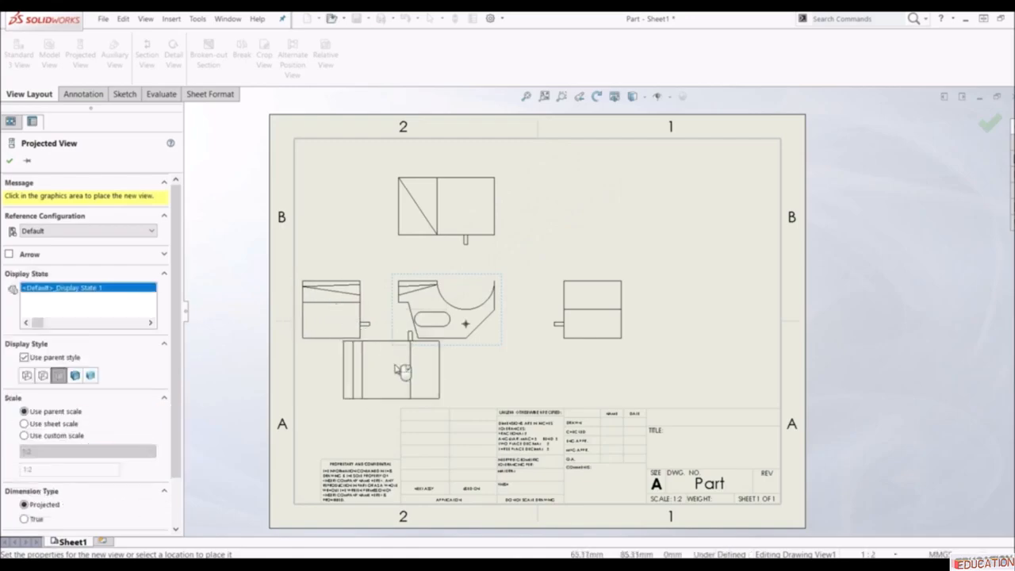
pyautogui.press('Escape')
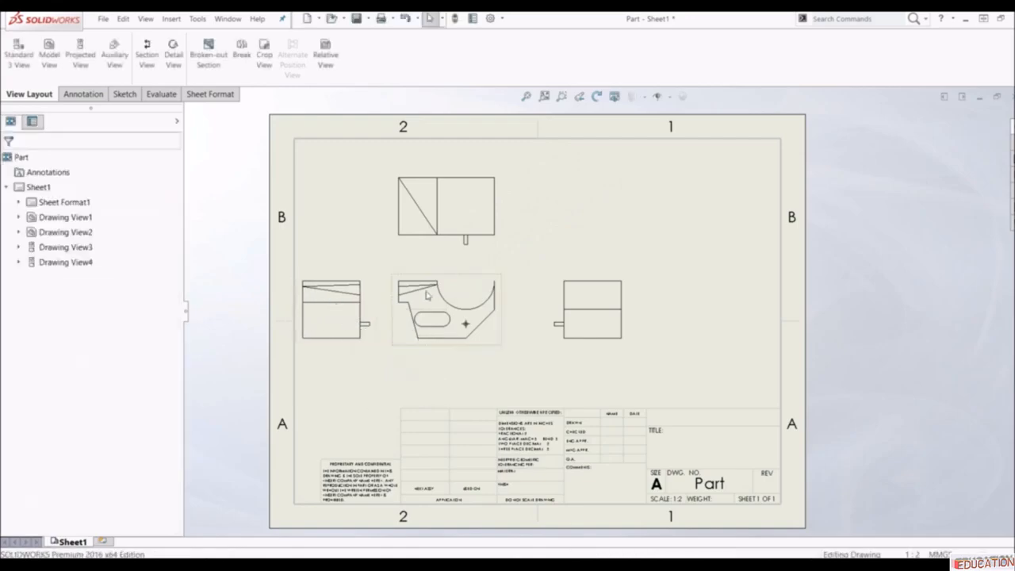
# - Create a Projected View from the top view and place it directly to its right
pyautogui.click(468, 180)
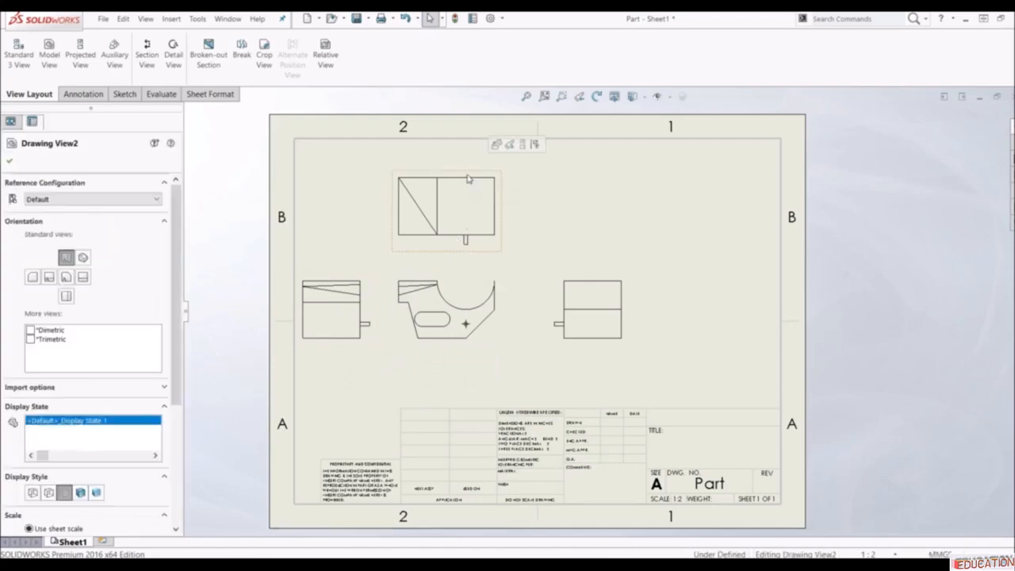
pyautogui.click(524, 144)
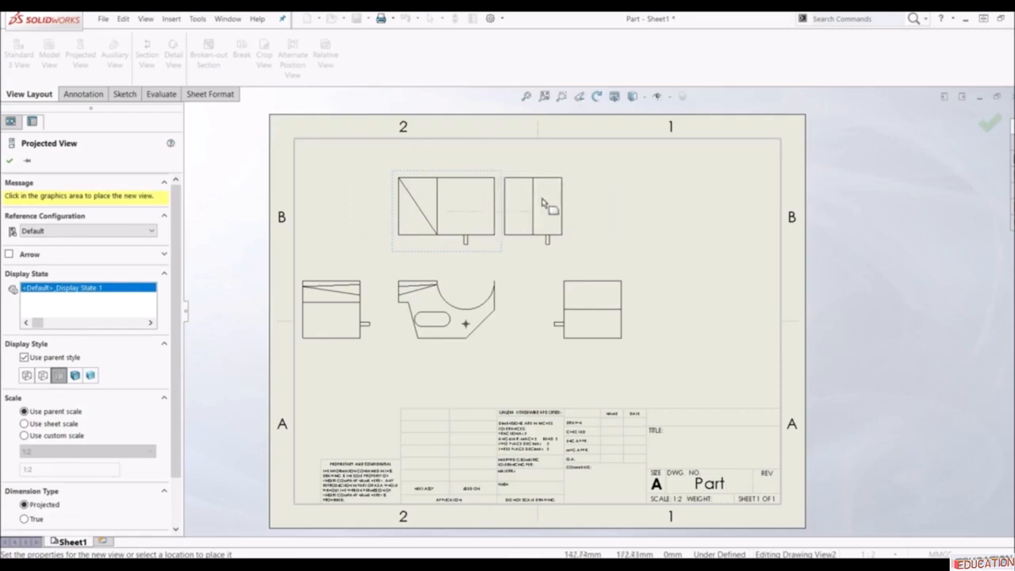
pyautogui.click(558, 201)
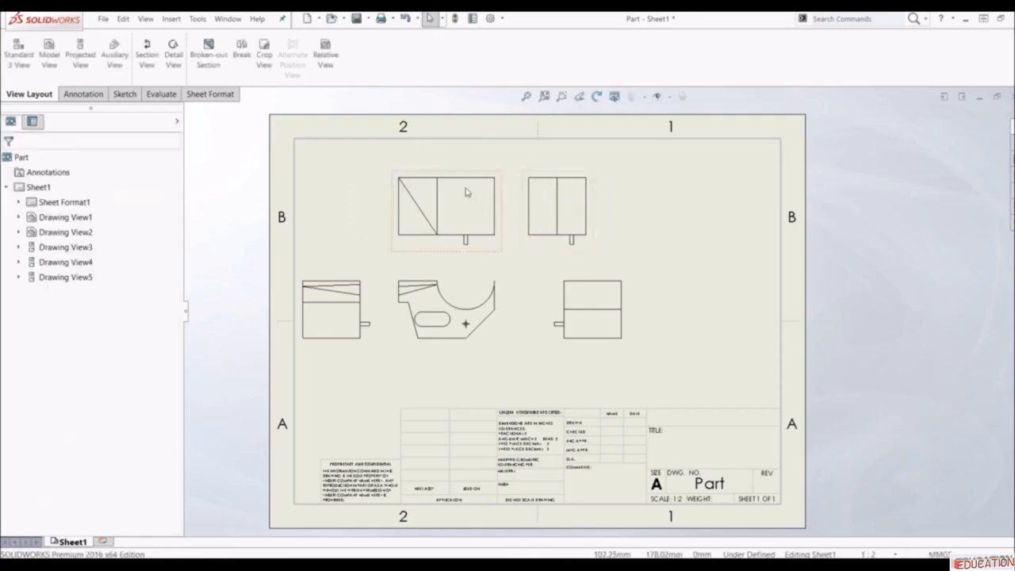
# - Create a Projected View from the view beside the top view and place it further right in the same row
pyautogui.click(572, 181)
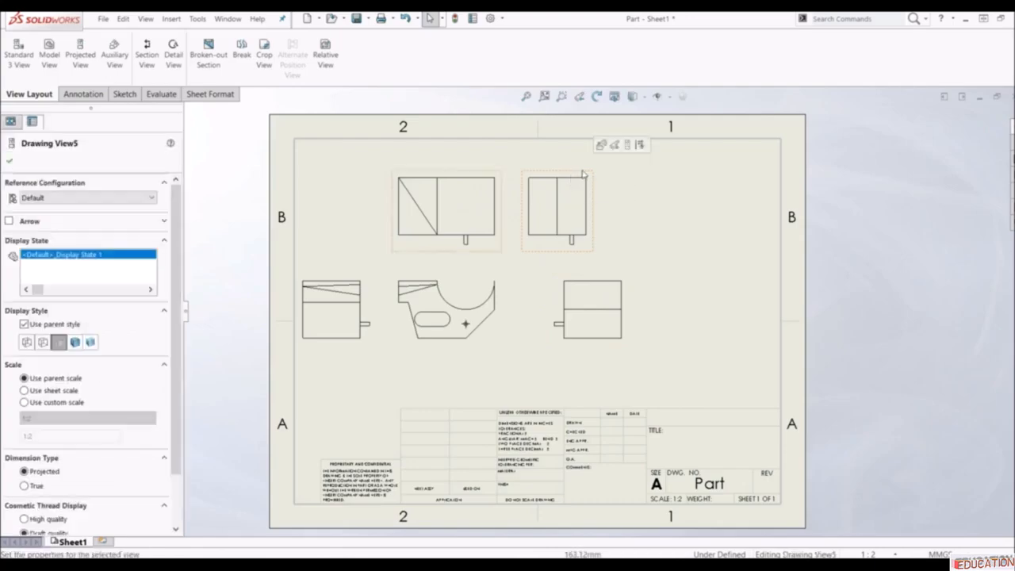
pyautogui.click(615, 147)
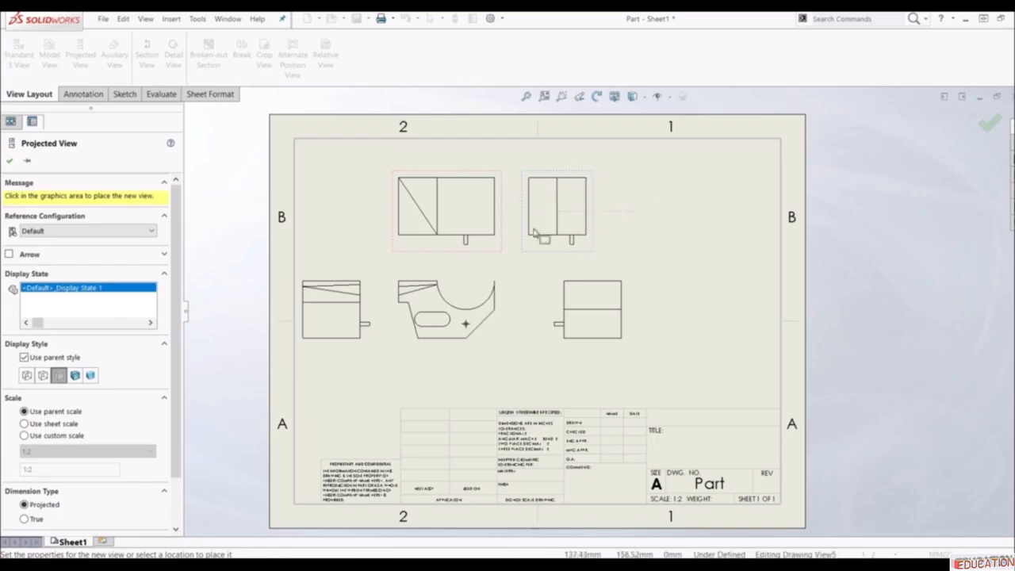
pyautogui.click(668, 205)
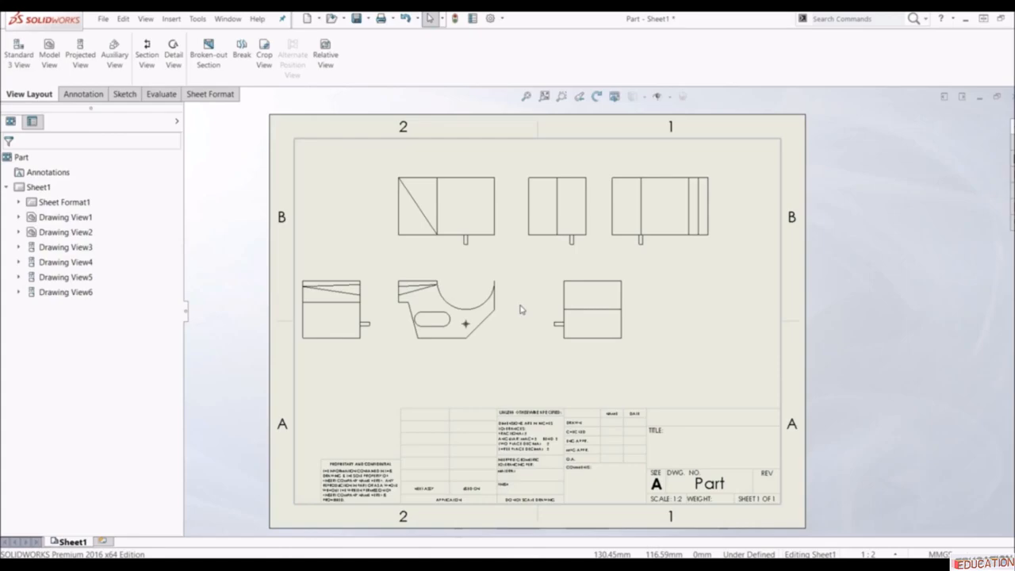
# - Delete both projected views located to the right of the top view
pyautogui.click(592, 305)
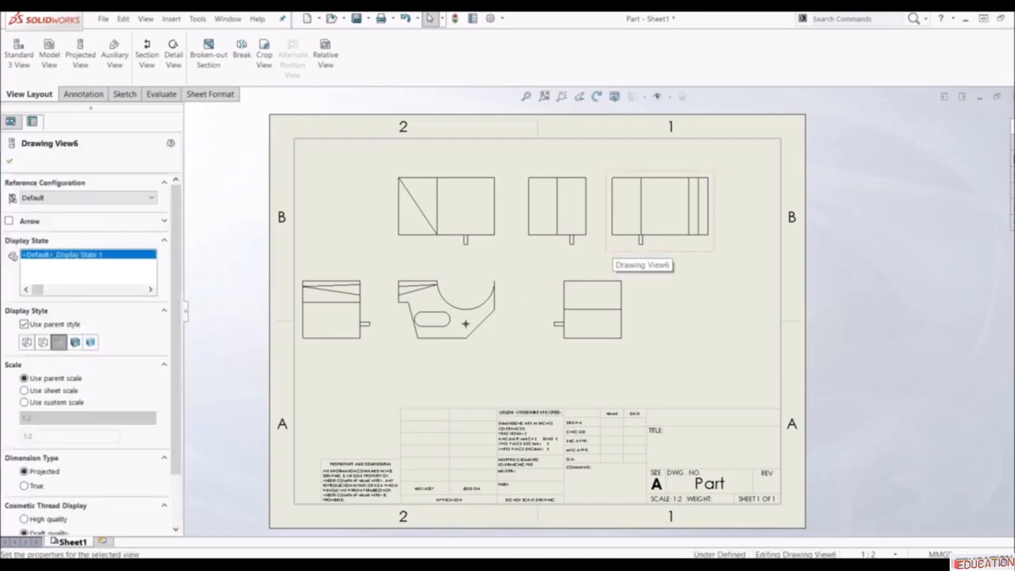
pyautogui.press('Delete')
pyautogui.click(604, 245)
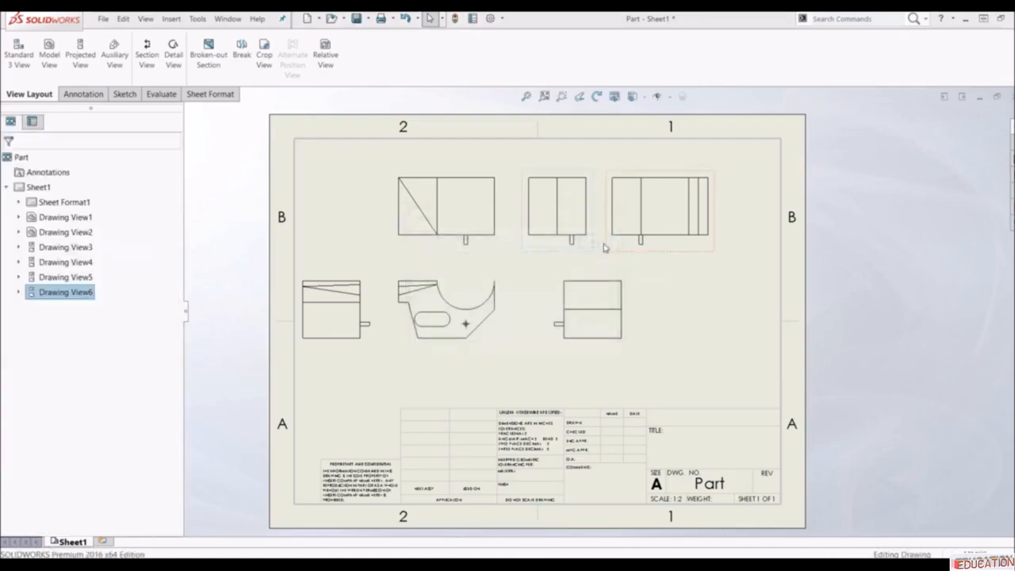
pyautogui.click(558, 252)
pyautogui.press('Delete')
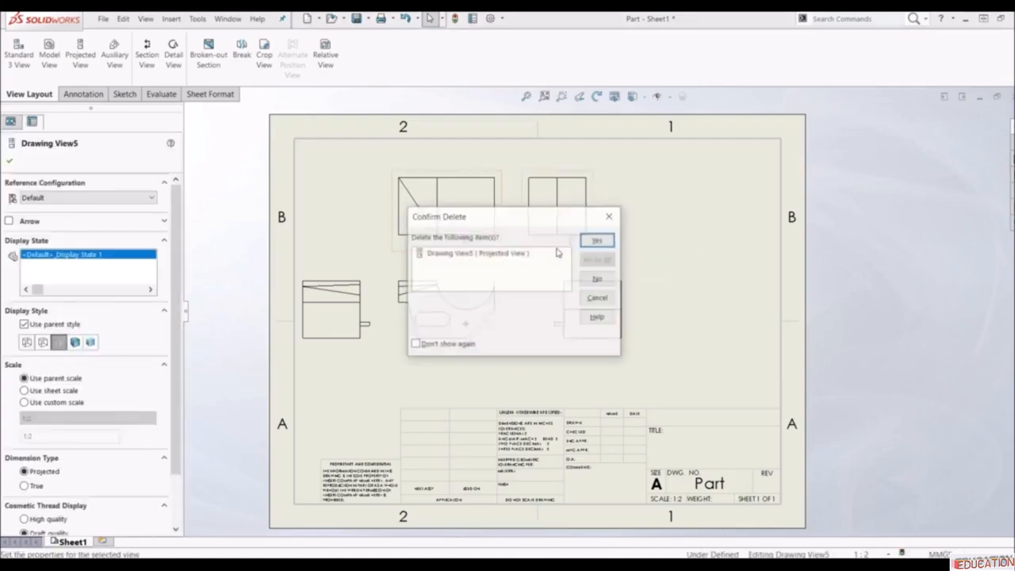
pyautogui.click(587, 243)
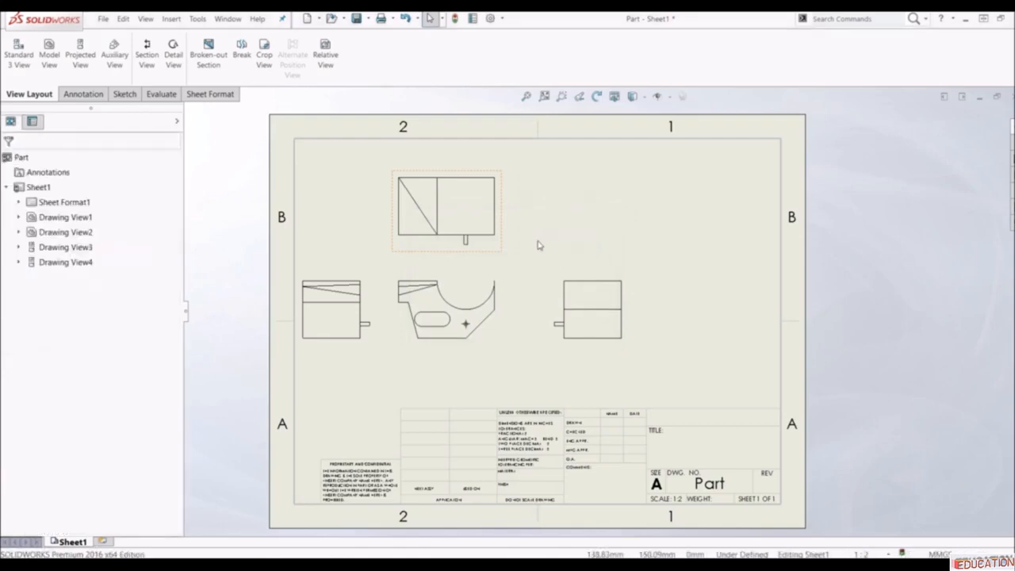
# - Delete the top view above the front view
pyautogui.click(492, 248)
pyautogui.press('Delete')
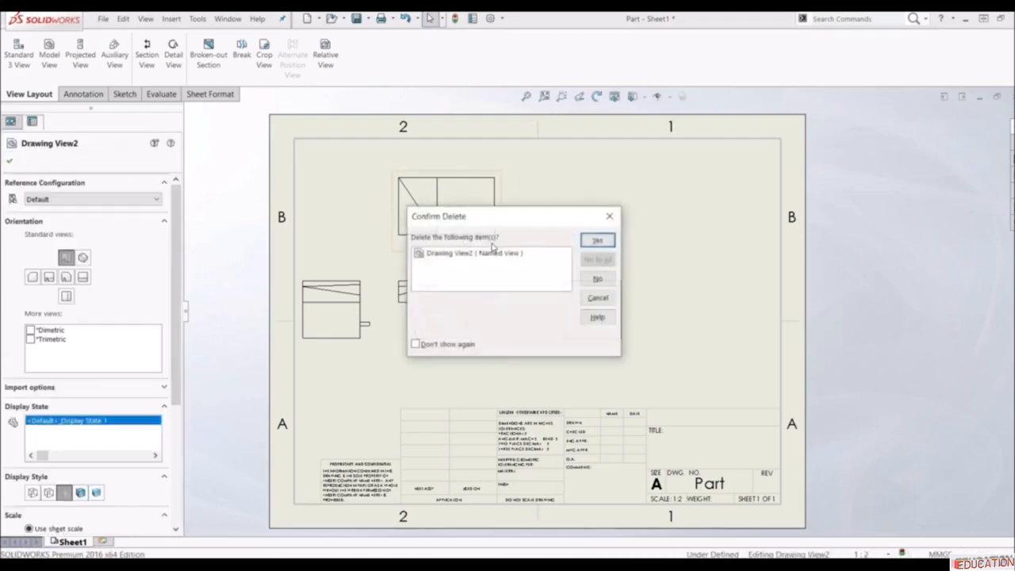
pyautogui.click(594, 238)
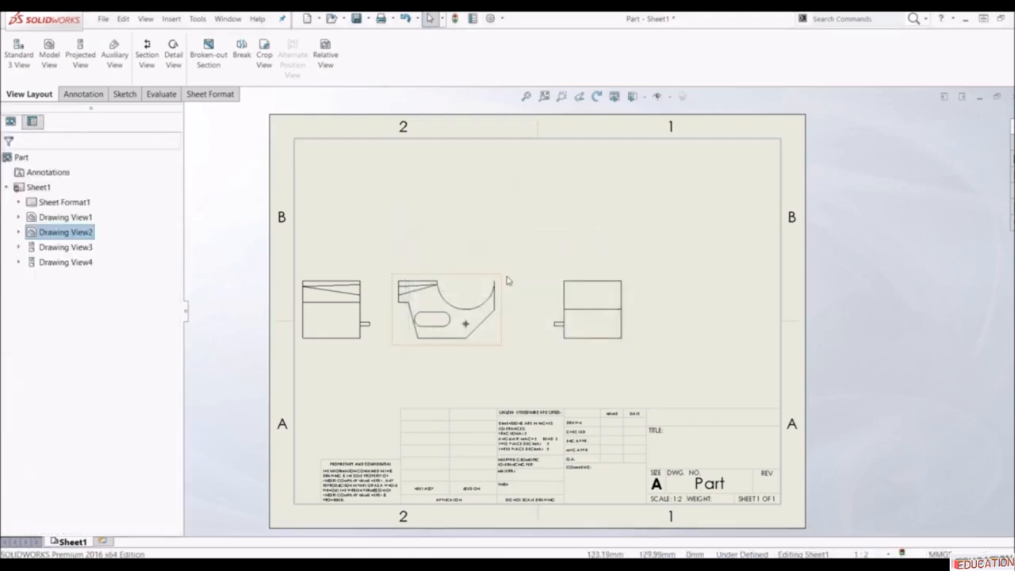
# - Move the front view up the sheet and slightly right, roughly midway between its two projected side views
pyautogui.moveTo(481, 278)
pyautogui.mouseDown()
pyautogui.moveTo(499, 256)
pyautogui.moveTo(497, 215)
pyautogui.moveTo(467, 228)
pyautogui.mouseUp()
pyautogui.click(380, 331)
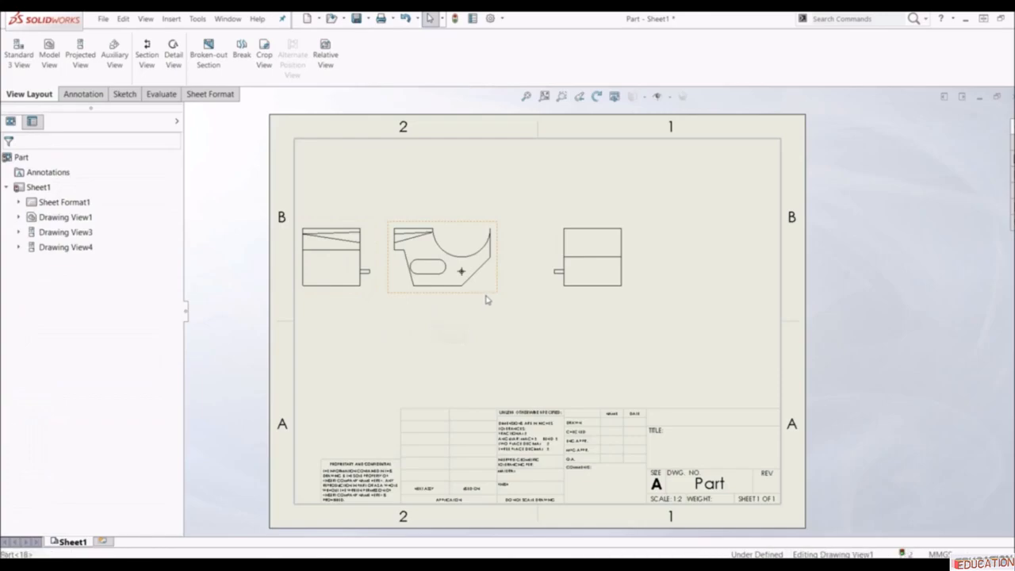
pyautogui.moveTo(485, 296); pyautogui.dragTo(501, 299)
pyautogui.click(457, 319)
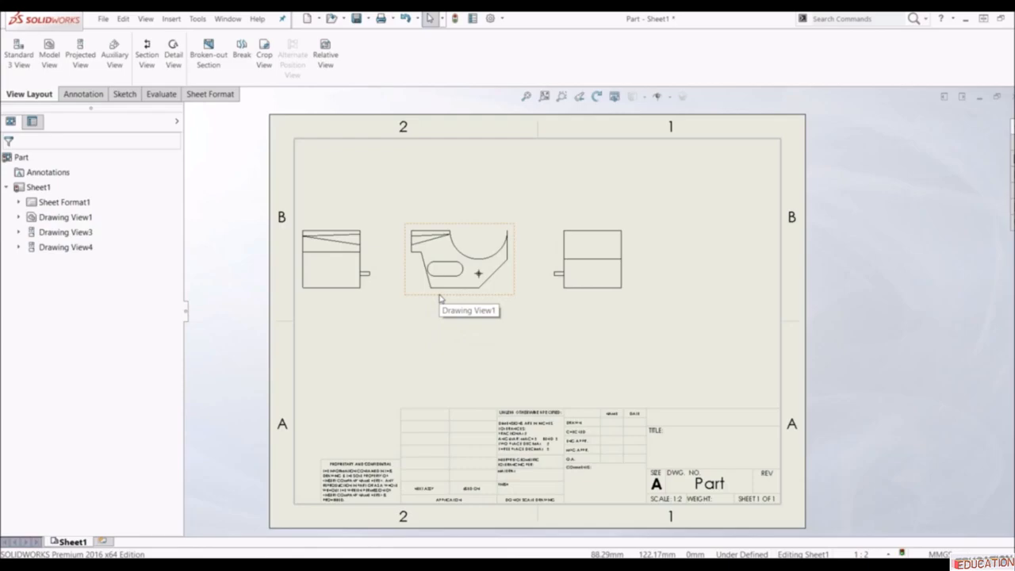
# - Try the shaded, Hidden Lines Visible and Wireframe display styles on the front view, finishing with Hidden Lines Removed
pyautogui.click(440, 297)
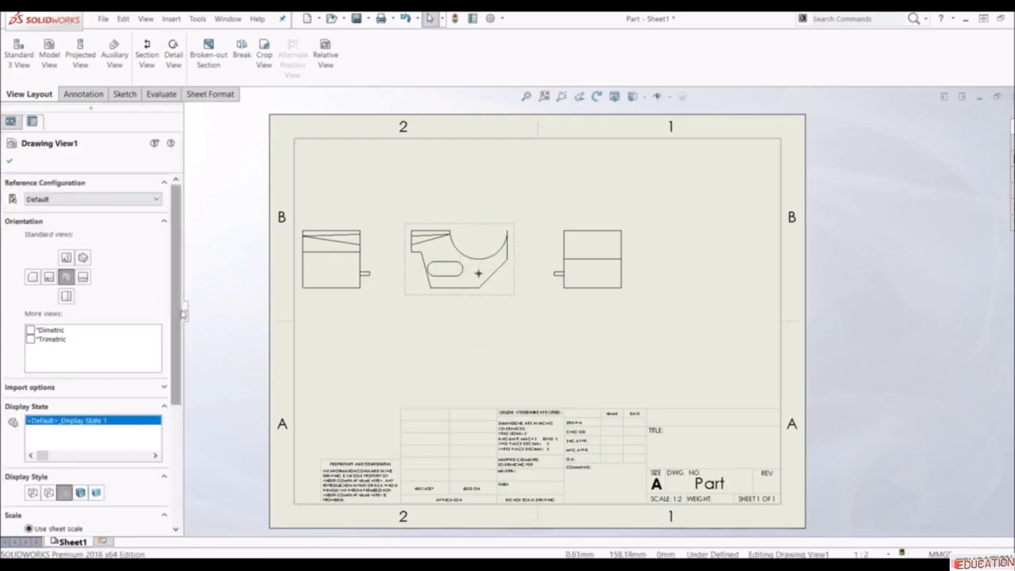
pyautogui.scroll(-3, 167, 384)
pyautogui.scroll(-1, 167, 385)
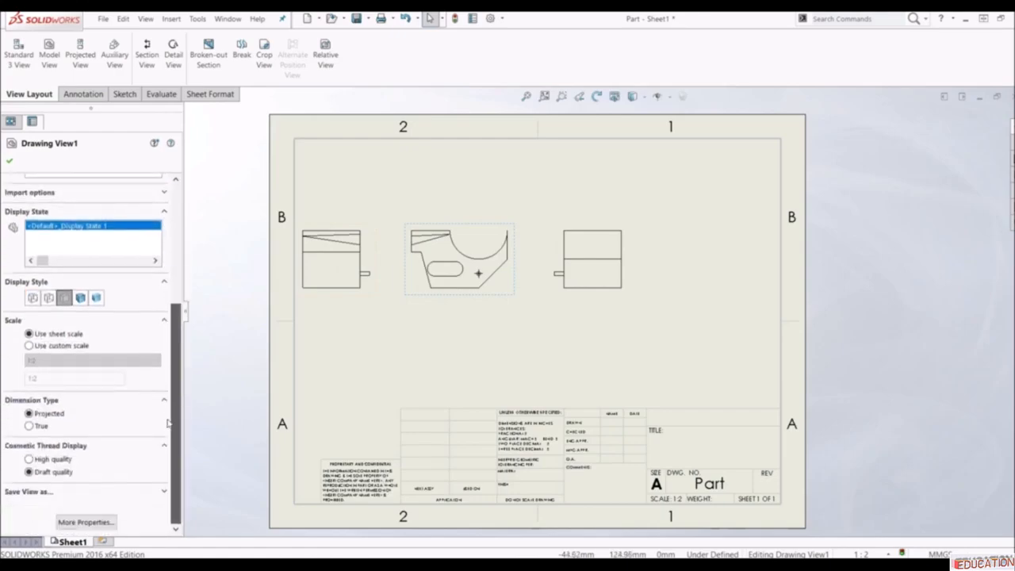
pyautogui.click(80, 299)
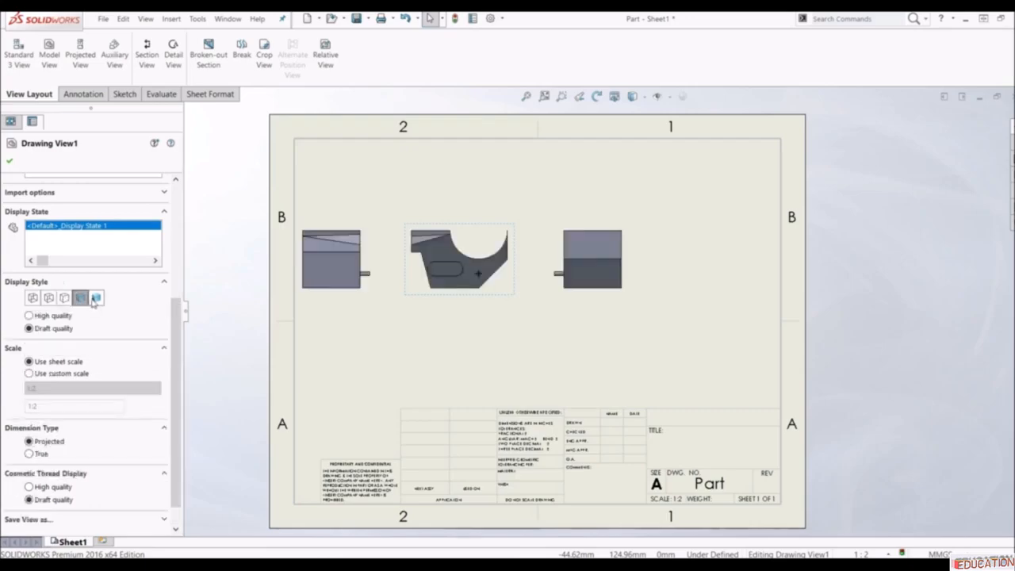
pyautogui.click(95, 299)
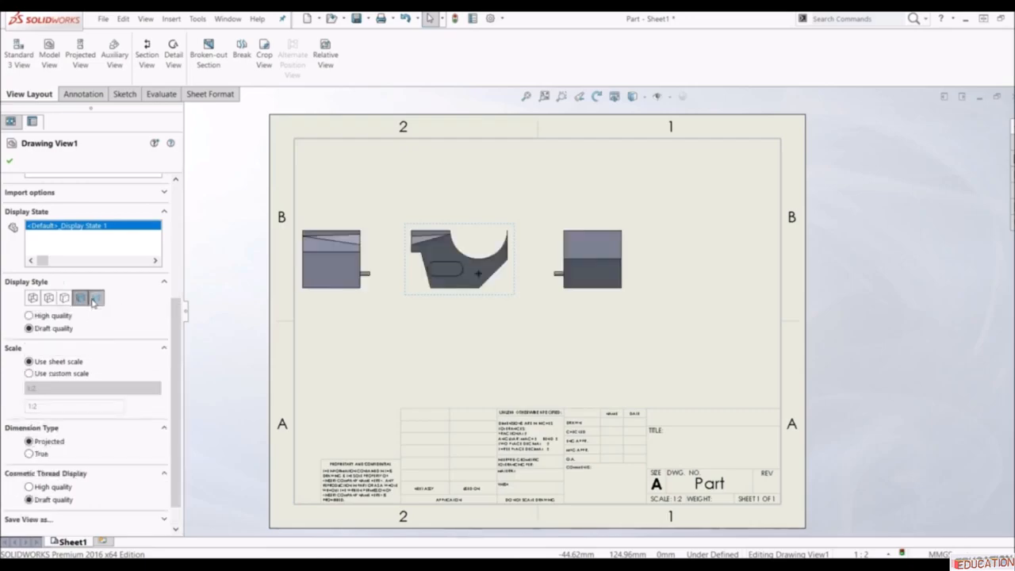
pyautogui.click(50, 298)
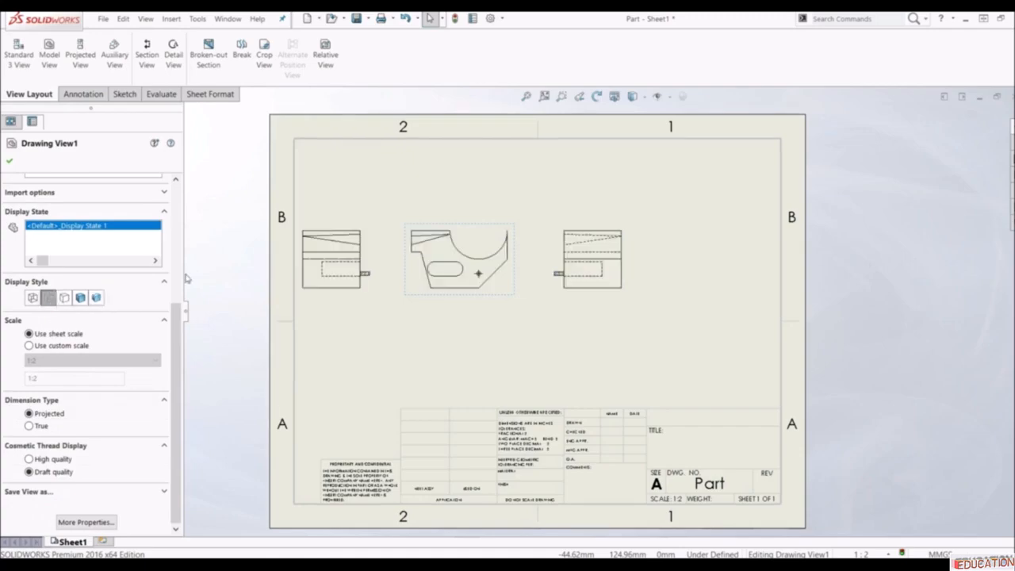
pyautogui.click(33, 298)
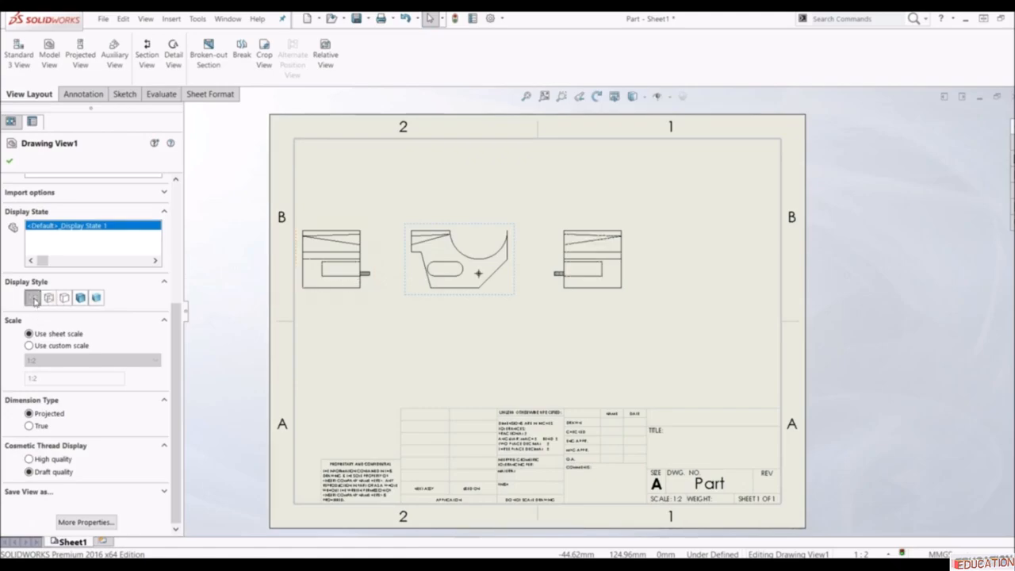
pyautogui.click(64, 298)
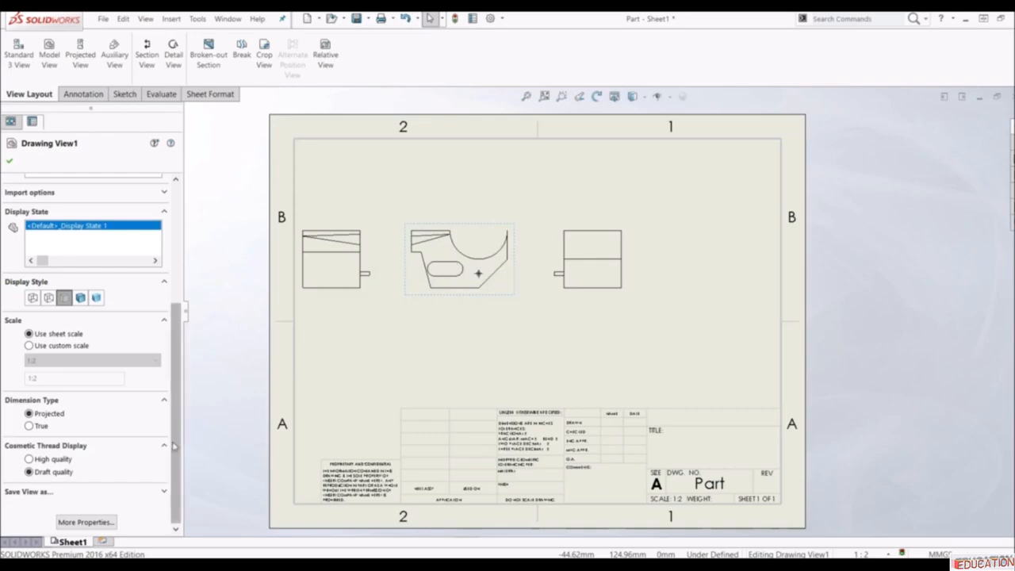
# - Switch the front view to a custom scale and set it to 1:5
pyautogui.click(30, 345)
pyautogui.click(44, 361)
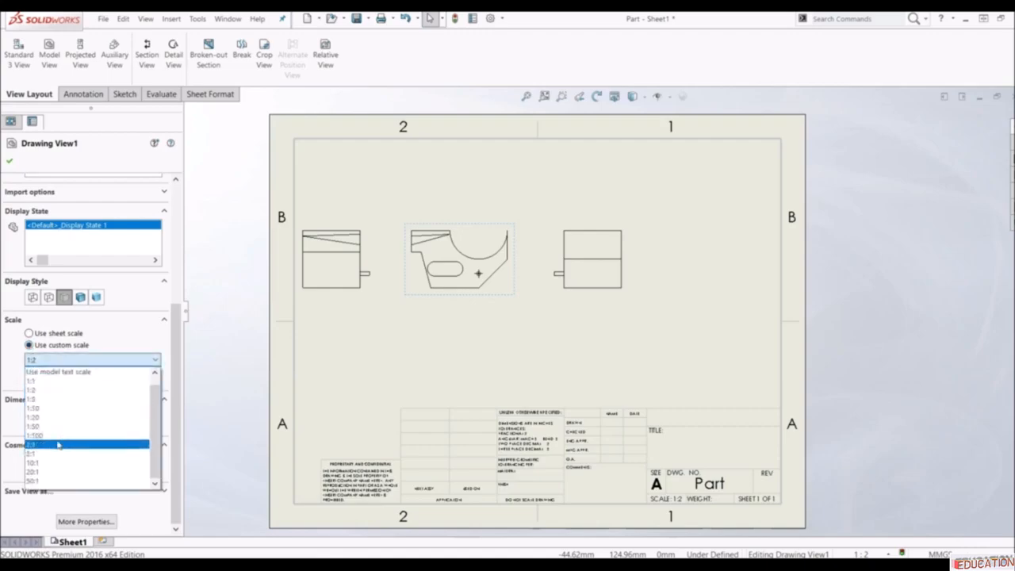
pyautogui.click(70, 390)
pyautogui.click(70, 361)
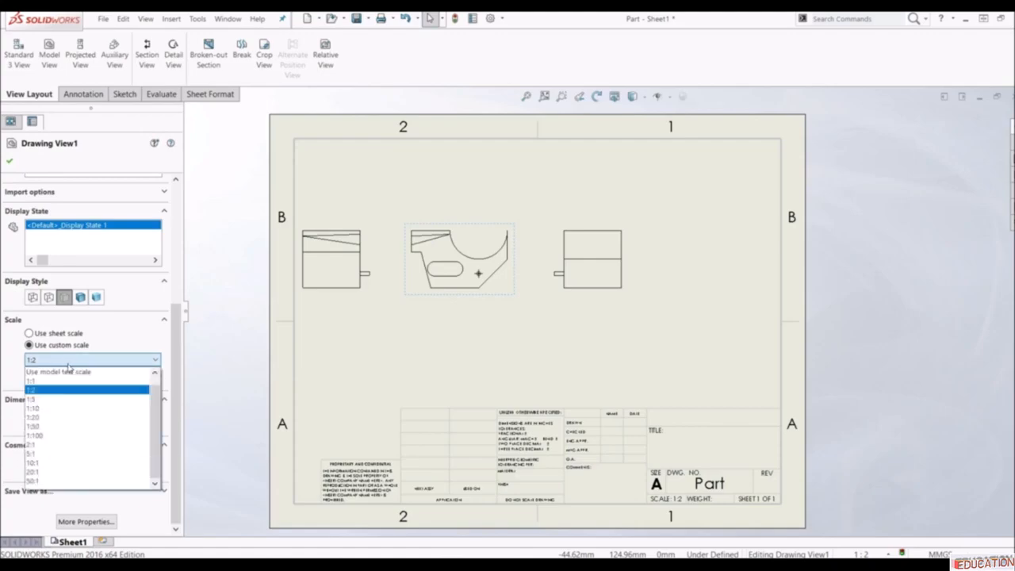
pyautogui.click(59, 399)
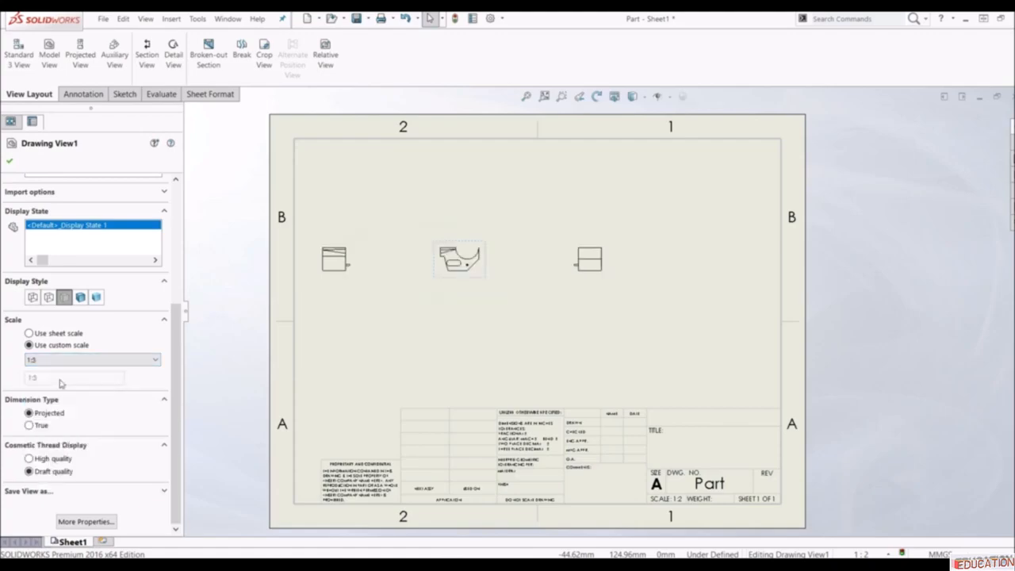
# - Try a custom scale of 1:1 on the front view, followed by 1:2
pyautogui.click(61, 362)
pyautogui.click(55, 383)
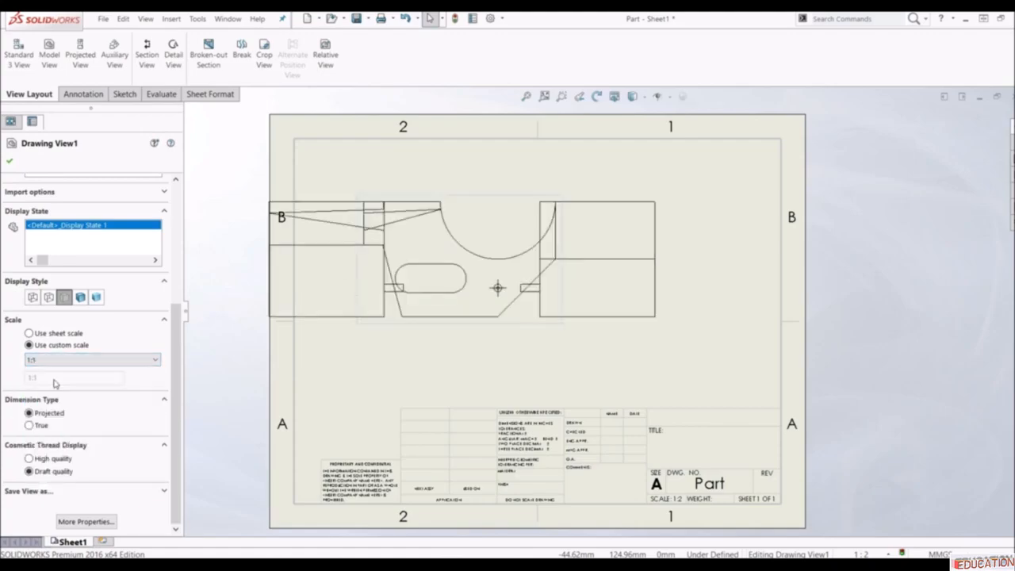
pyautogui.click(57, 361)
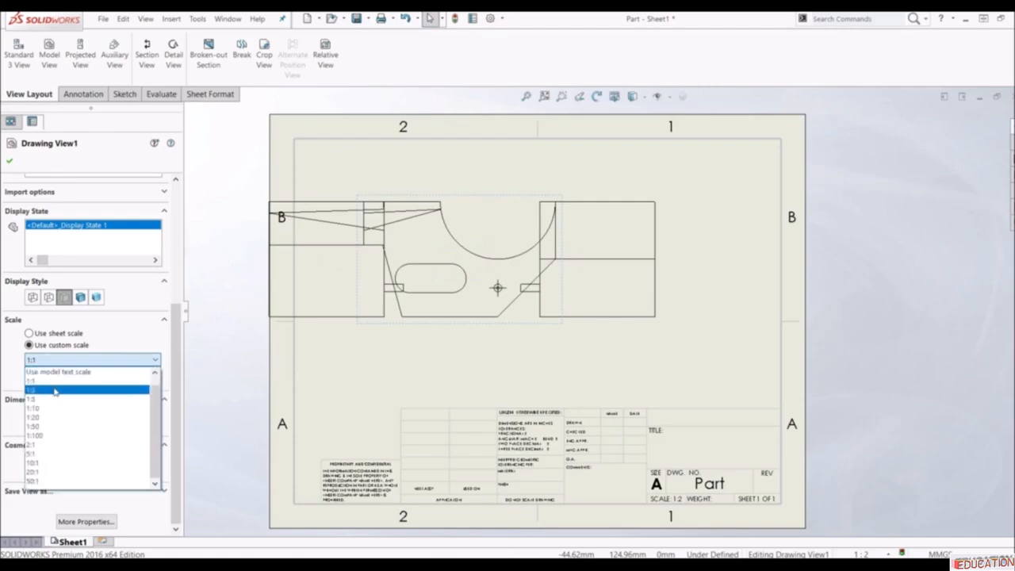
pyautogui.click(59, 387)
# - Set a user-defined scale of 1:2.5 for the front view
pyautogui.click(57, 361)
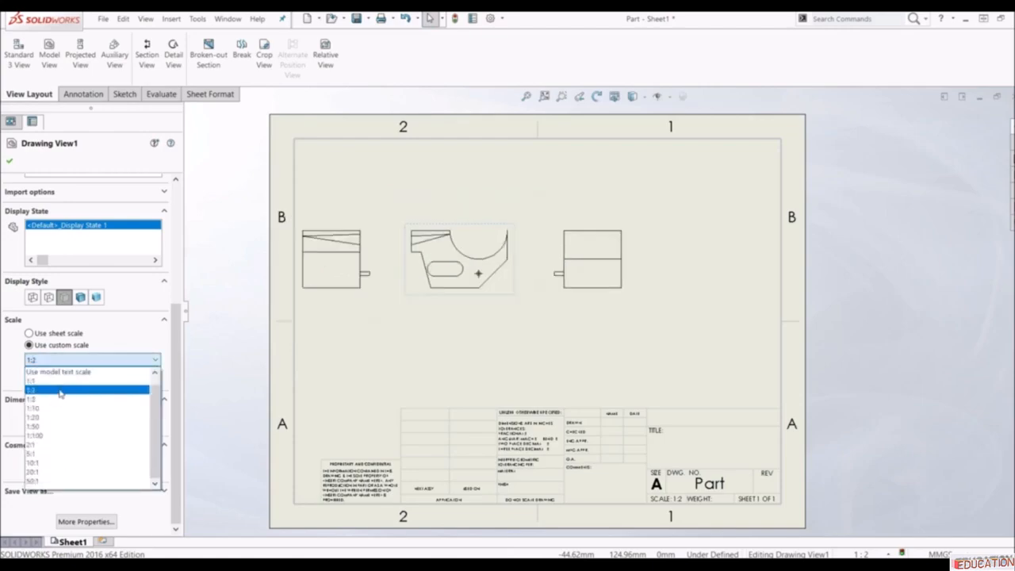
pyautogui.scroll(1, 68, 373)
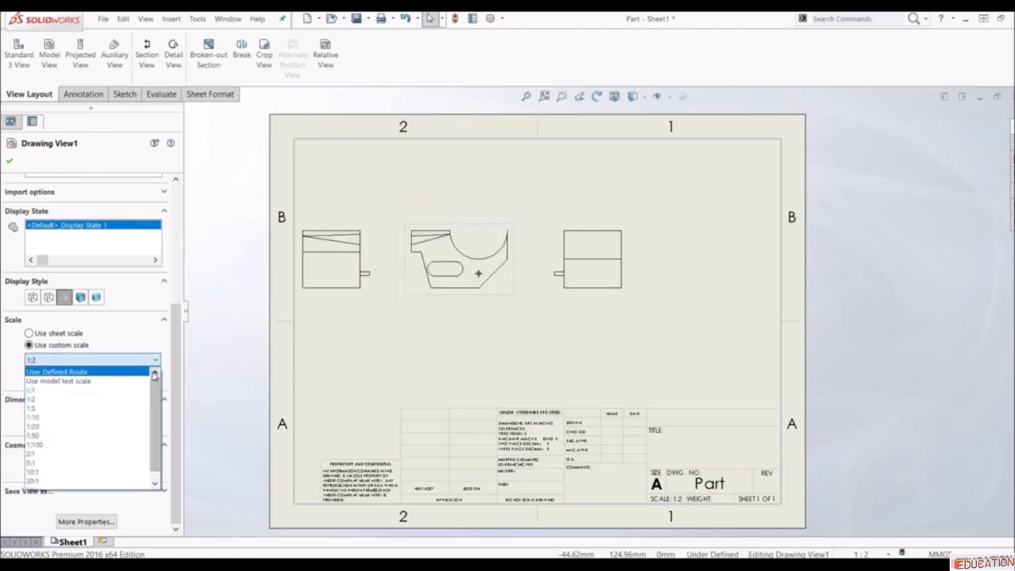
pyautogui.click(84, 373)
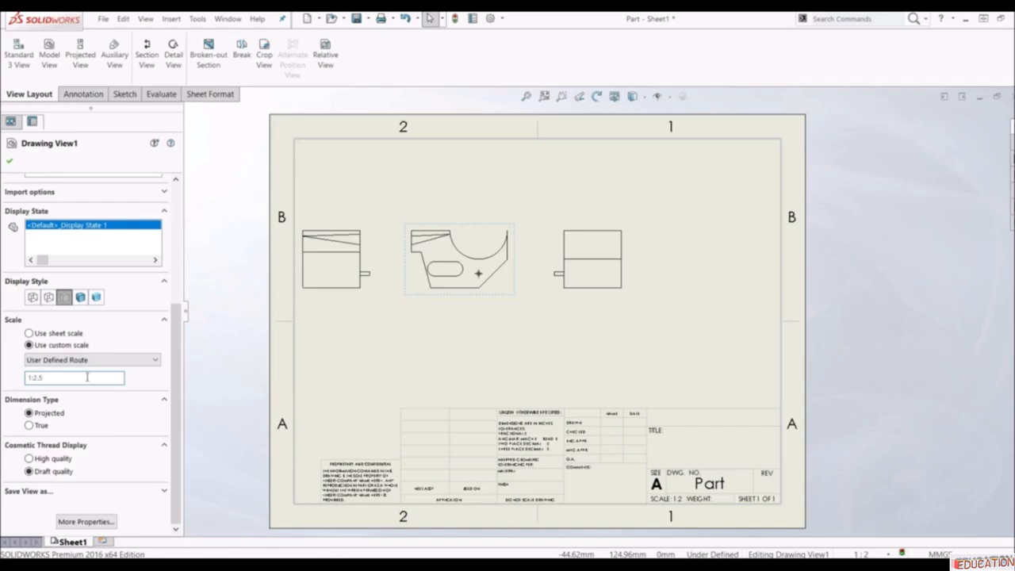
pyautogui.press('Return')
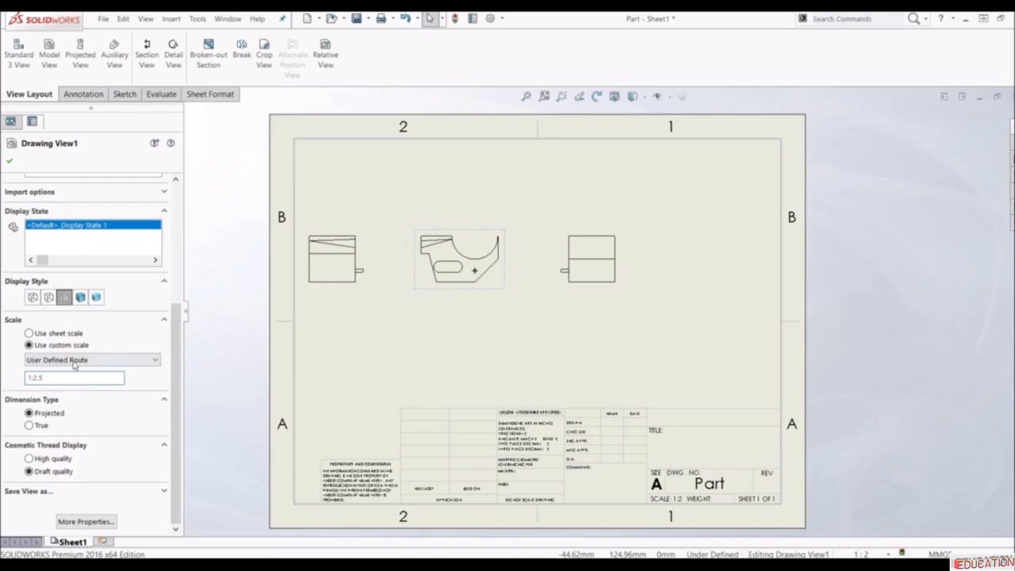
# - Set the front view's custom scale to 1:2 and accept the view properties
pyautogui.click(73, 361)
pyautogui.click(53, 399)
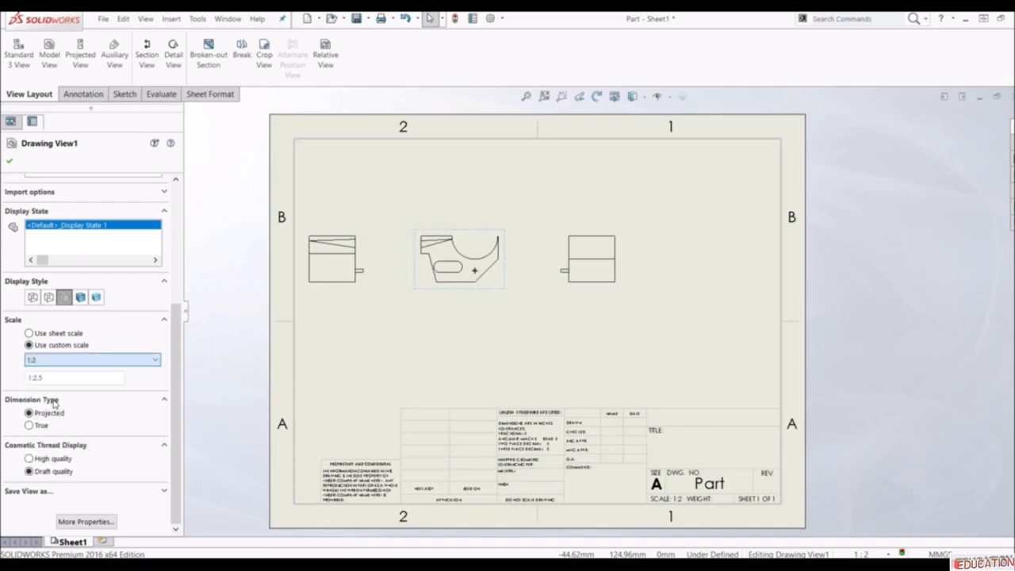
pyautogui.click(9, 161)
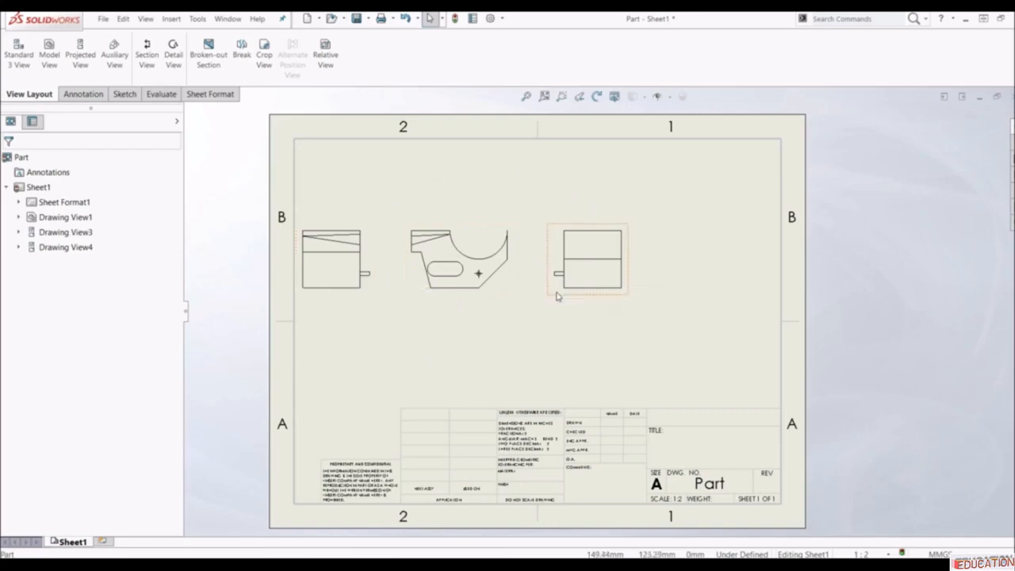
# - Display the projected view beside the front view's arc side as Shaded With Edges at a custom scale of 1:1 and accept
pyautogui.click(555, 294)
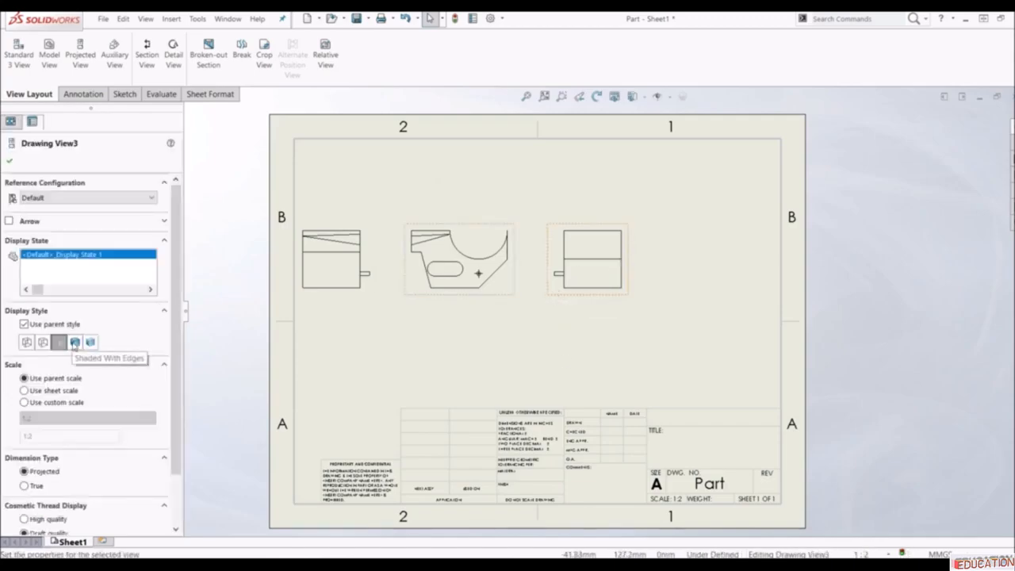
pyautogui.click(74, 343)
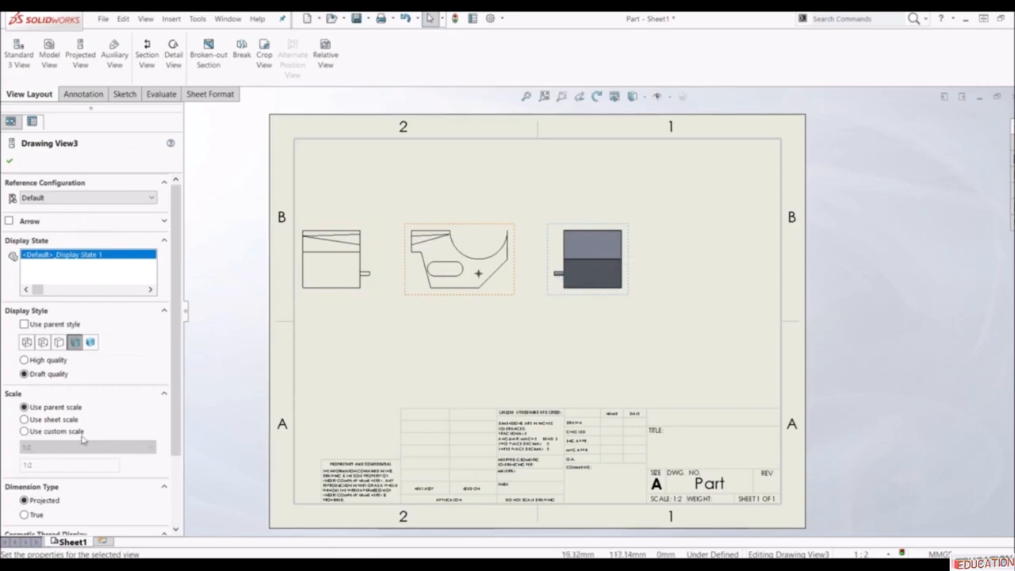
pyautogui.click(55, 431)
pyautogui.click(44, 449)
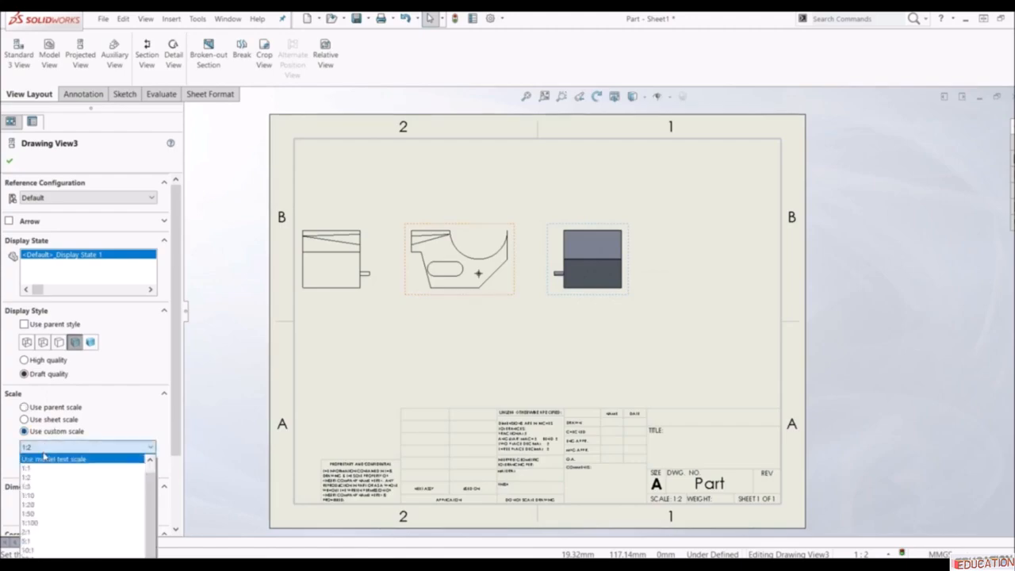
pyautogui.click(39, 468)
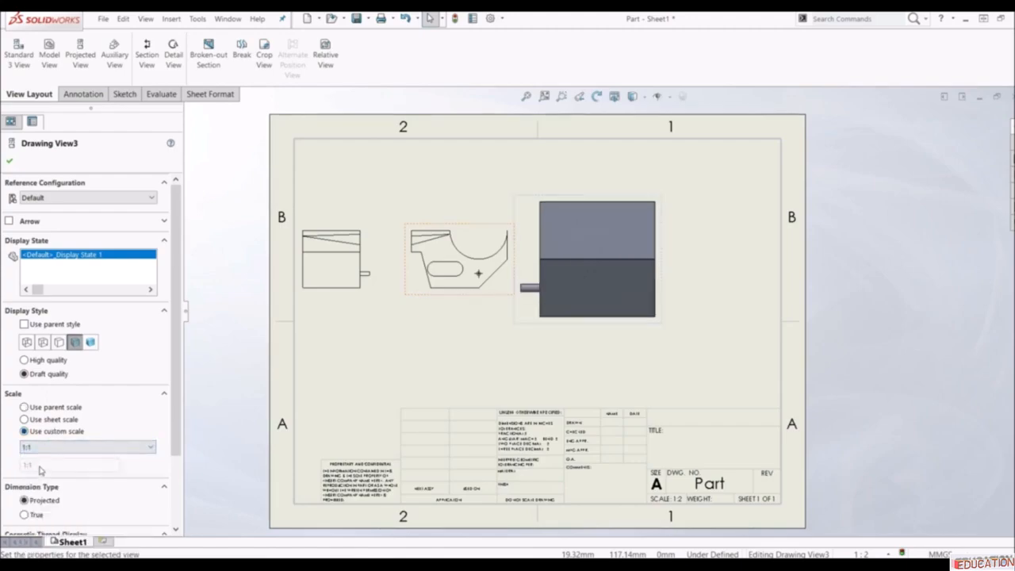
pyautogui.click(9, 161)
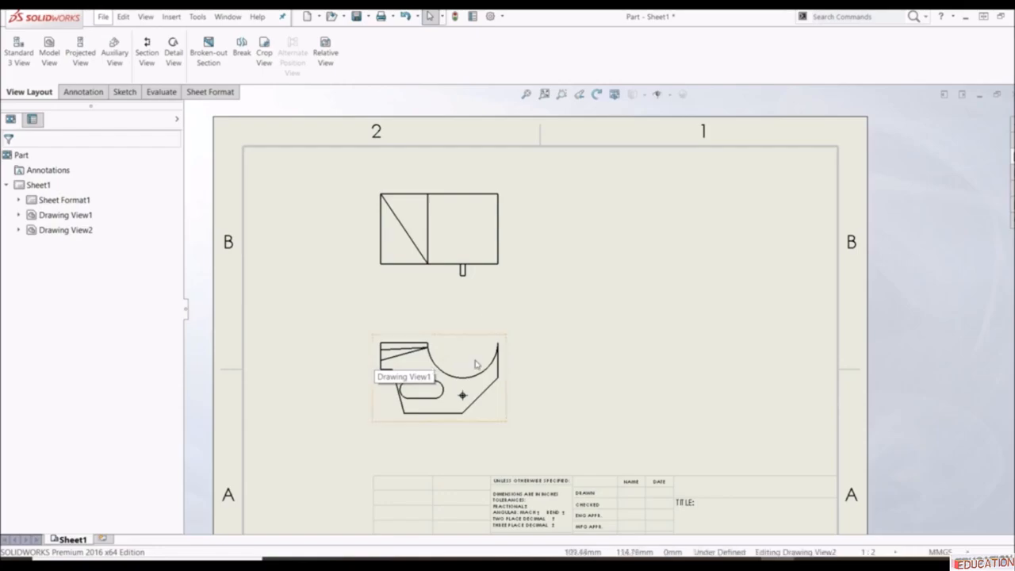
# - Narrow the feature tree pane to give the drawing sheet more room
pyautogui.scroll(3, 558, 341)
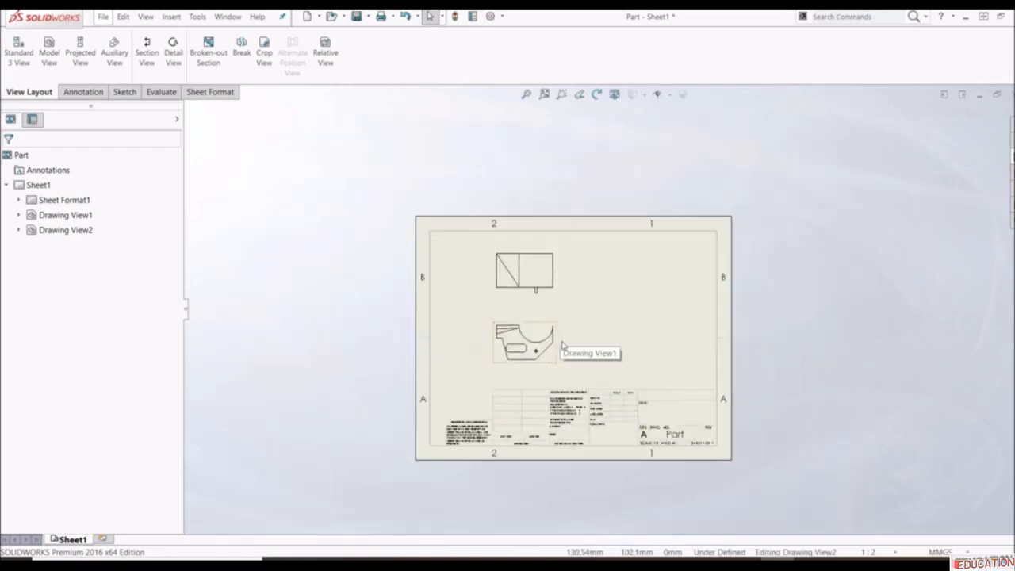
pyautogui.scroll(-2, 558, 310)
pyautogui.scroll(1, 302, 313)
pyautogui.moveTo(185, 309); pyautogui.dragTo(145, 306)
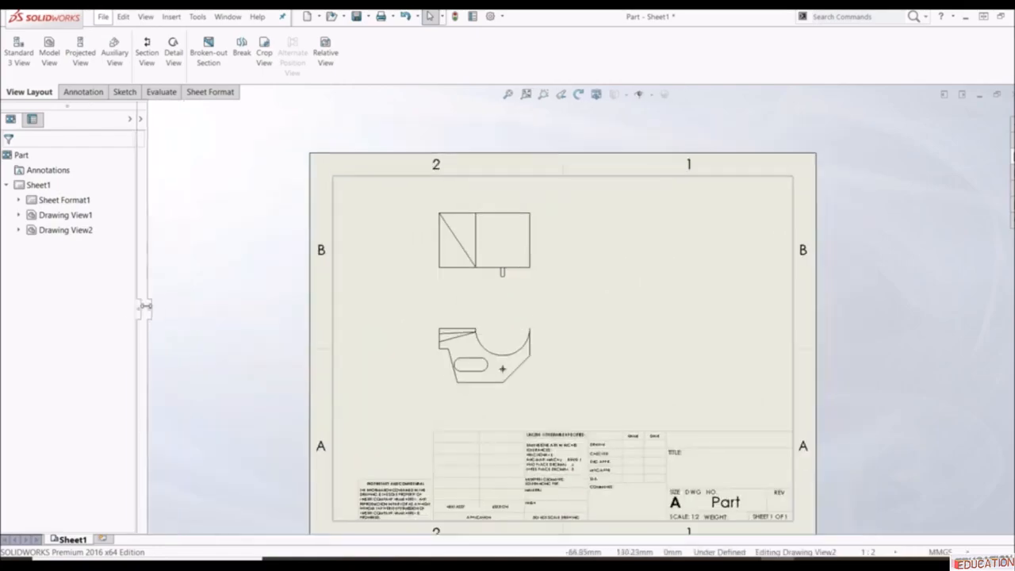
pyautogui.scroll(-2, 560, 303)
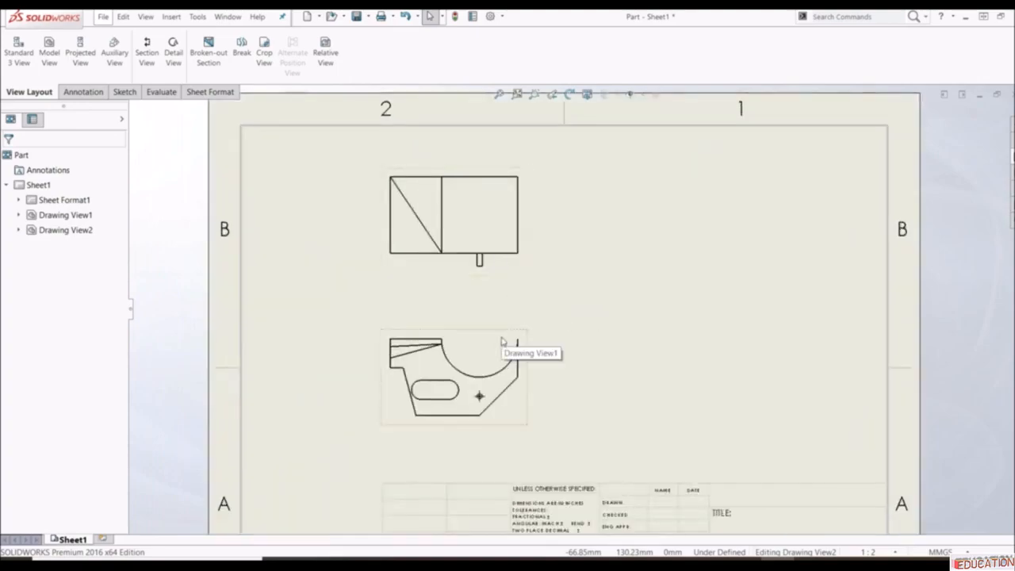
# - Dimension the overall width below the upper view and the radius of the large arc in the front view
pyautogui.click(96, 93)
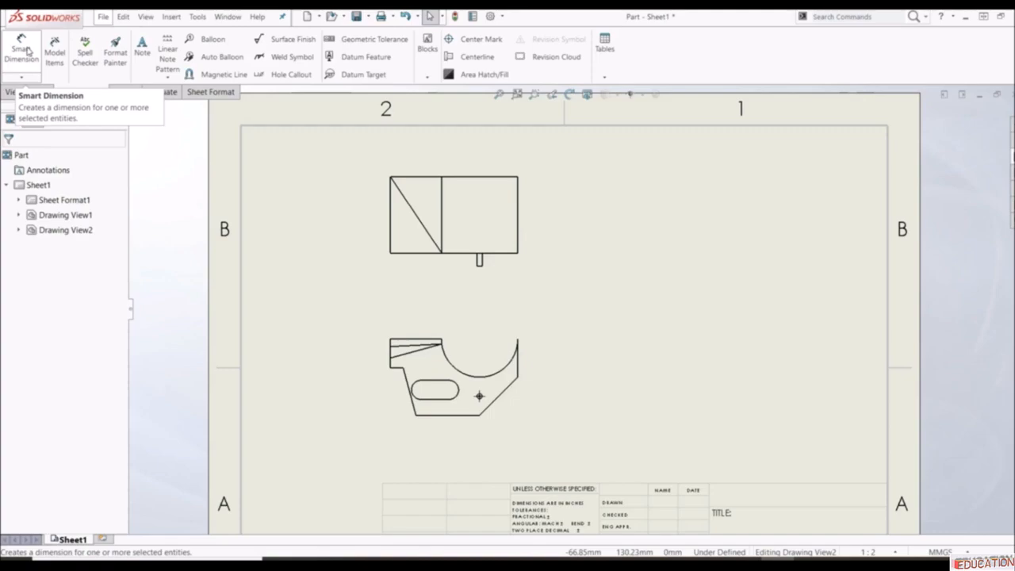
pyautogui.click(28, 52)
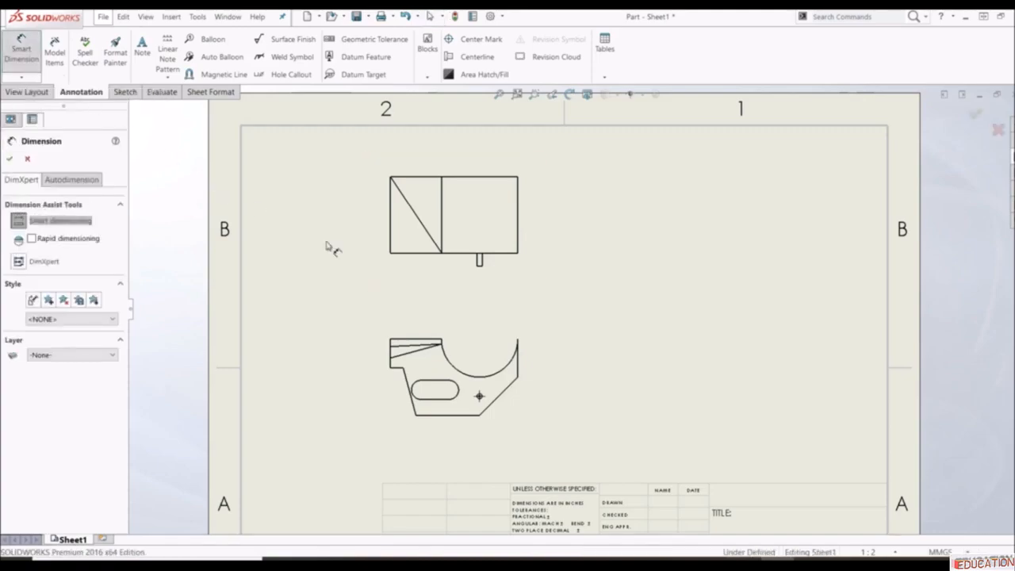
pyautogui.scroll(-2, 500, 246)
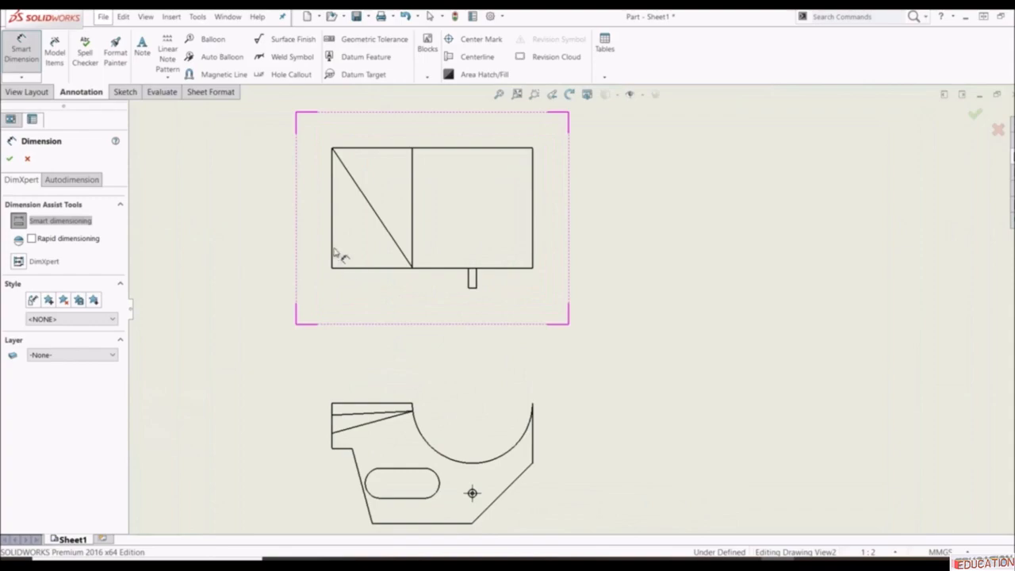
pyautogui.click(433, 270)
pyautogui.click(435, 321)
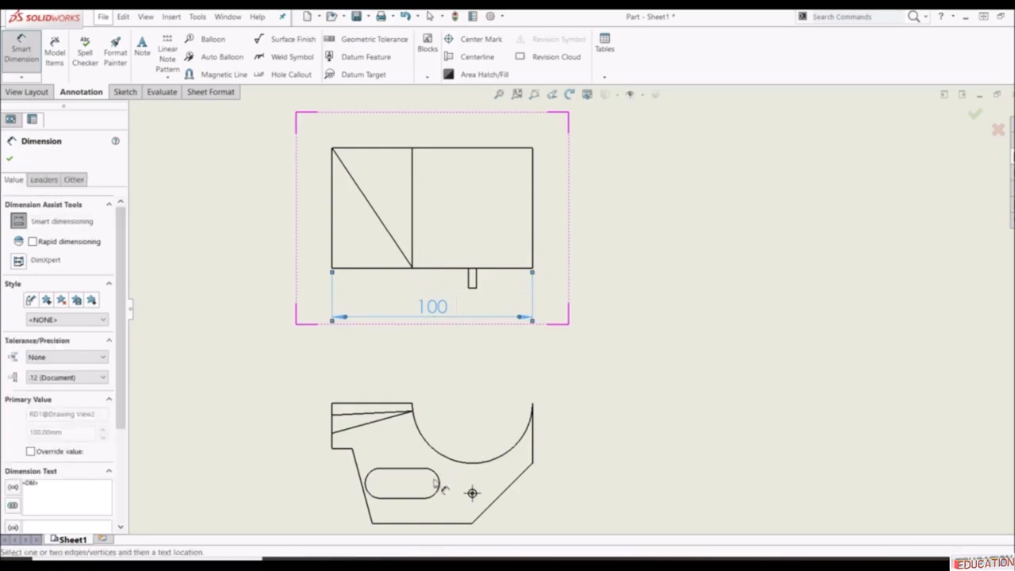
pyautogui.click(444, 454)
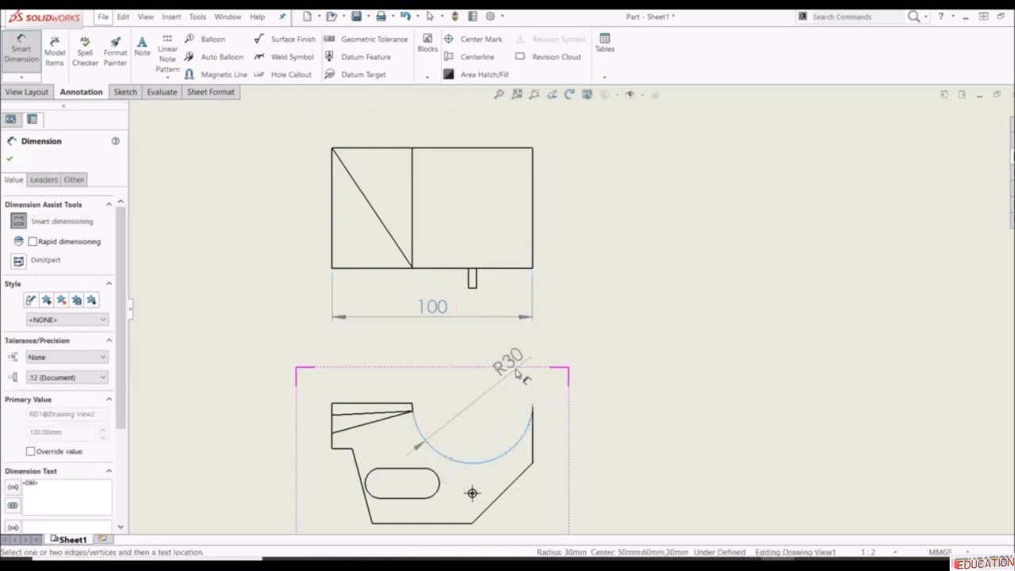
pyautogui.click(540, 358)
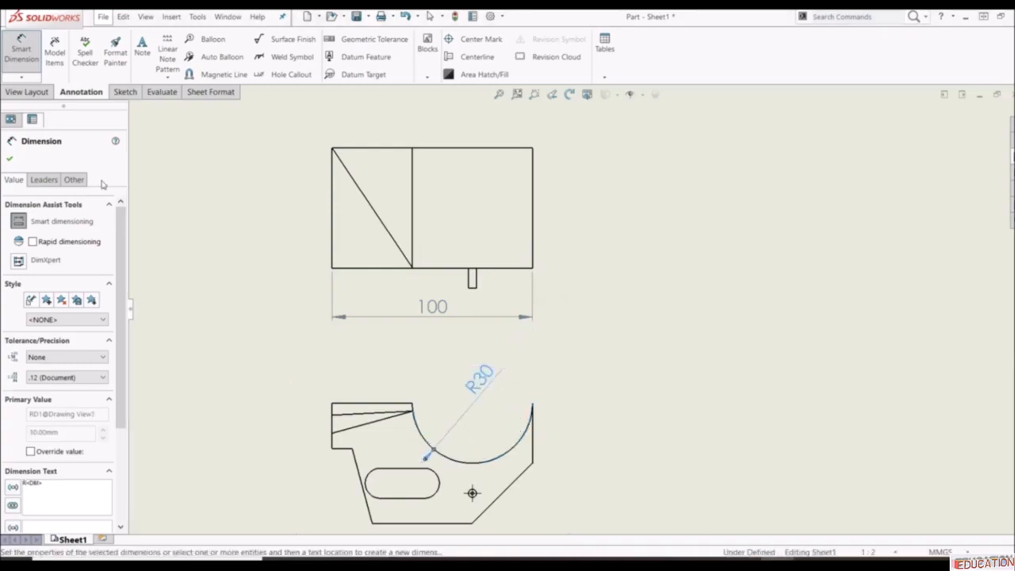
# - Try displaying the large arc's dimension as a diameter, and return it to radius display
pyautogui.click(43, 181)
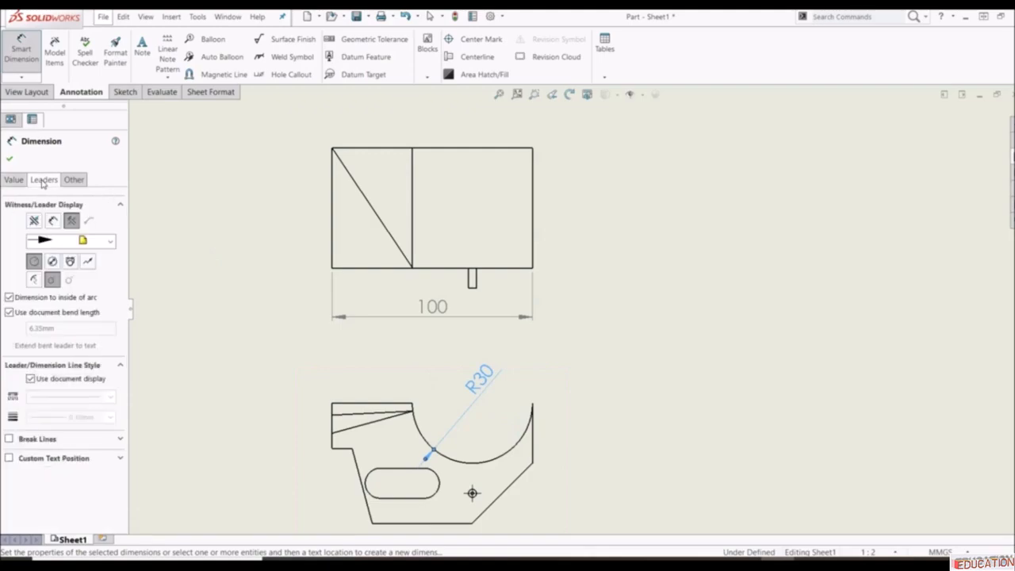
pyautogui.click(52, 262)
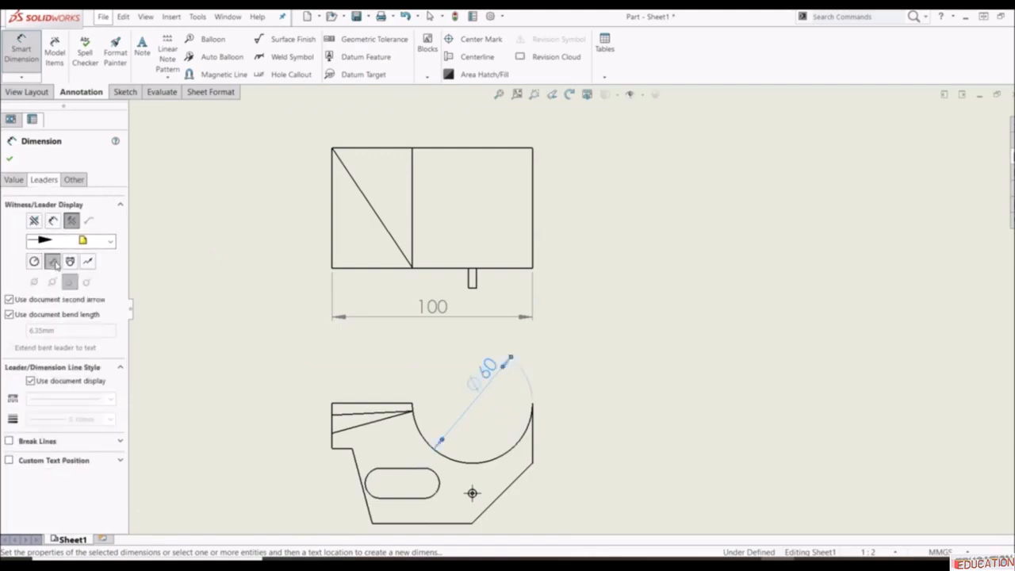
pyautogui.click(35, 261)
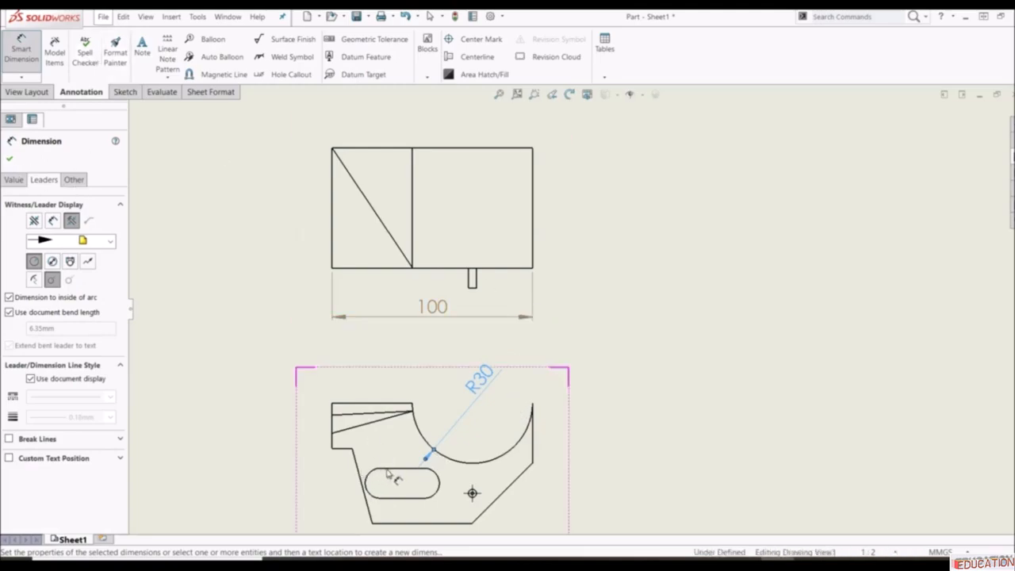
# - Dimension the front view's overall height between its bottom and top edges, placed beside the stepped side
pyautogui.click(399, 523)
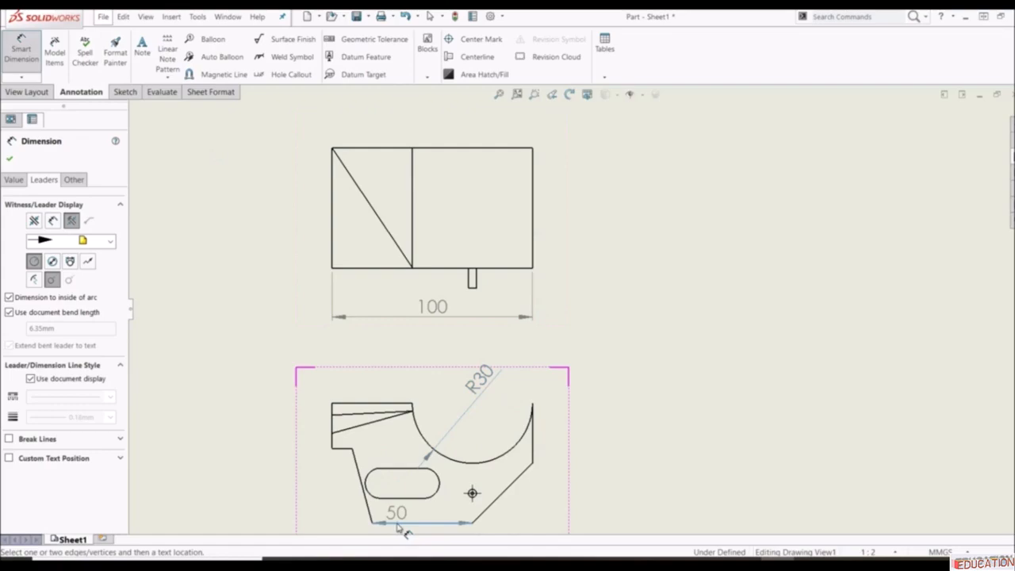
pyautogui.click(385, 404)
pyautogui.click(284, 459)
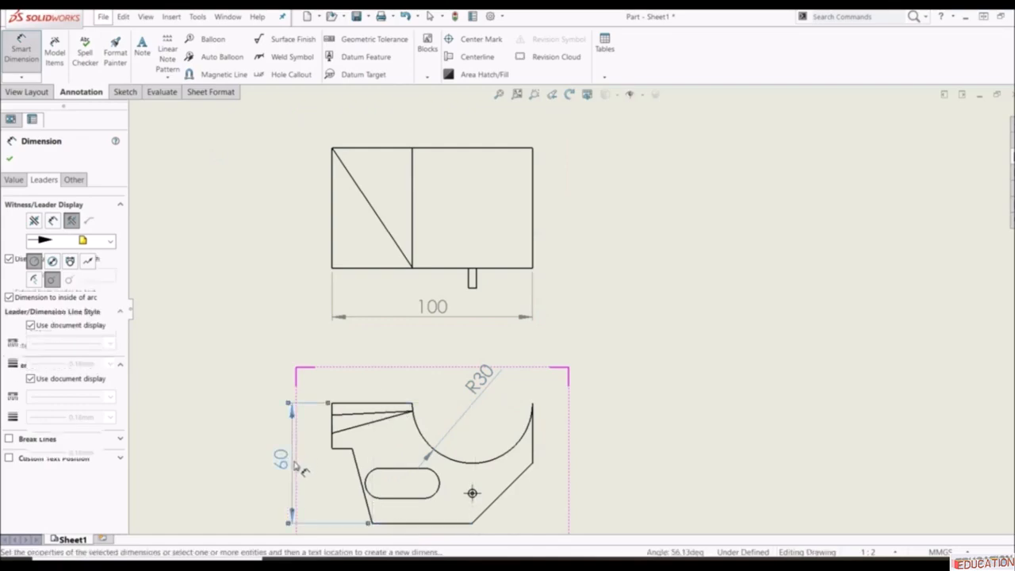
pyautogui.click(12, 160)
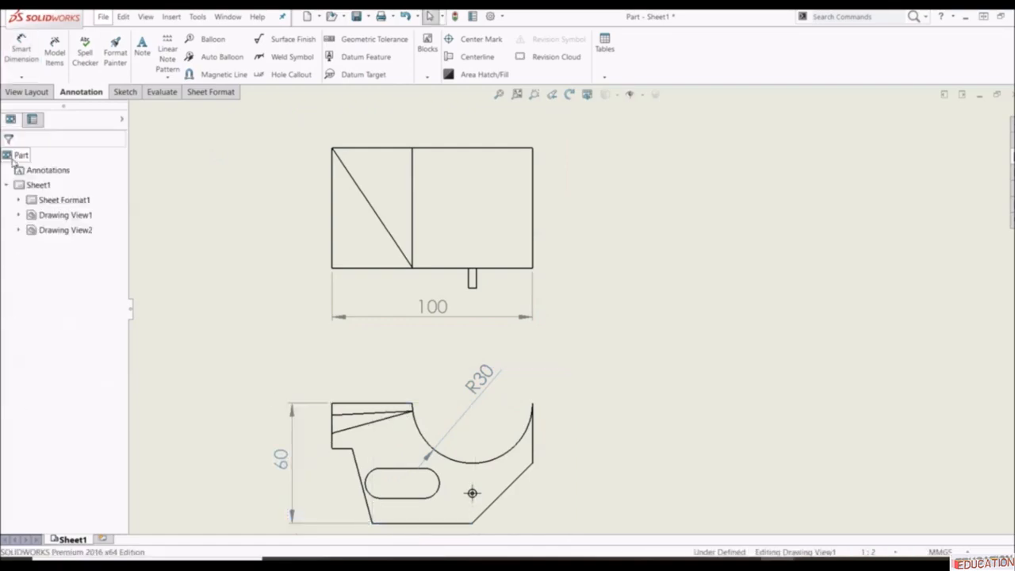
# - Try the IPS (inch, pound, second) unit system on the drawing and return it to MMGS
pyautogui.scroll(5, 606, 374)
pyautogui.scroll(-3, 603, 369)
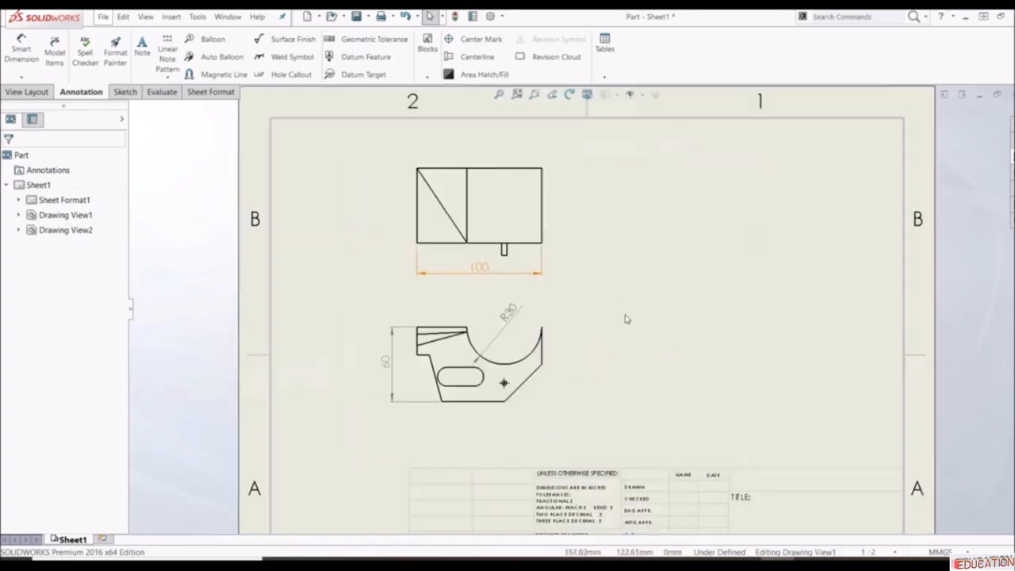
pyautogui.click(939, 555)
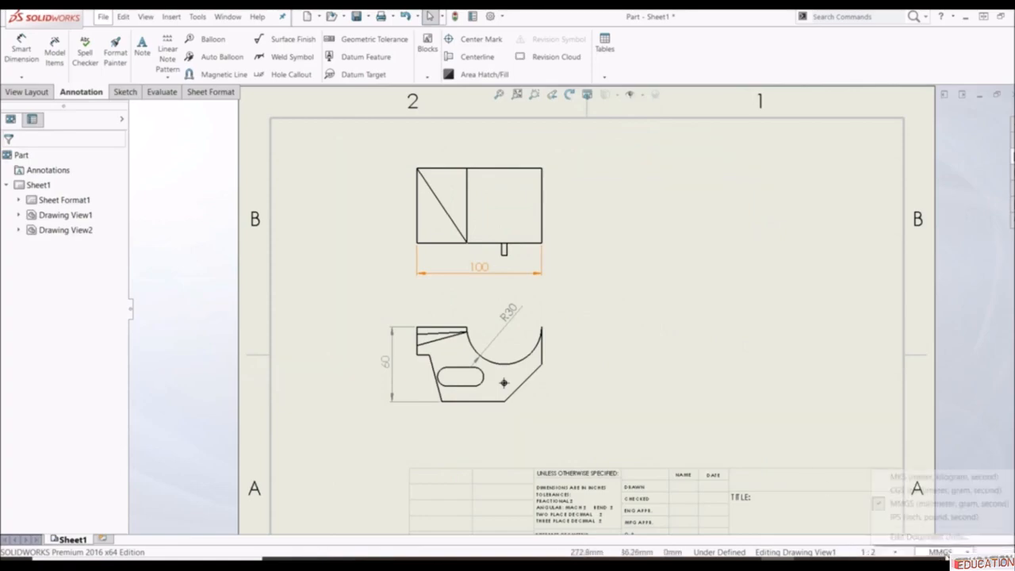
pyautogui.click(922, 518)
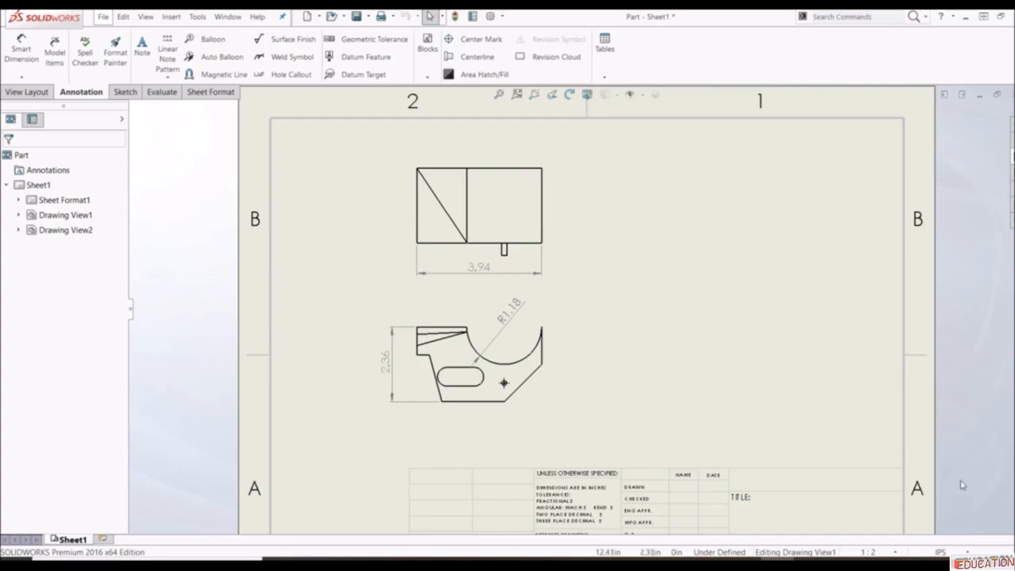
pyautogui.click(944, 553)
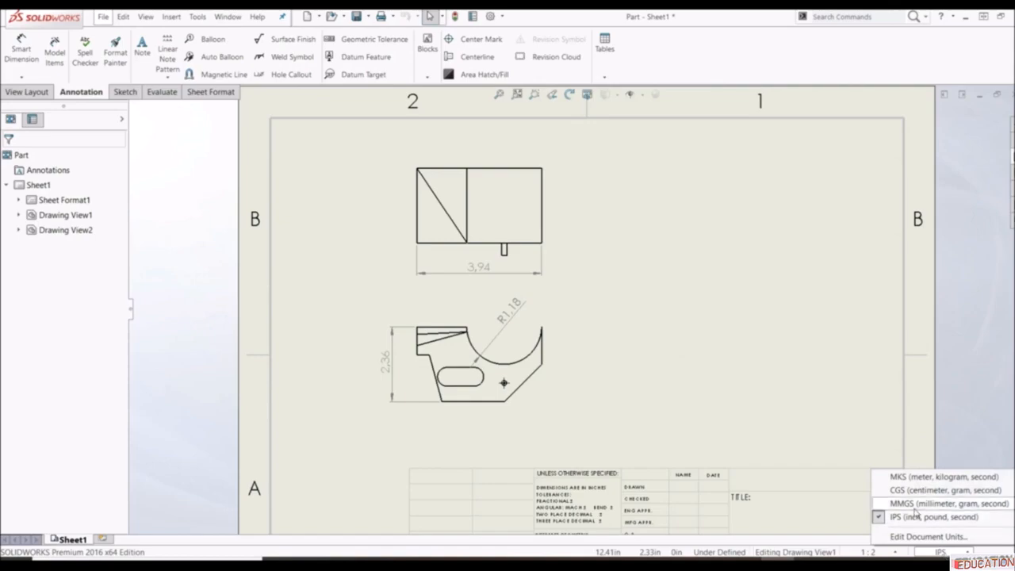
pyautogui.click(916, 503)
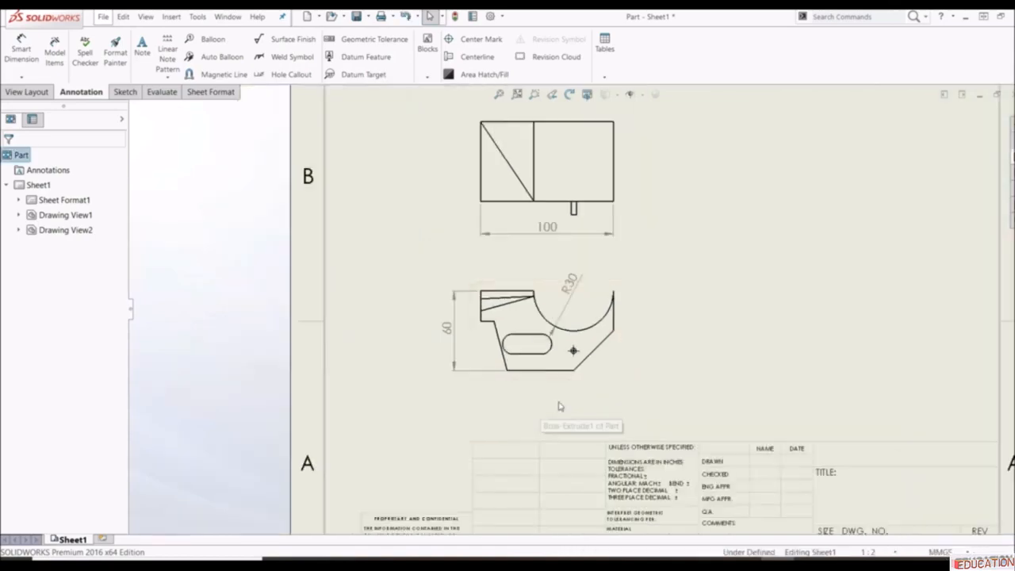
# - Sketch a horizontal centerline about 37 mm long through the front view's slot, joining its two rounded ends
pyautogui.scroll(-3, 610, 319)
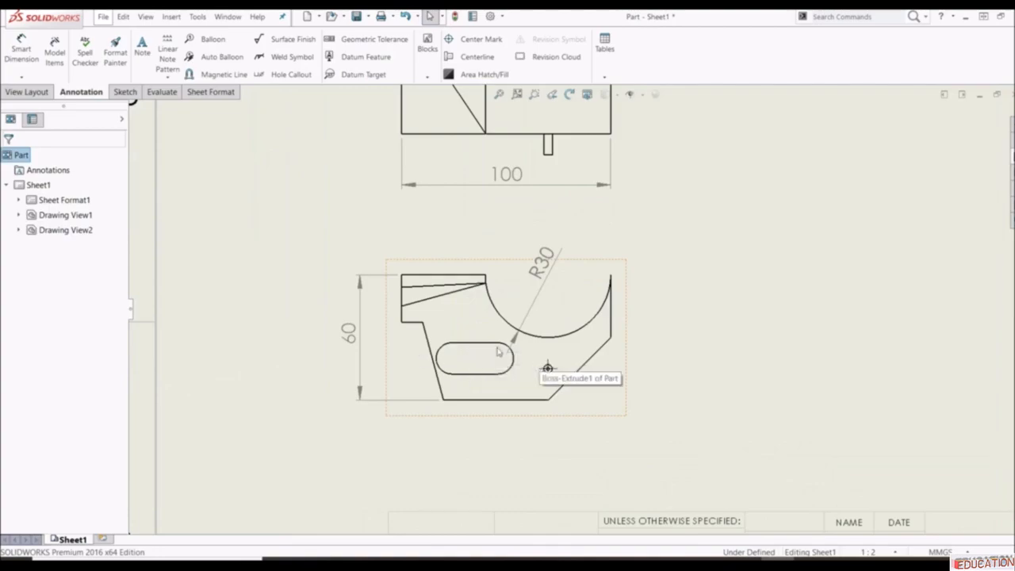
pyautogui.scroll(-1, 499, 352)
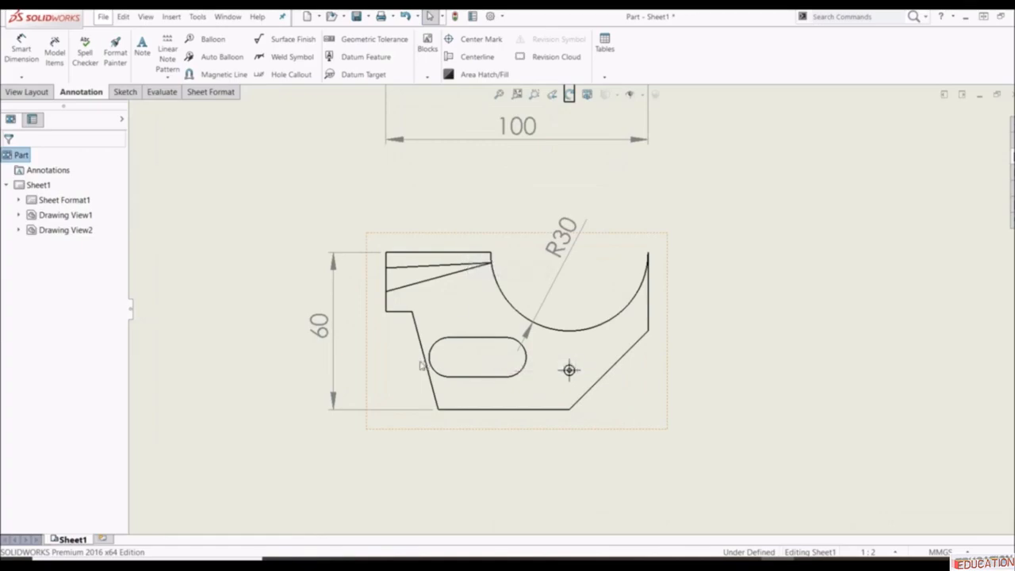
pyautogui.scroll(3, 528, 363)
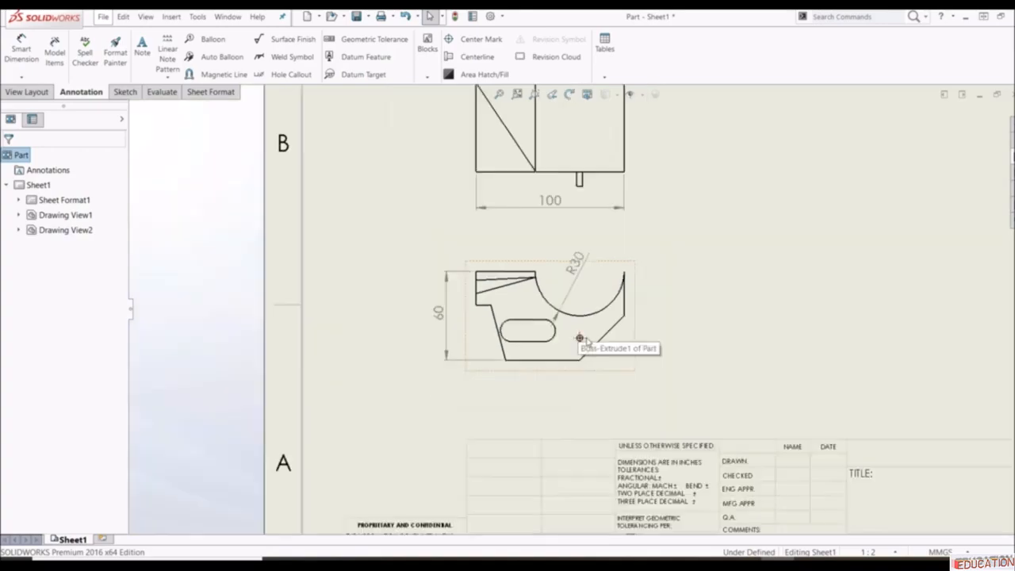
pyautogui.scroll(-3, 603, 322)
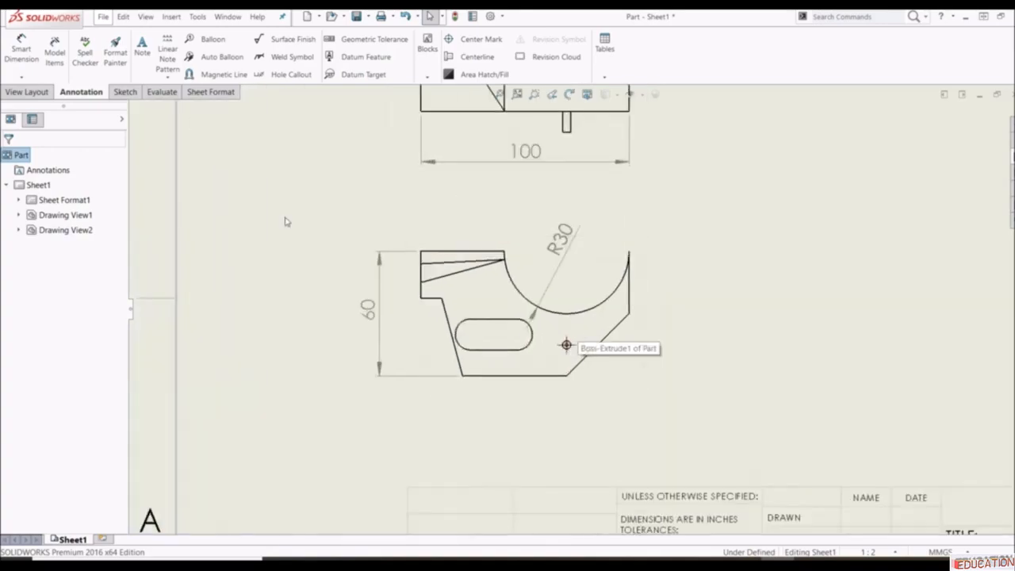
pyautogui.click(121, 92)
pyautogui.click(64, 38)
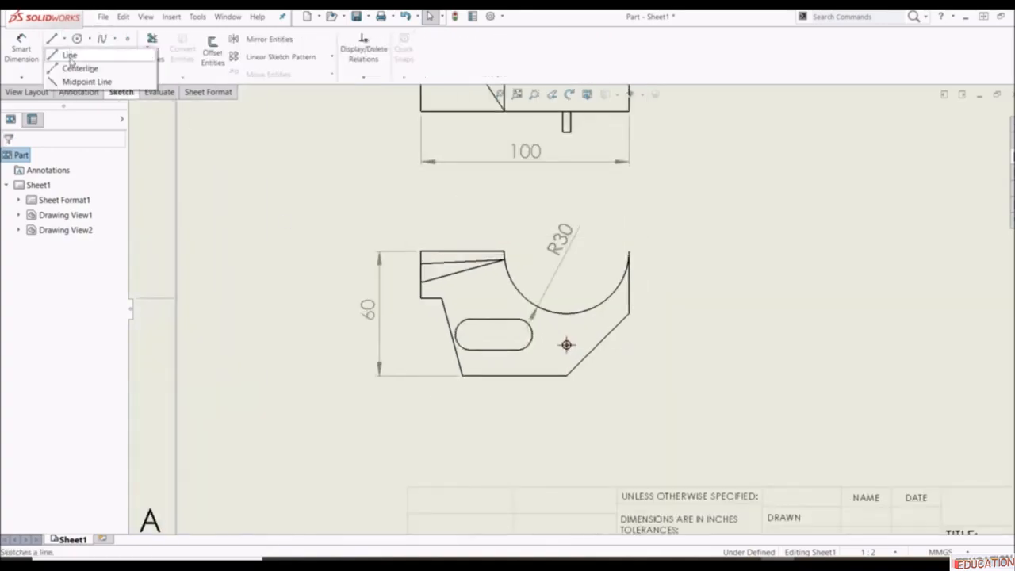
pyautogui.click(76, 69)
pyautogui.scroll(-2, 463, 347)
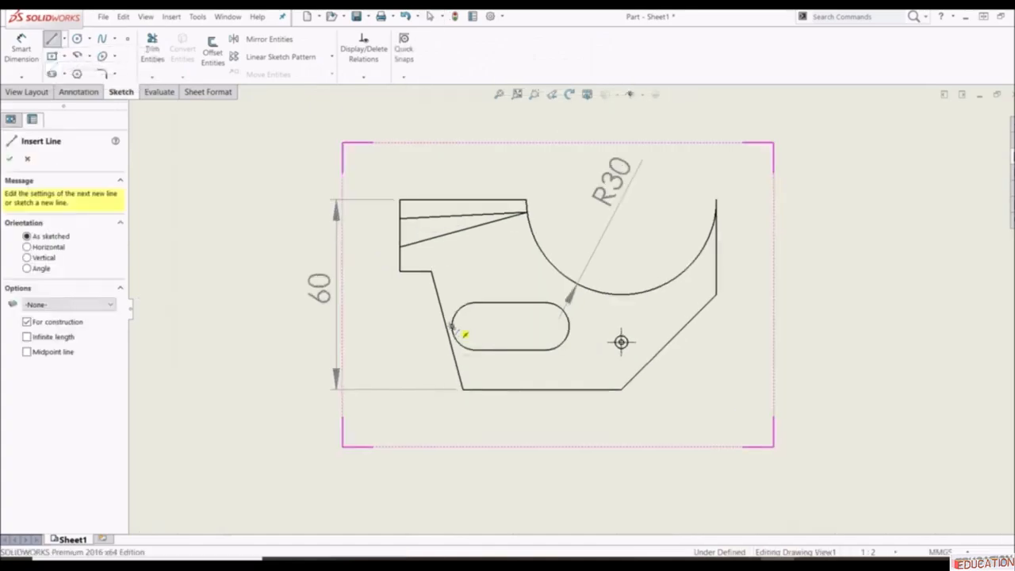
pyautogui.click(453, 326)
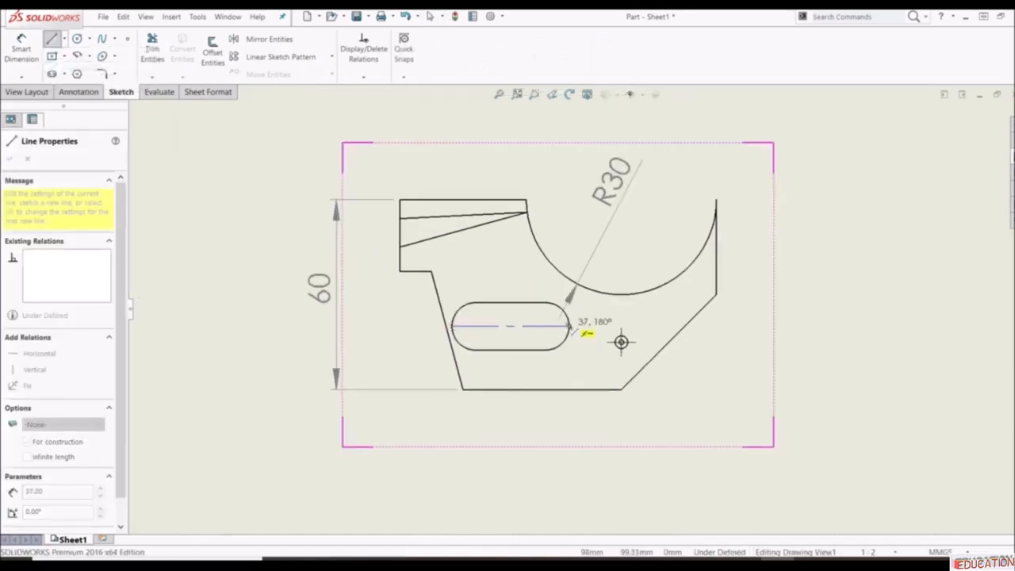
pyautogui.click(569, 326)
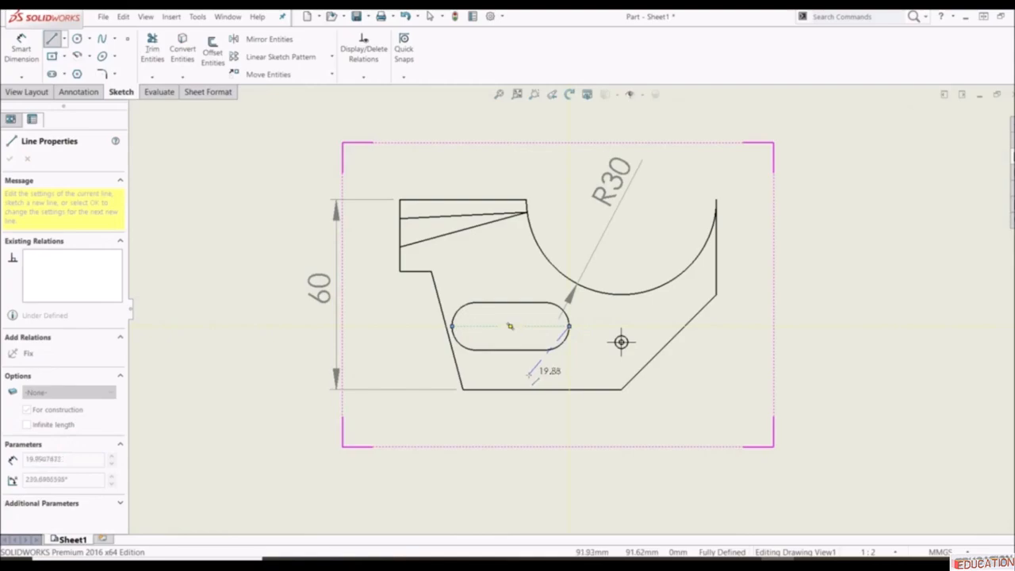
pyautogui.press('Escape')
pyautogui.press('Escape')
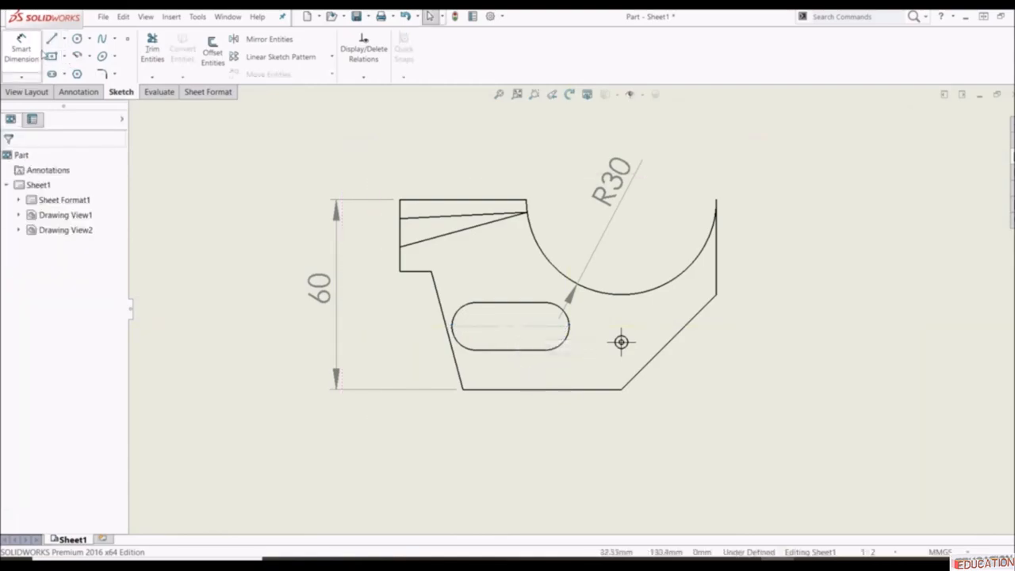
# - Add a driven vertical dimension from the front view's top edge to the sketched slot centerline, placed beside the stepped side
pyautogui.click(40, 51)
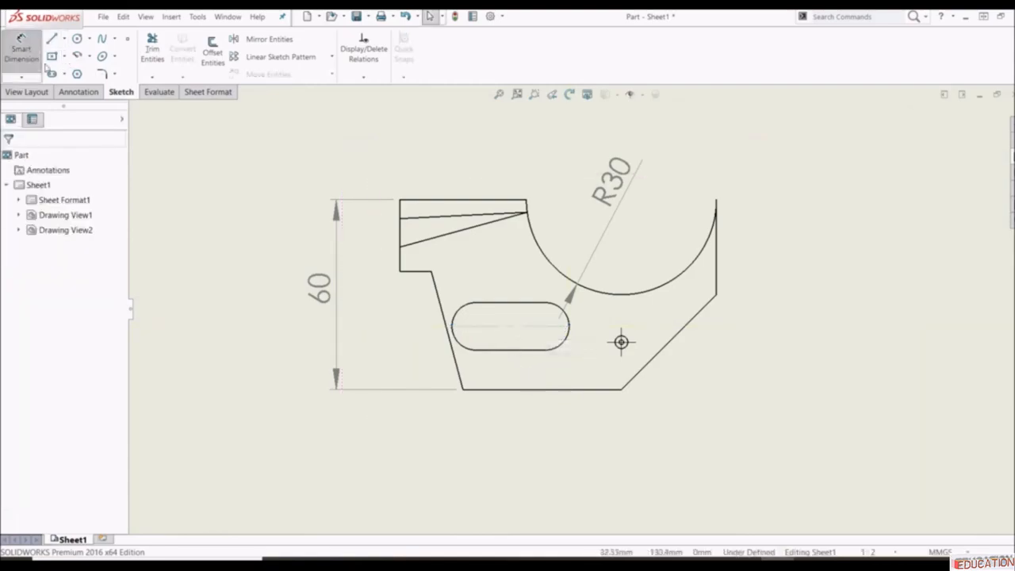
pyautogui.click(485, 326)
pyautogui.click(476, 201)
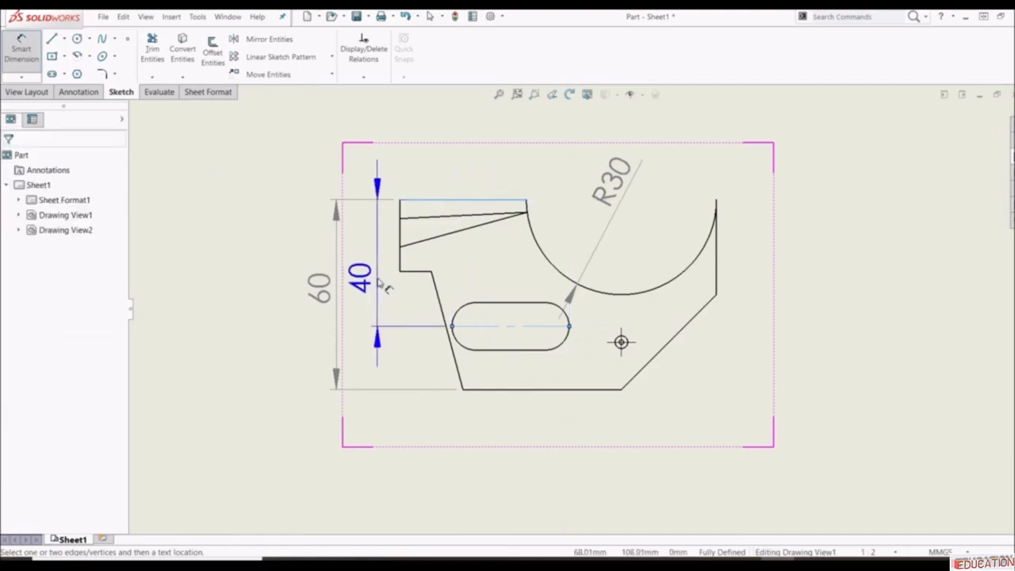
pyautogui.click(383, 286)
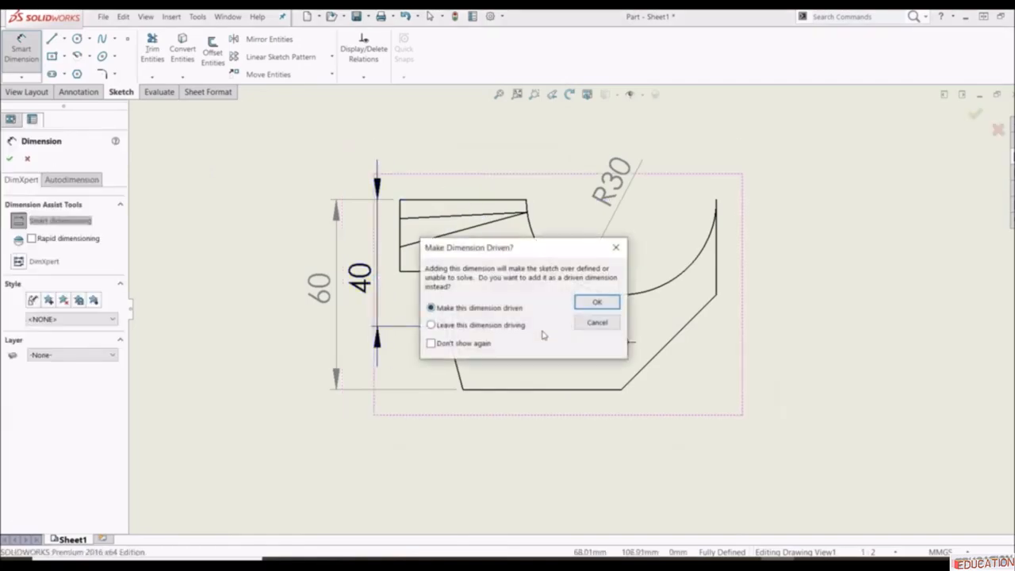
pyautogui.click(597, 302)
pyautogui.press('Escape')
pyautogui.scroll(5, 589, 343)
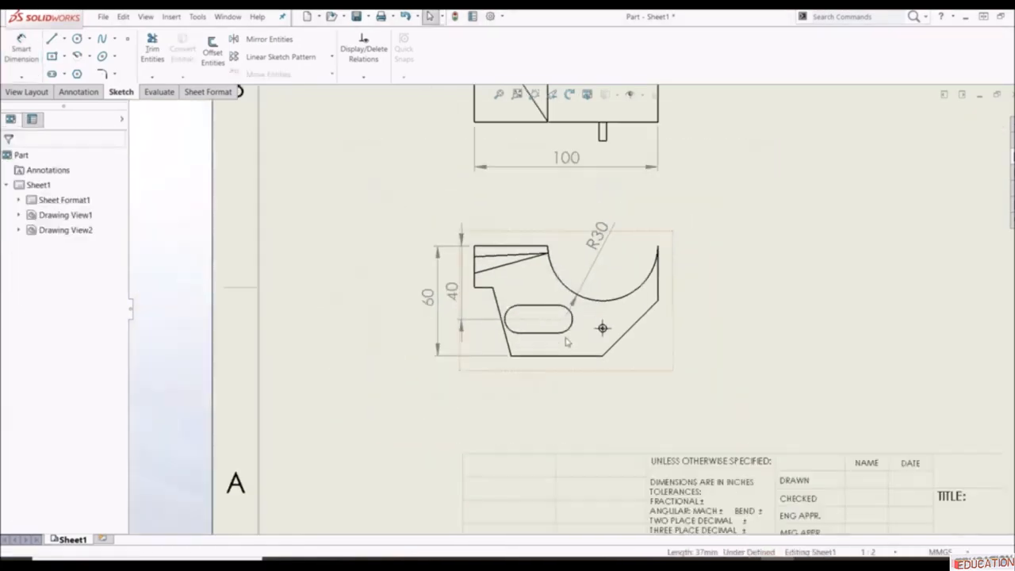
pyautogui.scroll(-4, 594, 319)
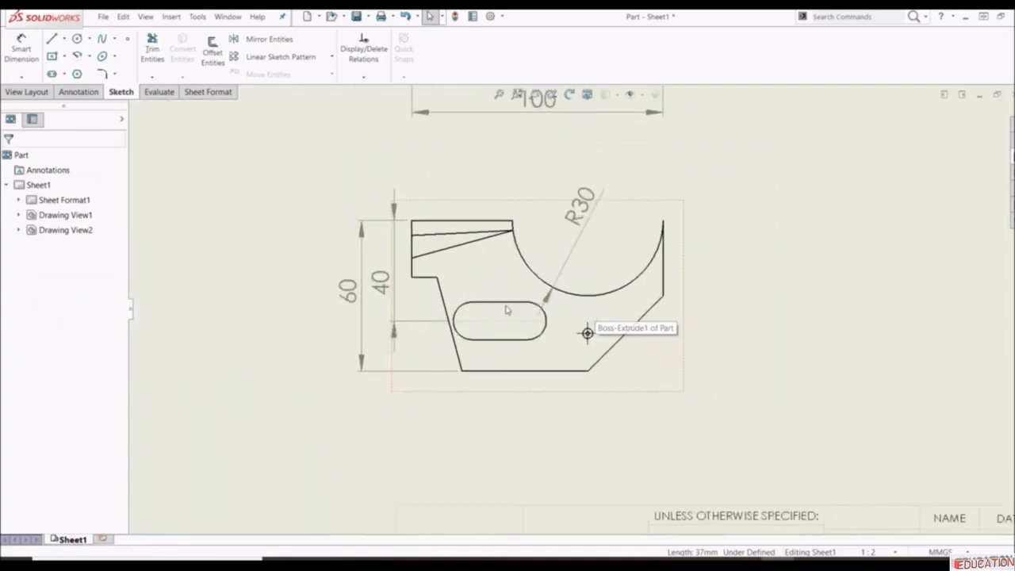
# - Delete the vertical dimension to the slot centerline and the sketched centerline itself from the front view
pyautogui.click(393, 291)
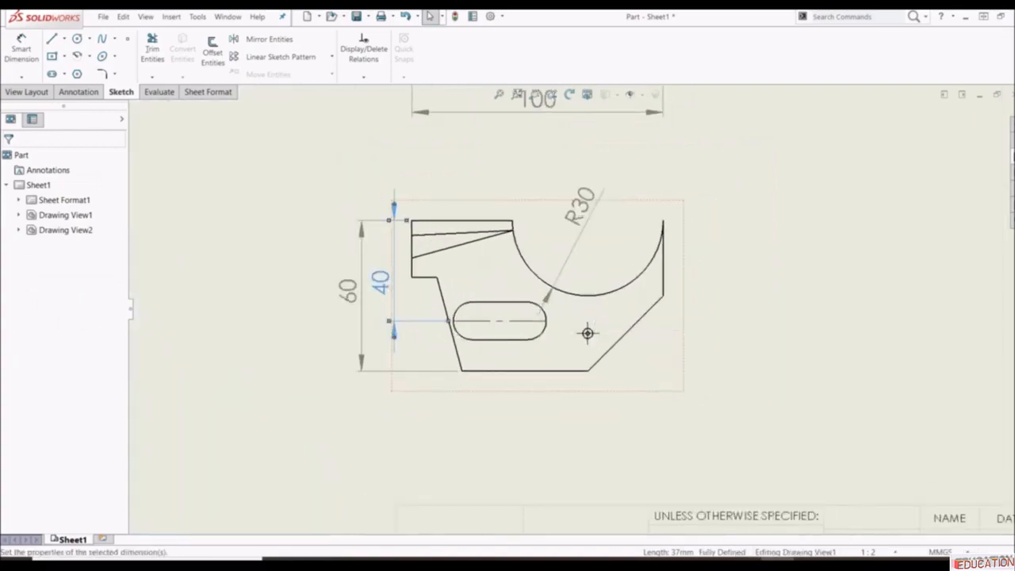
pyautogui.press('Delete')
pyautogui.click(480, 322)
pyautogui.press('Delete')
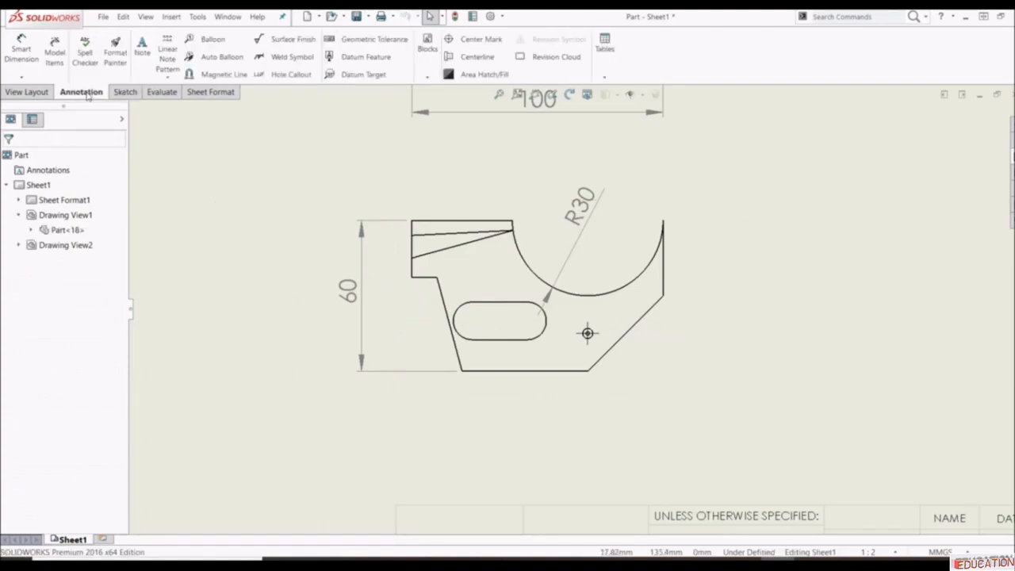
# - Insert a centerline annotation midway between the two straight edges of the front view's slot
pyautogui.click(476, 56)
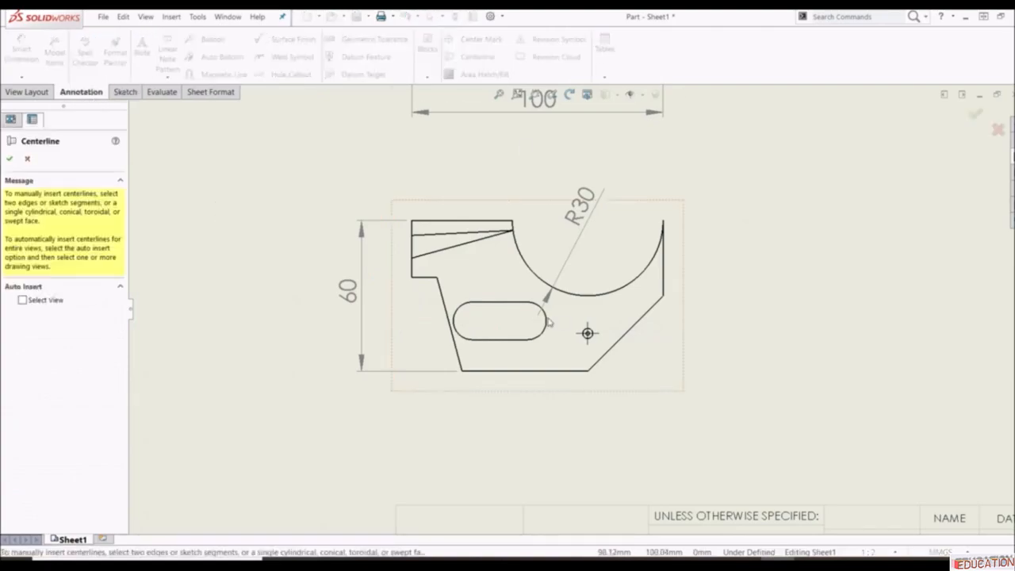
pyautogui.click(499, 305)
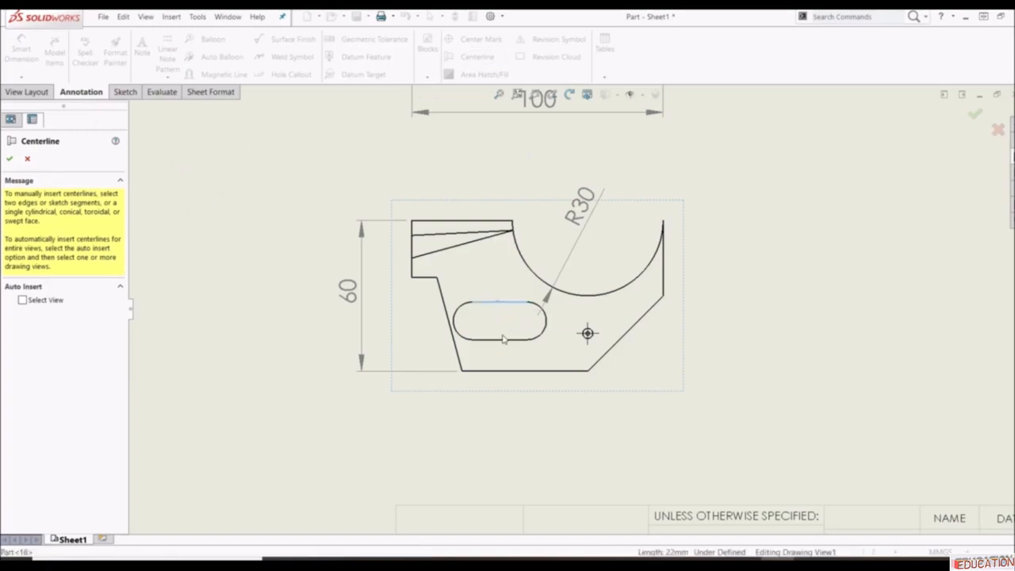
pyautogui.click(503, 340)
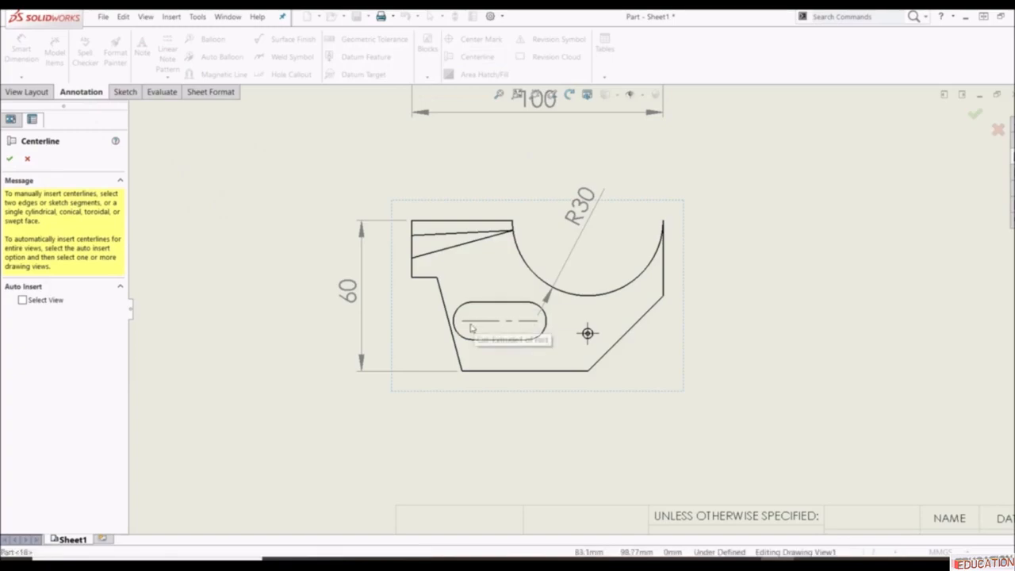
pyautogui.click(9, 159)
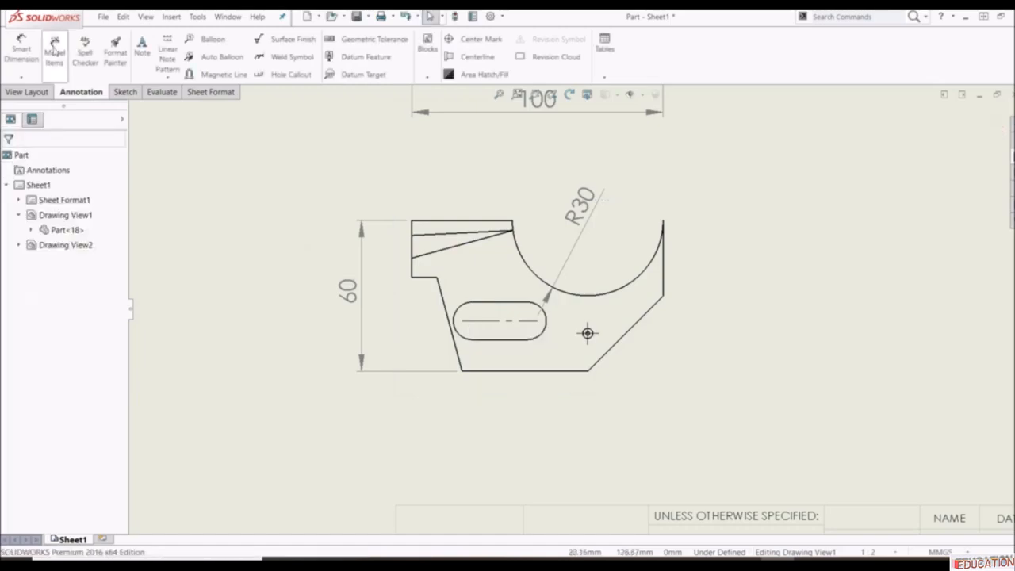
# - Dimension the vertical distance from the front view's top edge to the slot's centerline, placed between the overall height dimension and the part
pyautogui.click(22, 51)
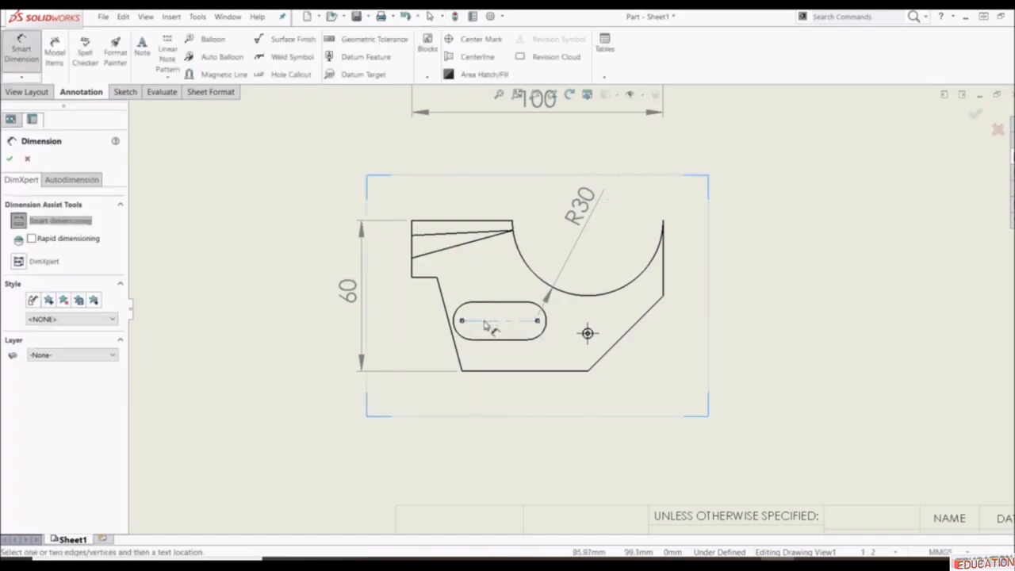
pyautogui.click(479, 226)
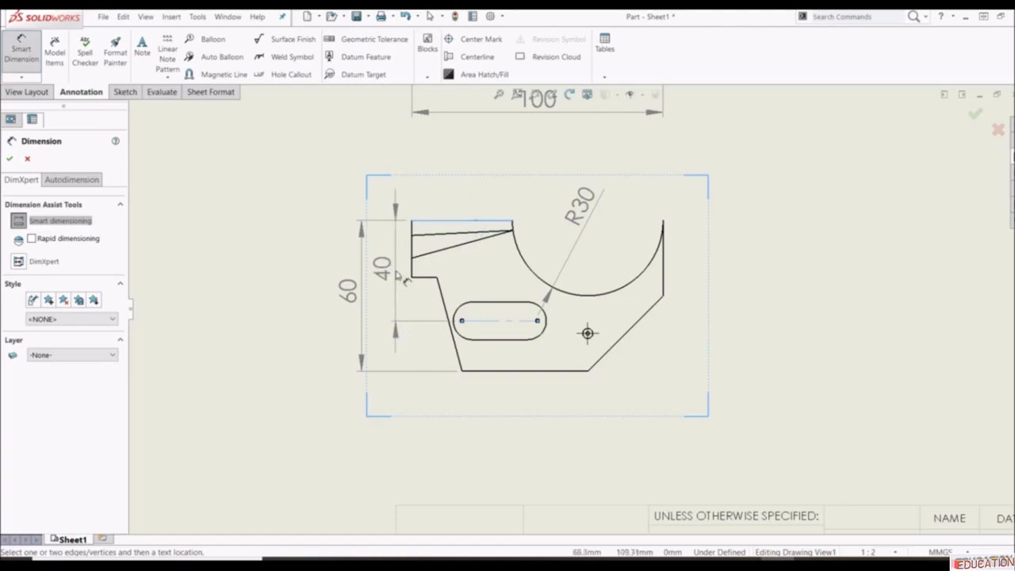
pyautogui.click(381, 273)
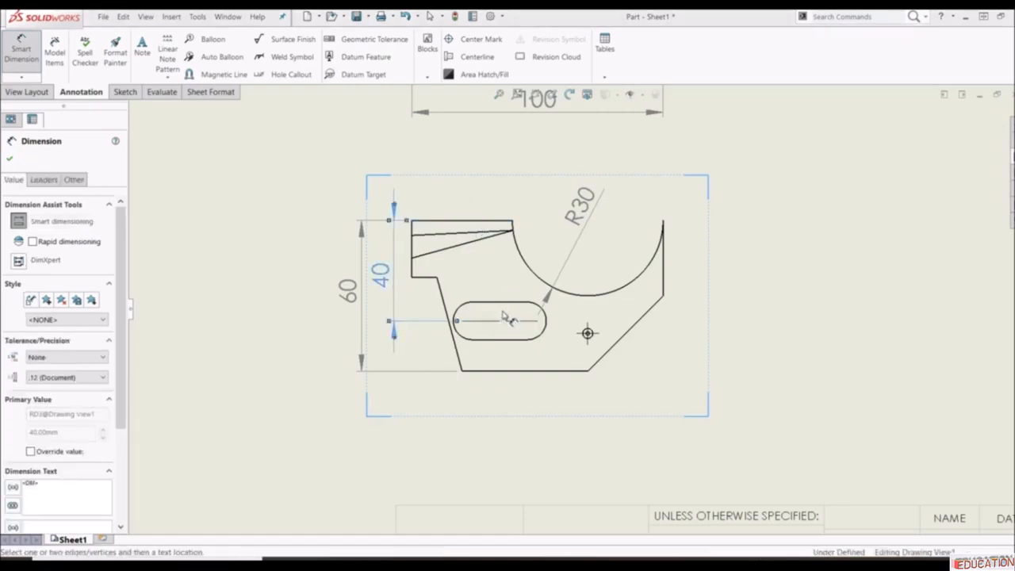
pyautogui.press('Escape')
pyautogui.scroll(5, 611, 281)
pyautogui.scroll(-6, 613, 256)
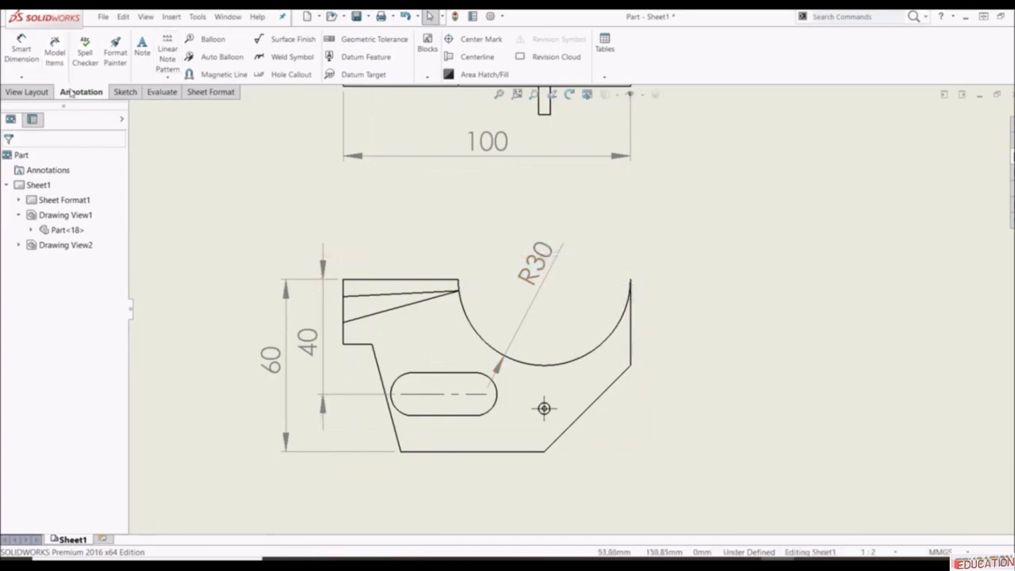
# - Add a center mark to the large arc in the front view
pyautogui.click(478, 39)
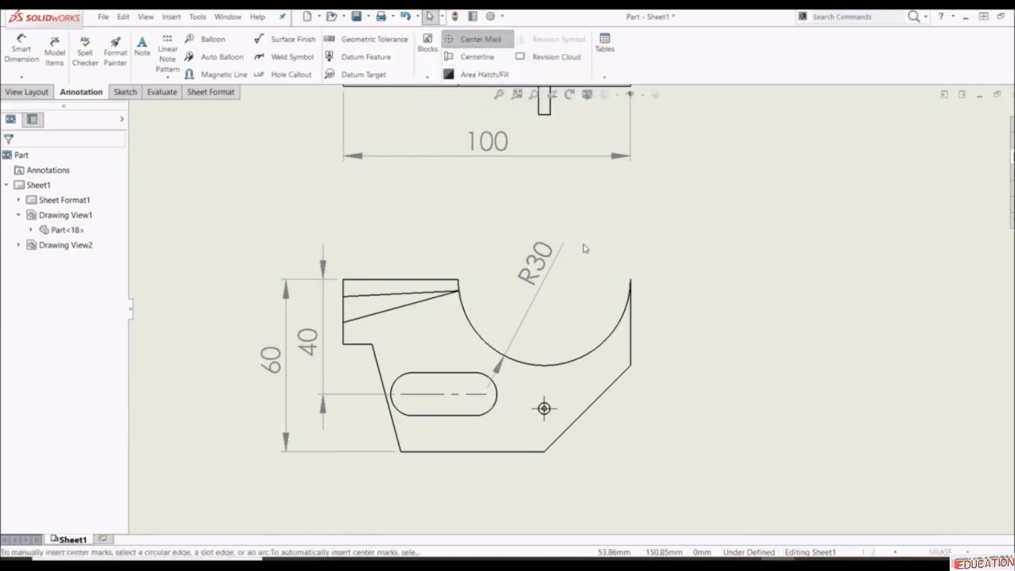
pyautogui.click(569, 363)
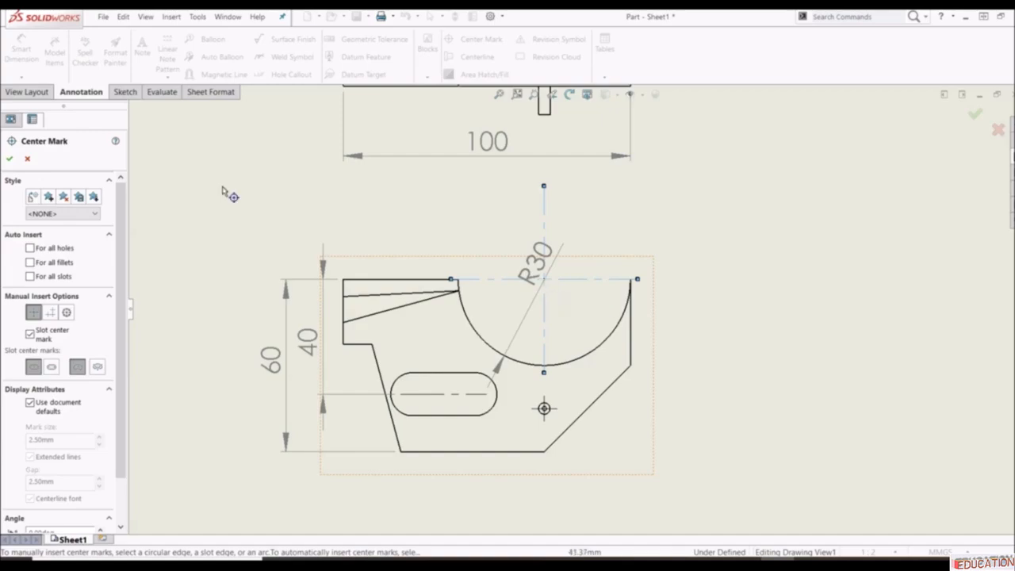
pyautogui.click(9, 159)
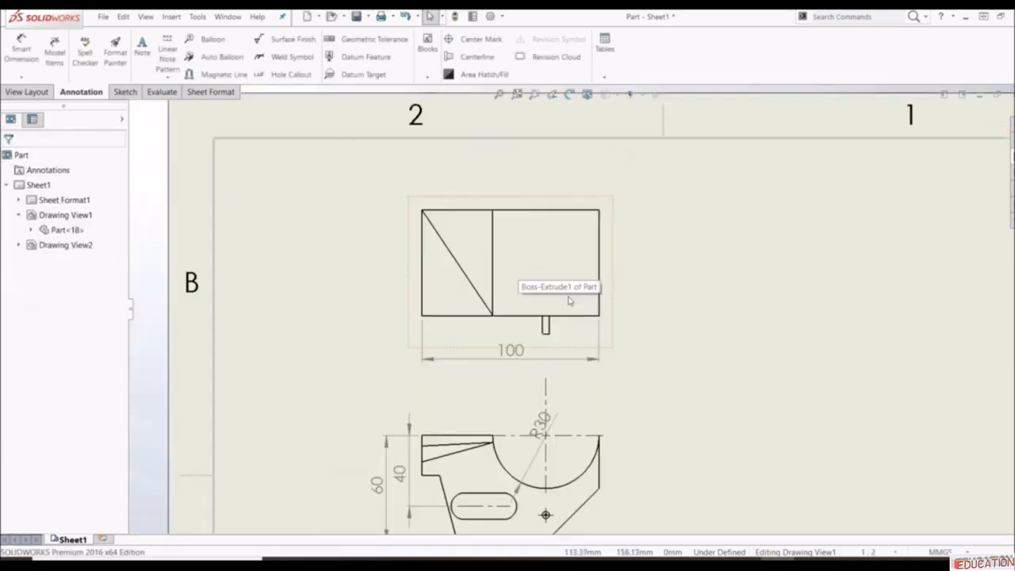
# - Insert a vertical centerline in the projected top view, midway between the inner vertical line and the right outer edge
pyautogui.scroll(3, 590, 313)
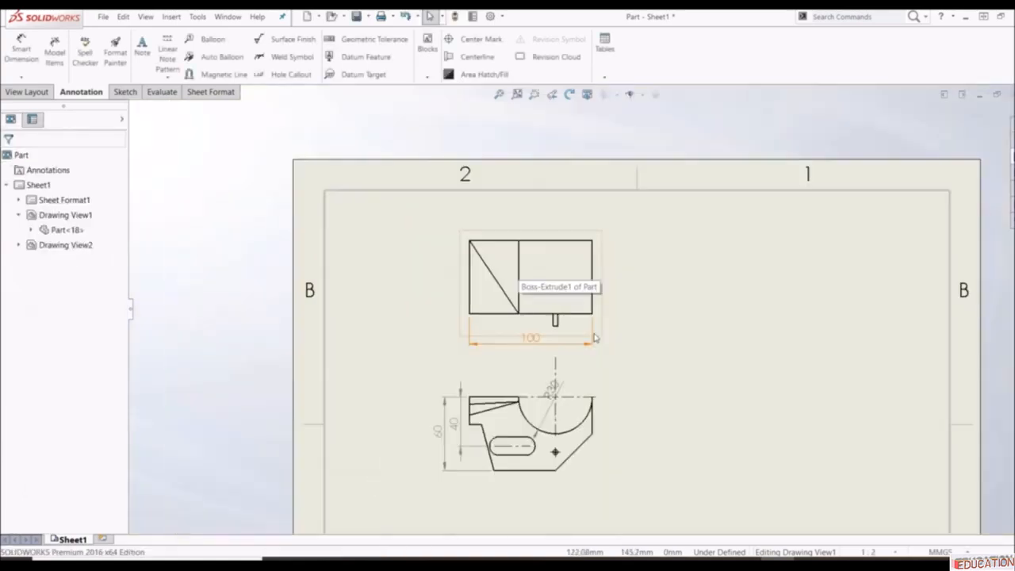
pyautogui.scroll(-4, 591, 322)
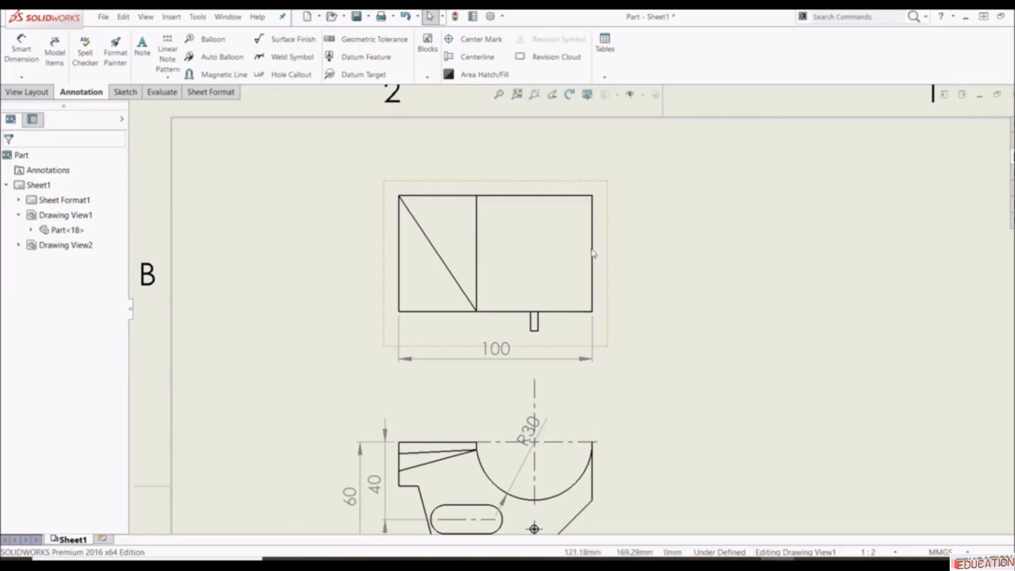
pyautogui.click(474, 57)
pyautogui.click(476, 214)
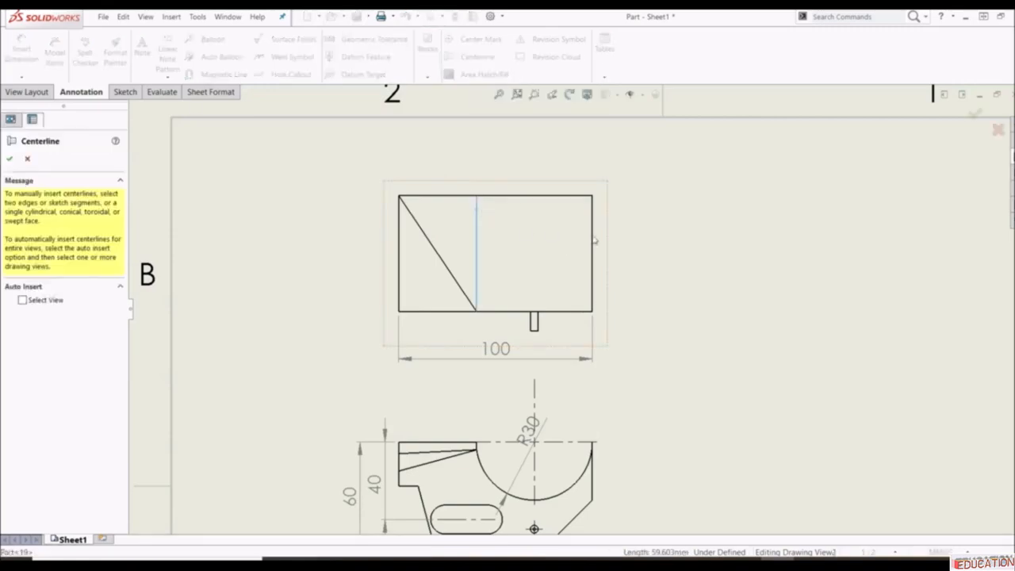
pyautogui.click(592, 236)
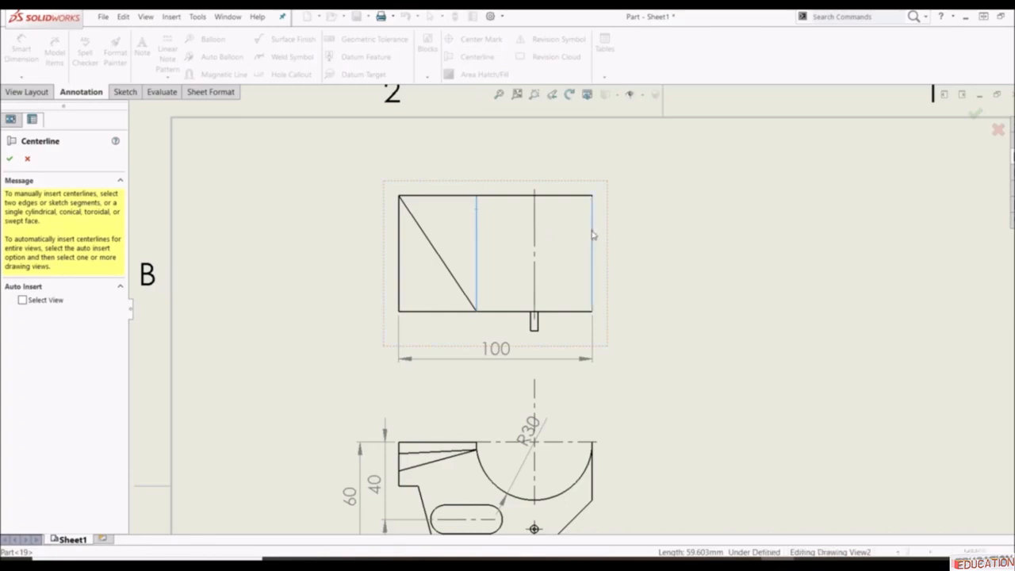
pyautogui.click(24, 159)
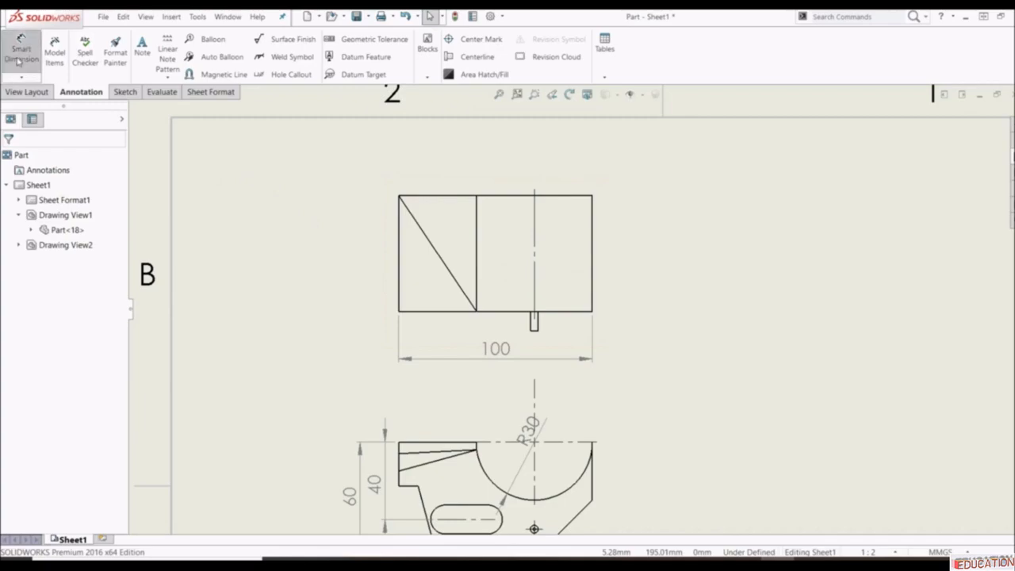
# - Dimension the horizontal distance from the top view's left edge to its centerline, placed above the view
pyautogui.click(19, 55)
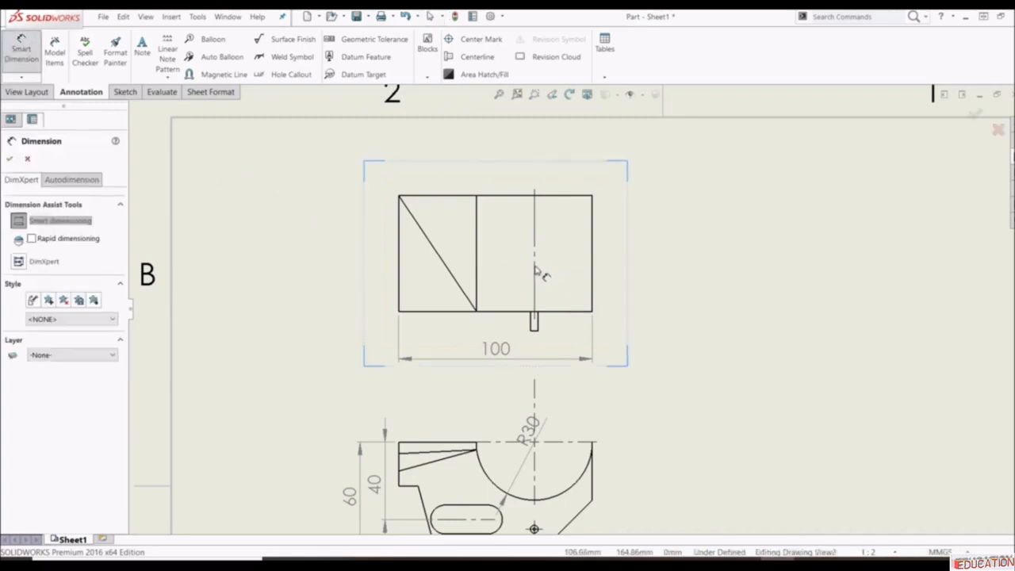
pyautogui.click(535, 272)
pyautogui.click(400, 264)
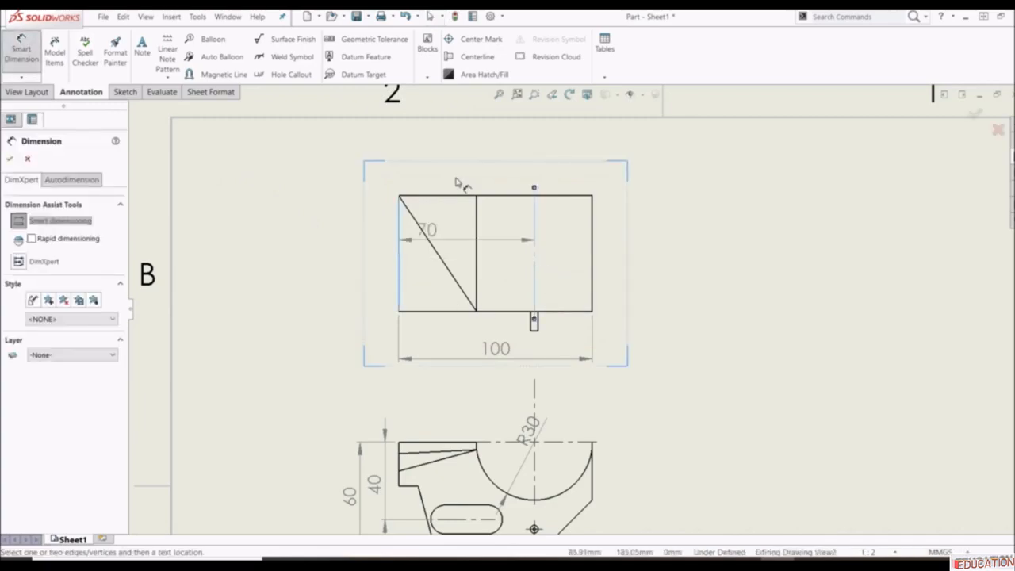
pyautogui.click(453, 165)
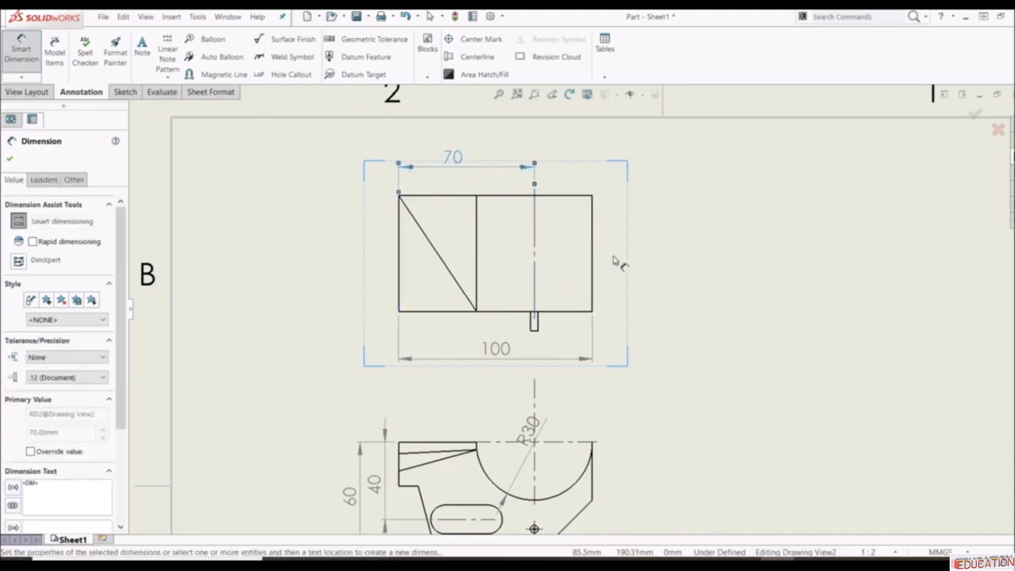
pyautogui.press('Escape')
# - Dimension the angle between the front view's bottom edge and its sloped lower-right edge, placed outside the part
pyautogui.scroll(2, 587, 320)
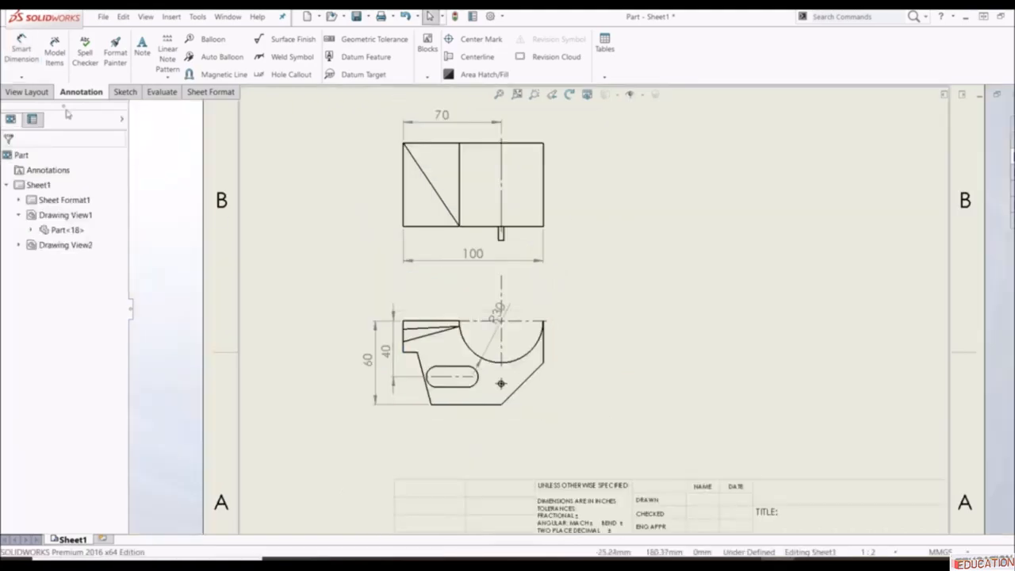
pyautogui.click(21, 49)
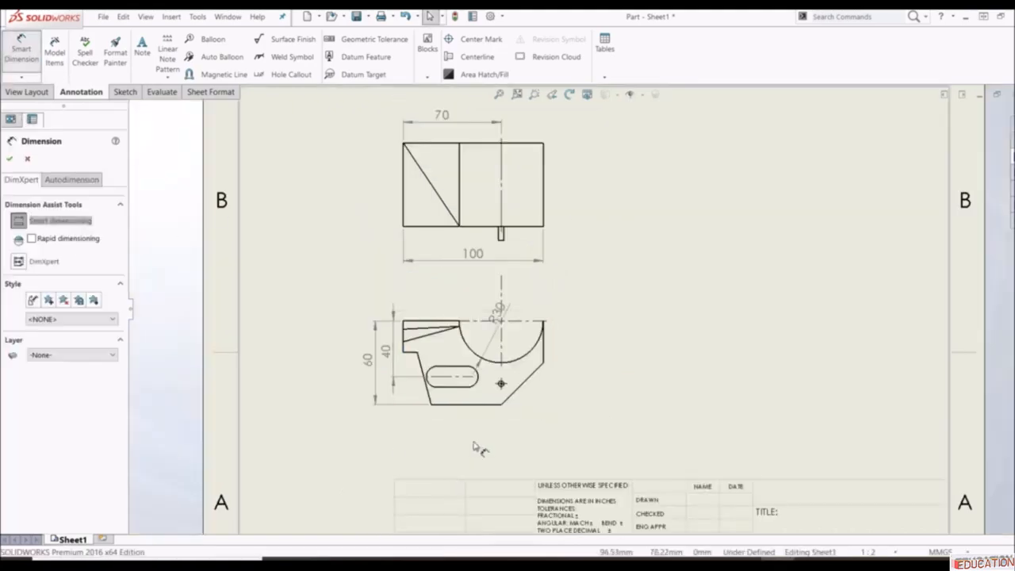
pyautogui.click(473, 405)
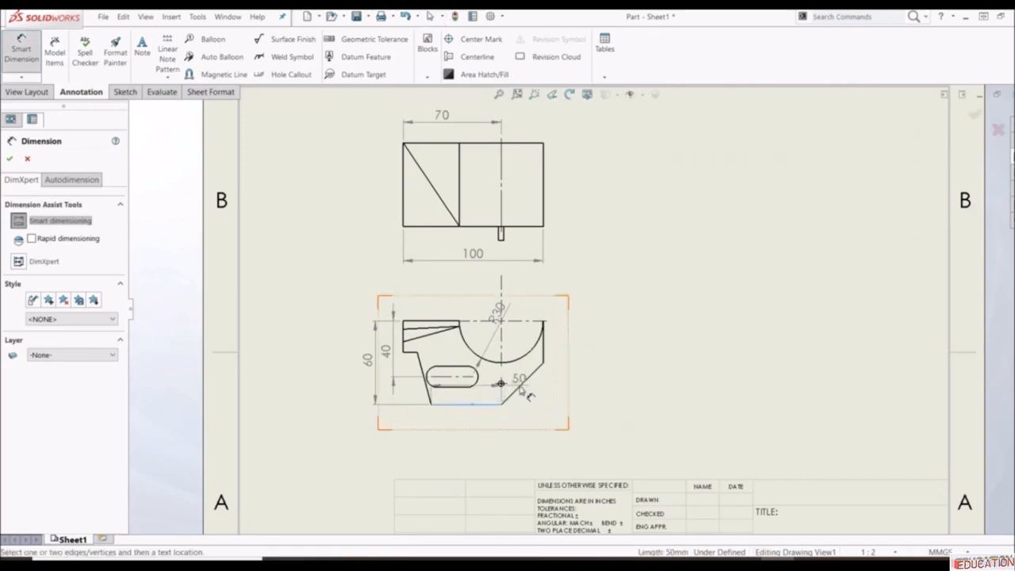
pyautogui.click(524, 384)
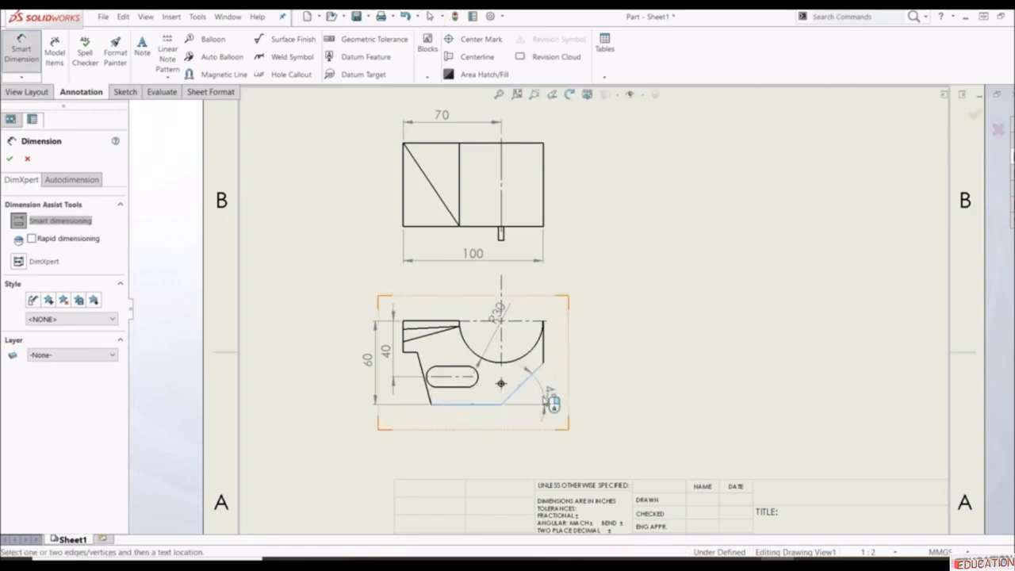
pyautogui.click(640, 387)
pyautogui.press('Escape')
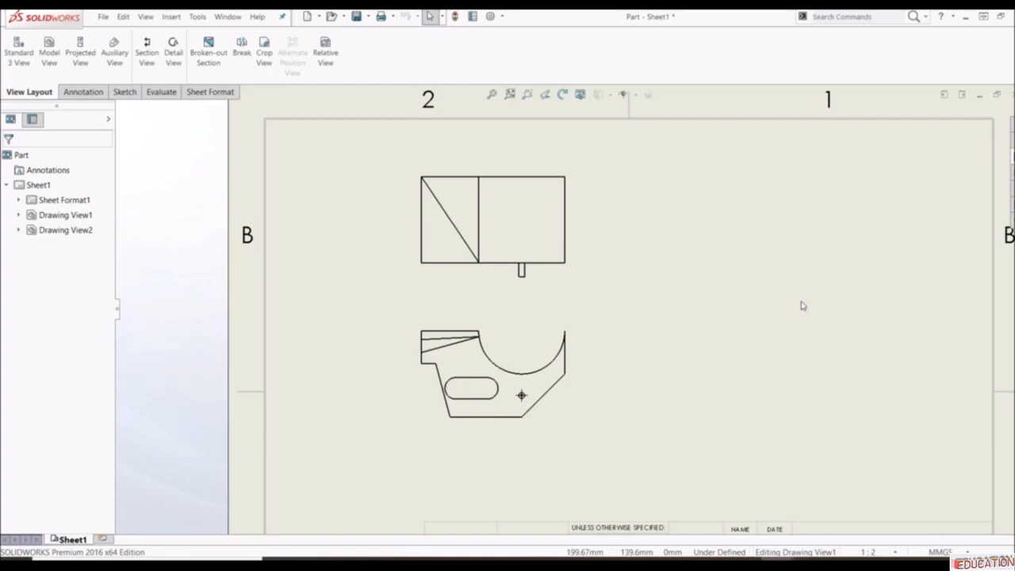
# - Import the dimensions marked for drawing from the entire model into all views, with duplicates eliminated
pyautogui.click(75, 92)
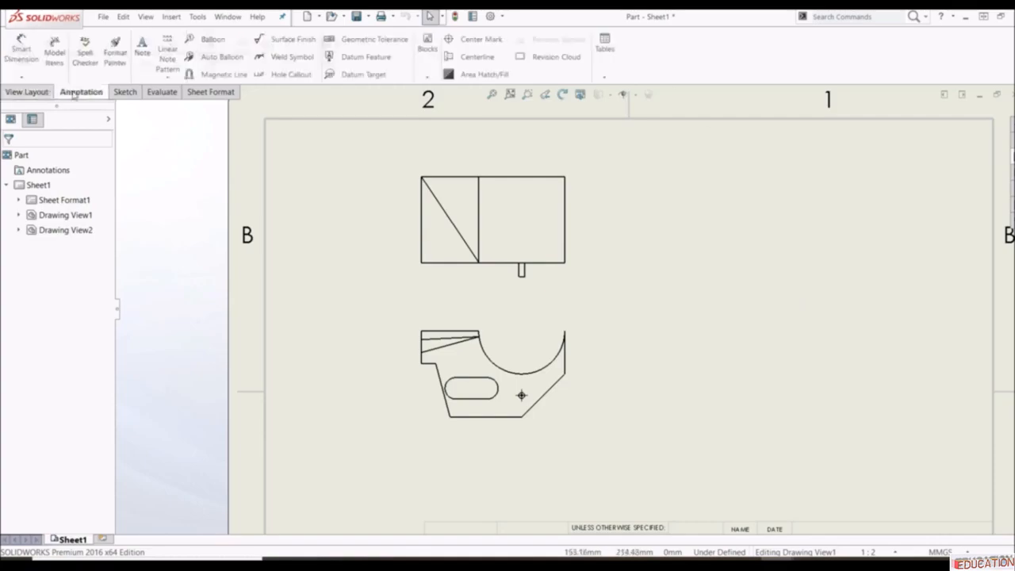
pyautogui.click(54, 60)
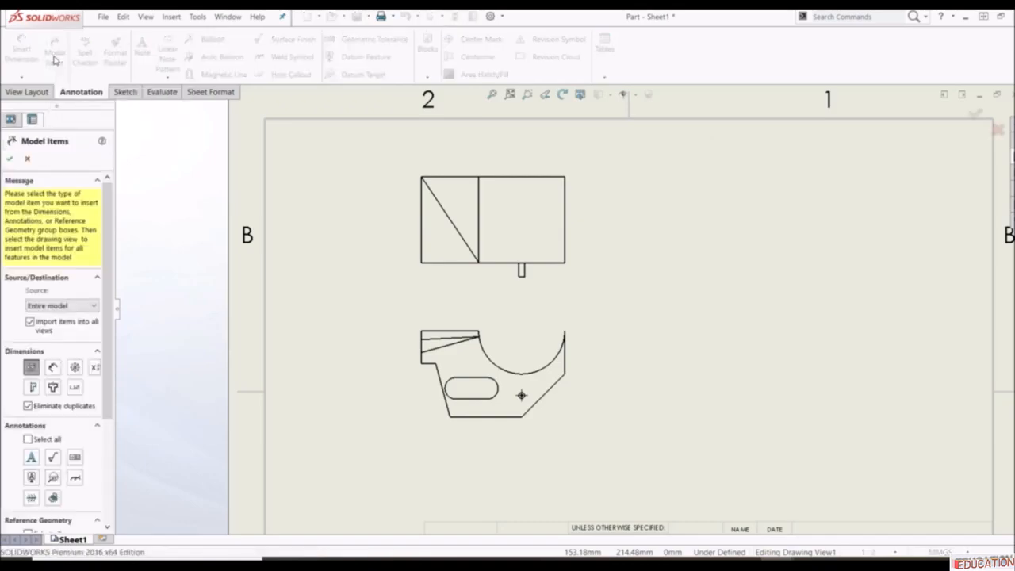
pyautogui.scroll(-3, 111, 278)
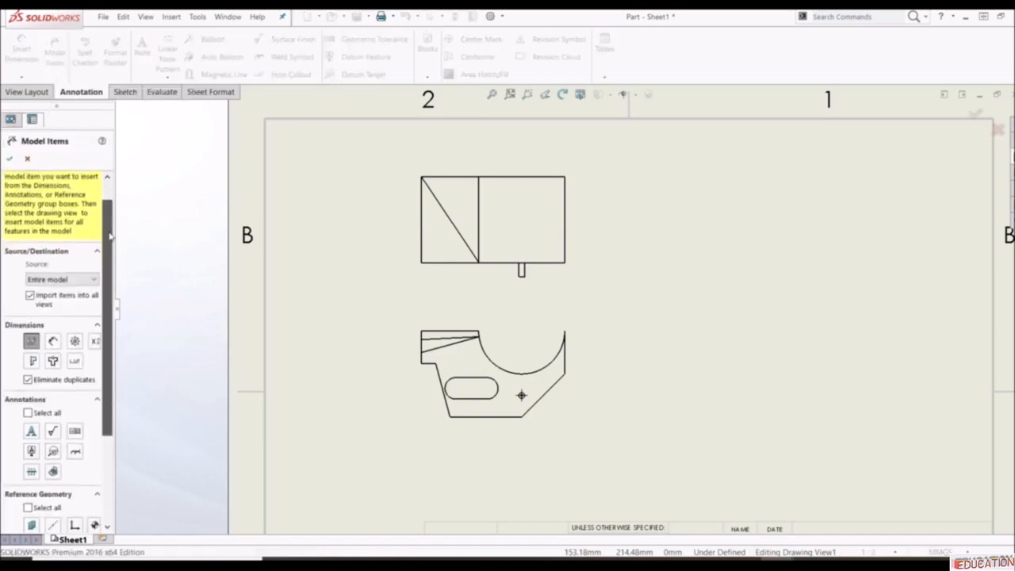
pyautogui.scroll(3, 111, 277)
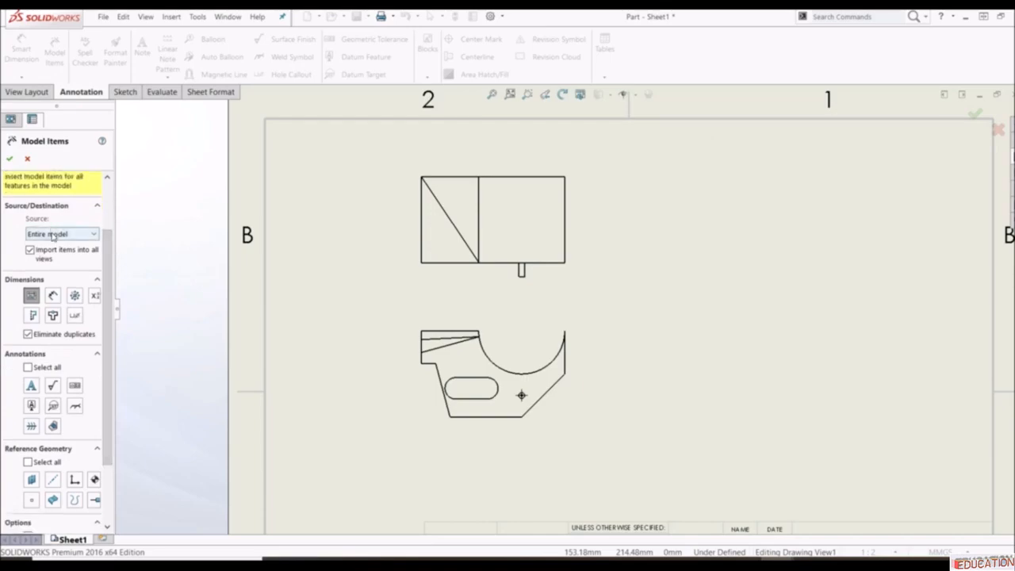
pyautogui.click(48, 234)
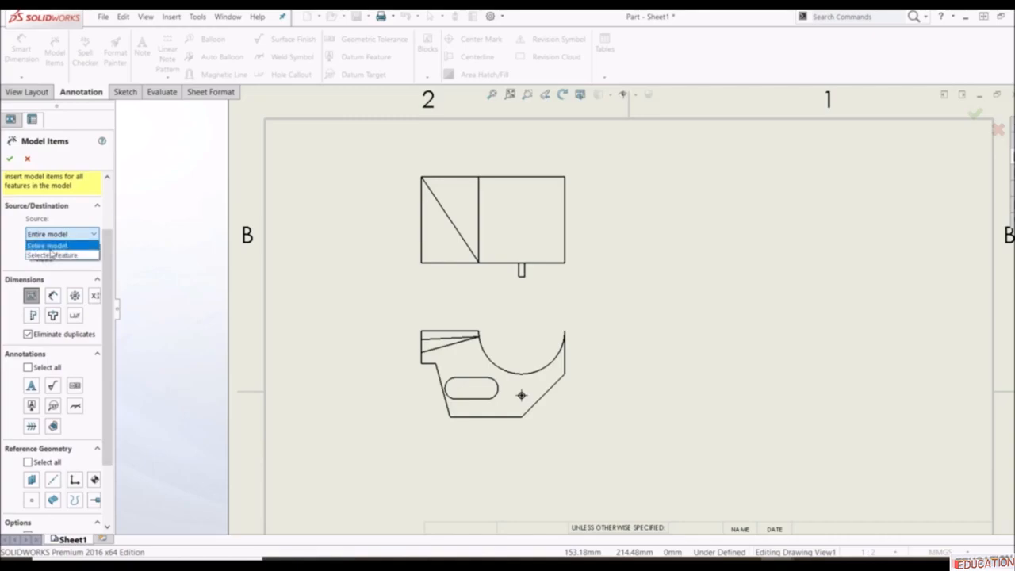
pyautogui.click(51, 246)
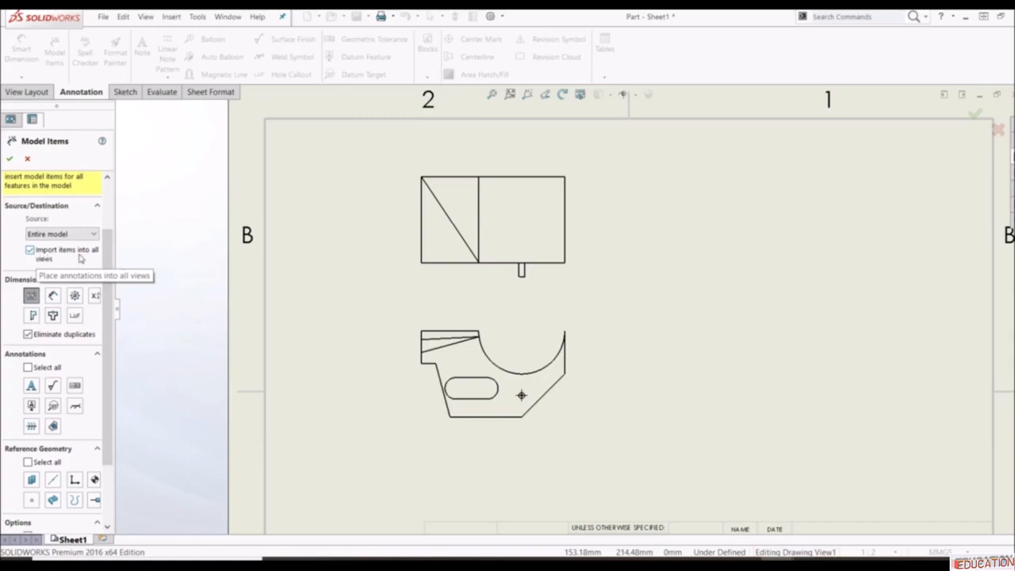
pyautogui.click(30, 250)
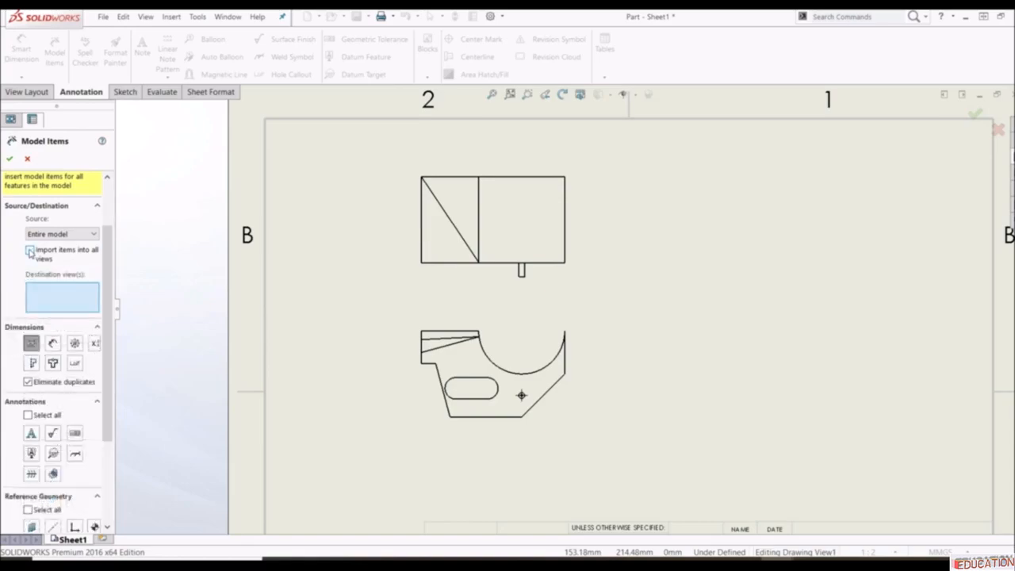
pyautogui.click(30, 250)
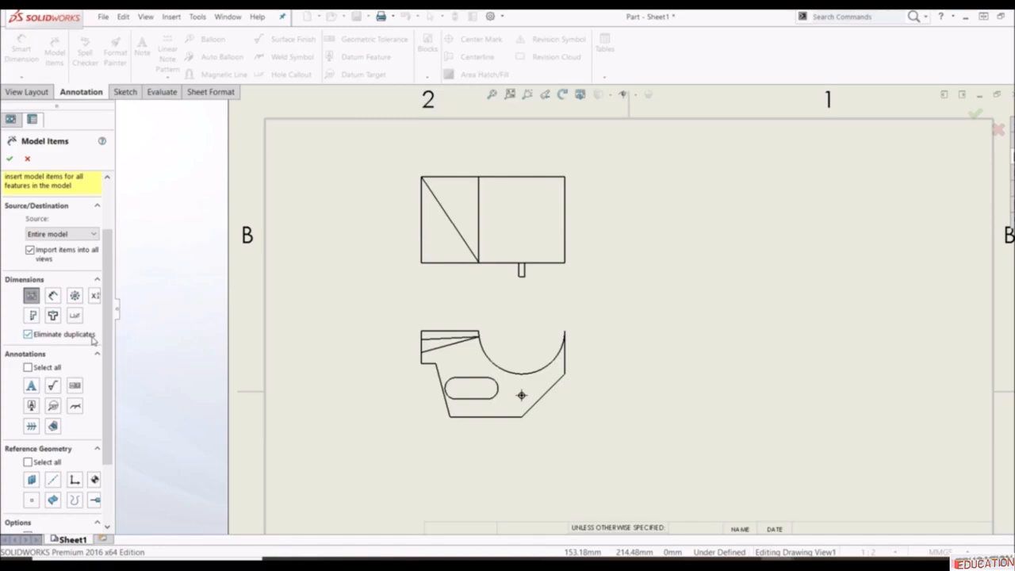
pyautogui.click(29, 335)
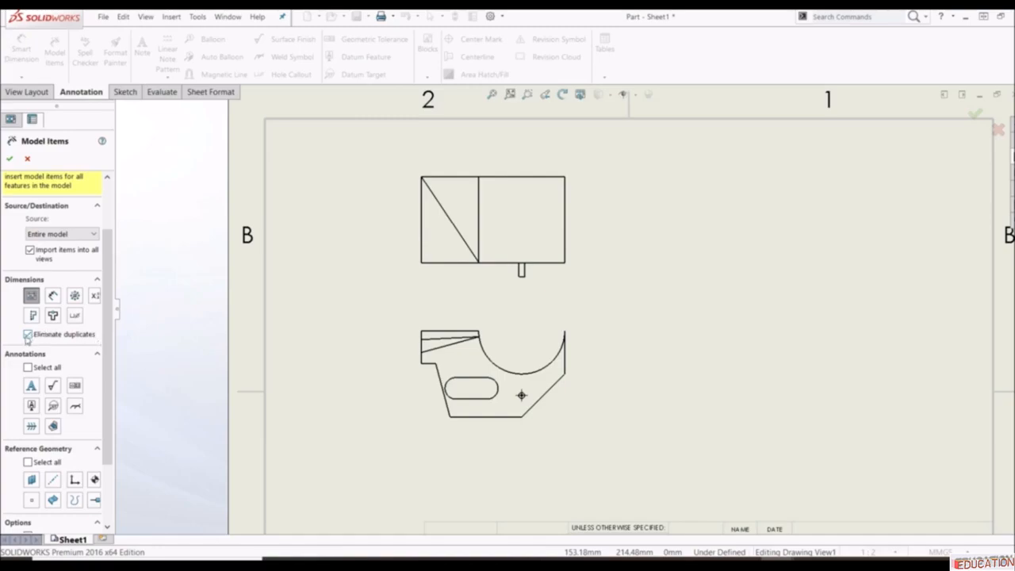
pyautogui.click(28, 335)
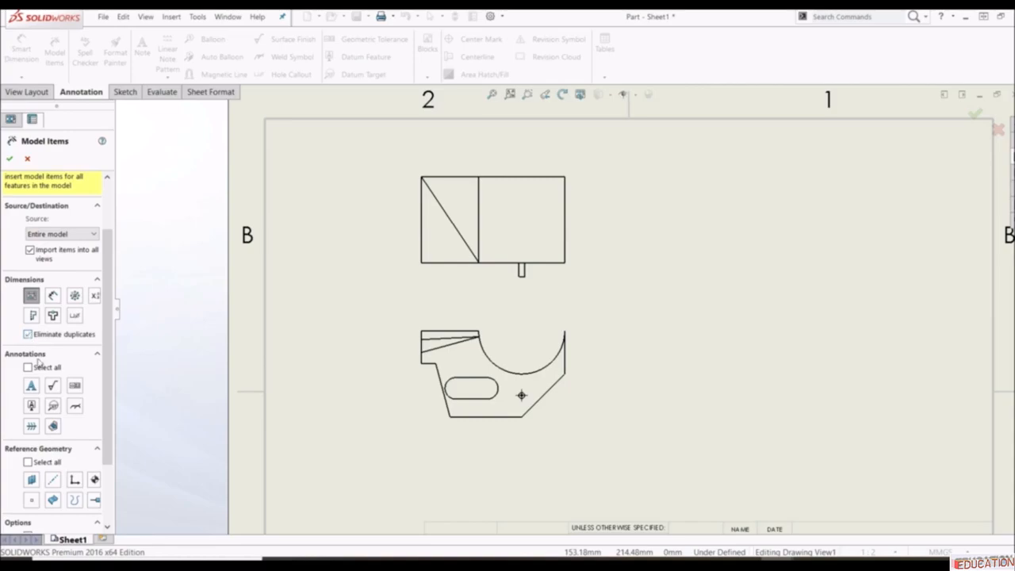
pyautogui.click(10, 161)
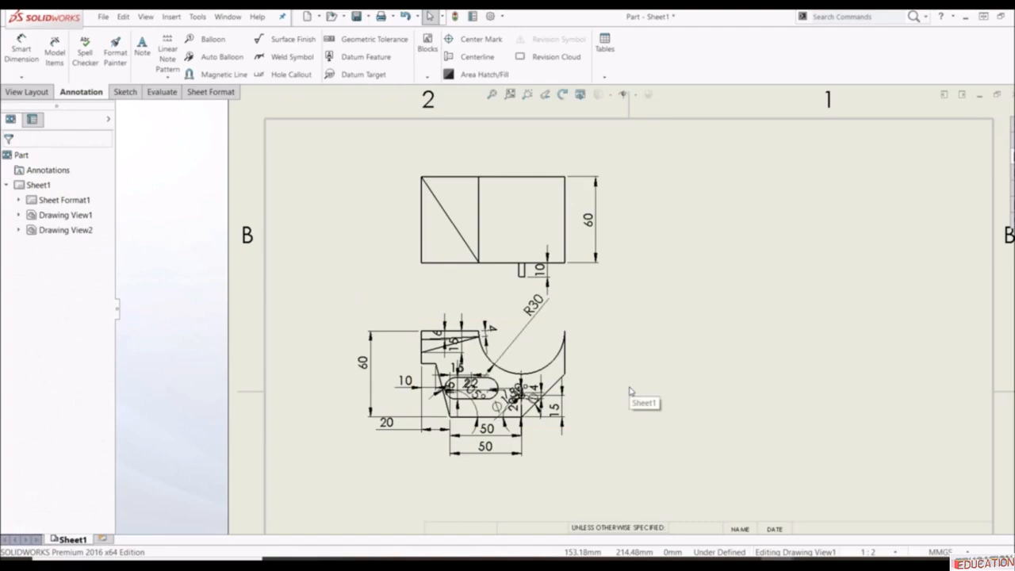
# - Move the front view's 10 mm dimension above the view and delete its 105° angle dimension
pyautogui.scroll(-3, 481, 380)
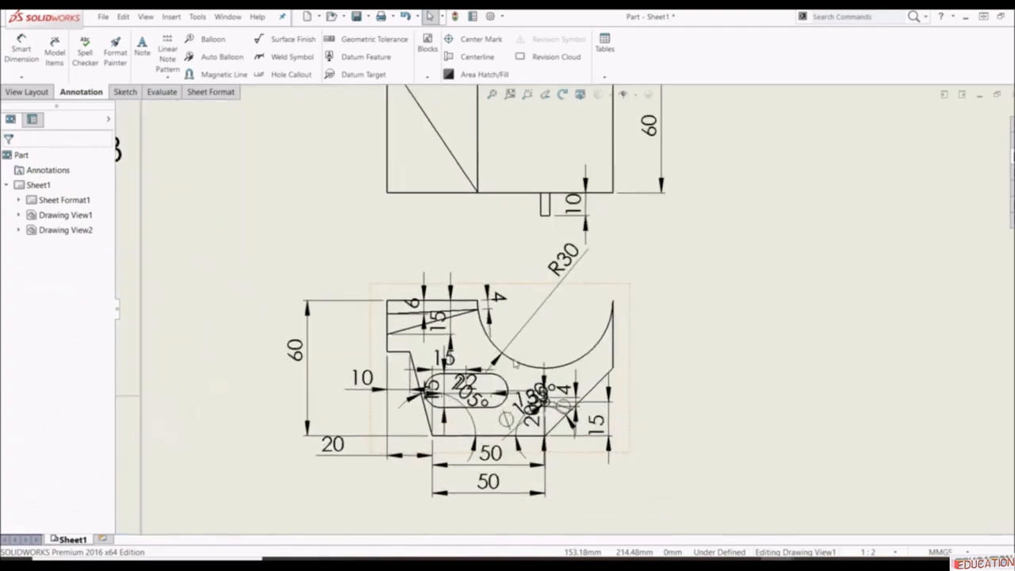
pyautogui.scroll(2, 528, 337)
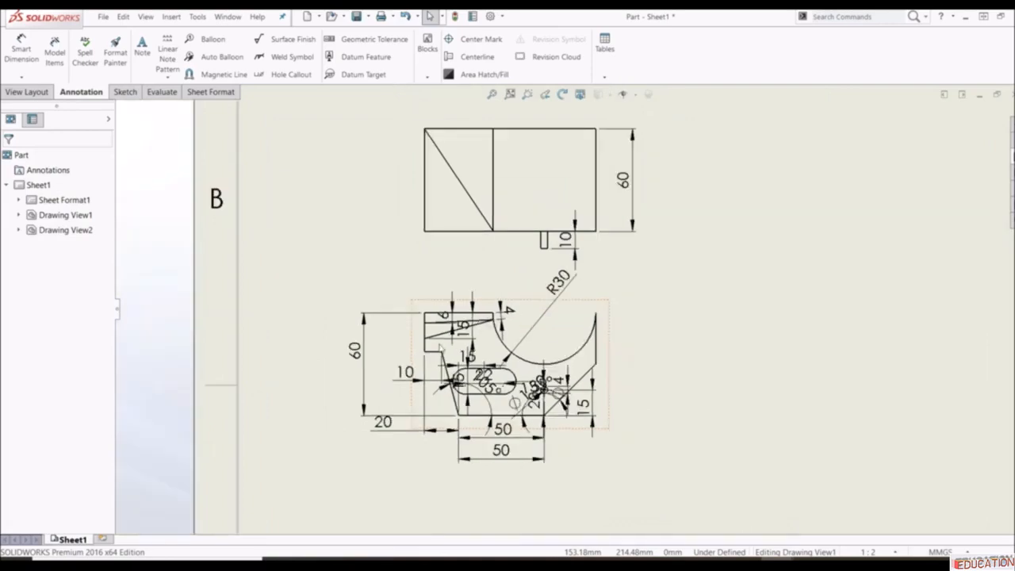
pyautogui.moveTo(414, 318); pyautogui.dragTo(405, 255)
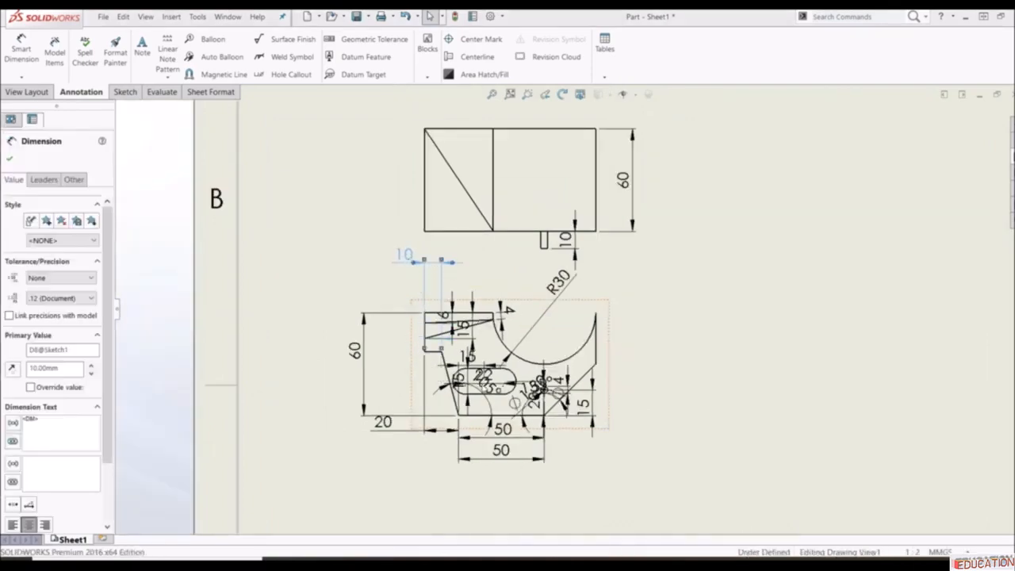
pyautogui.click(486, 387)
pyautogui.press('Escape')
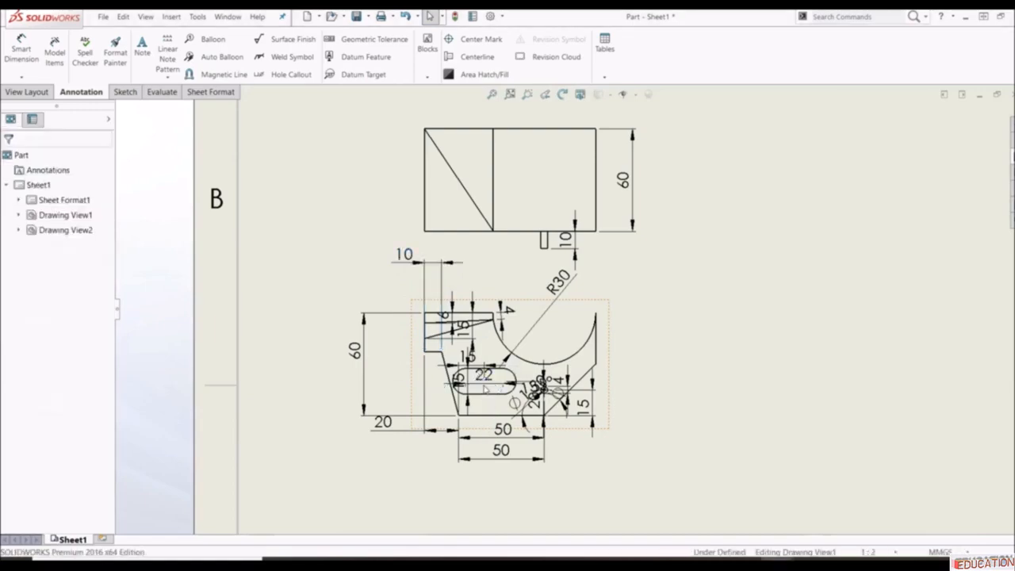
# - Dimension the horizontal distance from the top view's left edge to its inner vertical line, placed above the view
pyautogui.click(21, 49)
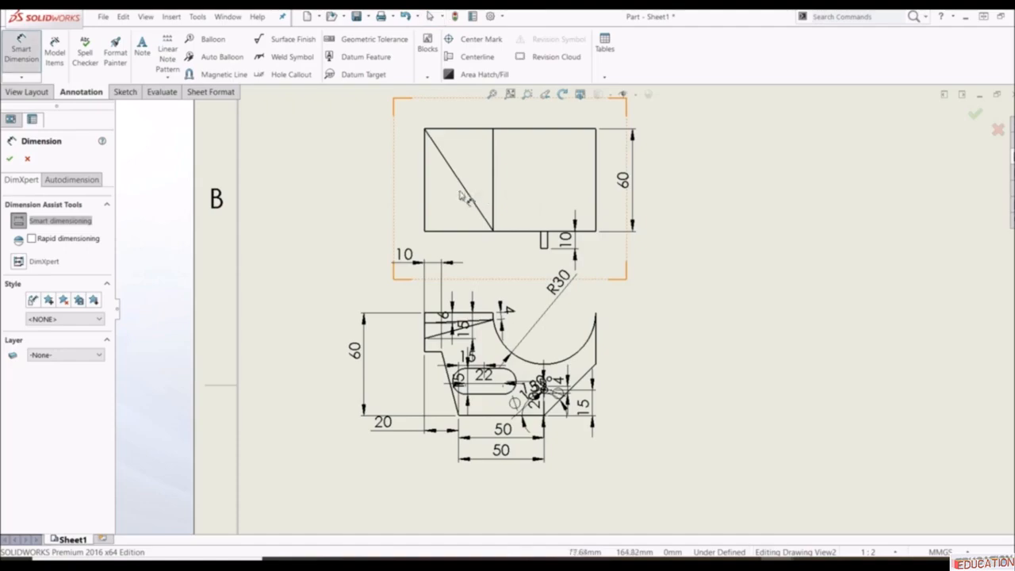
pyautogui.click(426, 194)
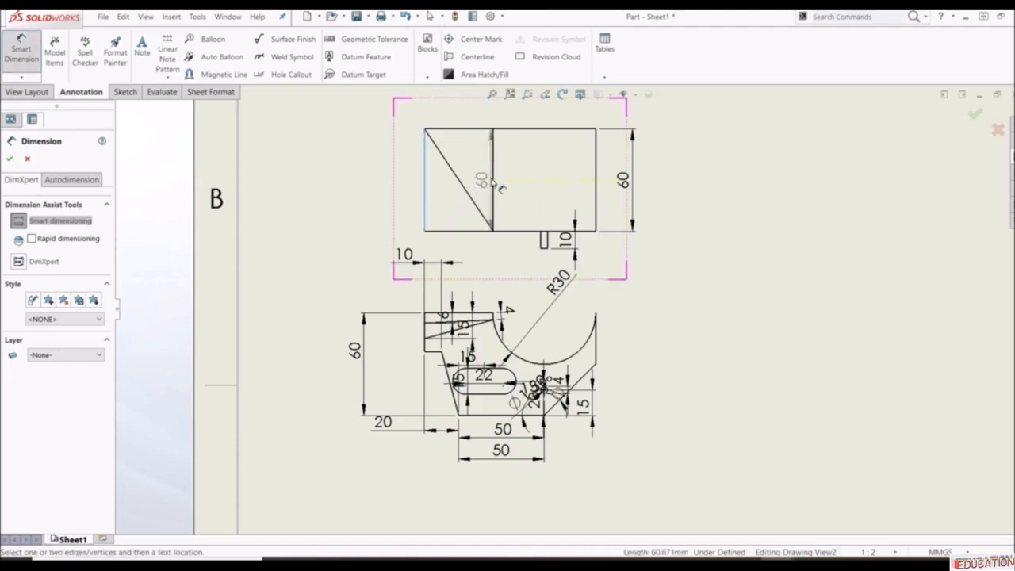
pyautogui.click(492, 167)
pyautogui.click(458, 119)
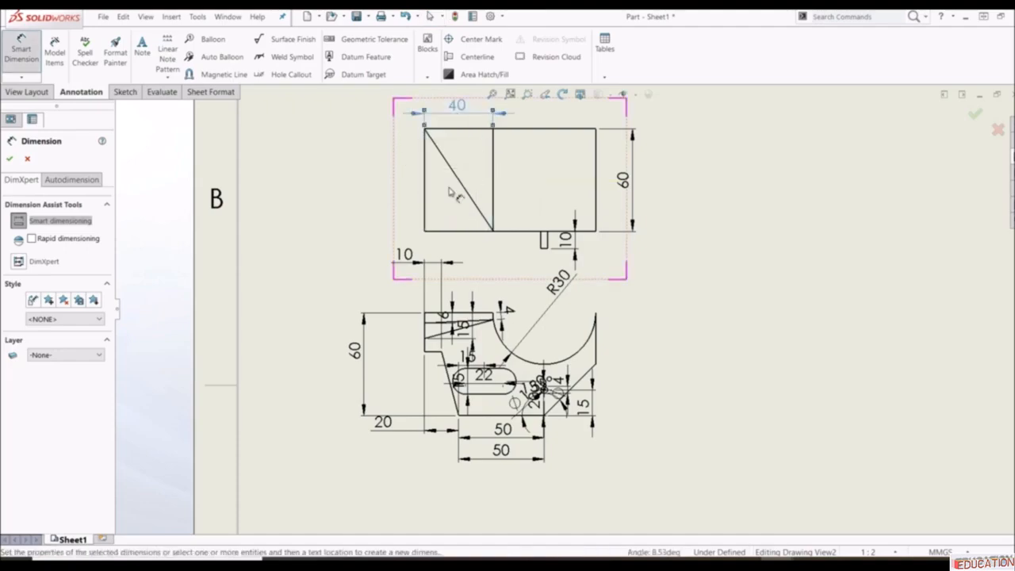
pyautogui.click(9, 161)
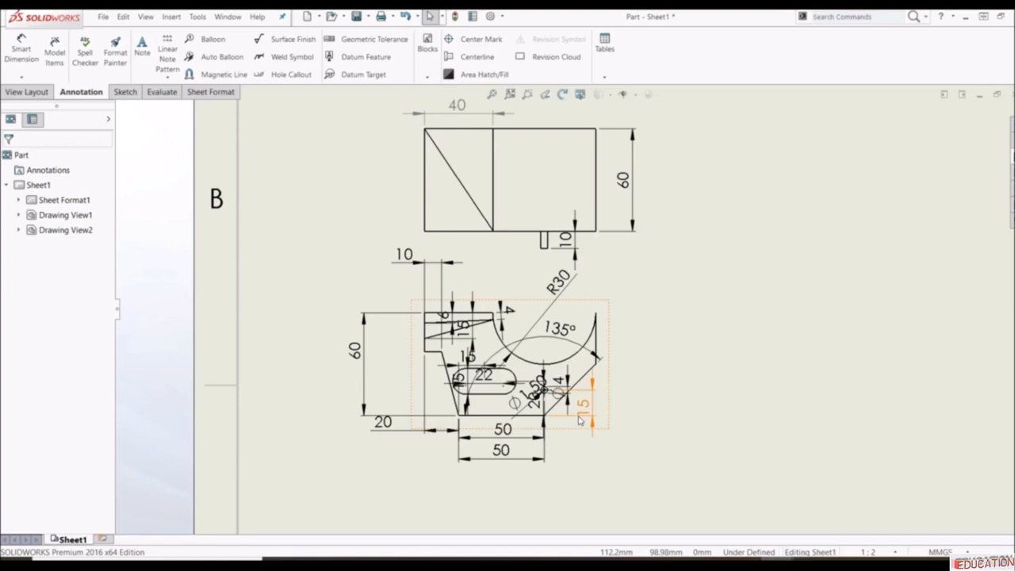
# - Import the entire model's dimensions into all views again to bring back the deleted 105° angle dimension
pyautogui.click(54, 57)
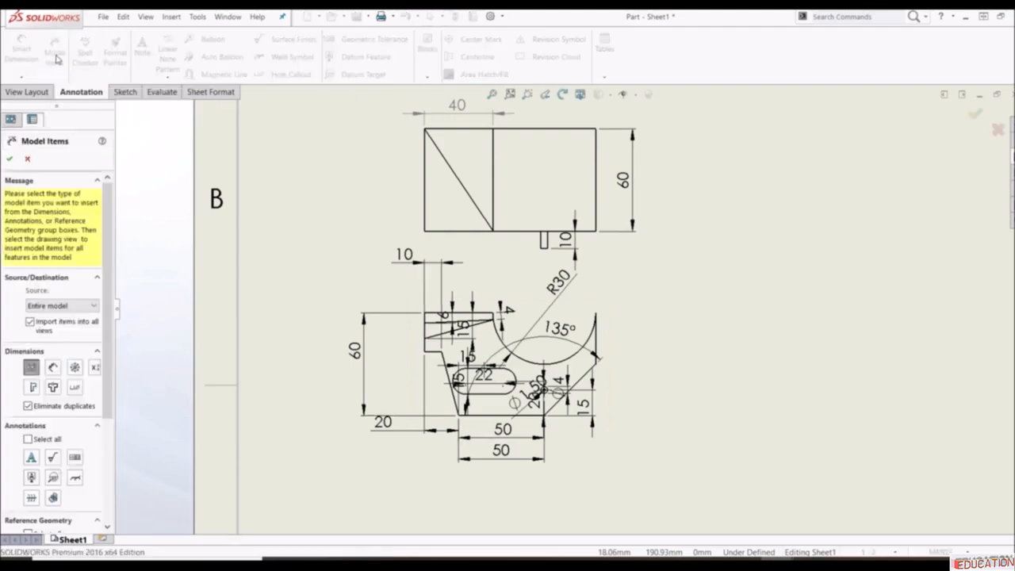
pyautogui.click(31, 368)
pyautogui.click(9, 159)
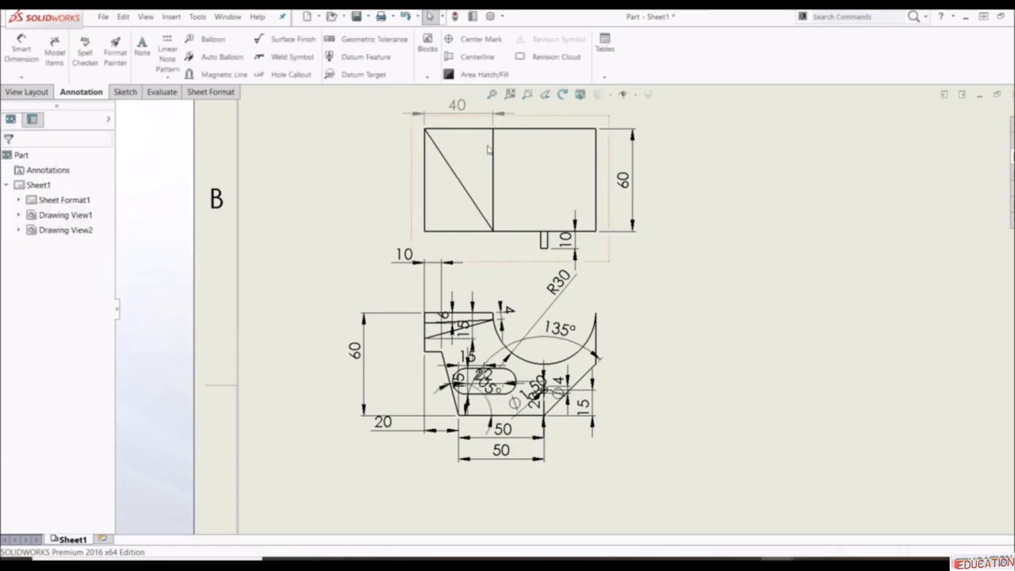
# - Open the part from the top drawing view and edit Sketch1 of Boss-Extrude1
pyautogui.click(516, 127)
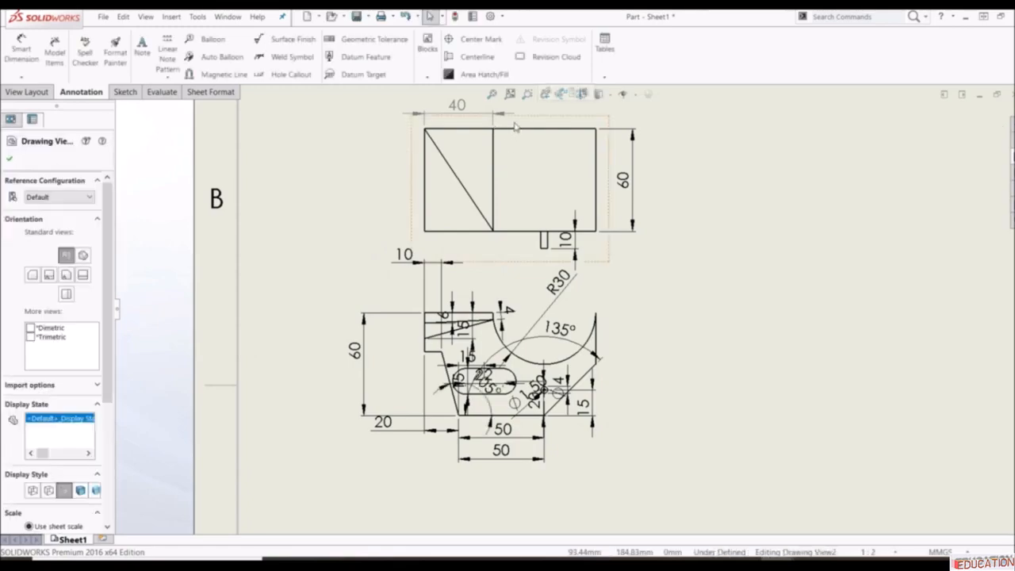
pyautogui.click(559, 94)
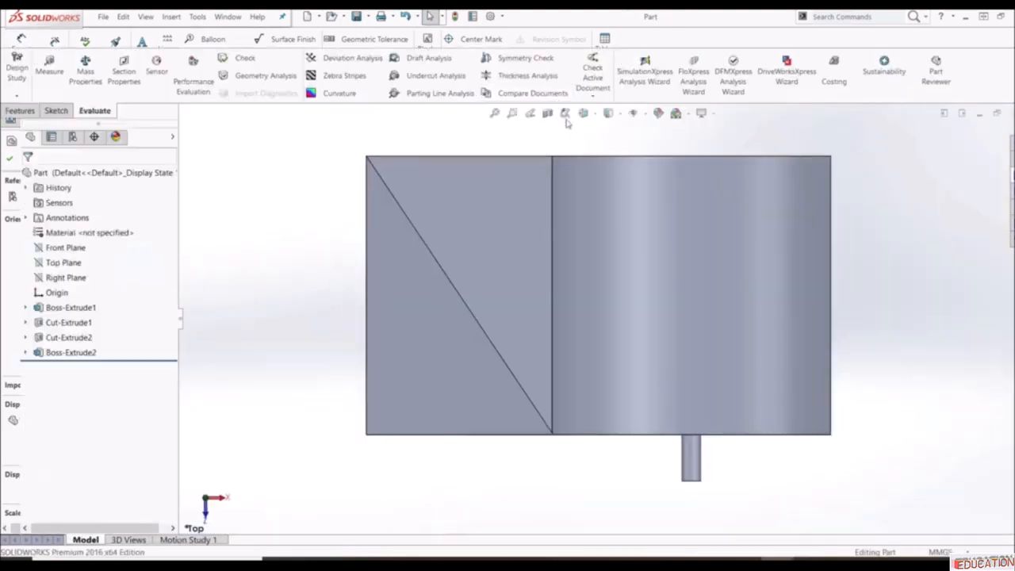
pyautogui.moveTo(646, 216); pyautogui.dragTo(568, 221, button='middle')
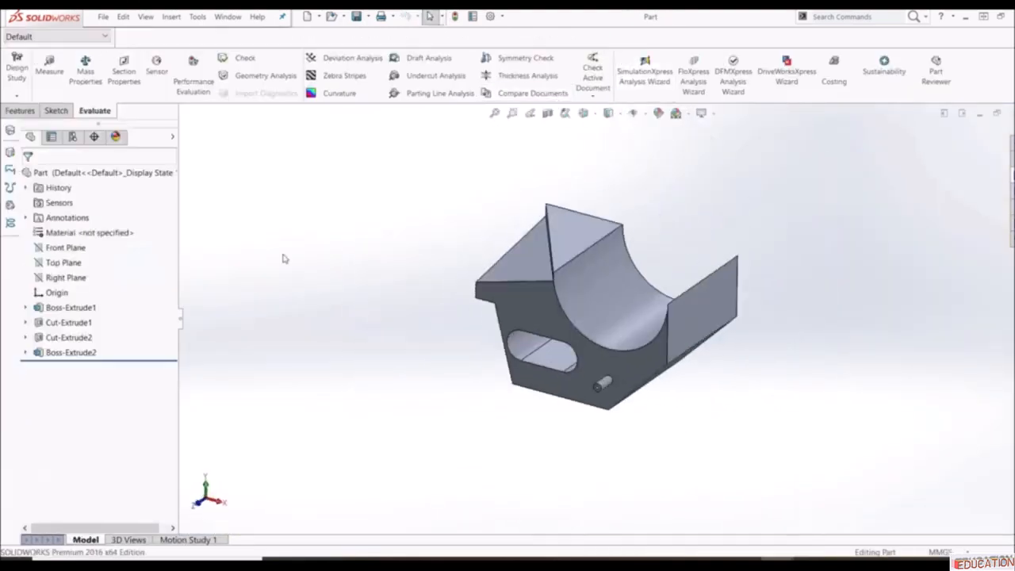
pyautogui.click(26, 308)
pyautogui.rightClick(65, 322)
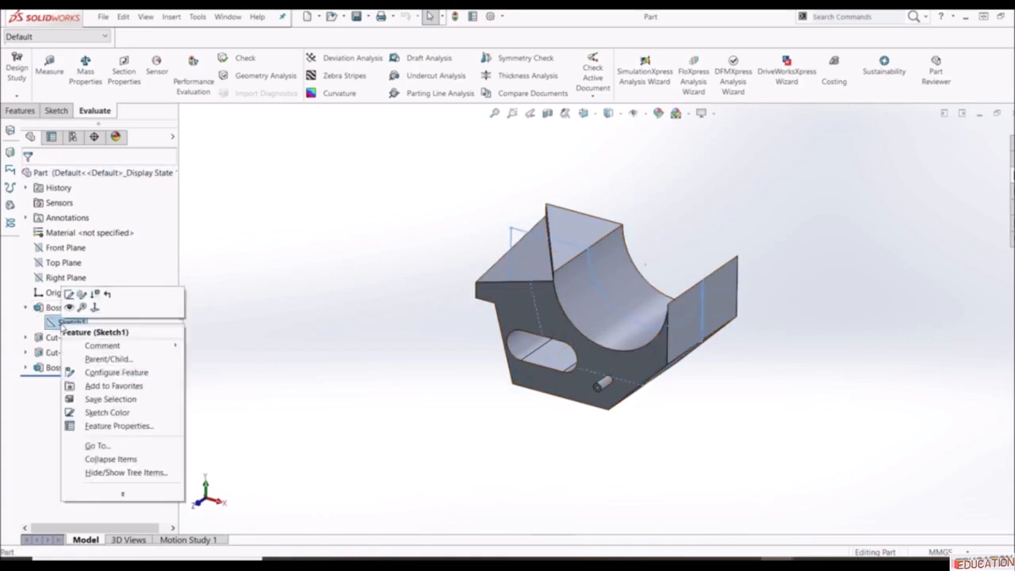
pyautogui.click(69, 294)
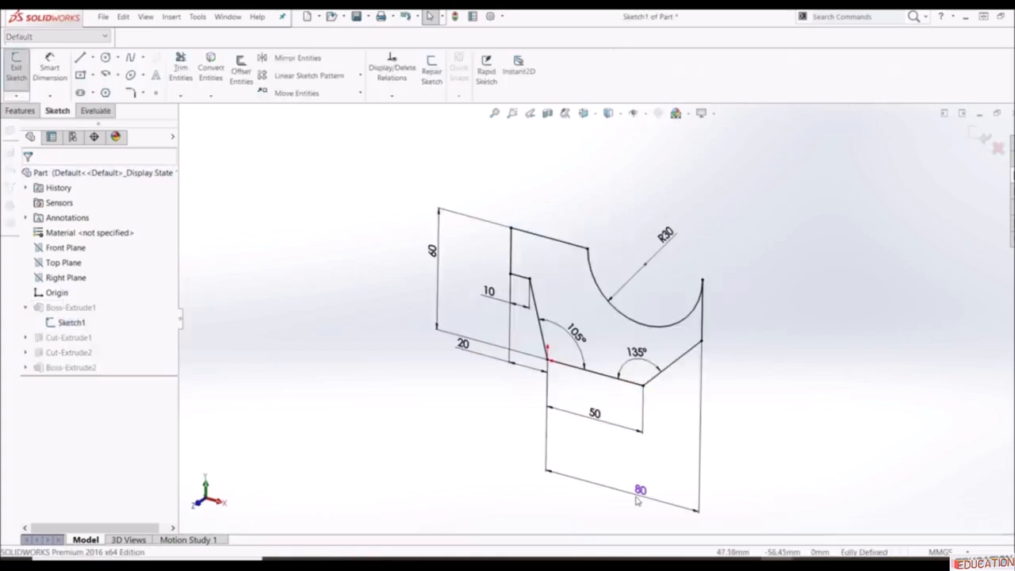
# - Check the drawing-import marking of the 50 mm bottom edge dimension in the sketch
pyautogui.scroll(-3, 649, 503)
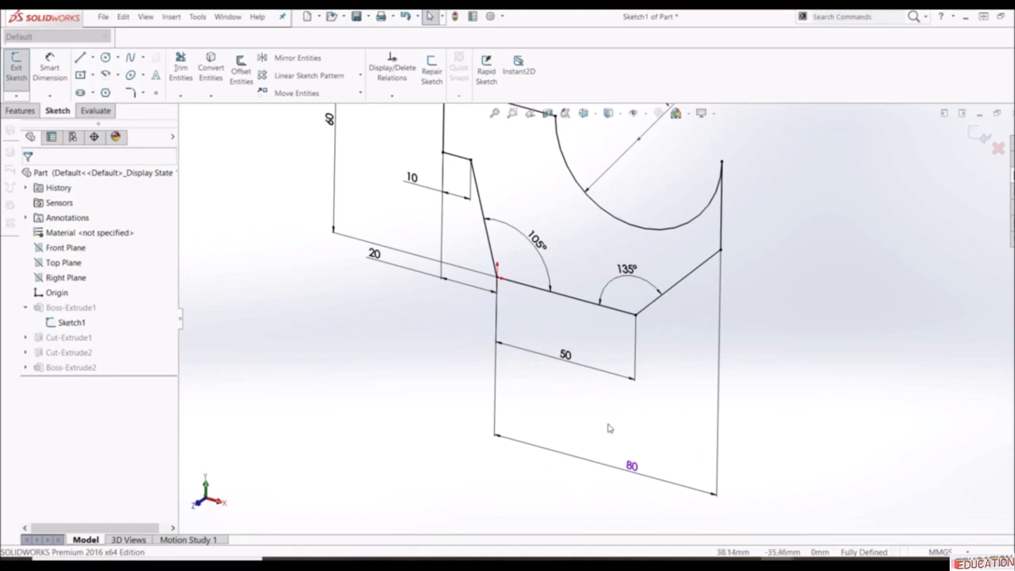
pyautogui.doubleClick(566, 357)
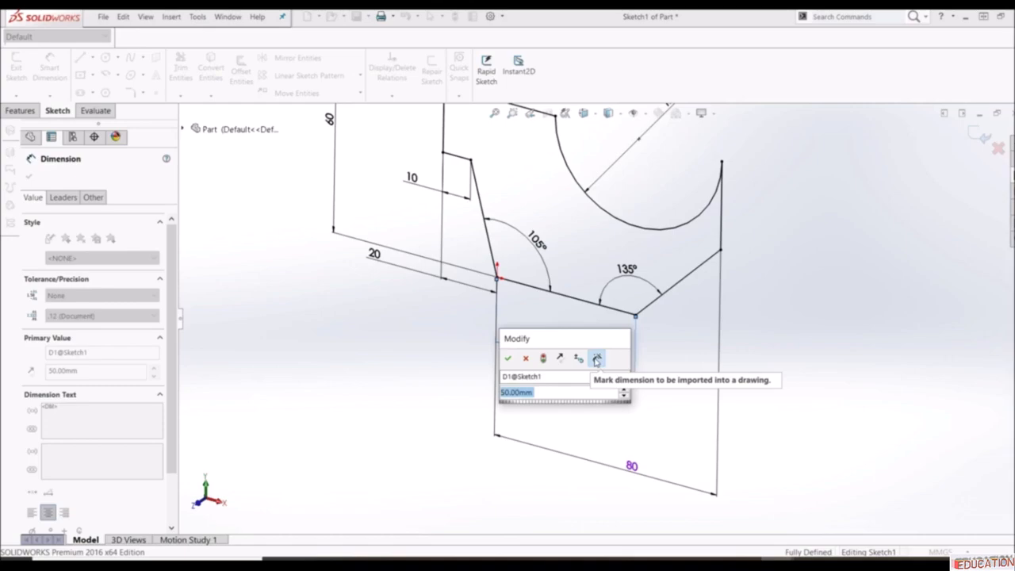
pyautogui.click(508, 358)
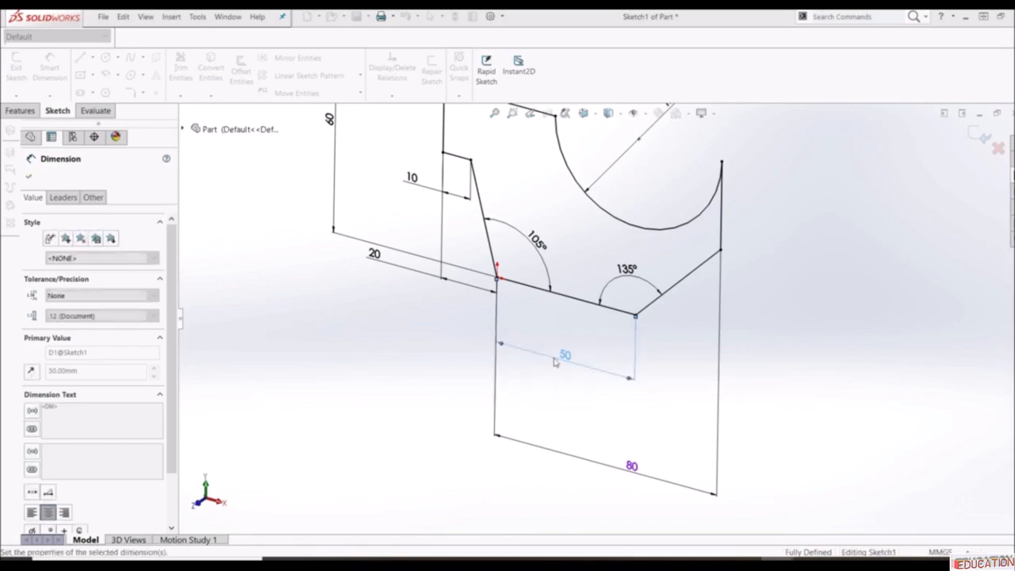
# - Unmark the 60 mm overall height dimension for import into drawings and exit the sketch
pyautogui.scroll(3, 603, 309)
pyautogui.scroll(-3, 448, 210)
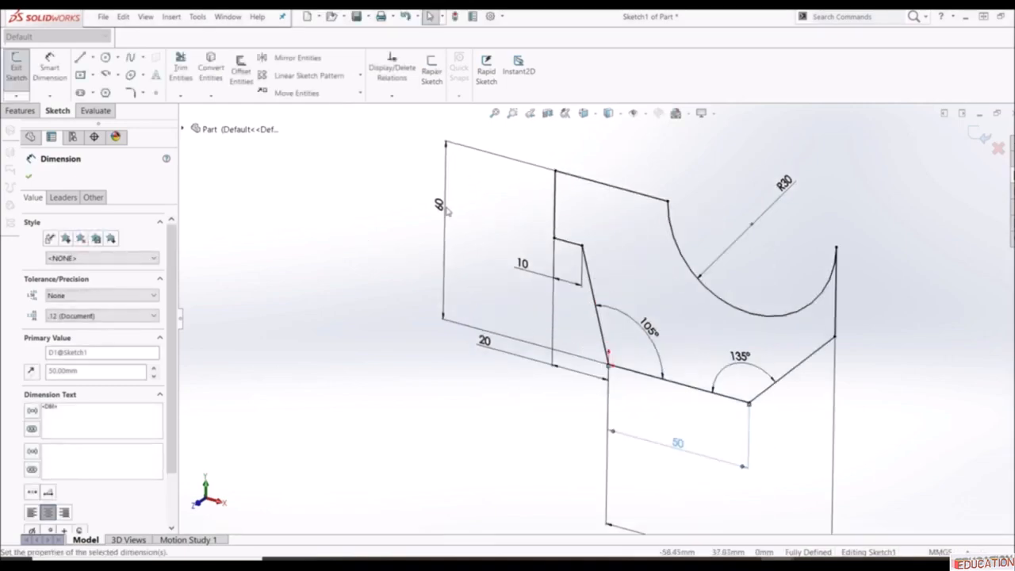
pyautogui.doubleClick(441, 205)
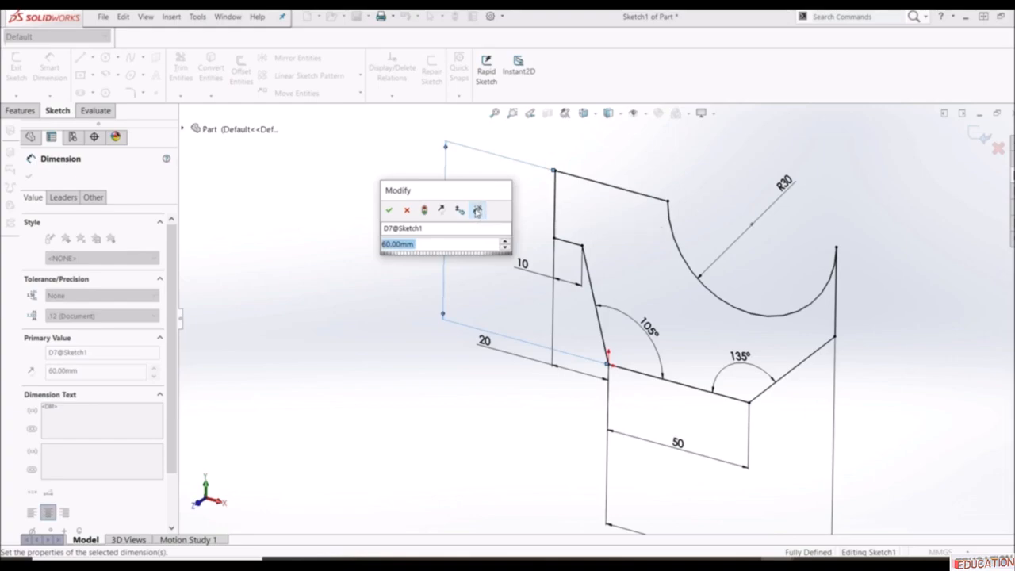
pyautogui.click(389, 211)
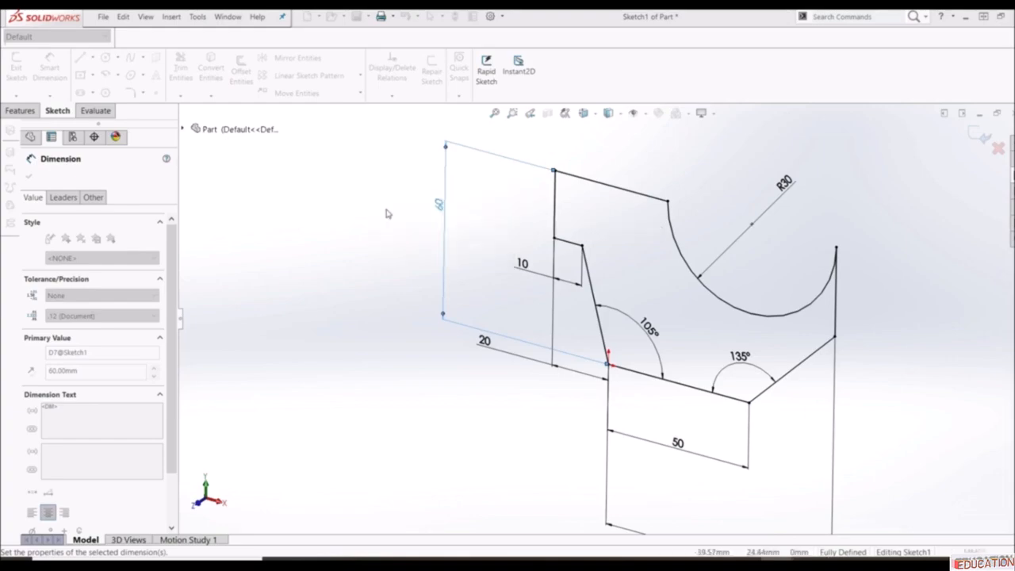
pyautogui.click(30, 179)
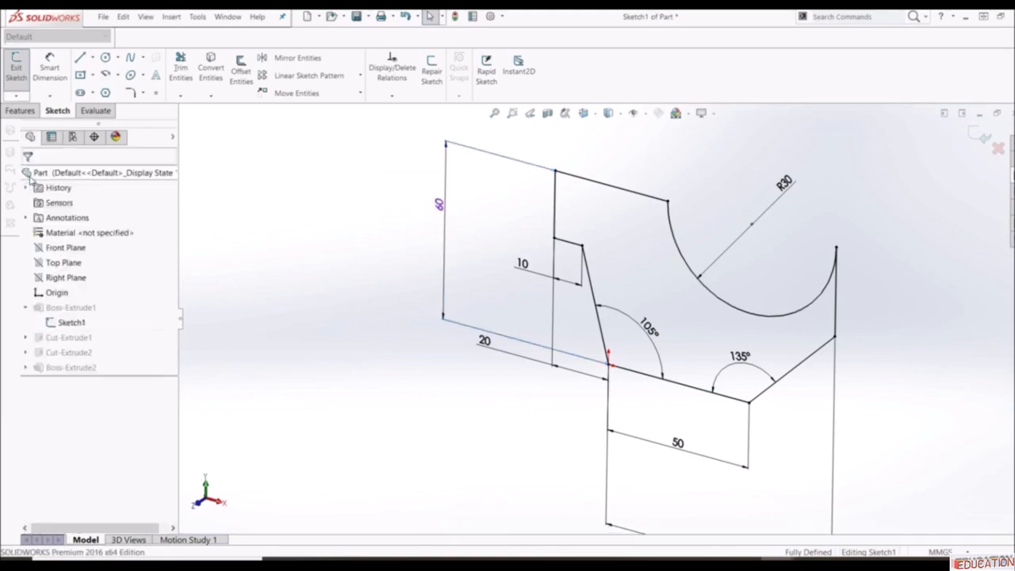
pyautogui.click(16, 73)
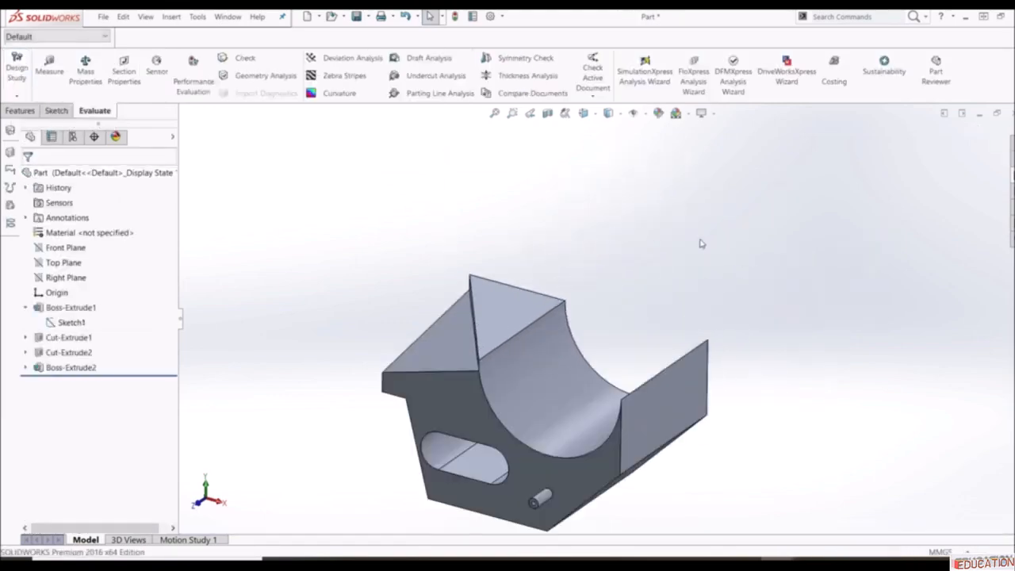
# - Save the part and switch to its drawing, Part - Sheet1
pyautogui.click(354, 16)
pyautogui.click(228, 15)
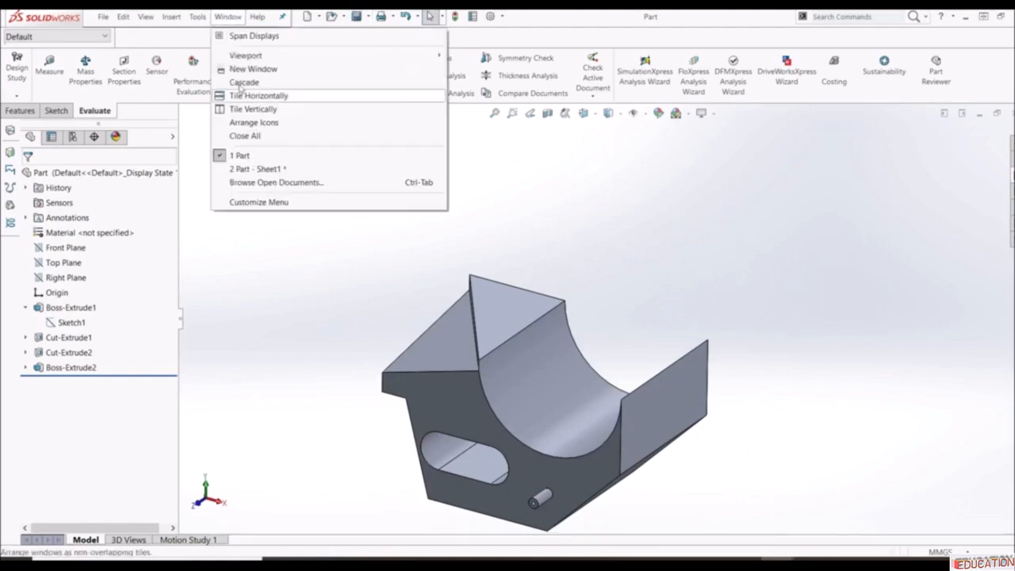
pyautogui.click(270, 169)
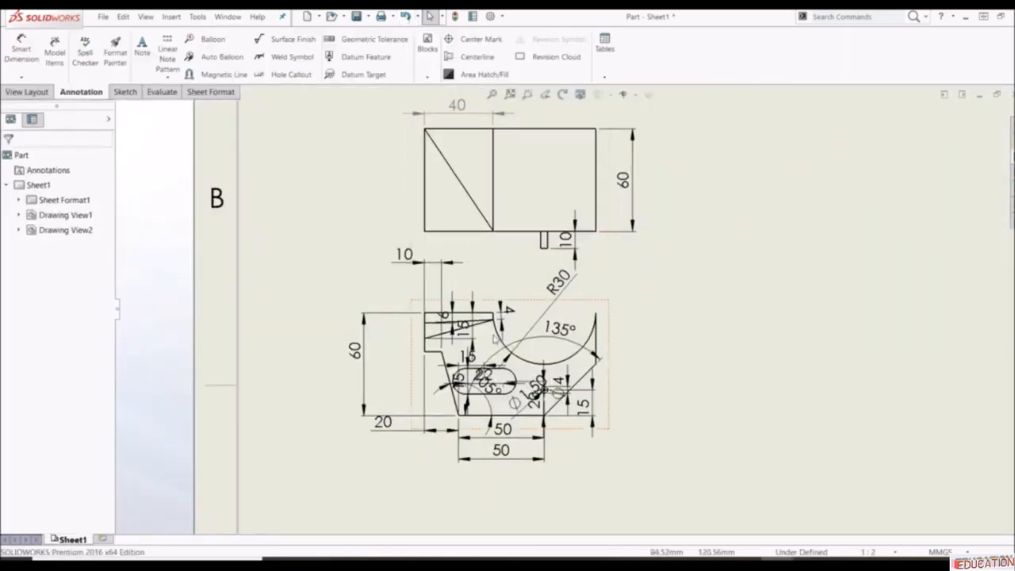
# - Undo the earlier dimension imports and import the entire model's marked dimensions into all views again
pyautogui.click(405, 17)
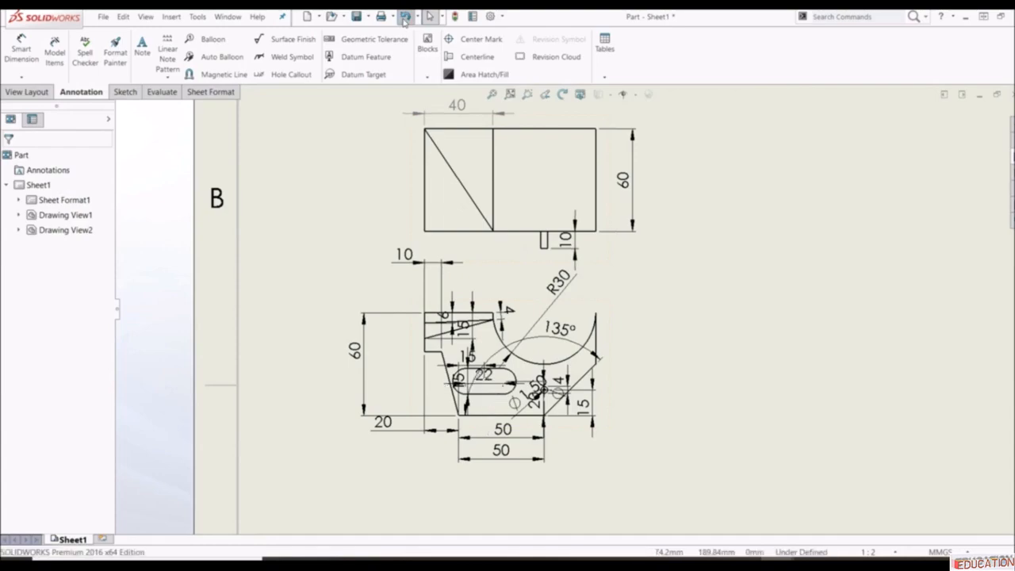
pyautogui.click(405, 17)
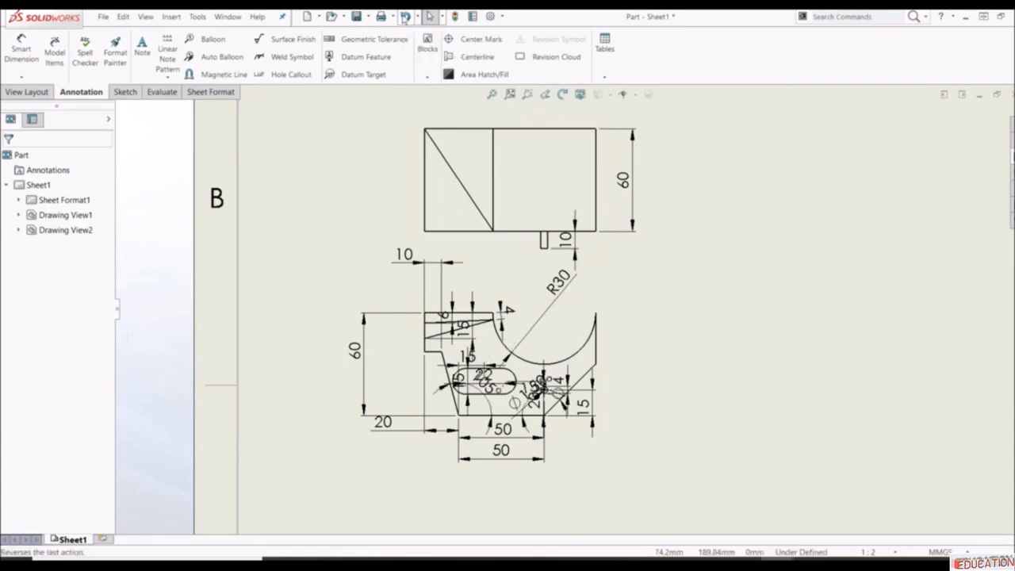
pyautogui.click(404, 16)
pyautogui.click(405, 16)
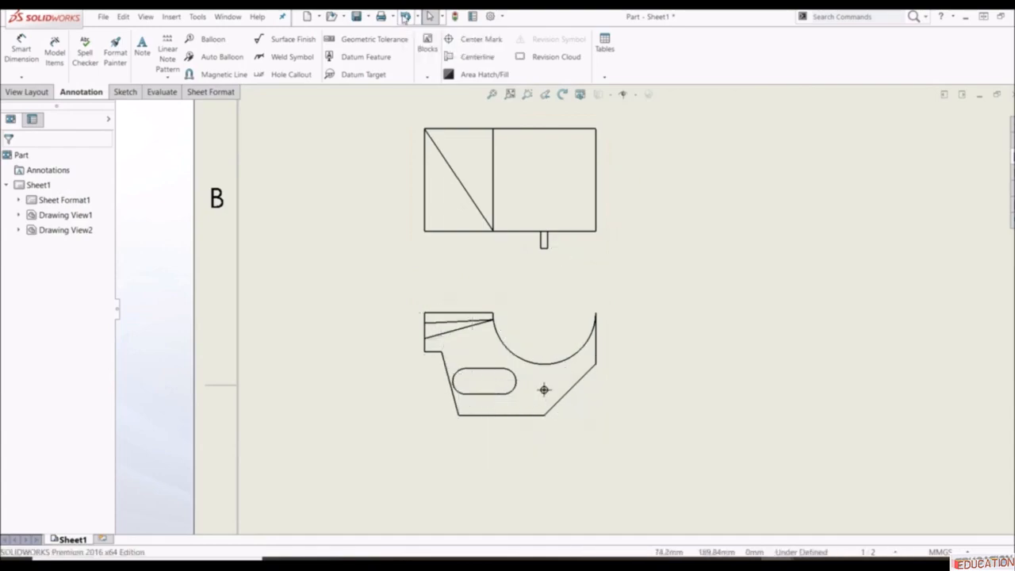
pyautogui.click(55, 54)
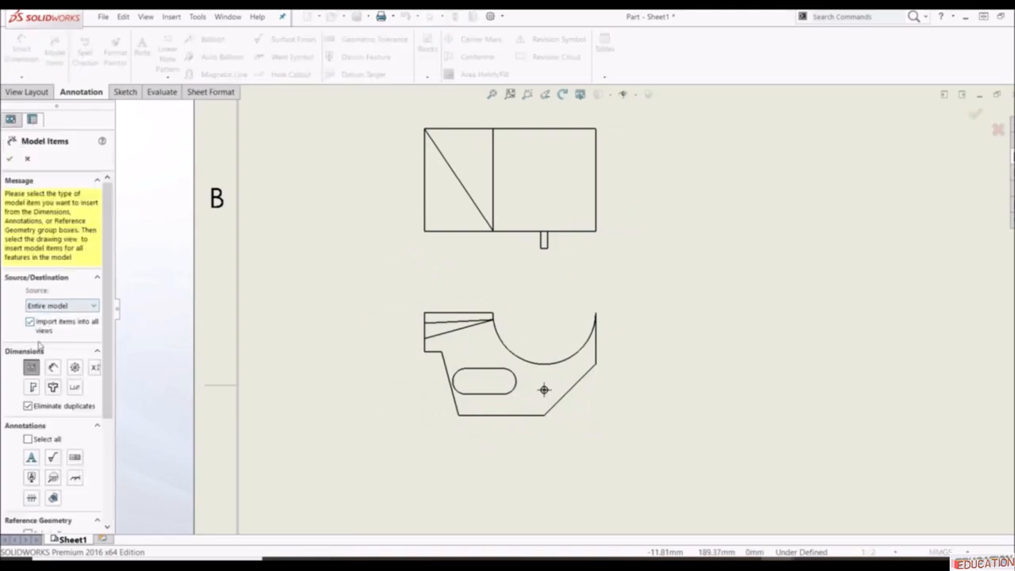
pyautogui.click(10, 158)
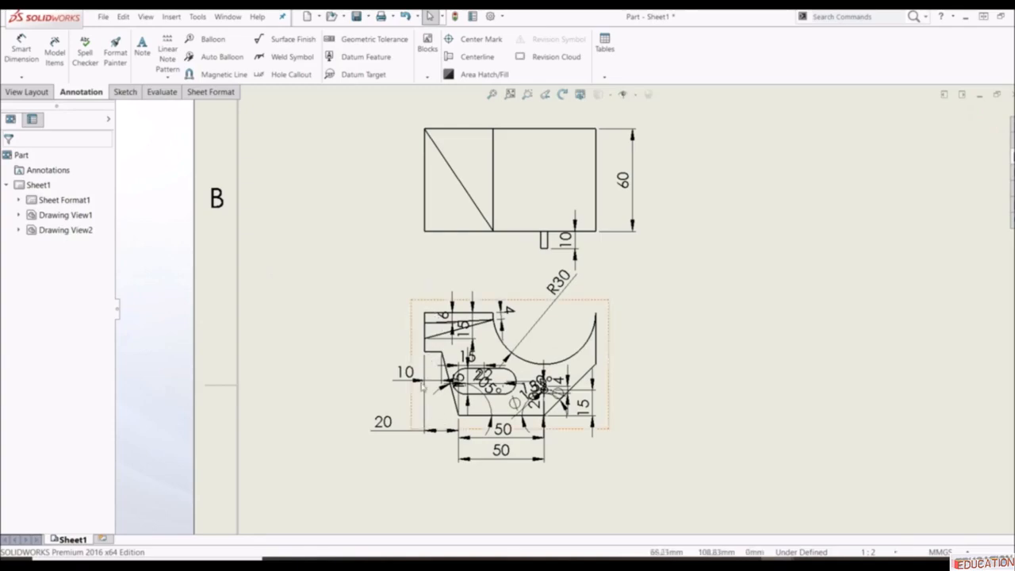
# - Import the dimensions not marked for drawing into all views as well, and move the 60 mm overall height dimension farther from the front view
pyautogui.click(55, 59)
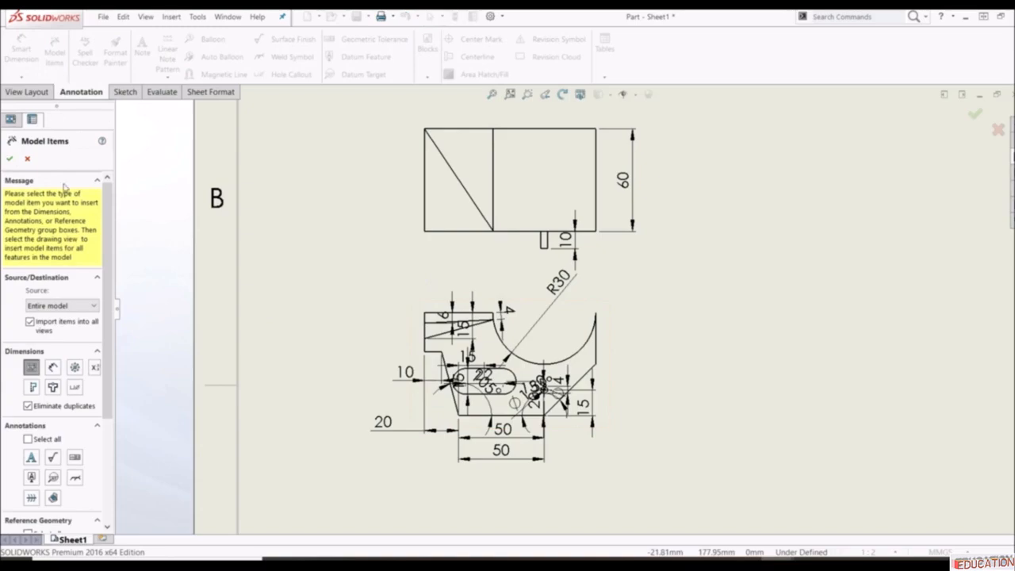
pyautogui.click(51, 367)
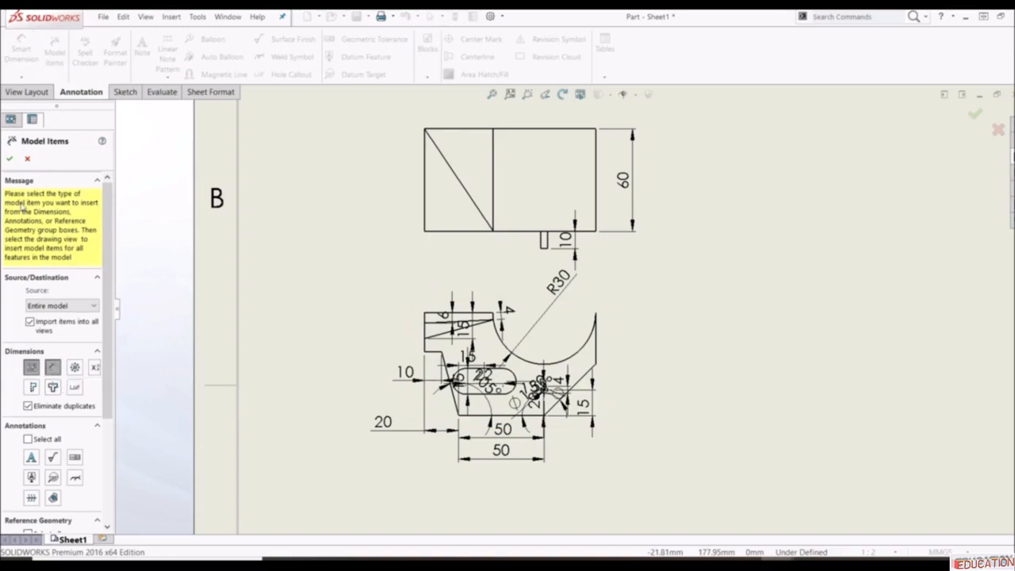
pyautogui.click(9, 160)
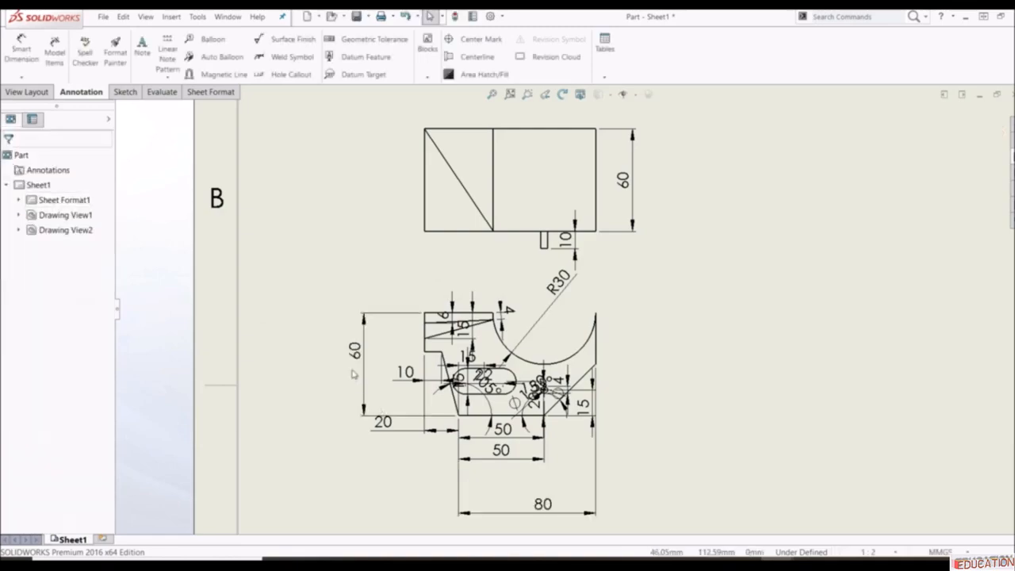
pyautogui.moveTo(357, 359); pyautogui.dragTo(318, 357)
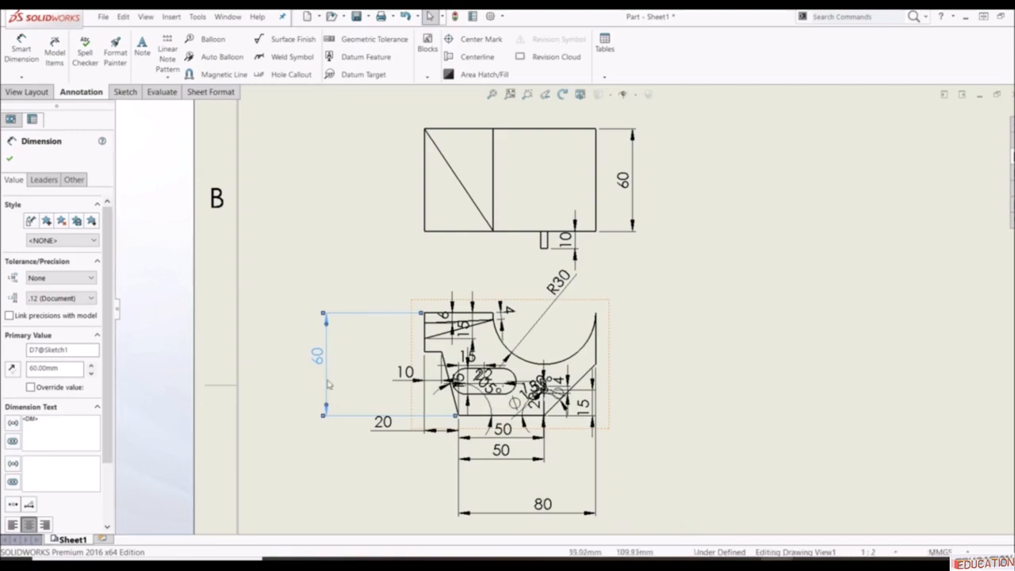
pyautogui.click(755, 347)
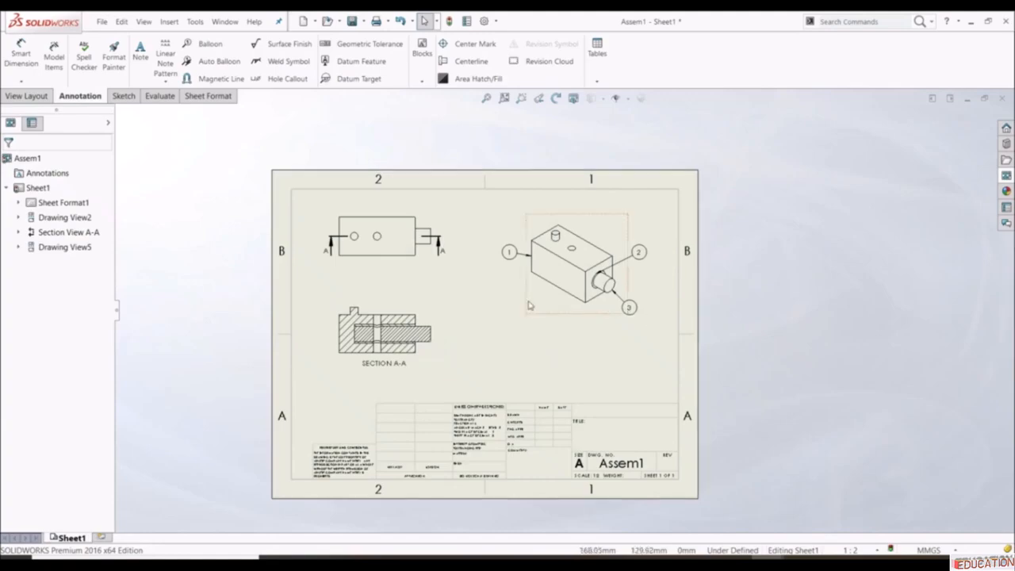
# - Import the marked dimensions of the entire model into all views of the Assem1 drawing
pyautogui.scroll(-2, 493, 309)
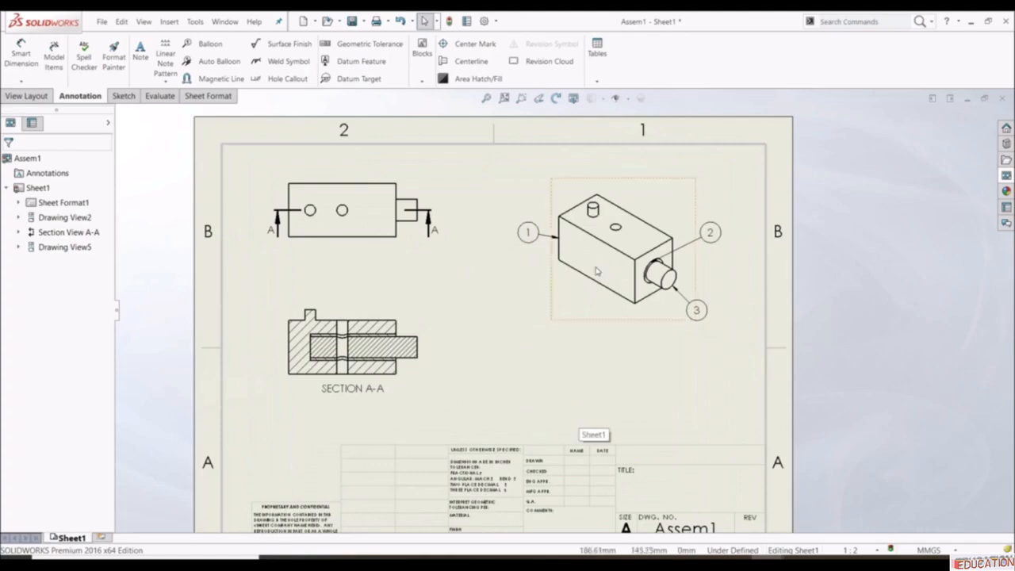
pyautogui.scroll(-1, 698, 254)
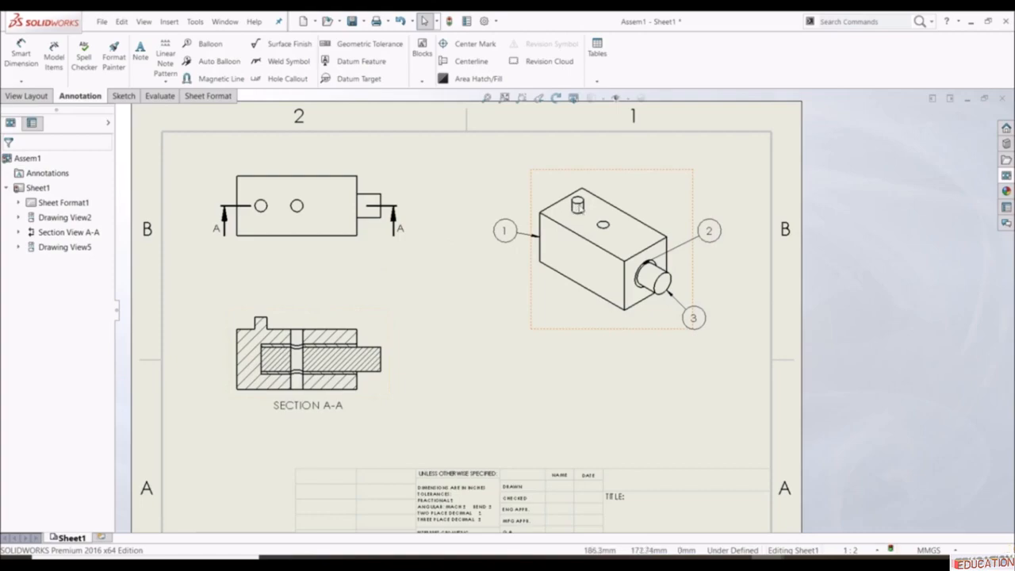
pyautogui.scroll(2, 544, 209)
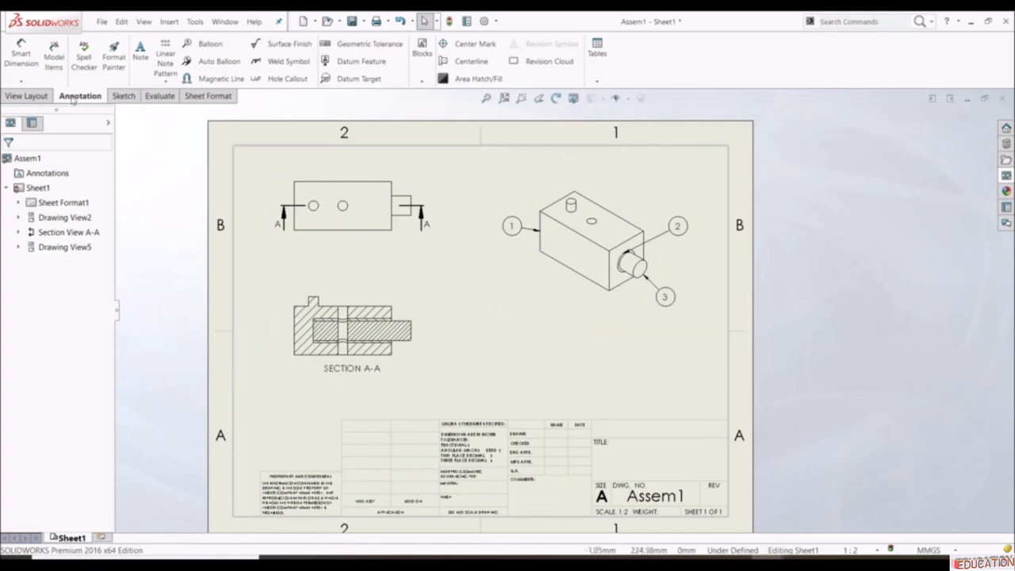
pyautogui.click(54, 61)
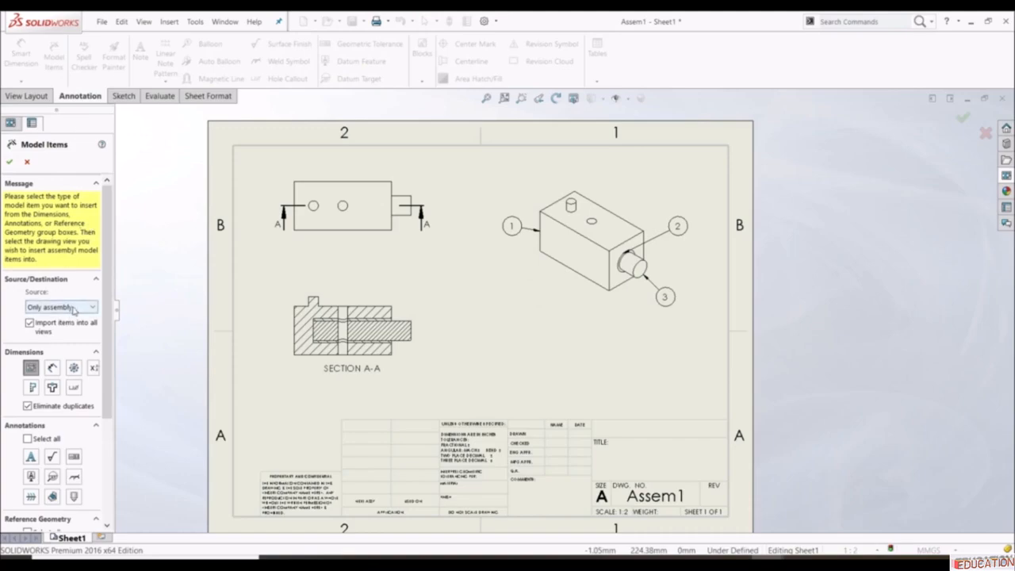
pyautogui.click(73, 309)
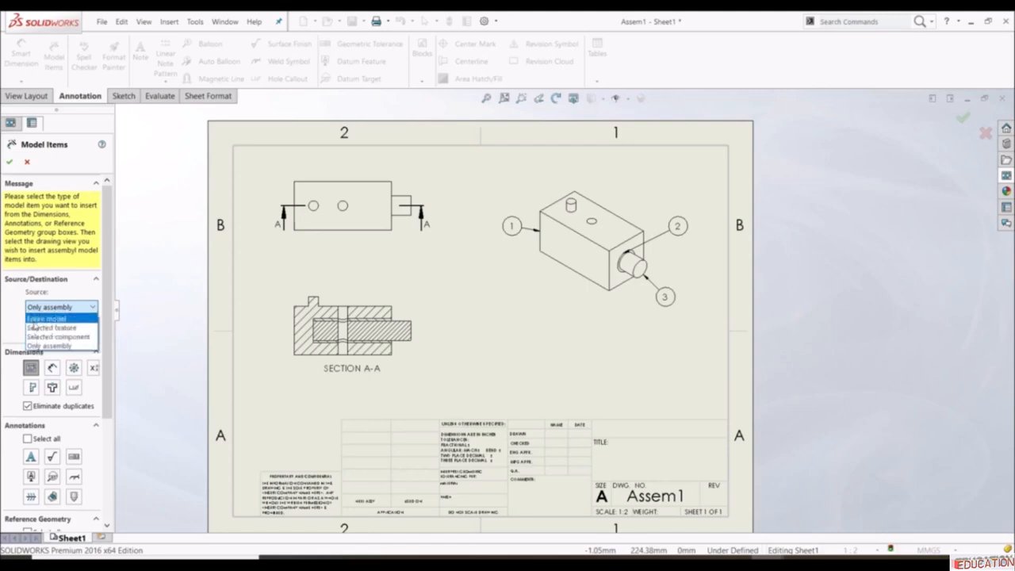
pyautogui.click(33, 319)
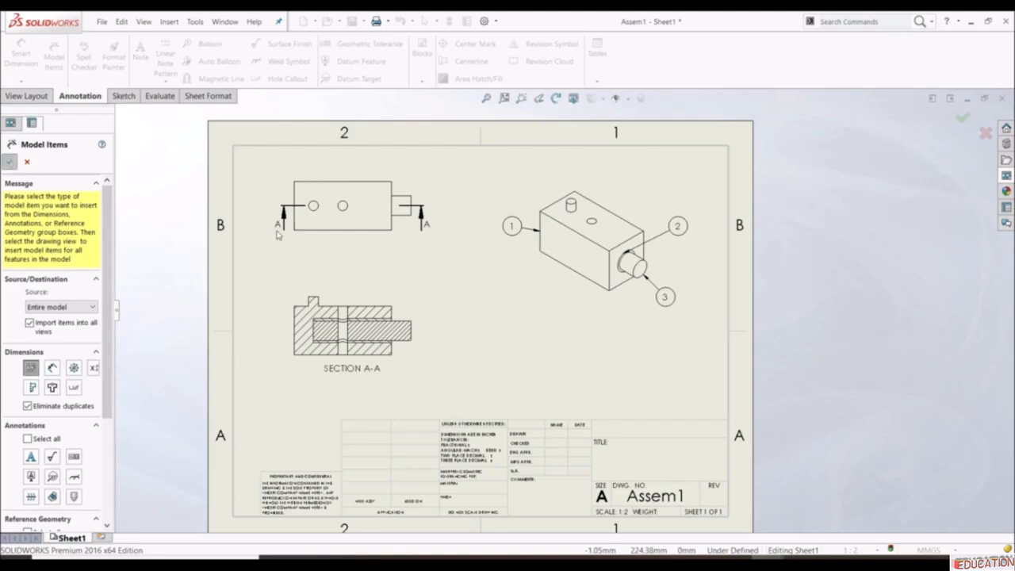
pyautogui.scroll(-2, 320, 209)
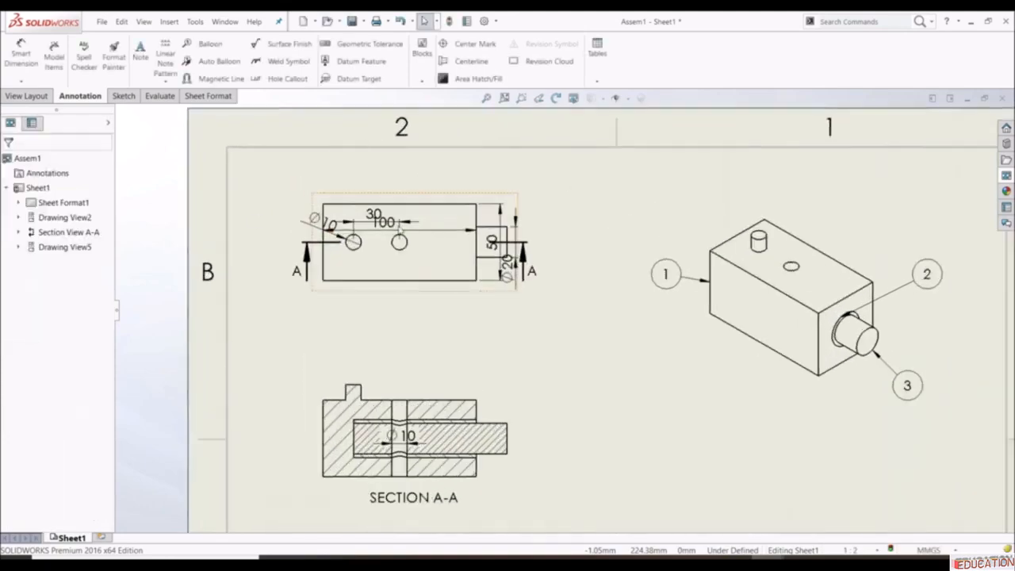
# - Move the 30, 100, Ø20 and 50 mm dimensions outside the top view's outline and the Ø10 dimension above Section A-A
pyautogui.moveTo(372, 215); pyautogui.dragTo(379, 181)
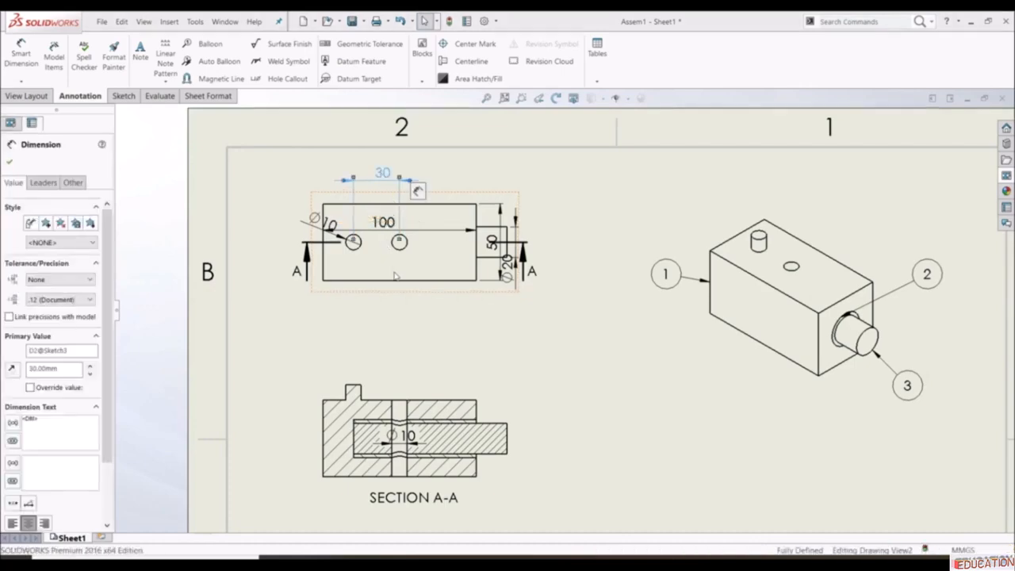
pyautogui.moveTo(383, 222); pyautogui.dragTo(392, 319)
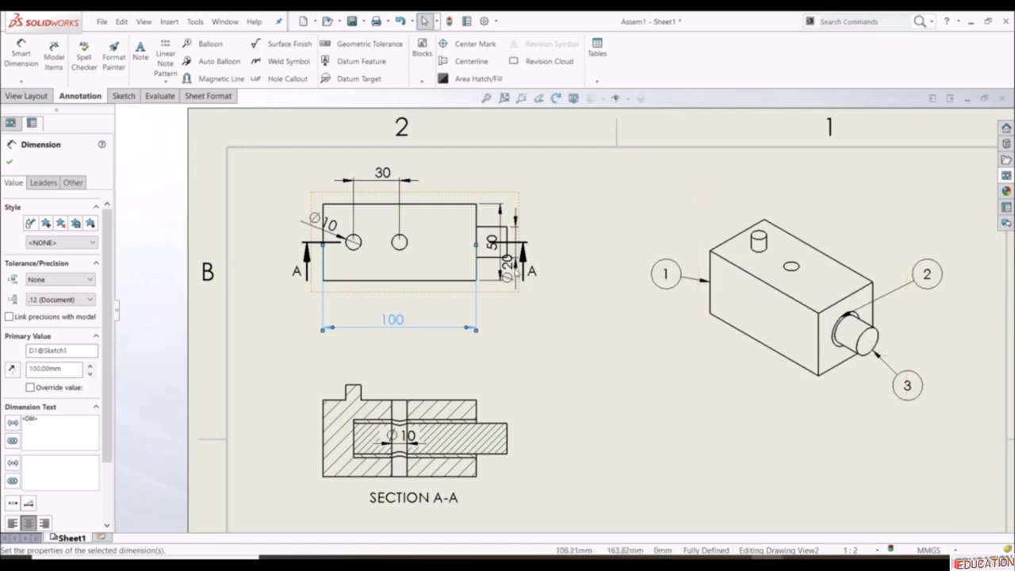
pyautogui.moveTo(515, 272); pyautogui.dragTo(566, 269)
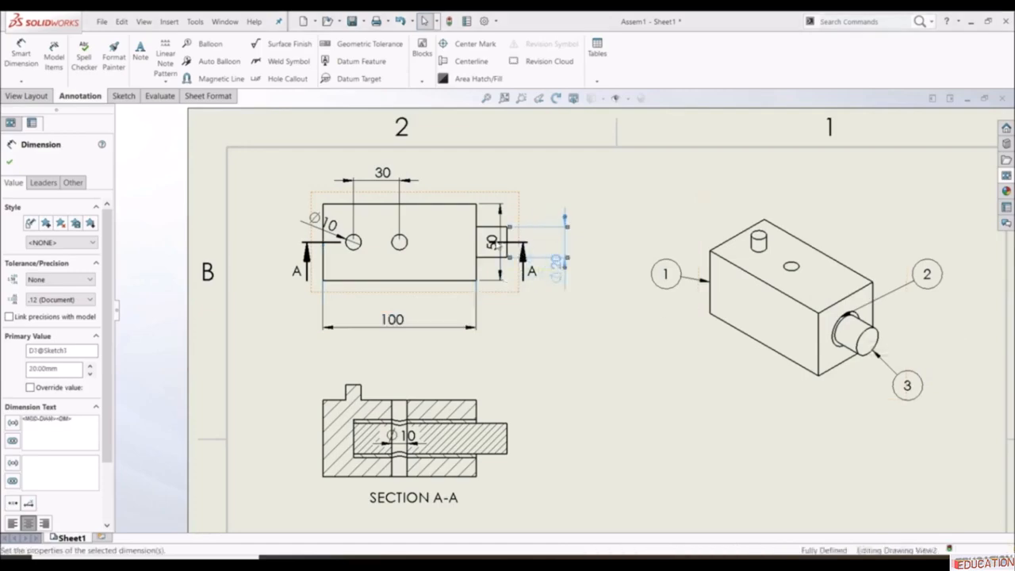
pyautogui.moveTo(495, 247); pyautogui.dragTo(607, 200)
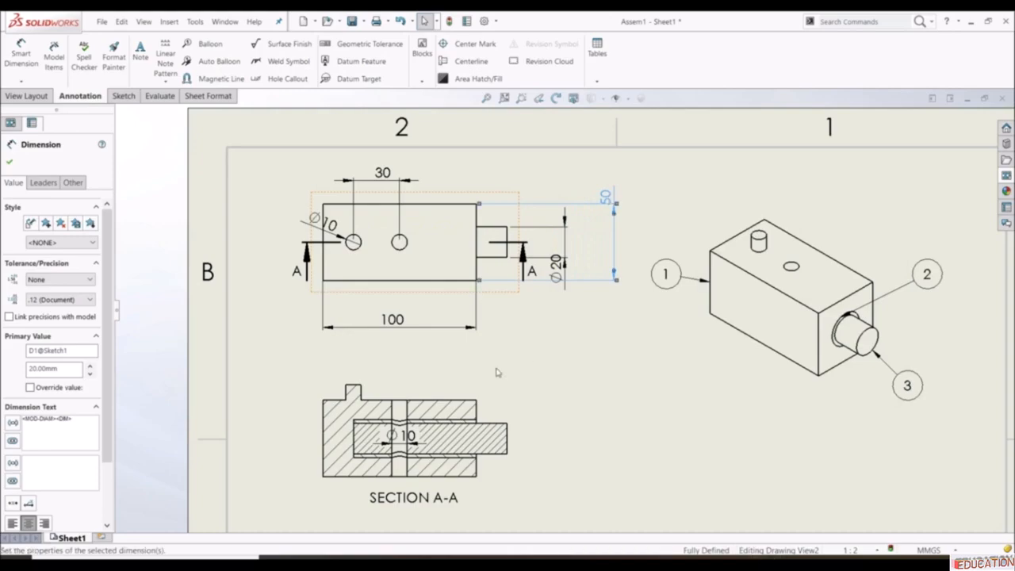
pyautogui.moveTo(407, 436); pyautogui.dragTo(404, 365)
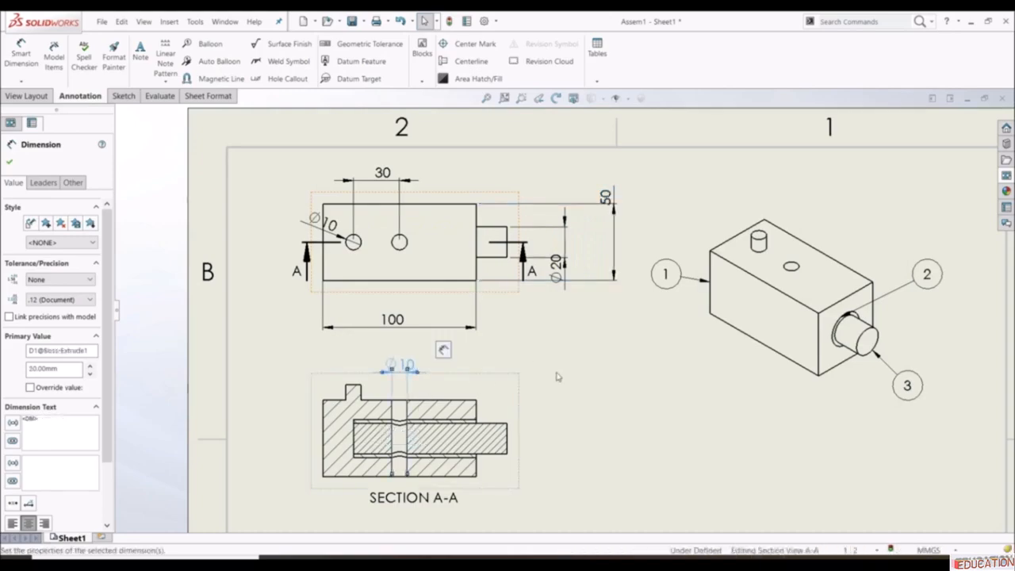
pyautogui.press('f')
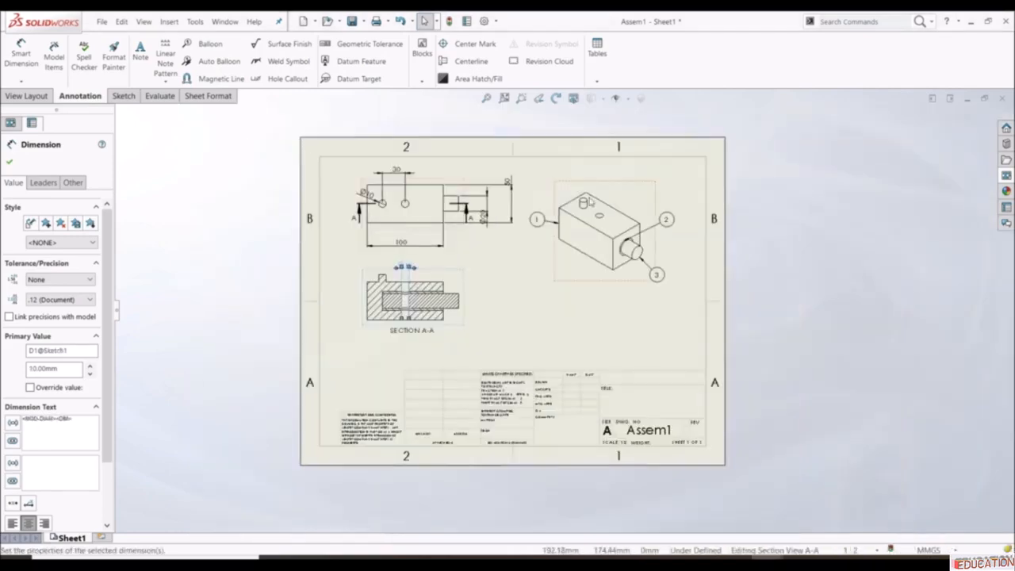
pyautogui.scroll(-3, 591, 198)
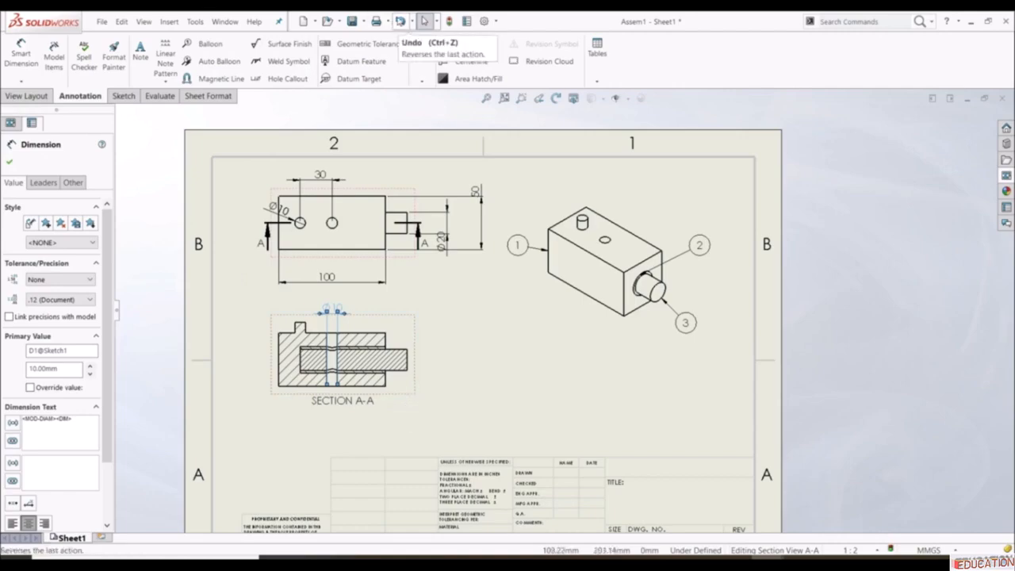
# - Undo the dimension moves and the import in the top view, and delete the remaining Ø10 dimension in Section A-A
pyautogui.click(401, 22)
pyautogui.click(400, 21)
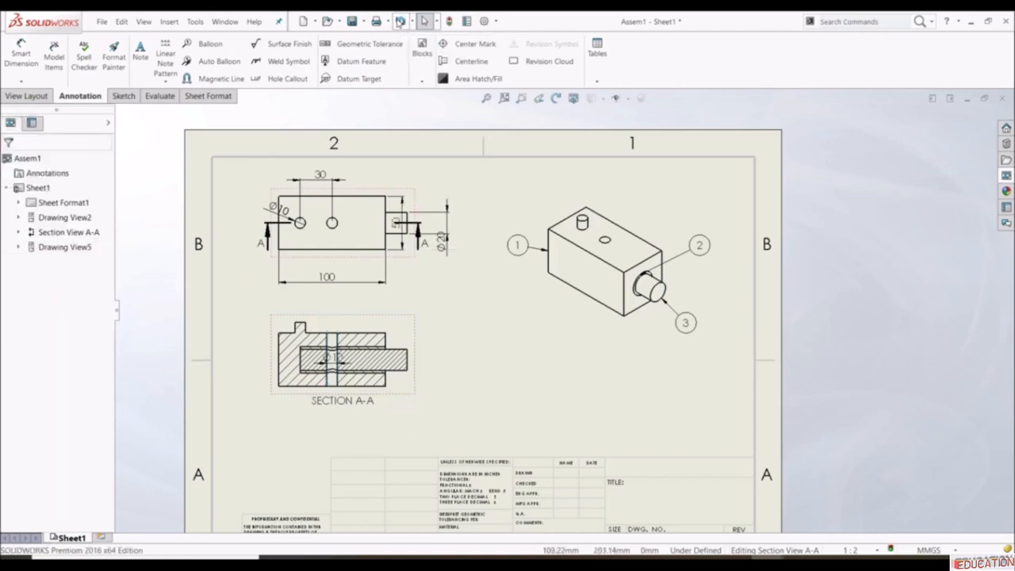
pyautogui.click(400, 22)
pyautogui.click(401, 22)
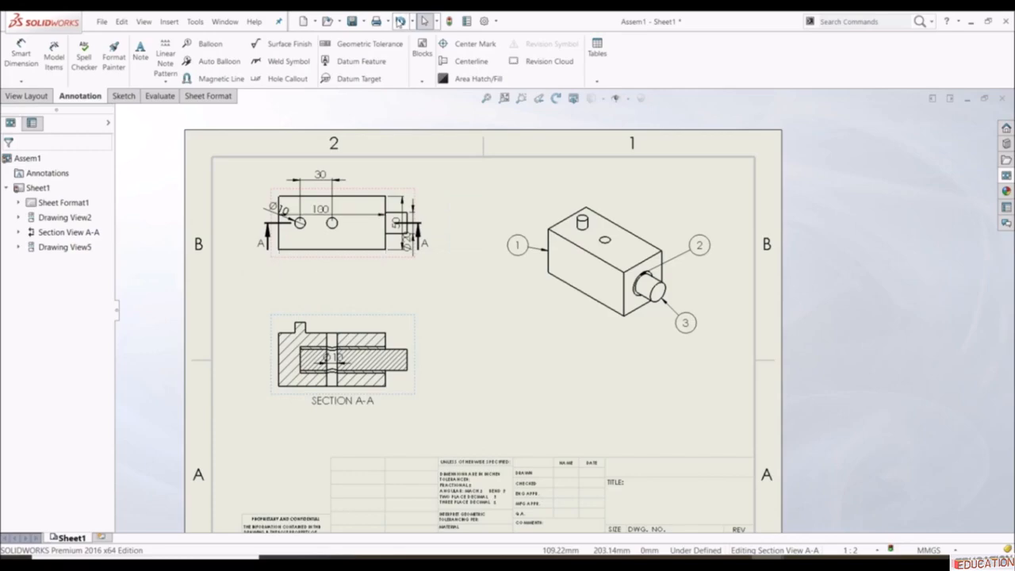
pyautogui.click(401, 22)
pyautogui.click(401, 22)
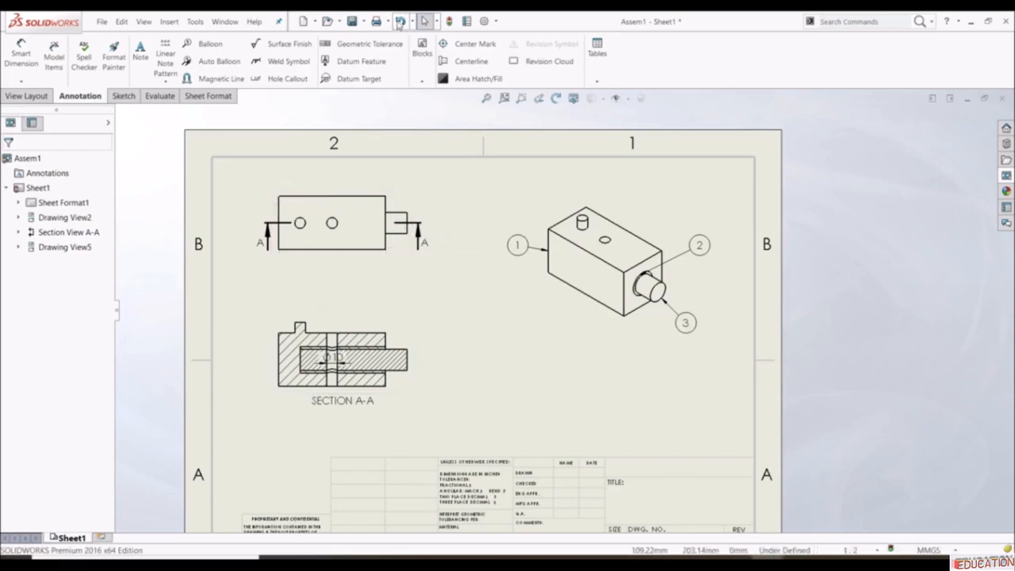
pyautogui.click(337, 360)
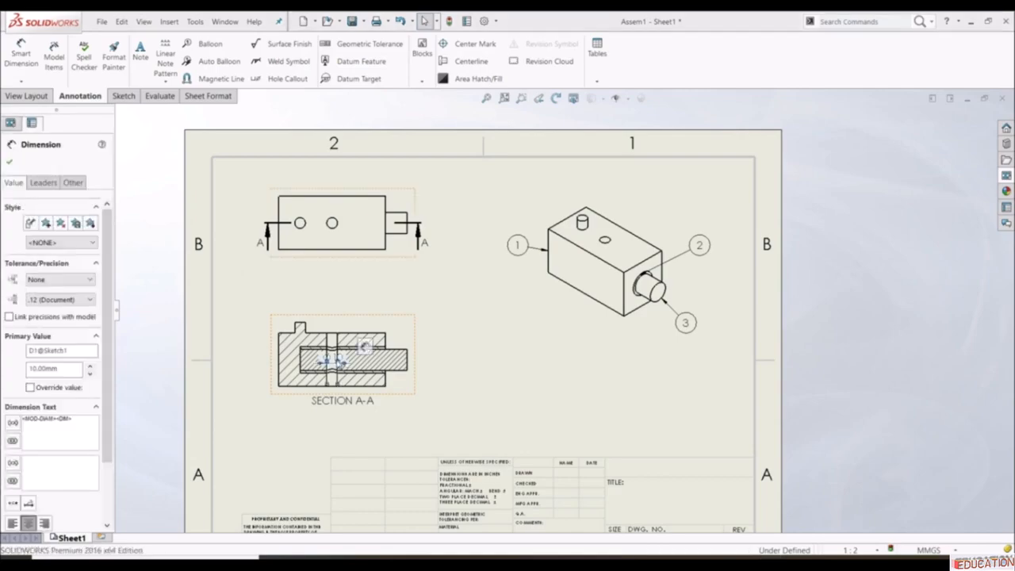
pyautogui.press('Delete')
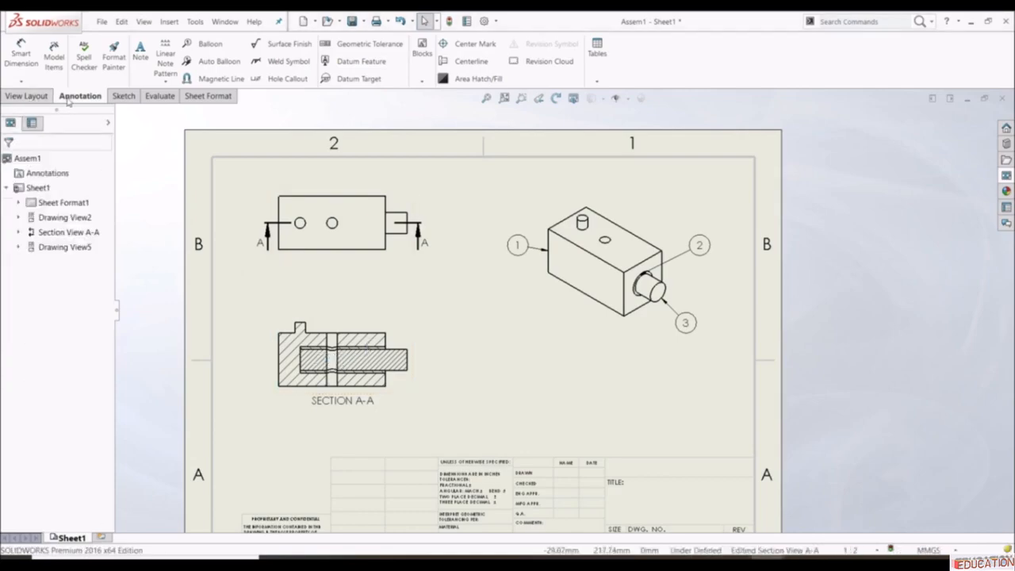
# - Try importing the marked dimensions of only the small cylindrical boss on Part1 into all views, using Selected feature as the source, and cancel
pyautogui.click(54, 55)
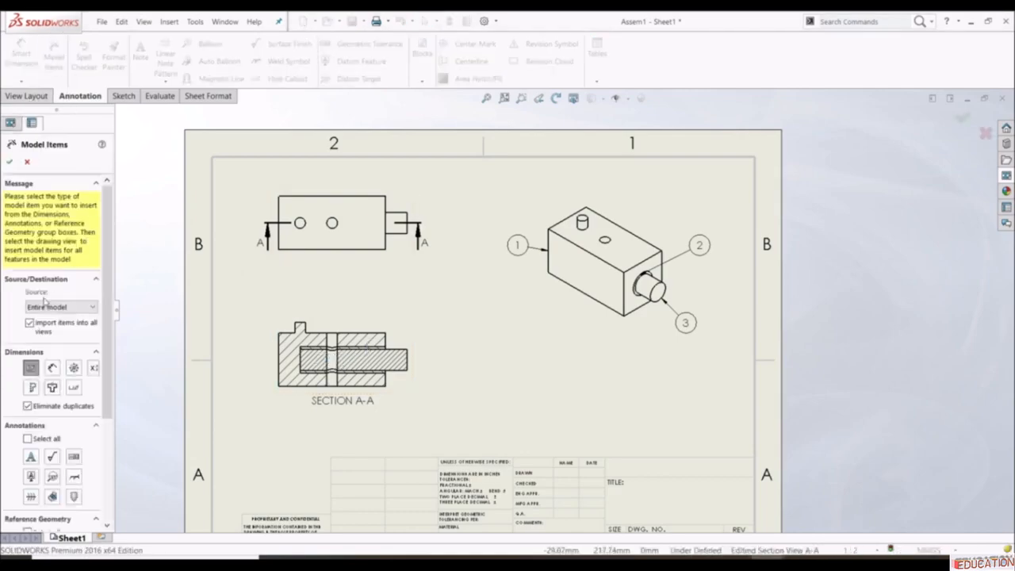
pyautogui.click(48, 306)
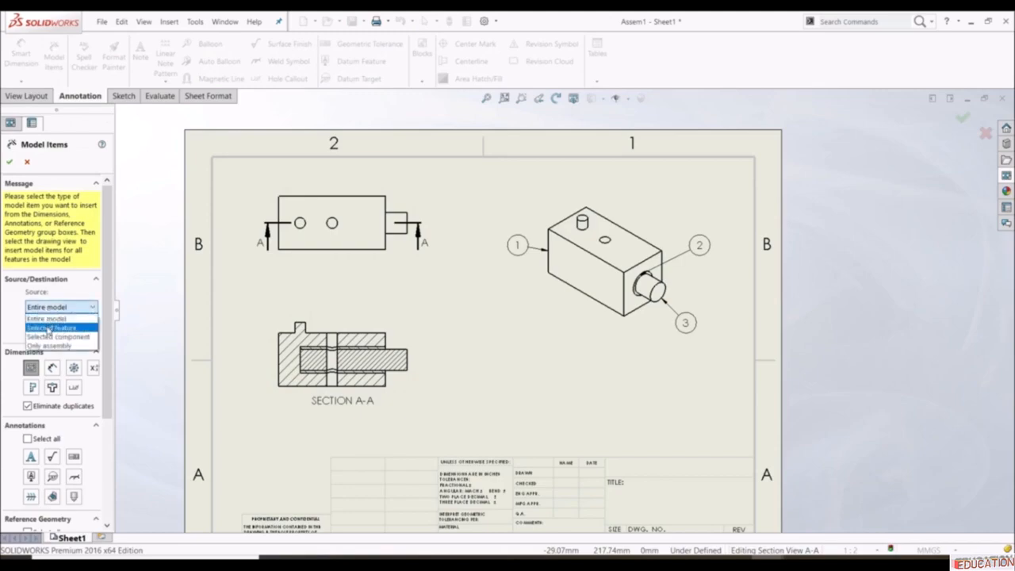
pyautogui.click(49, 328)
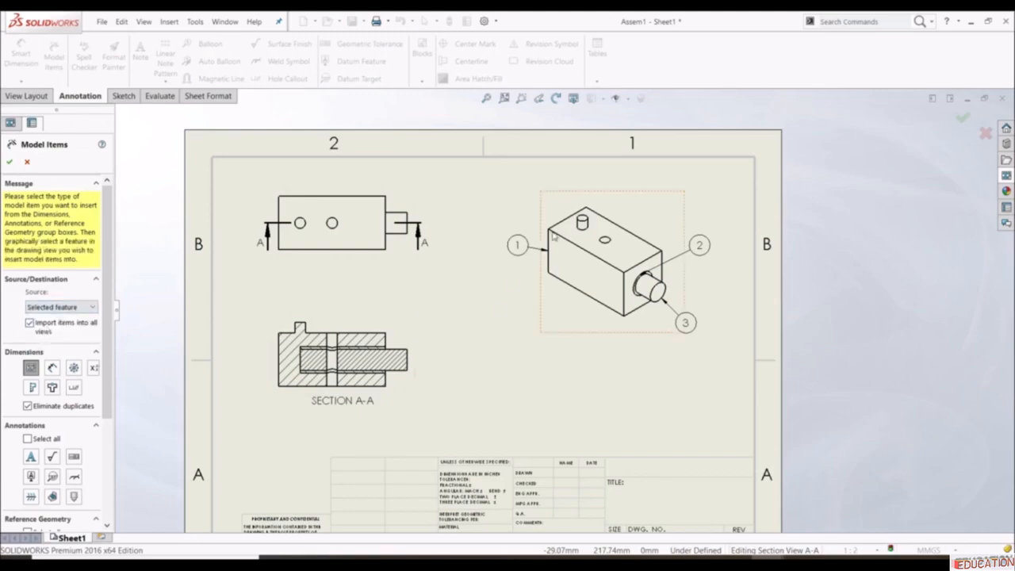
pyautogui.scroll(-5, 559, 238)
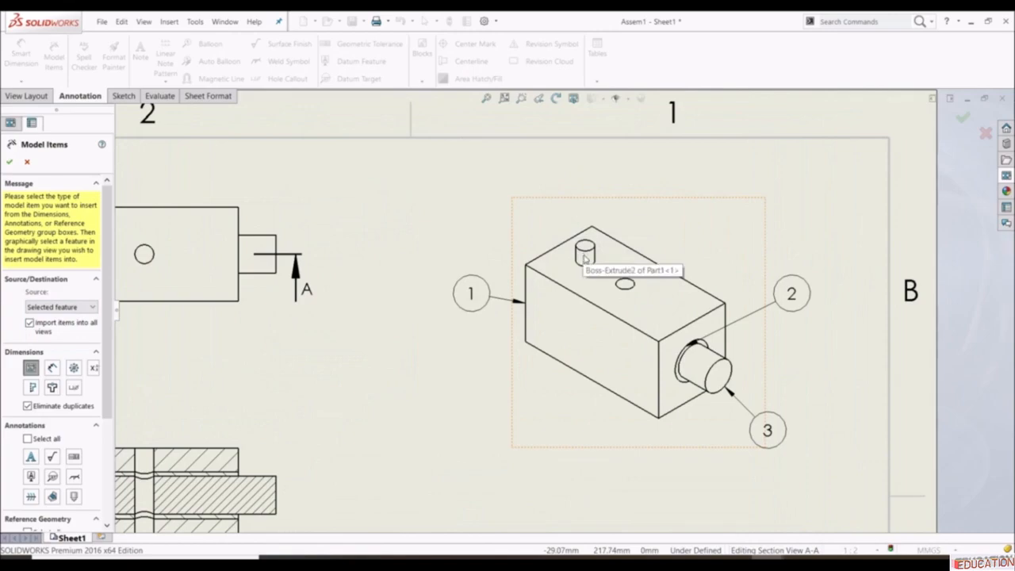
pyautogui.click(585, 258)
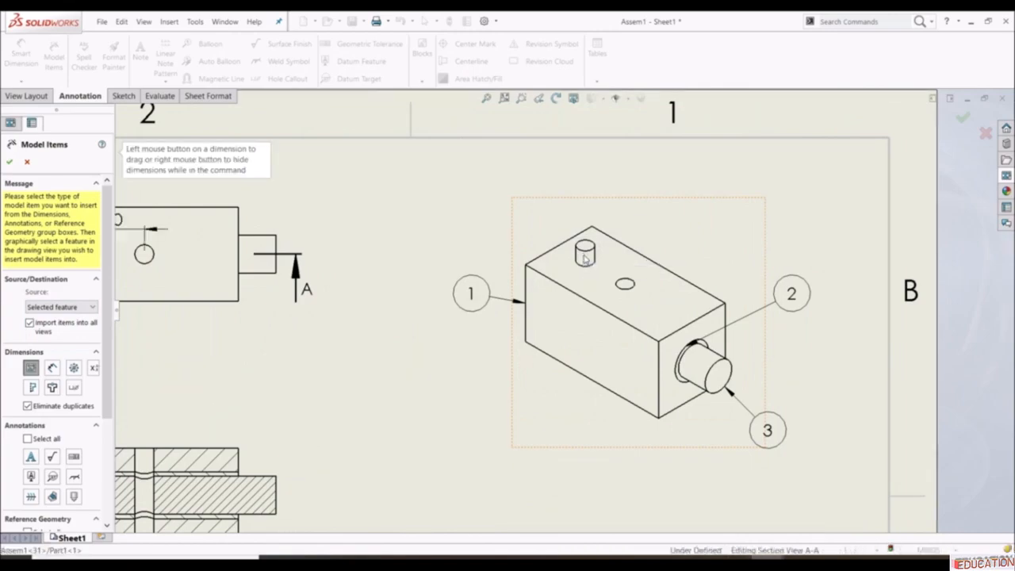
pyautogui.scroll(4, 469, 292)
pyautogui.scroll(-3, 278, 255)
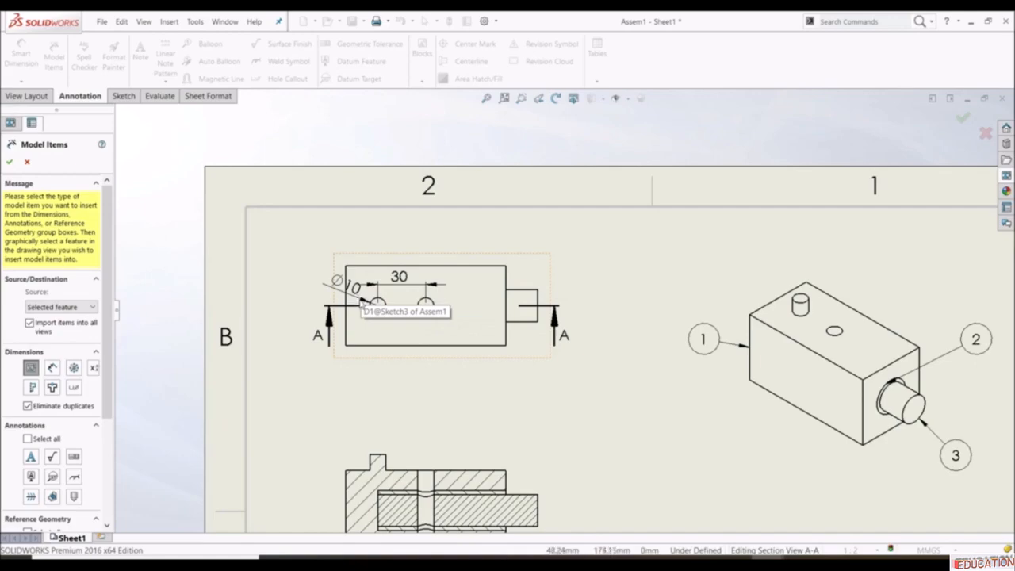
pyautogui.scroll(4, 564, 309)
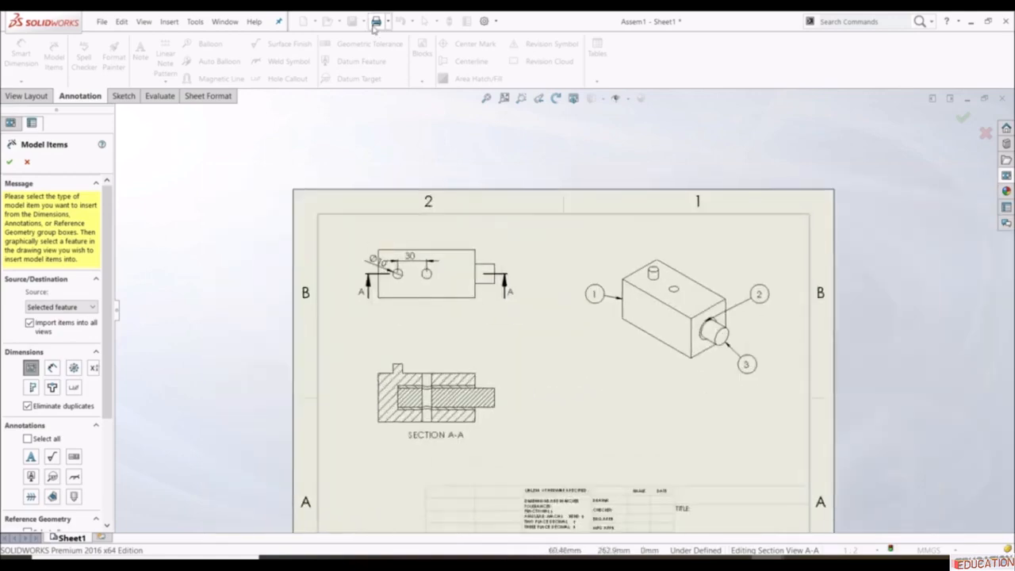
pyautogui.click(28, 163)
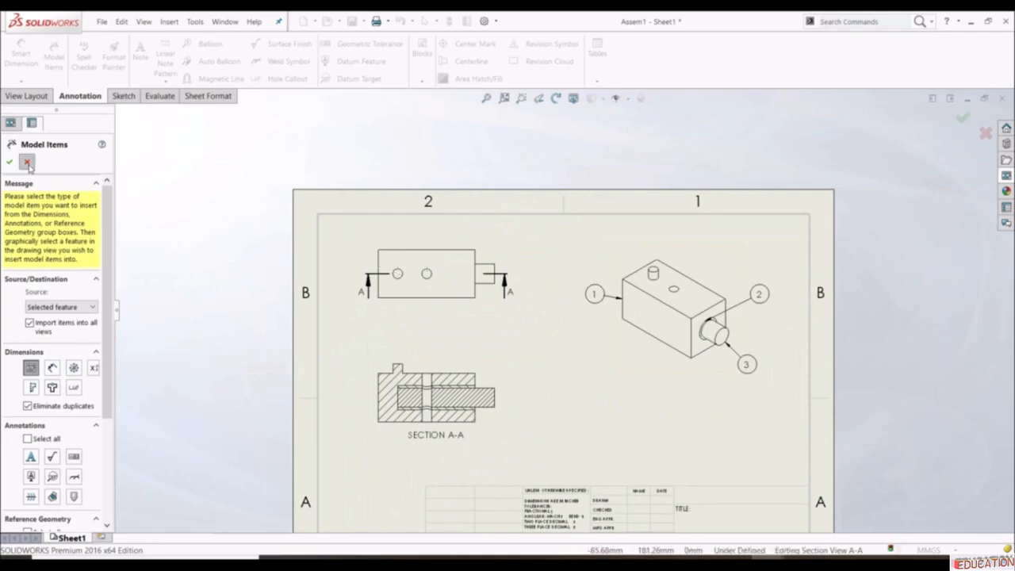
# - Try importing only the protruding shaft's dimensions with Selected component, move its Ø20 dimension outside the top view, and cancel the import
pyautogui.press('f')
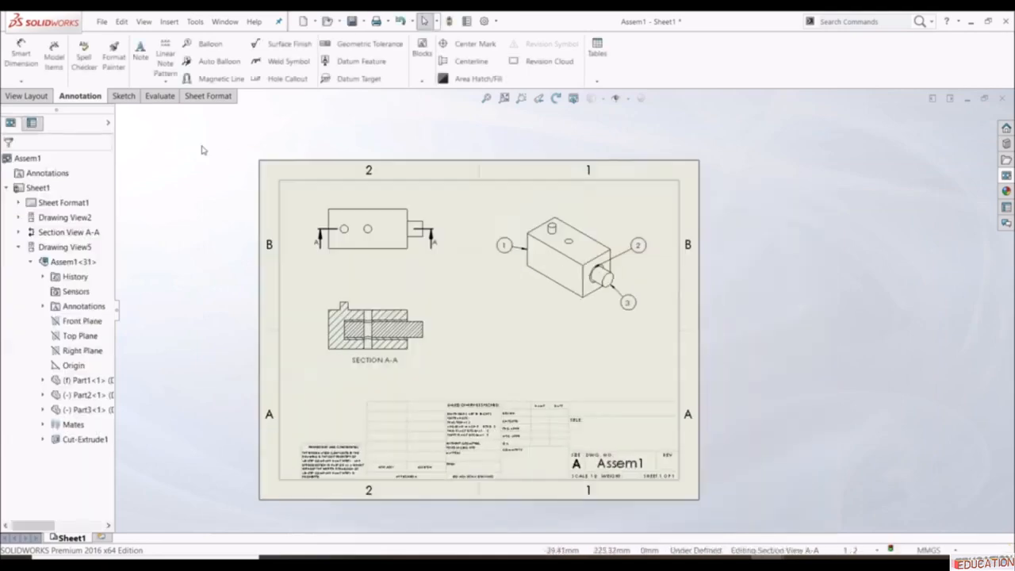
pyautogui.click(54, 56)
pyautogui.click(53, 308)
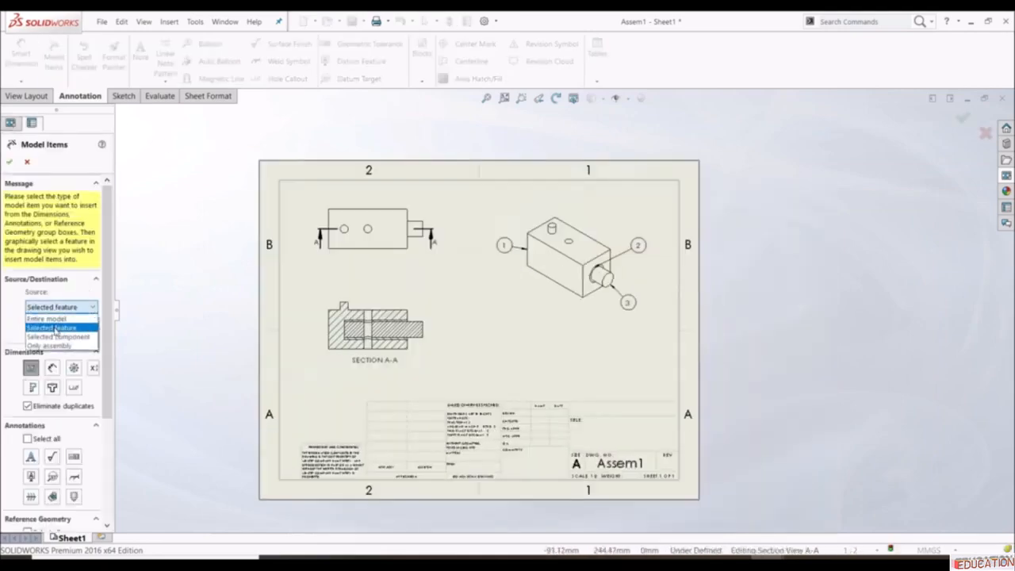
pyautogui.click(58, 337)
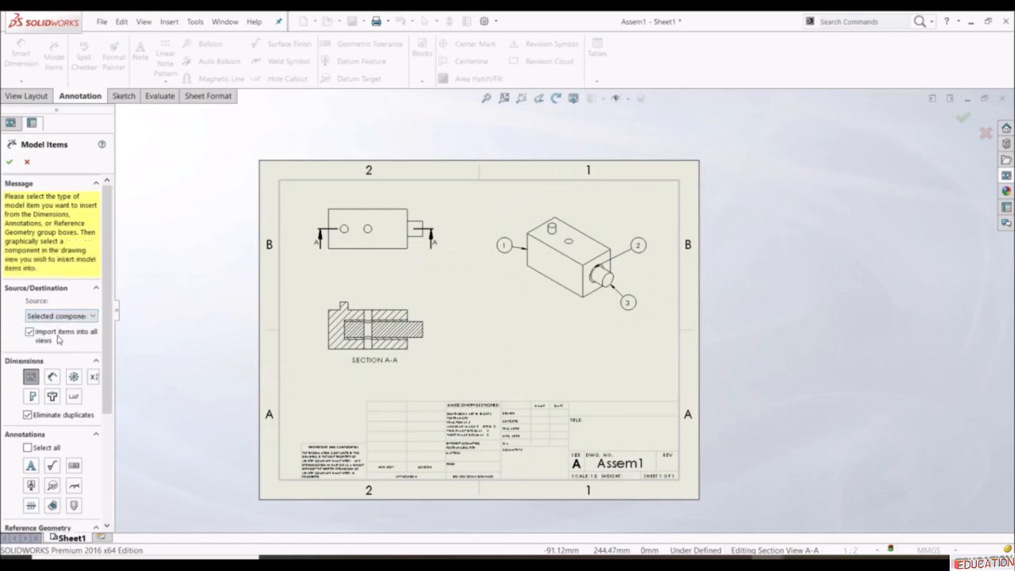
pyautogui.scroll(-3, 595, 286)
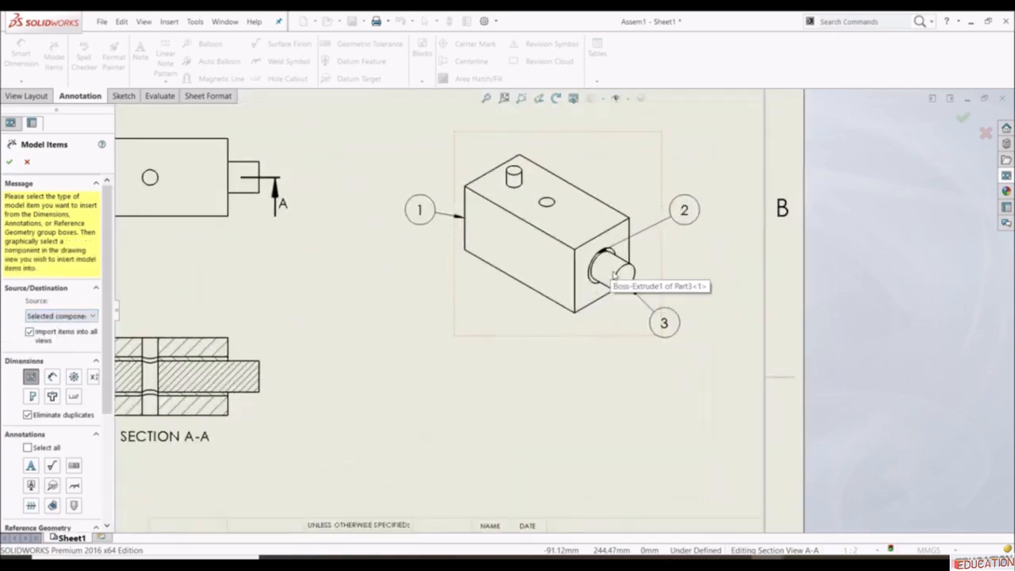
pyautogui.click(615, 275)
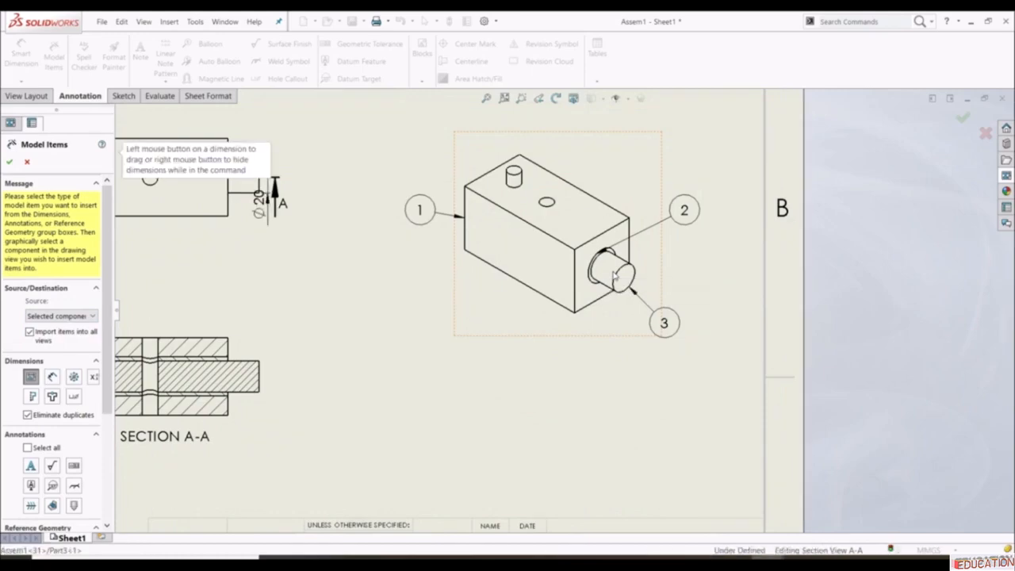
pyautogui.scroll(3, 349, 278)
pyautogui.scroll(-1, 454, 268)
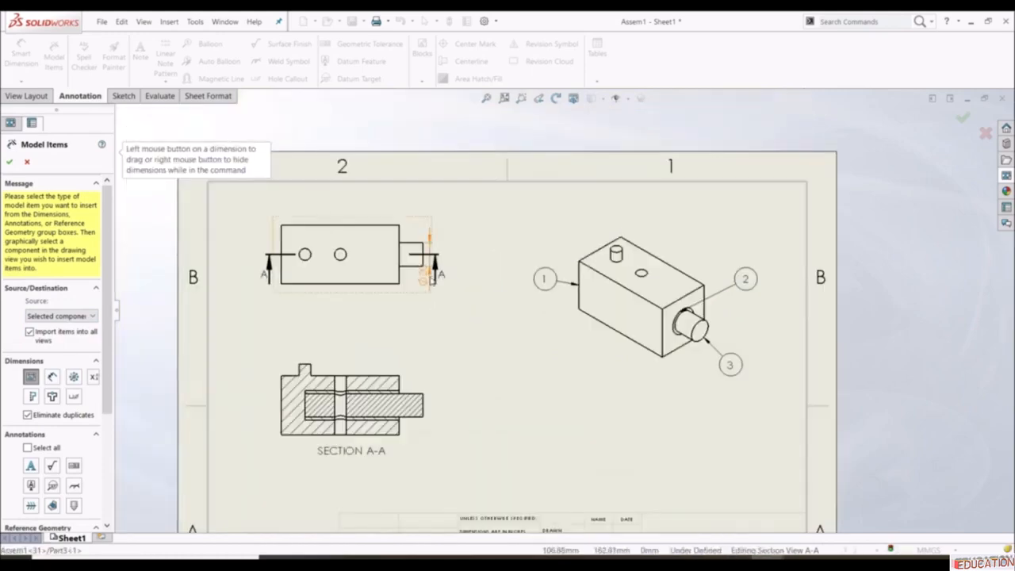
pyautogui.moveTo(422, 267); pyautogui.dragTo(490, 267)
pyautogui.click(486, 227)
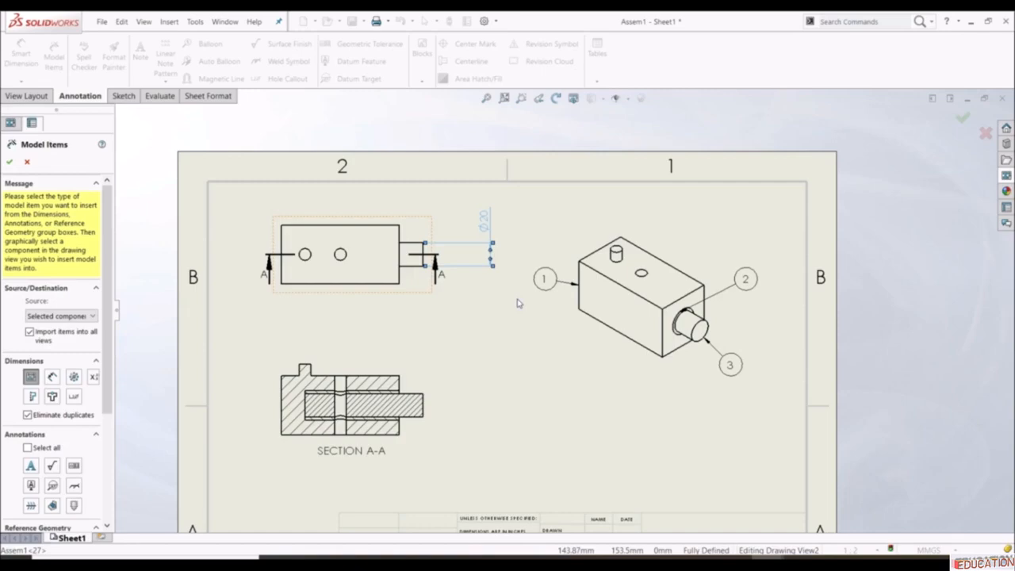
pyautogui.click(26, 162)
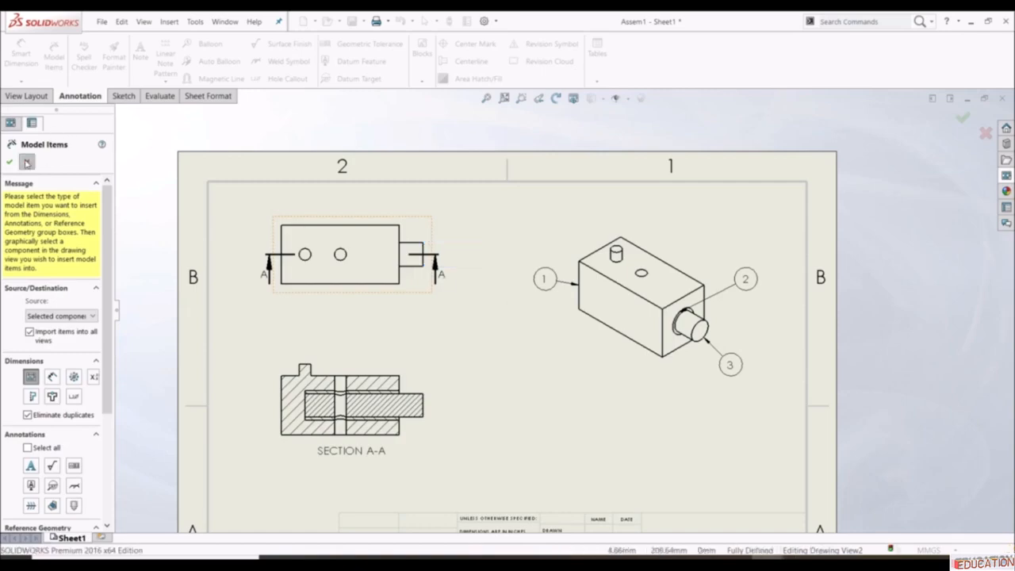
# - Import the dimensions of Only assembly into all views and move the Ø10 hole dimension above Section A-A
pyautogui.click(54, 57)
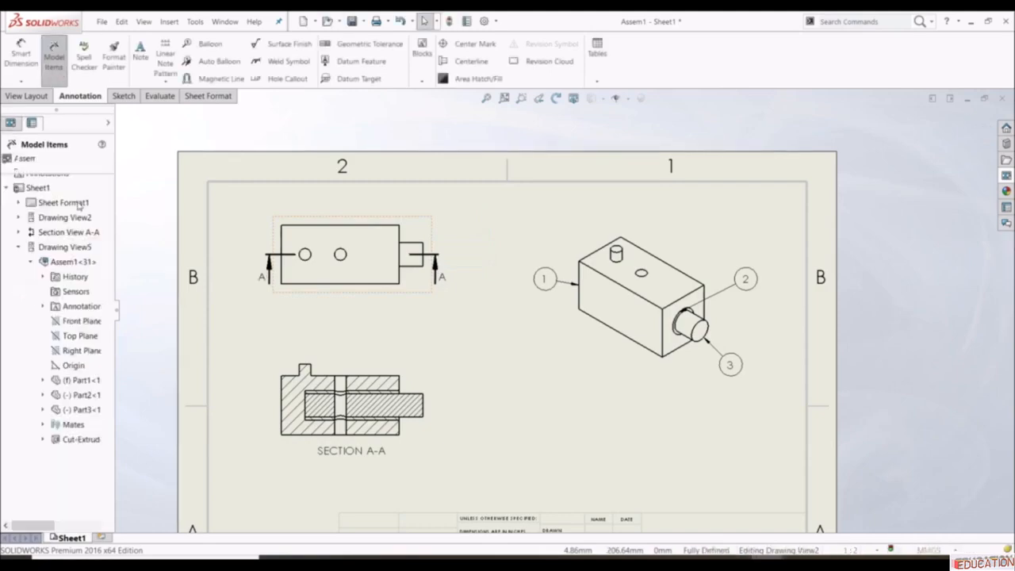
pyautogui.click(60, 315)
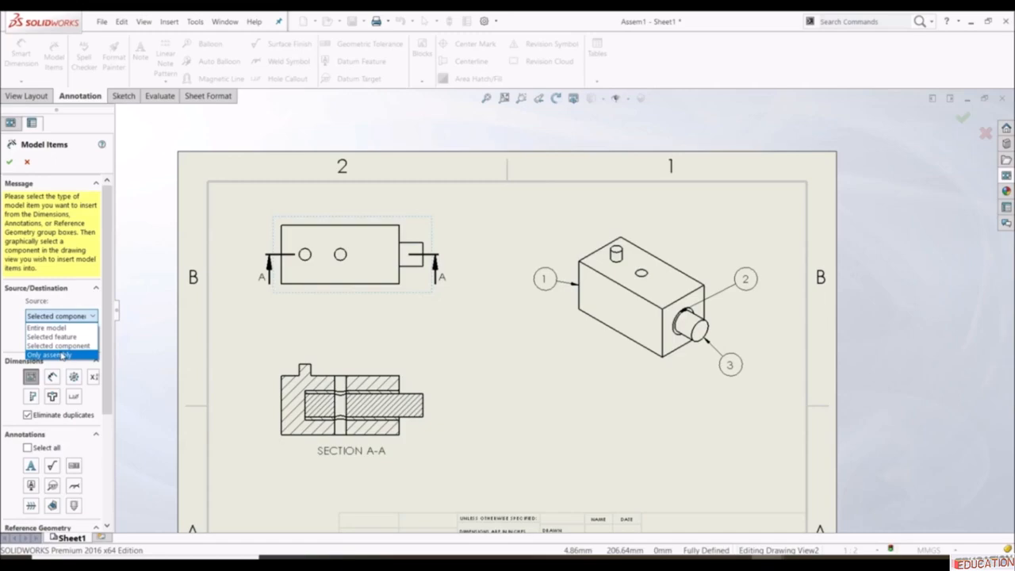
pyautogui.click(62, 355)
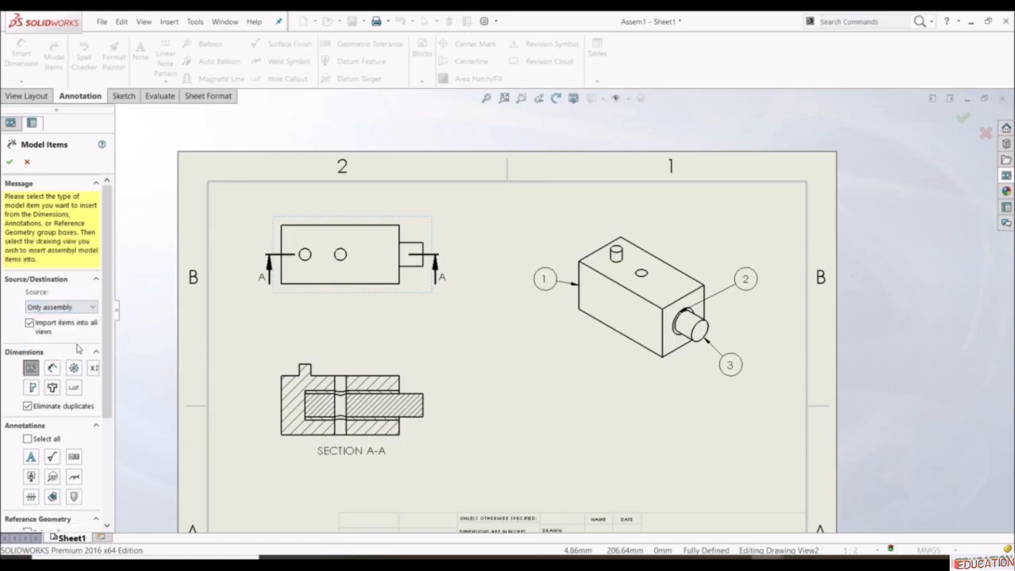
pyautogui.click(10, 162)
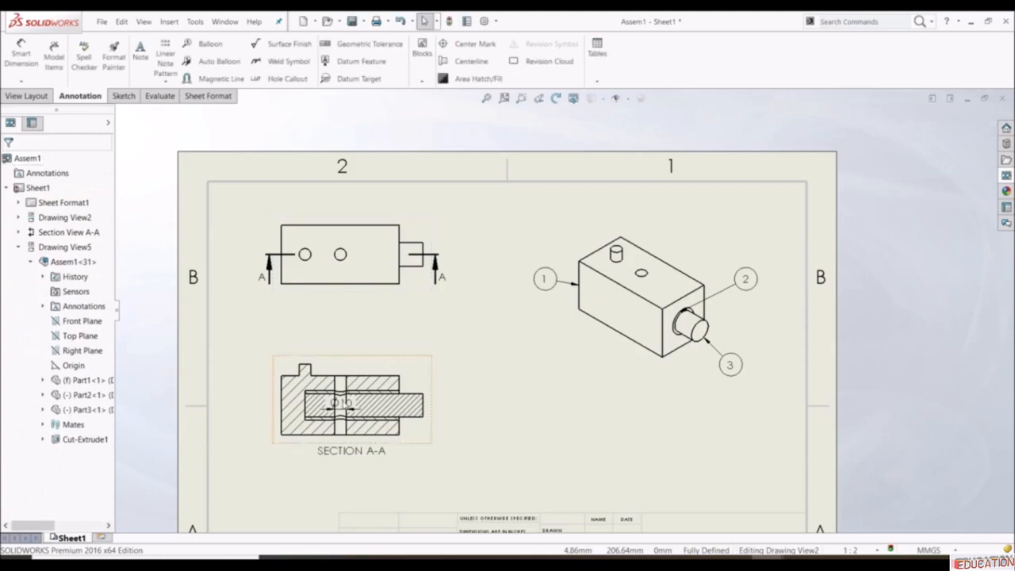
pyautogui.moveTo(342, 405); pyautogui.dragTo(382, 350)
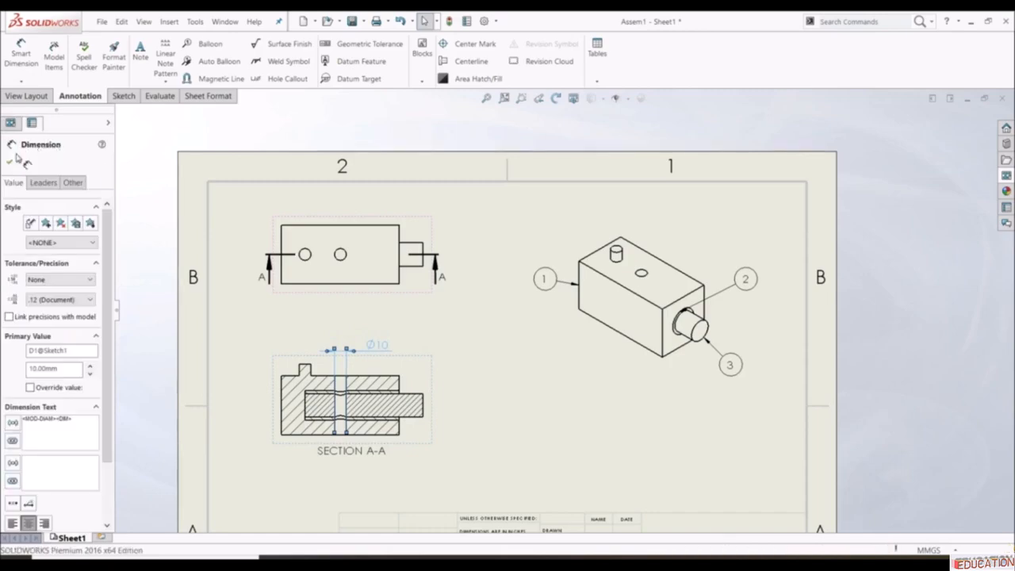
pyautogui.click(10, 162)
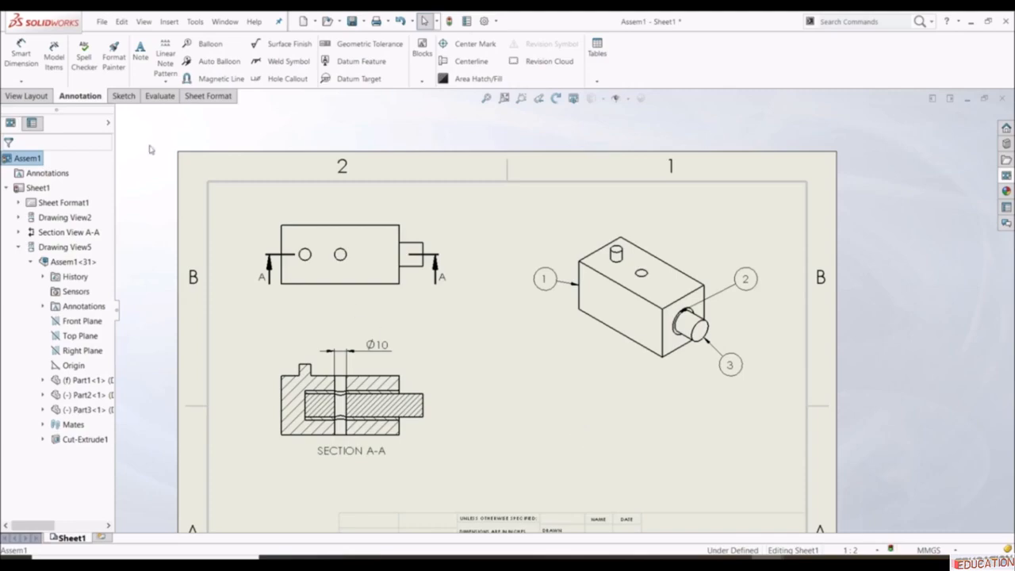
pyautogui.click(53, 57)
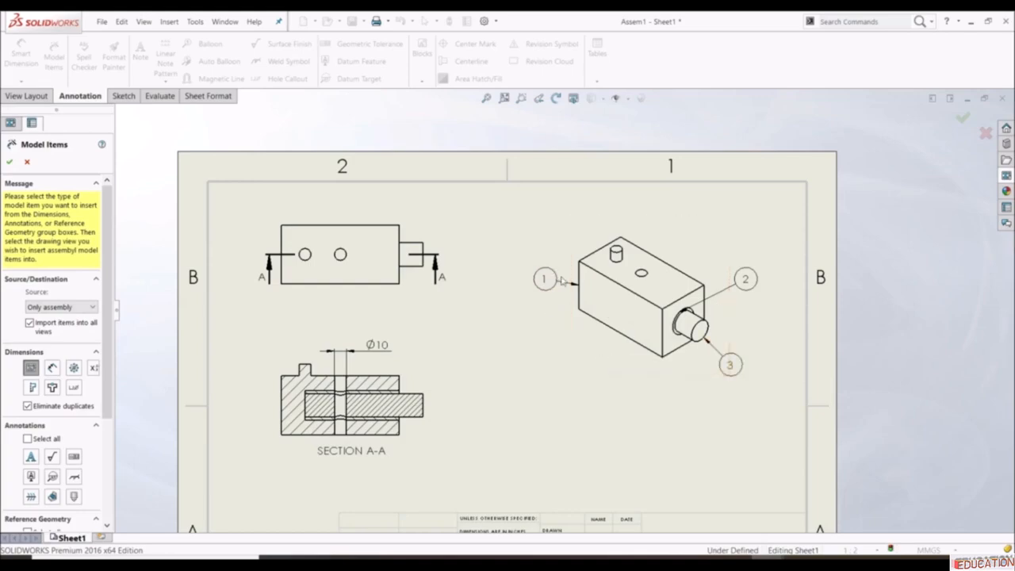
pyautogui.scroll(3, 615, 414)
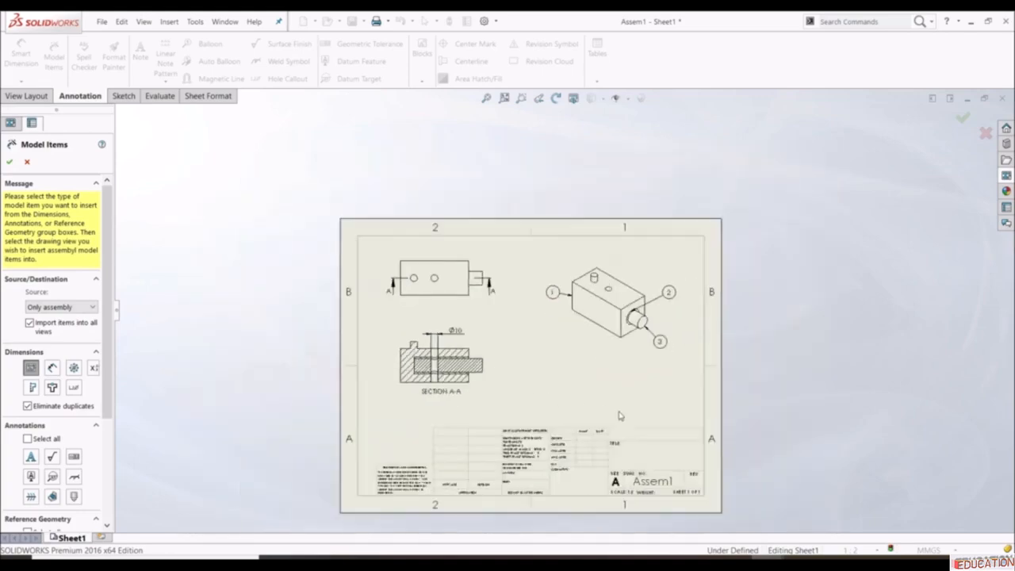
pyautogui.scroll(2, 621, 416)
pyautogui.scroll(-2, 672, 403)
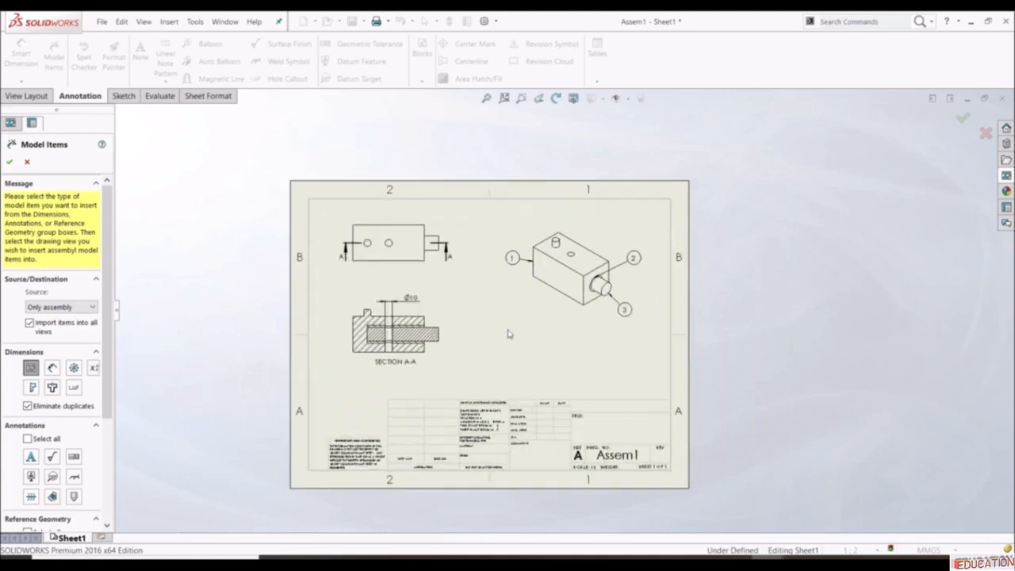
pyautogui.scroll(-2, 515, 327)
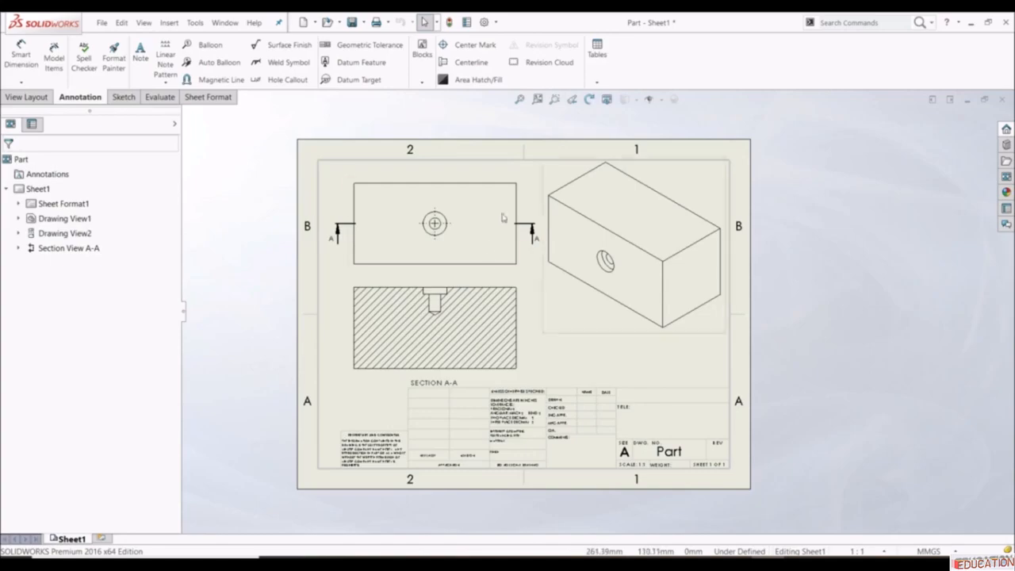
pyautogui.scroll(-2, 503, 217)
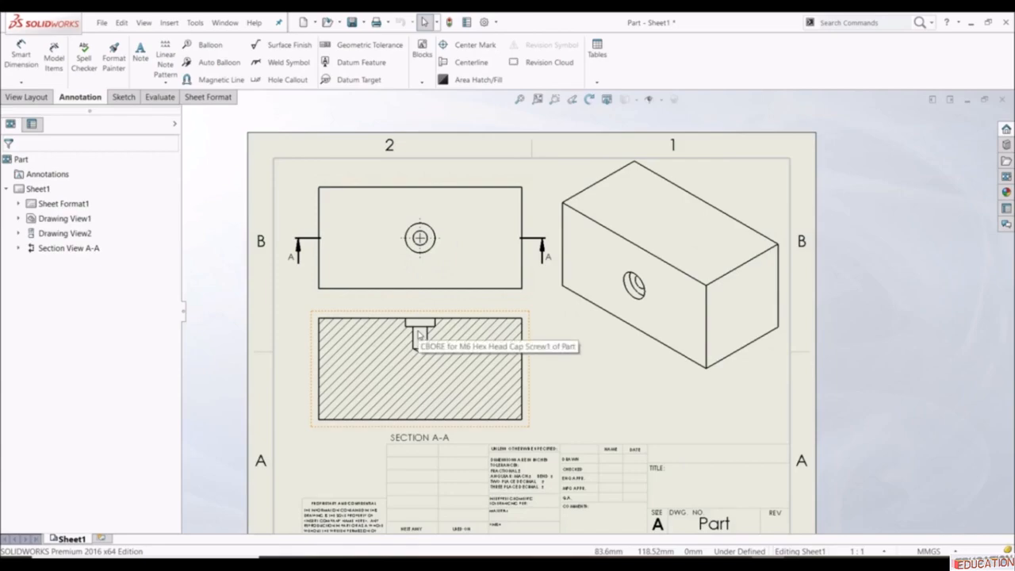
pyautogui.scroll(-1, 431, 345)
pyautogui.scroll(1, 459, 338)
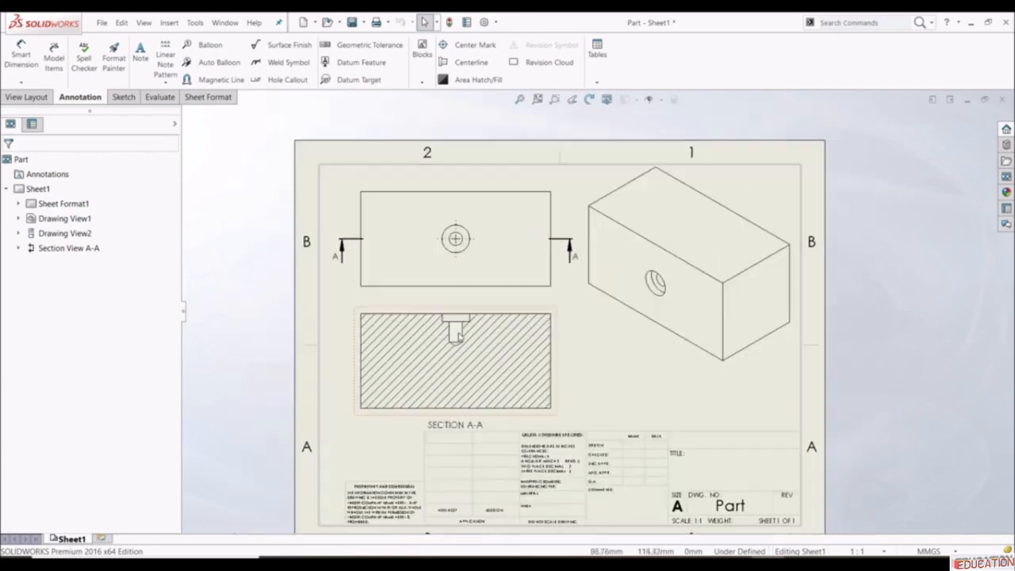
pyautogui.scroll(2, 595, 318)
pyautogui.scroll(-1, 515, 294)
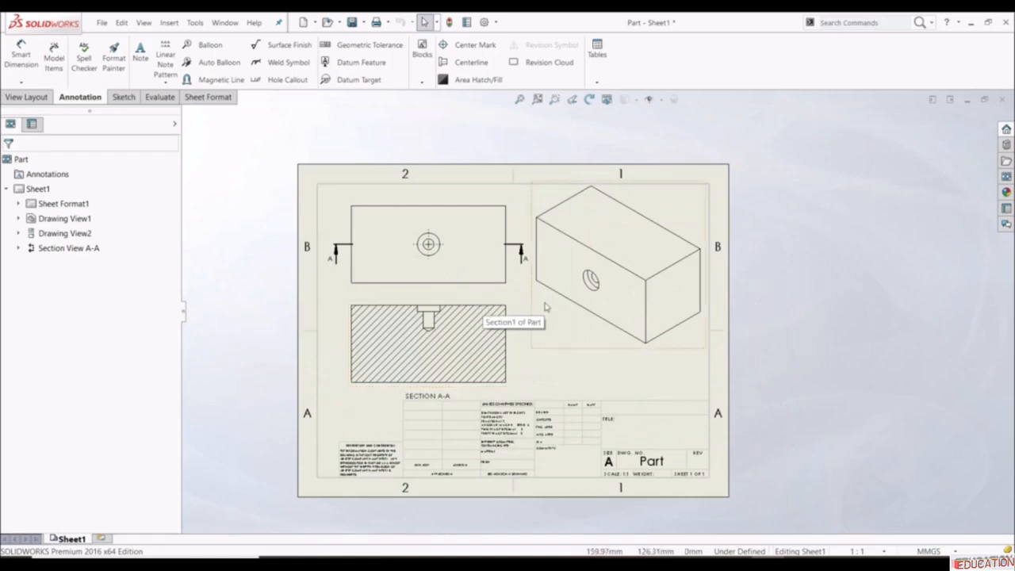
pyautogui.scroll(-1, 610, 299)
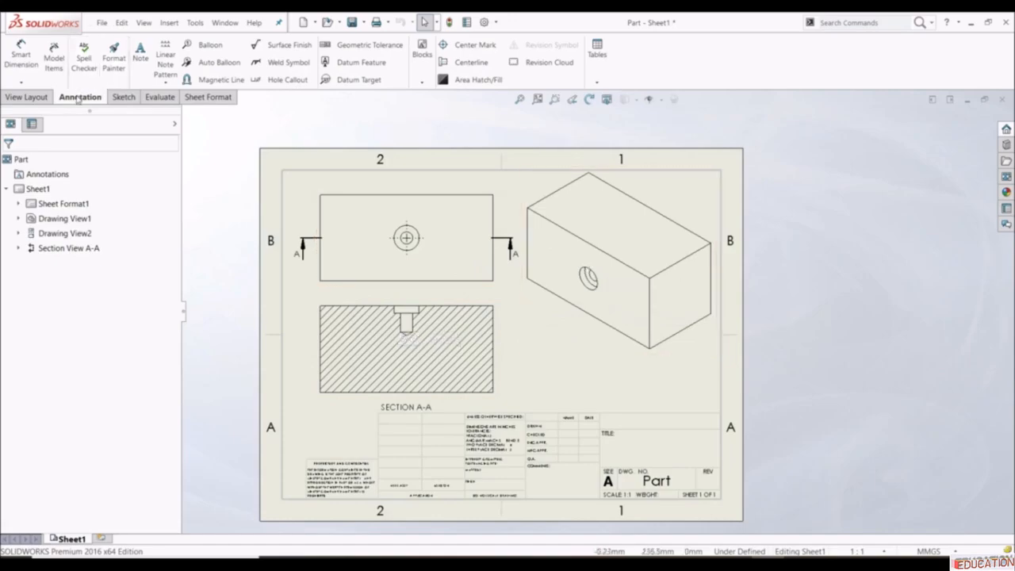
# - Dimension the counterbore's diameter above Section A-A and the narrower hole's diameter below the hole with Smart Dimension
pyautogui.click(21, 57)
pyautogui.scroll(-5, 406, 318)
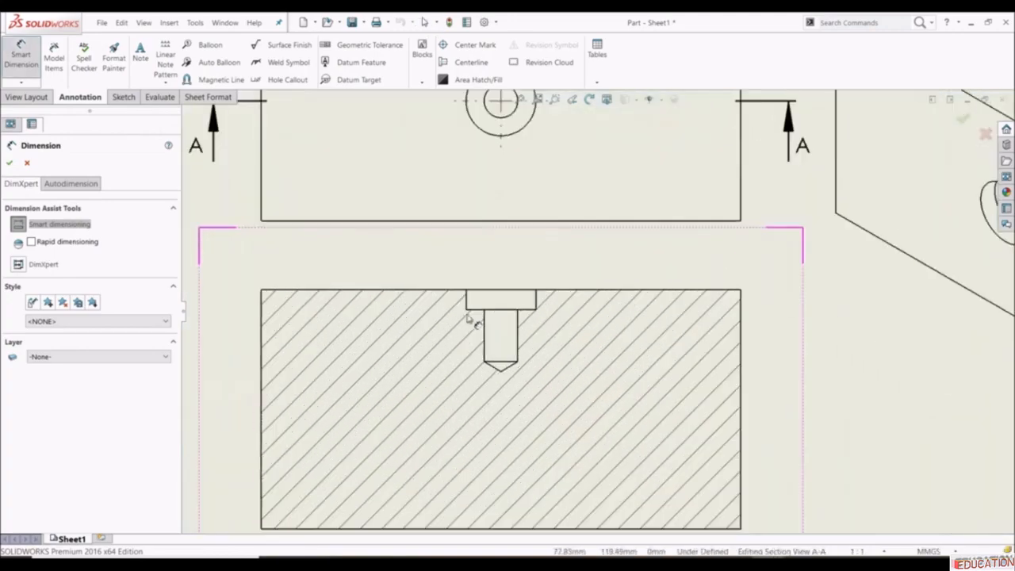
pyautogui.click(467, 299)
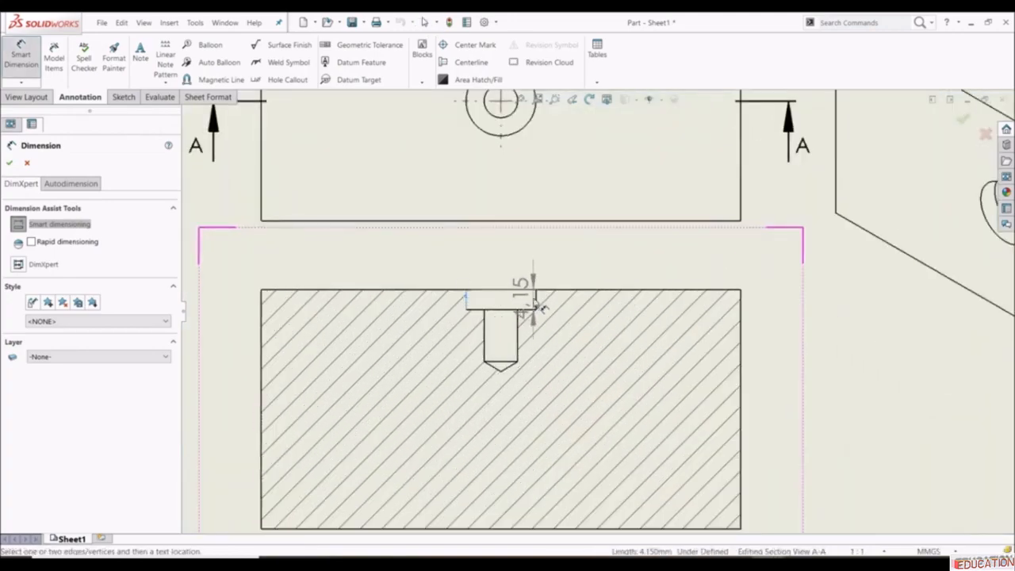
pyautogui.click(537, 304)
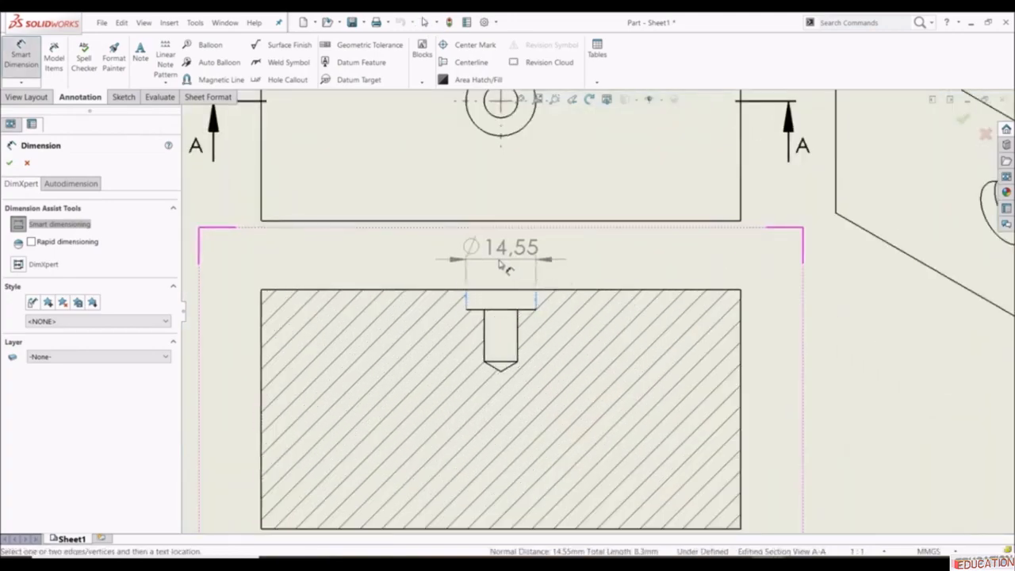
pyautogui.click(502, 266)
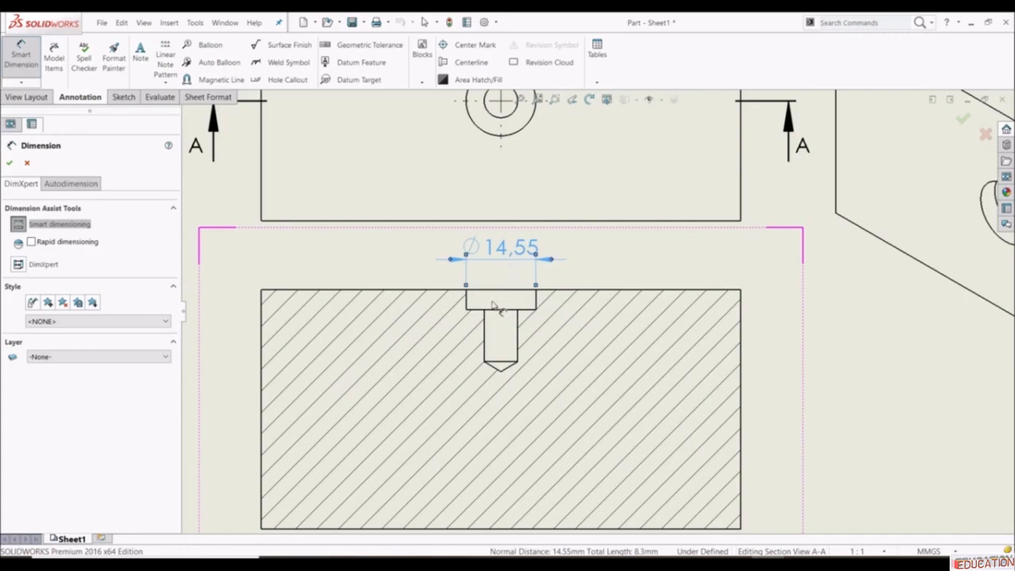
pyautogui.click(518, 335)
pyautogui.click(545, 404)
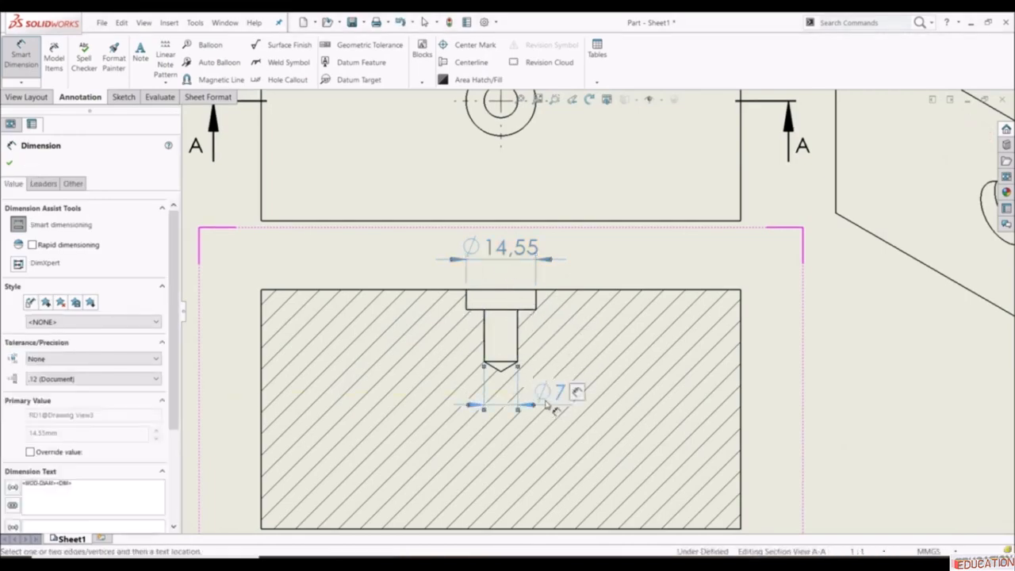
# - Dimension the counterbore's depth and the hole's depth from the block's upper edge in Section A-A with Smart Dimension
pyautogui.click(468, 300)
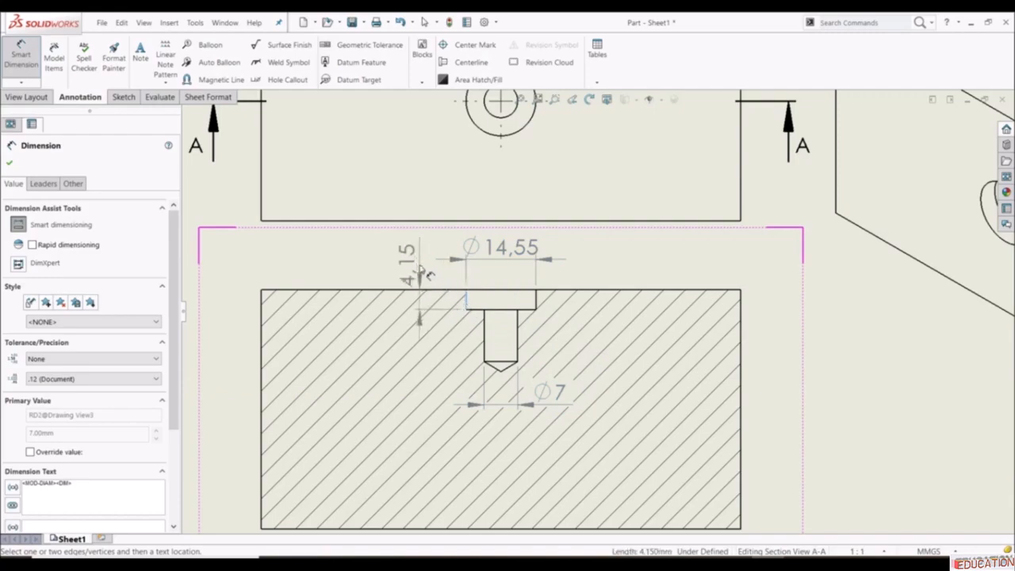
pyautogui.click(424, 274)
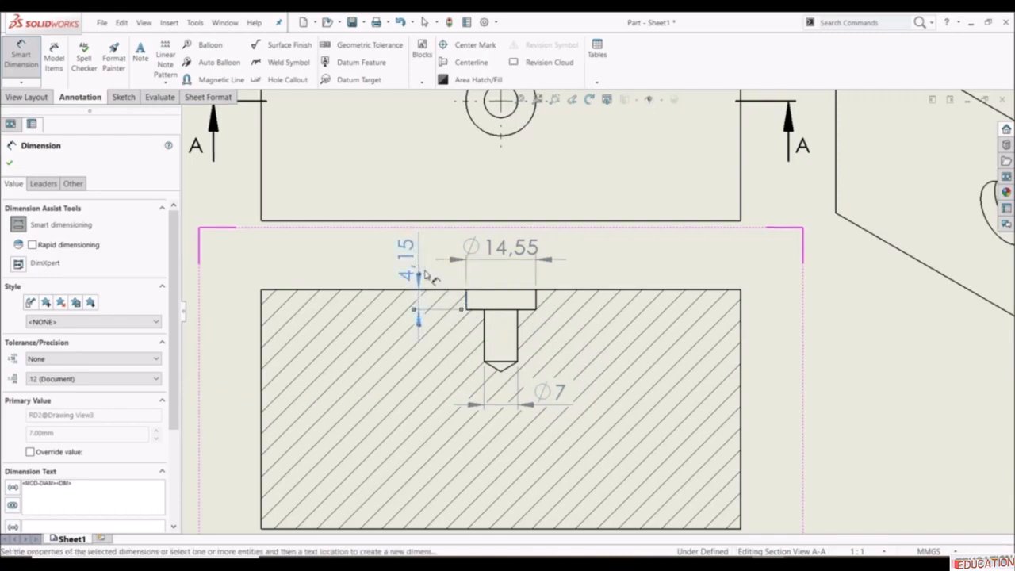
pyautogui.click(500, 366)
pyautogui.click(555, 291)
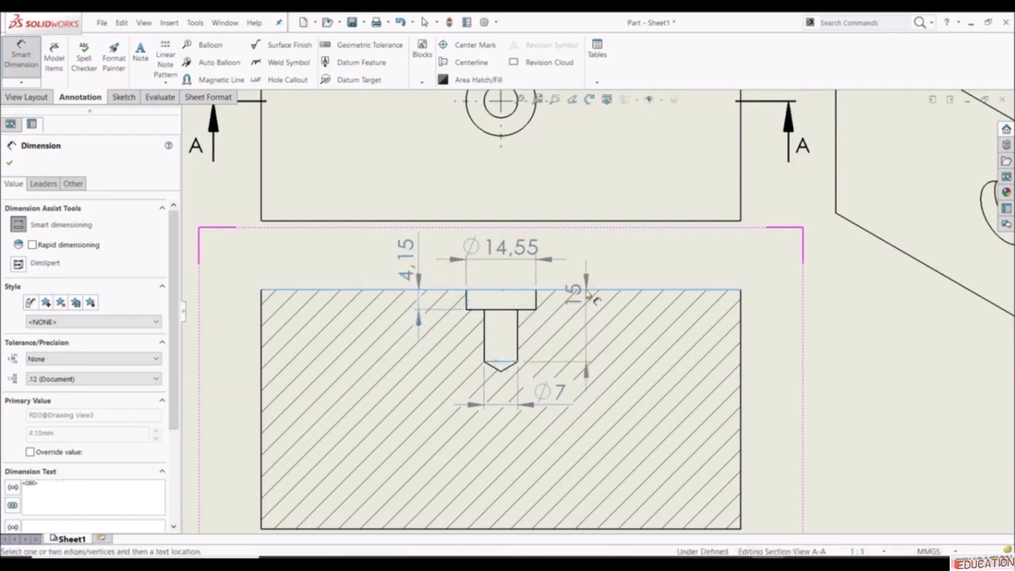
pyautogui.click(603, 252)
pyautogui.scroll(5, 594, 351)
pyautogui.press('Escape')
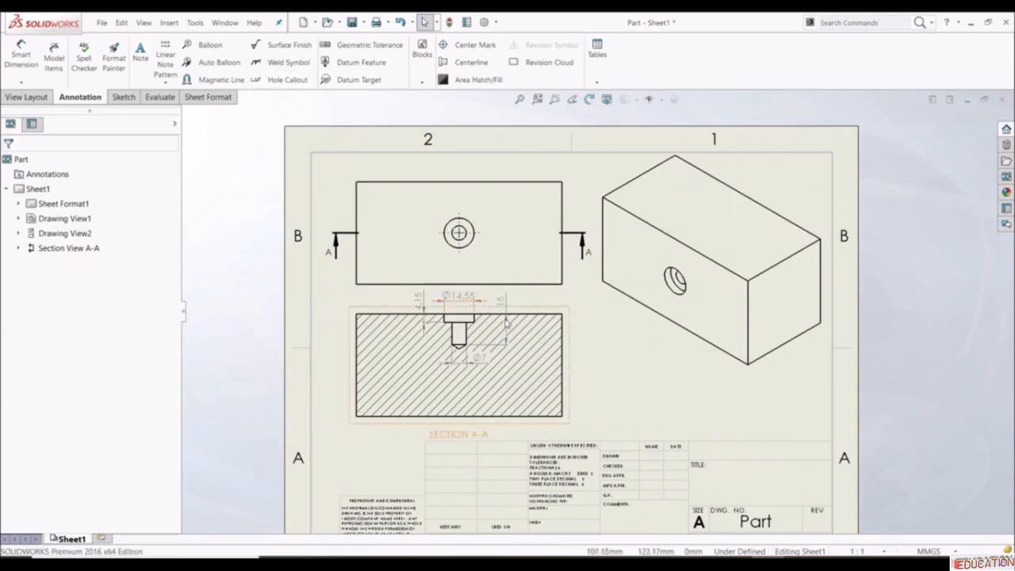
pyautogui.scroll(-2, 470, 328)
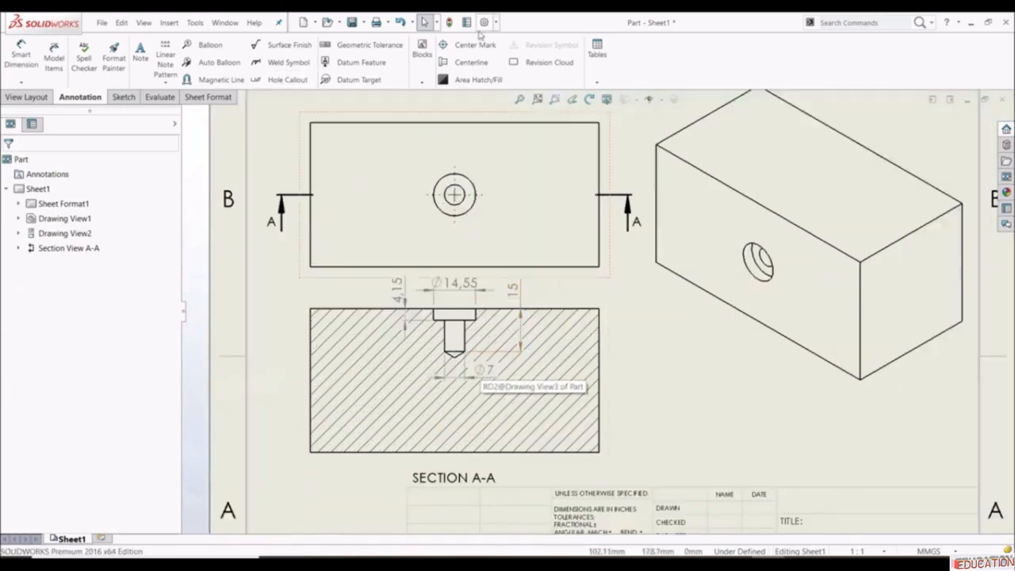
# - Undo all four dimensions of the counterbored hole in Section A-A
pyautogui.click(401, 23)
pyautogui.click(401, 22)
pyautogui.click(400, 22)
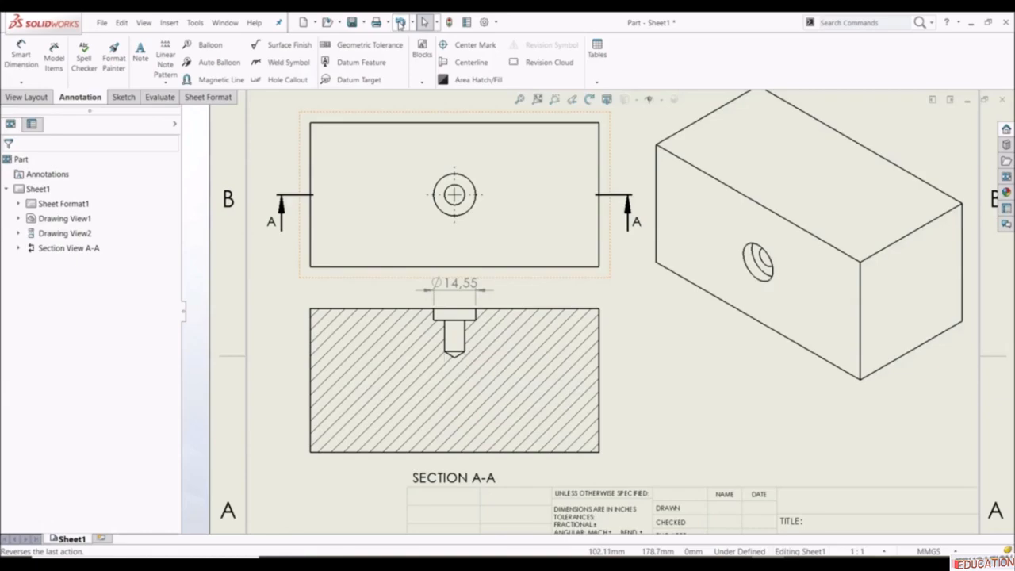
pyautogui.click(401, 22)
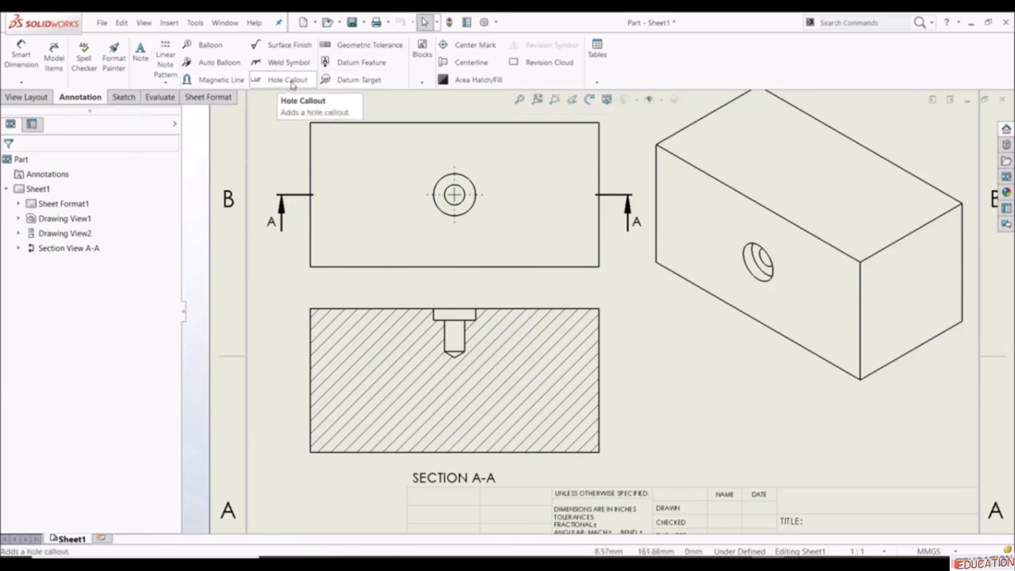
# - Add a hole callout to the counterbored hole in the top view and place it above the view's upper-left corner
pyautogui.click(291, 83)
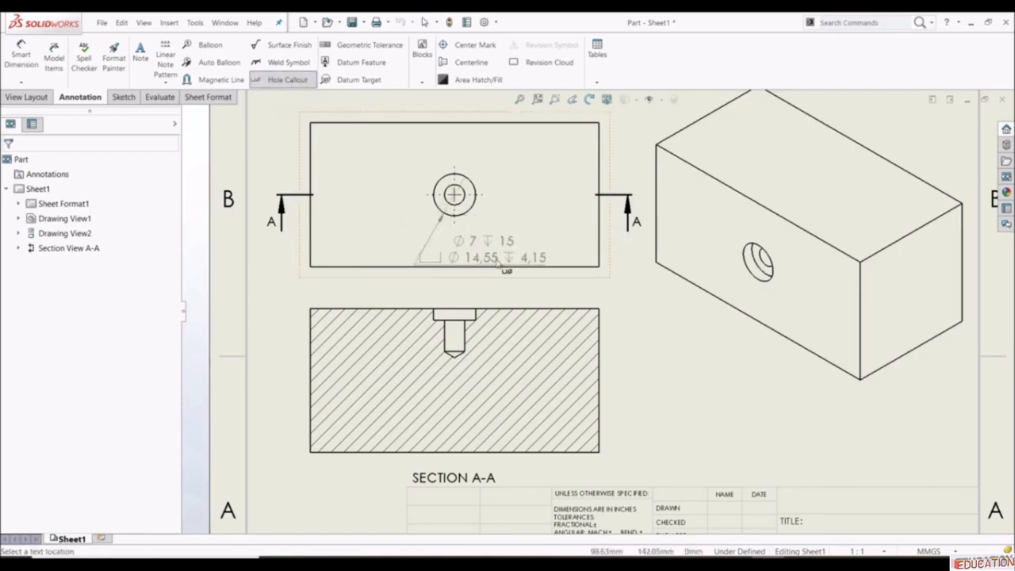
pyautogui.press('z')
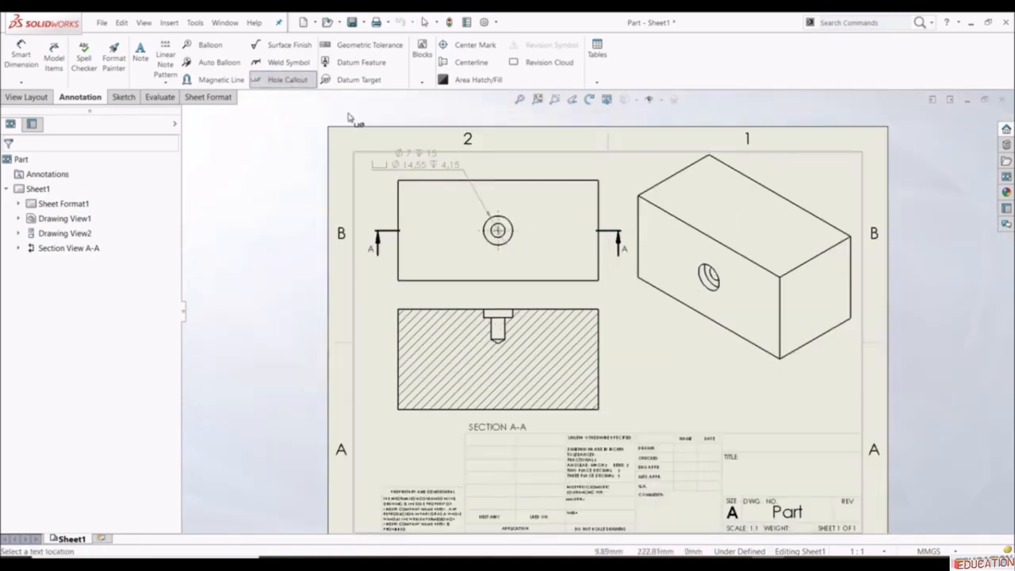
pyautogui.click(349, 118)
pyautogui.scroll(-3, 468, 167)
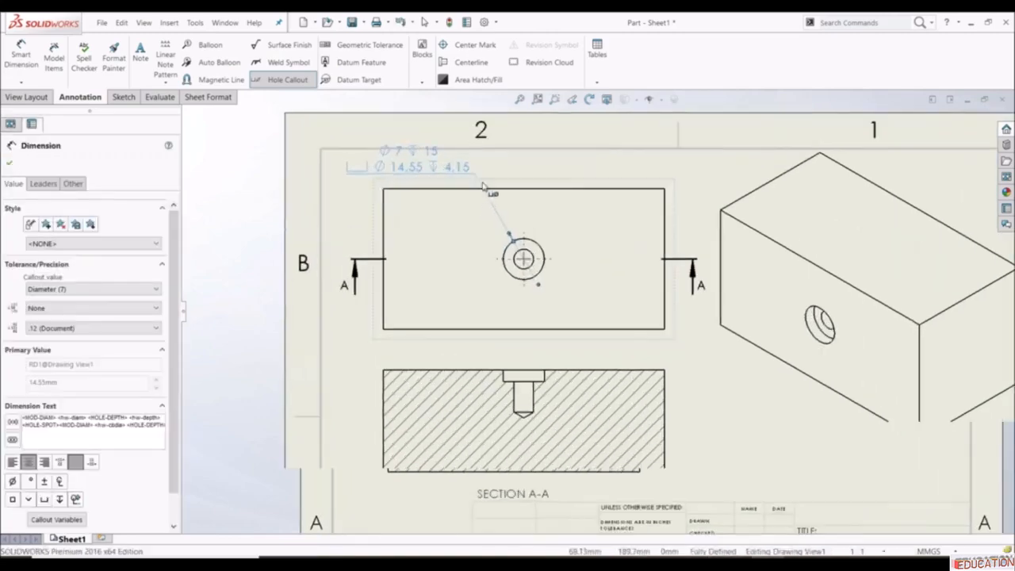
pyautogui.press('Escape')
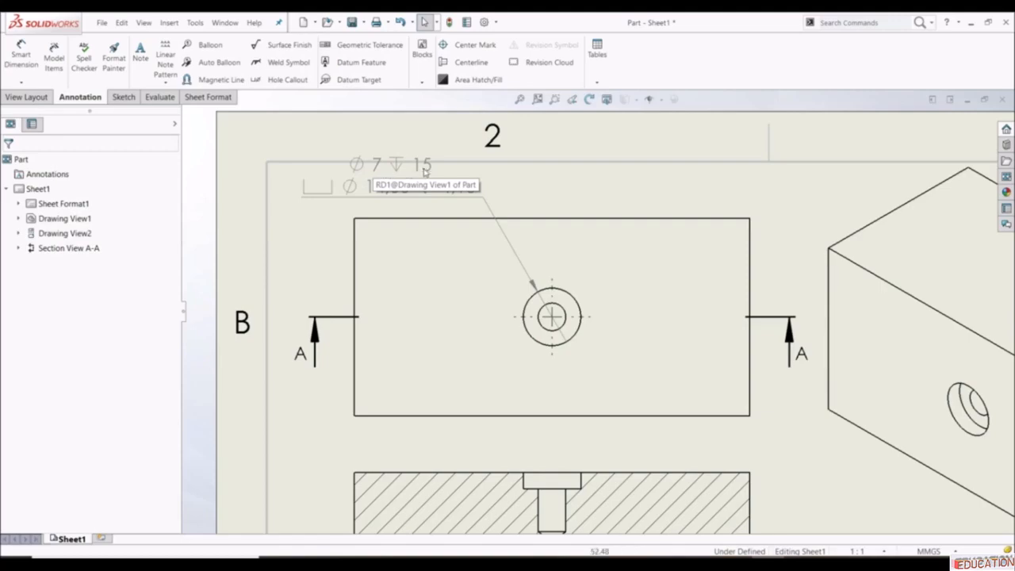
# - Delete the hole callout above the top view
pyautogui.scroll(3, 526, 301)
pyautogui.scroll(-2, 578, 381)
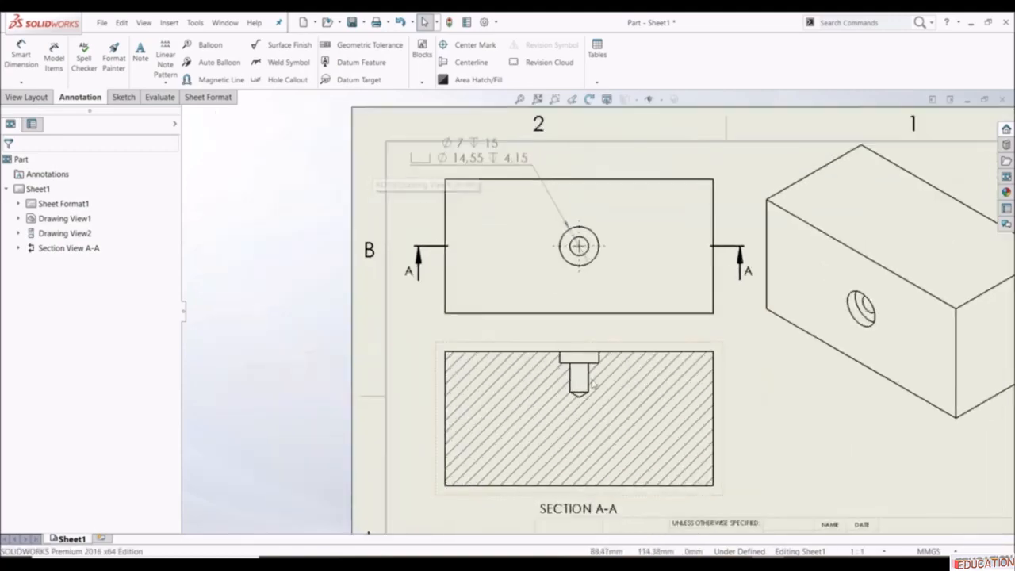
pyautogui.scroll(-1, 600, 189)
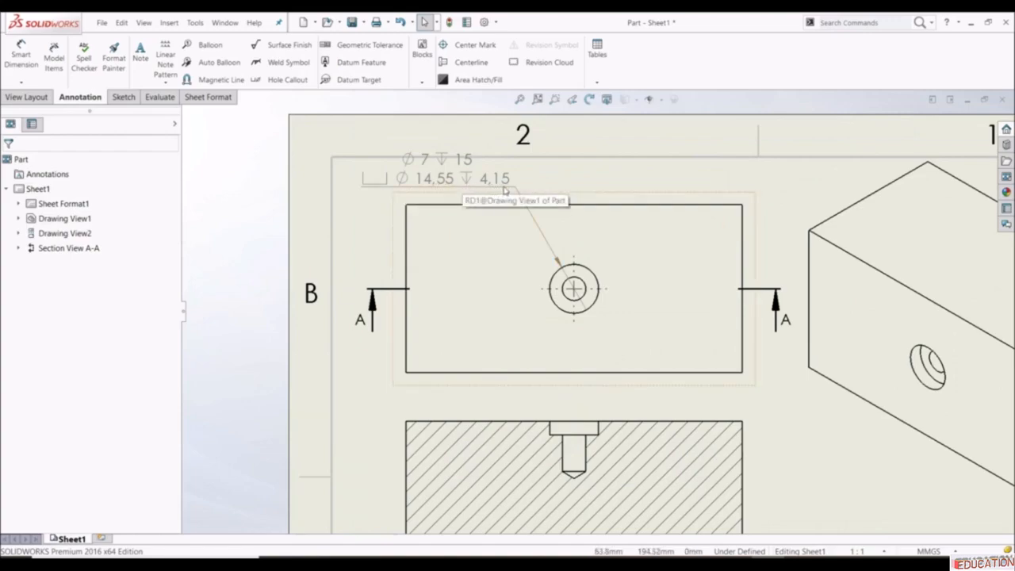
pyautogui.scroll(4, 598, 444)
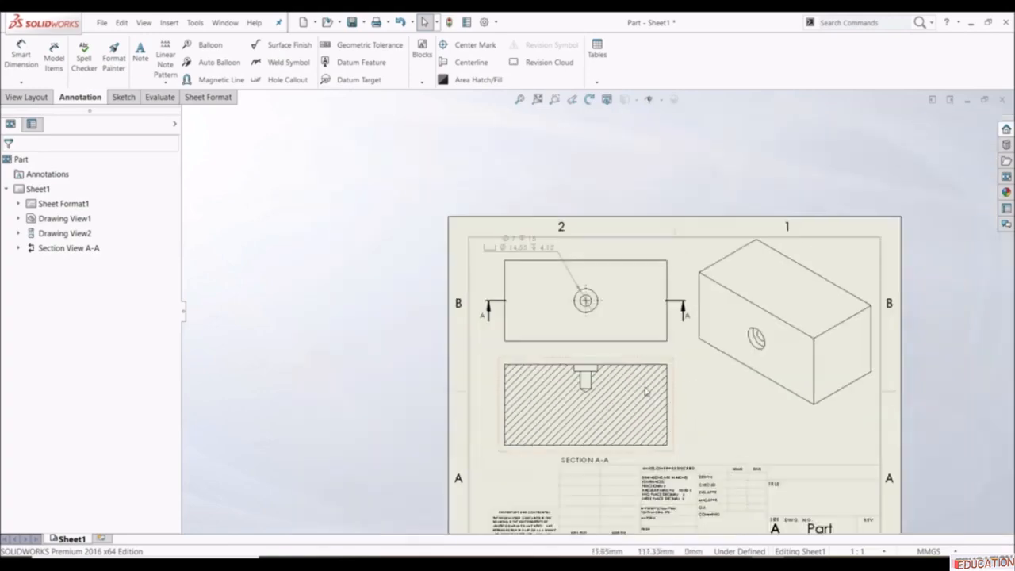
pyautogui.scroll(-2, 660, 365)
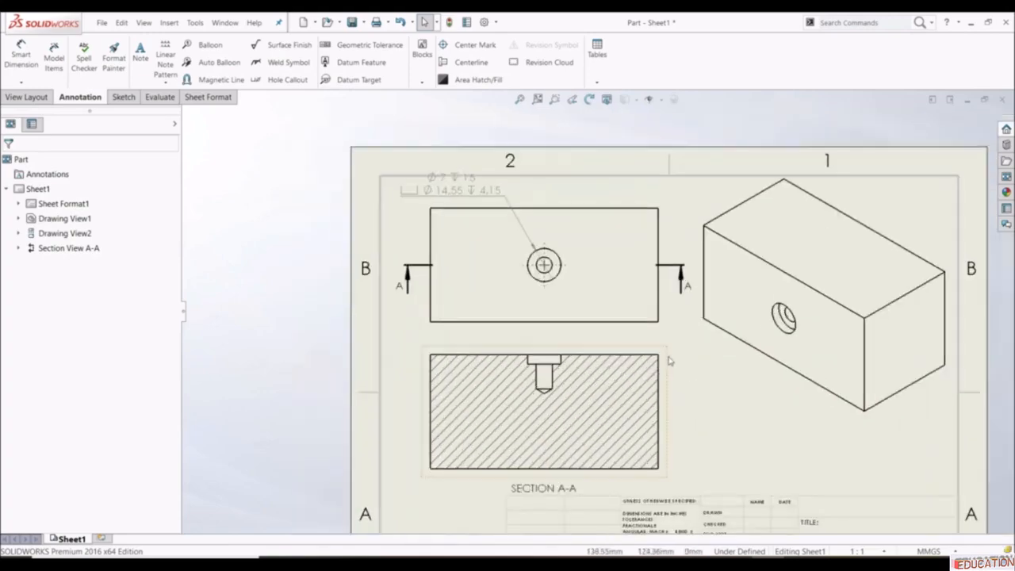
pyautogui.click(461, 188)
pyautogui.press('Escape')
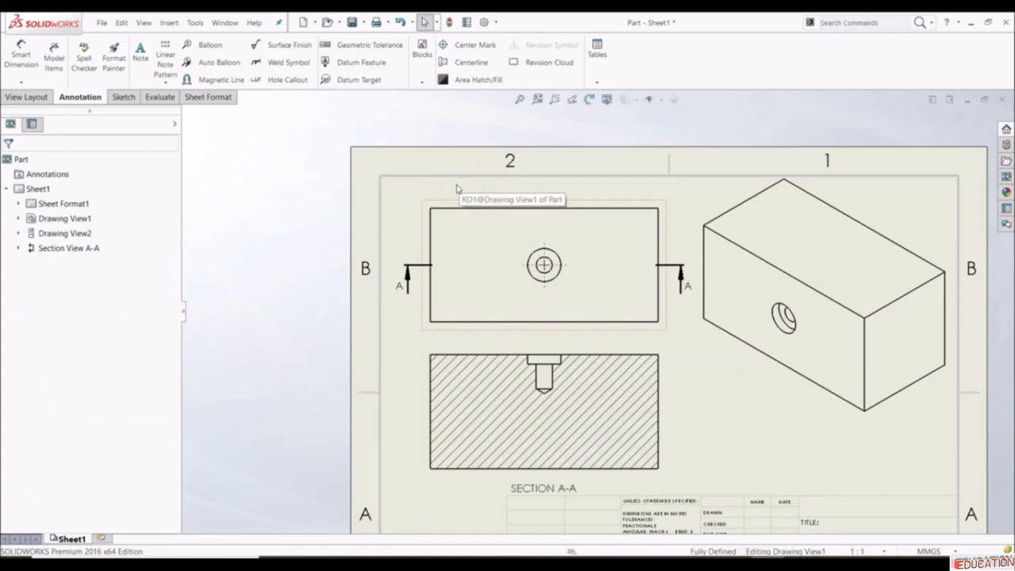
# - Import the dimensions marked for drawing into all views with Model Items, using Entire model as the source
pyautogui.scroll(2, 379, 288)
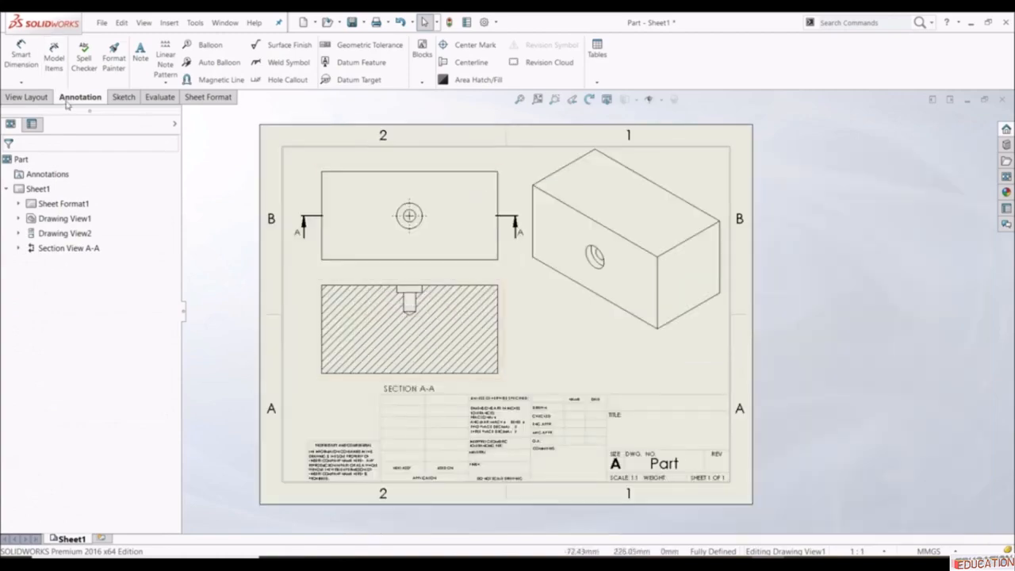
pyautogui.click(54, 61)
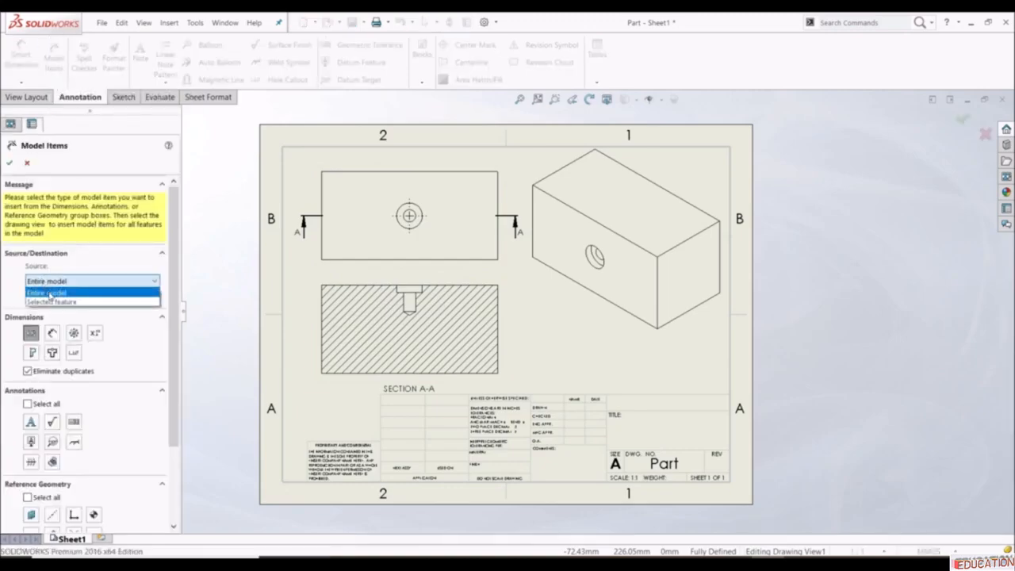
pyautogui.click(50, 293)
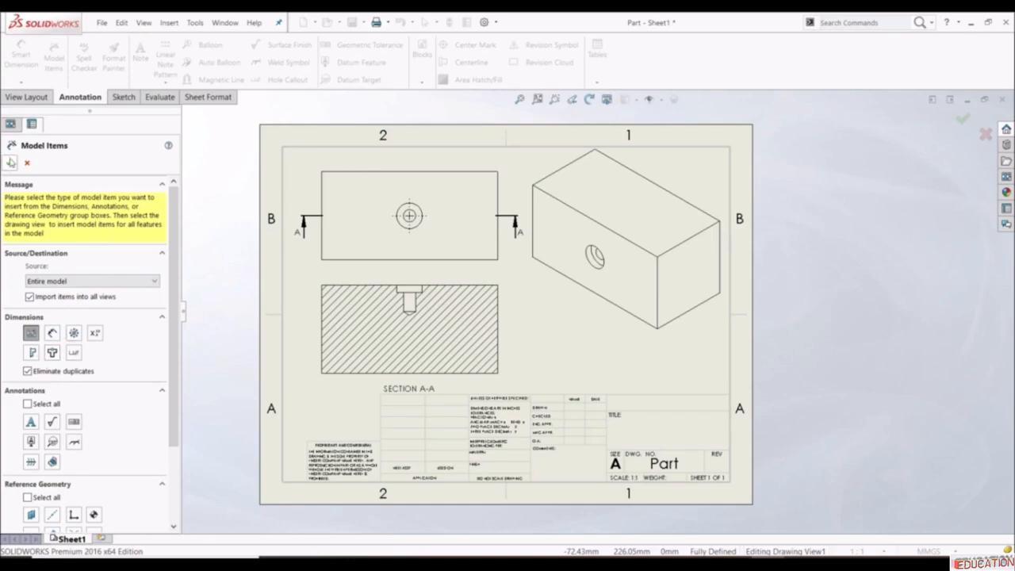
pyautogui.click(9, 163)
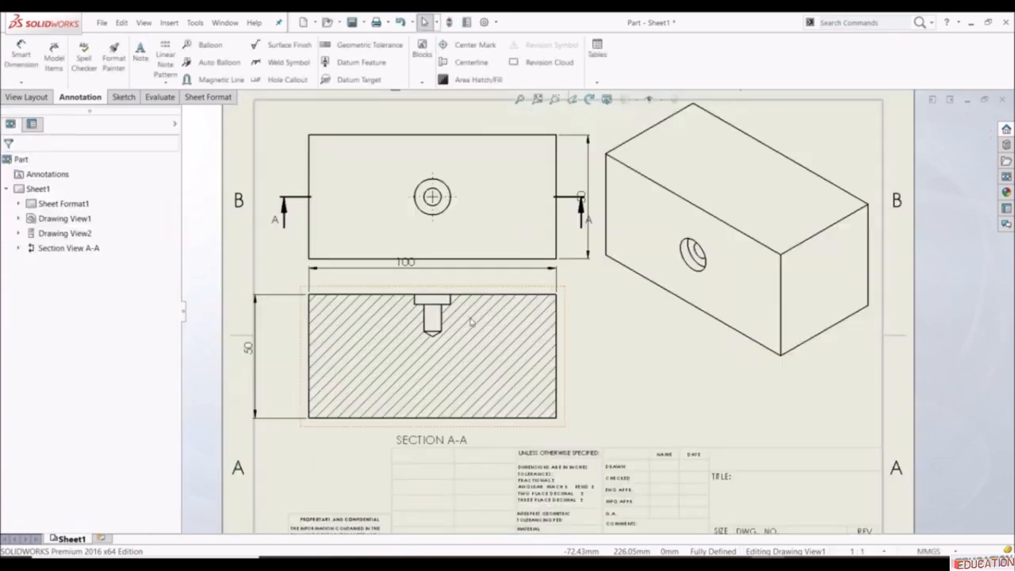
pyautogui.scroll(-3, 357, 262)
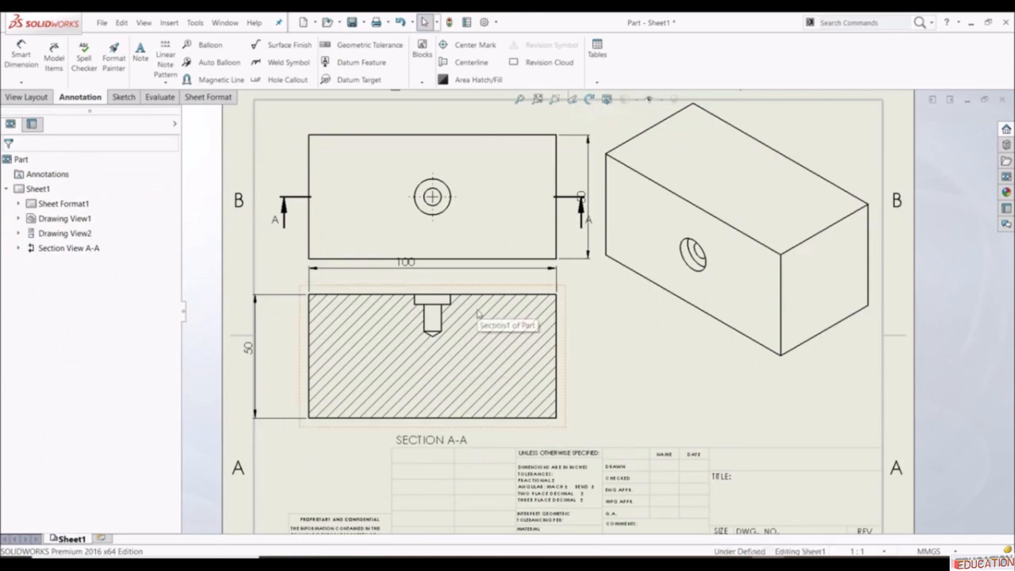
# - Import the hole callout from the entire model with Model Items and move it above the top view's upper-left corner
pyautogui.click(53, 57)
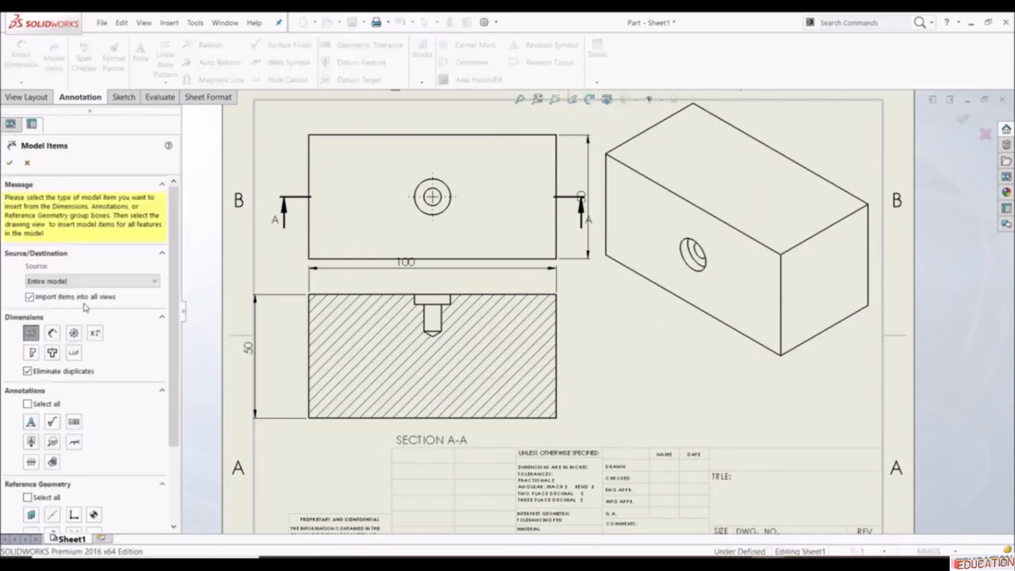
pyautogui.click(75, 353)
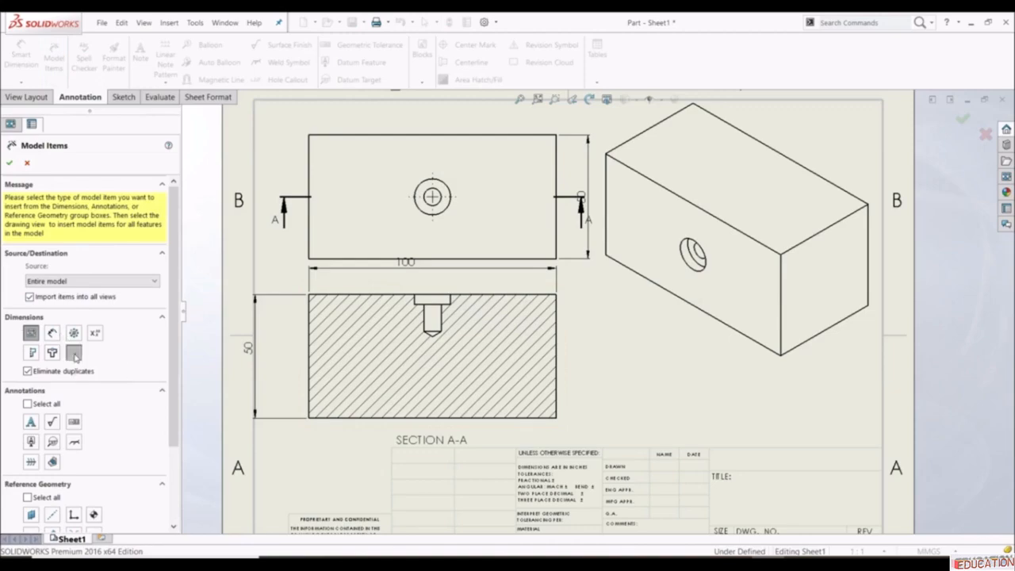
pyautogui.click(9, 163)
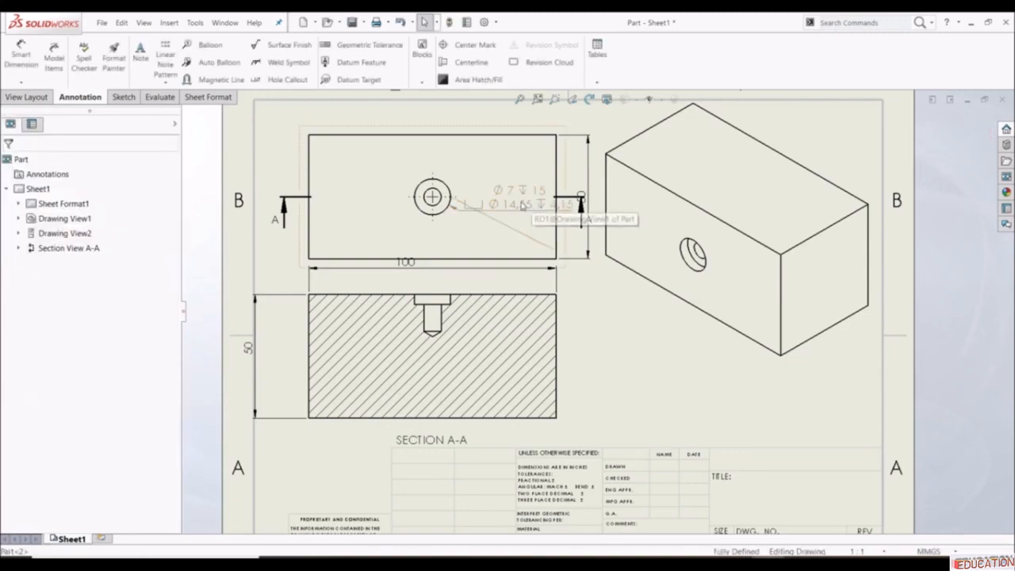
pyautogui.moveTo(532, 207); pyautogui.dragTo(362, 139)
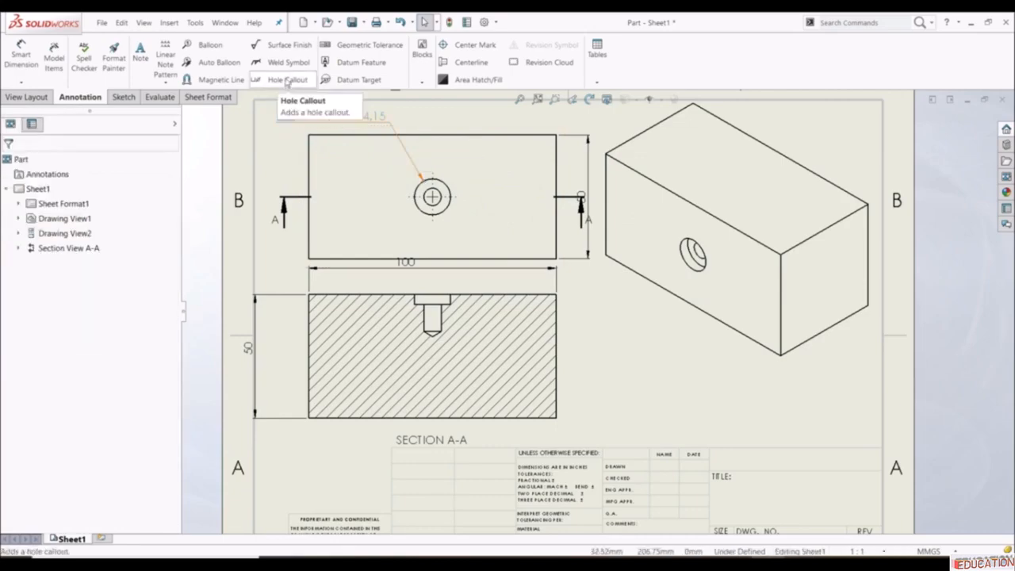
pyautogui.scroll(5, 635, 298)
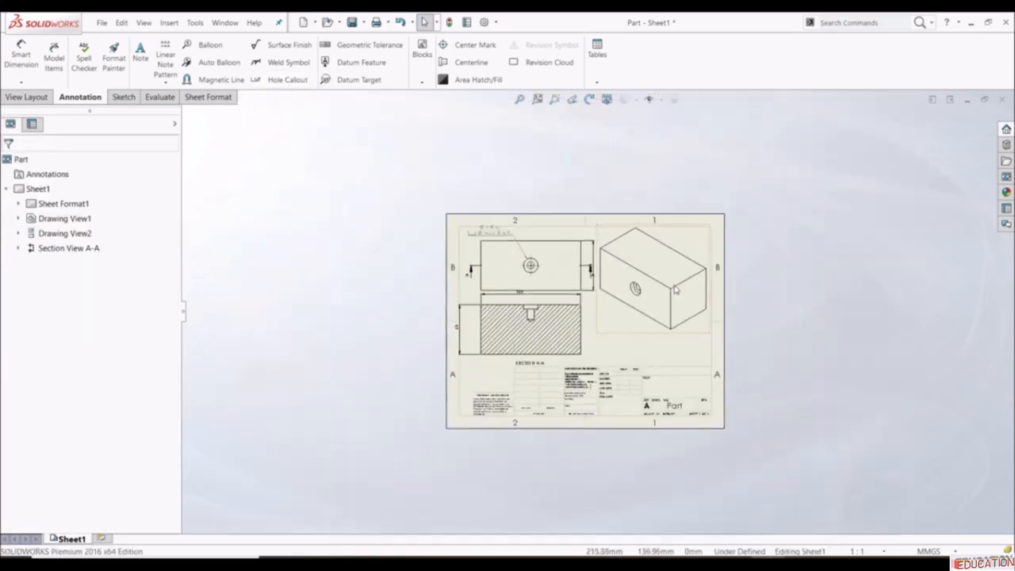
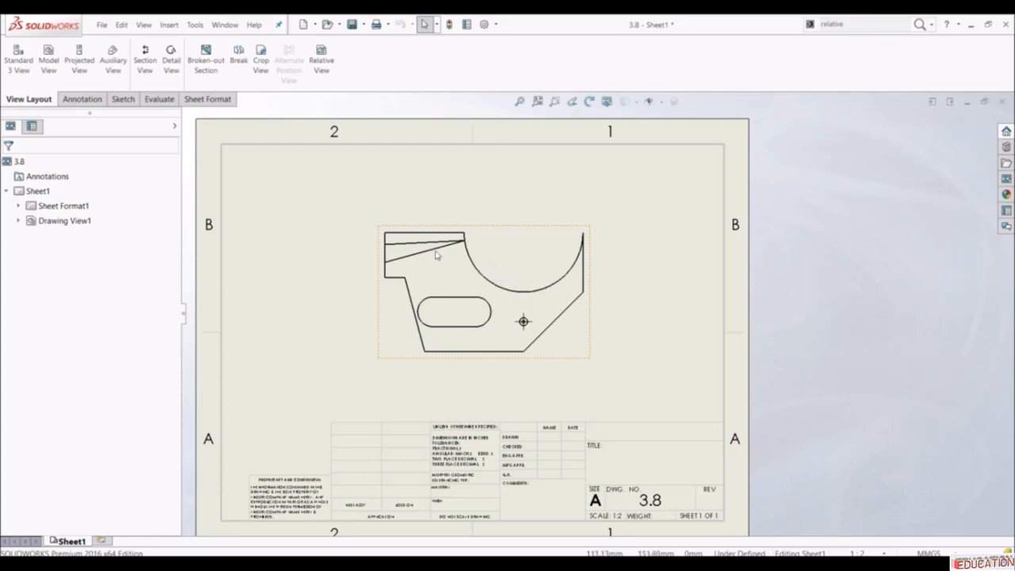
# - Add an angular dimension between the bottom edge and the adjoining slanted edge of the 3.8 part view, placing it inside the profile
pyautogui.click(83, 99)
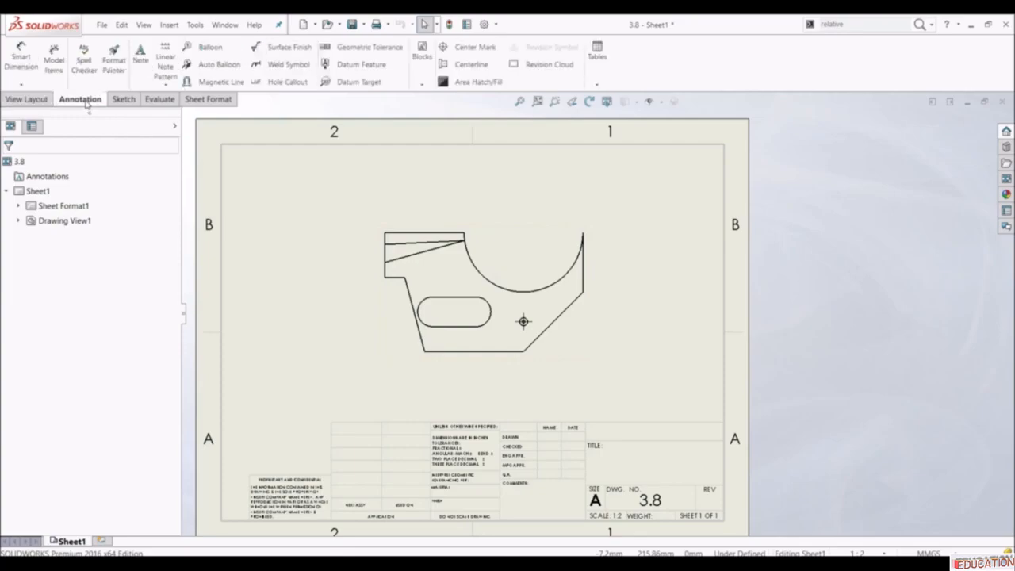
pyautogui.click(21, 57)
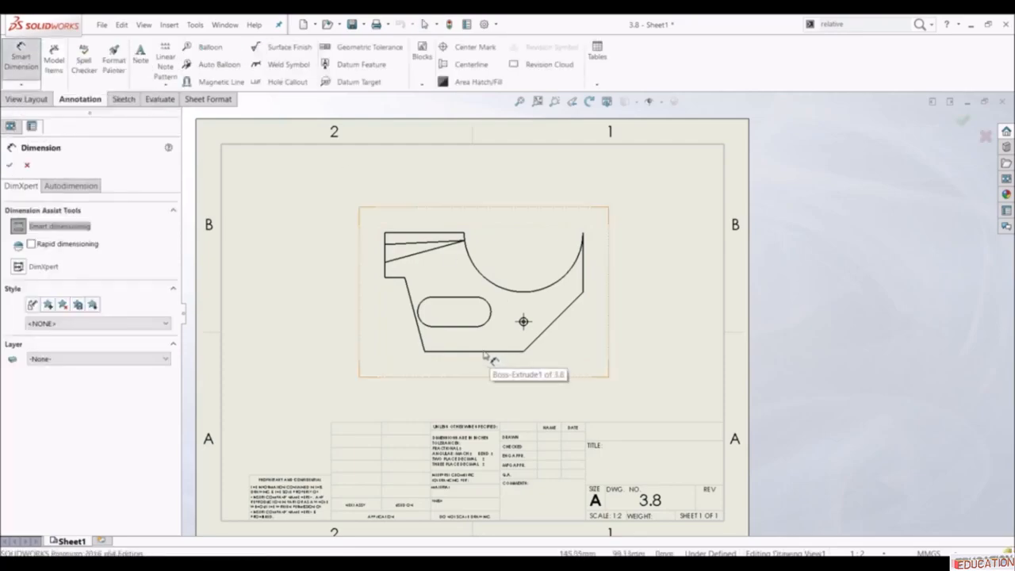
pyautogui.click(484, 352)
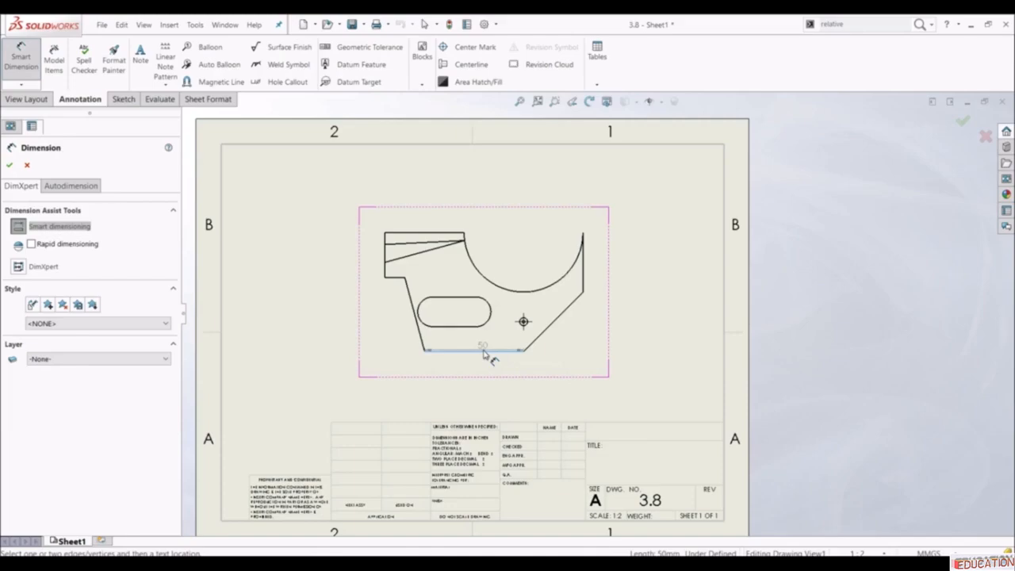
pyautogui.click(549, 326)
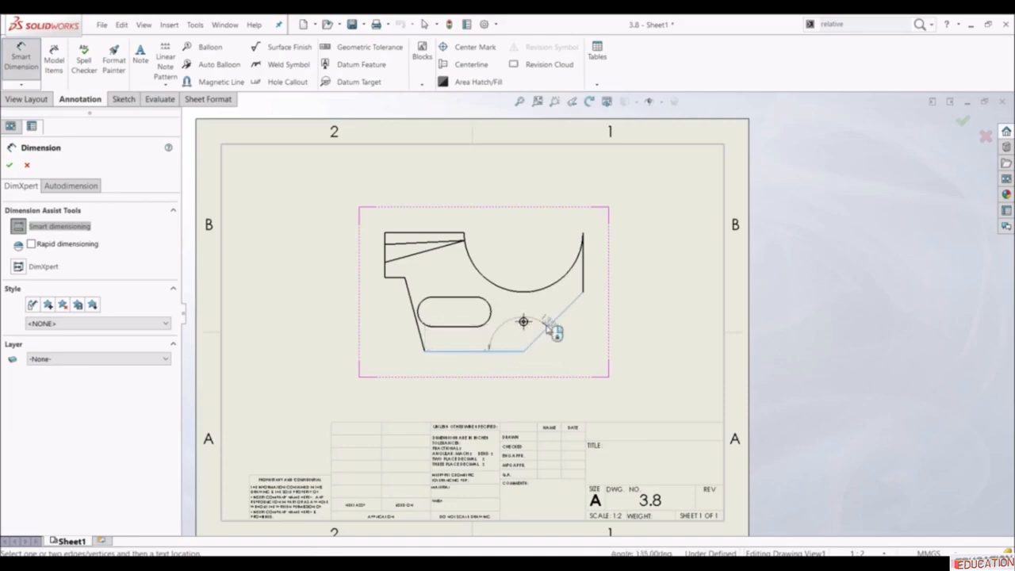
pyautogui.click(512, 310)
pyautogui.press('Escape')
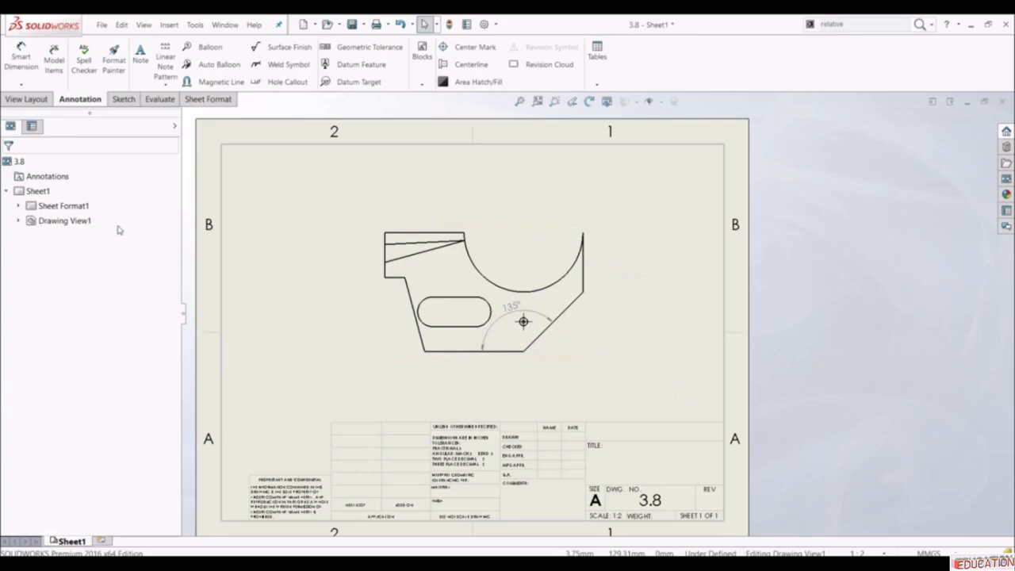
# - Sketch a slanted line on the sheet in the empty area to the right of the part view
pyautogui.click(119, 101)
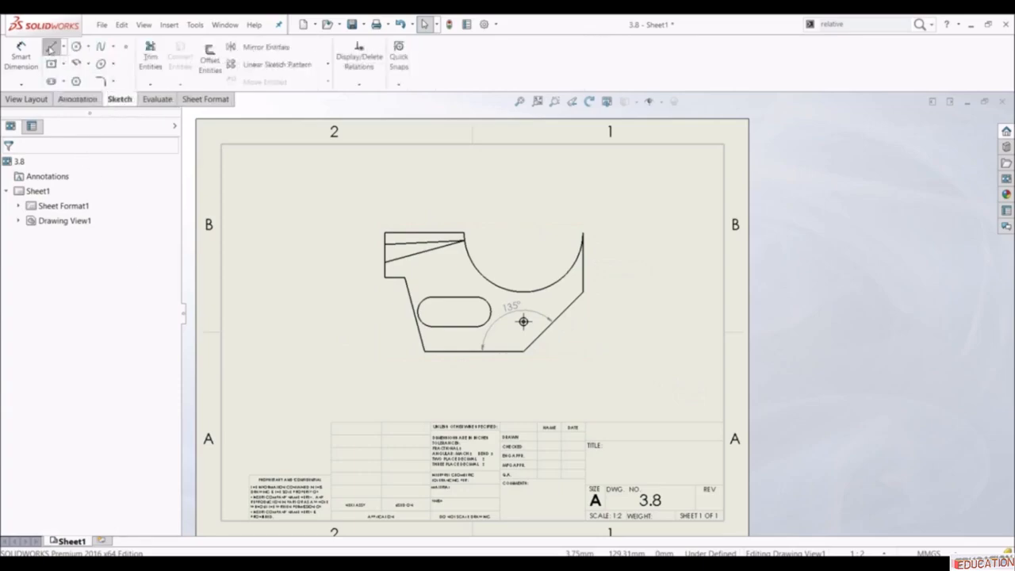
pyautogui.click(51, 46)
pyautogui.click(590, 167)
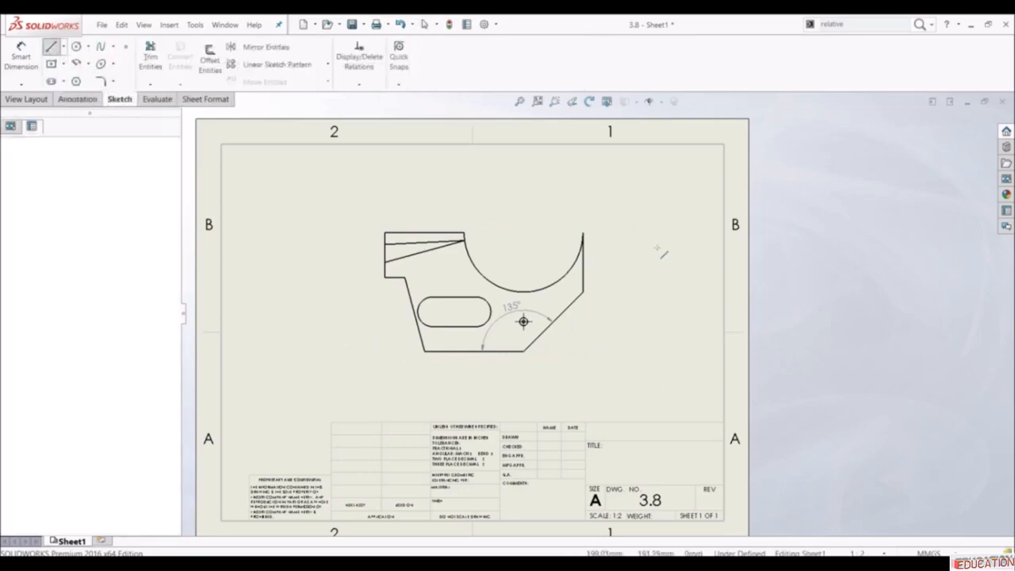
pyautogui.click(675, 316)
pyautogui.press('Escape')
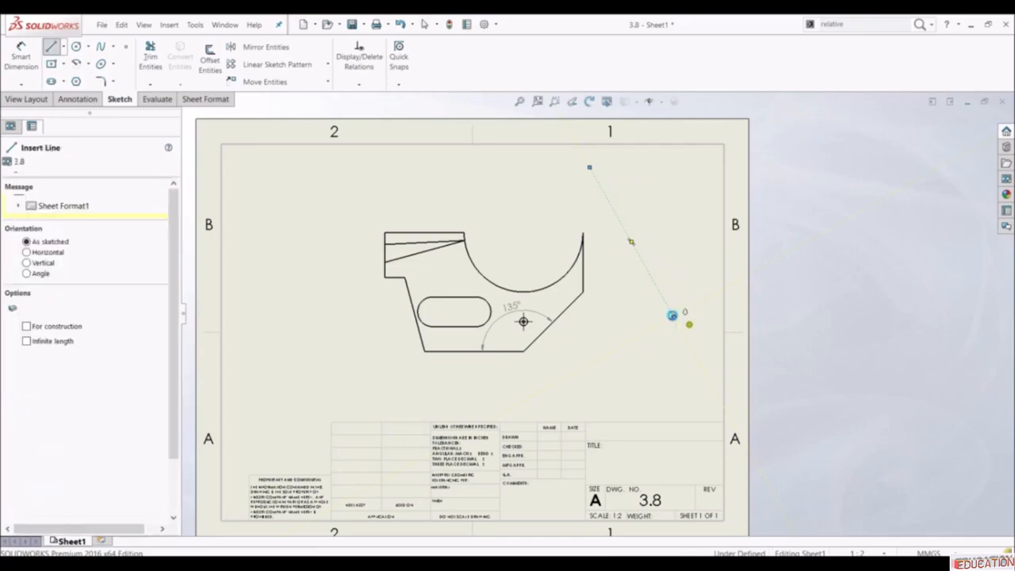
# - Try to dimension the angle between the part's lower-right slanted edge and the slanted line sketched on the sheet
pyautogui.press('Escape')
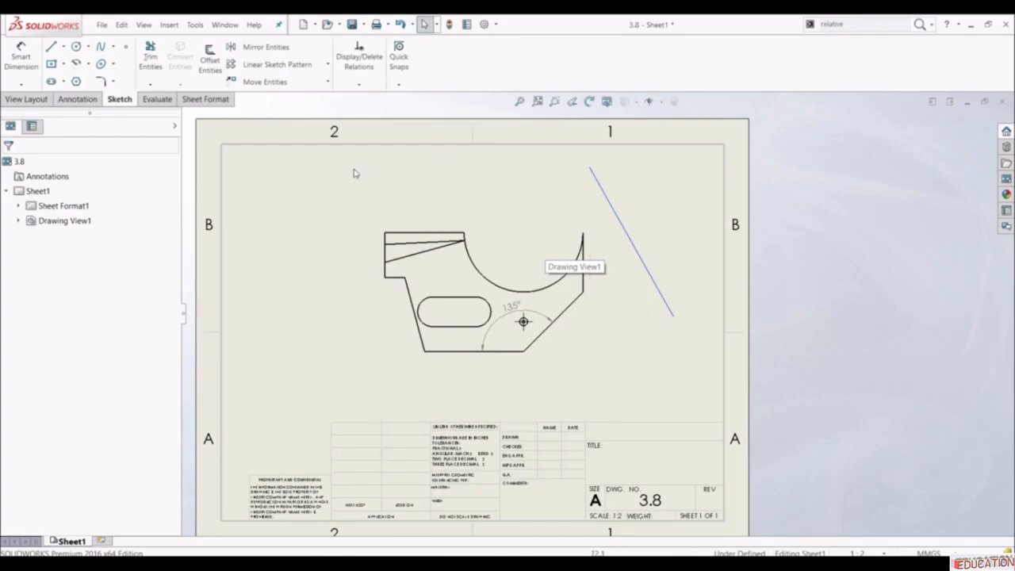
pyautogui.click(21, 57)
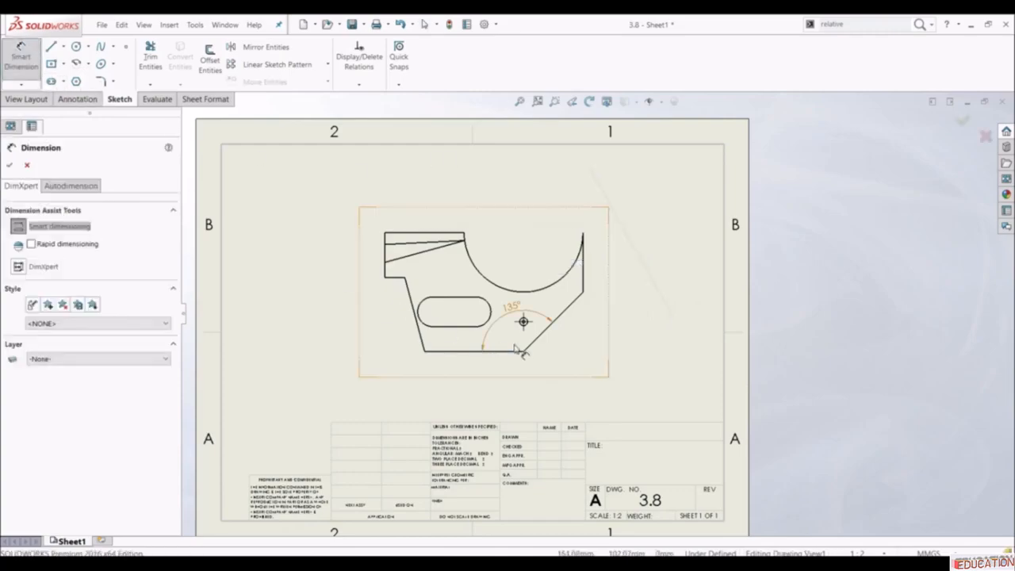
pyautogui.click(538, 341)
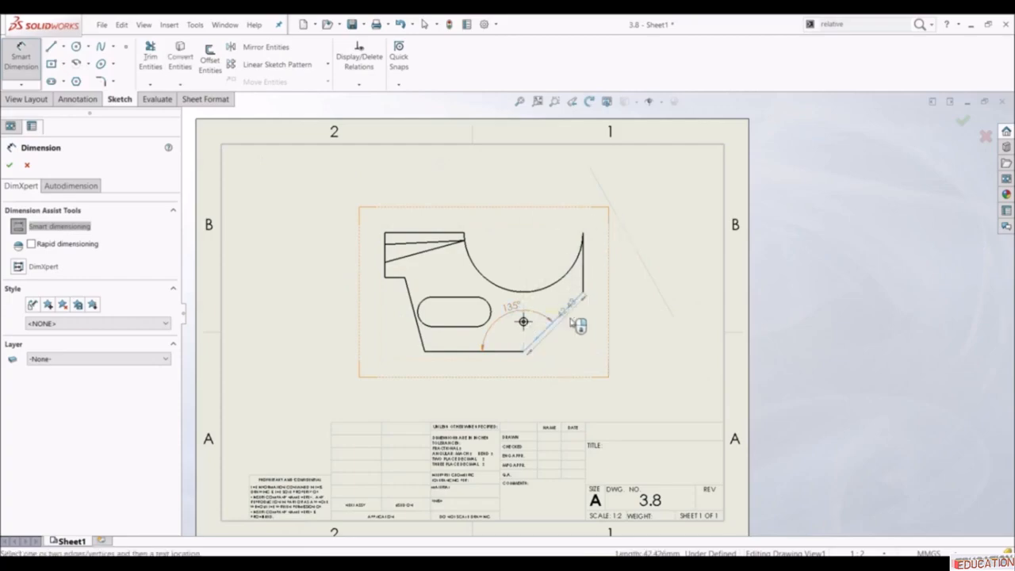
pyautogui.click(631, 229)
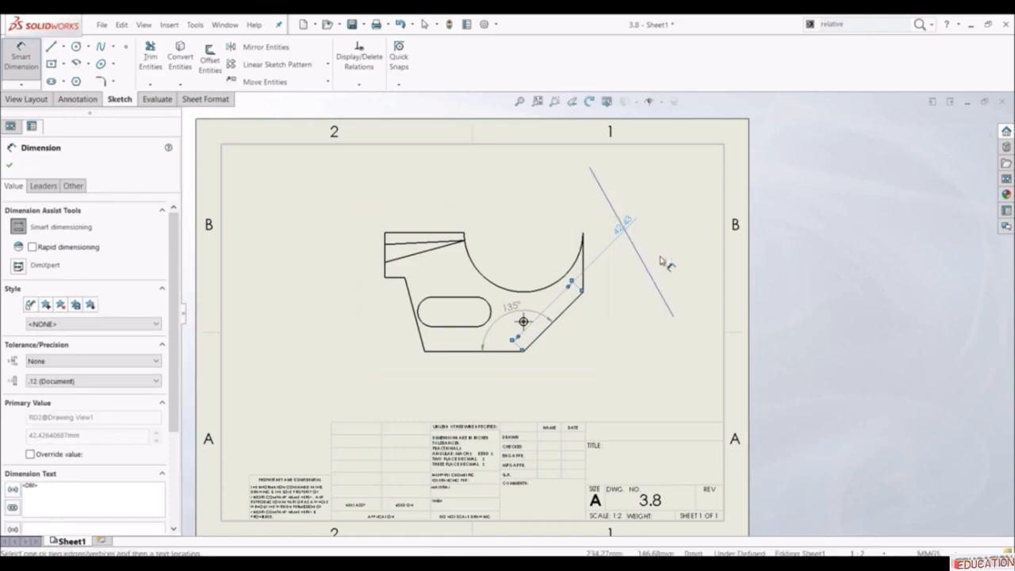
pyautogui.press('Escape')
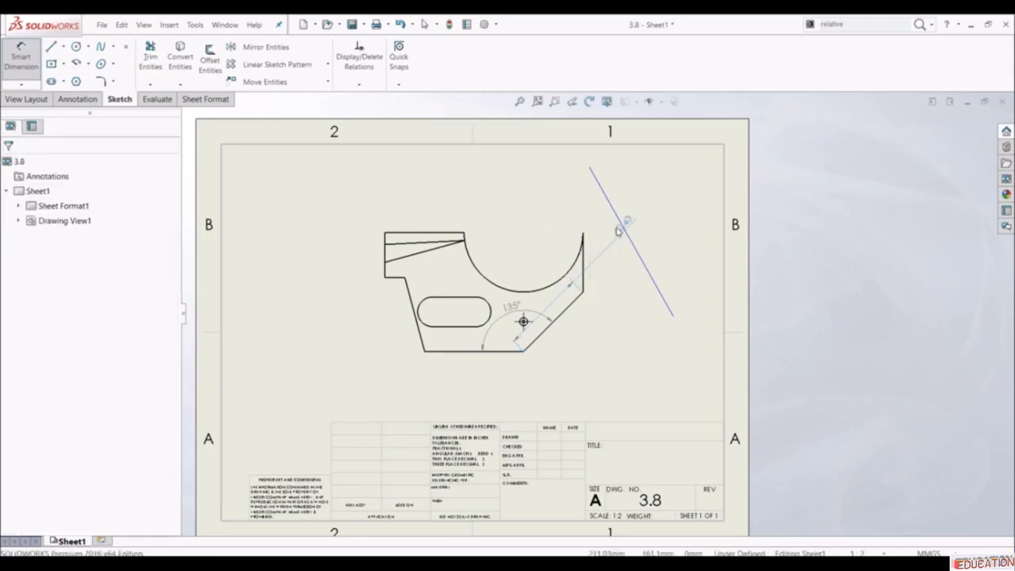
# - Delete the linear dimension on the part's lower-right slanted edge
pyautogui.click(624, 232)
pyautogui.press('Escape')
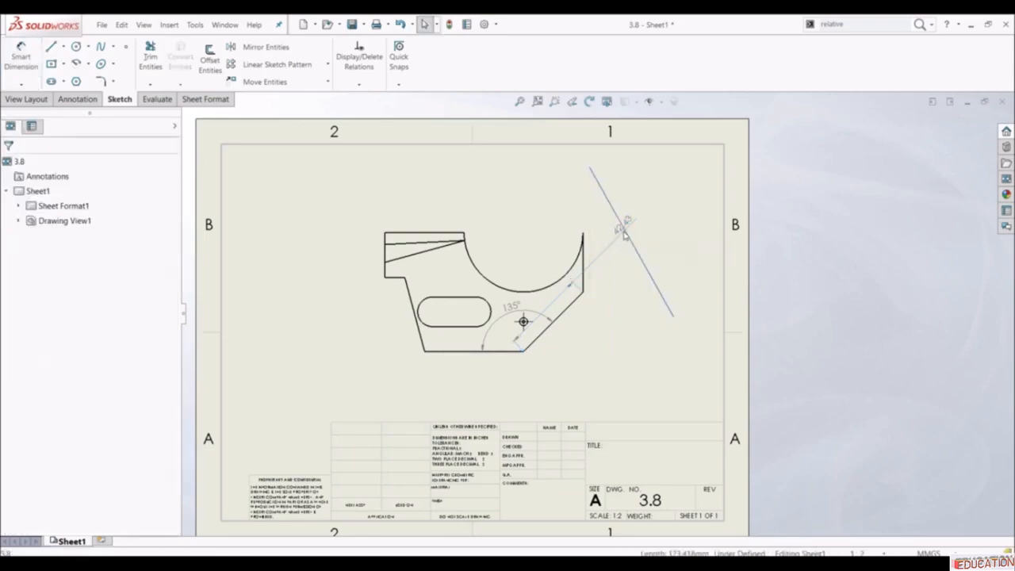
pyautogui.click(617, 233)
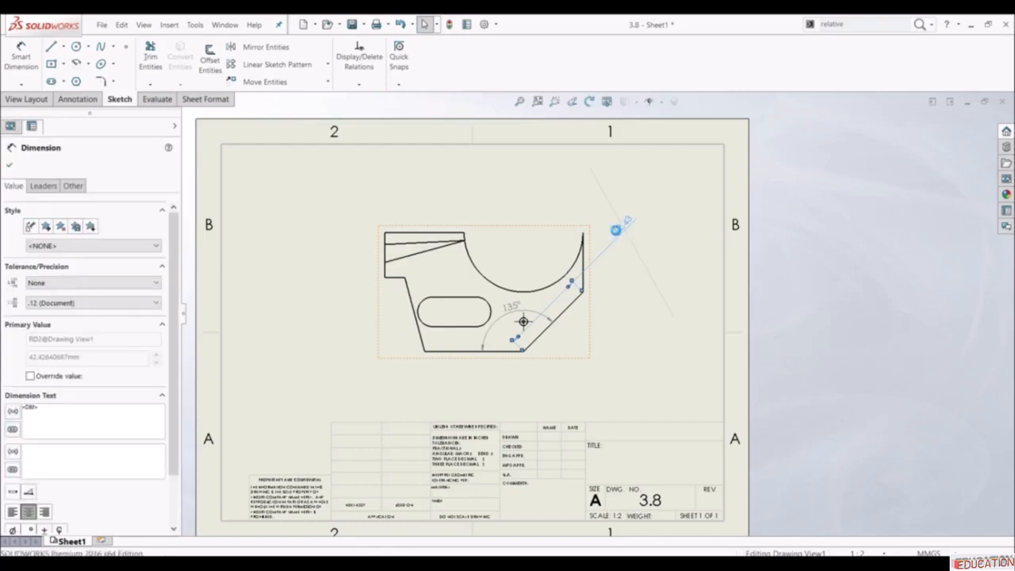
pyautogui.press('Delete')
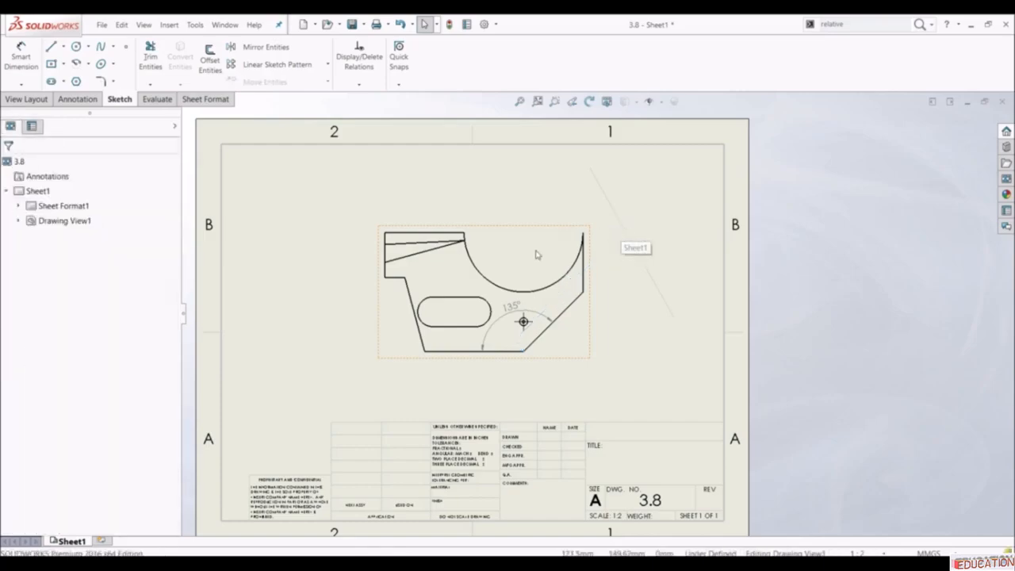
# - Cut the slanted line from the sheet and paste it into the part's drawing view
pyautogui.click(639, 326)
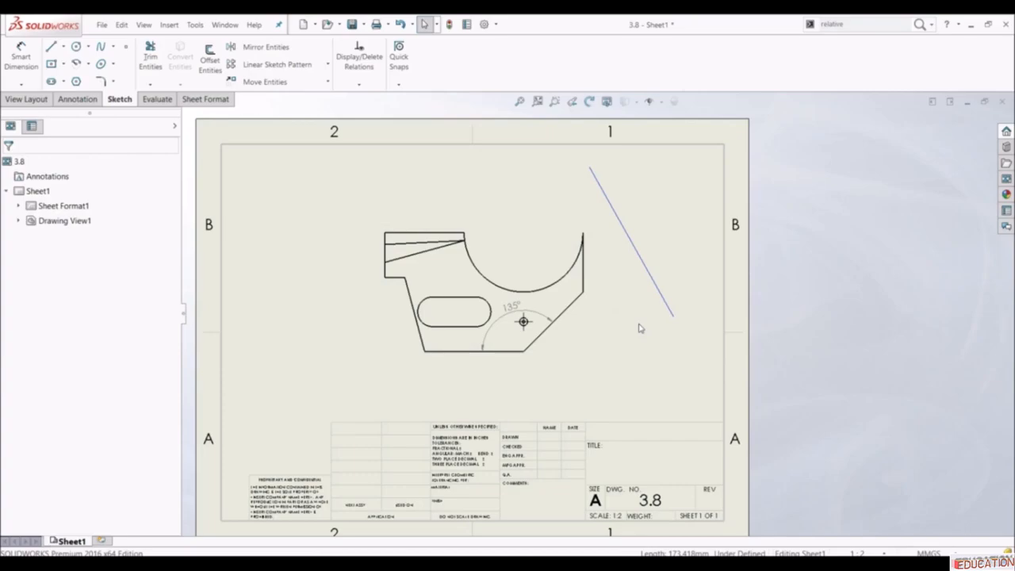
pyautogui.click(651, 279)
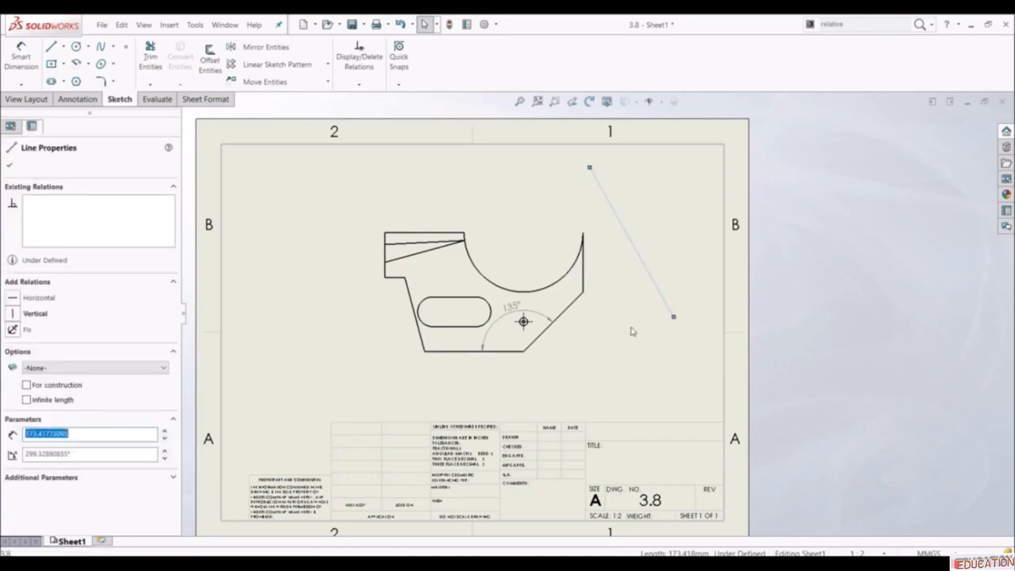
pyautogui.press('Delete')
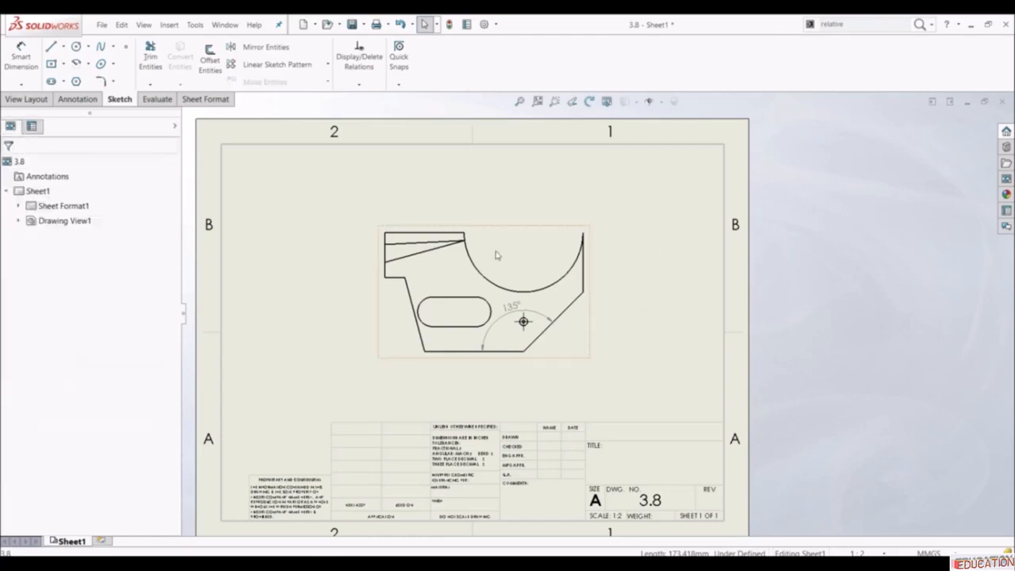
pyautogui.click(497, 267)
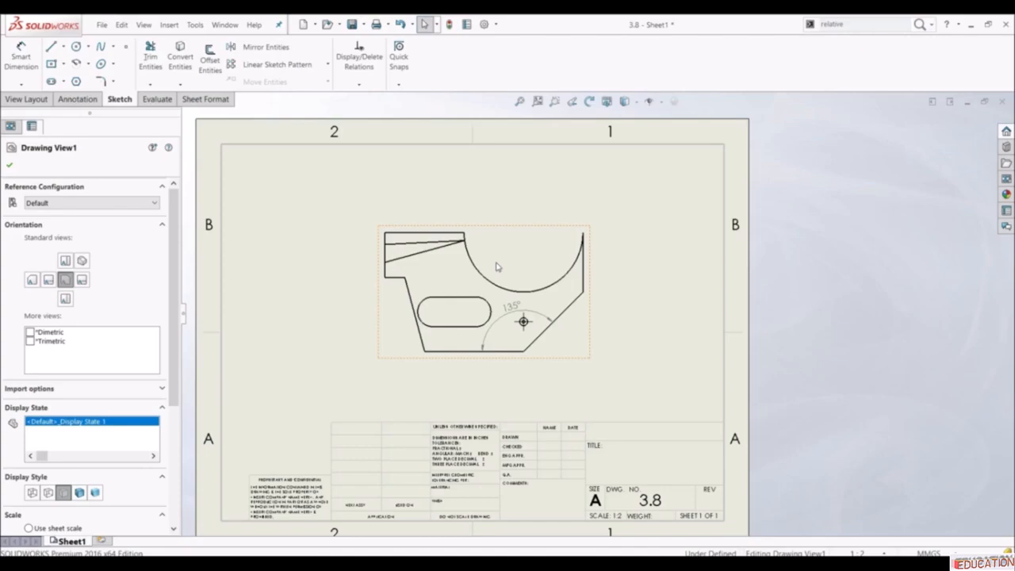
pyautogui.hotkey('ctrl', 'z')
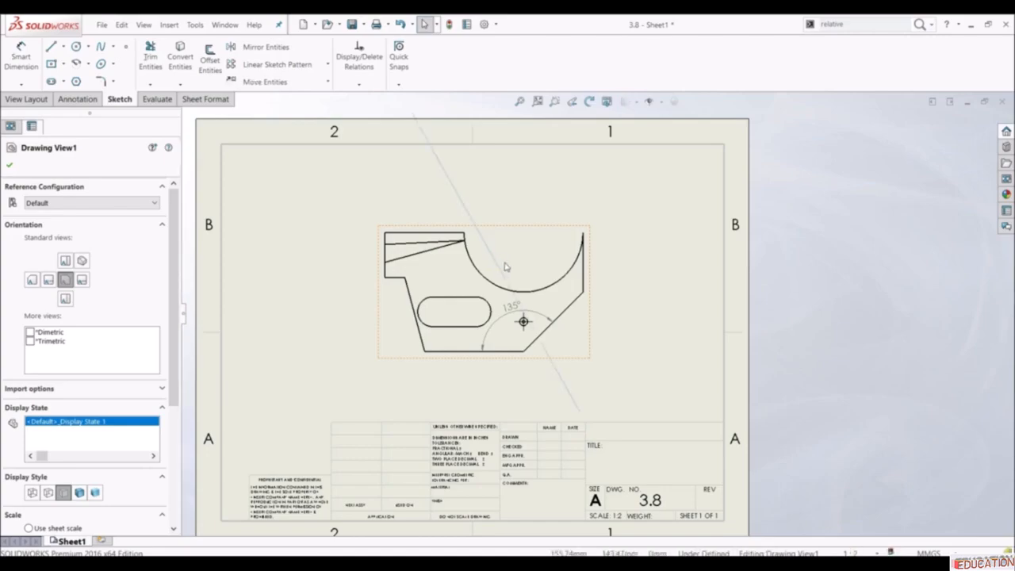
# - Move the pasted line to the right of the part profile and shorten it from both ends to about 43 mm
pyautogui.moveTo(501, 269); pyautogui.dragTo(685, 238)
pyautogui.scroll(4, 666, 226)
pyautogui.scroll(-2, 648, 220)
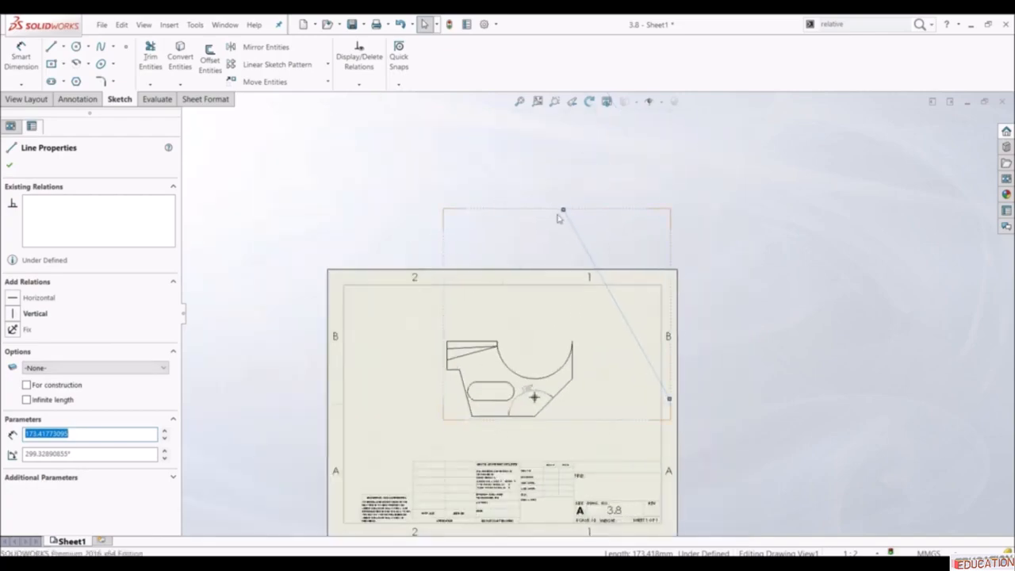
pyautogui.moveTo(563, 210); pyautogui.dragTo(595, 305)
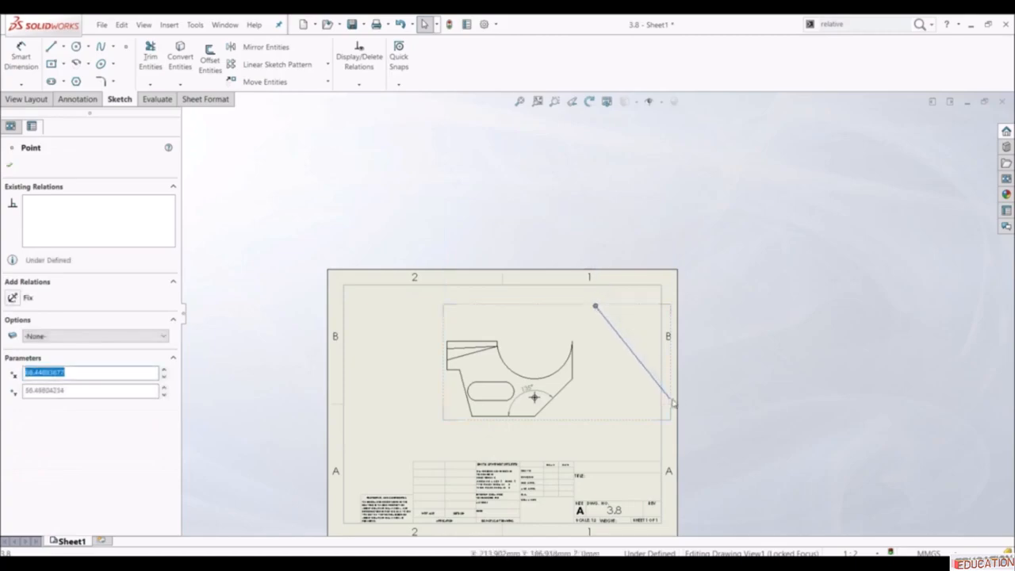
pyautogui.moveTo(671, 400); pyautogui.dragTo(631, 347)
pyautogui.scroll(-2, 598, 333)
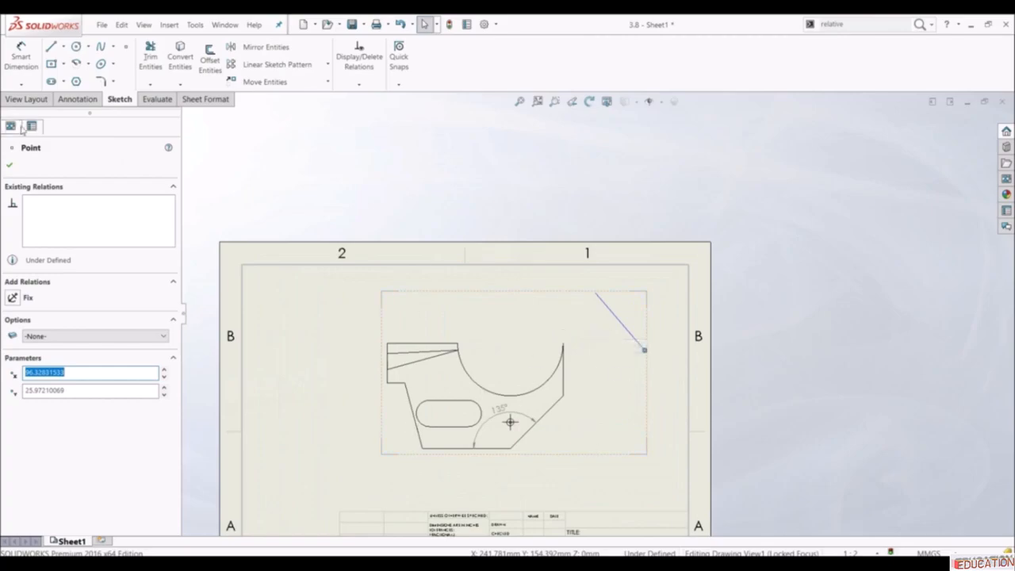
pyautogui.click(9, 165)
# - Add an angular dimension between the shortened line and the part's lower-right slanted edge, placing it over the arc and accepting its value
pyautogui.click(20, 57)
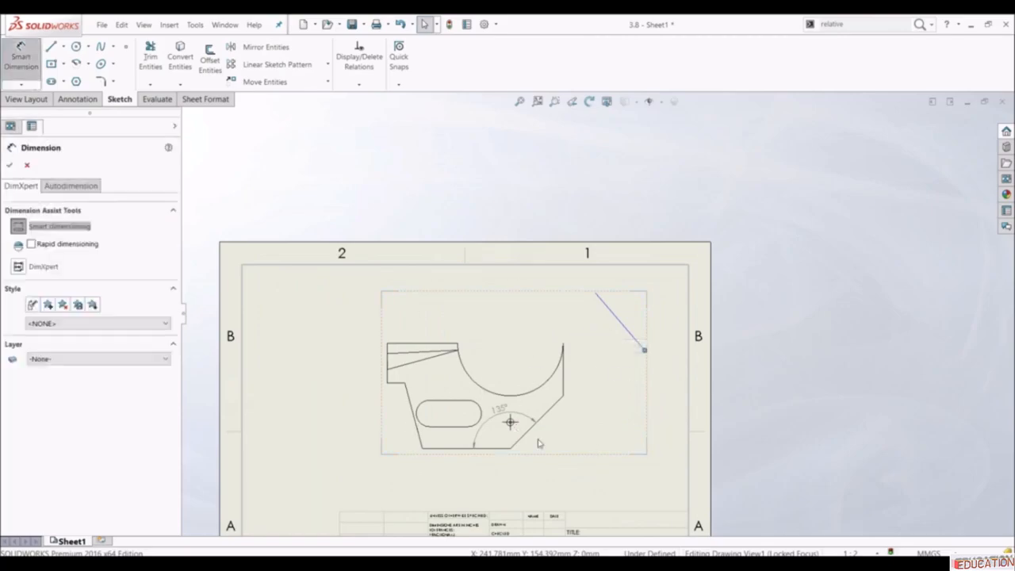
pyautogui.click(618, 320)
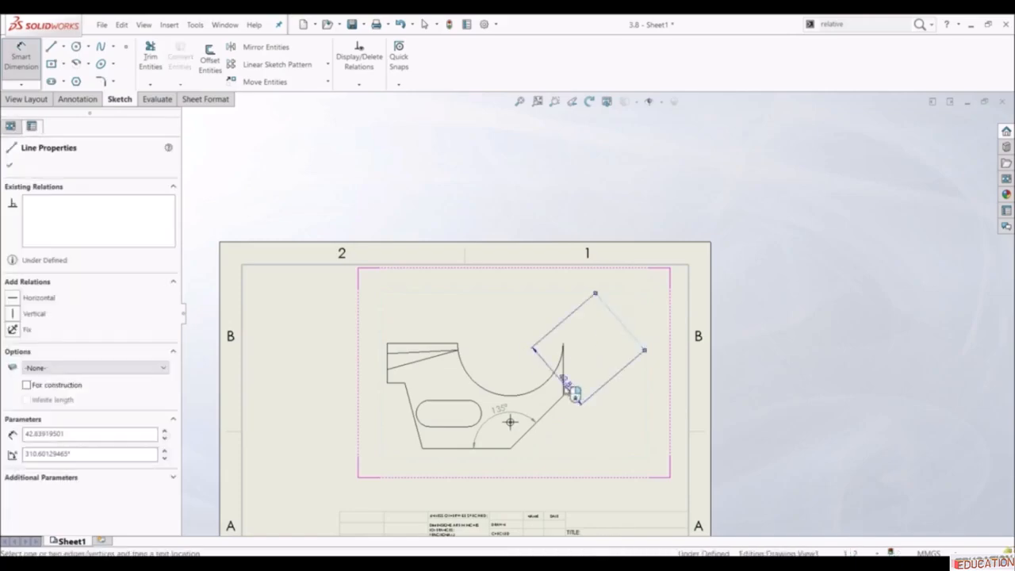
pyautogui.click(558, 405)
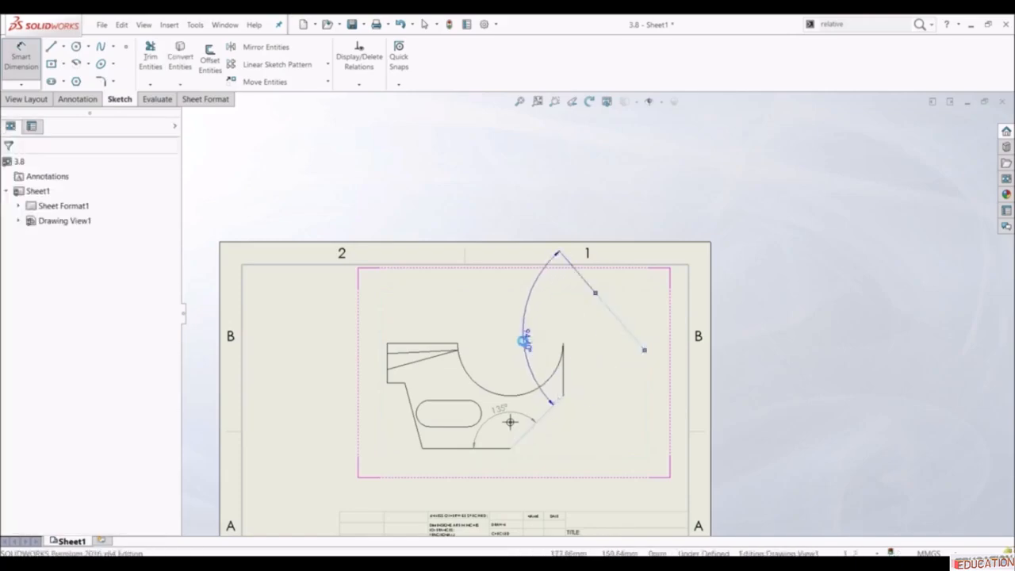
pyautogui.click(525, 341)
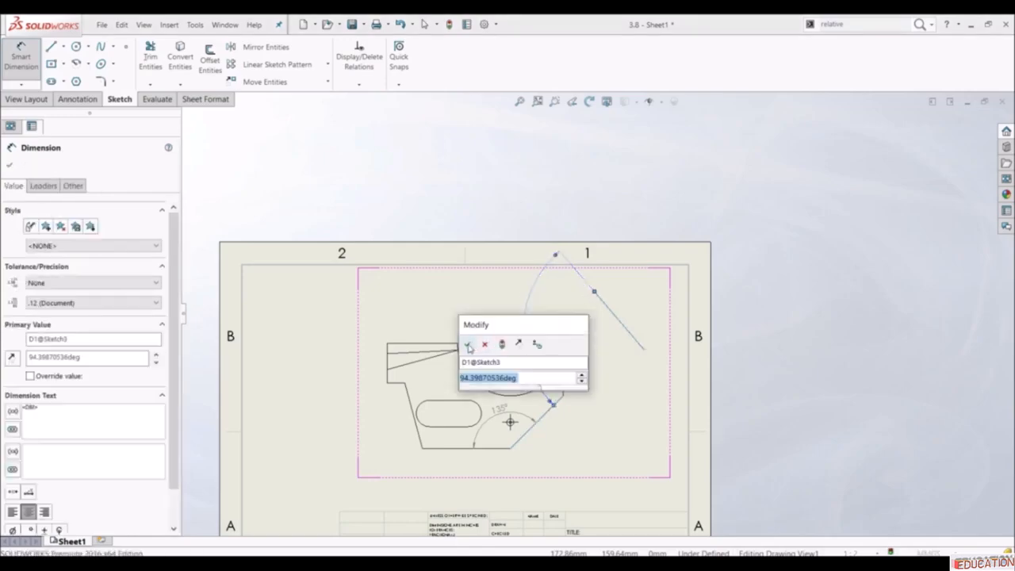
pyautogui.click(468, 344)
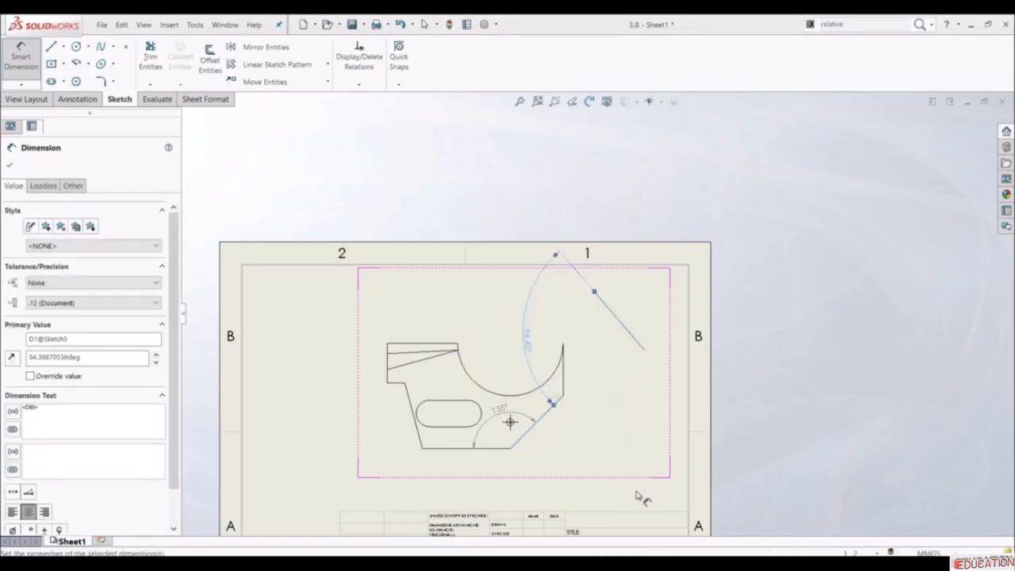
pyautogui.press('Escape')
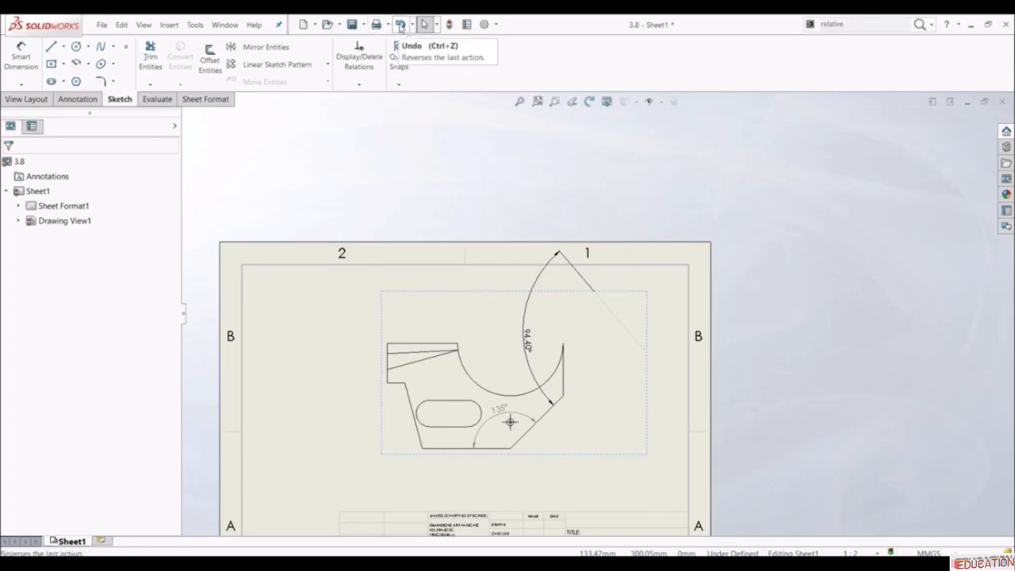
# - Undo the edits back to before the part view's first angular dimension, removing both angular dimensions and the sketched line
pyautogui.click(401, 26)
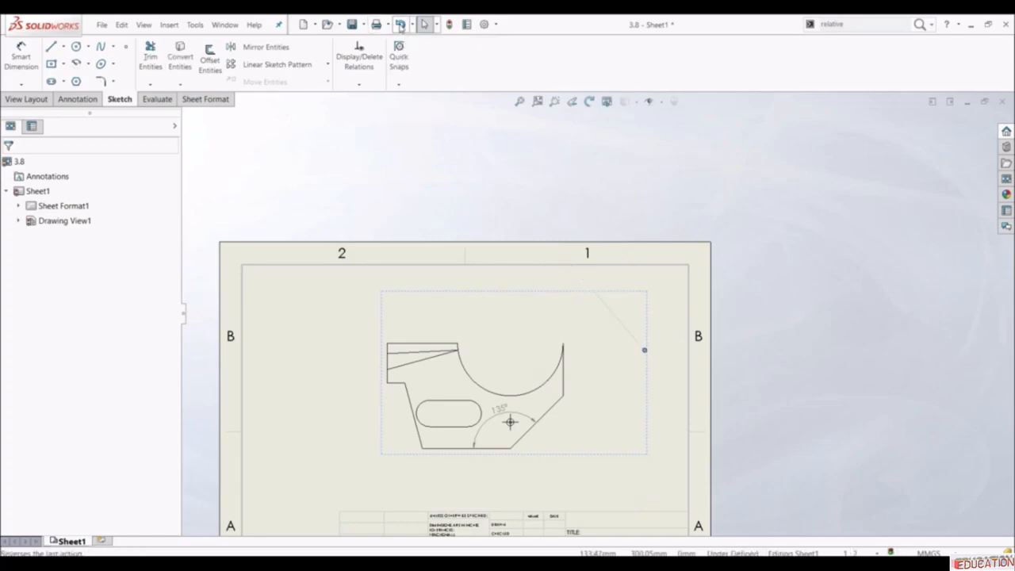
pyautogui.click(401, 27)
pyautogui.click(400, 26)
pyautogui.click(401, 26)
pyautogui.click(401, 27)
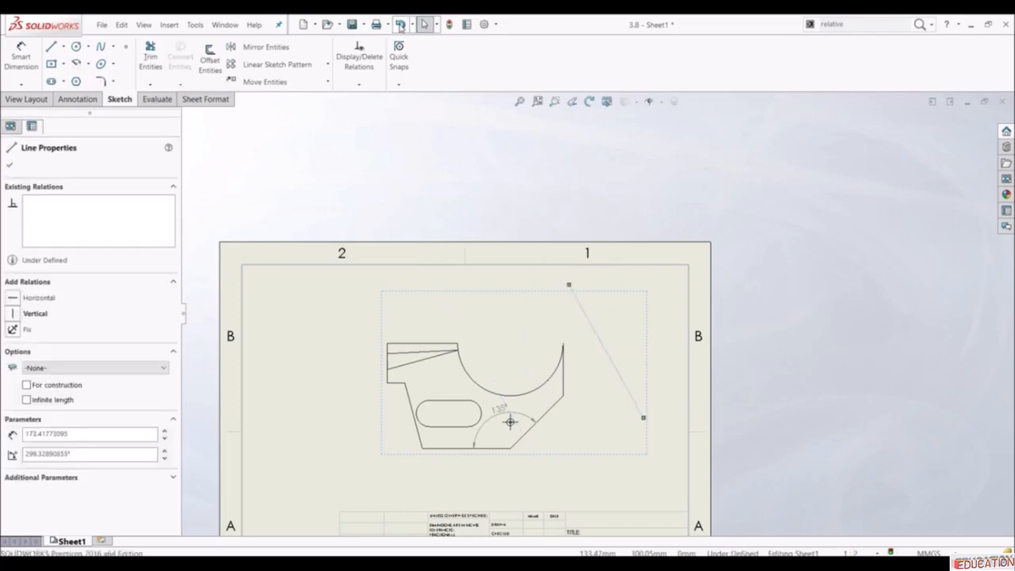
pyautogui.click(402, 27)
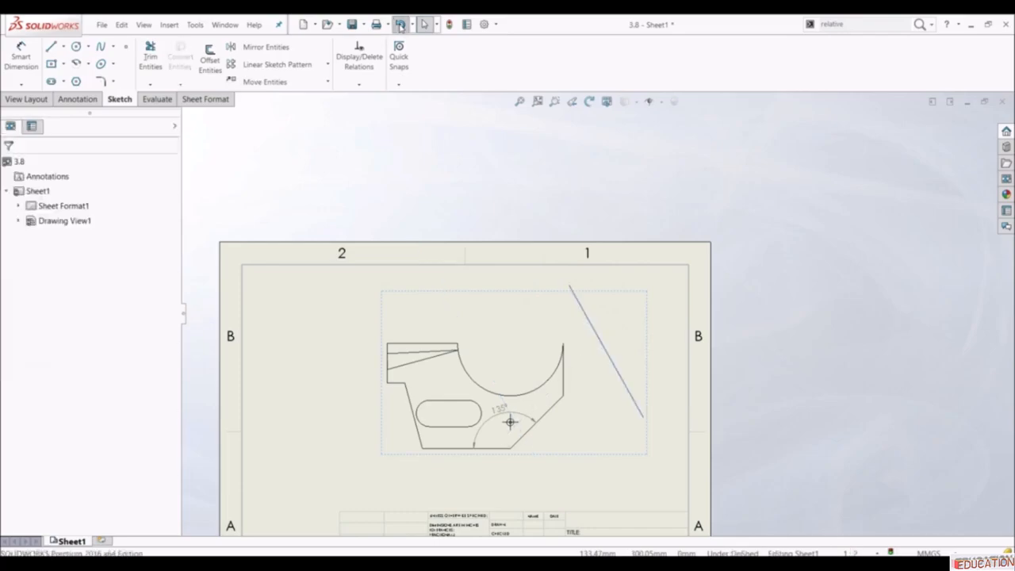
pyautogui.click(401, 26)
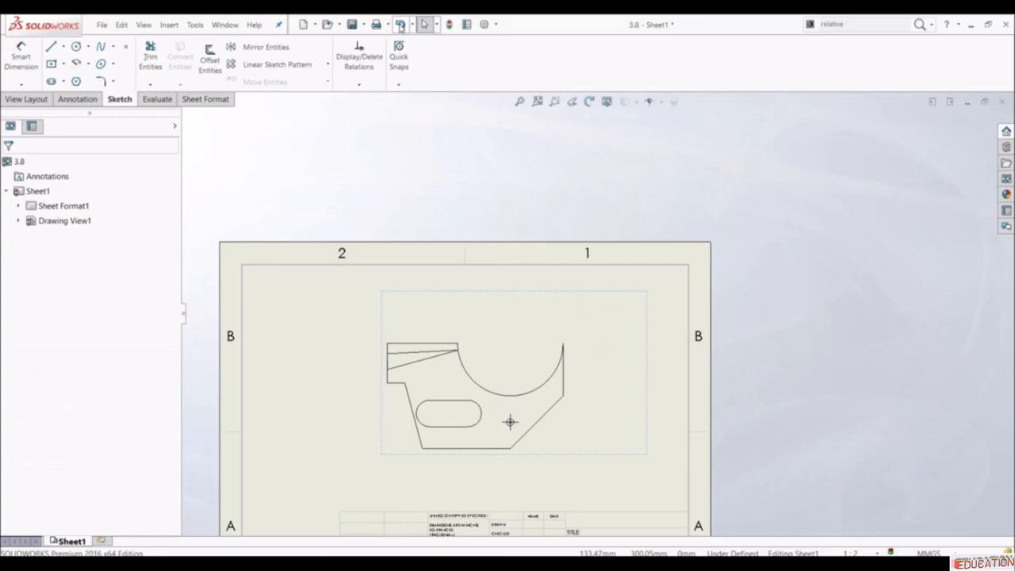
pyautogui.click(401, 27)
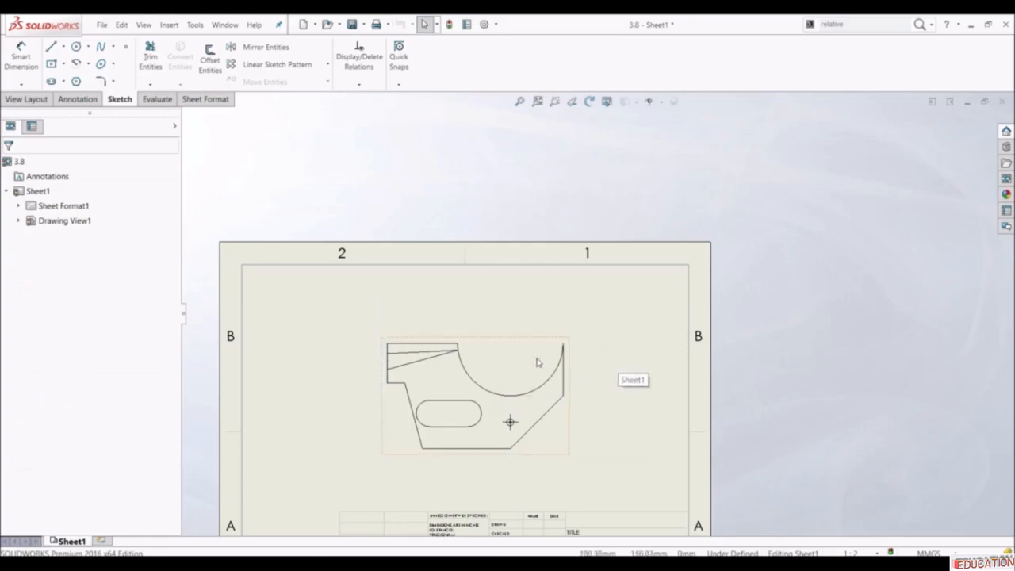
# - Sketch a slanted line on the sheet in the empty area to the right of the part view
pyautogui.click(51, 46)
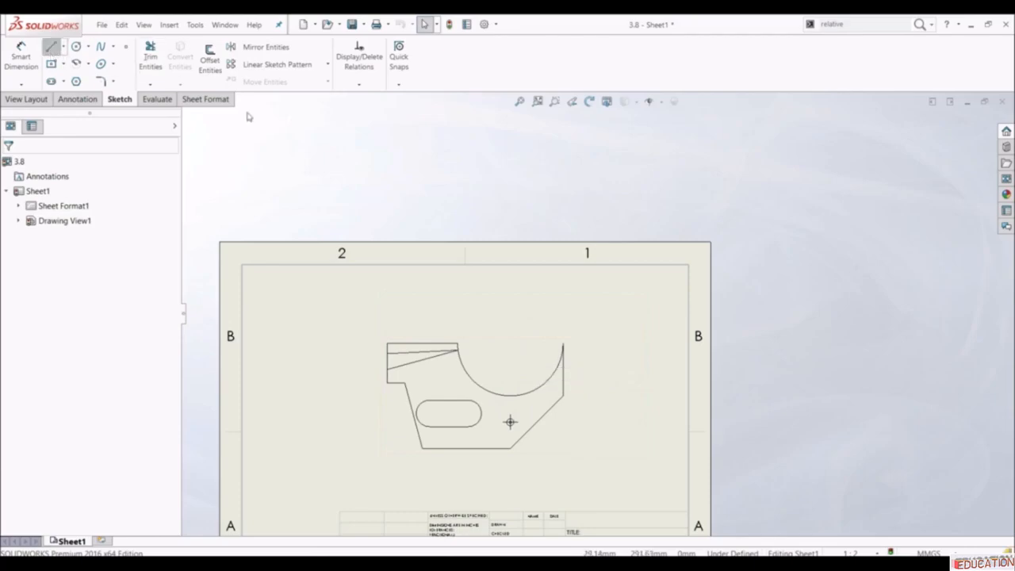
pyautogui.click(576, 282)
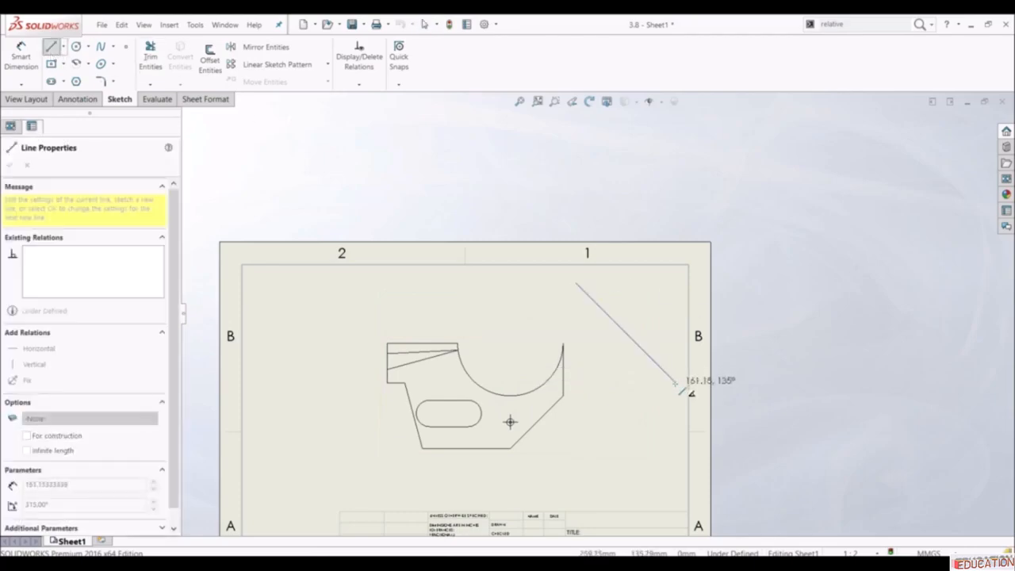
pyautogui.click(655, 407)
pyautogui.press('Escape')
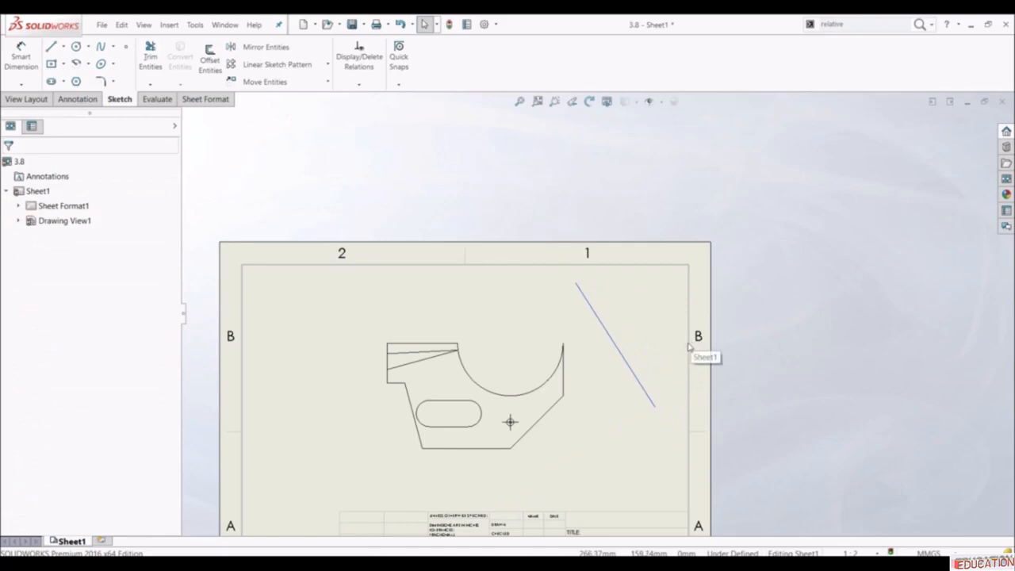
# - Lock focus on the part view and sketch a slanted centerline about 83 mm long in it, alongside the sheet line
pyautogui.doubleClick(508, 367)
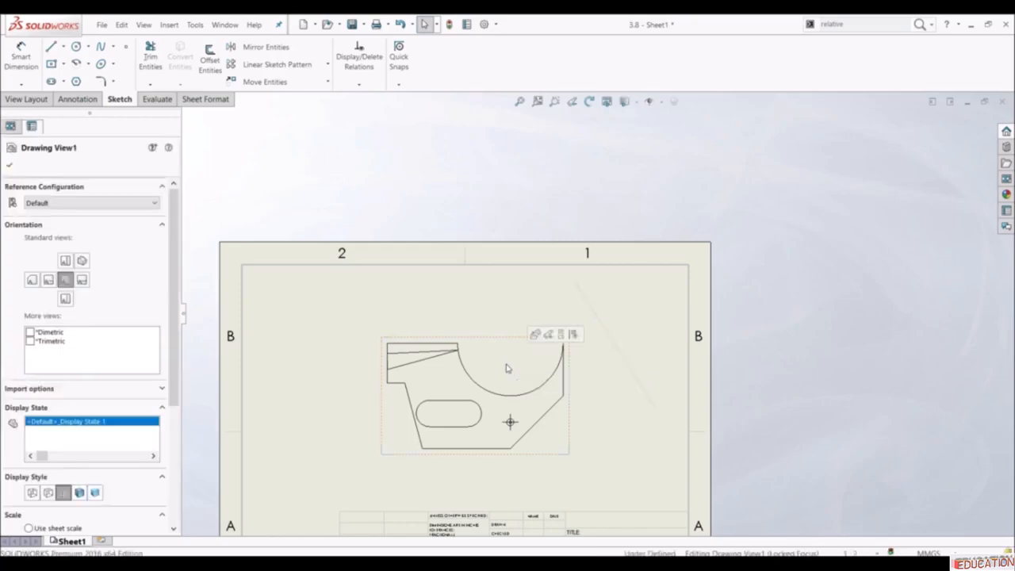
pyautogui.click(63, 46)
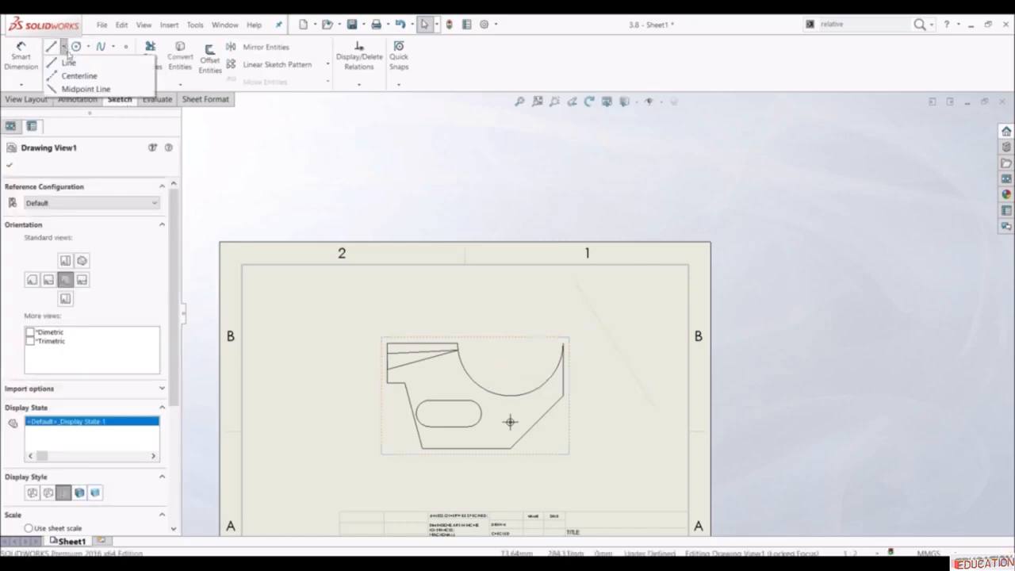
pyautogui.click(63, 75)
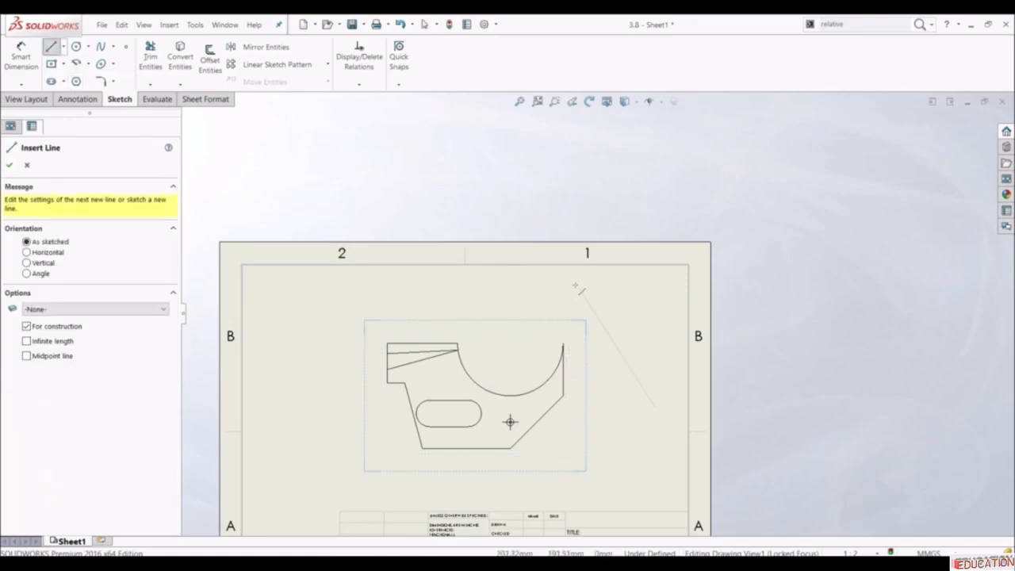
pyautogui.moveTo(575, 285); pyautogui.dragTo(651, 409)
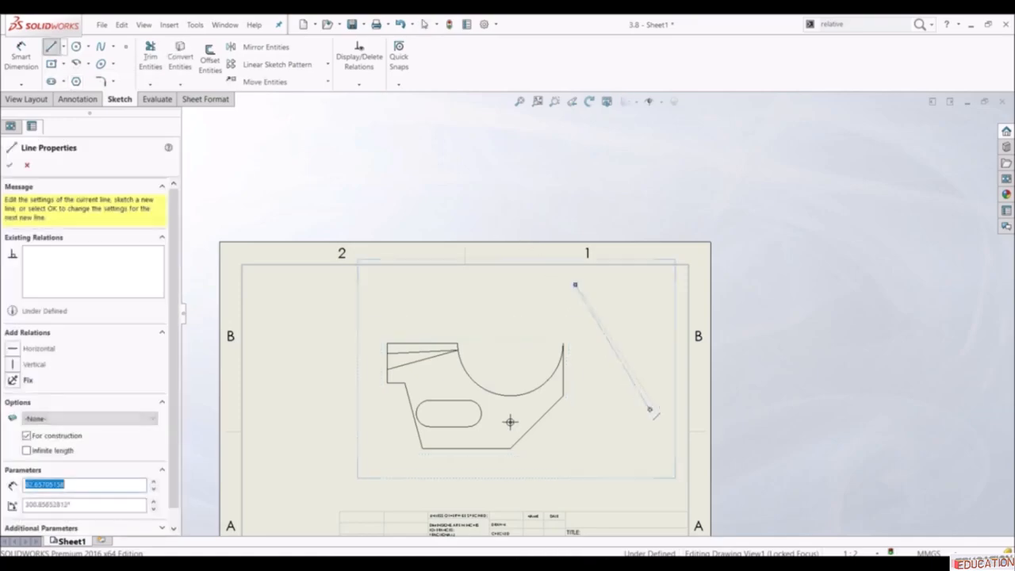
pyautogui.press('Escape')
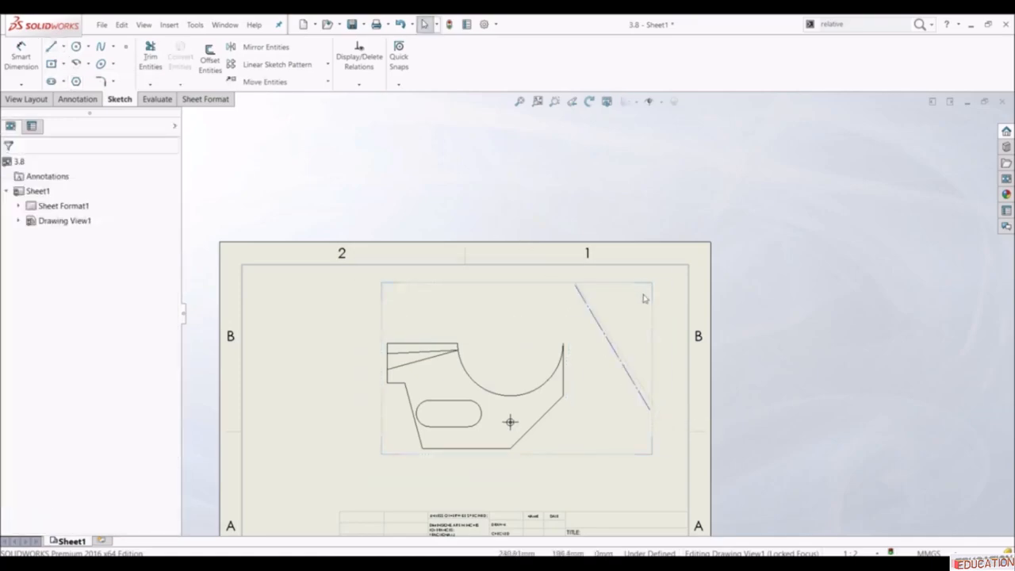
# - Make the slanted centerline in the part view collinear with the line sketched on the sheet
pyautogui.scroll(-1, 631, 374)
pyautogui.click(629, 380)
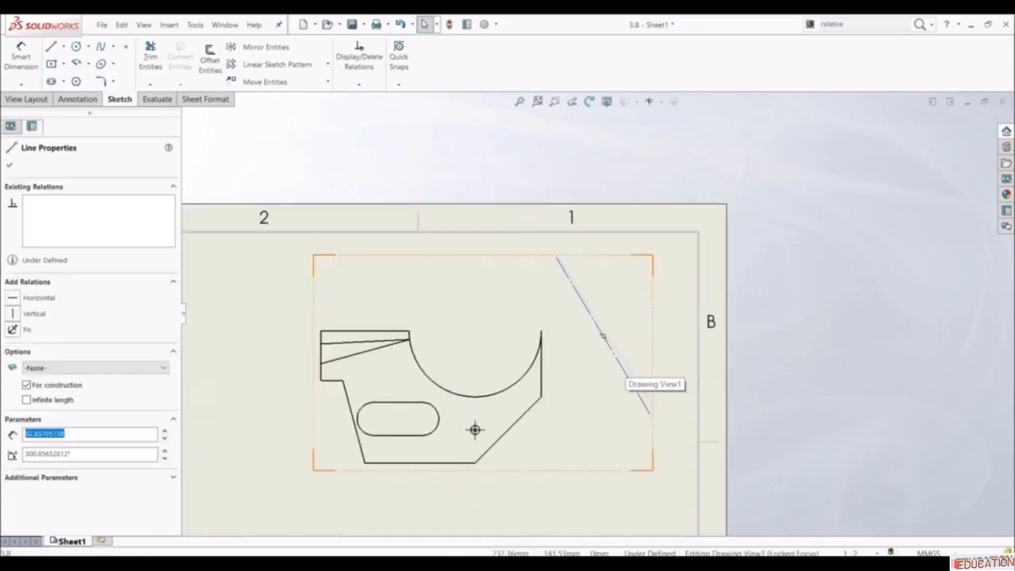
pyautogui.keyDown('ctrl'); pyautogui.click(636, 381); pyautogui.keyUp('ctrl')
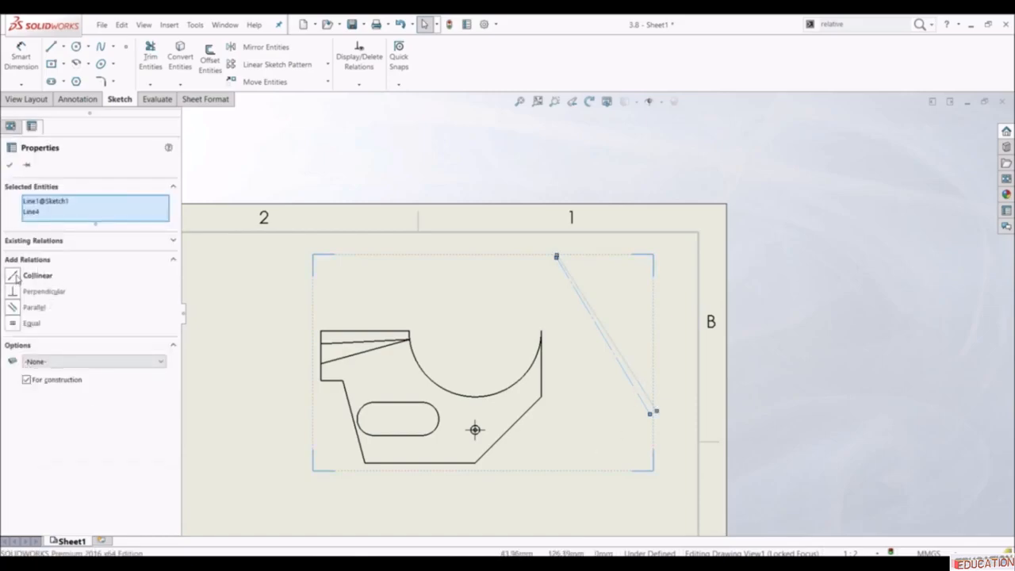
pyautogui.click(14, 275)
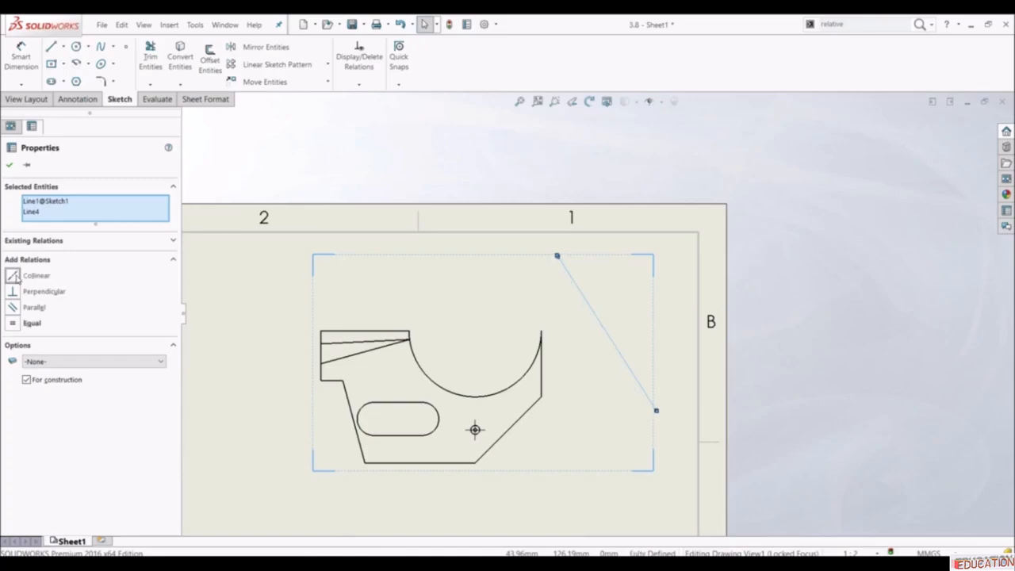
pyautogui.click(9, 165)
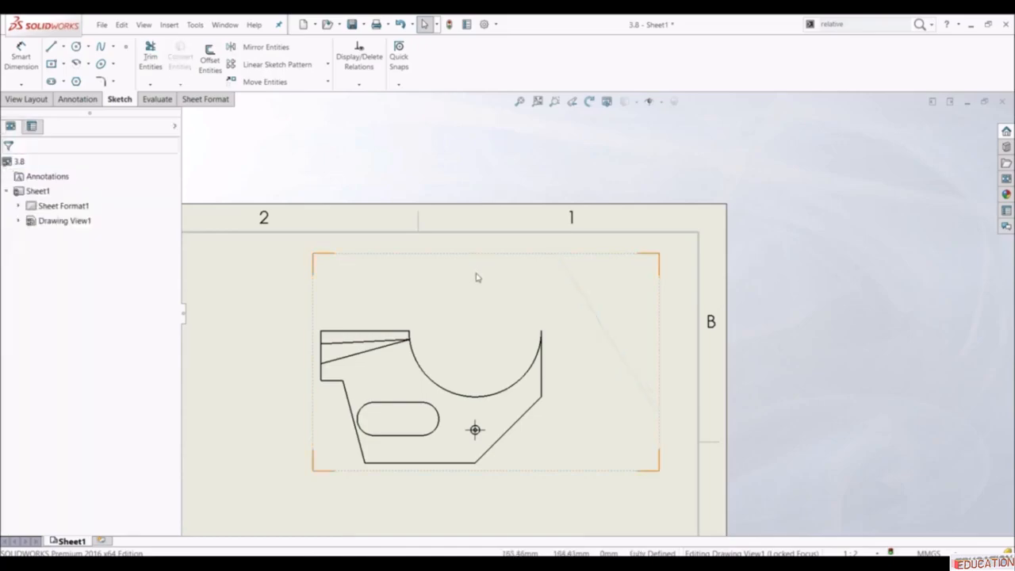
# - Add a driven angular dimension between the part's lower-right slanted edge and the slanted line, placing it over the arc
pyautogui.click(78, 99)
pyautogui.click(21, 58)
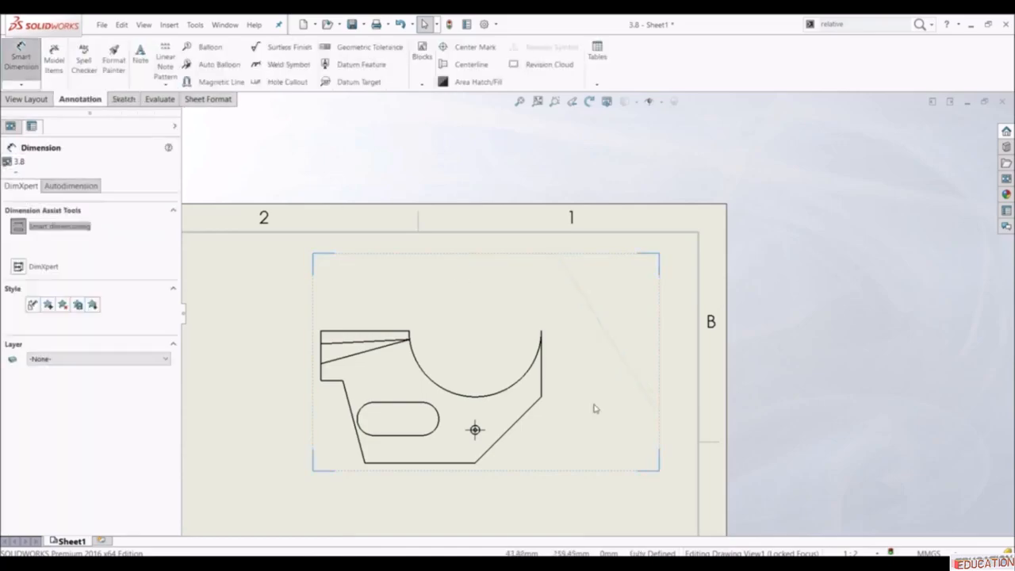
pyautogui.click(526, 412)
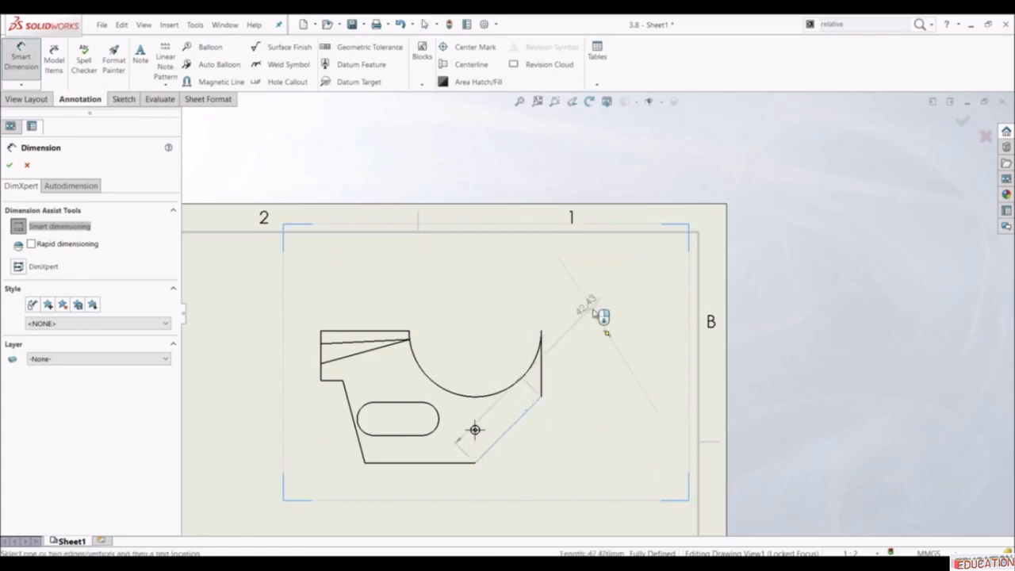
pyautogui.click(599, 319)
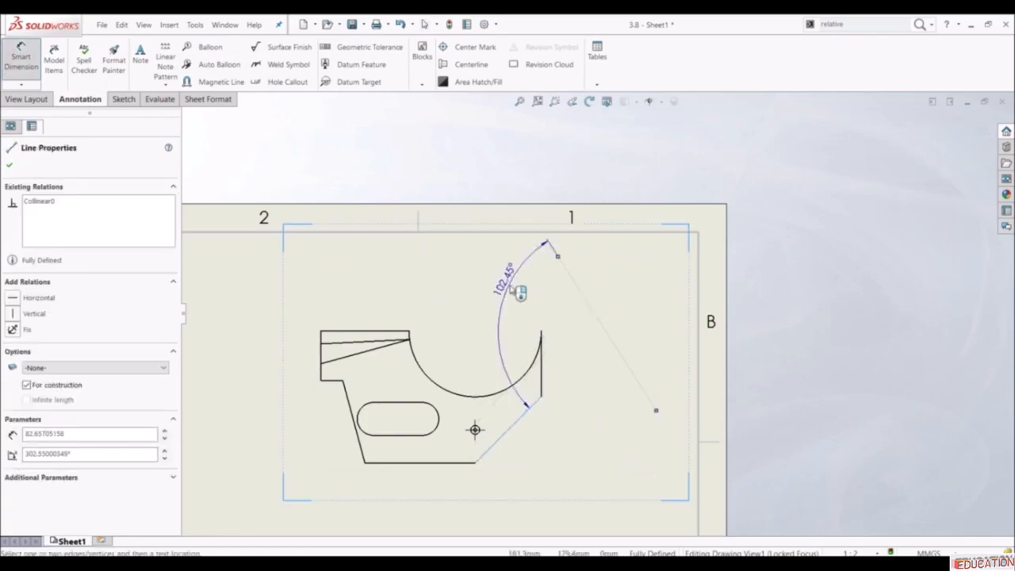
pyautogui.click(490, 335)
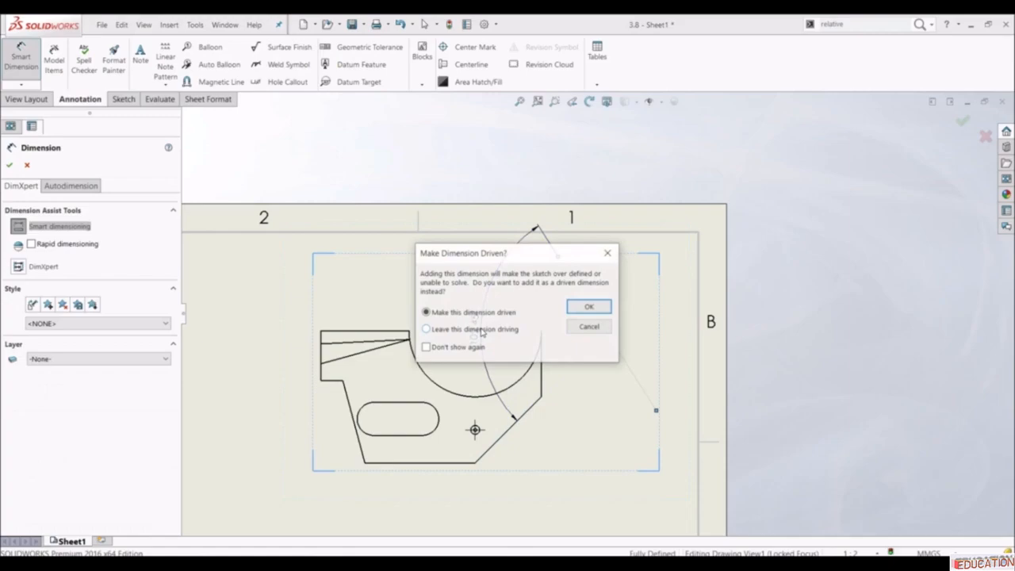
pyautogui.click(589, 309)
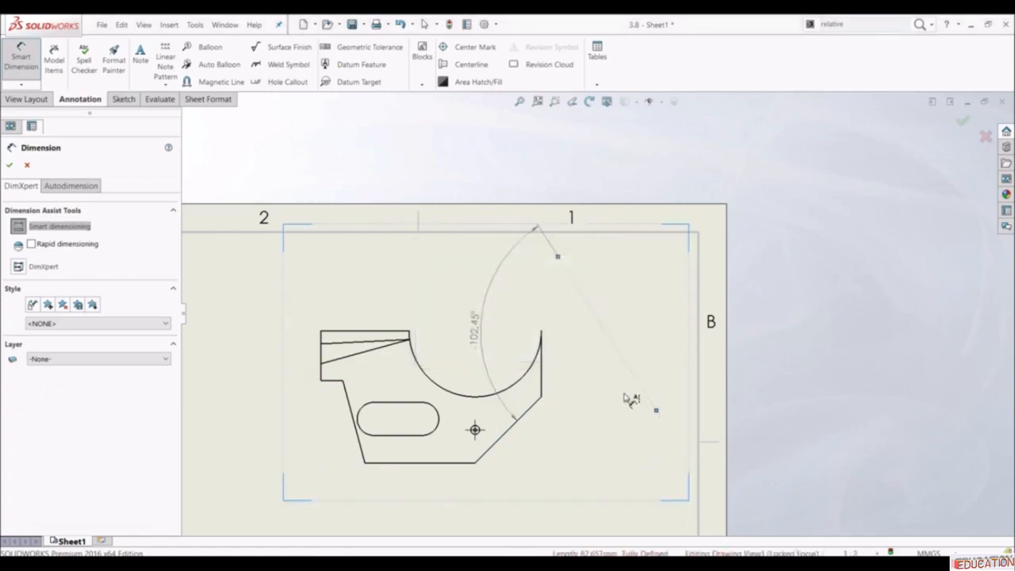
pyautogui.click(10, 165)
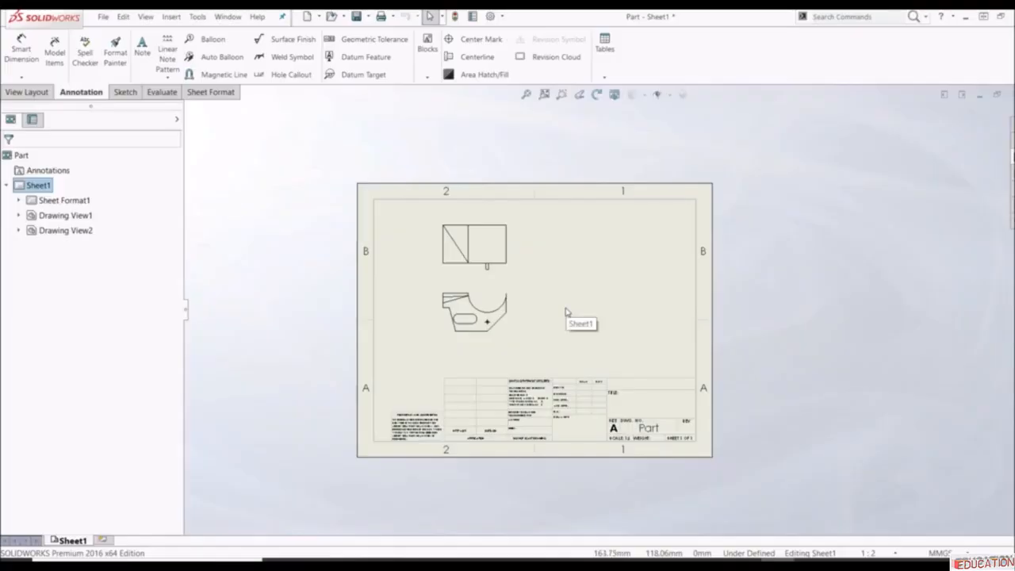
# - Try to edit the title block's drawing number directly on the sheet of the Part drawing
pyautogui.scroll(-3, 577, 353)
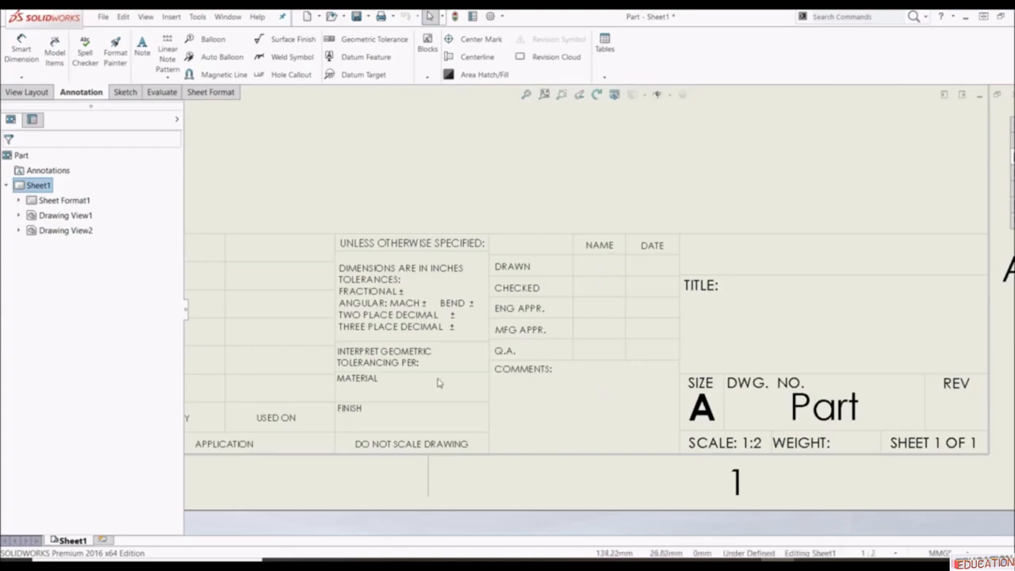
pyautogui.scroll(5, 437, 383)
pyautogui.scroll(-5, 571, 367)
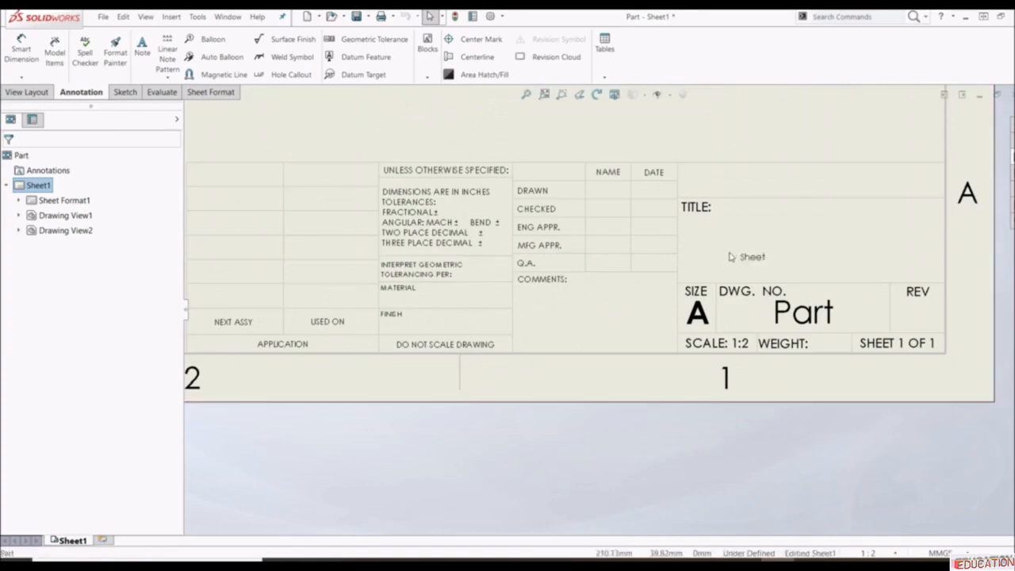
pyautogui.doubleClick(786, 317)
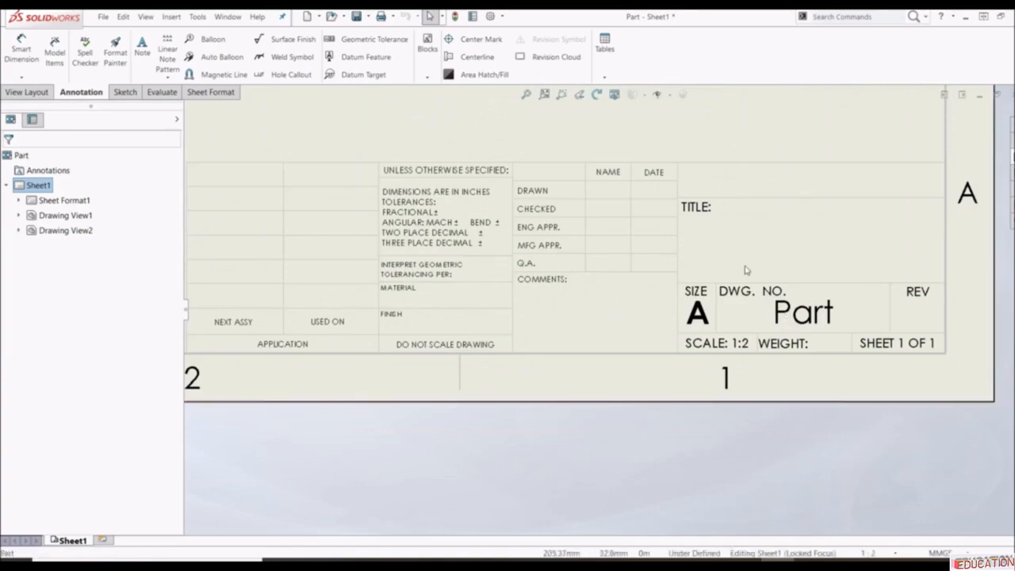
pyautogui.scroll(6, 746, 270)
pyautogui.scroll(-4, 657, 224)
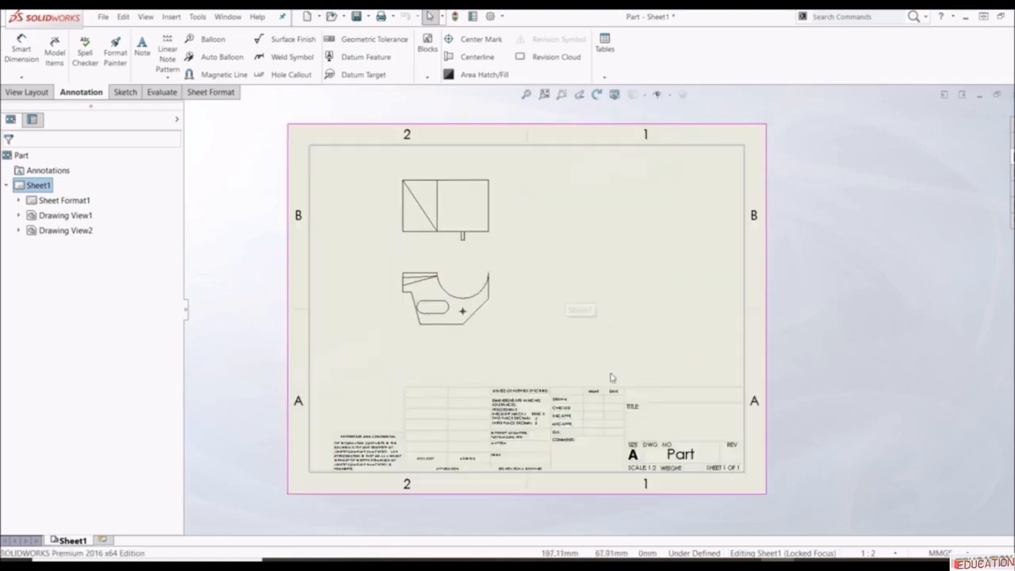
# - Open the sheet format of Sheet1 for editing
pyautogui.scroll(2, 611, 378)
pyautogui.scroll(-5, 612, 261)
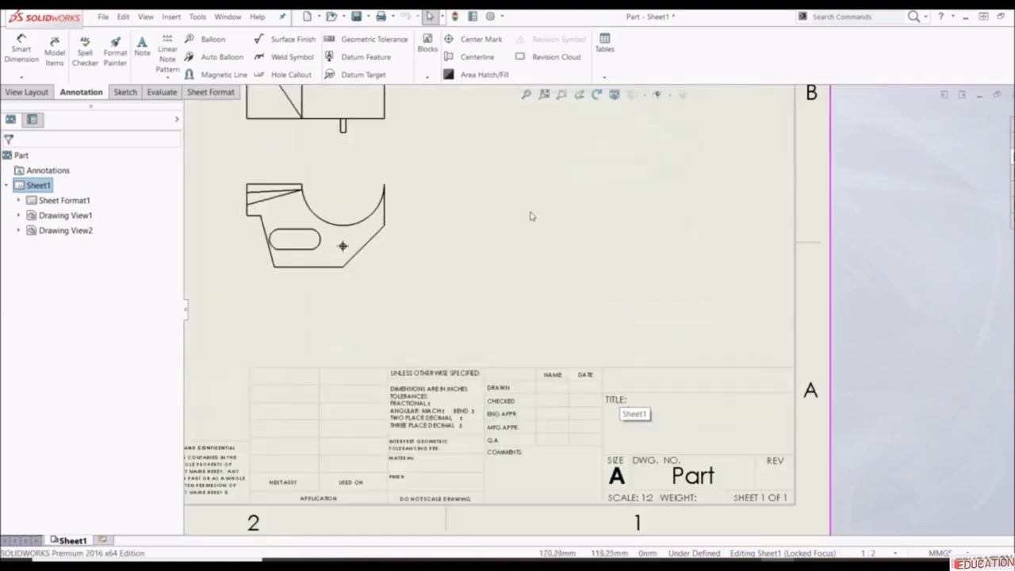
pyautogui.rightClick(531, 216)
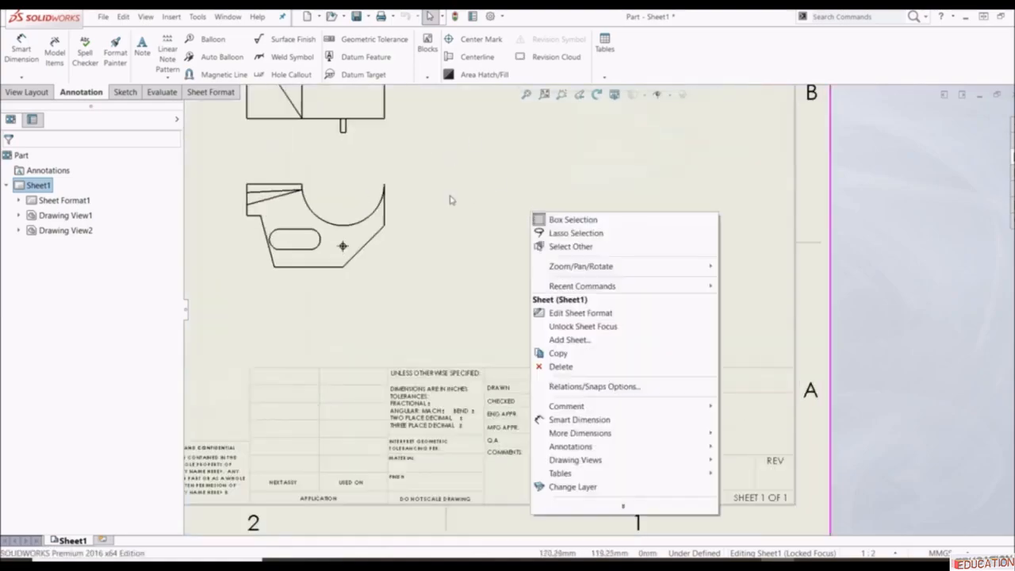
pyautogui.click(580, 313)
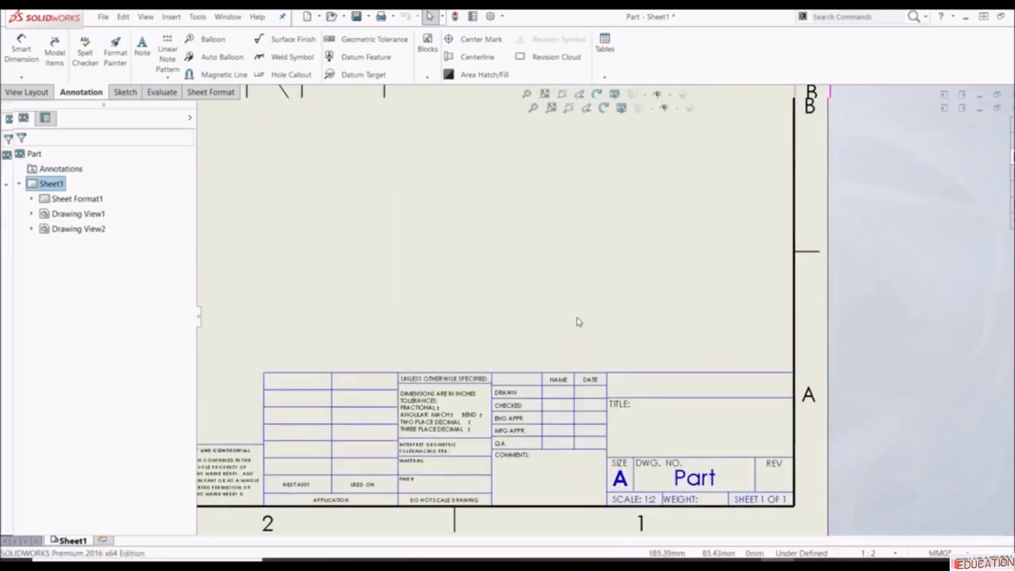
# - Enter "Part" as the text of the empty note in the title block's TITLE cell
pyautogui.scroll(5, 576, 321)
pyautogui.scroll(-2, 564, 254)
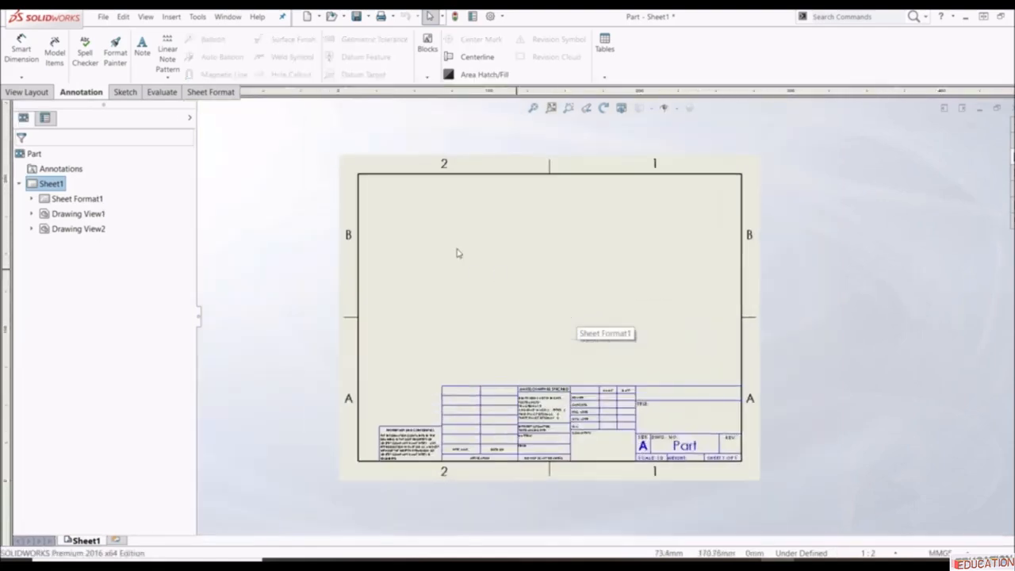
pyautogui.scroll(-1, 581, 248)
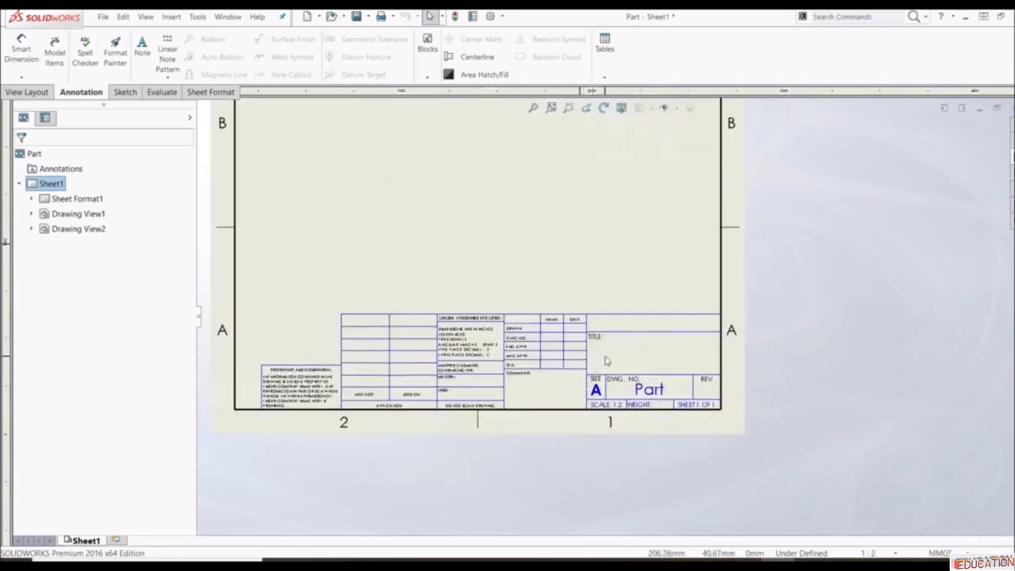
pyautogui.scroll(-2, 604, 359)
pyautogui.scroll(-2, 686, 341)
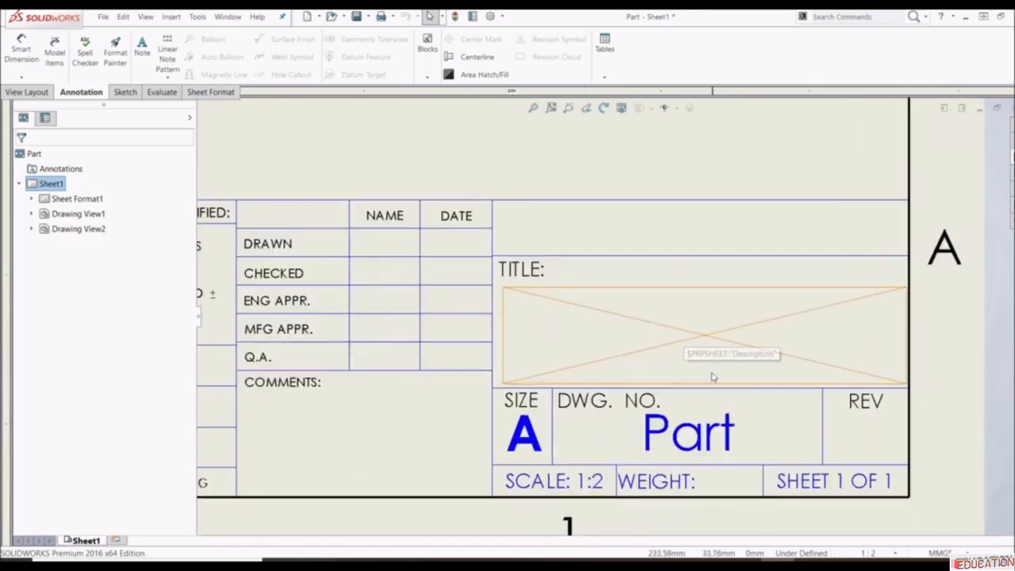
pyautogui.click(694, 336)
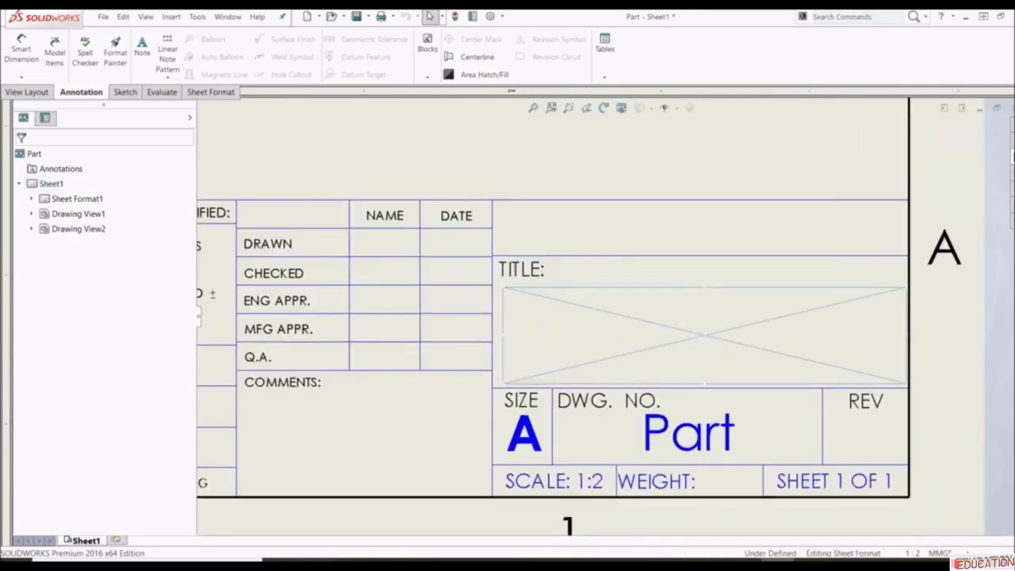
pyautogui.doubleClick(693, 336)
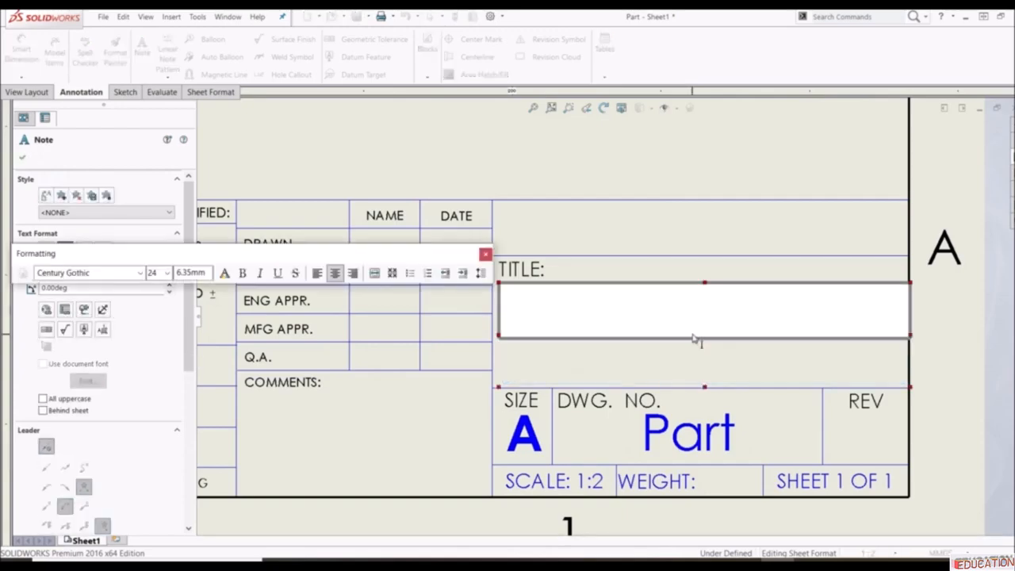
pyautogui.write('Part')
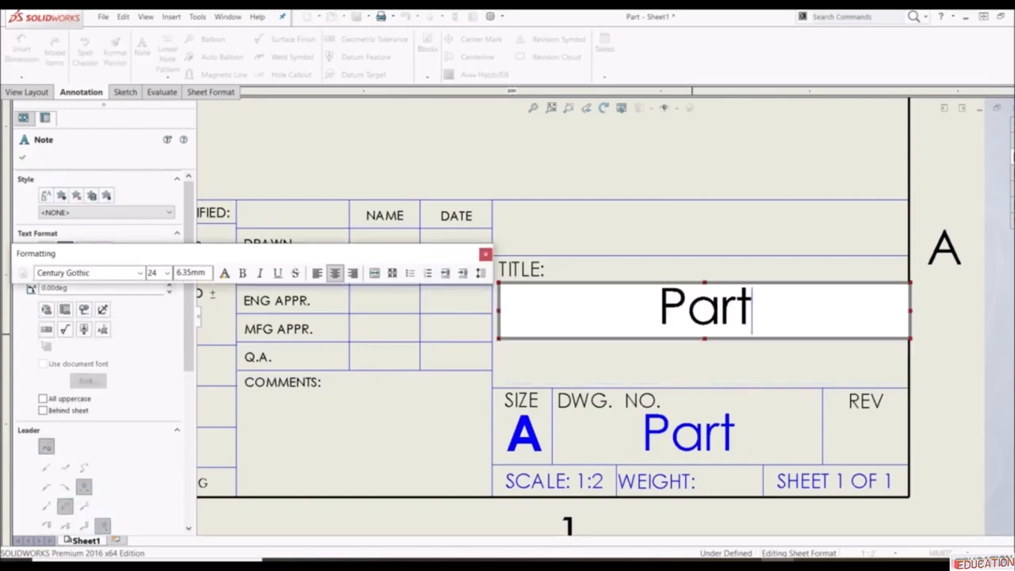
# - Format the title text in the Forte font at size 24 in bold and finish the note
pyautogui.doubleClick(659, 316)
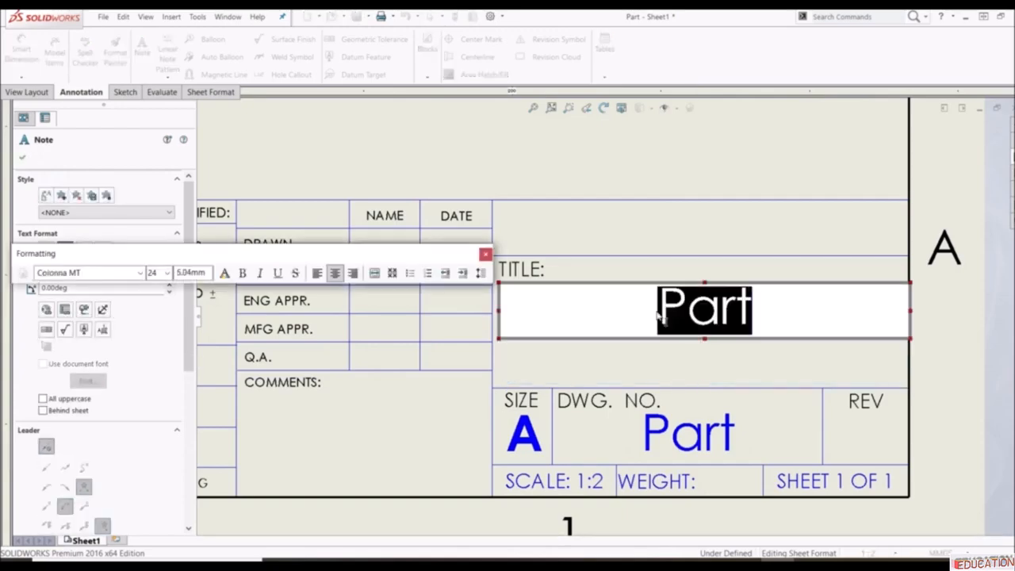
pyautogui.click(140, 273)
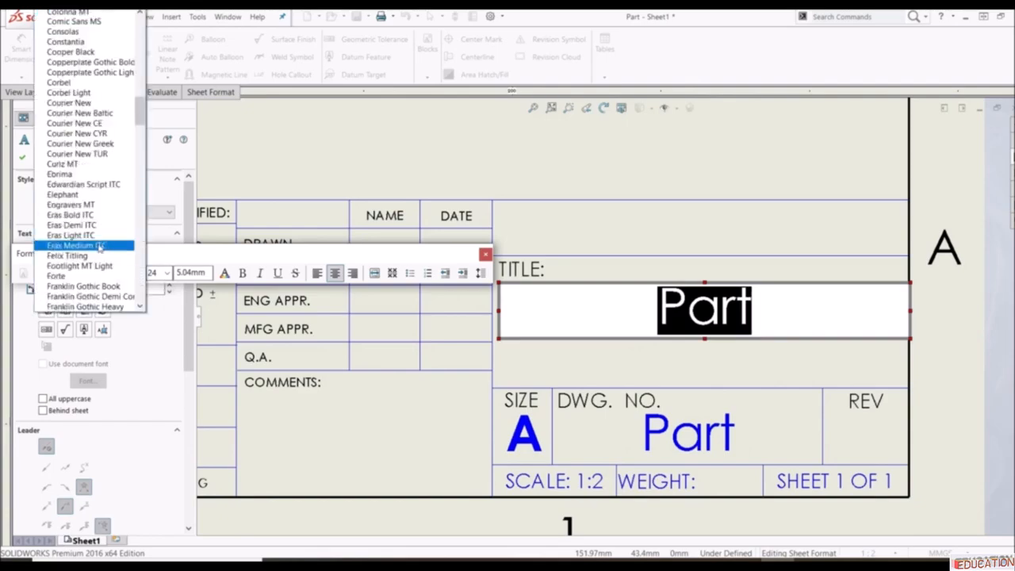
pyautogui.click(56, 276)
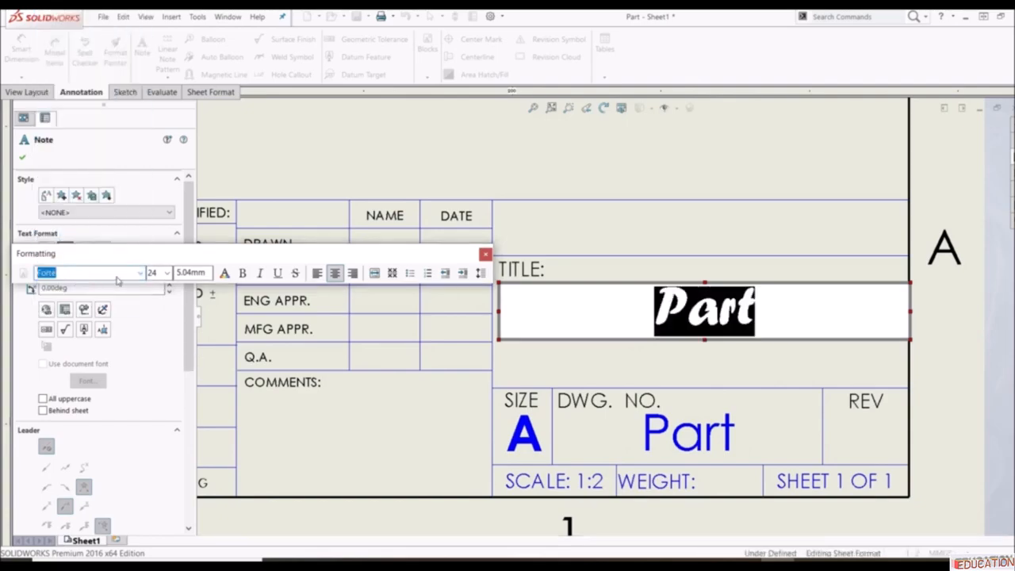
pyautogui.click(167, 273)
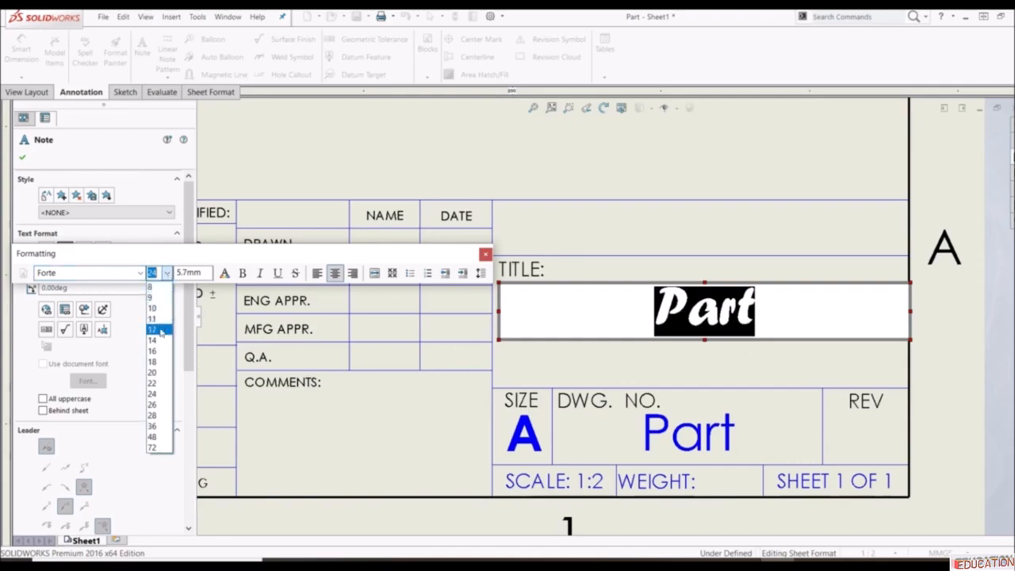
pyautogui.click(159, 333)
pyautogui.click(167, 273)
pyautogui.click(159, 386)
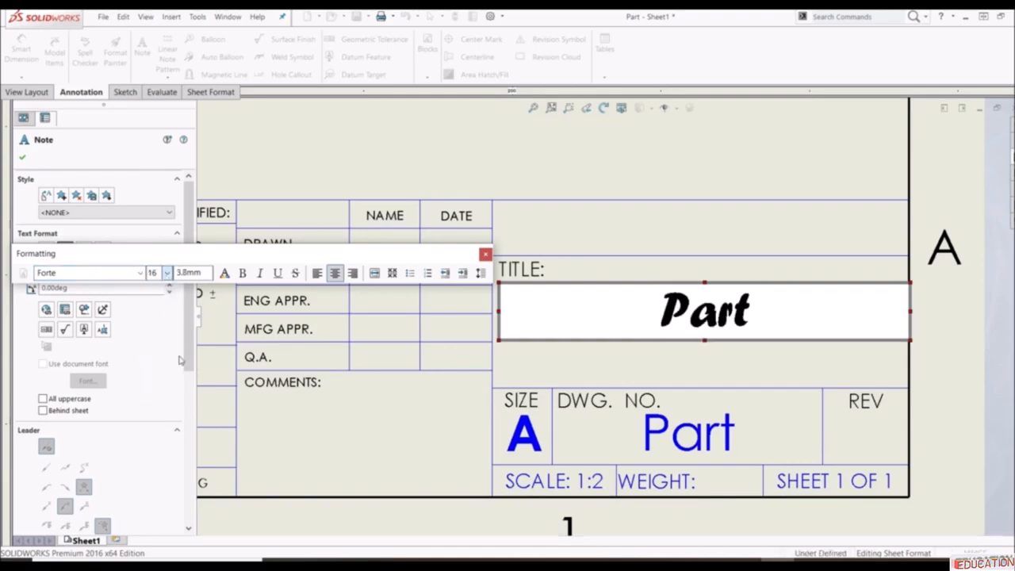
pyautogui.click(243, 274)
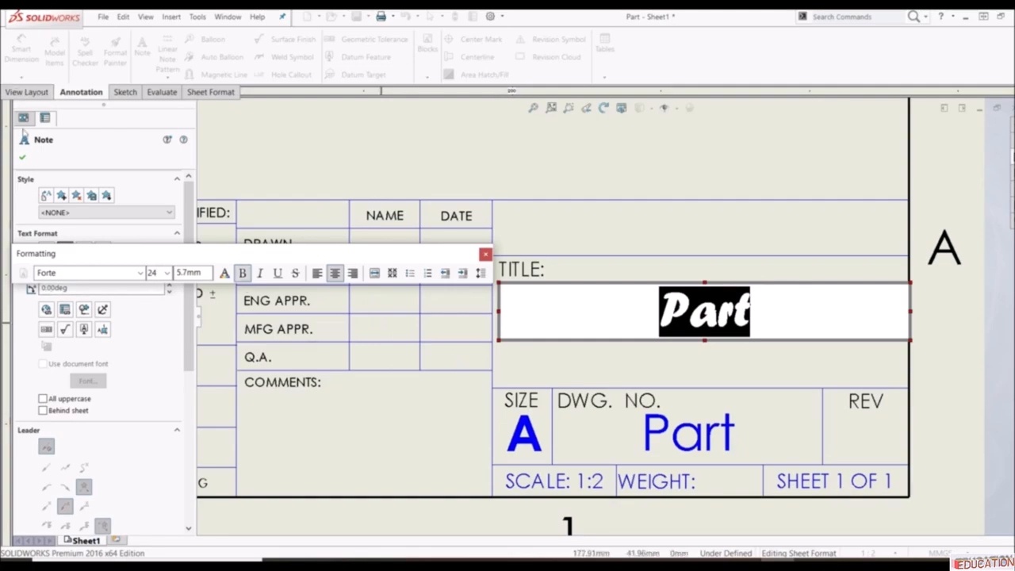
pyautogui.click(26, 157)
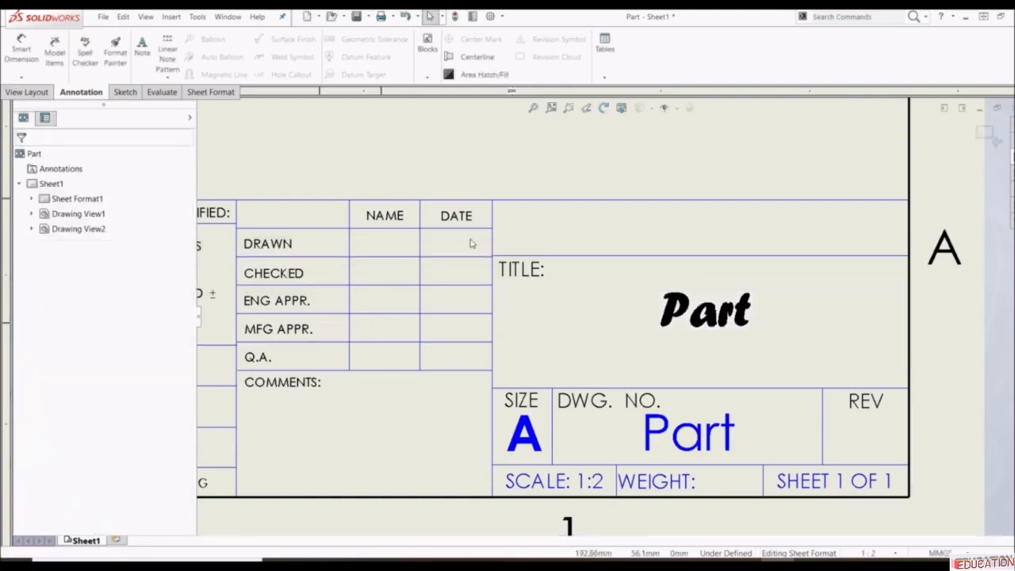
# - Replace the text in the title block's DWG. NO. cell with "2"
pyautogui.scroll(-2, 695, 483)
pyautogui.scroll(3, 568, 334)
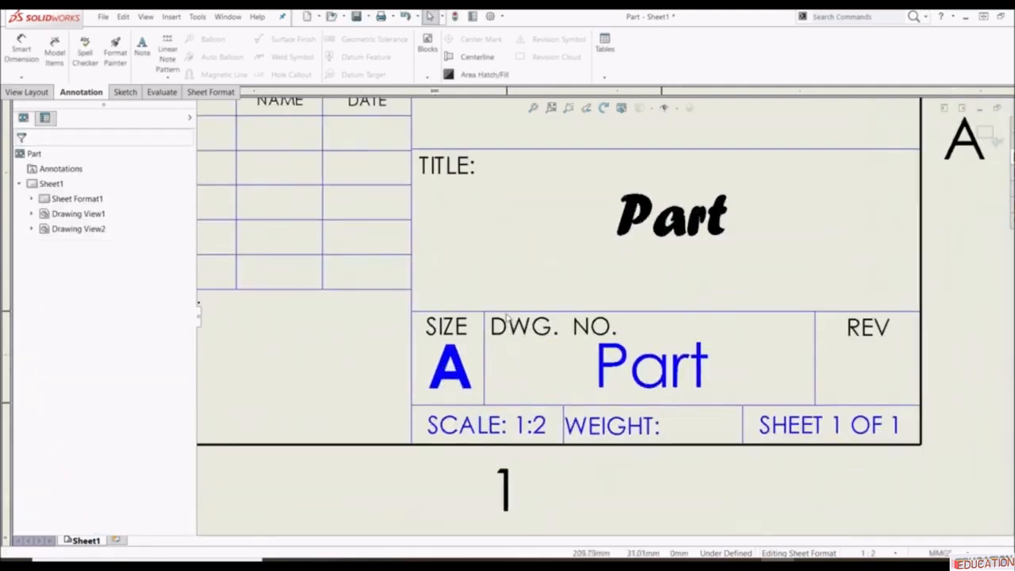
pyautogui.click(649, 374)
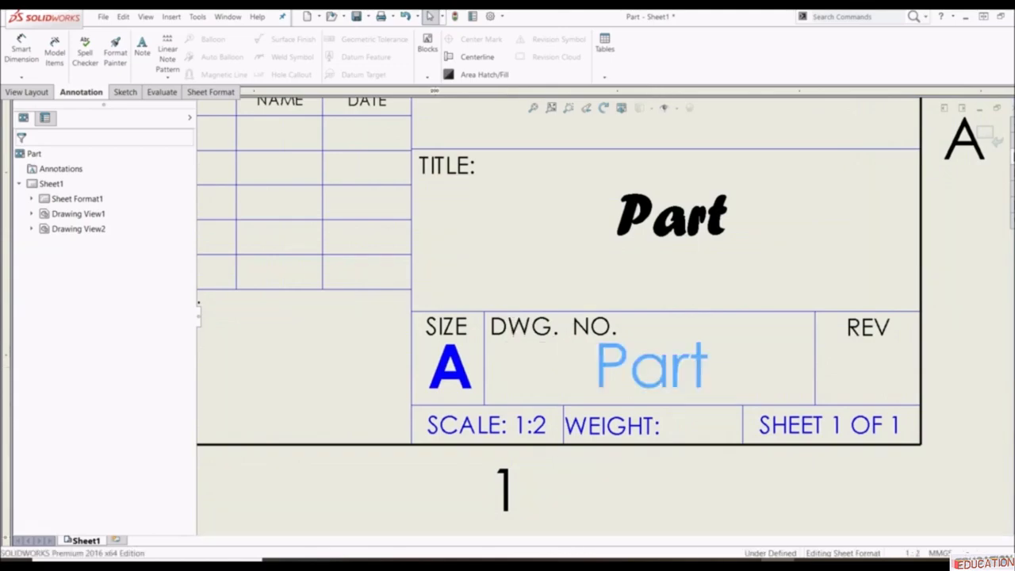
pyautogui.doubleClick(645, 372)
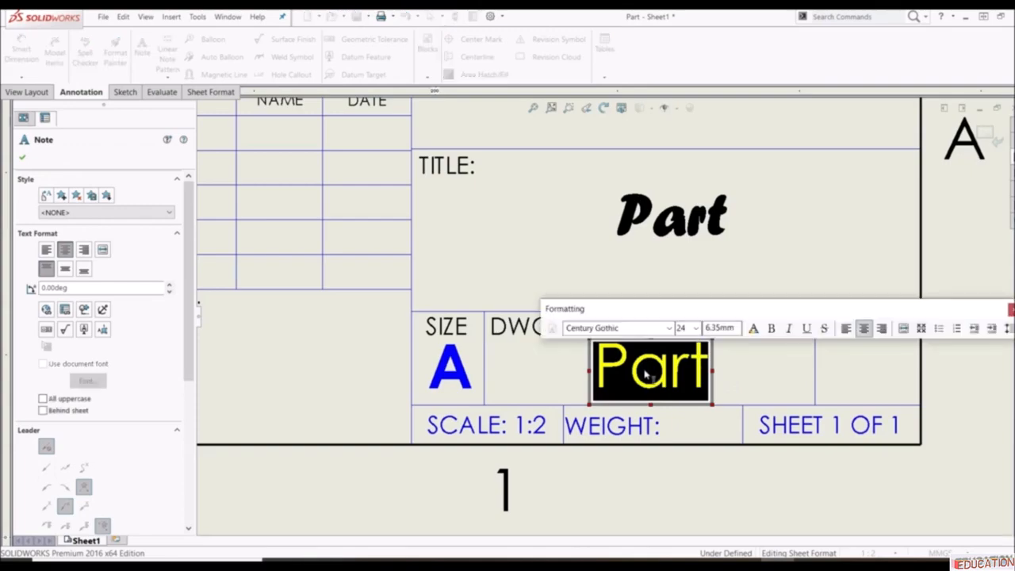
pyautogui.write('2')
pyautogui.click(21, 159)
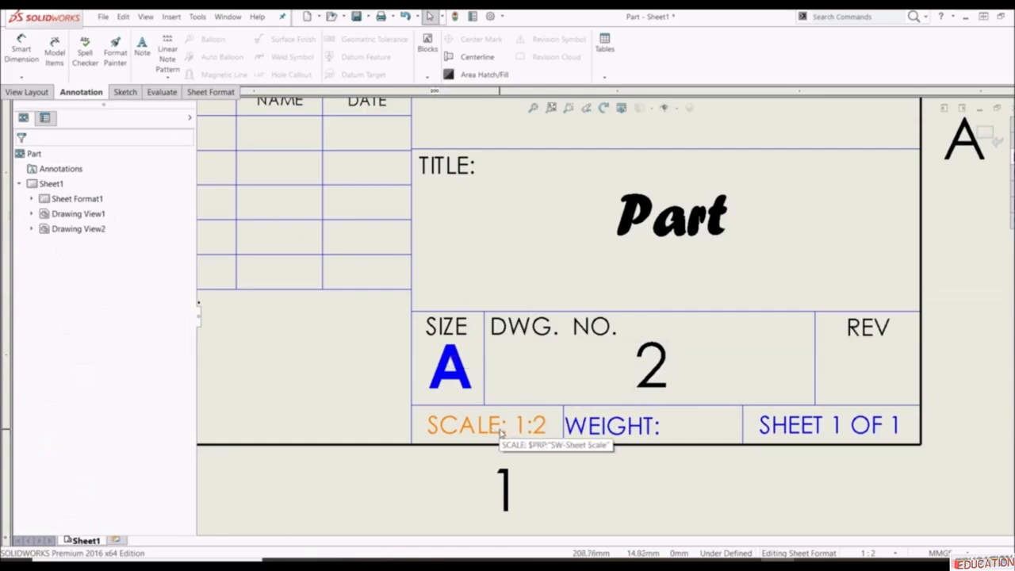
# - Place a new note in the title block's COMMENTS cell and start its text with "C"
pyautogui.scroll(5, 679, 419)
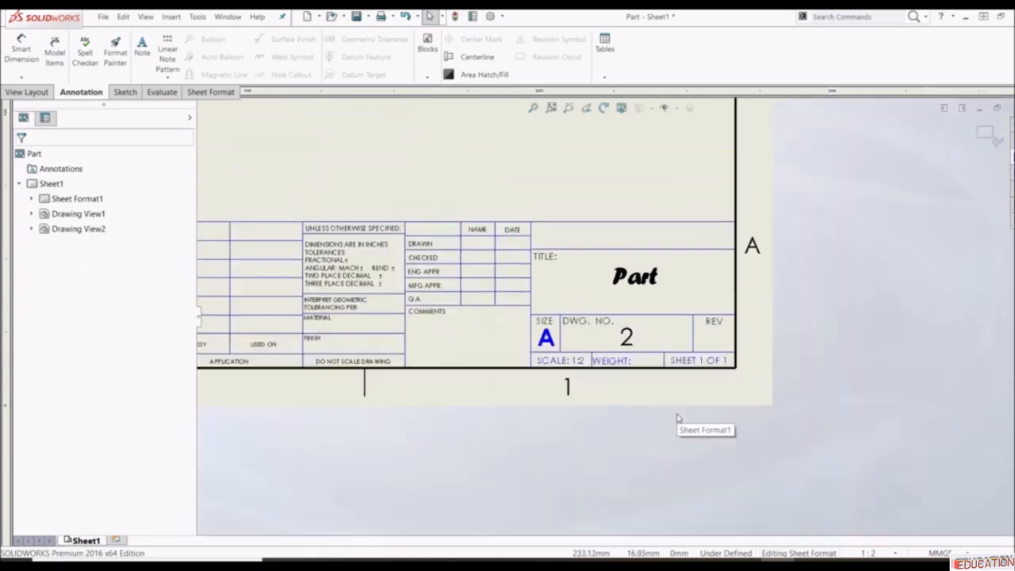
pyautogui.scroll(-6, 503, 343)
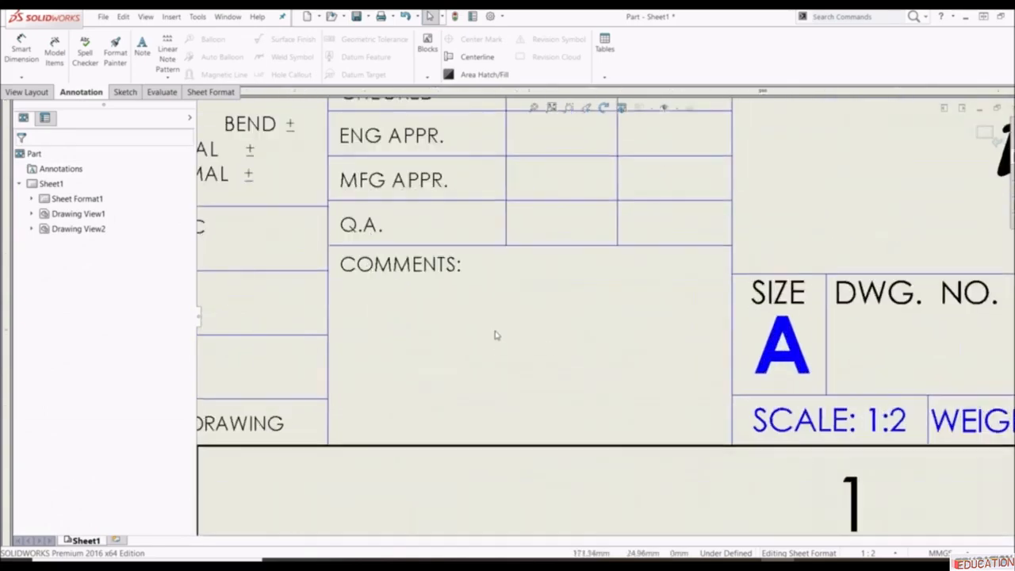
pyautogui.click(496, 334)
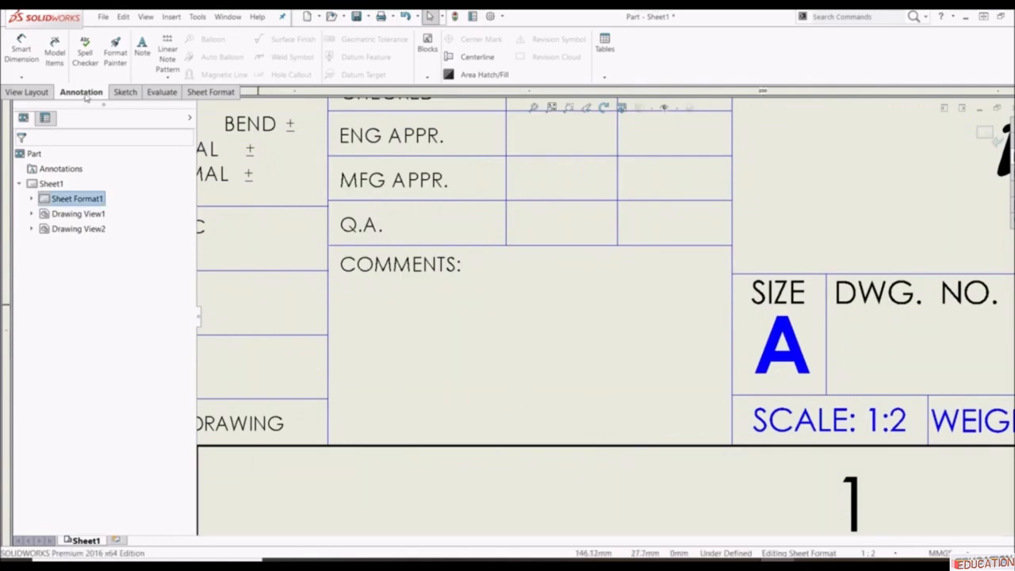
pyautogui.click(143, 52)
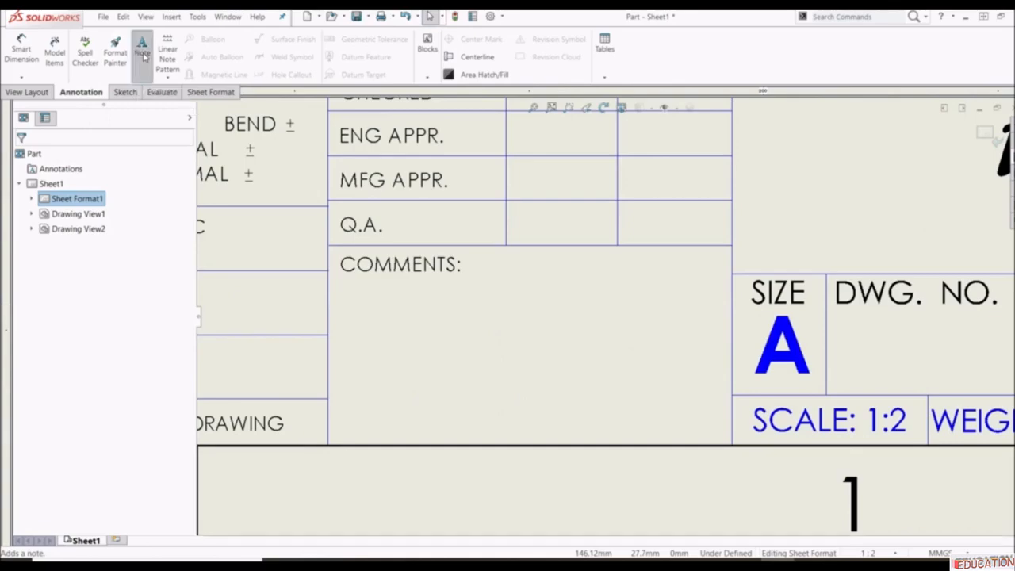
pyautogui.click(378, 354)
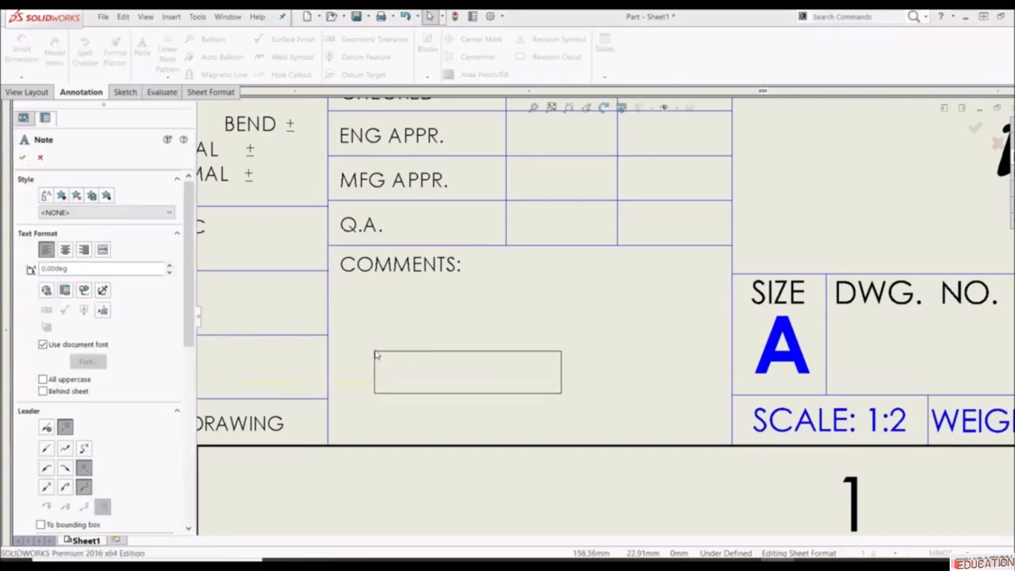
pyautogui.write('XXXXXXX')
pyautogui.click(377, 354)
pyautogui.write('C')
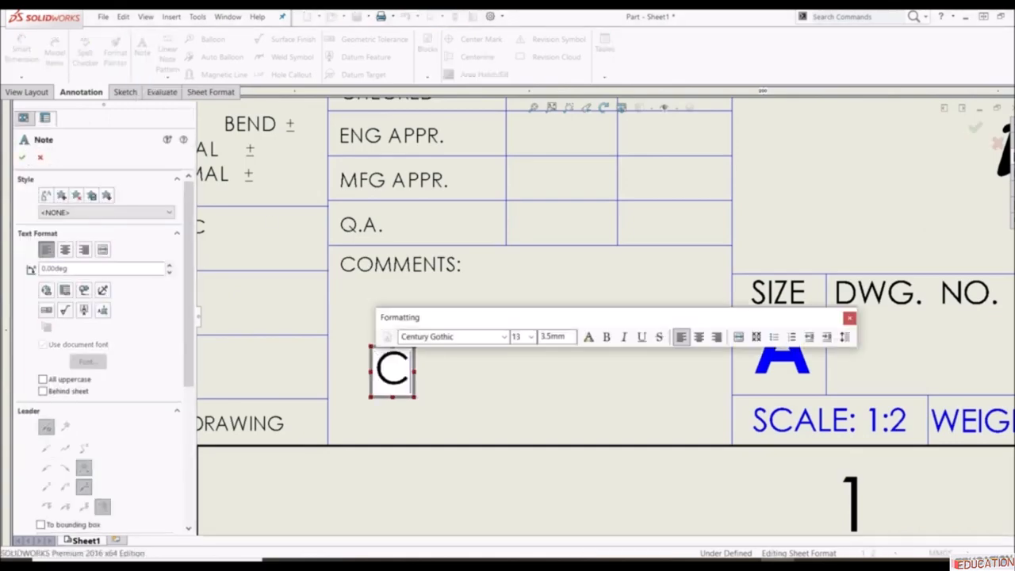
# - Complete the note text as "Comment" in the title block's COMMENTS area and finish the note
pyautogui.write('omment')
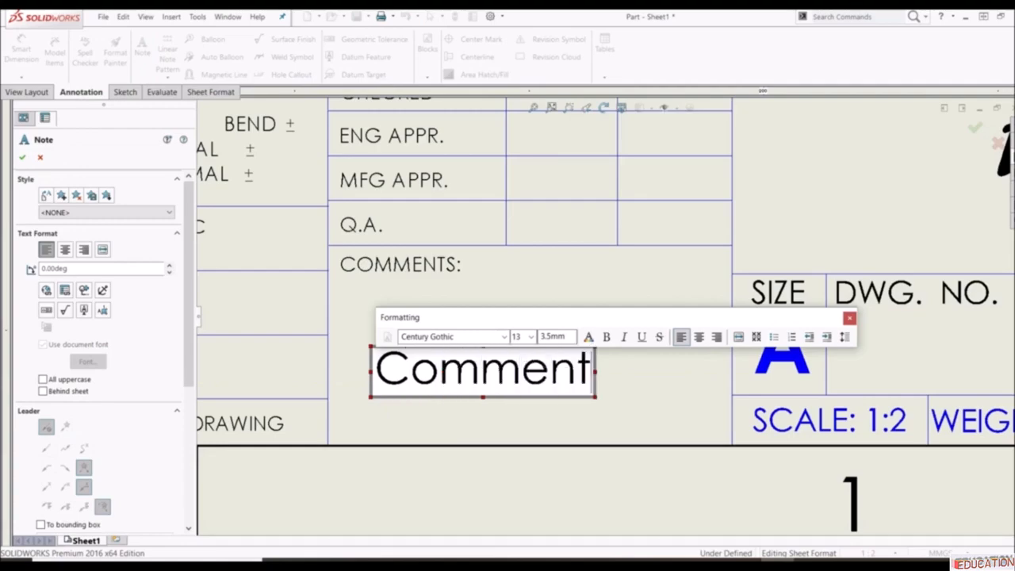
pyautogui.click(22, 156)
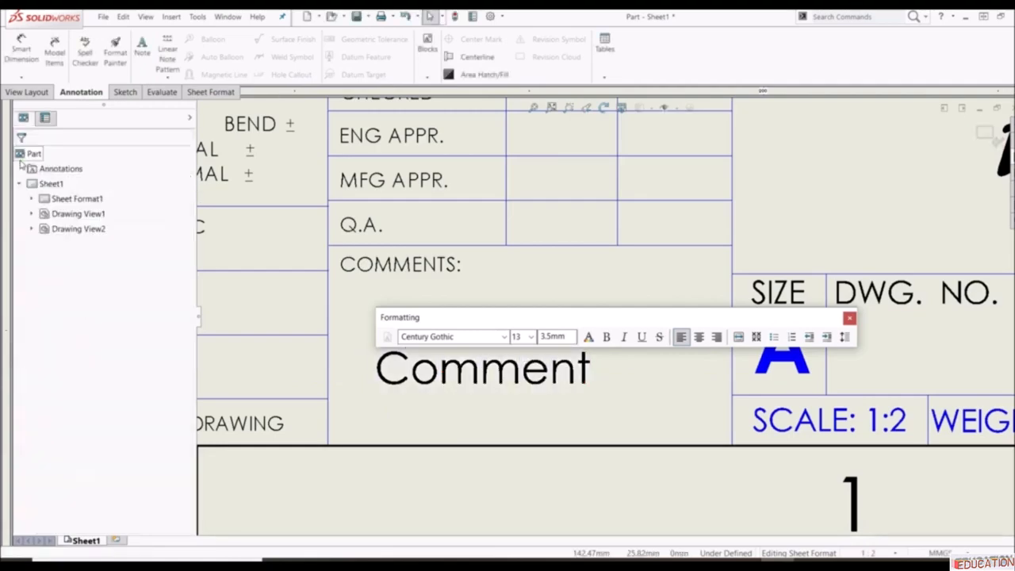
# - Place a note reading "Name" in the title block's DRAWN row under the NAME column
pyautogui.scroll(3, 535, 283)
pyautogui.scroll(-3, 563, 293)
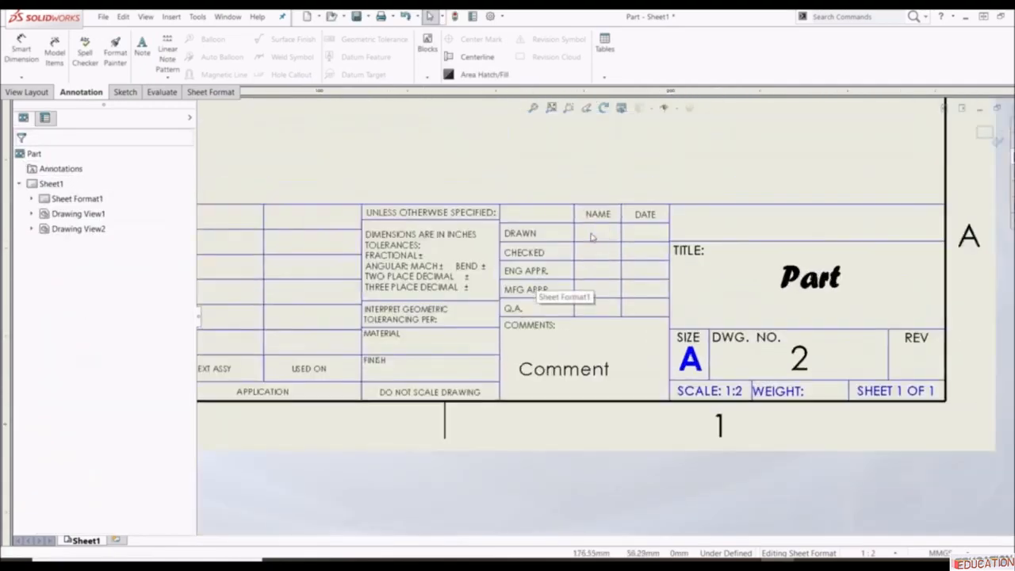
pyautogui.scroll(-2, 598, 245)
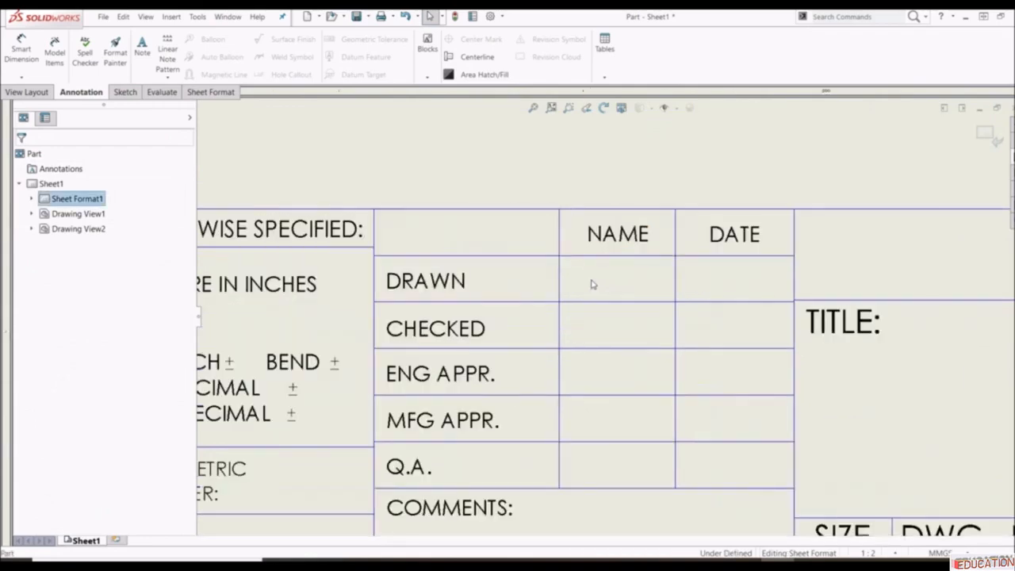
pyautogui.click(142, 47)
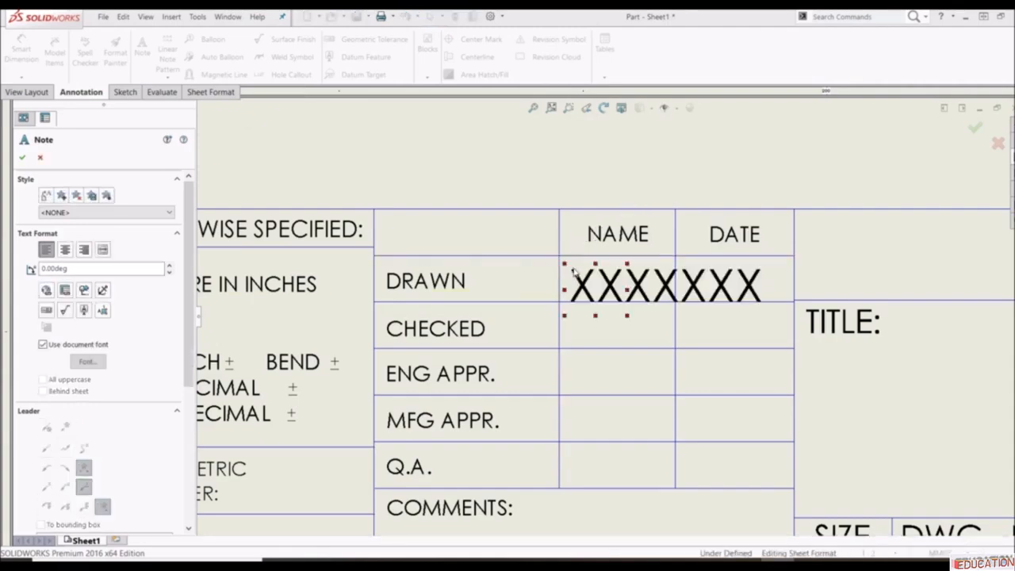
pyautogui.click(573, 272)
pyautogui.write('Name')
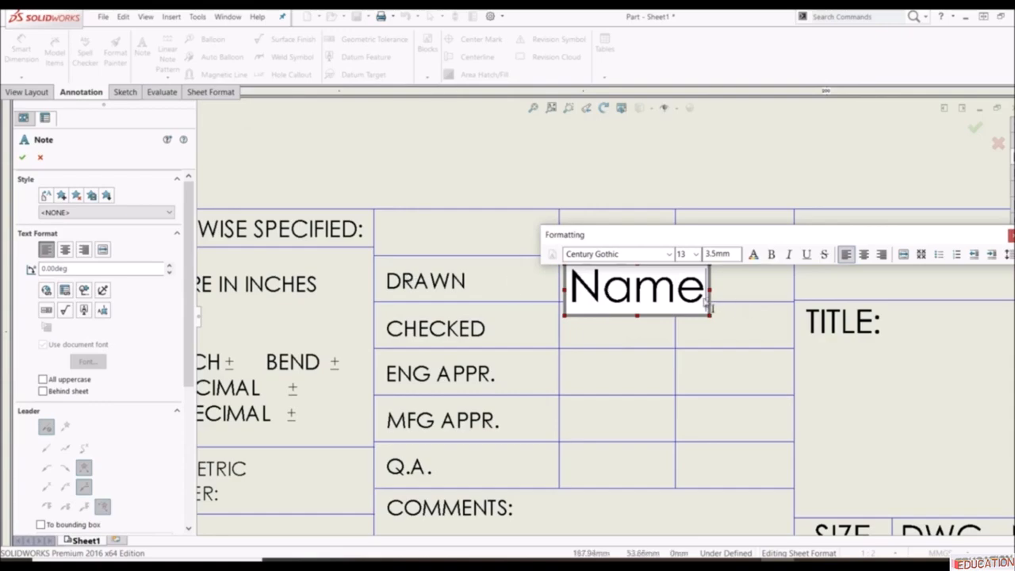
# - Reduce the "Name" note's font size to 9 and finish the note
pyautogui.moveTo(708, 305); pyautogui.dragTo(556, 285)
pyautogui.click(696, 254)
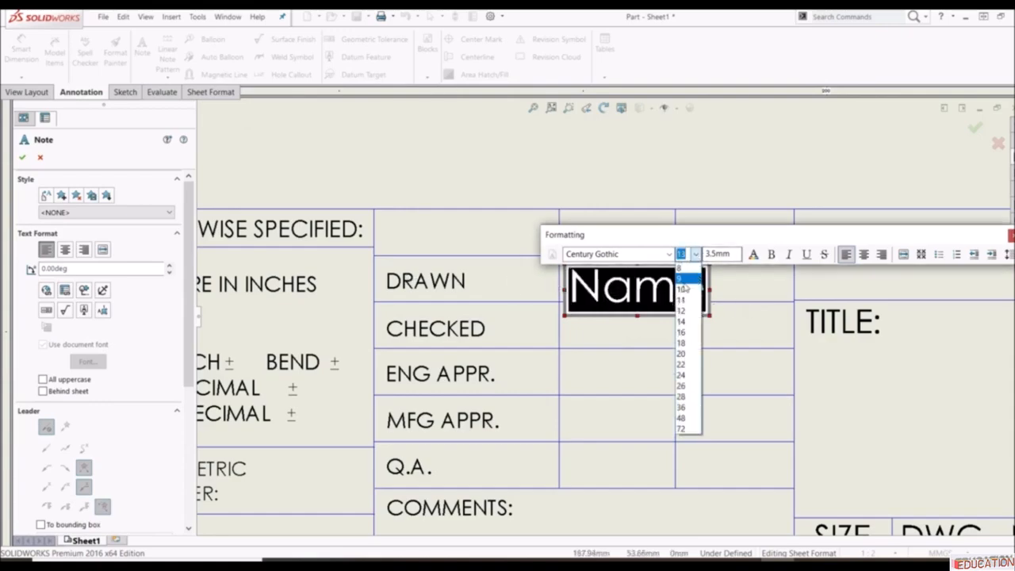
pyautogui.click(682, 279)
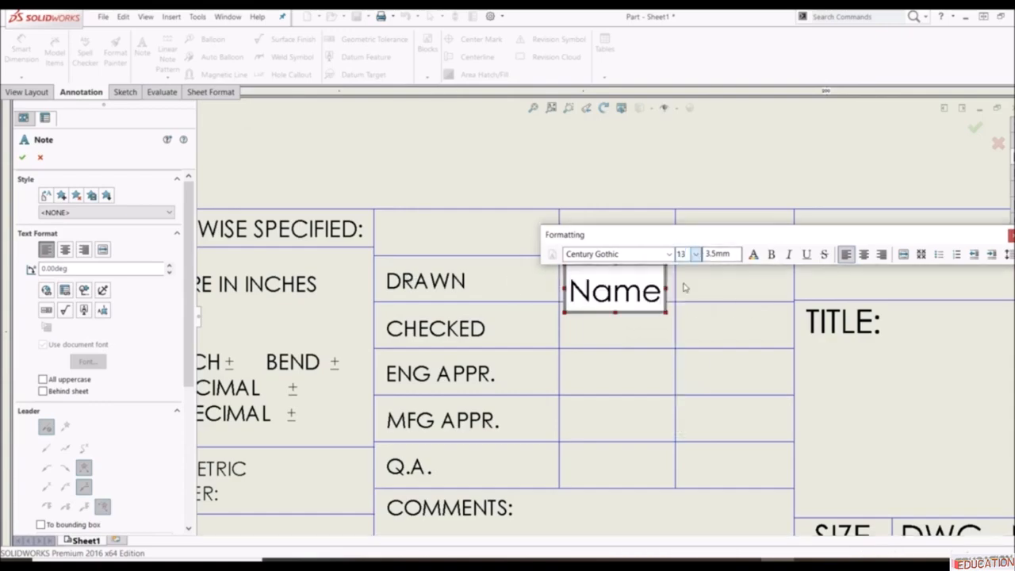
pyautogui.click(24, 158)
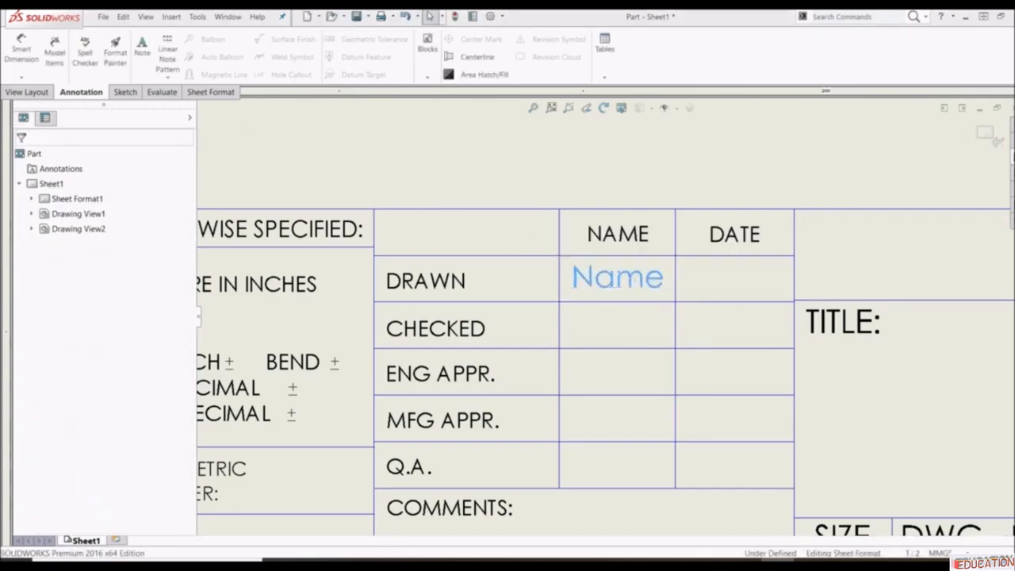
pyautogui.click(142, 48)
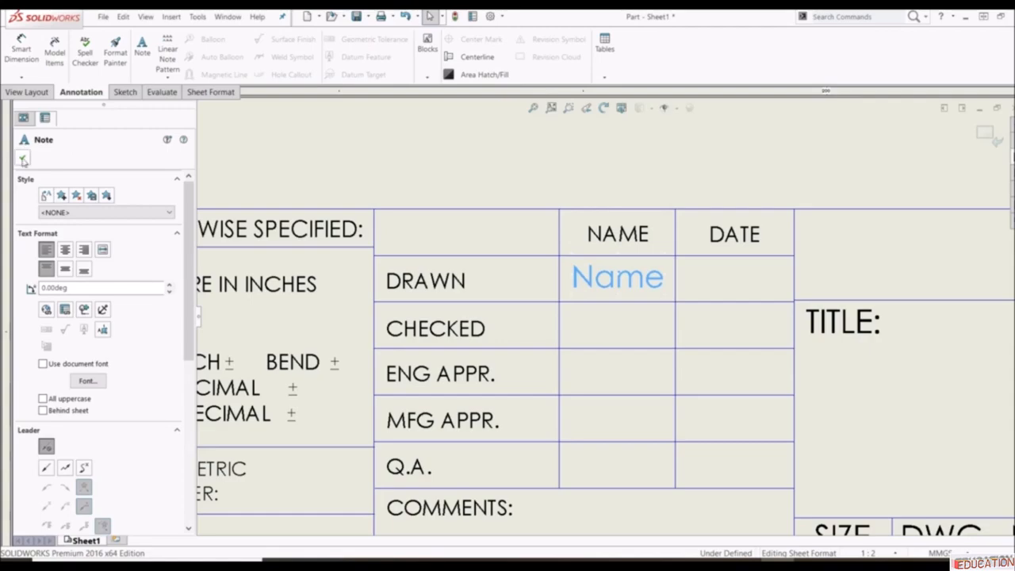
pyautogui.click(24, 158)
# - Exit sheet format editing, return to the drawing sheet and check the filled-in title block
pyautogui.scroll(3, 627, 246)
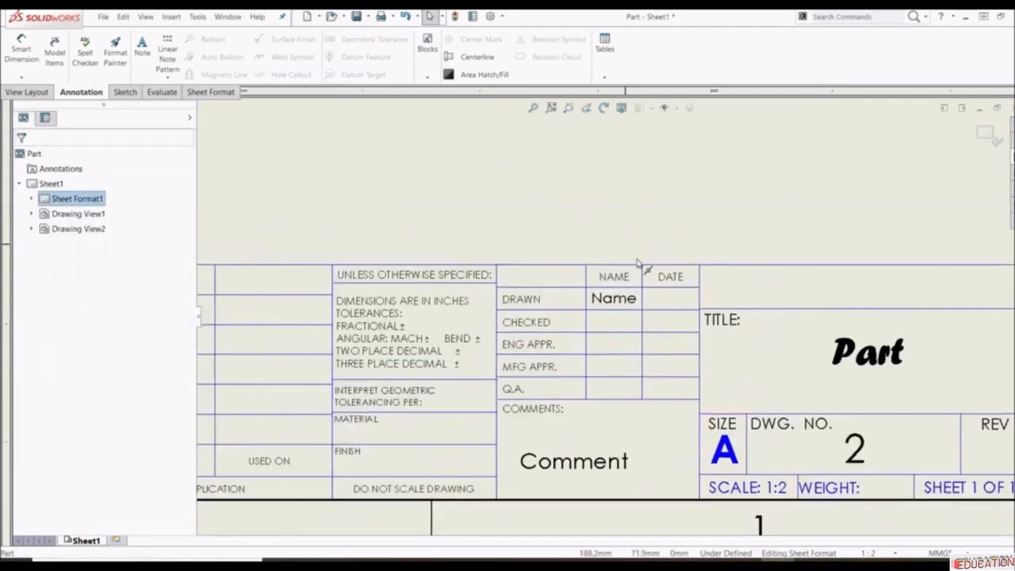
pyautogui.scroll(5, 607, 318)
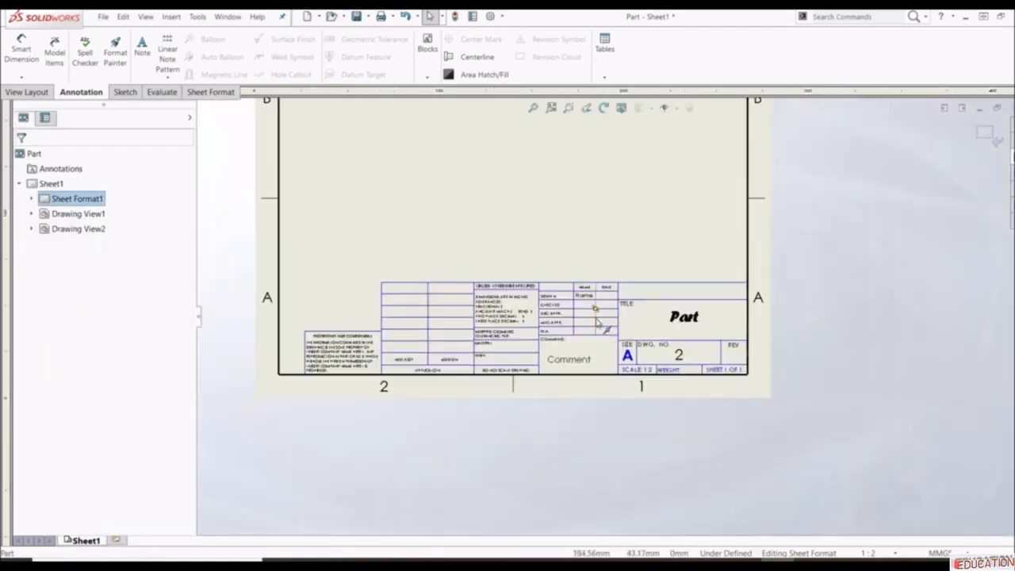
pyautogui.scroll(-1, 597, 321)
pyautogui.scroll(-2, 600, 313)
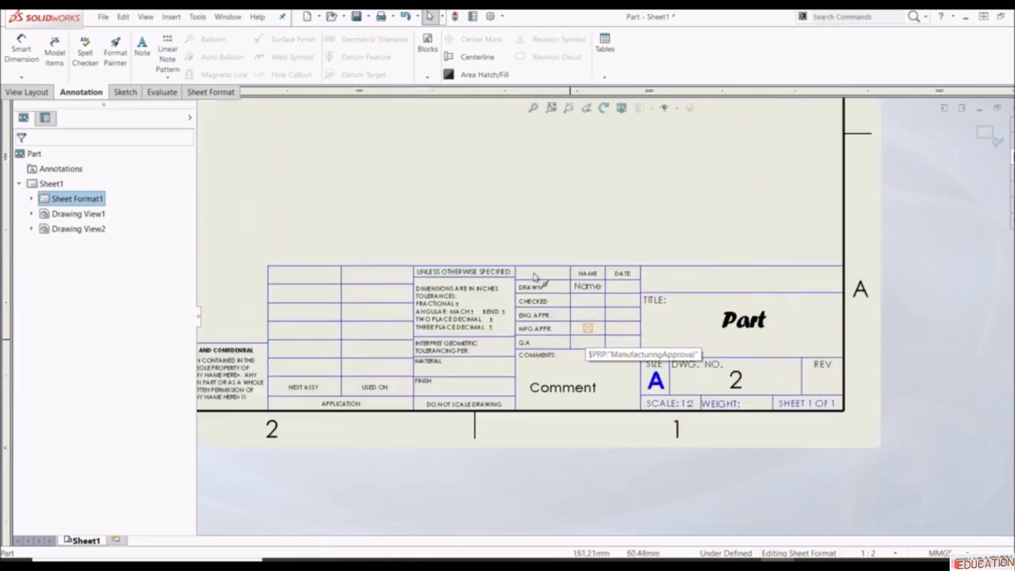
pyautogui.scroll(4, 587, 281)
pyautogui.scroll(-3, 615, 269)
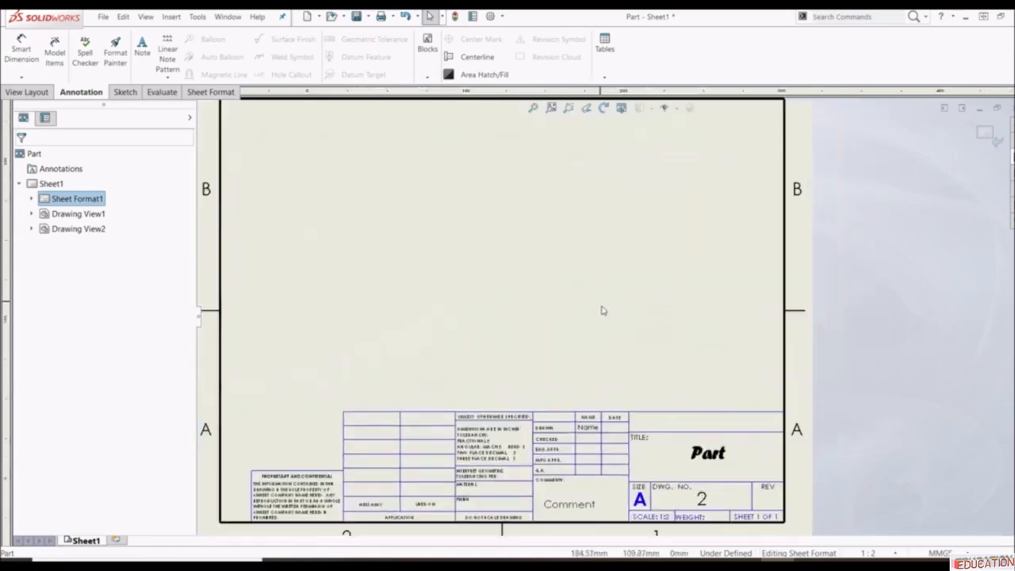
pyautogui.rightClick(578, 261)
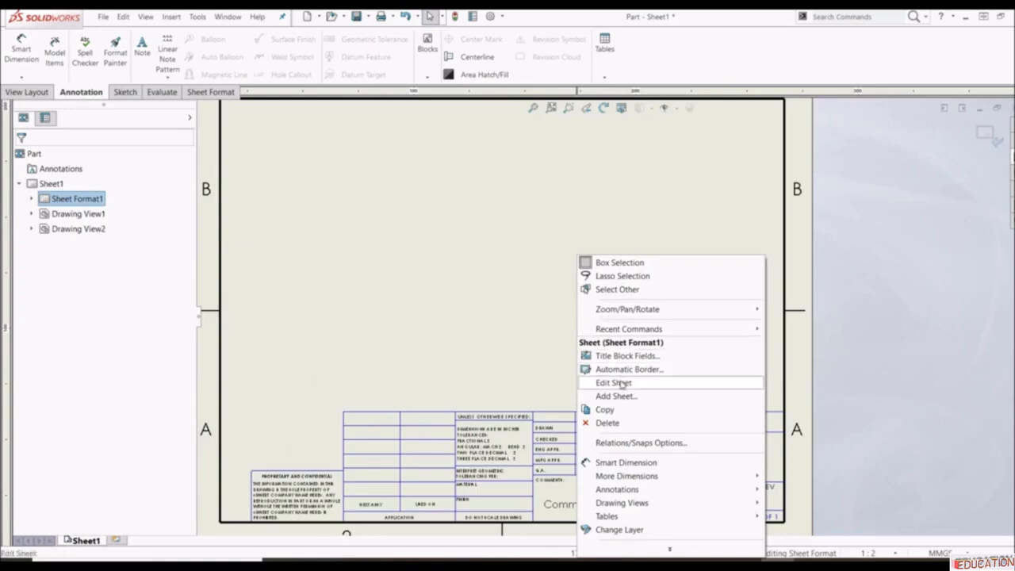
pyautogui.click(613, 383)
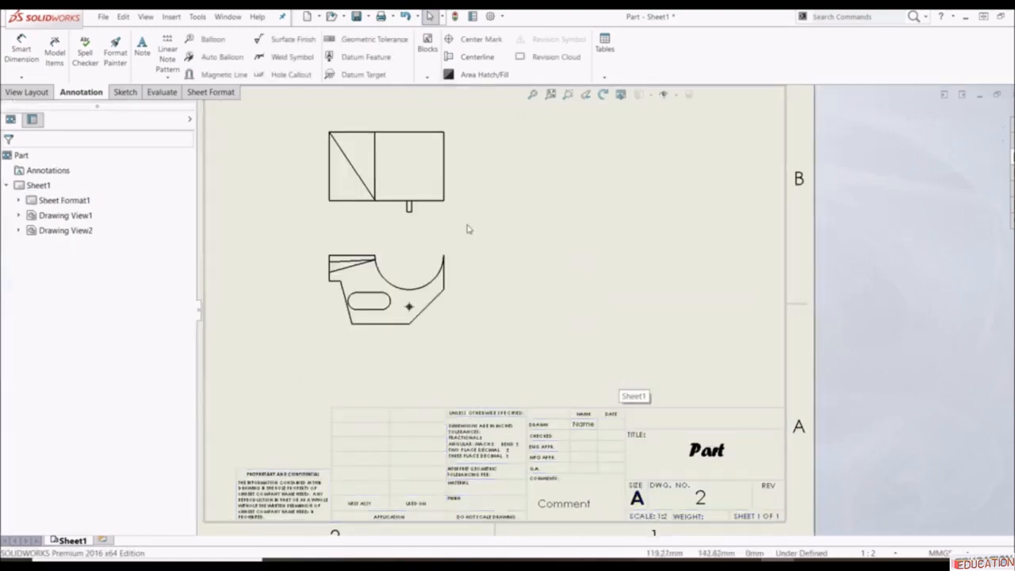
pyautogui.scroll(-3, 664, 457)
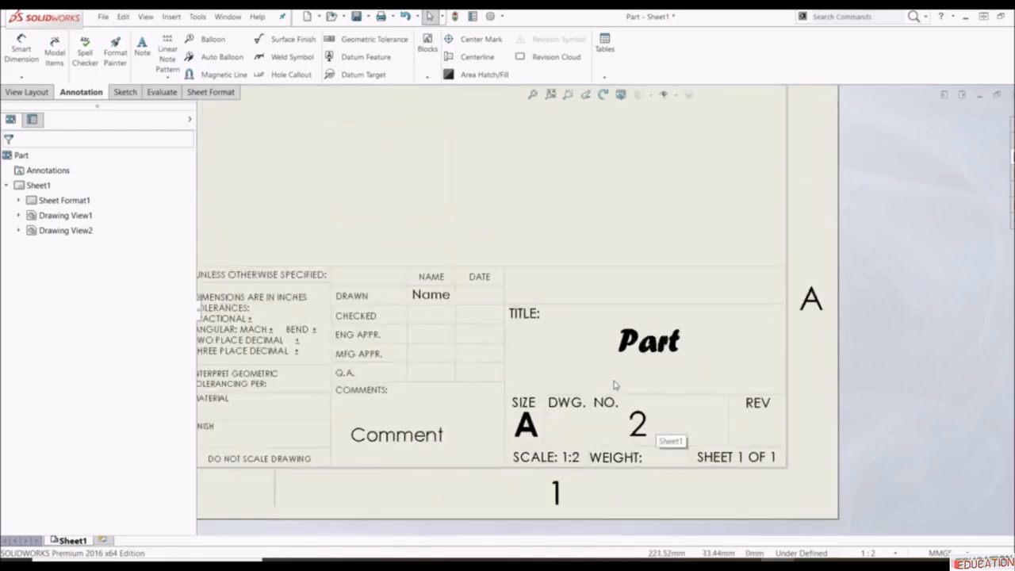
pyautogui.press('f')
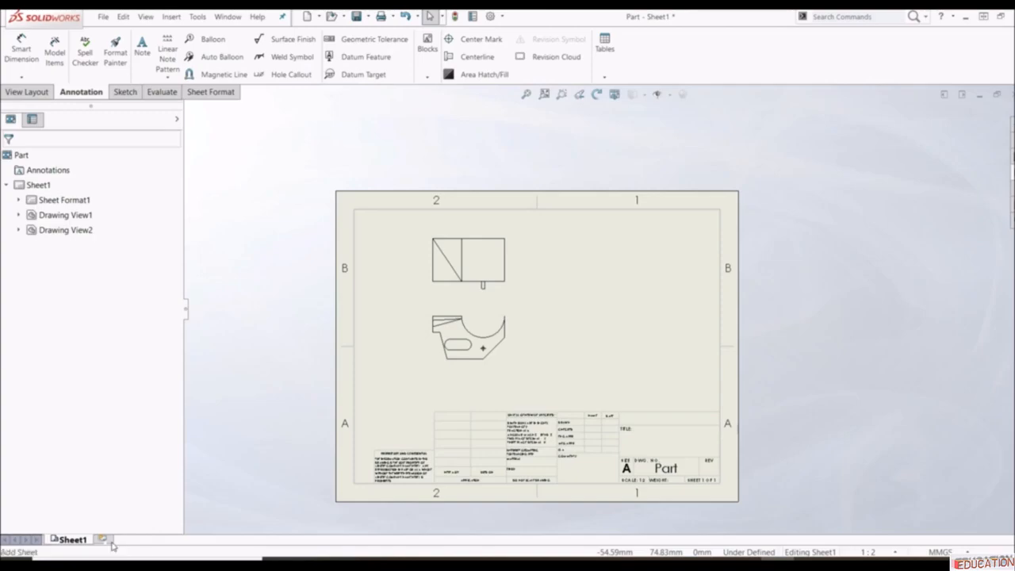
# - Add a second sheet to the drawing
pyautogui.rightClick(70, 543)
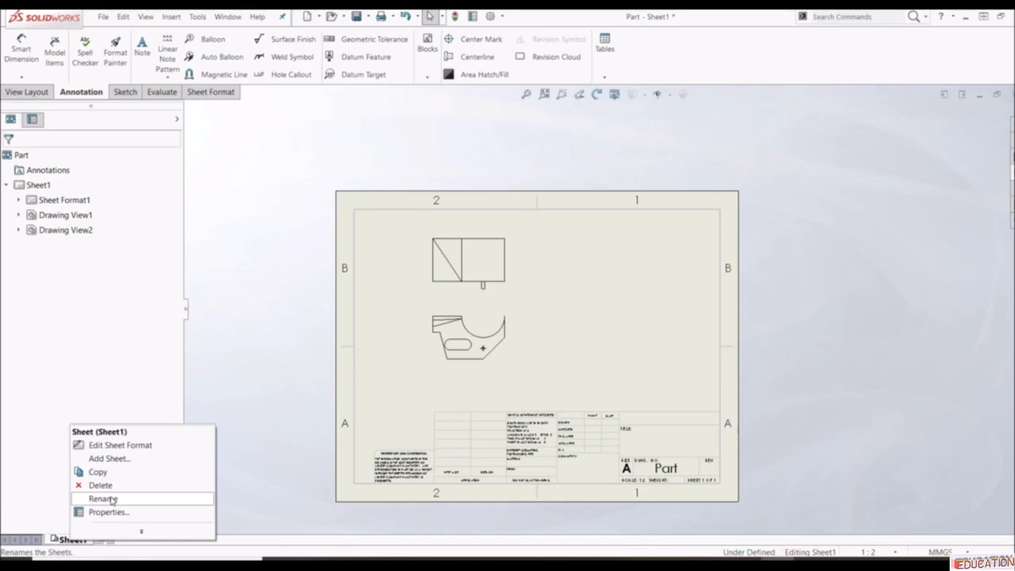
pyautogui.click(300, 455)
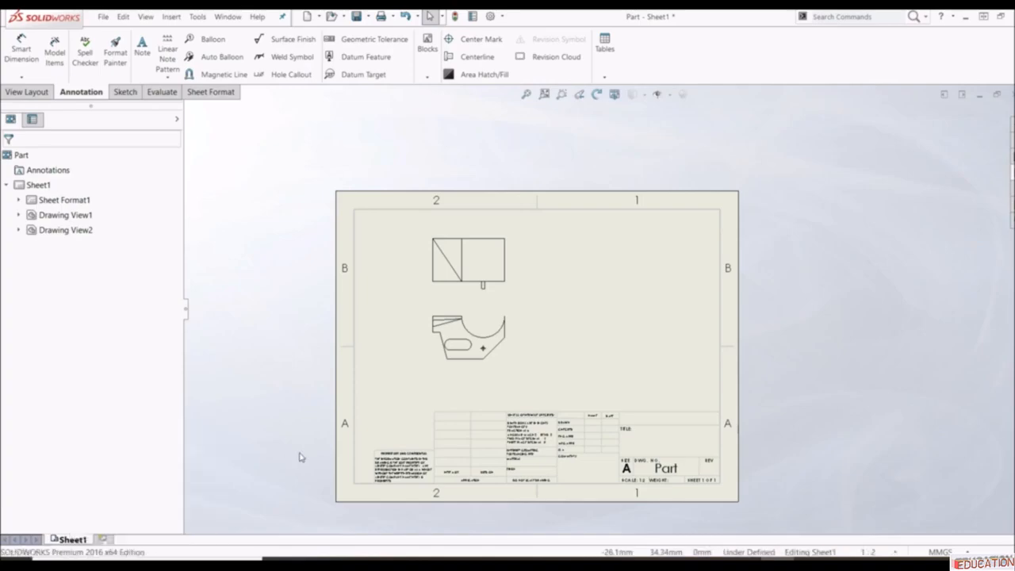
pyautogui.click(105, 540)
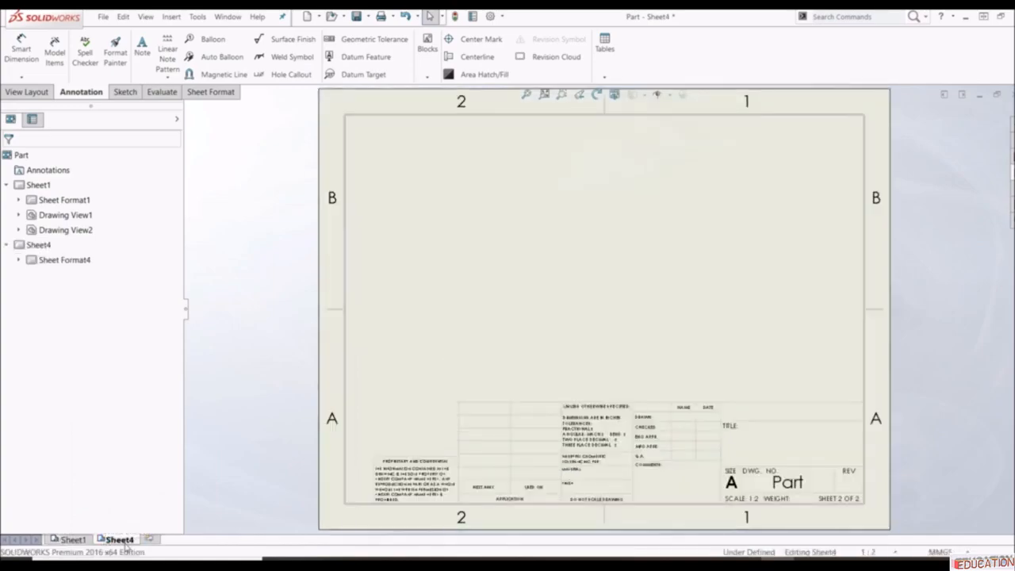
# - Insert a model view of Part on the new sheet with a projected isometric view, and move the isometric view right of the first view
pyautogui.scroll(2, 610, 315)
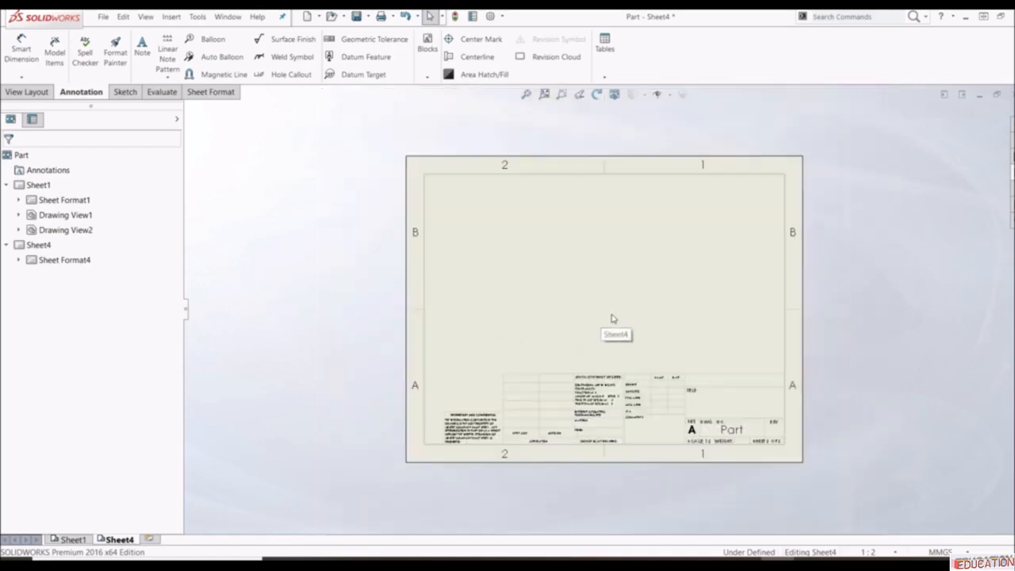
pyautogui.scroll(-1, 629, 309)
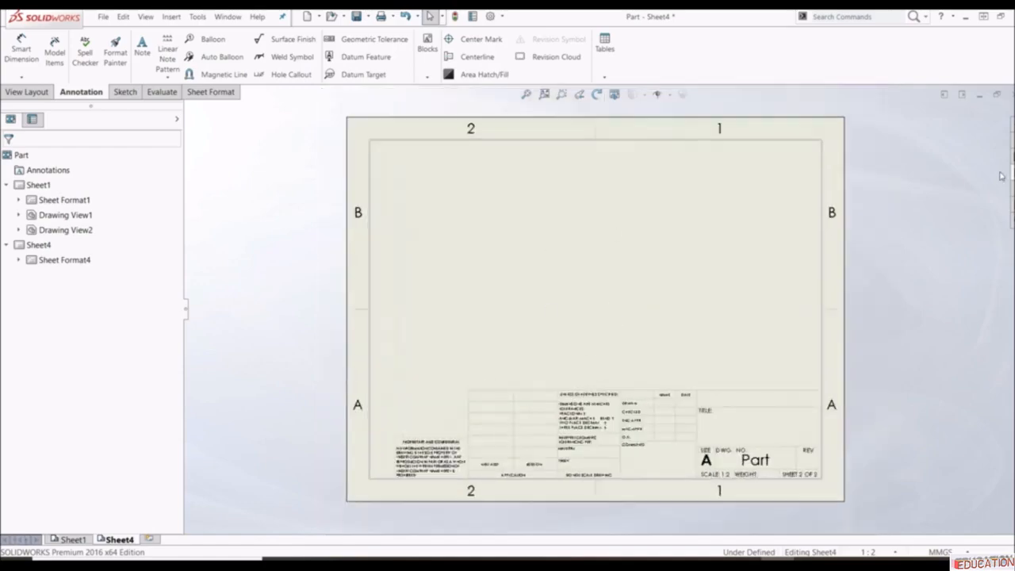
pyautogui.click(32, 92)
pyautogui.click(48, 50)
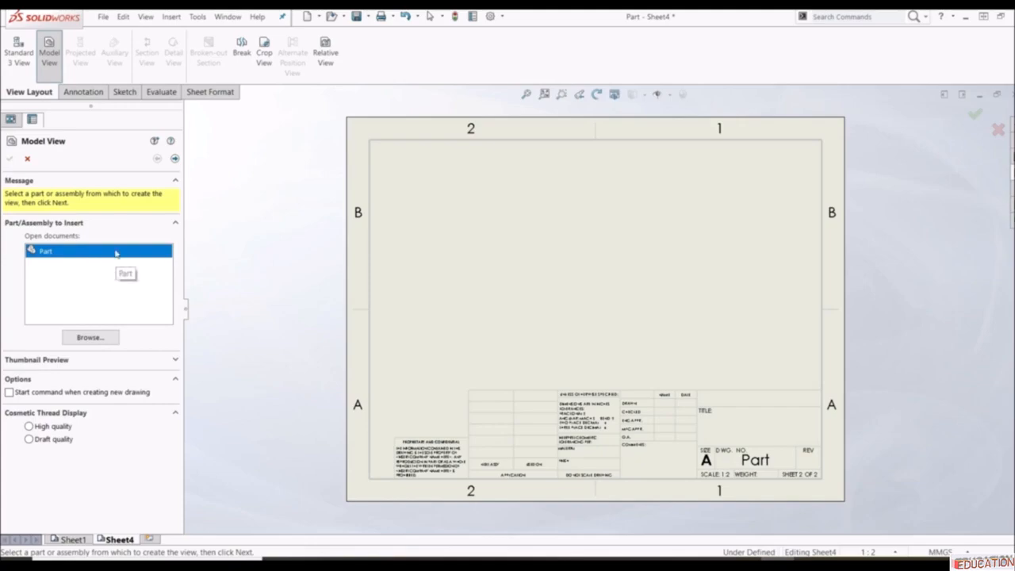
pyautogui.doubleClick(117, 252)
pyautogui.click(517, 271)
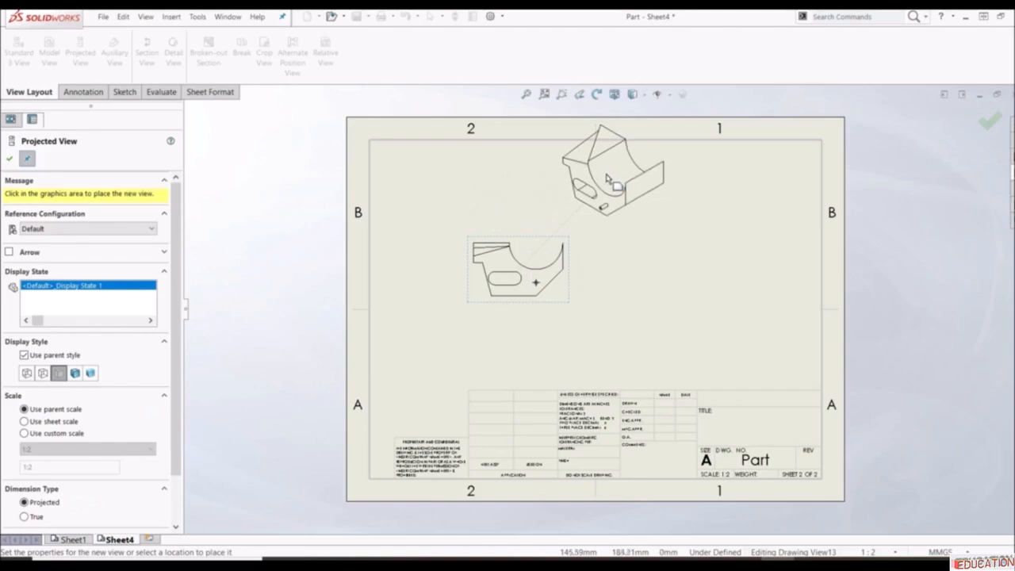
pyautogui.click(606, 178)
pyautogui.press('Escape')
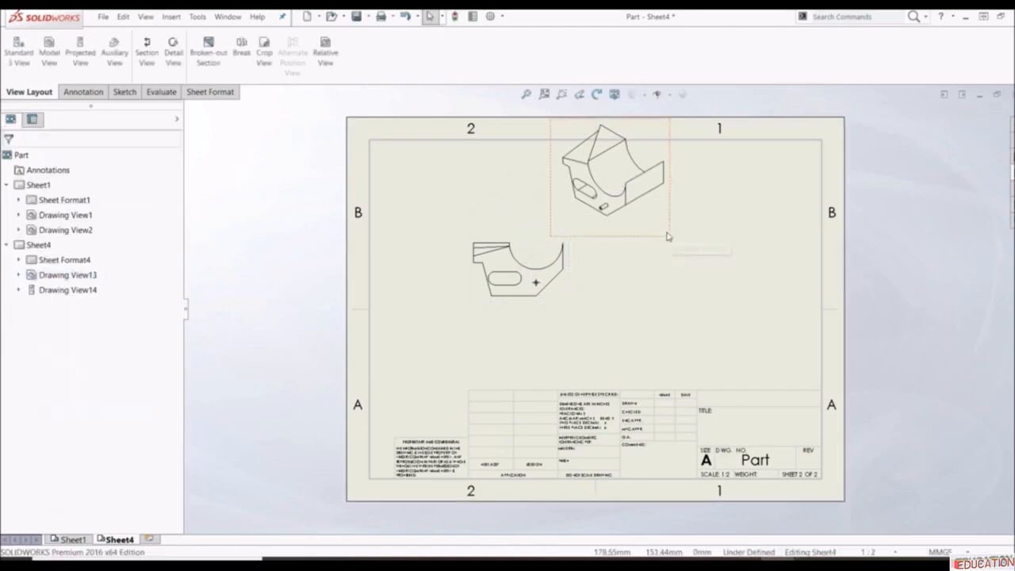
pyautogui.moveTo(667, 236); pyautogui.dragTo(759, 297)
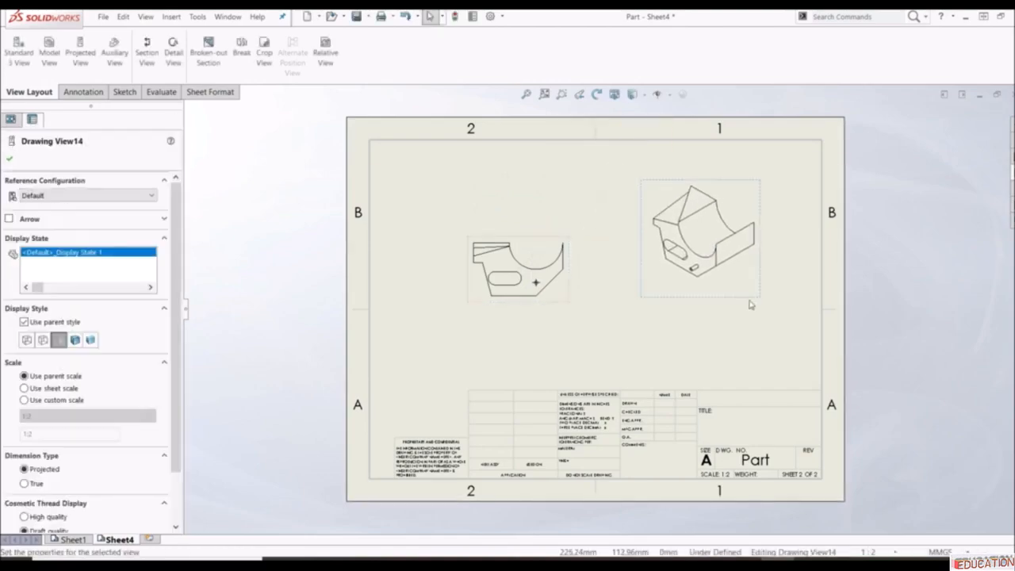
pyautogui.press('Escape')
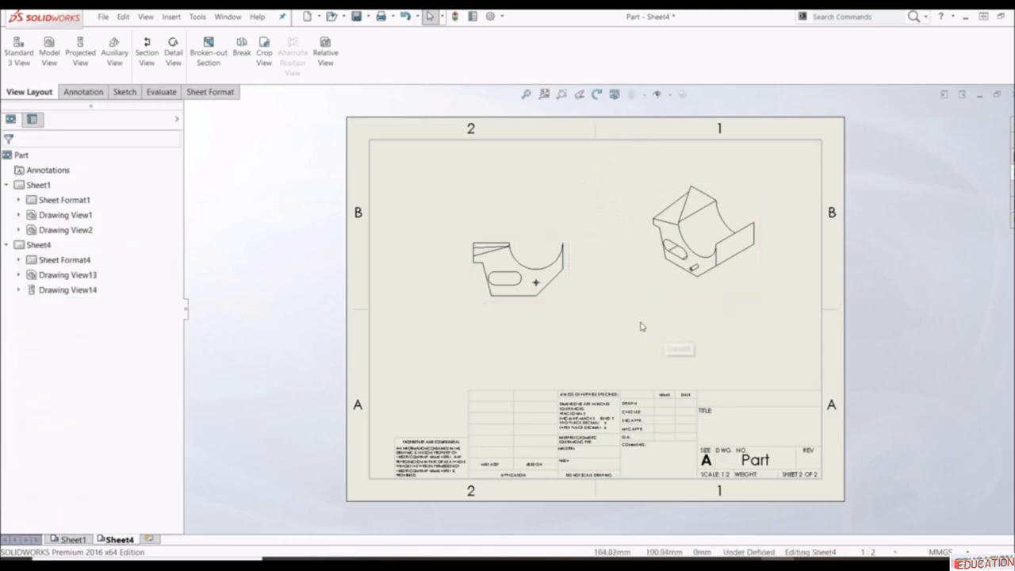
# - Open the second sheet's format for editing and enter "Part2" in the title block's TITLE field
pyautogui.scroll(-2, 725, 335)
pyautogui.rightClick(569, 302)
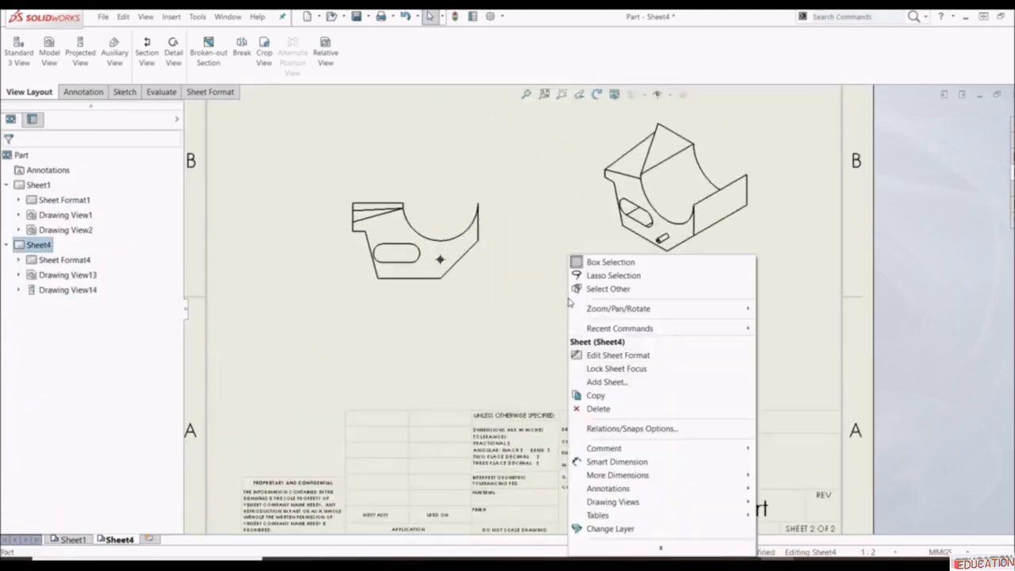
pyautogui.click(627, 355)
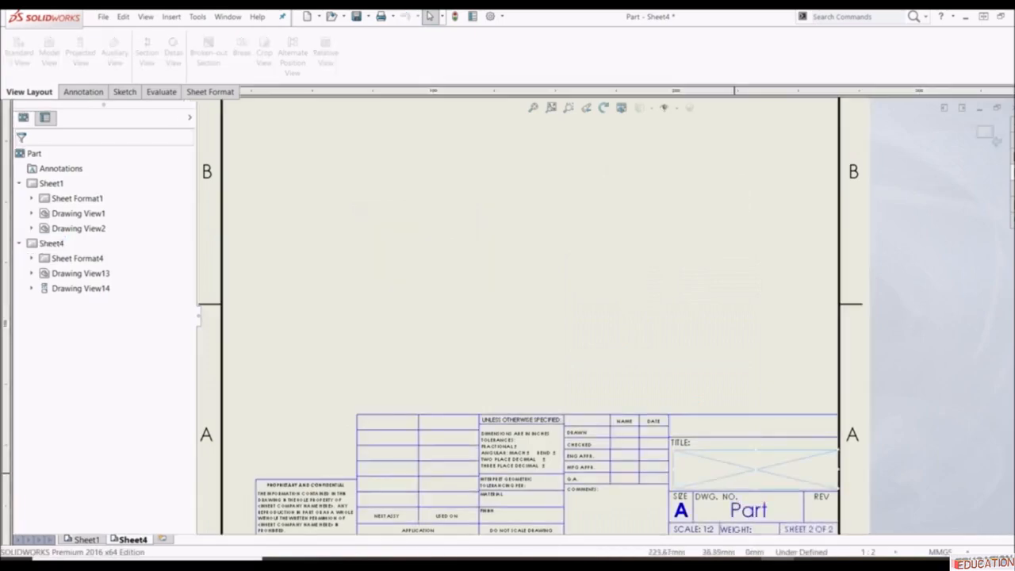
pyautogui.click(736, 479)
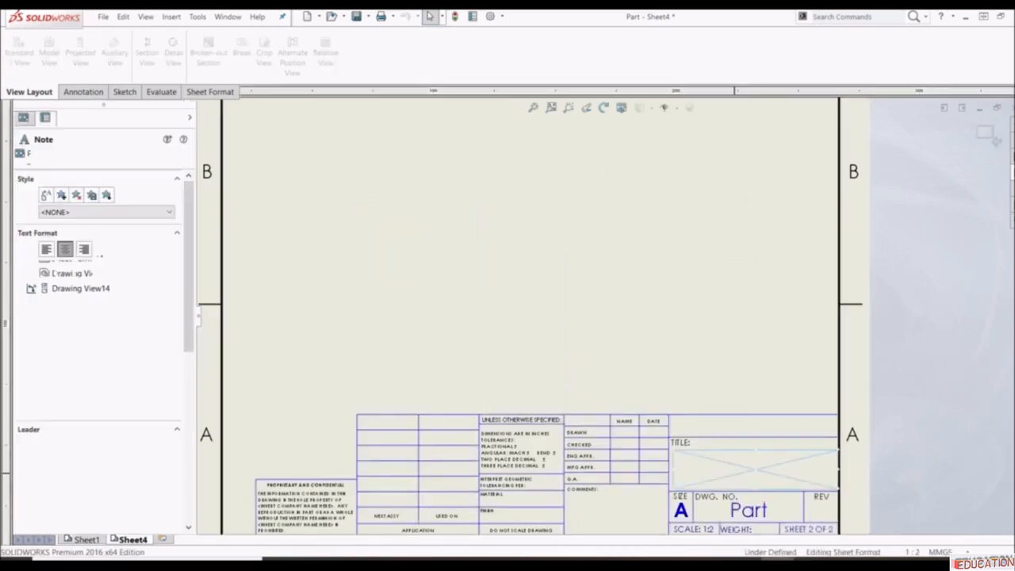
pyautogui.doubleClick(736, 479)
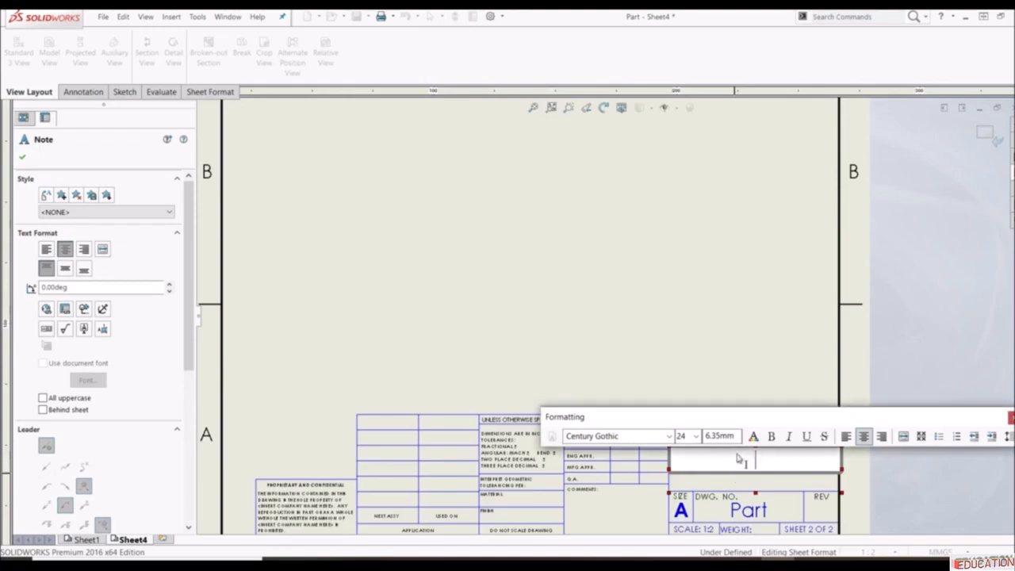
pyautogui.write('Part2')
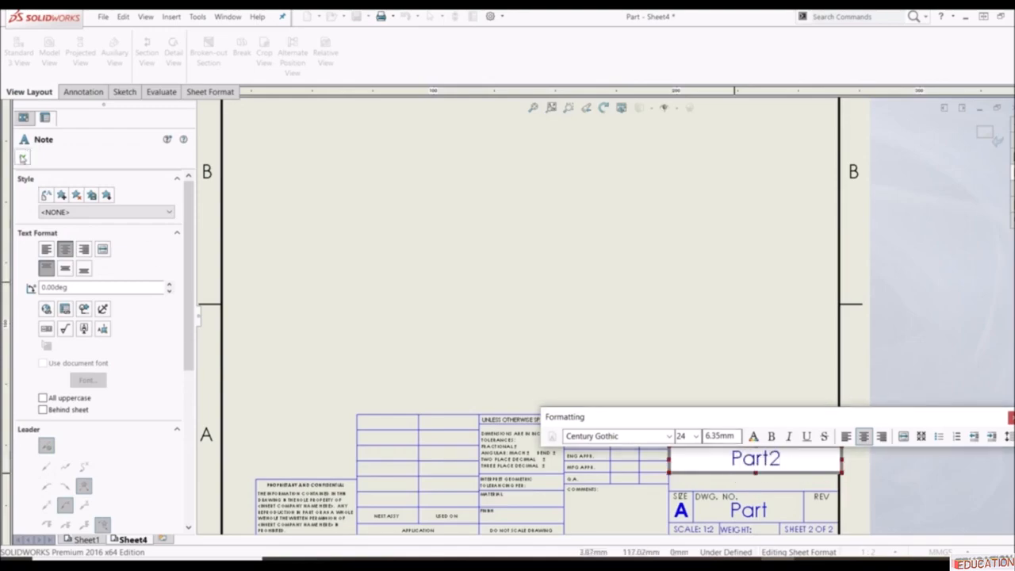
pyautogui.click(568, 288)
# - Leave the second sheet's format and return to editing the sheet with its drawing views
pyautogui.rightClick(563, 243)
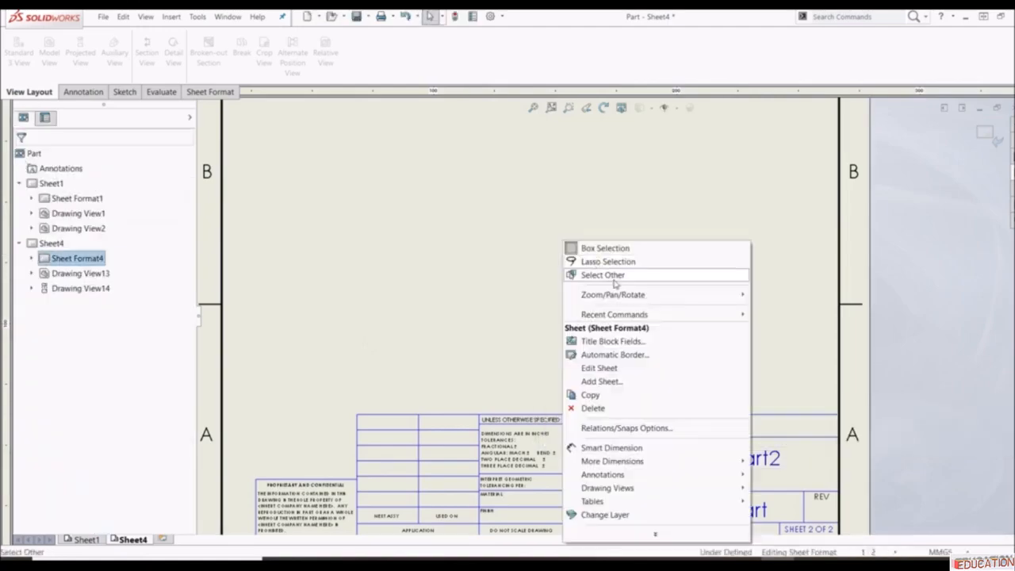
pyautogui.click(617, 368)
pyautogui.scroll(5, 619, 357)
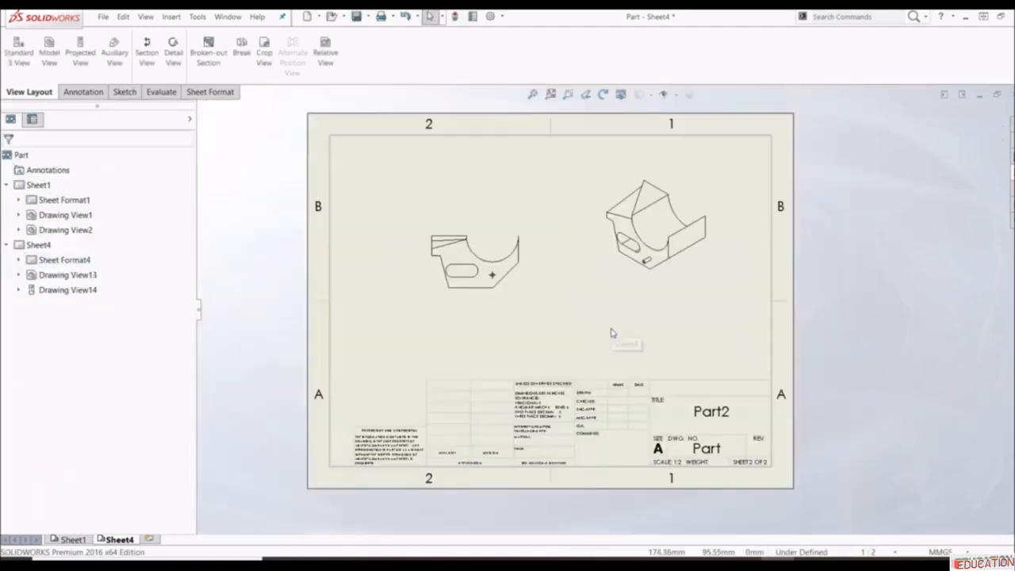
# - Rename the second drawing sheet as Sheet2
pyautogui.scroll(-3, 667, 274)
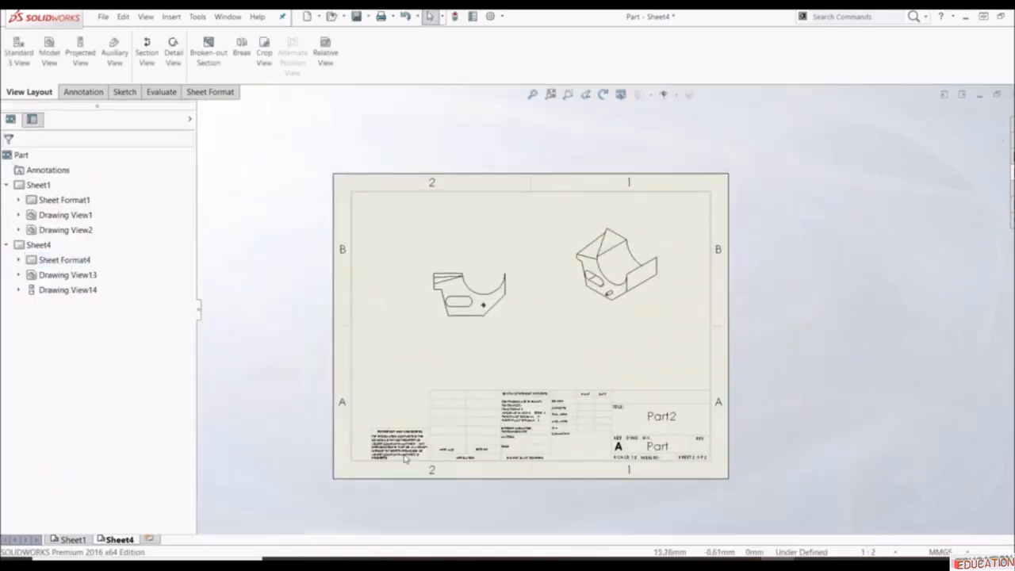
pyautogui.rightClick(117, 539)
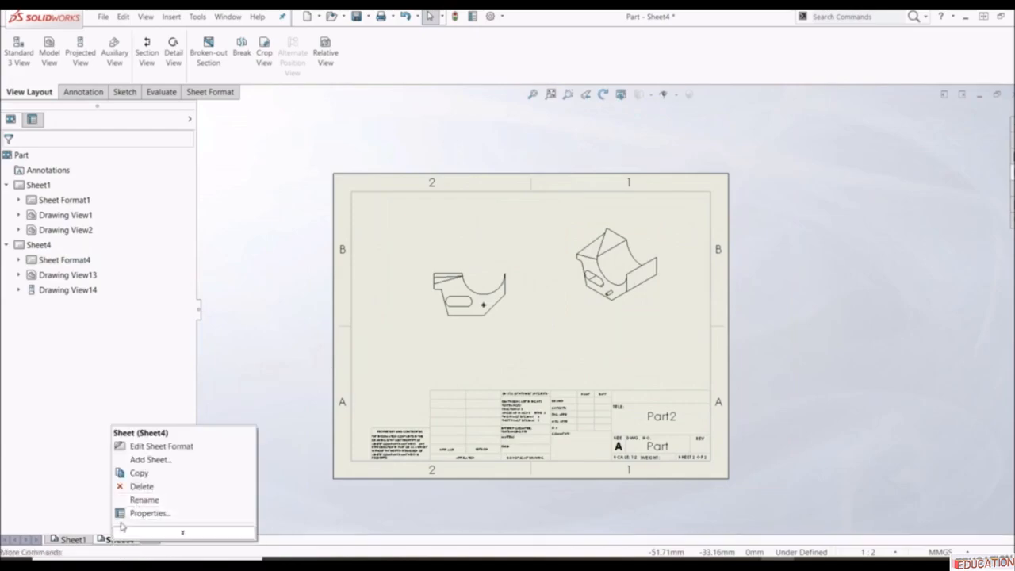
pyautogui.click(143, 499)
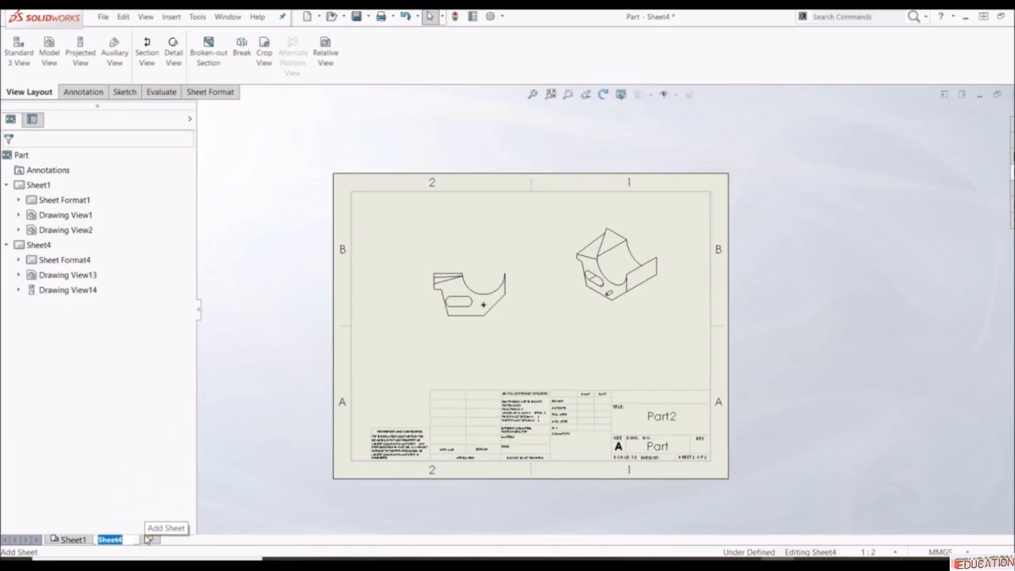
pyautogui.write('Sheet')
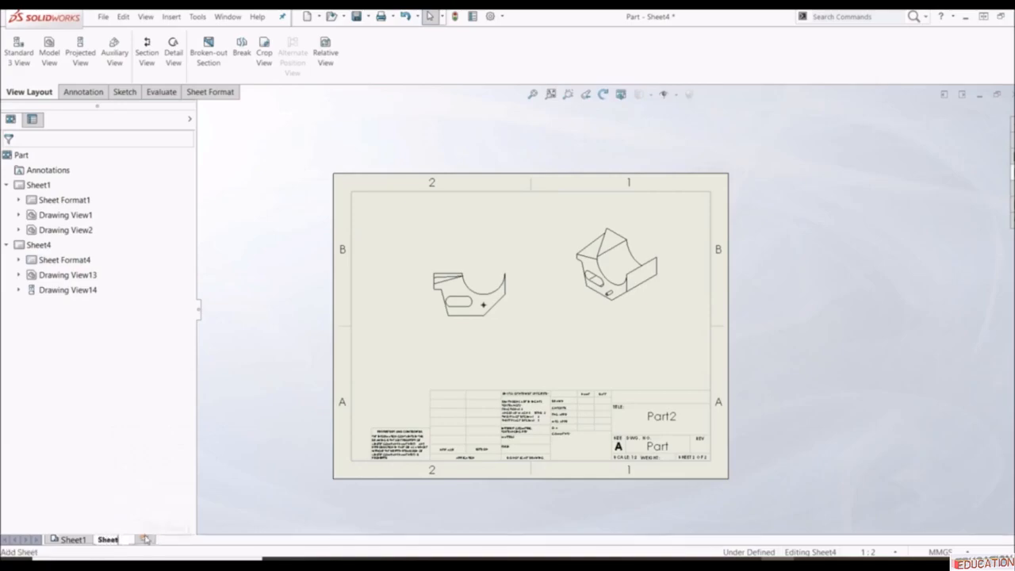
pyautogui.write('2')
pyautogui.press('Return')
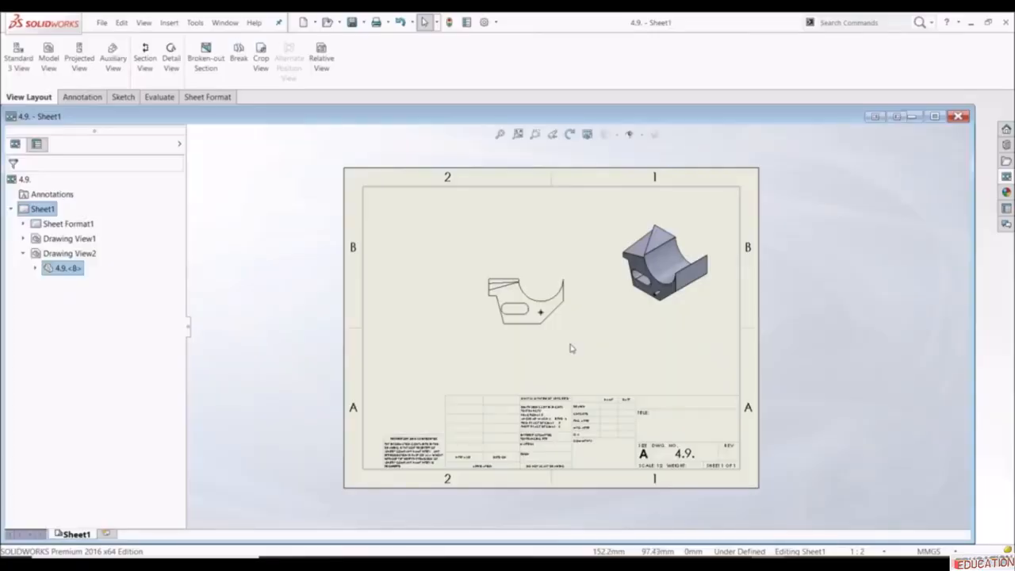
# - Measure the rounded end of the slot nearest the small hole in the front view, then remove that edge from the measurement selection
pyautogui.scroll(-2, 567, 381)
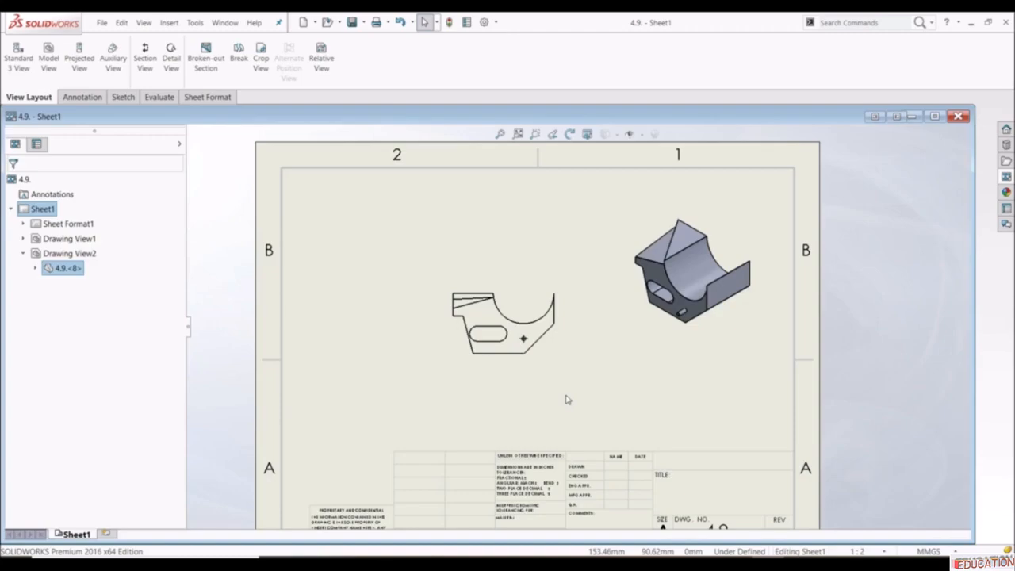
pyautogui.scroll(-2, 515, 395)
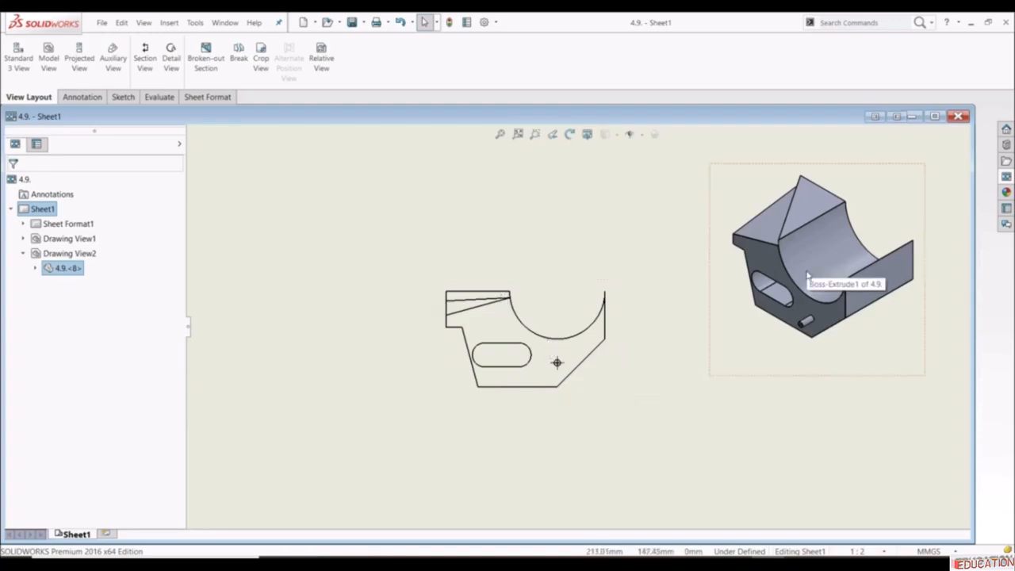
pyautogui.press('f')
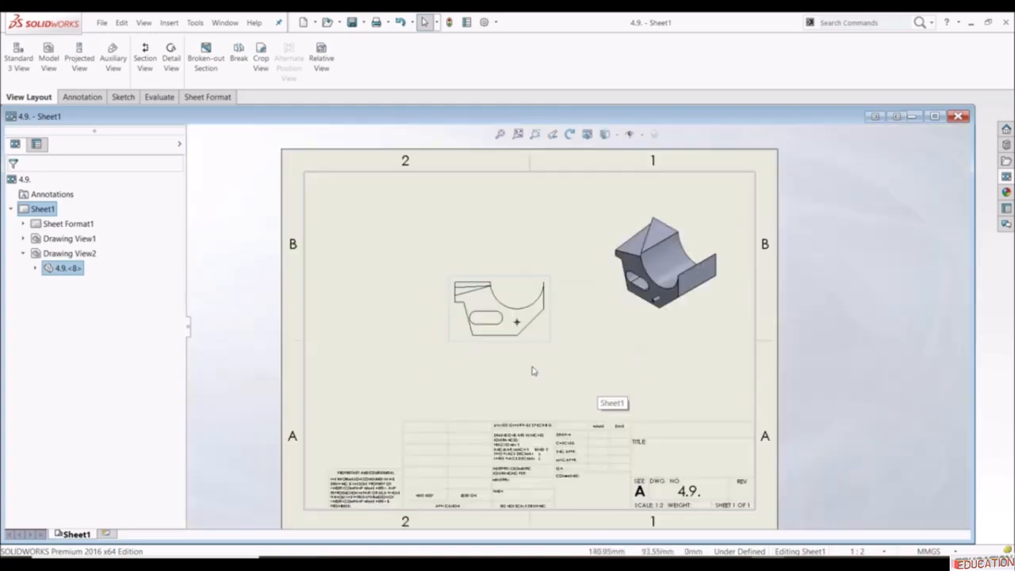
pyautogui.click(155, 96)
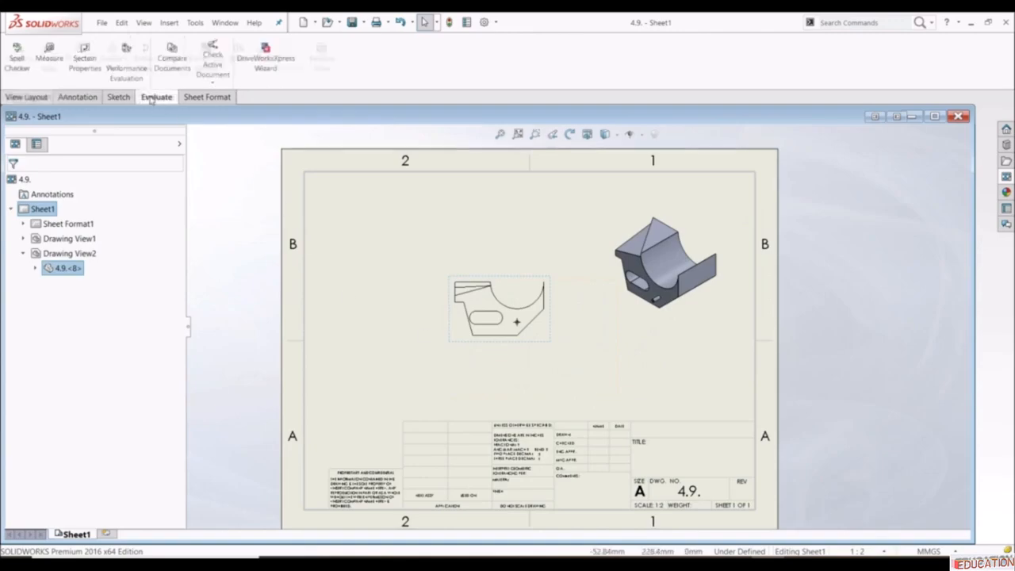
pyautogui.click(49, 66)
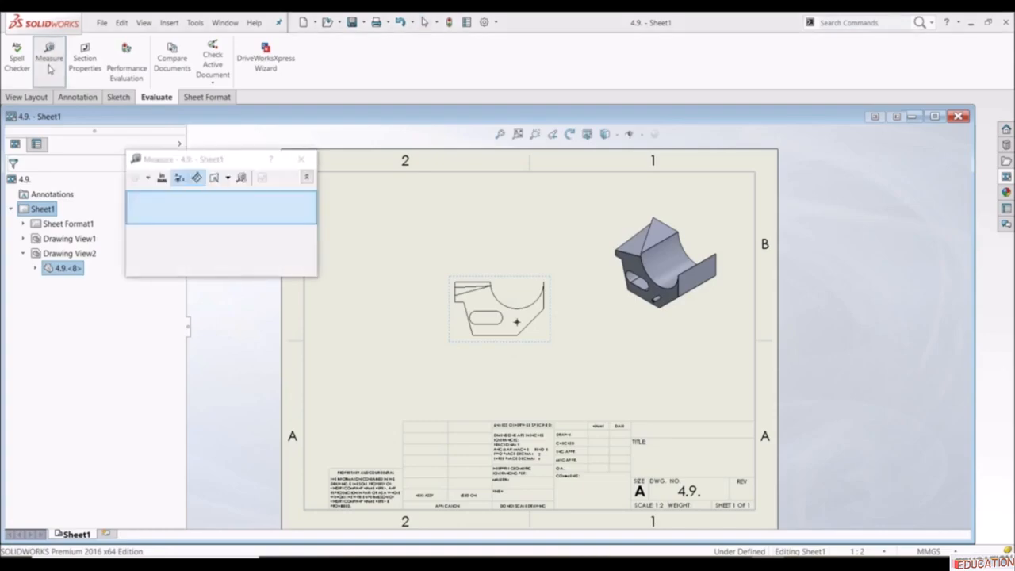
pyautogui.scroll(5, 555, 326)
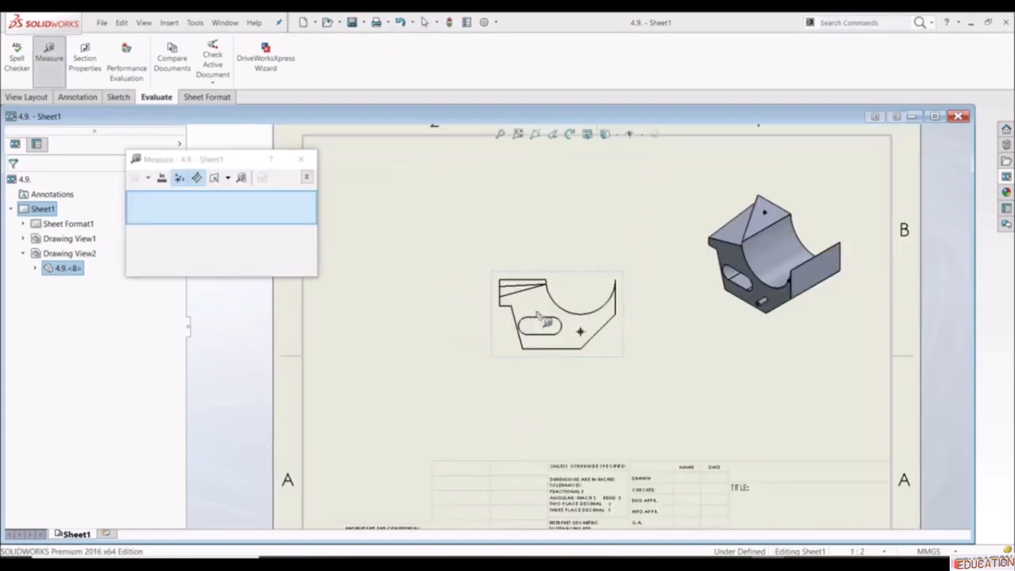
pyautogui.scroll(3, 562, 328)
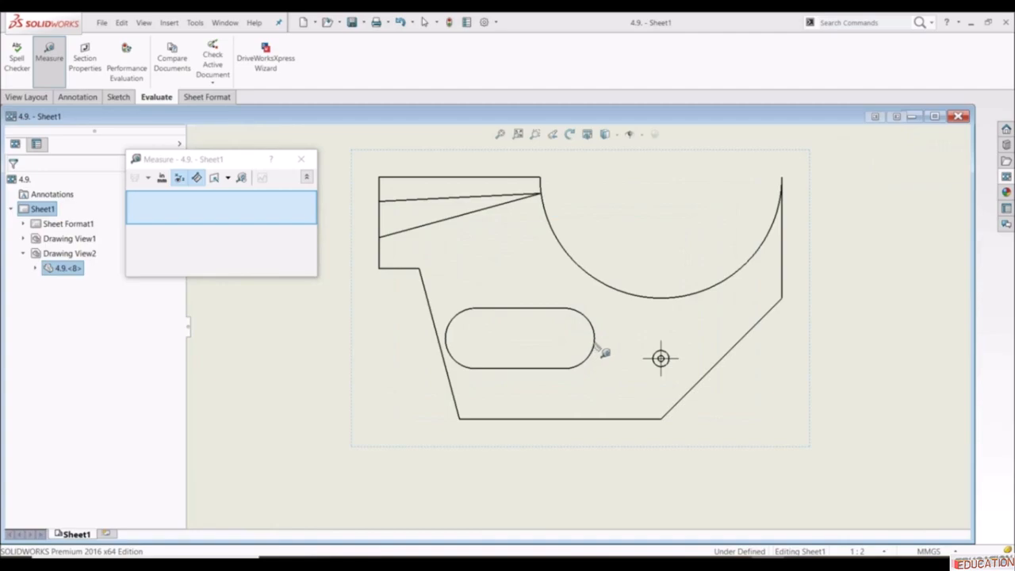
pyautogui.click(598, 349)
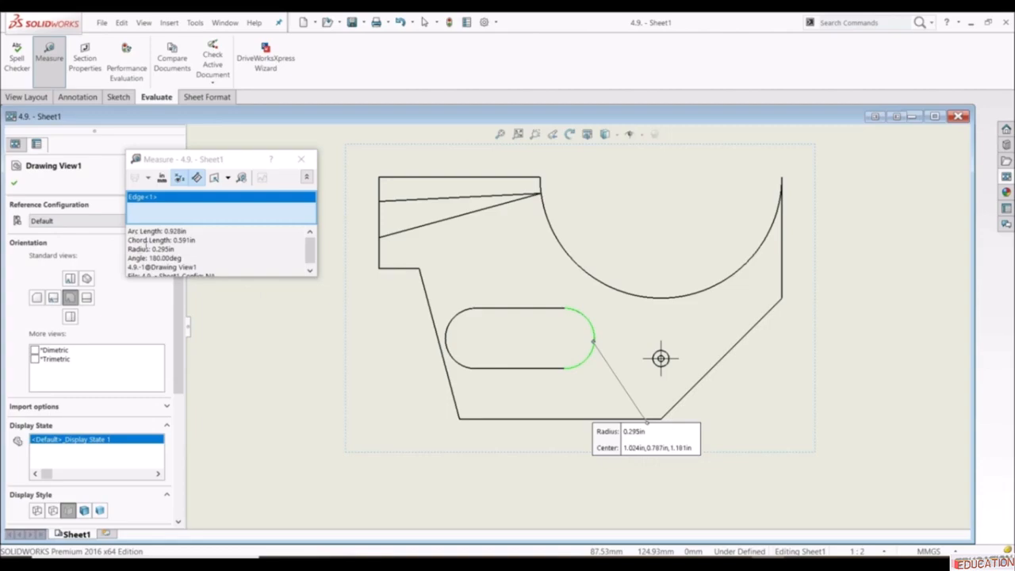
pyautogui.rightClick(187, 202)
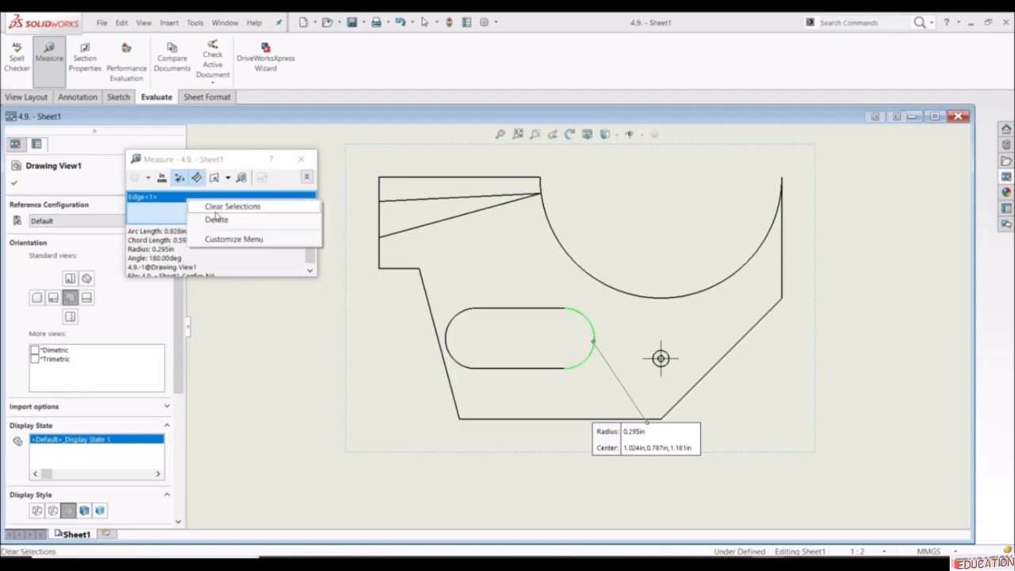
pyautogui.click(217, 220)
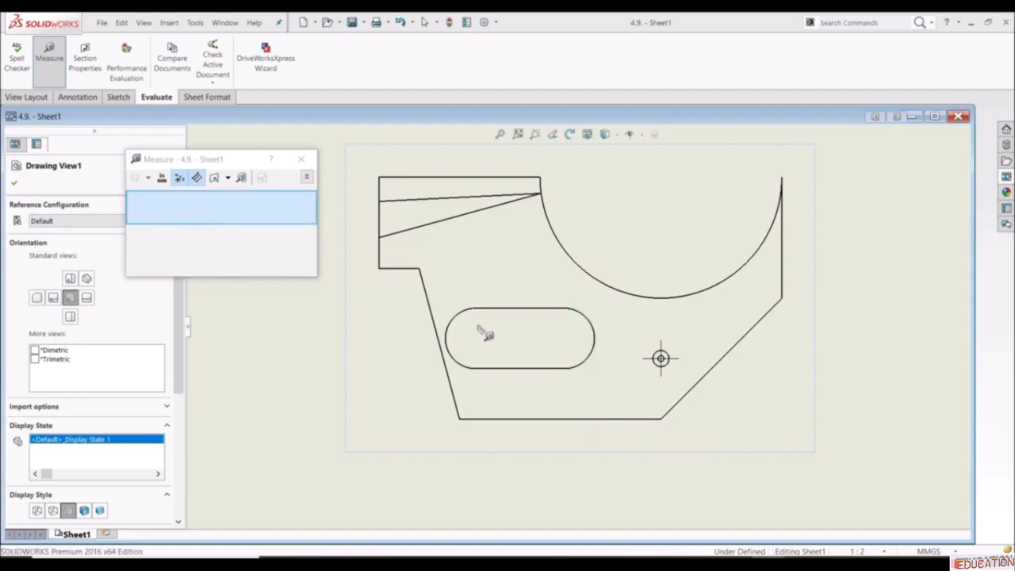
# - Measure the distance between the front view's bottom edge and its upper horizontal edge, then clear the measurement selections
pyautogui.scroll(2, 540, 386)
pyautogui.scroll(-2, 571, 361)
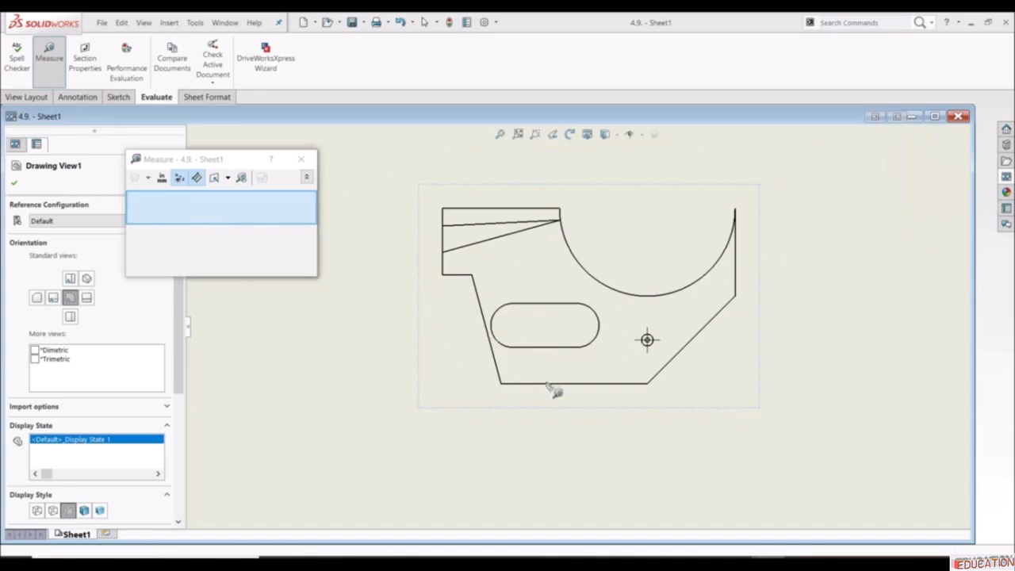
pyautogui.click(547, 384)
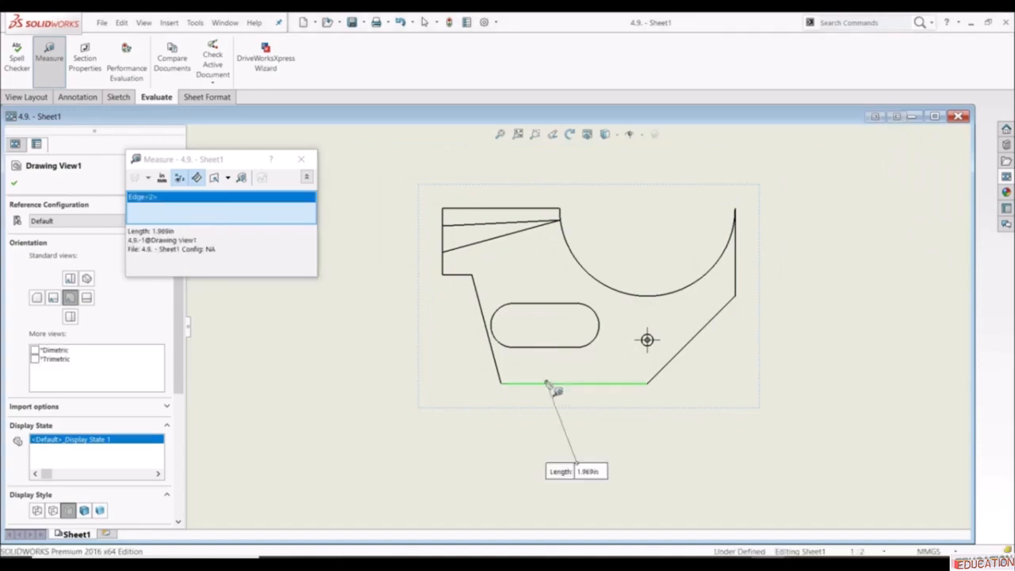
pyautogui.click(536, 212)
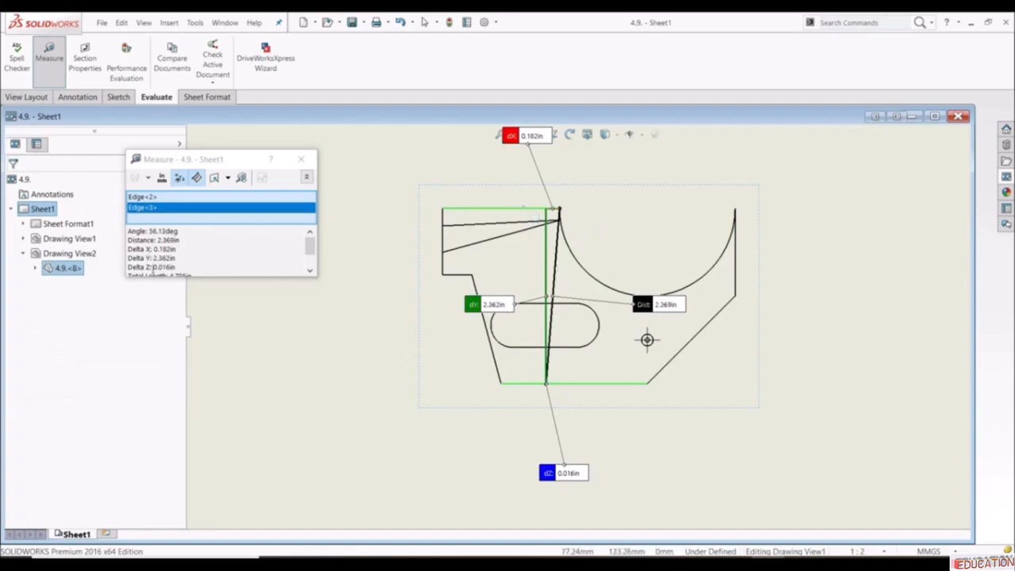
pyautogui.scroll(-3, 152, 268)
pyautogui.scroll(3, 152, 268)
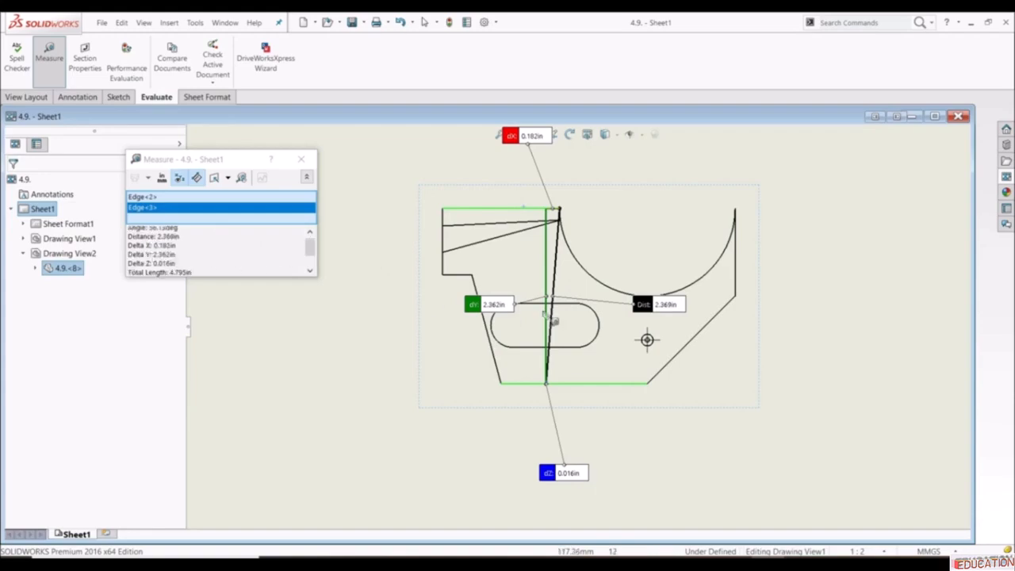
pyautogui.rightClick(213, 203)
pyautogui.click(235, 208)
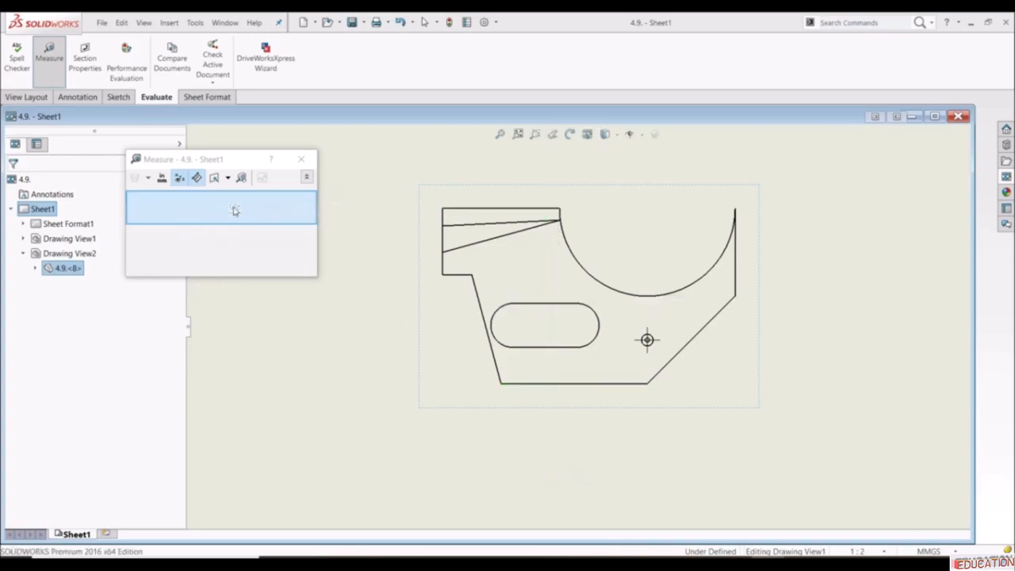
# - Set the Measure tool's custom length unit to Millimeters
pyautogui.scroll(-2, 584, 335)
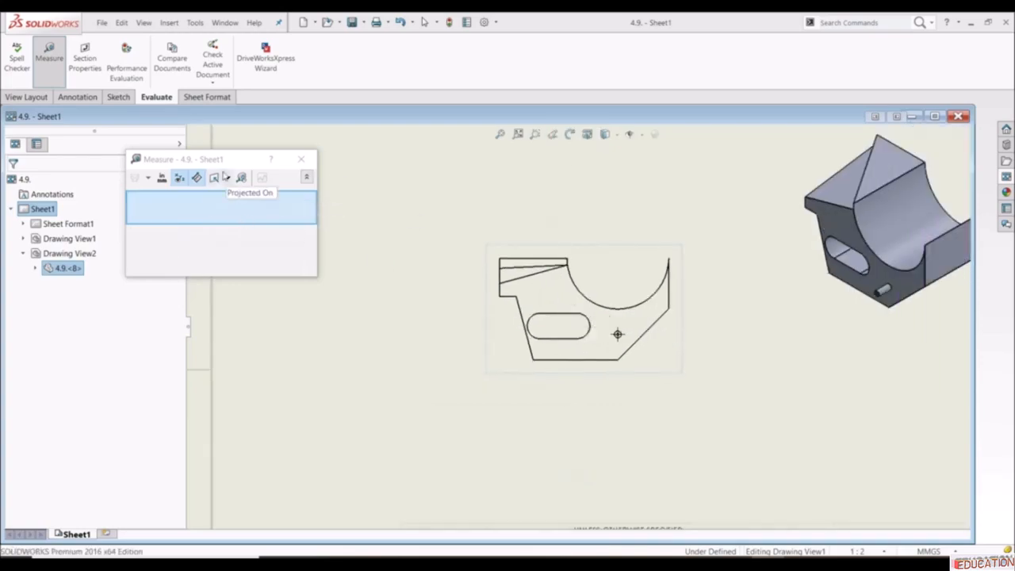
pyautogui.click(162, 178)
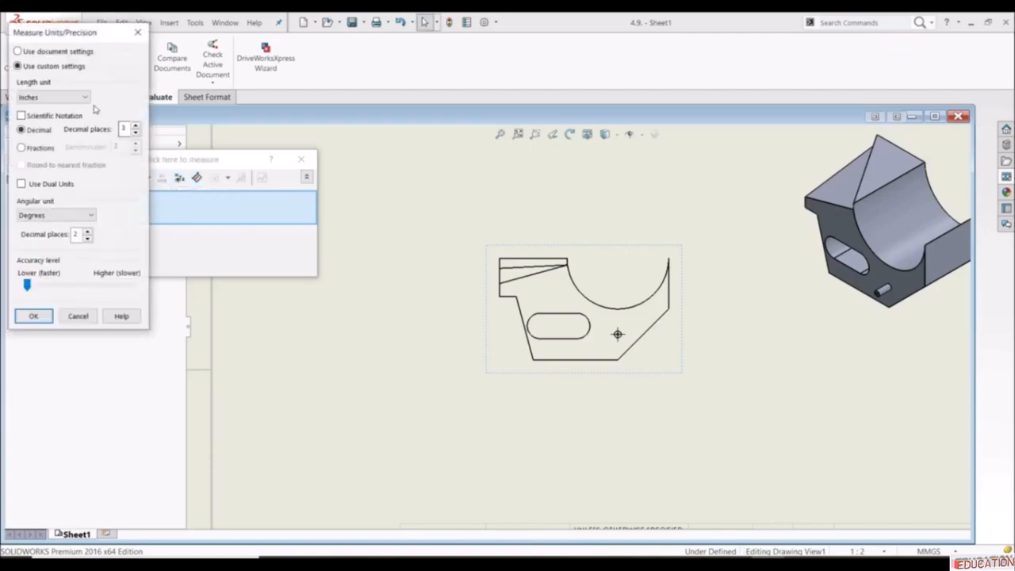
pyautogui.click(41, 99)
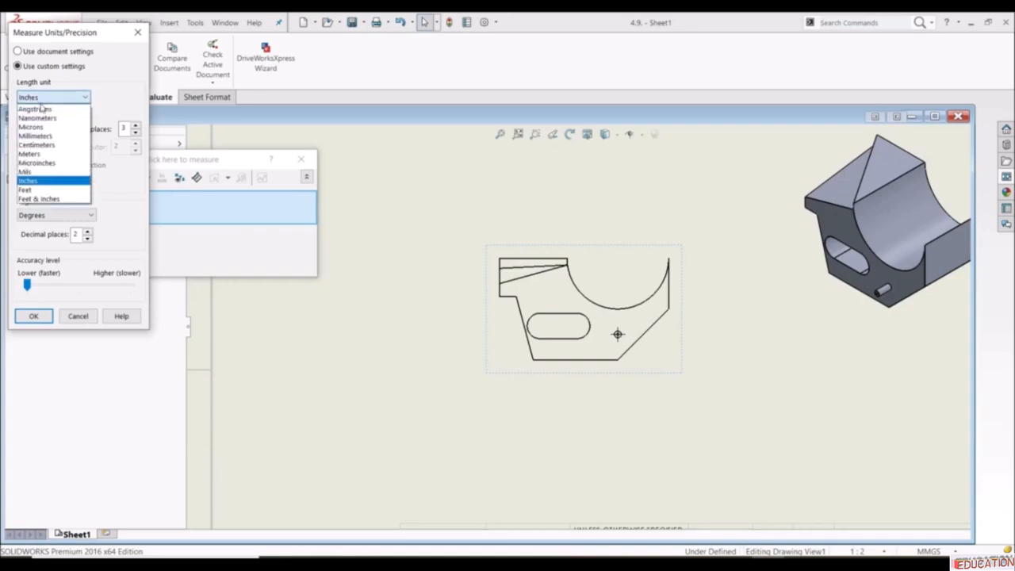
pyautogui.click(40, 137)
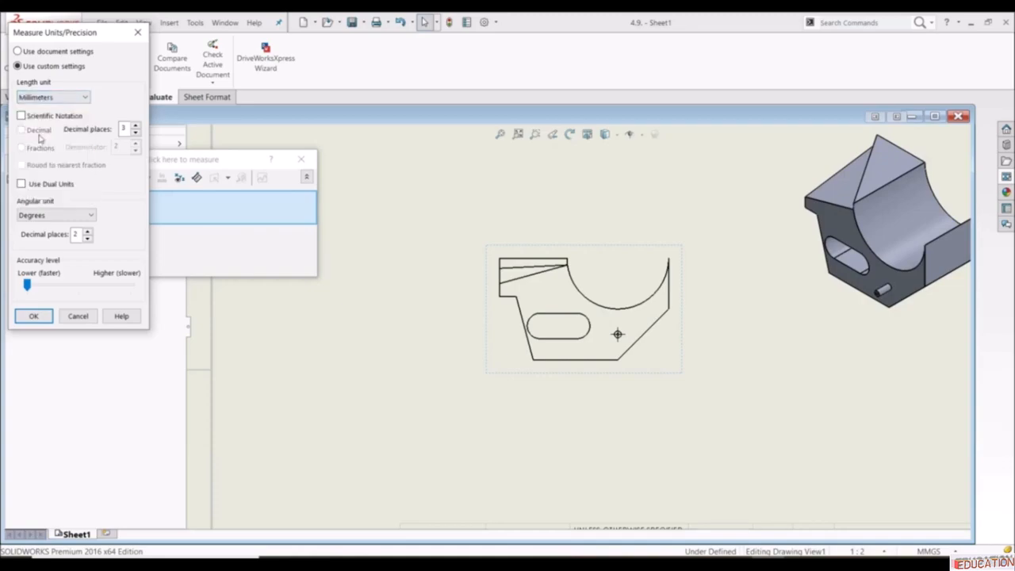
pyautogui.click(34, 316)
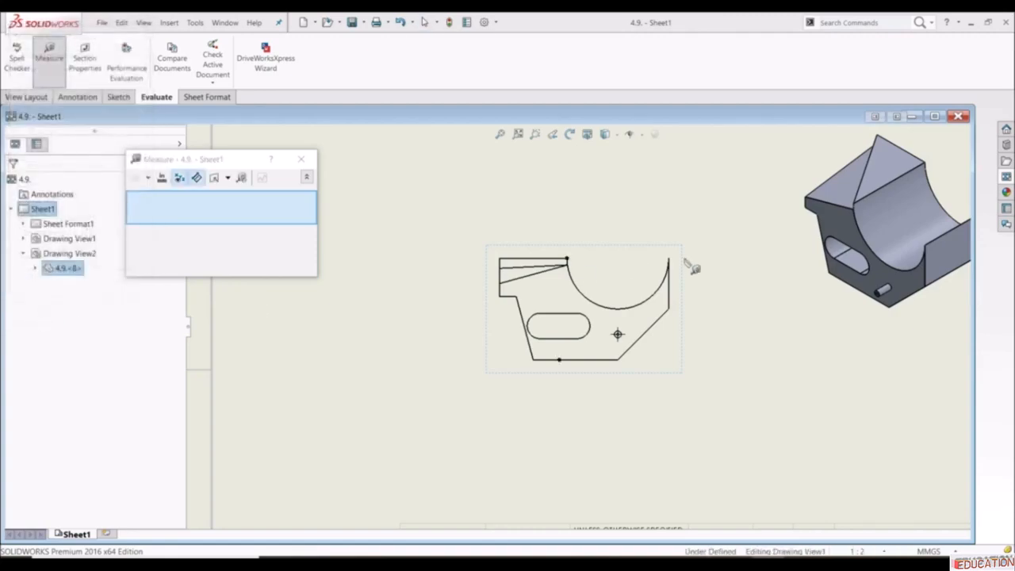
pyautogui.scroll(2, 637, 318)
pyautogui.scroll(1, 639, 337)
pyautogui.scroll(-3, 622, 332)
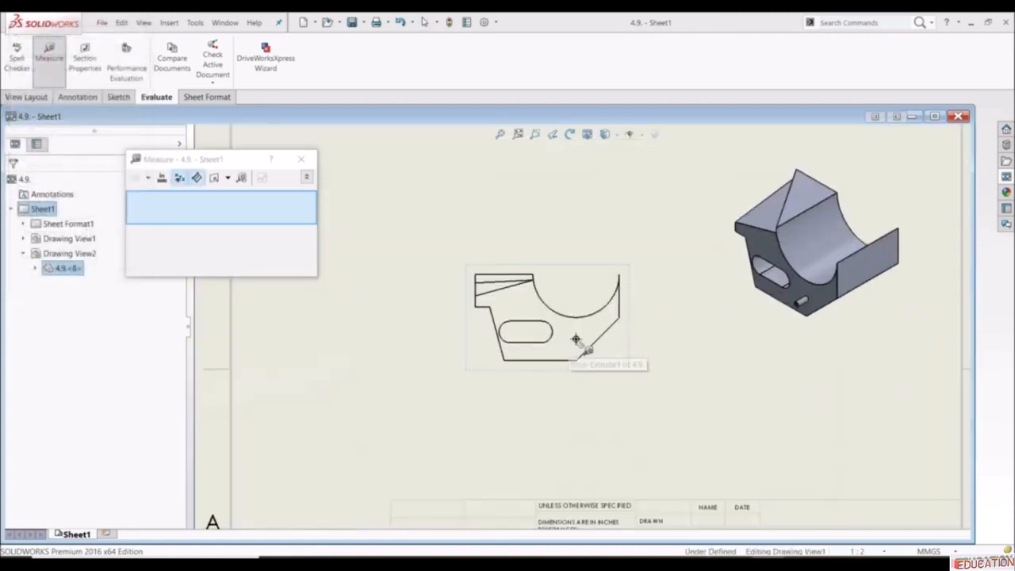
pyautogui.scroll(3, 598, 351)
pyautogui.scroll(-1, 576, 304)
pyautogui.scroll(-2, 568, 297)
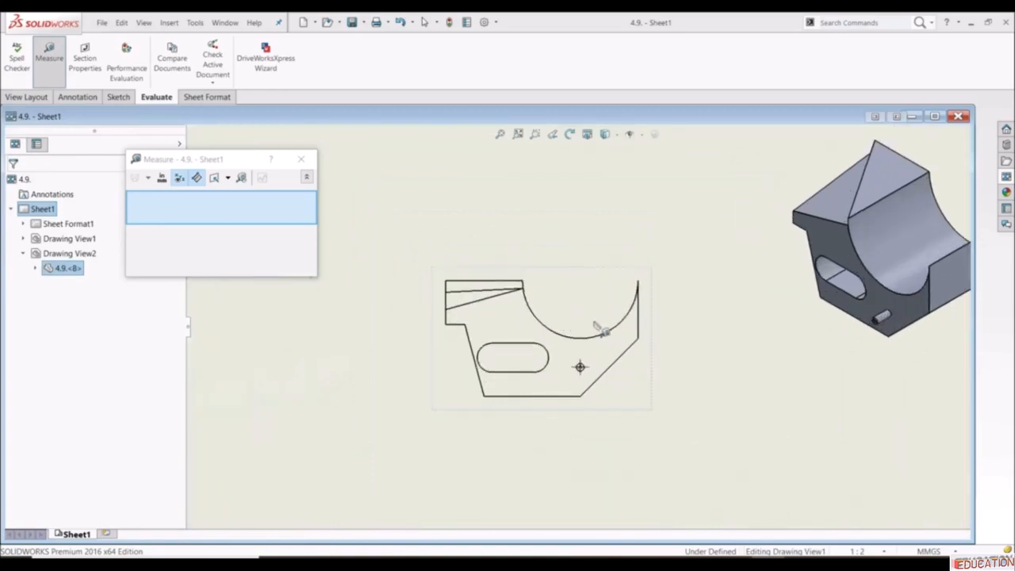
pyautogui.scroll(-1, 587, 338)
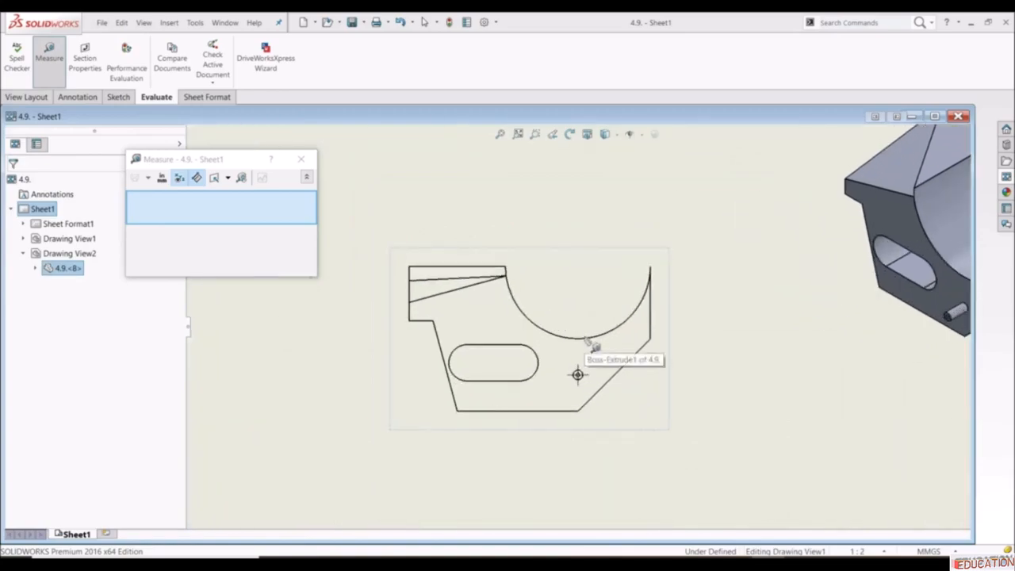
# - Measure the front edge of the large semicircular cutout in the shaded isometric view, then remove it from the measurement selection
pyautogui.scroll(4, 577, 375)
pyautogui.scroll(-4, 714, 349)
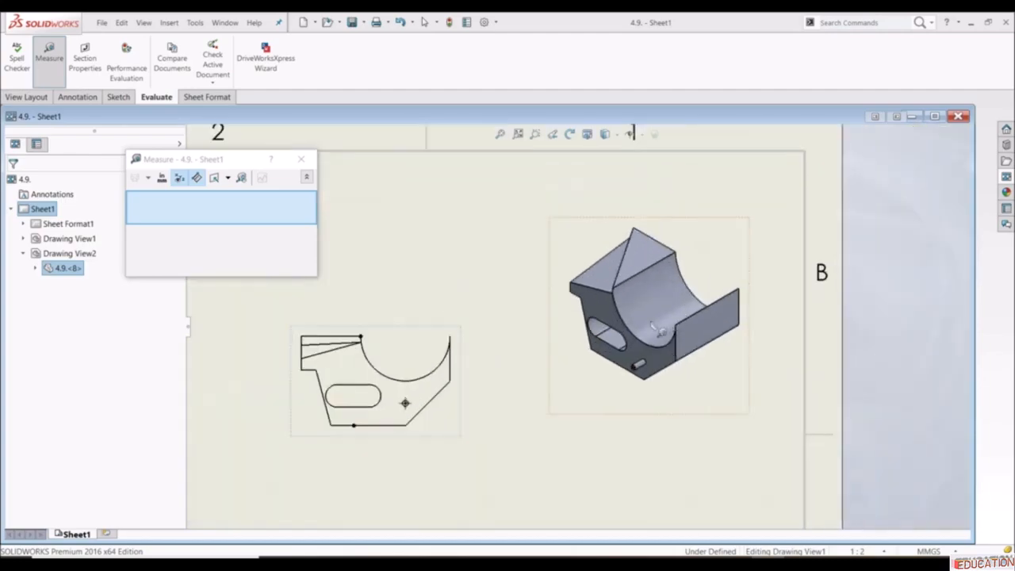
pyautogui.scroll(-1, 635, 337)
pyautogui.scroll(4, 627, 345)
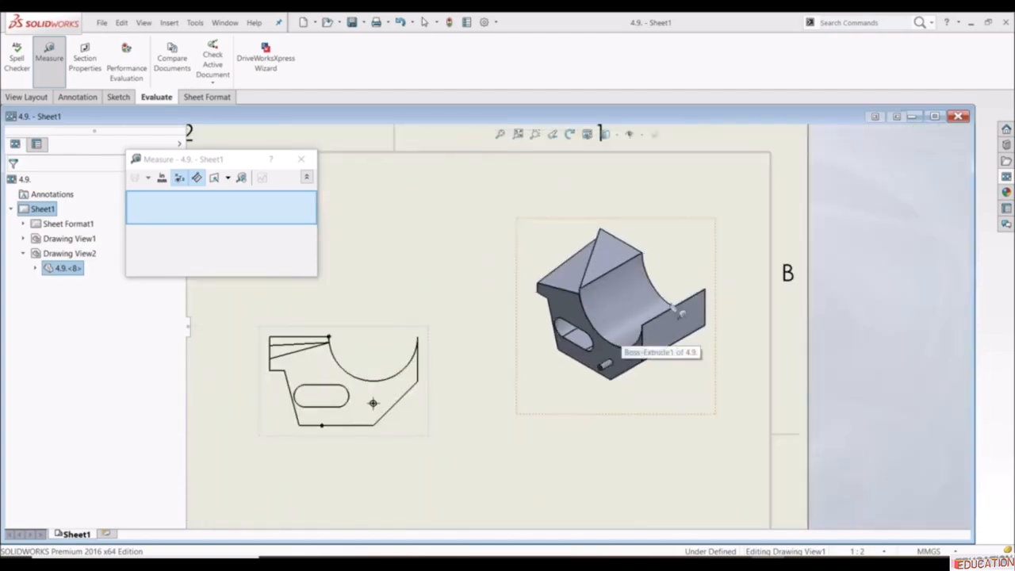
pyautogui.scroll(-4, 611, 349)
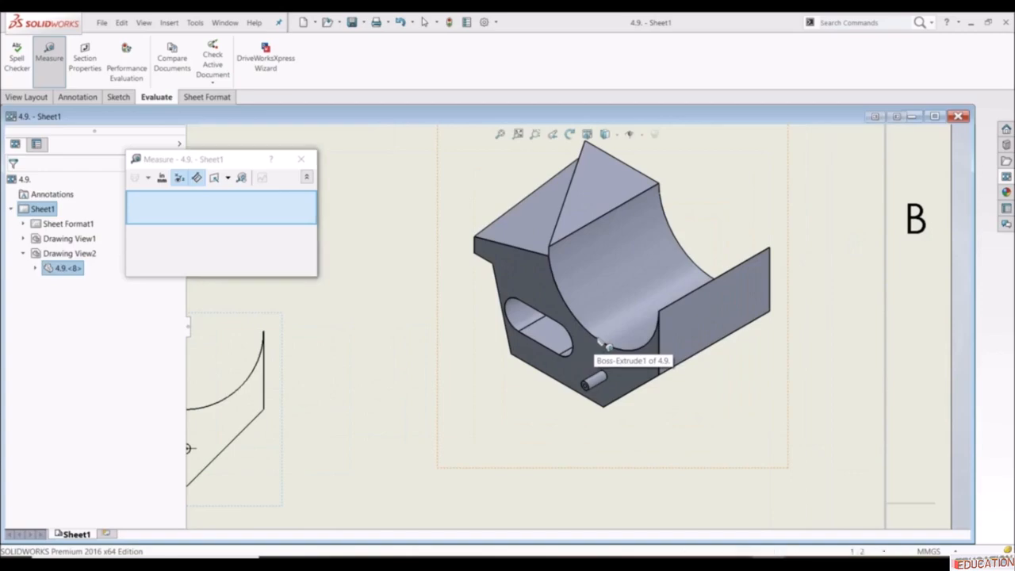
pyautogui.click(604, 344)
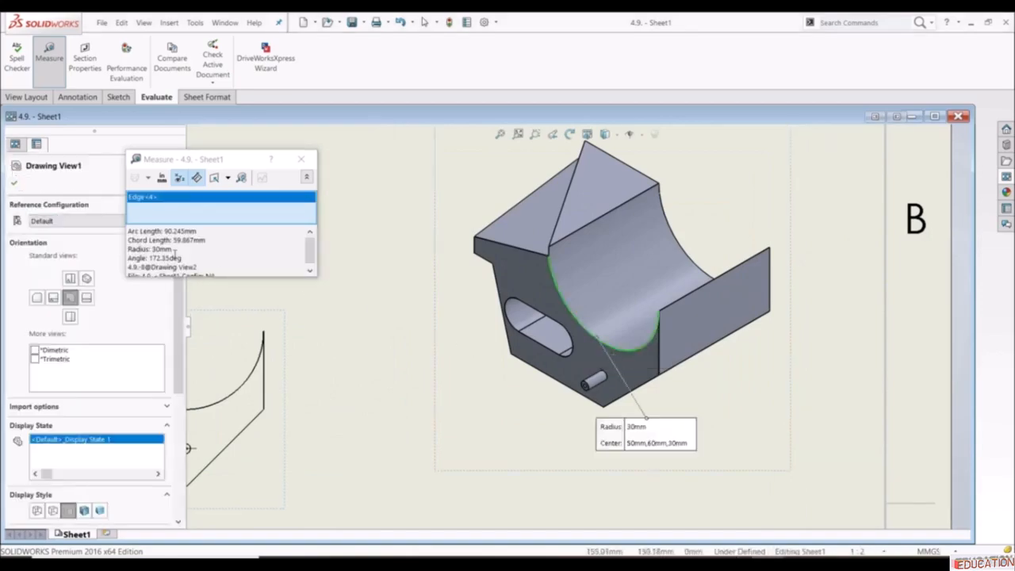
pyautogui.rightClick(175, 203)
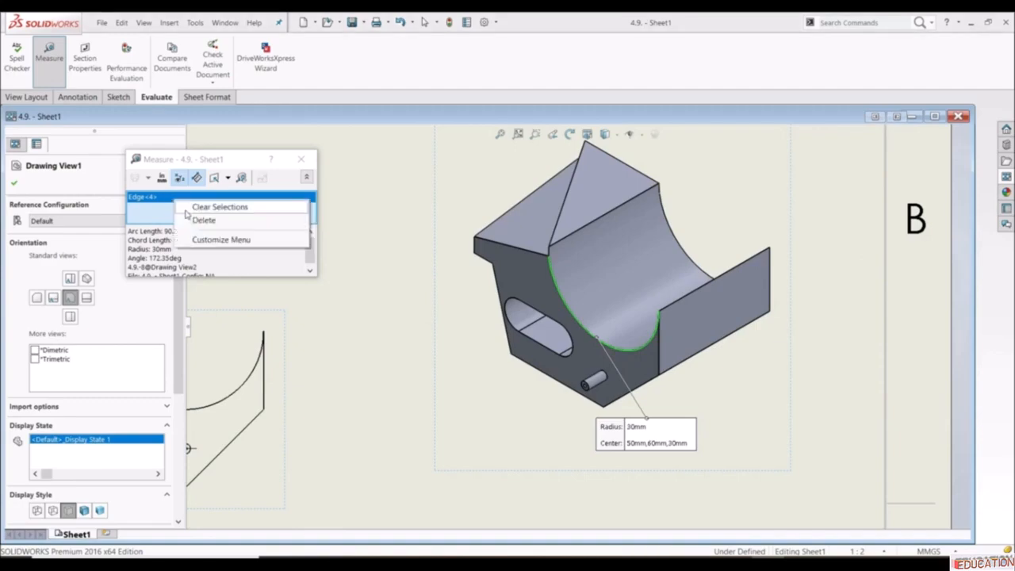
pyautogui.click(179, 220)
# - Measure the large semicircular arc in the front view
pyautogui.scroll(4, 414, 317)
pyautogui.scroll(-5, 456, 328)
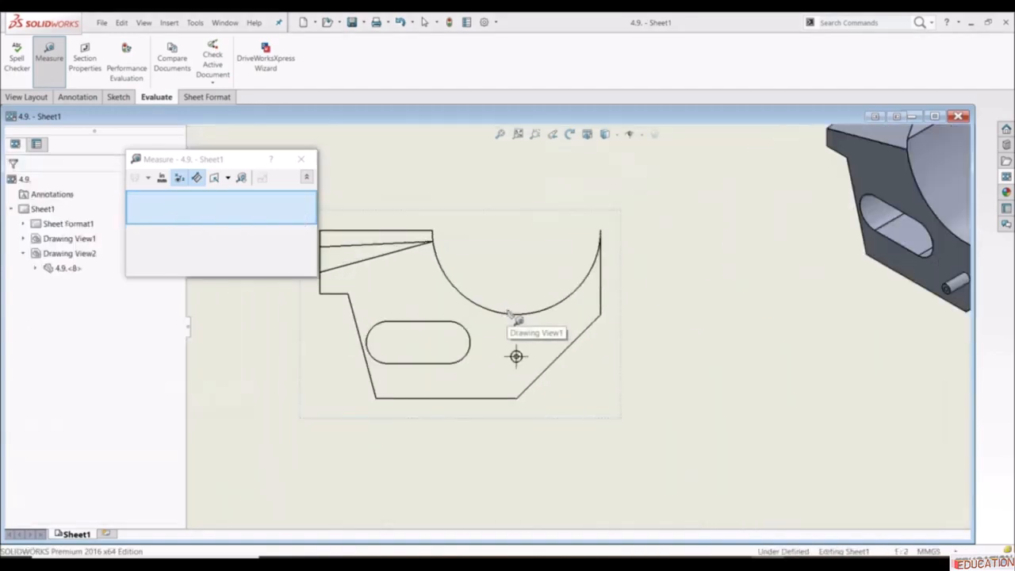
pyautogui.click(514, 314)
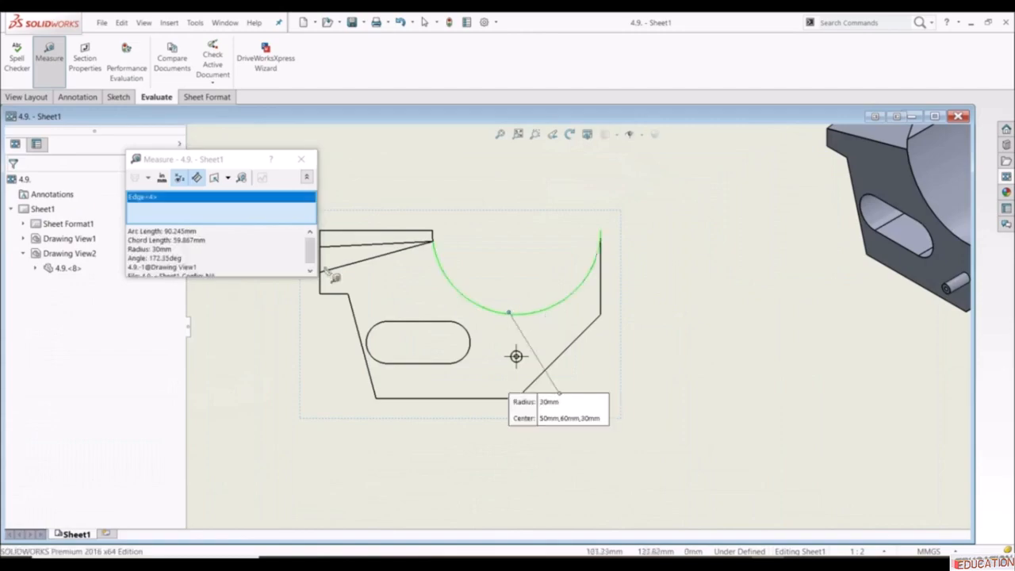
# - Measure the triangular top face beside the cutout in the isometric view instead of the arc, then remove it from the measurement selection
pyautogui.rightClick(216, 204)
pyautogui.click(228, 221)
pyautogui.scroll(3, 553, 332)
pyautogui.scroll(3, 542, 343)
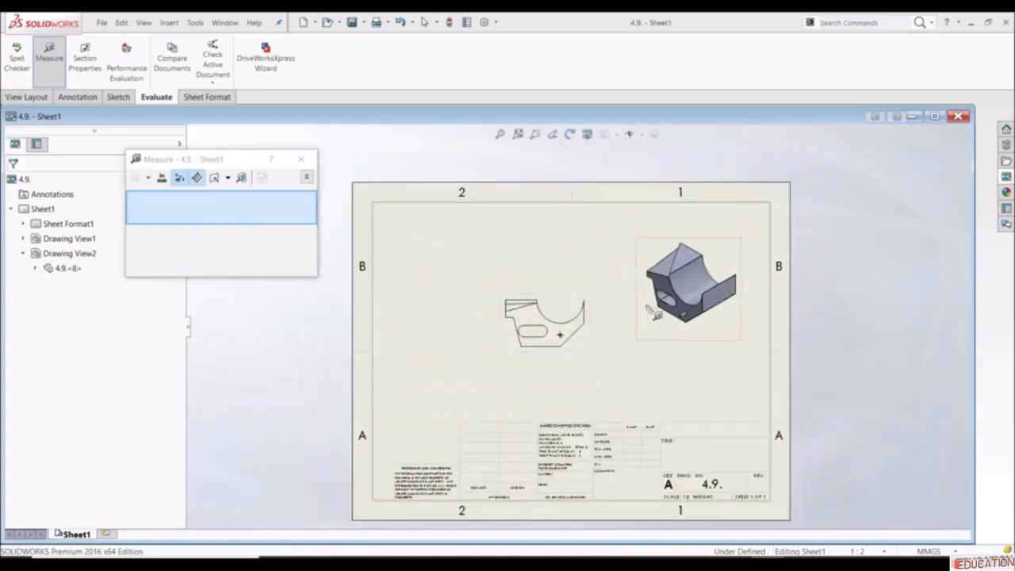
pyautogui.scroll(-6, 624, 289)
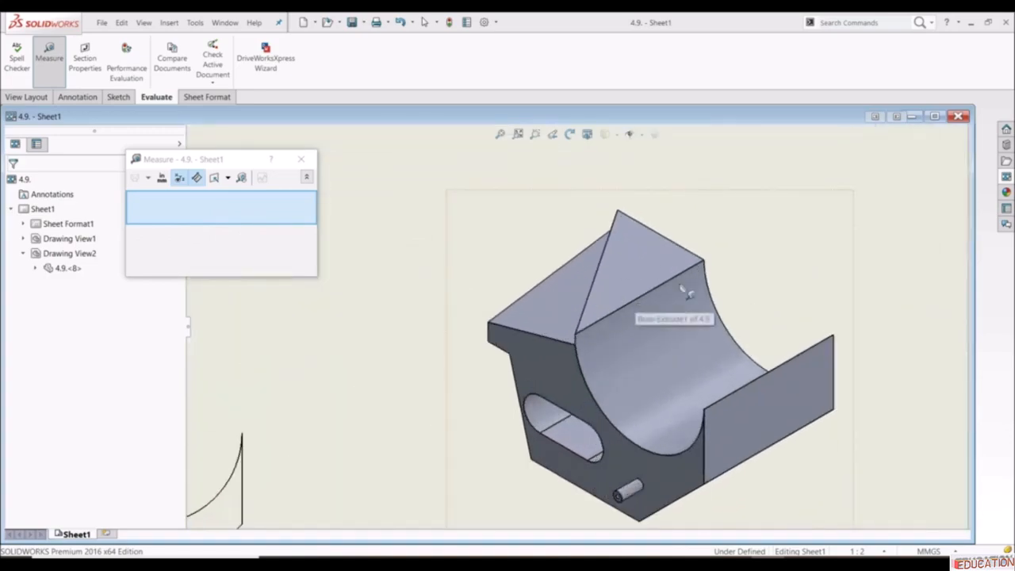
pyautogui.click(635, 265)
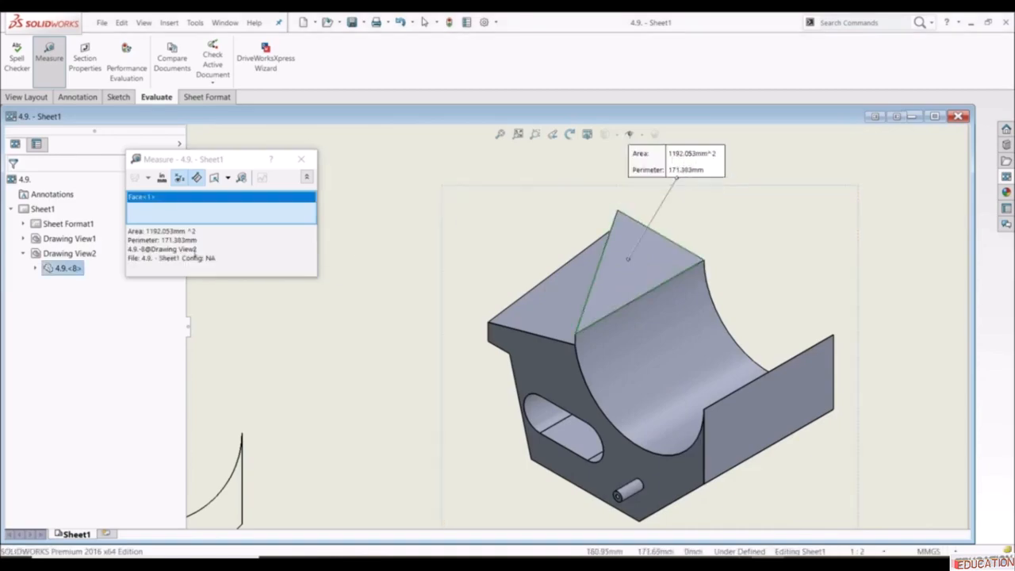
pyautogui.rightClick(194, 216)
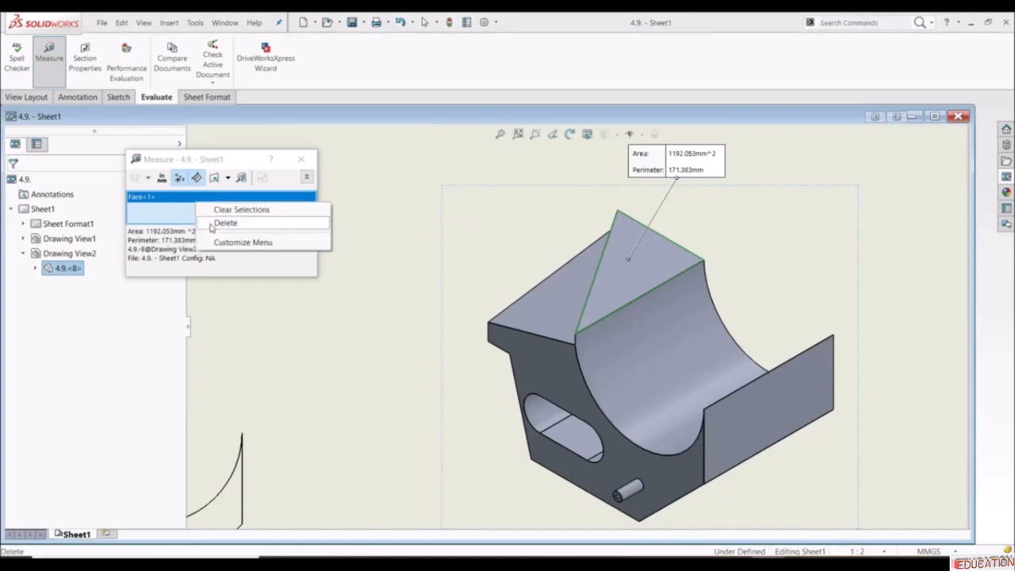
pyautogui.click(212, 223)
# - Measure the distance between the slot's two parallel straight edges in the isometric view, then clear the measurement selections
pyautogui.scroll(3, 613, 423)
pyautogui.scroll(-5, 614, 424)
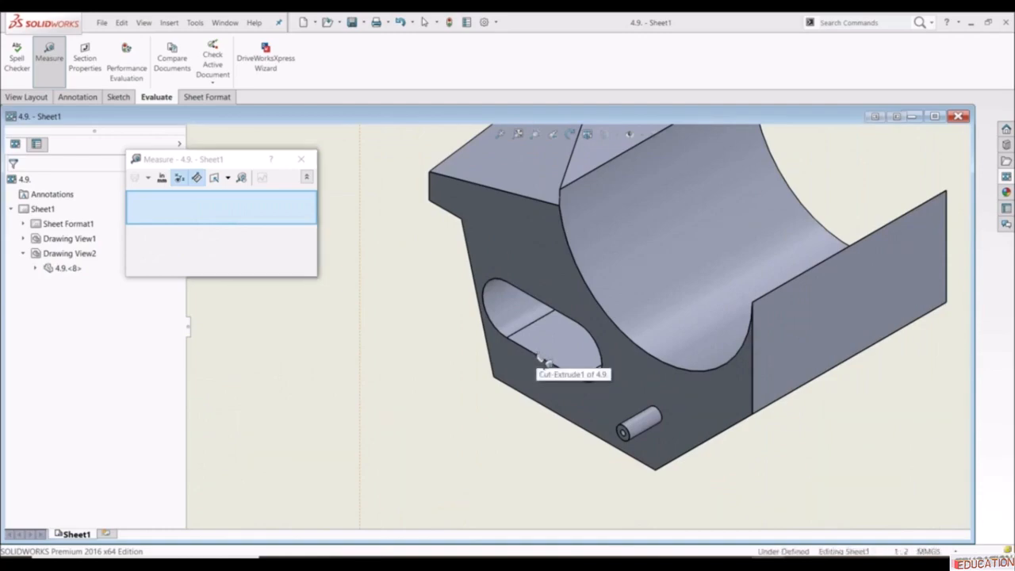
pyautogui.click(541, 357)
pyautogui.click(555, 313)
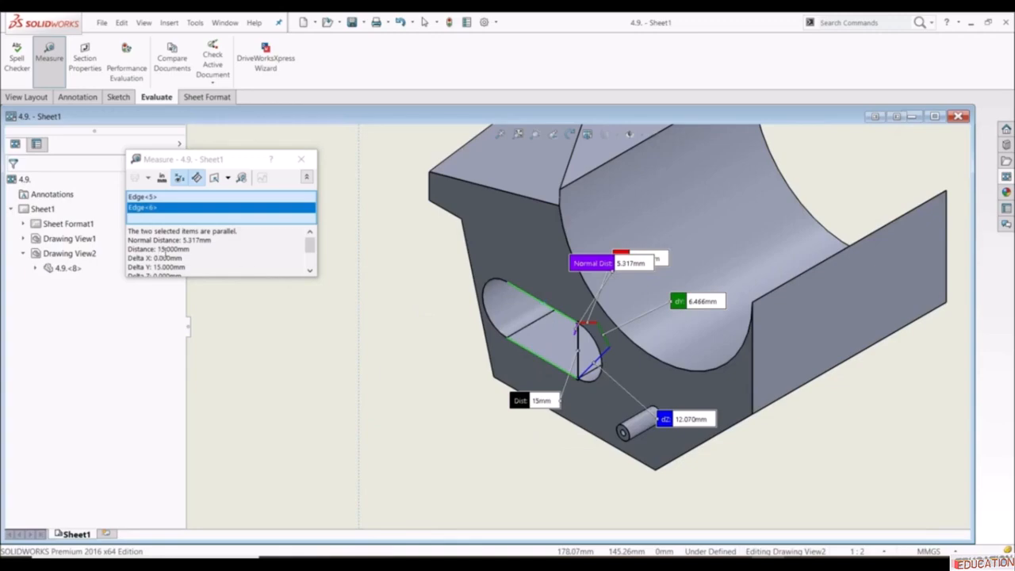
pyautogui.rightClick(166, 204)
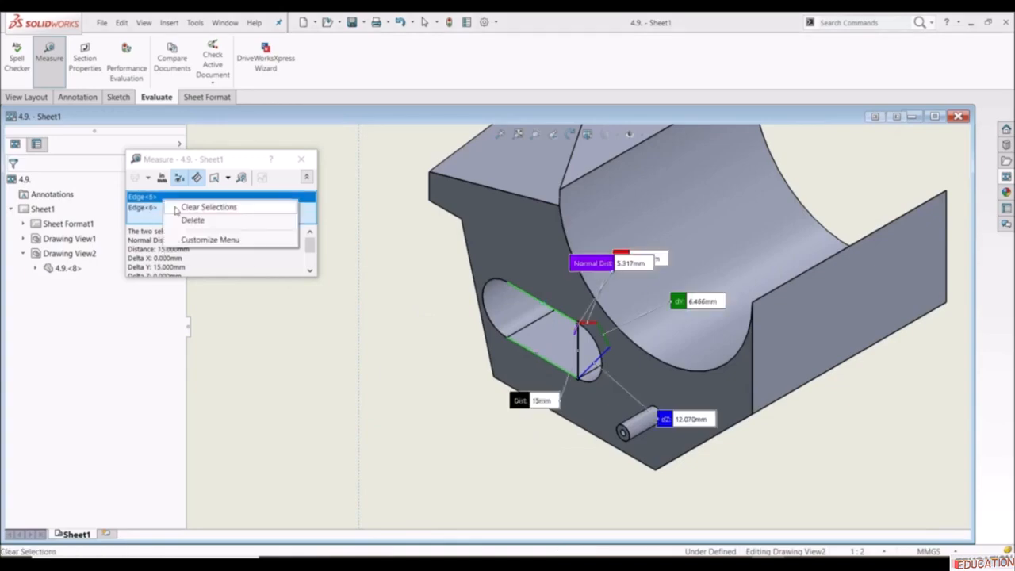
pyautogui.click(202, 206)
# - Measure the angle between the front view's slanted lower edge and its horizontal bottom edge
pyautogui.scroll(5, 452, 316)
pyautogui.scroll(-2, 528, 386)
pyautogui.scroll(-2, 517, 374)
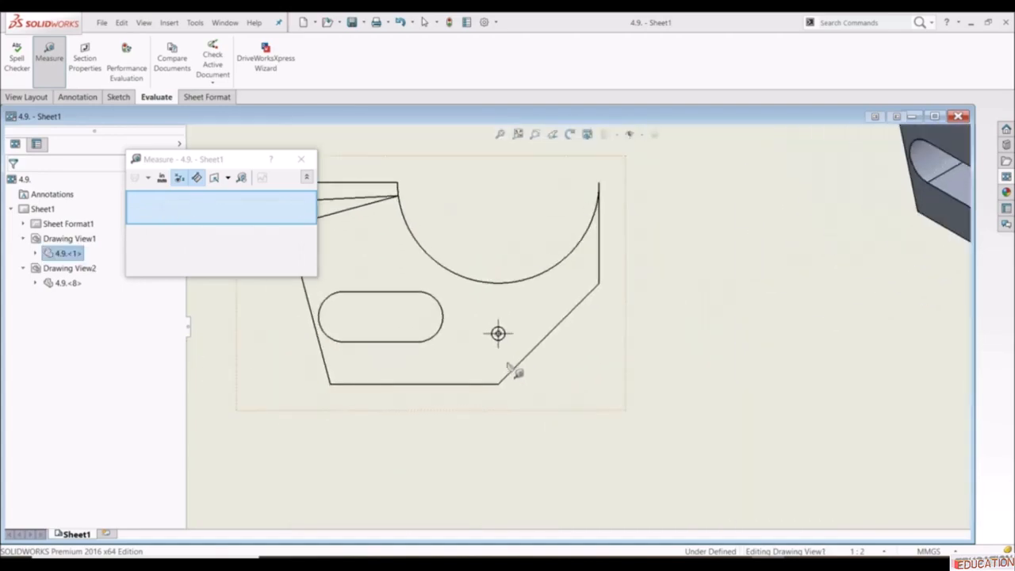
pyautogui.scroll(5, 519, 368)
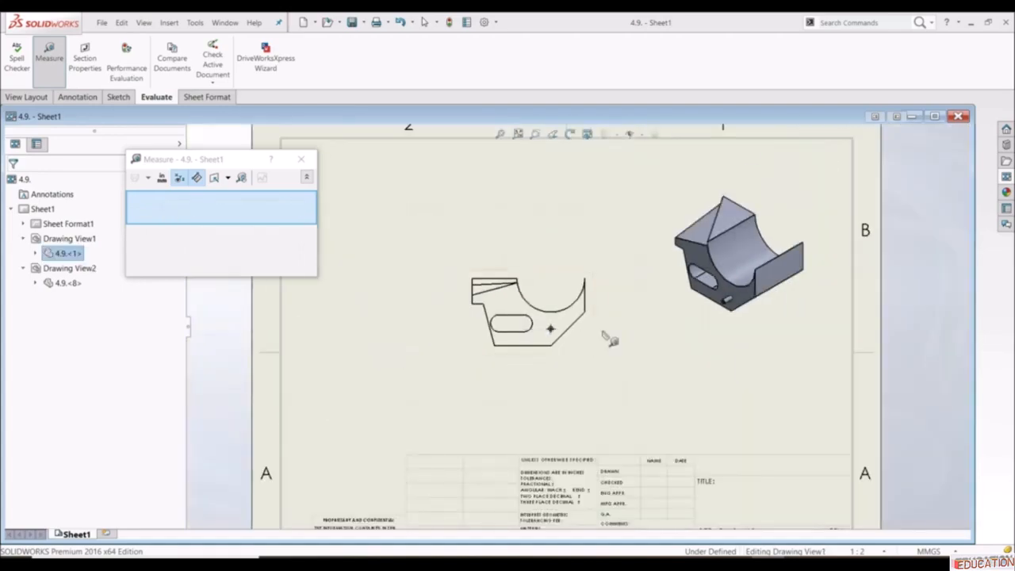
pyautogui.scroll(-2, 565, 331)
pyautogui.scroll(-4, 560, 349)
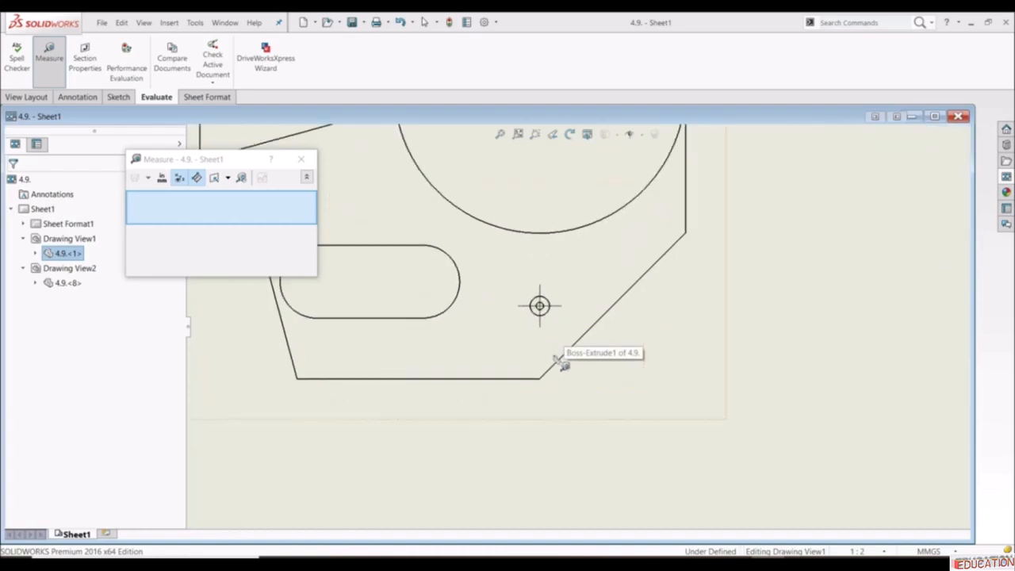
pyautogui.click(560, 362)
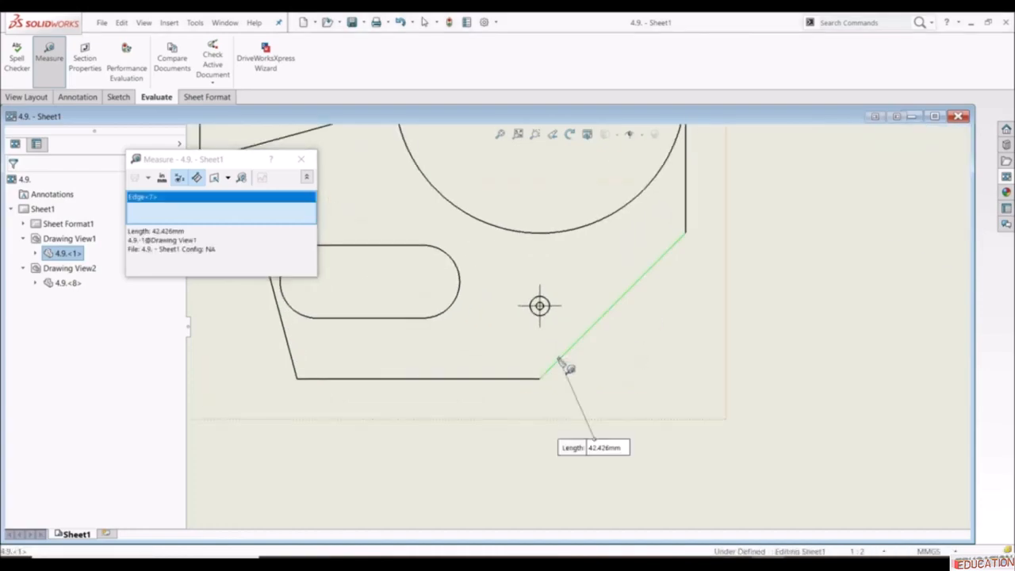
pyautogui.click(520, 380)
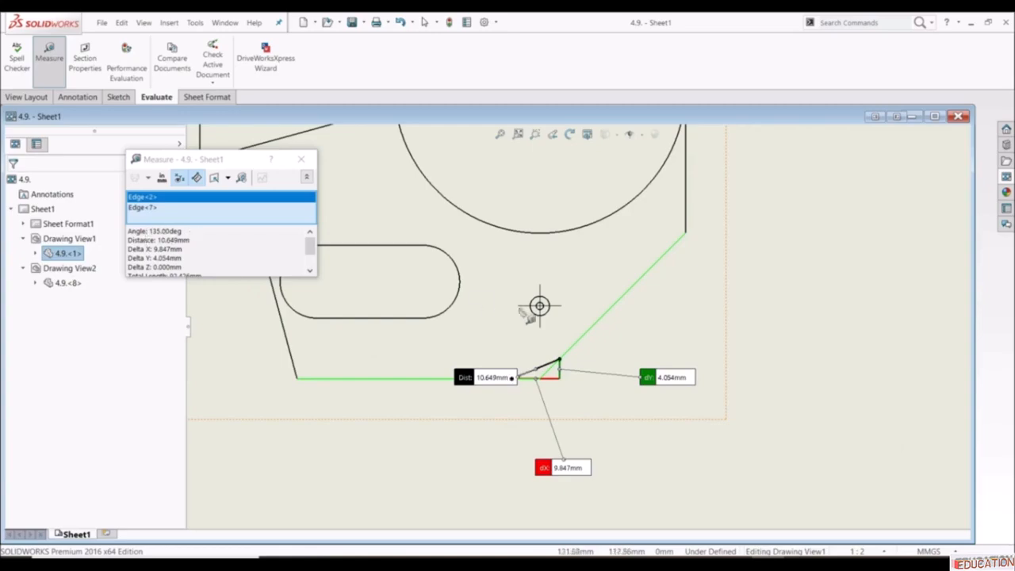
pyautogui.scroll(10, 582, 328)
pyautogui.scroll(-5, 611, 317)
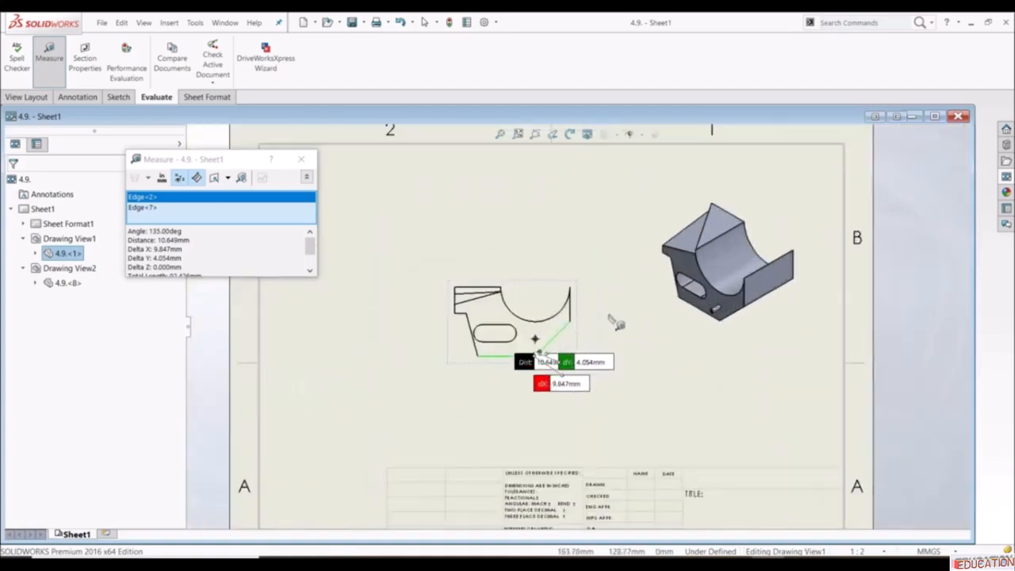
pyautogui.scroll(3, 610, 326)
pyautogui.scroll(-2, 607, 333)
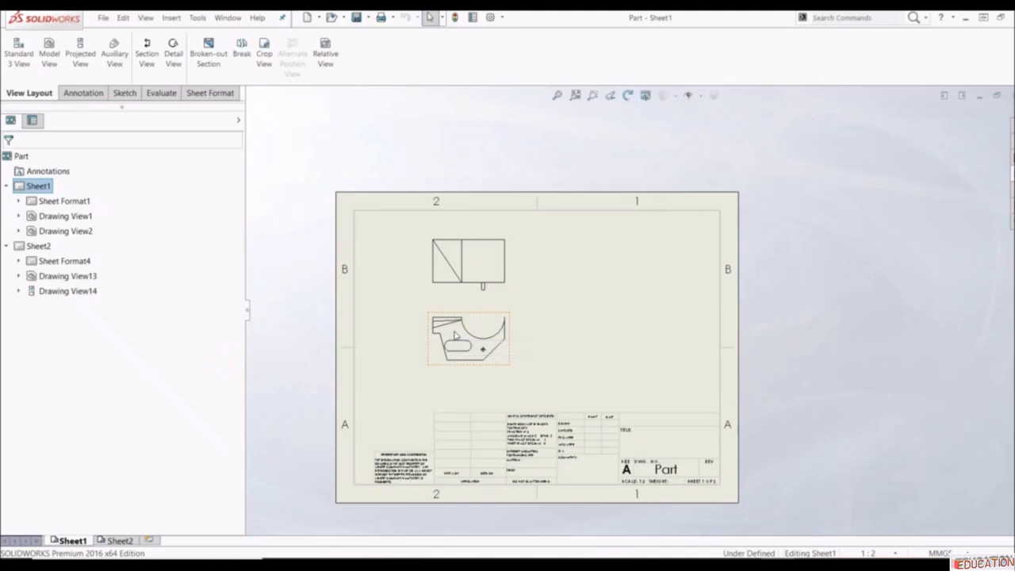
# - Save the two-sheet Part drawing to the desktop (Radna površina) as Name in Adobe Portable Document Format (*.pdf)
pyautogui.click(115, 542)
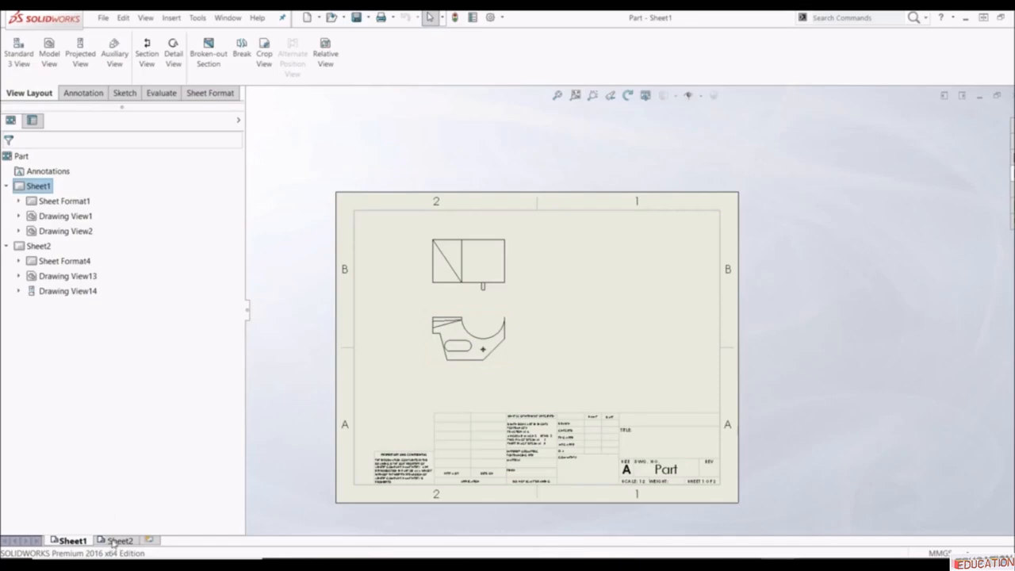
pyautogui.click(73, 541)
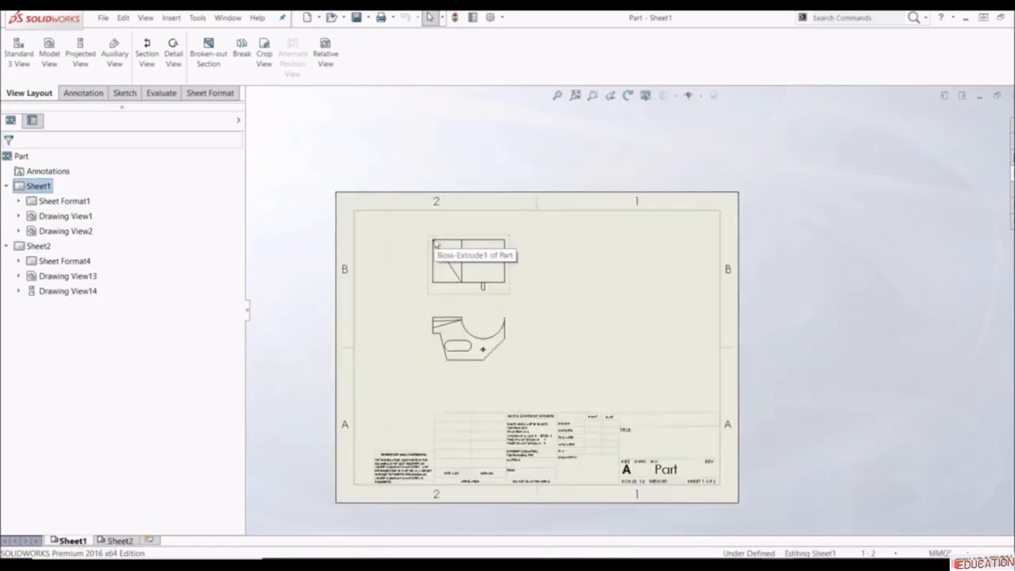
pyautogui.click(368, 18)
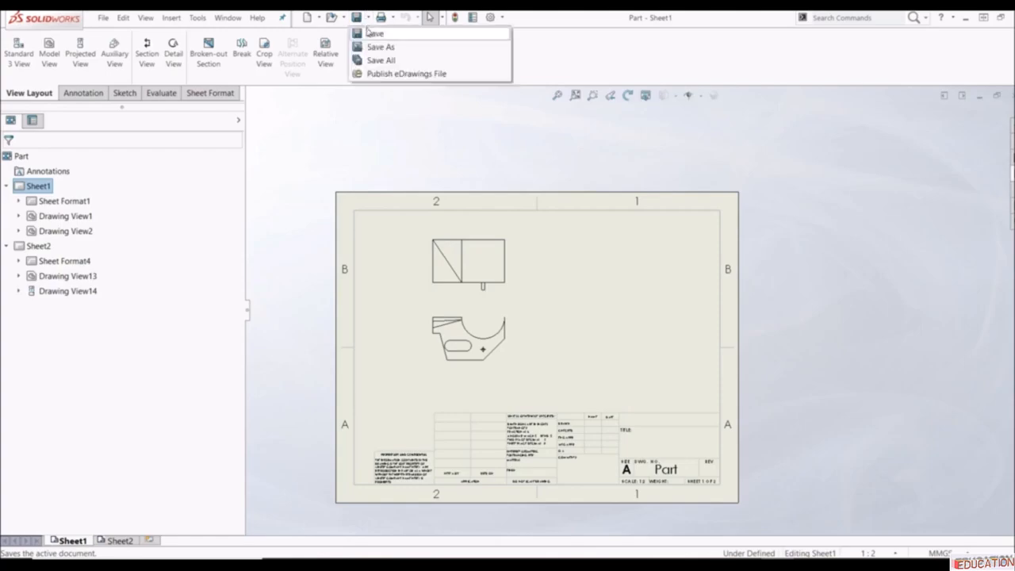
pyautogui.click(379, 47)
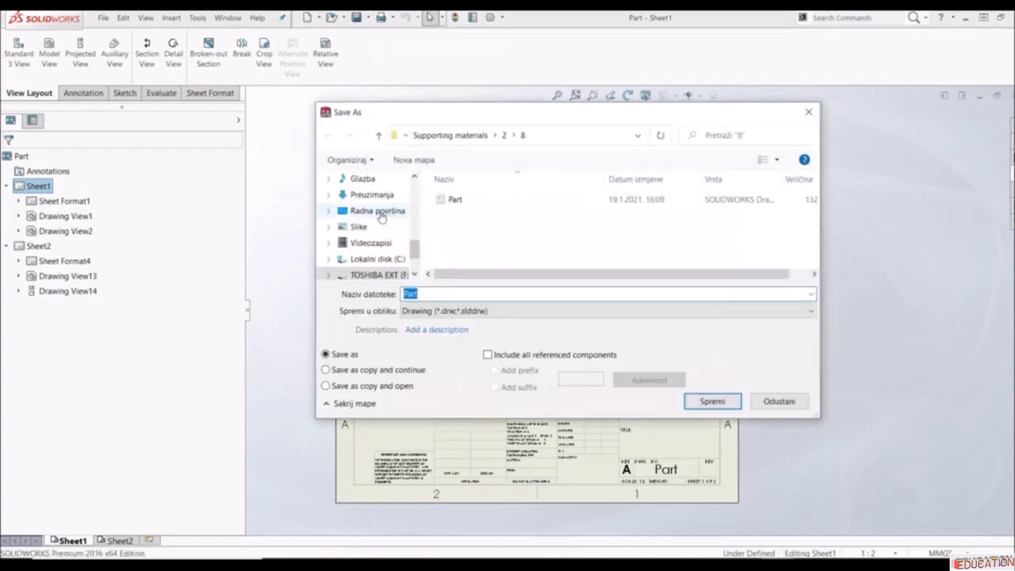
pyautogui.click(378, 212)
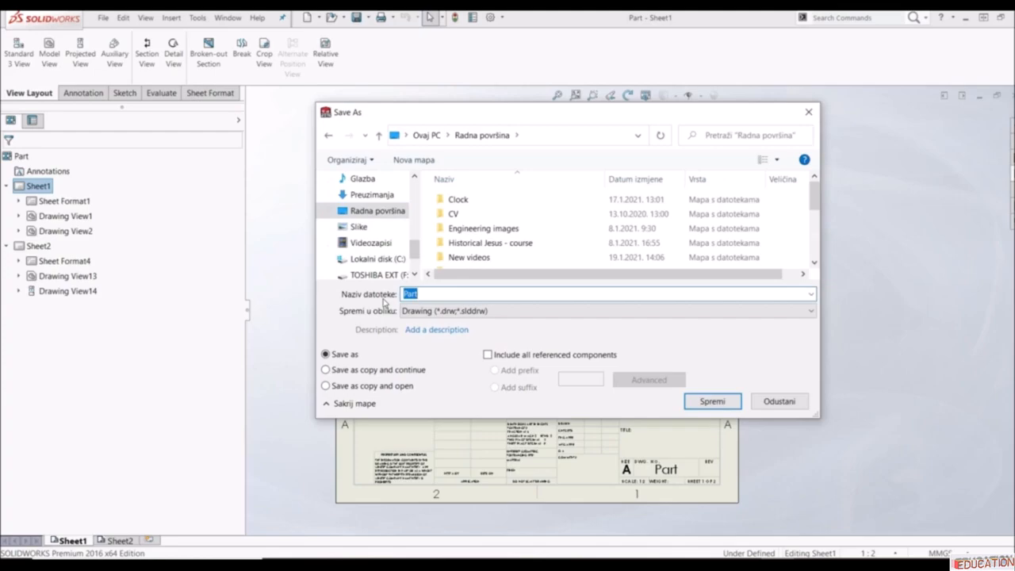
pyautogui.write('Name')
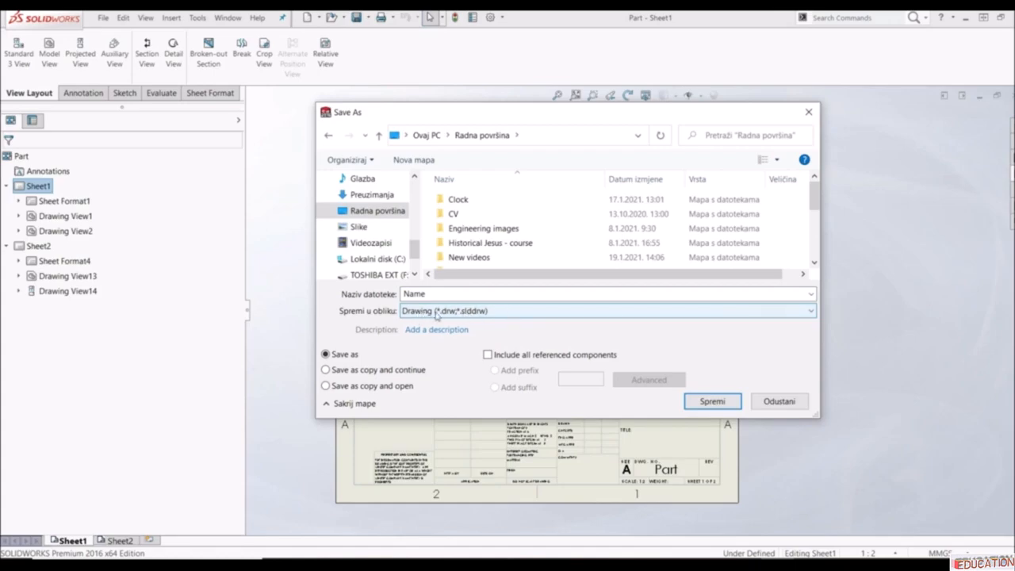
pyautogui.click(468, 314)
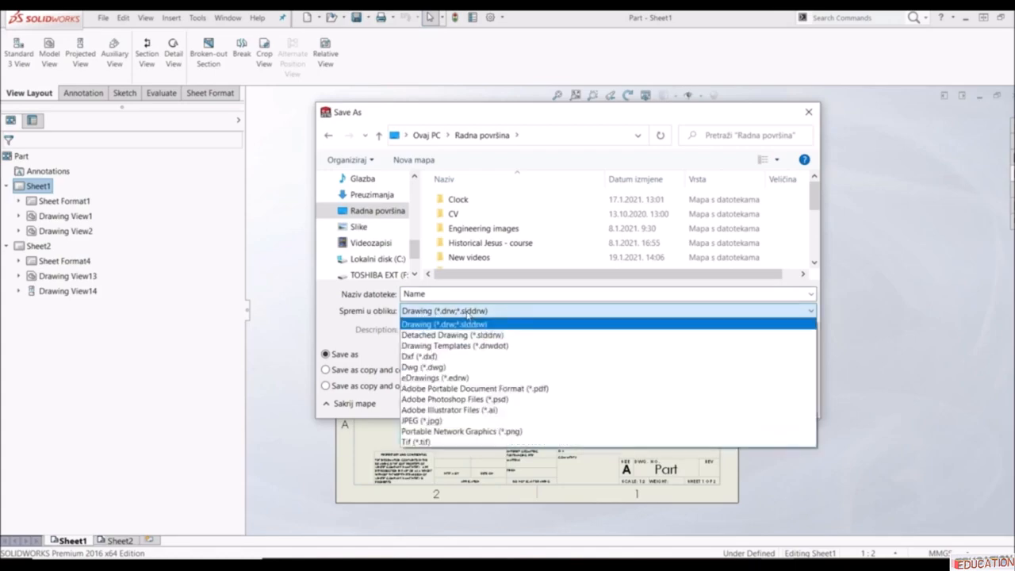
pyautogui.click(514, 389)
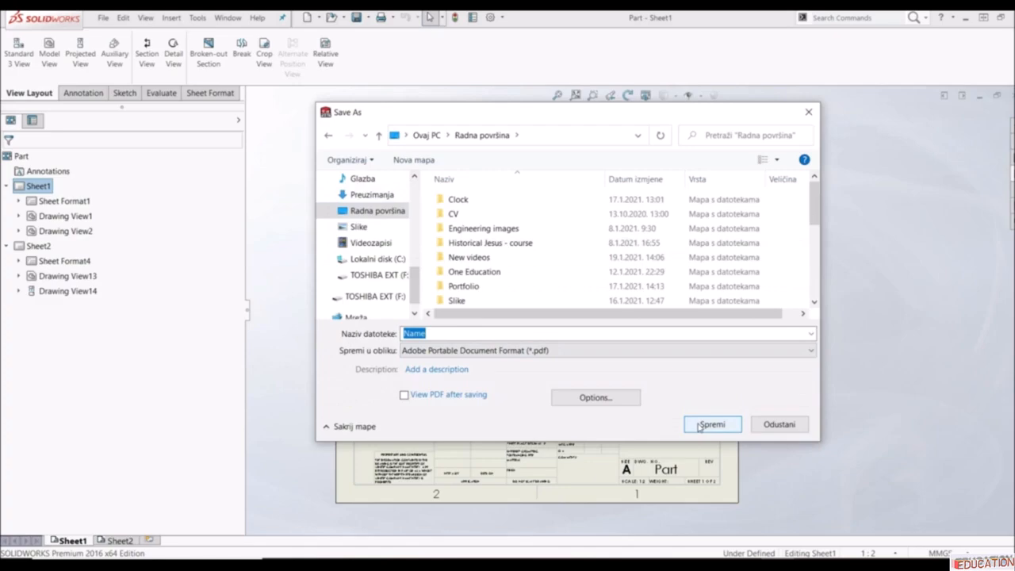
pyautogui.click(698, 427)
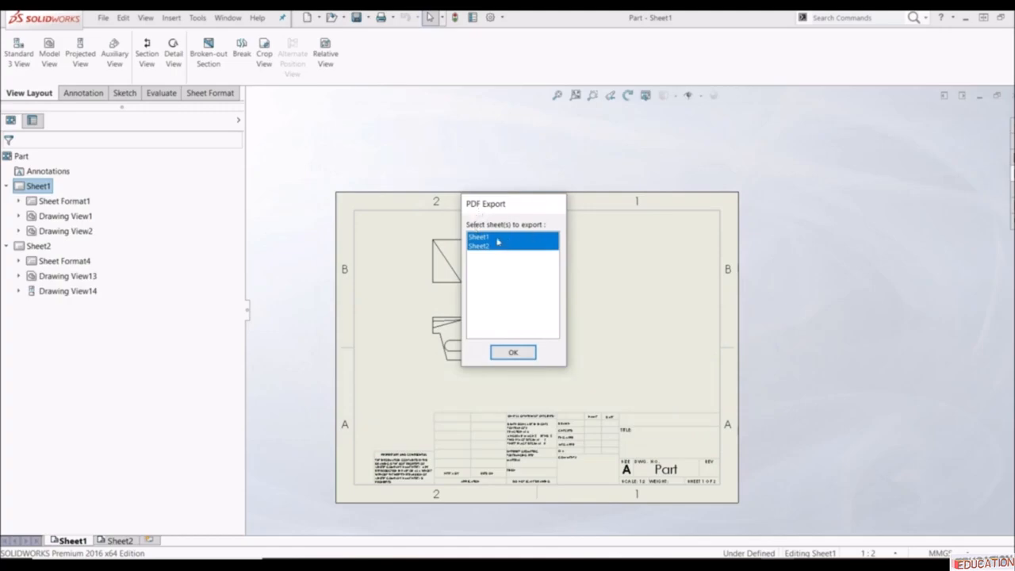
# - Select both Sheet1 and Sheet2 for the PDF export and confirm
pyautogui.click(498, 238)
pyautogui.click(499, 247)
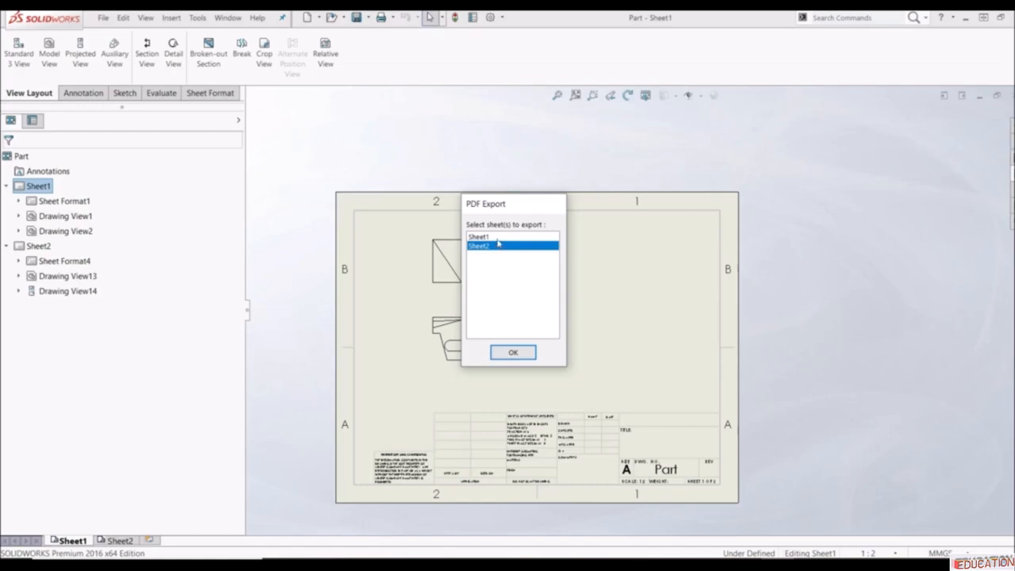
pyautogui.keyDown('ctrl'); pyautogui.click(493, 238); pyautogui.keyUp('ctrl')
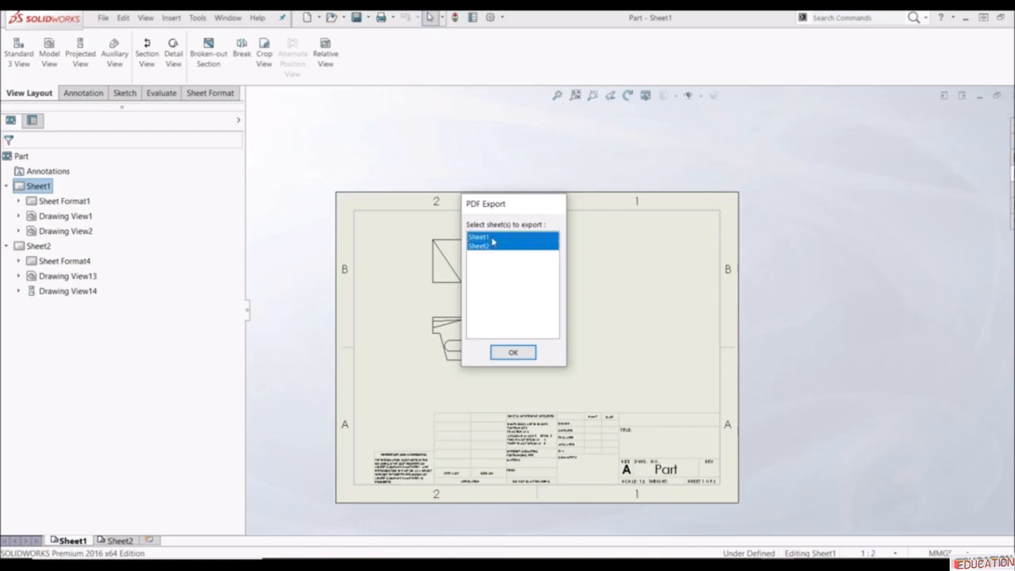
pyautogui.click(513, 352)
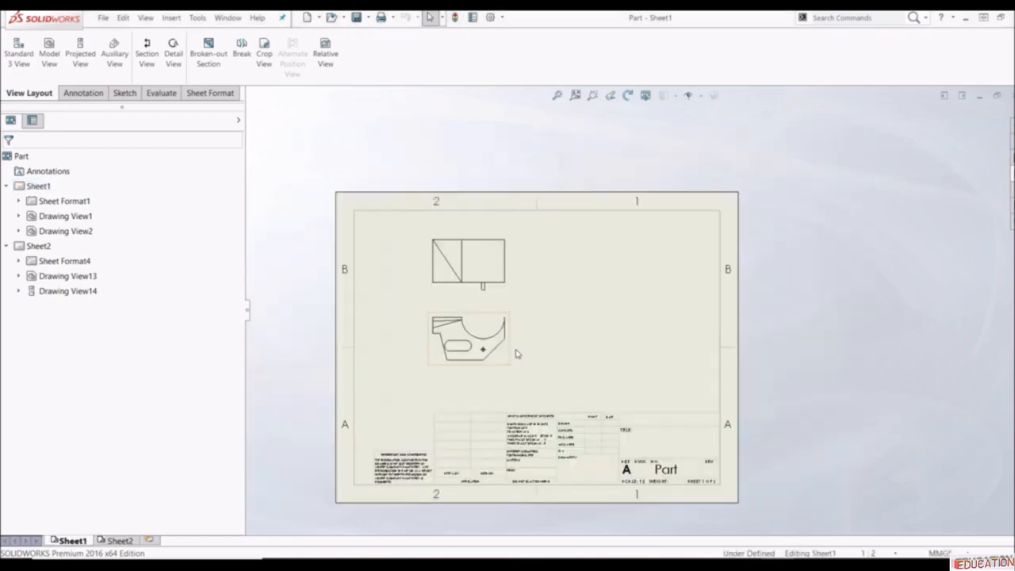
# - Open the exported Name PDF from the desktop in Adobe Acrobat Reader and look through both sheets
pyautogui.click(966, 18)
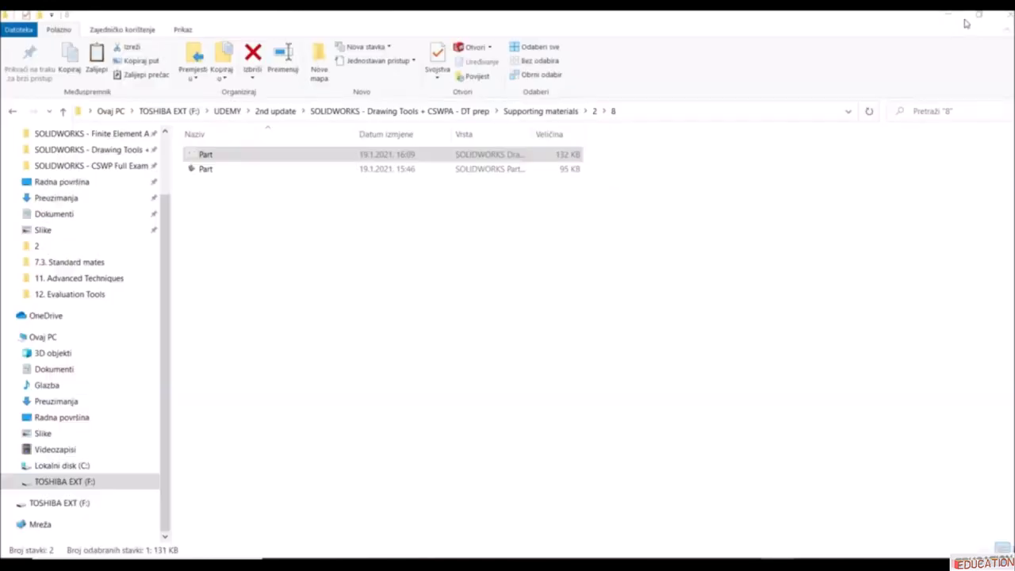
pyautogui.click(951, 14)
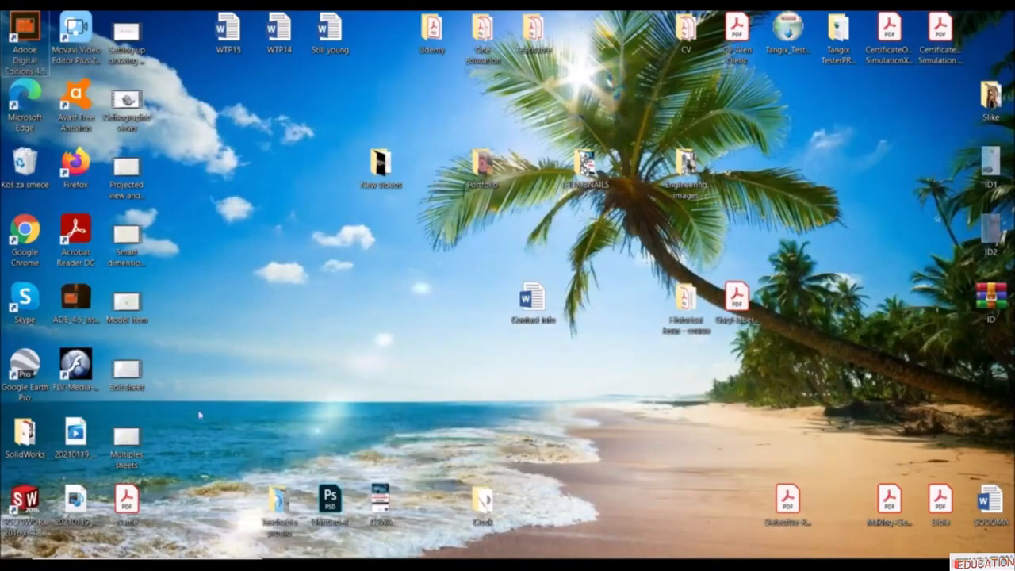
pyautogui.doubleClick(126, 501)
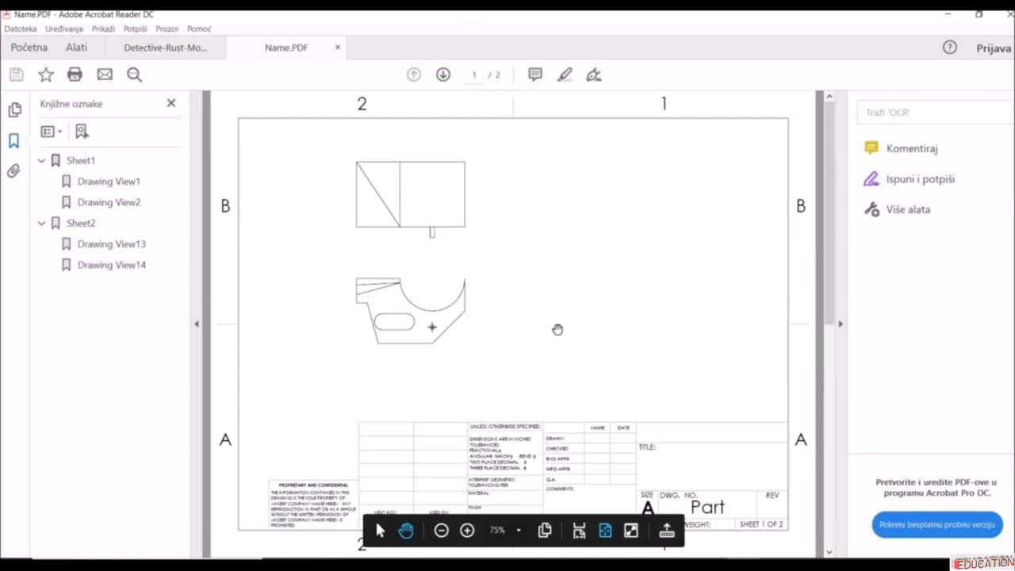
pyautogui.scroll(-3, 516, 310)
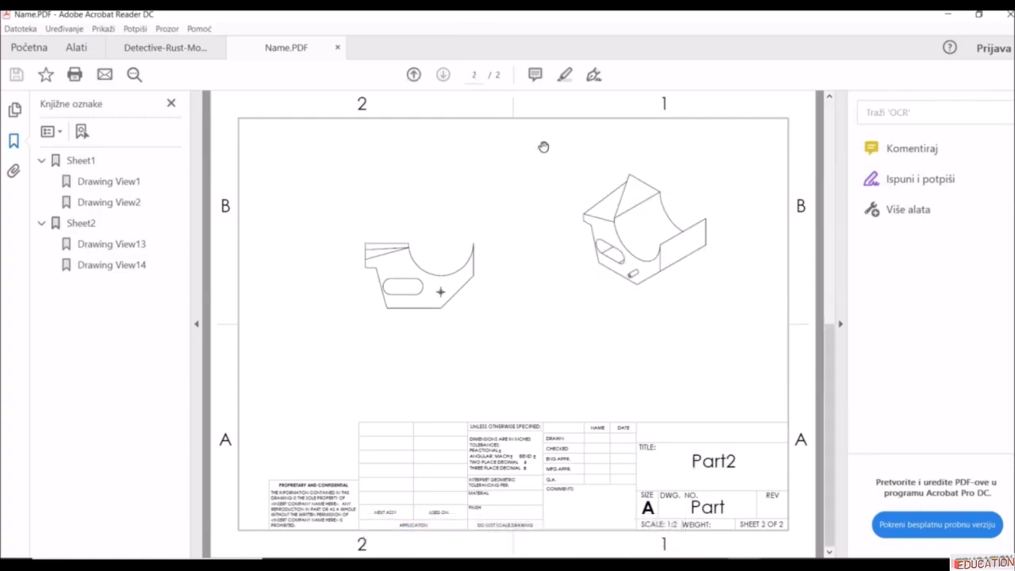
pyautogui.scroll(3, 500, 314)
# - Switch back to SOLIDWORKS and save the drawing to the desktop (Radna površina) as Name in Drawing (*.drw;*.slddrw) format
pyautogui.hotkey('alt', 'Tab')
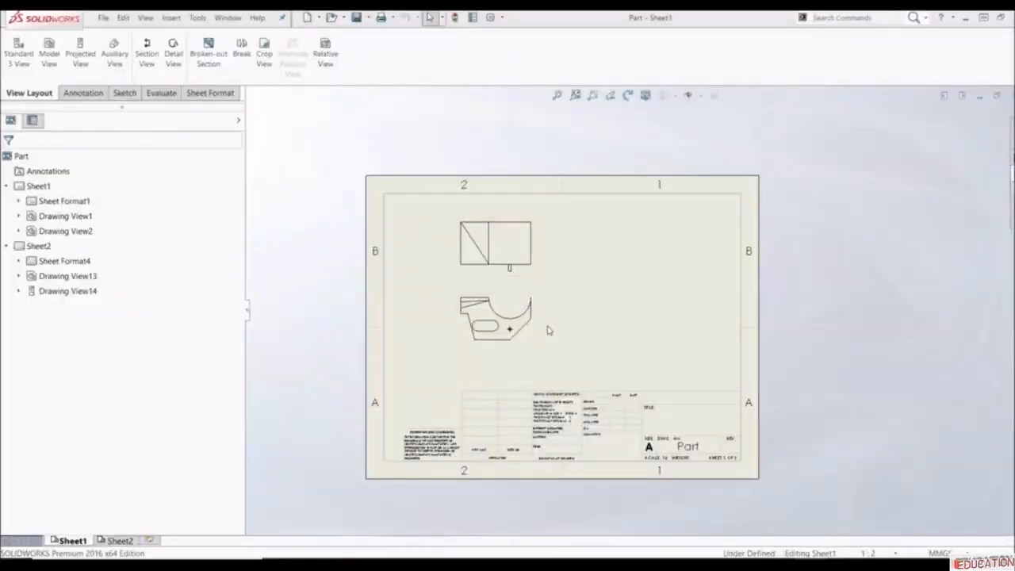
pyautogui.click(368, 18)
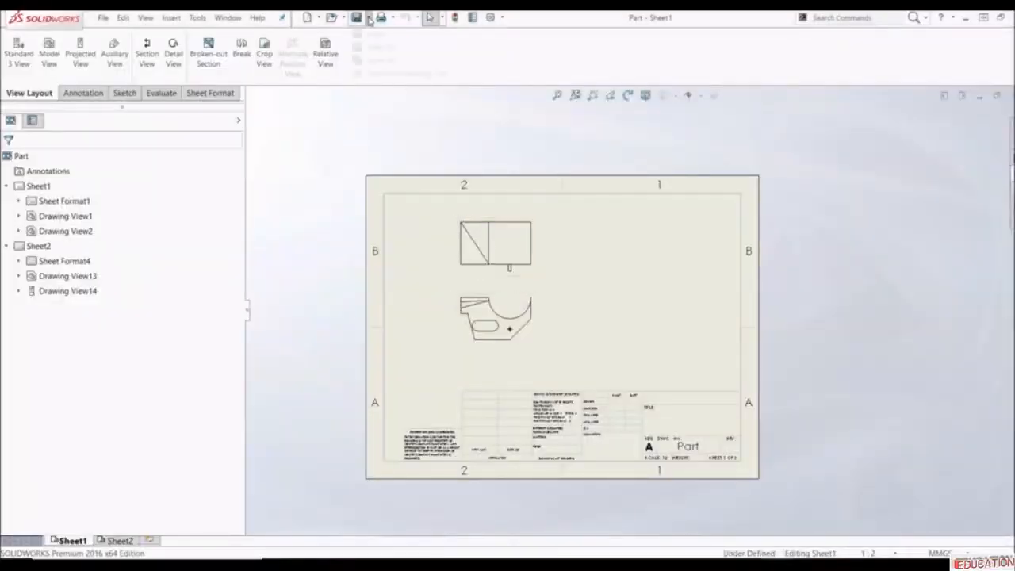
pyautogui.click(381, 46)
pyautogui.write('Name')
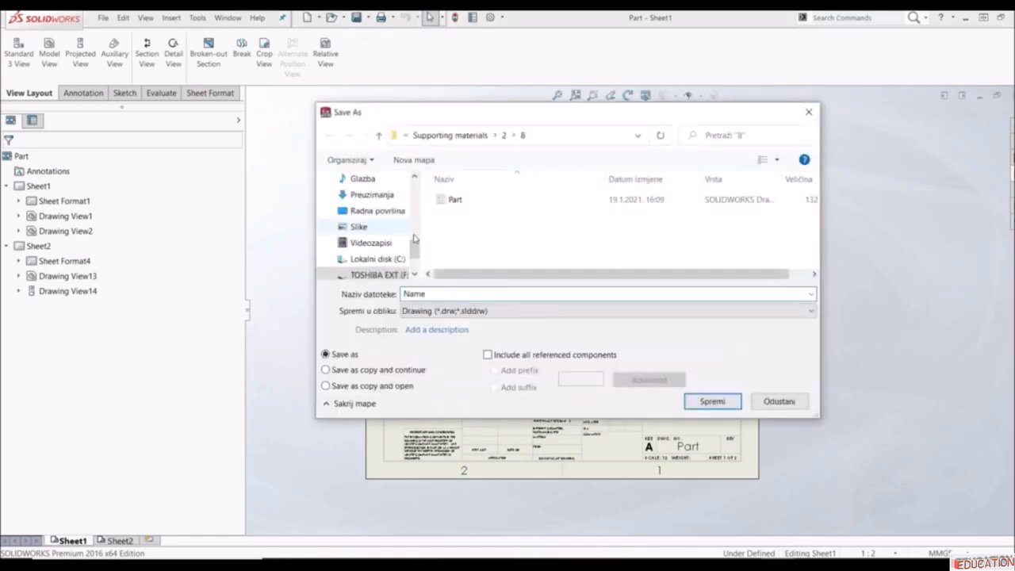
pyautogui.click(378, 212)
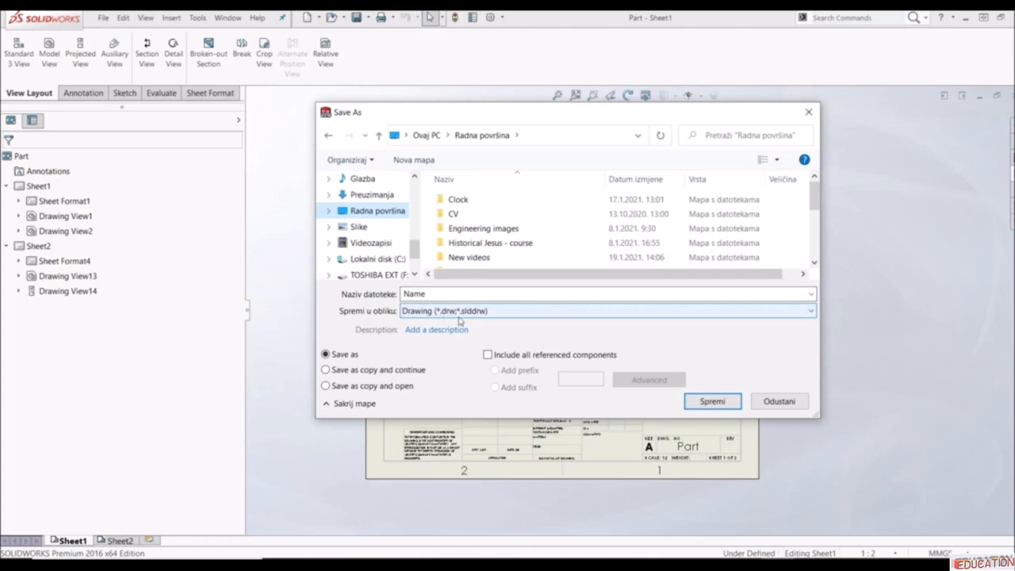
pyautogui.click(718, 403)
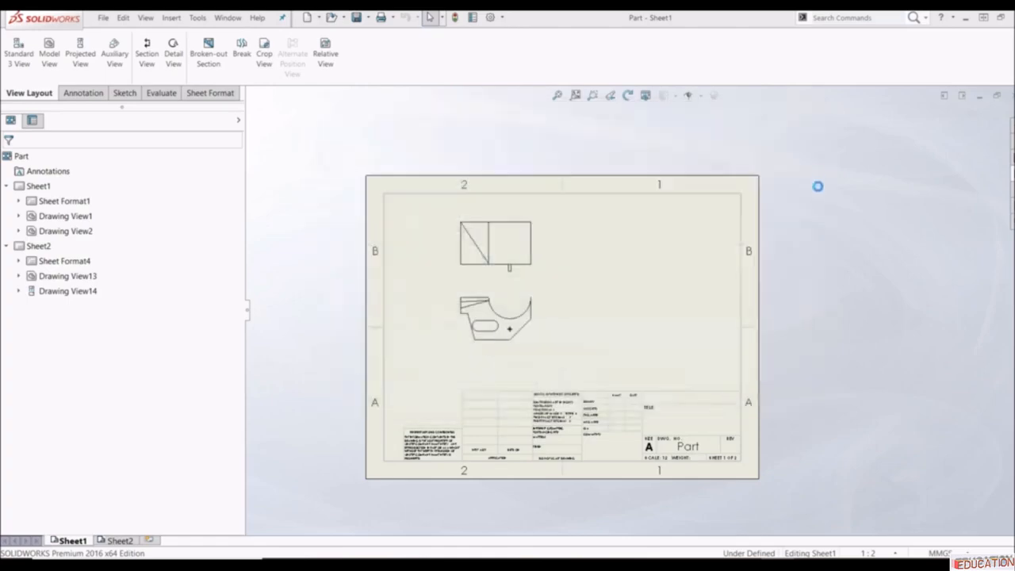
# - Open the saved Name drawing from the desktop, narrow the feature tree and look at Sheet2
pyautogui.click(1013, 97)
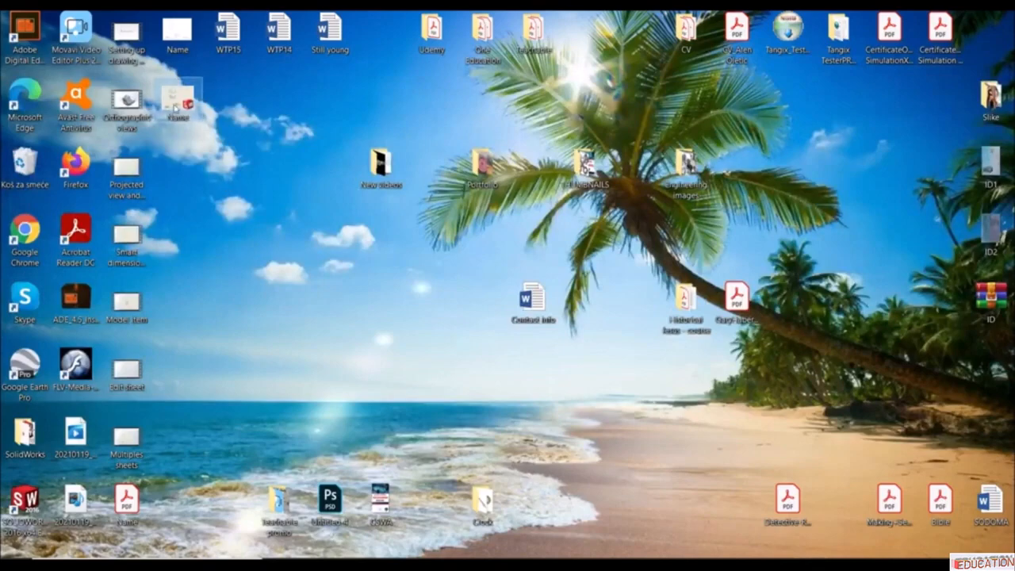
pyautogui.doubleClick(176, 101)
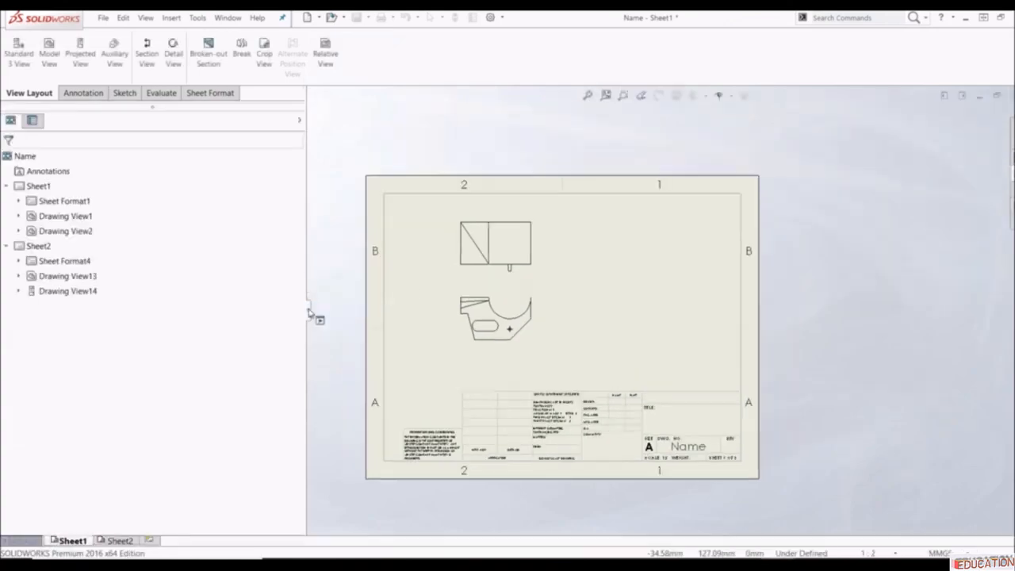
pyautogui.moveTo(309, 313); pyautogui.dragTo(136, 304)
pyautogui.click(116, 541)
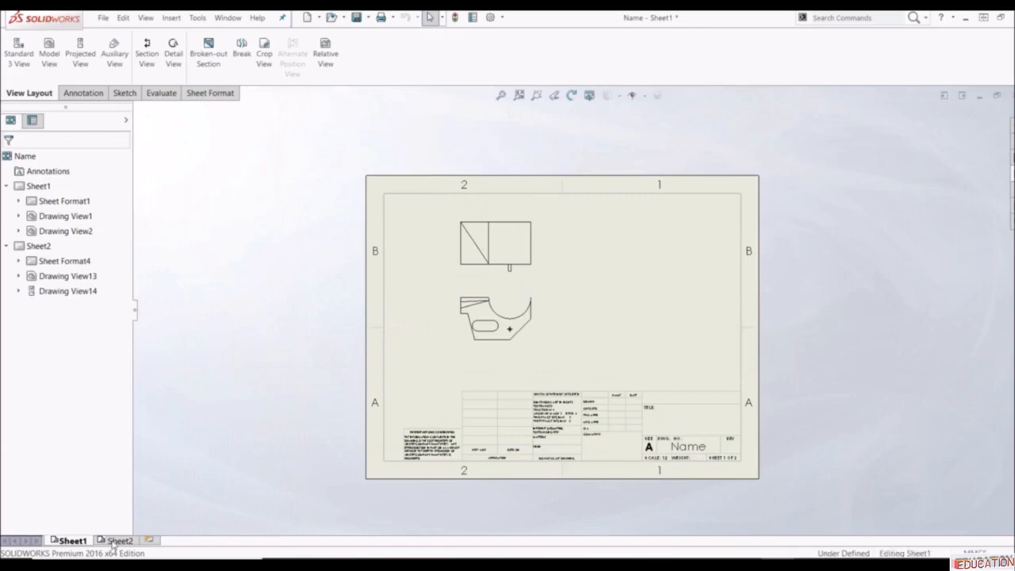
pyautogui.scroll(3, 516, 388)
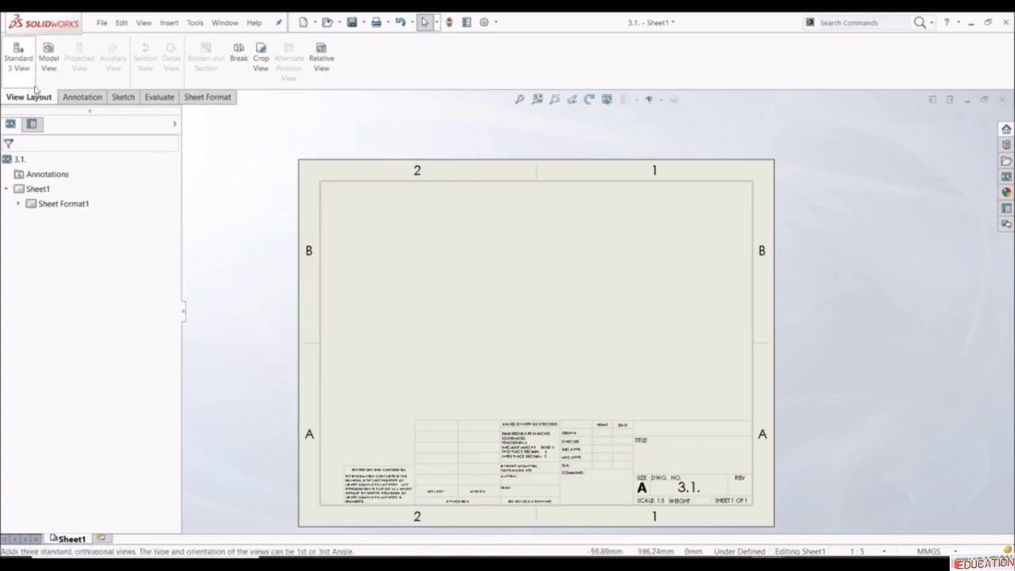
# - Insert a Front model view of part 3.1. in the left half of the empty drawing sheet
pyautogui.click(48, 57)
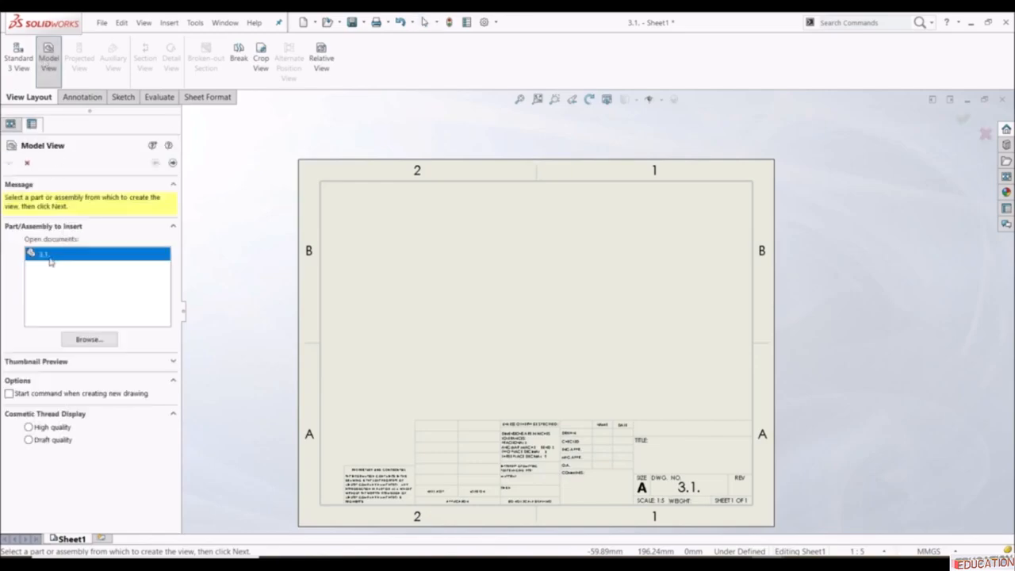
pyautogui.doubleClick(48, 255)
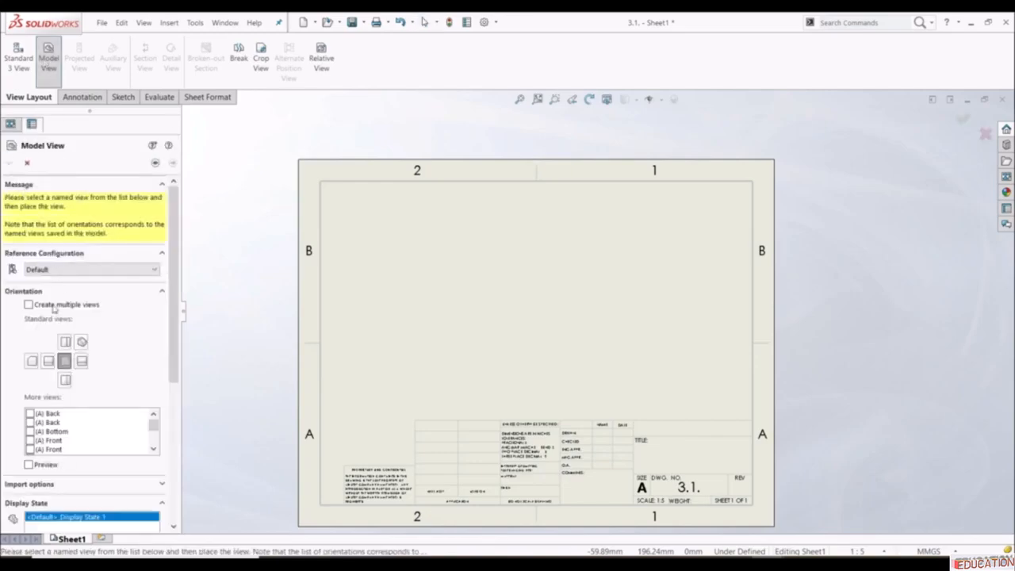
pyautogui.click(65, 361)
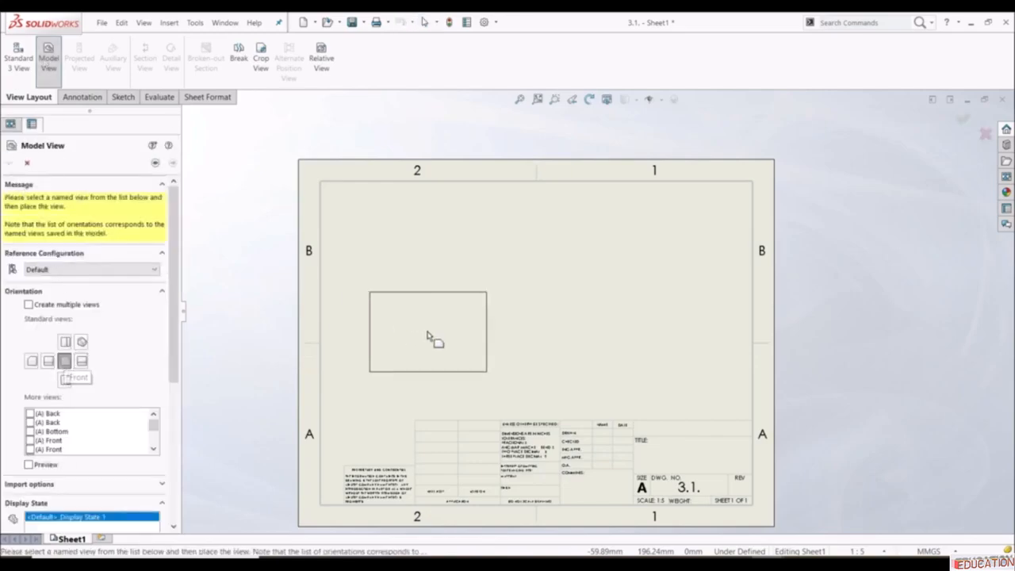
pyautogui.click(454, 328)
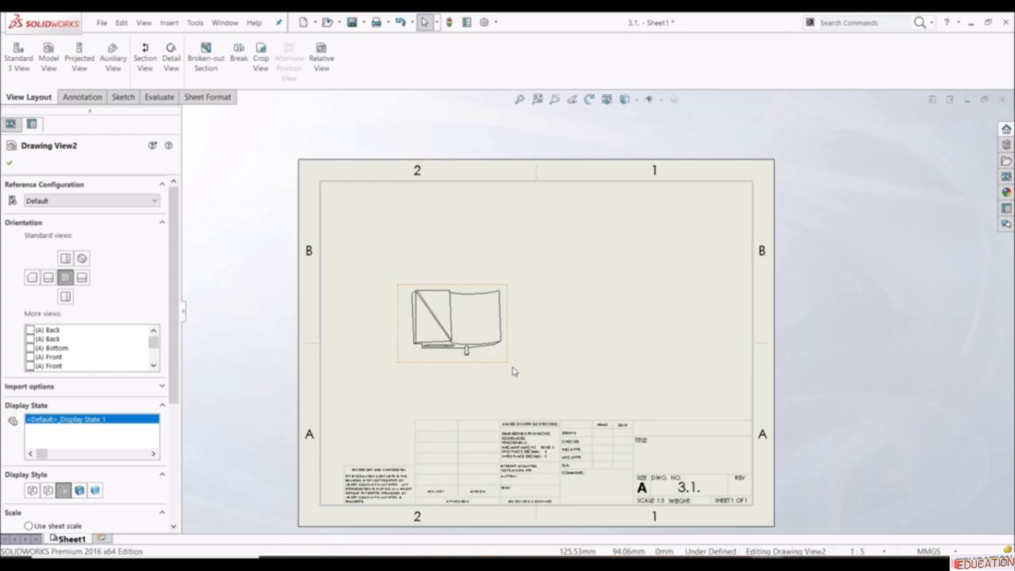
pyautogui.click(10, 163)
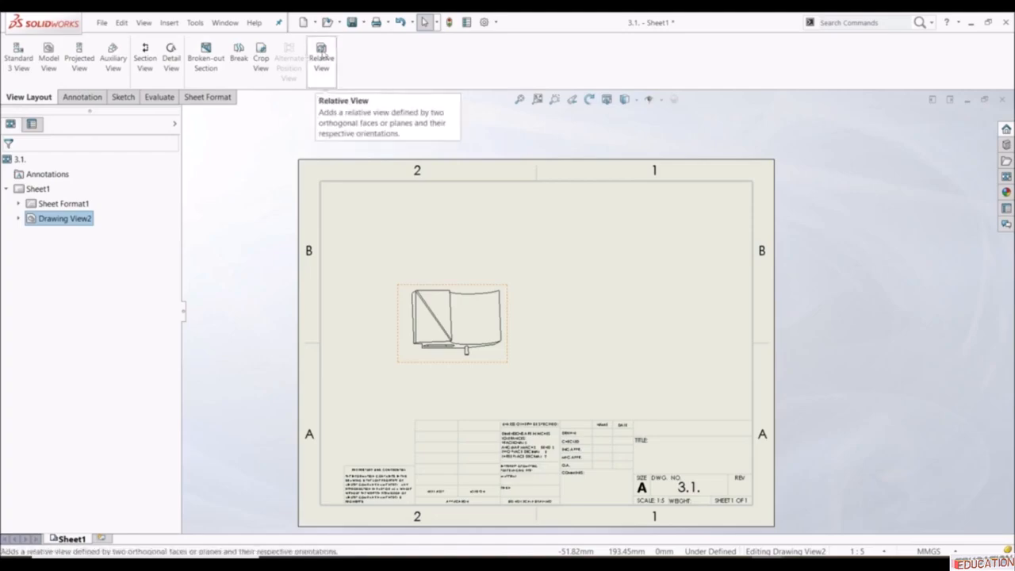
# - Search the commands for "relative" and find the Relative To Model drawing view command
pyautogui.click(874, 22)
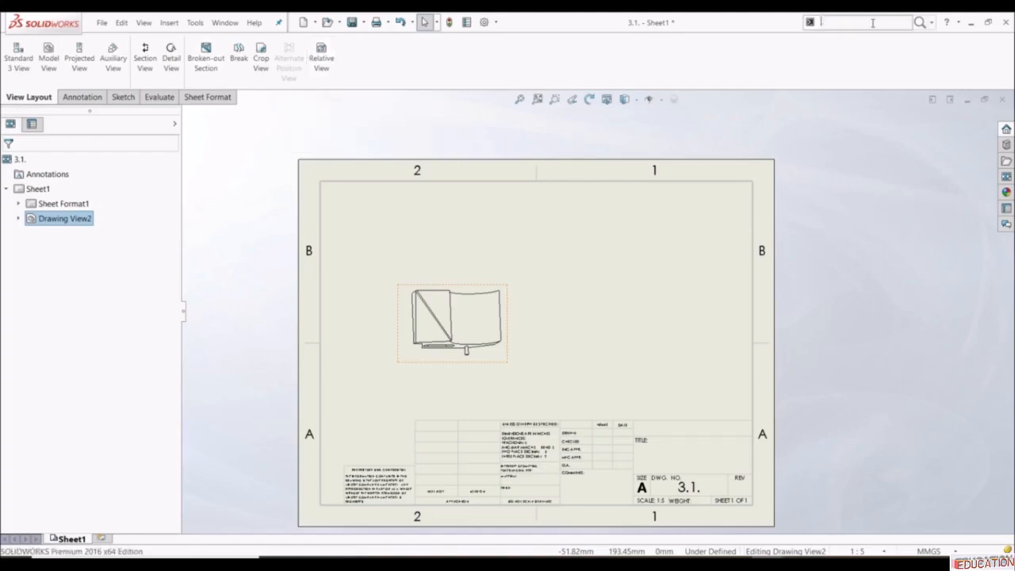
pyautogui.write('relative')
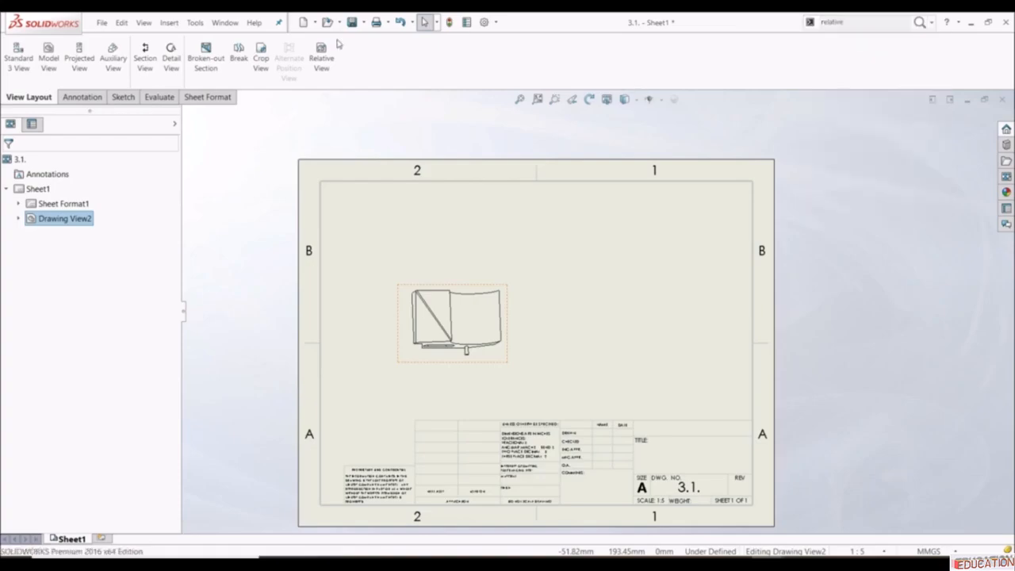
pyautogui.click(176, 26)
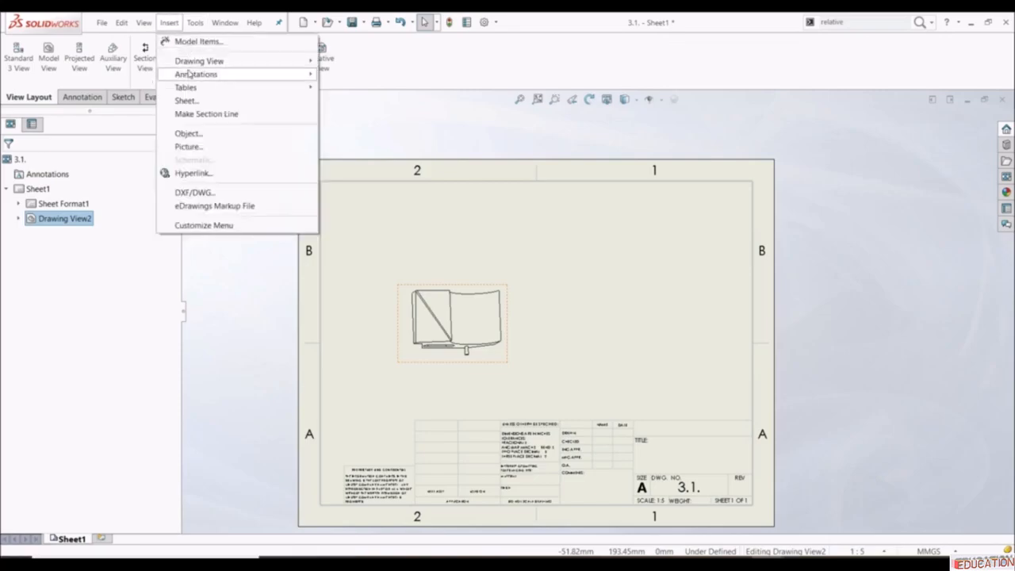
pyautogui.moveTo(236, 64)
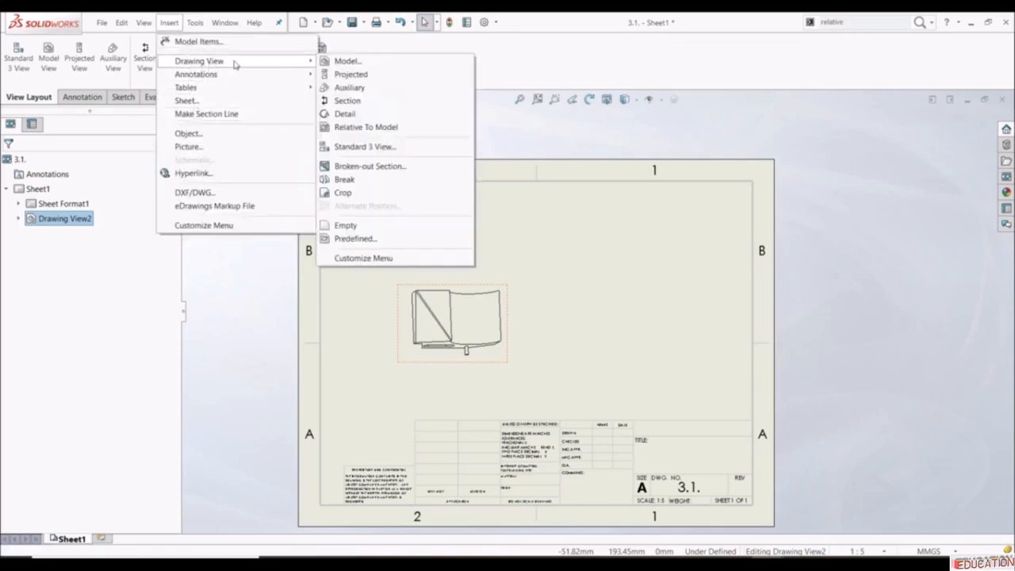
pyautogui.click(383, 128)
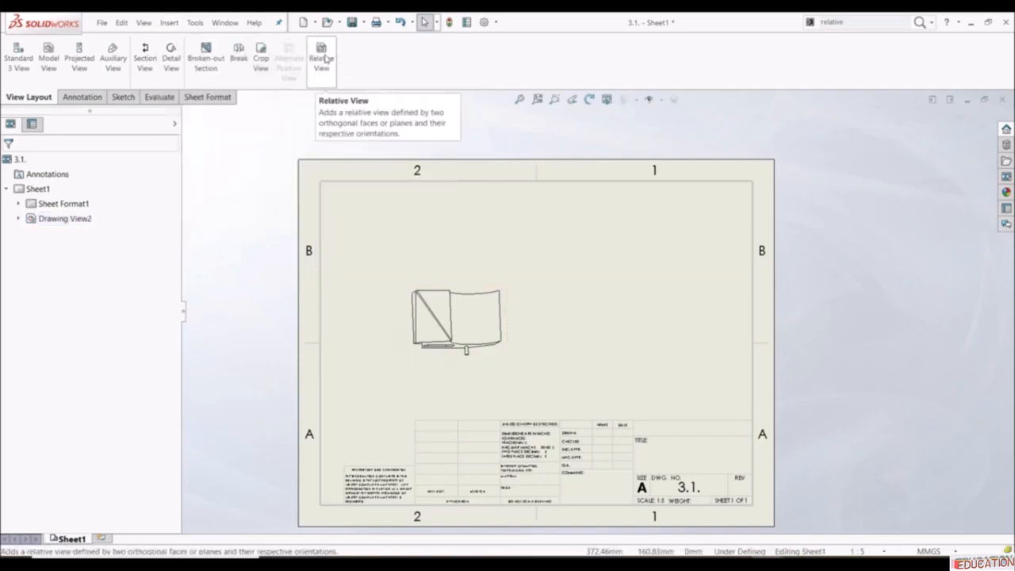
# - Start a Relative View from the existing drawing view, with Front as first orientation and Bottom as second orientation
pyautogui.click(324, 58)
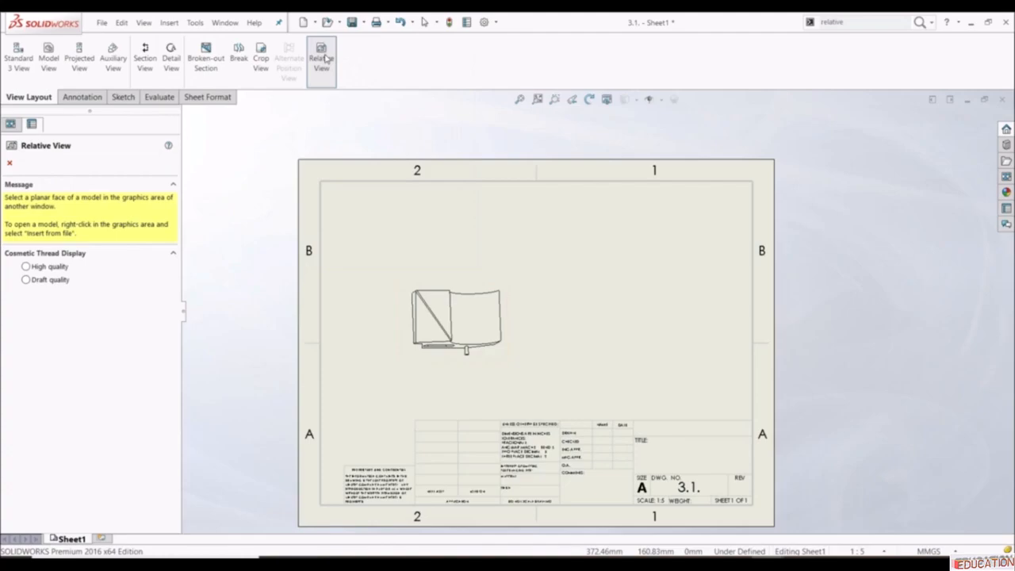
pyautogui.click(471, 318)
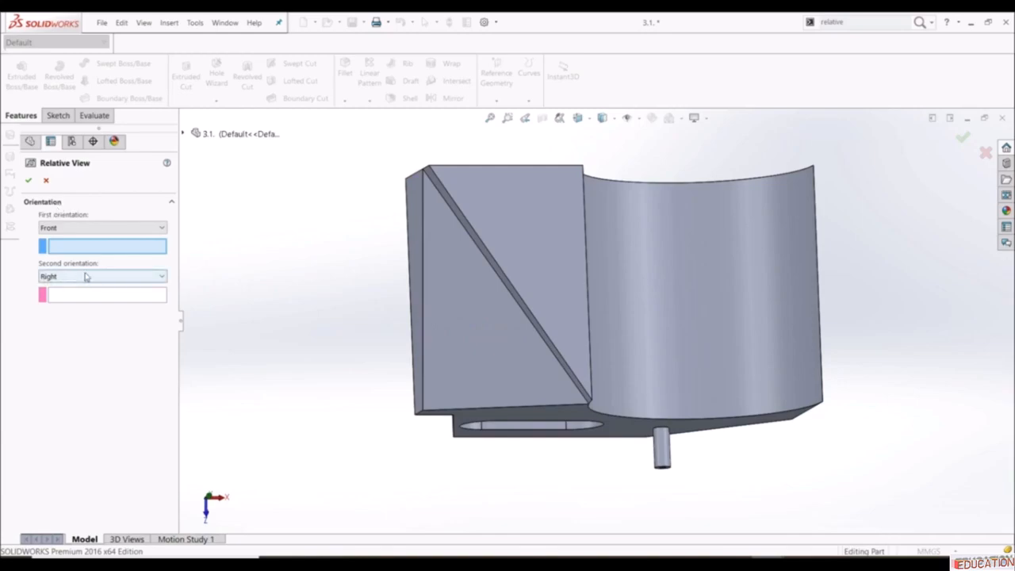
pyautogui.click(79, 230)
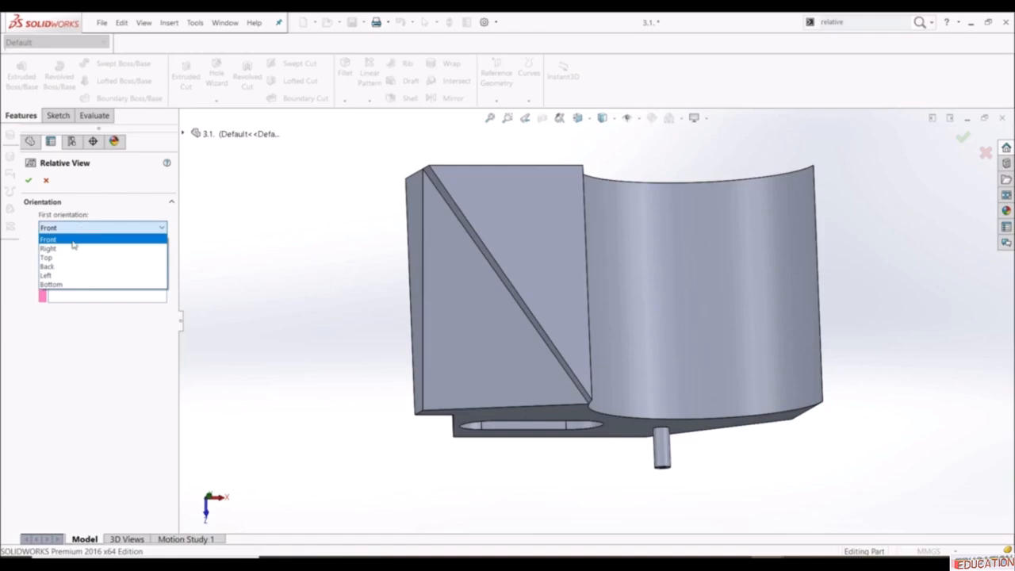
pyautogui.click(72, 241)
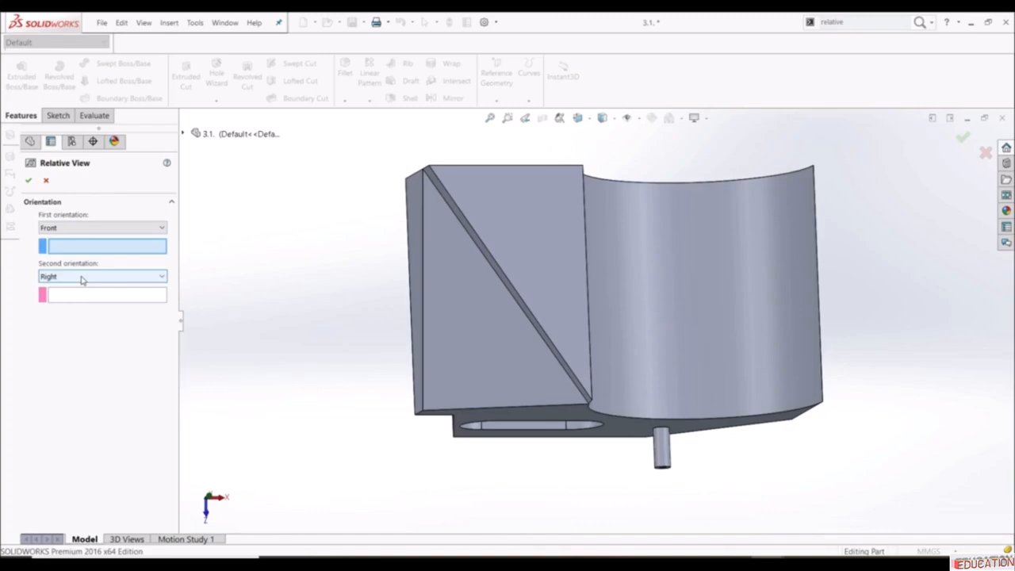
pyautogui.click(81, 277)
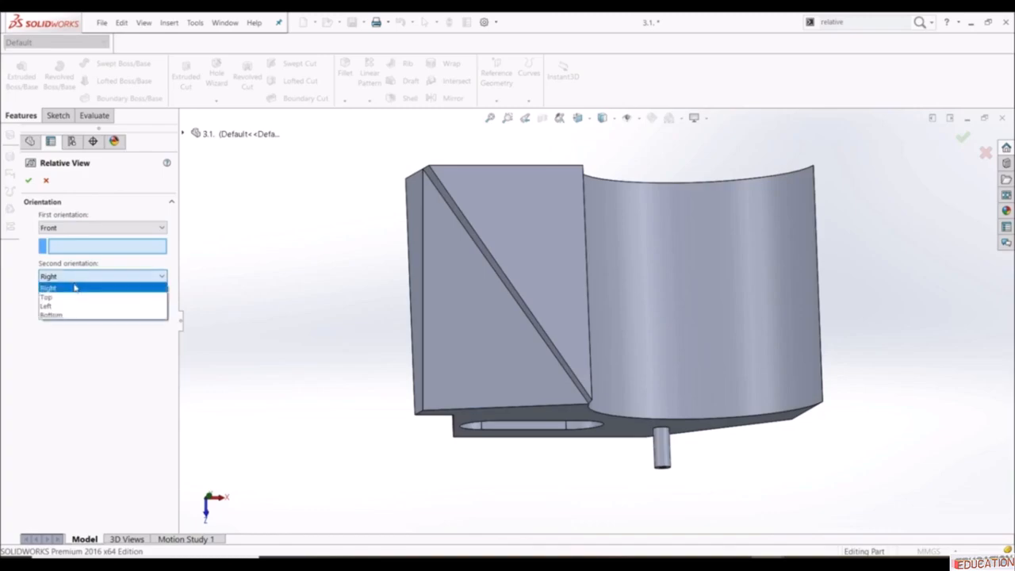
pyautogui.click(72, 315)
pyautogui.click(73, 315)
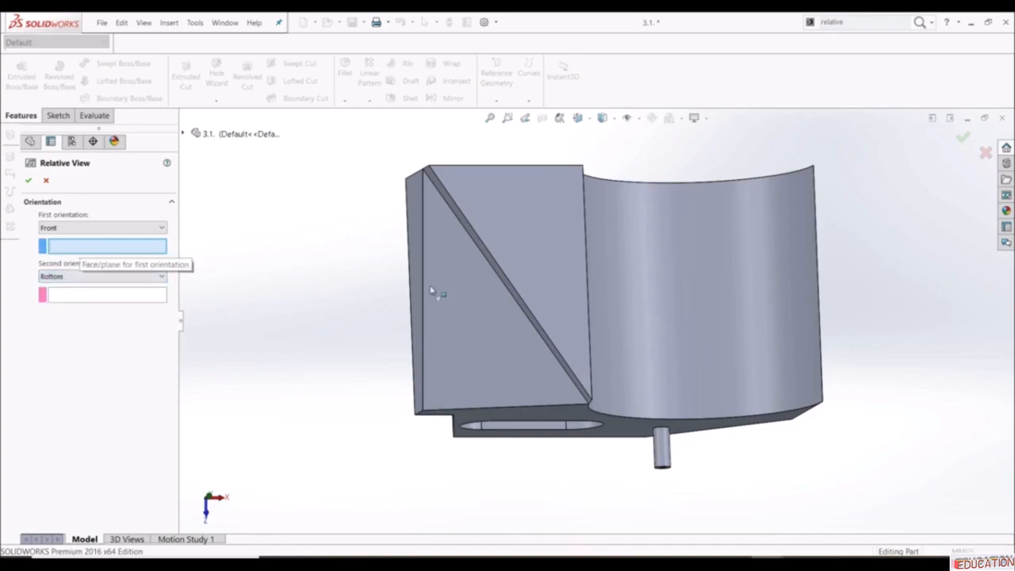
# - Assign the slotted face to Front and the flat underside face to Bottom, and place the relative view beside the existing view
pyautogui.moveTo(437, 290); pyautogui.dragTo(451, 195, button='middle')
pyautogui.click(560, 276)
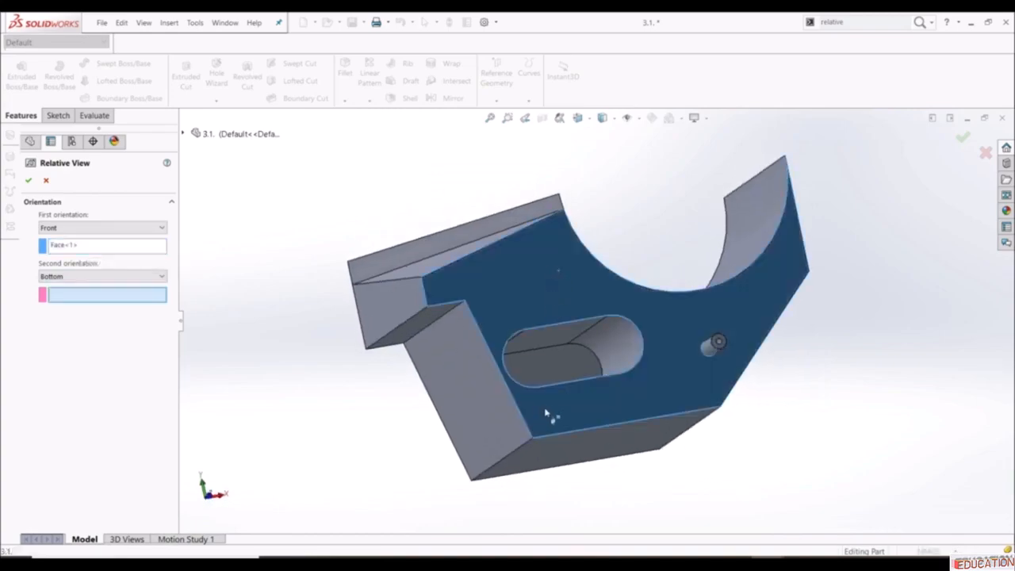
pyautogui.click(557, 451)
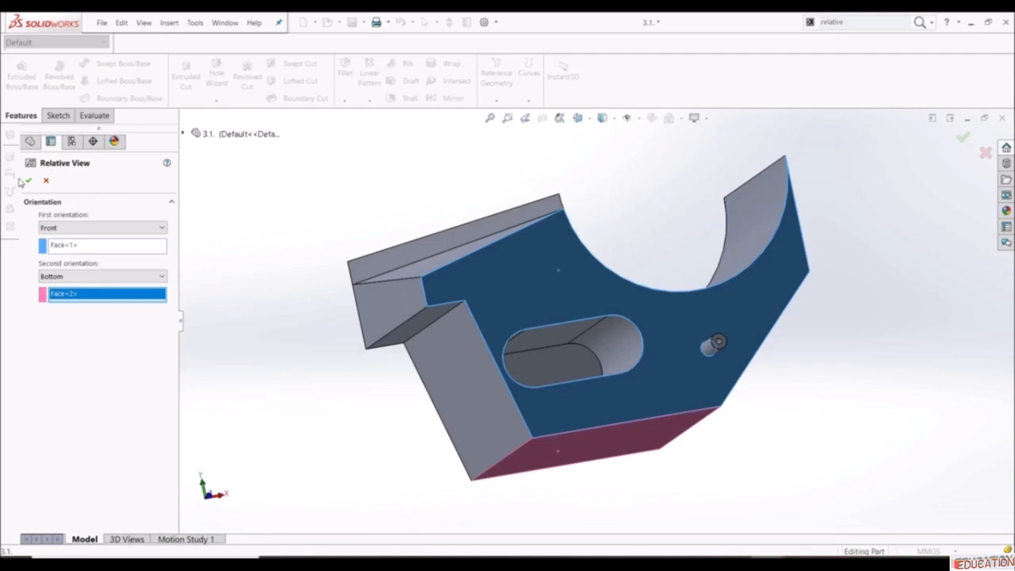
pyautogui.click(28, 181)
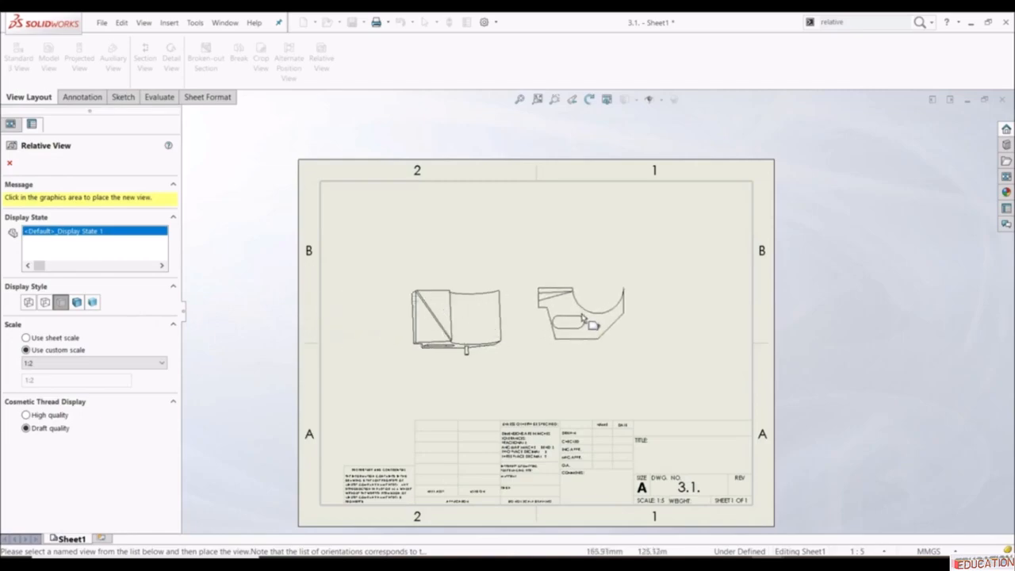
pyautogui.click(591, 327)
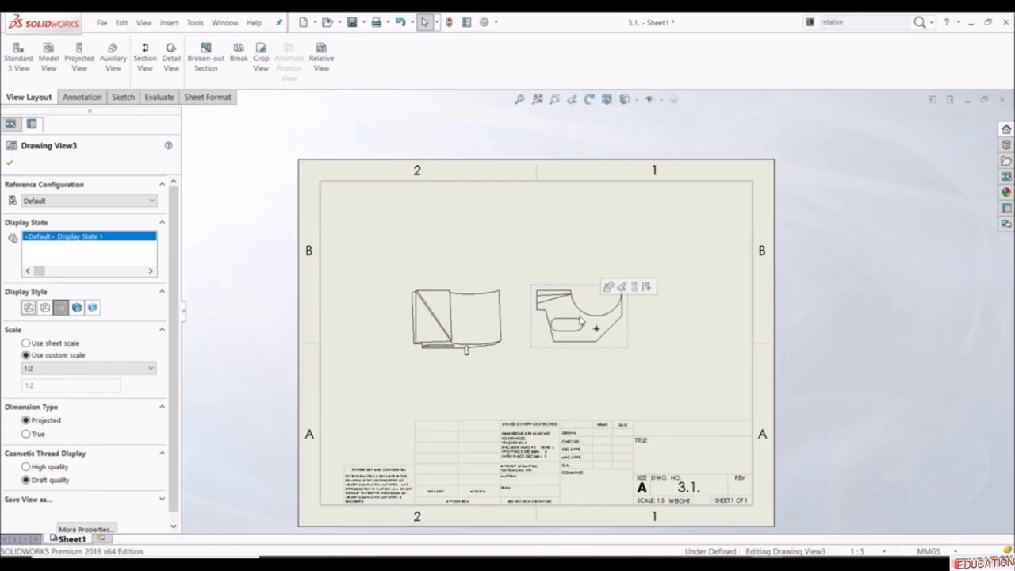
pyautogui.click(600, 386)
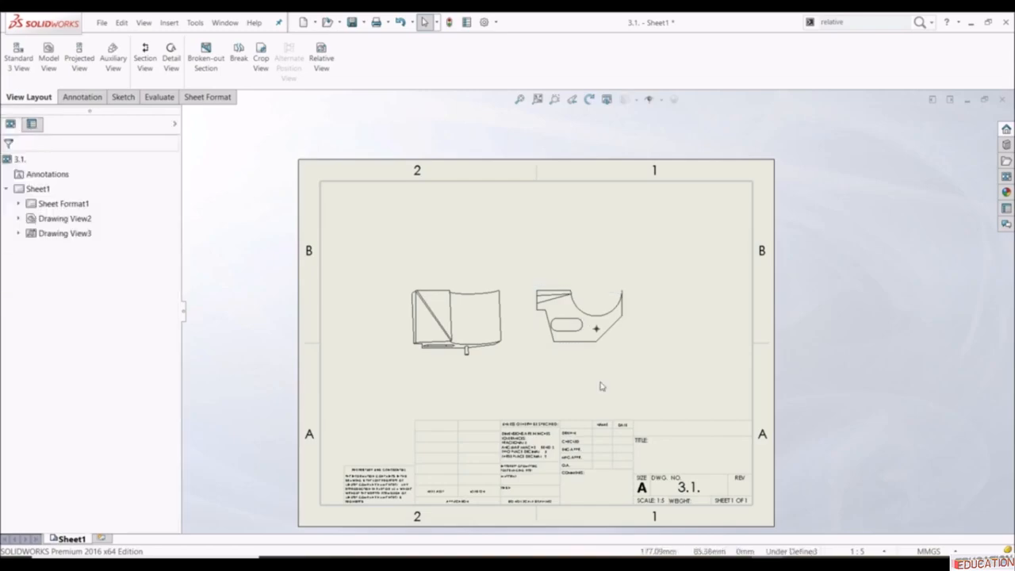
# - Open the part from the front drawing view and orient the model normal to the rectangular sloping side face of Boss-Extrude1
pyautogui.click(473, 292)
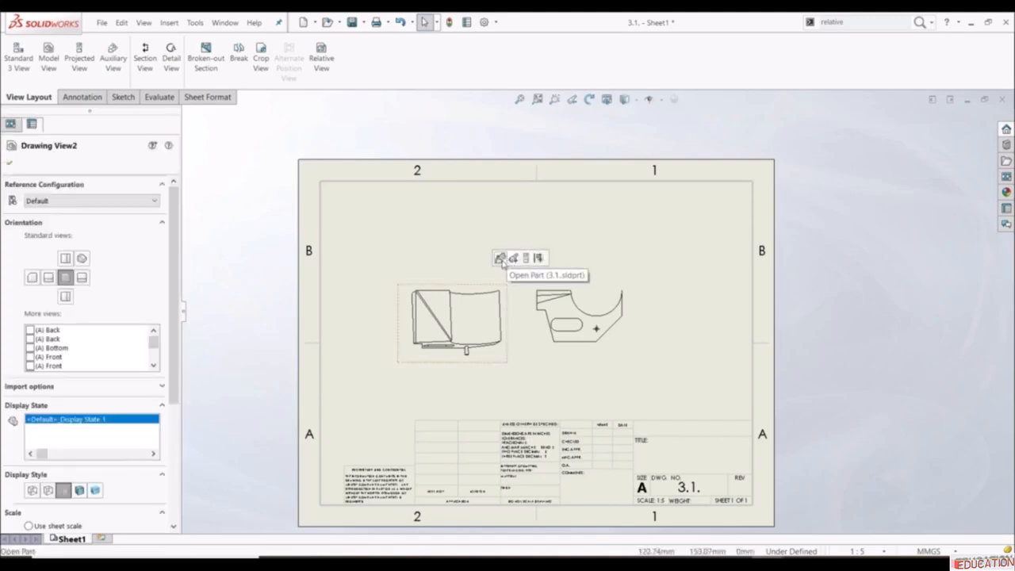
pyautogui.click(500, 258)
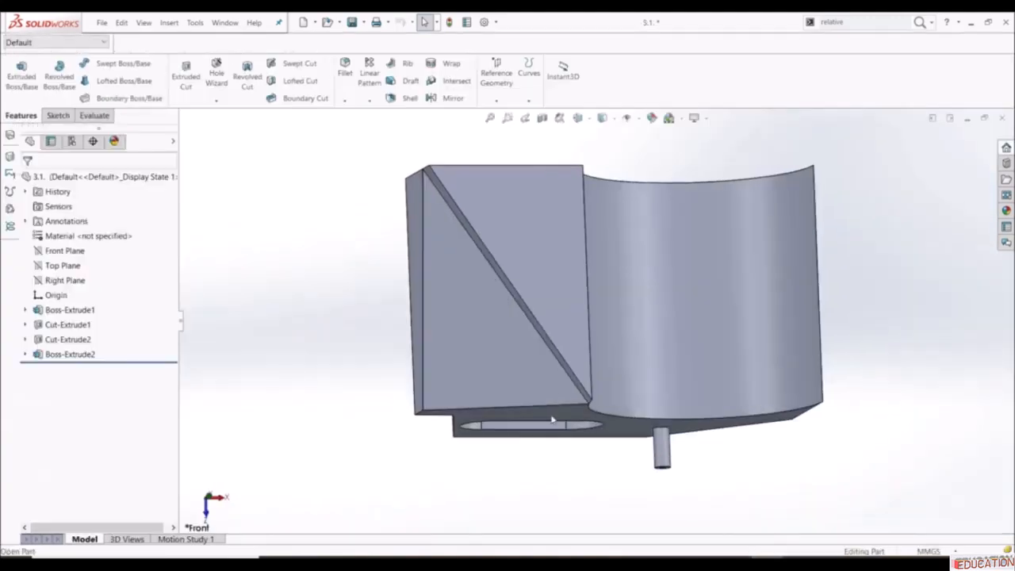
pyautogui.moveTo(531, 260); pyautogui.dragTo(638, 104, button='middle')
pyautogui.click(573, 300)
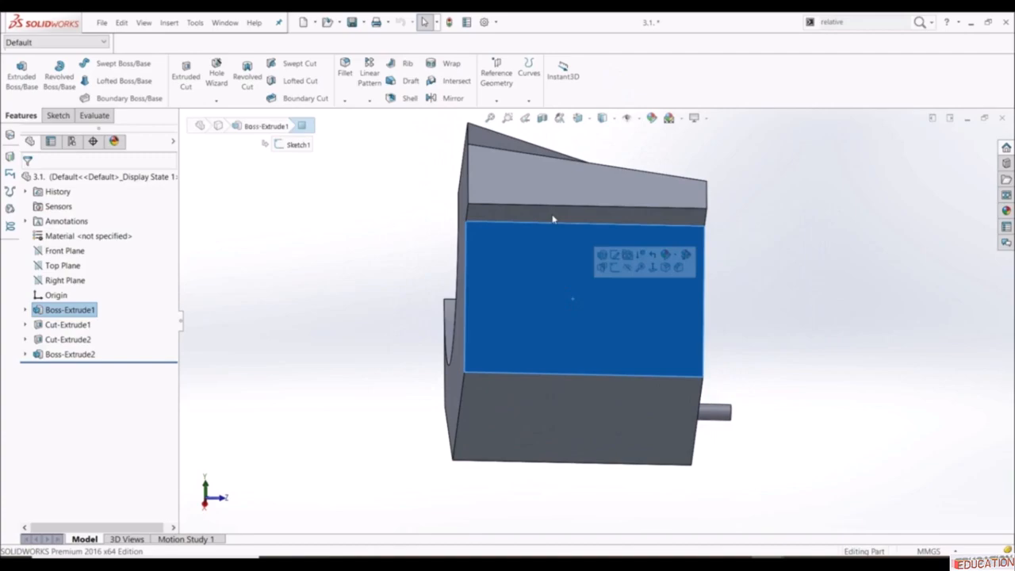
pyautogui.click(587, 118)
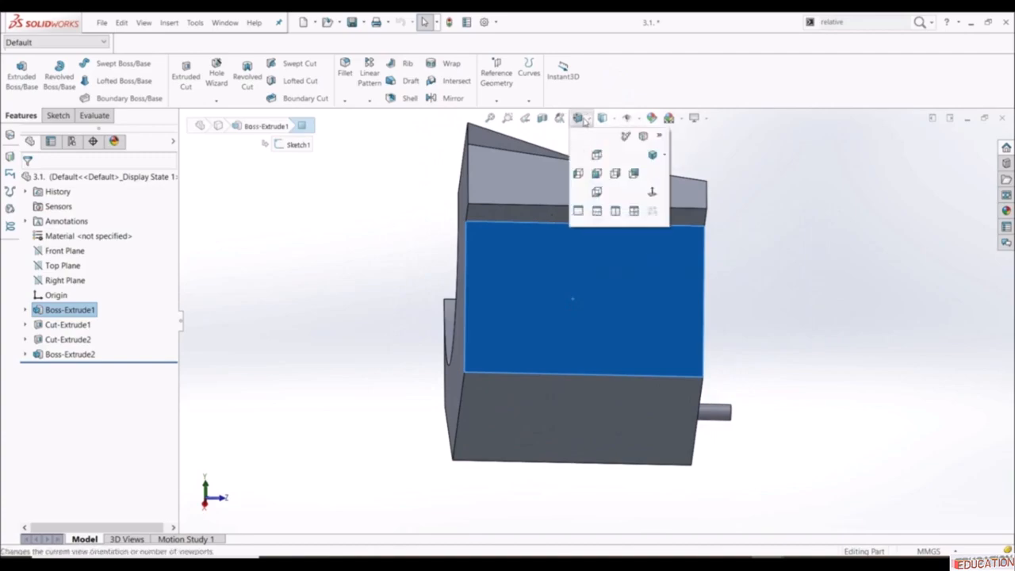
pyautogui.click(652, 192)
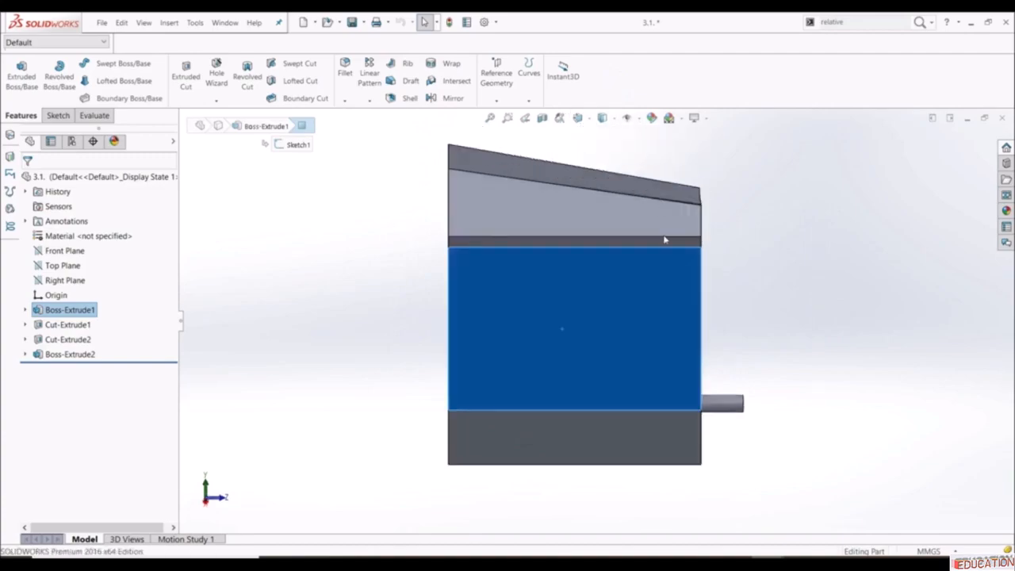
# - Update the standard views so that the current model orientation becomes the Front view, accepting the change to related drawing views
pyautogui.click(578, 118)
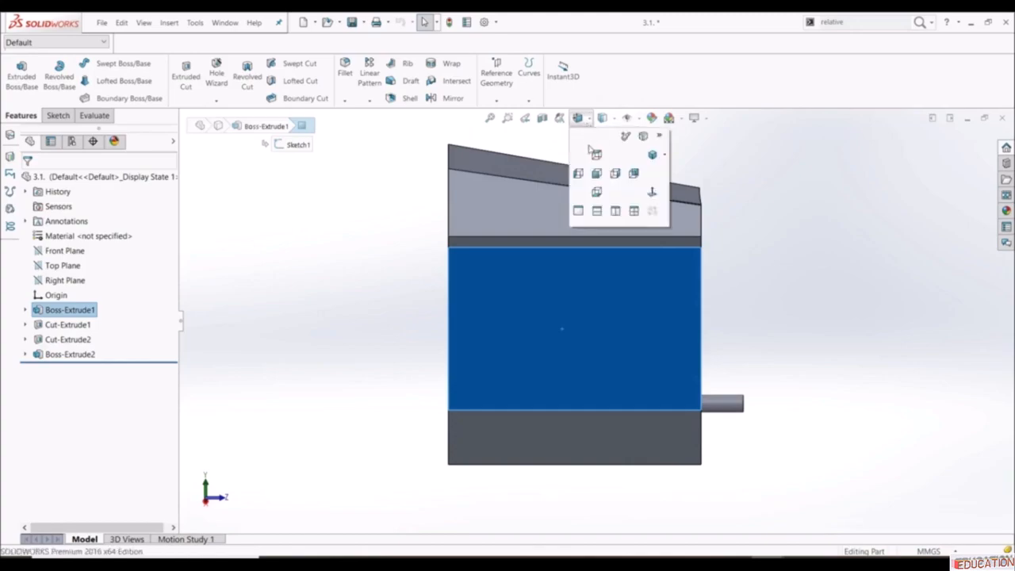
pyautogui.click(658, 138)
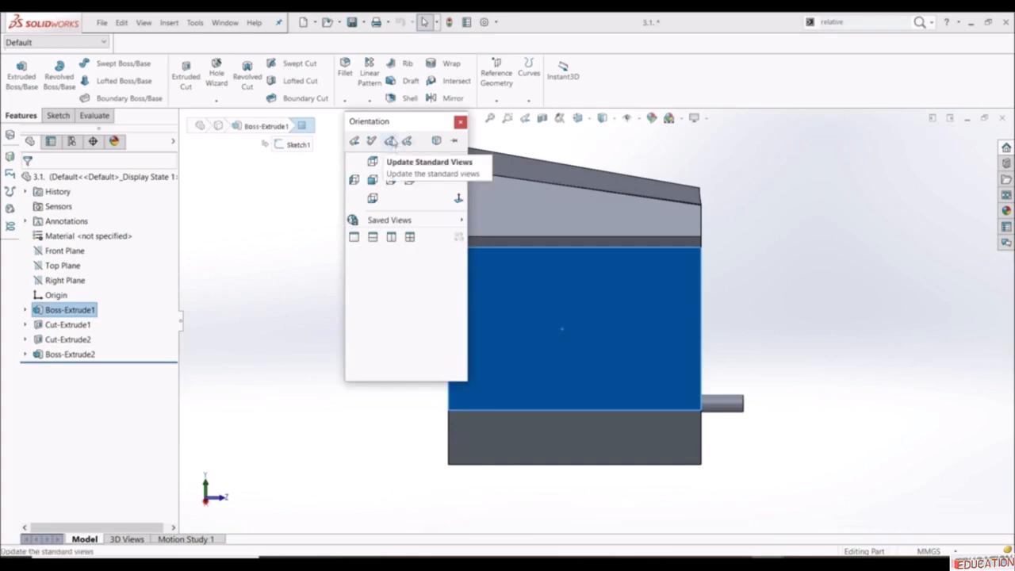
pyautogui.click(391, 143)
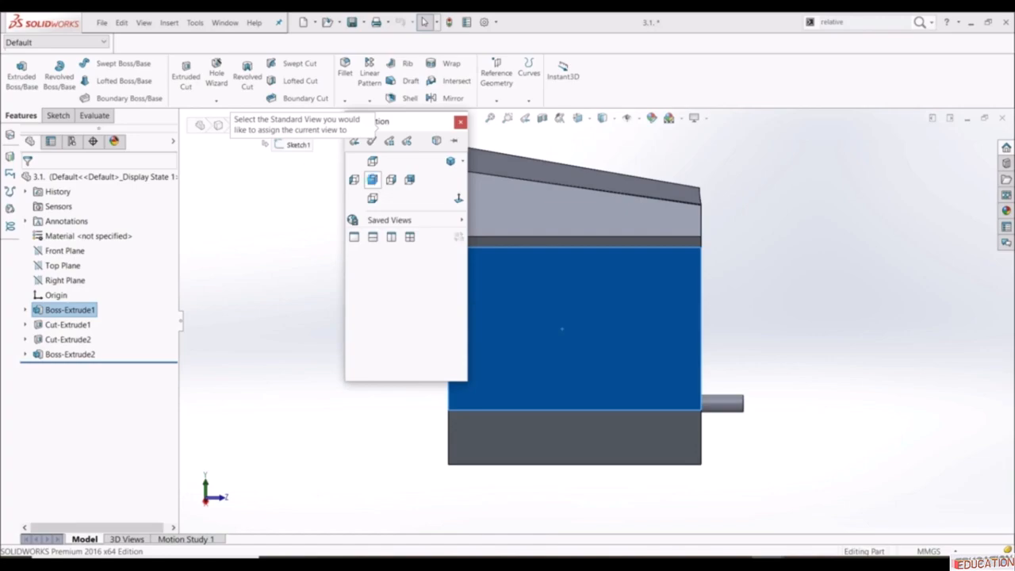
pyautogui.click(373, 180)
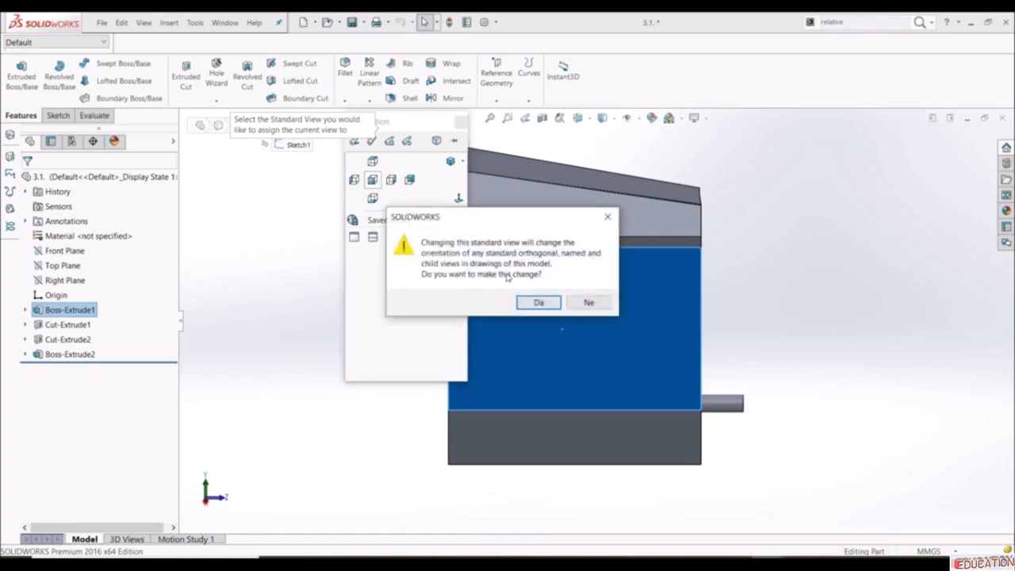
pyautogui.click(536, 303)
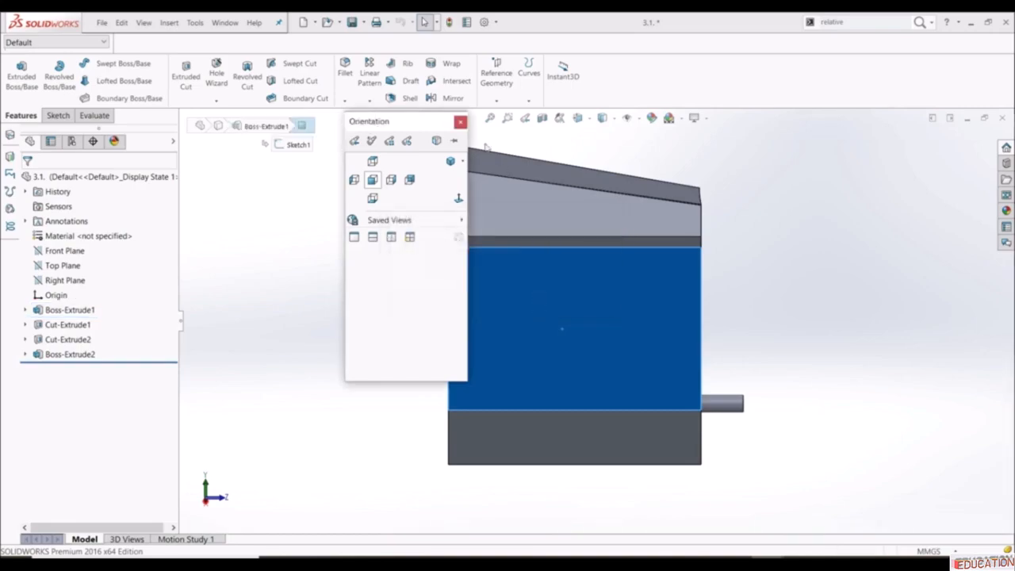
# - Close the model's view orientation dialog and switch back to the drawing of part 3.1
pyautogui.click(460, 122)
pyautogui.click(457, 141)
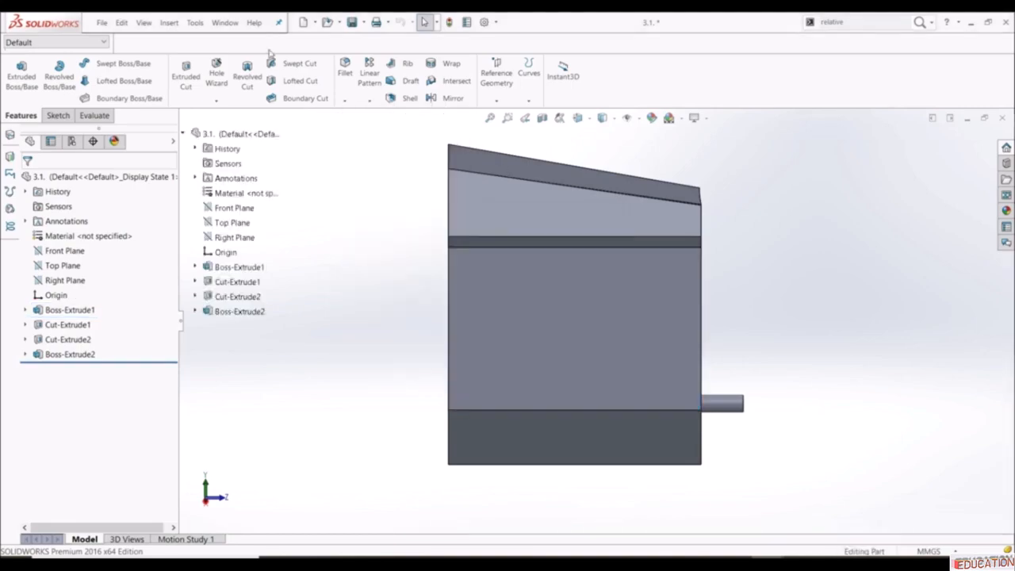
pyautogui.click(224, 22)
pyautogui.click(262, 152)
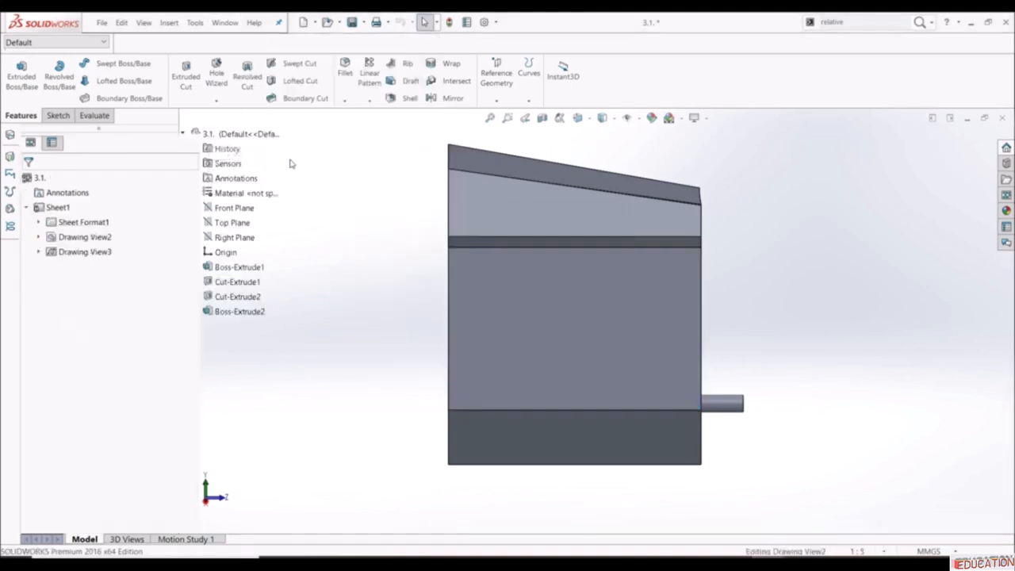
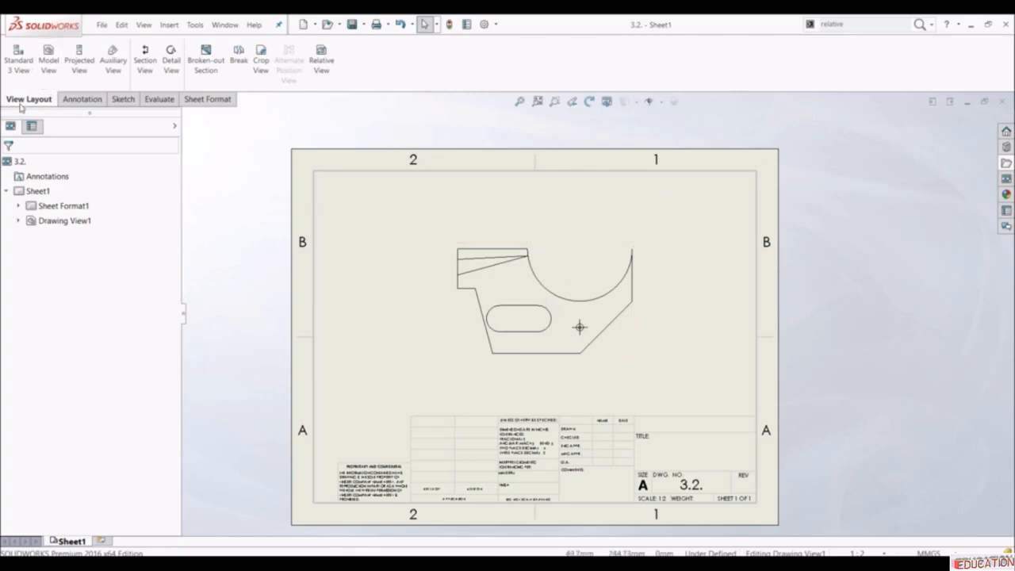
# - Create an auto-started vertical section view through the centre of the slot's left arc, placed to the left of the front view in drawing 3.2
pyautogui.click(144, 67)
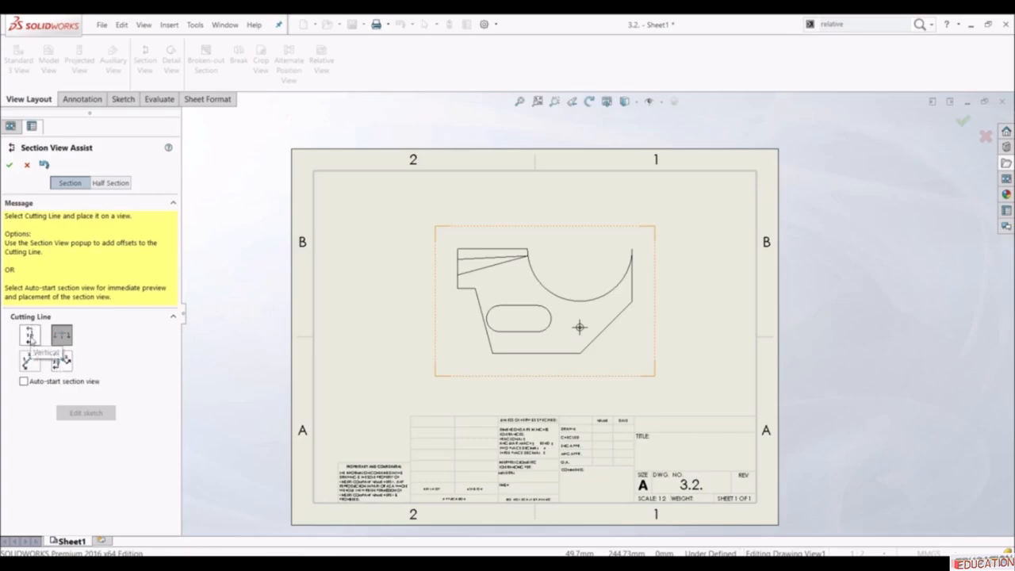
pyautogui.click(30, 336)
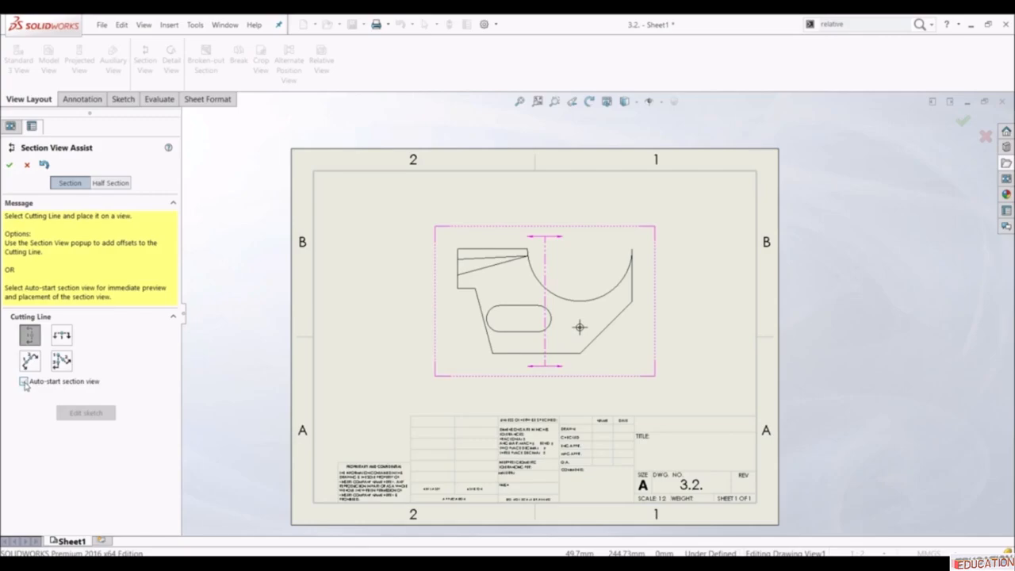
pyautogui.click(24, 382)
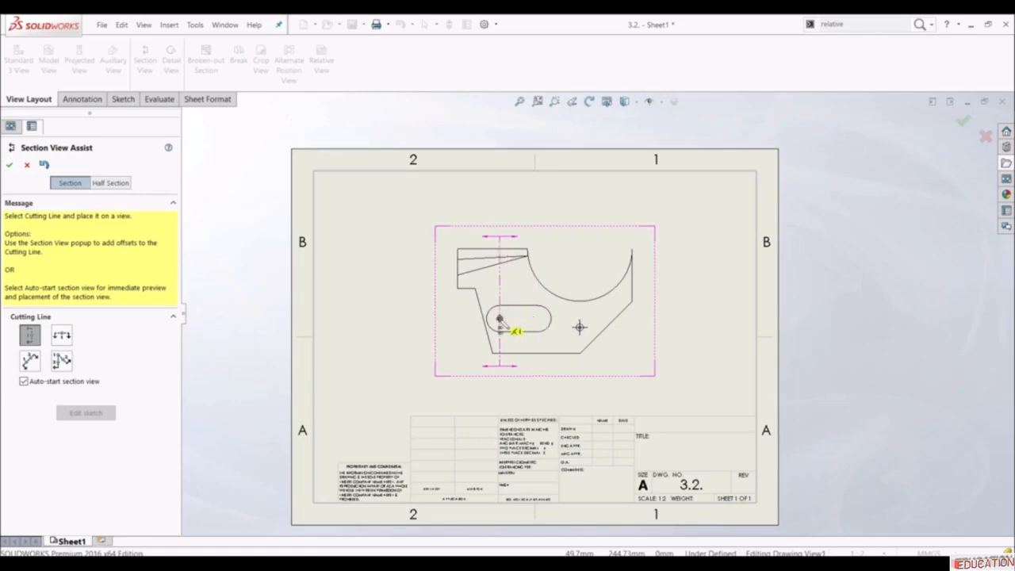
pyautogui.click(500, 319)
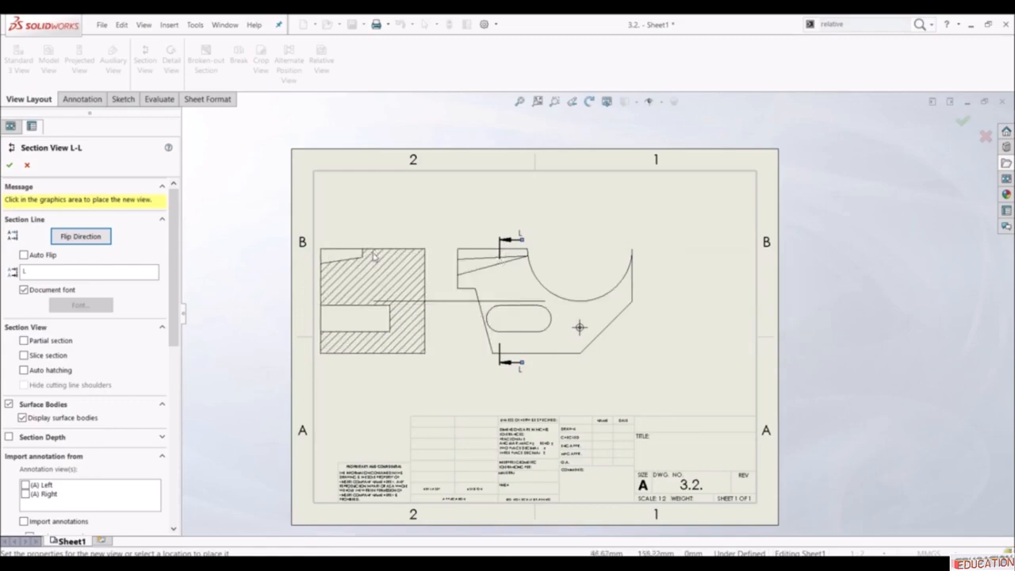
pyautogui.click(374, 252)
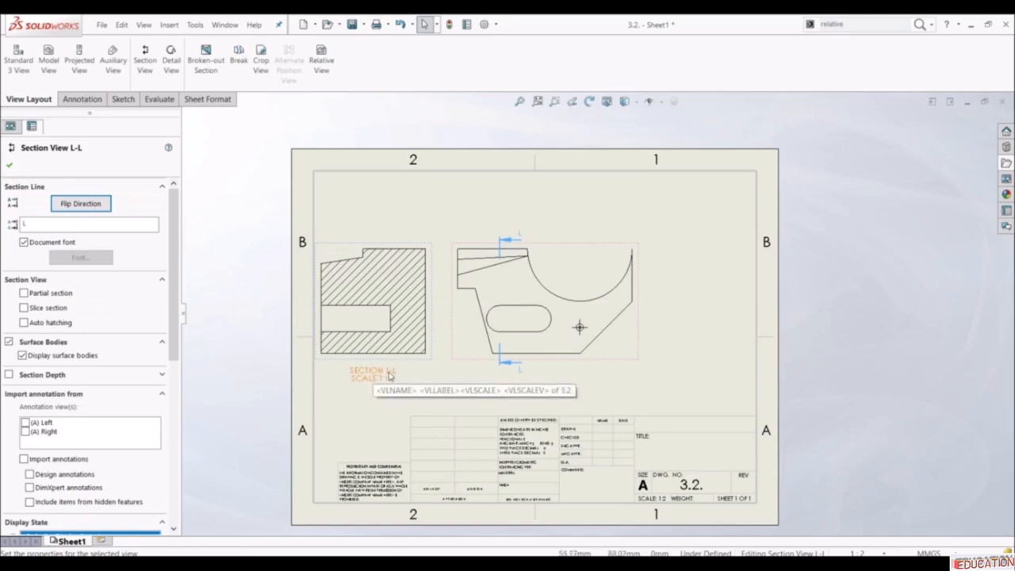
# - Label the vertical section view A, and flip its viewing direction and back again
pyautogui.doubleClick(35, 222)
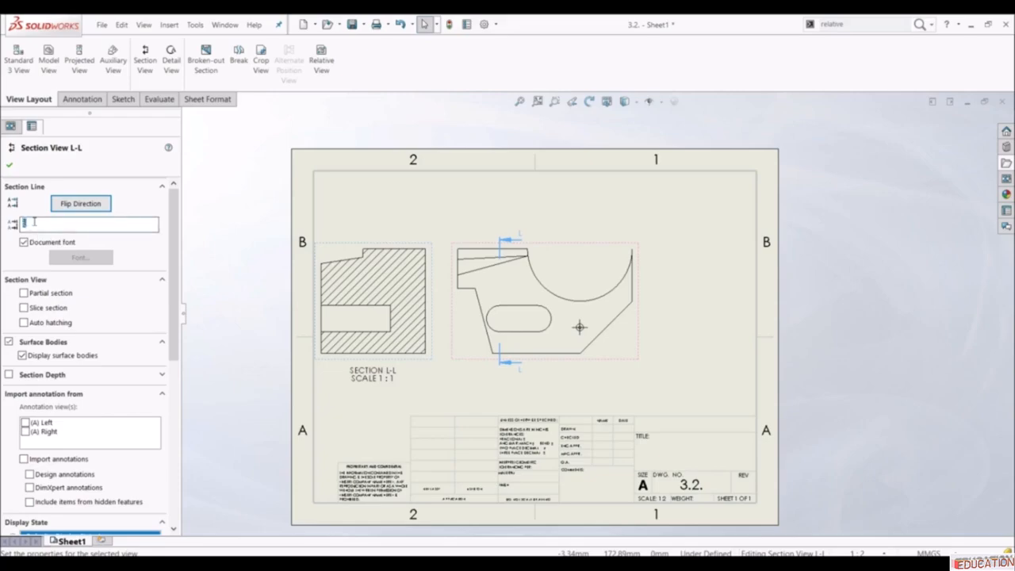
pyautogui.write('A')
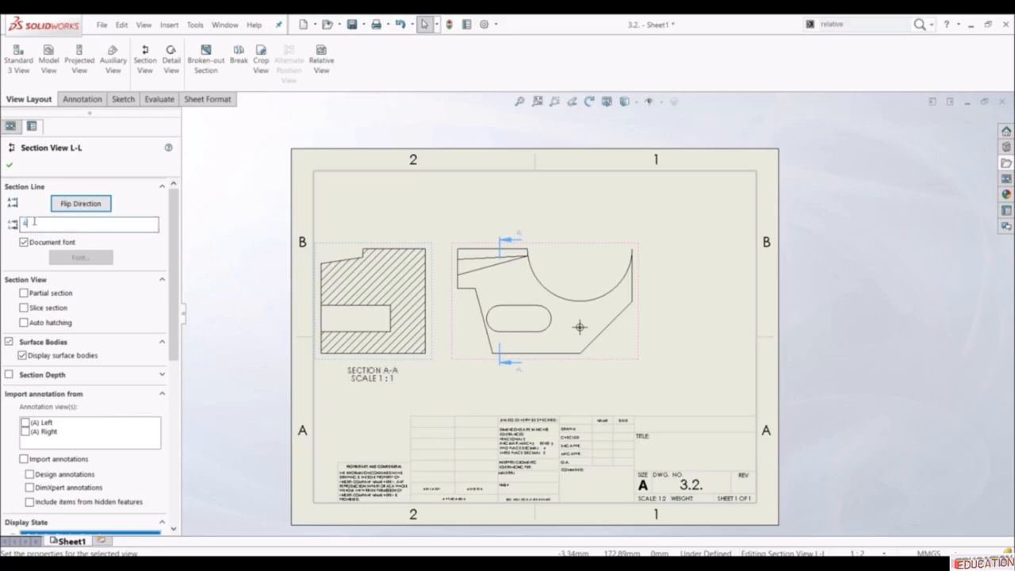
pyautogui.click(80, 205)
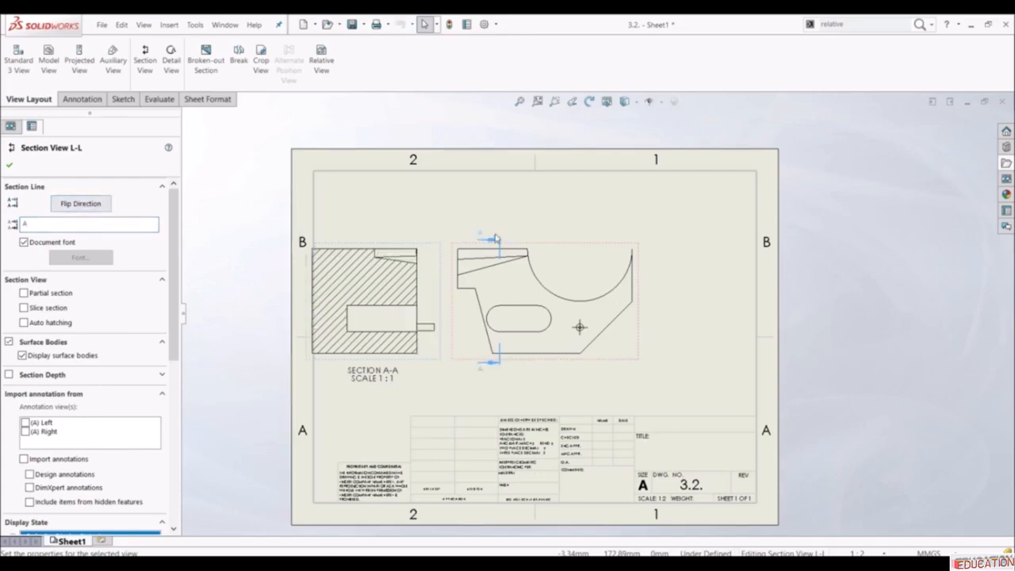
pyautogui.click(67, 203)
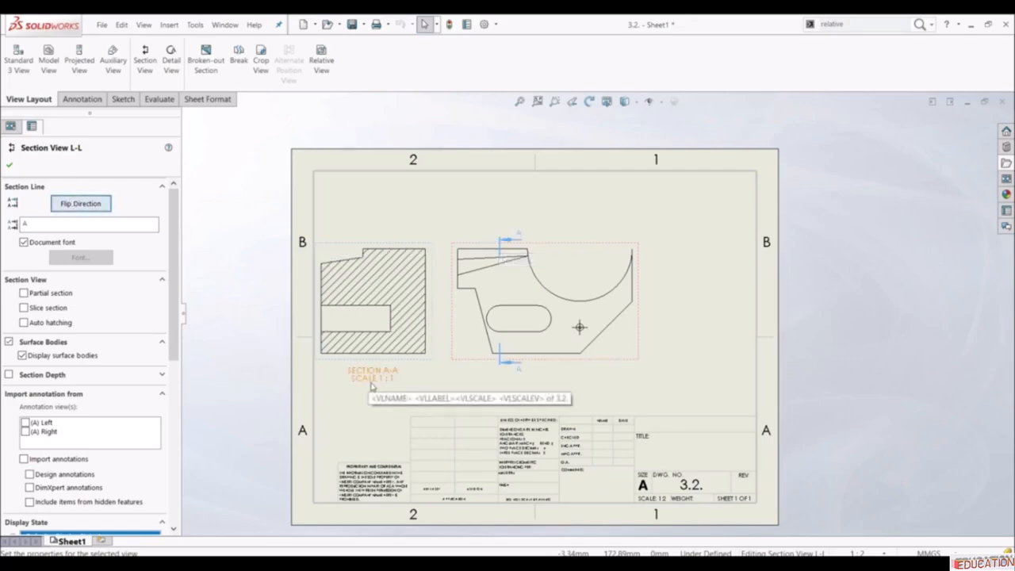
pyautogui.click(9, 164)
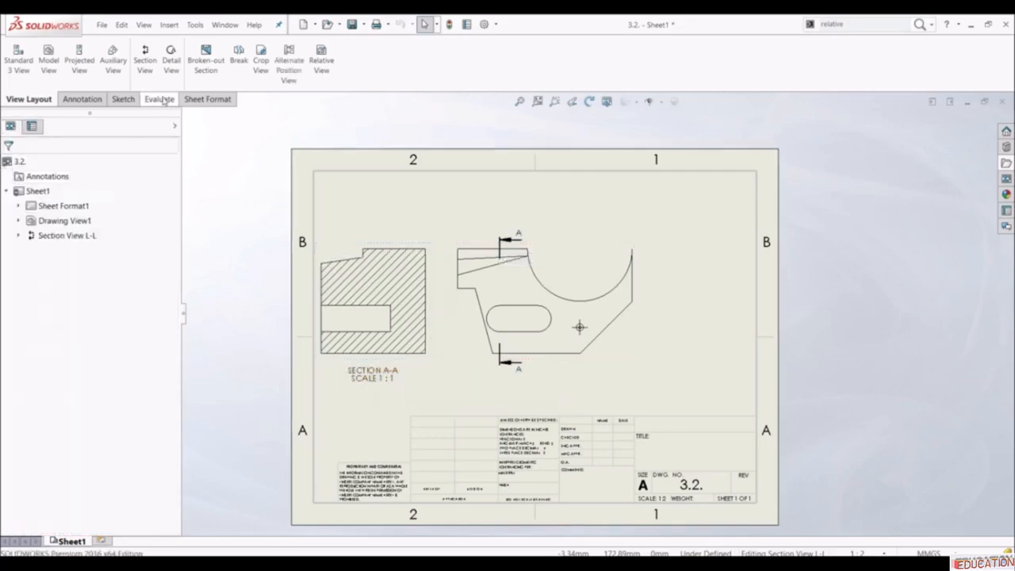
# - Create a horizontal section view through the centre of the small circle, place it above the front view, and label it B
pyautogui.click(144, 65)
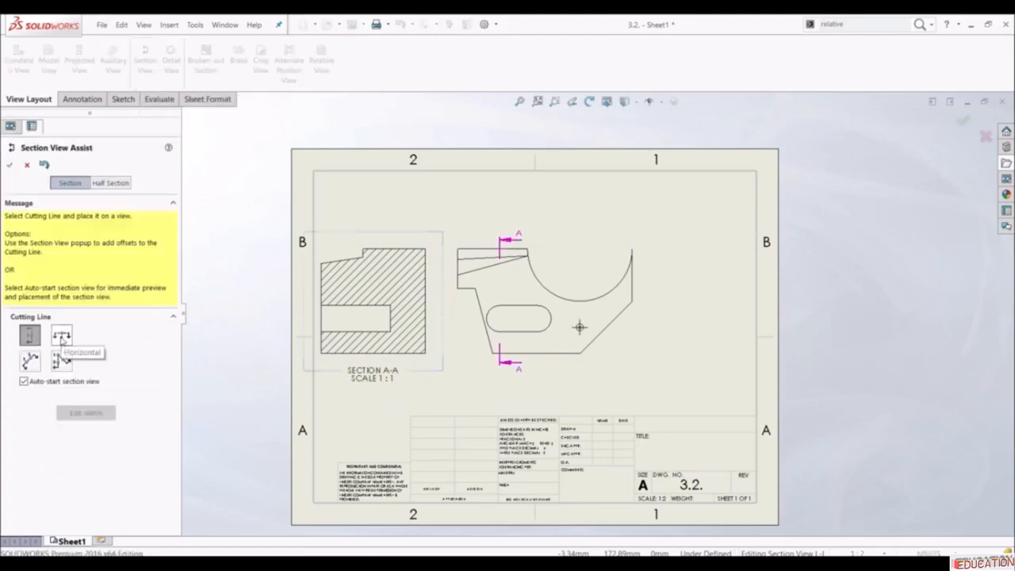
pyautogui.click(61, 337)
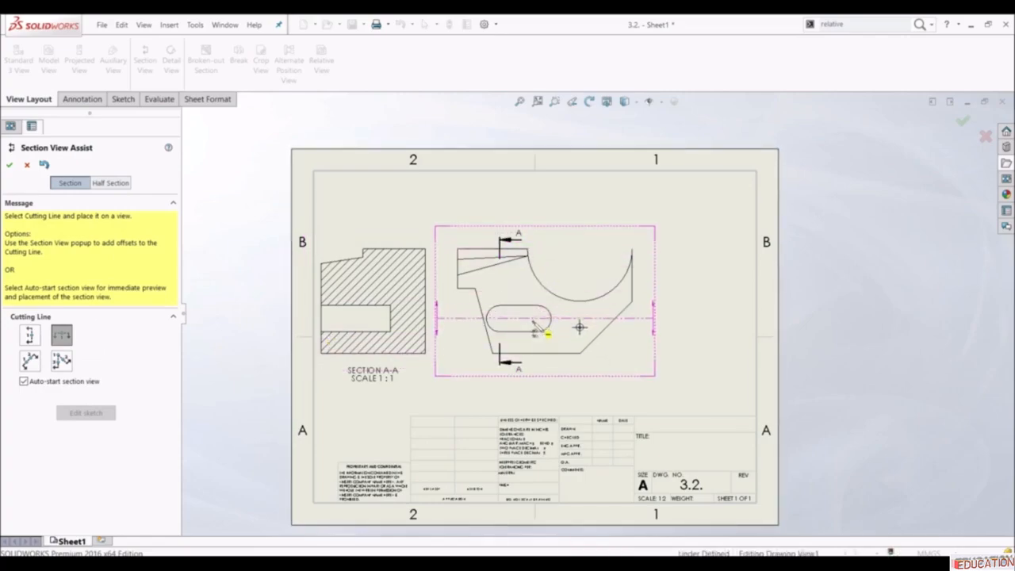
pyautogui.click(580, 326)
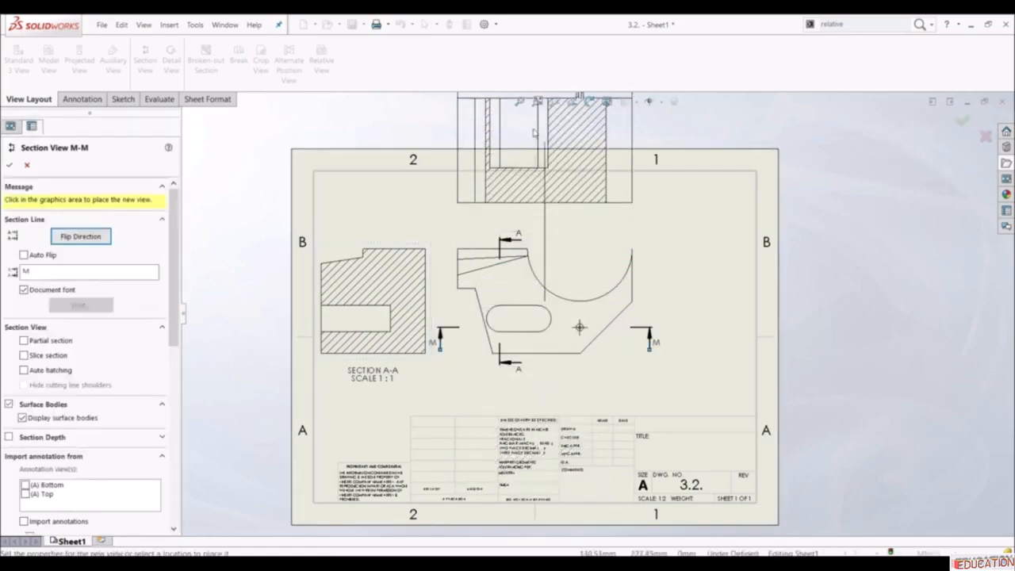
pyautogui.click(490, 166)
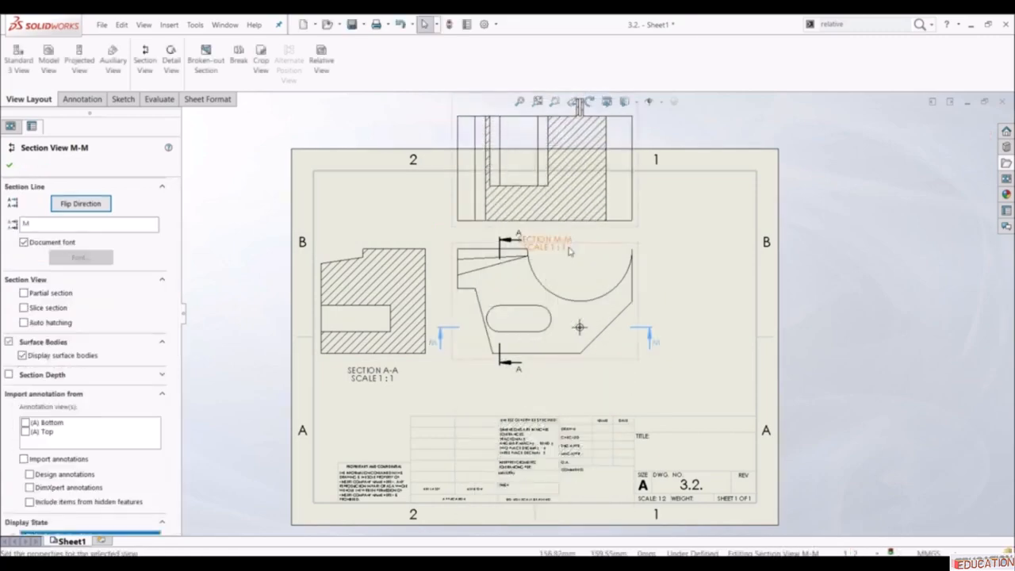
pyautogui.doubleClick(85, 224)
pyautogui.write('B')
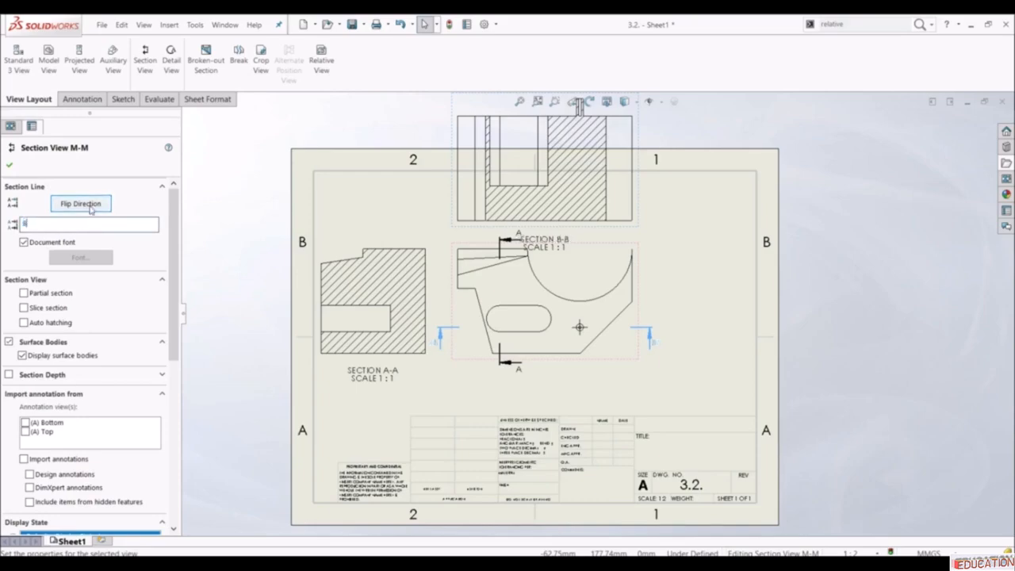
pyautogui.click(10, 164)
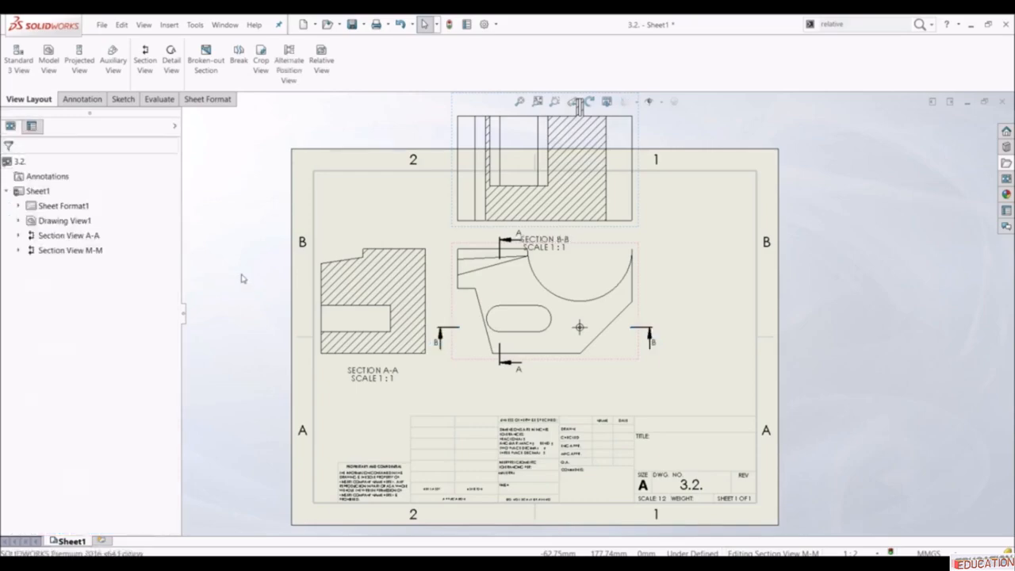
# - Create an inclined auxiliary section view through the centre of the slot's right arc, place it to the upper right, and label it C
pyautogui.click(146, 64)
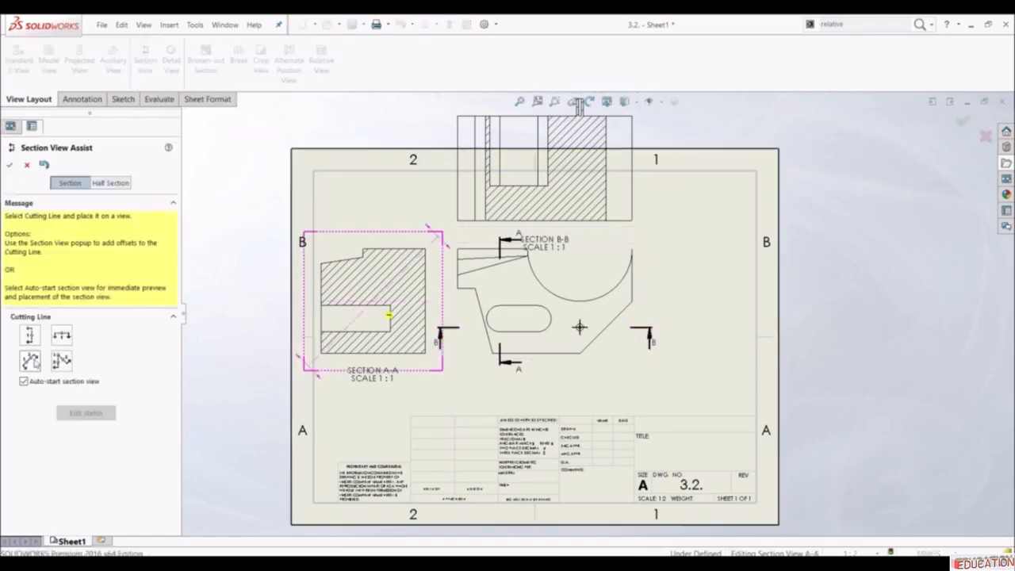
pyautogui.click(30, 360)
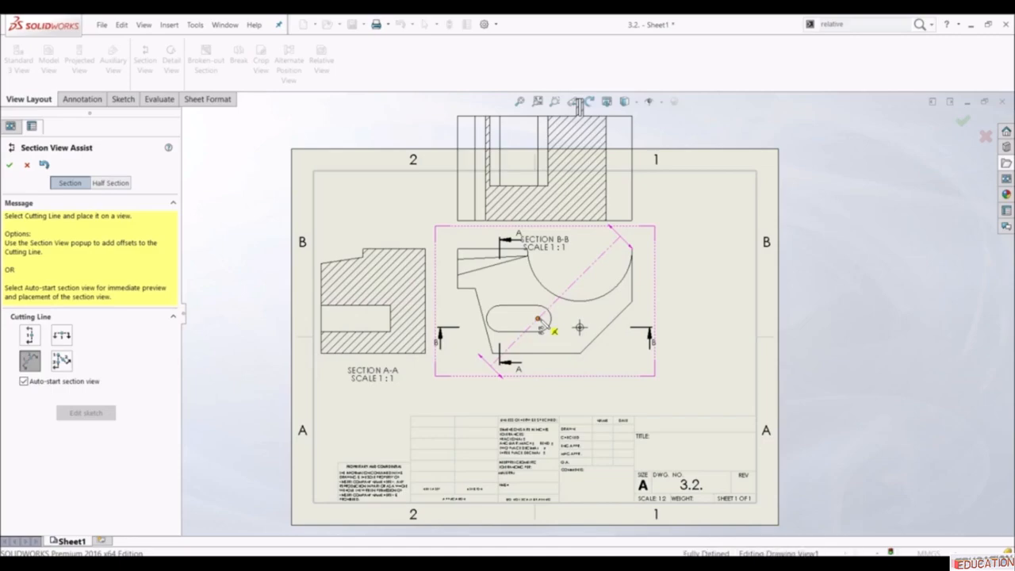
pyautogui.click(539, 319)
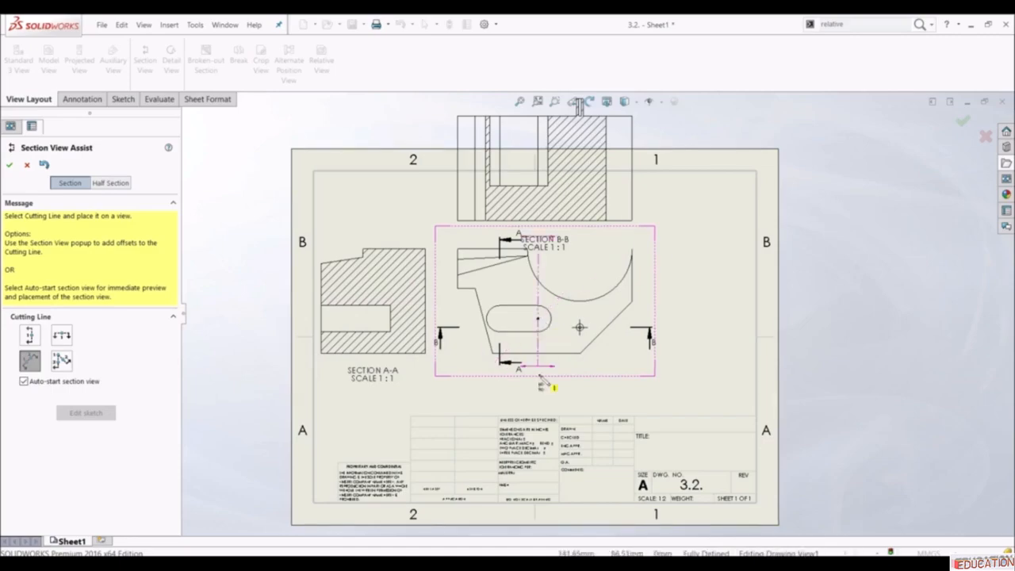
pyautogui.click(578, 402)
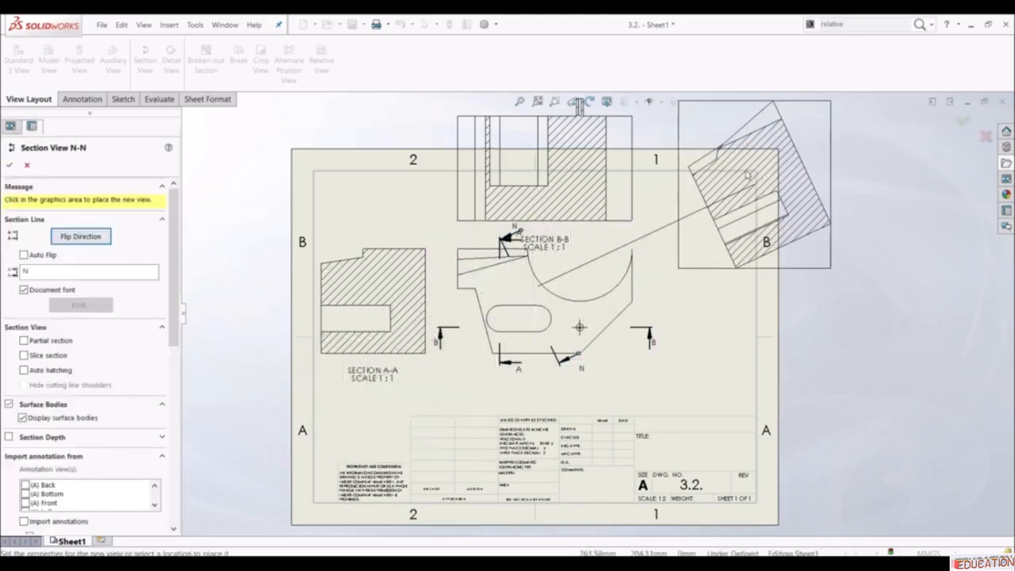
pyautogui.click(724, 184)
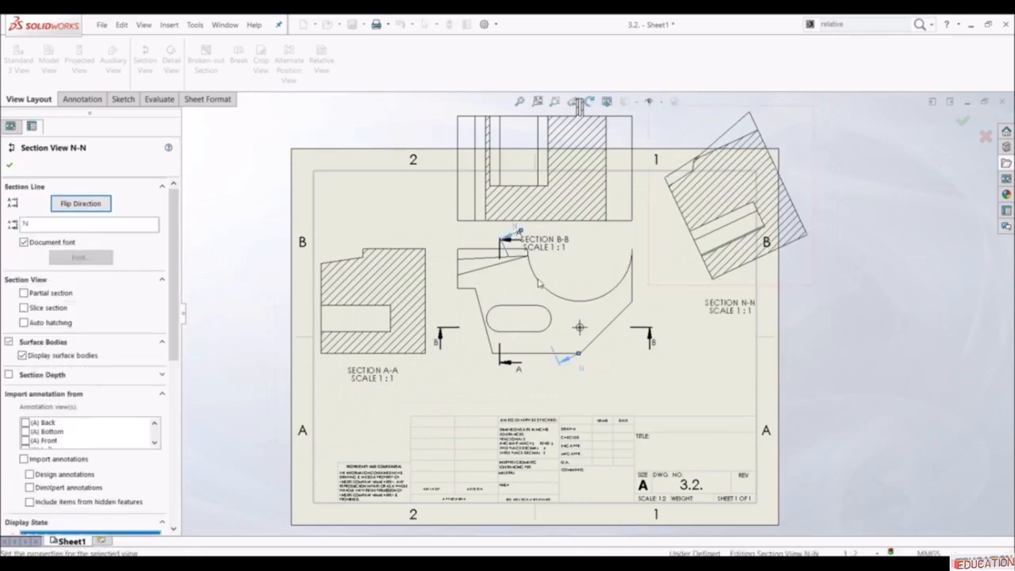
pyautogui.doubleClick(58, 225)
pyautogui.write('C')
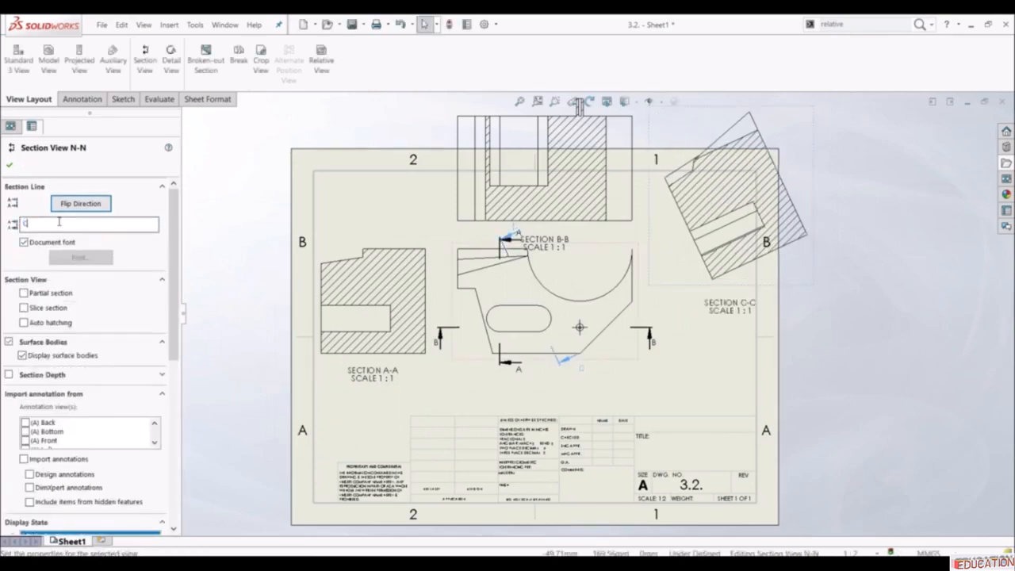
pyautogui.click(9, 165)
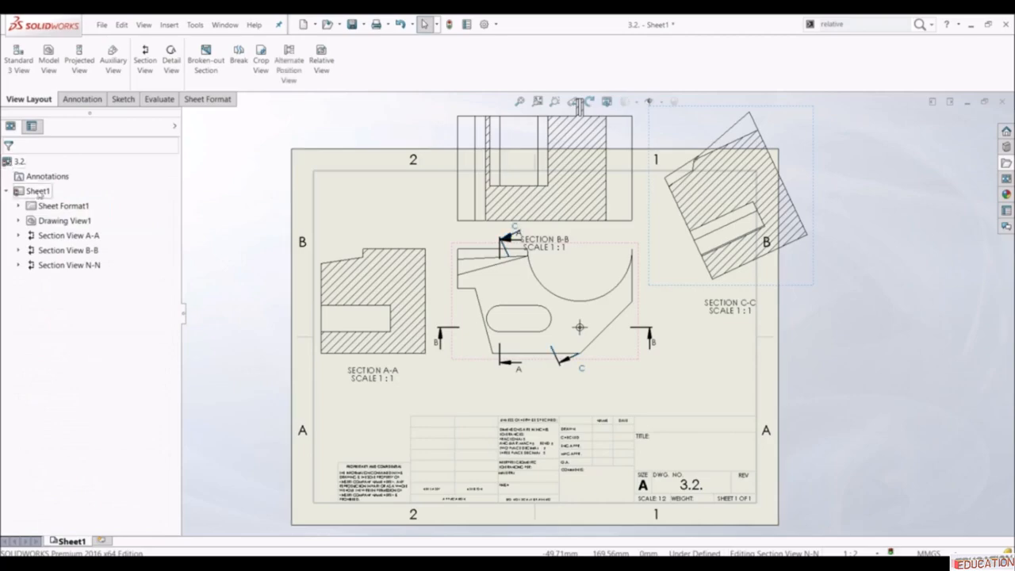
# - Create an aligned section view bent at the slot's right arc centre, with one inclined and one vertical leg, placed right of the sheet and labelled D
pyautogui.click(146, 60)
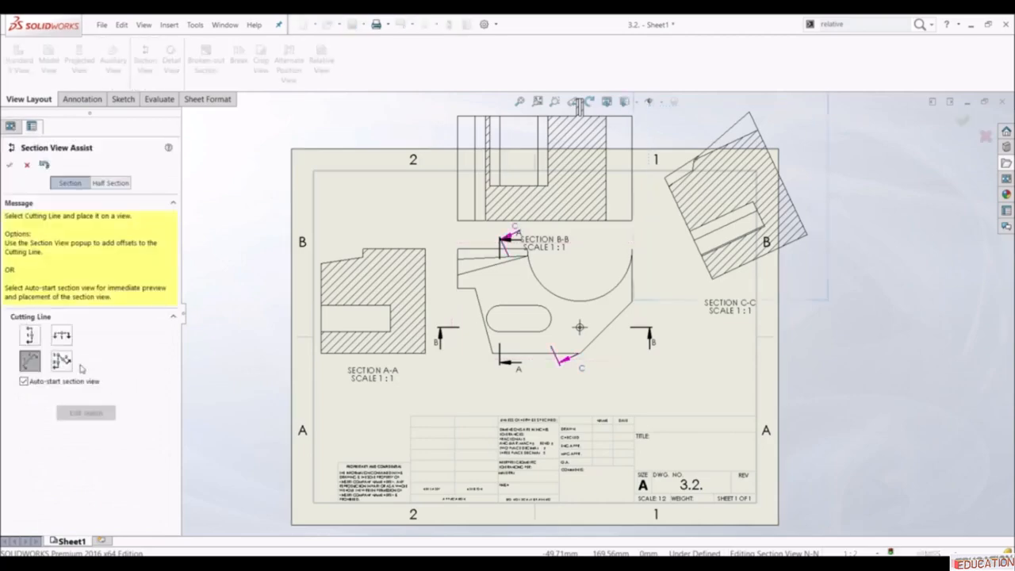
pyautogui.click(64, 362)
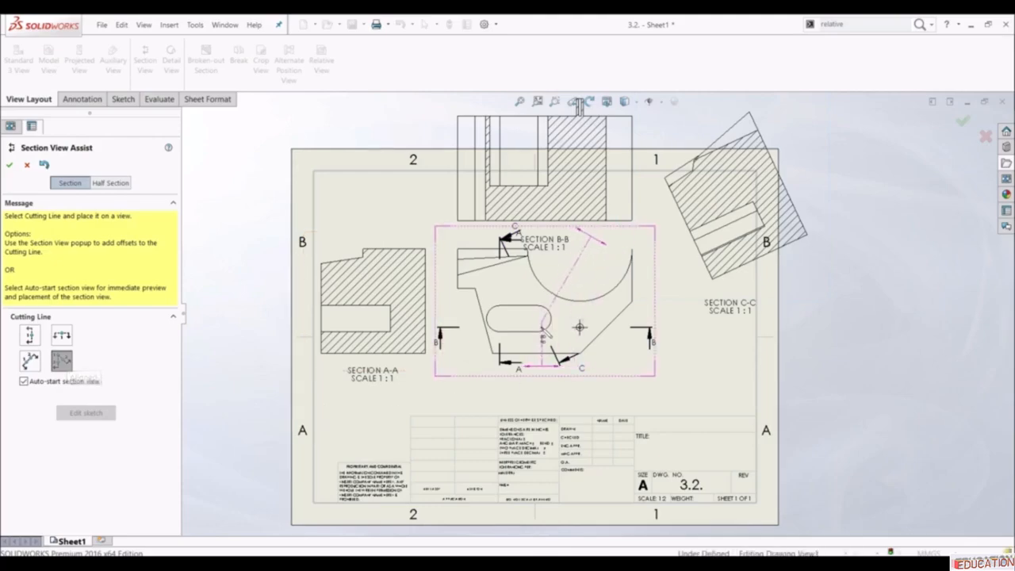
pyautogui.click(537, 319)
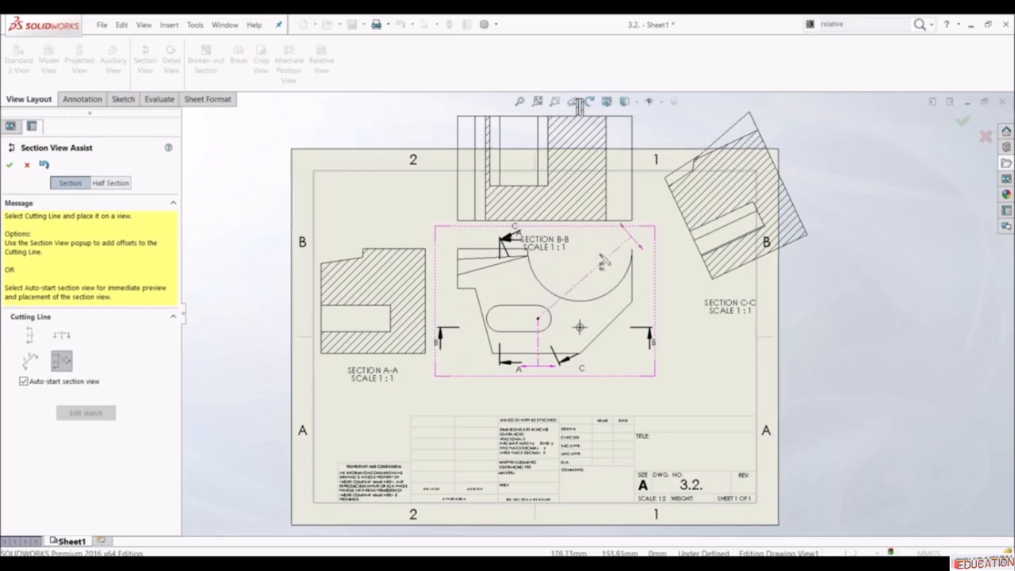
pyautogui.click(605, 255)
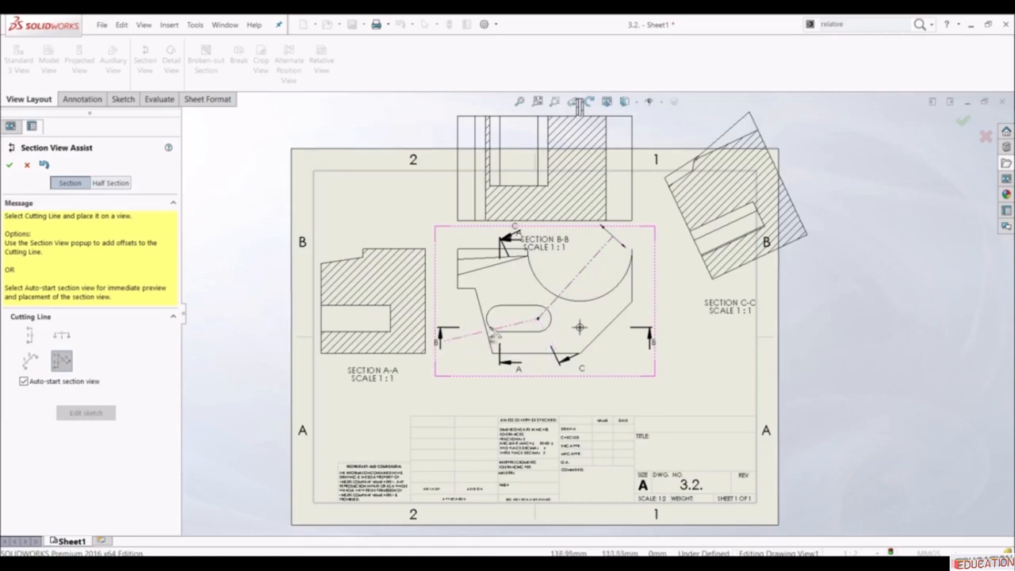
pyautogui.click(540, 372)
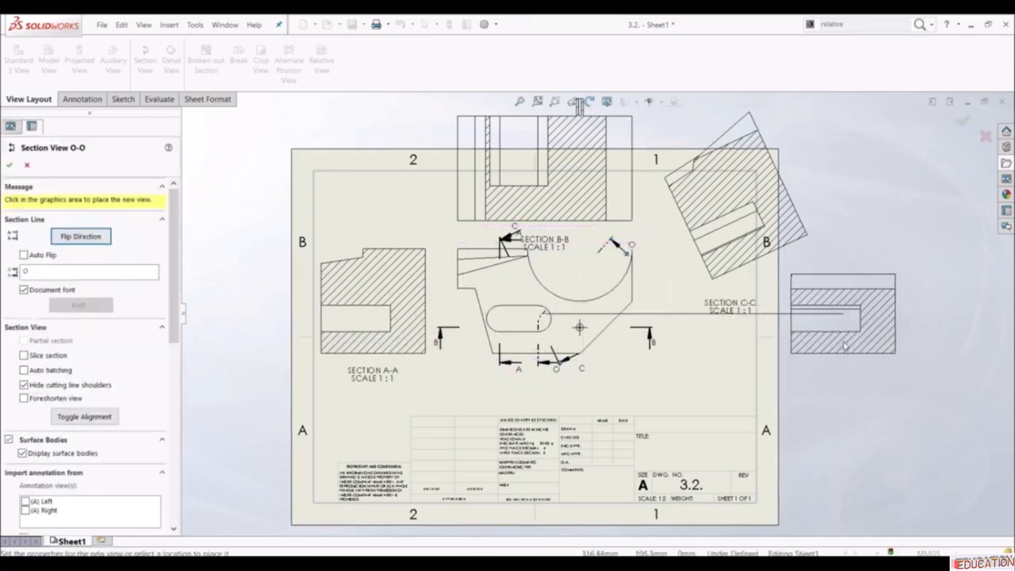
pyautogui.click(845, 346)
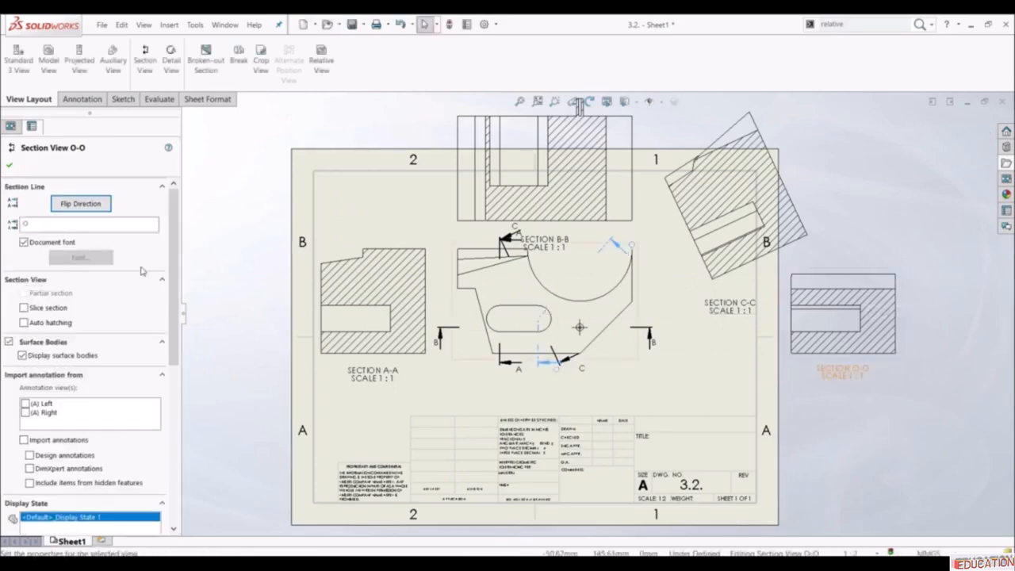
pyautogui.write('D')
pyautogui.click(10, 164)
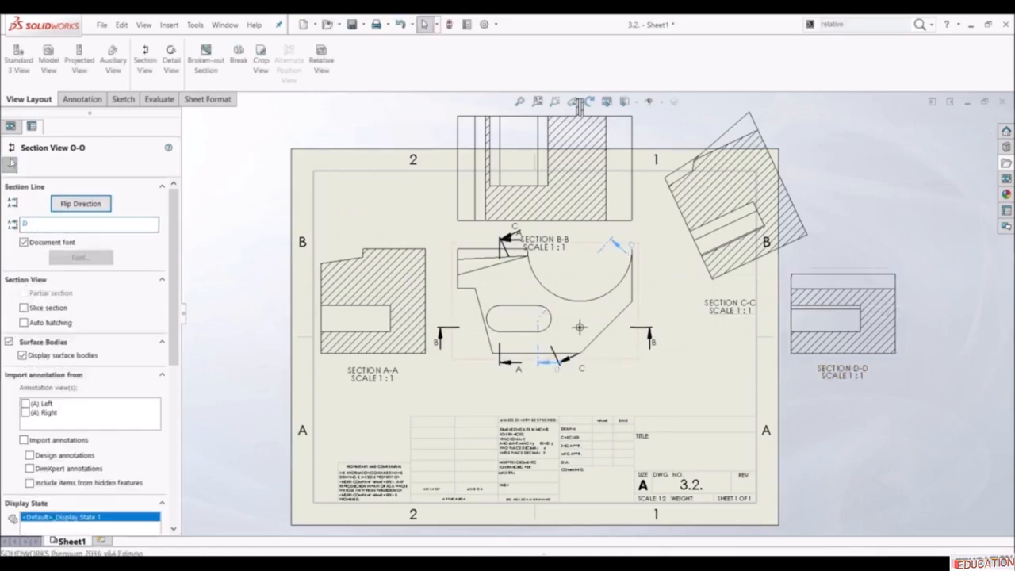
# - Try the shaded, shaded-with-edges, hidden-lines and wireframe display styles on section view A-A, ending with Hidden Lines Removed
pyautogui.click(499, 373)
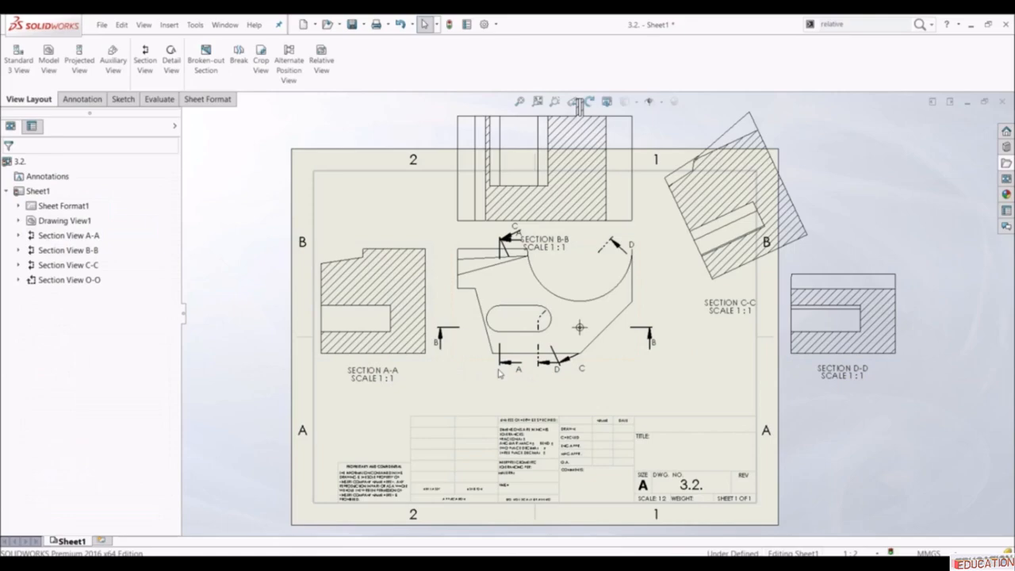
pyautogui.click(412, 362)
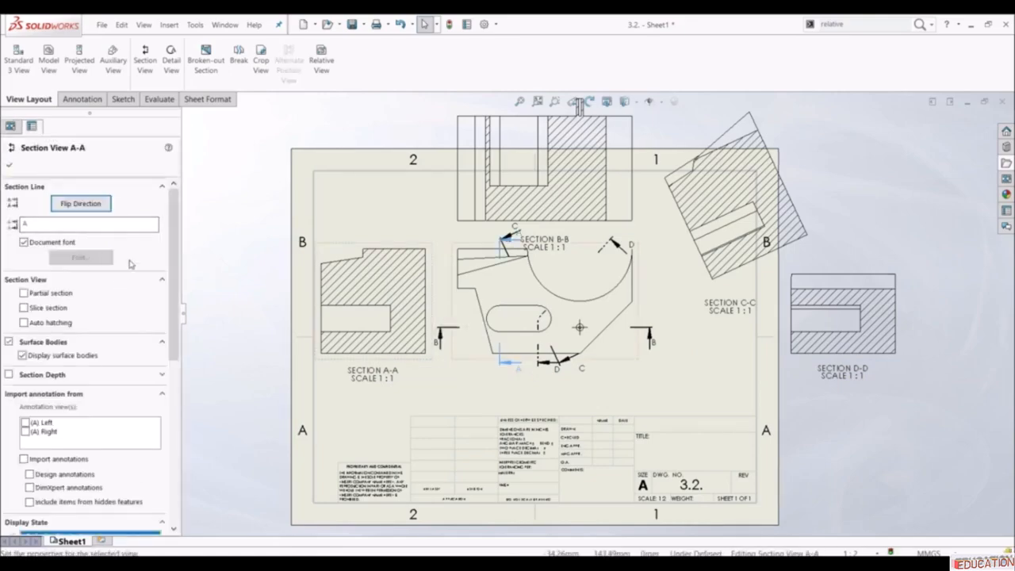
pyautogui.scroll(-8, 131, 264)
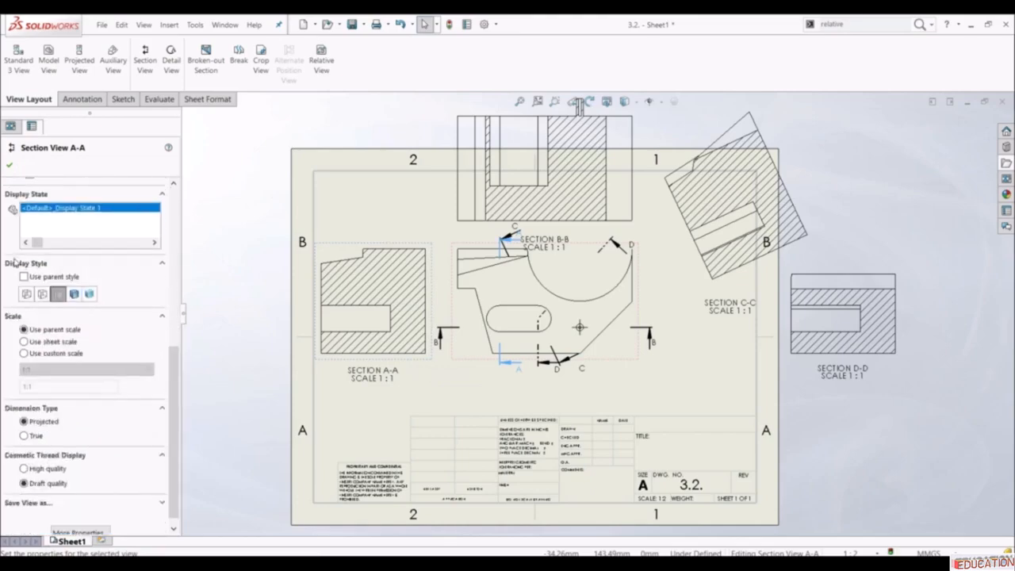
pyautogui.click(74, 295)
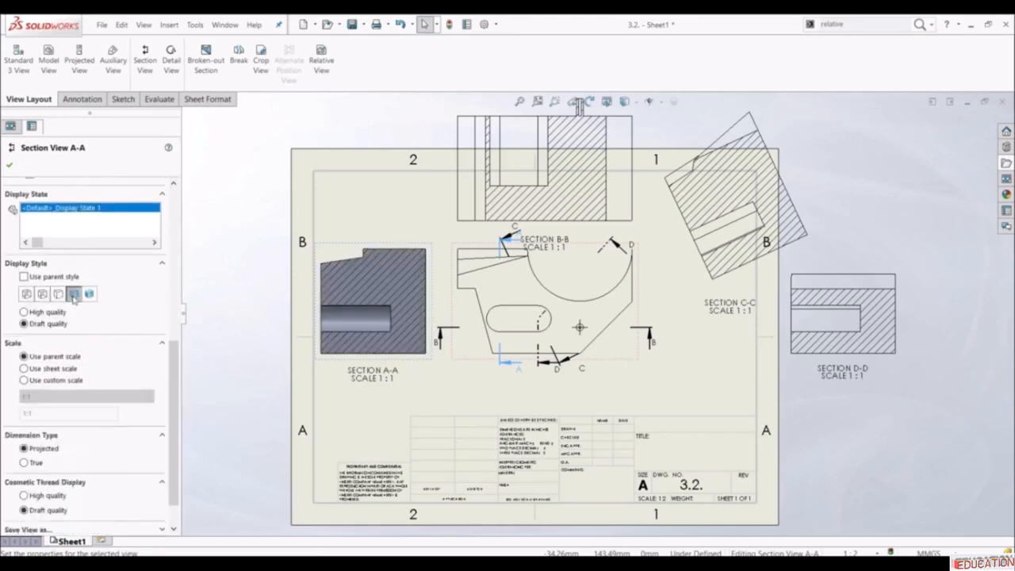
pyautogui.click(89, 294)
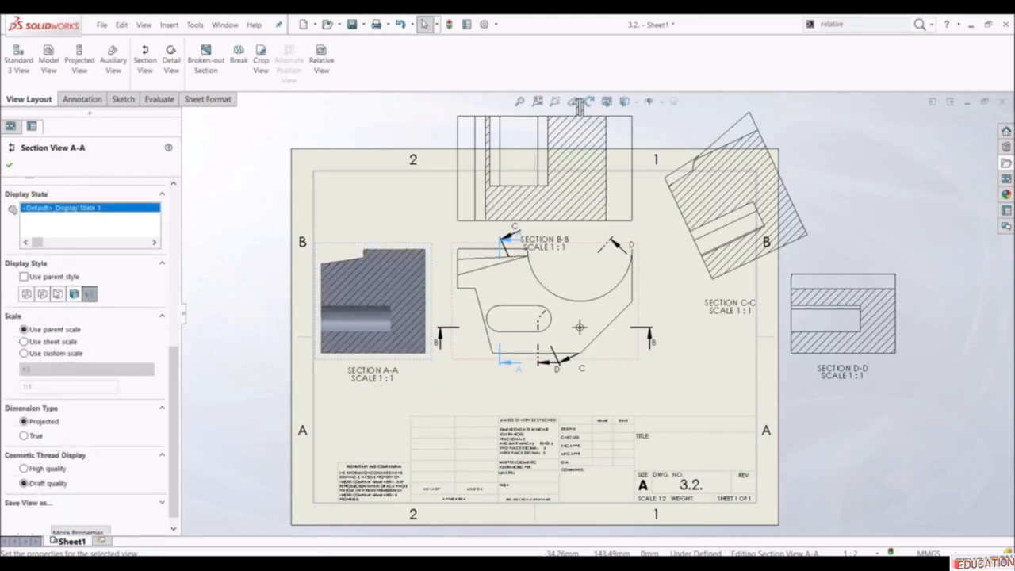
pyautogui.click(44, 294)
pyautogui.click(26, 295)
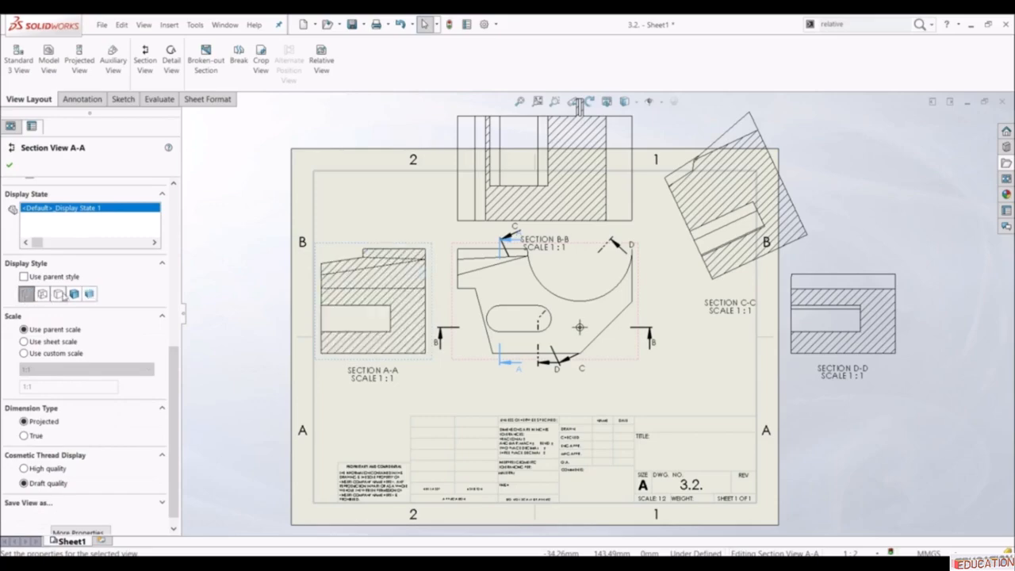
pyautogui.click(58, 294)
pyautogui.click(74, 294)
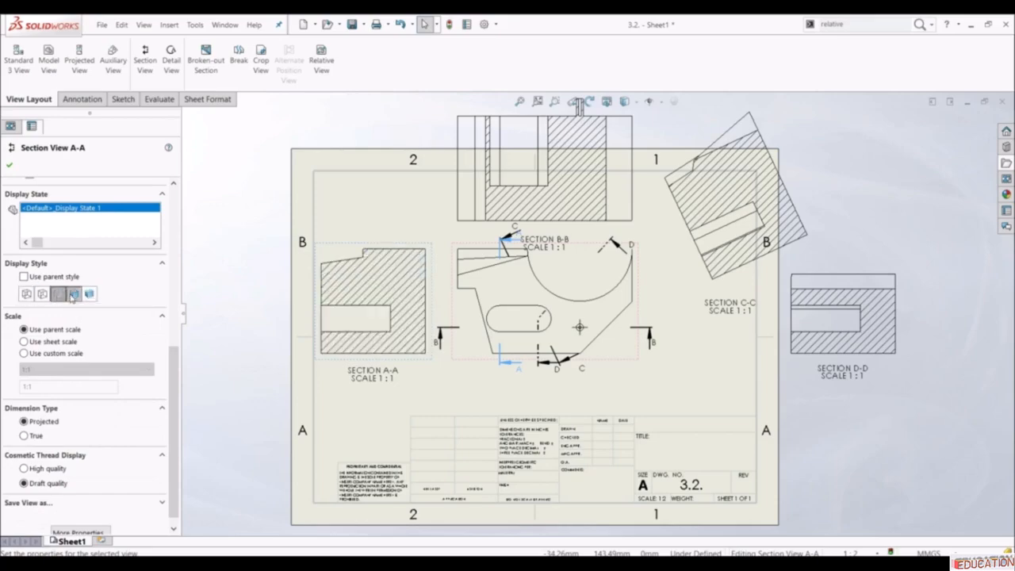
pyautogui.click(59, 294)
# - Switch section view A-A to the sheet scale, try custom scale 1:5, and finish with custom scale 1:1
pyautogui.click(23, 341)
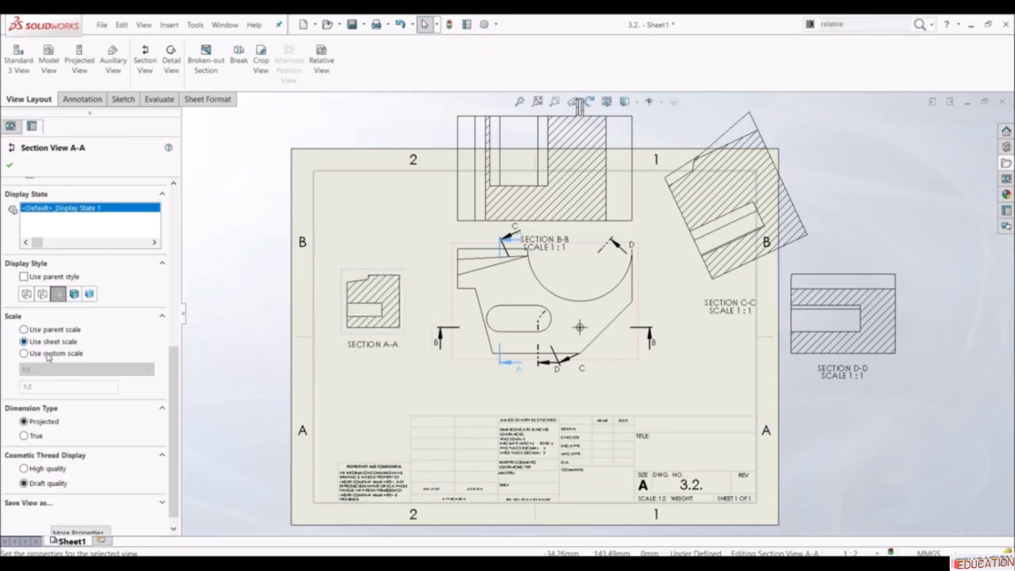
pyautogui.click(51, 368)
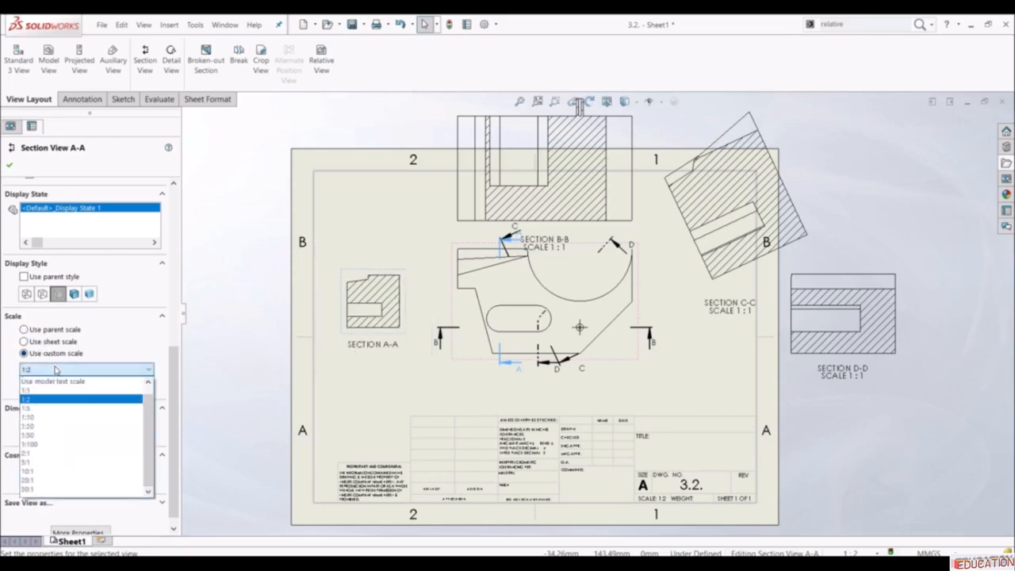
pyautogui.click(43, 407)
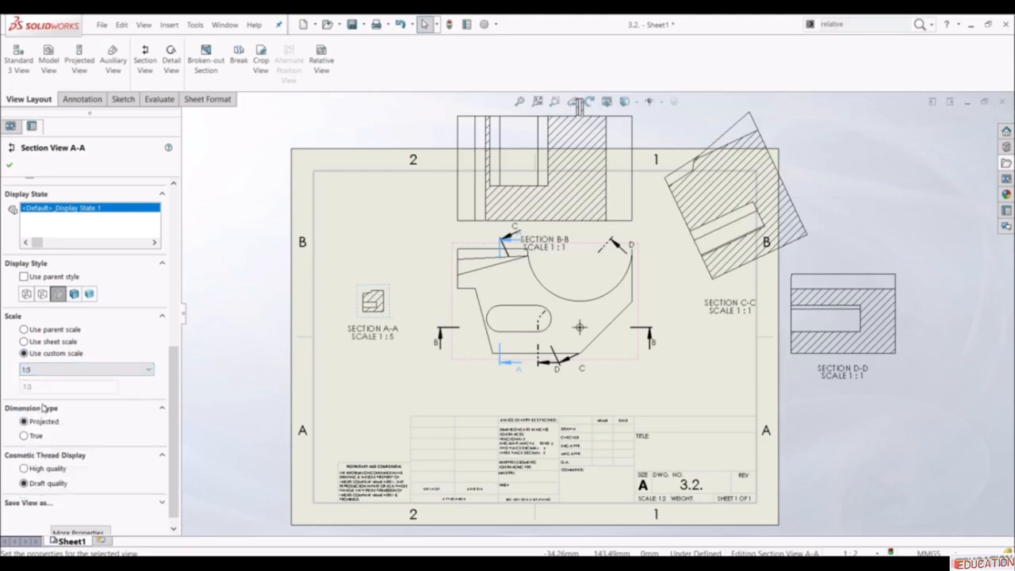
pyautogui.click(62, 372)
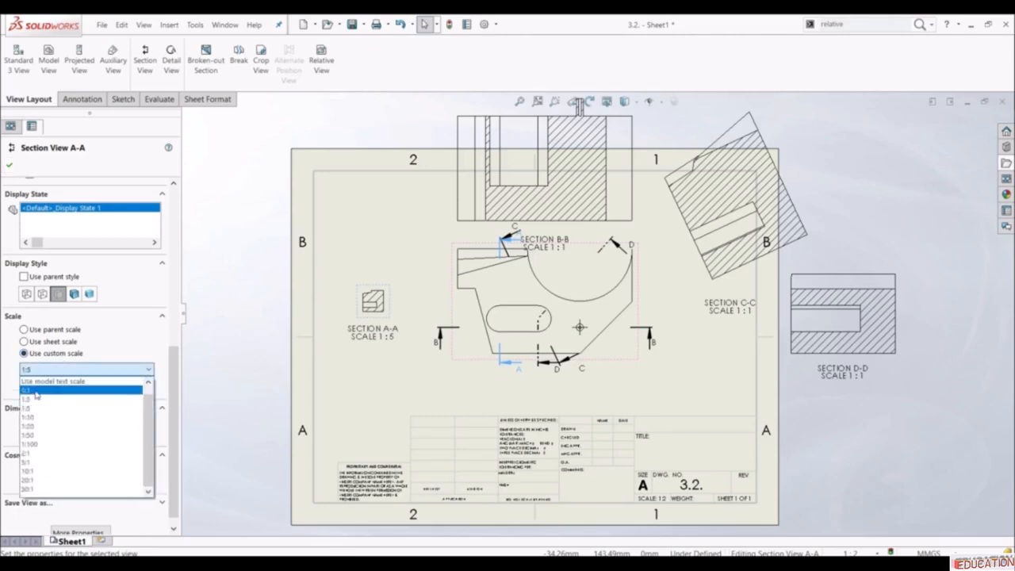
pyautogui.click(37, 391)
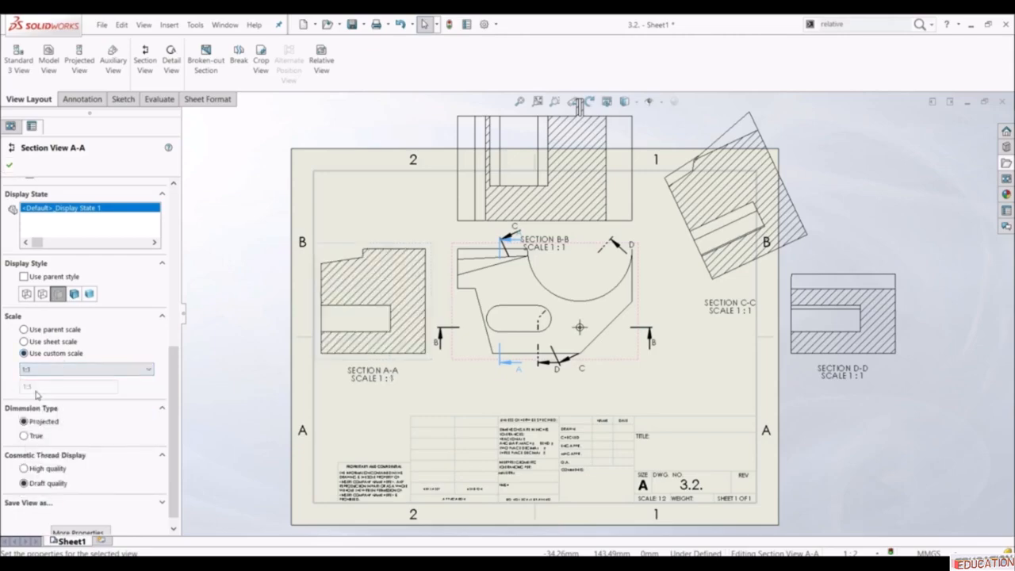
pyautogui.click(10, 166)
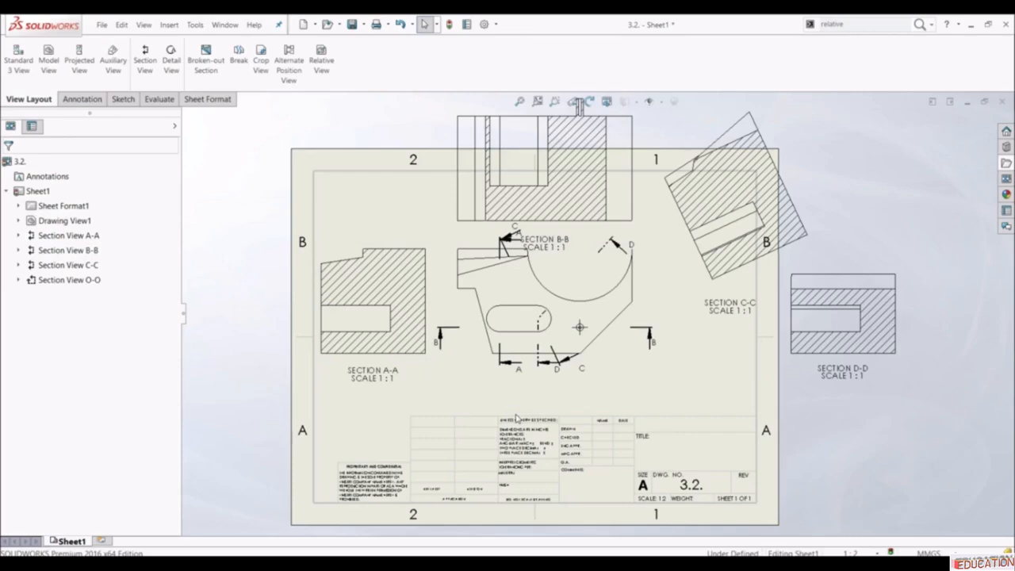
# - Delete section views A-A, B-B, C-C and D-D together with their section lines
pyautogui.click(429, 363)
pyautogui.press('Delete')
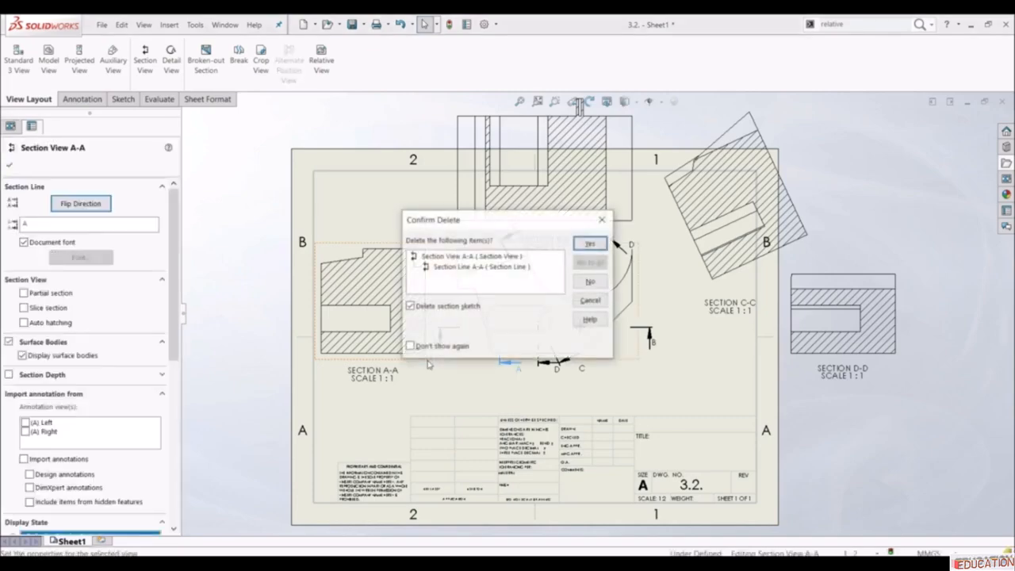
pyautogui.click(590, 244)
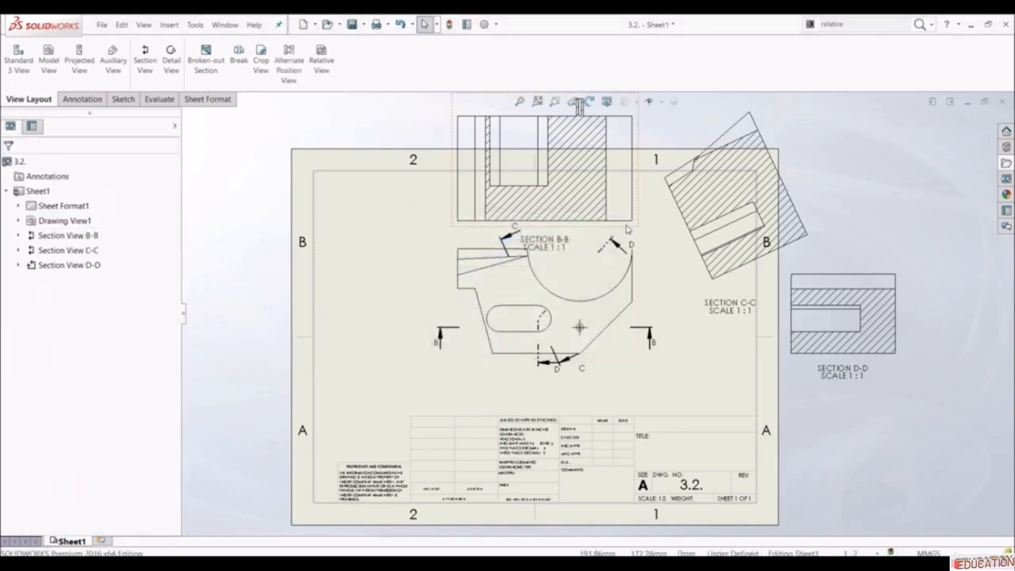
pyautogui.click(627, 227)
pyautogui.press('Delete')
pyautogui.press('Return')
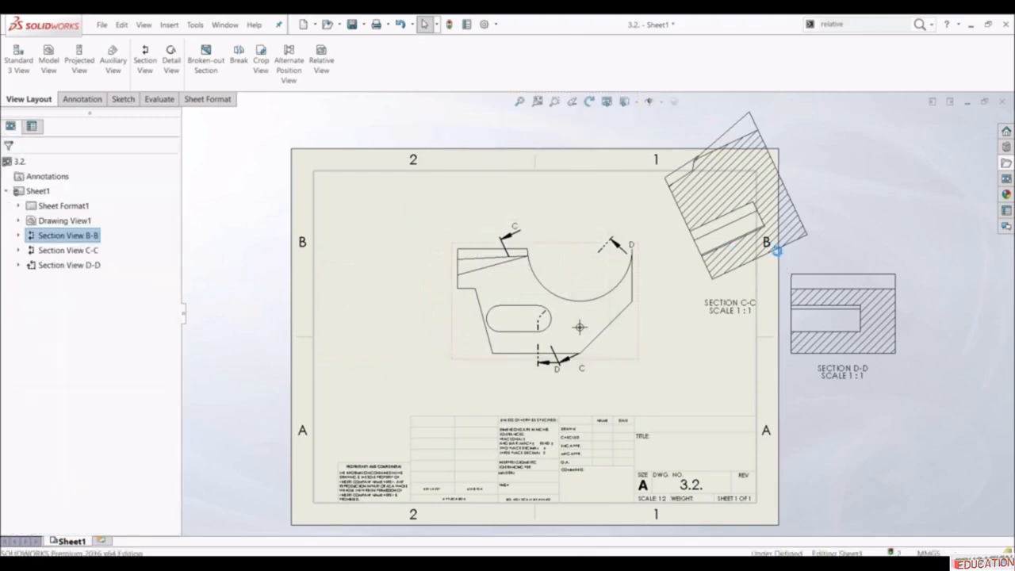
pyautogui.click(806, 207)
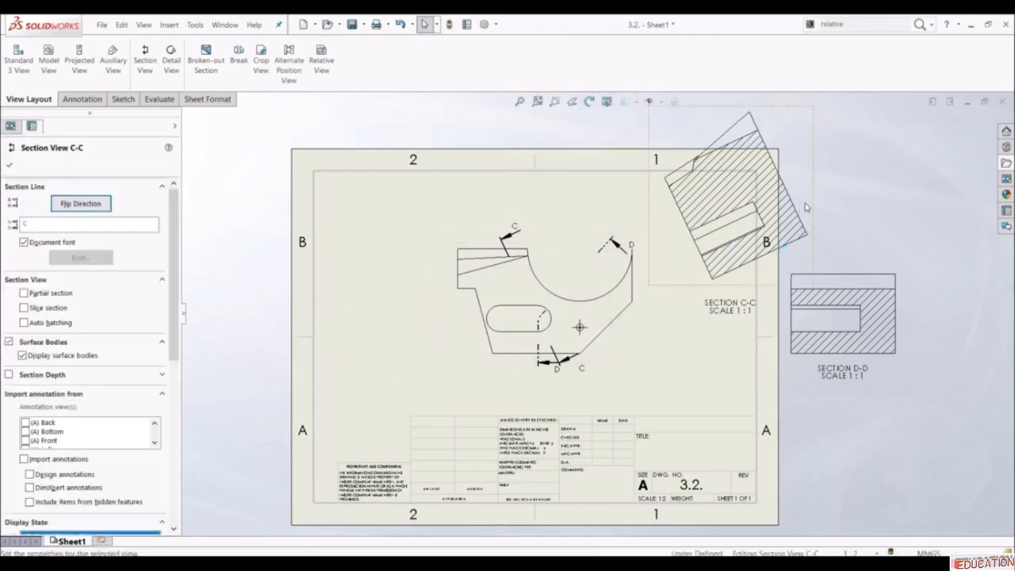
pyautogui.press('Delete')
pyautogui.press('Return')
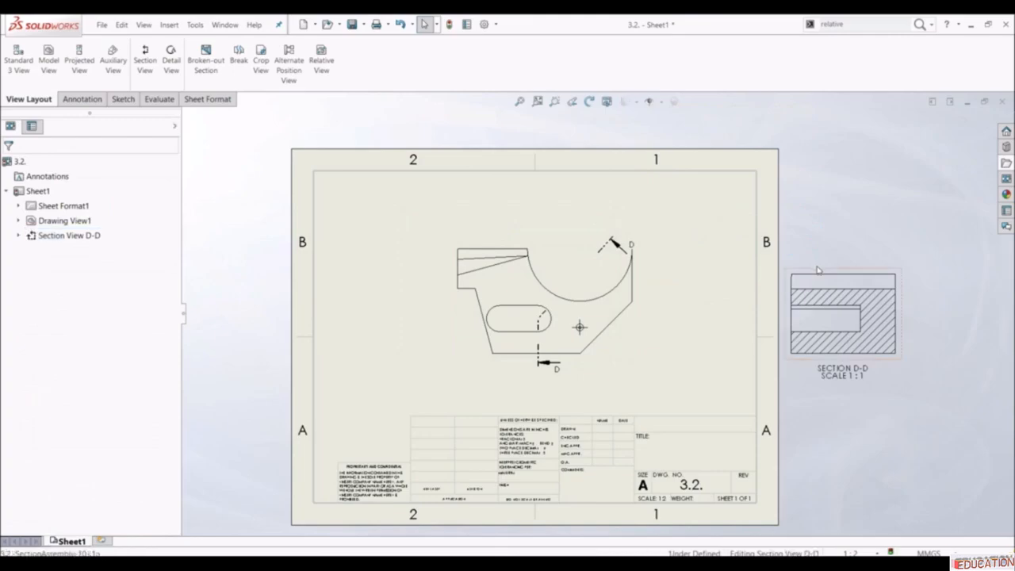
pyautogui.press('Delete')
pyautogui.press('Return')
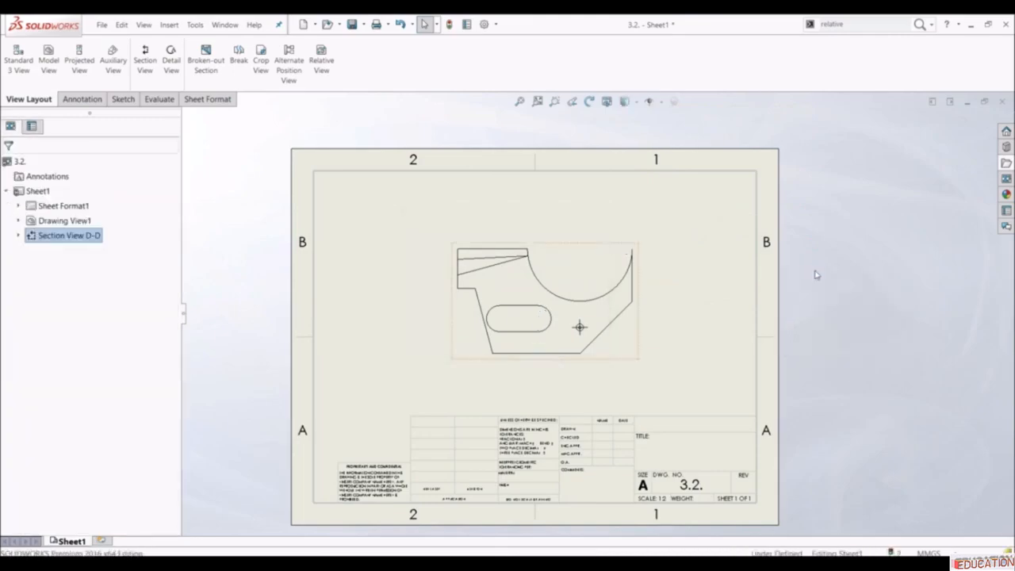
# - Place a horizontal cutting line through the slot's left arc centre without auto-start, adding a downward notch offset about 54 mm long and 10 mm deep
pyautogui.click(145, 65)
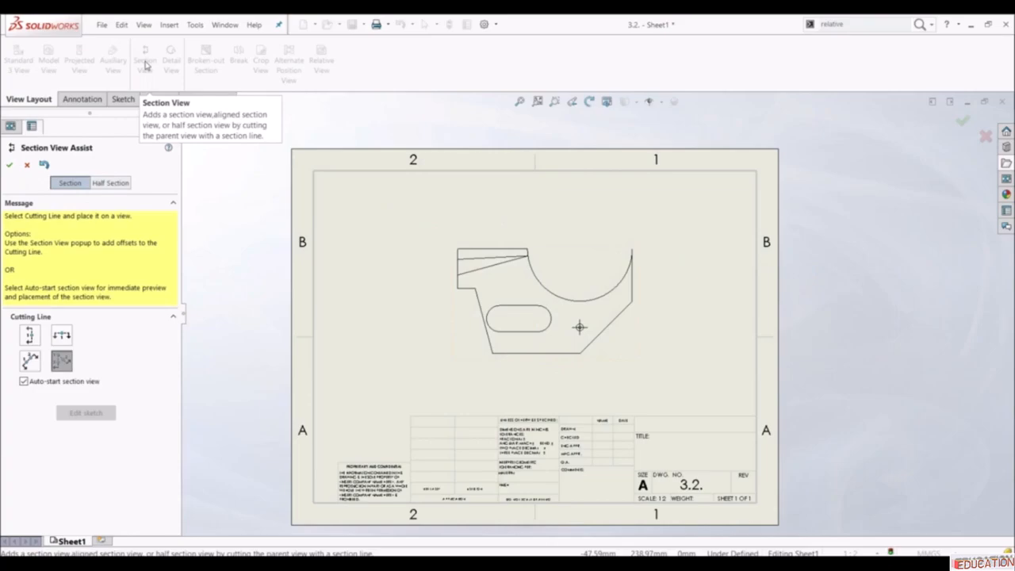
pyautogui.click(66, 340)
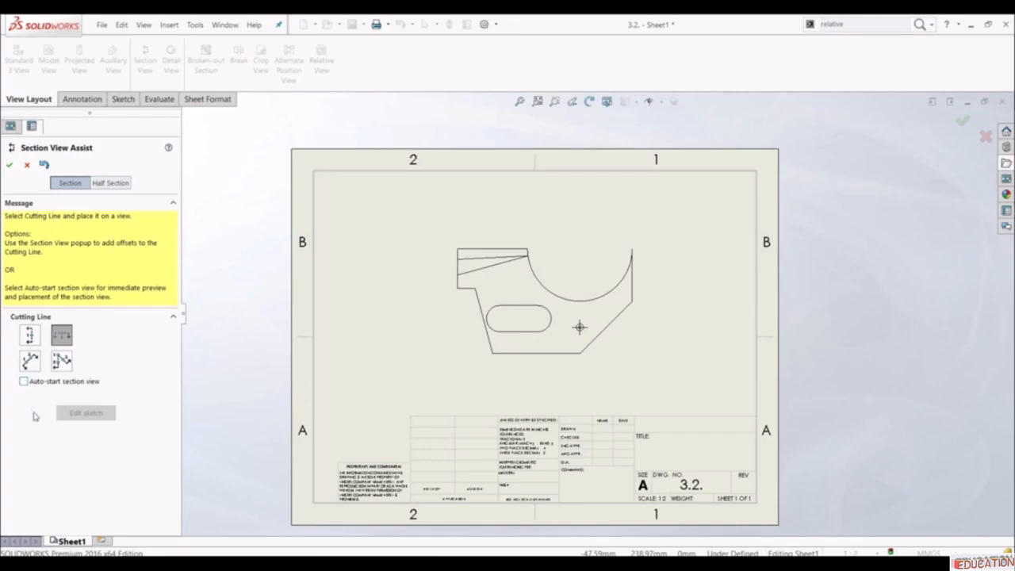
pyautogui.click(500, 319)
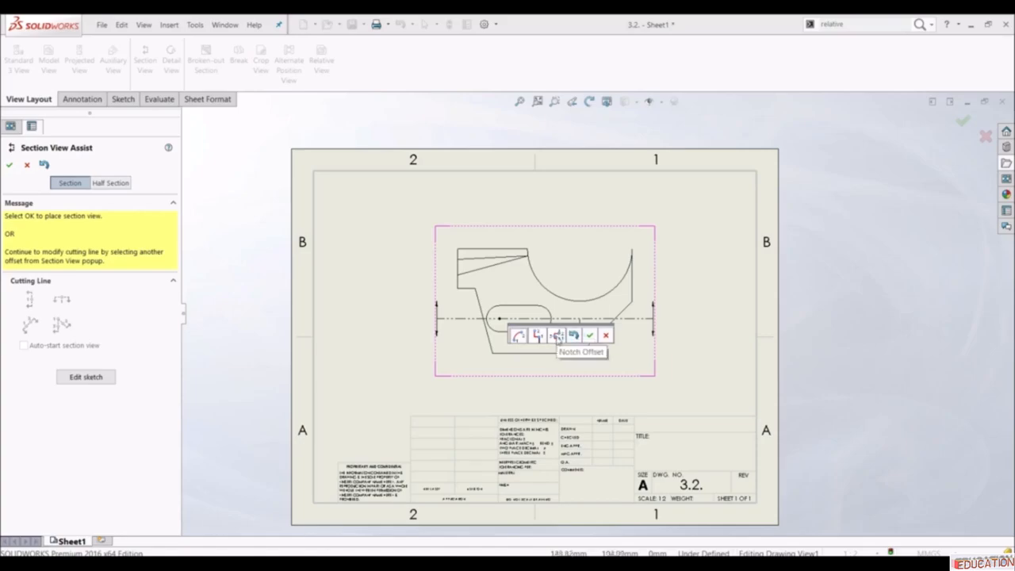
pyautogui.click(558, 336)
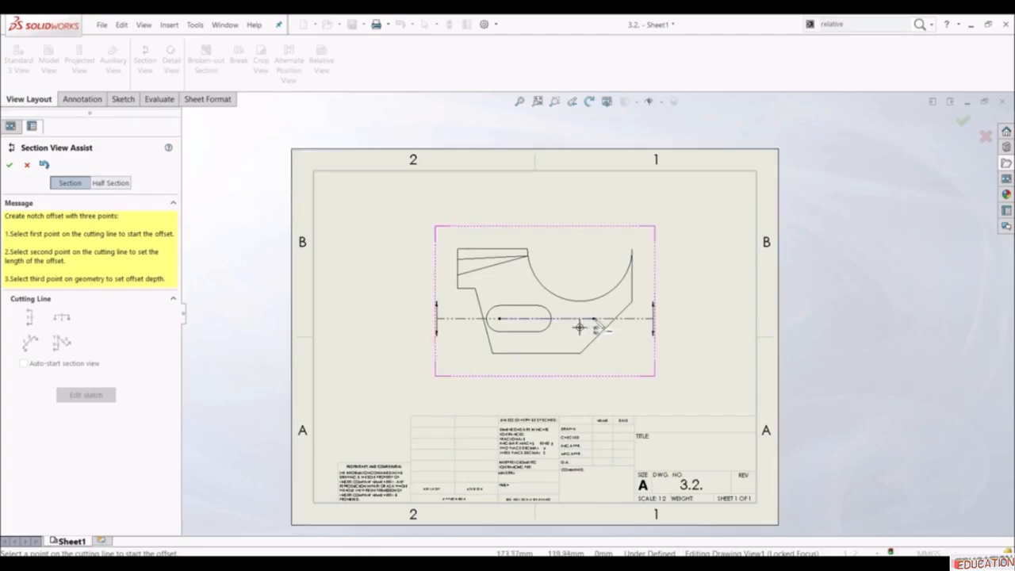
pyautogui.click(594, 319)
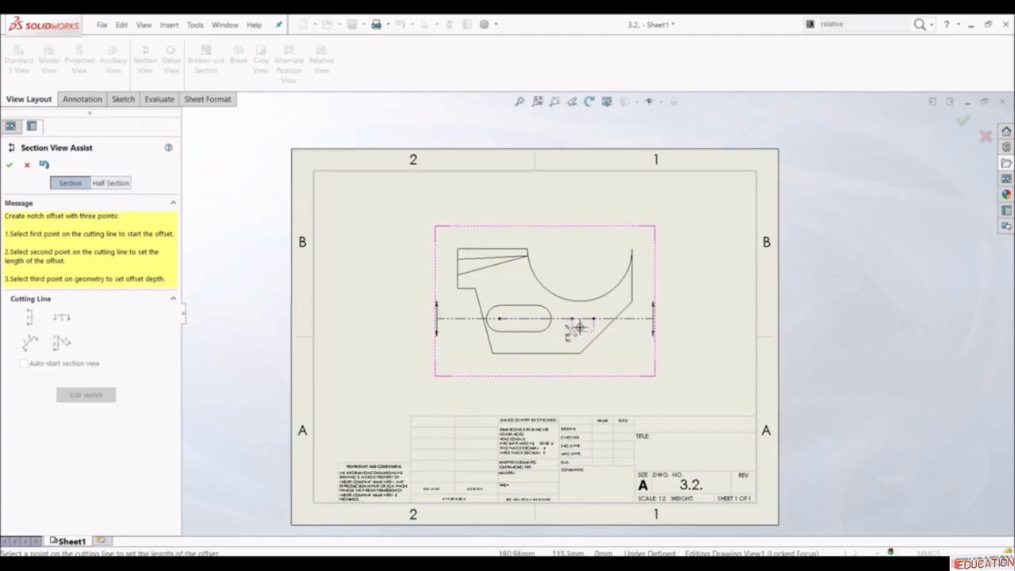
pyautogui.click(500, 319)
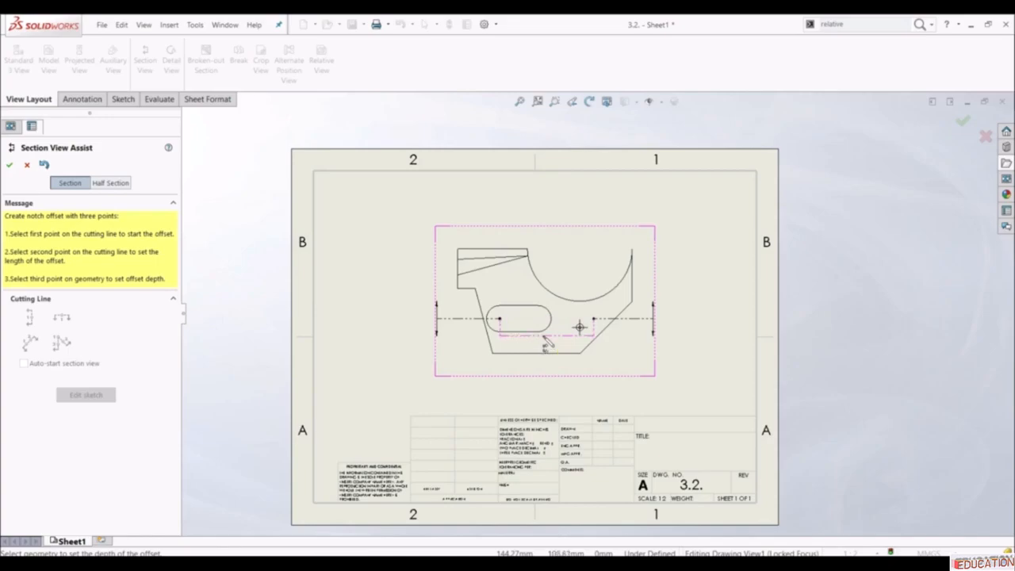
pyautogui.click(545, 339)
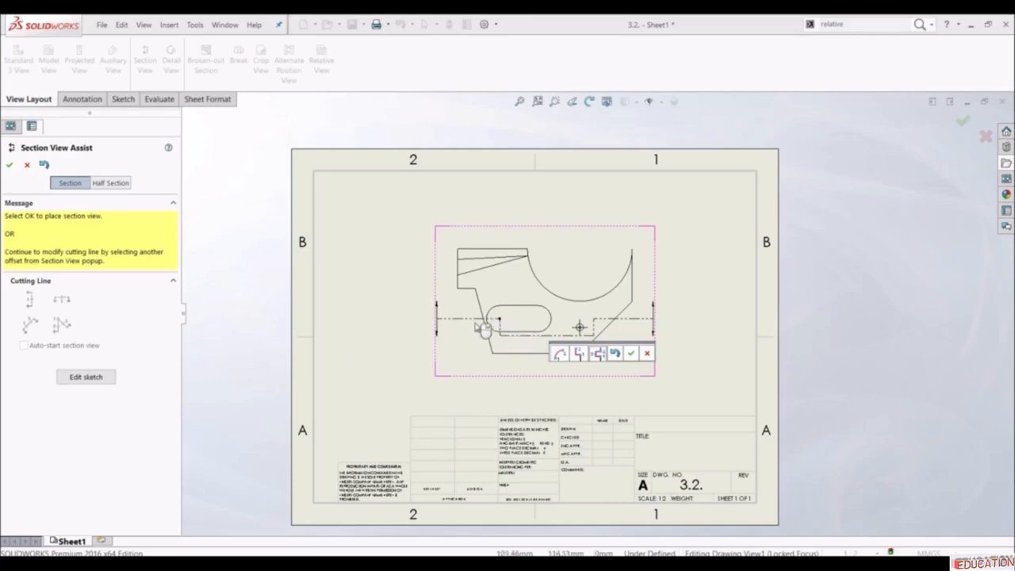
# - Edit the cutting line's sketch and dimension the notch depth as 10 mm using Smart Dimension
pyautogui.click(110, 379)
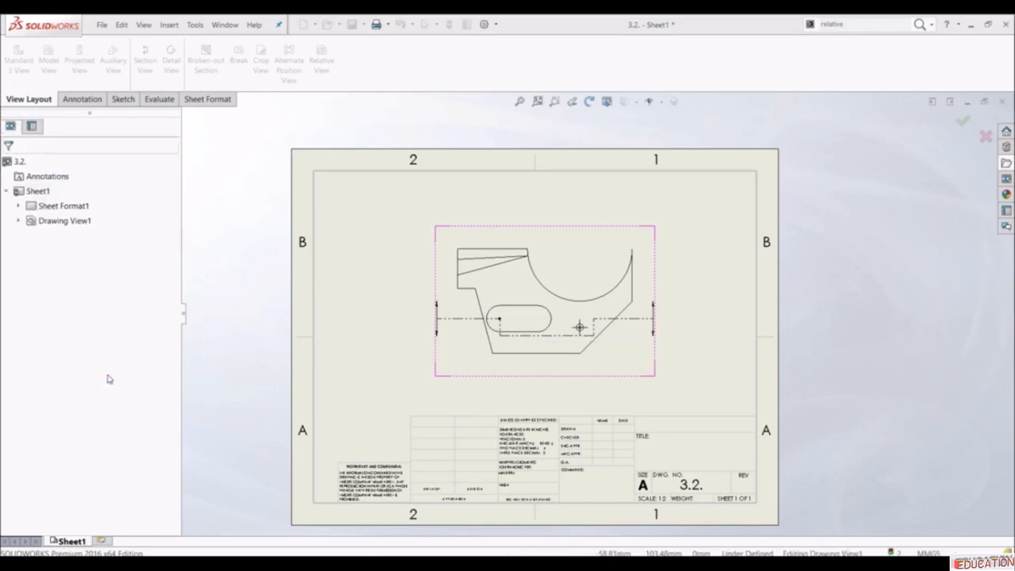
pyautogui.click(80, 99)
pyautogui.click(20, 57)
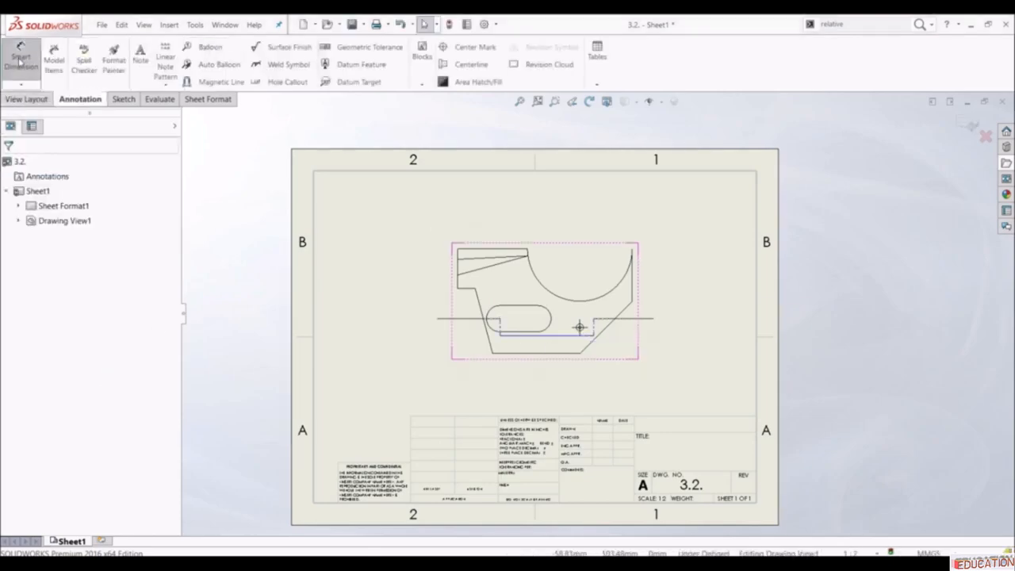
pyautogui.click(521, 337)
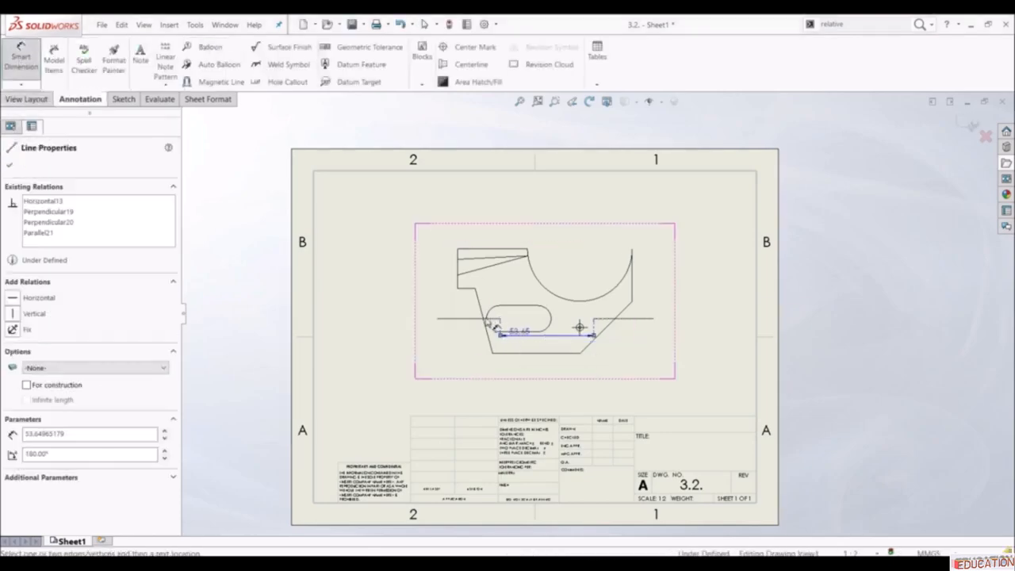
pyautogui.click(467, 319)
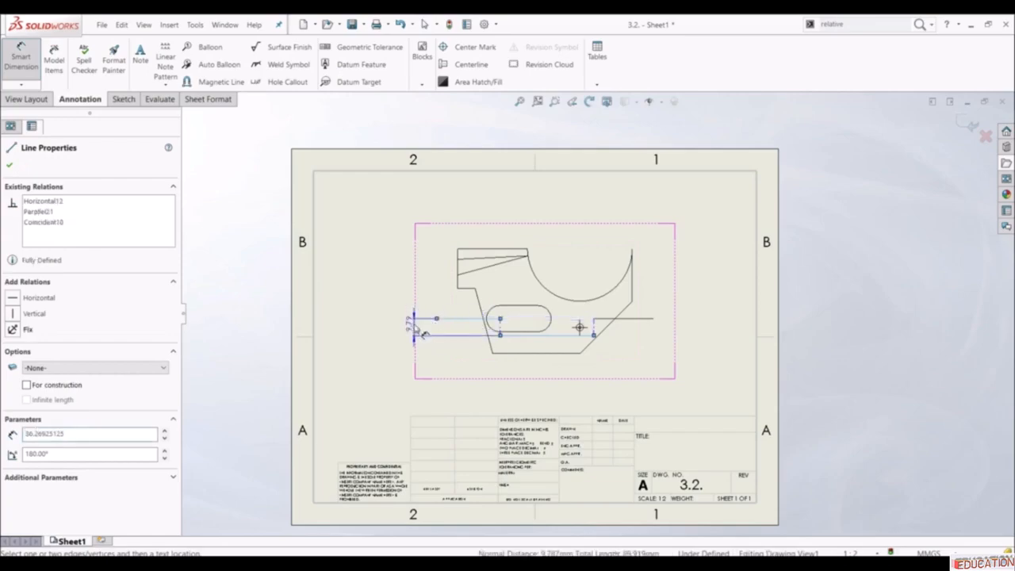
pyautogui.click(419, 327)
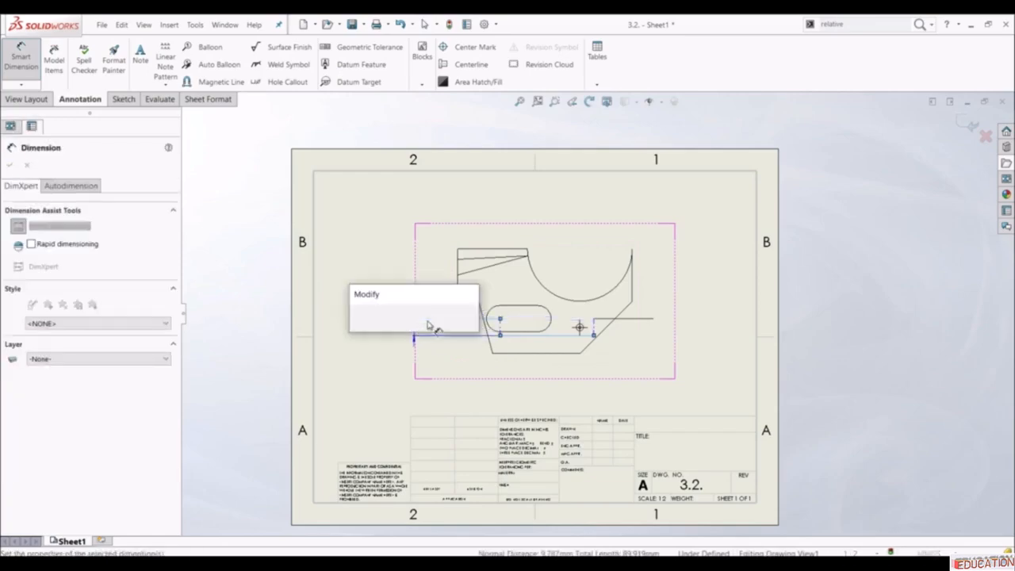
pyautogui.press('Return')
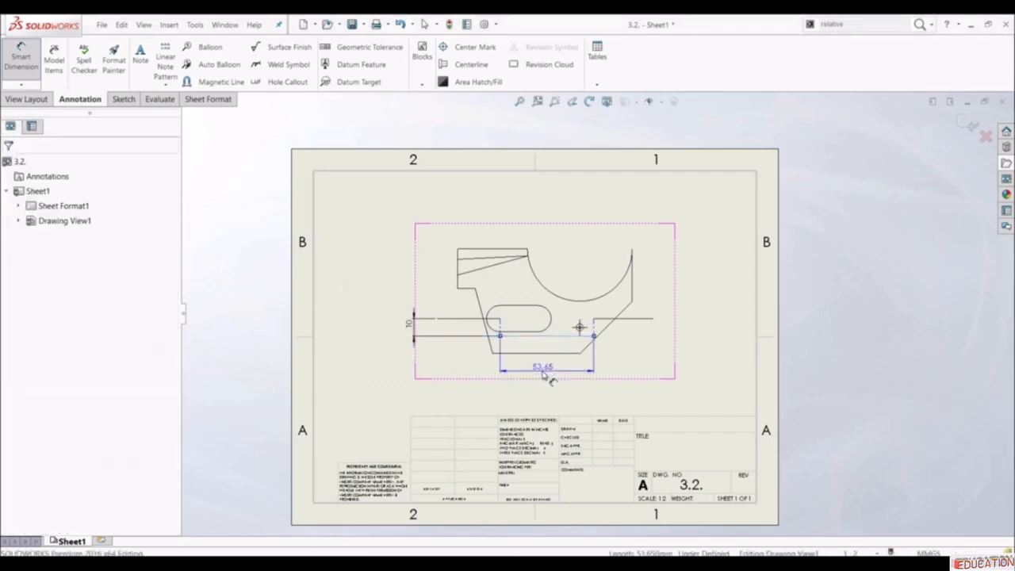
# - Dimension the length of the notch's lower line as 50 mm and finish dimensioning
pyautogui.click(545, 376)
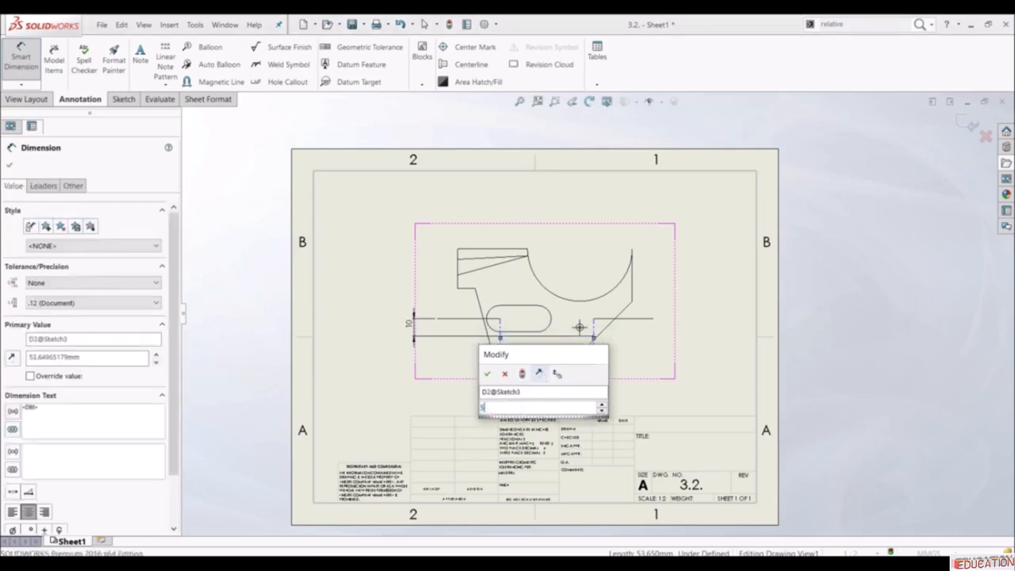
pyautogui.press('Return')
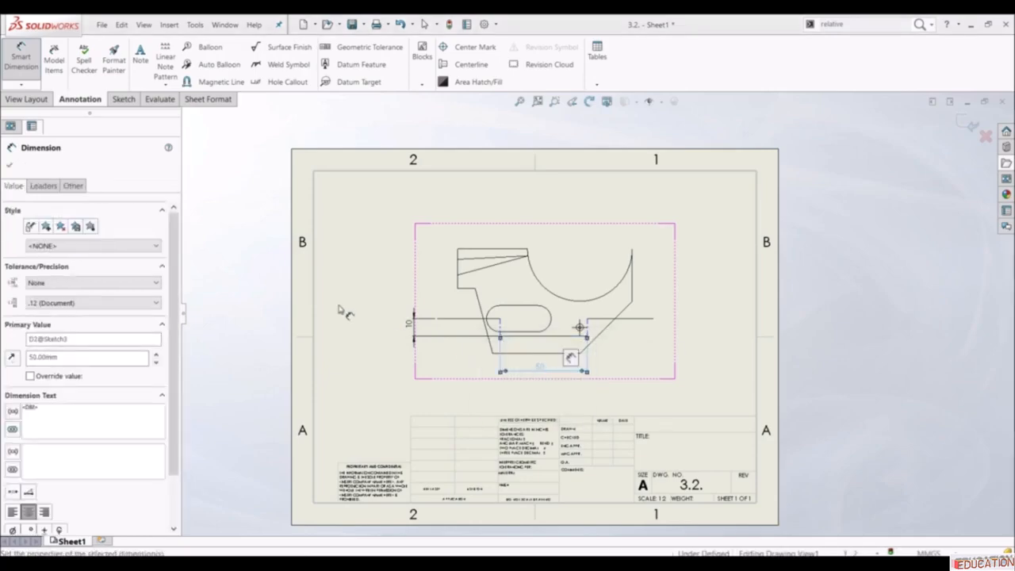
pyautogui.click(11, 165)
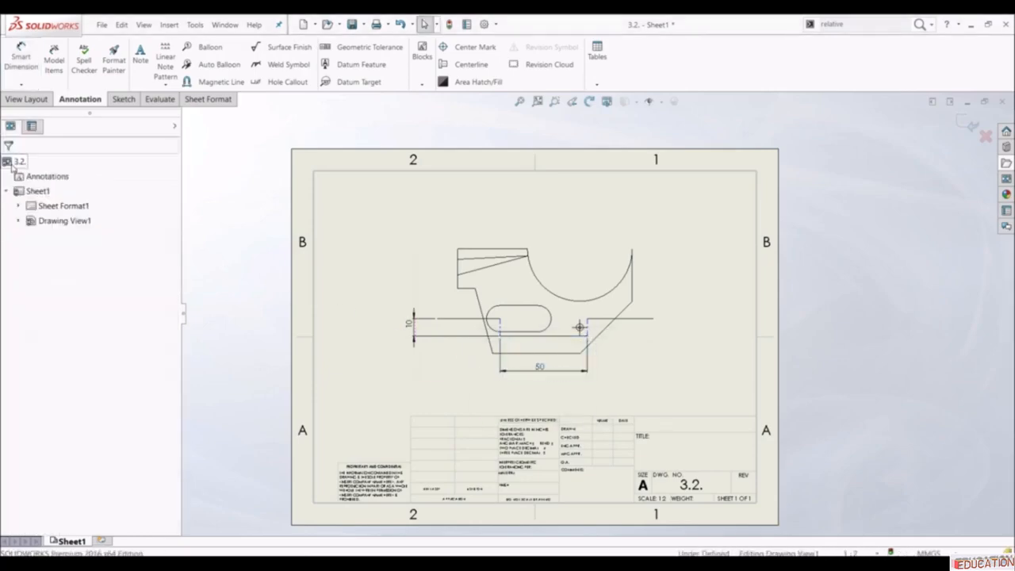
# - Finish the cutting-line sketch and place the notched horizontal section view above the parent view
pyautogui.click(975, 125)
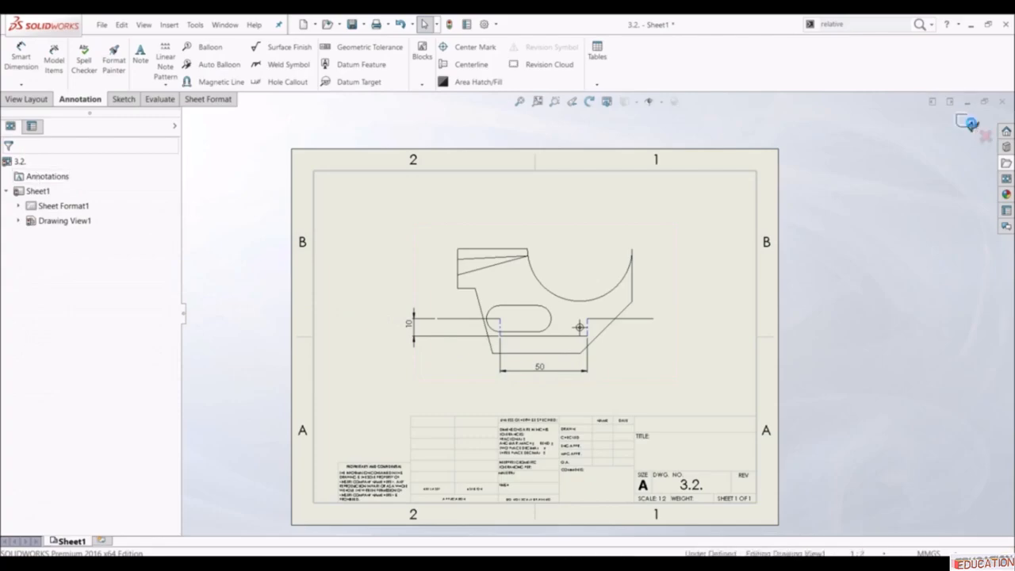
pyautogui.scroll(2, 598, 201)
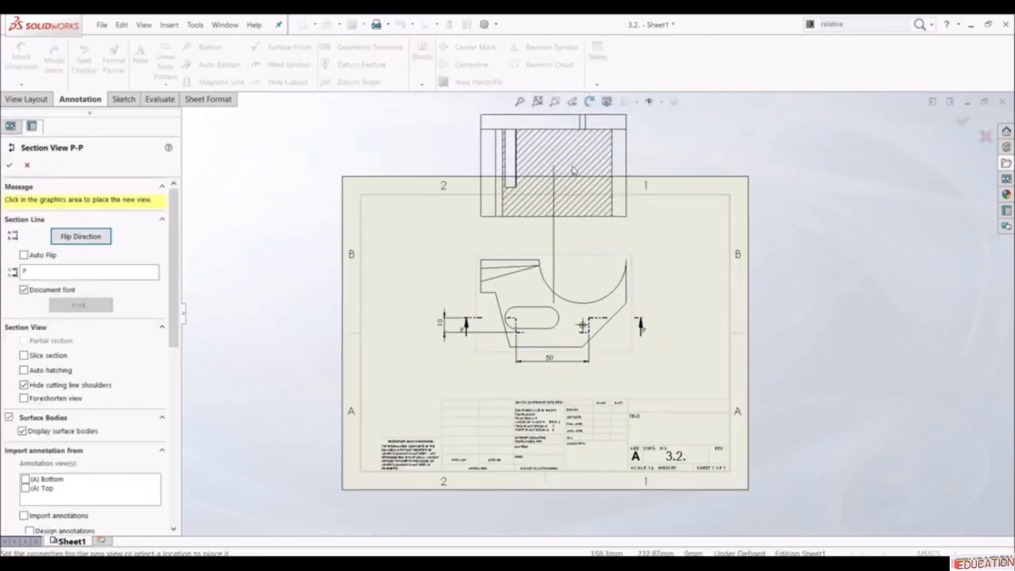
pyautogui.click(573, 168)
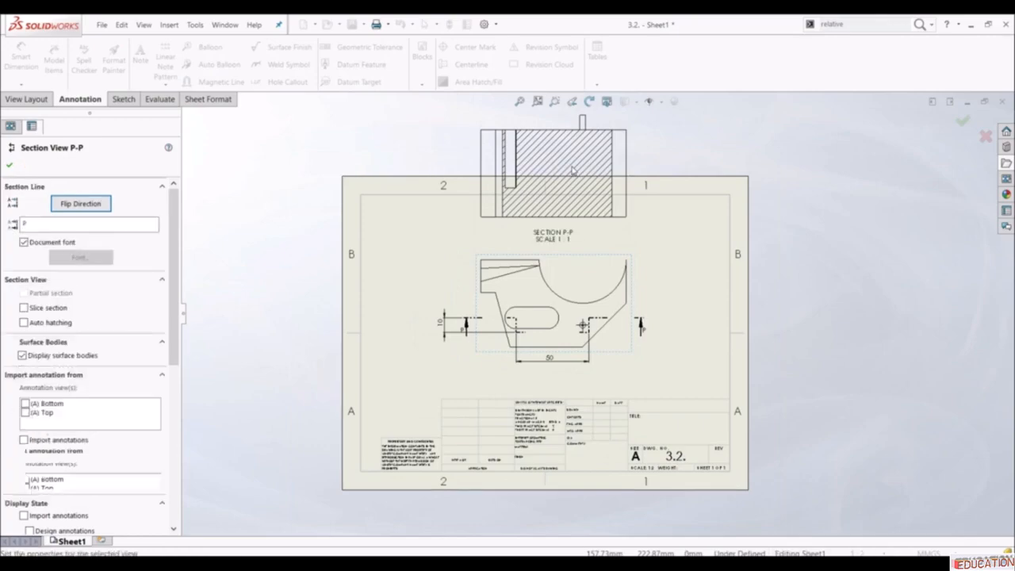
pyautogui.click(10, 166)
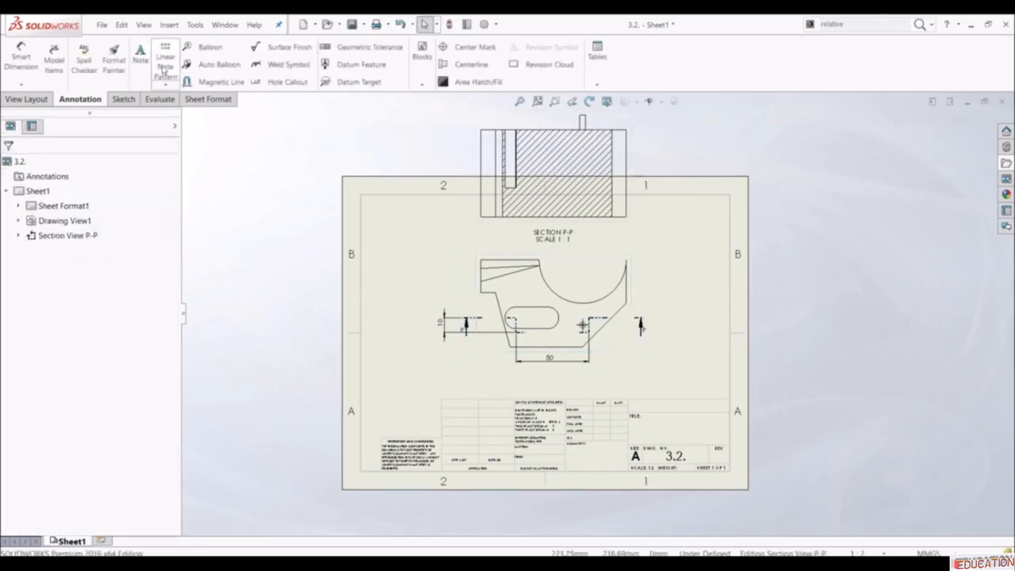
# - Place a vertical cutting line through the part left of the large arc, adding a single offset just above the slot to the slot's right end
pyautogui.click(26, 100)
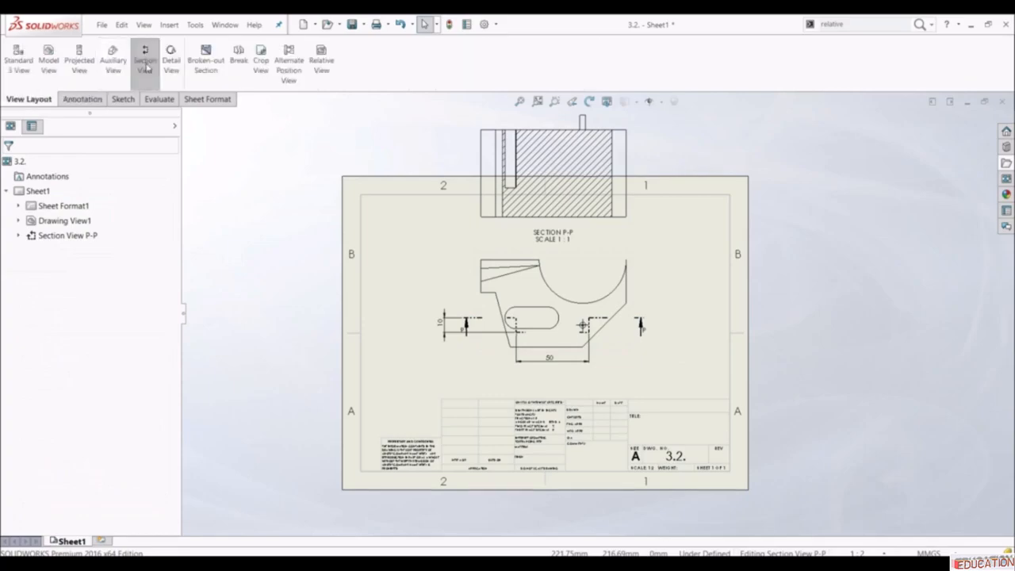
pyautogui.click(145, 59)
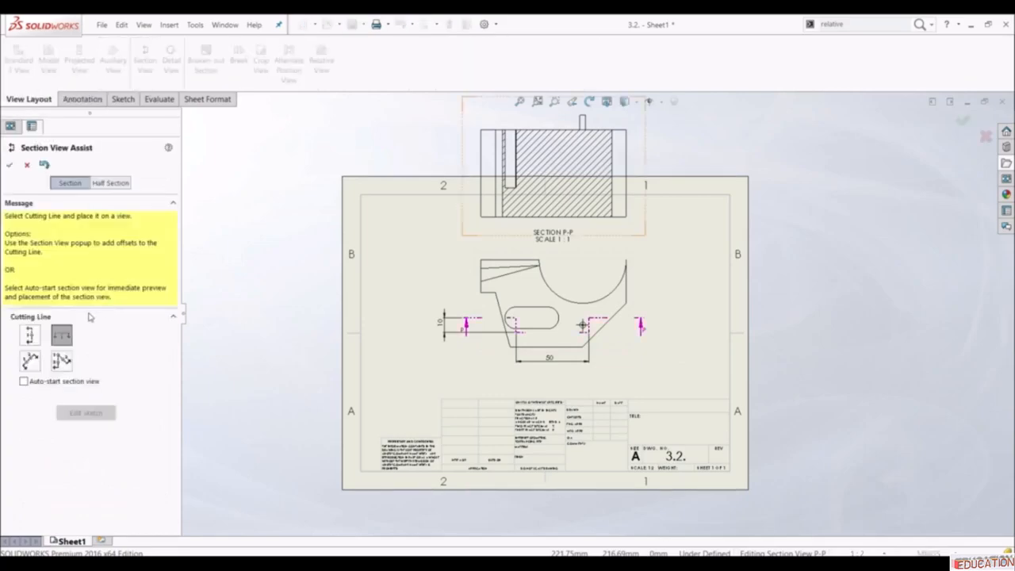
pyautogui.click(29, 337)
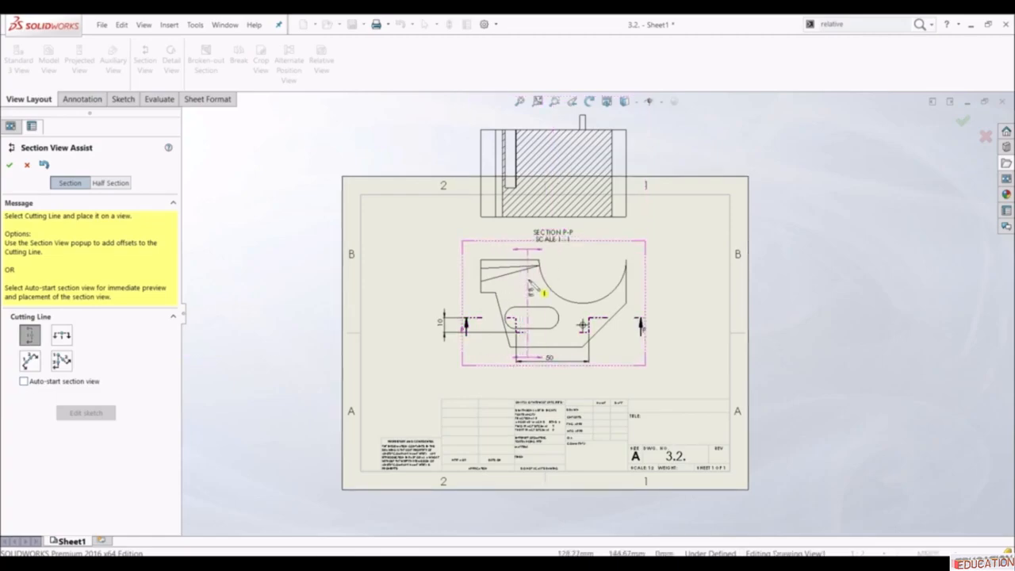
pyautogui.click(530, 283)
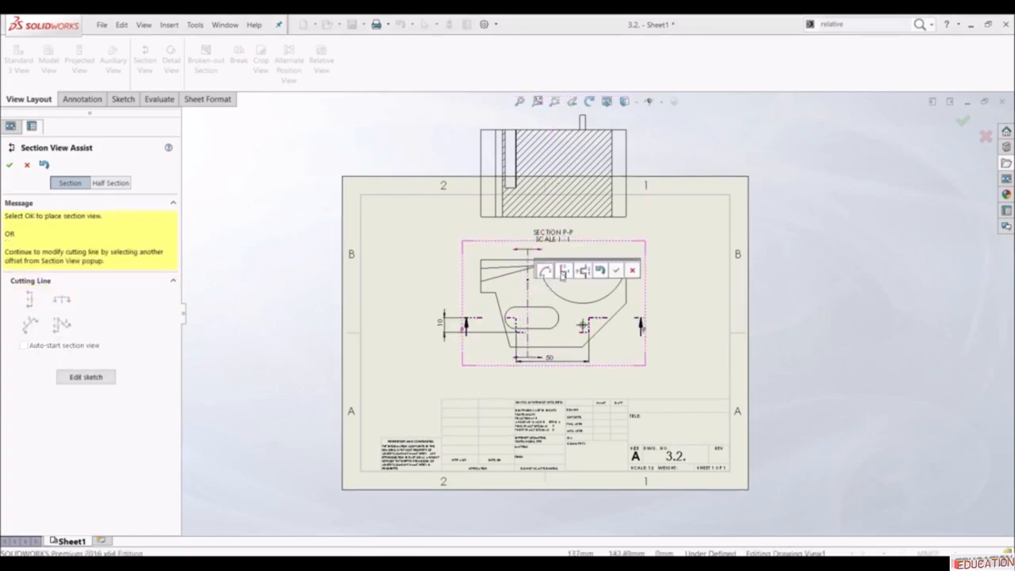
pyautogui.click(563, 274)
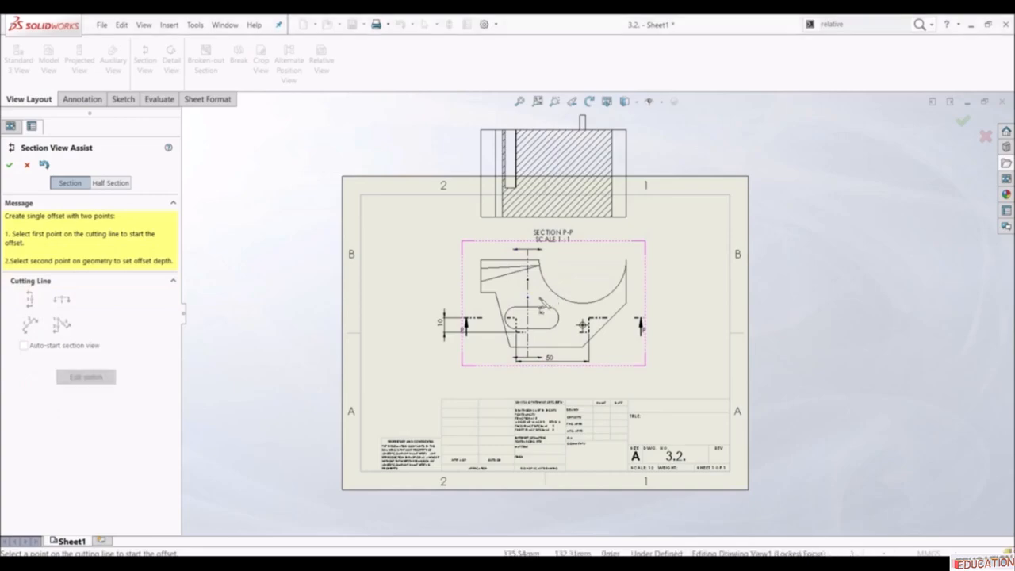
pyautogui.click(541, 301)
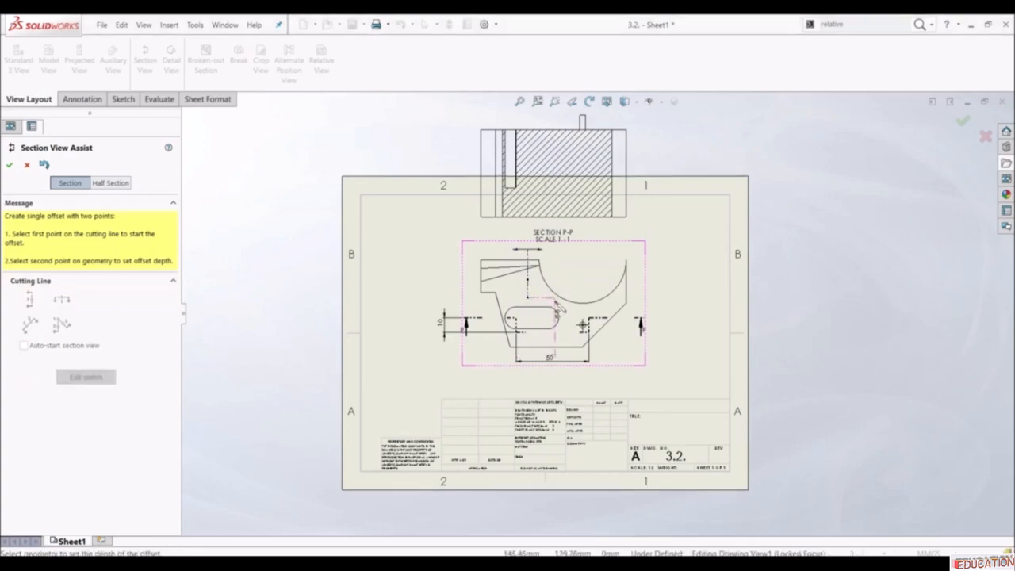
pyautogui.click(557, 309)
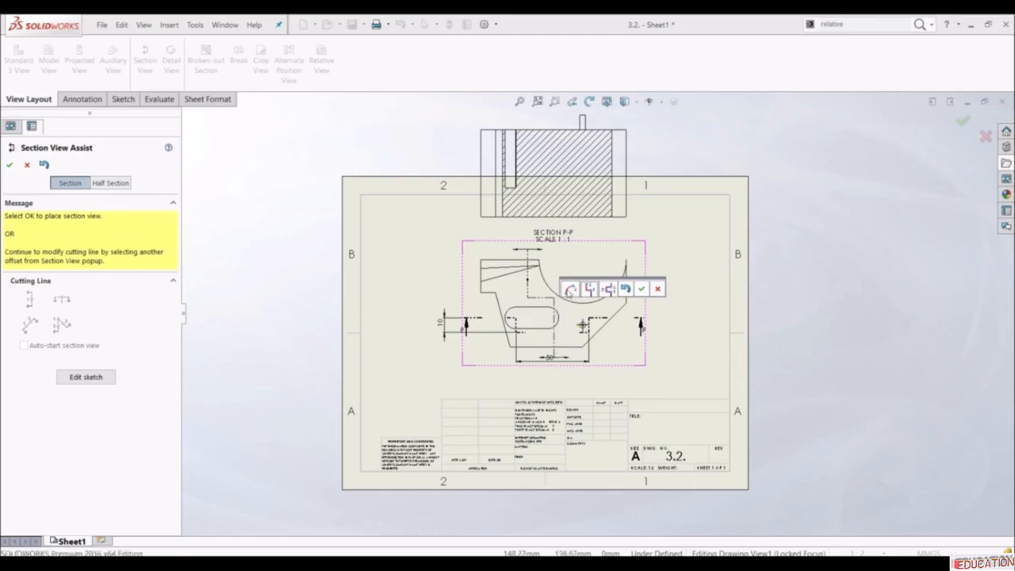
# - Accept the offset cutting line and place its section view to the left of the parent view
pyautogui.click(643, 289)
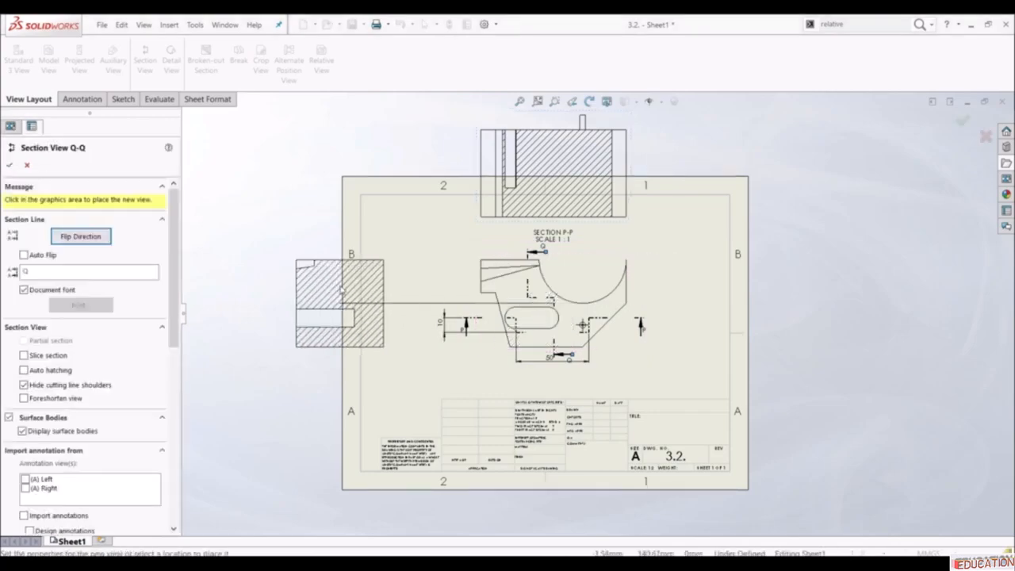
pyautogui.click(381, 298)
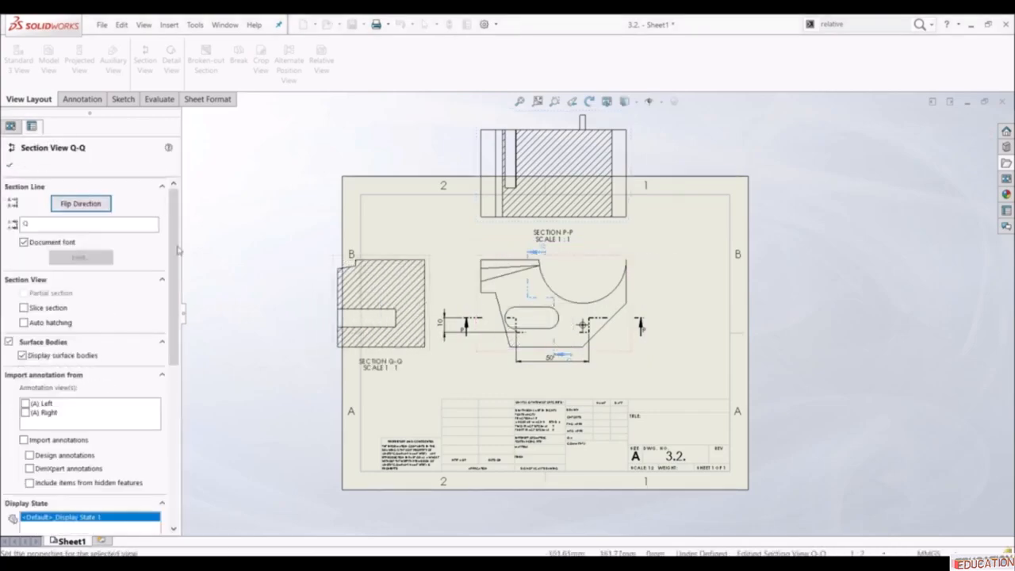
pyautogui.click(10, 164)
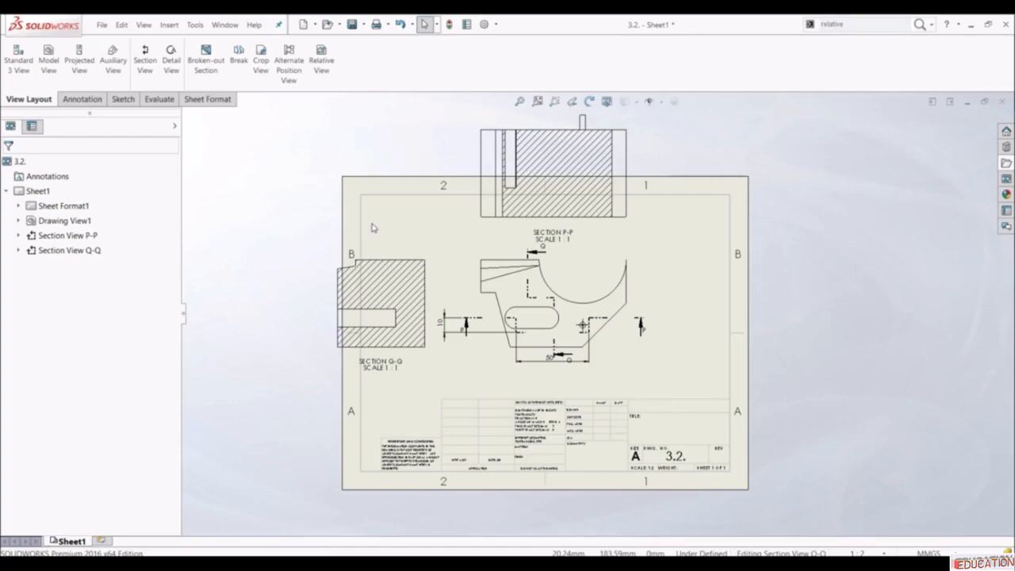
# - Sketch a four-segment line chain across the parent view: about 27 mm down, 34 mm diagonal to the slot, horizontal to the right, and straight down past the lower edge
pyautogui.click(122, 99)
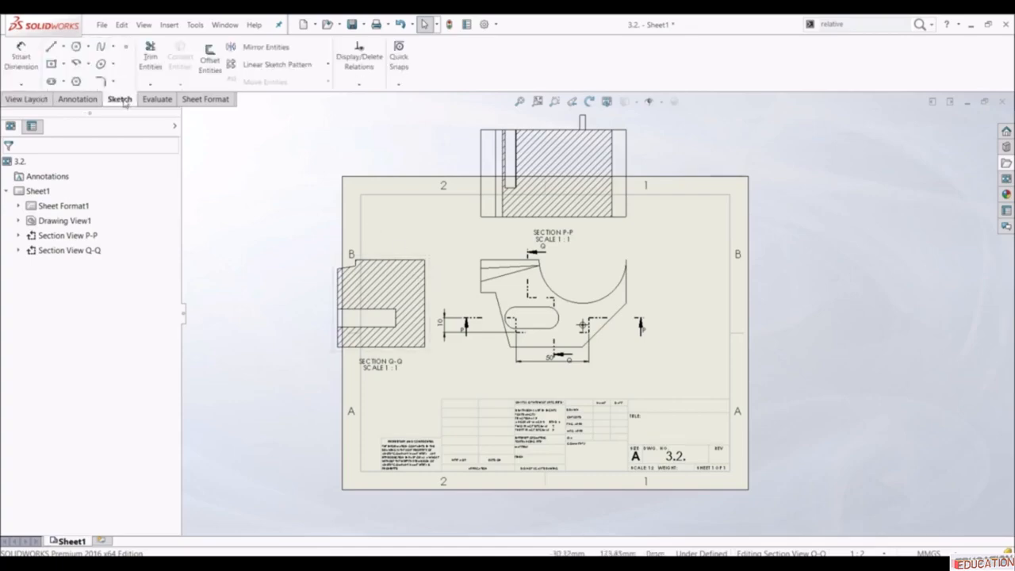
pyautogui.click(51, 46)
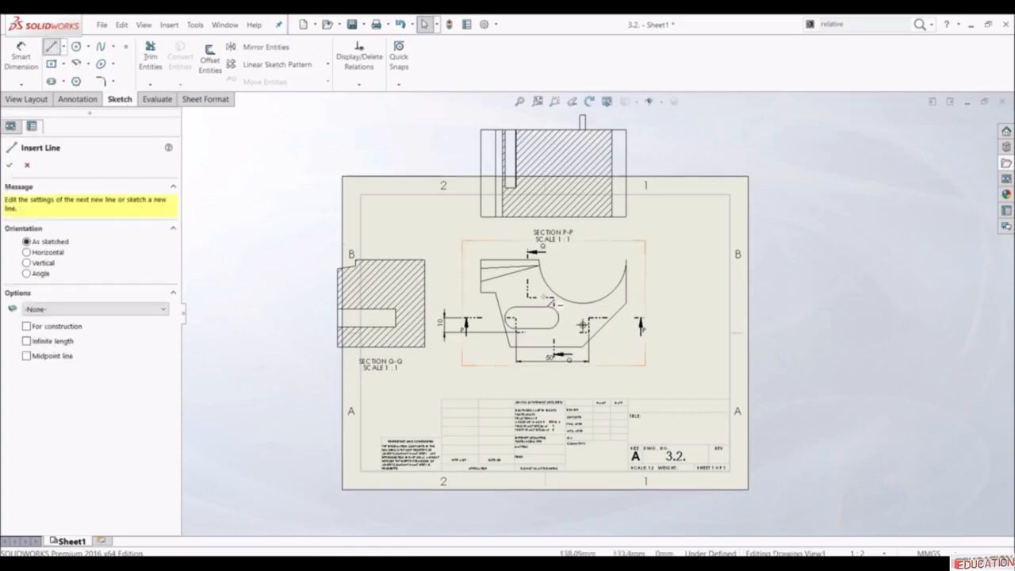
pyautogui.scroll(-2, 516, 279)
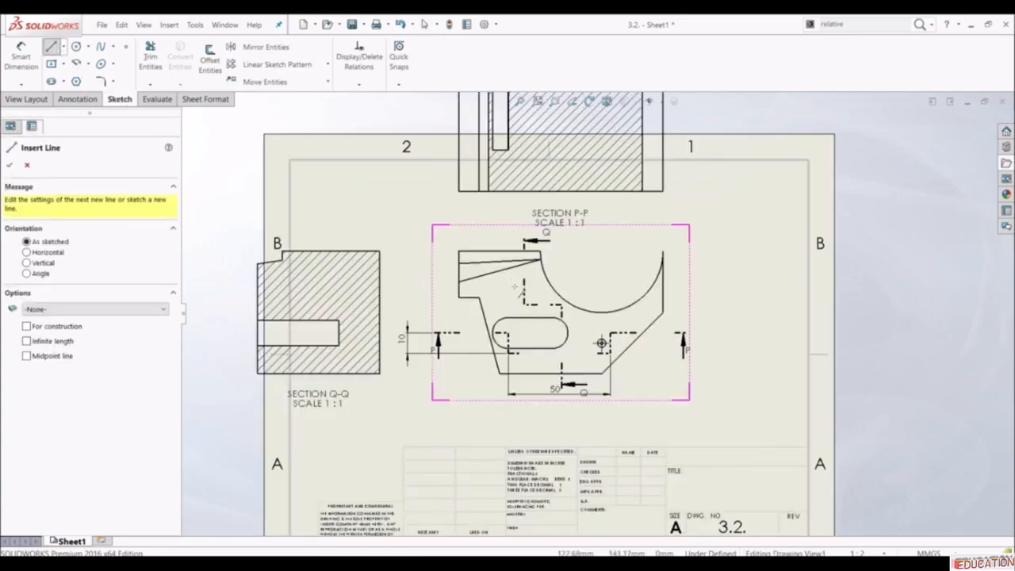
pyautogui.click(487, 238)
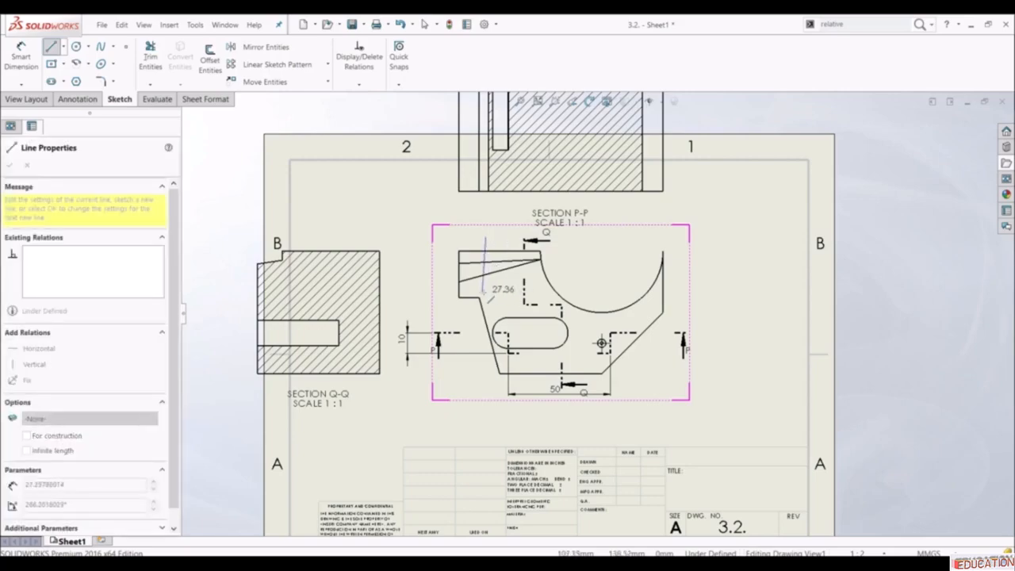
pyautogui.click(485, 292)
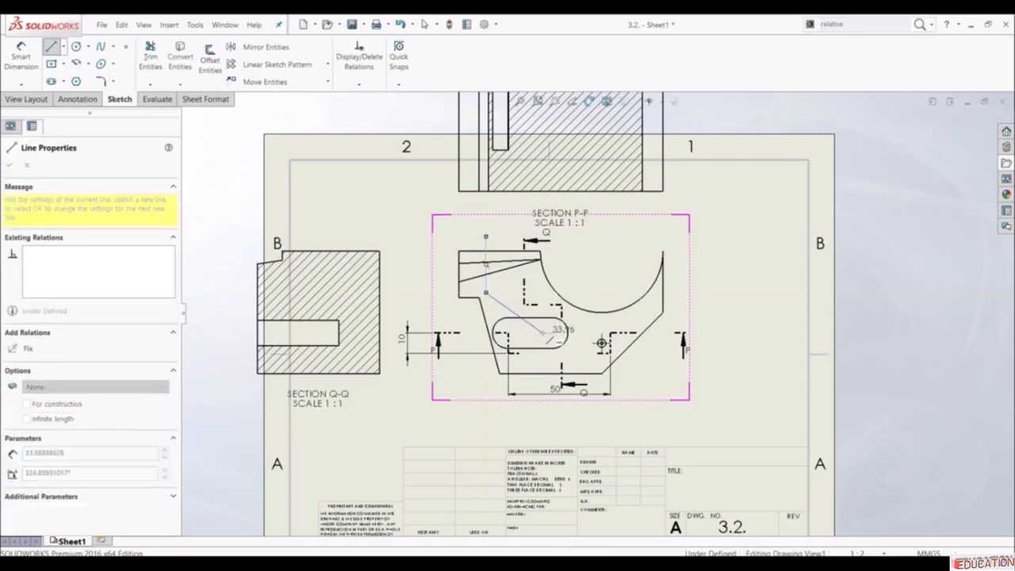
pyautogui.click(543, 333)
pyautogui.click(588, 333)
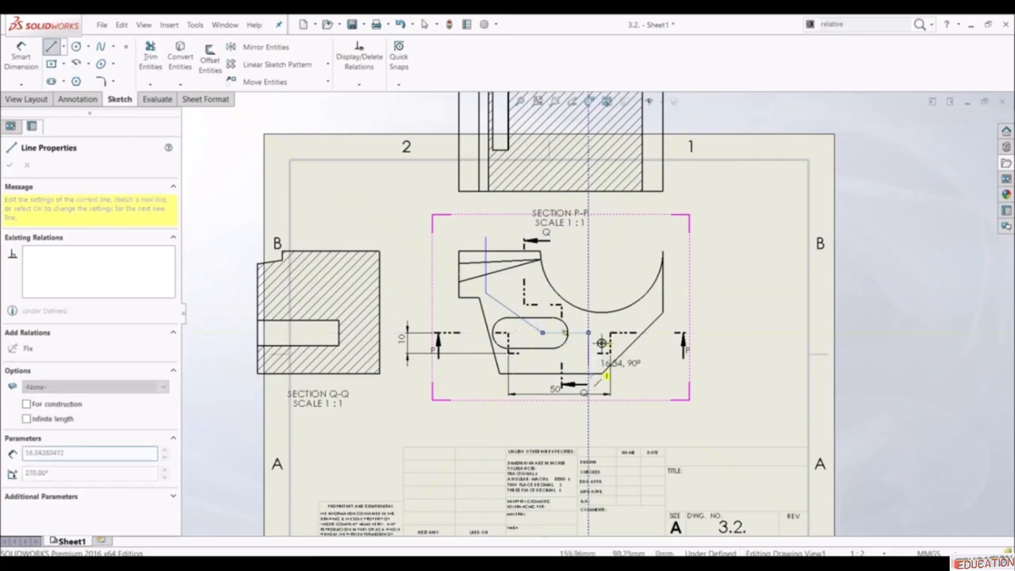
pyautogui.click(589, 411)
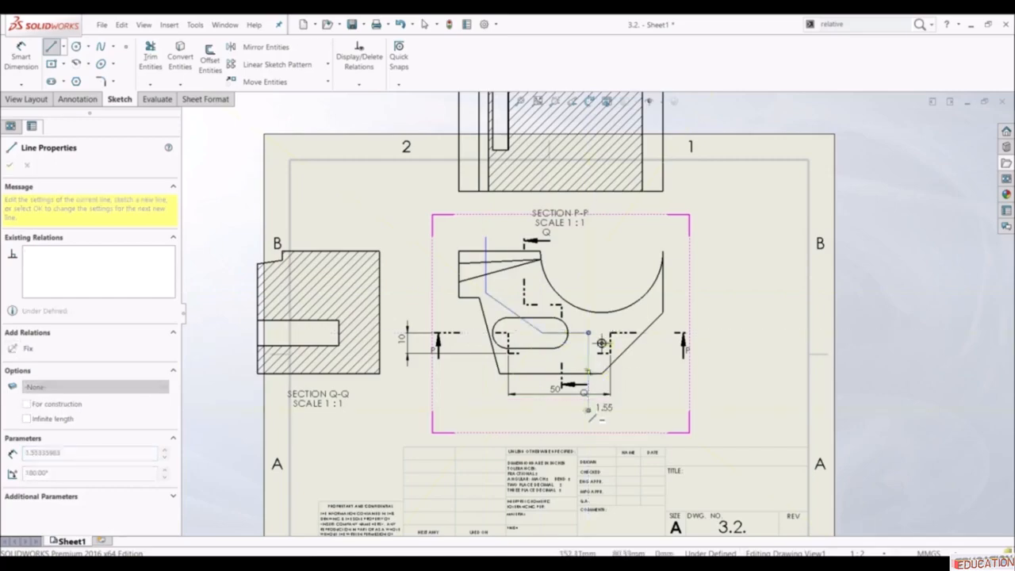
pyautogui.press('Escape')
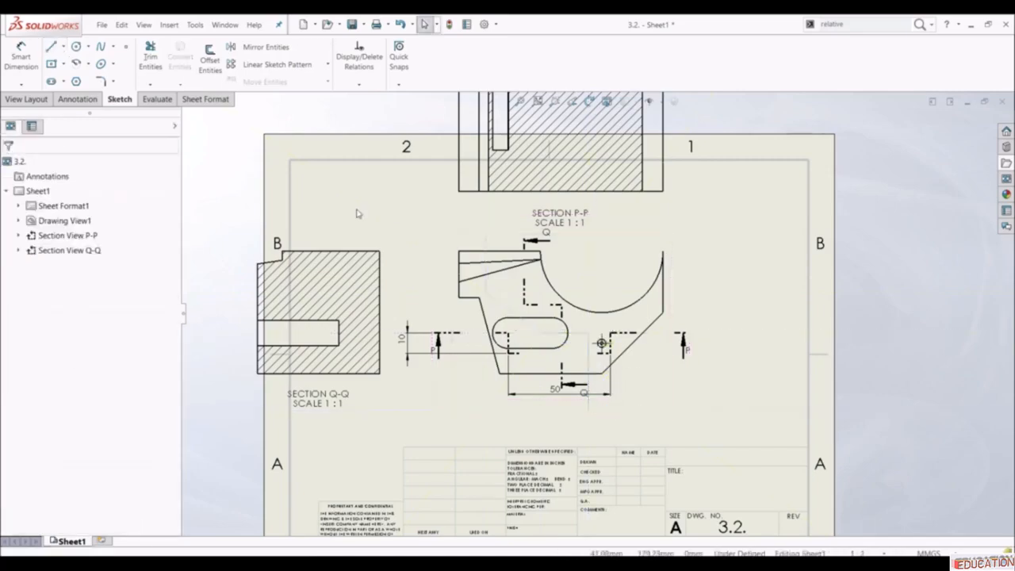
# - Dimension the angle between the chain's upper vertical line and its diagonal line as 125° using Smart Dimension
pyautogui.click(73, 101)
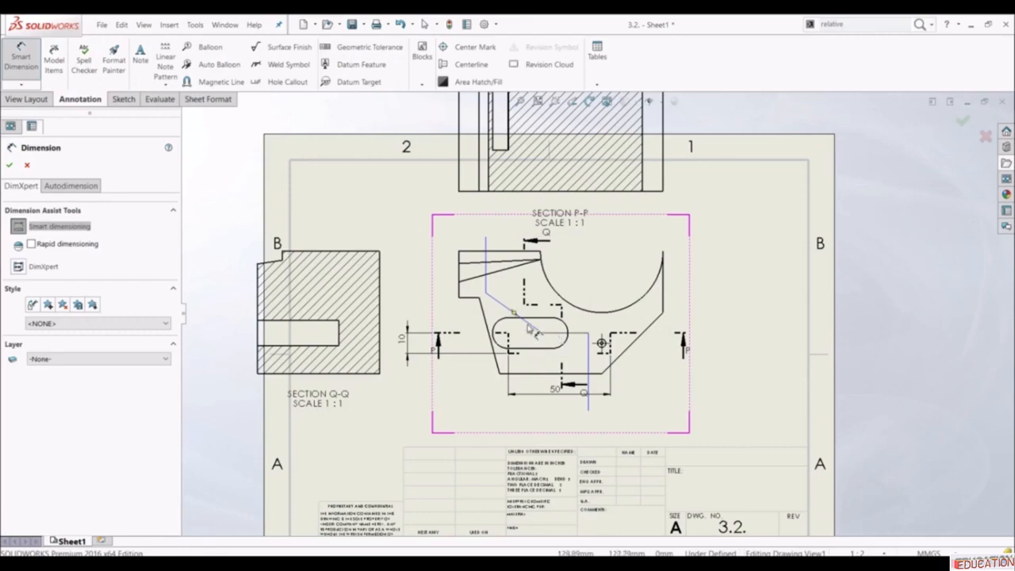
pyautogui.click(498, 271)
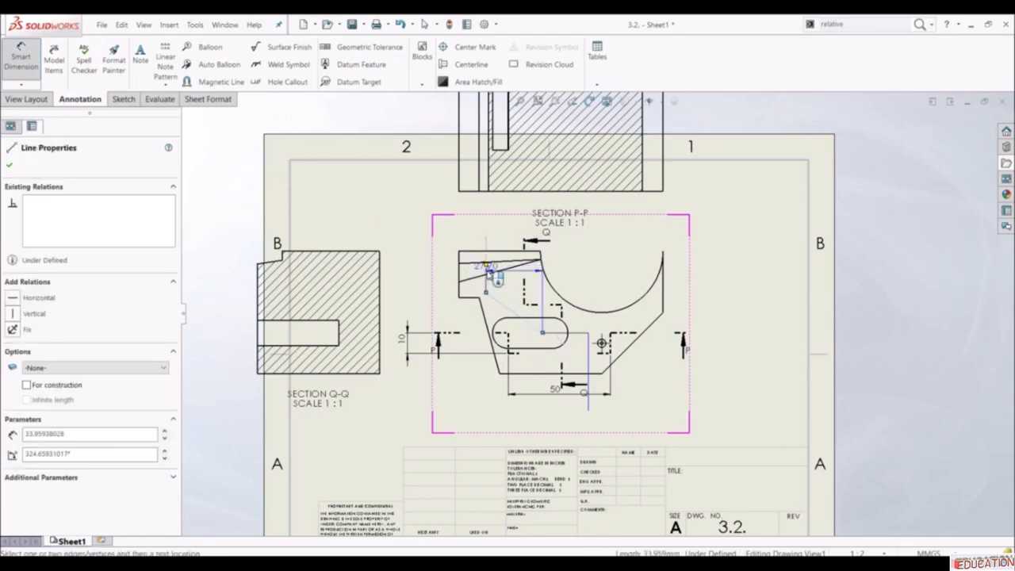
pyautogui.click(486, 279)
pyautogui.click(502, 285)
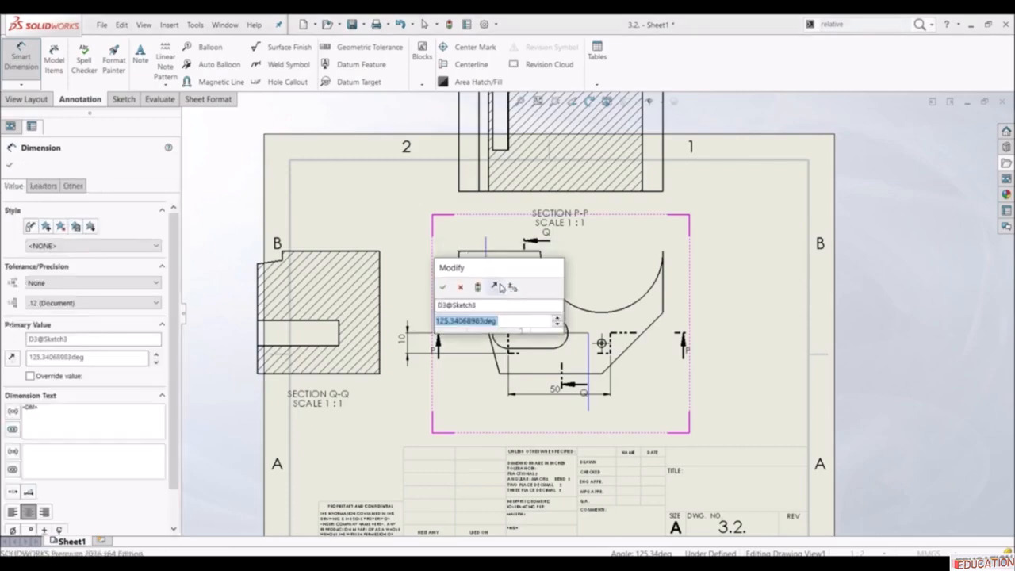
pyautogui.write('125')
pyautogui.press('Return')
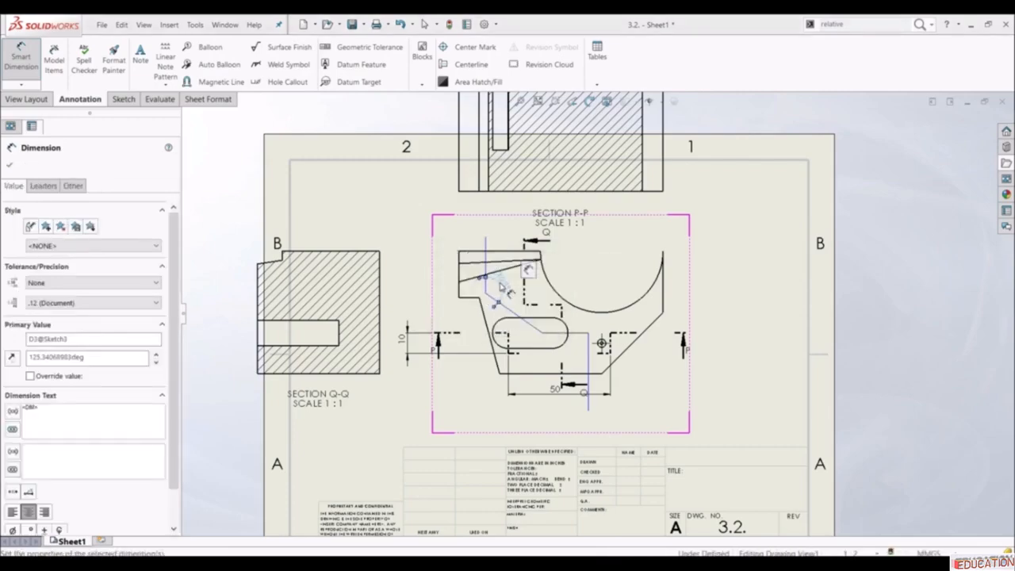
pyautogui.click(12, 167)
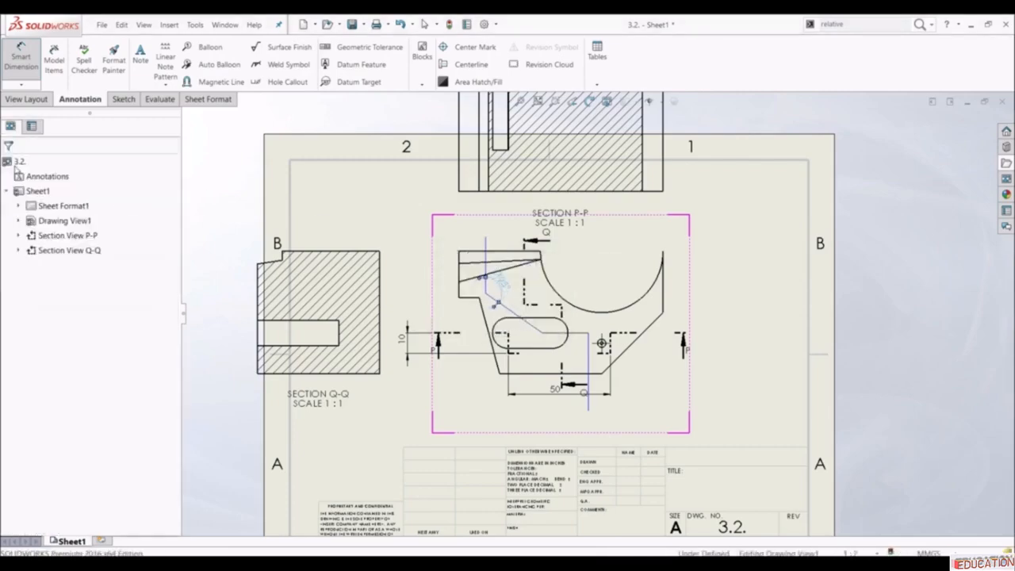
# - Create a section view from all four sketched chain lines and place it to the right of the parent view
pyautogui.click(592, 362)
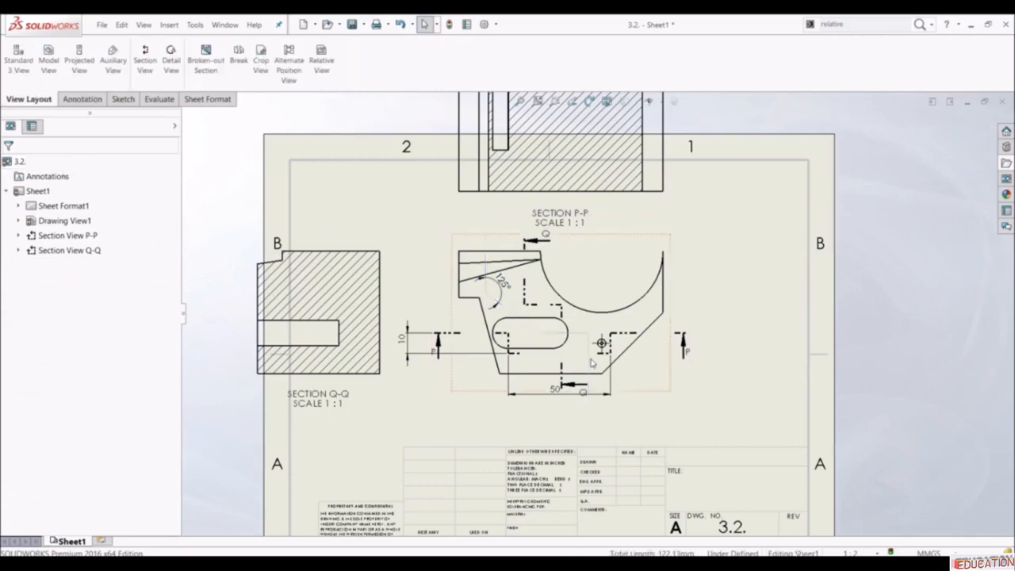
pyautogui.click(590, 362)
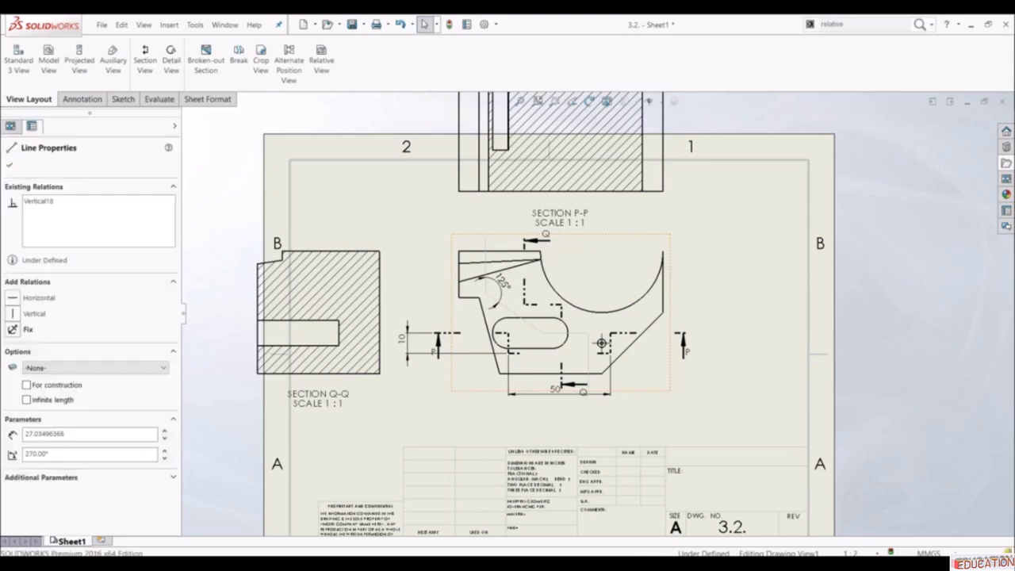
pyautogui.keyDown('ctrl'); pyautogui.click(576, 335); pyautogui.keyUp('ctrl')
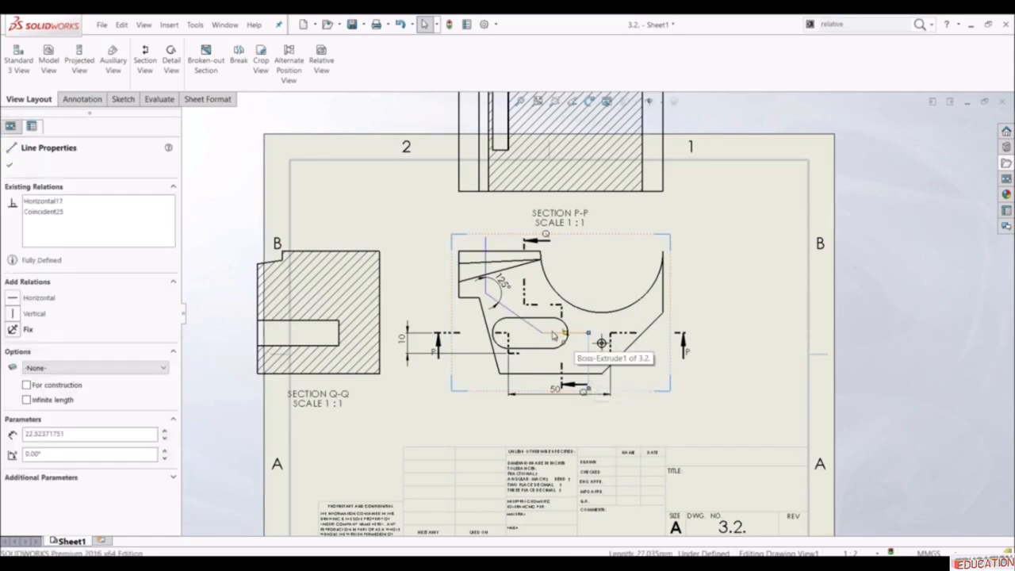
pyautogui.keyDown('ctrl'); pyautogui.click(514, 313); pyautogui.keyUp('ctrl')
pyautogui.keyDown('ctrl'); pyautogui.click(486, 247); pyautogui.keyUp('ctrl')
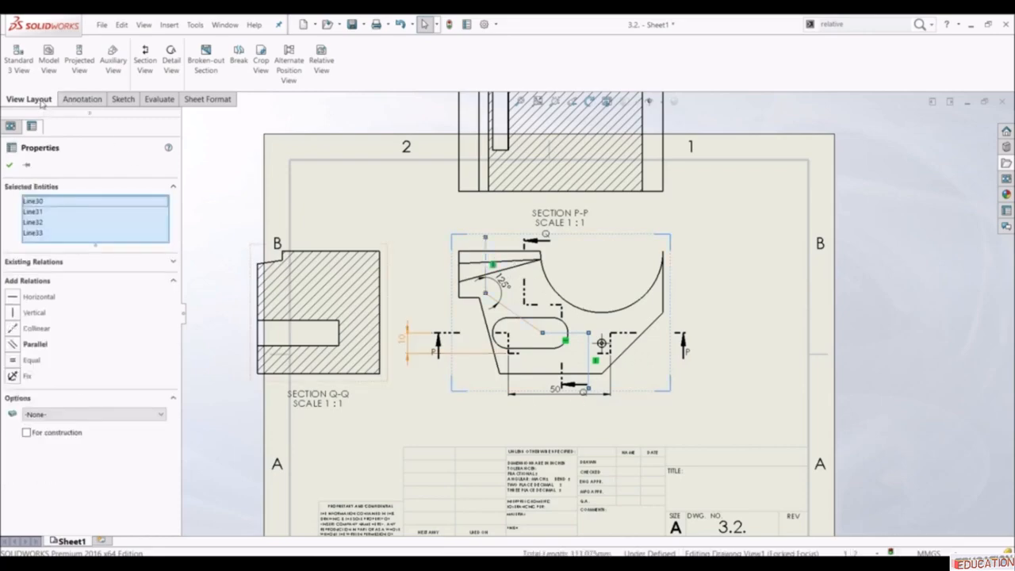
pyautogui.click(144, 64)
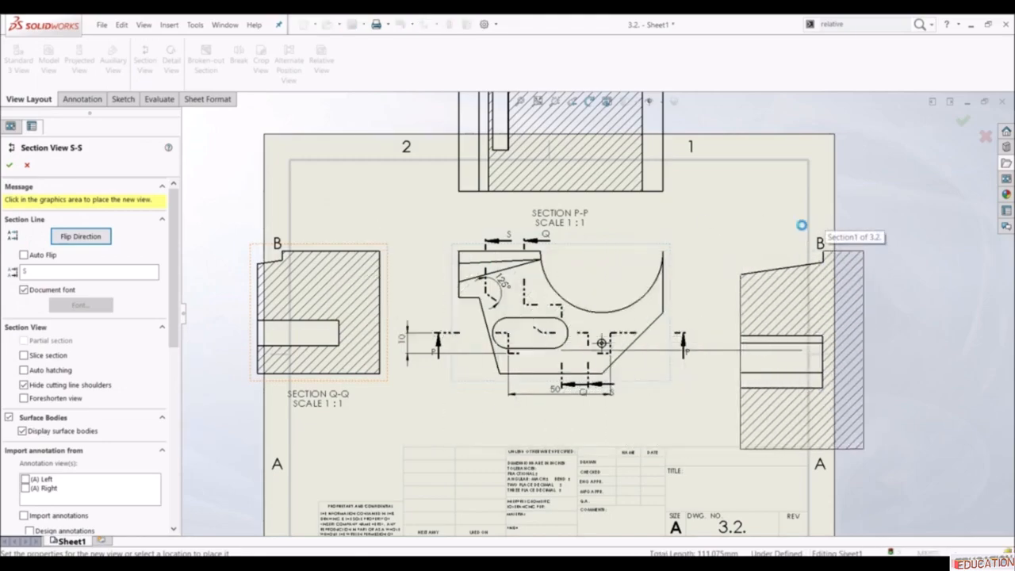
pyautogui.click(800, 229)
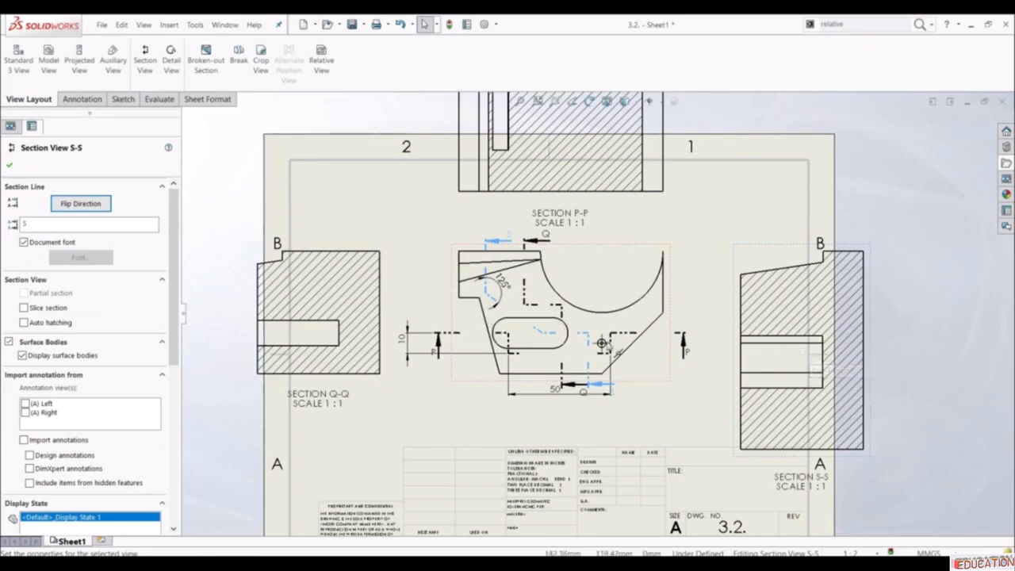
pyautogui.click(9, 166)
pyautogui.scroll(3, 705, 307)
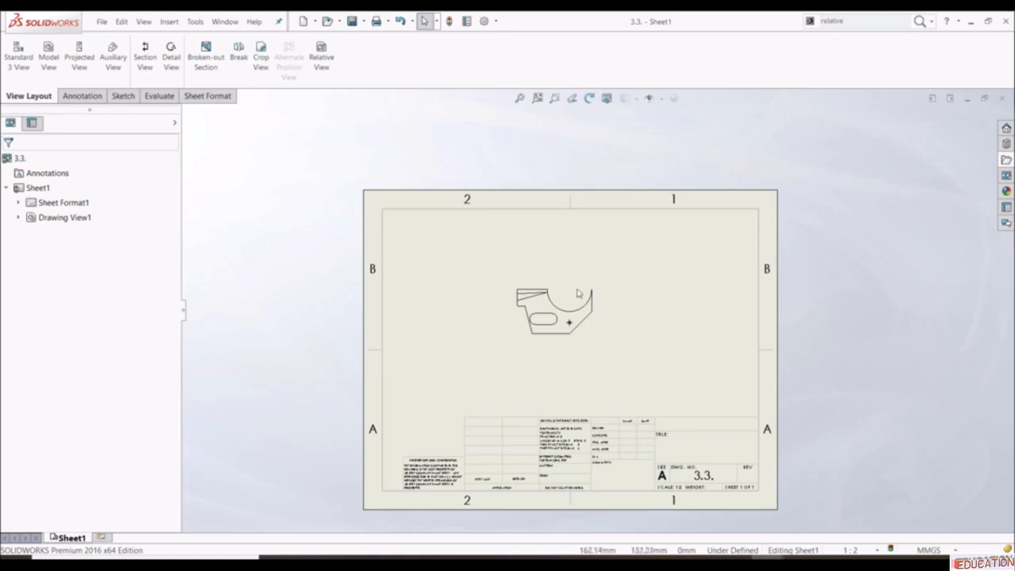
pyautogui.scroll(-4, 584, 313)
pyautogui.scroll(-1, 584, 313)
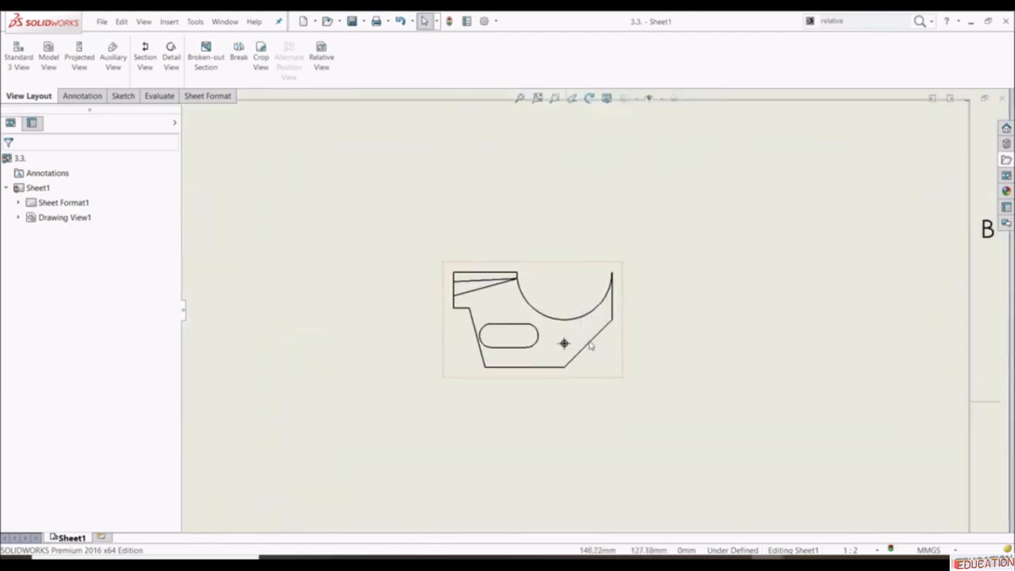
# - Create an auxiliary view from the slanted lower-right edge of the part view and place it diagonally below right of the parent view
pyautogui.click(590, 345)
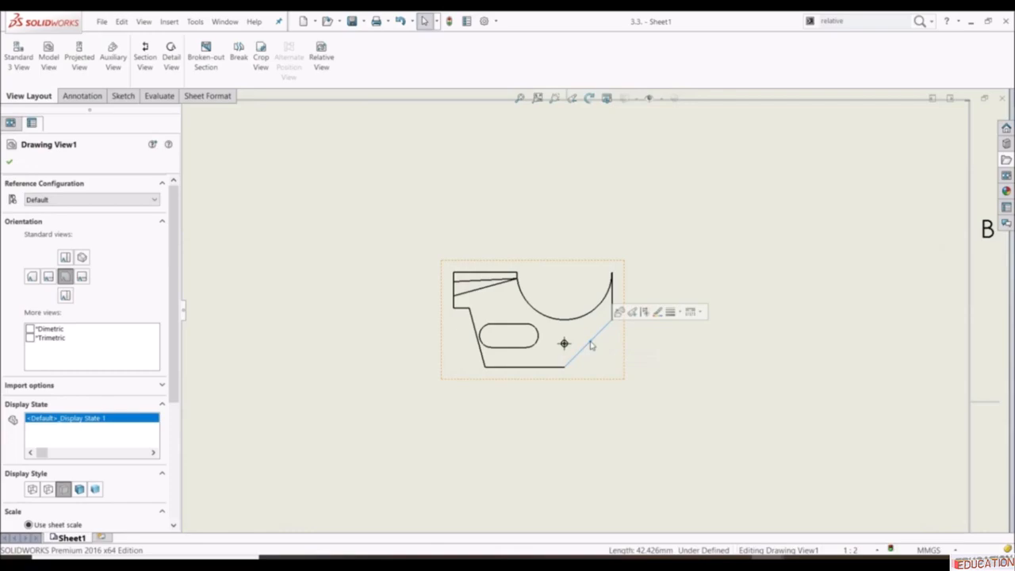
pyautogui.click(678, 388)
pyautogui.scroll(3, 406, 243)
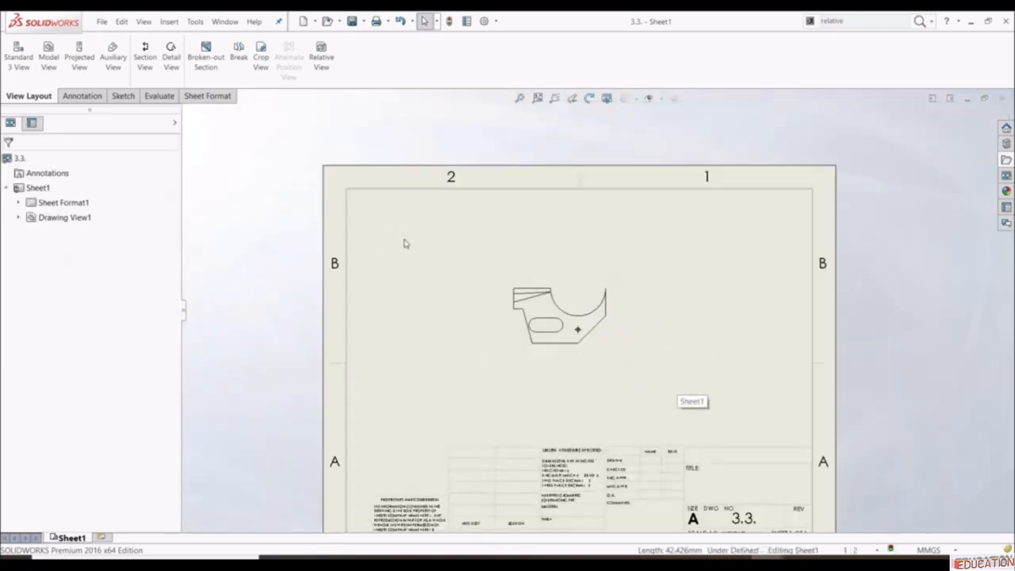
pyautogui.scroll(1, 406, 243)
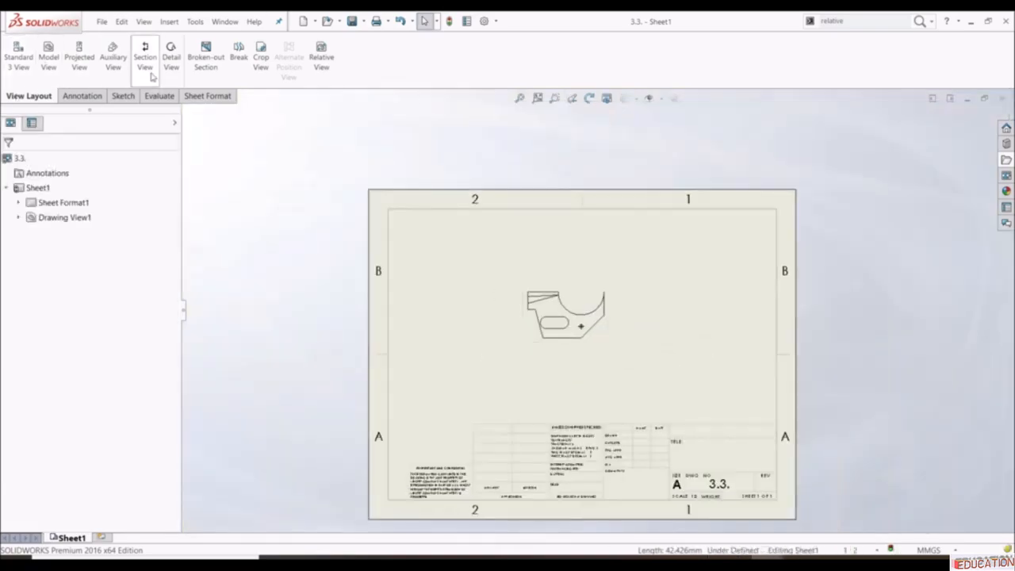
pyautogui.click(123, 66)
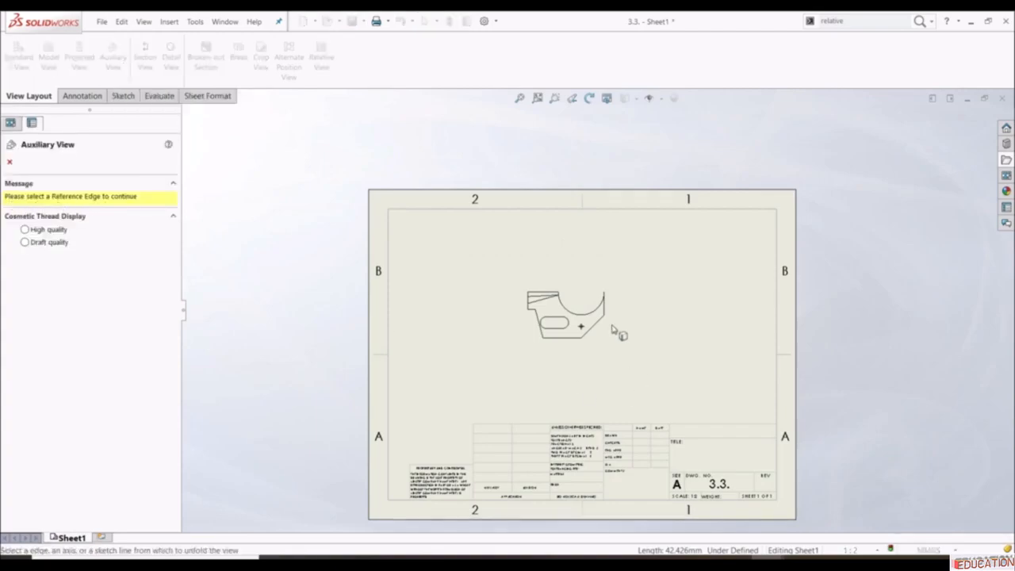
pyautogui.scroll(-5, 603, 330)
pyautogui.click(586, 312)
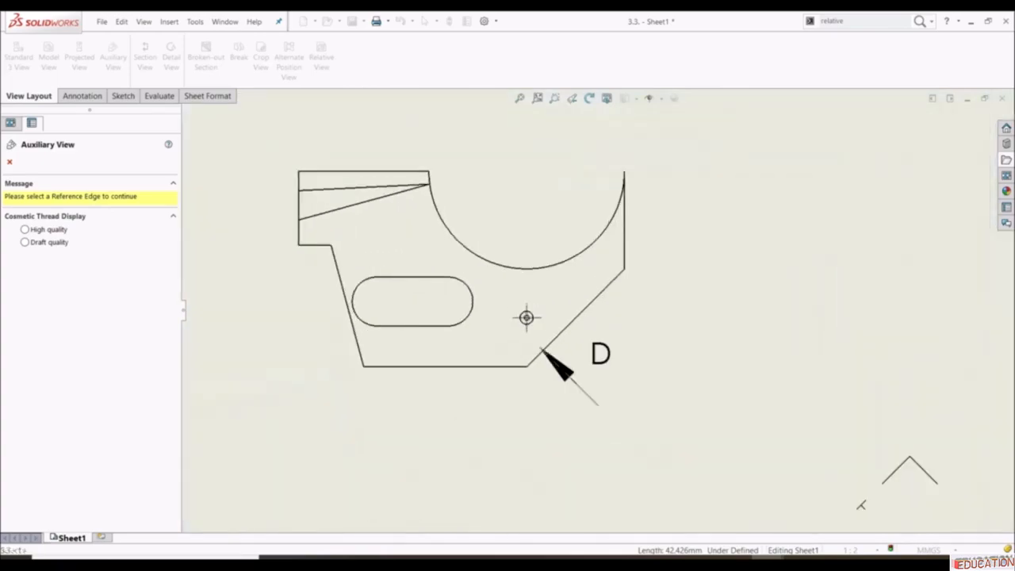
pyautogui.scroll(5, 806, 446)
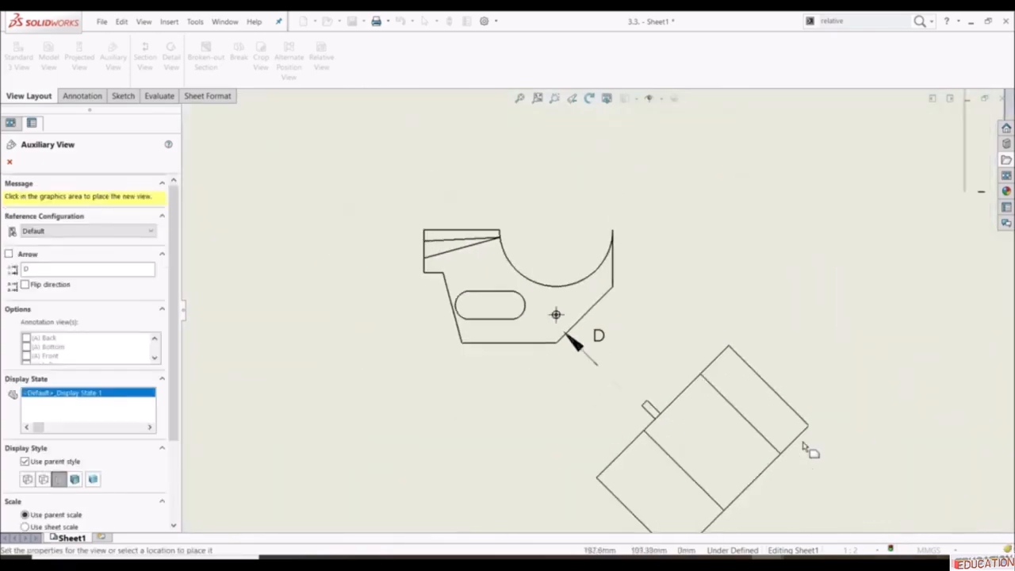
pyautogui.scroll(-5, 641, 324)
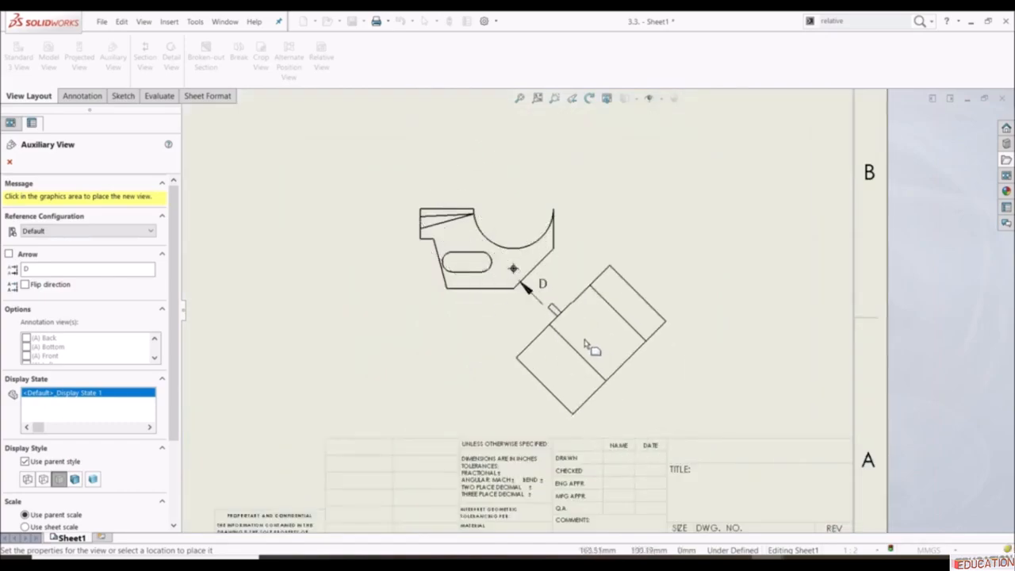
pyautogui.click(588, 350)
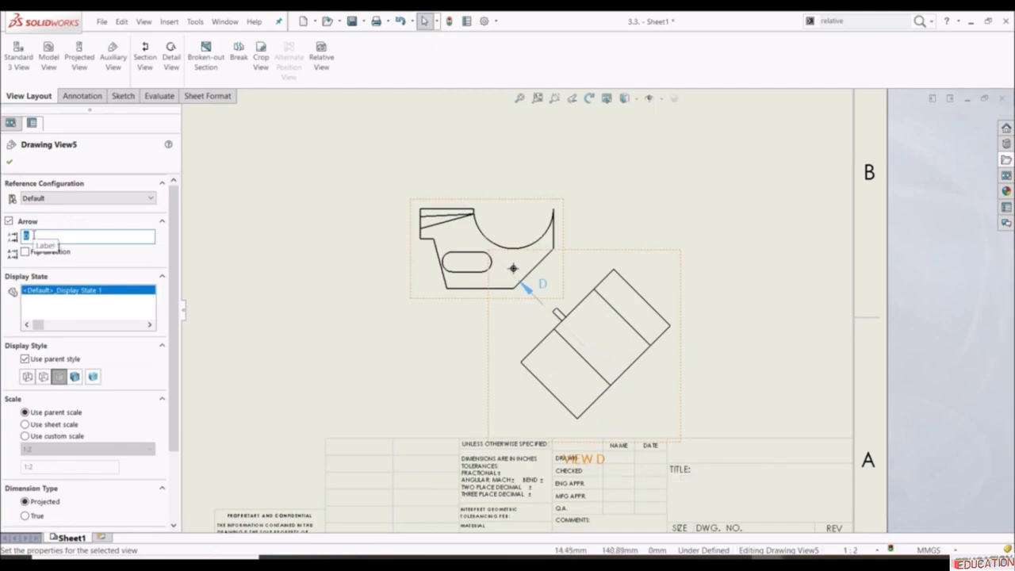
# - Label the auxiliary view's arrow A, and try the flipped view direction before restoring the original one
pyautogui.write('A')
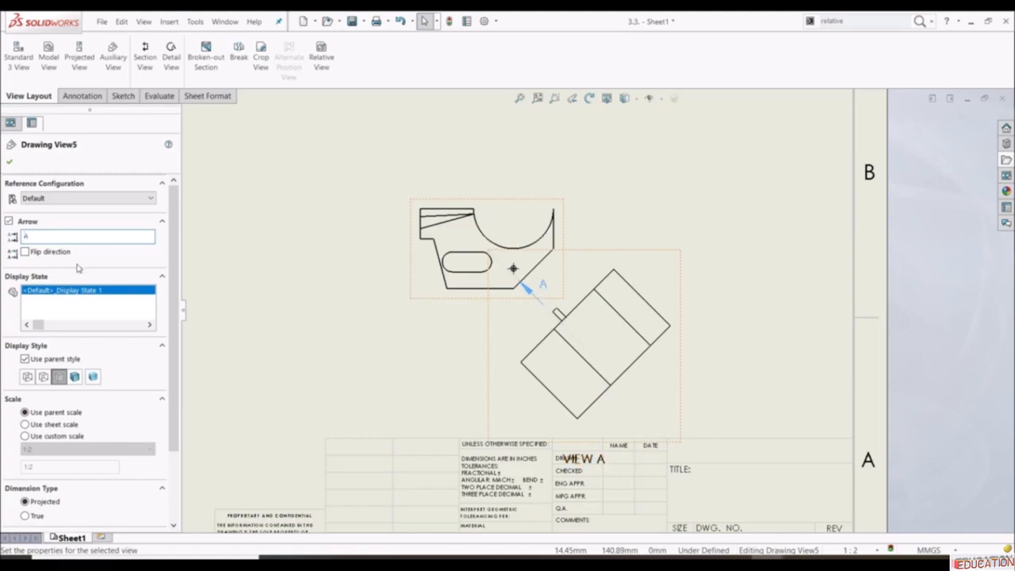
pyautogui.click(24, 252)
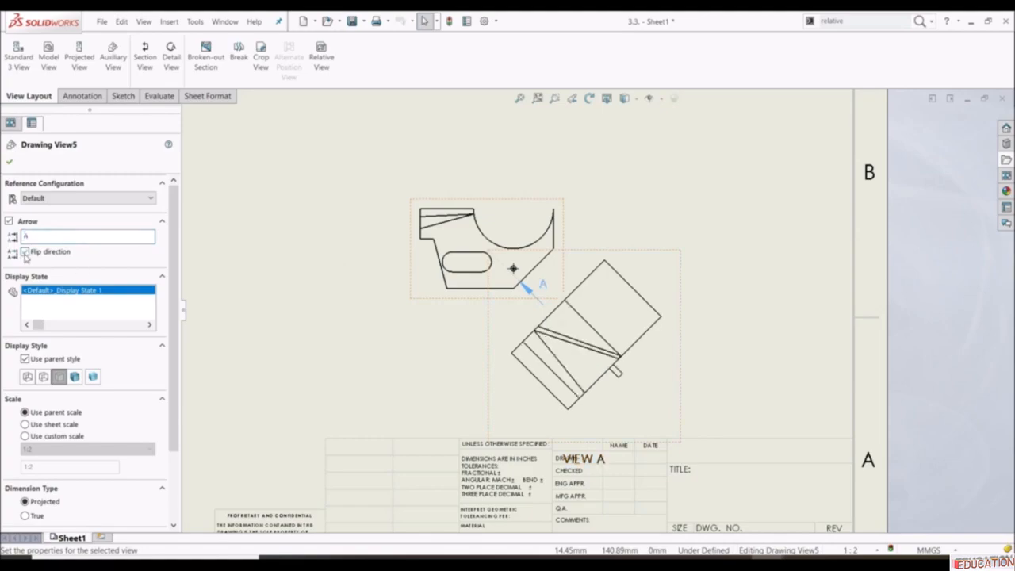
pyautogui.click(25, 252)
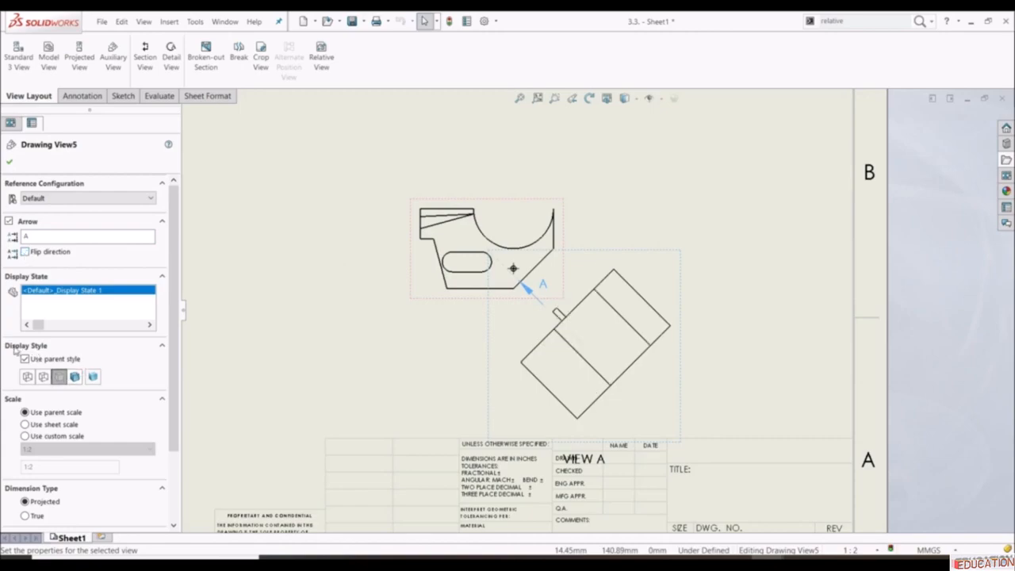
# - Try the shaded display styles with and without edges on the auxiliary view and return it to Hidden Lines Removed
pyautogui.click(74, 377)
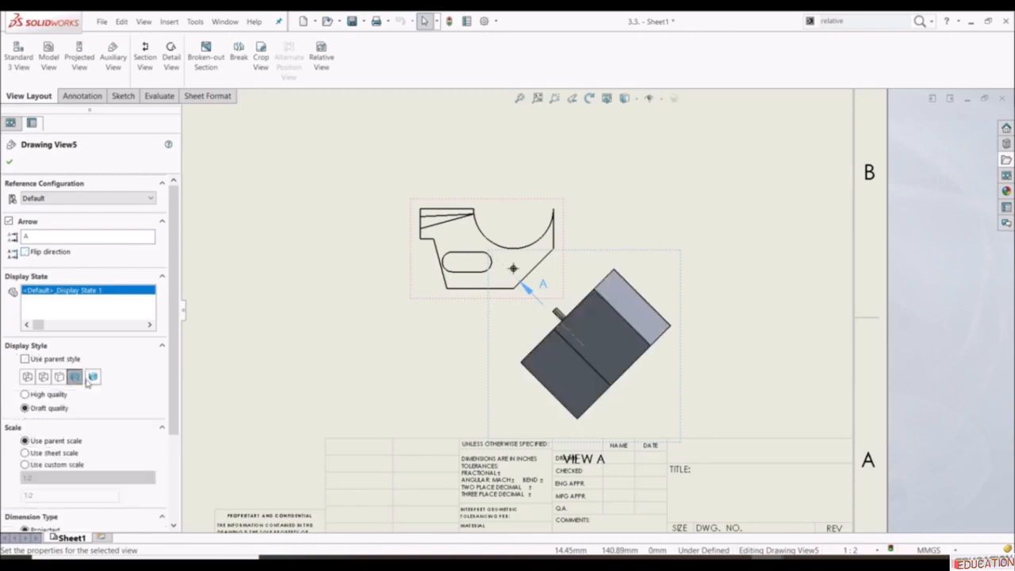
pyautogui.click(92, 377)
pyautogui.click(59, 376)
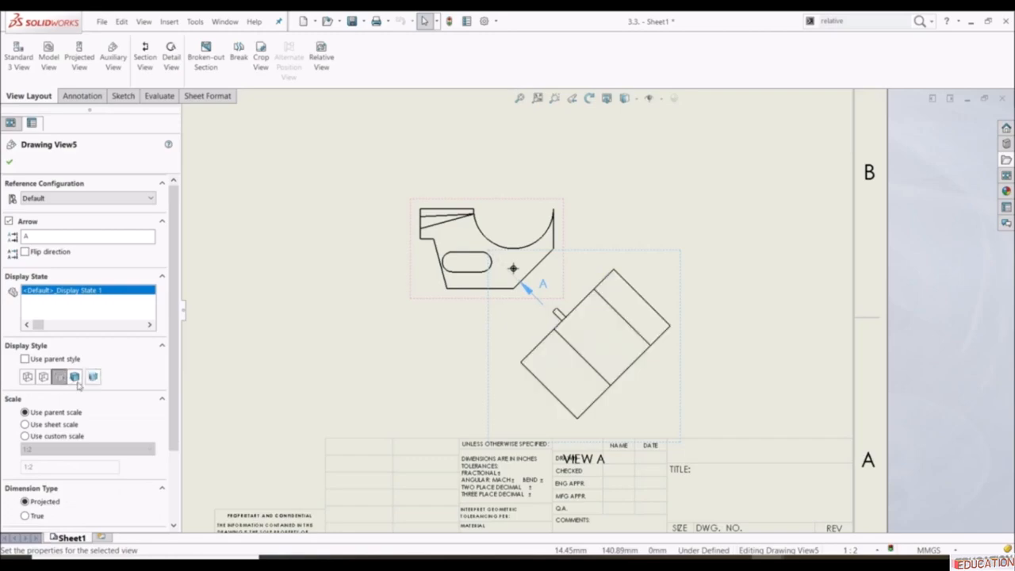
# - Try a custom scale of 1:5 on the auxiliary view, set it to 1:2, and accept the view properties
pyautogui.scroll(-3, 56, 361)
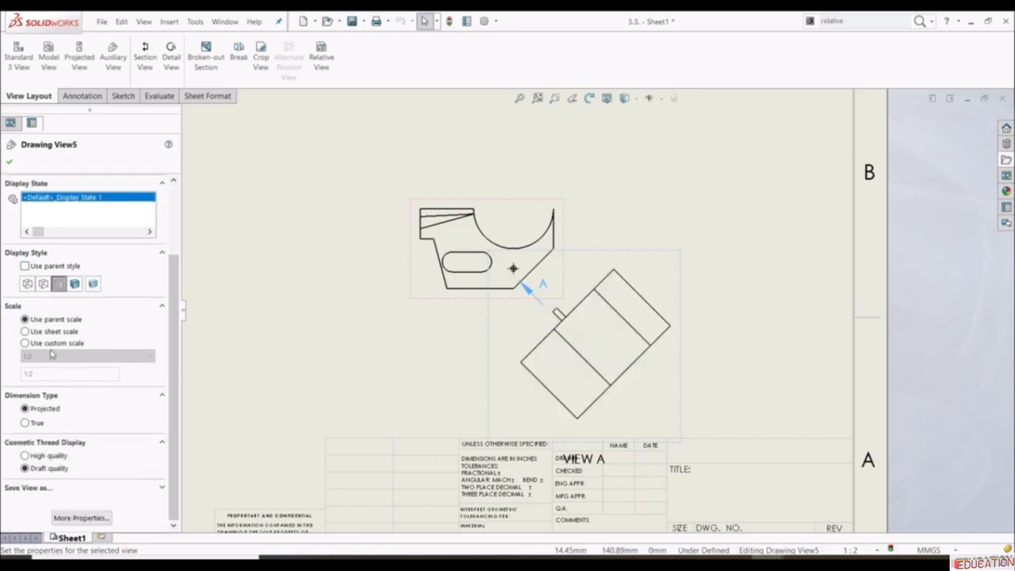
pyautogui.click(51, 344)
pyautogui.click(150, 355)
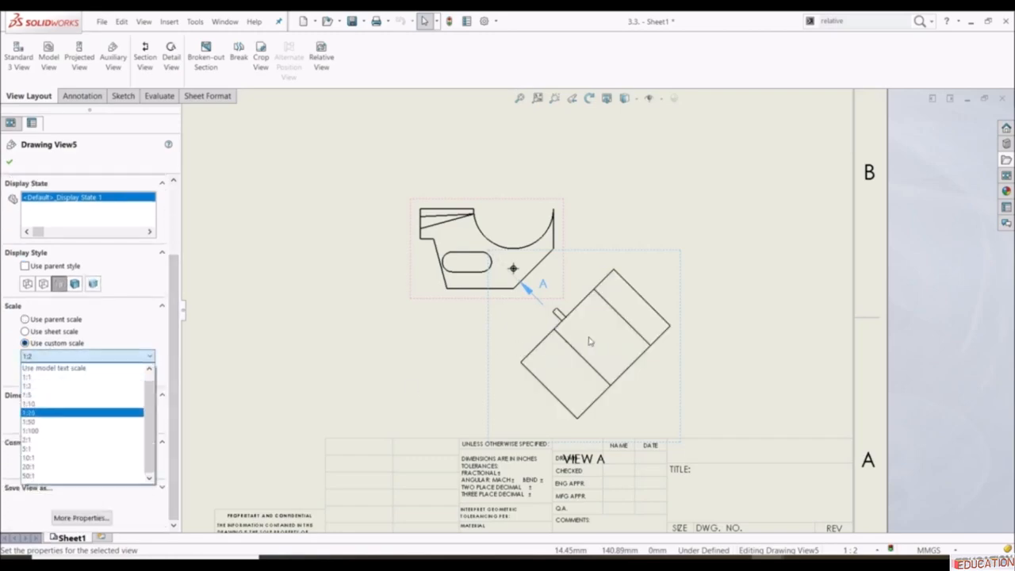
pyautogui.click(37, 397)
pyautogui.click(38, 358)
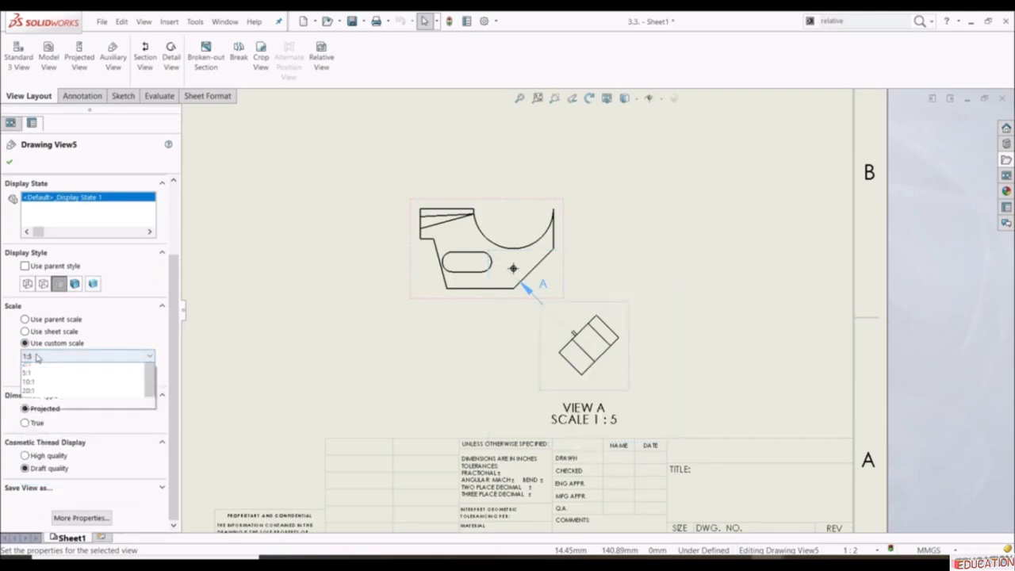
pyautogui.click(41, 387)
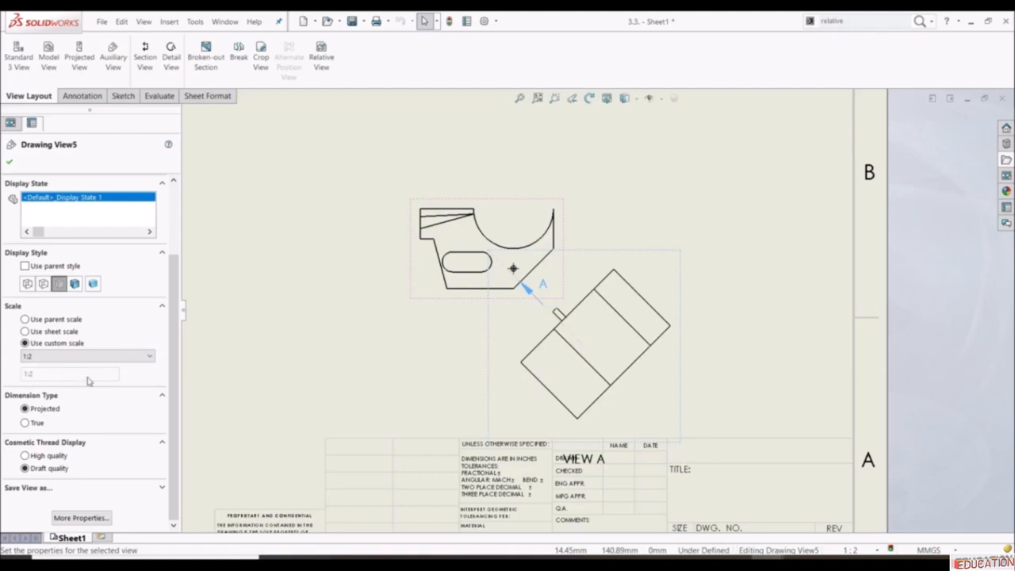
pyautogui.scroll(3, 51, 246)
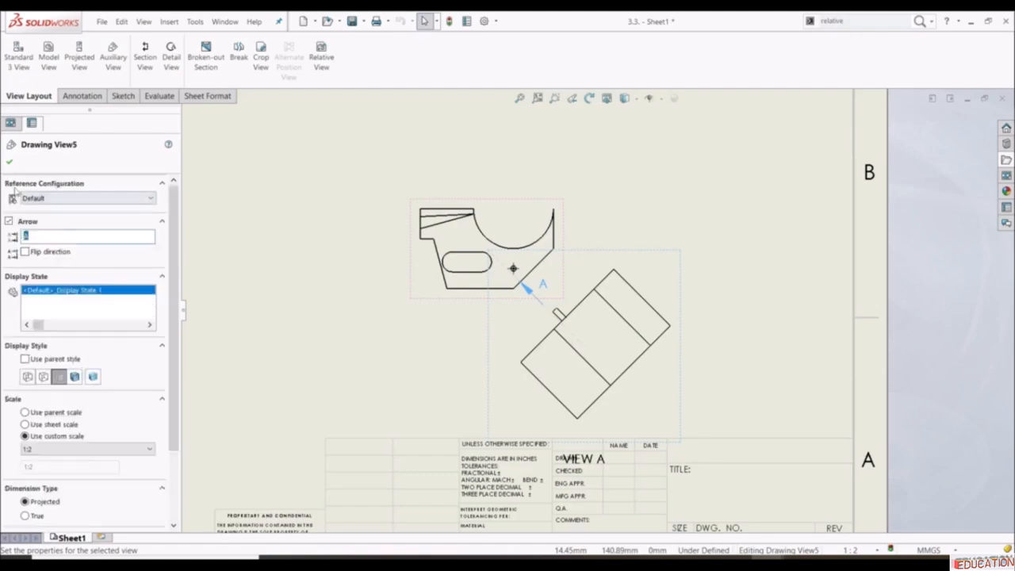
pyautogui.click(10, 161)
pyautogui.click(771, 345)
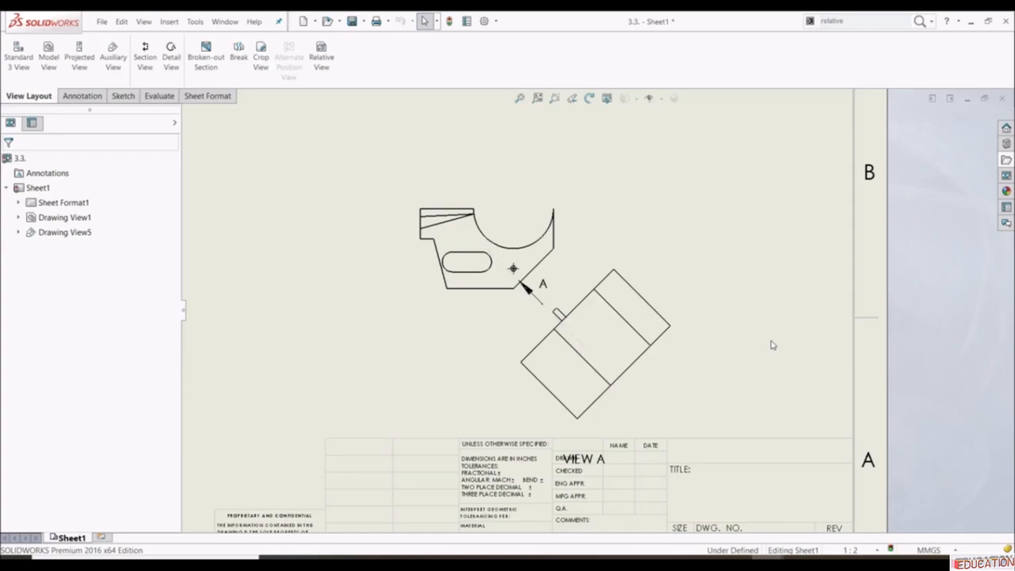
# - Sketch a slanted line about 112 mm long on the sheet, above and to the left of the part view
pyautogui.press('f')
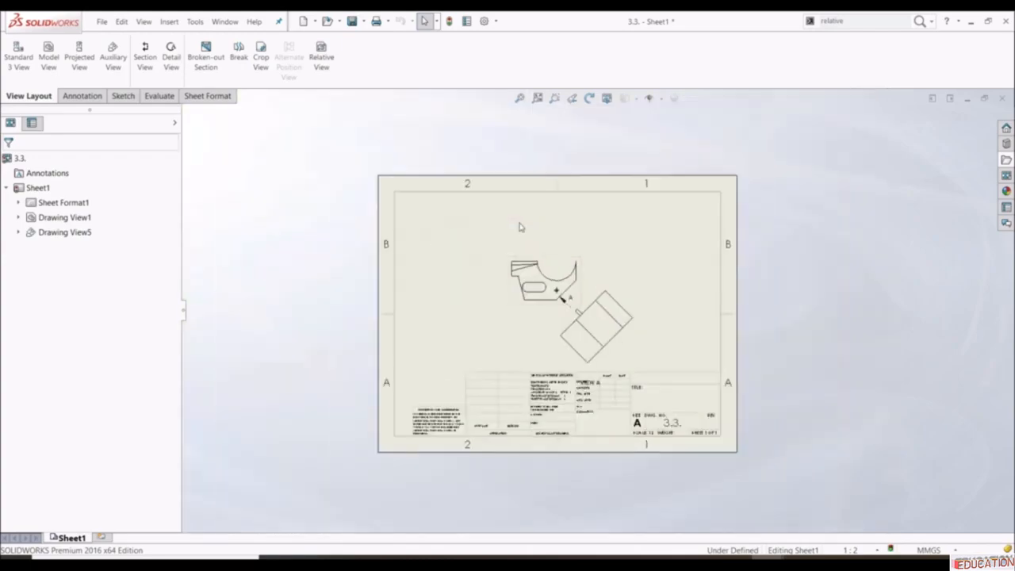
pyautogui.click(123, 96)
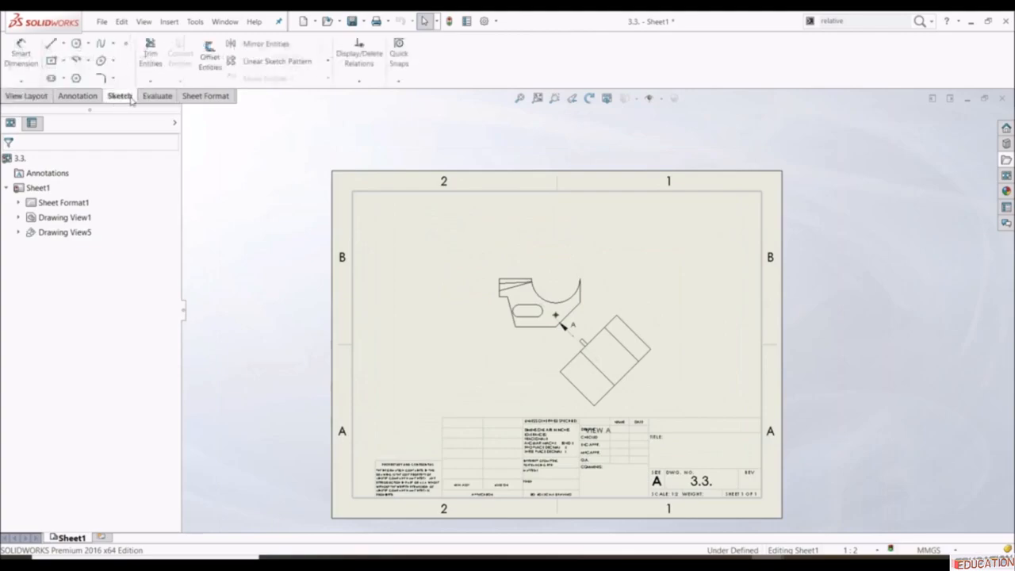
pyautogui.click(53, 46)
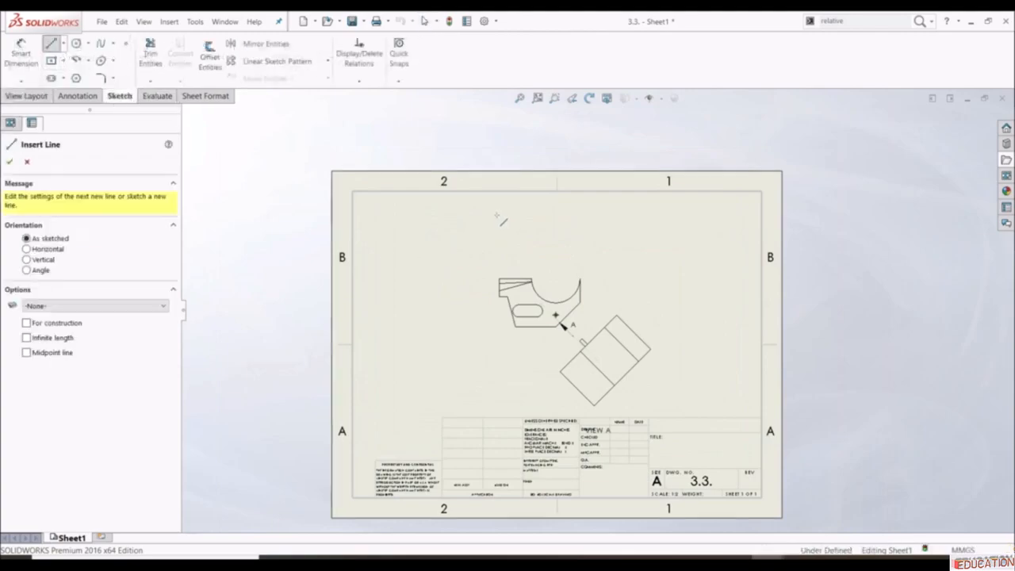
pyautogui.click(455, 281)
pyautogui.click(497, 215)
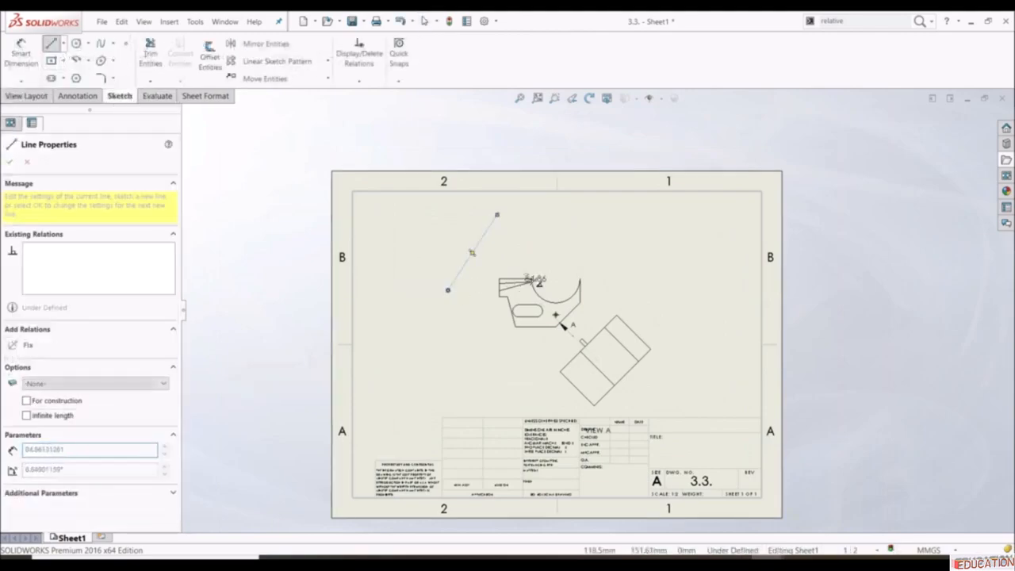
pyautogui.press('Escape')
# - Cut the slanted line from the sheet, paste it into the parent part view, and move it to the view's upper left
pyautogui.scroll(-3, 515, 262)
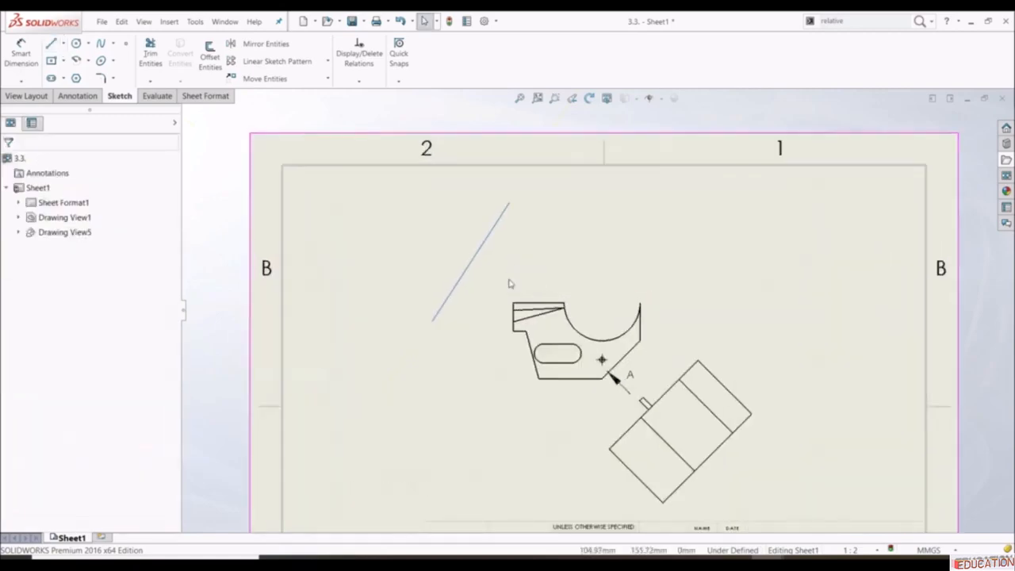
pyautogui.click(481, 252)
pyautogui.click(491, 250)
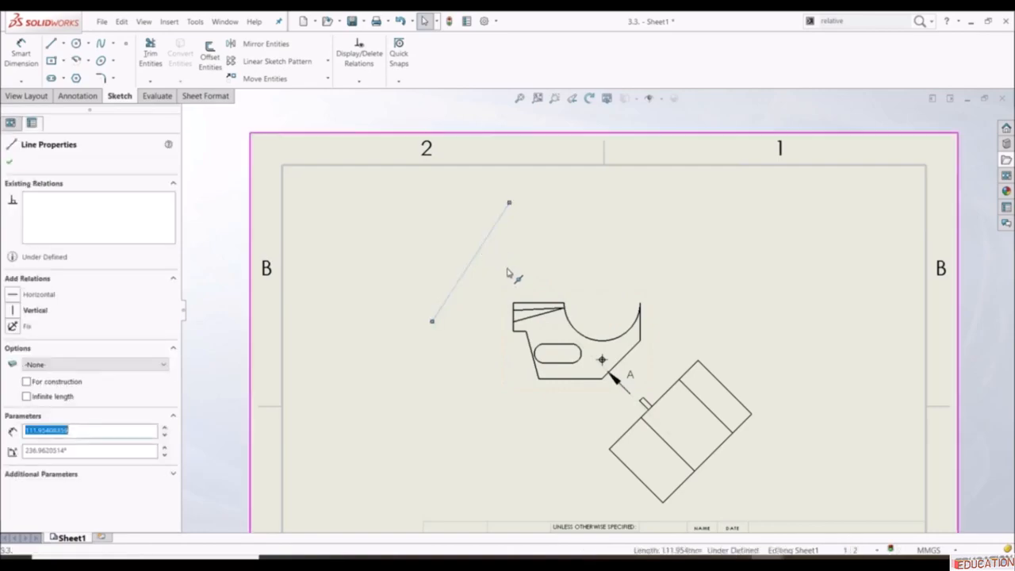
pyautogui.press('Delete')
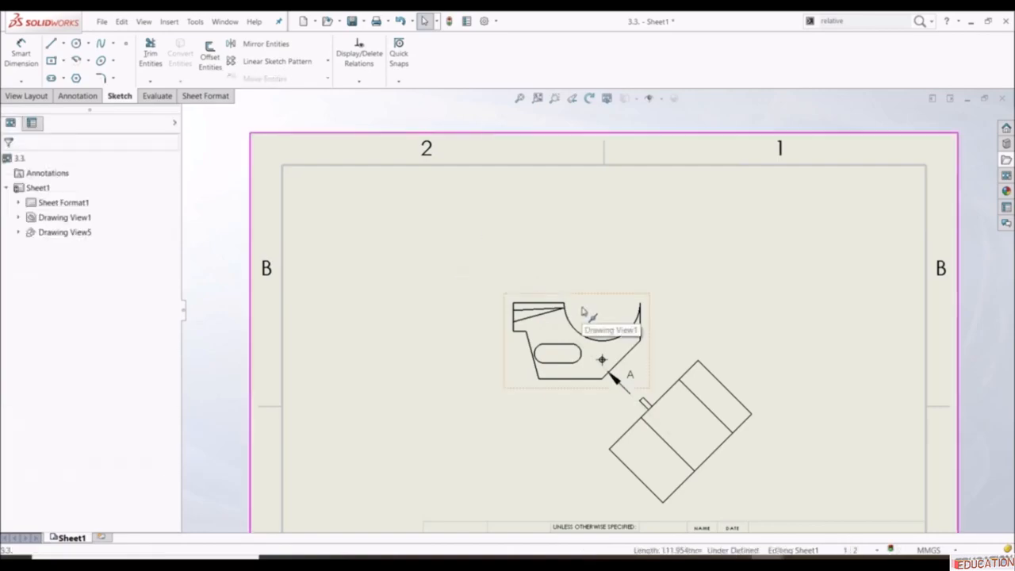
pyautogui.click(582, 310)
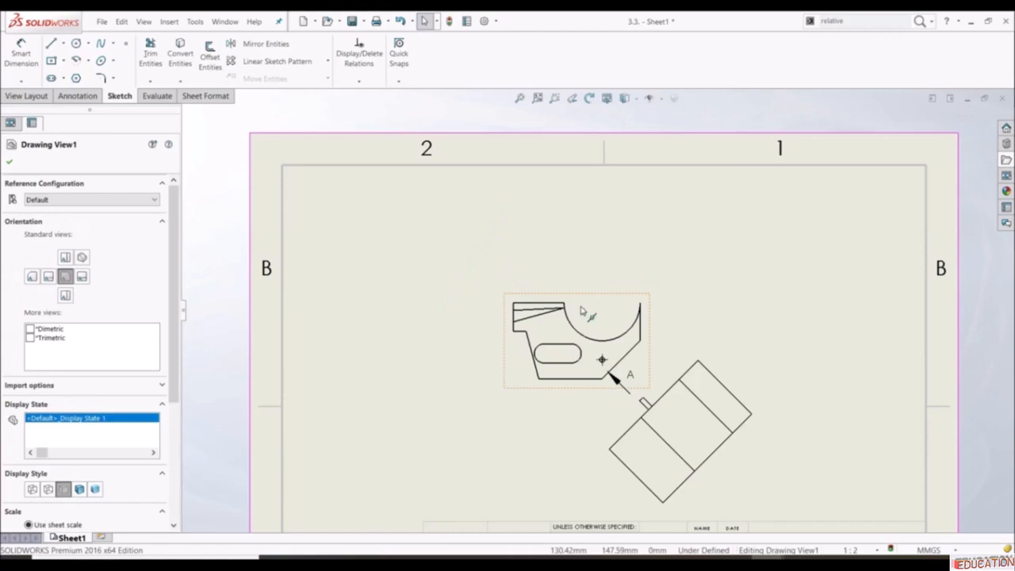
pyautogui.click(581, 307)
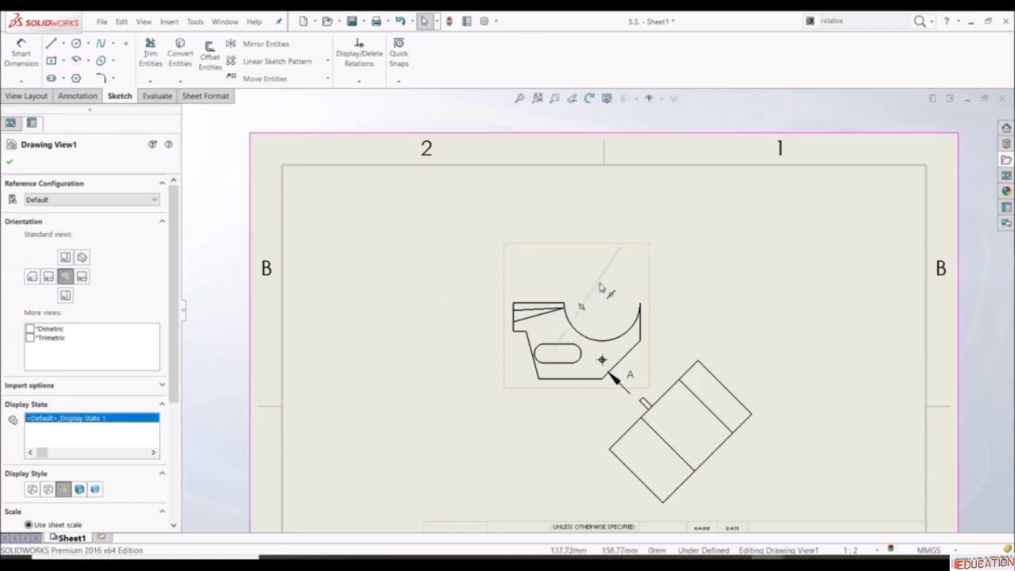
pyautogui.moveTo(594, 287); pyautogui.dragTo(504, 253)
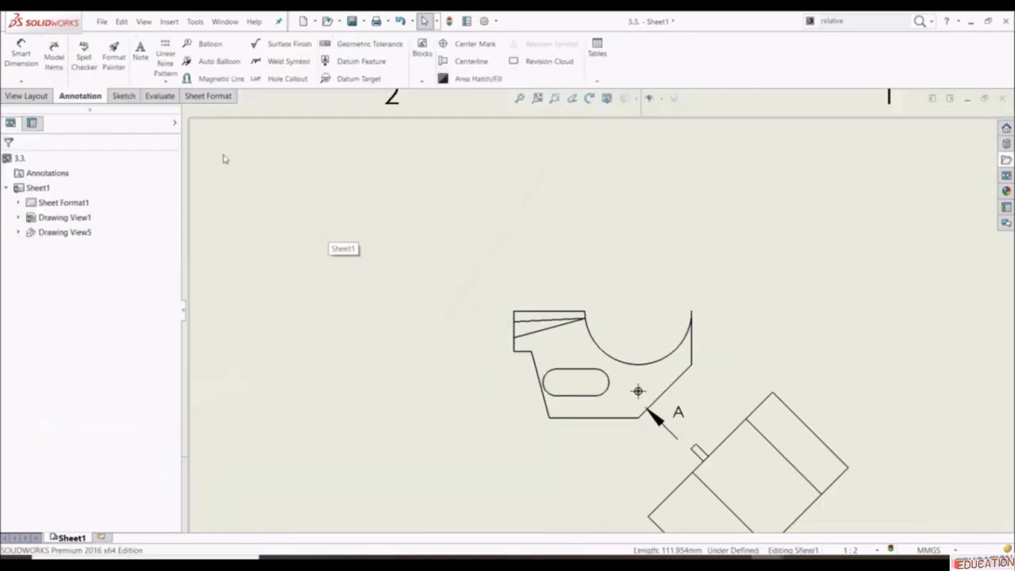
# - Dimension the angle between the part view's short top edge and the slanted line as 60° using Smart Dimension
pyautogui.click(20, 62)
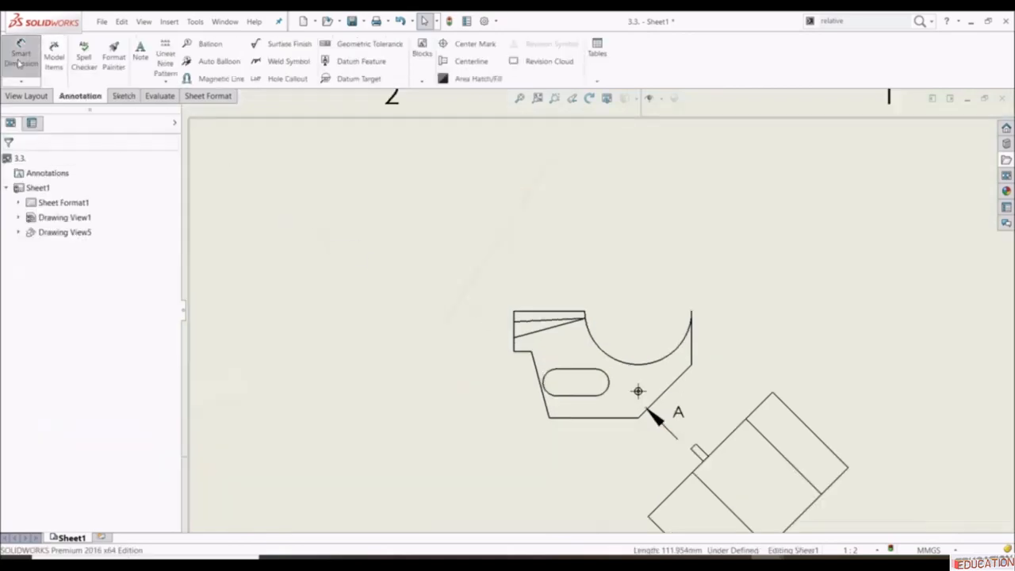
pyautogui.click(544, 316)
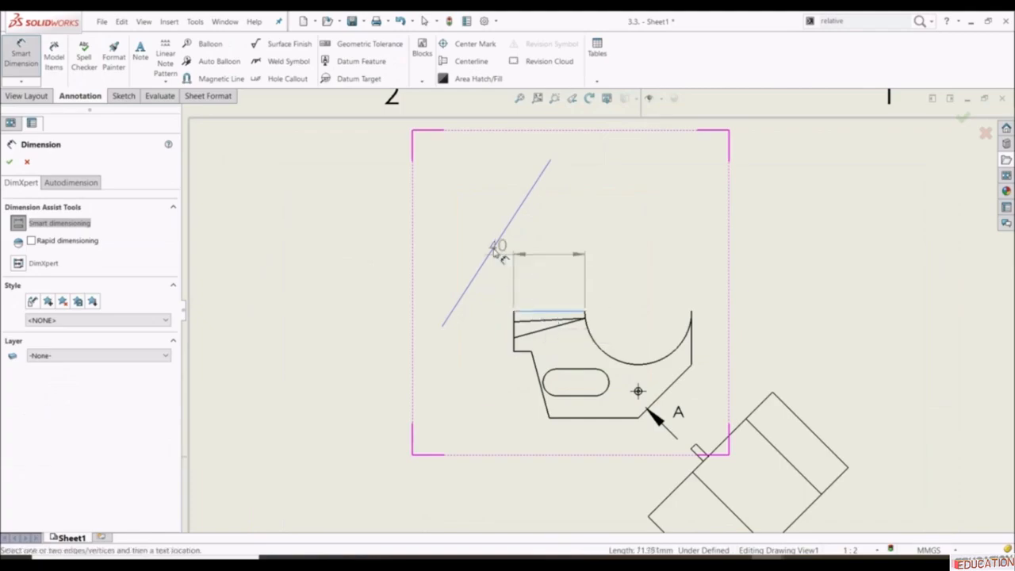
pyautogui.press('Escape')
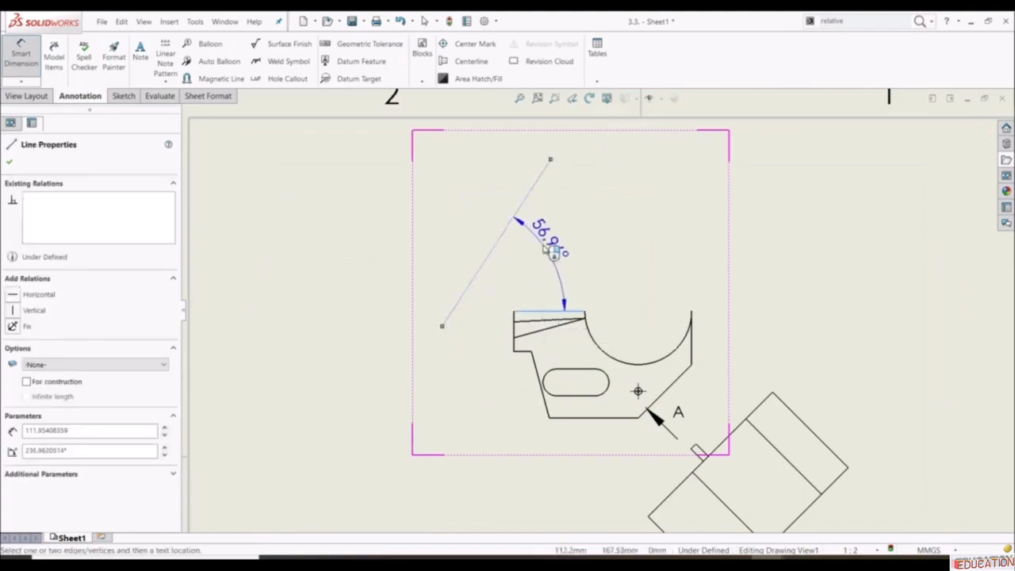
pyautogui.click(546, 248)
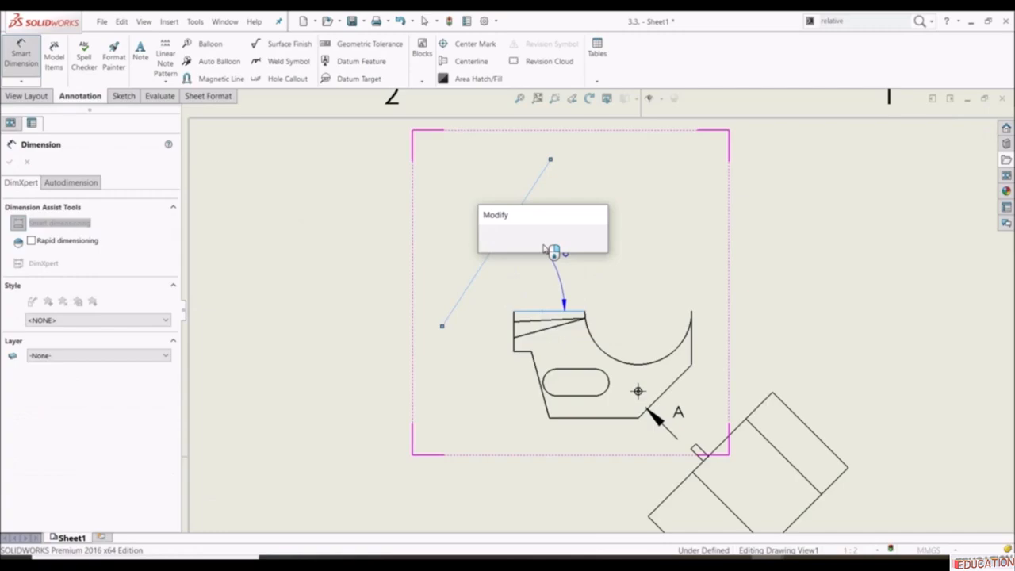
pyautogui.press('Return')
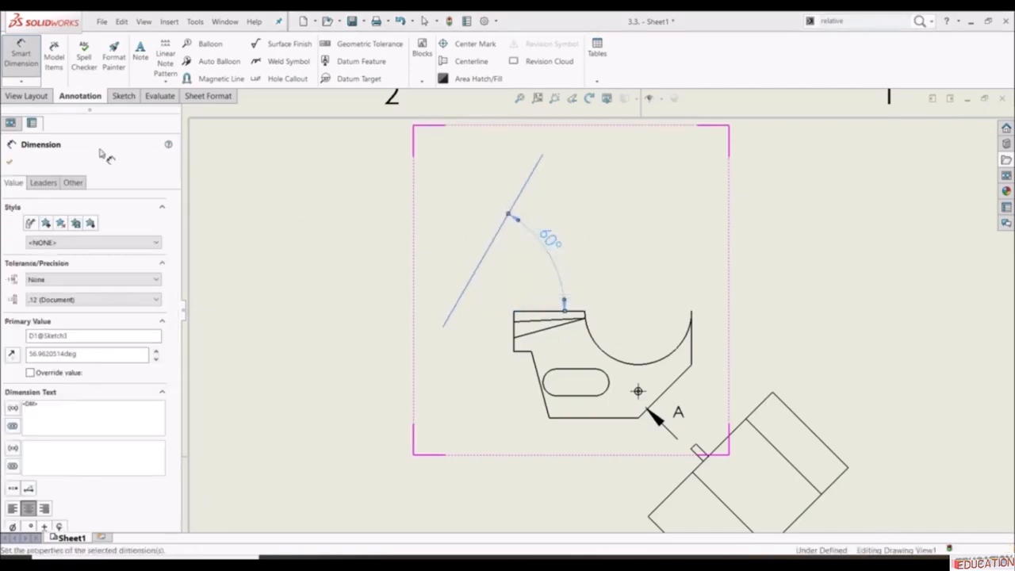
pyautogui.click(9, 161)
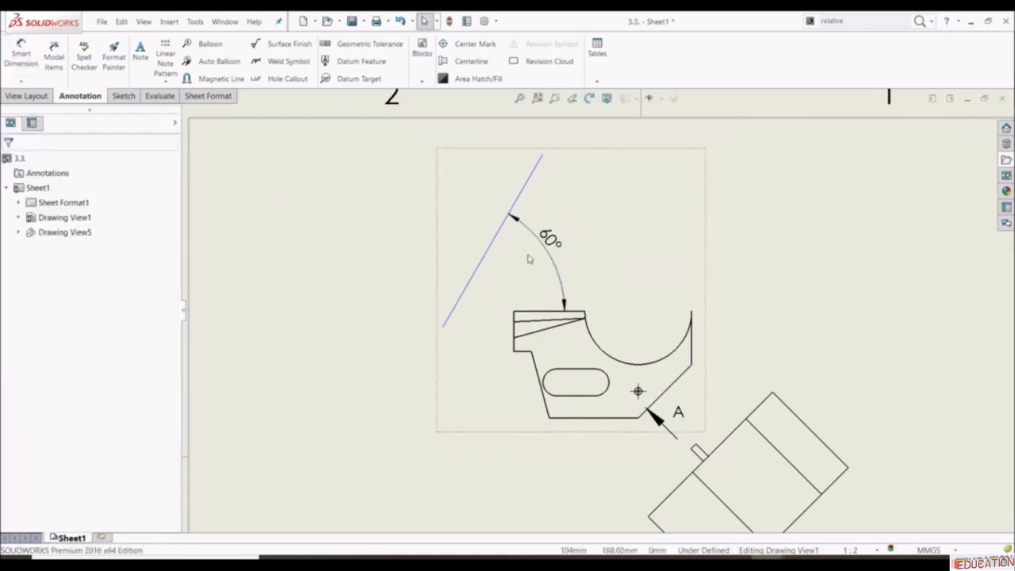
# - Create an auxiliary view from the 60° sketched line, place it to the line's upper left, and label its arrow B
pyautogui.scroll(6, 601, 311)
pyautogui.scroll(-1, 648, 346)
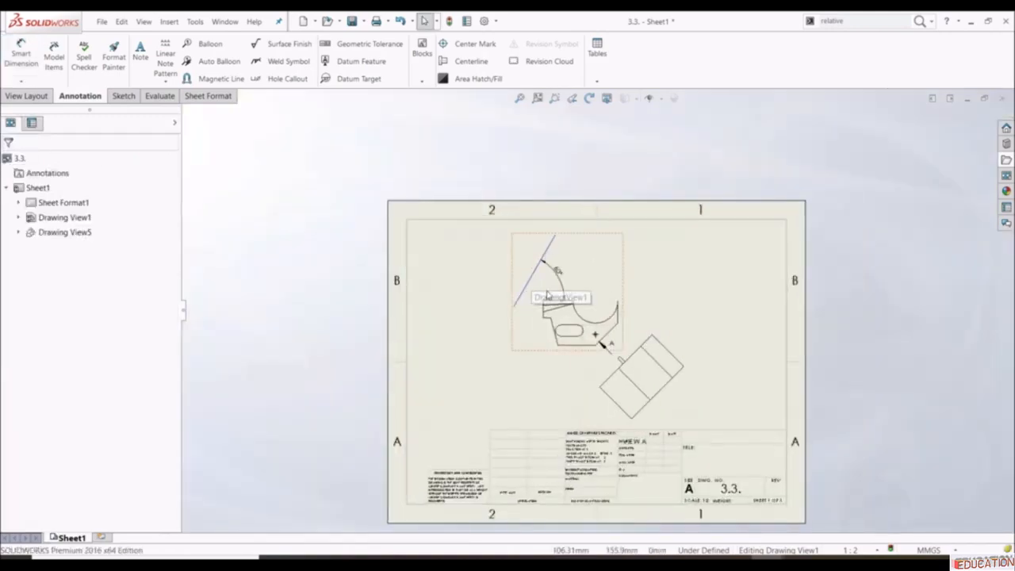
pyautogui.click(29, 96)
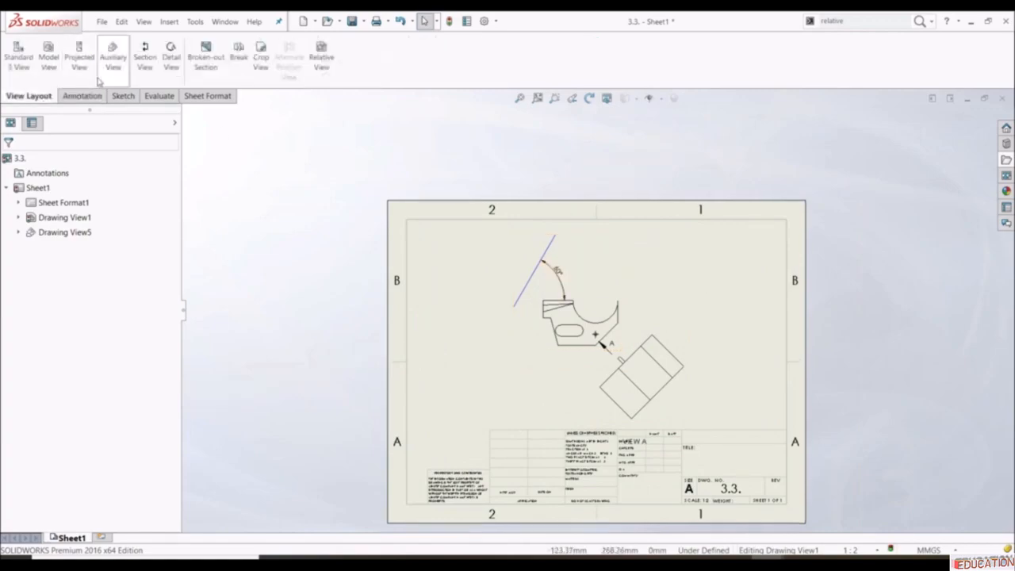
pyautogui.click(115, 57)
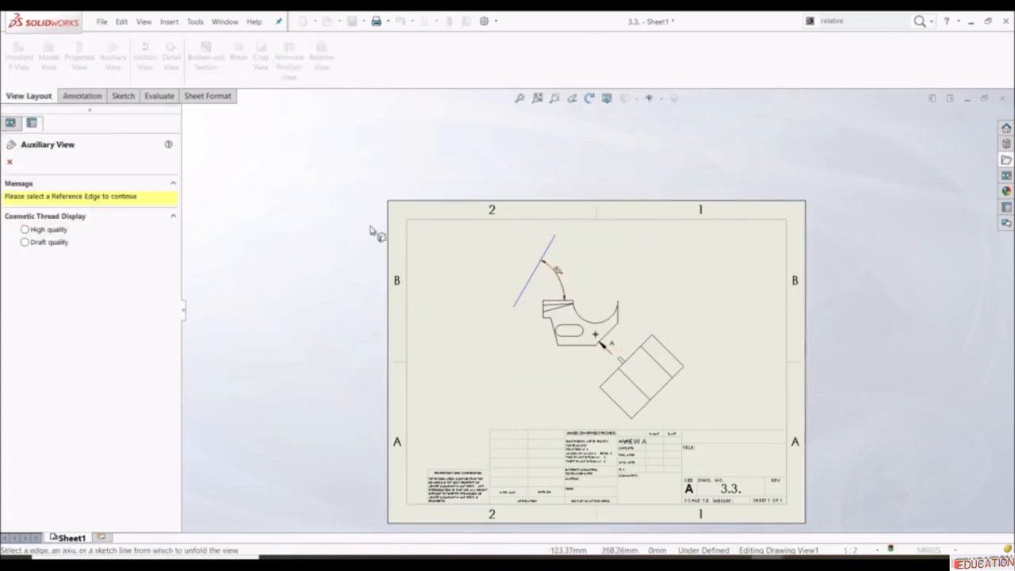
pyautogui.click(532, 279)
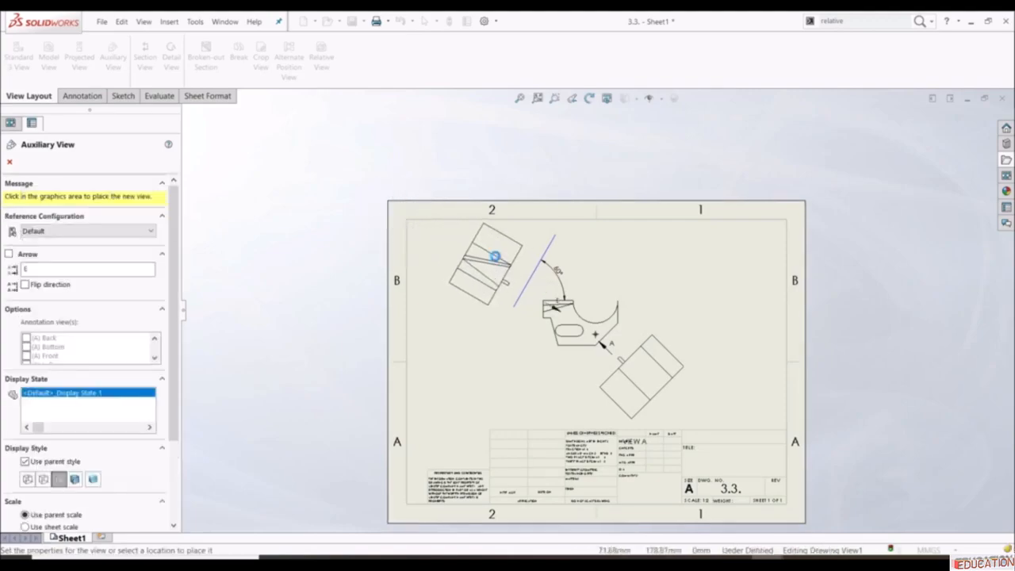
pyautogui.click(498, 261)
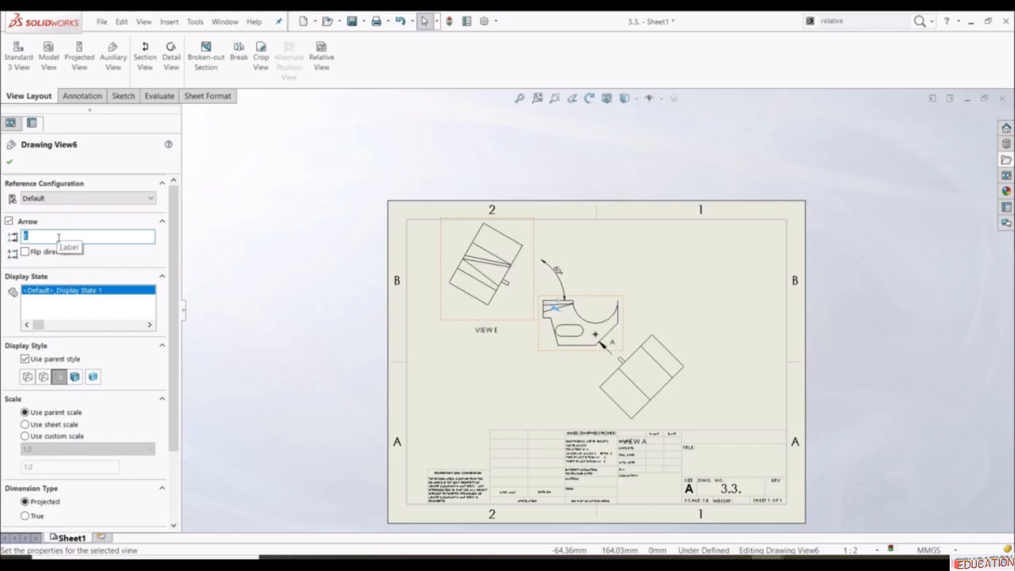
pyautogui.click(9, 162)
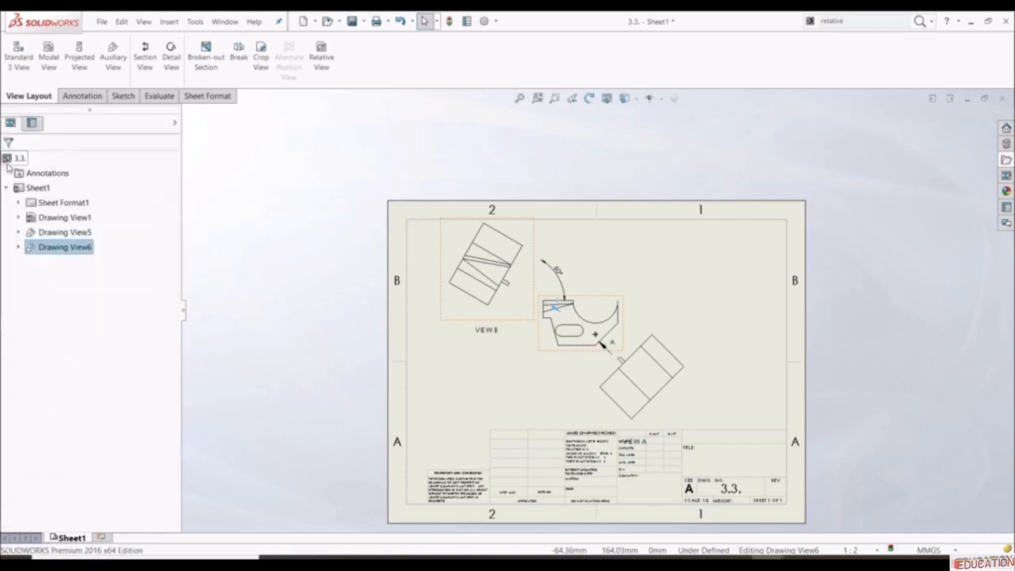
pyautogui.scroll(-1, 669, 361)
pyautogui.scroll(3, 668, 361)
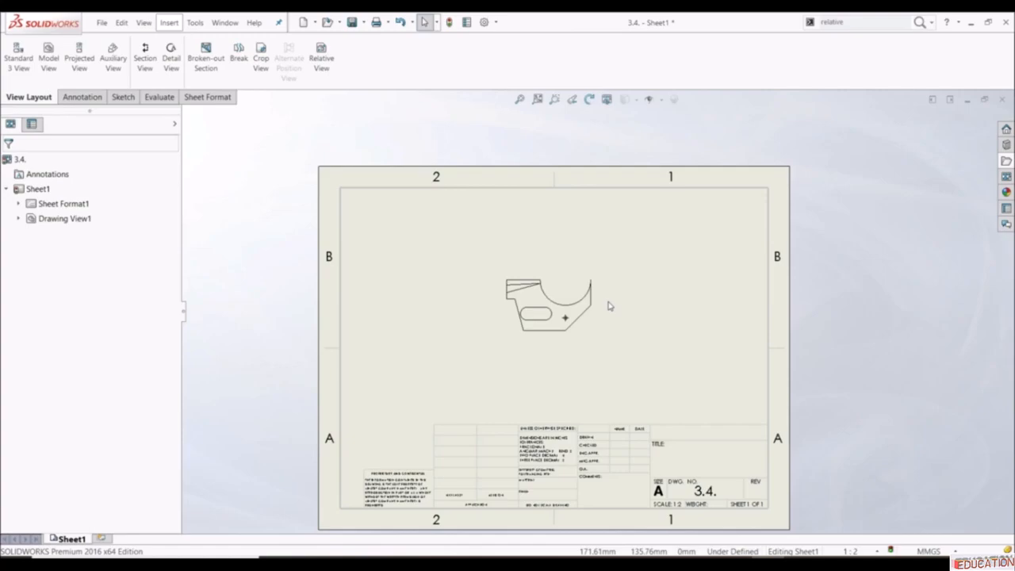
# - Insert the entire model's marked dimensions into the part view of drawing 3.4. using Model Items
pyautogui.scroll(-5, 579, 300)
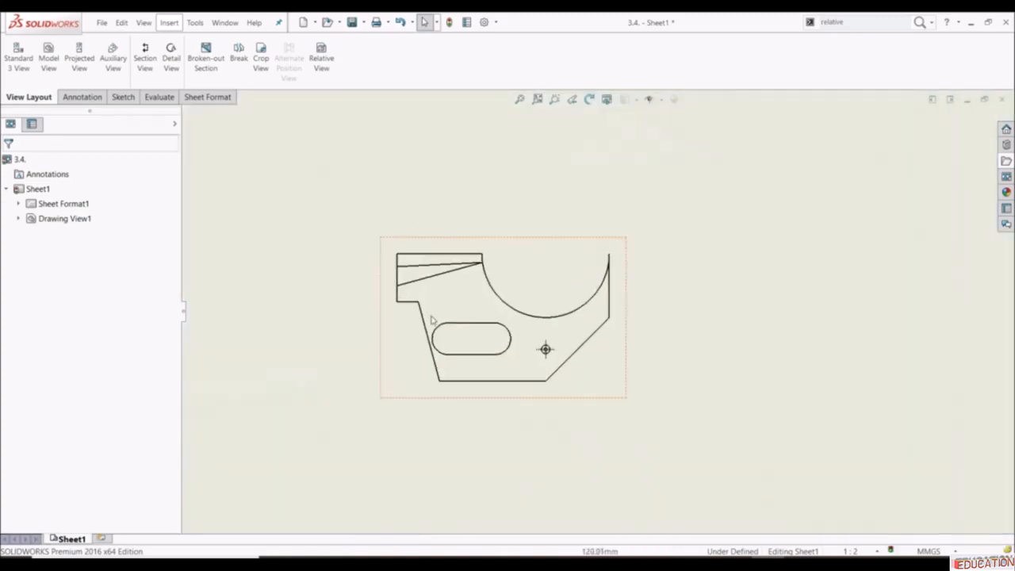
pyautogui.scroll(3, 606, 310)
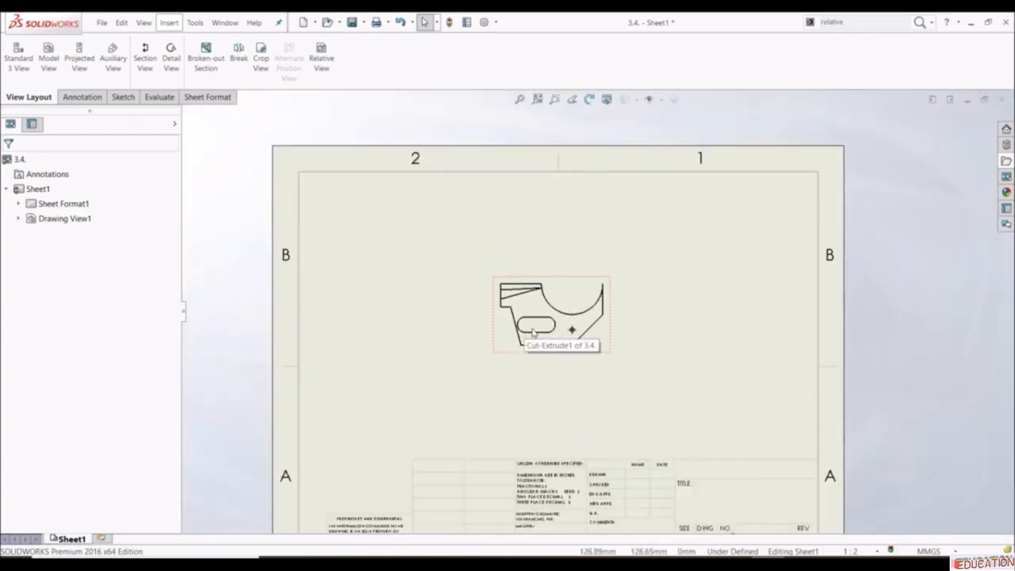
pyautogui.click(64, 97)
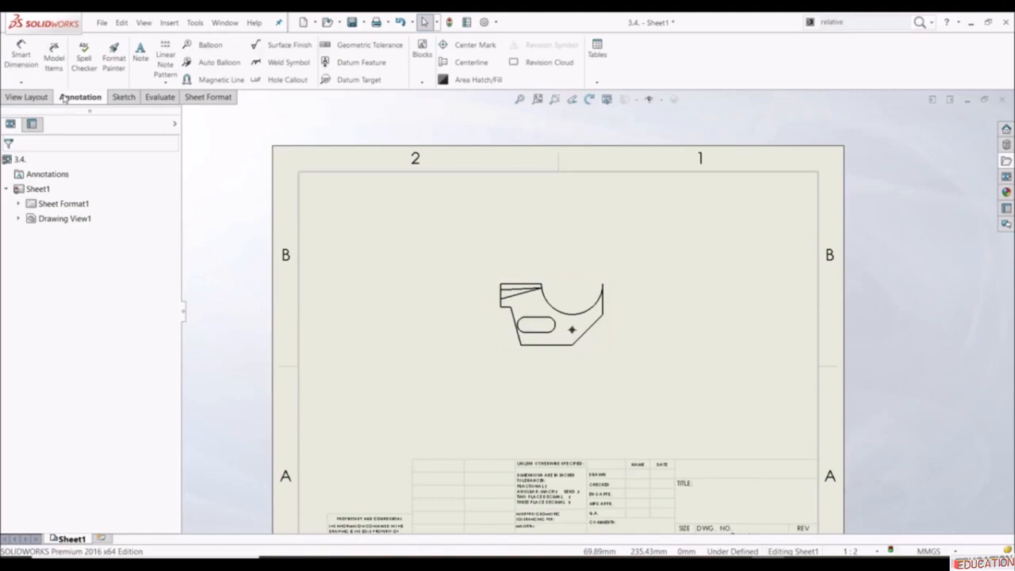
pyautogui.click(54, 60)
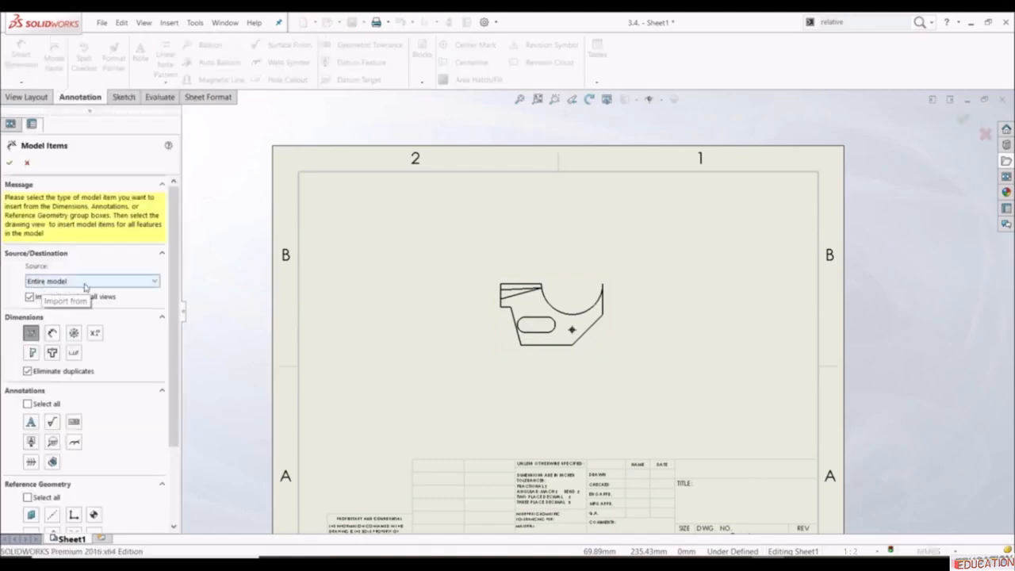
pyautogui.click(9, 162)
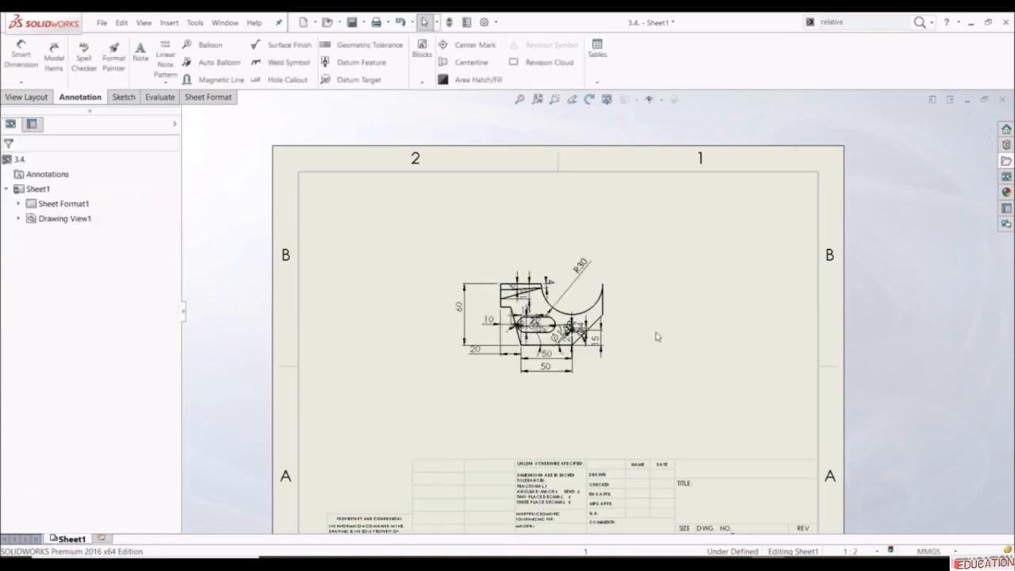
# - Spread out the 135°, Ø1,50, Ø4 and 20 mm dimensions around the small hole and examine the hole up close
pyautogui.scroll(-6, 565, 333)
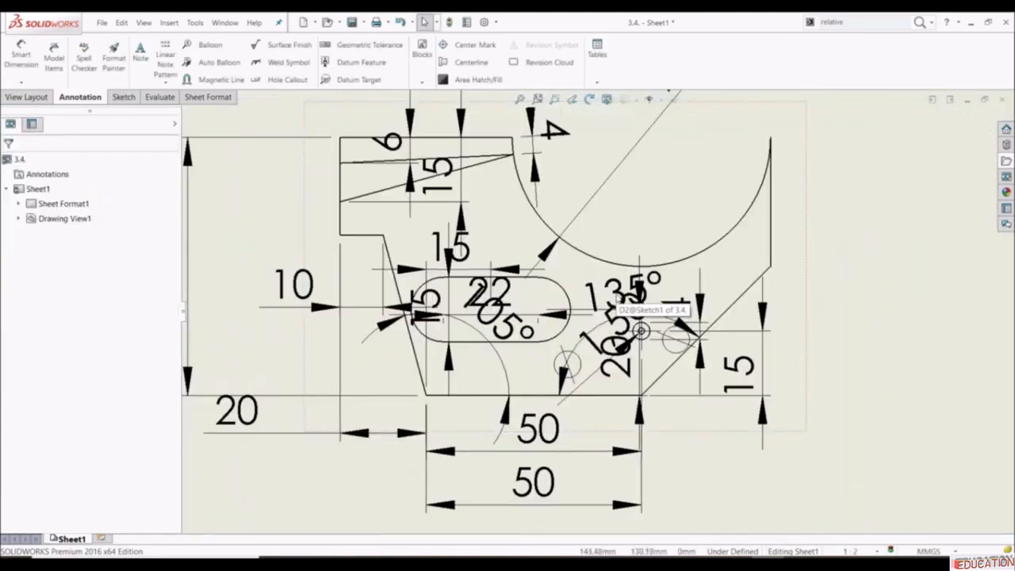
pyautogui.moveTo(621, 300); pyautogui.dragTo(573, 226)
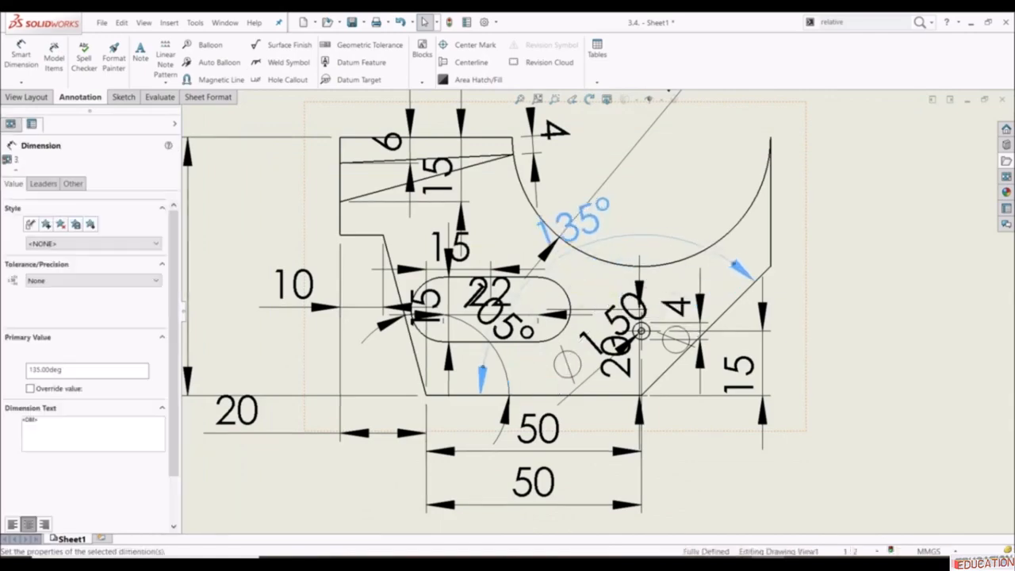
pyautogui.moveTo(615, 321); pyautogui.dragTo(706, 159)
pyautogui.moveTo(682, 305); pyautogui.dragTo(813, 190)
pyautogui.scroll(1, 641, 304)
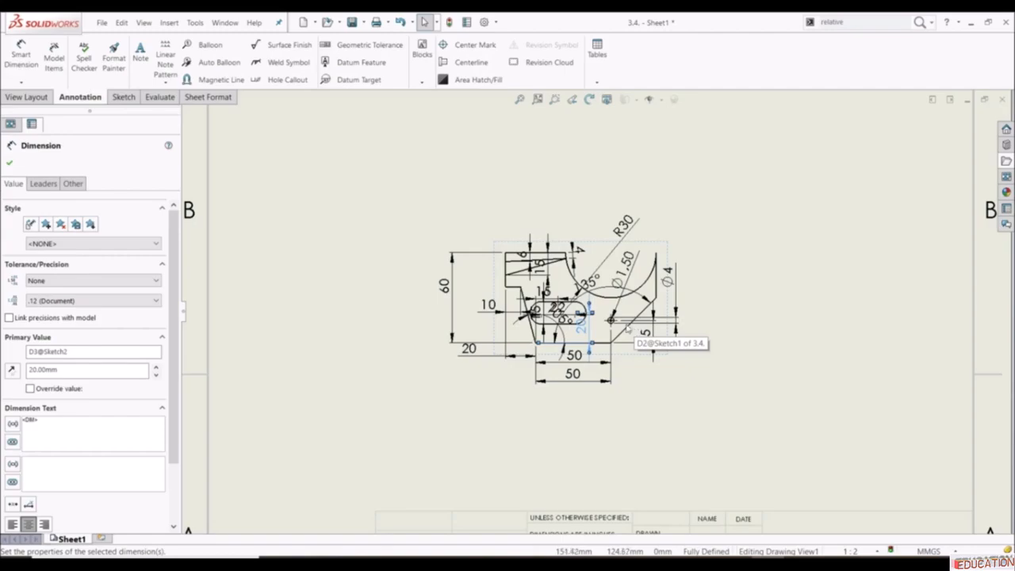
pyautogui.scroll(-3, 624, 304)
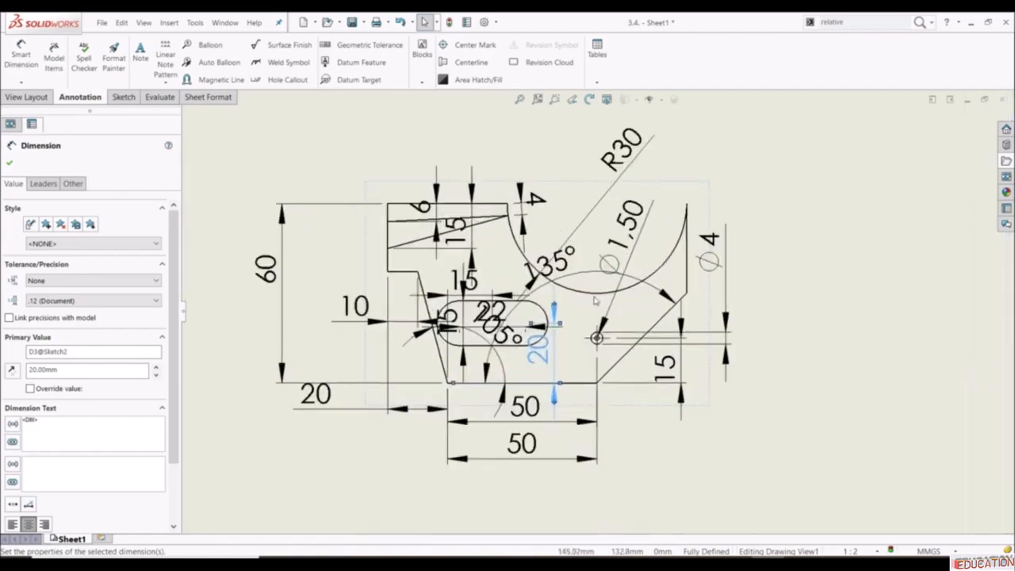
pyautogui.scroll(-4, 599, 337)
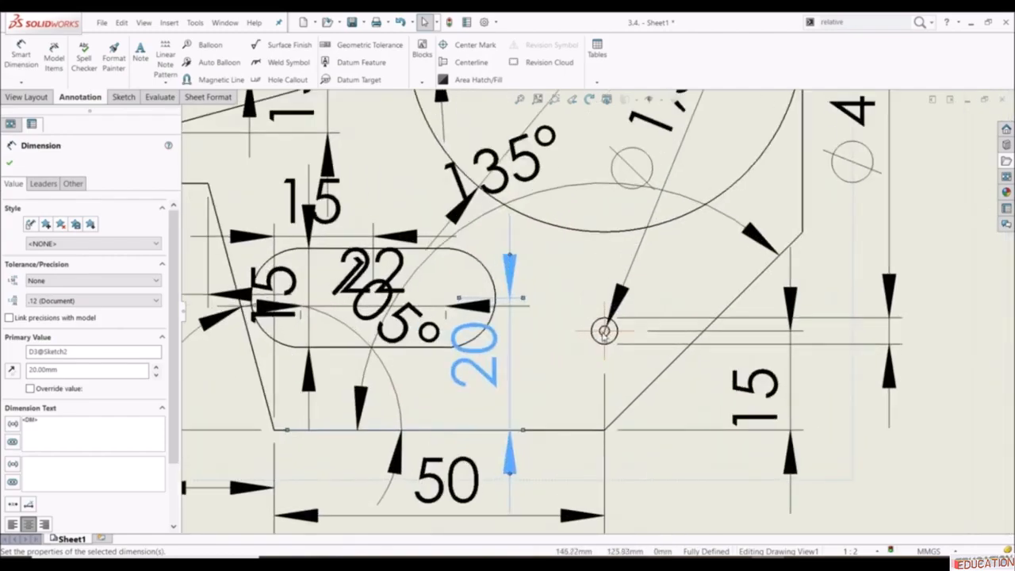
pyautogui.scroll(-2, 605, 333)
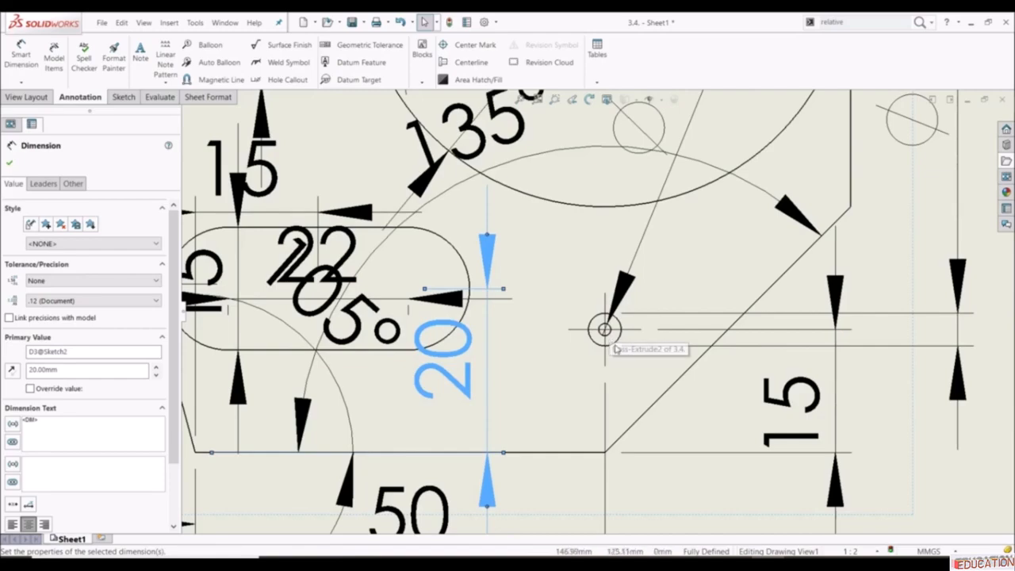
pyautogui.scroll(8, 616, 349)
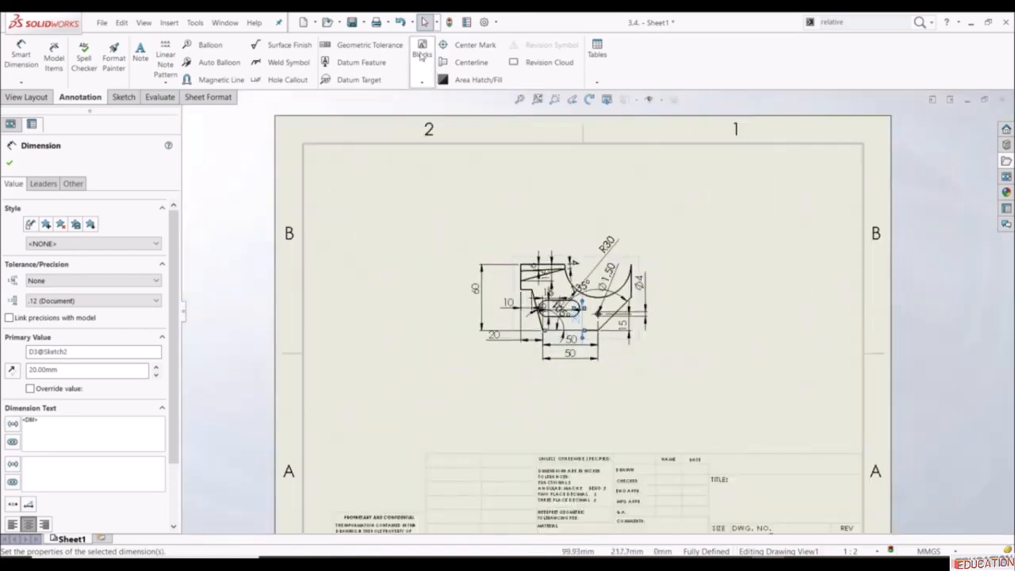
# - Undo the dimension moves and the insertion of the model dimensions in the part view
pyautogui.click(402, 23)
pyautogui.click(402, 23)
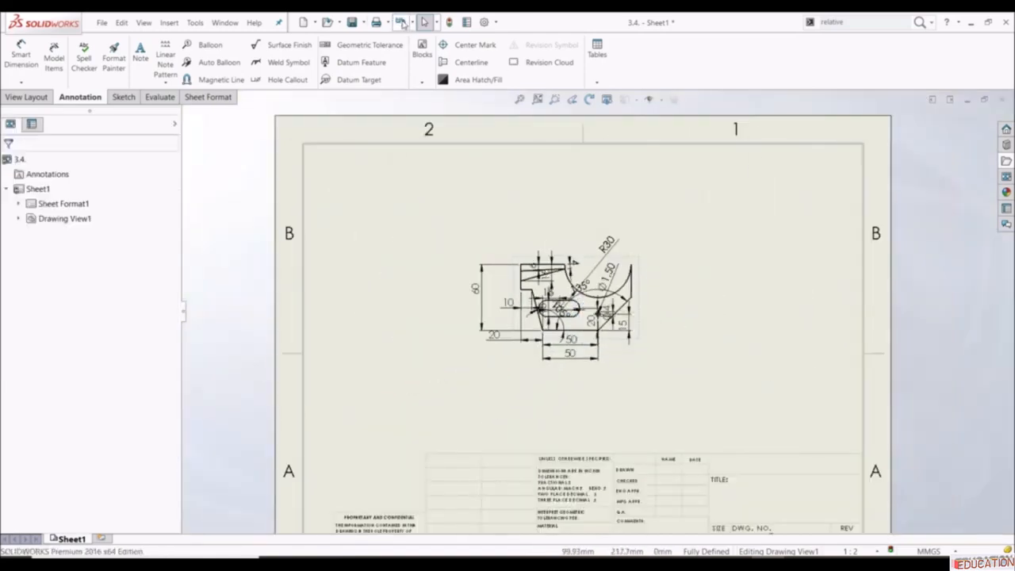
pyautogui.click(402, 23)
pyautogui.click(402, 23)
pyautogui.click(402, 23)
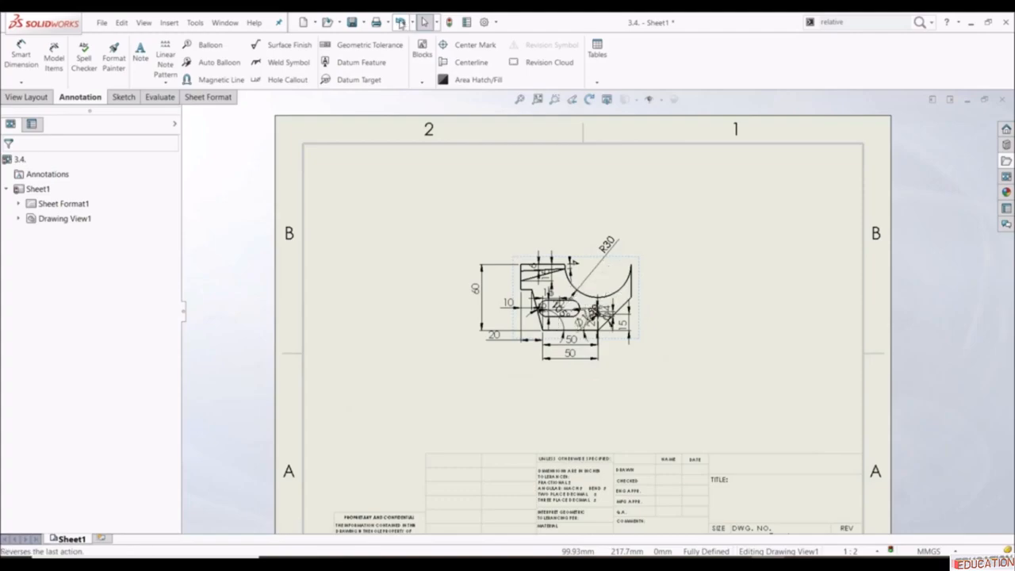
pyautogui.click(401, 23)
pyautogui.click(401, 23)
# - Start a Detail View and sketch its circle with a radius of about 7 mm, centred on the small hole
pyautogui.click(32, 97)
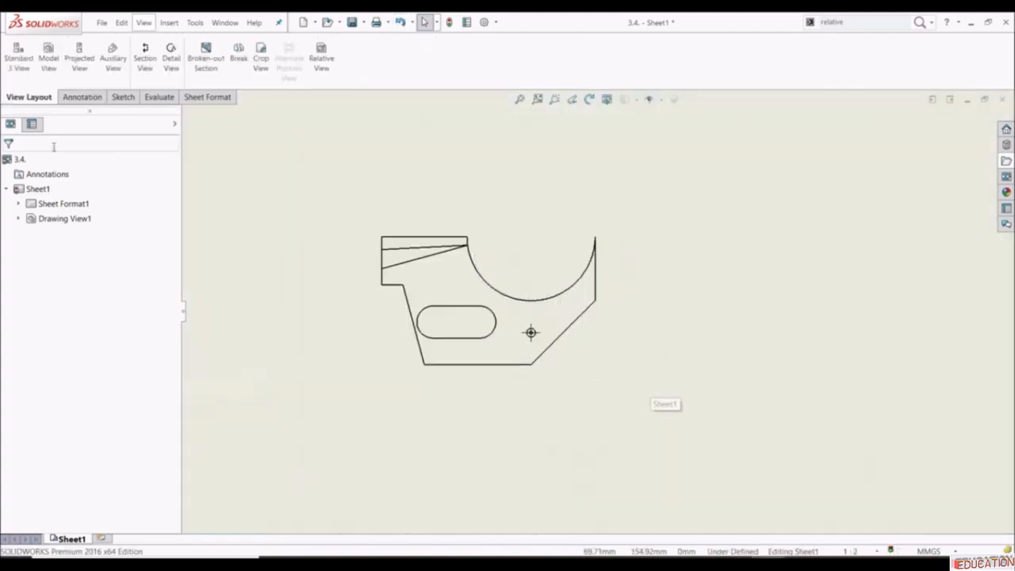
pyautogui.click(170, 57)
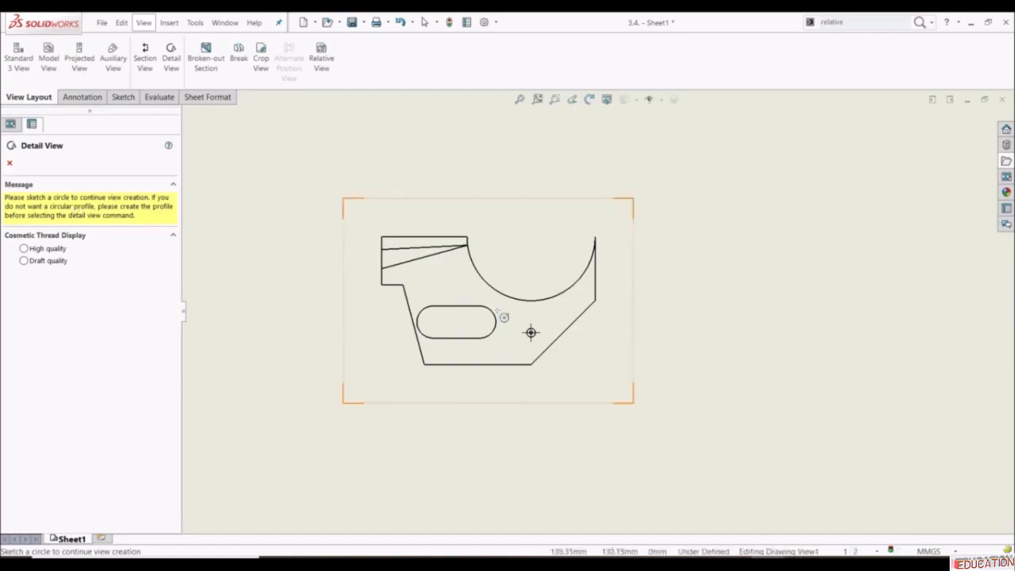
pyautogui.scroll(-8, 531, 333)
pyautogui.scroll(-1, 554, 318)
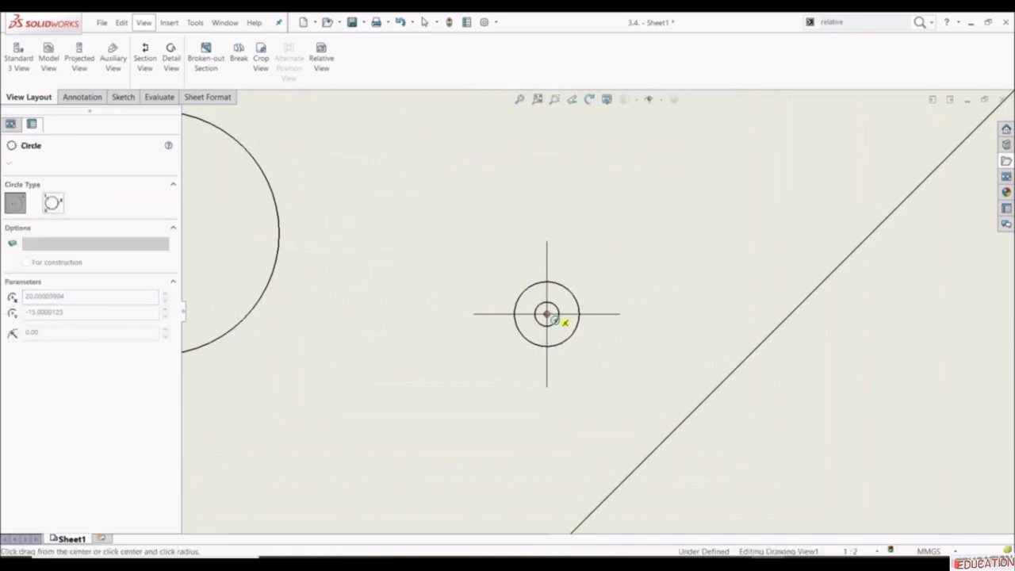
pyautogui.click(546, 314)
pyautogui.scroll(3, 540, 296)
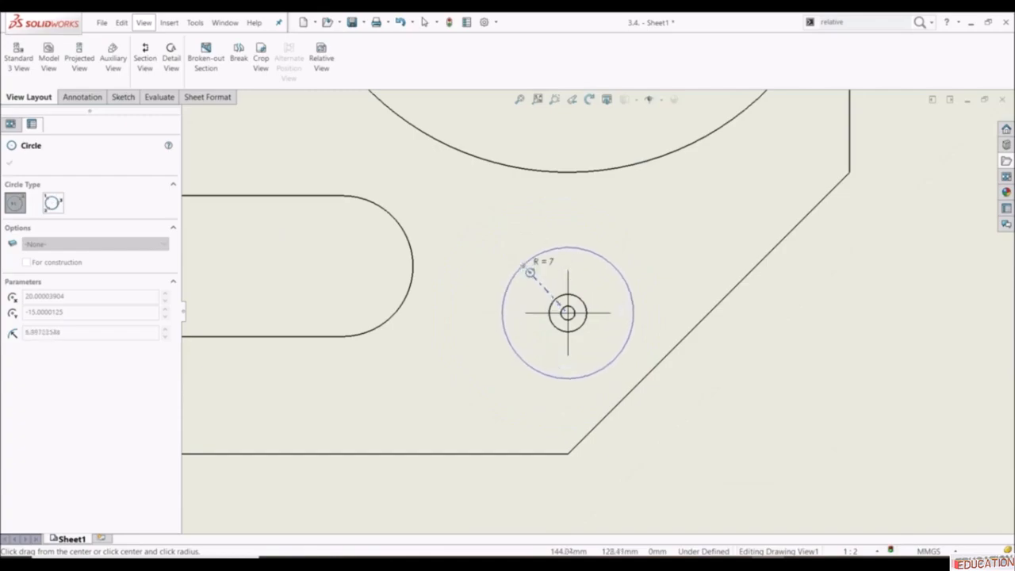
pyautogui.click(530, 273)
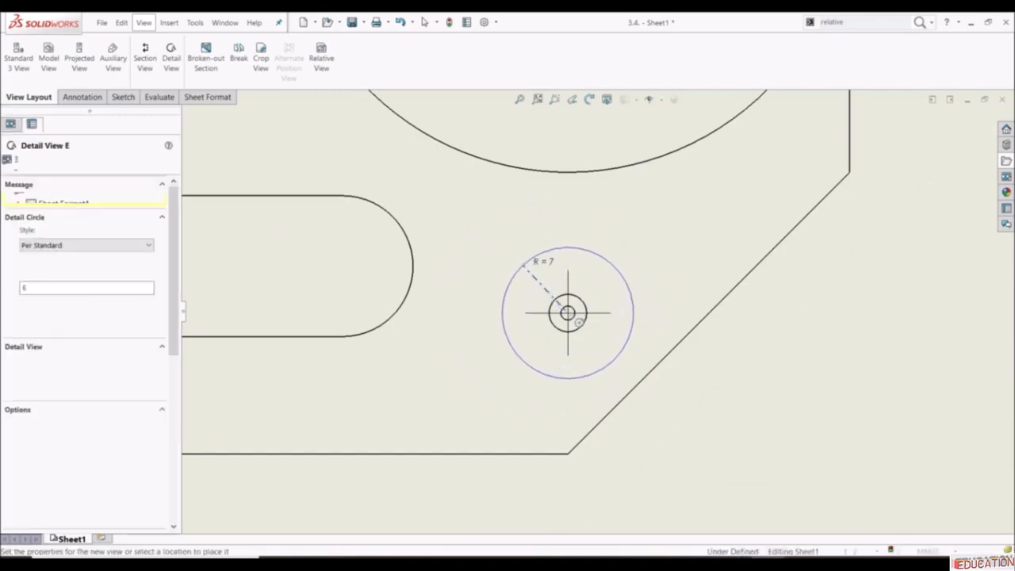
# - Place the detail view of the small hole on the sheet to the lower right of the part view
pyautogui.scroll(2, 834, 375)
pyautogui.scroll(2, 793, 357)
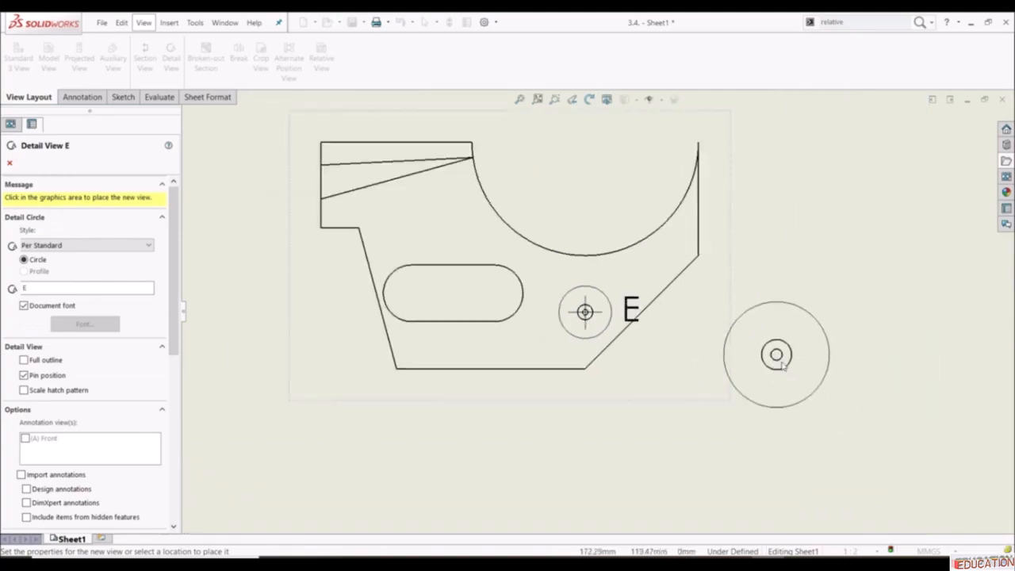
pyautogui.scroll(3, 773, 351)
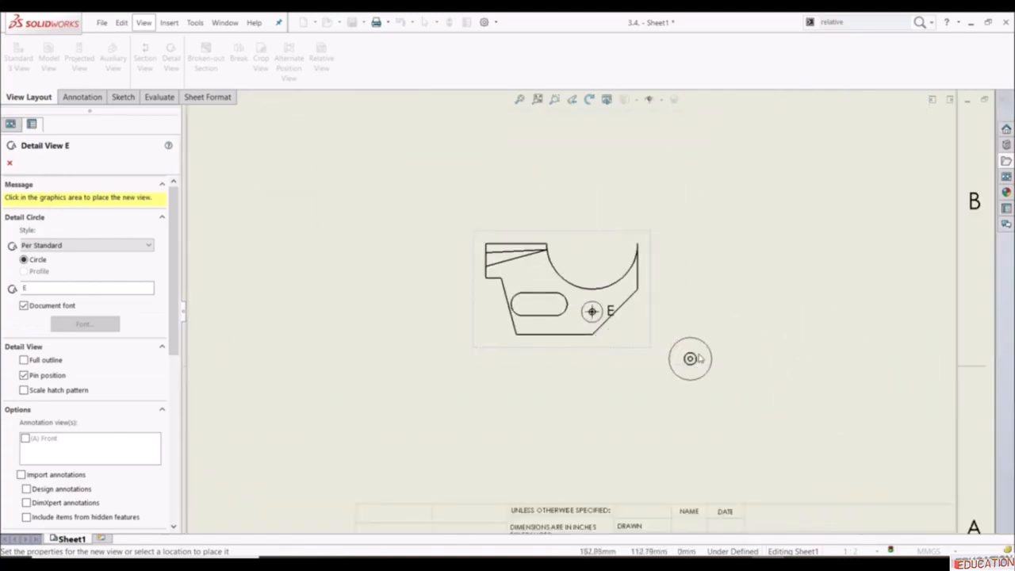
pyautogui.scroll(-1, 690, 361)
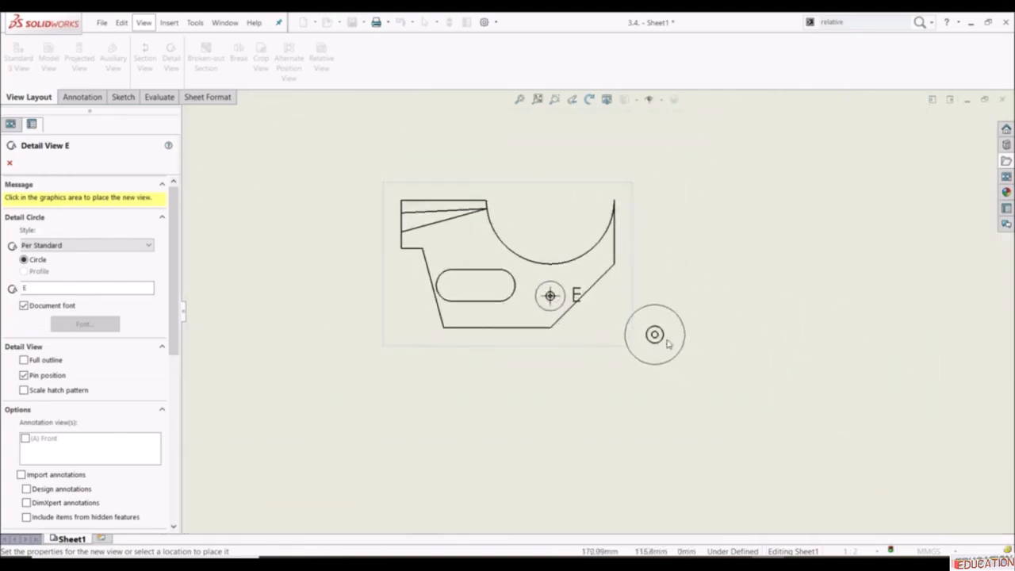
pyautogui.click(714, 338)
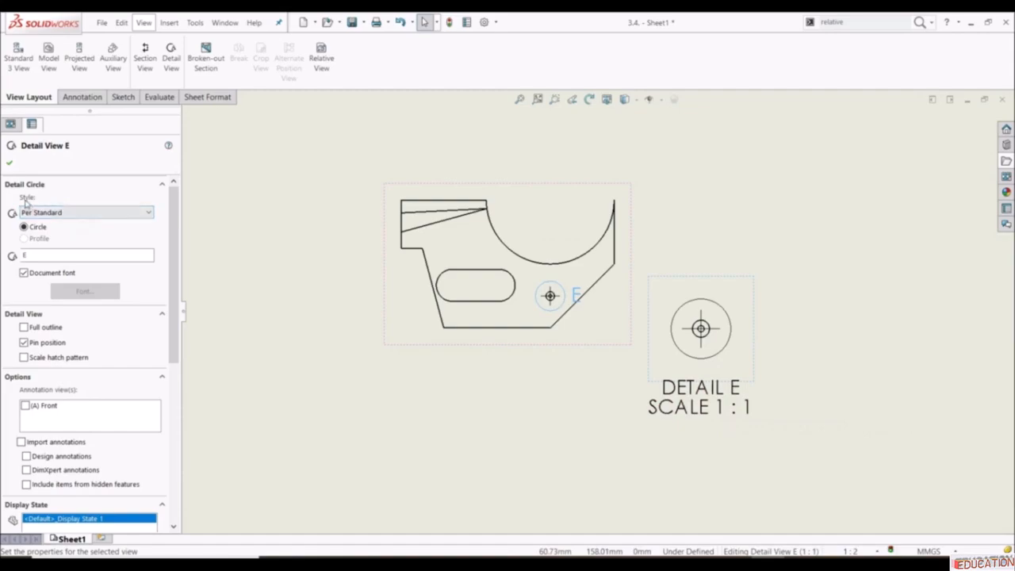
# - Try the Broken Circle style for the detail circle around the small hole
pyautogui.click(72, 213)
pyautogui.click(59, 233)
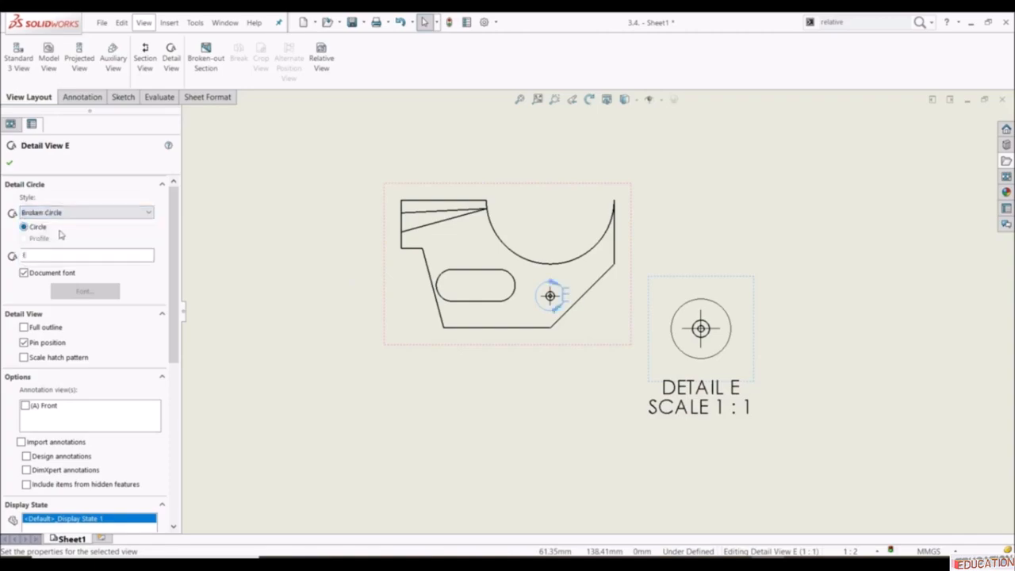
pyautogui.scroll(-4, 580, 288)
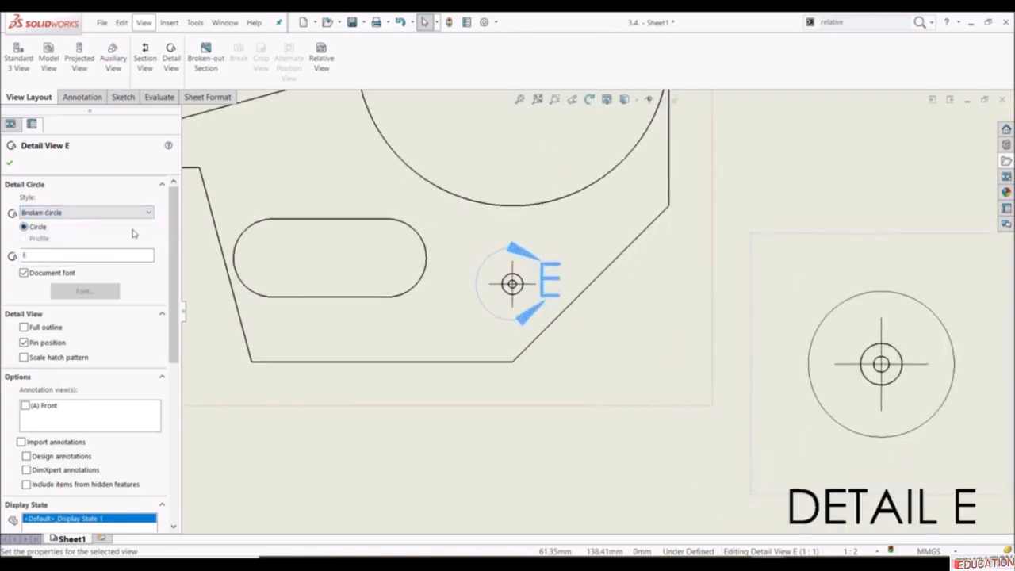
# - Set the detail circle's style to With Leader and move its label E to the lower right, outside the part outline
pyautogui.click(119, 213)
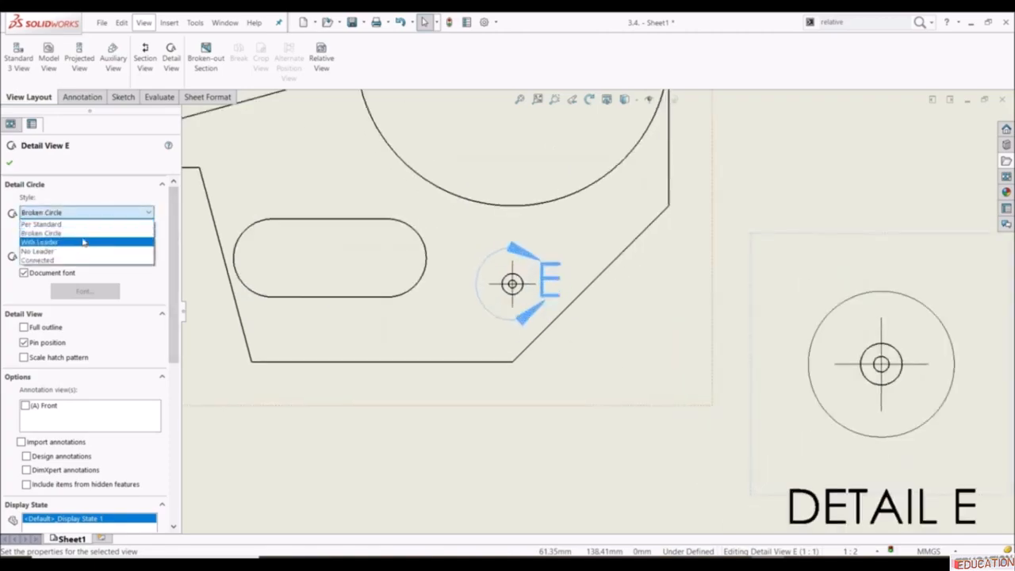
pyautogui.click(83, 242)
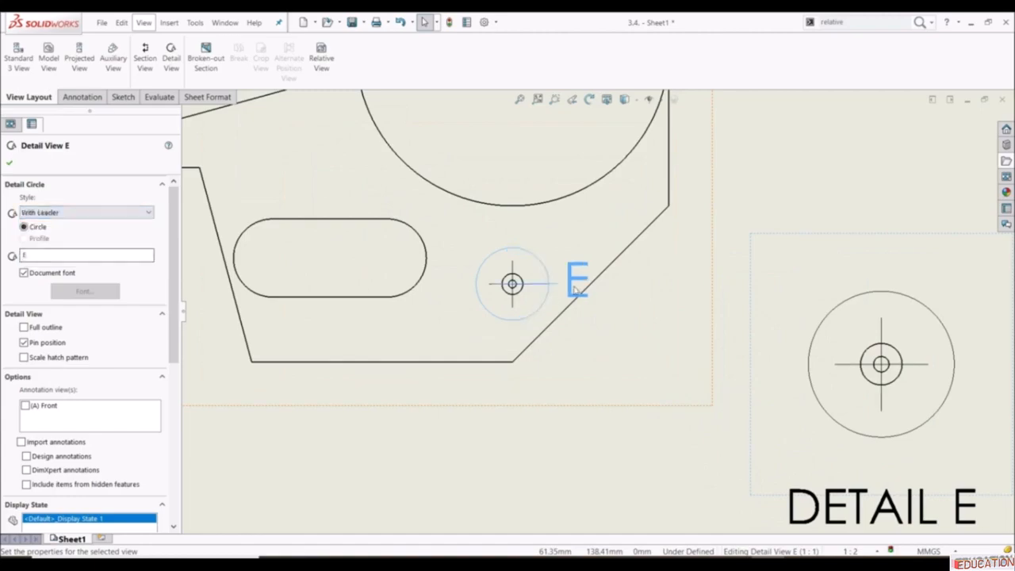
pyautogui.moveTo(573, 295)
pyautogui.mouseDown()
pyautogui.moveTo(643, 377)
pyautogui.moveTo(680, 363)
pyautogui.mouseUp()
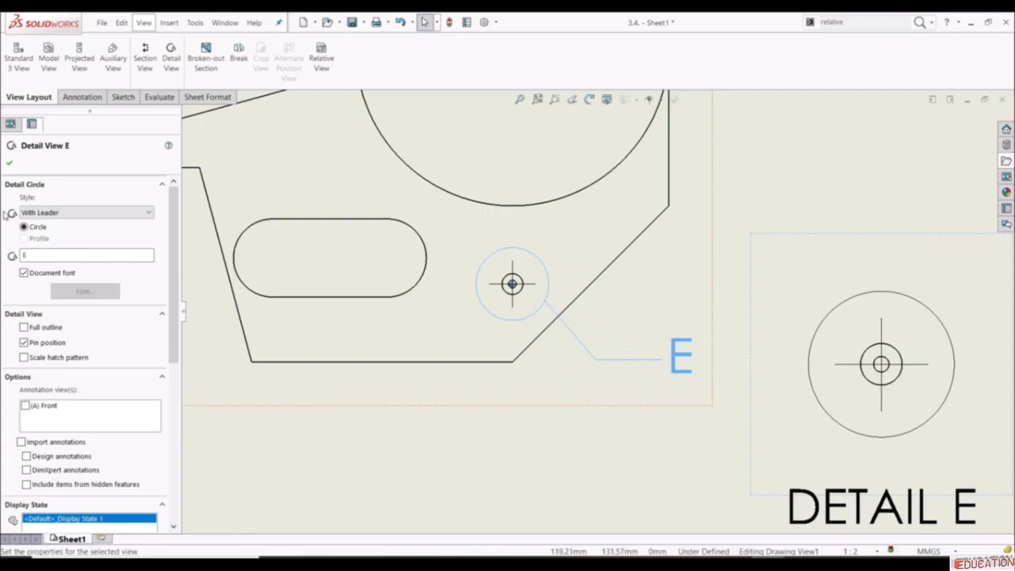
# - Try the No Leader and Connected styles for the detail circle around the small hole
pyautogui.click(56, 216)
pyautogui.click(54, 254)
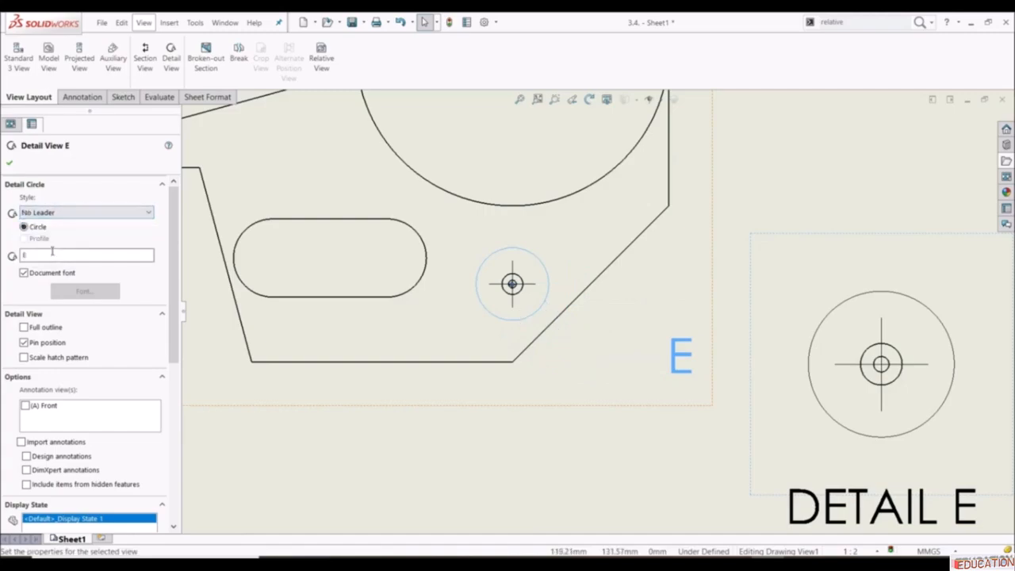
pyautogui.click(77, 211)
pyautogui.click(75, 261)
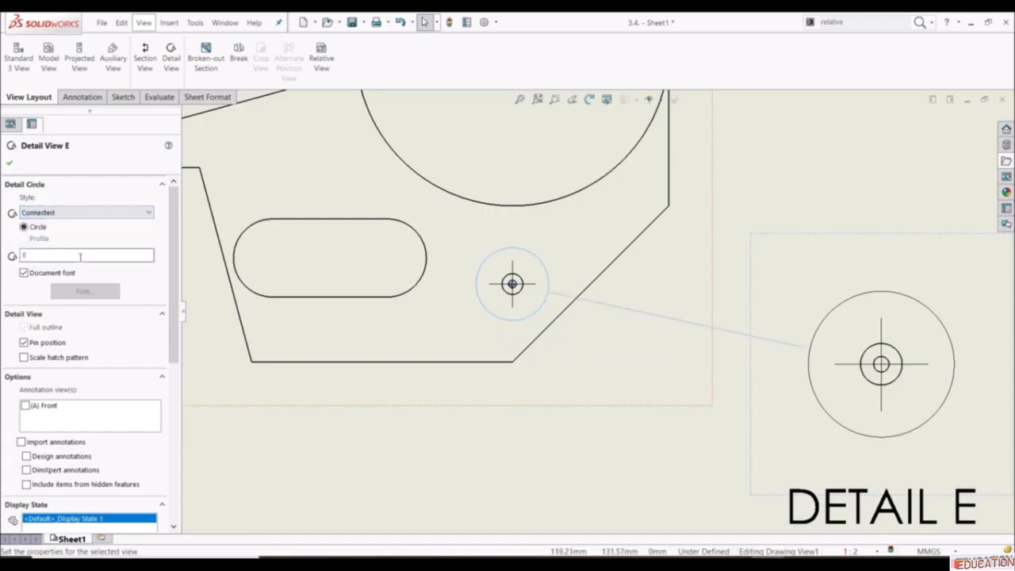
pyautogui.scroll(4, 770, 377)
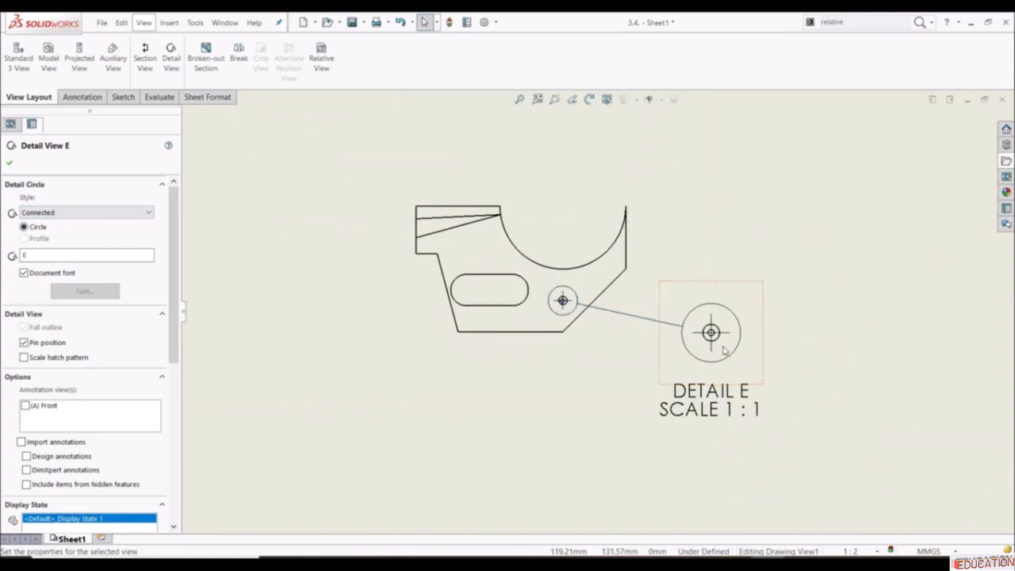
# - Set the detail circle's style to Per Standard and change its label to ",A"
pyautogui.click(82, 212)
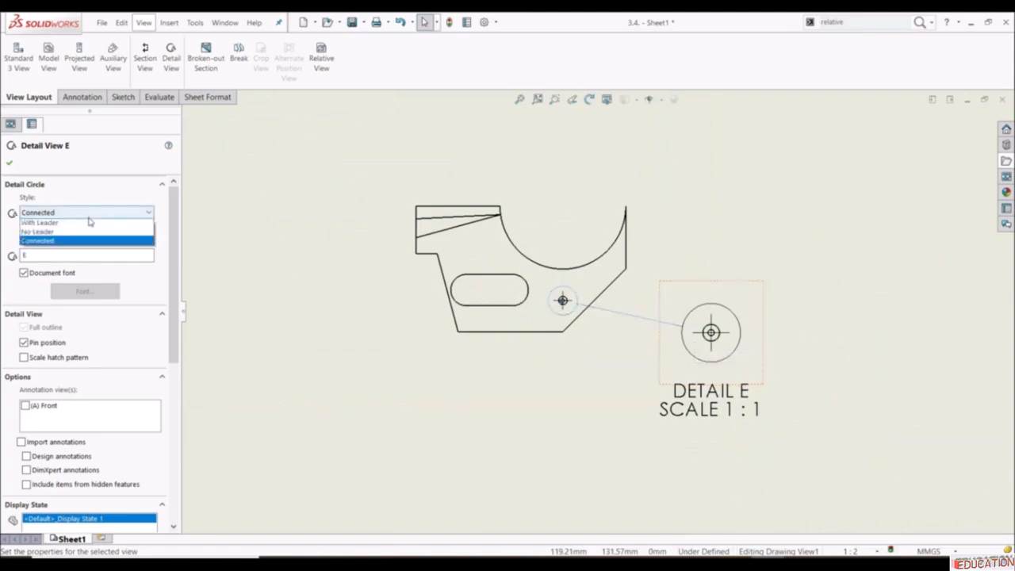
pyautogui.click(66, 225)
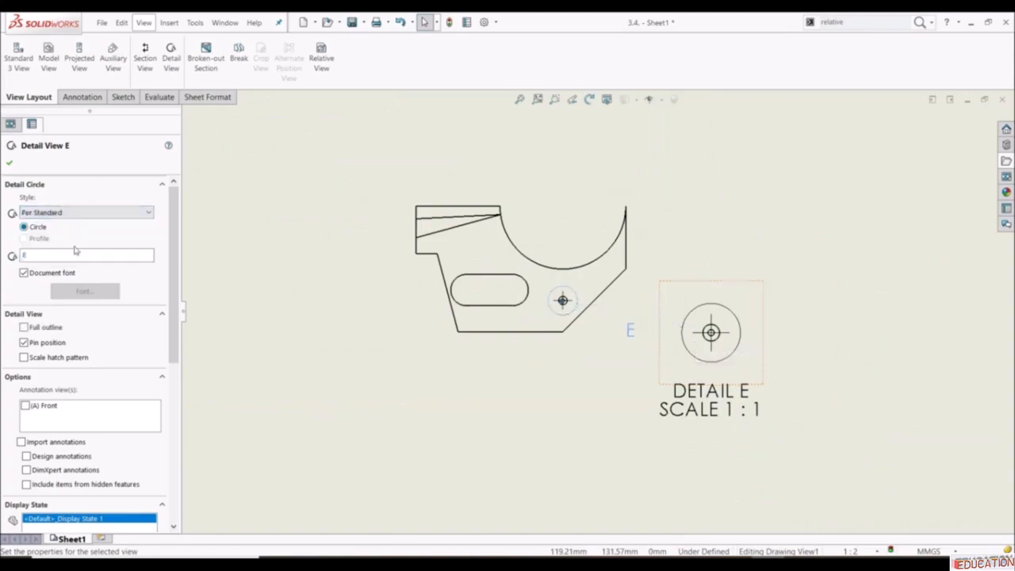
pyautogui.click(55, 254)
pyautogui.write('A')
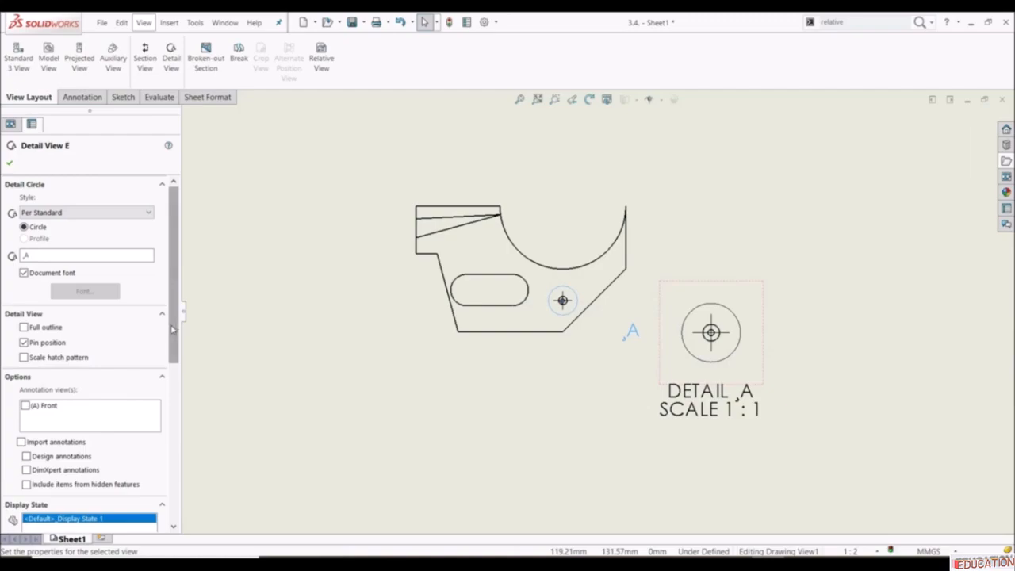
# - Try the Shaded With Edges display style on the detail view, and return it to Hidden Lines Removed
pyautogui.moveTo(175, 329); pyautogui.dragTo(175, 488)
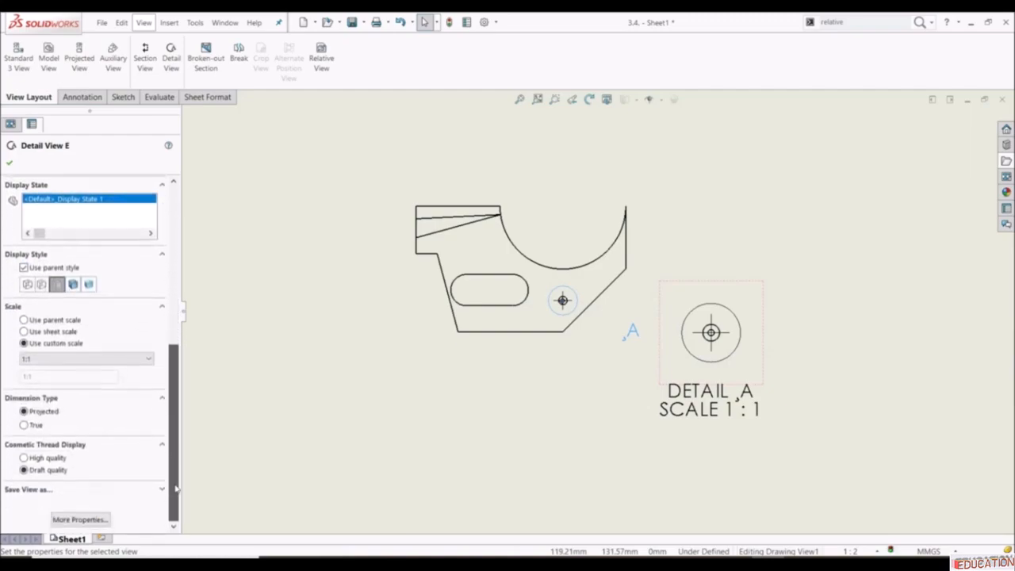
pyautogui.click(73, 284)
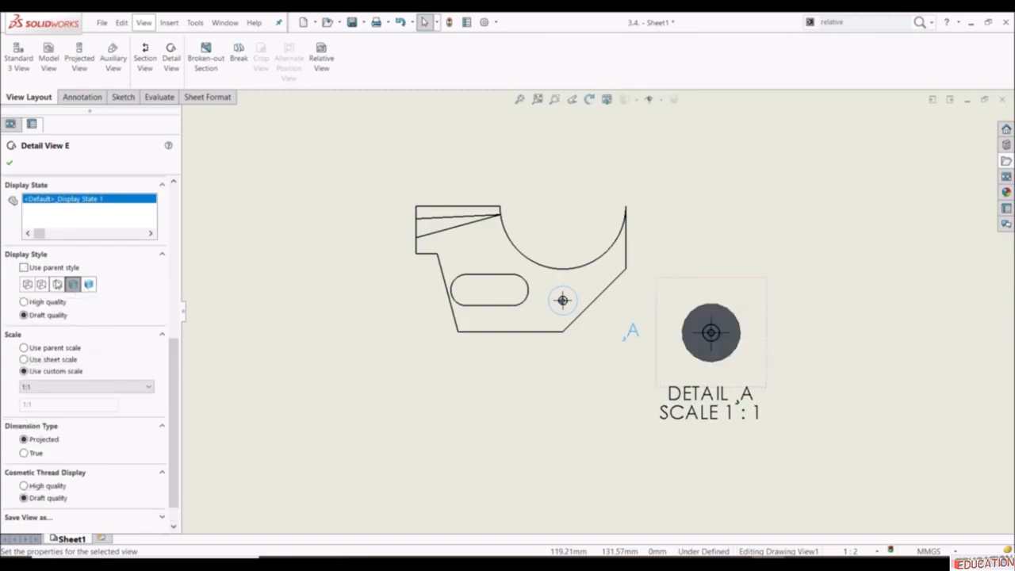
pyautogui.click(57, 284)
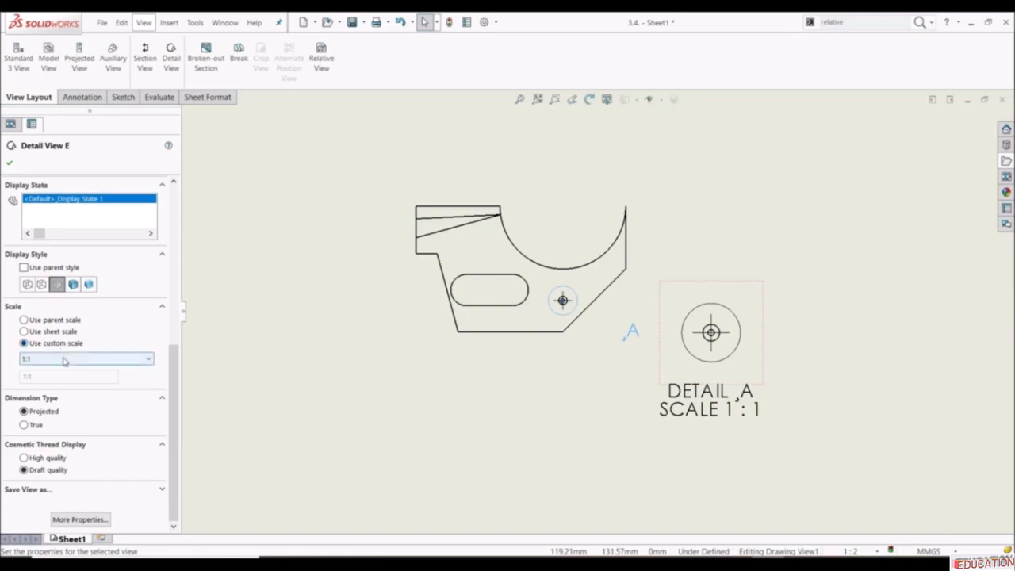
# - Give the detail view a user-defined custom scale of 2:1 and accept its properties
pyautogui.click(73, 358)
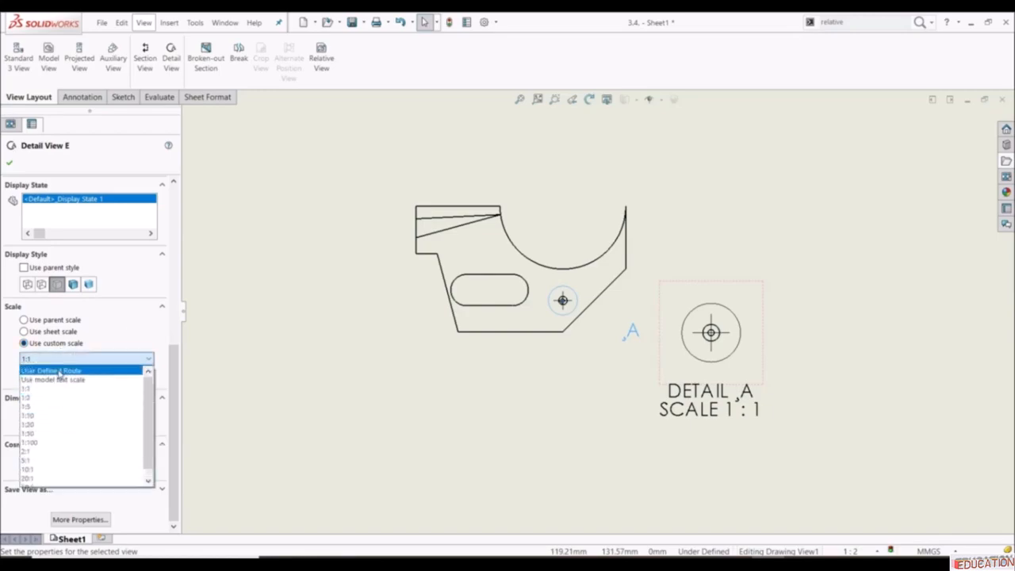
pyautogui.click(59, 371)
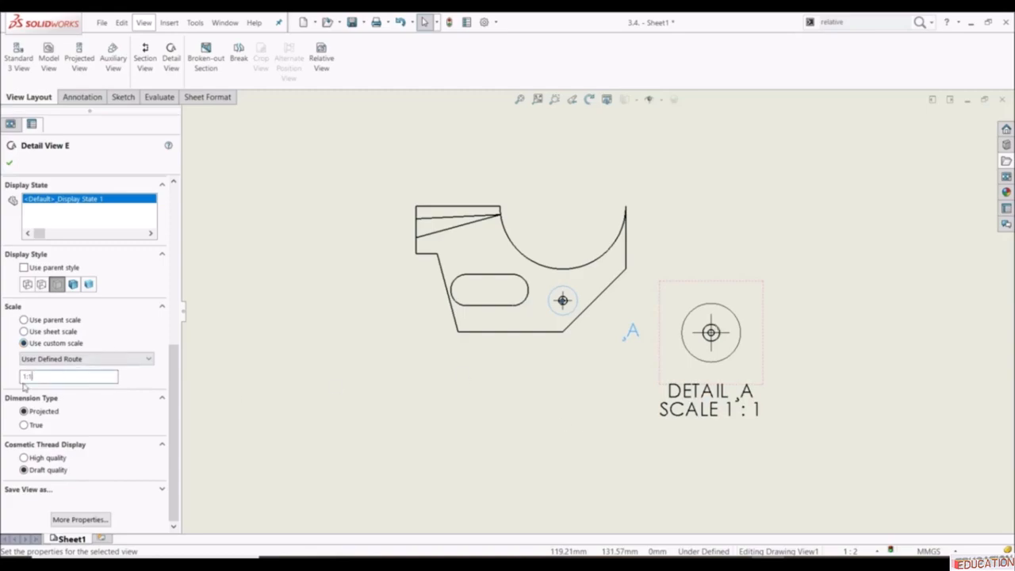
pyautogui.press('BackSpace')
pyautogui.write('2')
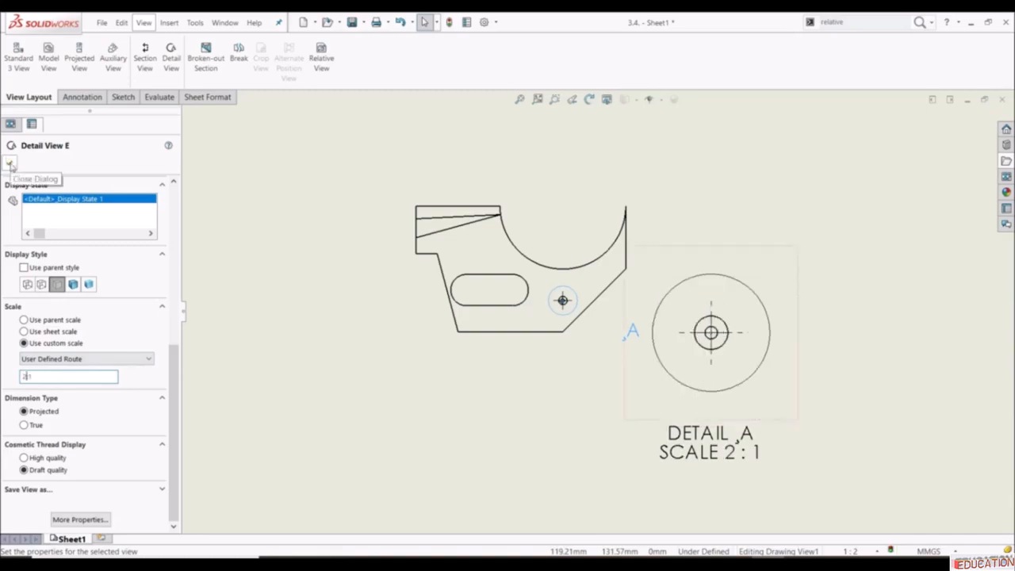
pyautogui.click(10, 164)
pyautogui.press('f')
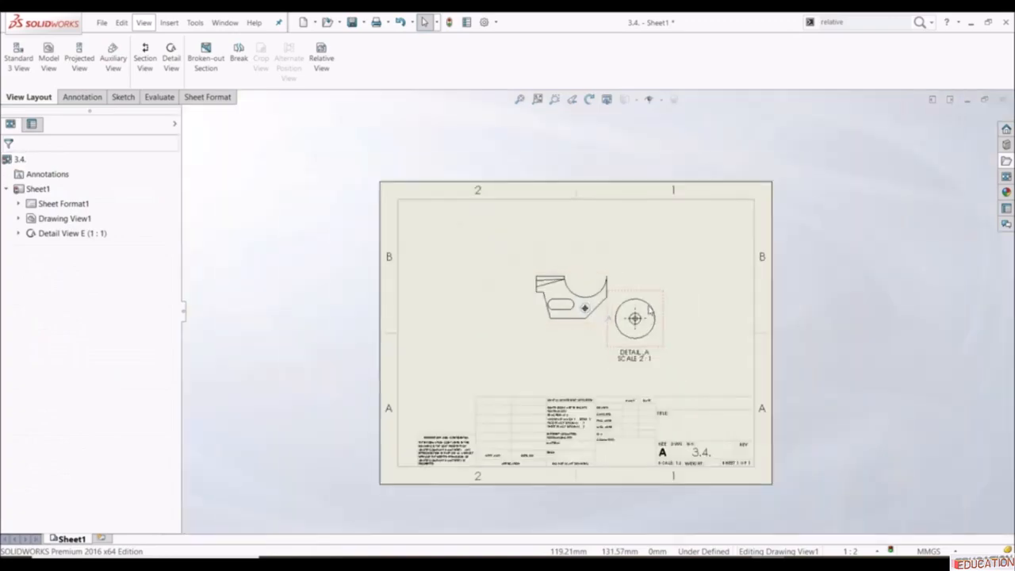
# - Dimension the diameters of the outer and inner concentric circles of the hole in the detail view
pyautogui.scroll(-5, 649, 309)
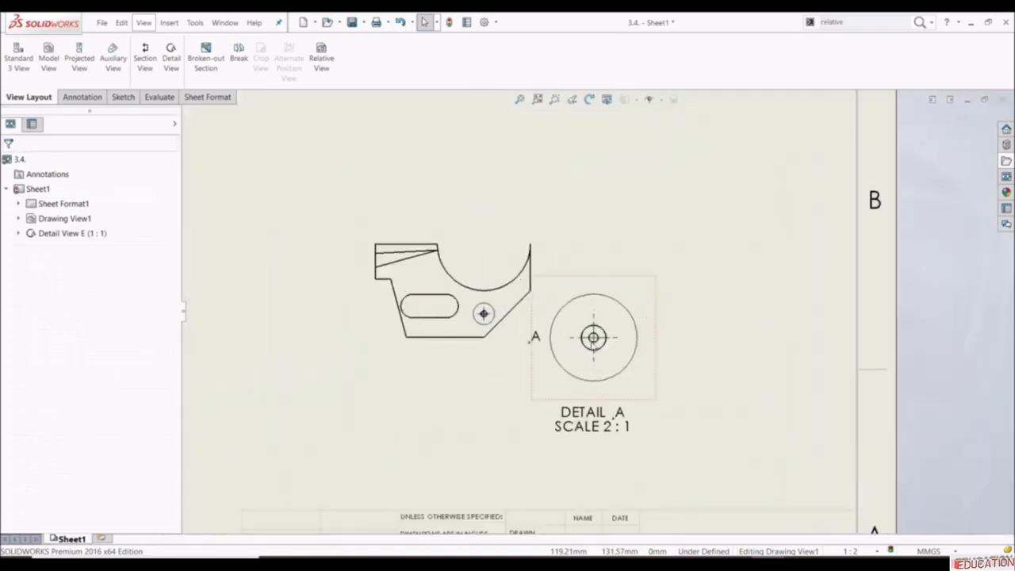
pyautogui.click(82, 96)
pyautogui.click(21, 56)
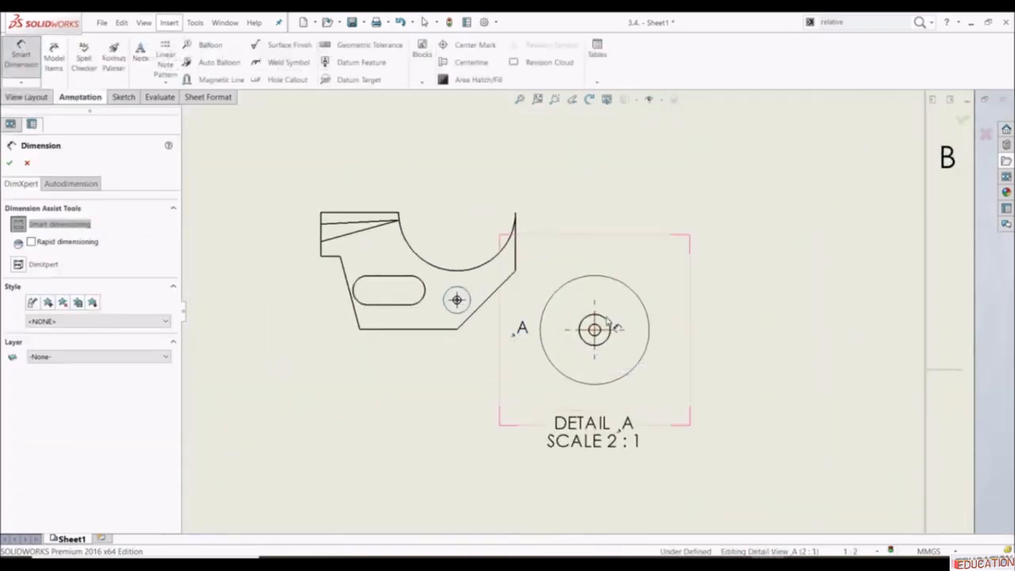
pyautogui.scroll(-2, 609, 324)
pyautogui.click(600, 325)
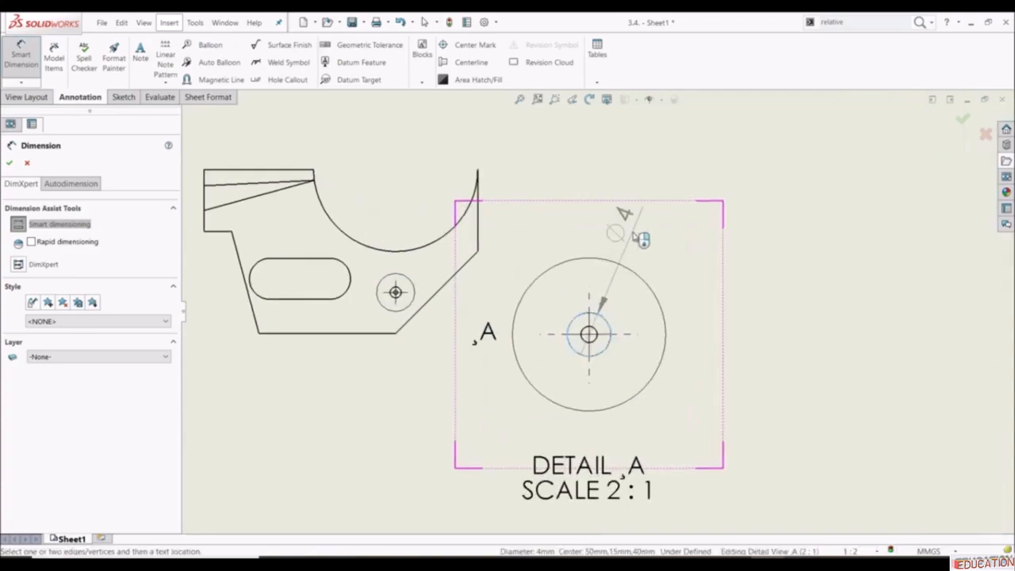
pyautogui.click(649, 236)
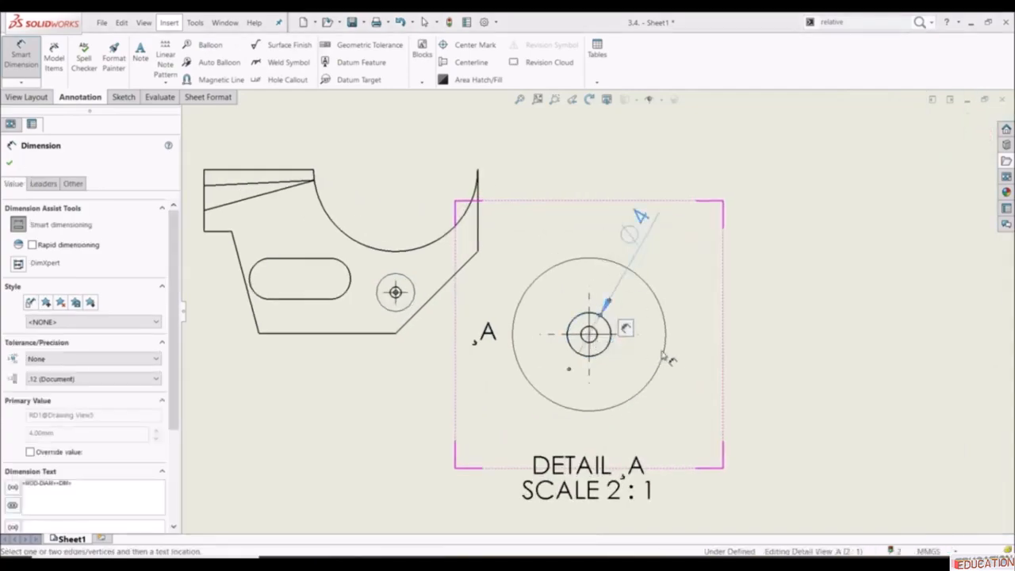
pyautogui.click(595, 338)
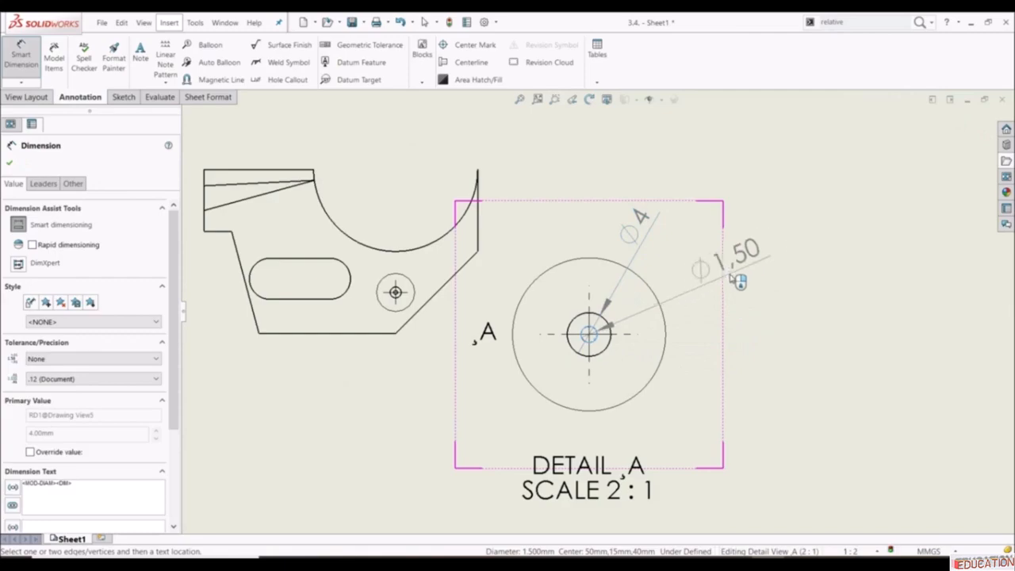
pyautogui.click(725, 283)
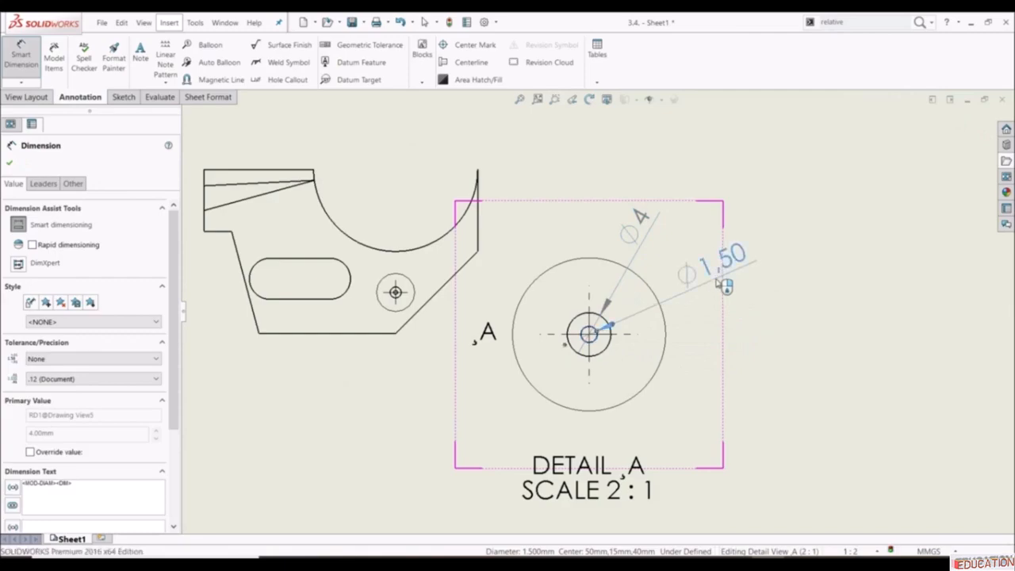
pyautogui.click(11, 165)
# - Delete the detail view of the small hole from the sheet
pyautogui.scroll(10, 567, 304)
pyautogui.scroll(-3, 560, 299)
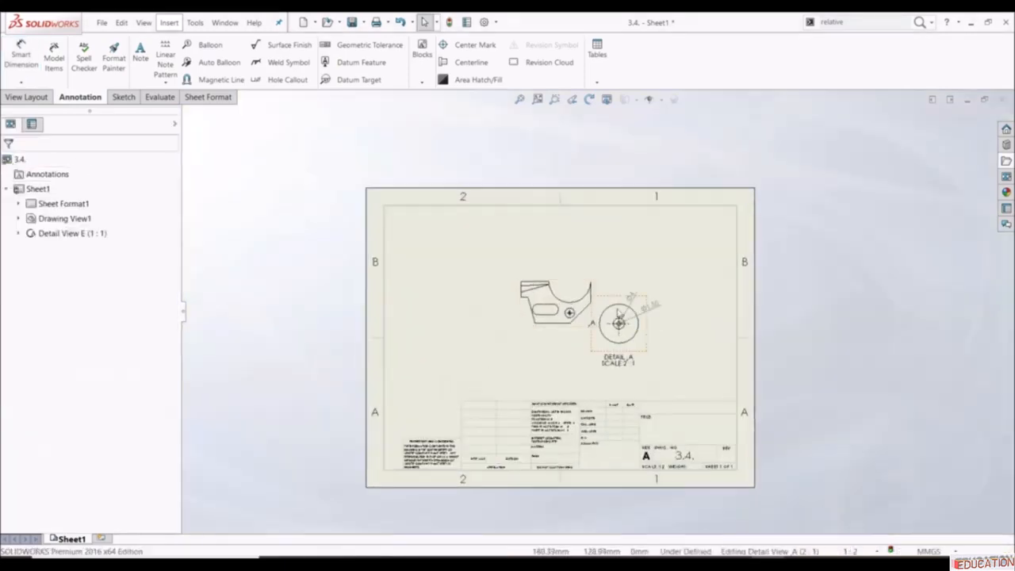
pyautogui.scroll(-2, 618, 314)
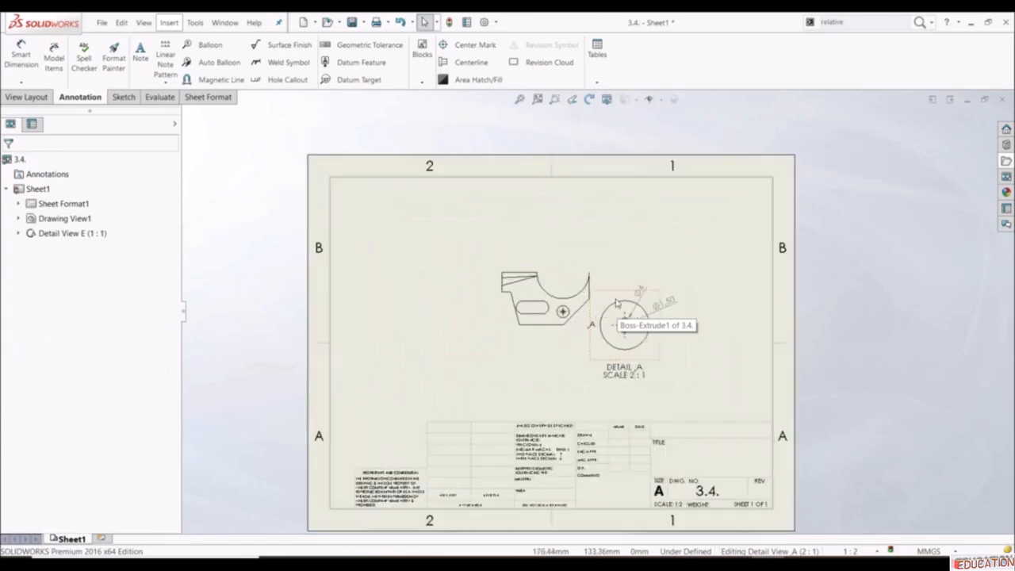
pyautogui.scroll(-1, 613, 306)
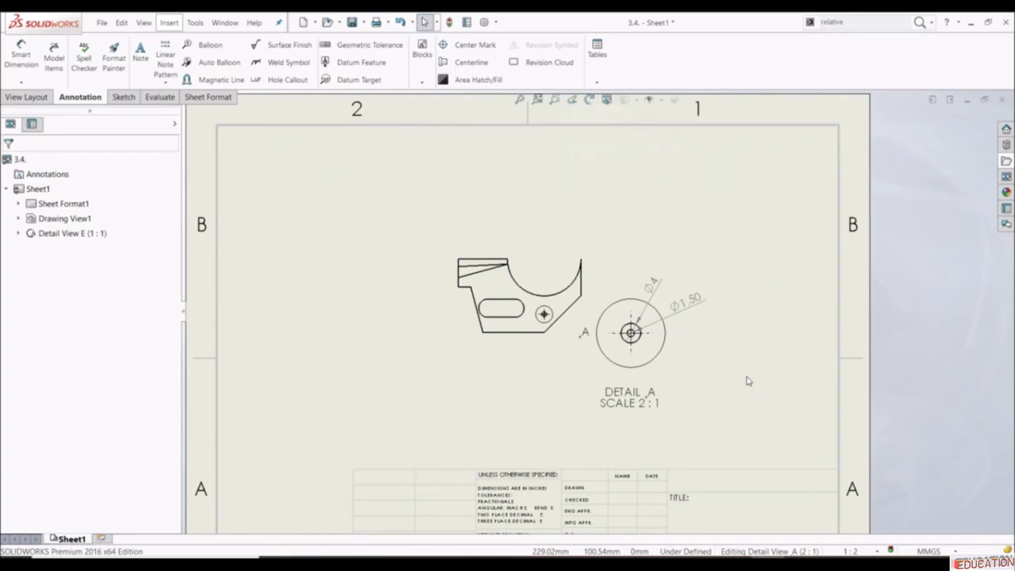
pyautogui.scroll(-1, 610, 298)
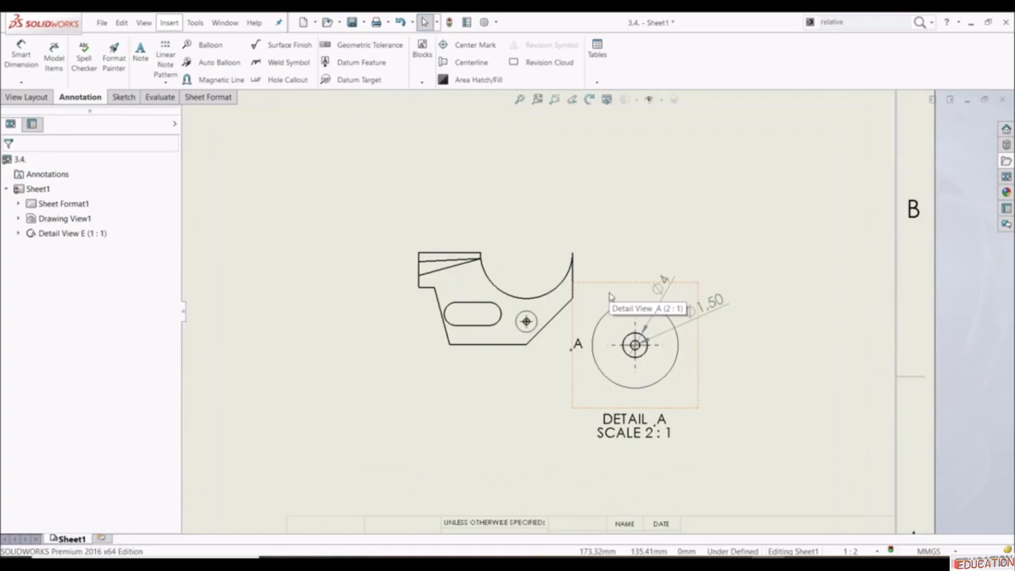
pyautogui.click(610, 296)
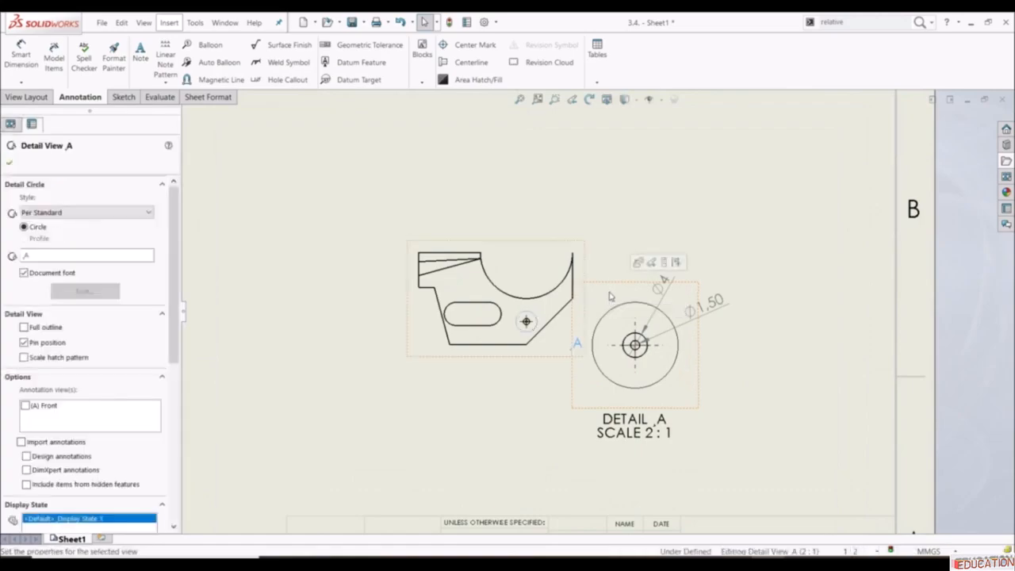
pyautogui.press('Delete')
pyautogui.press('Return')
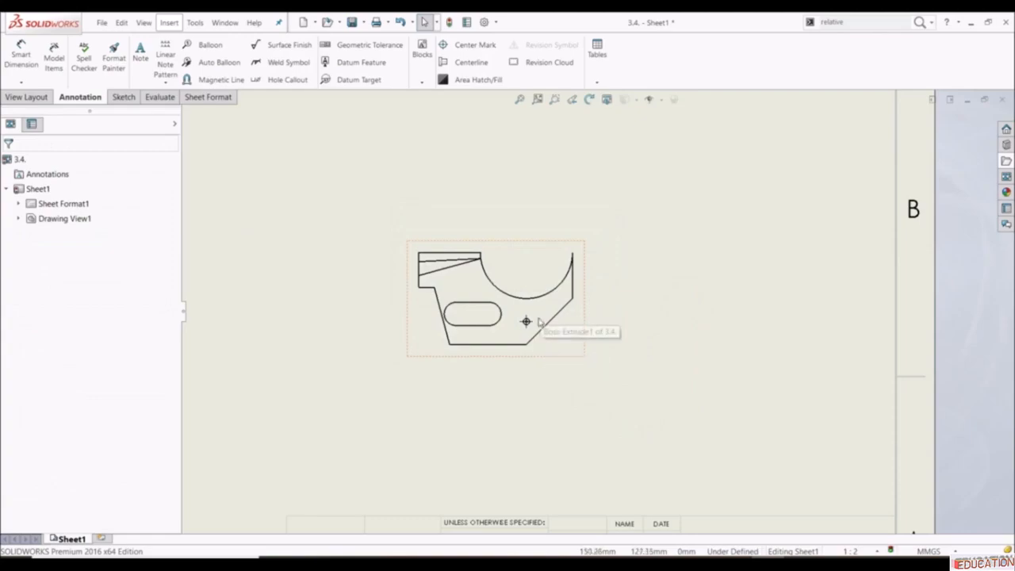
# - Sketch a closed five-point spline loosely around the small hole in the part view
pyautogui.scroll(-3, 526, 322)
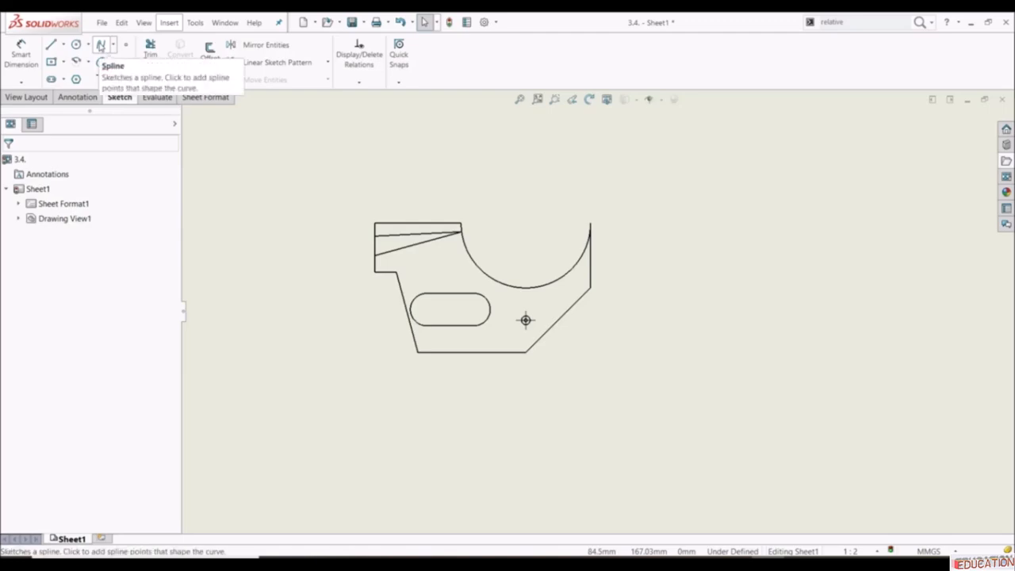
pyautogui.click(101, 45)
pyautogui.scroll(-3, 474, 330)
pyautogui.click(530, 291)
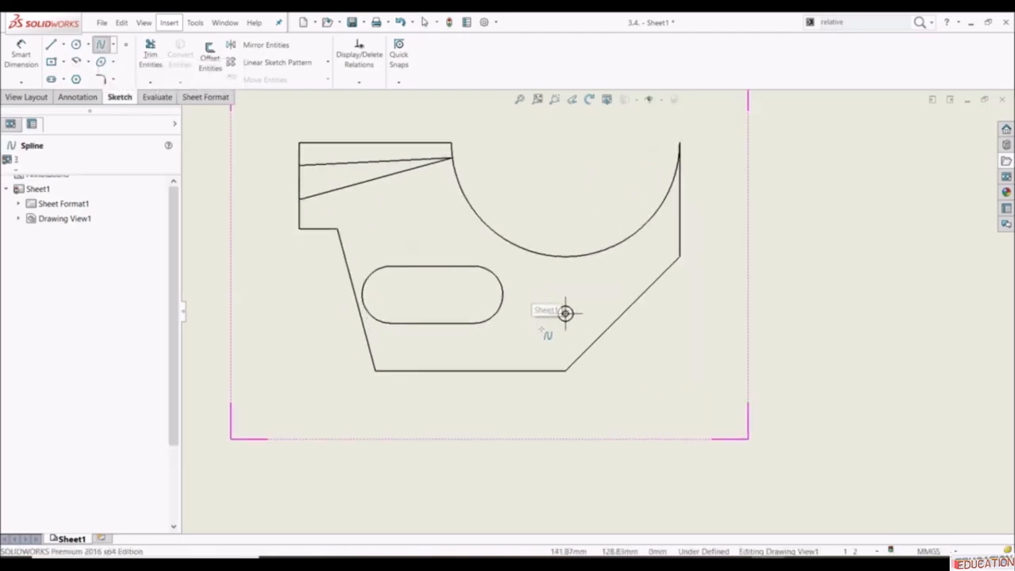
pyautogui.click(541, 343)
pyautogui.click(591, 336)
pyautogui.click(604, 293)
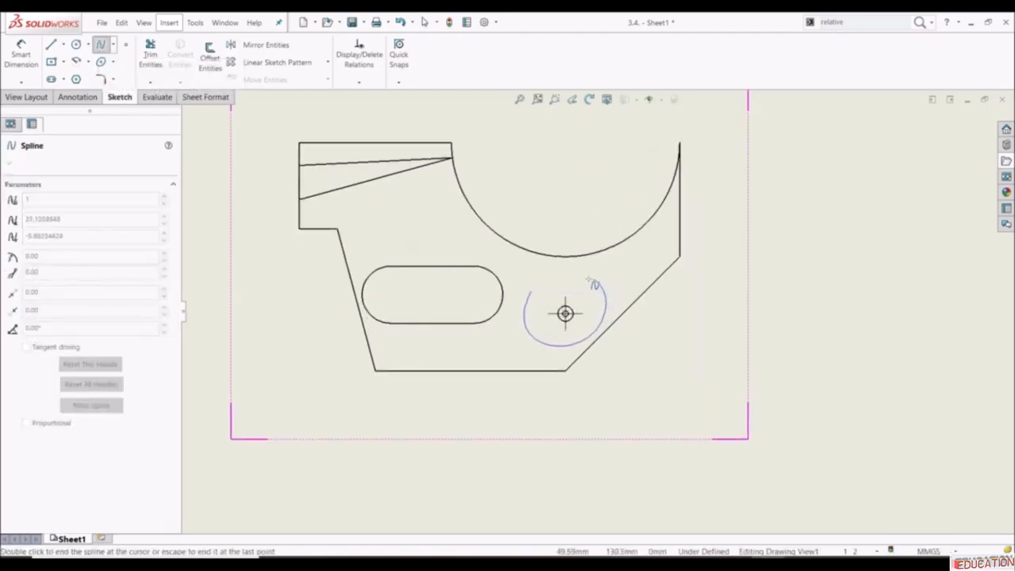
pyautogui.click(564, 269)
pyautogui.click(530, 291)
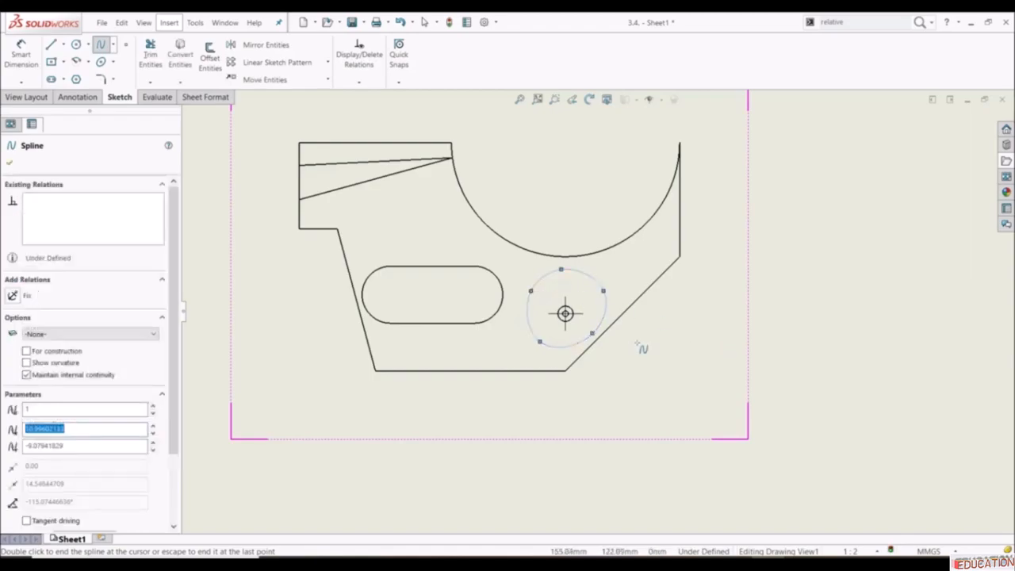
# - Create a detail view from the closed spline profile and place it to the right of the part view
pyautogui.click(26, 96)
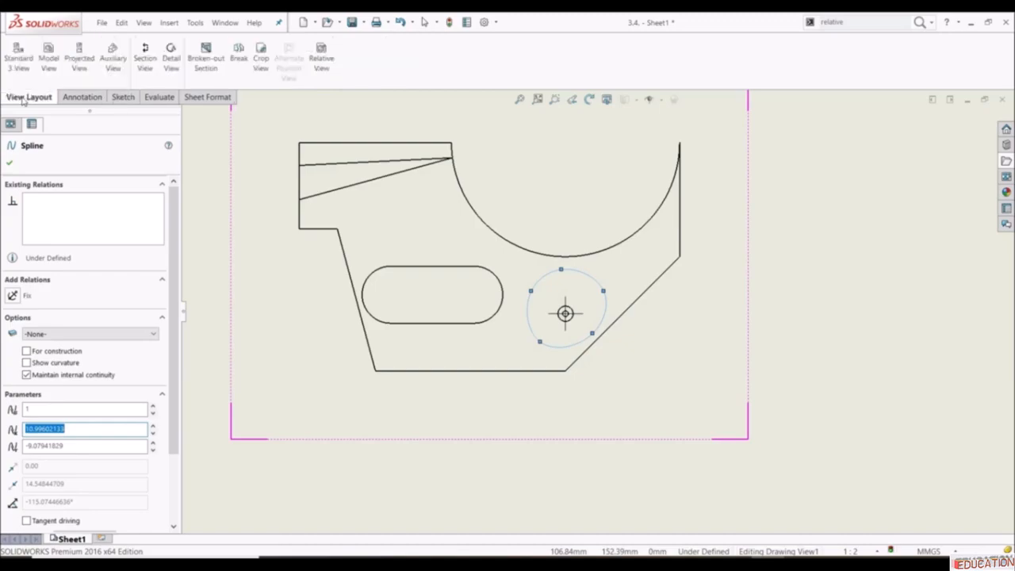
pyautogui.click(170, 62)
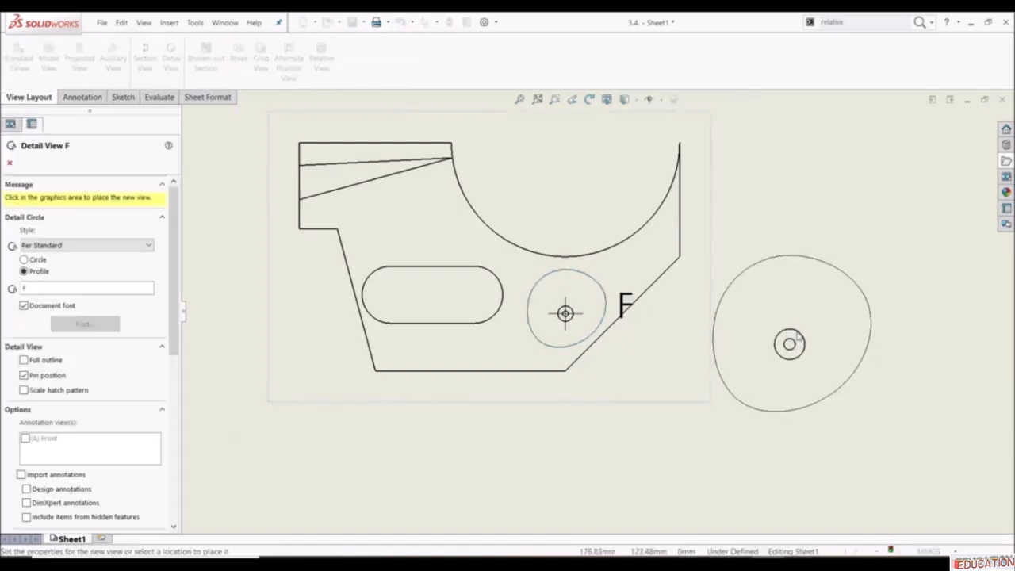
pyautogui.click(829, 386)
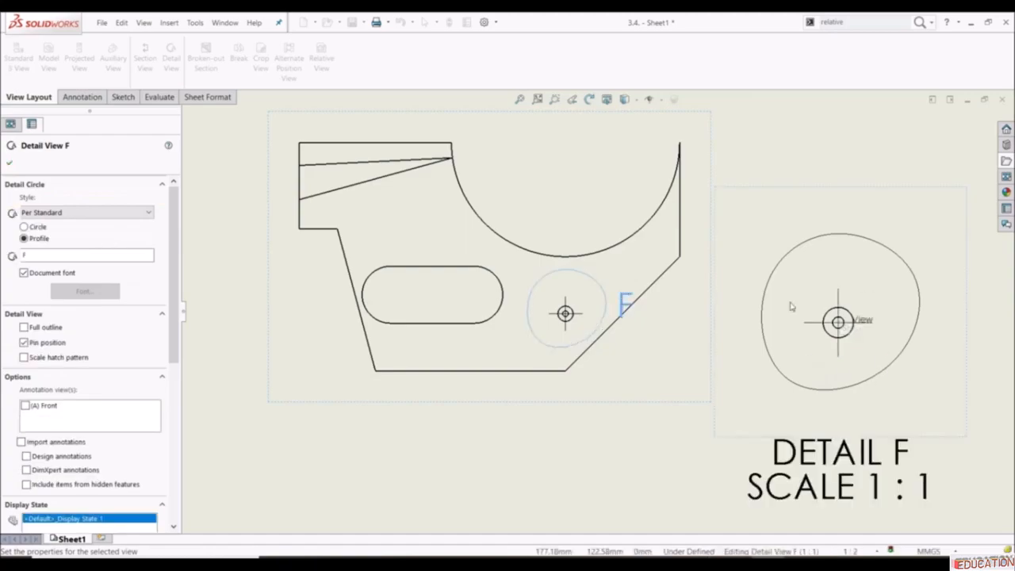
pyautogui.press('f')
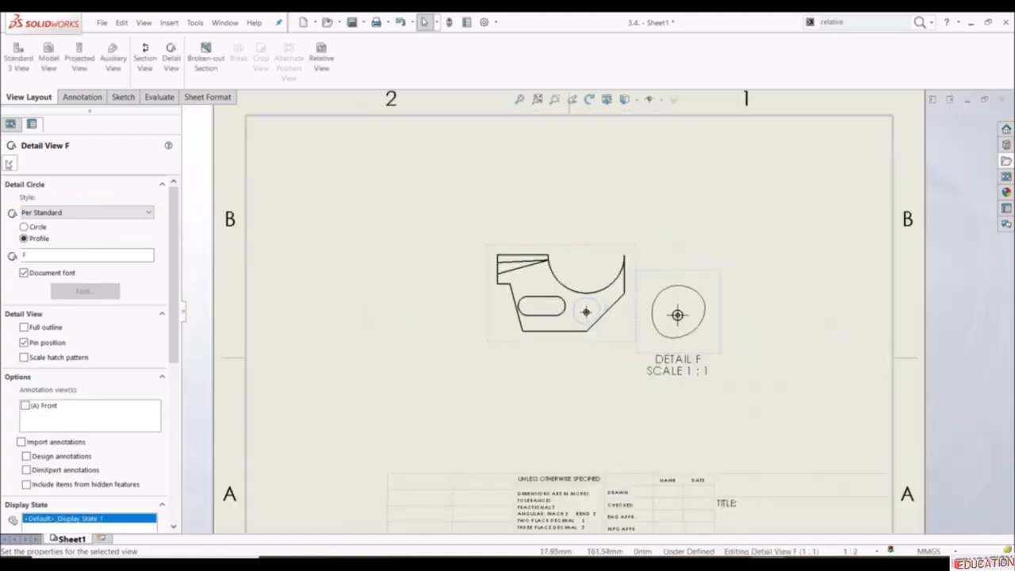
pyautogui.click(10, 162)
pyautogui.scroll(-2, 690, 312)
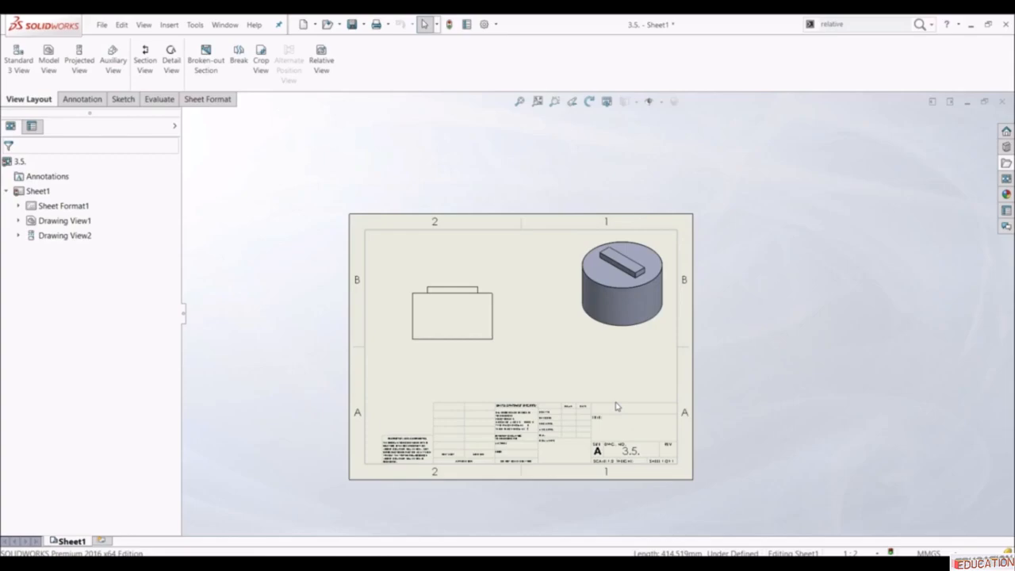
pyautogui.scroll(-3, 603, 281)
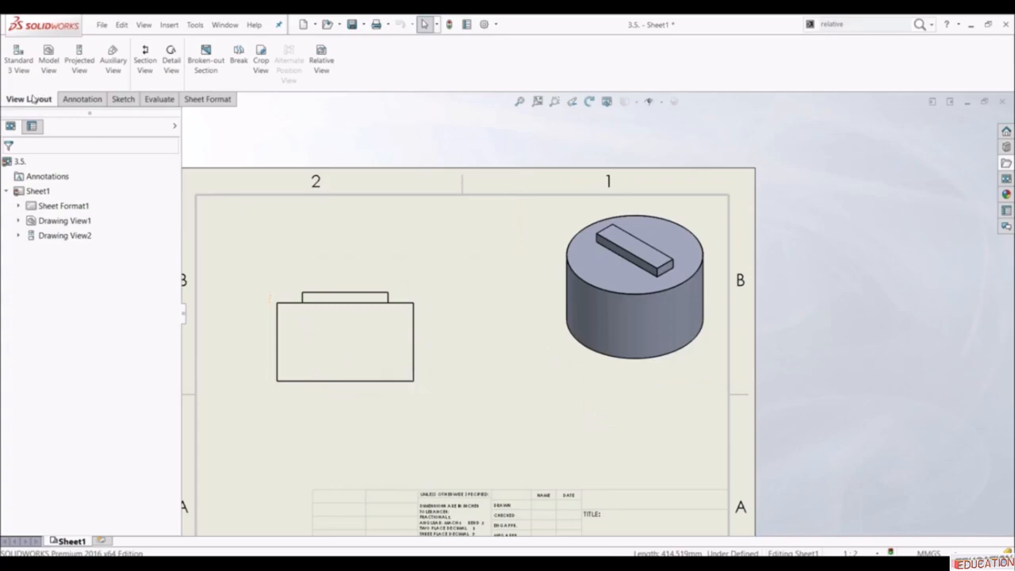
# - Start a broken-out section and sketch a closed spline around the left front portion of the shaded isometric view
pyautogui.click(199, 66)
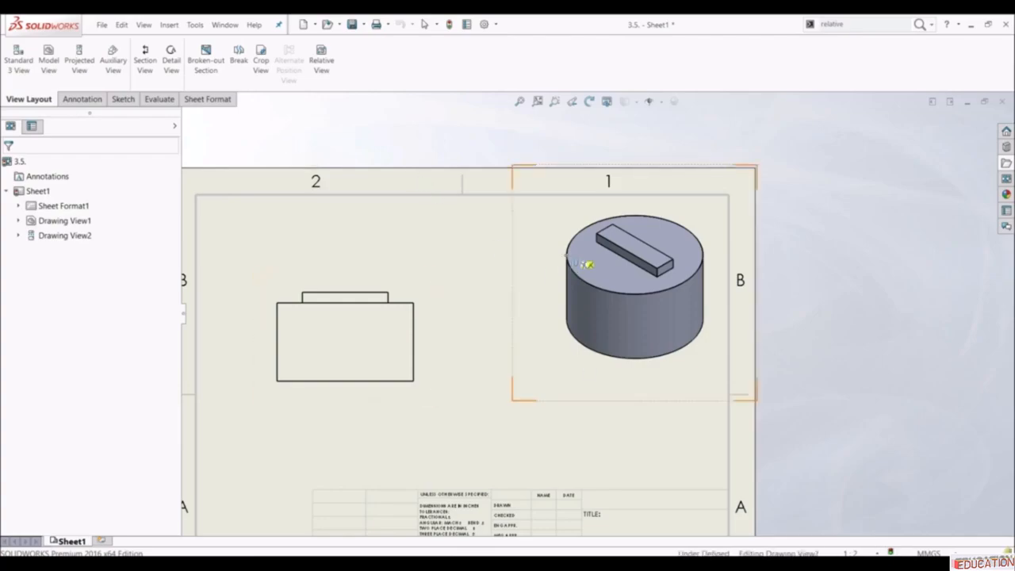
pyautogui.click(575, 382)
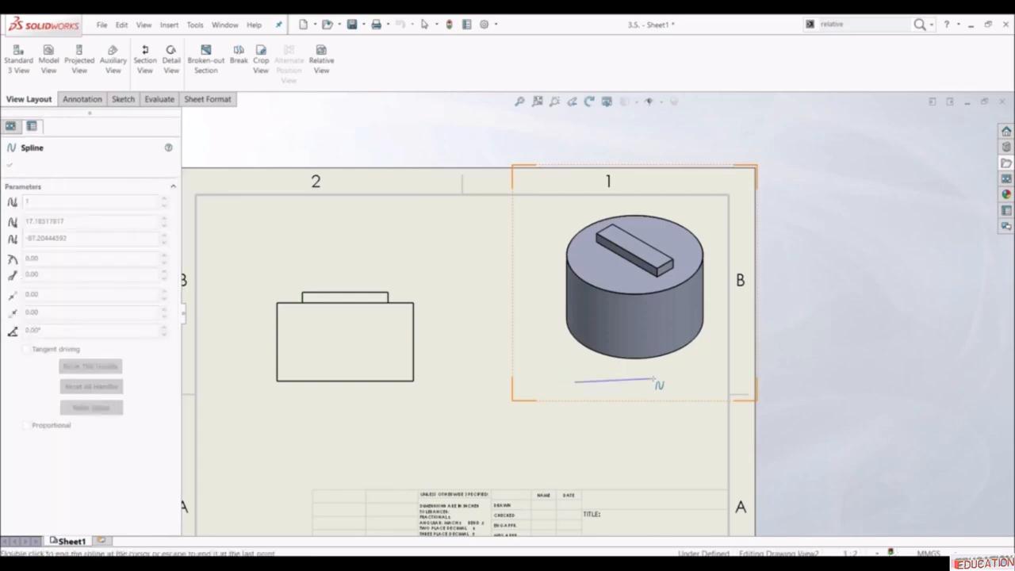
pyautogui.click(653, 378)
pyautogui.click(663, 320)
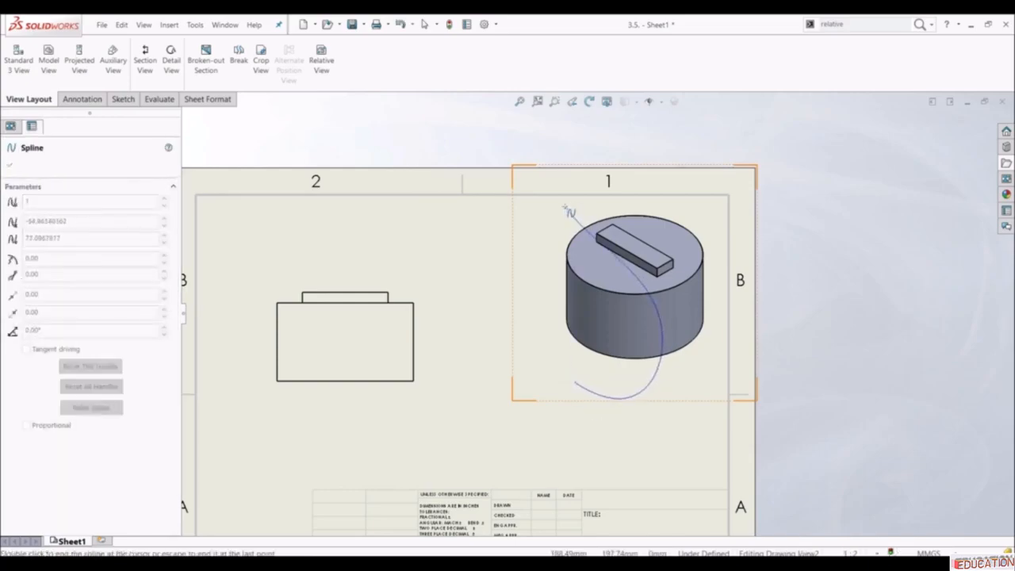
pyautogui.click(539, 235)
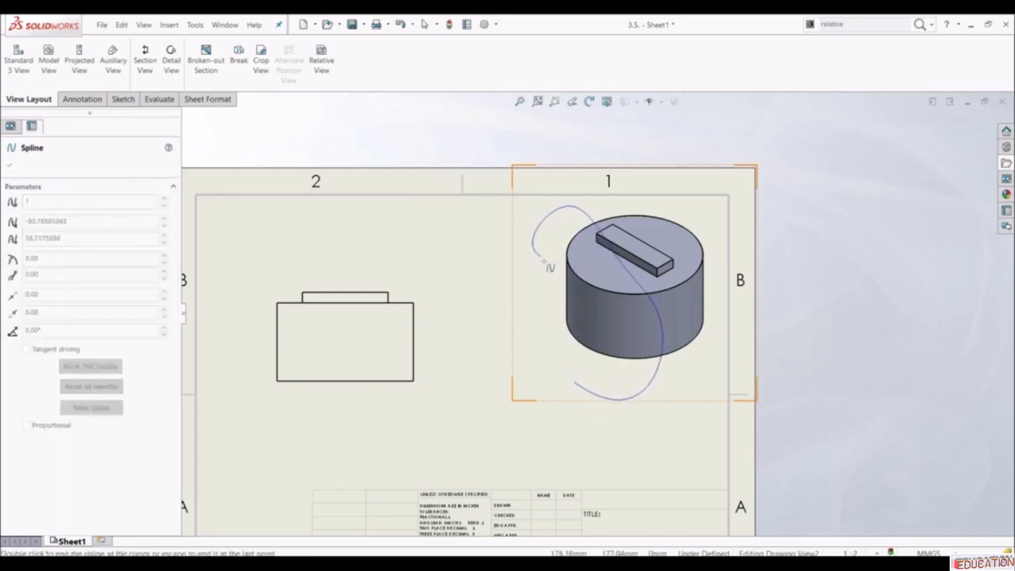
pyautogui.click(577, 384)
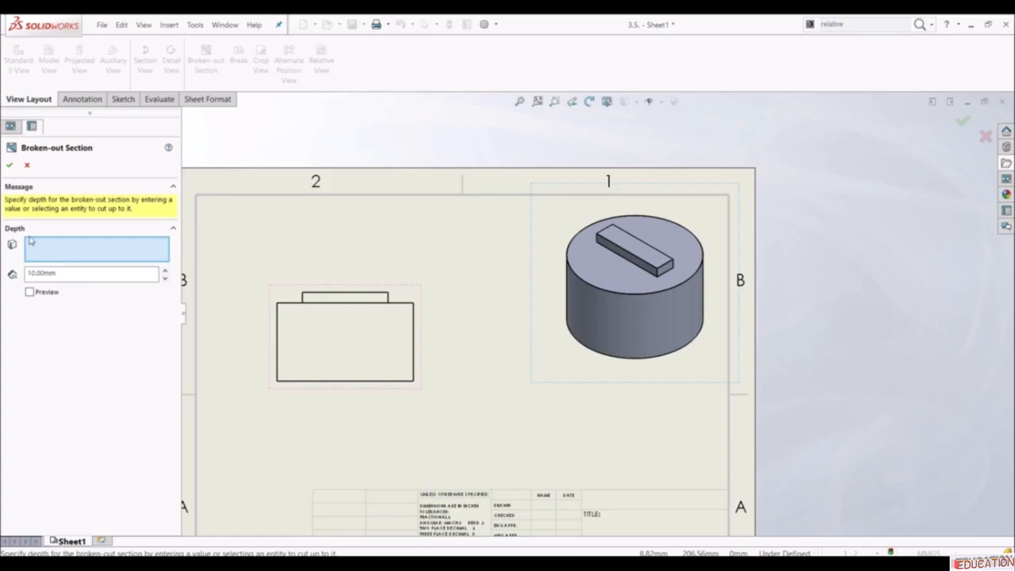
# - Set the isometric view's broken-out section depth to 70 mm, preview it and accept the cut
pyautogui.doubleClick(59, 272)
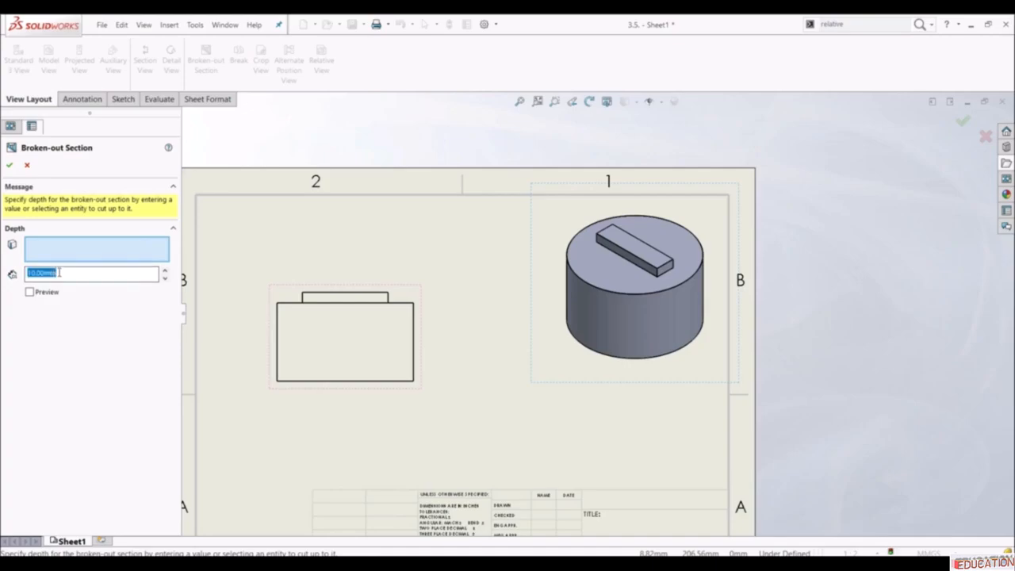
pyautogui.write('70')
pyautogui.press('Return')
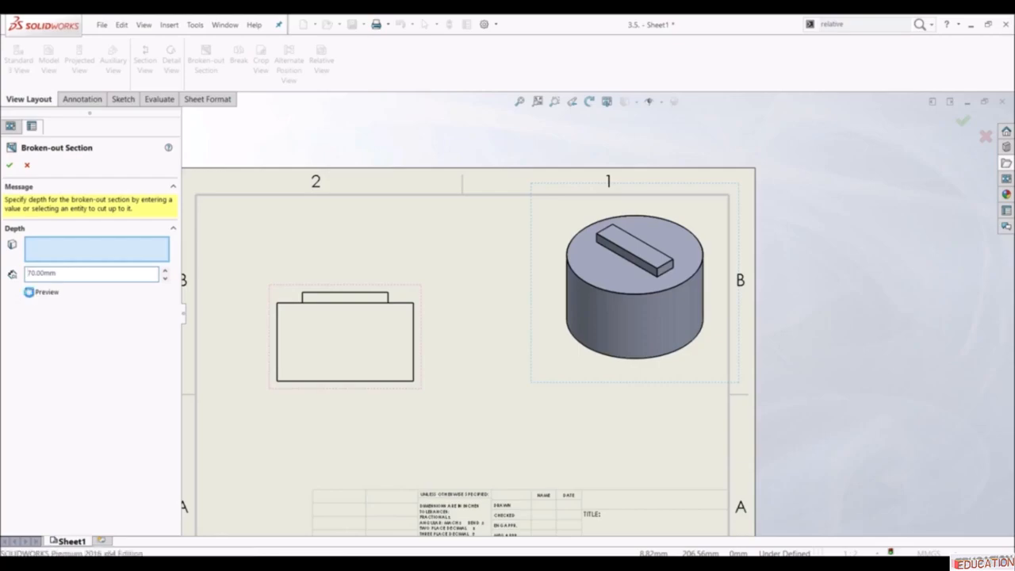
pyautogui.click(28, 292)
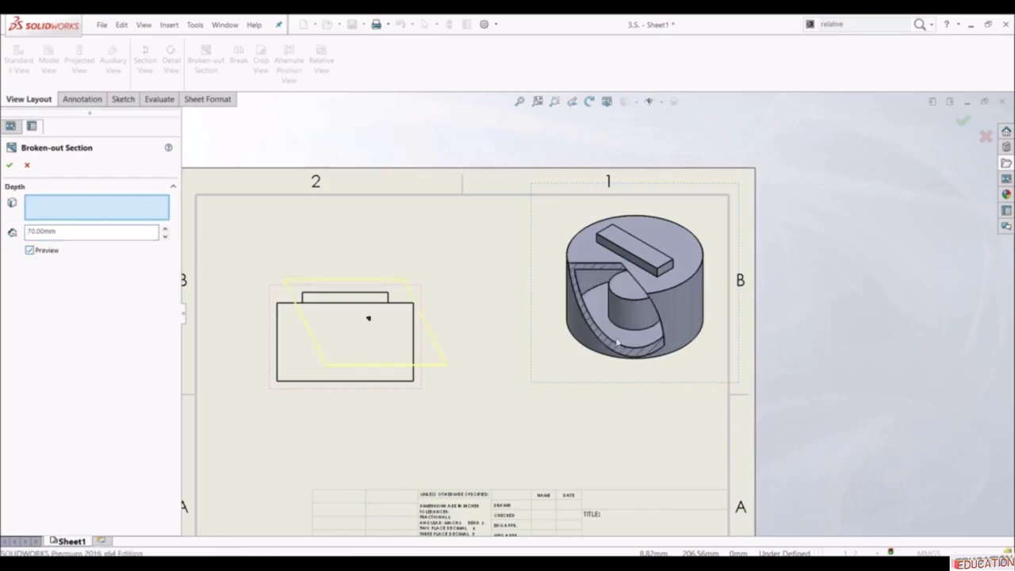
pyautogui.click(9, 165)
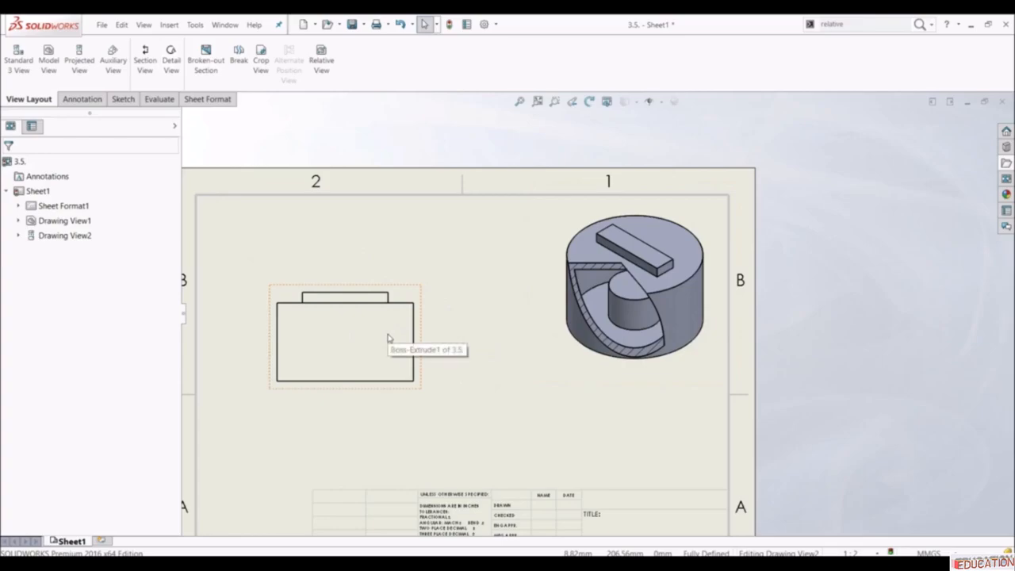
# - Start a broken-out section and sketch a closed spline around the right half of the front view
pyautogui.click(211, 73)
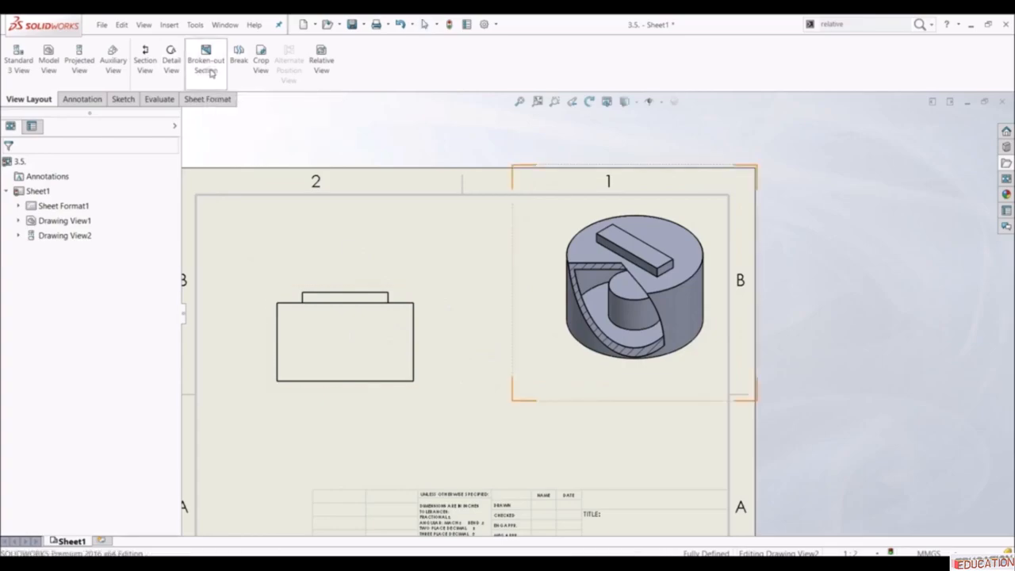
pyautogui.click(373, 279)
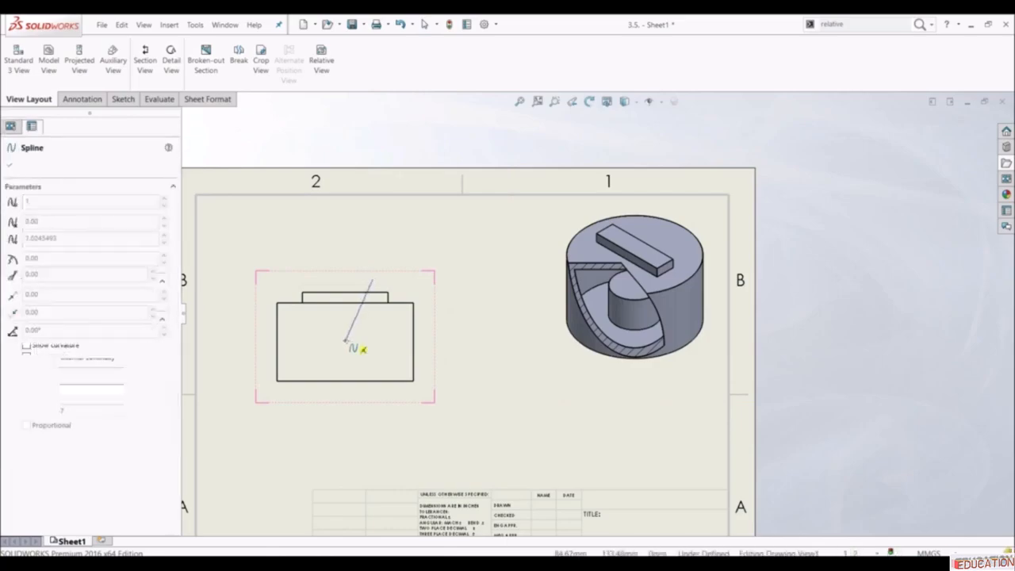
pyautogui.click(351, 347)
pyautogui.click(373, 407)
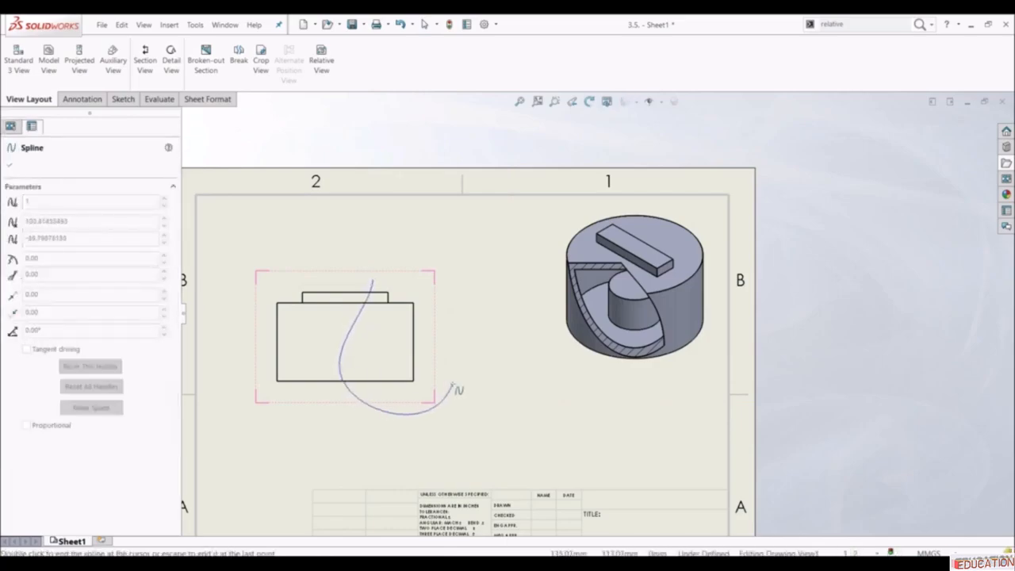
pyautogui.click(453, 384)
pyautogui.click(435, 299)
pyautogui.click(374, 280)
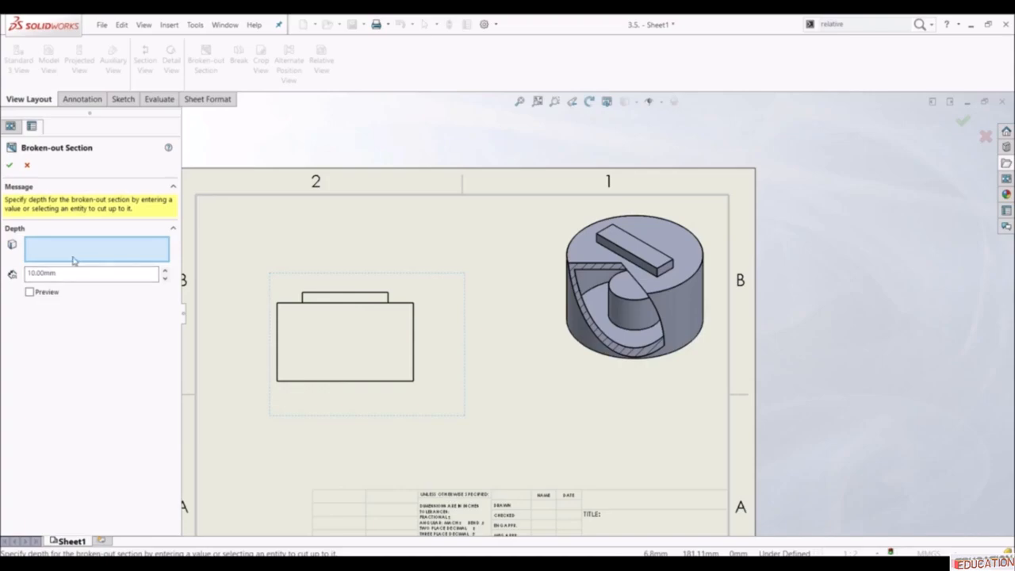
# - Define the front view's section depth by the top edge of the raised block, preview it and accept the cut
pyautogui.click(313, 296)
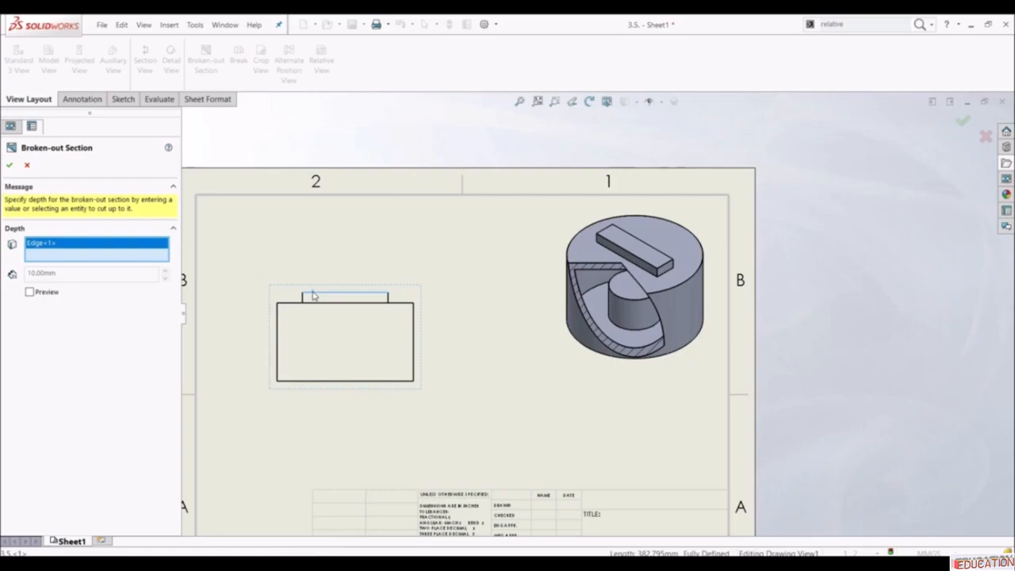
pyautogui.click(30, 292)
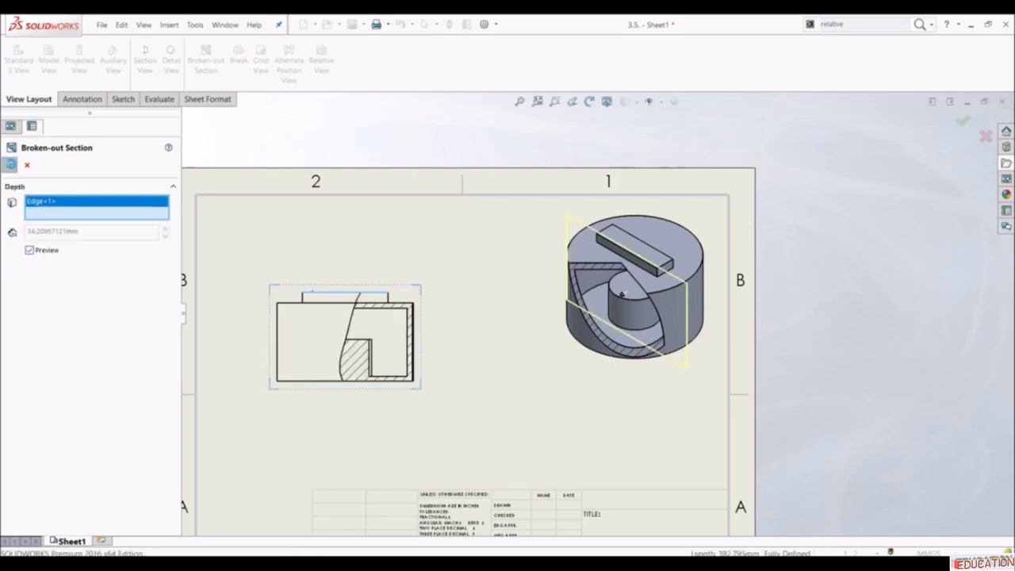
pyautogui.click(10, 164)
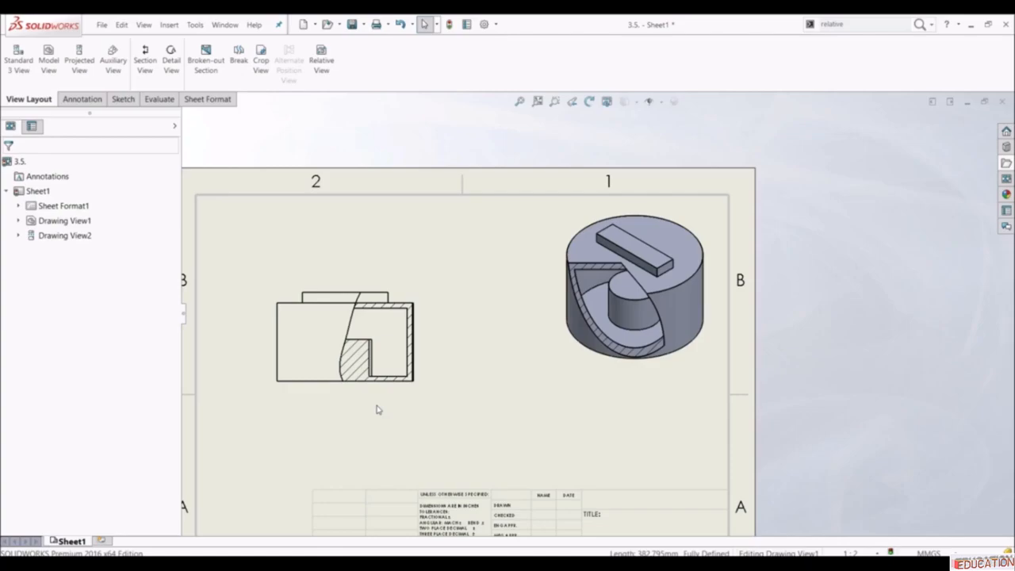
pyautogui.click(378, 410)
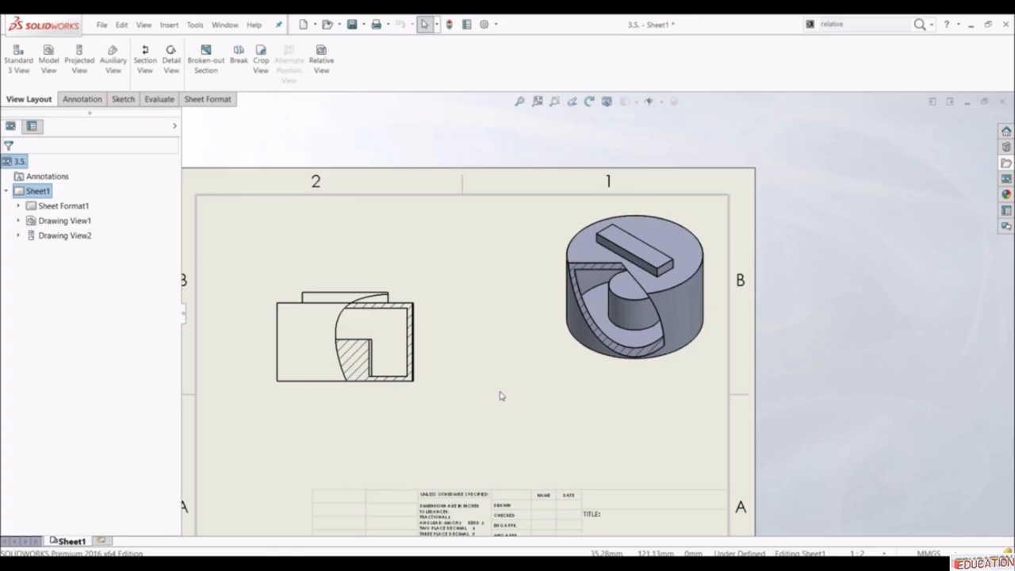
# - Edit the definition of the front view's broken-out section and remove the edge reference that defines its depth
pyautogui.click(62, 221)
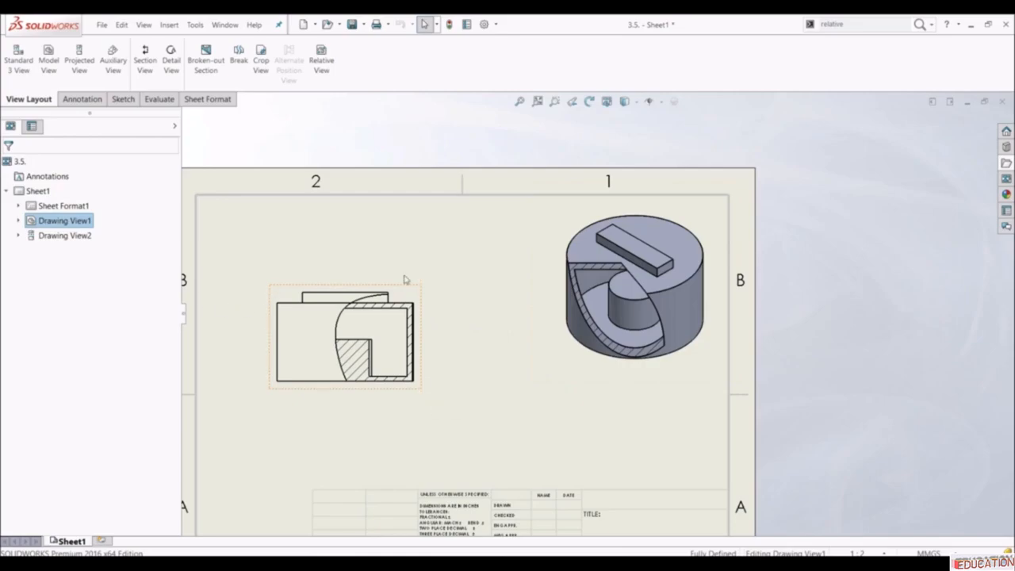
pyautogui.click(18, 220)
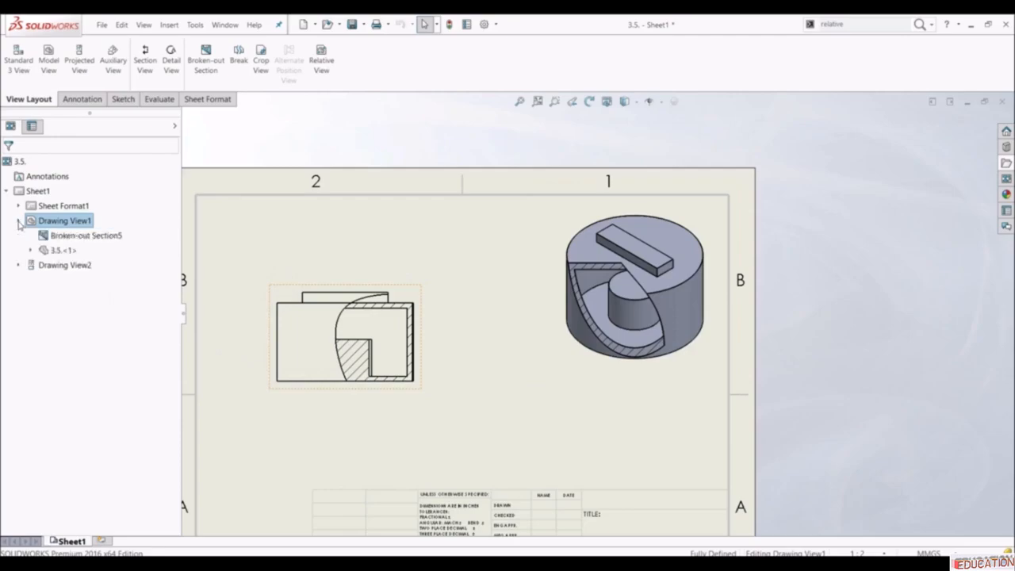
pyautogui.click(64, 238)
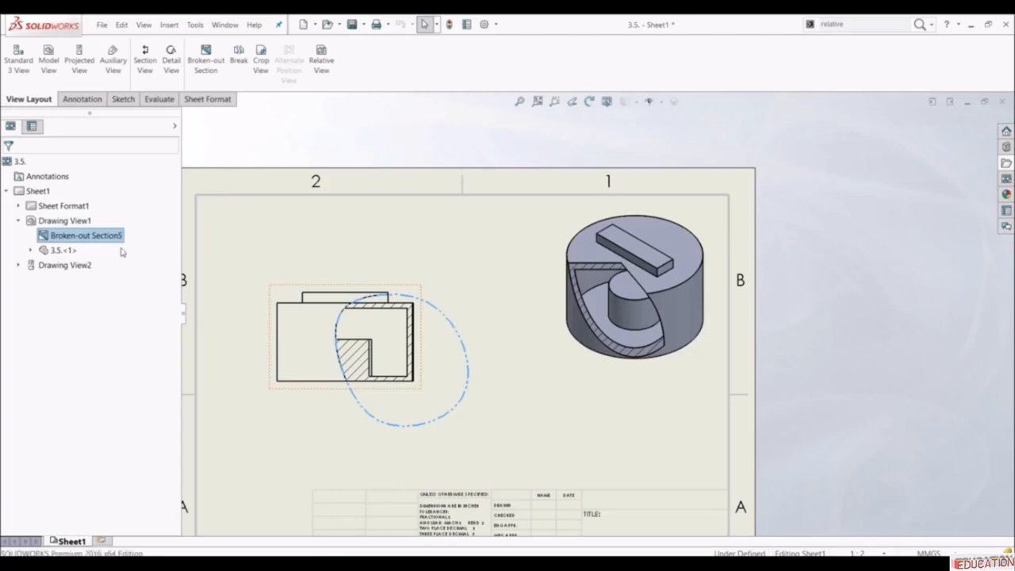
pyautogui.rightClick(71, 240)
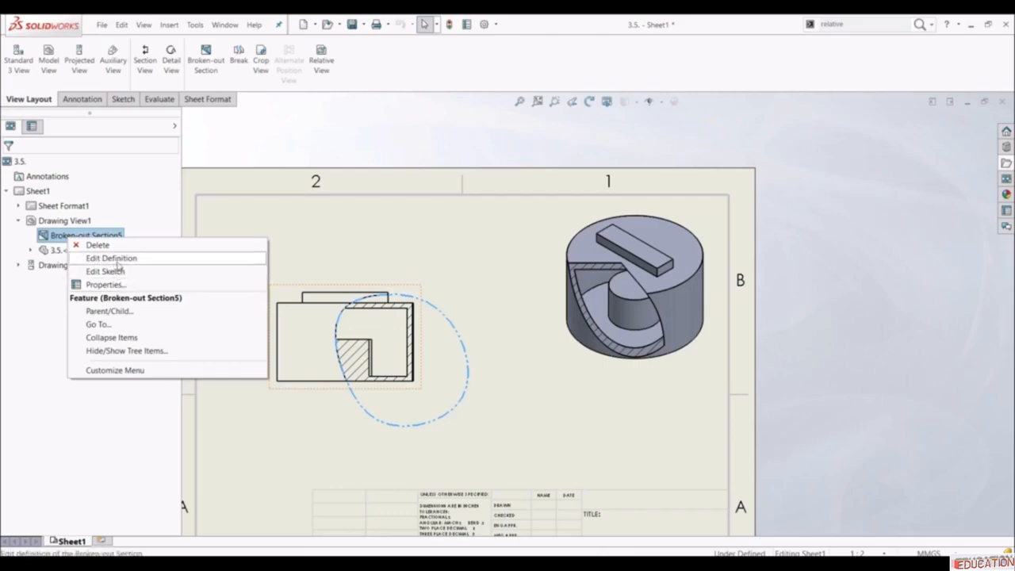
pyautogui.click(119, 259)
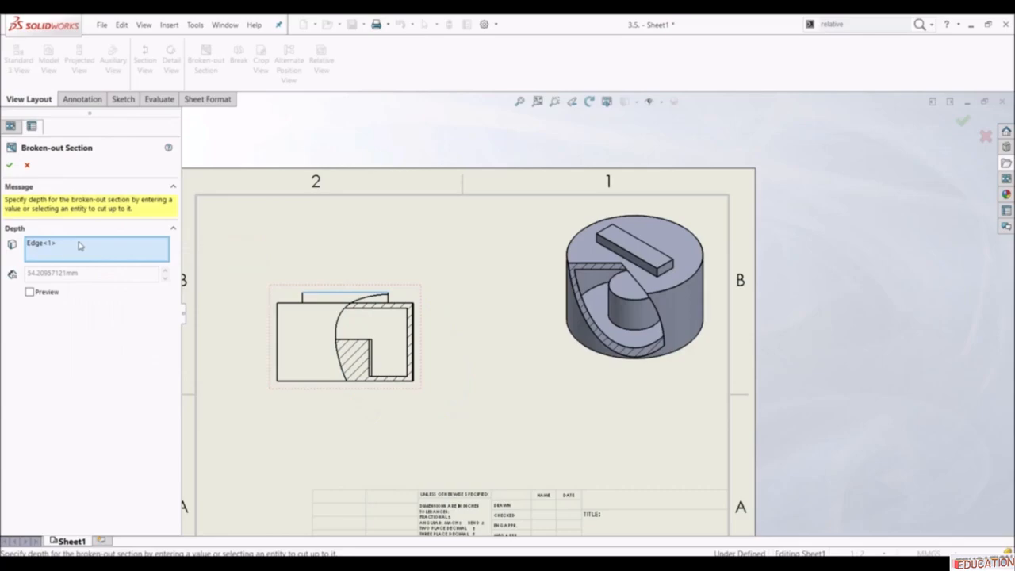
pyautogui.click(80, 245)
pyautogui.rightClick(79, 245)
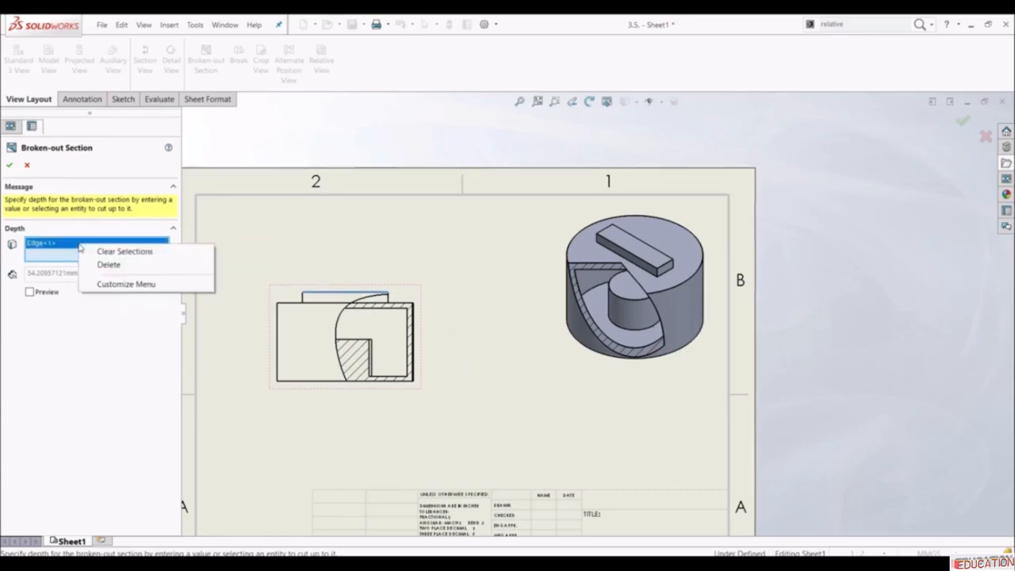
pyautogui.click(94, 264)
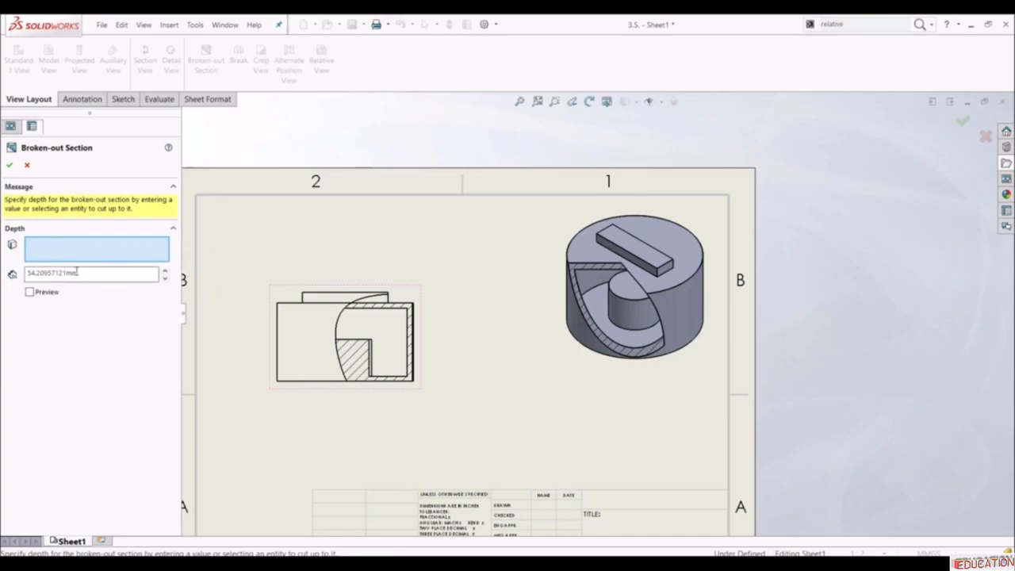
# - Set the front view's broken-out section depth to 60 mm and accept the change
pyautogui.moveTo(100, 272); pyautogui.dragTo(25, 272)
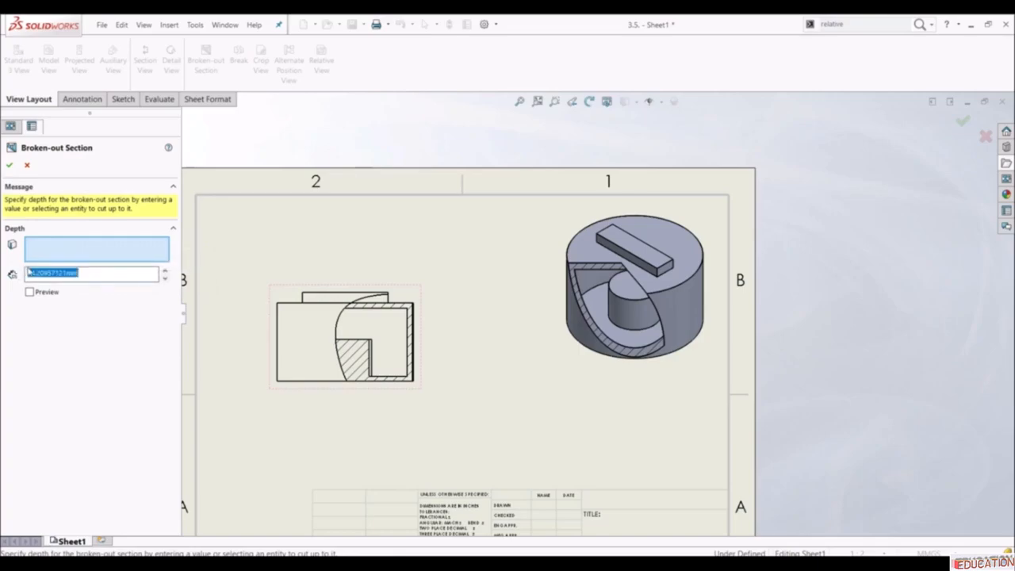
pyautogui.write('60')
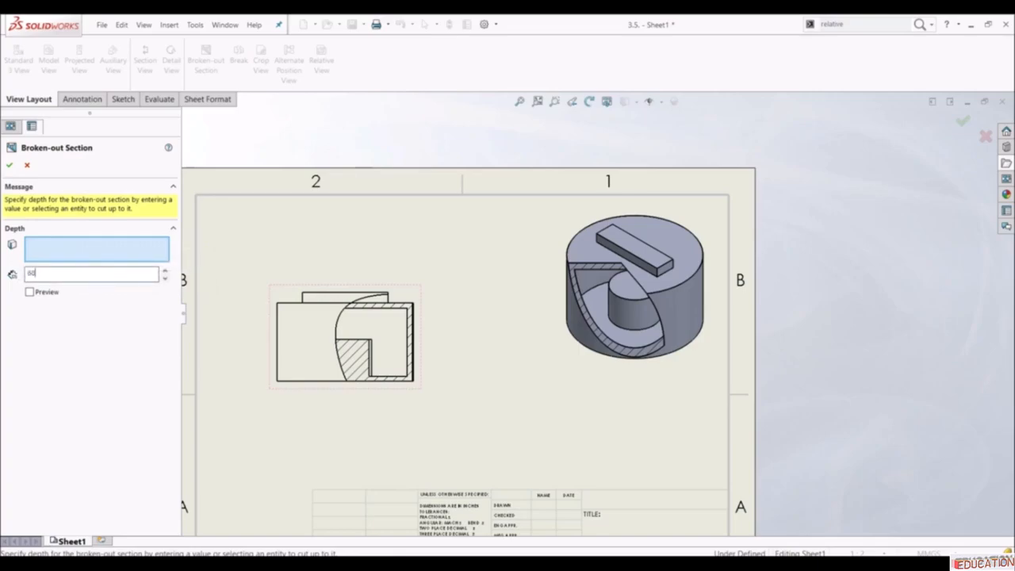
pyautogui.press('Return')
pyautogui.click(10, 165)
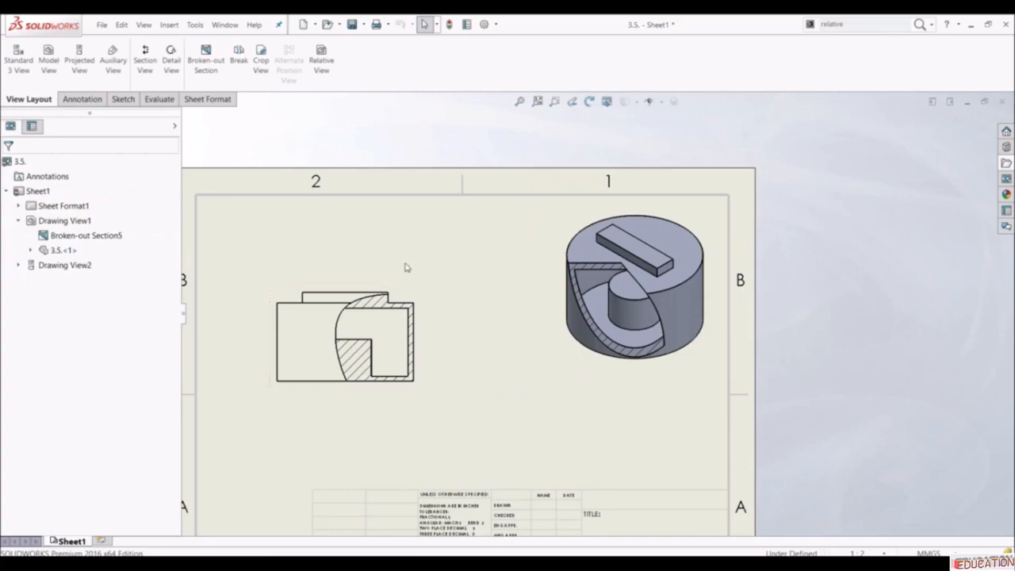
# - Open the spline sketch of the front view's broken-out section for editing
pyautogui.rightClick(65, 236)
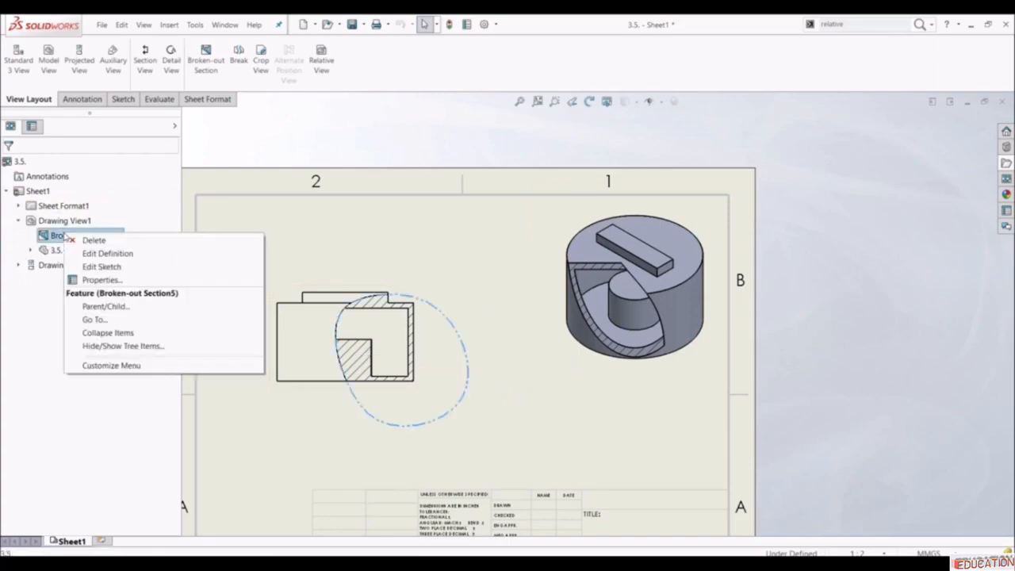
pyautogui.click(87, 267)
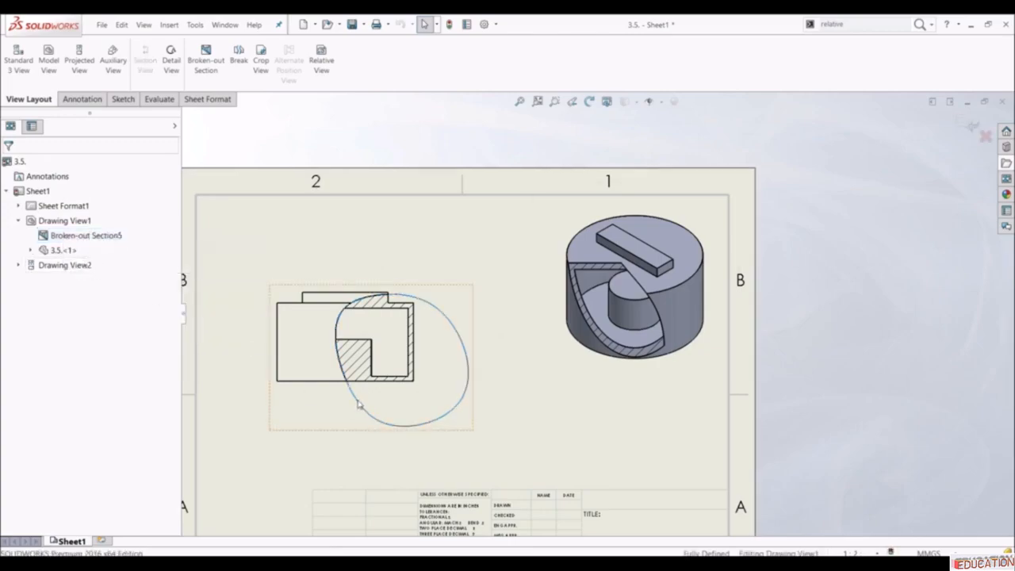
# - Reshape the broken-out section's closed spline so it extends farther left and above the part, and rebuild the drawing
pyautogui.moveTo(353, 399); pyautogui.dragTo(319, 393)
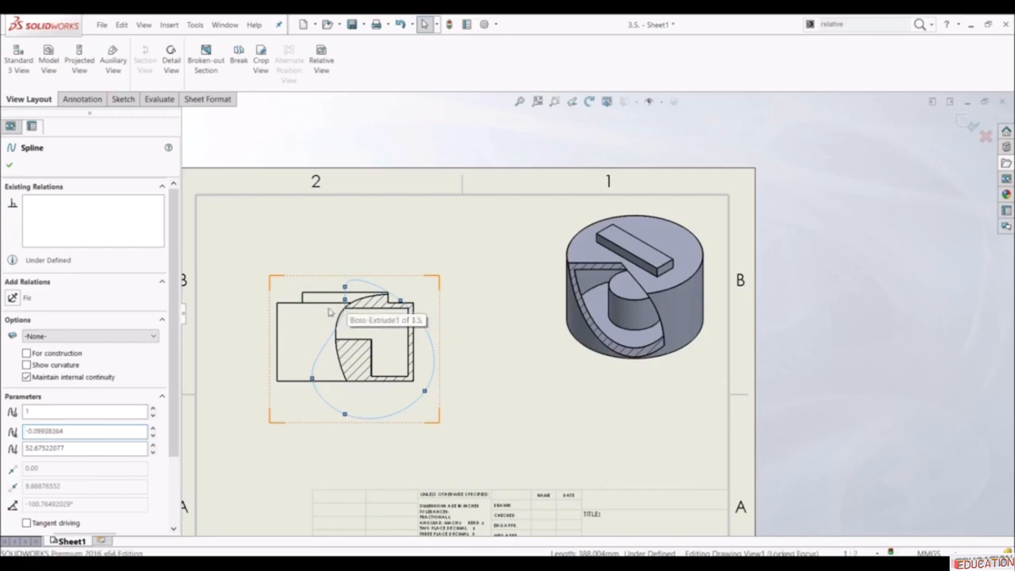
pyautogui.moveTo(348, 308)
pyautogui.mouseDown()
pyautogui.moveTo(317, 323)
pyautogui.moveTo(289, 283)
pyautogui.moveTo(350, 296)
pyautogui.mouseUp()
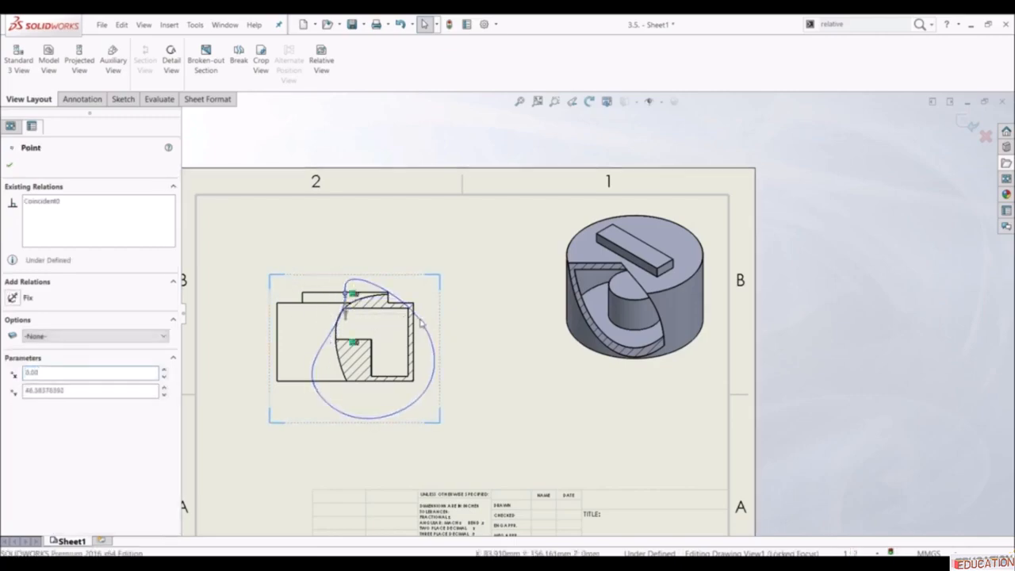
pyautogui.click(429, 319)
pyautogui.moveTo(434, 301); pyautogui.dragTo(431, 306)
pyautogui.click(9, 165)
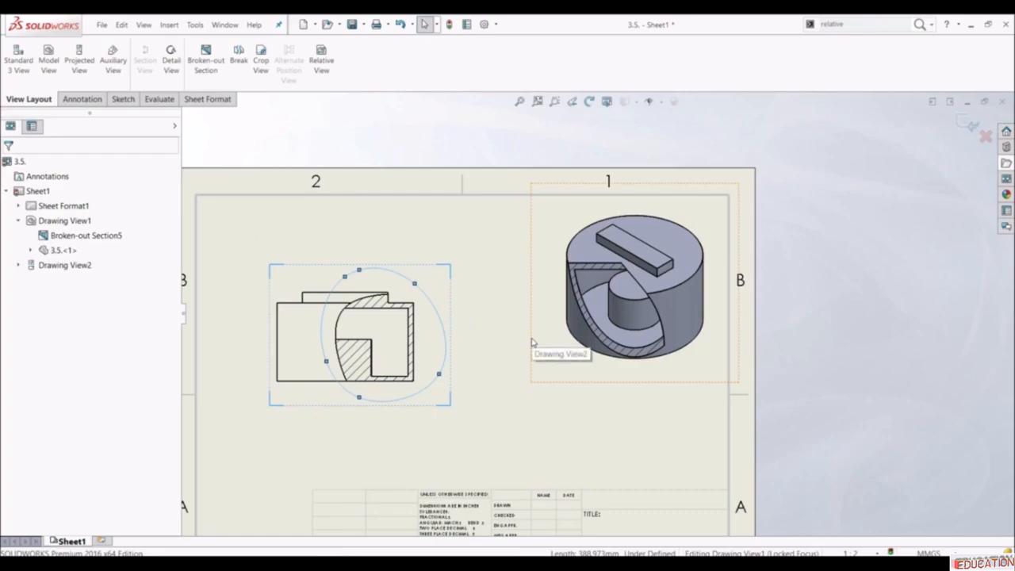
pyautogui.click(449, 24)
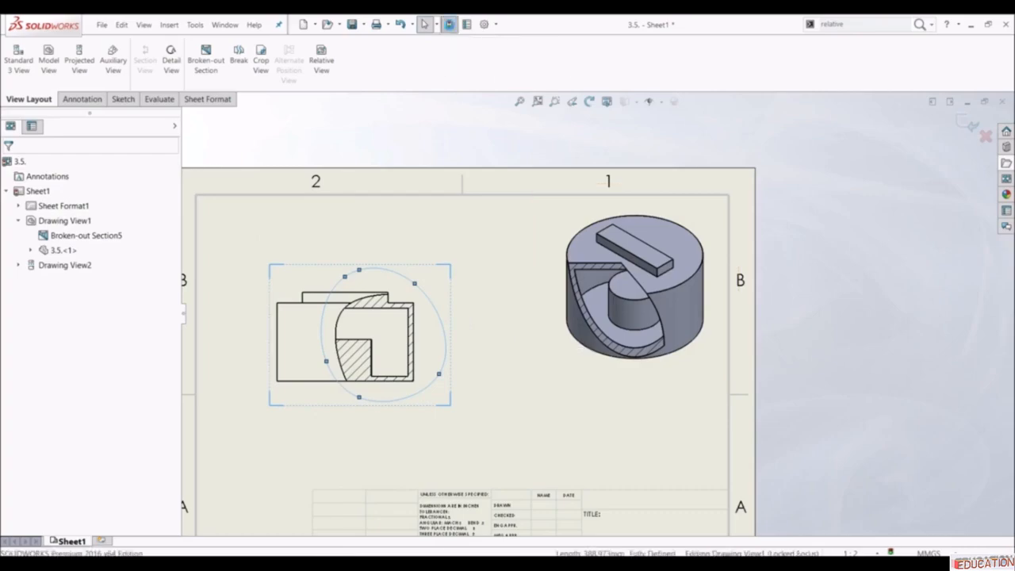
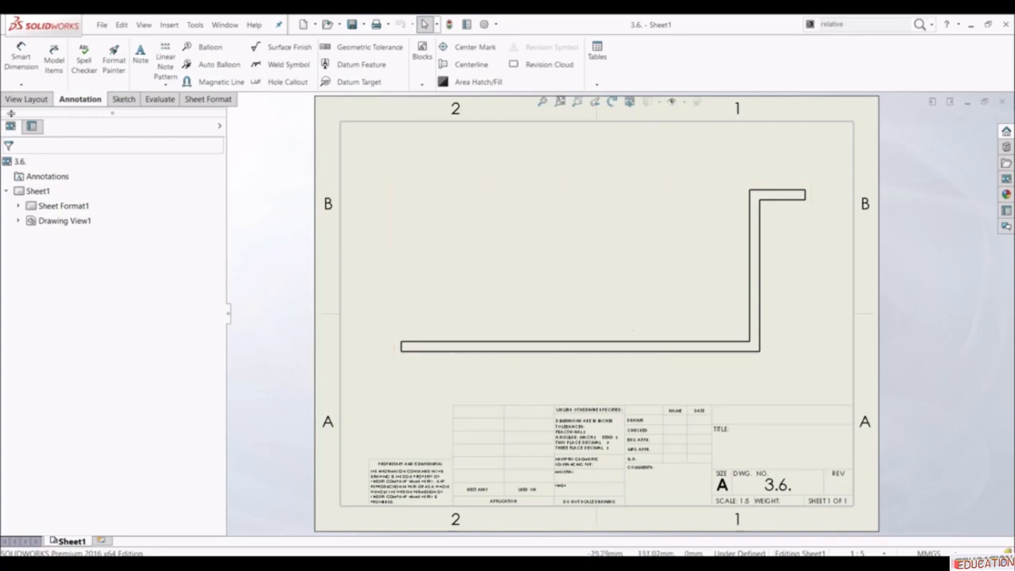
# - Break the profile view with vertical break lines near both ends of its long horizontal leg
pyautogui.click(16, 101)
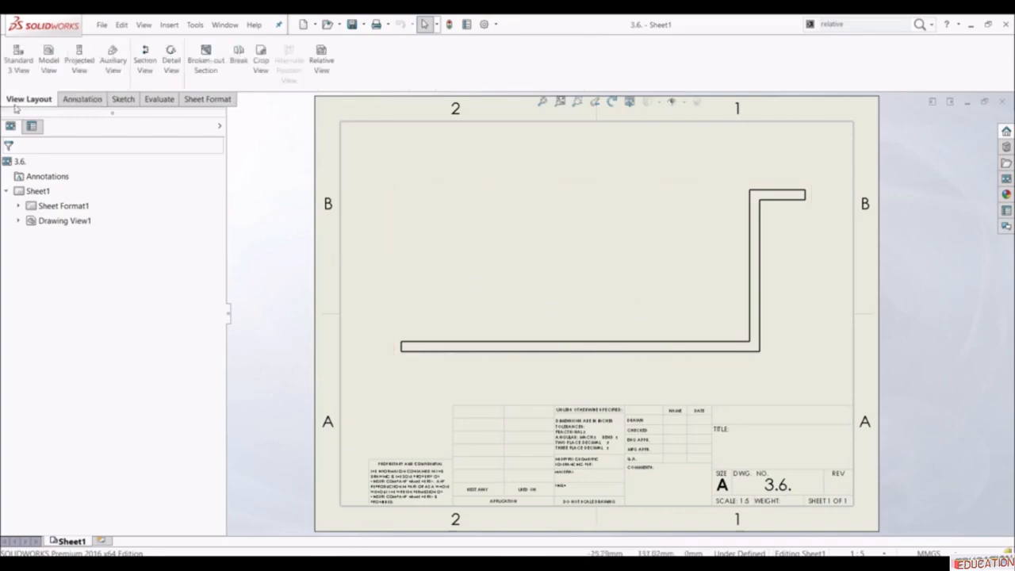
pyautogui.click(238, 56)
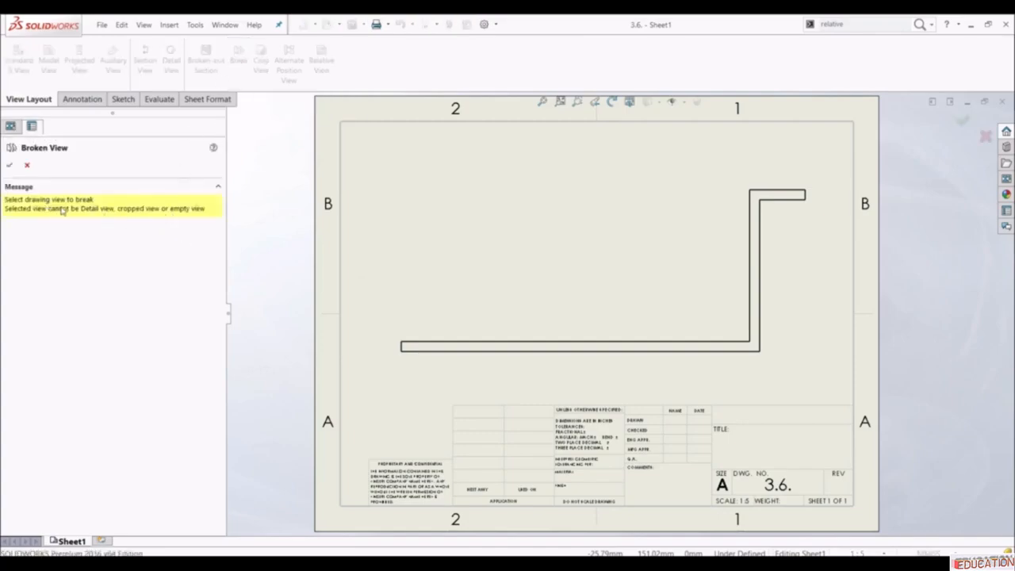
pyautogui.click(554, 268)
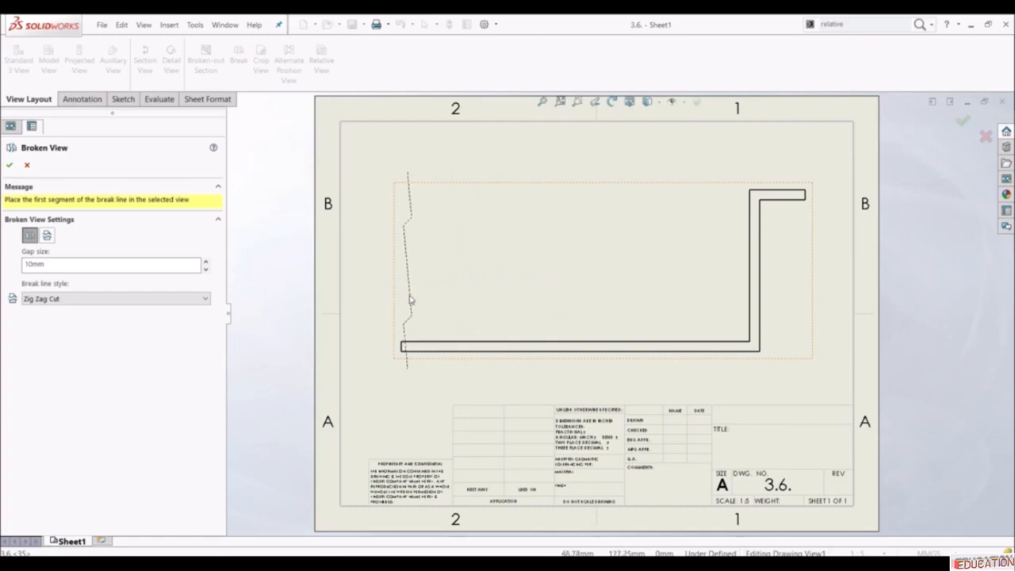
pyautogui.click(416, 300)
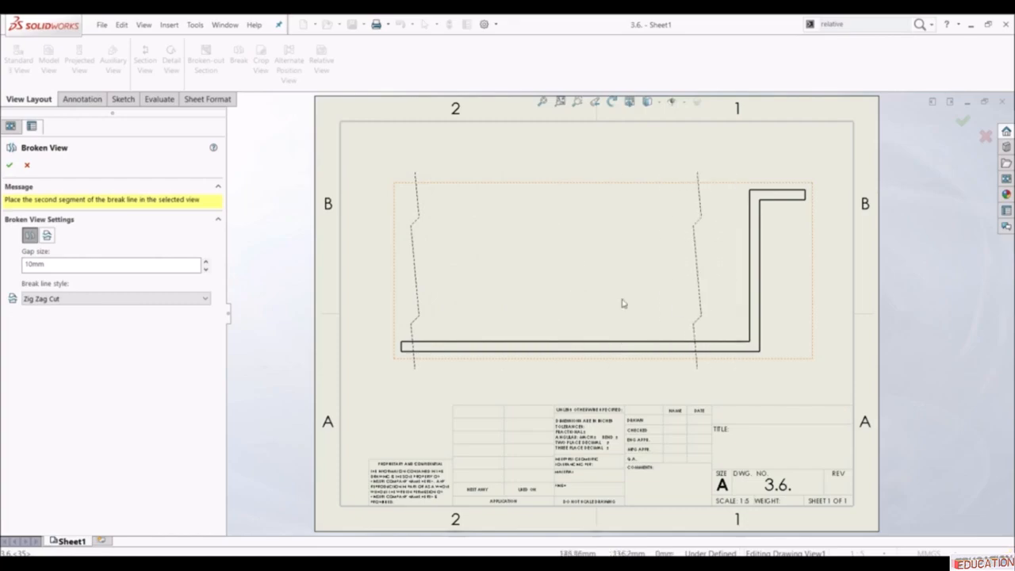
pyautogui.click(731, 289)
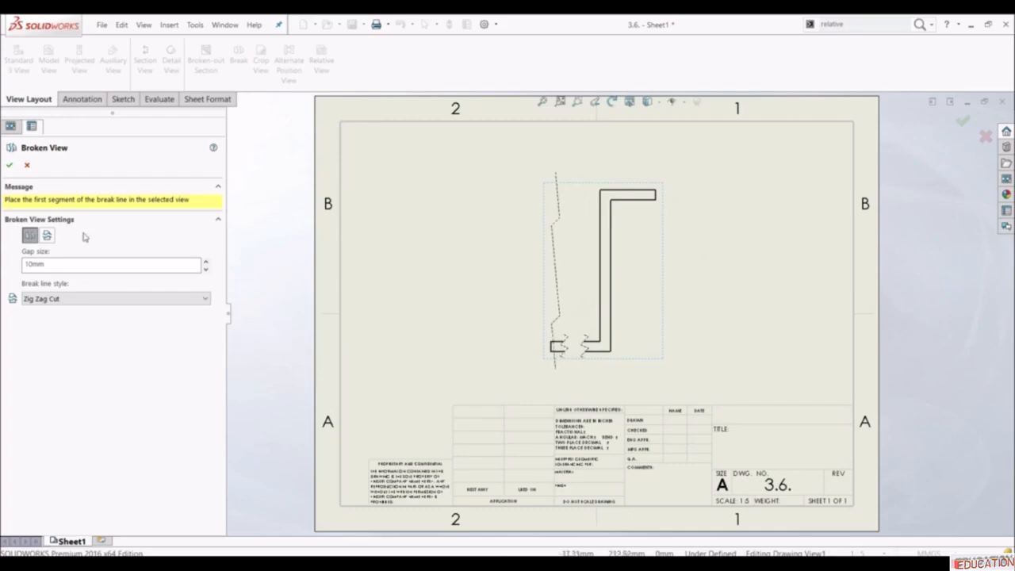
# - Try a break gap size of 50 mm and set it back to 10 mm
pyautogui.doubleClick(70, 263)
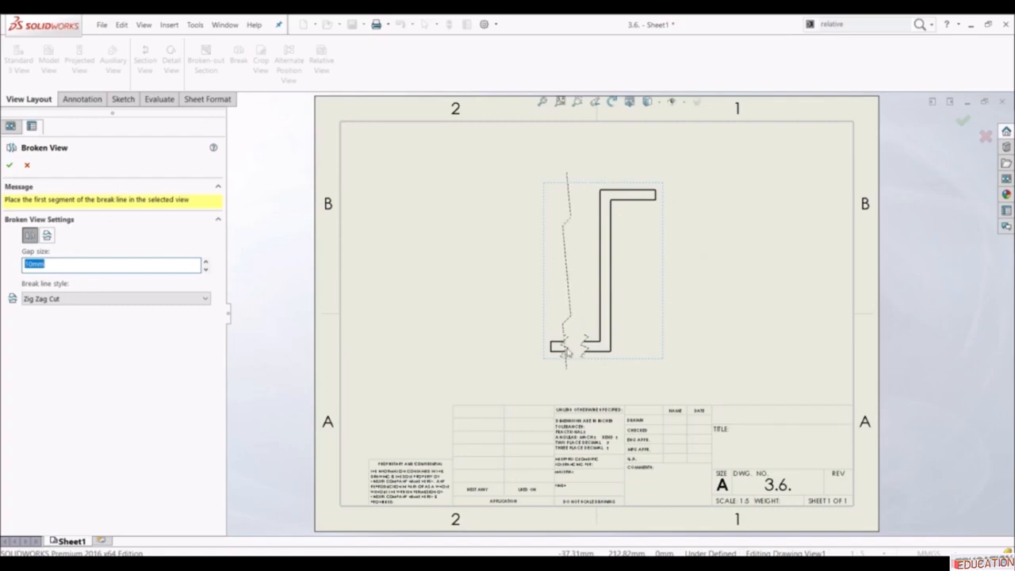
pyautogui.write('50mm')
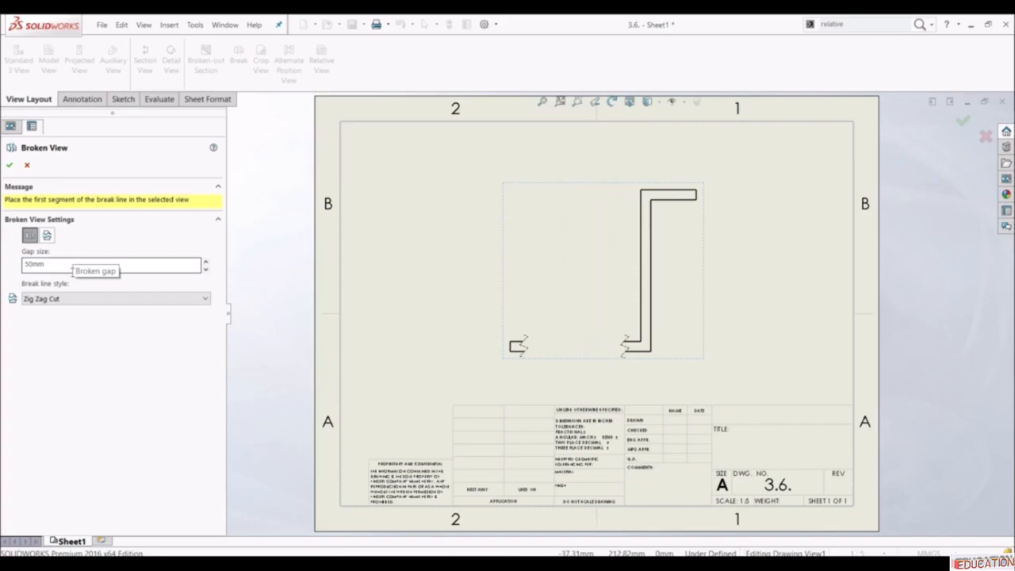
pyautogui.doubleClick(70, 262)
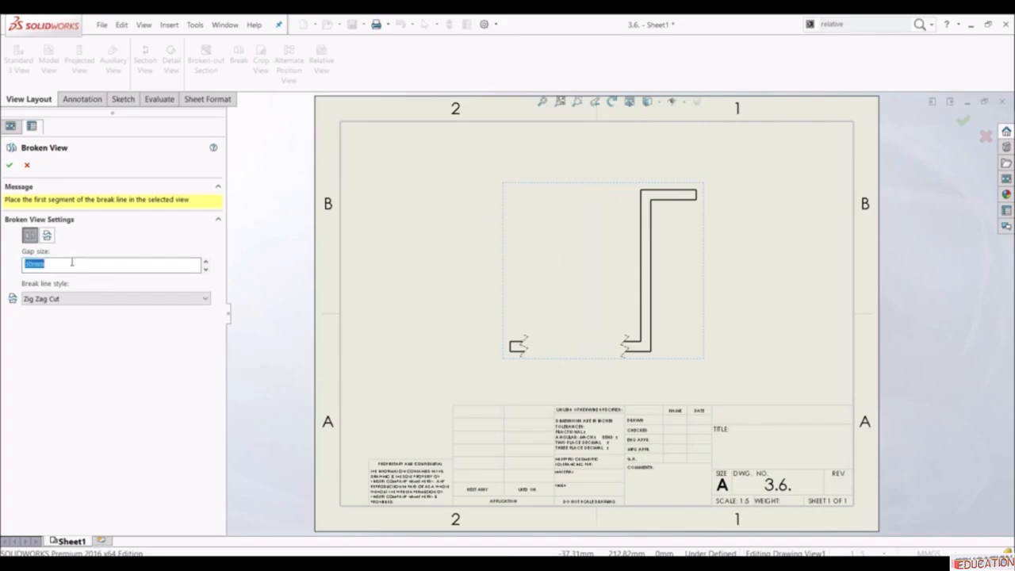
pyautogui.write('10mm')
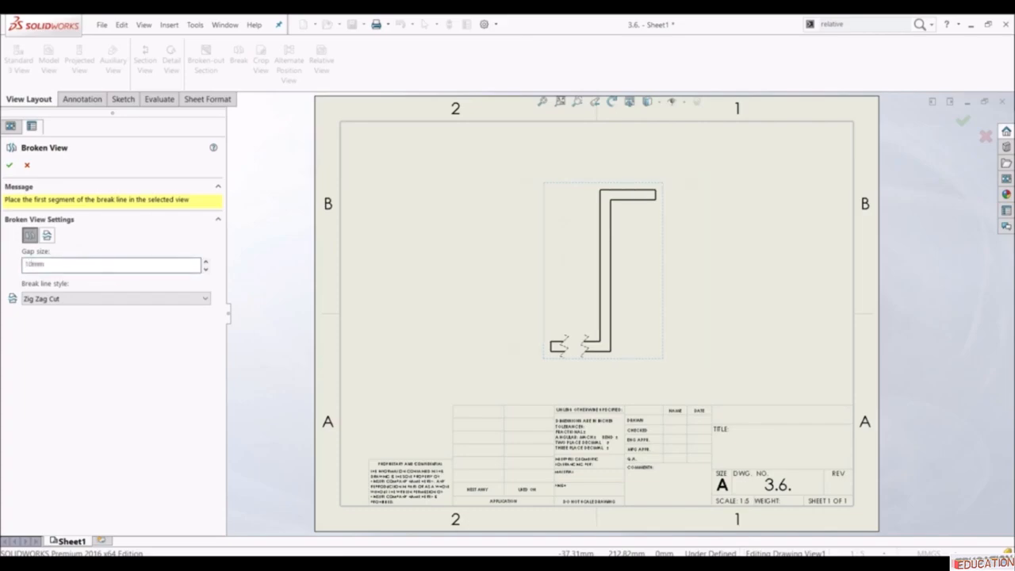
# - Try the Straight Cut, Curve Cut and Small Zig Zag Cut break line styles on the broken view
pyautogui.click(92, 299)
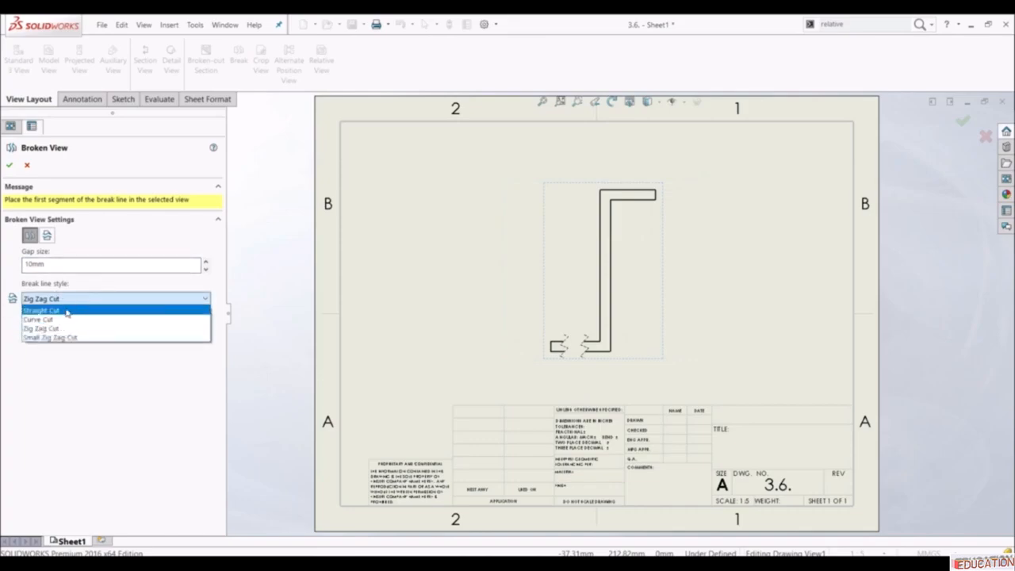
pyautogui.click(67, 311)
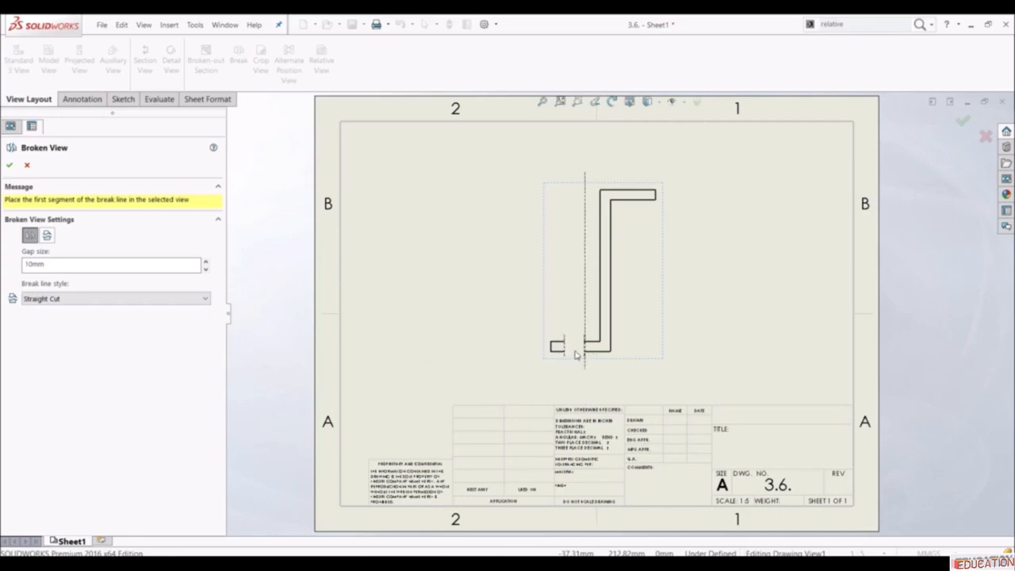
pyautogui.click(75, 298)
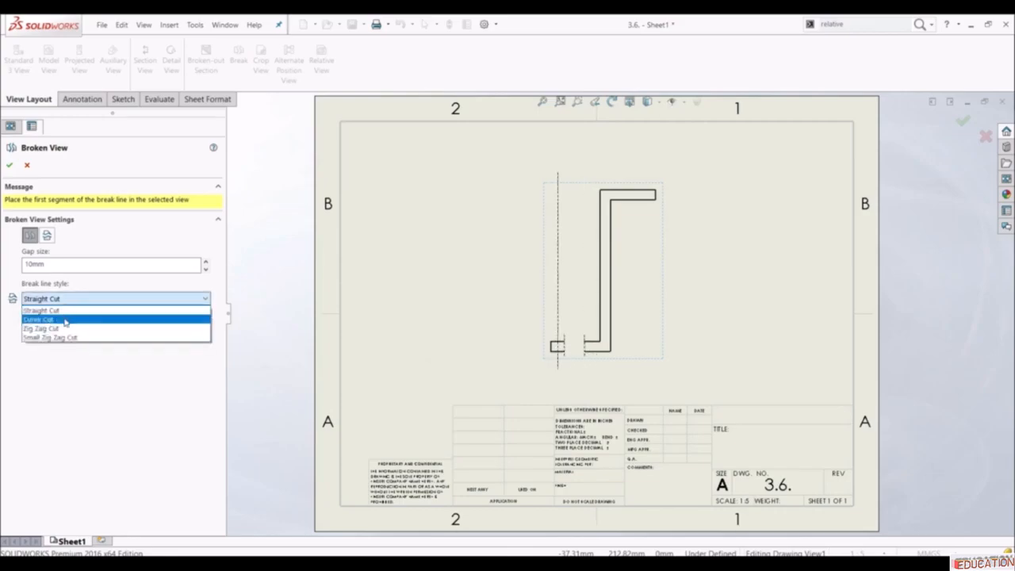
pyautogui.click(66, 320)
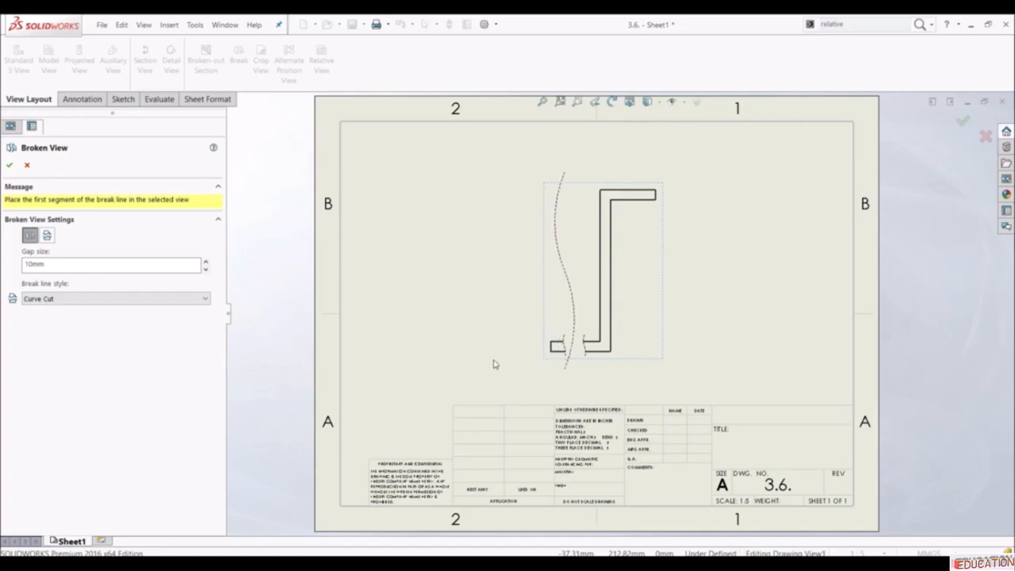
pyautogui.click(174, 299)
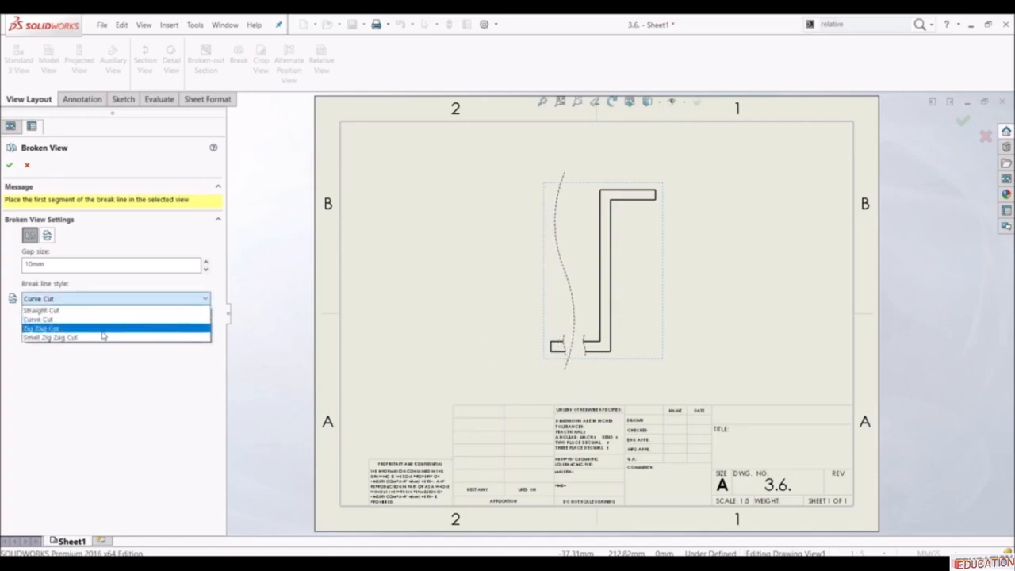
pyautogui.click(99, 337)
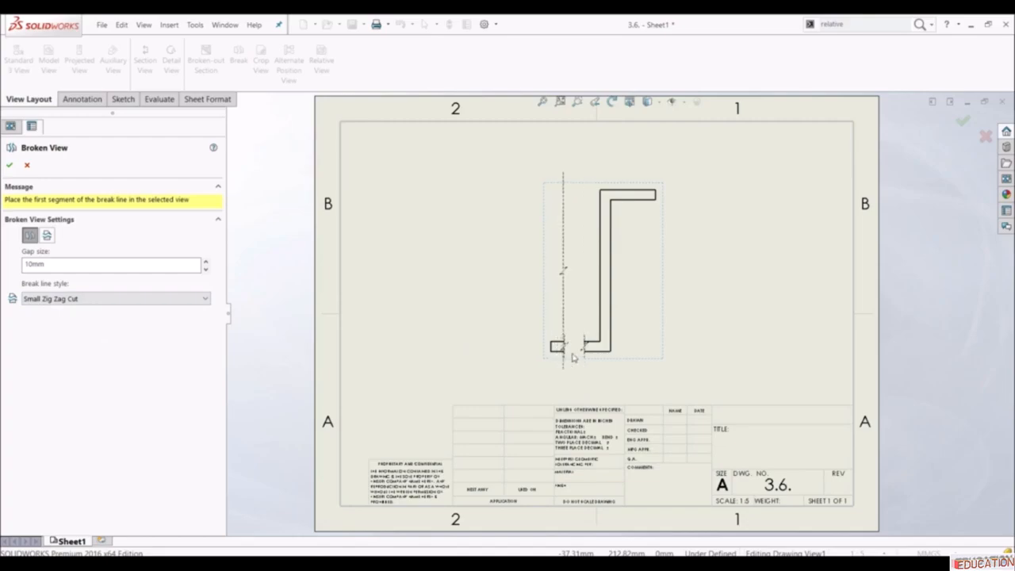
# - Set the break line style to Zig Zag Cut and accept the broken view
pyautogui.click(85, 298)
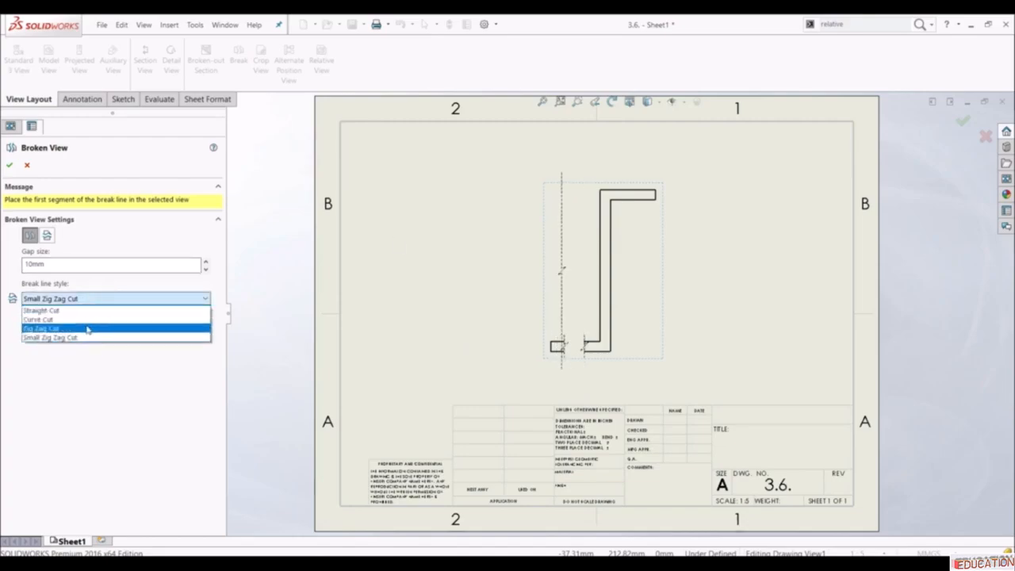
pyautogui.click(88, 328)
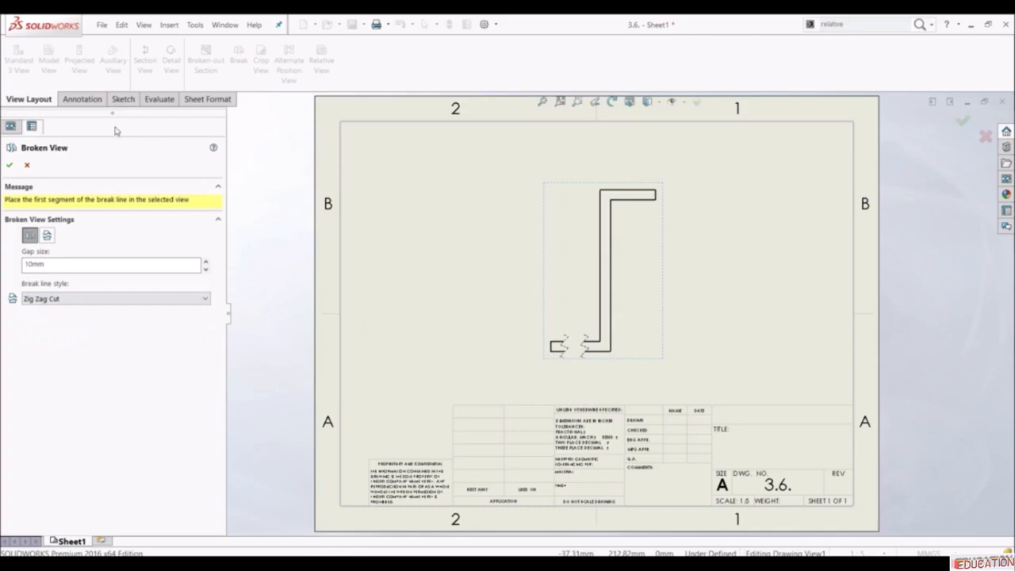
pyautogui.click(9, 164)
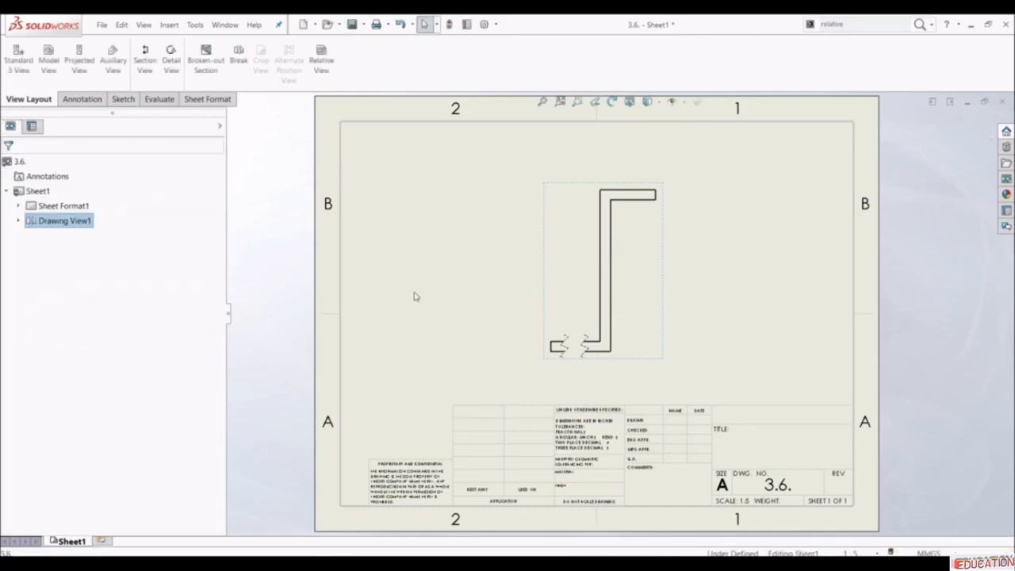
# - Add a second break to the view with horizontal break lines near the upper and lower ends of the vertical leg
pyautogui.click(414, 296)
pyautogui.scroll(2, 489, 312)
pyautogui.scroll(-4, 605, 292)
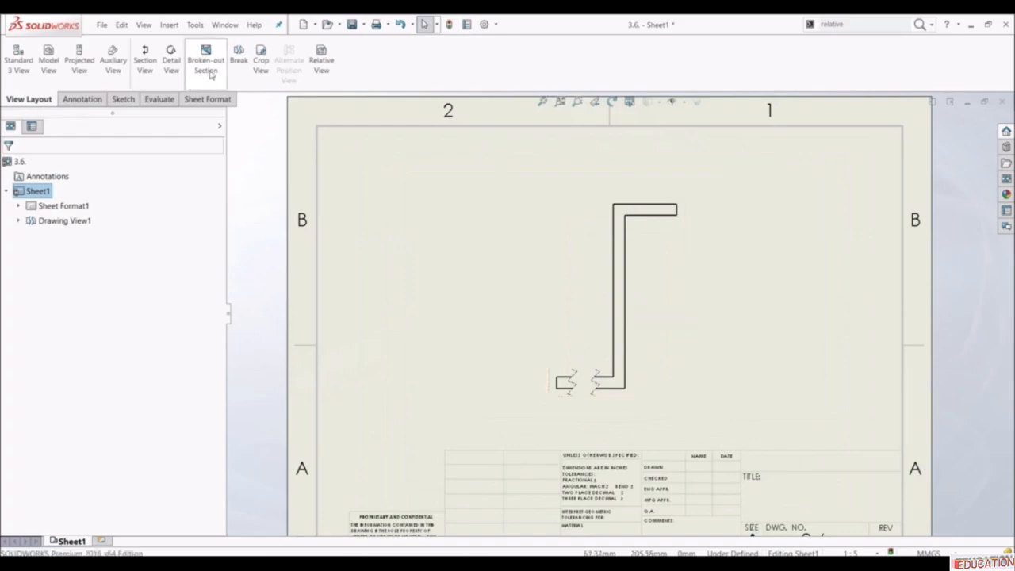
pyautogui.click(239, 55)
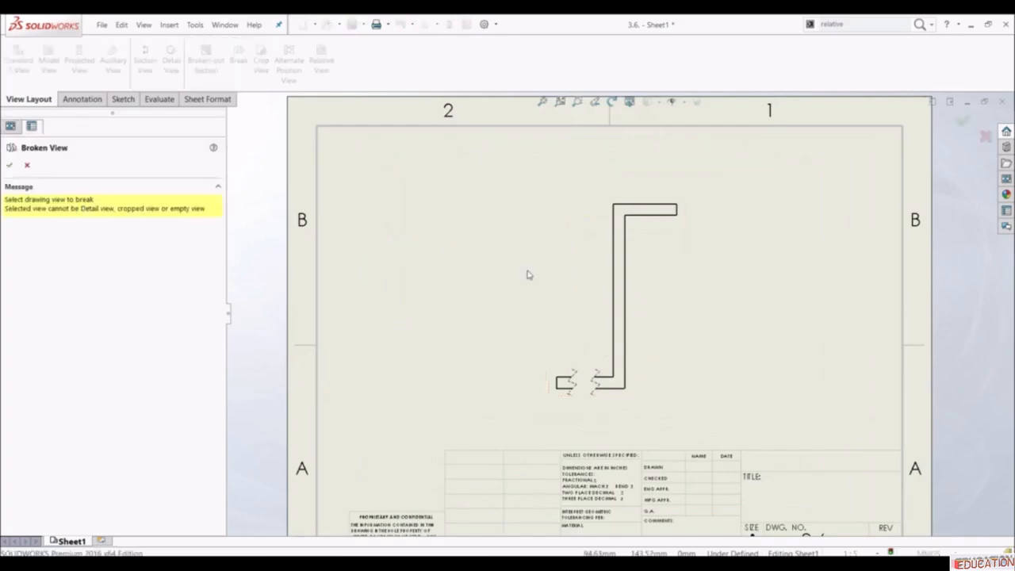
pyautogui.click(599, 295)
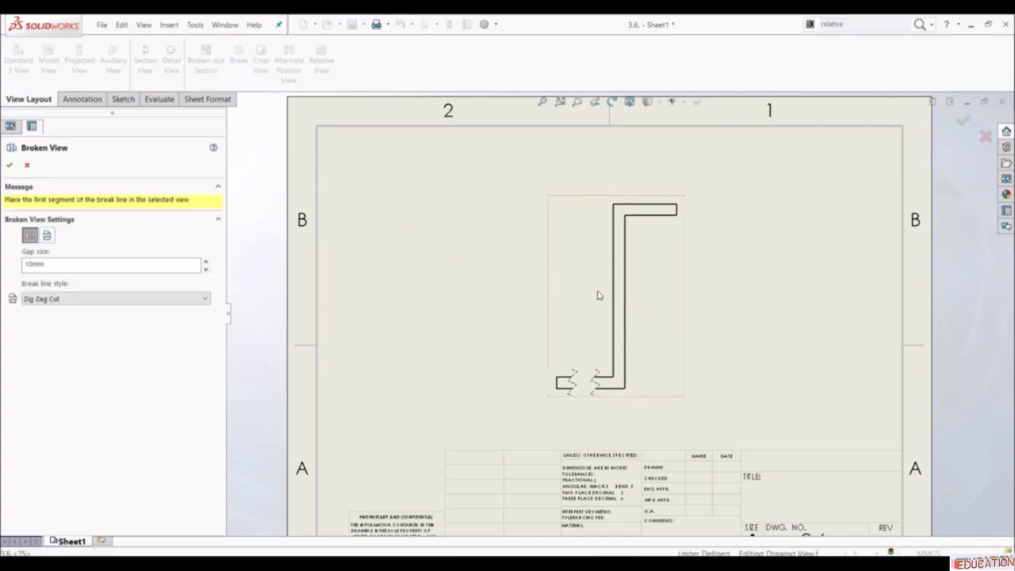
pyautogui.click(49, 236)
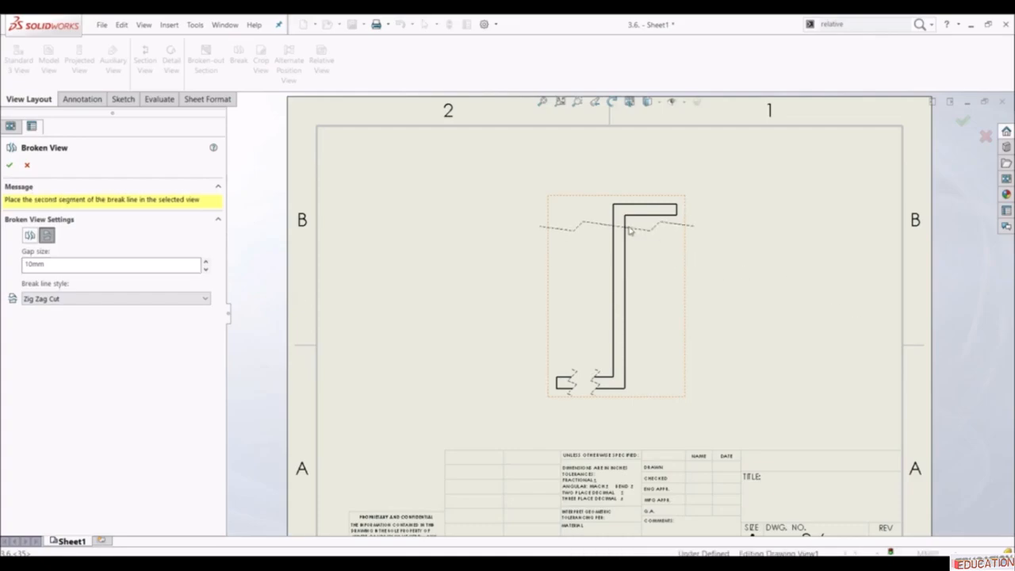
pyautogui.click(628, 227)
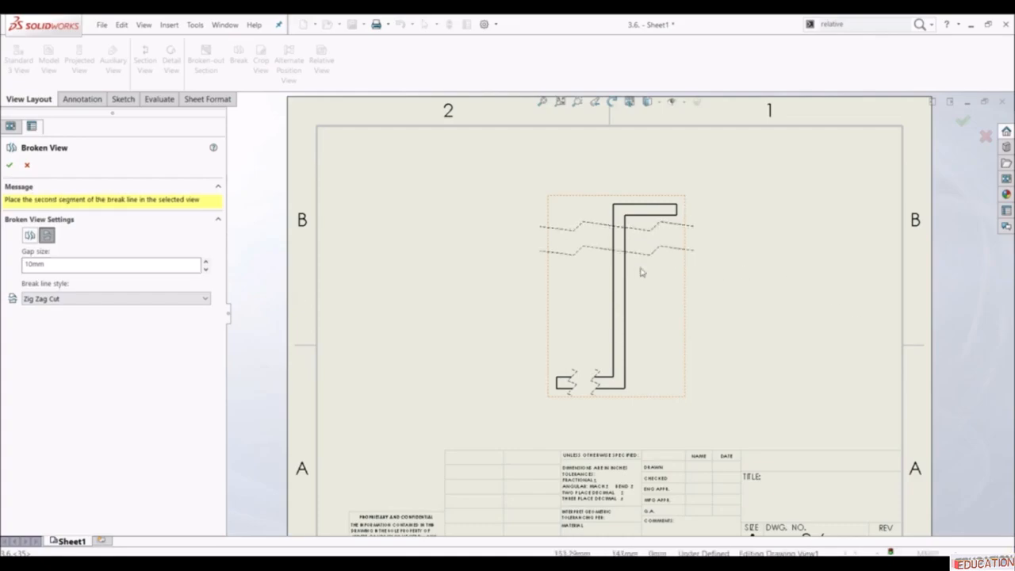
pyautogui.click(623, 361)
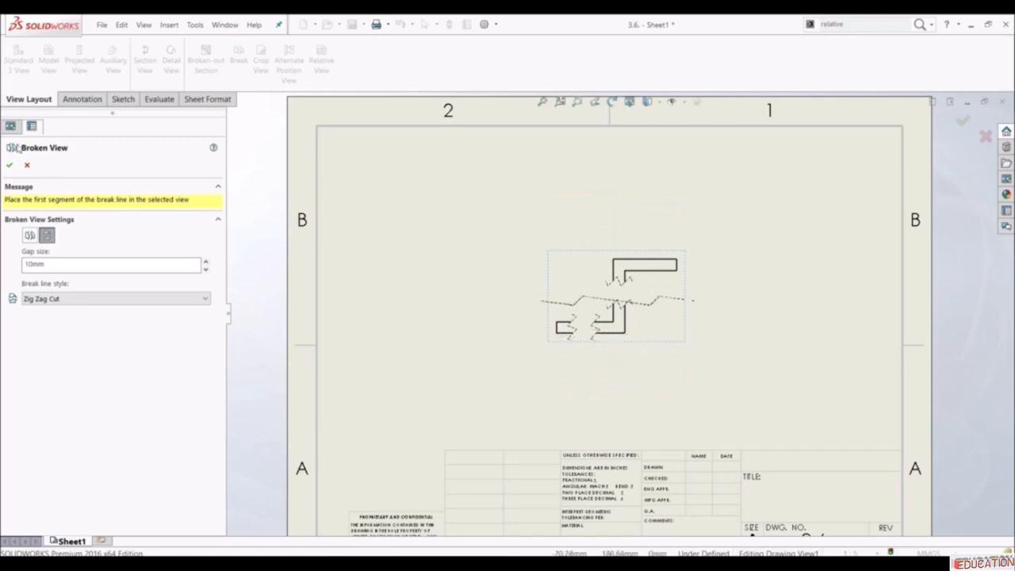
pyautogui.click(9, 164)
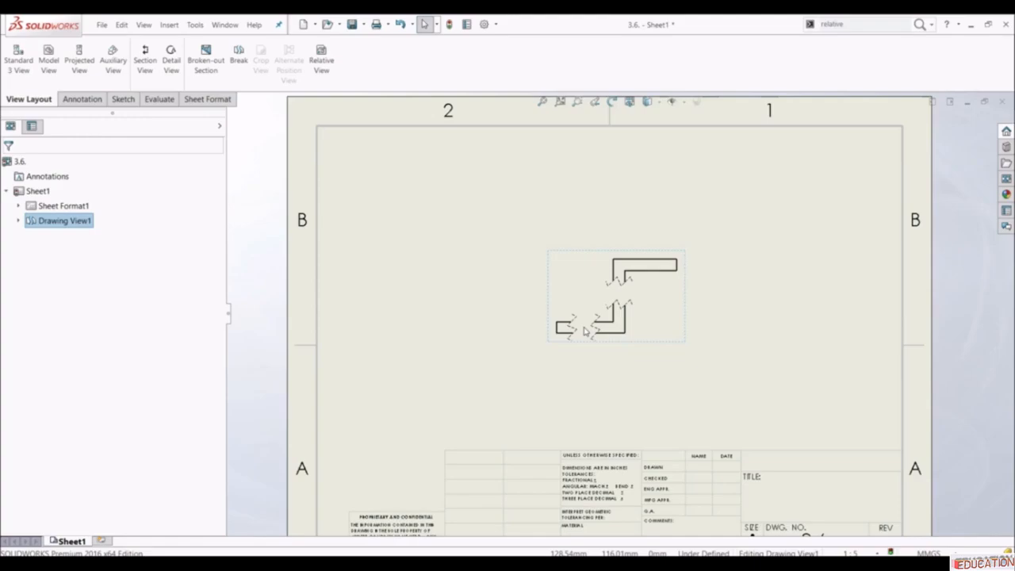
# - Dimension the bottom edge's full length below the broken view and the profile's overall height beside it
pyautogui.click(79, 104)
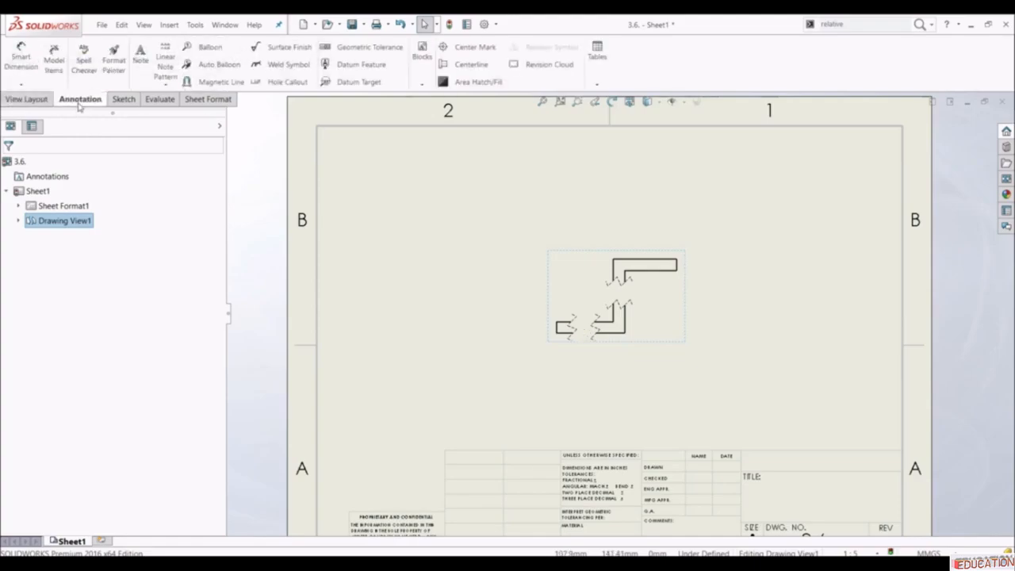
pyautogui.click(20, 57)
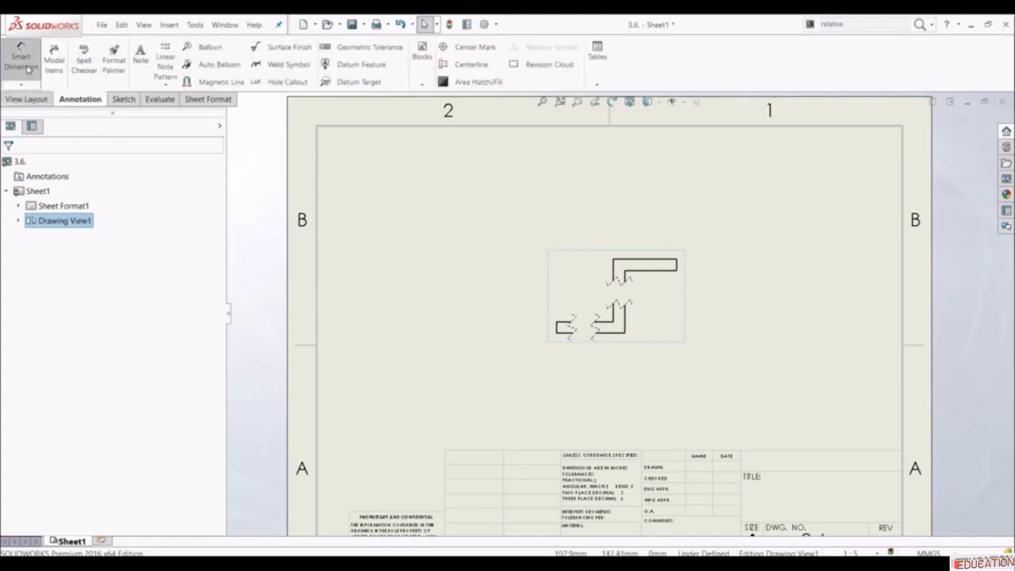
pyautogui.click(608, 333)
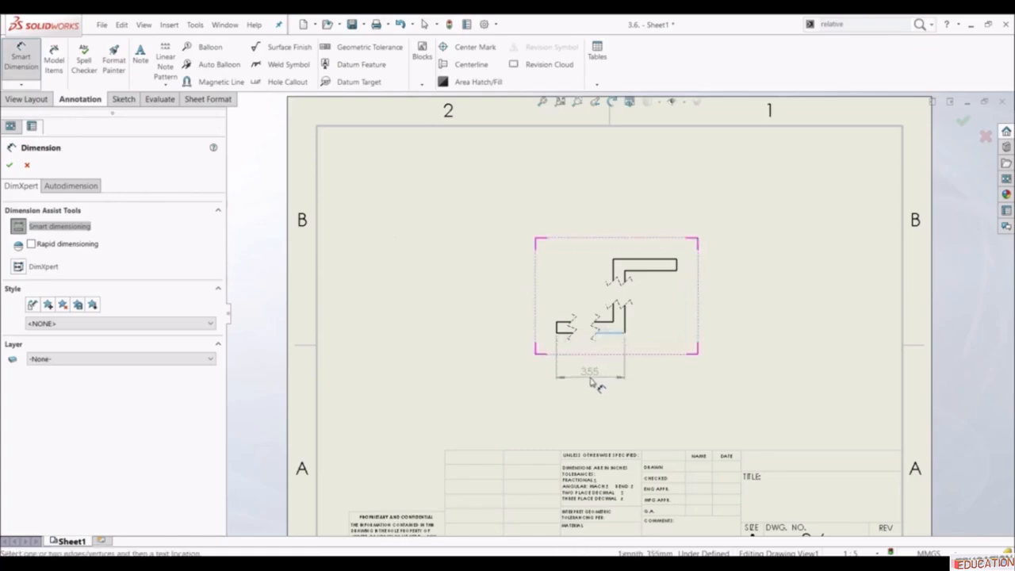
pyautogui.click(591, 382)
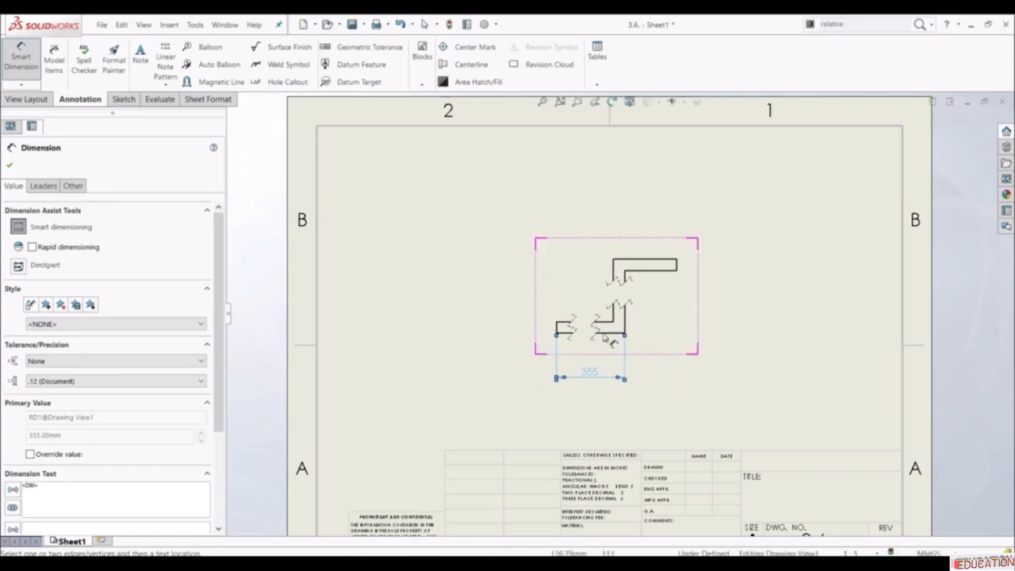
pyautogui.click(646, 260)
pyautogui.click(704, 291)
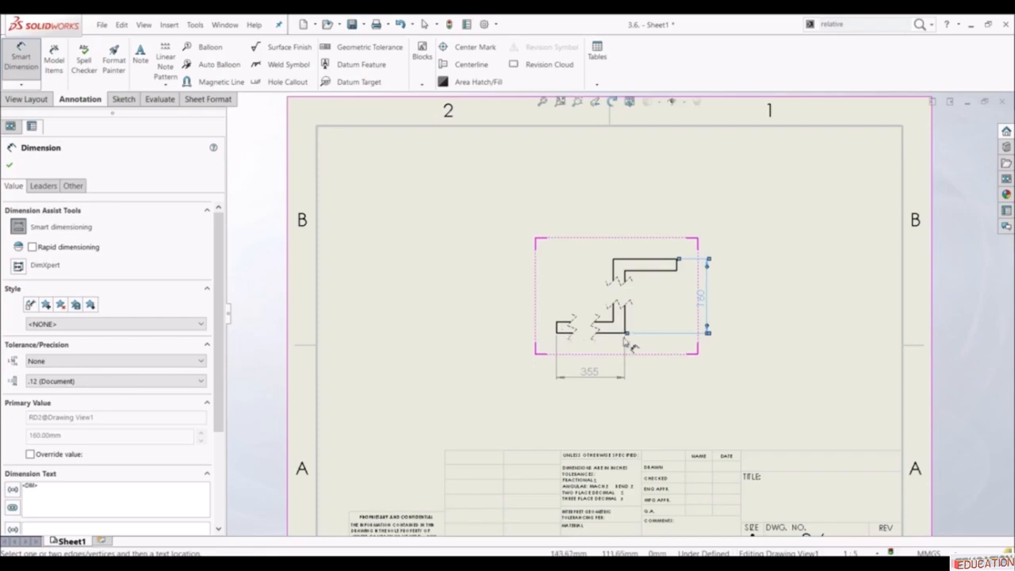
# - Try deleting the break with vertical break lines in the profile's long horizontal leg, and undo the deletion
pyautogui.press('Escape')
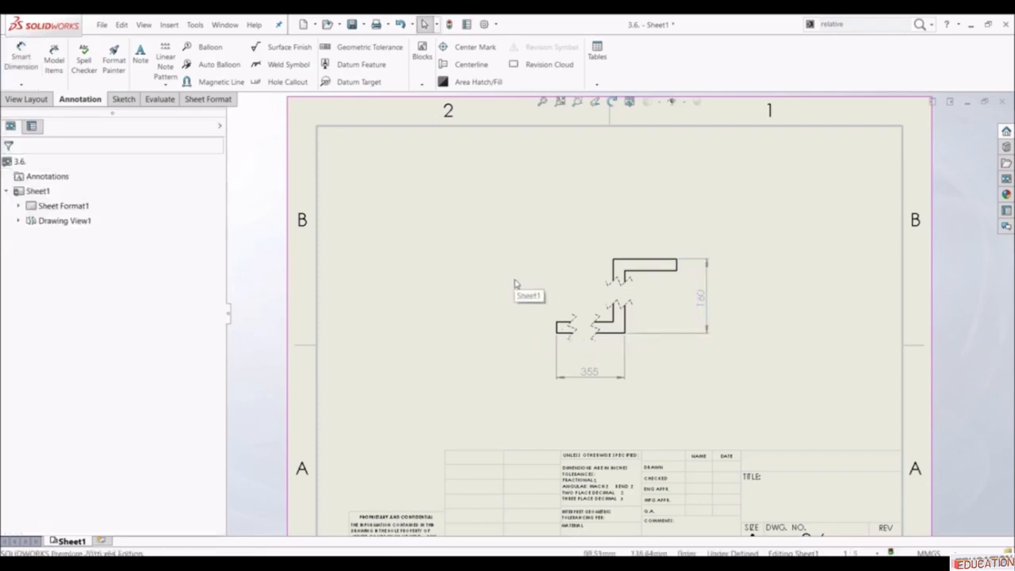
pyautogui.click(572, 330)
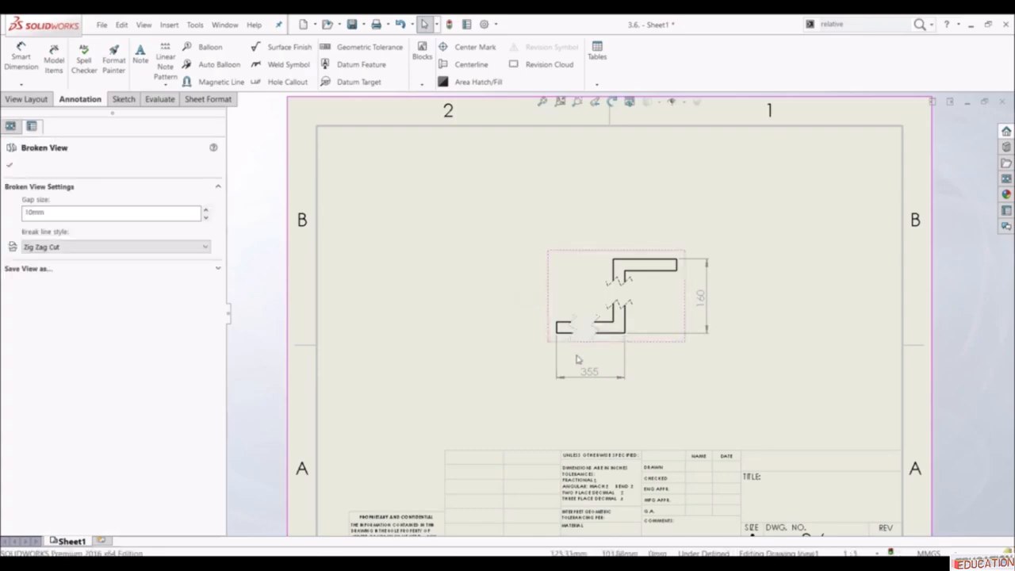
pyautogui.press('Delete')
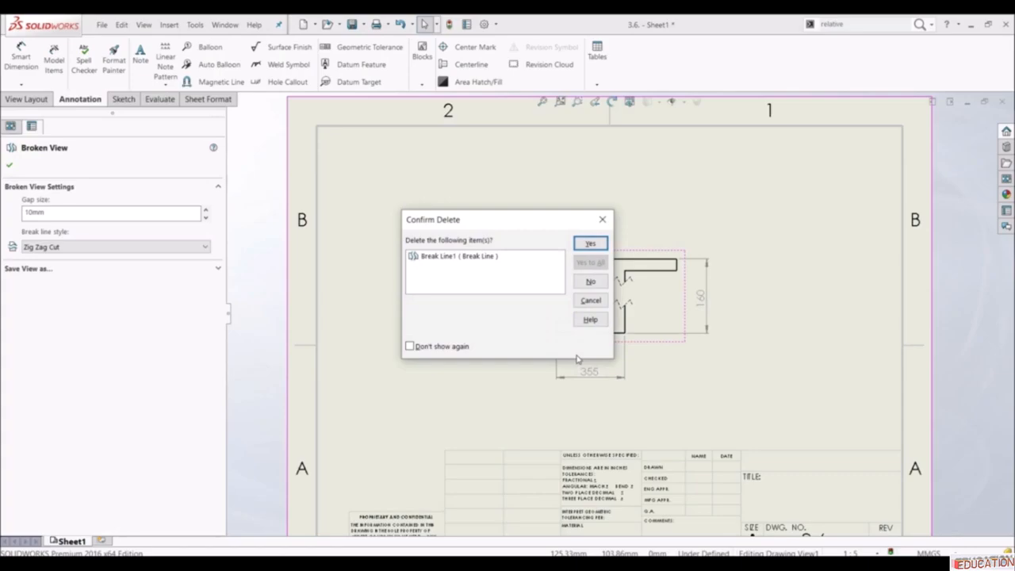
pyautogui.press('Return')
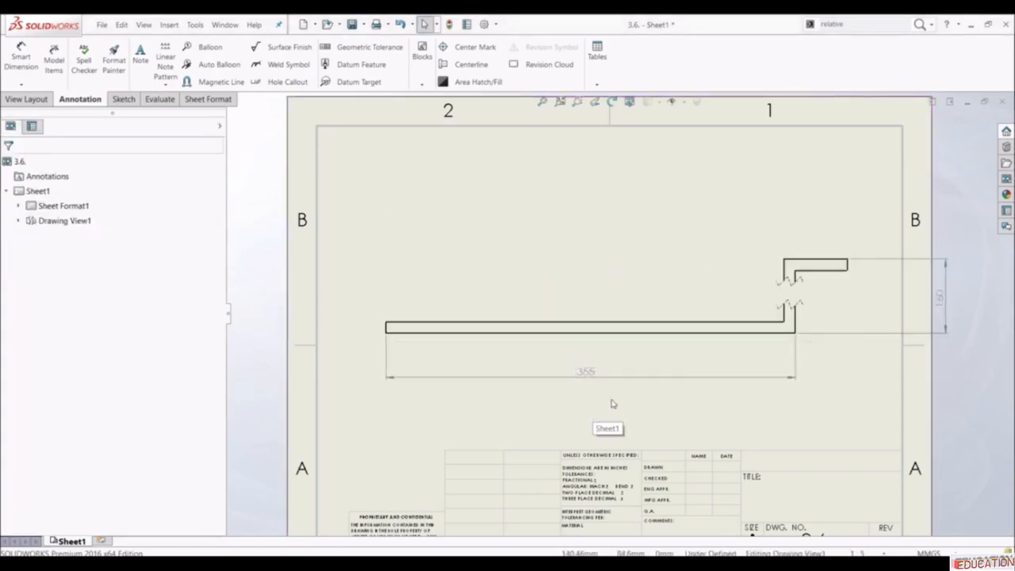
pyautogui.click(400, 25)
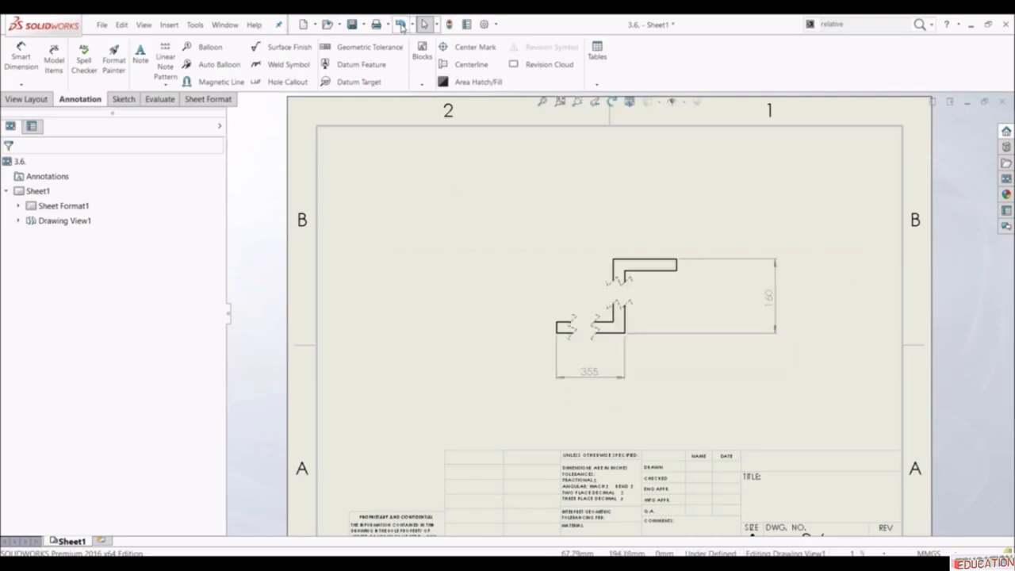
# - Set the broken view's gap size to 15 mm and its break line style to Straight Cut
pyautogui.click(576, 334)
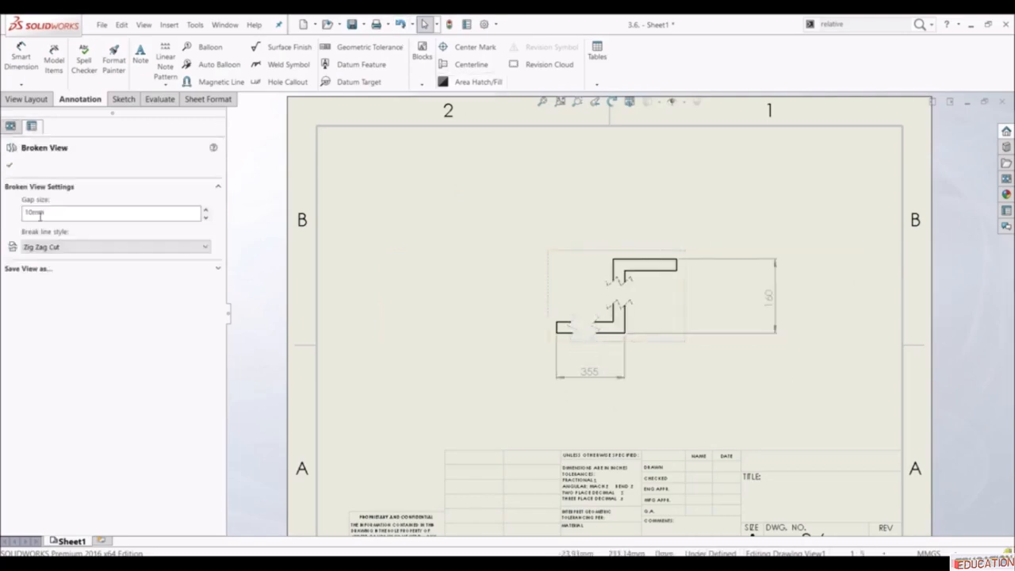
pyautogui.click(72, 215)
pyautogui.doubleClick(72, 215)
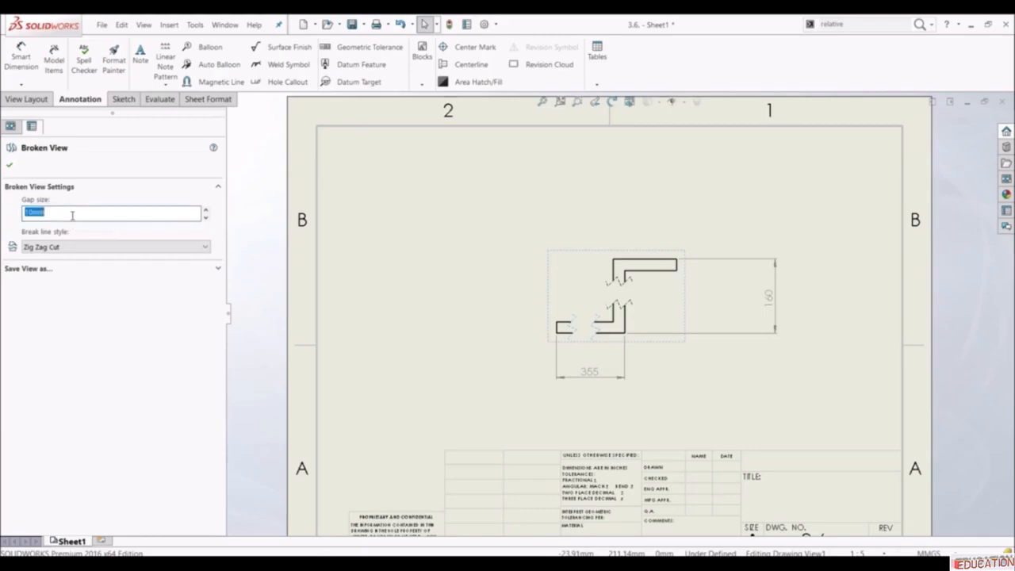
pyautogui.write('15')
pyautogui.press('Return')
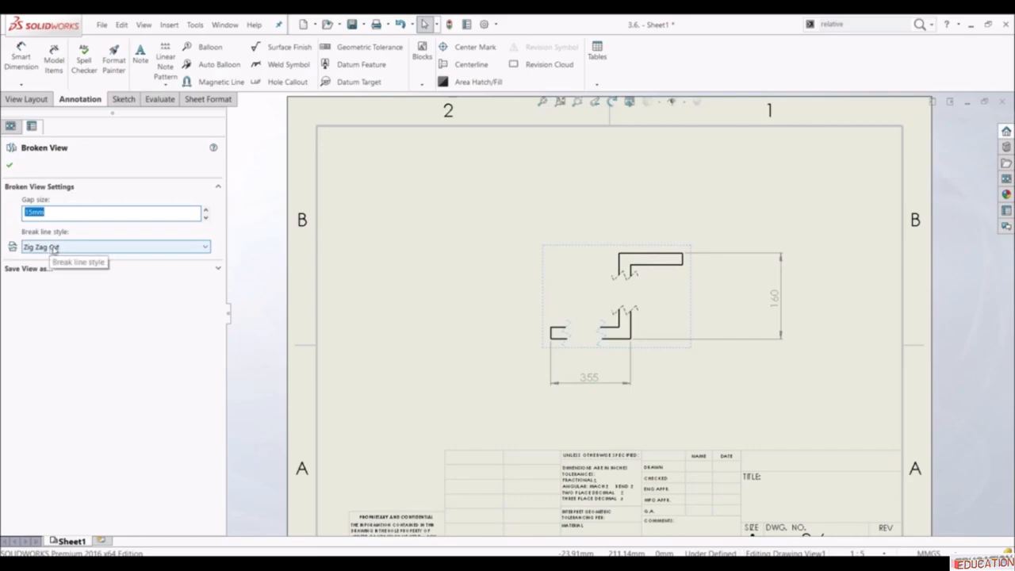
pyautogui.click(55, 249)
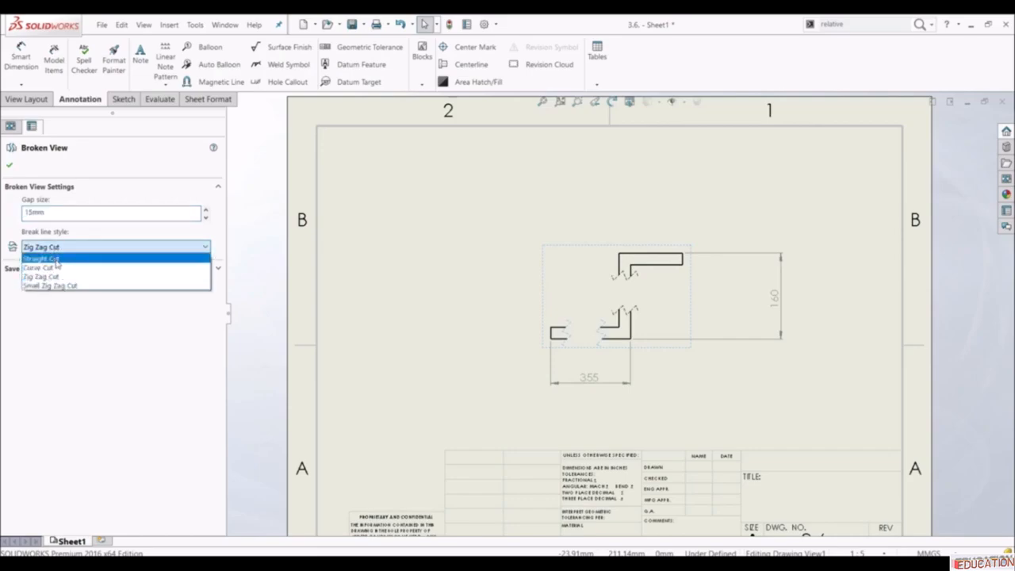
pyautogui.click(57, 262)
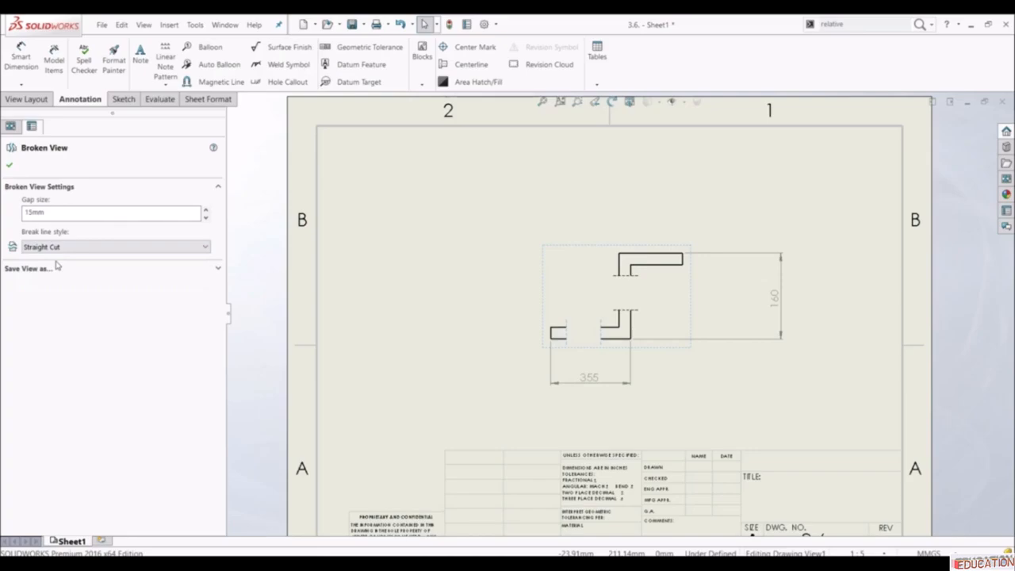
pyautogui.click(339, 332)
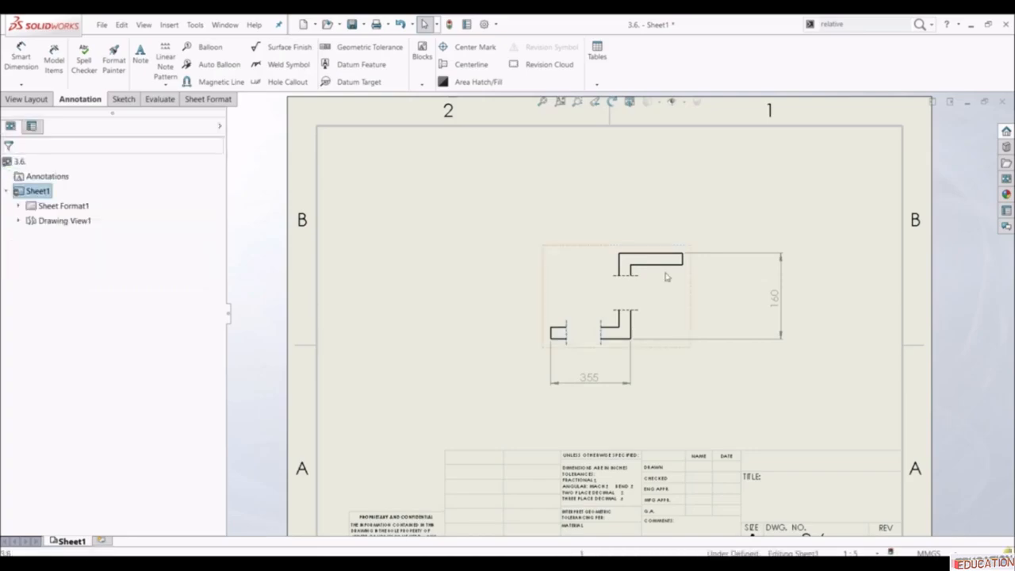
# - Project two views from the broken view, placing one above it and one to its left
pyautogui.click(569, 268)
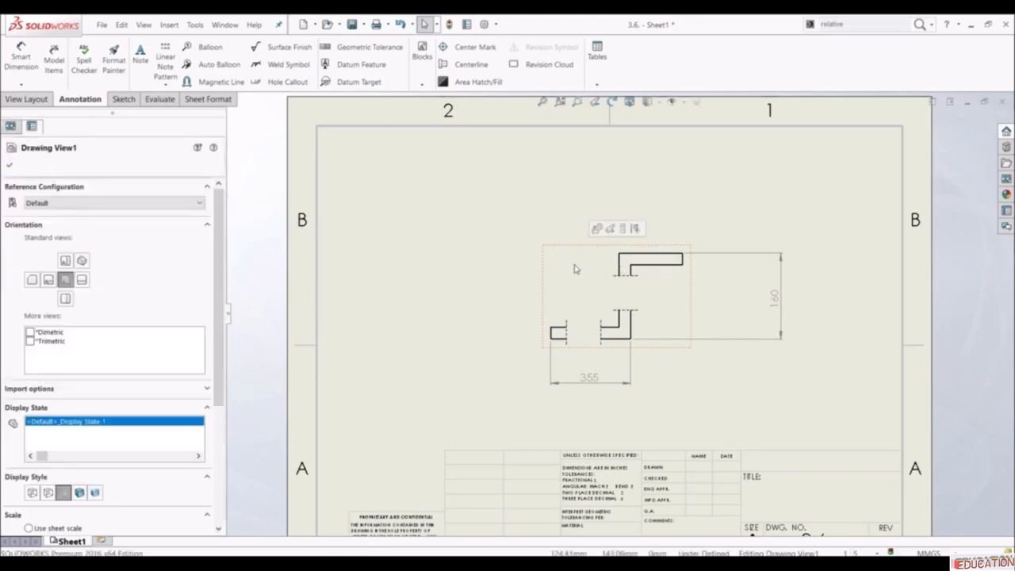
pyautogui.click(623, 230)
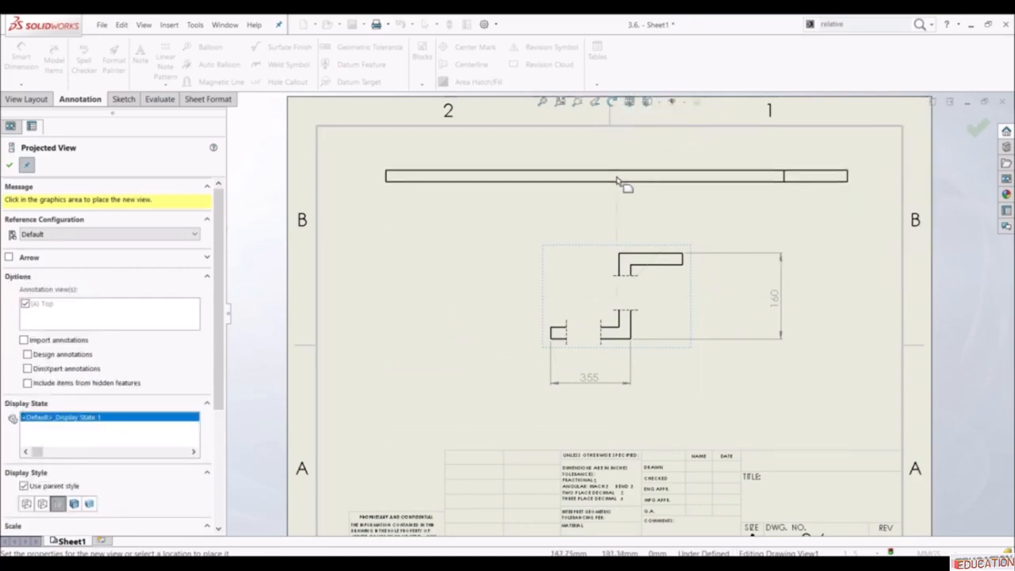
pyautogui.click(619, 180)
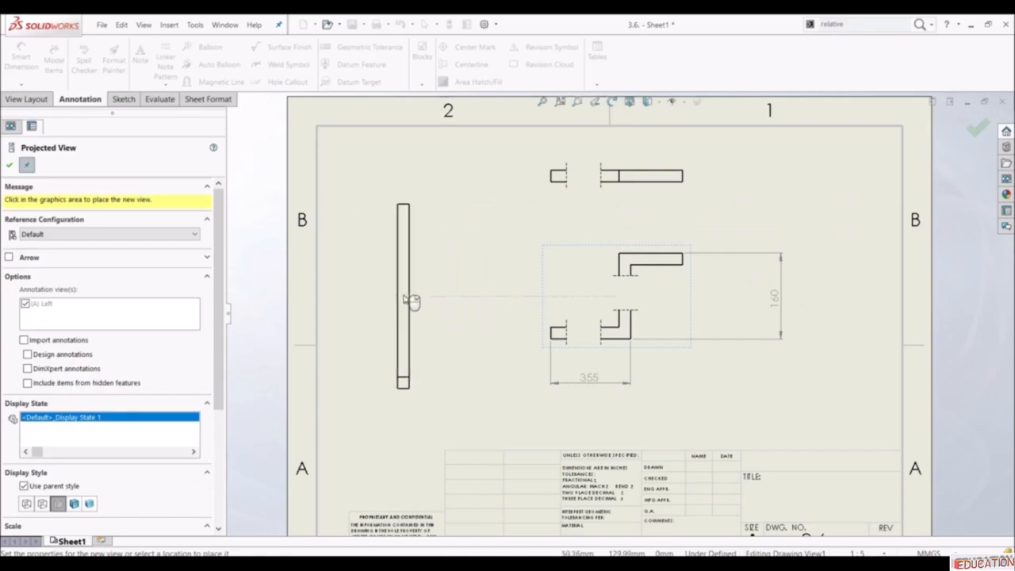
pyautogui.click(403, 297)
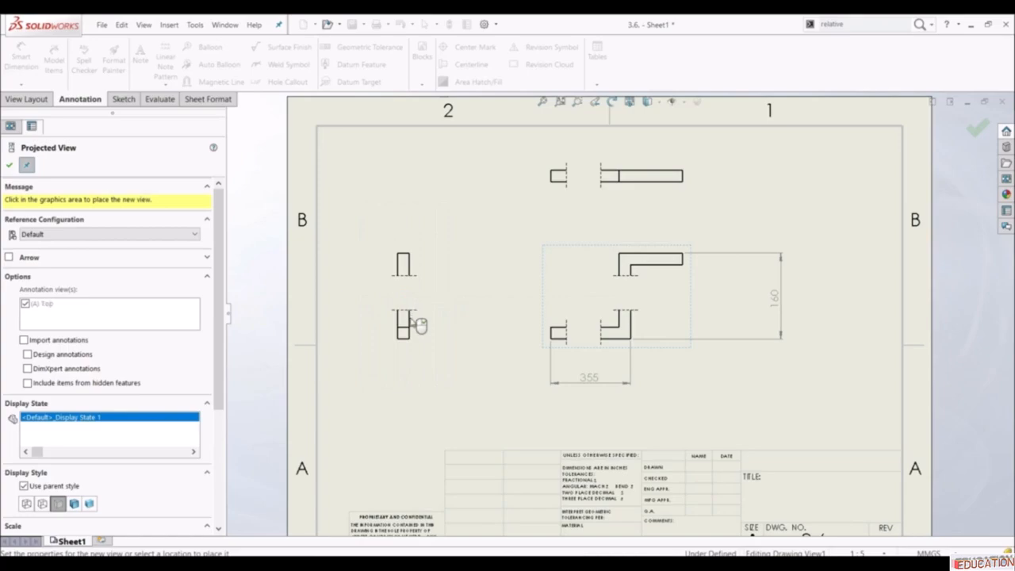
pyautogui.click(11, 165)
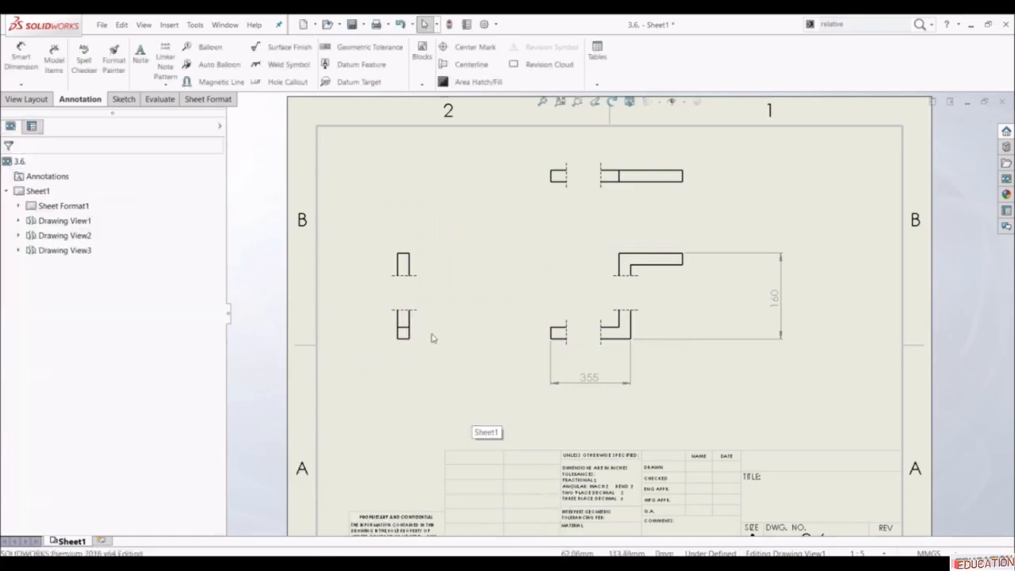
# - Try un-breaking the projected view left of the parent and deleting its break lines, and undo both changes
pyautogui.click(408, 295)
pyautogui.rightClick(407, 295)
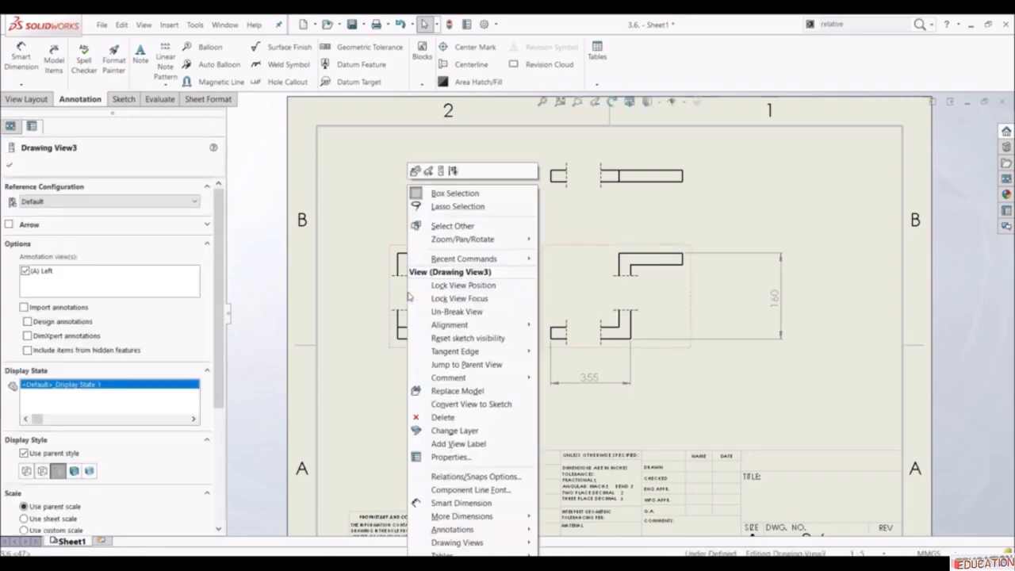
pyautogui.click(467, 314)
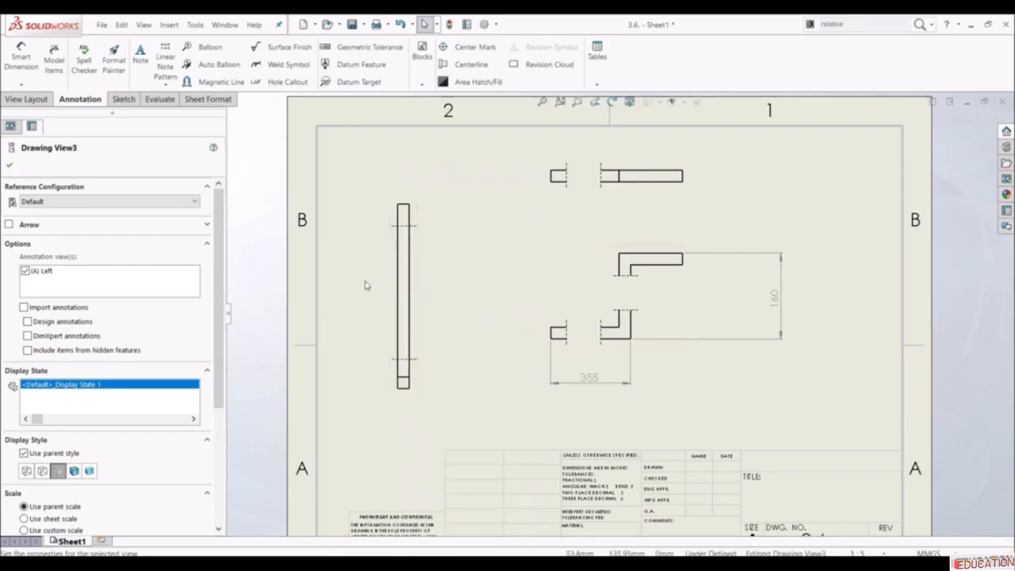
pyautogui.click(414, 226)
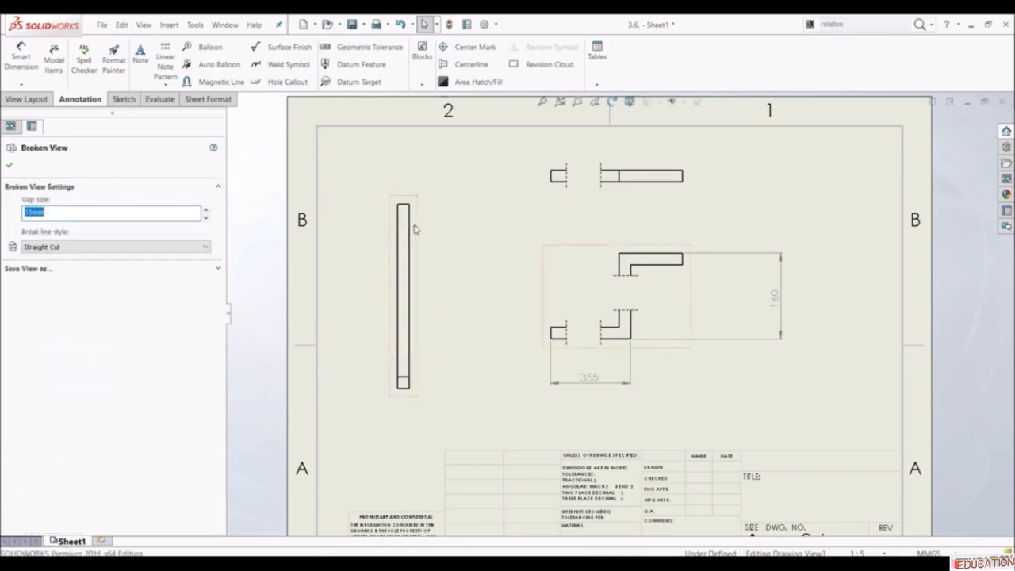
pyautogui.press('Delete')
pyautogui.press('Return')
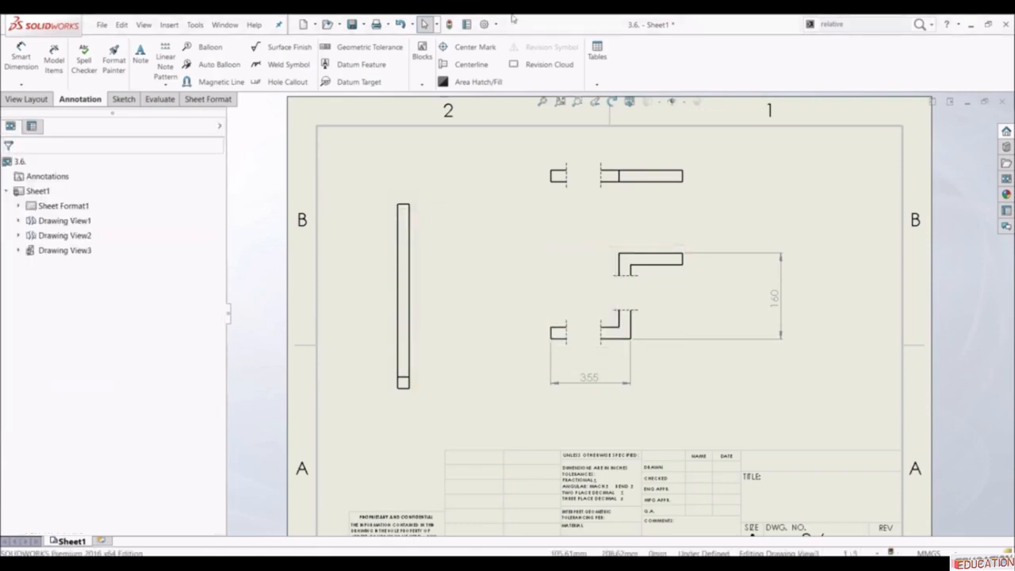
pyautogui.click(400, 25)
pyautogui.click(401, 26)
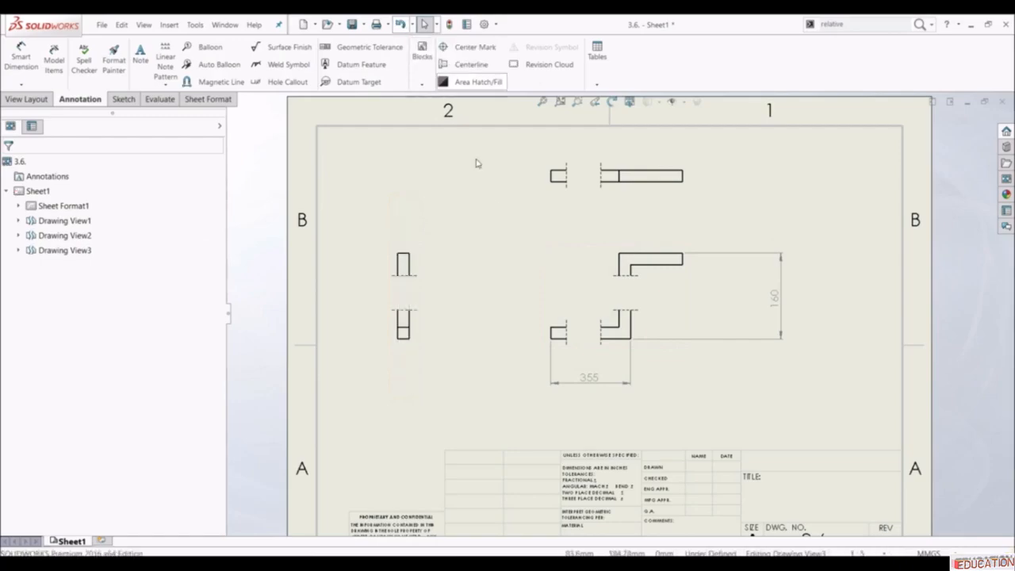
# - Break the left projected view's alignment with its parent and move it farther left and down on the sheet
pyautogui.moveTo(413, 299)
pyautogui.mouseDown()
pyautogui.moveTo(595, 300)
pyautogui.moveTo(358, 281)
pyautogui.moveTo(687, 297)
pyautogui.moveTo(308, 276)
pyautogui.moveTo(682, 293)
pyautogui.moveTo(440, 278)
pyautogui.moveTo(434, 268)
pyautogui.moveTo(453, 309)
pyautogui.moveTo(409, 309)
pyautogui.mouseUp()
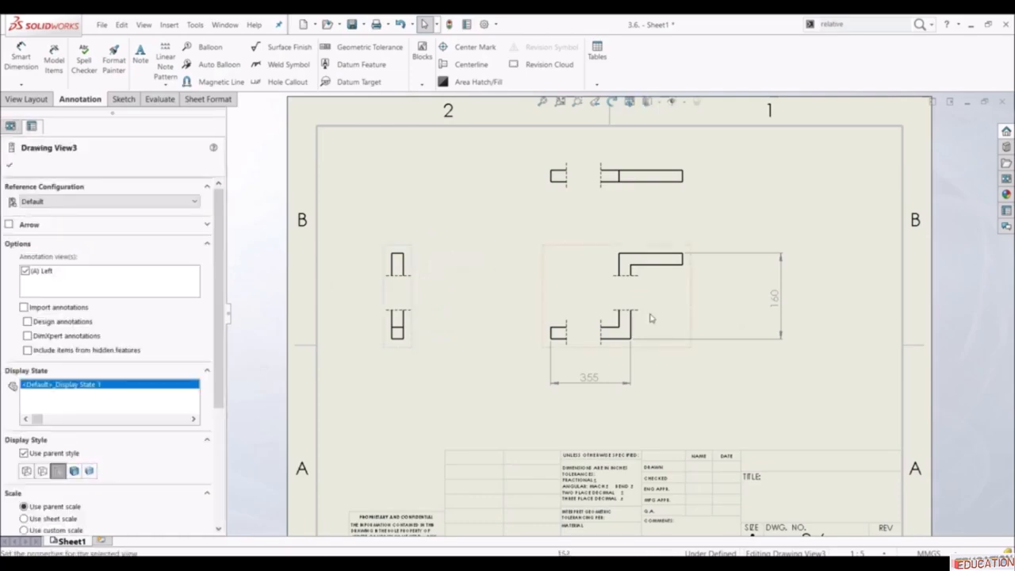
pyautogui.rightClick(397, 290)
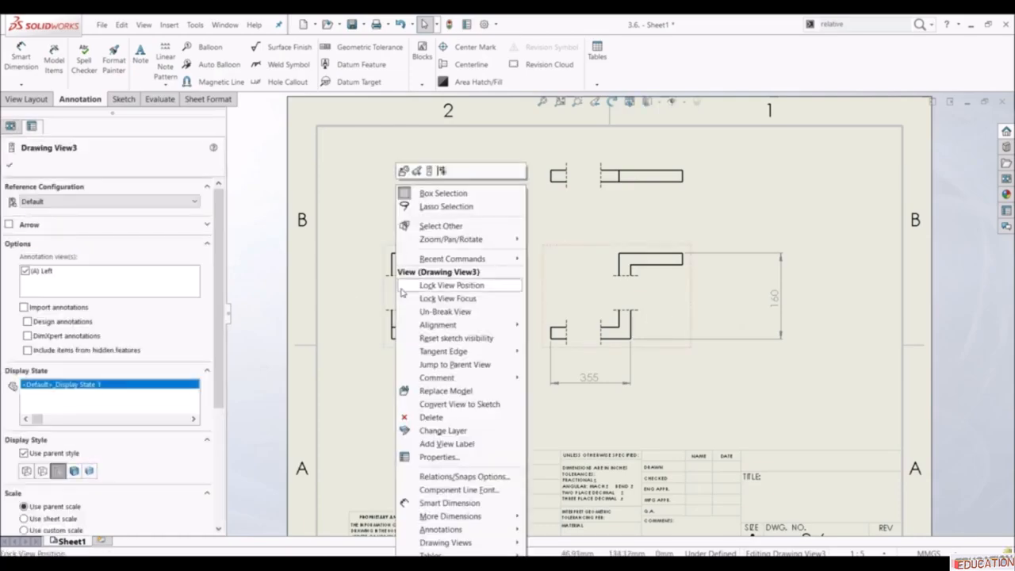
pyautogui.moveTo(490, 325)
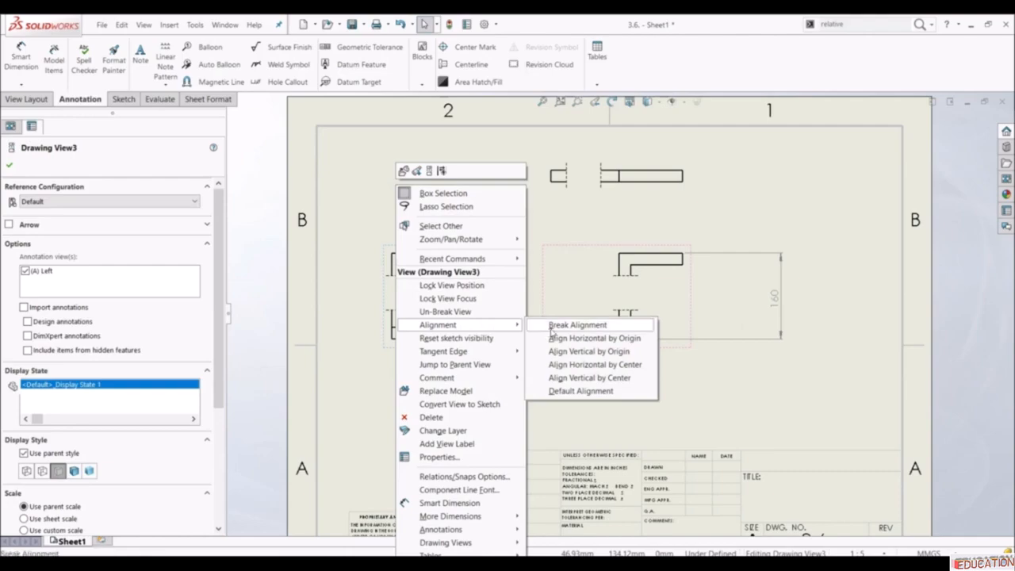
pyautogui.click(553, 328)
pyautogui.moveTo(412, 290)
pyautogui.mouseDown()
pyautogui.moveTo(444, 275)
pyautogui.moveTo(515, 187)
pyautogui.moveTo(410, 193)
pyautogui.moveTo(381, 371)
pyautogui.moveTo(468, 373)
pyautogui.moveTo(398, 357)
pyautogui.mouseUp()
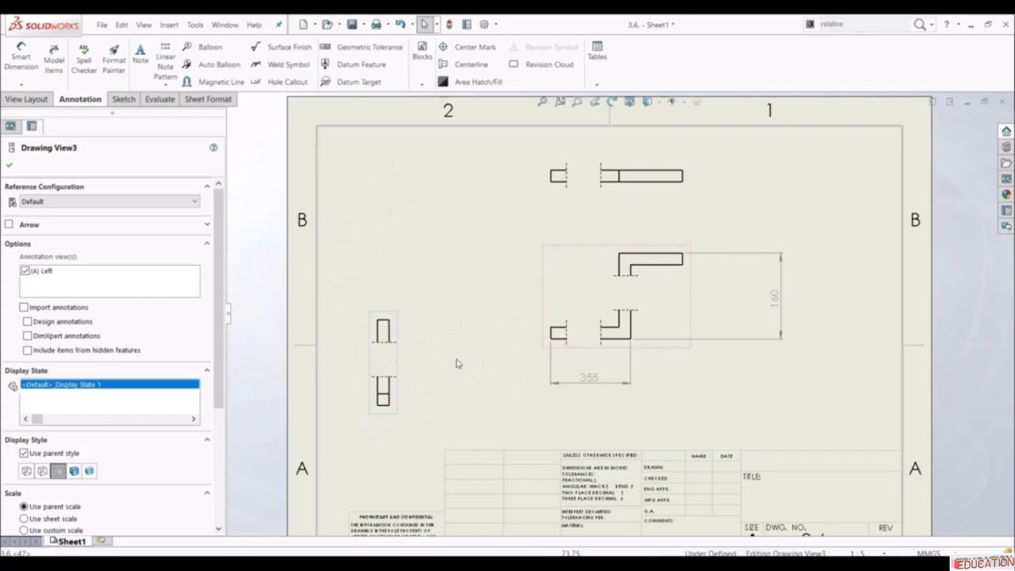
# - Restore the left projected view to its default alignment with the parent view
pyautogui.rightClick(379, 365)
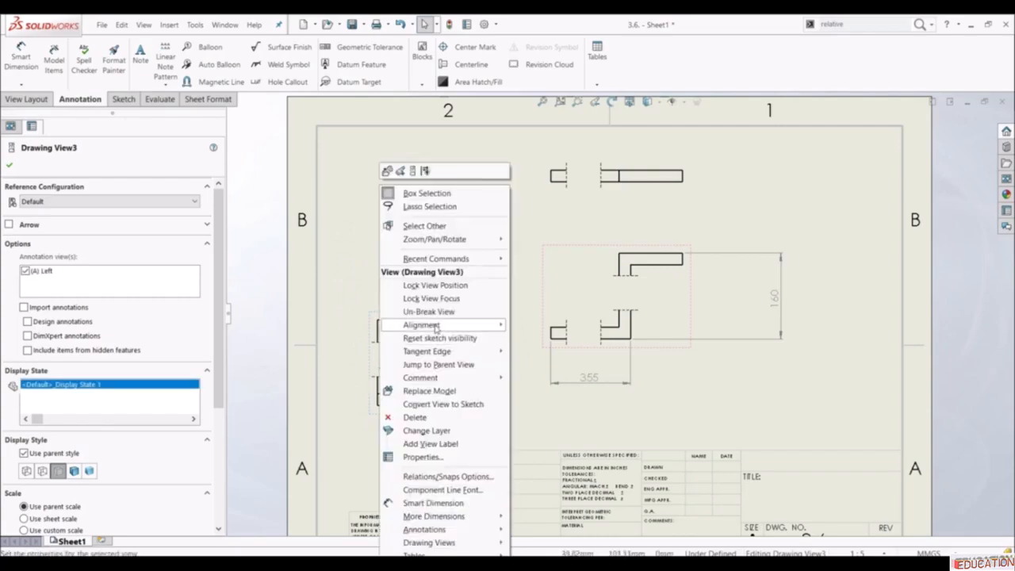
pyautogui.moveTo(437, 326)
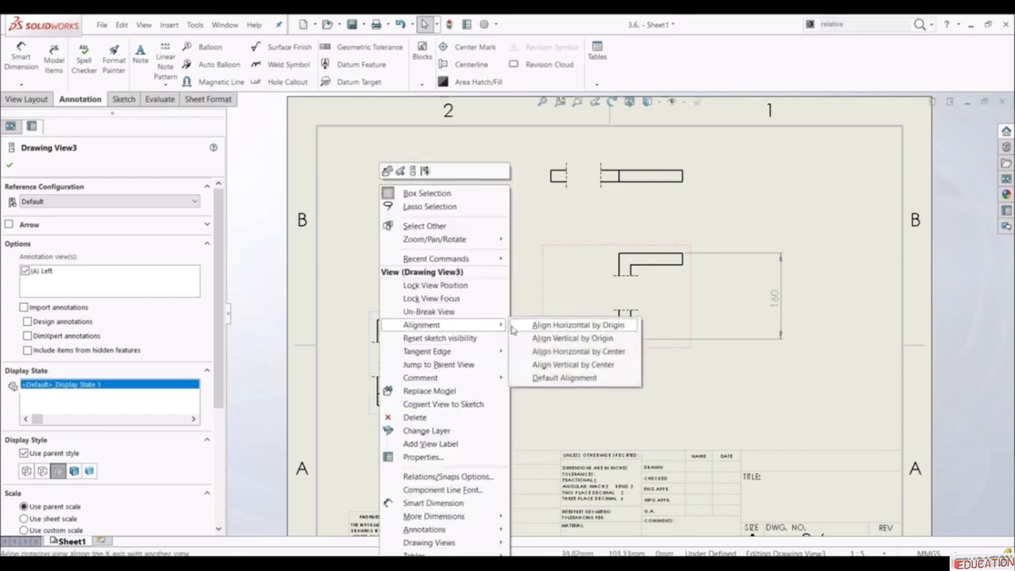
pyautogui.click(572, 378)
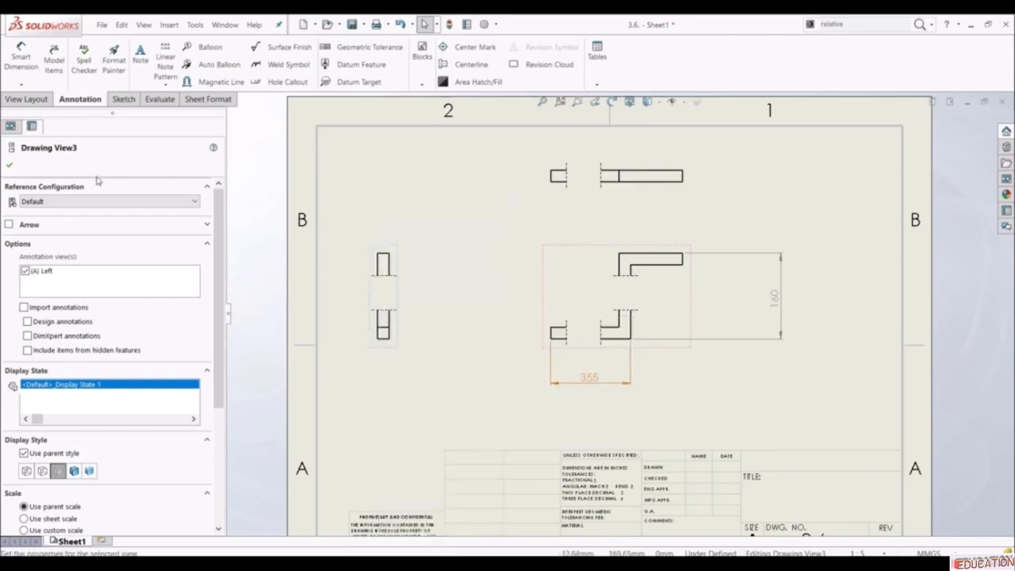
pyautogui.click(9, 166)
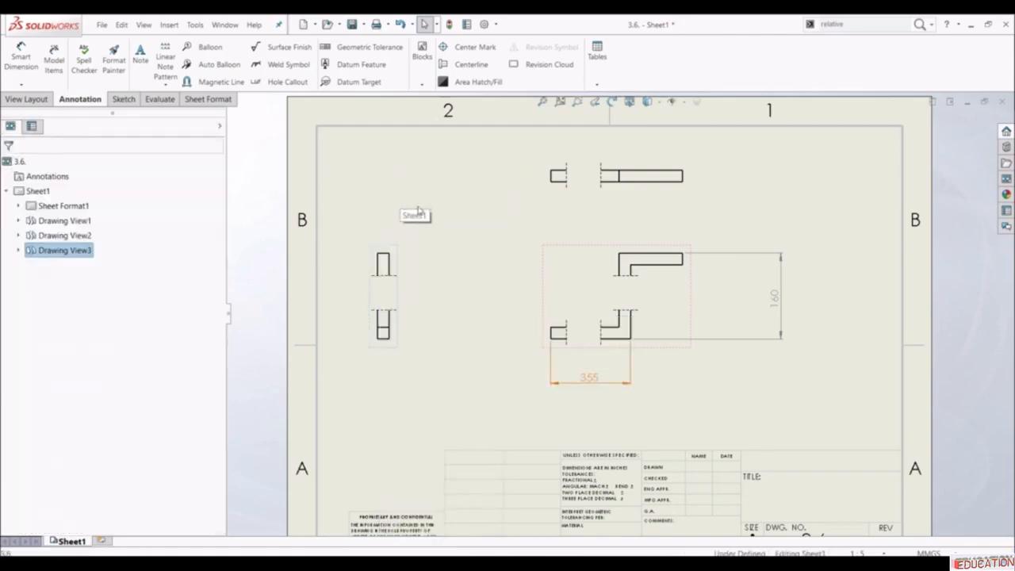
pyautogui.click(414, 211)
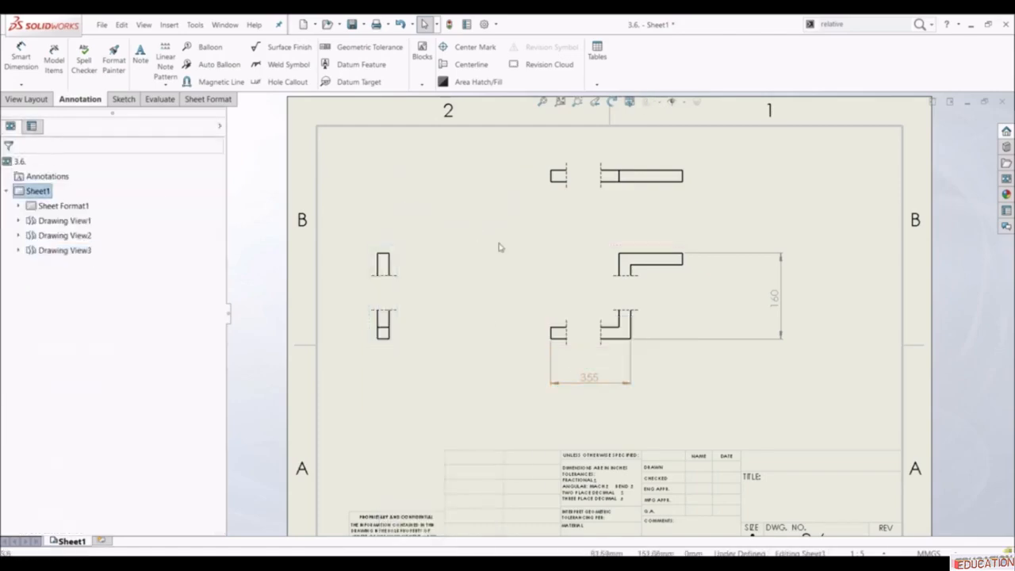
# - Try the Shaded With Edges and Shaded display styles on the parent view, and restore Hidden Lines Removed
pyautogui.click(562, 267)
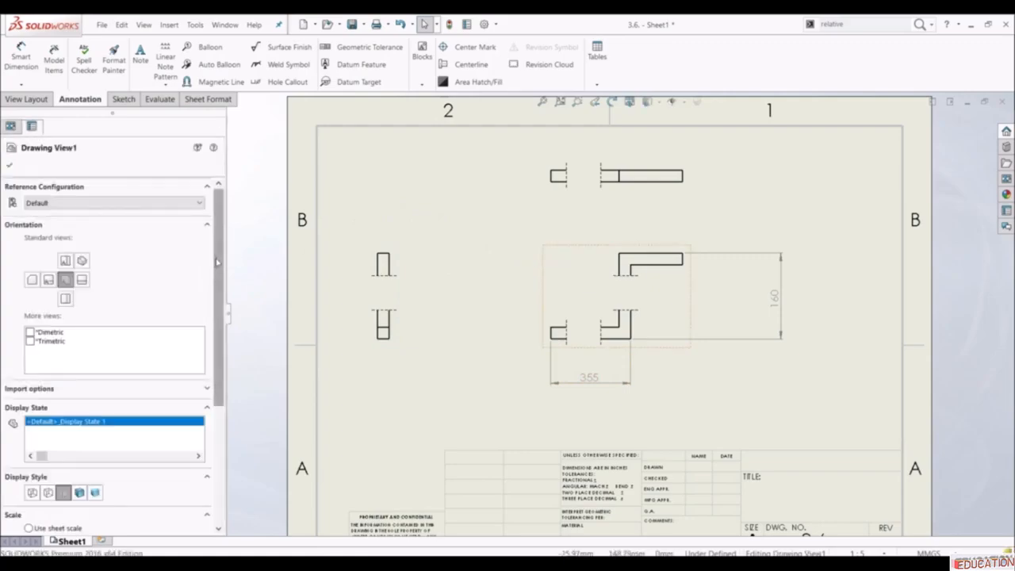
pyautogui.moveTo(218, 261); pyautogui.dragTo(249, 404)
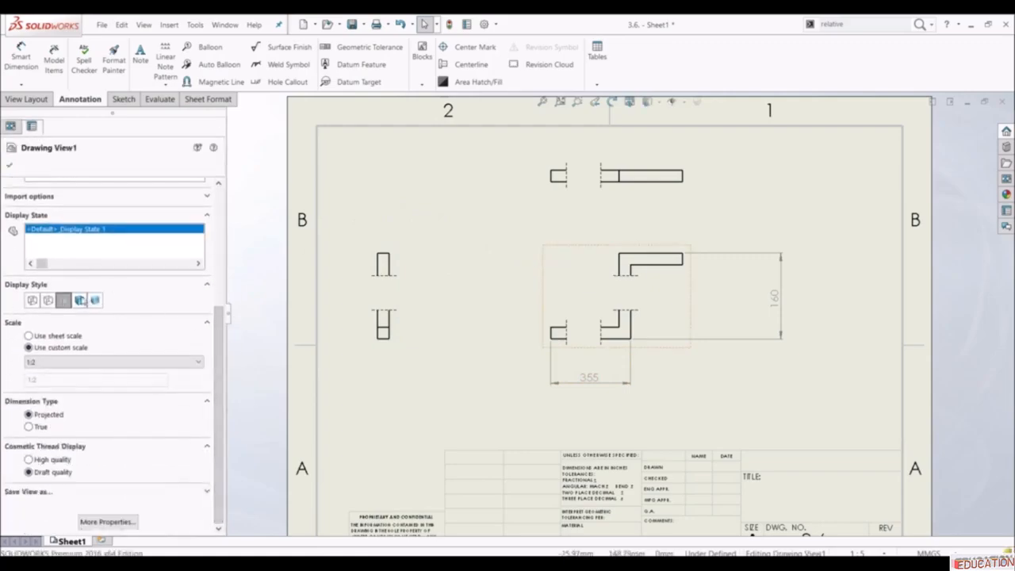
pyautogui.click(80, 300)
pyautogui.click(95, 300)
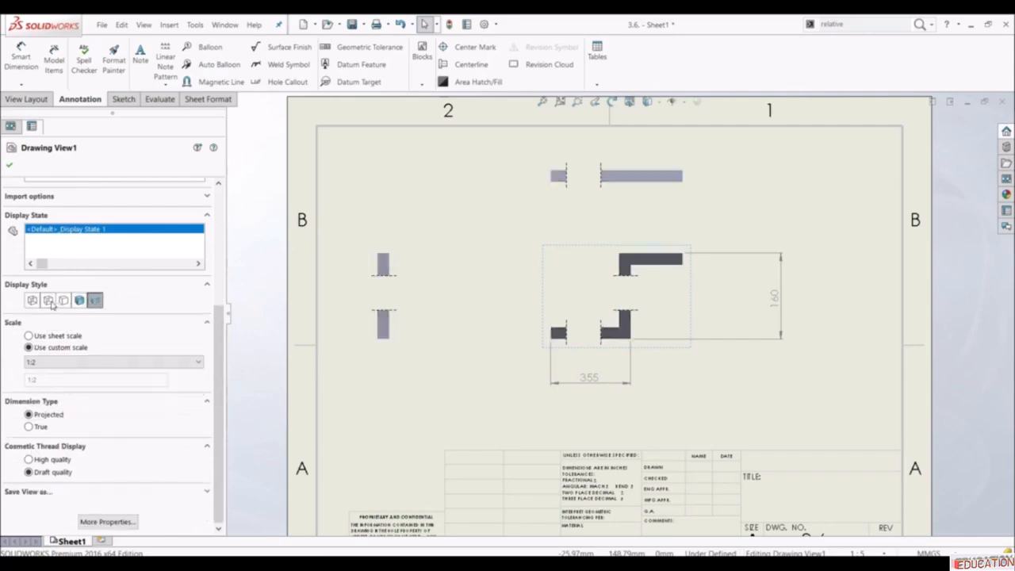
pyautogui.click(63, 299)
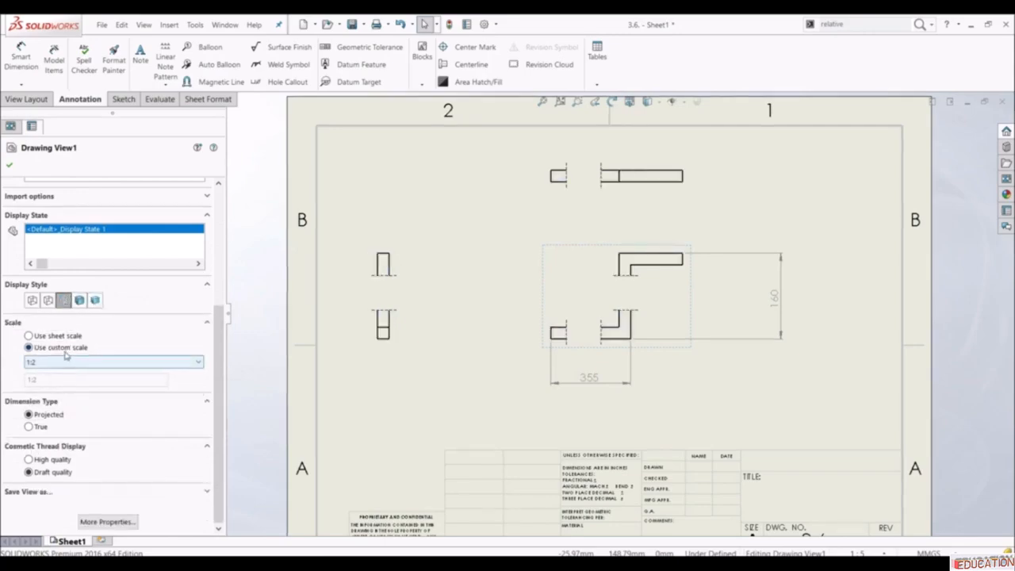
# - Set the parent broken view's custom scale to 1:1 and accept the view properties
pyautogui.click(68, 365)
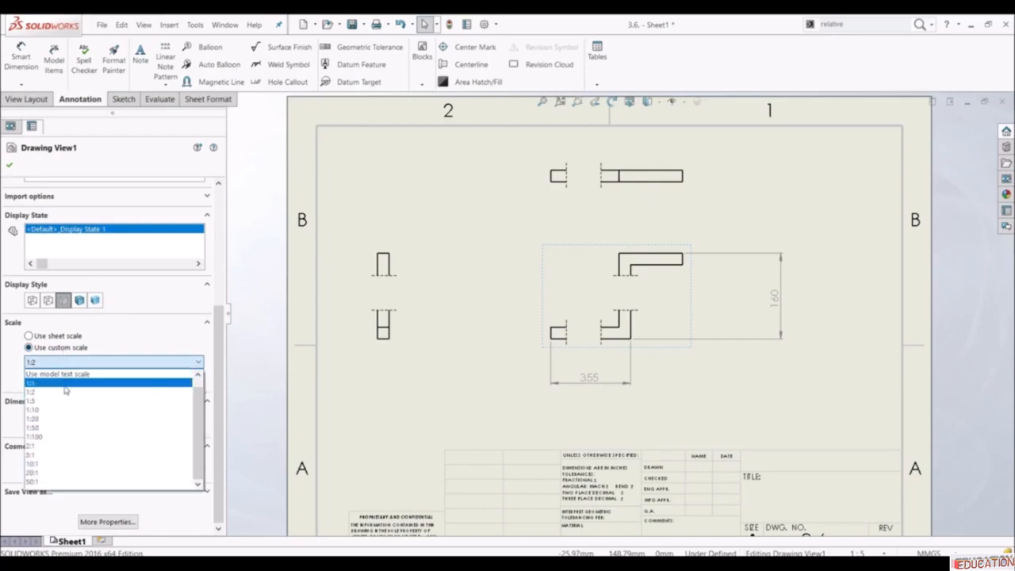
pyautogui.click(65, 384)
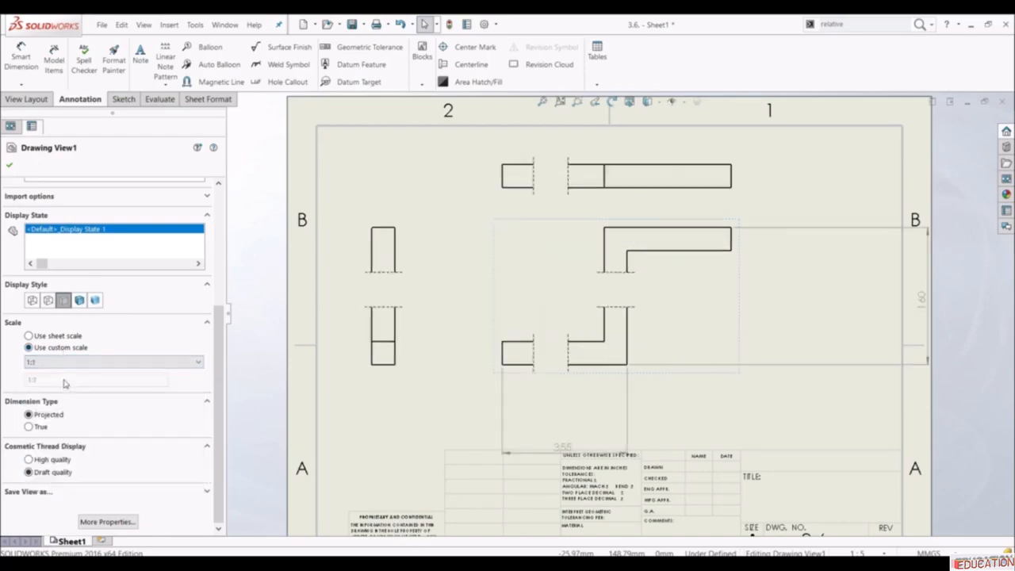
pyautogui.click(8, 165)
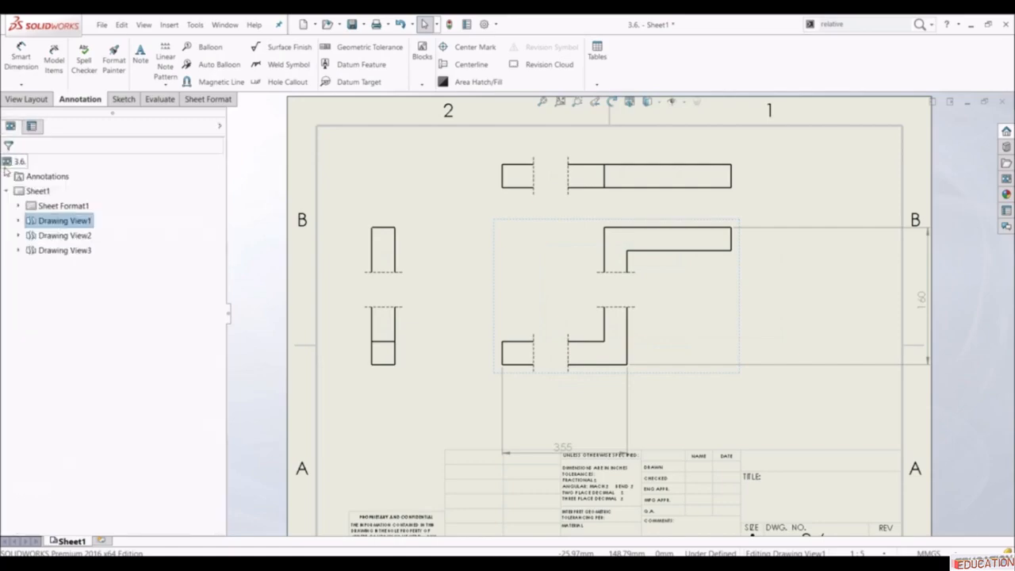
pyautogui.scroll(3, 544, 283)
pyautogui.scroll(-4, 544, 273)
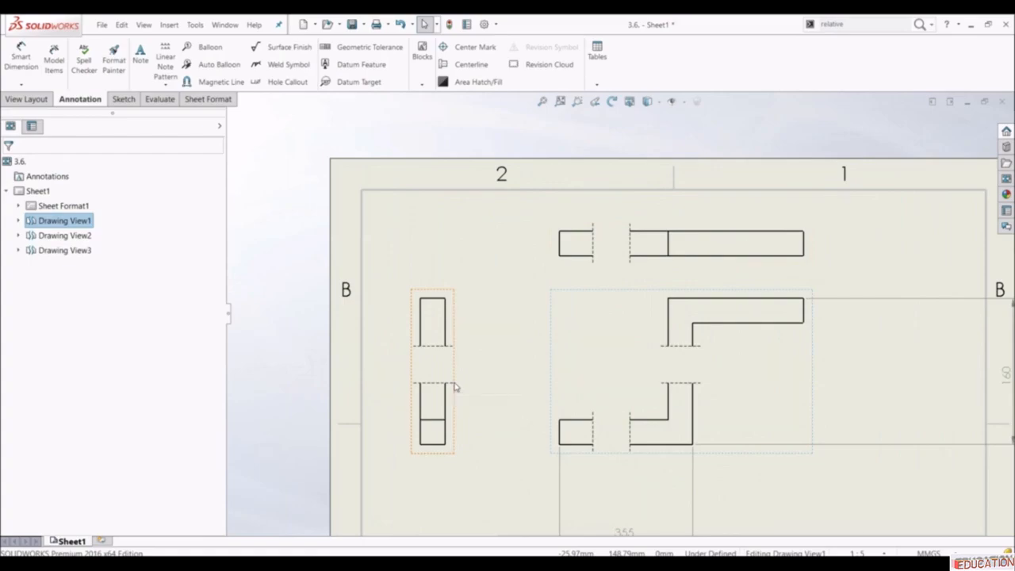
pyautogui.press('f')
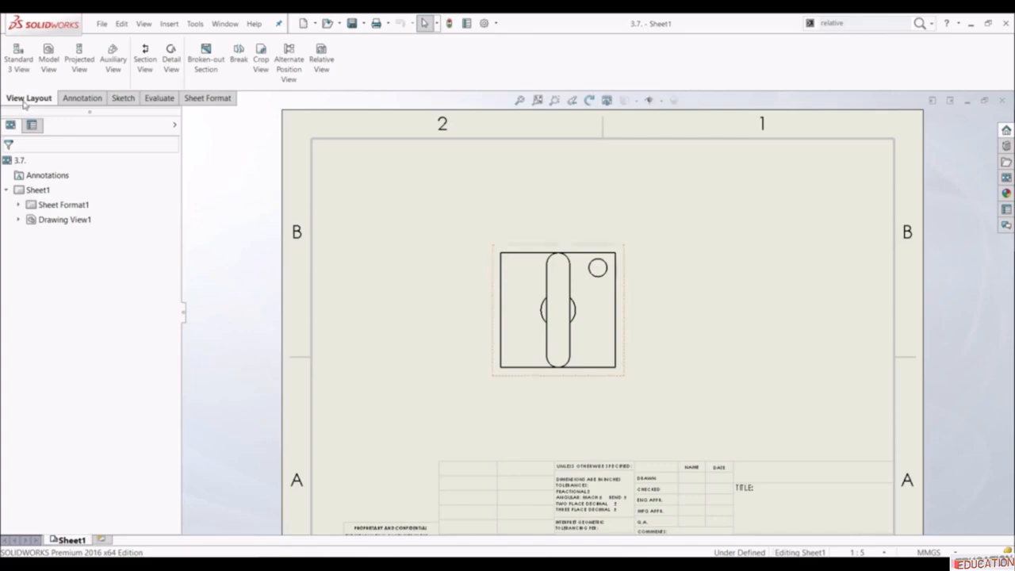
# - Add an alternate position view to the assembly's drawing view using the existing configuration C
pyautogui.click(287, 70)
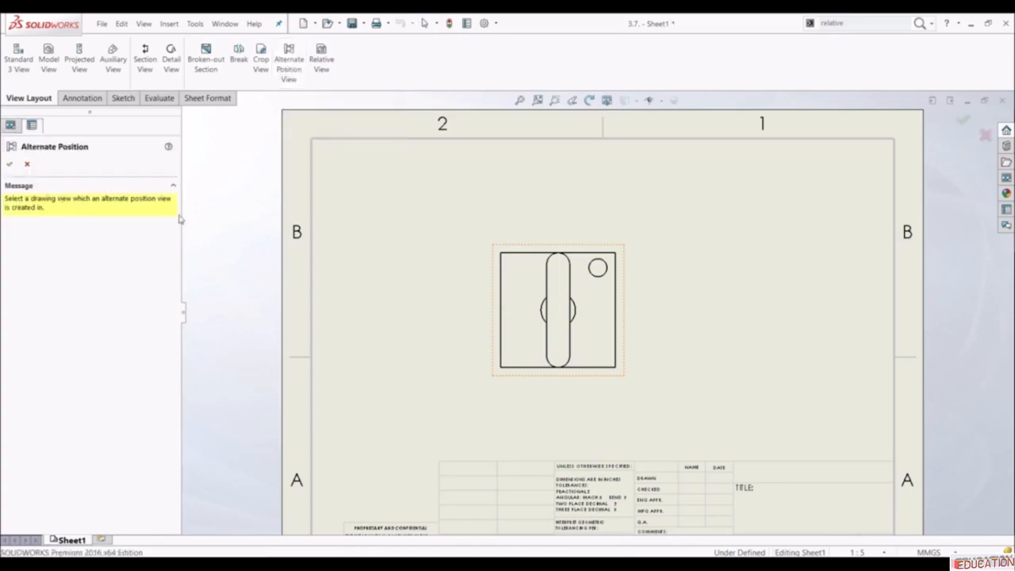
pyautogui.click(498, 283)
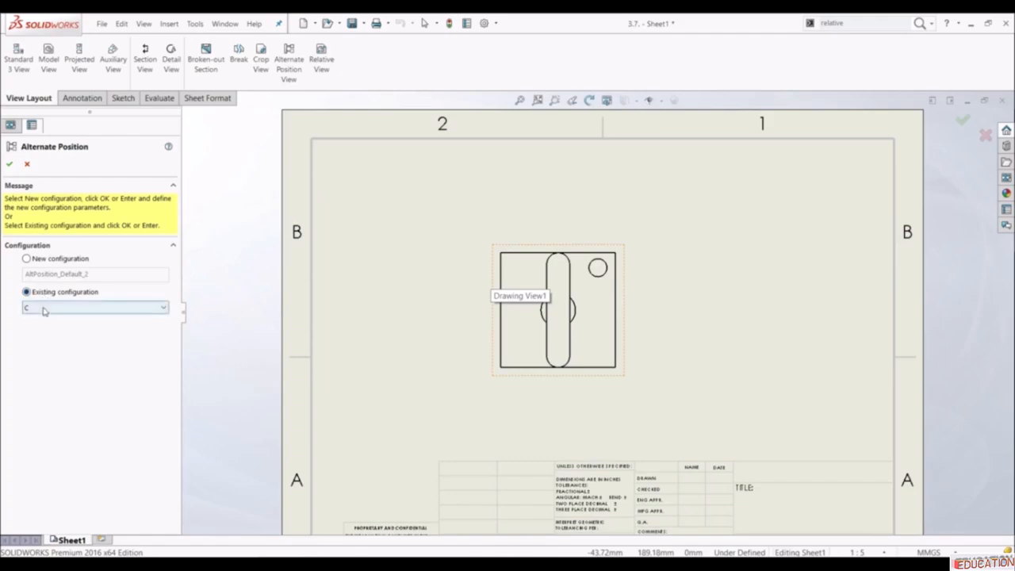
pyautogui.click(40, 308)
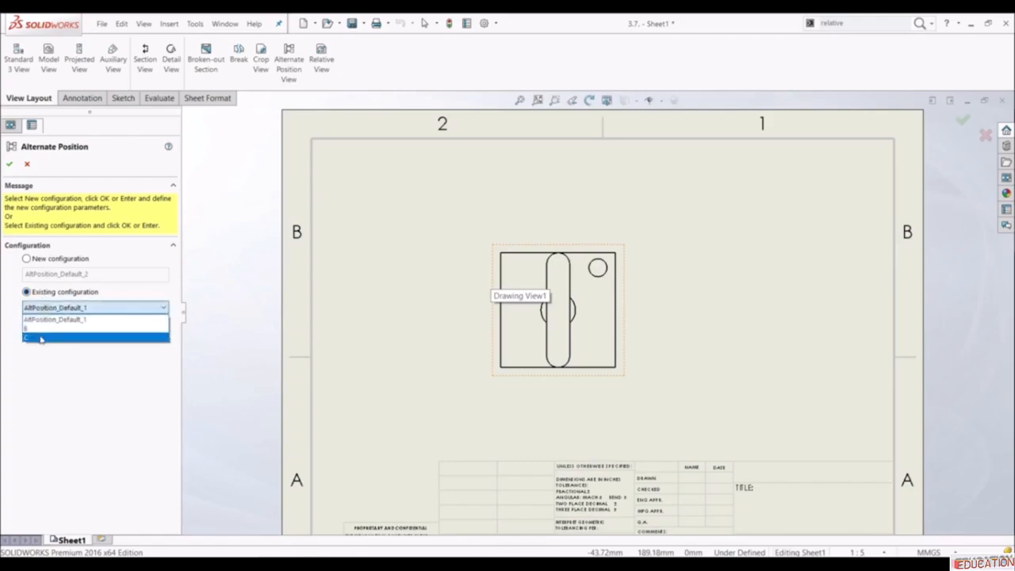
pyautogui.click(40, 338)
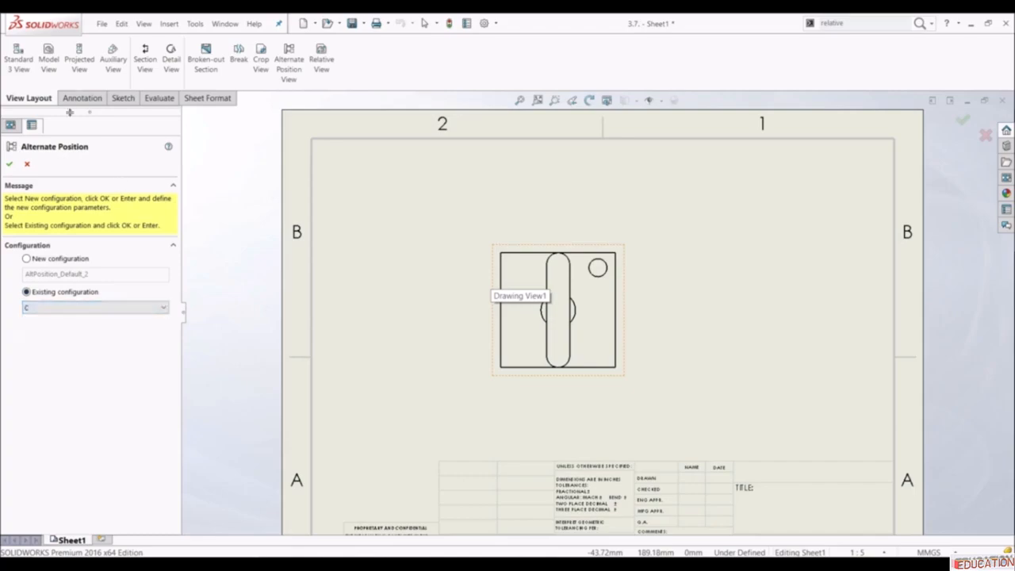
pyautogui.click(10, 163)
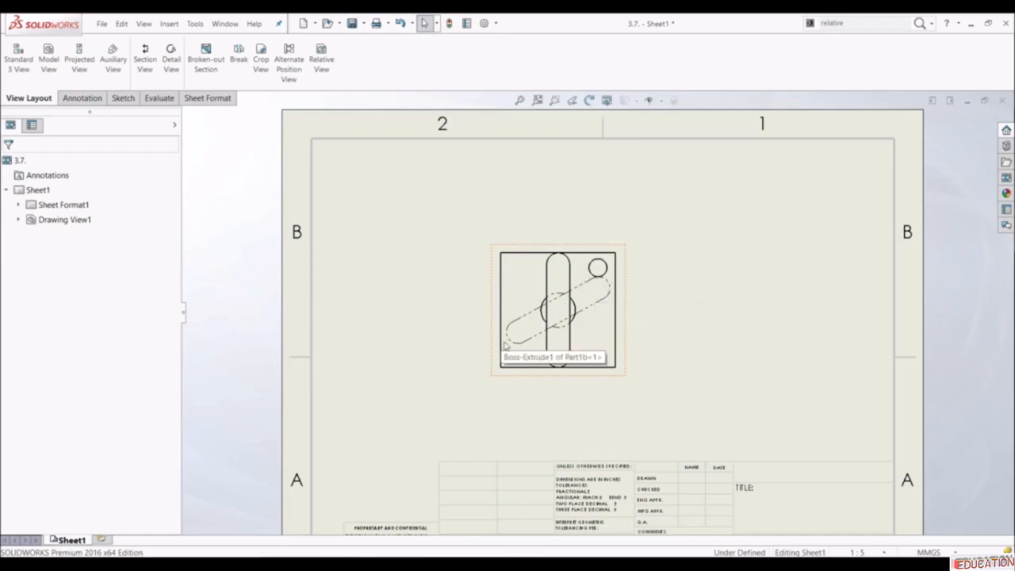
pyautogui.scroll(-3, 591, 269)
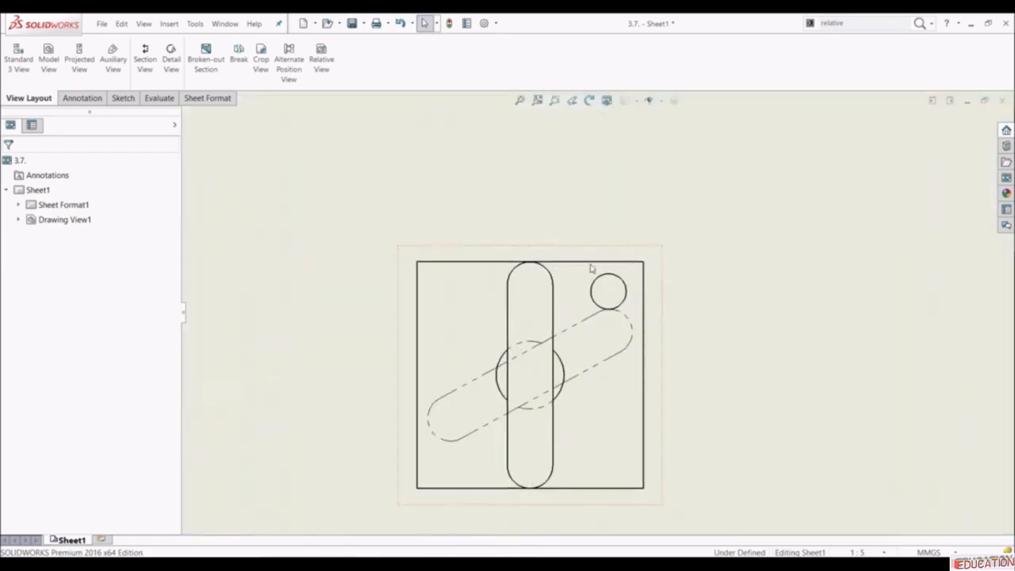
pyautogui.scroll(-2, 591, 268)
pyautogui.scroll(1, 576, 310)
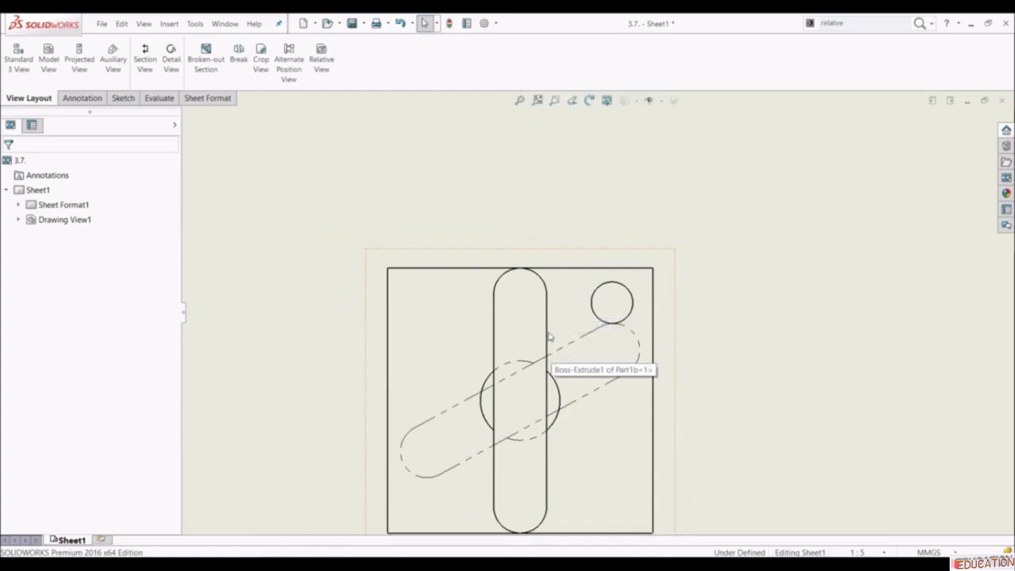
pyautogui.scroll(3, 605, 392)
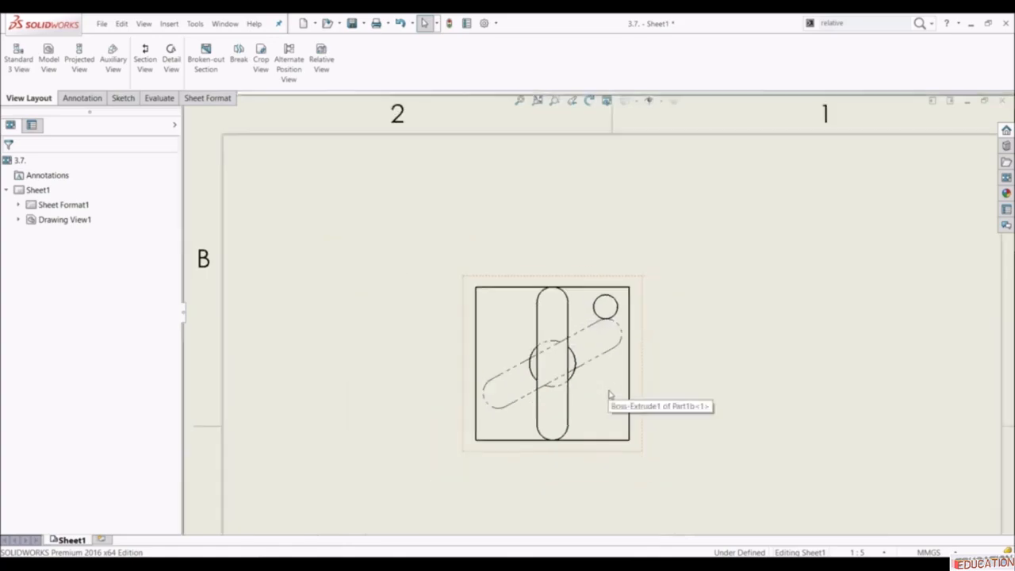
pyautogui.click(82, 98)
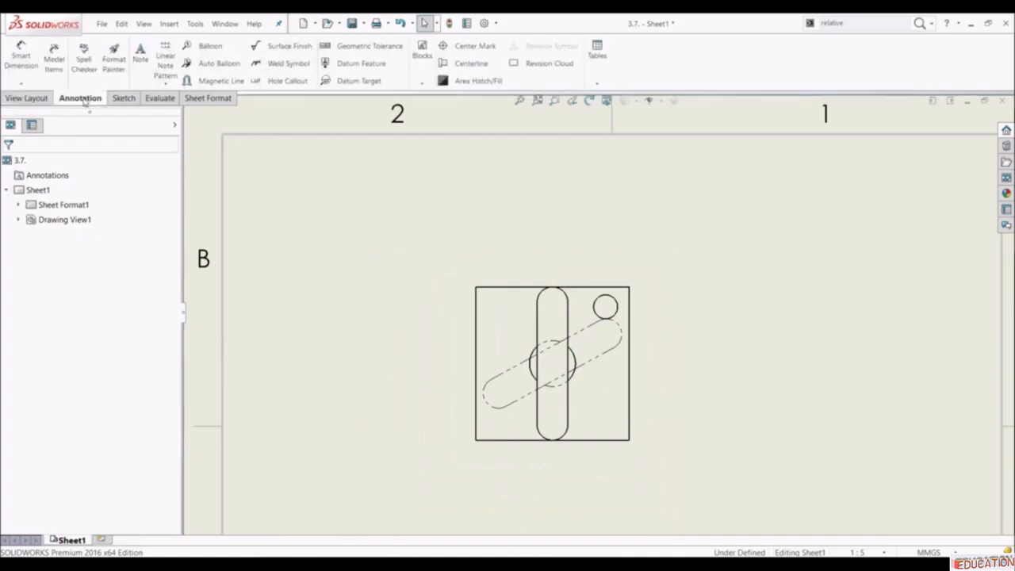
pyautogui.click(21, 57)
pyautogui.scroll(-4, 626, 373)
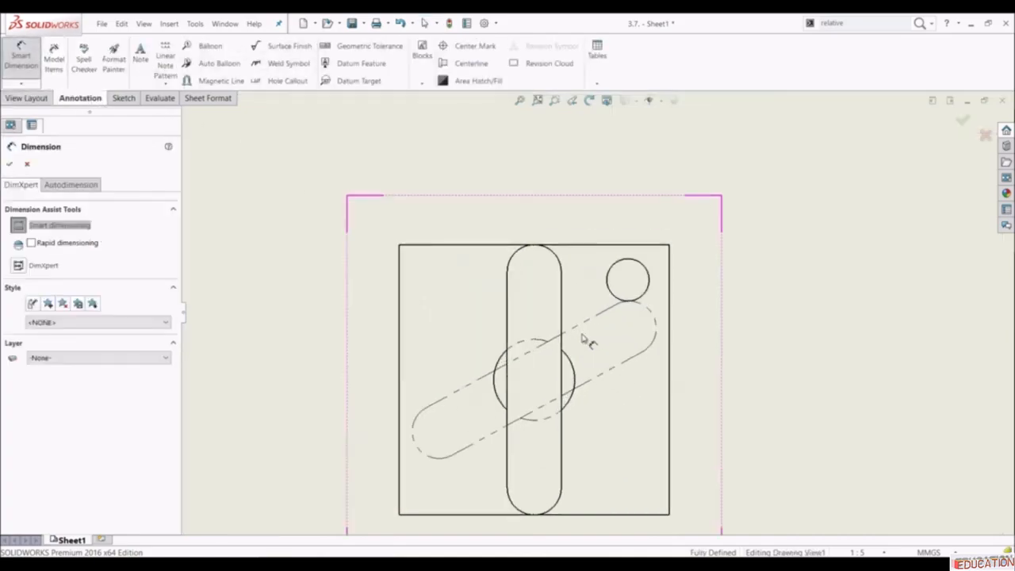
pyautogui.click(584, 320)
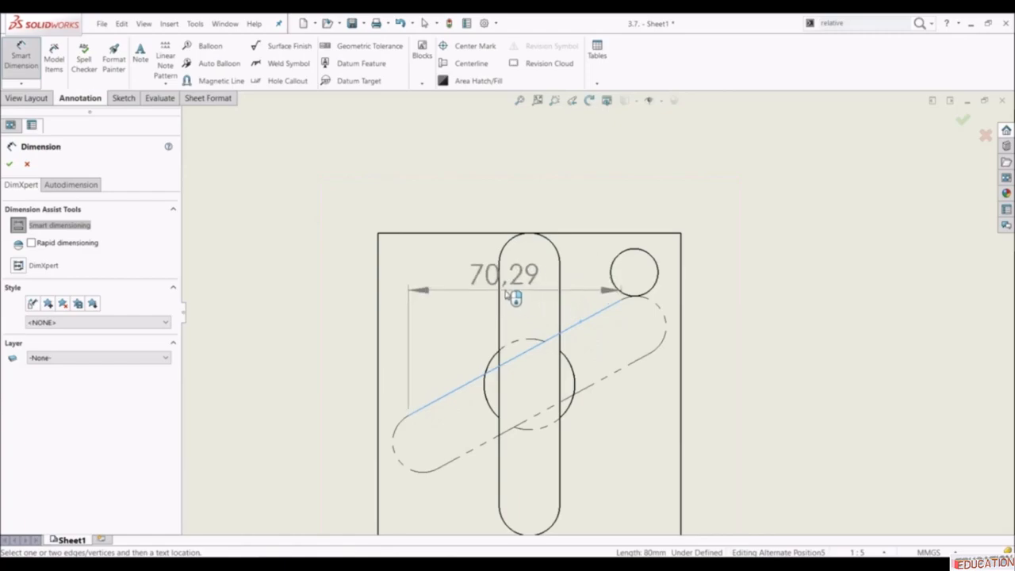
pyautogui.click(505, 292)
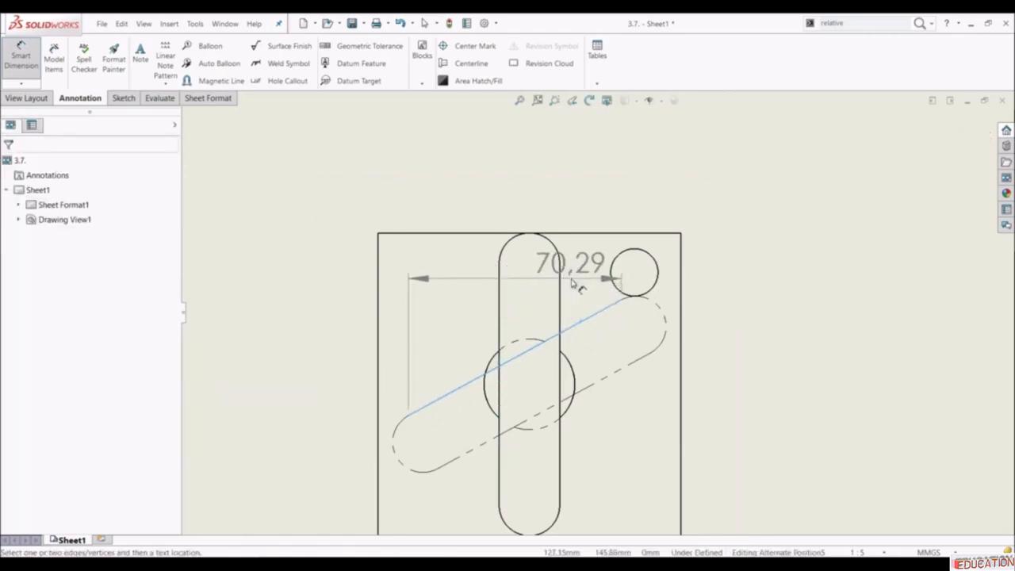
pyautogui.press('Escape')
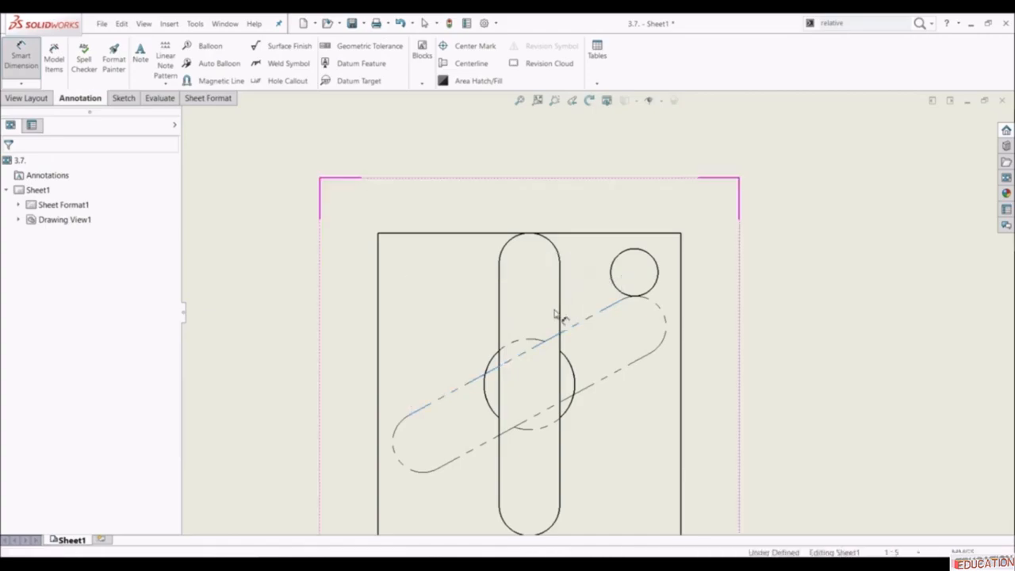
pyautogui.press('Escape')
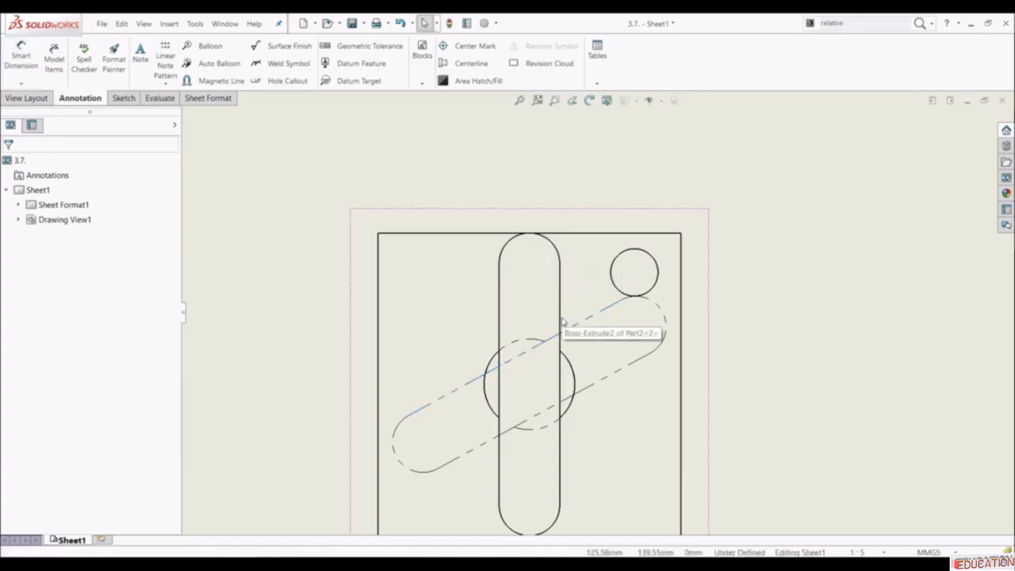
# - Sketch a centerline about 40 mm long on the dashed arm's upper edge, from its upper end to the edge's midpoint
pyautogui.click(124, 97)
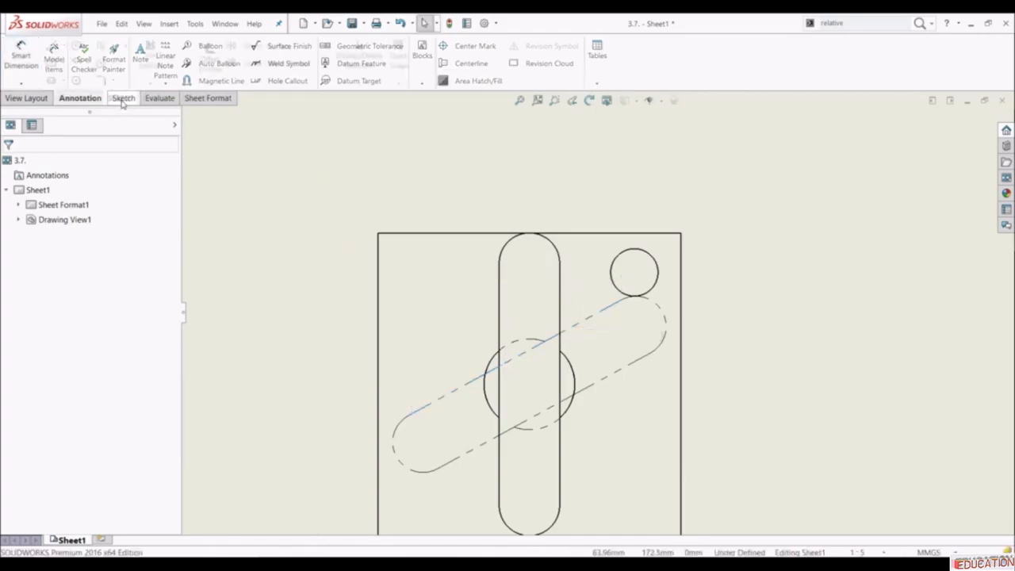
pyautogui.click(63, 46)
pyautogui.click(62, 75)
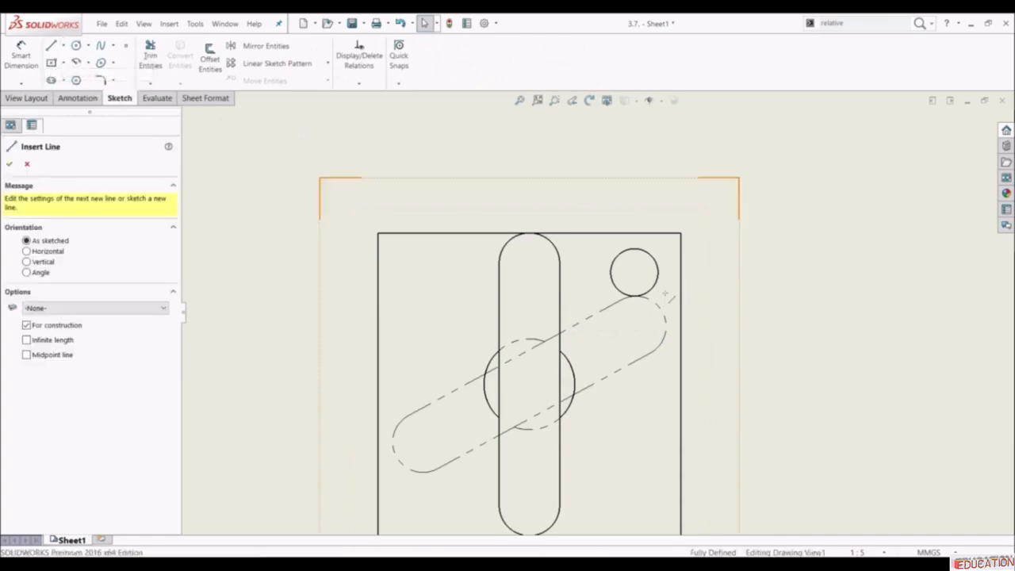
pyautogui.click(622, 301)
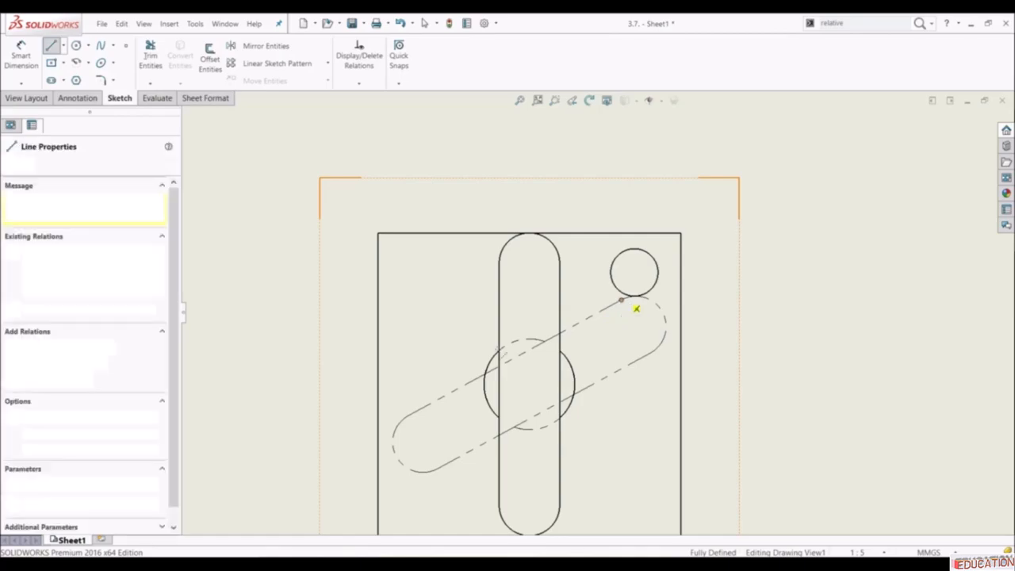
pyautogui.click(515, 358)
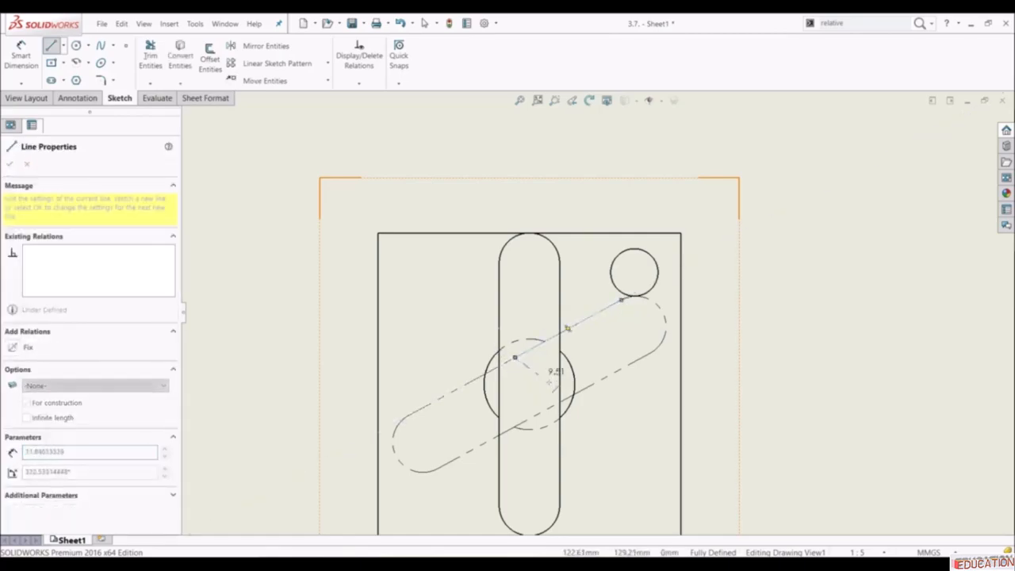
pyautogui.press('Escape')
# - Sketch a vertical centerline about 40 mm long on the upright arm's left edge, from its upper end to the edge's midpoint
pyautogui.click(64, 46)
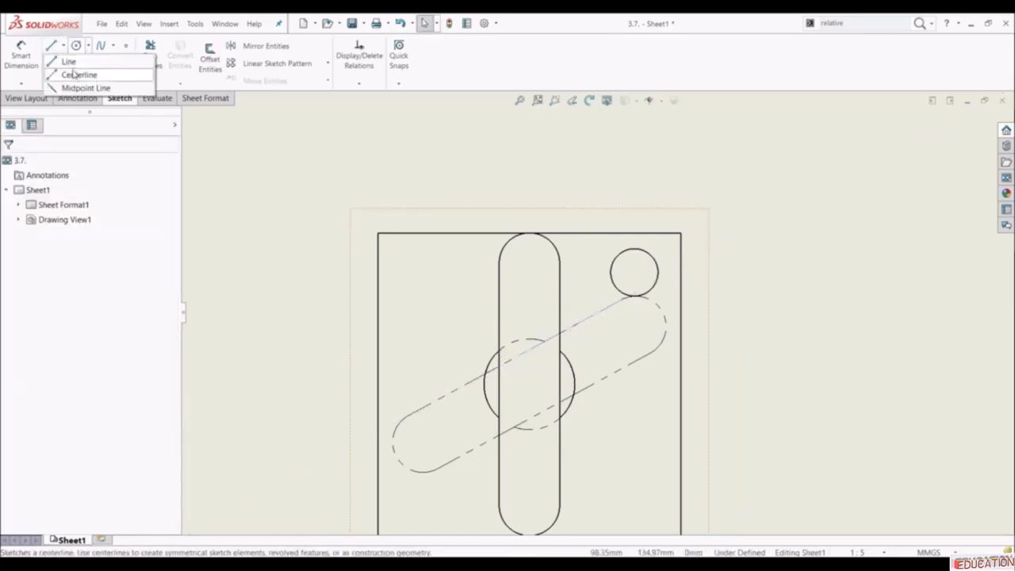
pyautogui.click(77, 72)
pyautogui.click(513, 269)
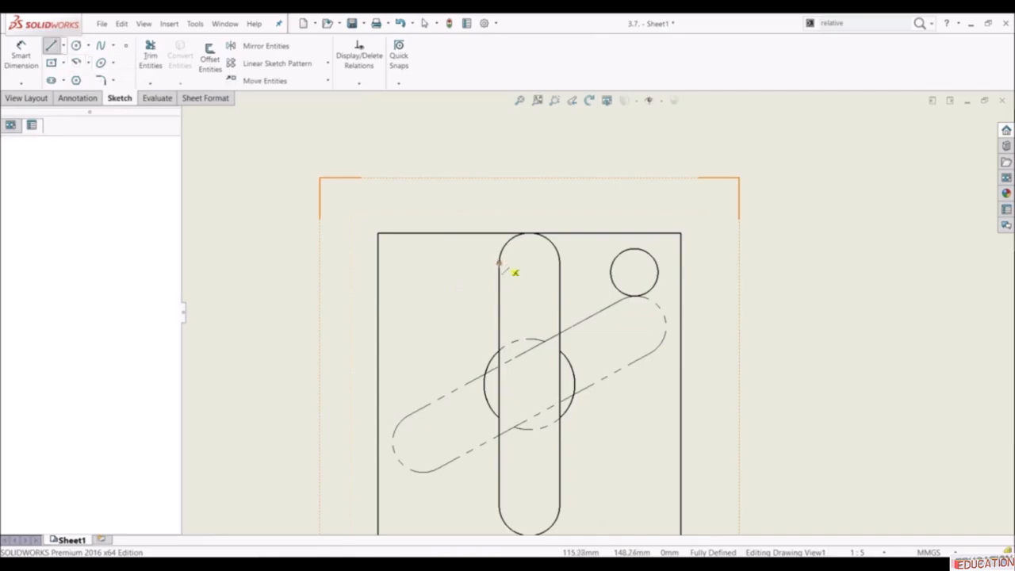
pyautogui.click(499, 384)
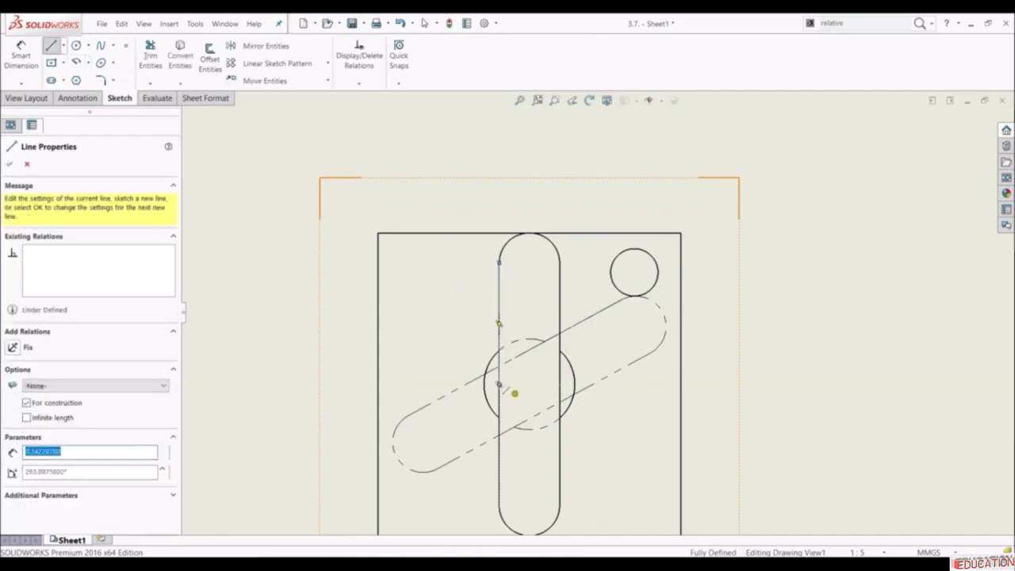
pyautogui.press('Escape')
# - Dimension the angle between the two centerlines as a driven dimension placed above the plate
pyautogui.click(11, 62)
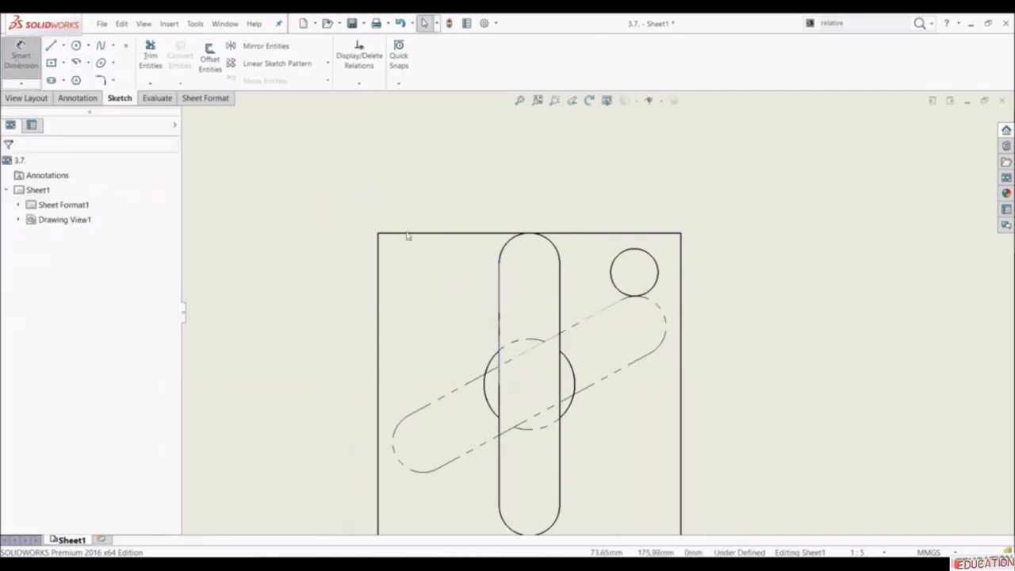
pyautogui.click(587, 319)
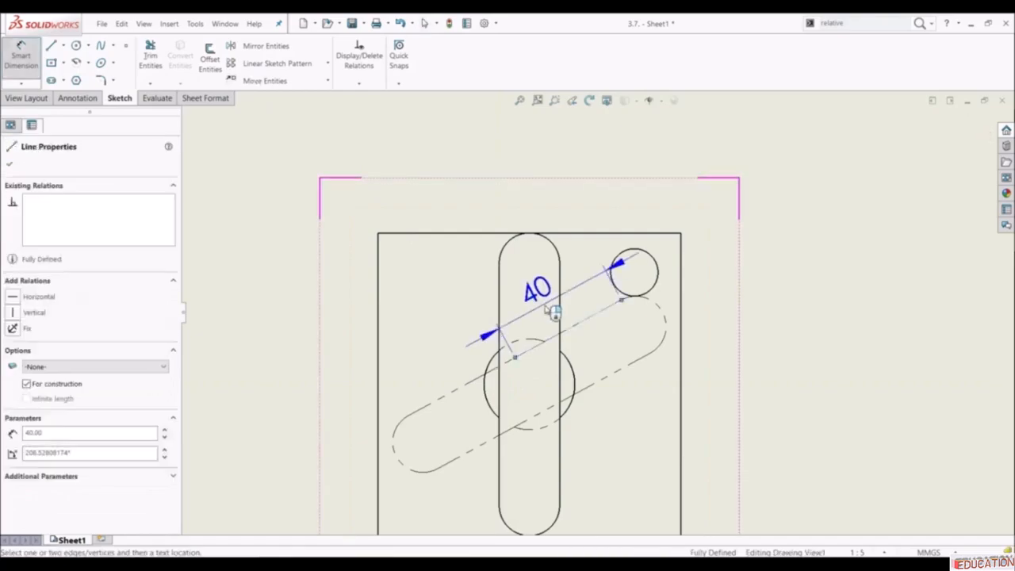
pyautogui.click(500, 306)
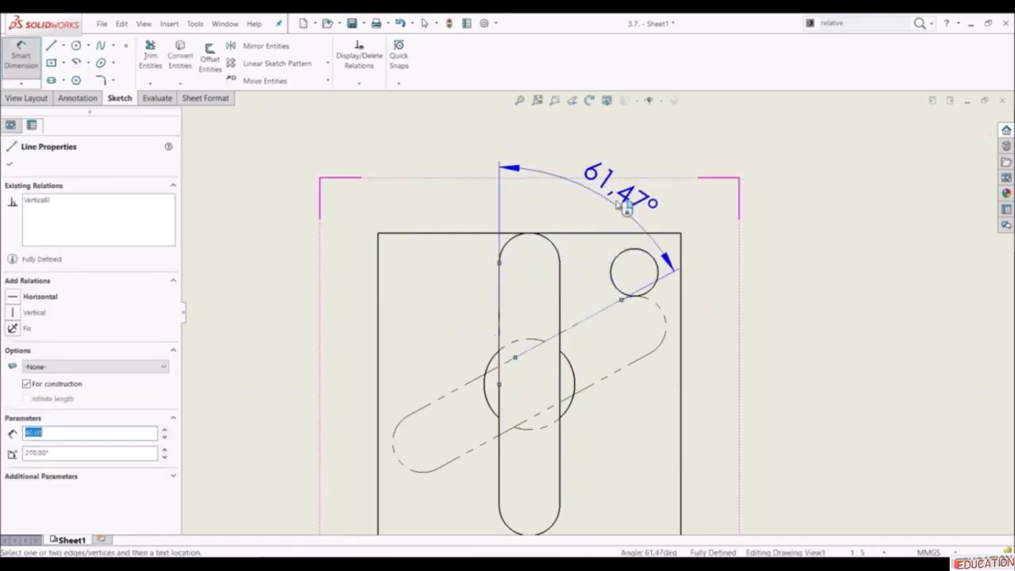
pyautogui.click(667, 170)
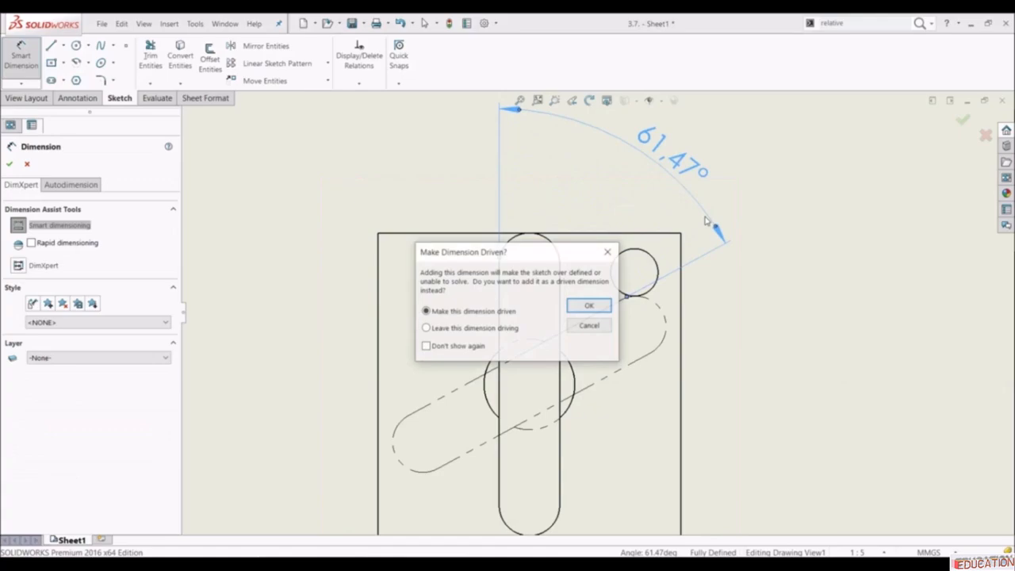
pyautogui.click(600, 306)
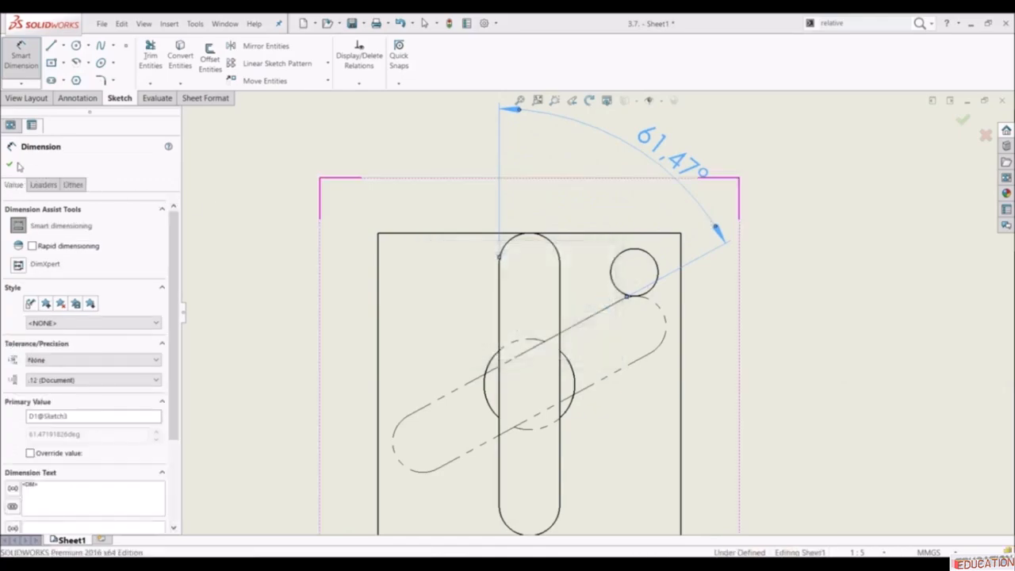
pyautogui.press('Escape')
pyautogui.scroll(3, 681, 341)
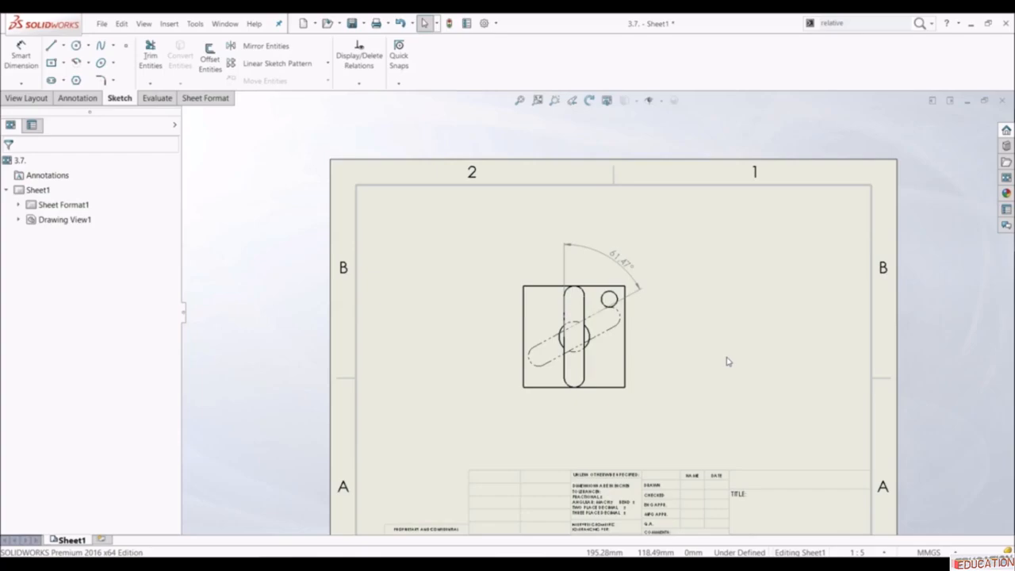
# - Start an alternate position view on the assembly's drawing view with a new configuration named D
pyautogui.click(27, 98)
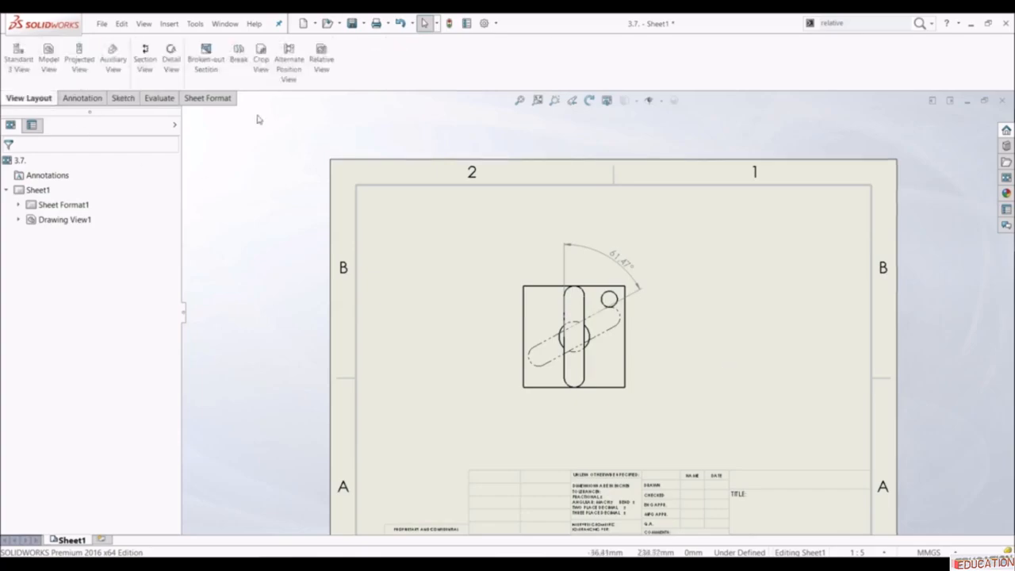
pyautogui.click(290, 68)
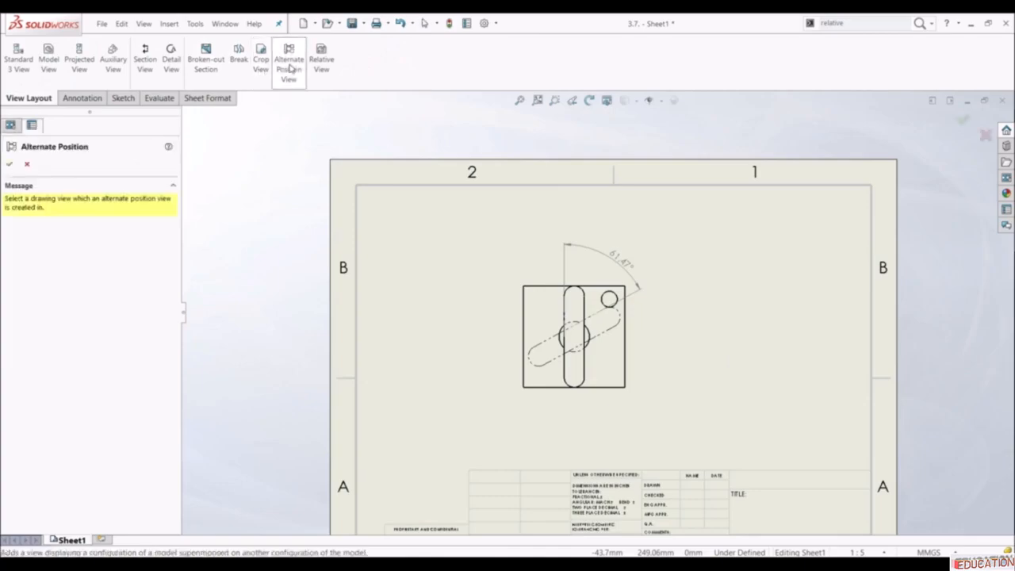
pyautogui.click(542, 302)
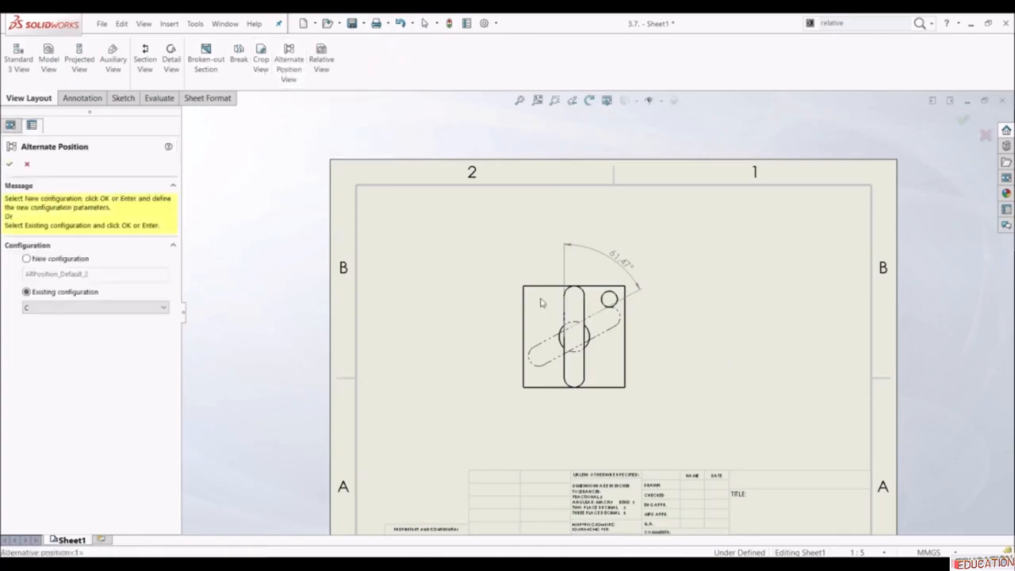
pyautogui.click(27, 259)
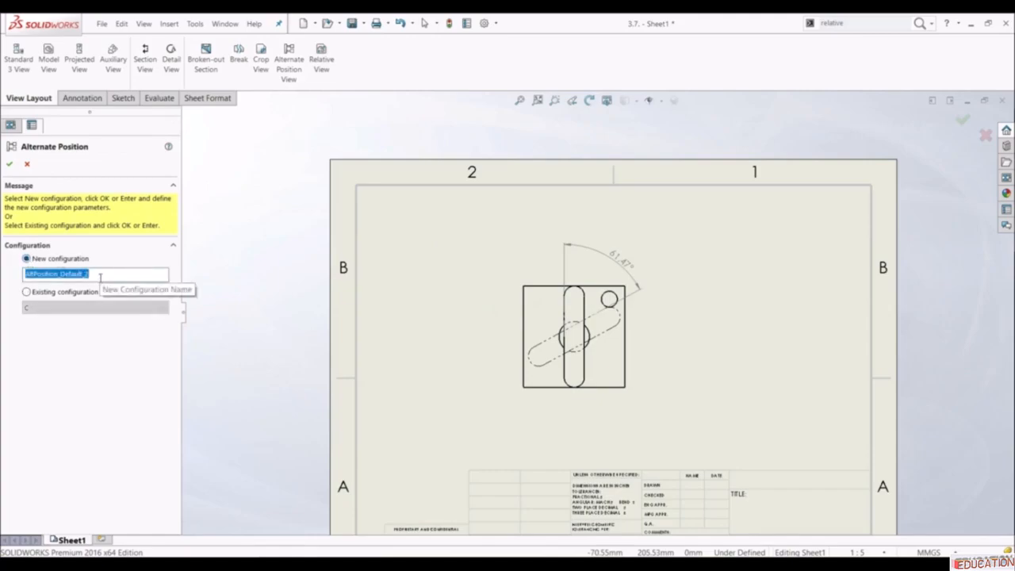
pyautogui.write('D')
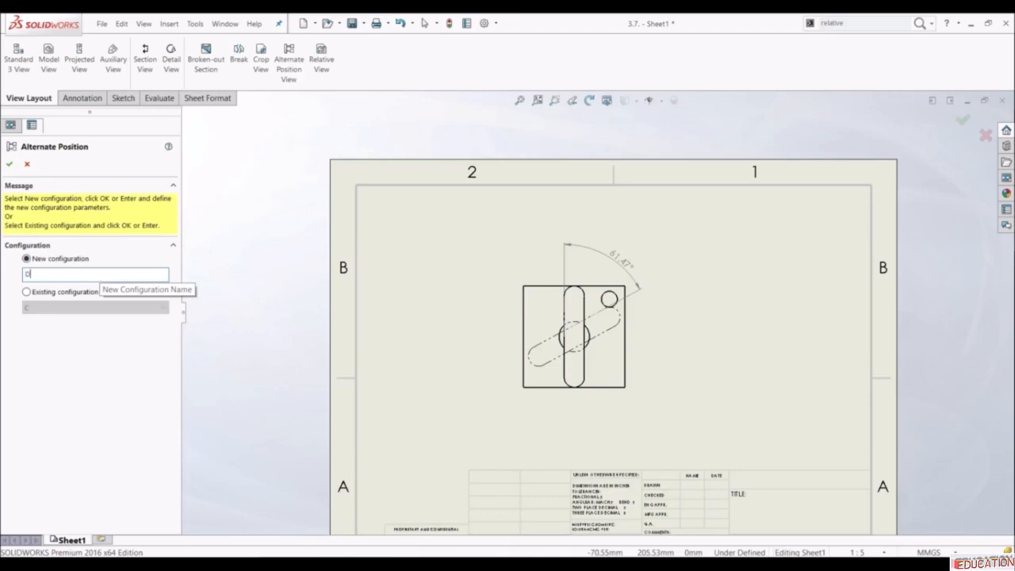
pyautogui.click(9, 163)
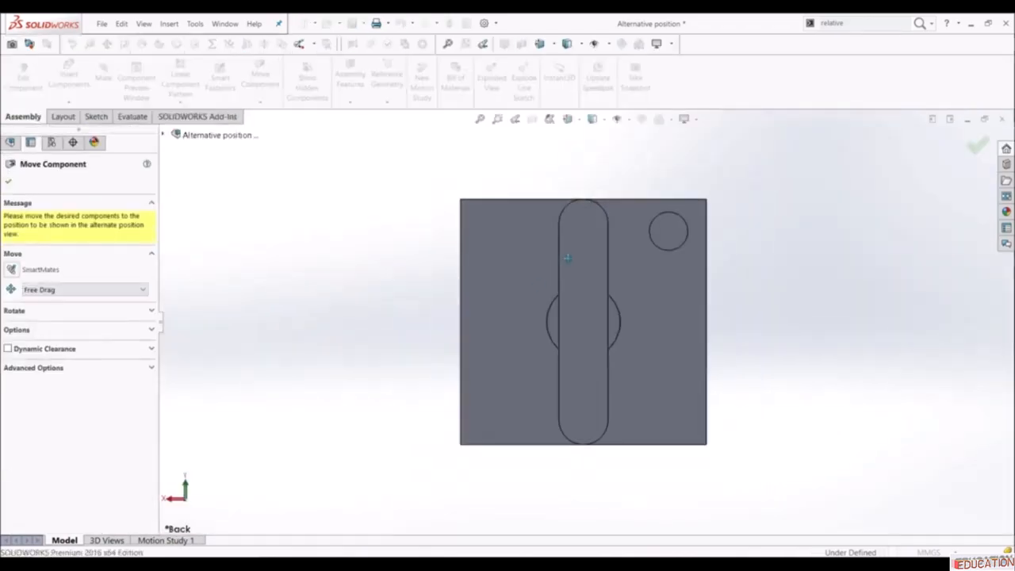
# - Rotate the arm to horizontal, enable collision detection, rotate it clockwise against the corner pin, and complete the alternate position view
pyautogui.moveTo(590, 260); pyautogui.dragTo(488, 323)
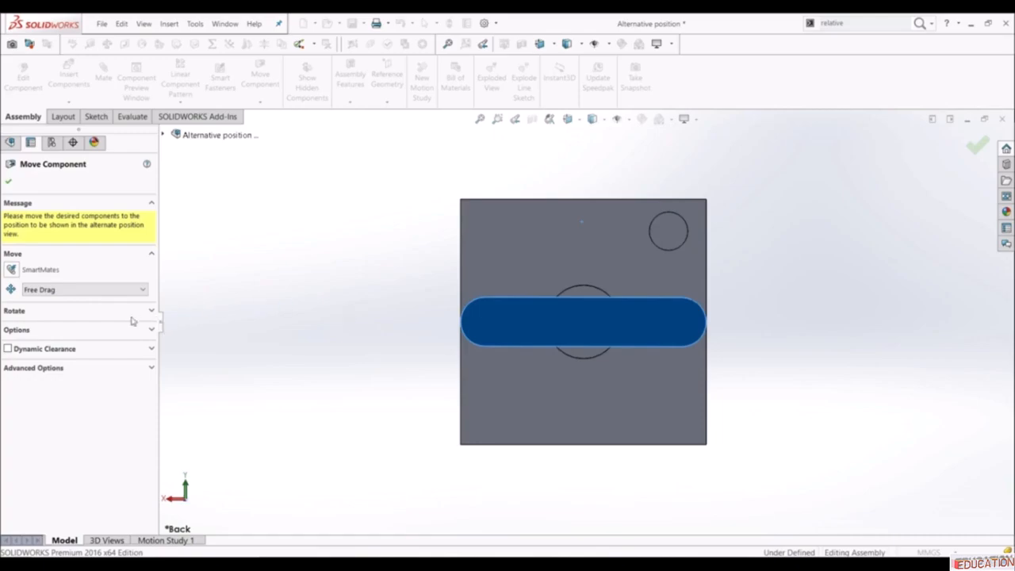
pyautogui.click(16, 330)
pyautogui.click(44, 358)
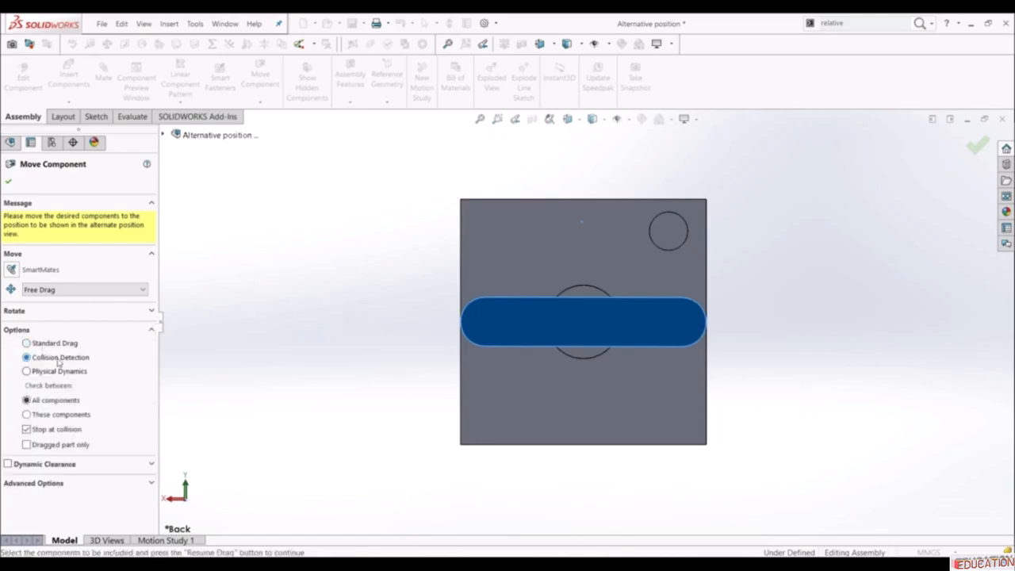
pyautogui.moveTo(468, 326); pyautogui.dragTo(667, 232)
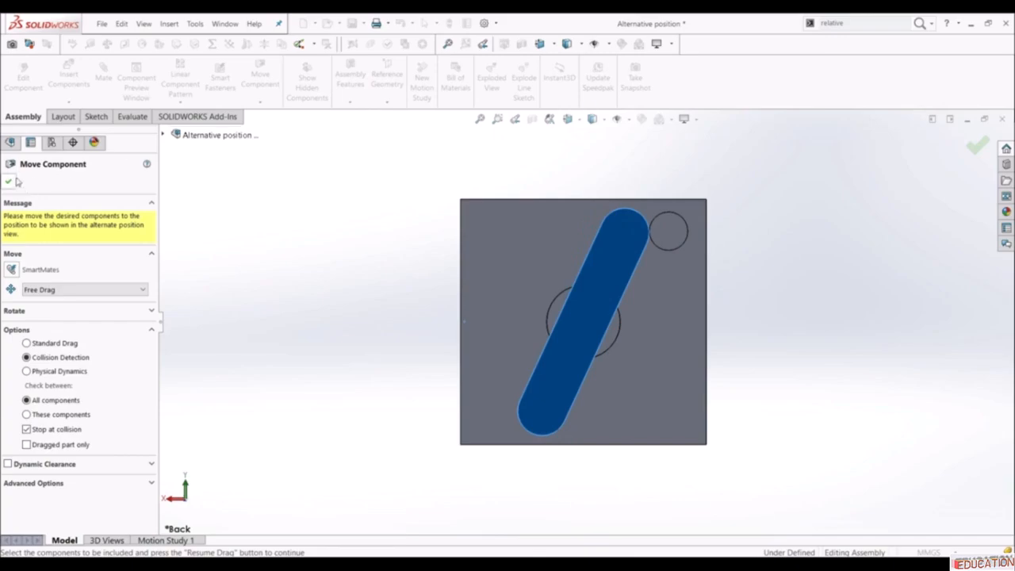
pyautogui.click(10, 185)
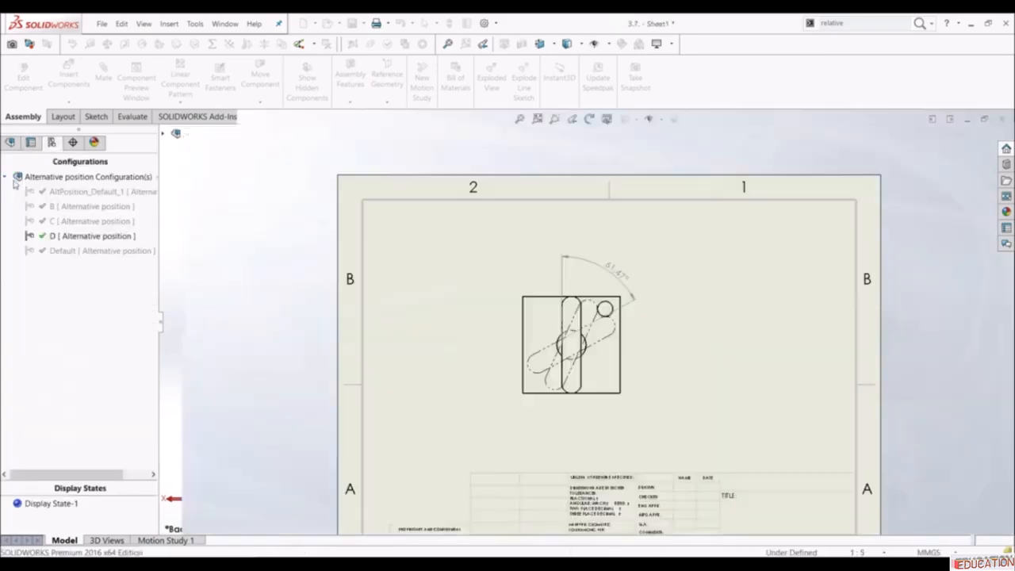
pyautogui.scroll(5, 599, 308)
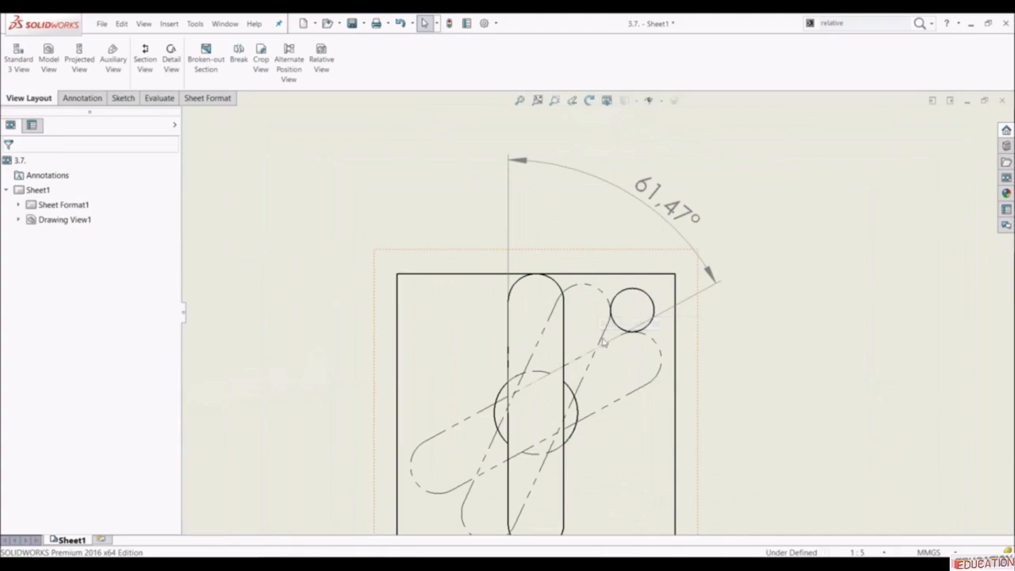
pyautogui.press('f')
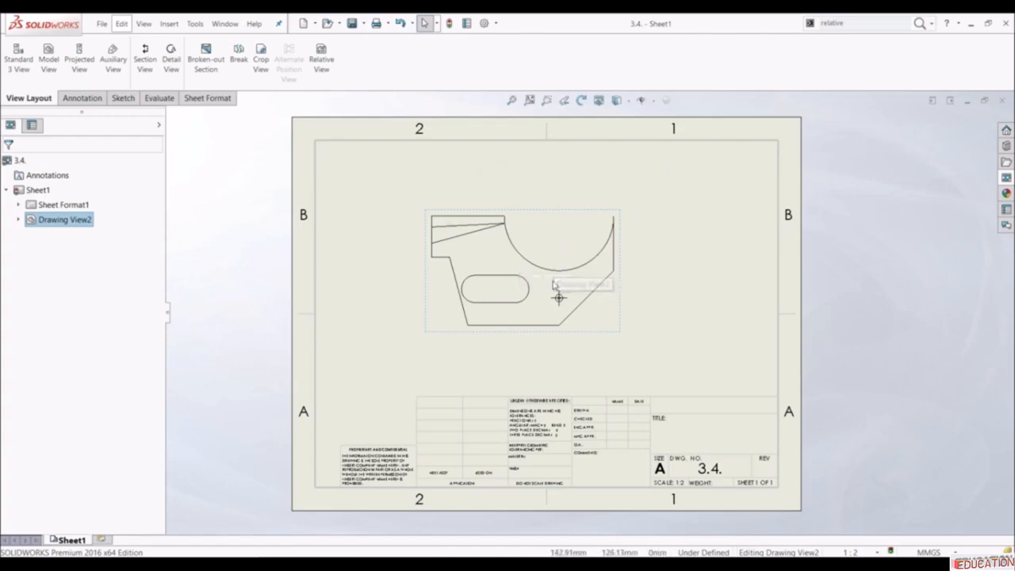
# - Sketch a closed spline around the large arc and angled corner of the part view, cutting through the slot, as the crop profile
pyautogui.scroll(-3, 560, 268)
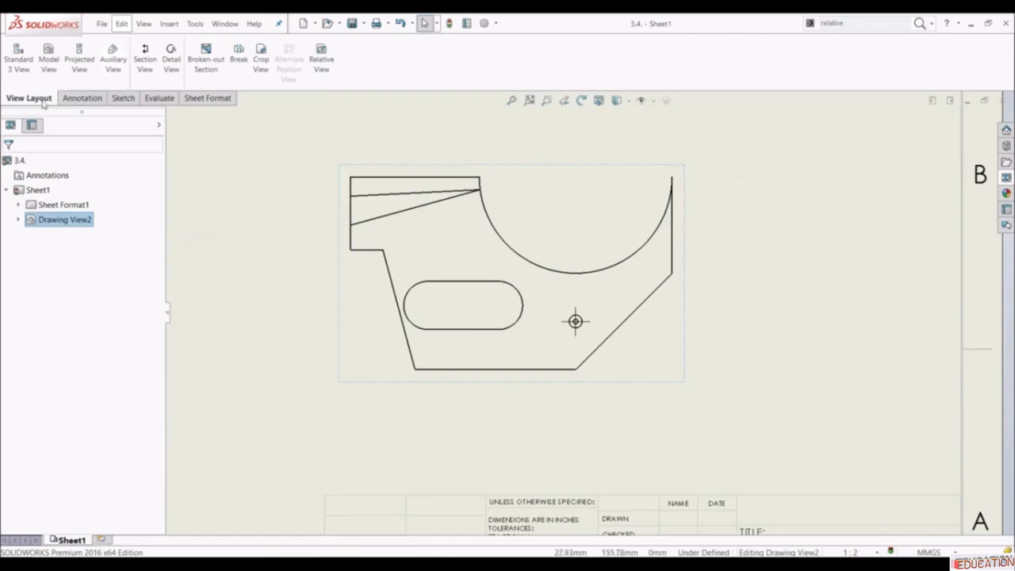
pyautogui.click(261, 64)
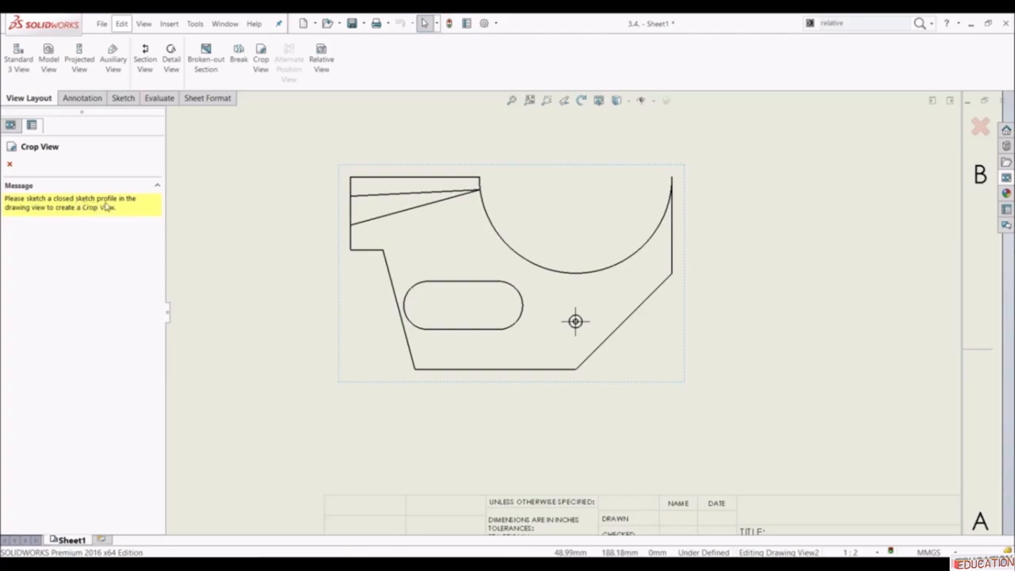
pyautogui.click(125, 99)
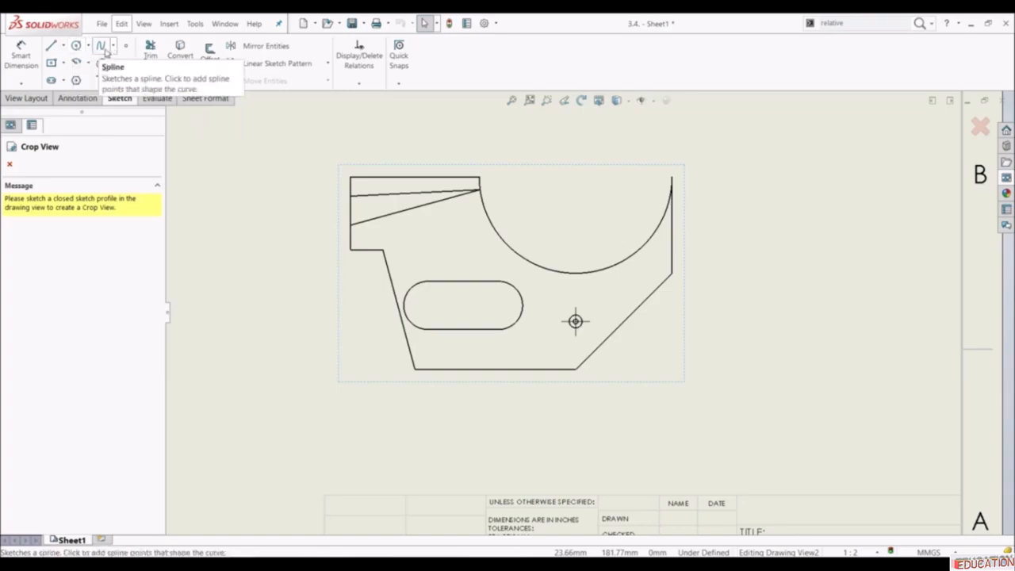
pyautogui.click(104, 49)
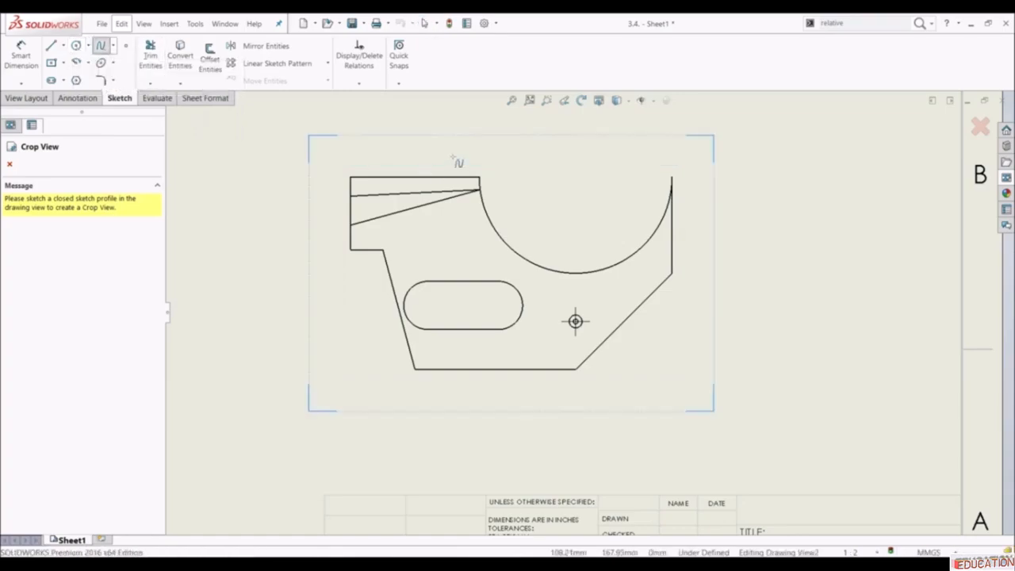
pyautogui.click(478, 153)
pyautogui.click(466, 238)
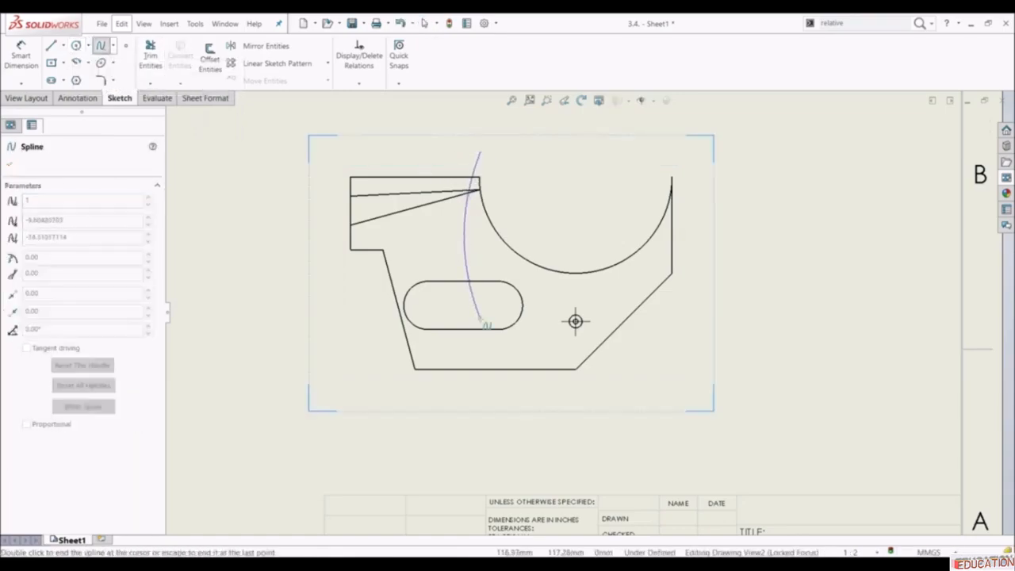
pyautogui.click(534, 389)
pyautogui.click(675, 397)
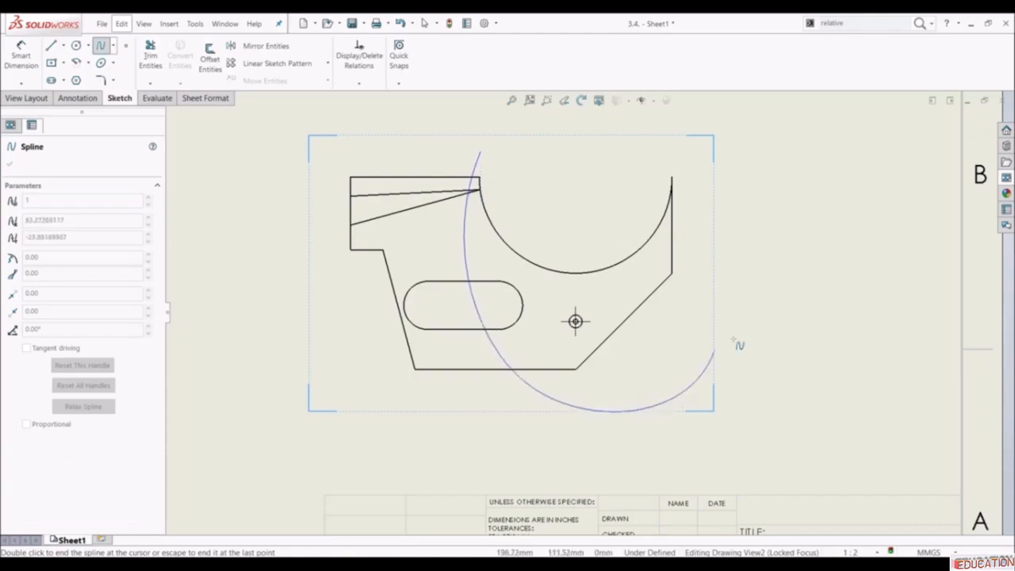
pyautogui.click(763, 286)
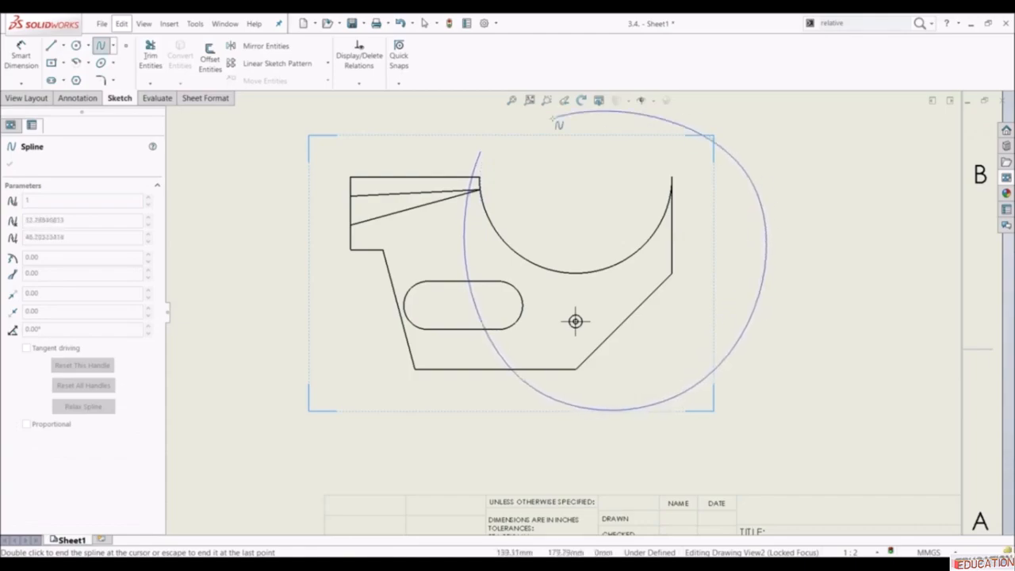
pyautogui.click(480, 152)
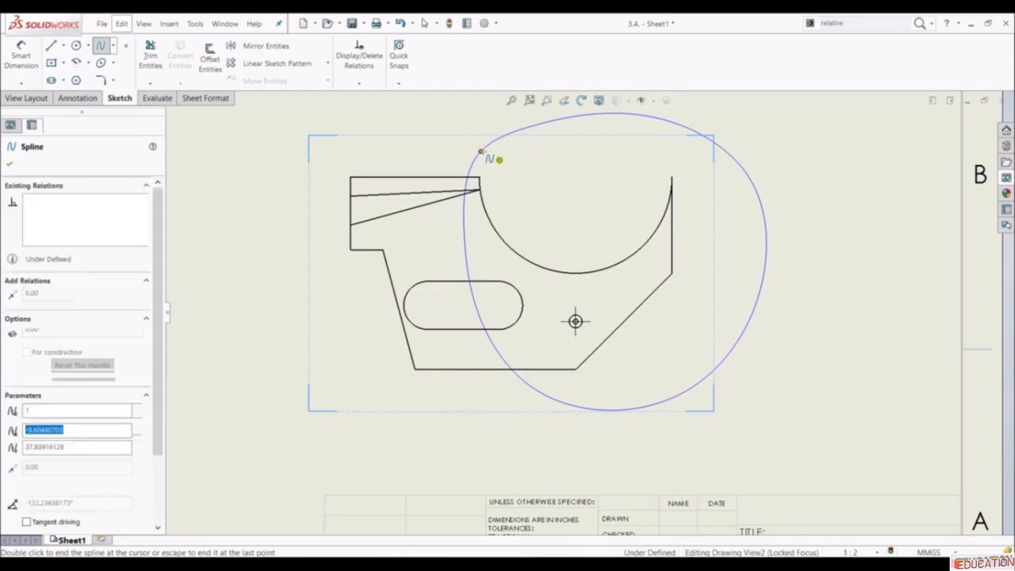
# - Crop the drawing view to the closed spline profile
pyautogui.click(34, 99)
pyautogui.click(260, 59)
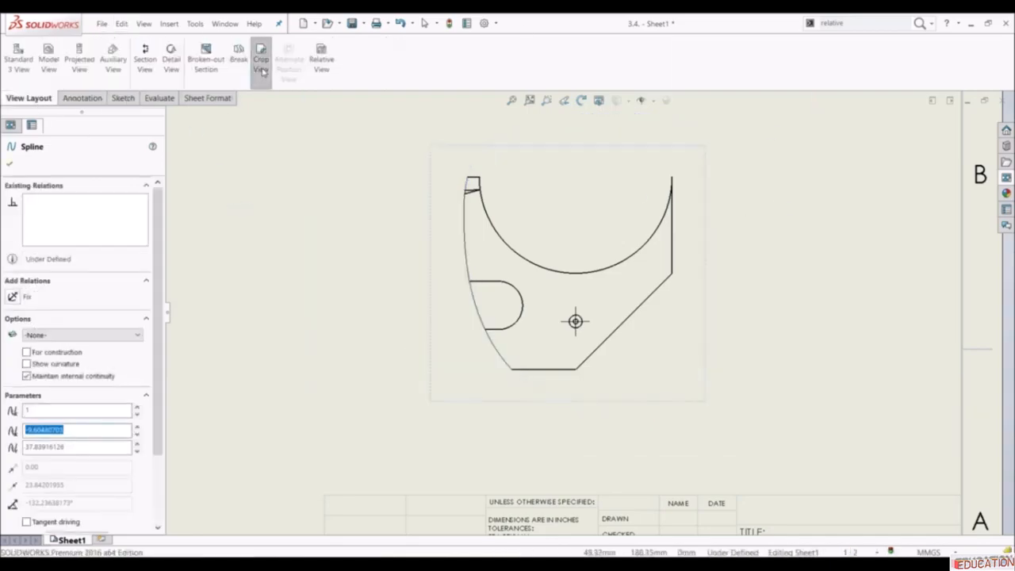
pyautogui.press('f')
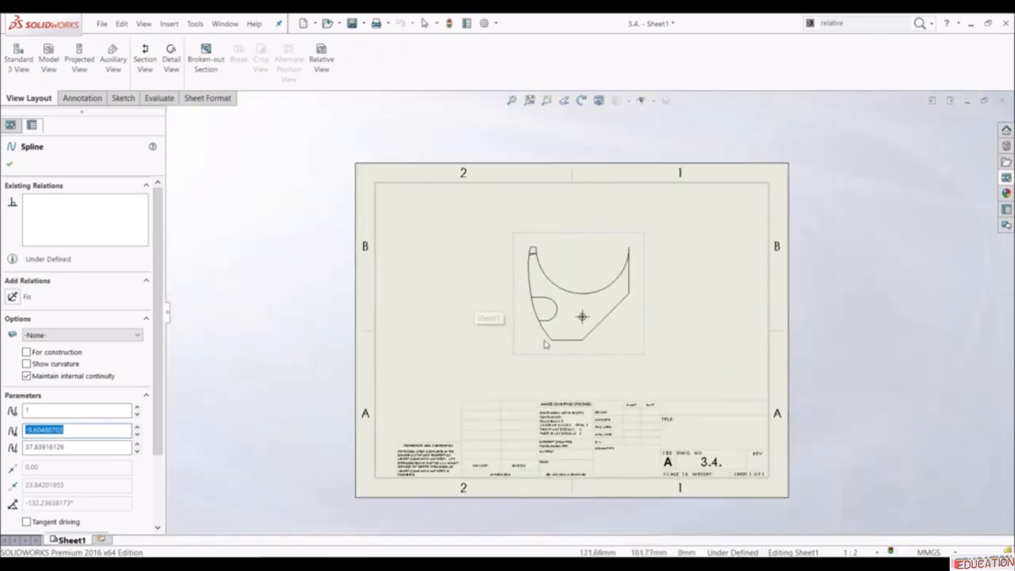
pyautogui.click(9, 164)
pyautogui.scroll(2, 671, 343)
pyautogui.scroll(1, 671, 343)
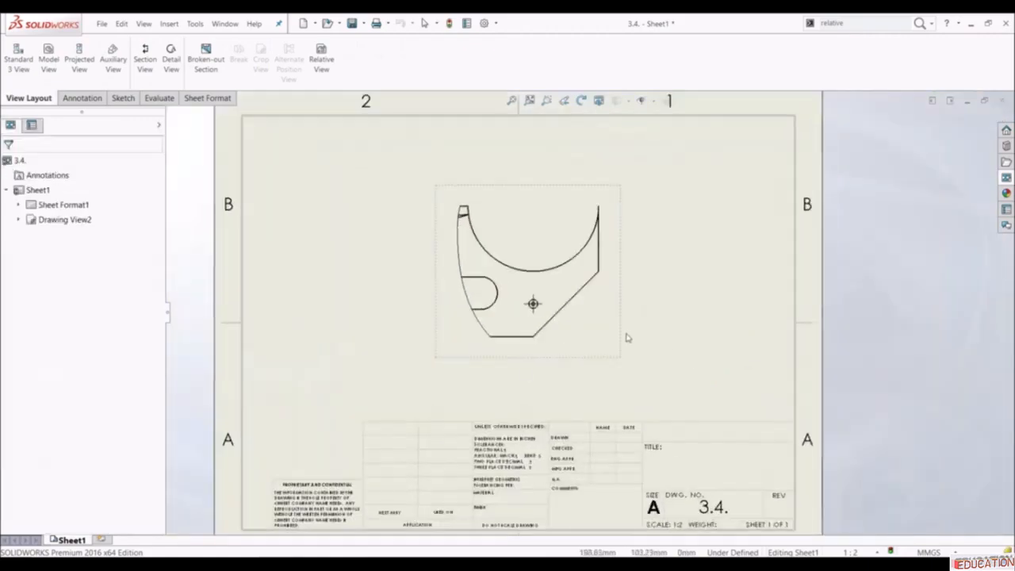
# - Move the cropped view toward the sheet's right border and place the model's Front view to its left without projected views
pyautogui.moveTo(626, 338); pyautogui.dragTo(710, 326)
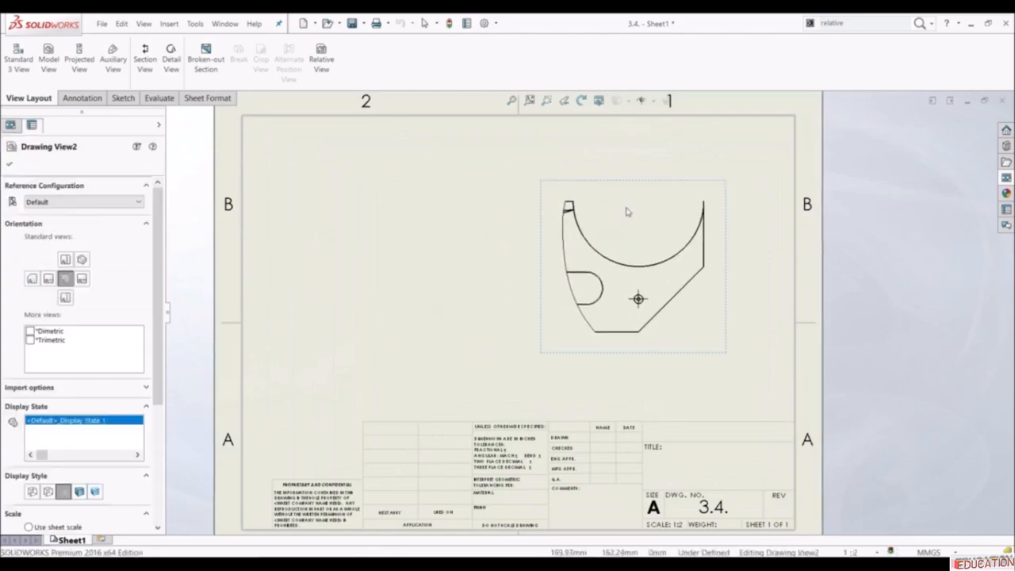
pyautogui.click(1007, 177)
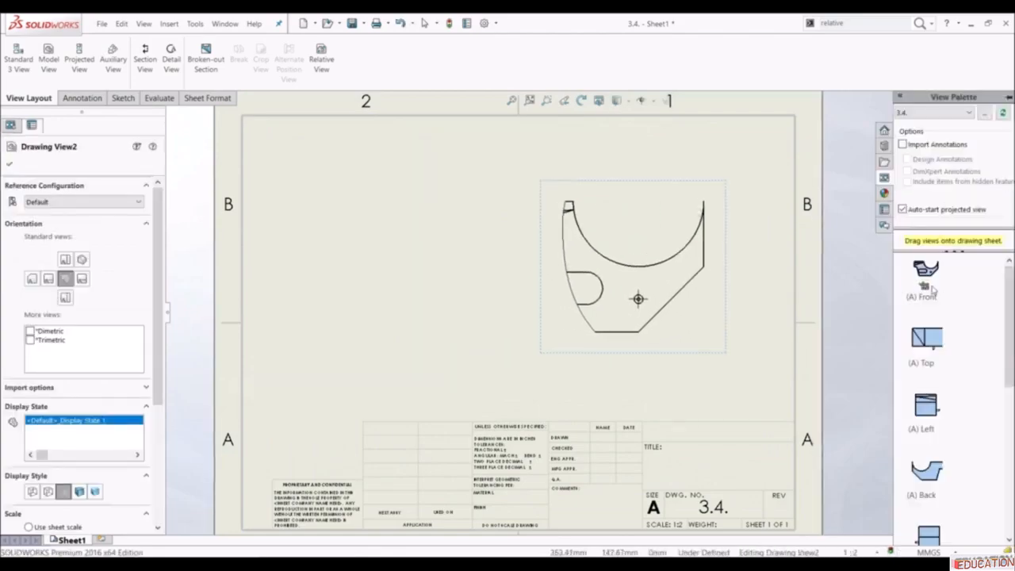
pyautogui.moveTo(933, 290); pyautogui.dragTo(429, 283)
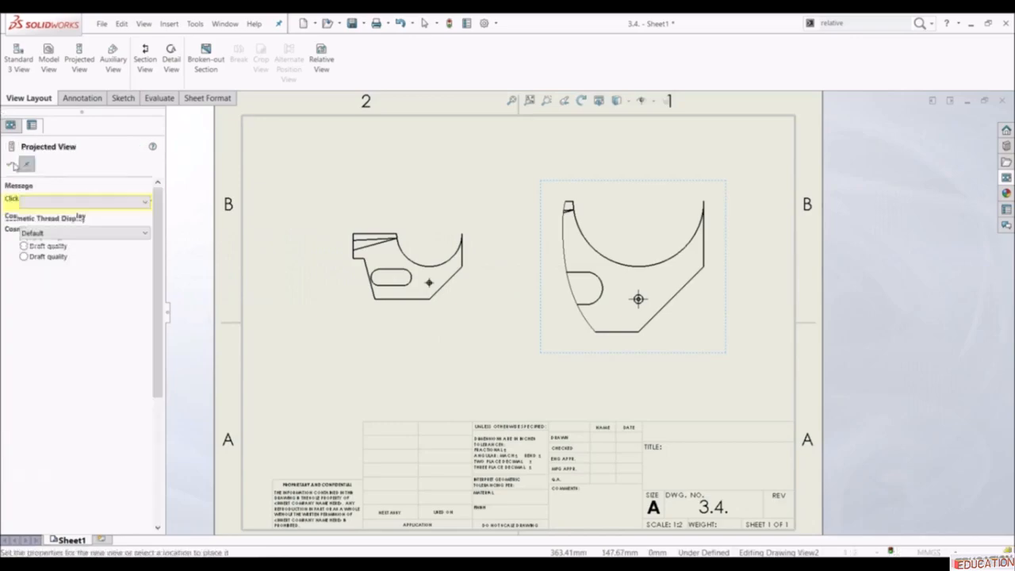
pyautogui.click(12, 165)
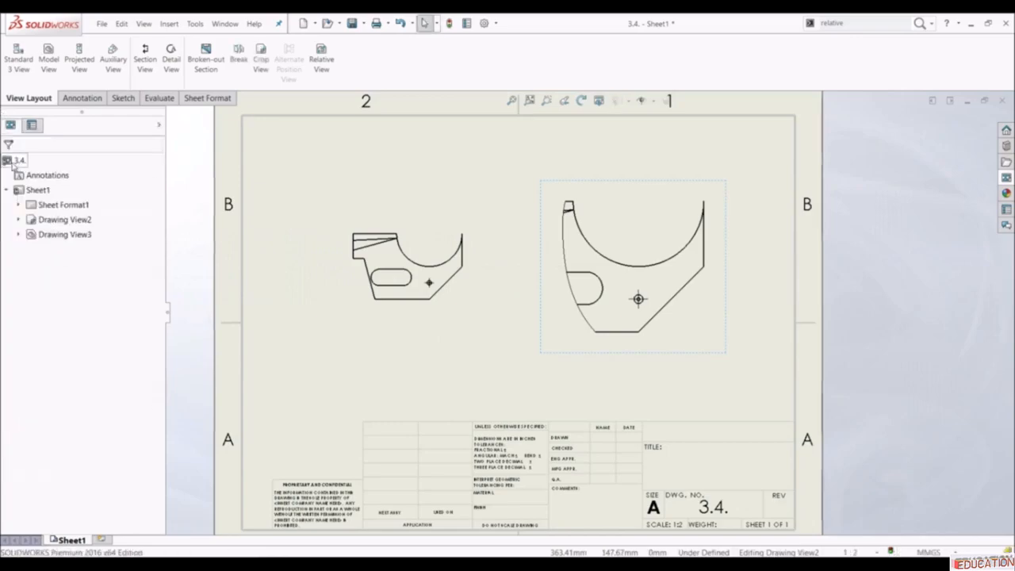
# - Set the new front view to a custom scale of 1:1
pyautogui.click(365, 303)
pyautogui.scroll(-5, 76, 402)
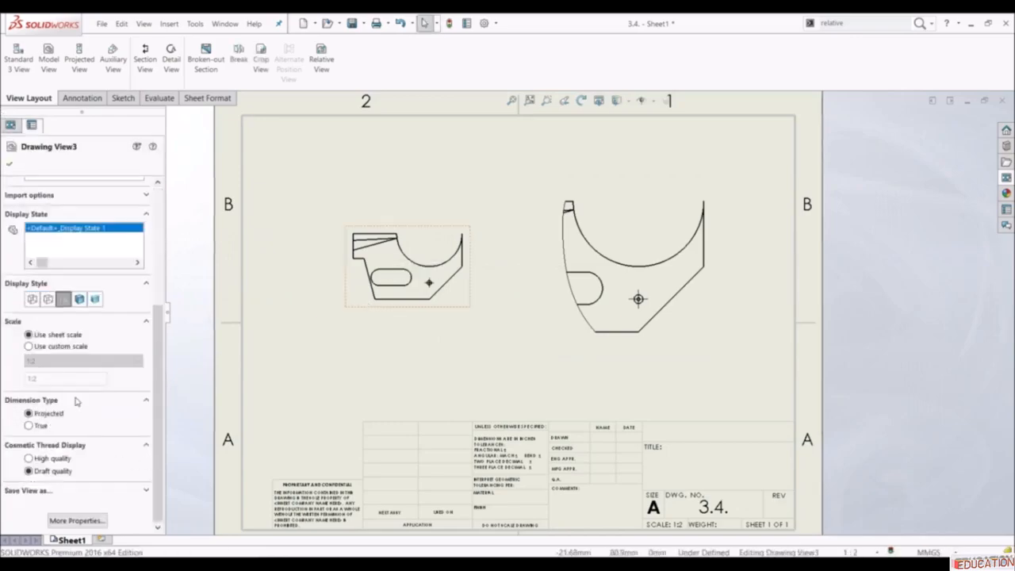
pyautogui.click(49, 347)
pyautogui.click(55, 361)
pyautogui.click(54, 381)
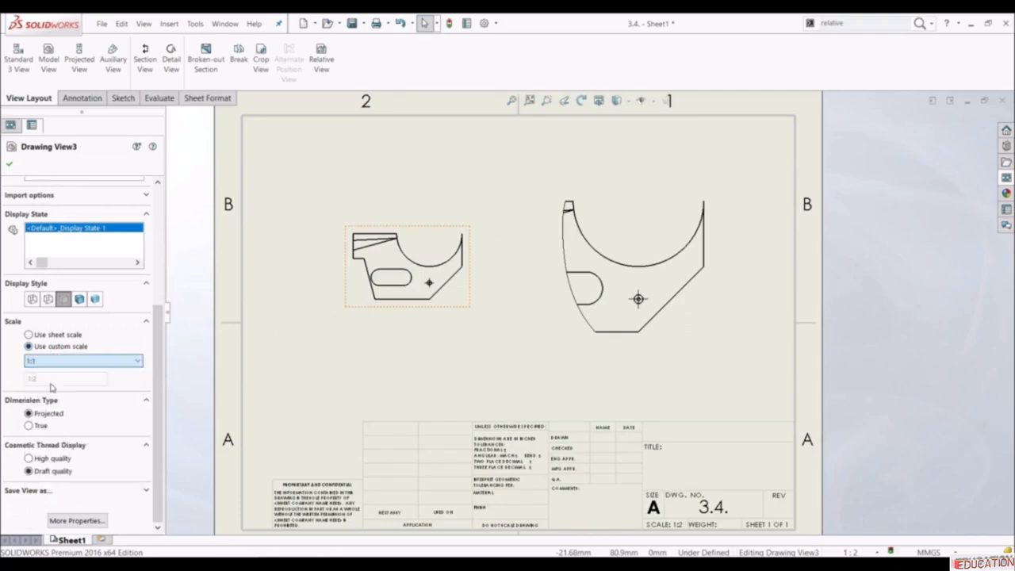
pyautogui.click(8, 163)
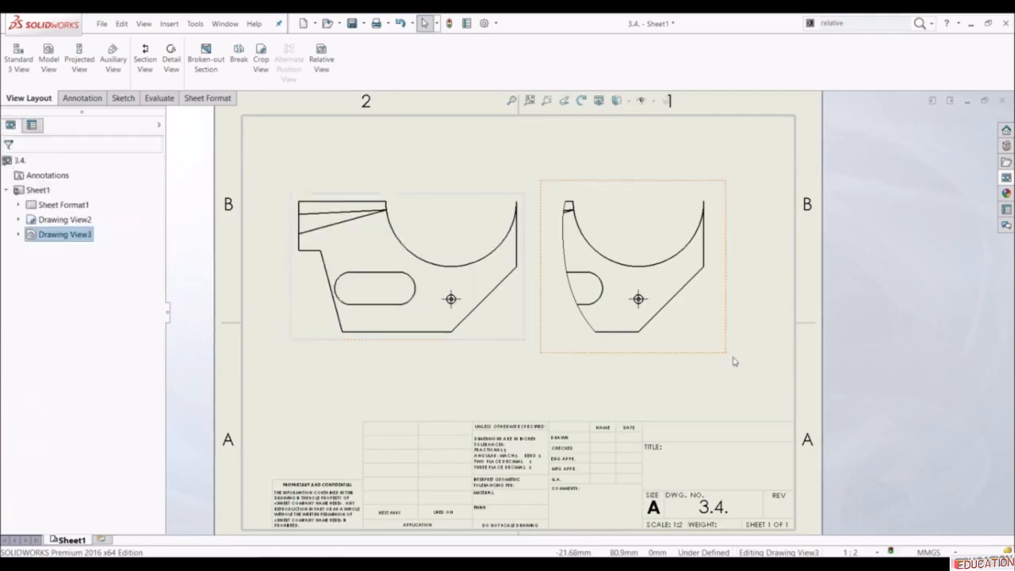
pyautogui.click(737, 378)
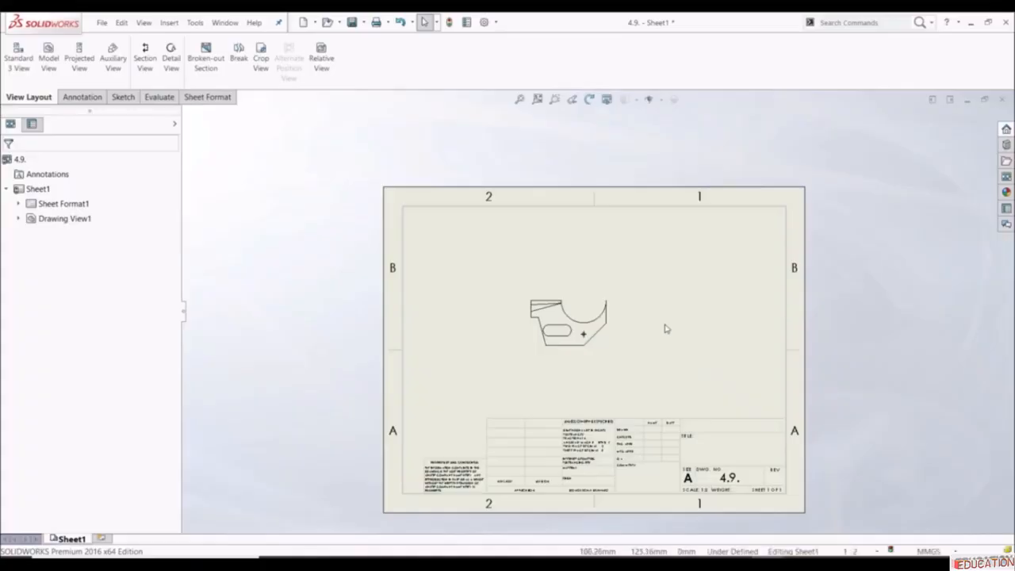
# - Create a vertical section view through the slot's left arc centre and place it to the right of the front view
pyautogui.scroll(2, 664, 329)
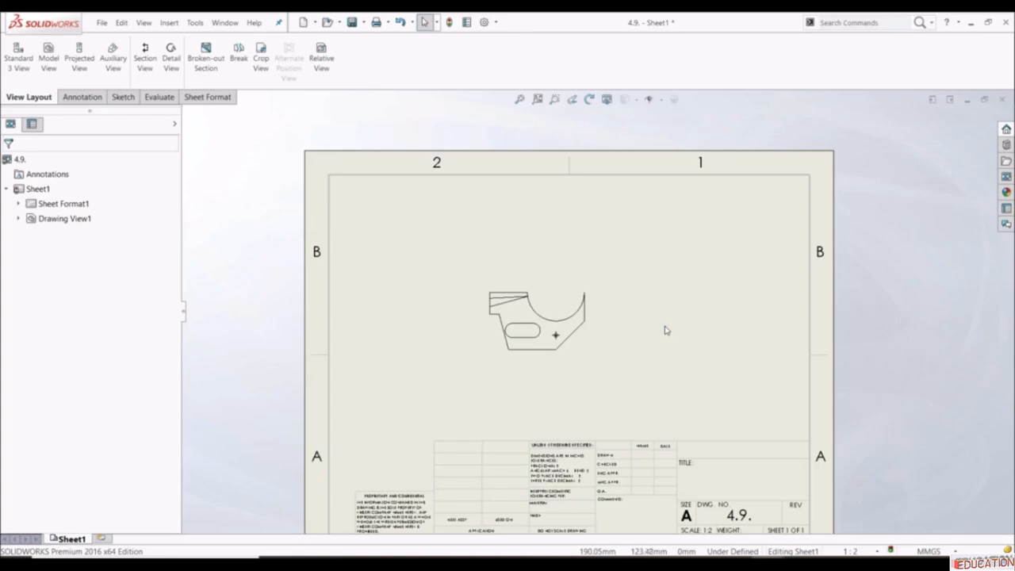
pyautogui.scroll(-2, 584, 330)
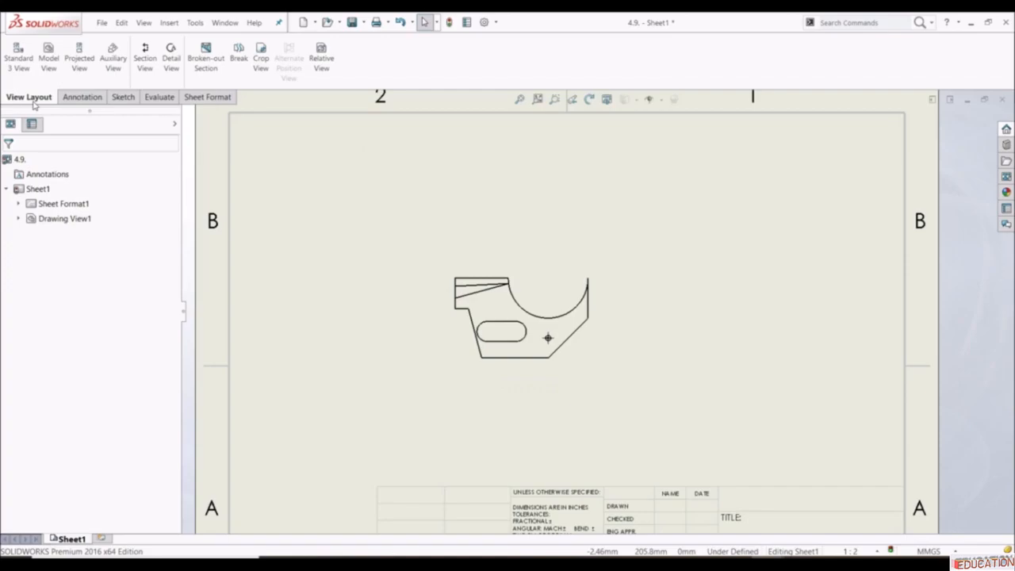
pyautogui.click(146, 53)
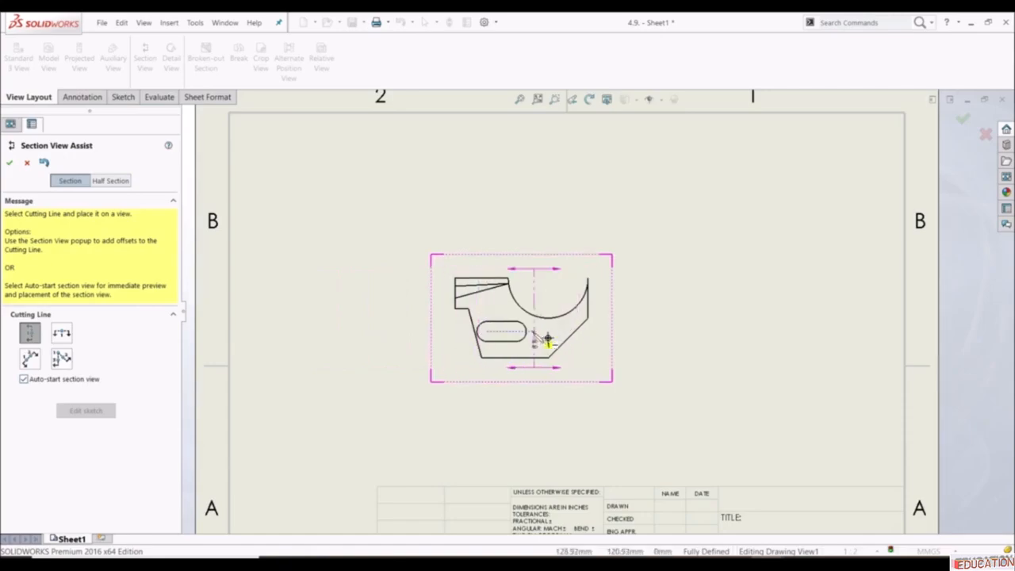
pyautogui.click(487, 331)
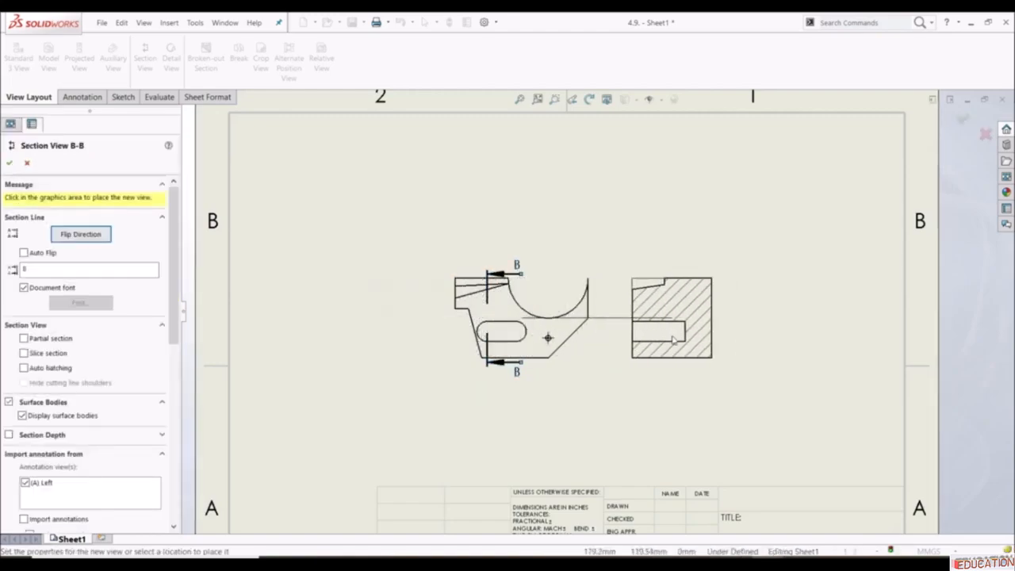
pyautogui.click(672, 339)
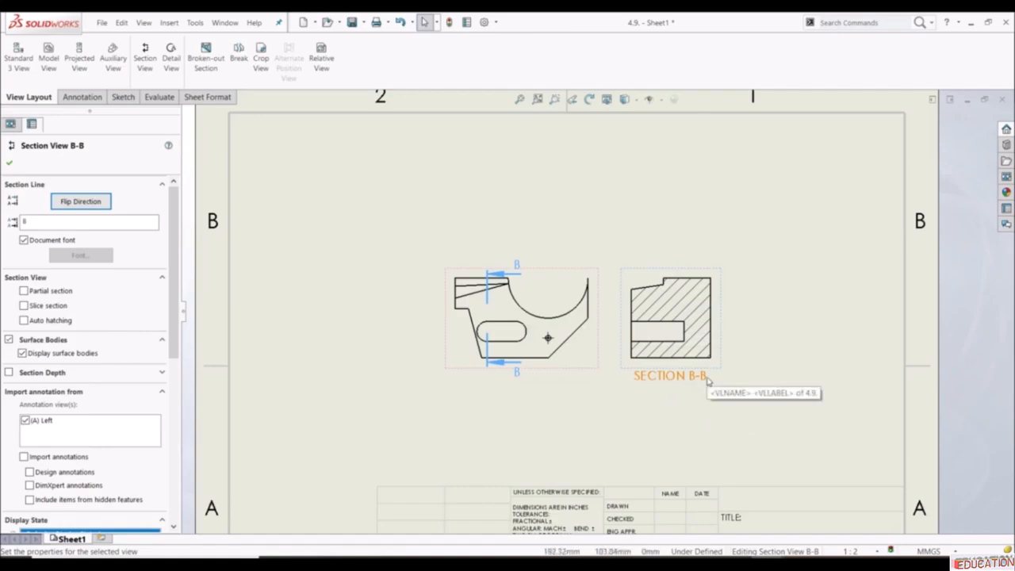
pyautogui.click(8, 162)
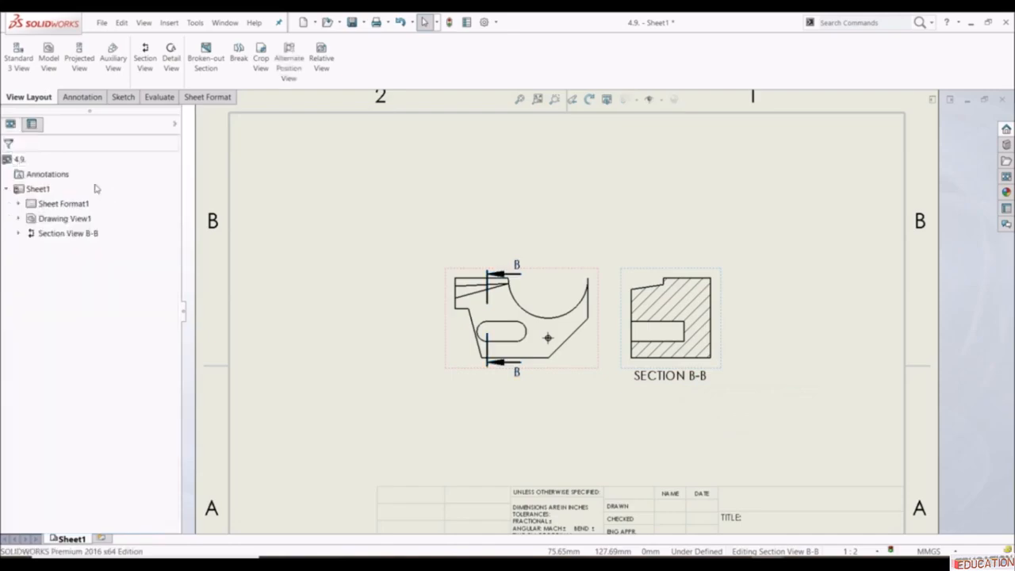
pyautogui.click(95, 188)
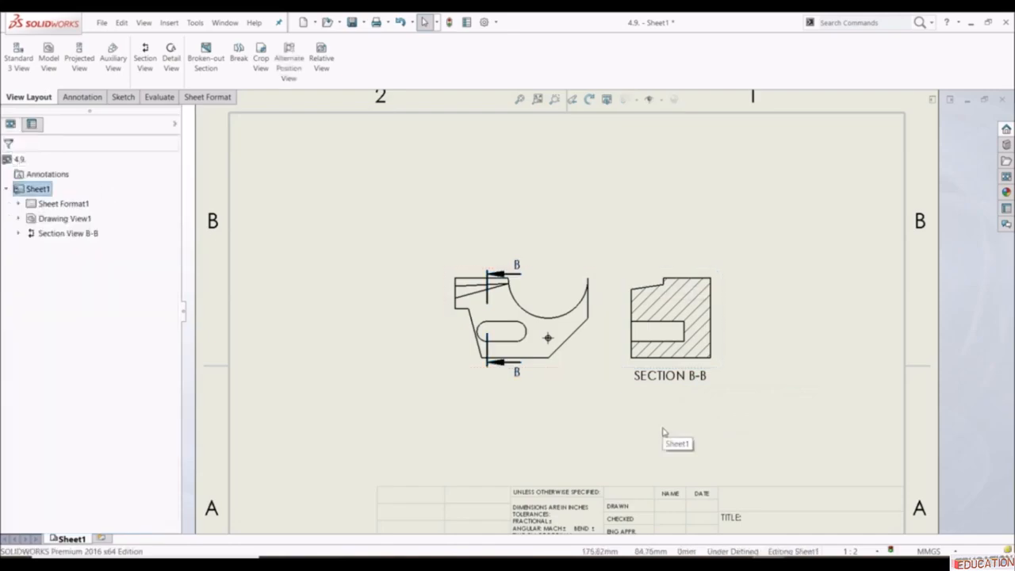
# - Convert the section view to an isometric section view
pyautogui.click(641, 283)
pyautogui.rightClick(641, 283)
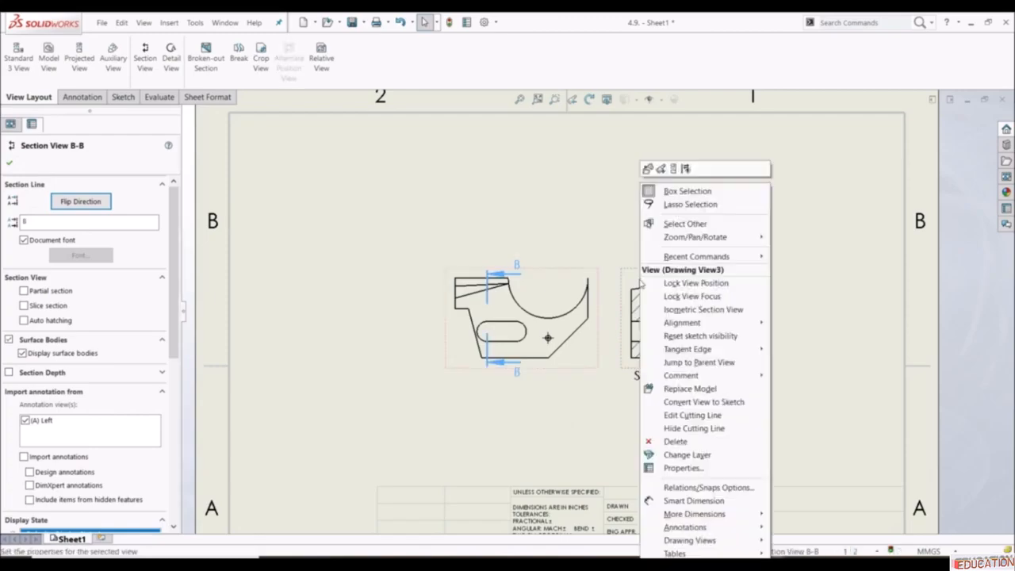
pyautogui.click(738, 310)
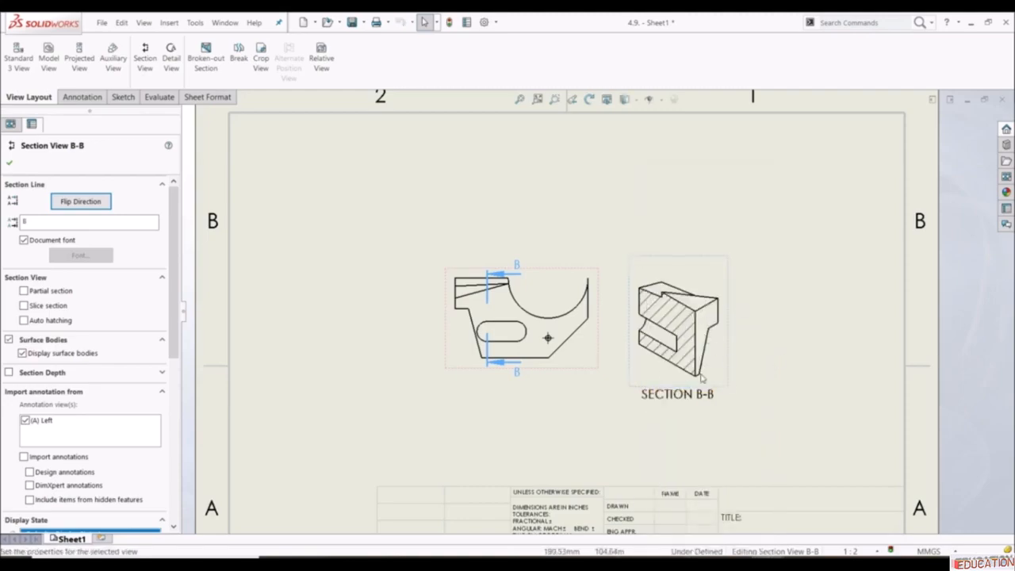
# - Change the section label to A and flip the cutting direction so the section shows the side with the large arc
pyautogui.doubleClick(86, 225)
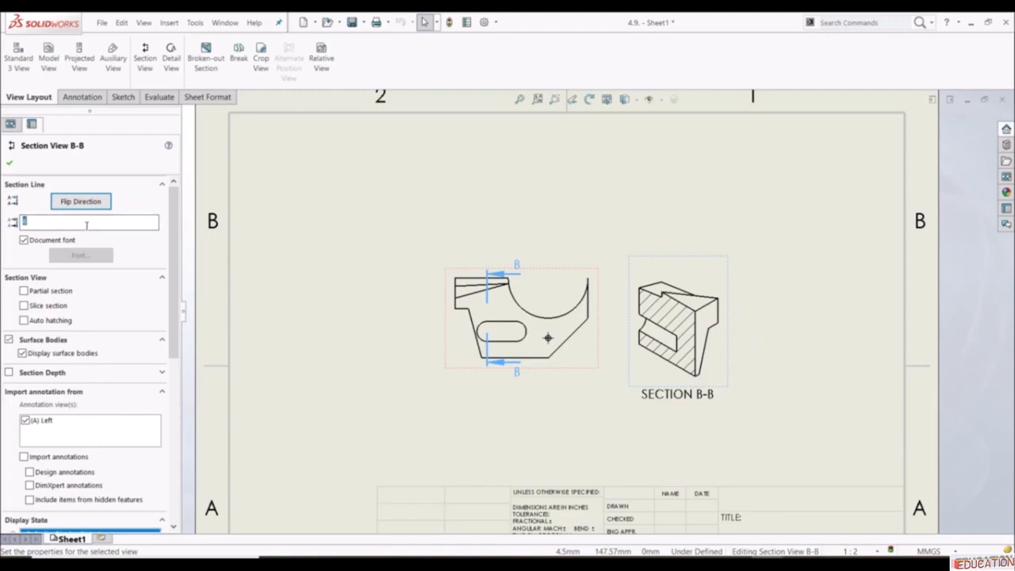
pyautogui.write('A')
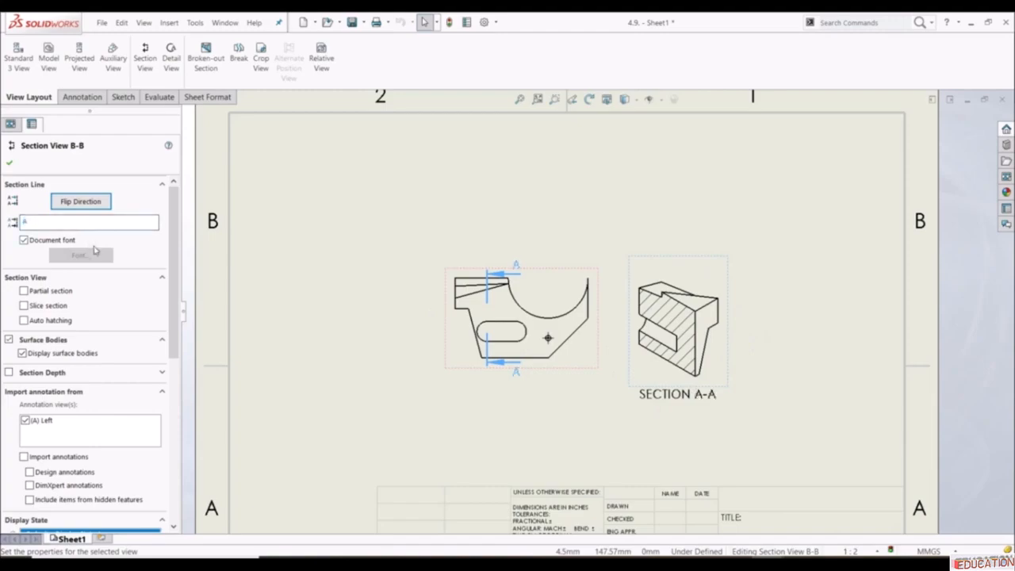
pyautogui.click(77, 203)
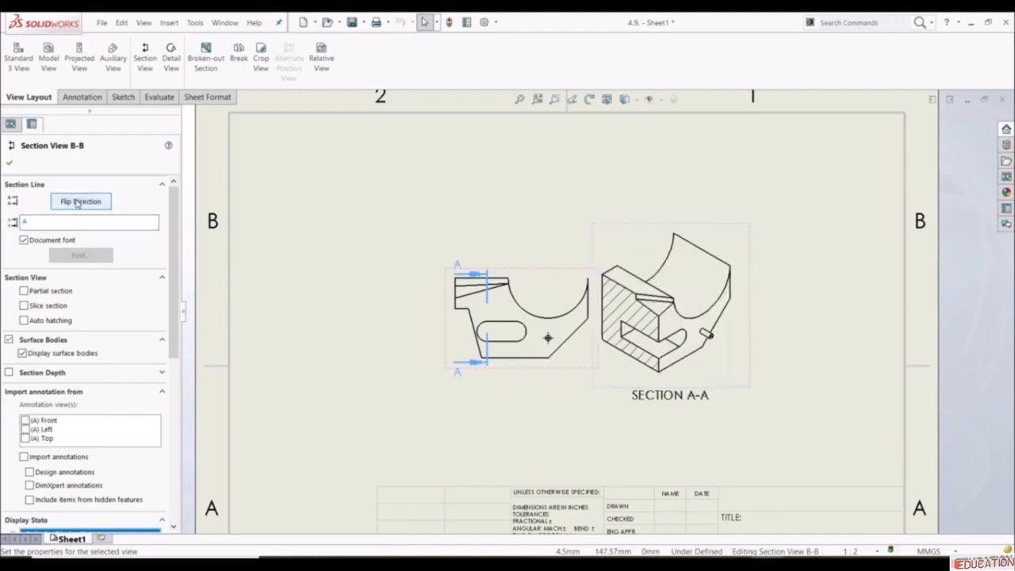
pyautogui.click(77, 202)
pyautogui.click(77, 202)
# - Display the isometric section view shaded with edges and set its custom scale to 1:1
pyautogui.scroll(-5, 147, 381)
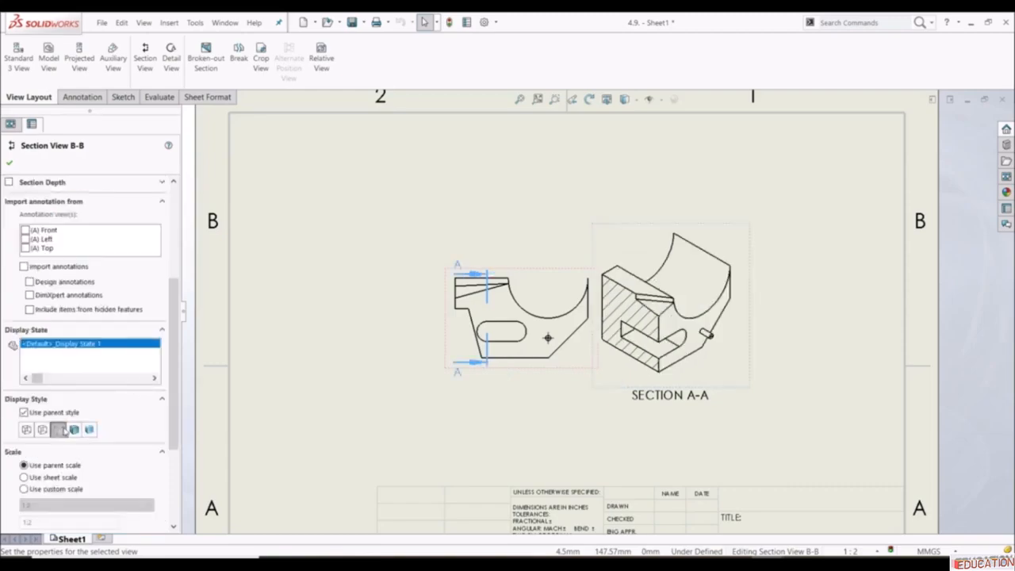
pyautogui.click(74, 430)
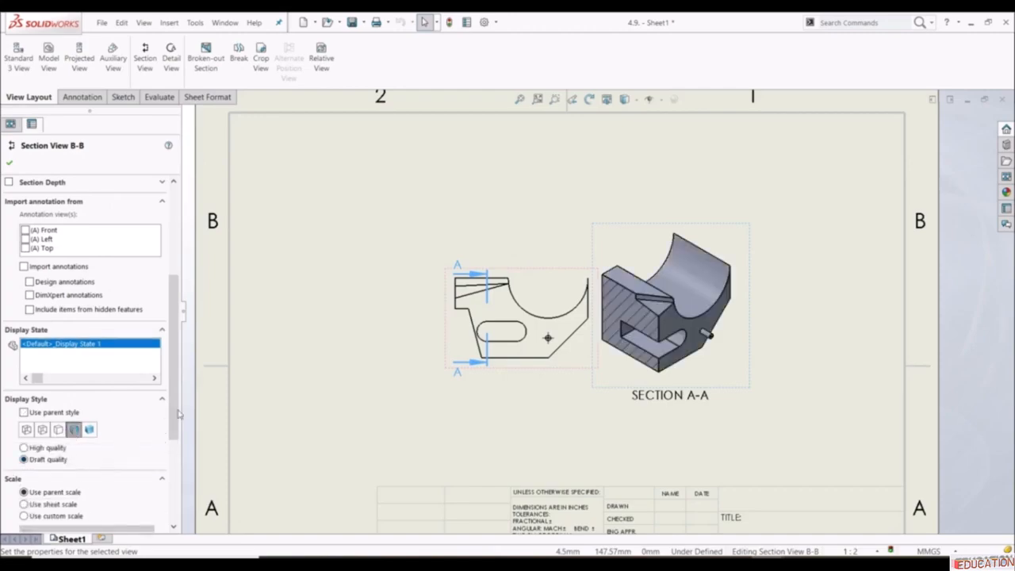
pyautogui.moveTo(181, 404); pyautogui.dragTo(177, 493)
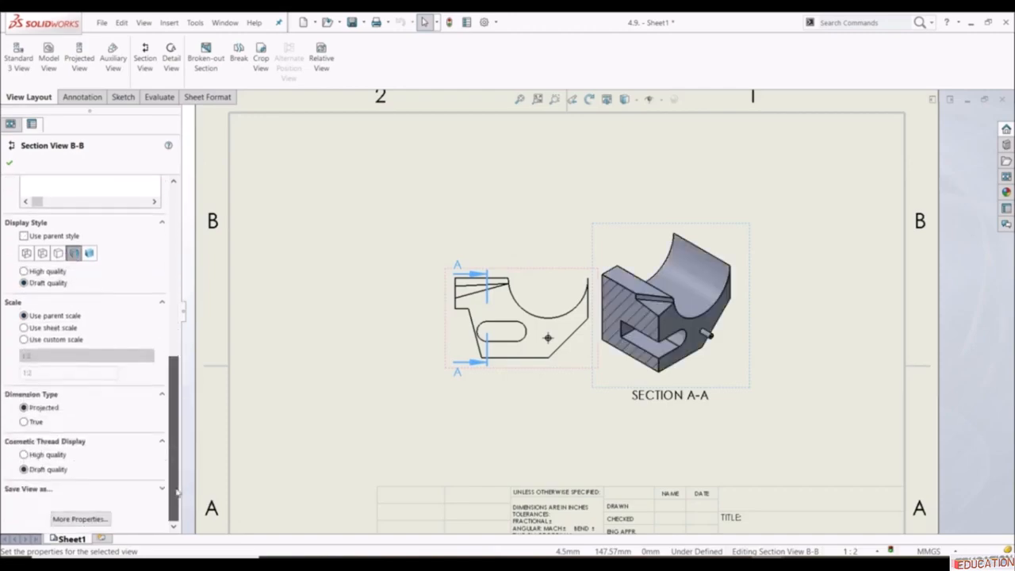
pyautogui.click(52, 340)
pyautogui.click(64, 356)
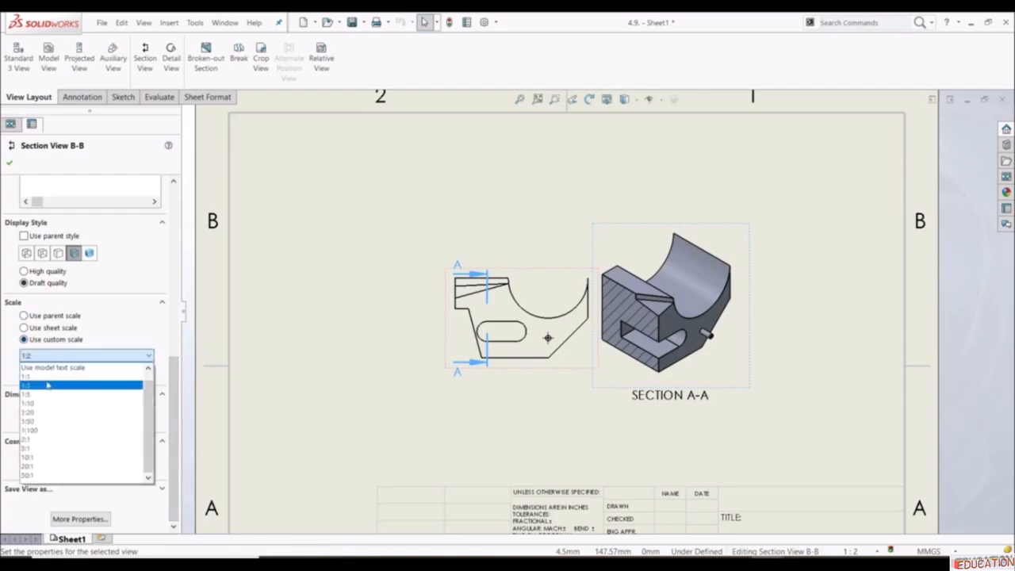
pyautogui.click(49, 380)
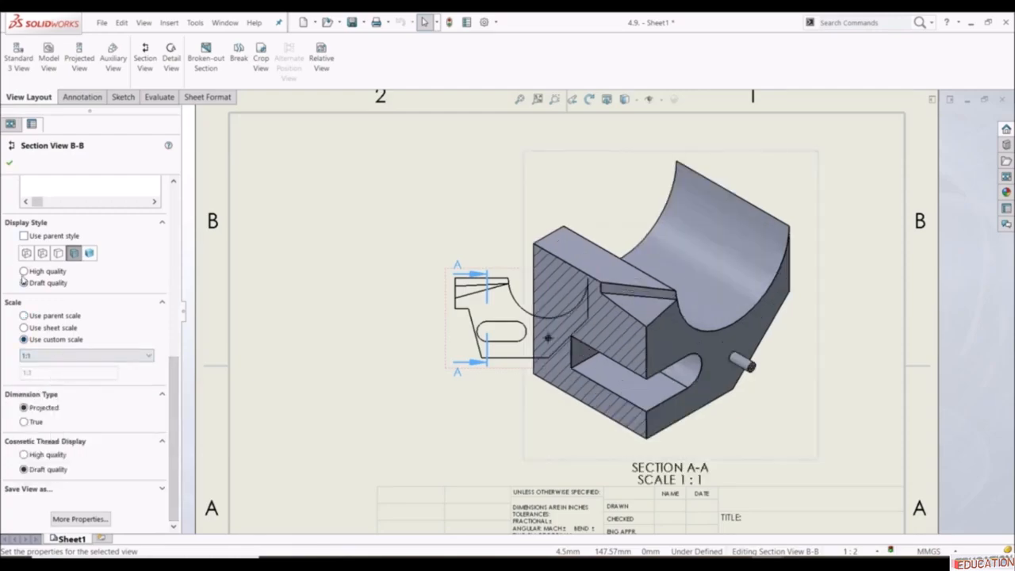
pyautogui.click(9, 162)
# - Move the section view toward the sheet's right border, clear of the front view
pyautogui.press('f')
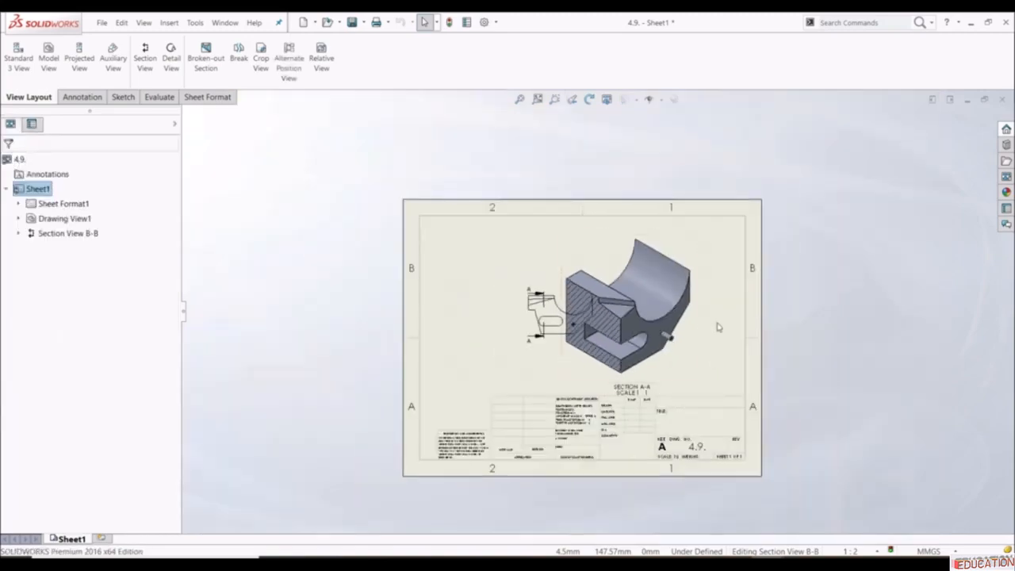
pyautogui.moveTo(703, 328)
pyautogui.mouseDown()
pyautogui.moveTo(786, 325)
pyautogui.moveTo(457, 344)
pyautogui.moveTo(798, 313)
pyautogui.moveTo(785, 276)
pyautogui.moveTo(664, 302)
pyautogui.moveTo(759, 304)
pyautogui.mouseUp()
pyautogui.scroll(3, 706, 316)
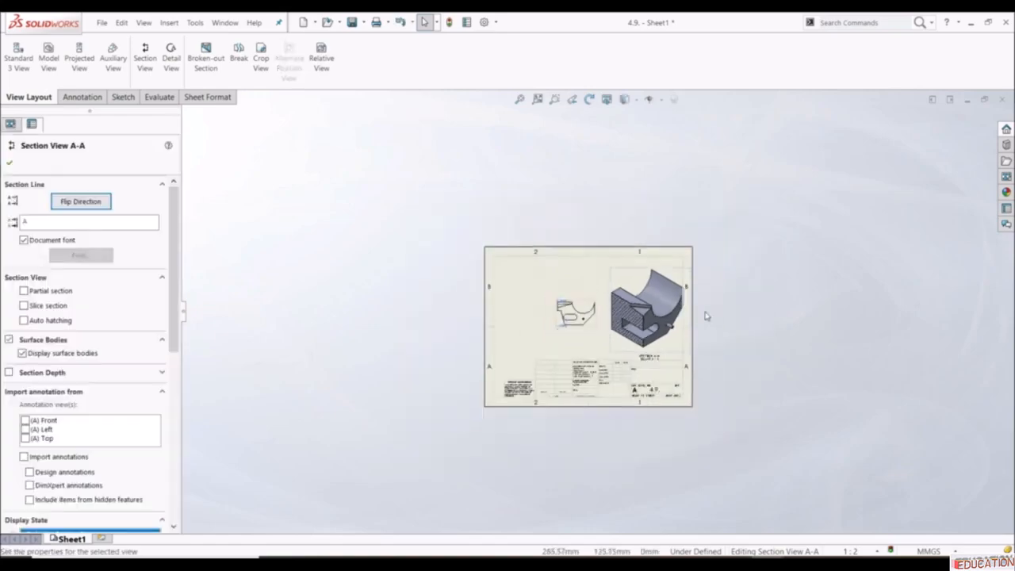
# - Break the section view's alignment, shifting it up and left inside the border and its parent view toward the left border
pyautogui.scroll(-4, 649, 292)
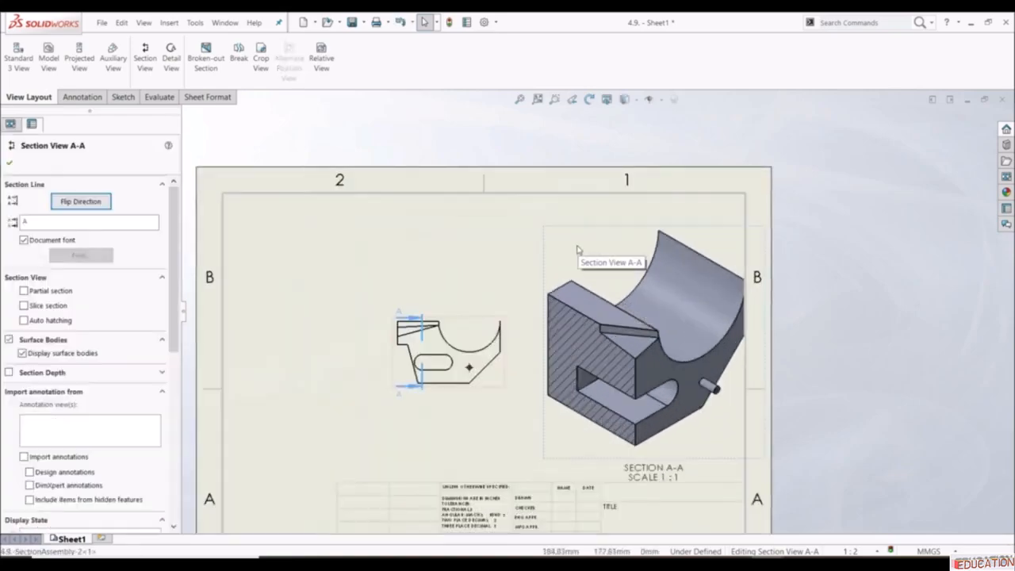
pyautogui.rightClick(578, 249)
pyautogui.moveTo(689, 327)
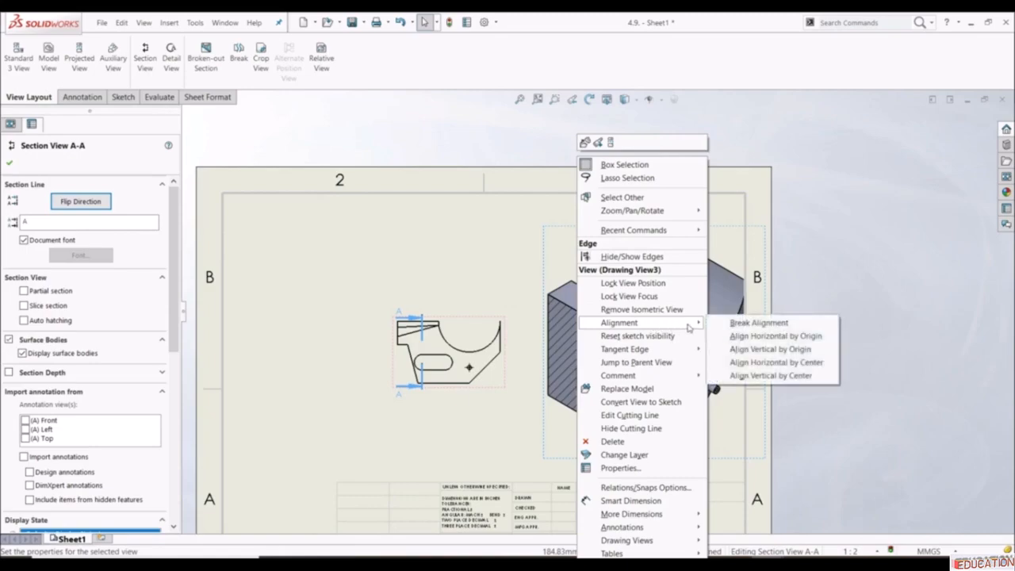
pyautogui.click(740, 325)
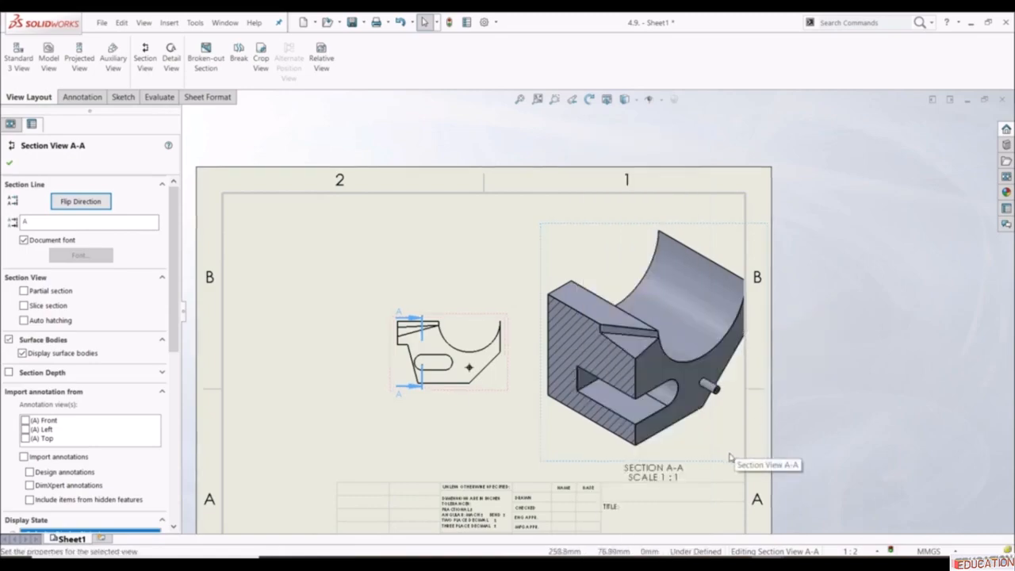
pyautogui.moveTo(542, 231); pyautogui.dragTo(525, 195)
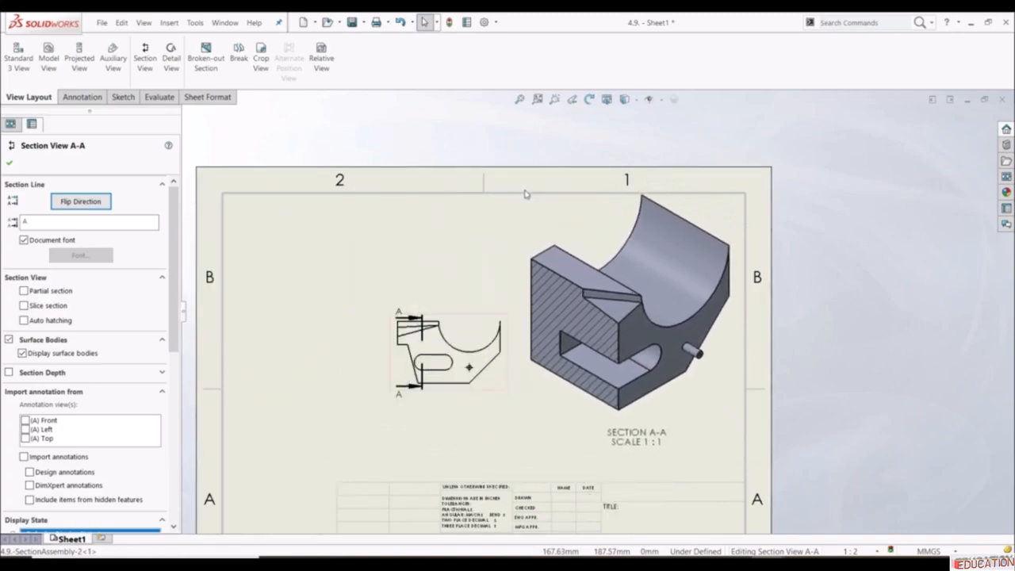
pyautogui.click(10, 164)
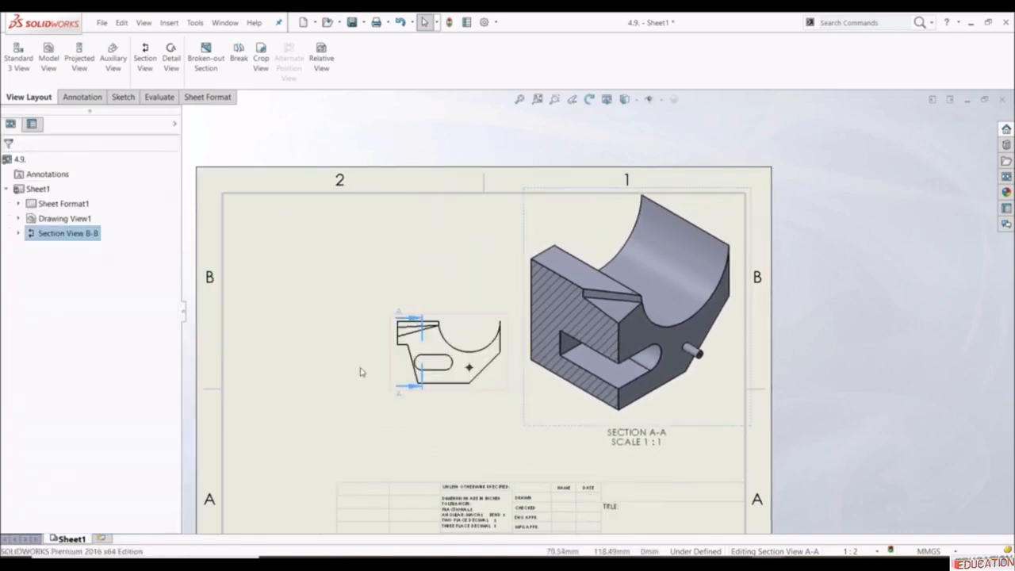
pyautogui.moveTo(389, 367); pyautogui.dragTo(281, 375)
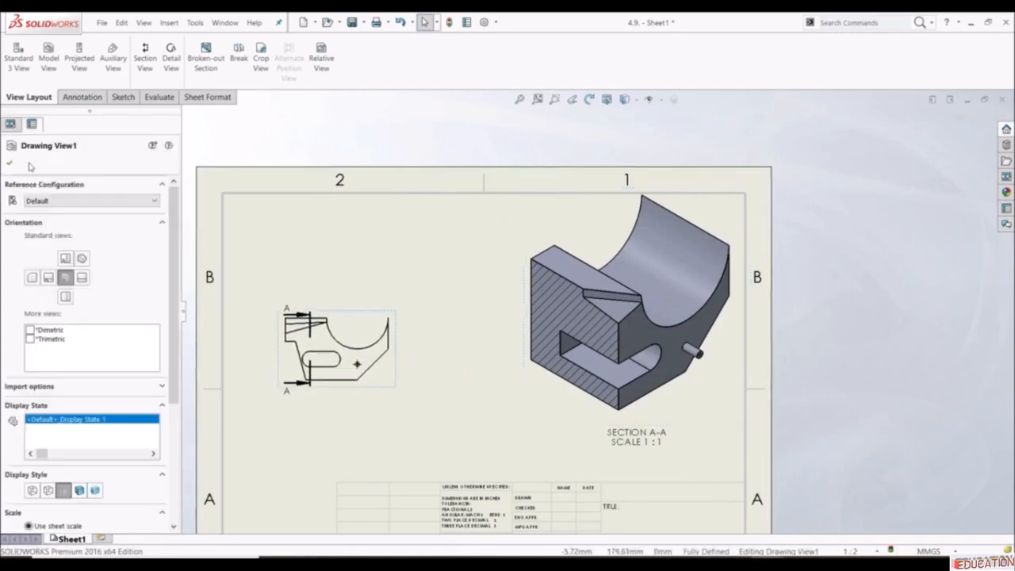
pyautogui.click(9, 163)
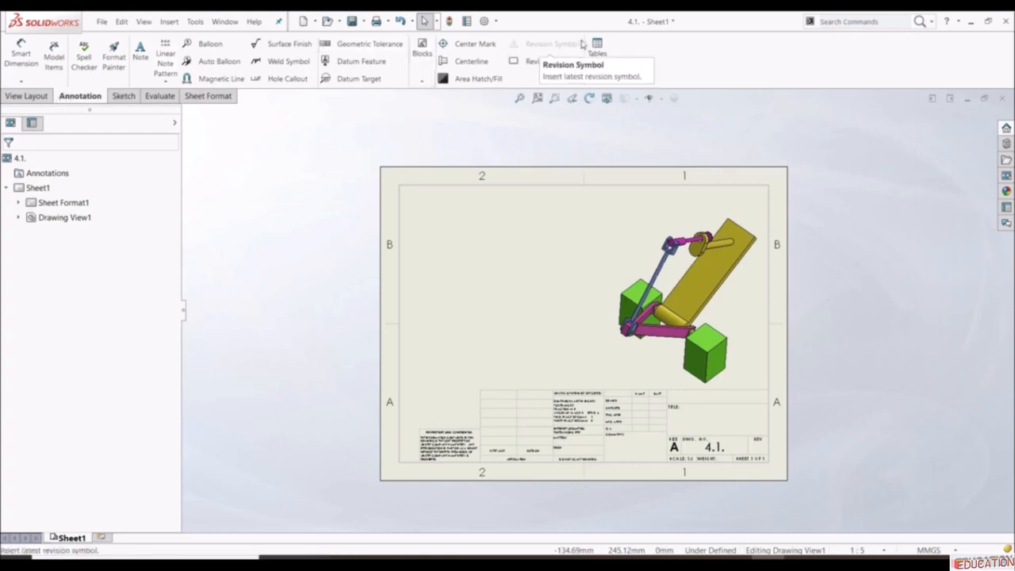
# - Create a top-level-only bill of materials from the assembly's drawing view with the bom-standard template
pyautogui.click(599, 77)
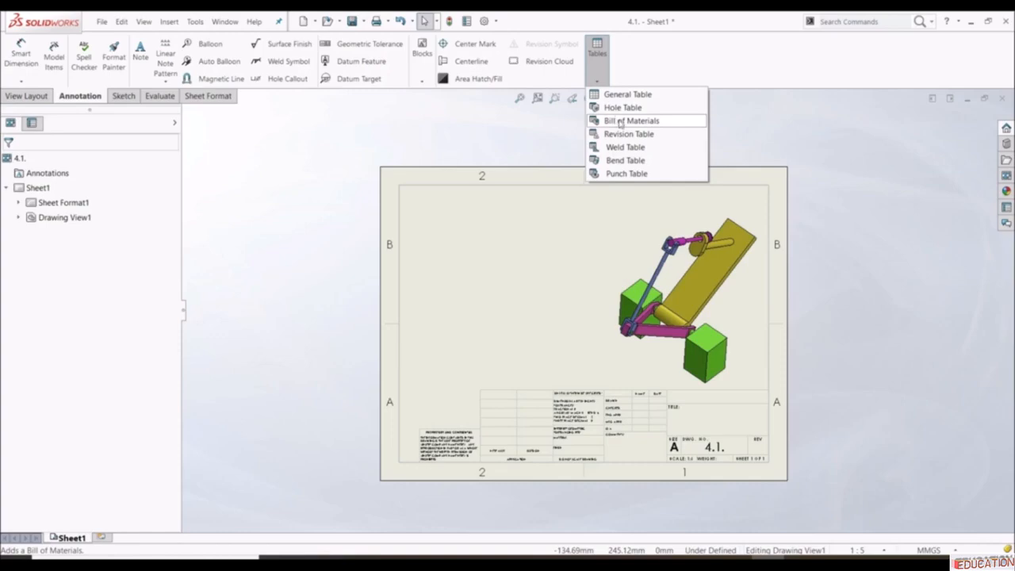
pyautogui.click(681, 121)
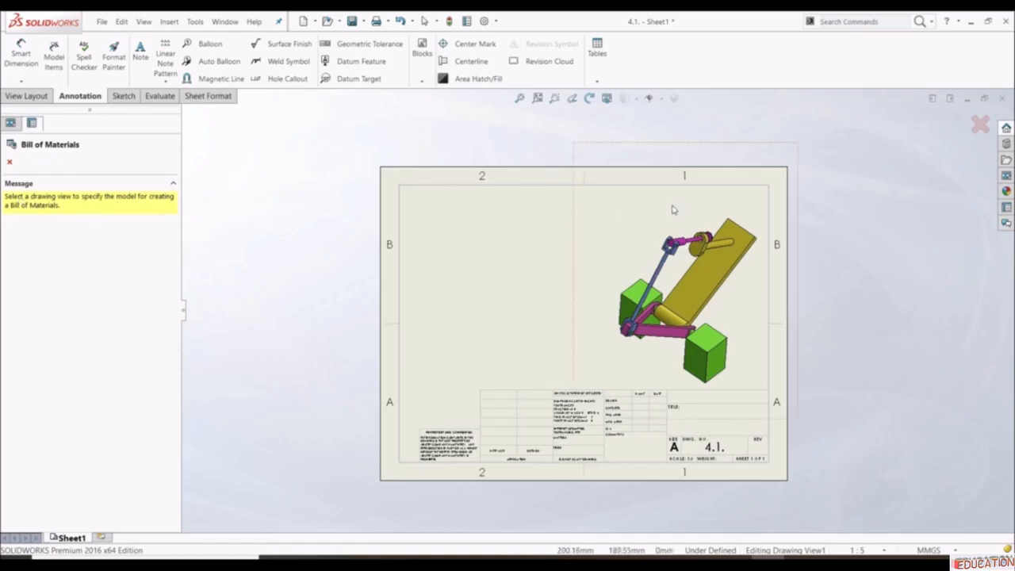
pyautogui.click(620, 231)
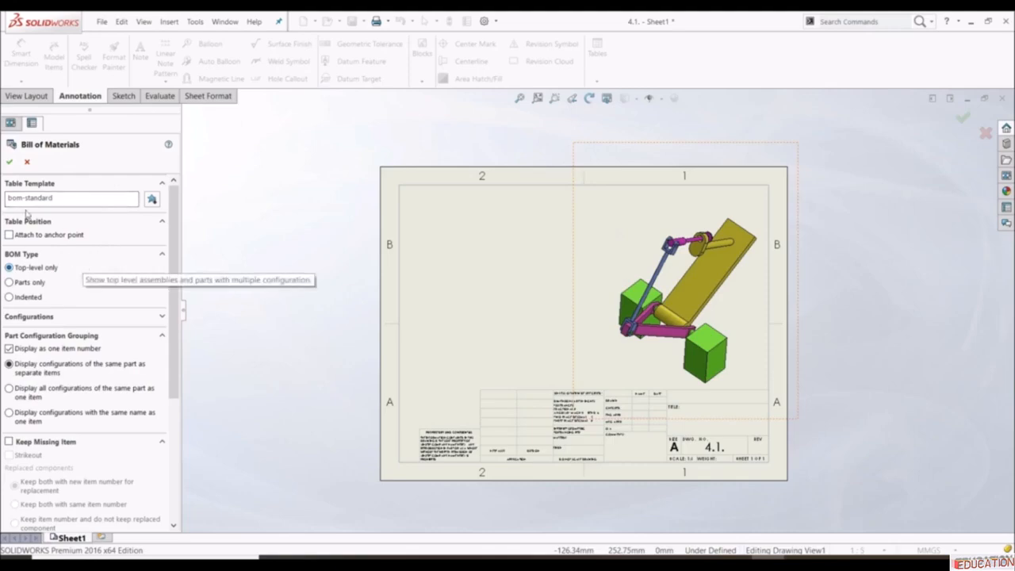
pyautogui.click(10, 162)
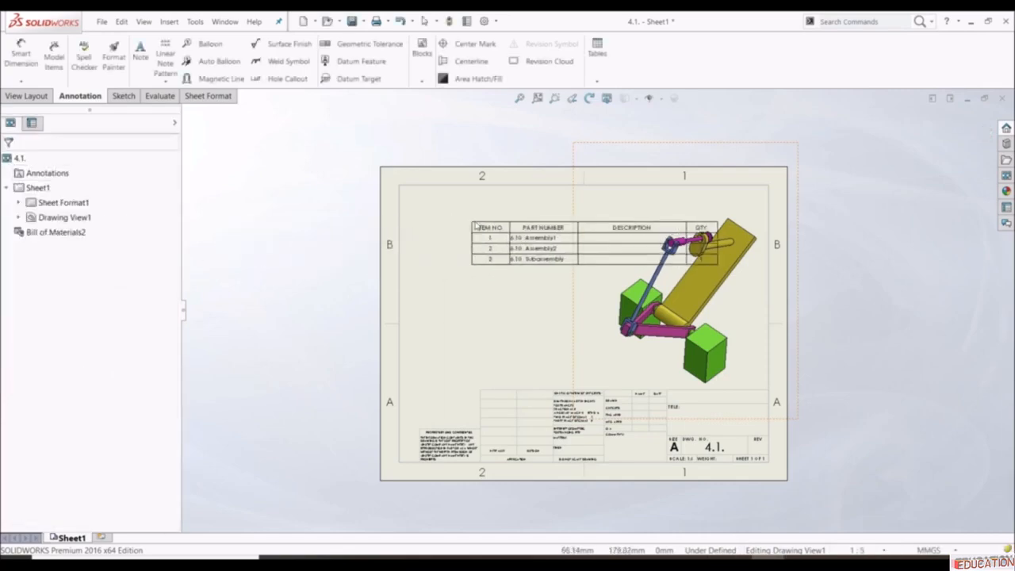
# - Place the bill of materials table in the sheet's upper-left corner, clear of the assembly view, and inspect its rows
pyautogui.scroll(-2, 449, 219)
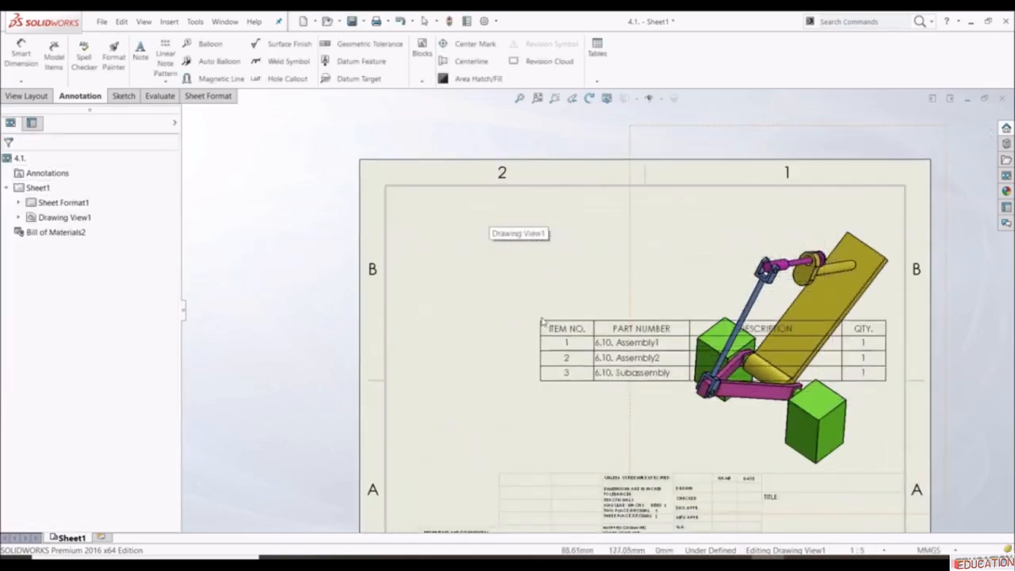
pyautogui.scroll(3, 537, 345)
pyautogui.scroll(-2, 605, 331)
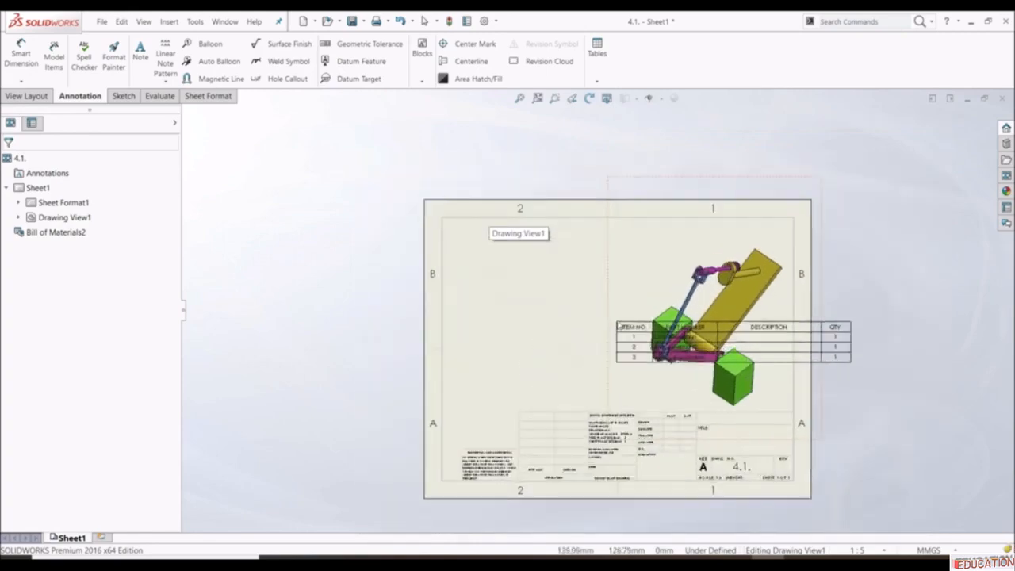
pyautogui.click(455, 233)
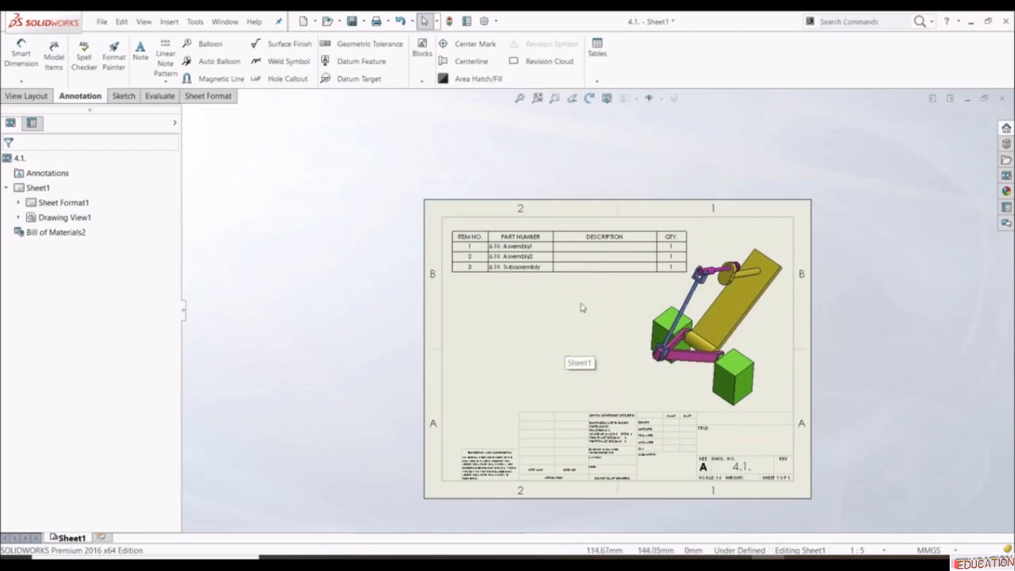
pyautogui.scroll(-3, 627, 277)
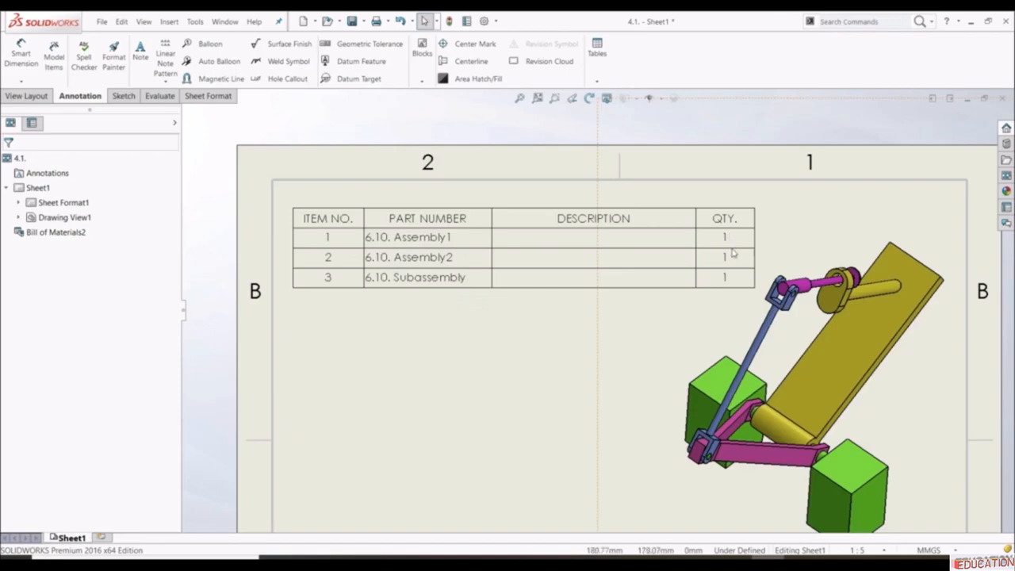
pyautogui.scroll(2, 729, 277)
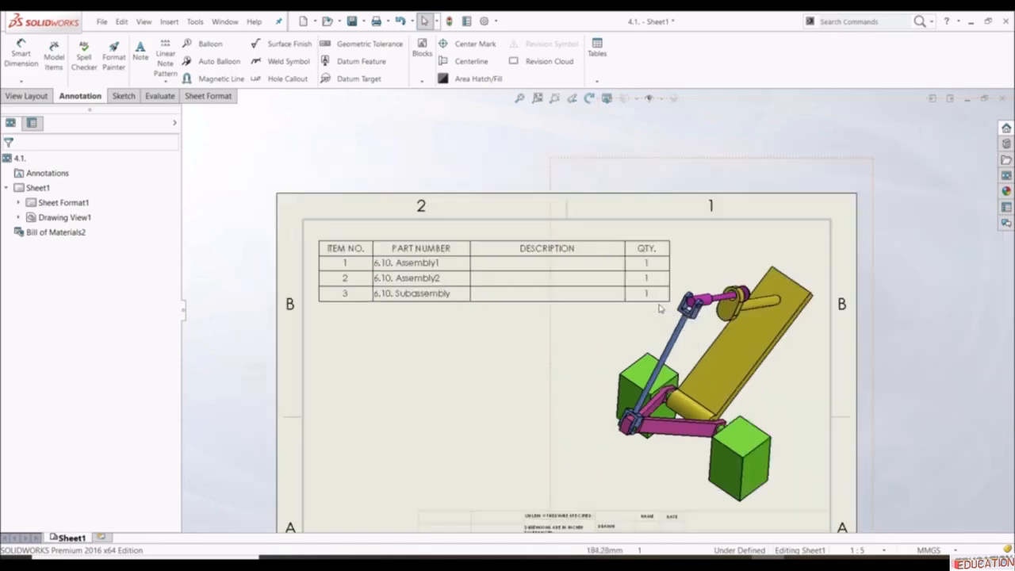
# - Shrink the bill of materials table's width to clear the assembly view, making its rows taller
pyautogui.moveTo(671, 303); pyautogui.dragTo(526, 358)
pyautogui.click(427, 438)
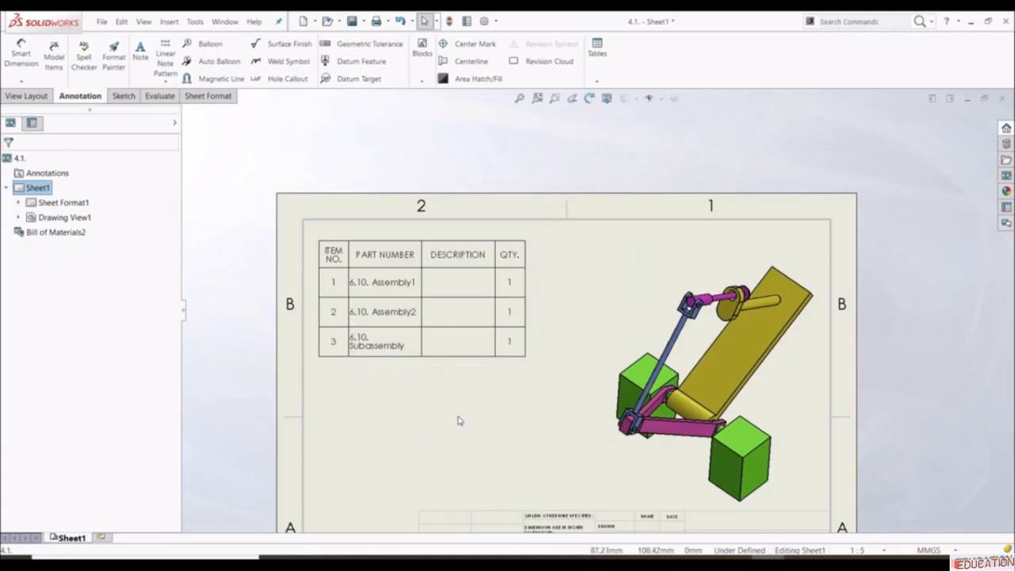
# - Try the Parts only type on the bill of materials table, and then change its type to Indented
pyautogui.click(315, 240)
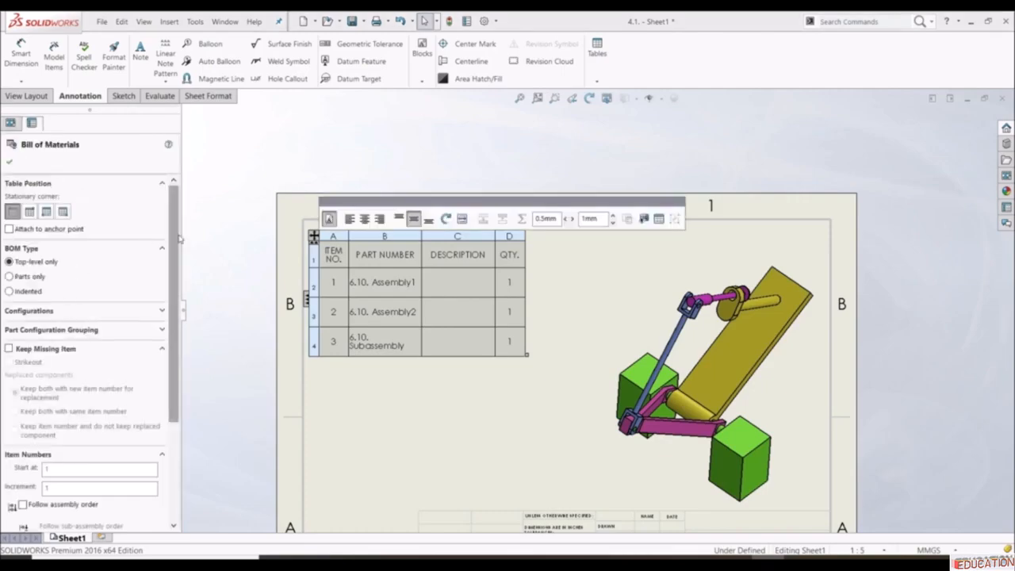
pyautogui.moveTo(173, 241)
pyautogui.mouseDown()
pyautogui.moveTo(174, 260)
pyautogui.moveTo(173, 237)
pyautogui.mouseUp()
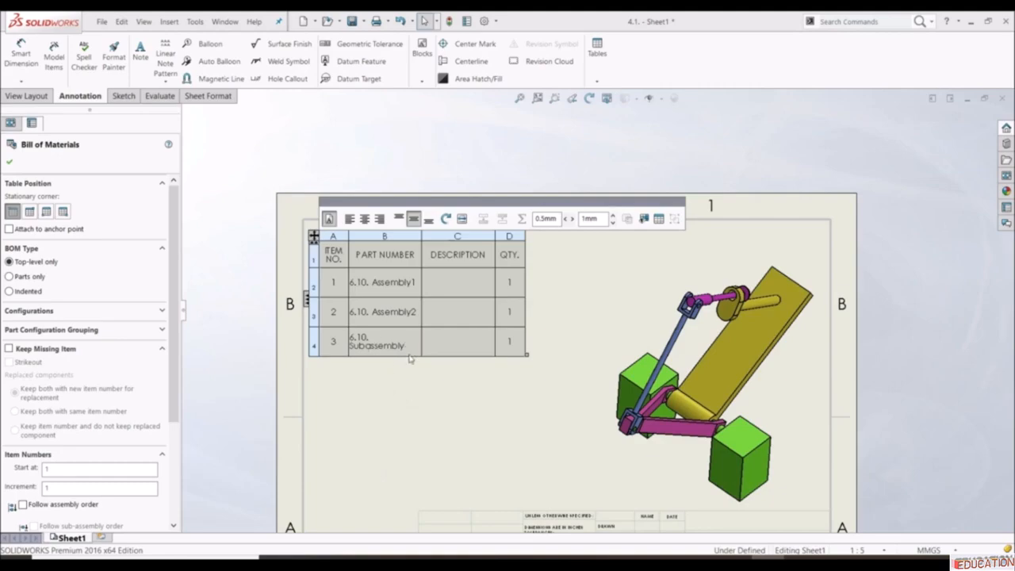
pyautogui.click(8, 276)
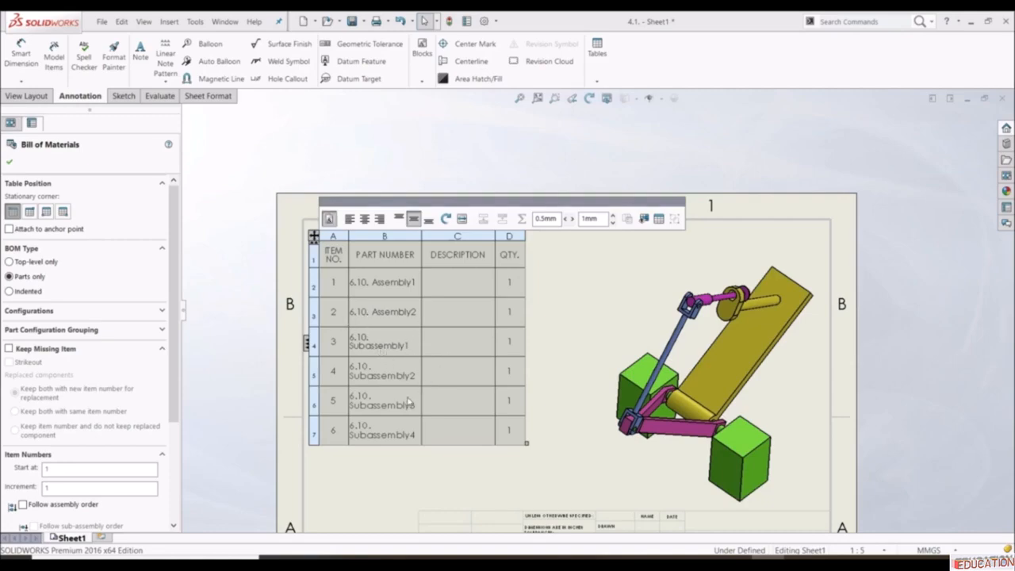
pyautogui.click(10, 291)
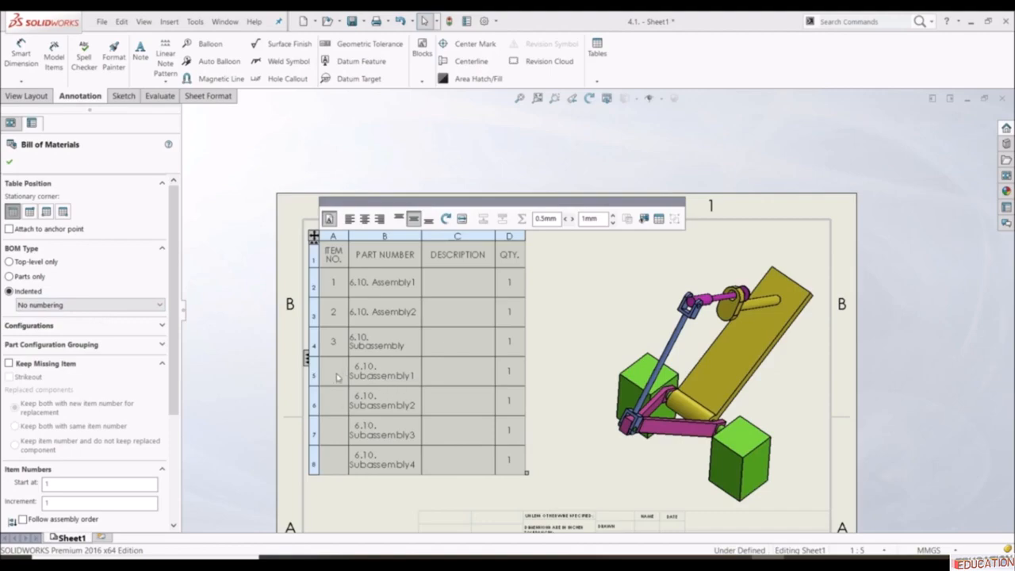
# - Try Detailed numbering for the indented bill of materials, and then apply Flat numbering and accept the table properties
pyautogui.click(130, 307)
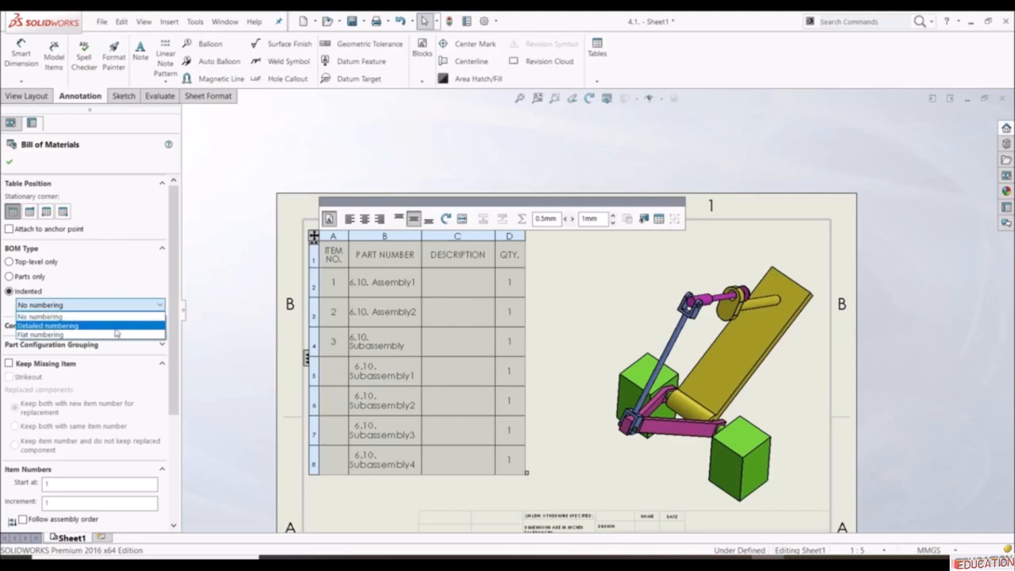
pyautogui.click(115, 327)
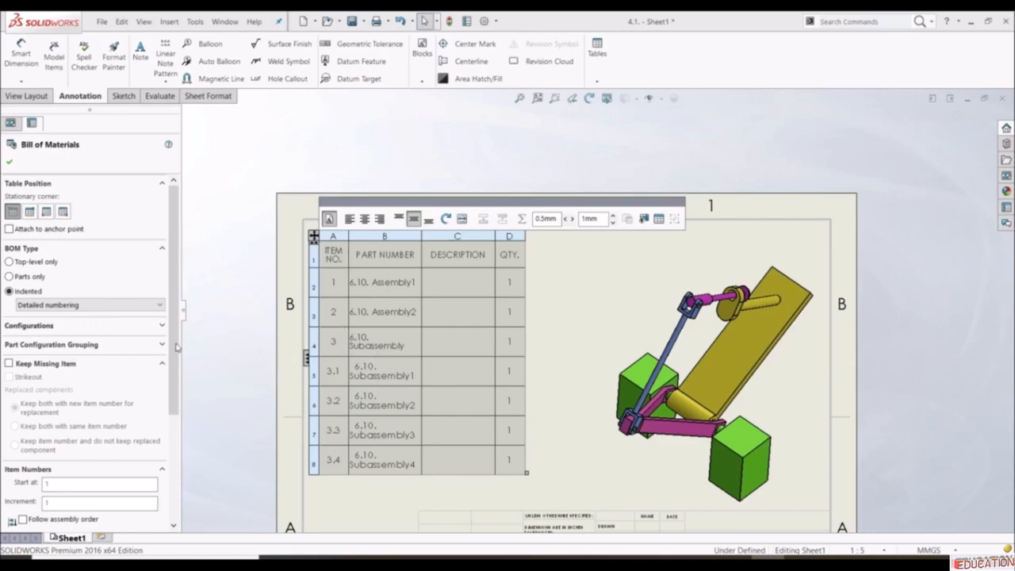
pyautogui.click(111, 308)
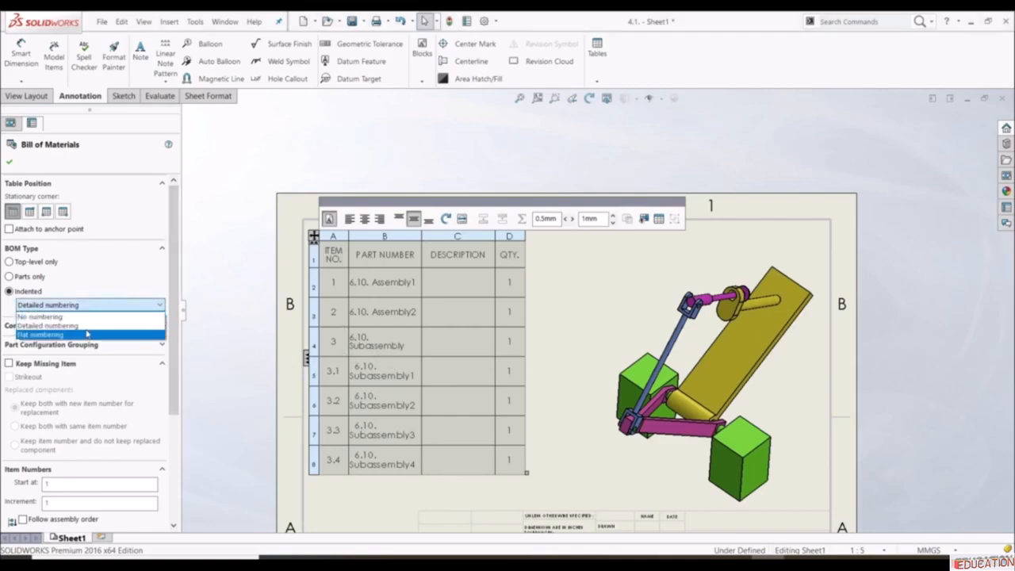
pyautogui.click(84, 335)
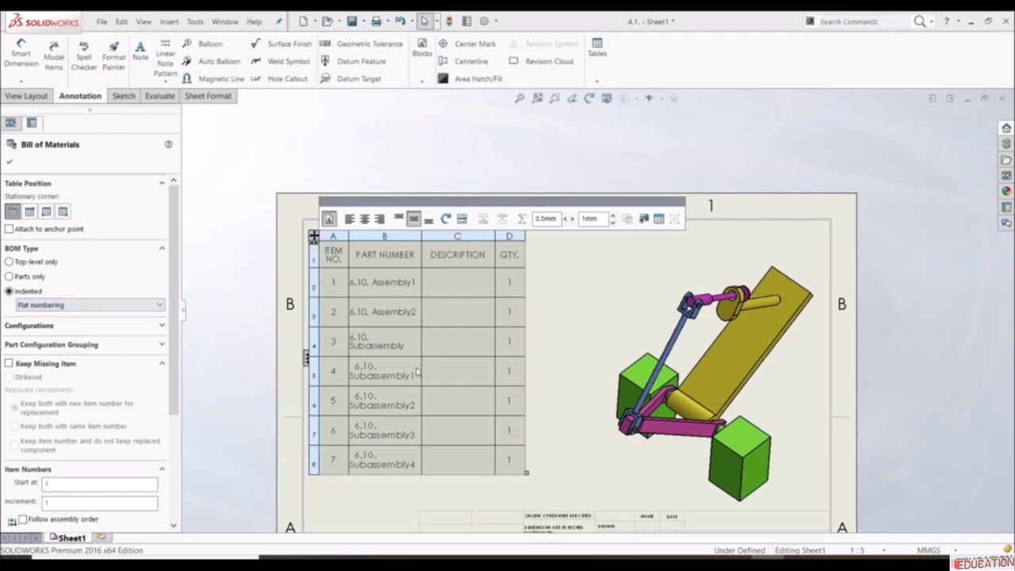
pyautogui.click(10, 162)
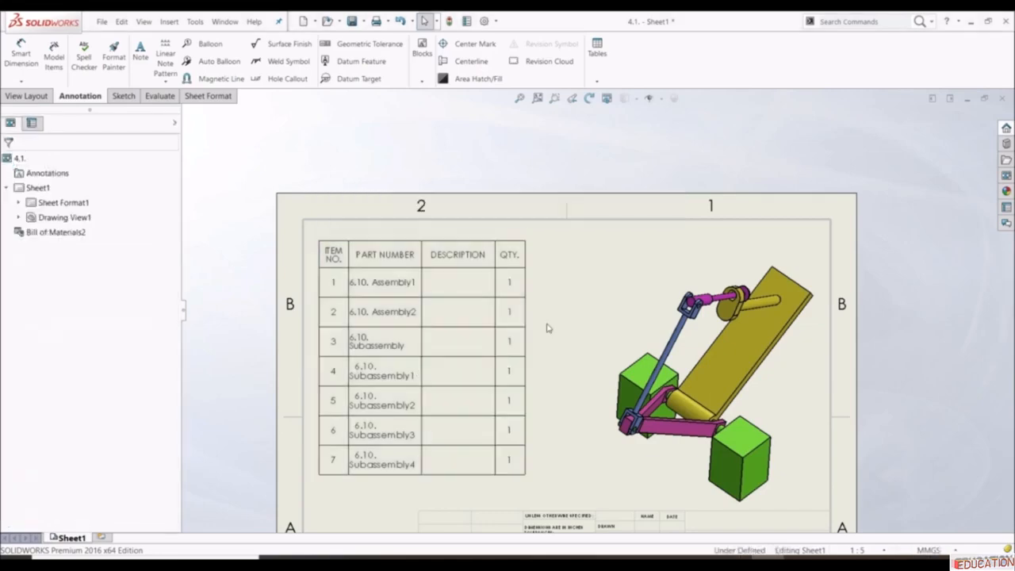
# - Add balloons to all components of the assembly view with Auto Balloon, keeping the default layout and edge leader attachment
pyautogui.press('f')
pyautogui.scroll(-2, 648, 350)
pyautogui.scroll(2, 520, 268)
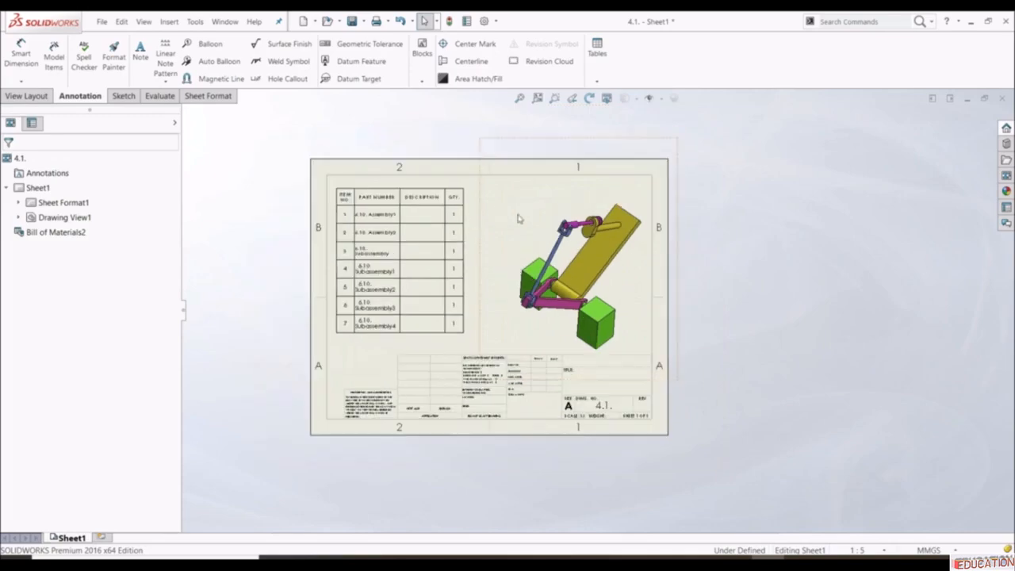
pyautogui.scroll(-3, 521, 218)
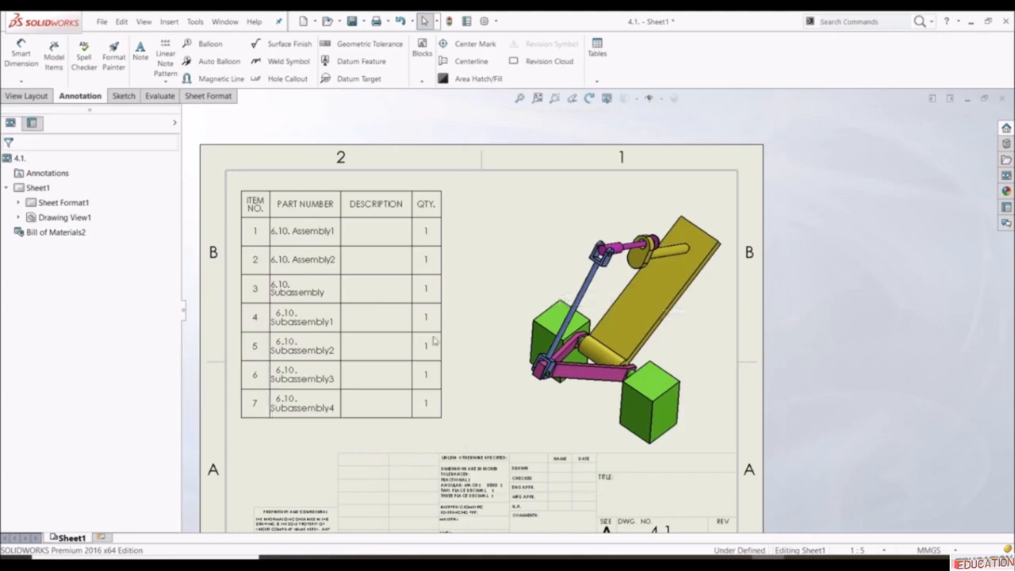
pyautogui.click(495, 227)
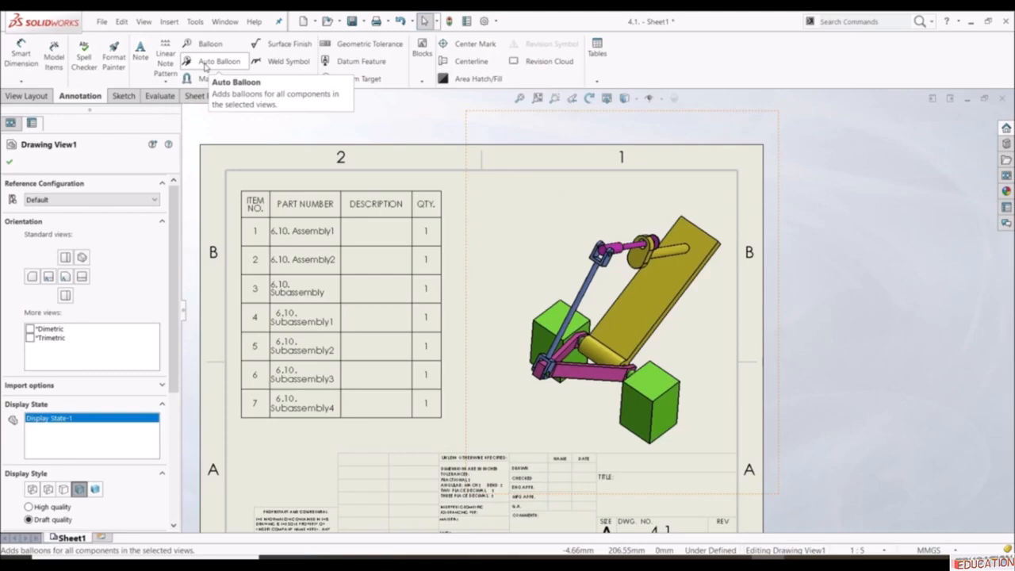
pyautogui.click(206, 66)
pyautogui.click(205, 61)
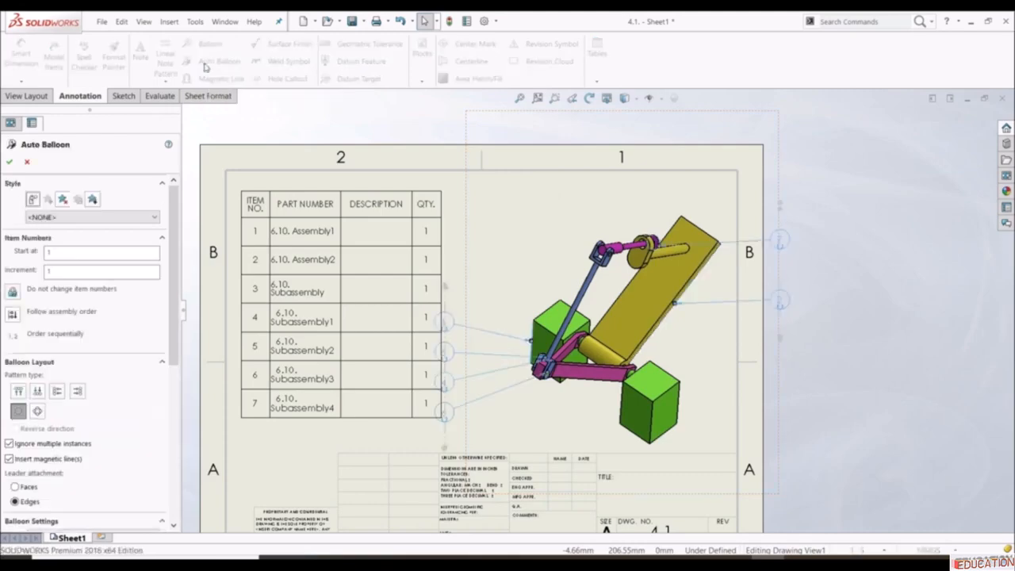
pyautogui.click(9, 162)
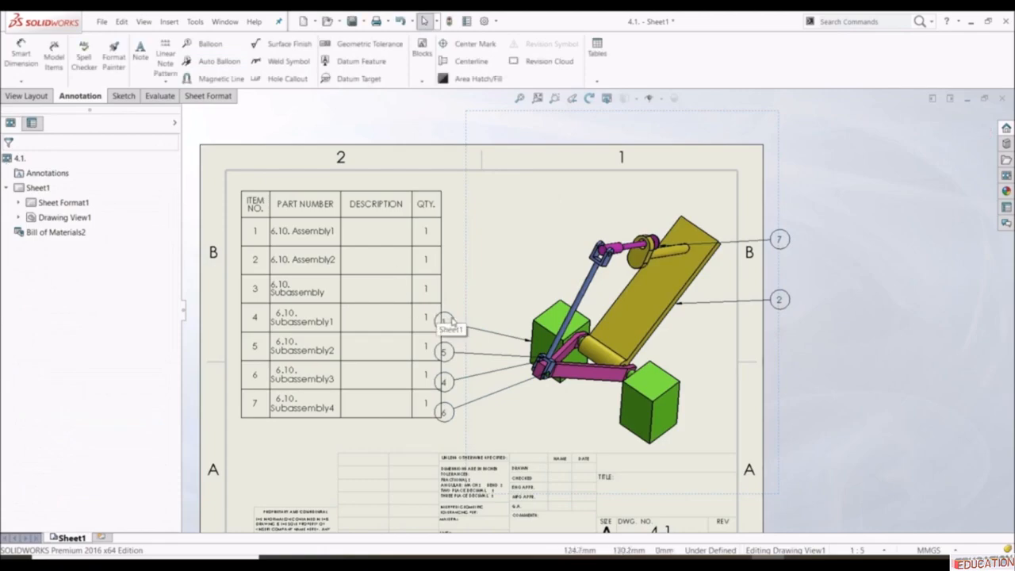
# - Rearrange balloons 1, 5, 4, 6, 2 and 7 around the assembly view, clear of the table and inside the sheet border
pyautogui.moveTo(446, 321); pyautogui.dragTo(495, 249)
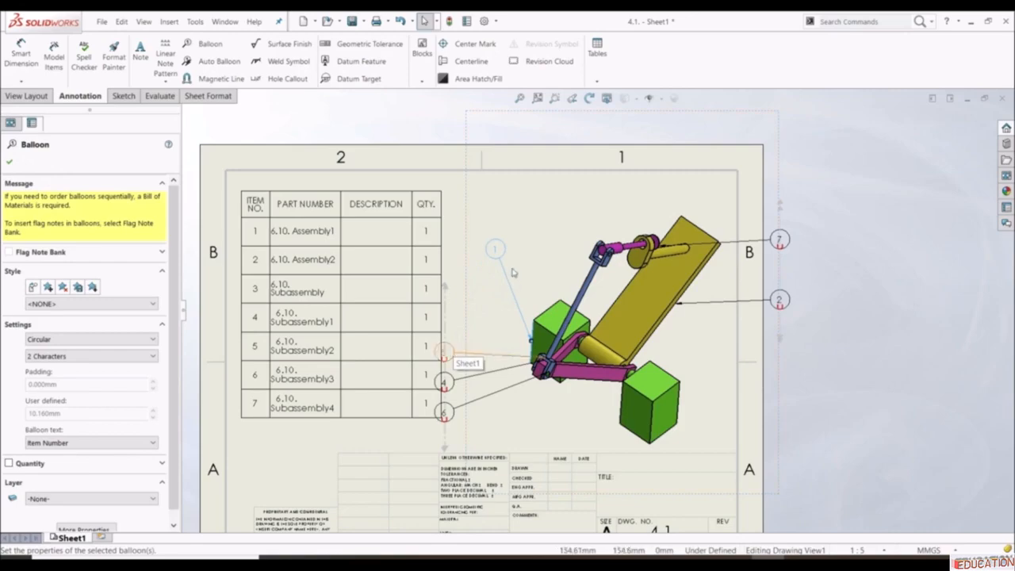
pyautogui.moveTo(448, 353); pyautogui.dragTo(470, 300)
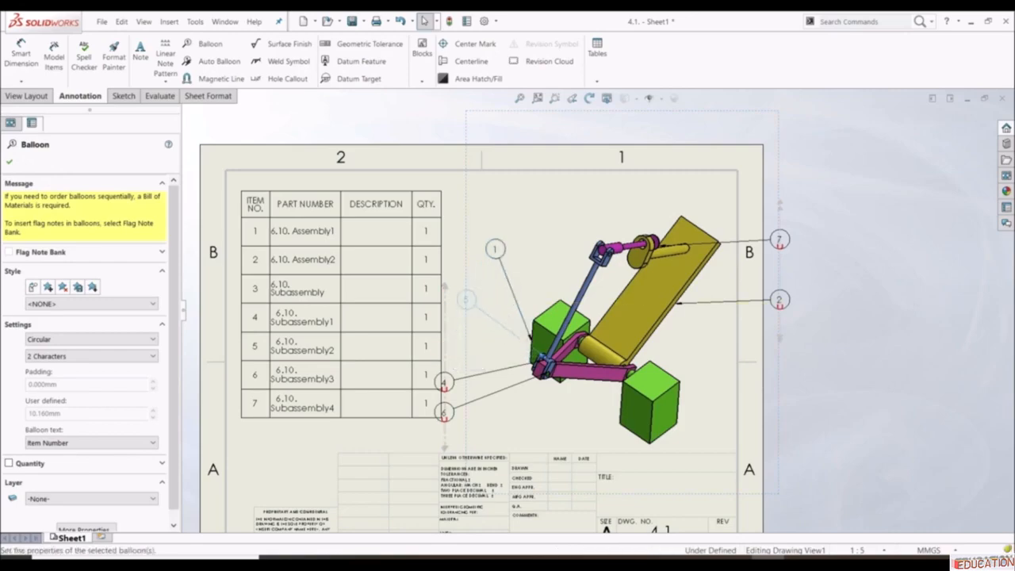
pyautogui.moveTo(446, 383); pyautogui.dragTo(466, 352)
pyautogui.moveTo(445, 413); pyautogui.dragTo(511, 429)
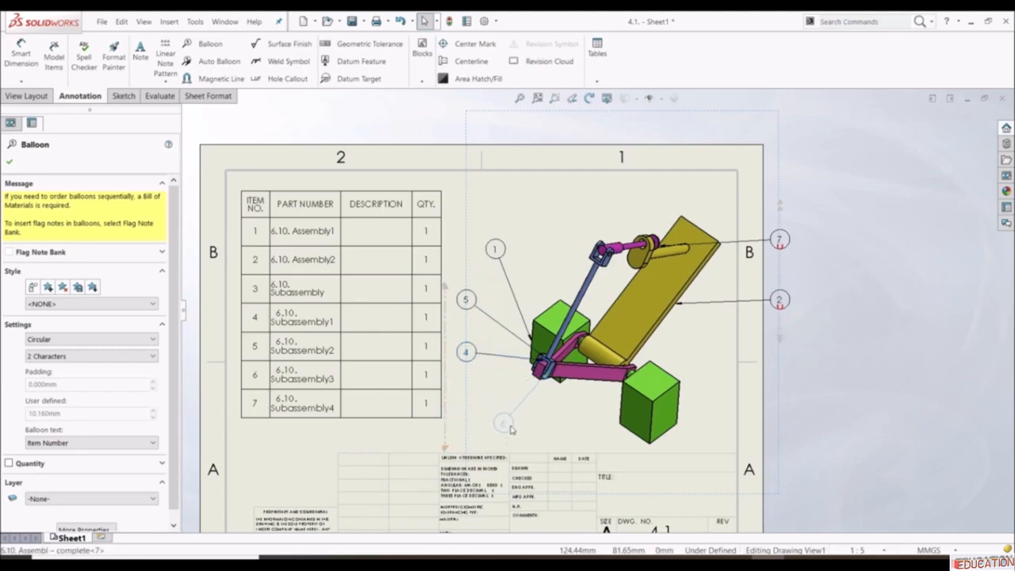
pyautogui.moveTo(779, 310); pyautogui.dragTo(711, 345)
pyautogui.moveTo(732, 200); pyautogui.dragTo(744, 205)
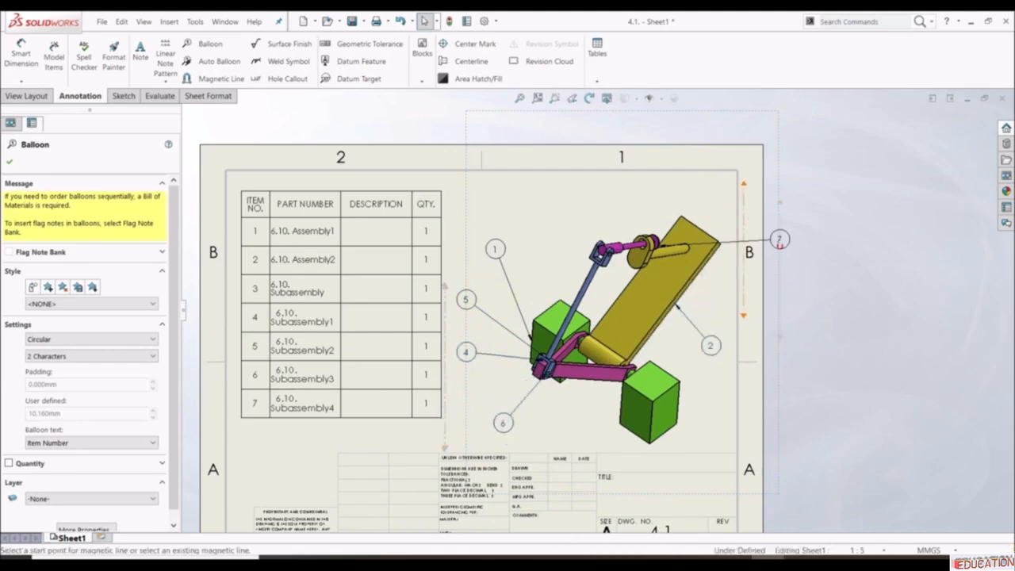
pyautogui.moveTo(770, 238); pyautogui.dragTo(656, 195)
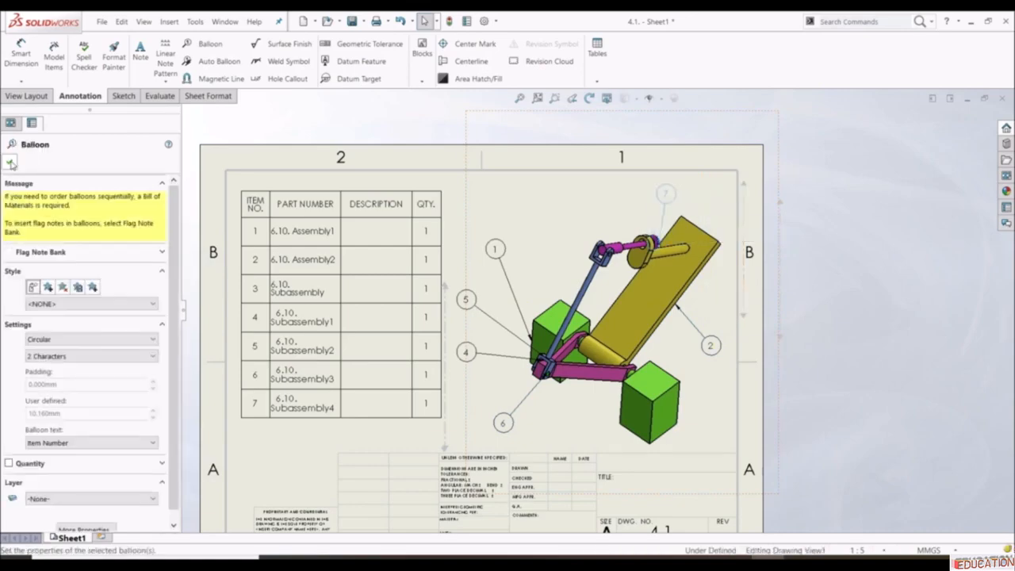
pyautogui.click(9, 161)
pyautogui.click(441, 195)
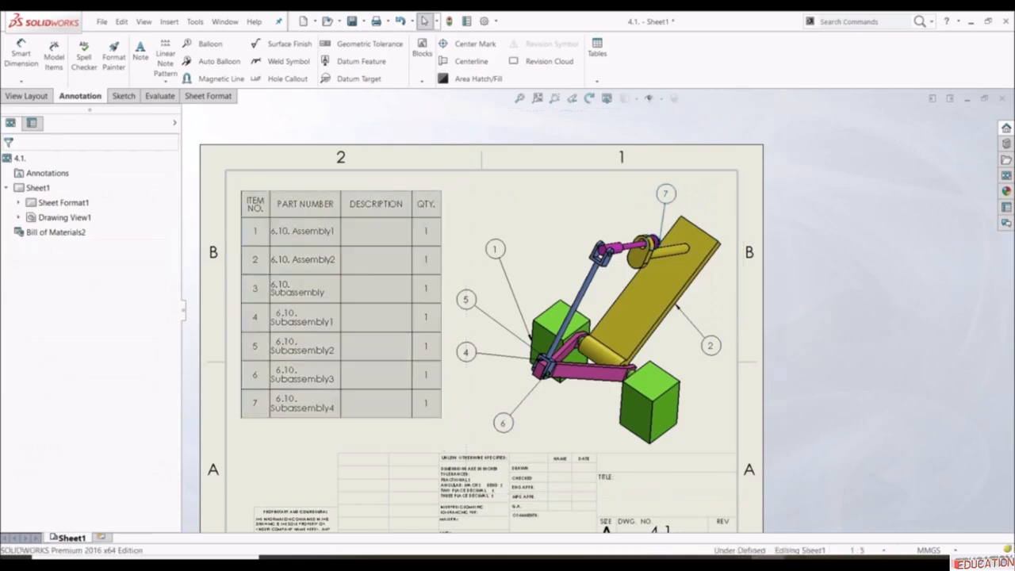
pyautogui.scroll(4, 491, 384)
pyautogui.scroll(-4, 491, 384)
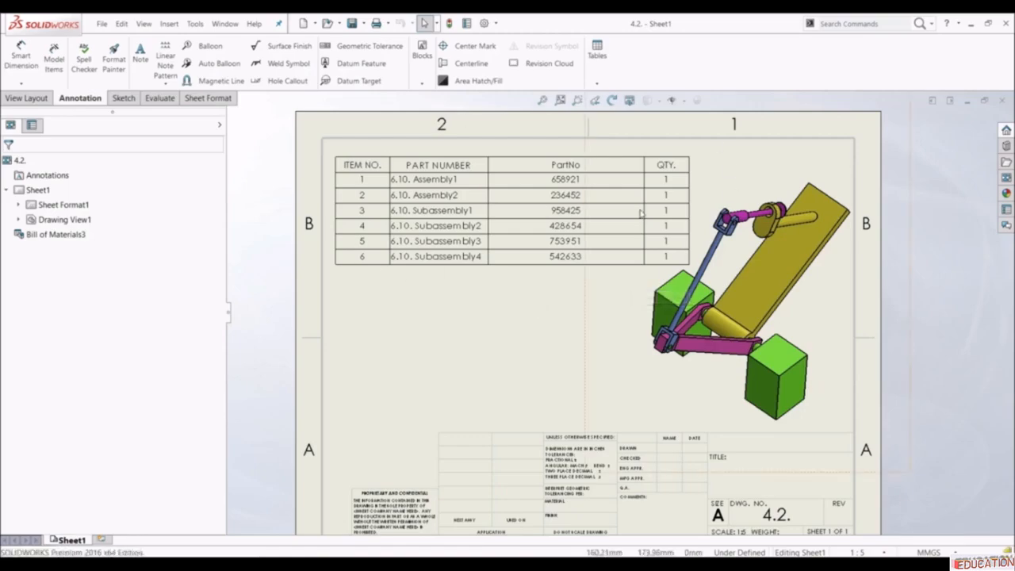
# - Sort the bill of materials table by the PartNo column in descending order
pyautogui.scroll(-1, 614, 188)
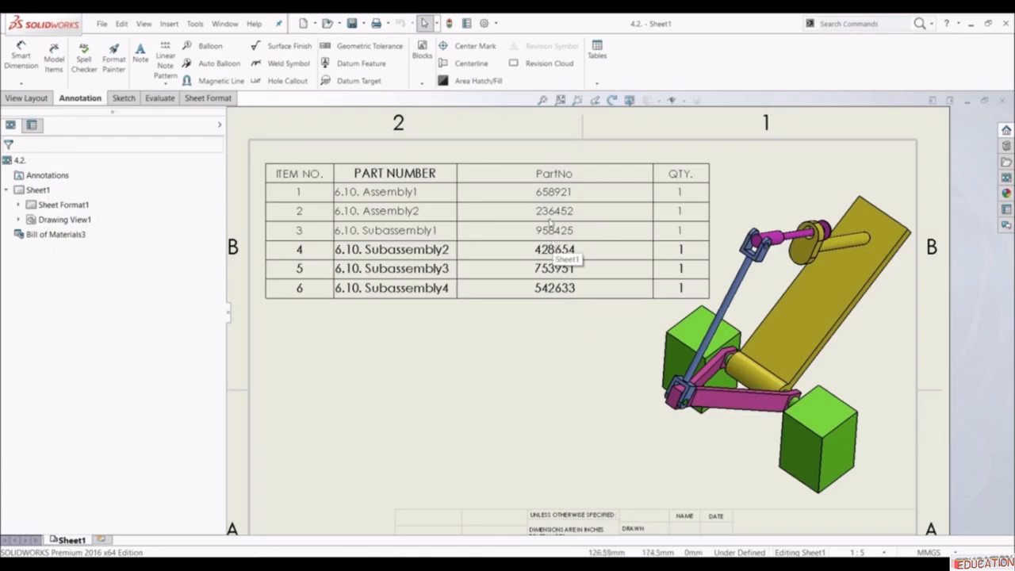
pyautogui.click(583, 159)
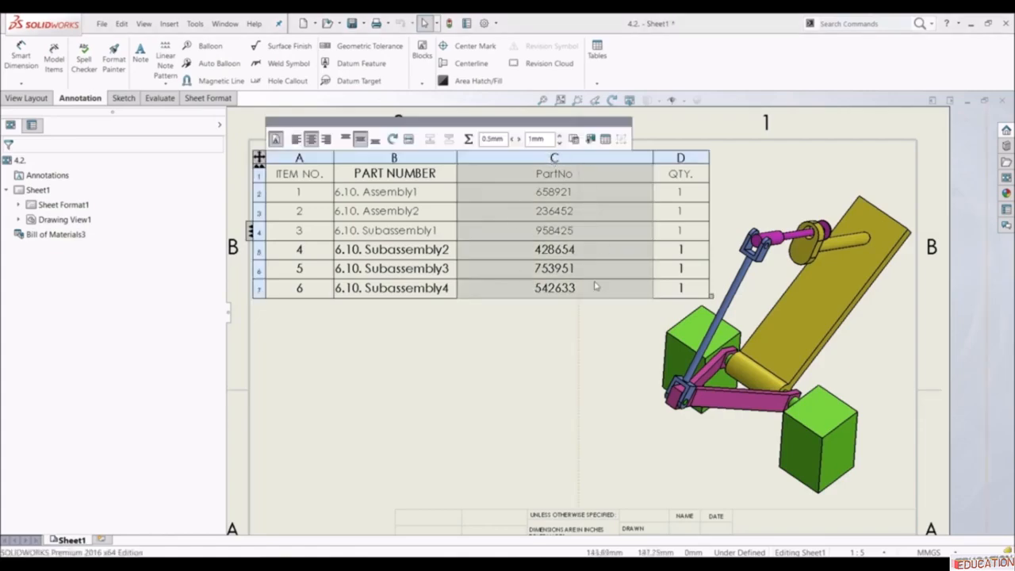
pyautogui.rightClick(534, 163)
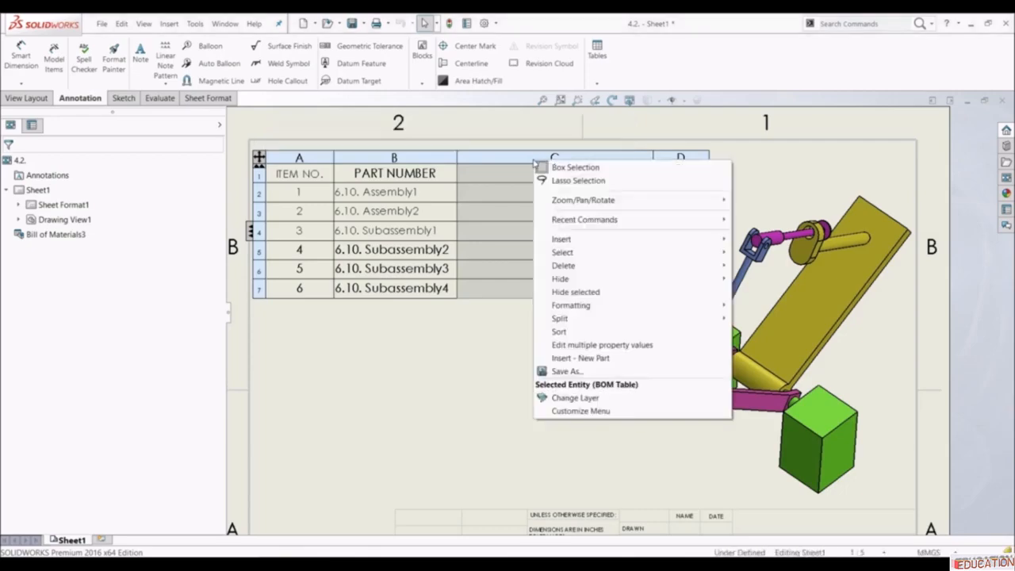
pyautogui.click(579, 333)
pyautogui.moveTo(781, 94); pyautogui.dragTo(244, 84)
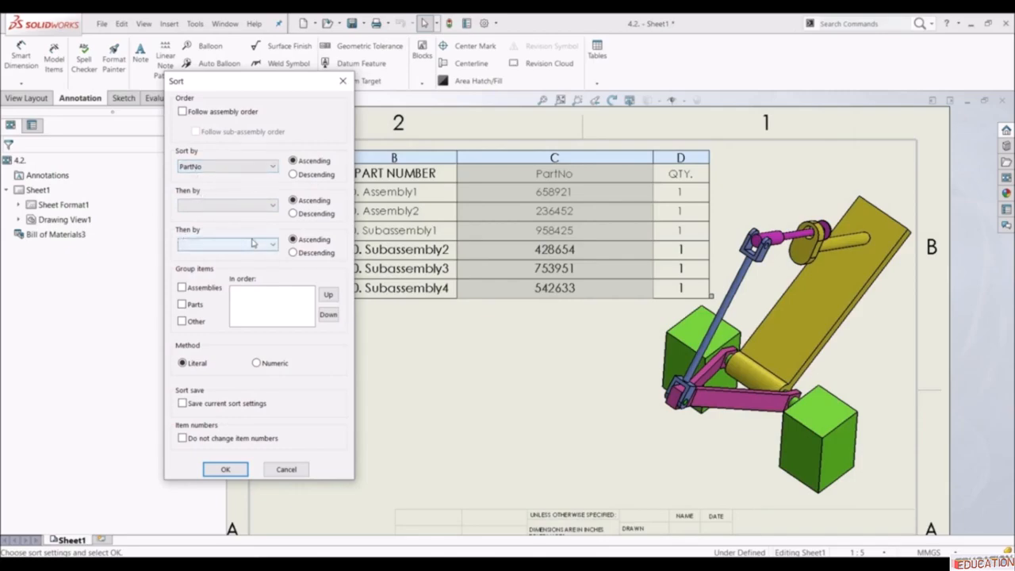
pyautogui.click(219, 166)
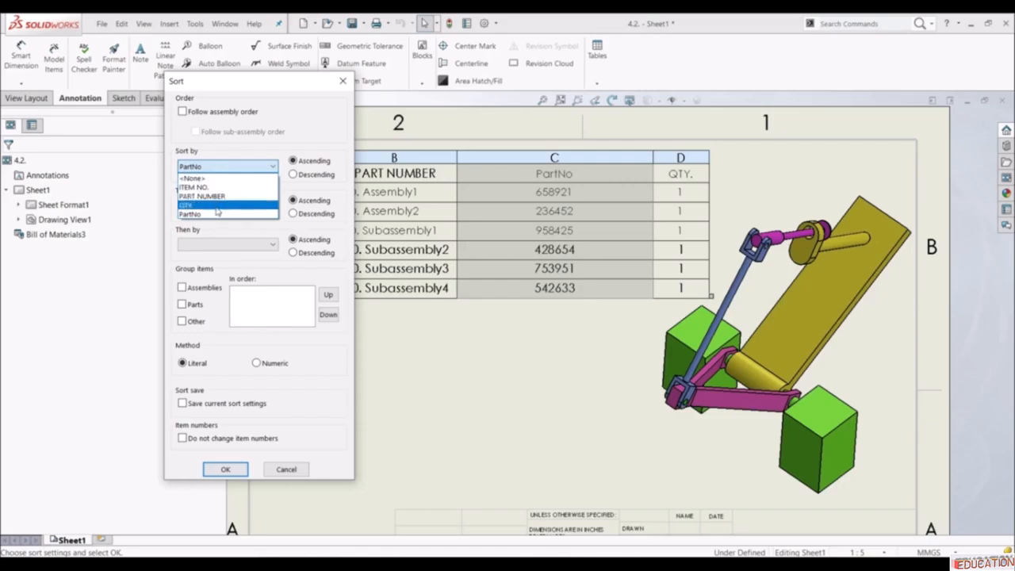
pyautogui.click(225, 154)
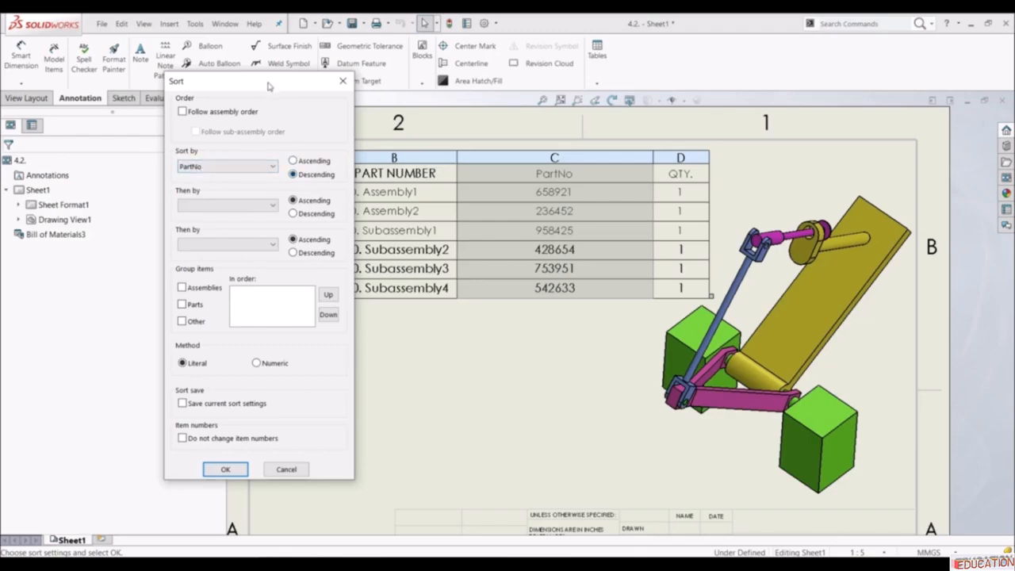
pyautogui.moveTo(270, 83); pyautogui.dragTo(876, 75)
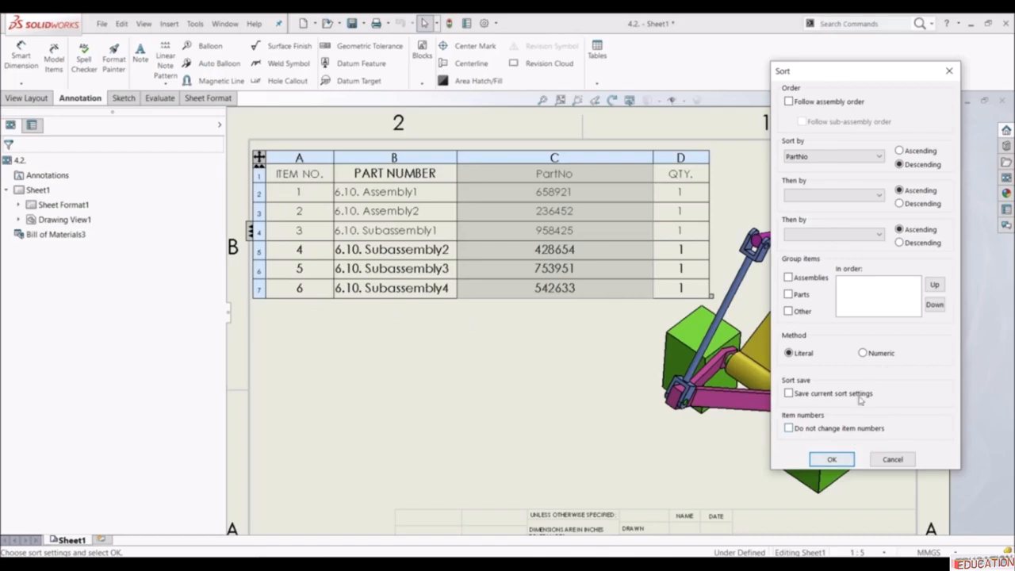
pyautogui.click(831, 460)
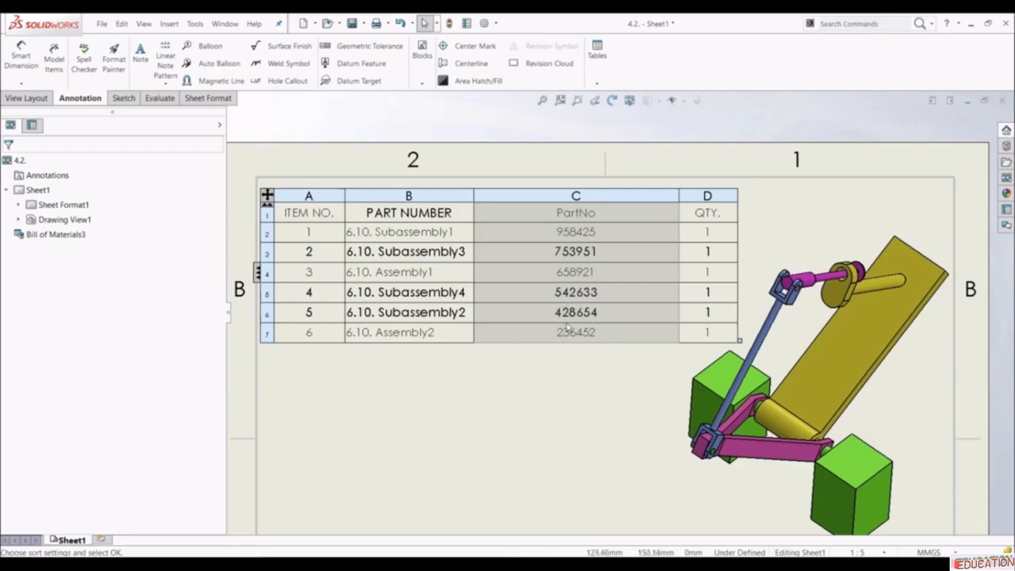
pyautogui.click(562, 414)
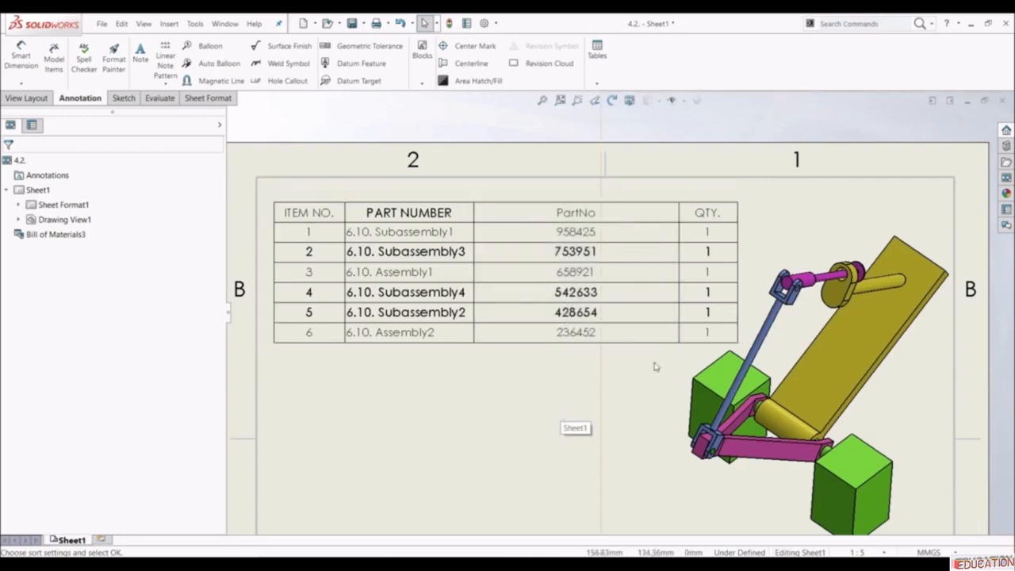
pyautogui.click(575, 415)
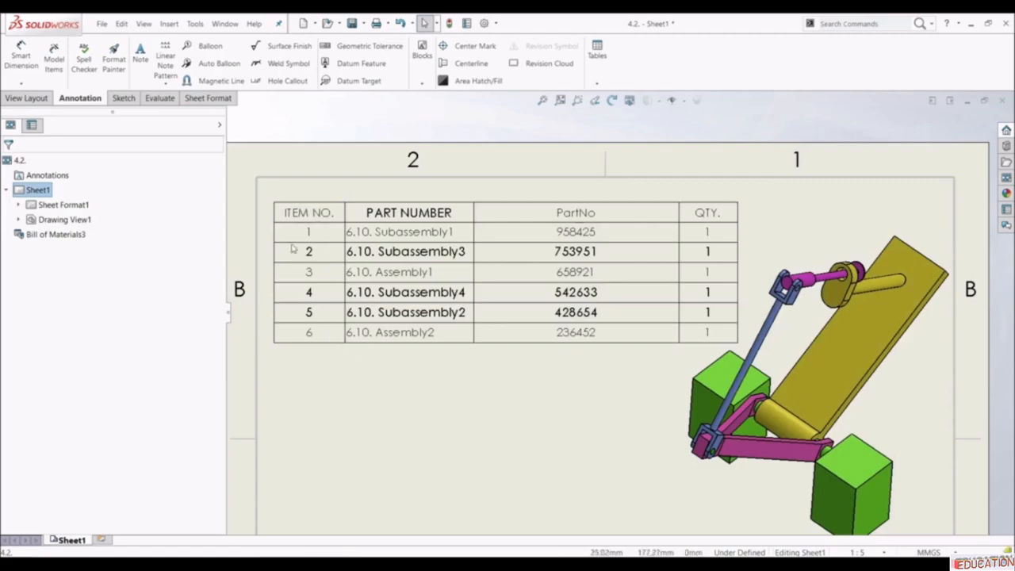
# - Set the bill of materials item numbers to start at 5 with an increment of 3
pyautogui.click(275, 203)
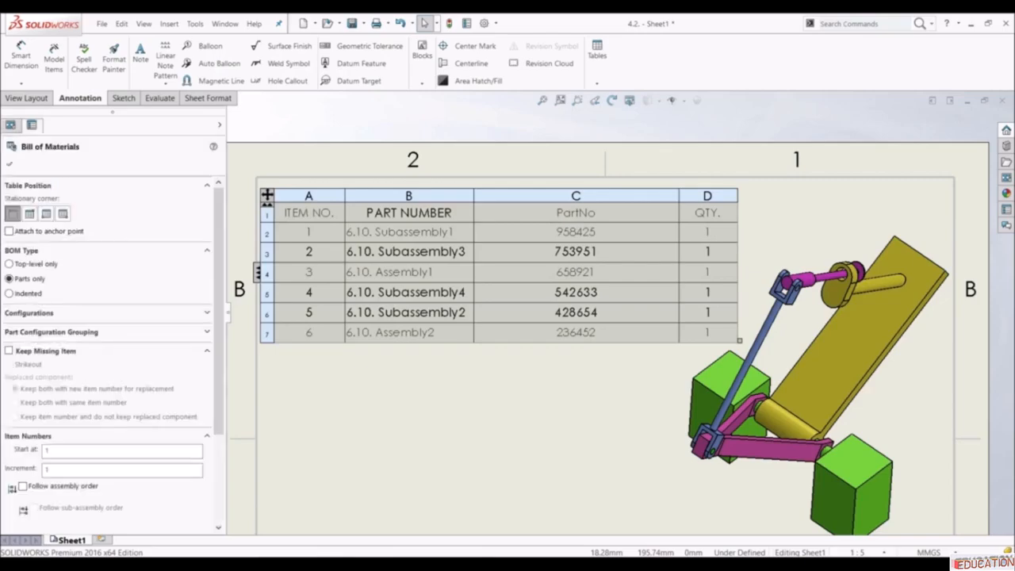
pyautogui.moveTo(220, 245); pyautogui.dragTo(220, 299)
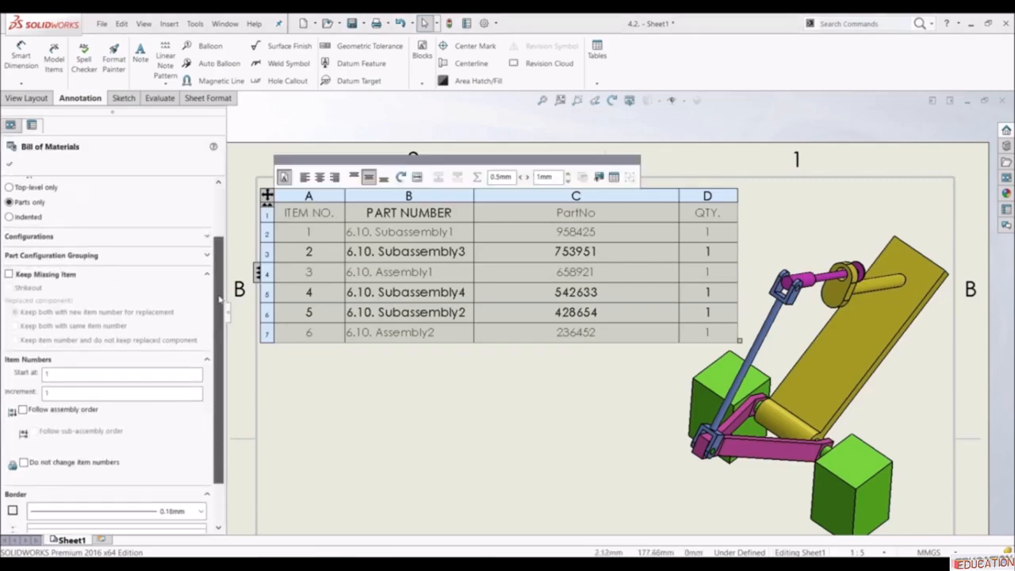
pyautogui.scroll(-2, 172, 365)
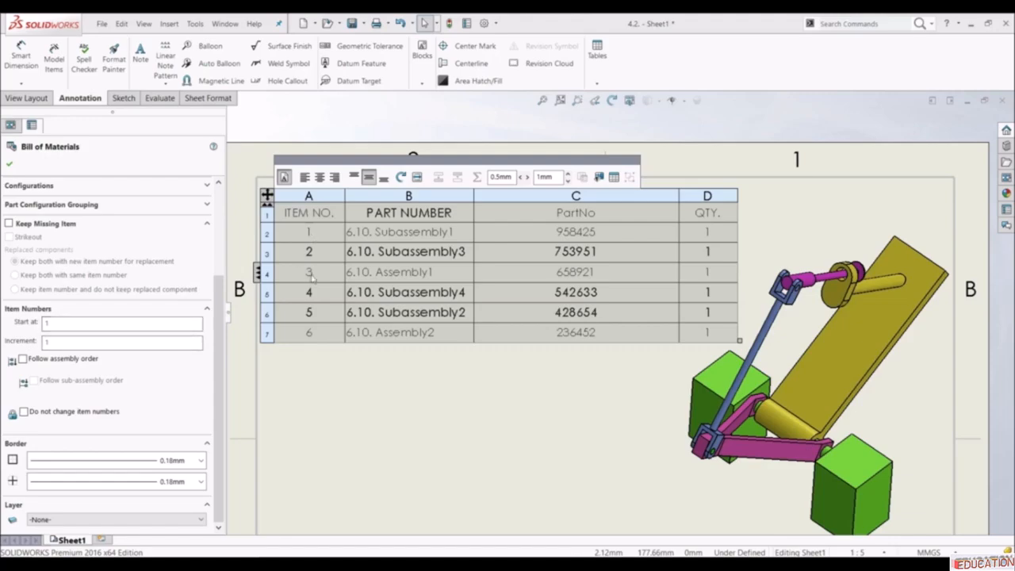
pyautogui.doubleClick(130, 321)
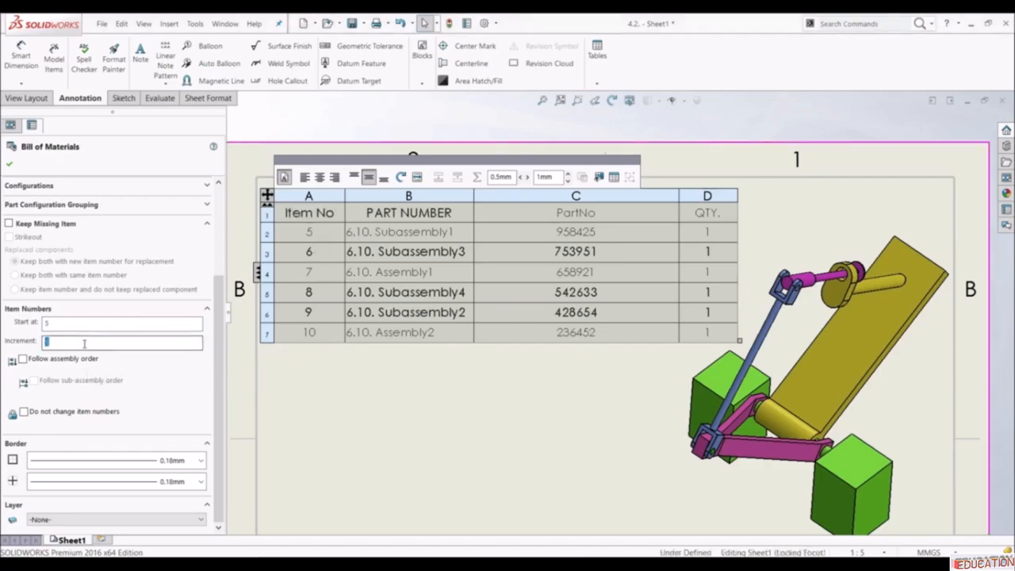
pyautogui.doubleClick(84, 343)
pyautogui.write('3')
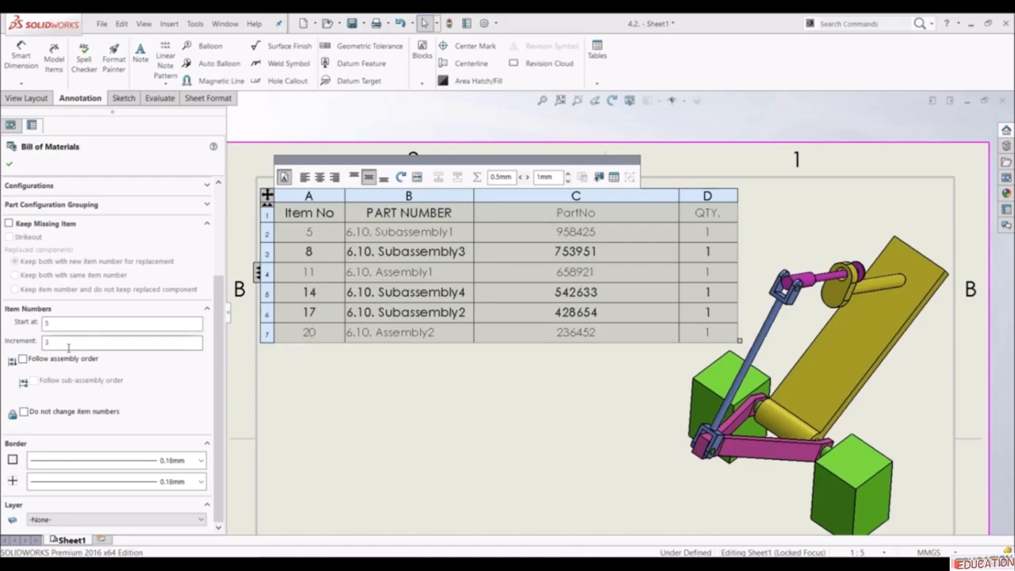
# - Reset the item numbering to an increment of 1 and a start value of 1
pyautogui.click(41, 343)
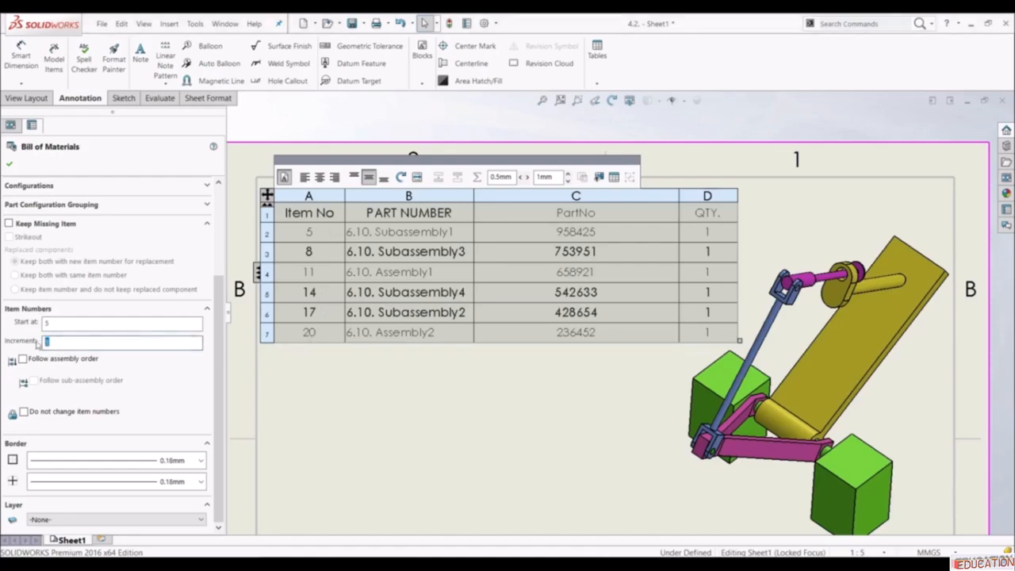
pyautogui.press('BackSpace')
pyautogui.write('1')
pyautogui.click(44, 324)
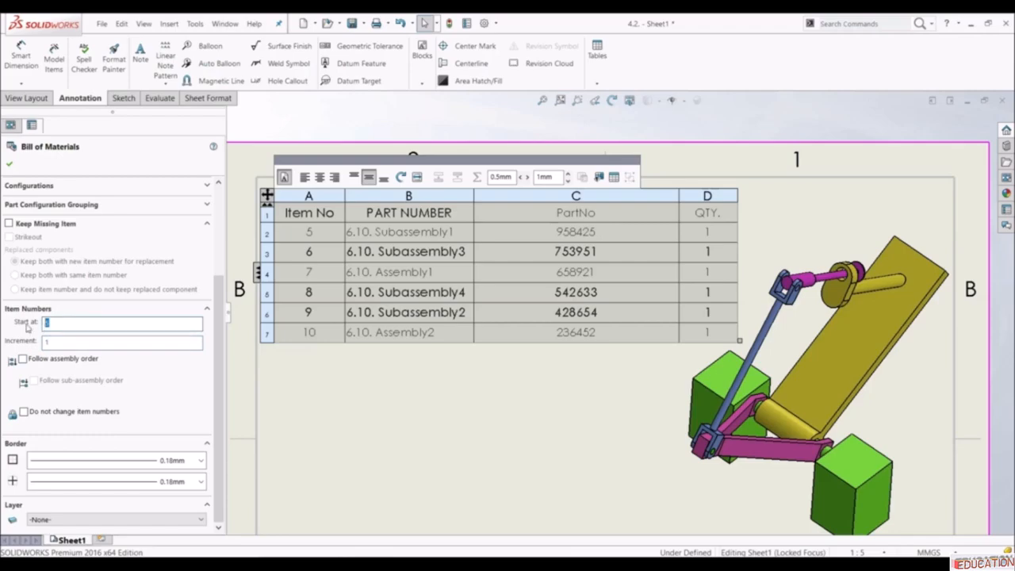
pyautogui.write('1')
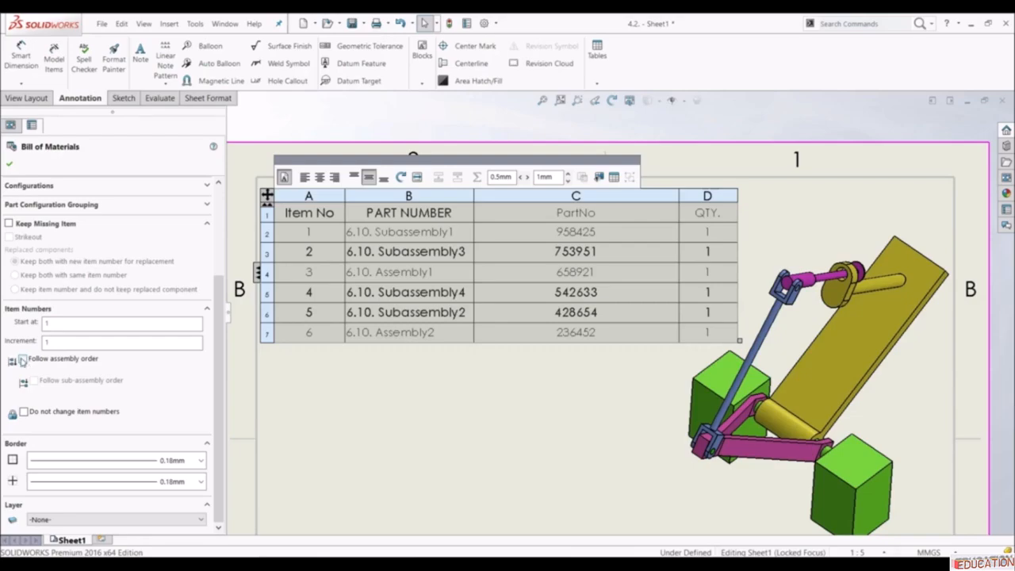
# - Arrange the bill of materials with Follow assembly order, replace that option with Do not change item numbers, and accept the table properties
pyautogui.click(23, 359)
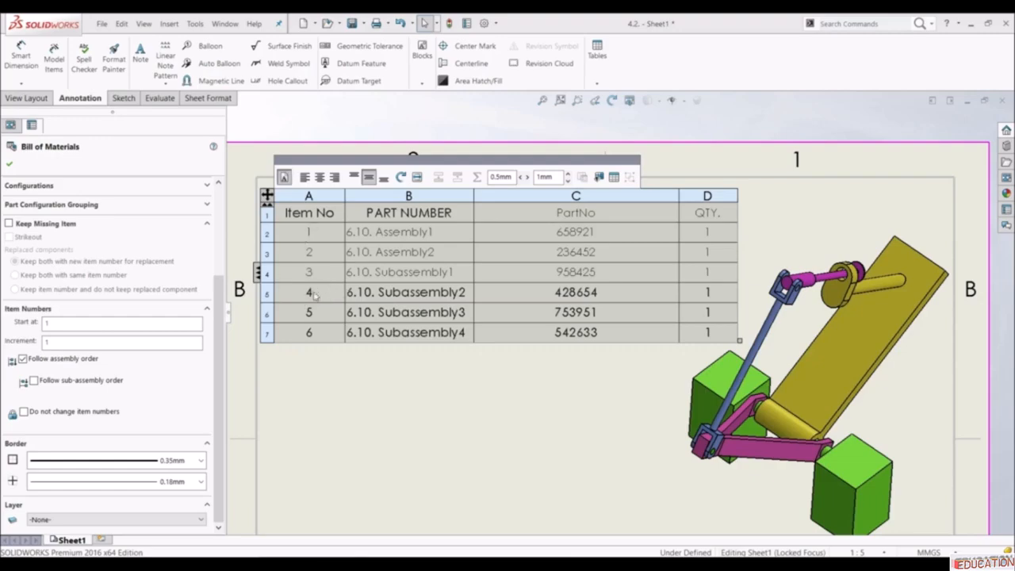
pyautogui.click(24, 412)
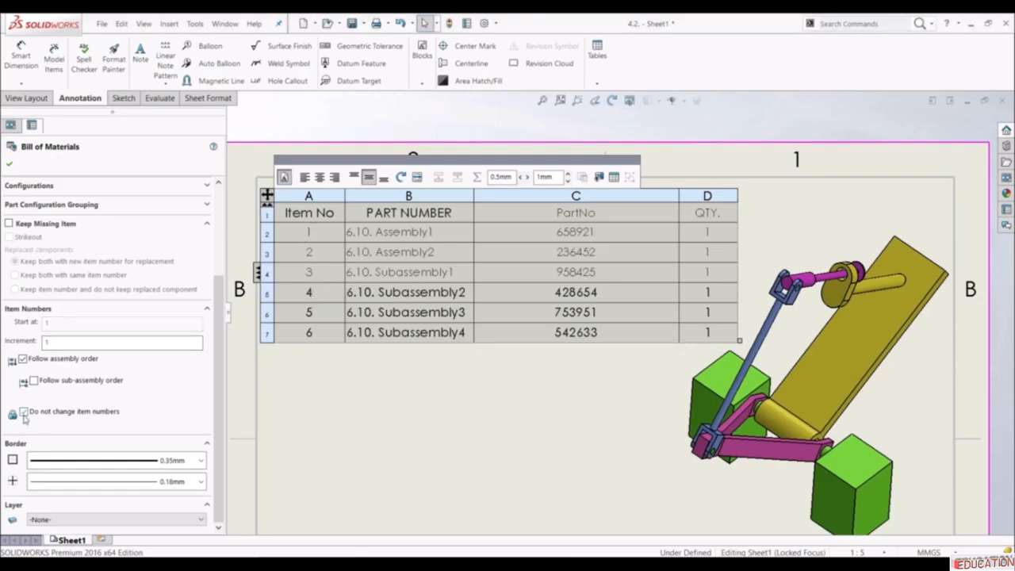
pyautogui.click(23, 359)
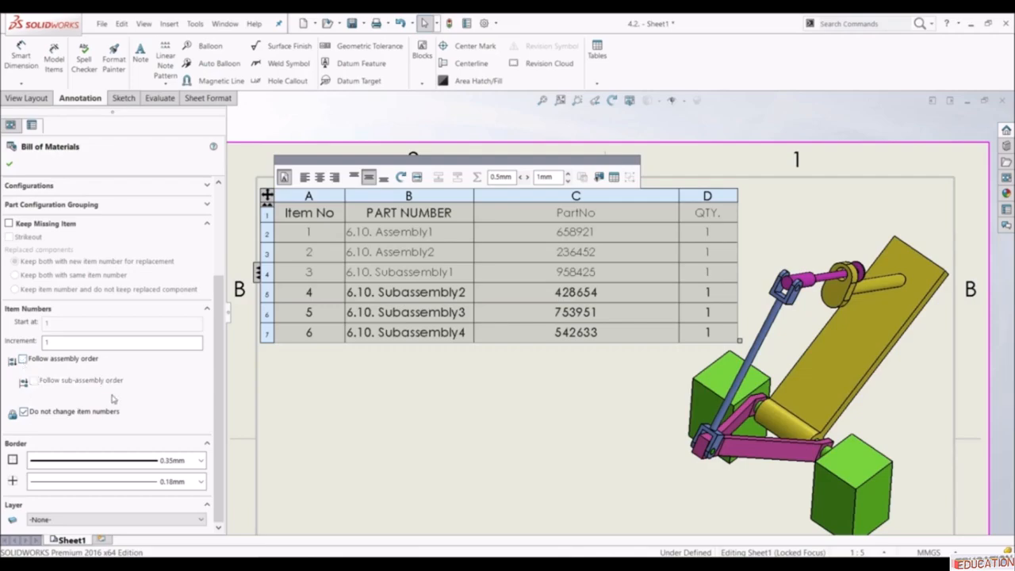
pyautogui.click(9, 162)
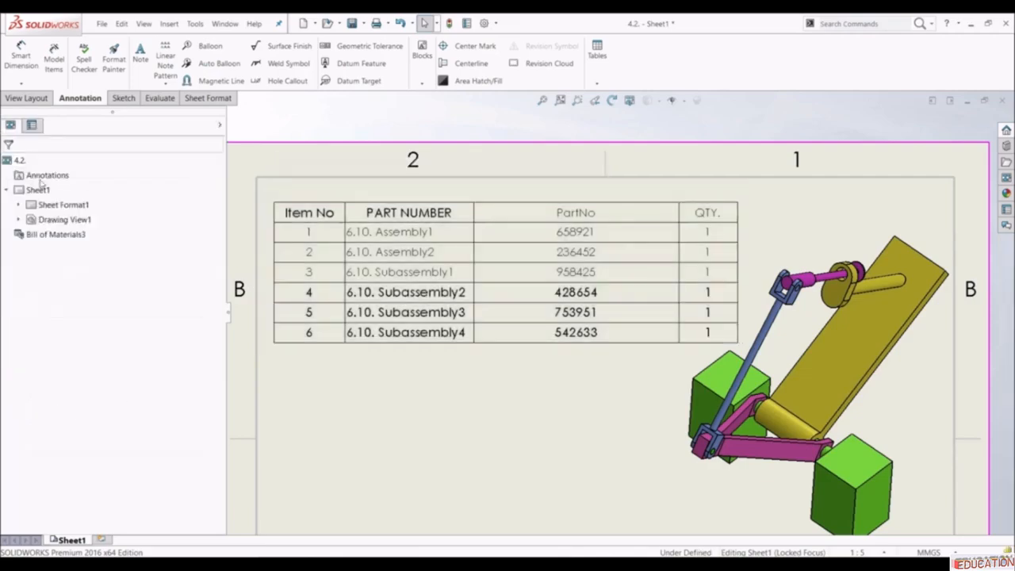
# - Sort the bill of materials by the PartNo column in ascending order, keeping Do not change item numbers enabled
pyautogui.click(571, 211)
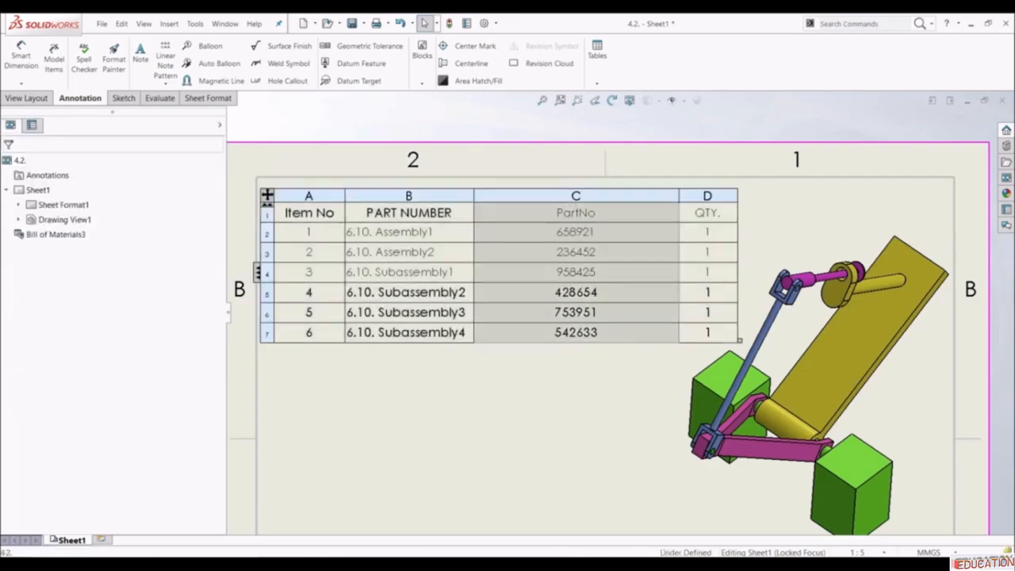
pyautogui.rightClick(555, 200)
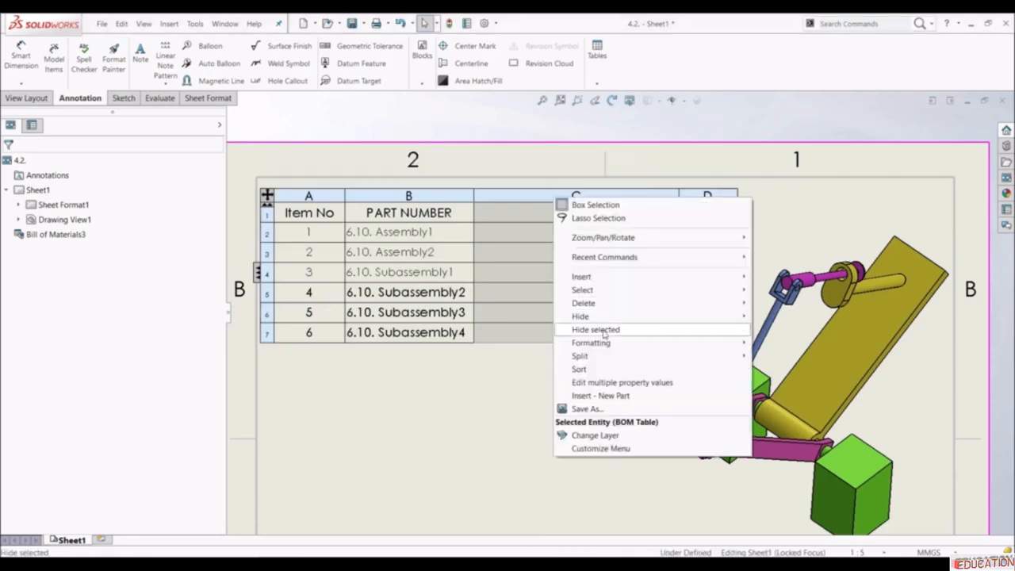
pyautogui.click(591, 369)
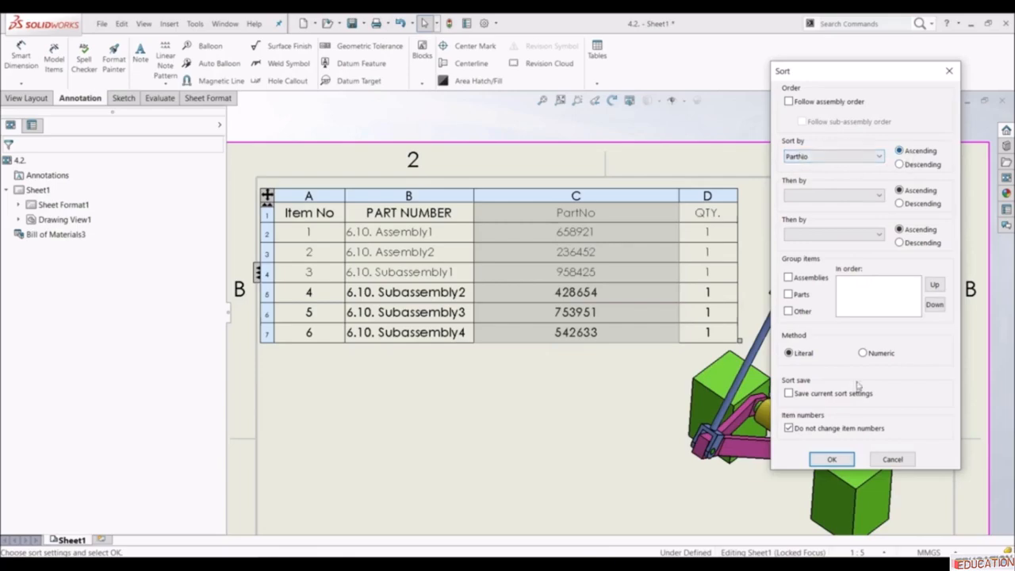
pyautogui.click(831, 460)
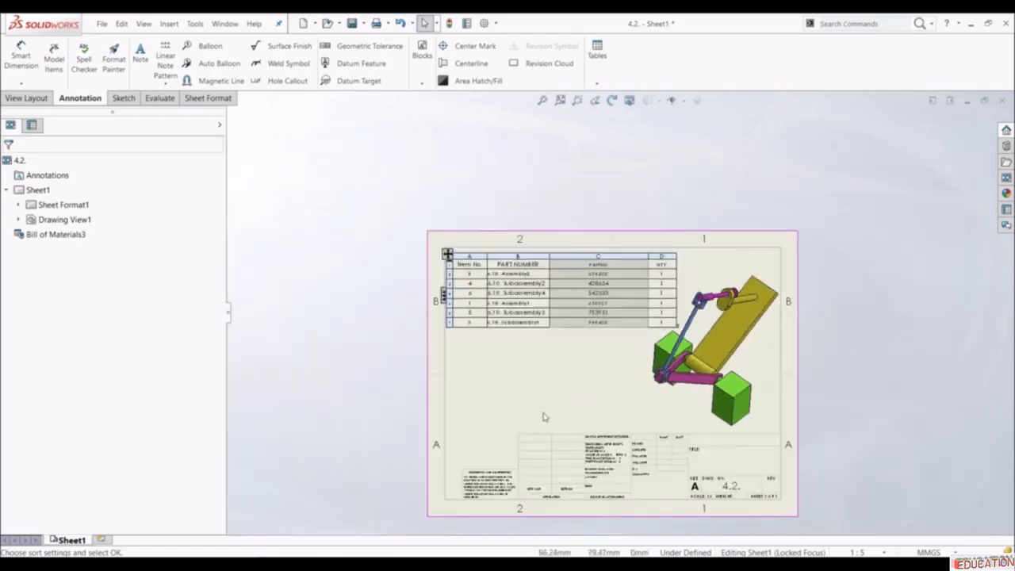
# - Examine the bill of materials and the assembly view's balloons, including the component that the asterisk balloon points to
pyautogui.press('f')
pyautogui.scroll(-1, 598, 394)
pyautogui.scroll(-2, 617, 347)
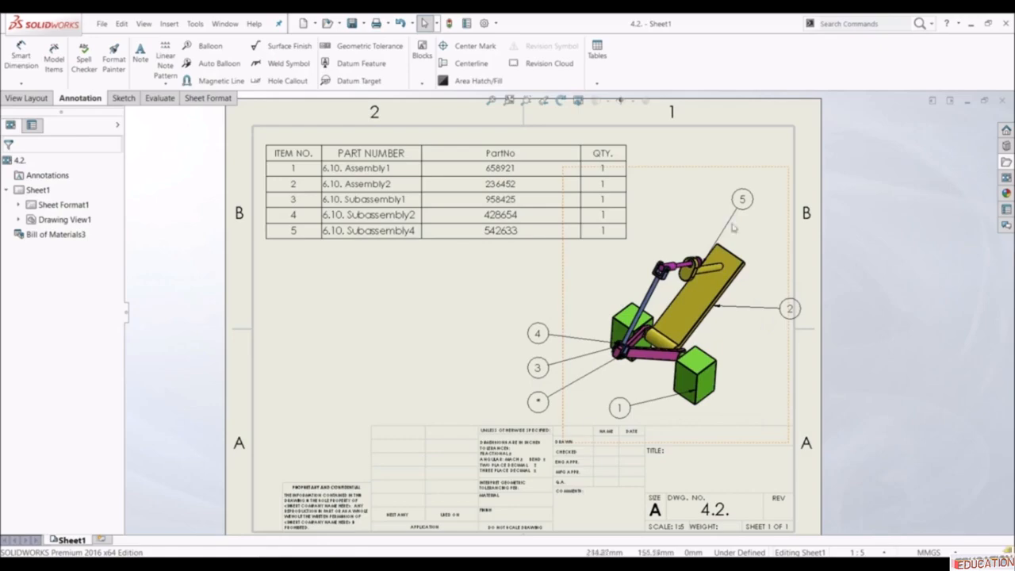
pyautogui.scroll(-2, 553, 445)
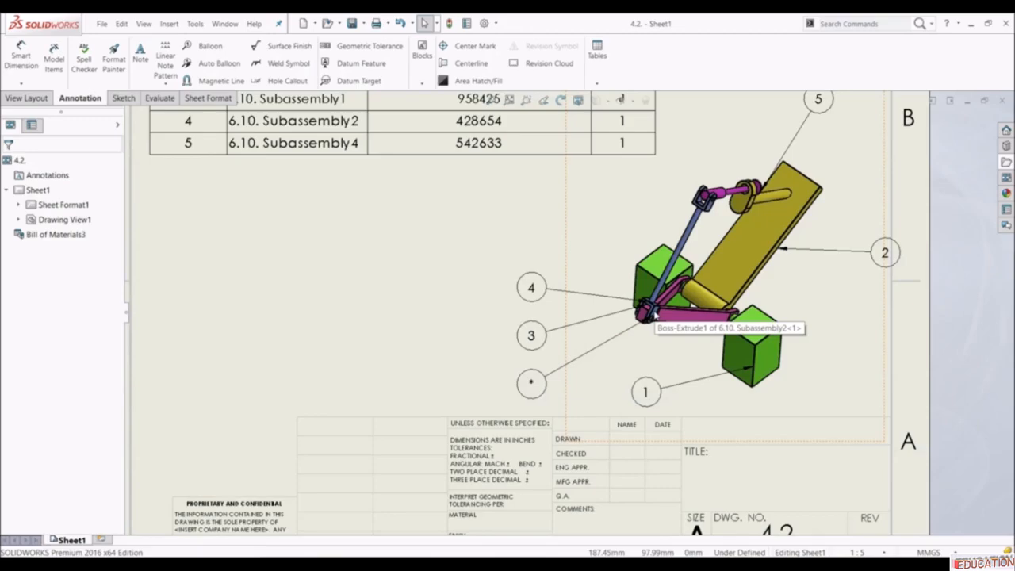
pyautogui.scroll(6, 657, 320)
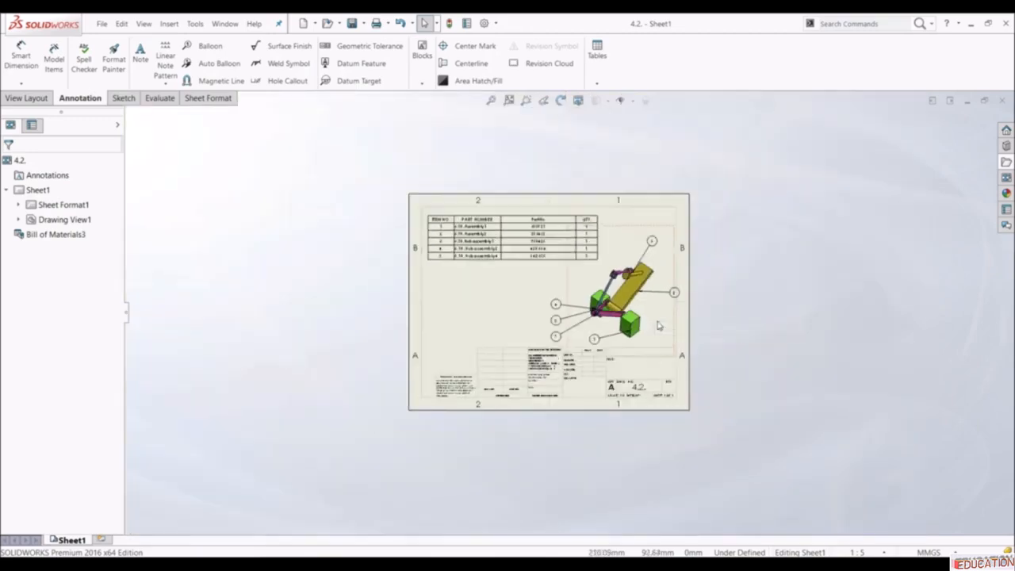
pyautogui.scroll(-3, 593, 273)
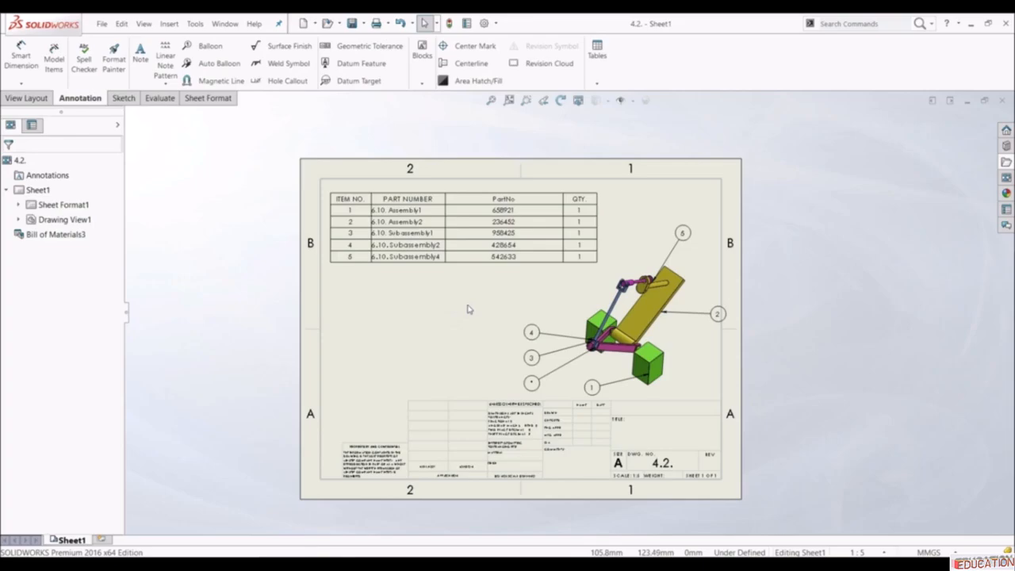
pyautogui.scroll(-2, 491, 301)
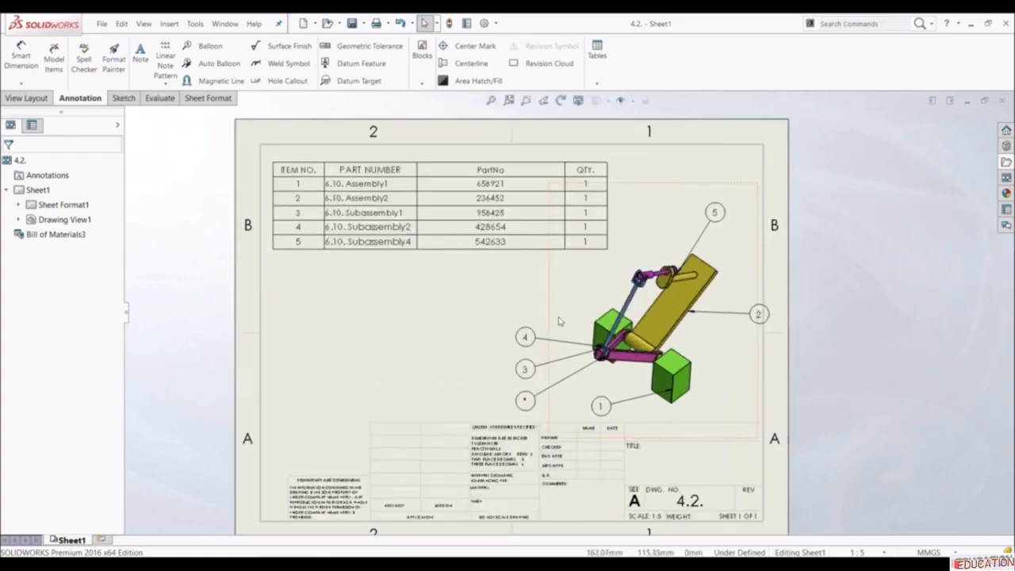
pyautogui.scroll(3, 509, 299)
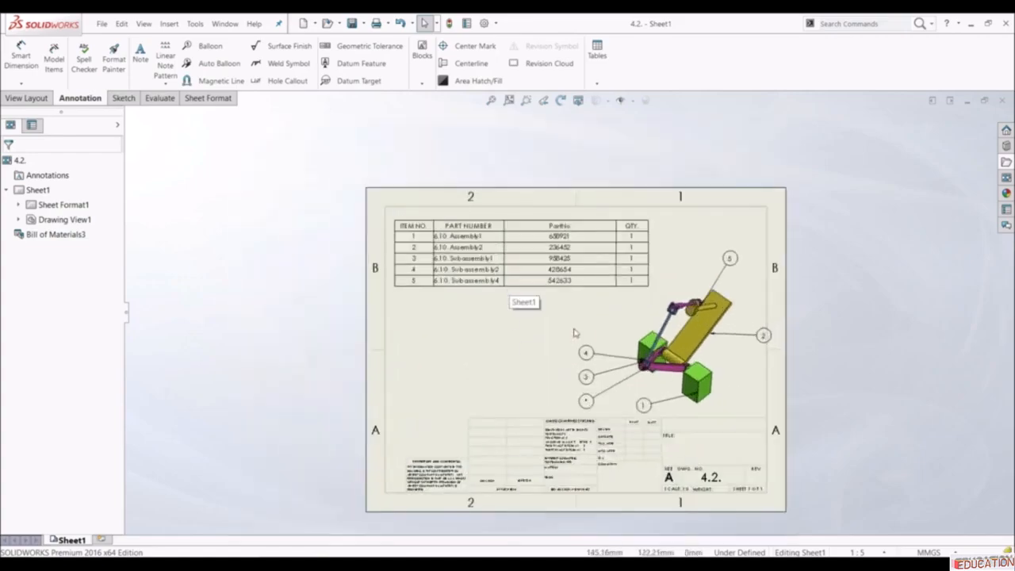
# - Include the excluded component 6.10. Subassembly3 of Drawing View1 in the bill of materials again
pyautogui.click(620, 315)
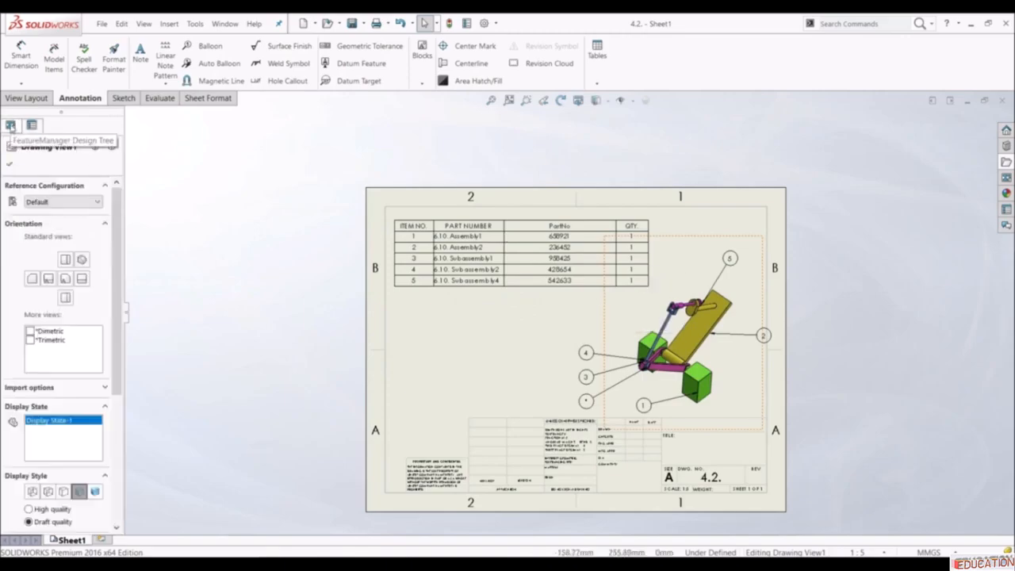
pyautogui.click(11, 125)
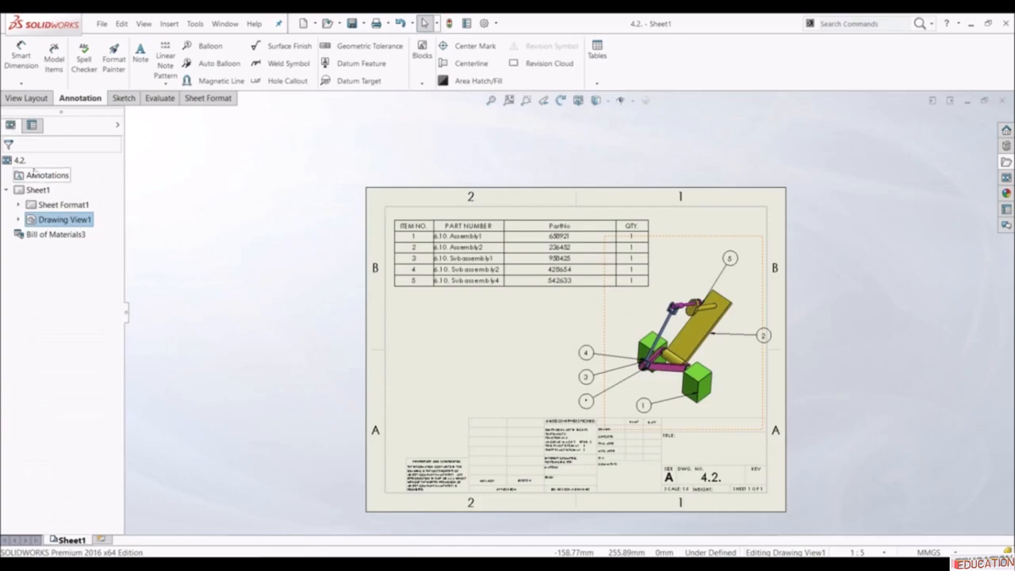
pyautogui.click(19, 221)
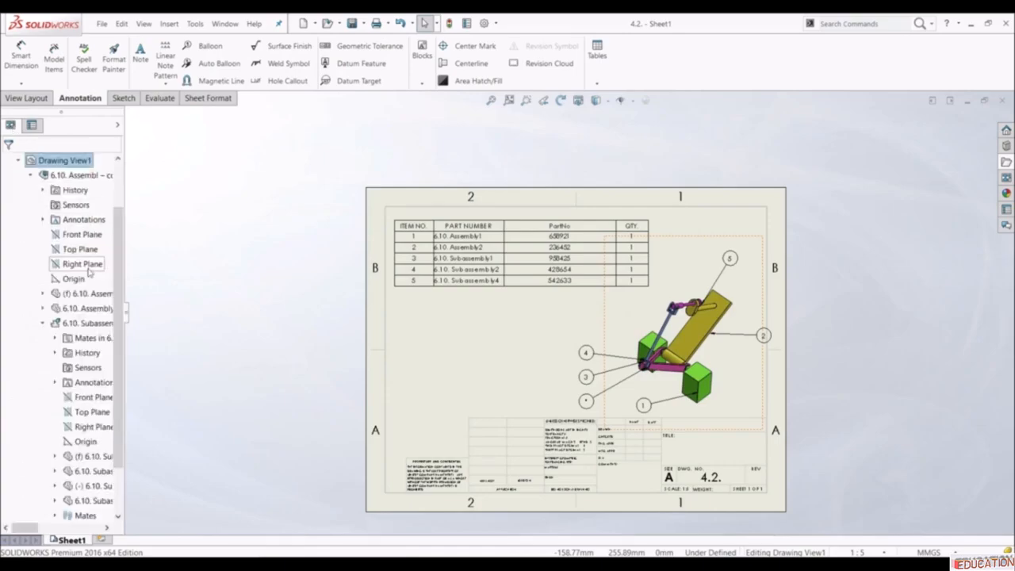
pyautogui.moveTo(127, 313); pyautogui.dragTo(432, 354)
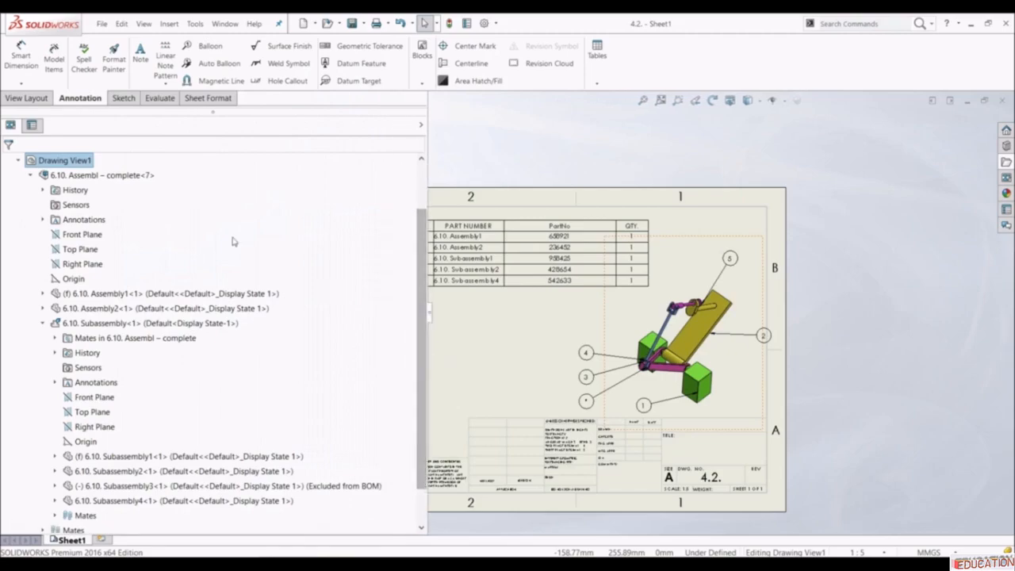
pyautogui.scroll(-1, 246, 448)
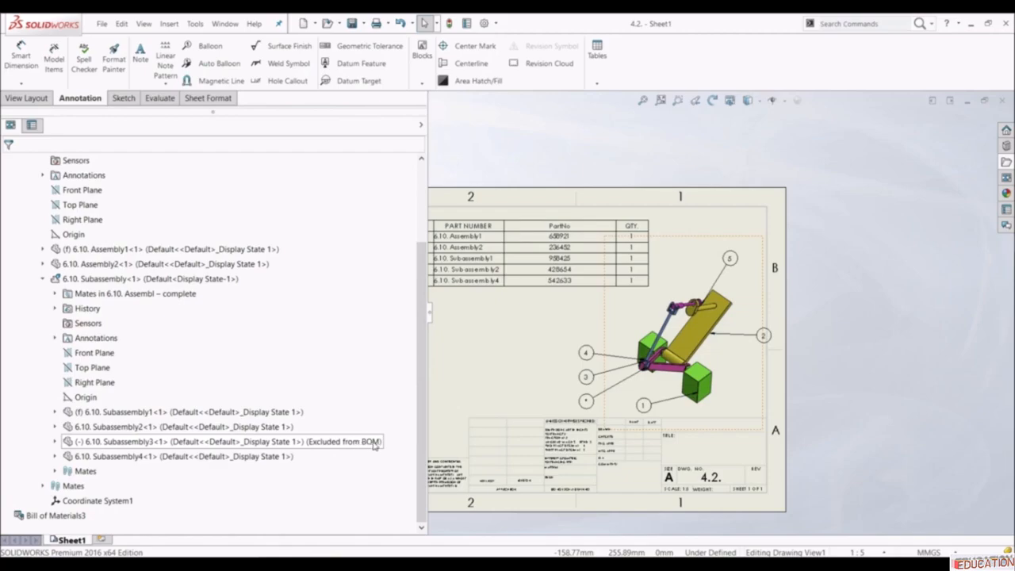
pyautogui.rightClick(227, 445)
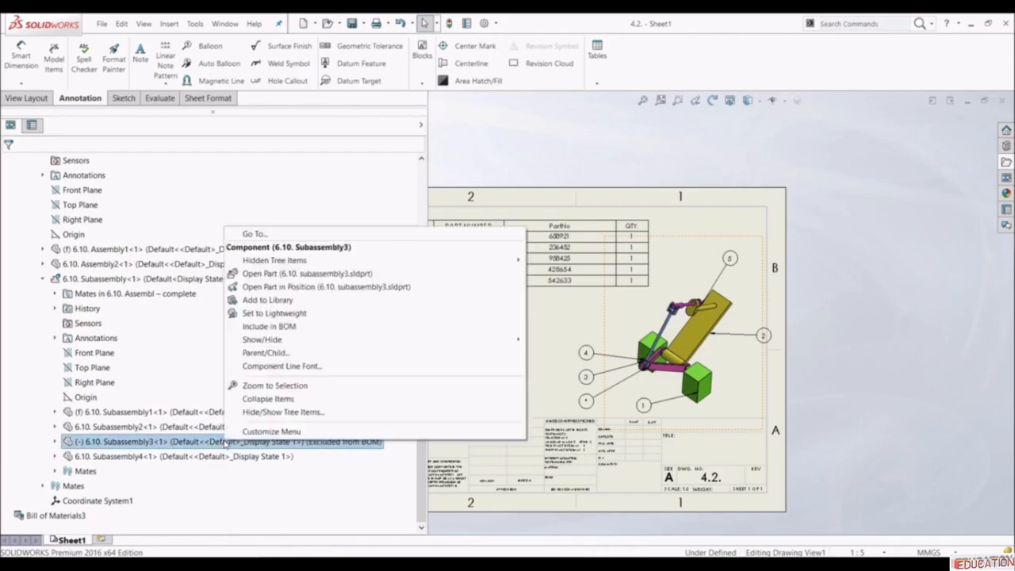
pyautogui.click(295, 328)
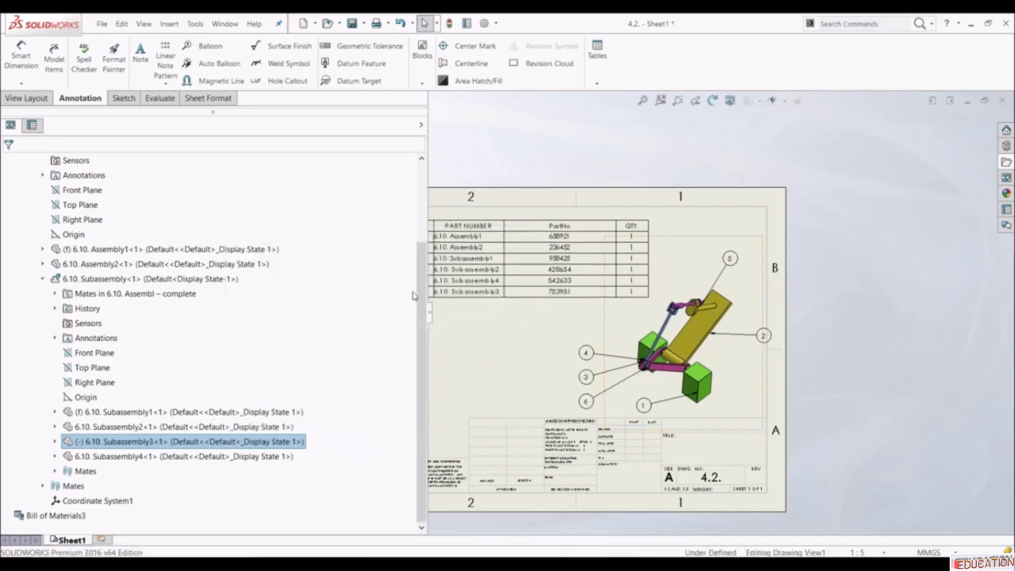
pyautogui.moveTo(434, 312); pyautogui.dragTo(147, 309)
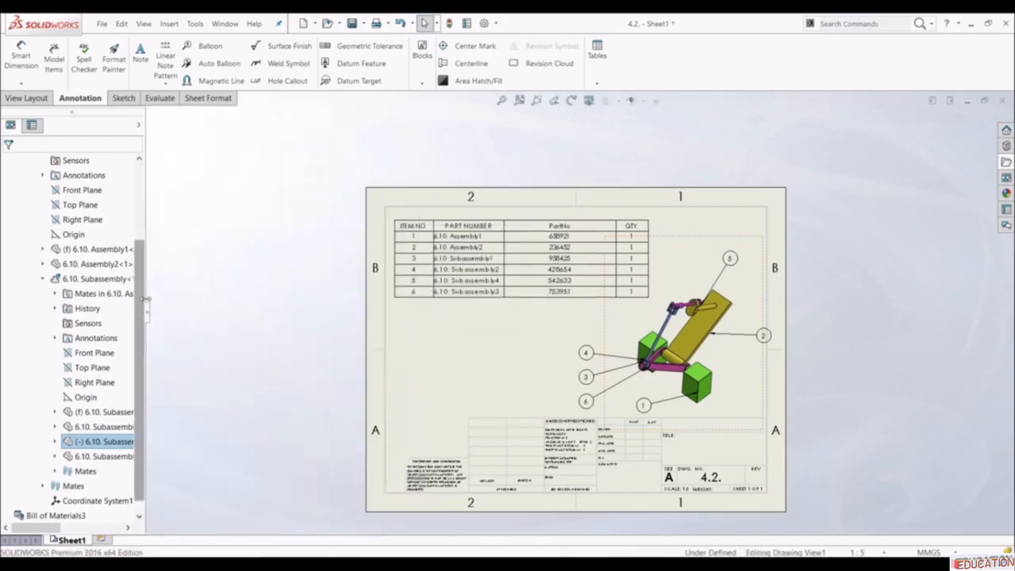
pyautogui.scroll(-2, 563, 246)
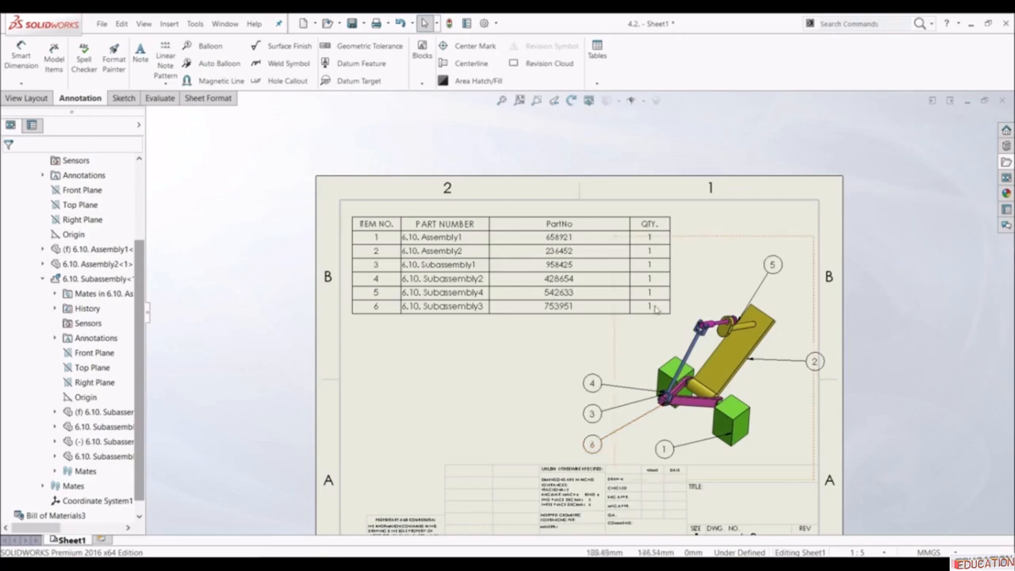
# - Open the assembly shown in Drawing View1 and exclude component 6.10. Assembly2 from the bill of materials in its component properties
pyautogui.click(707, 284)
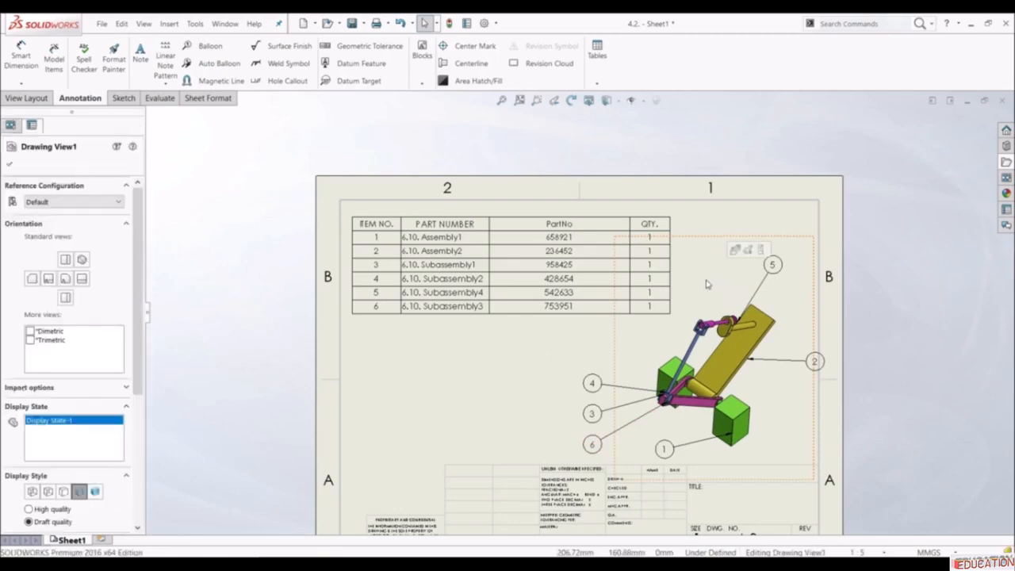
pyautogui.click(733, 251)
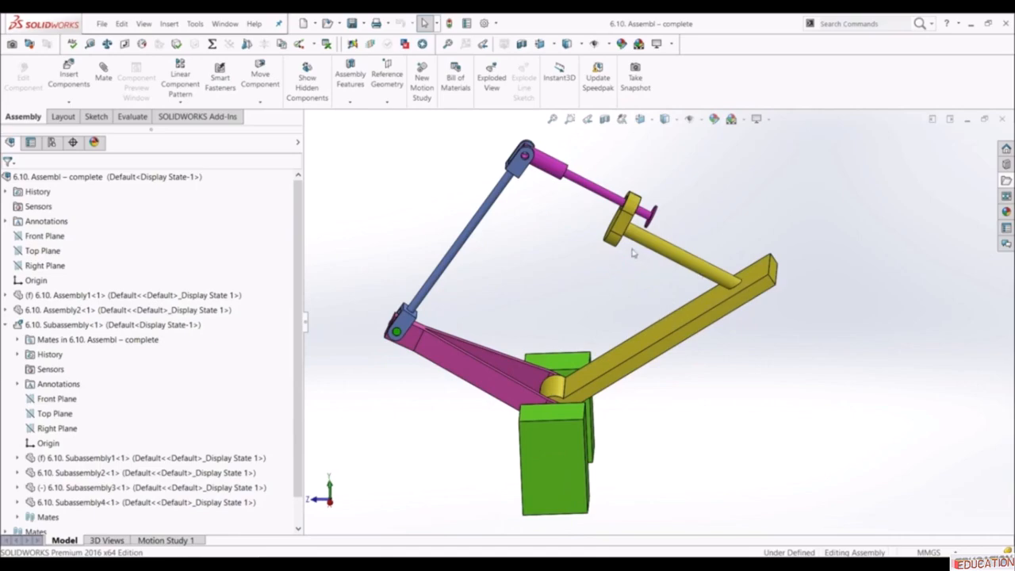
pyautogui.click(670, 329)
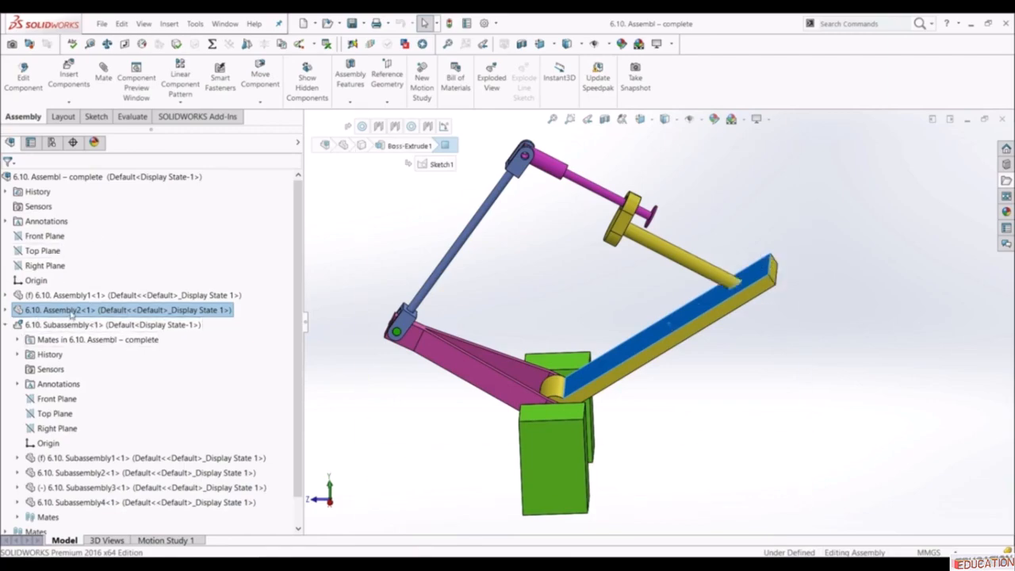
pyautogui.click(90, 313)
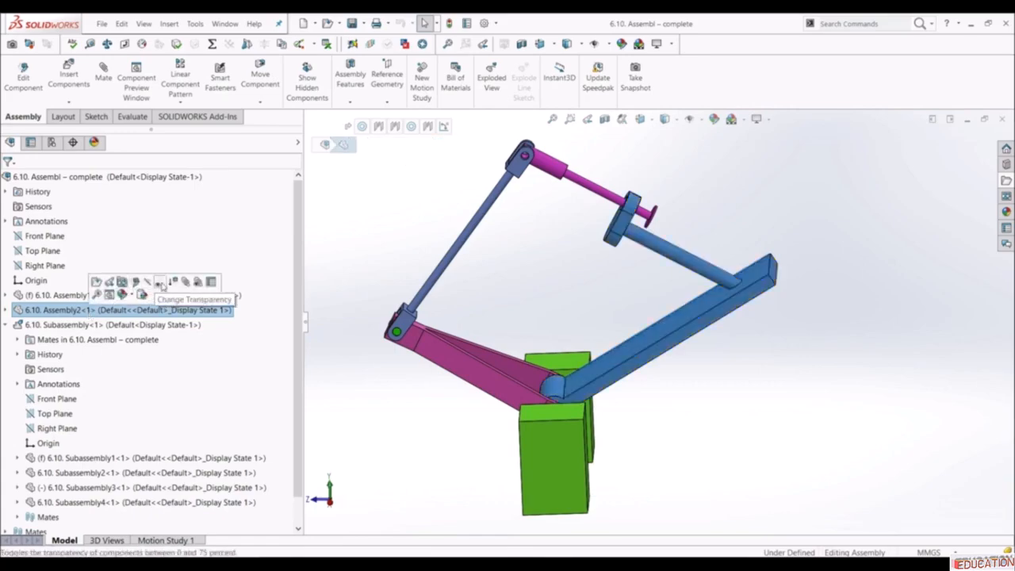
pyautogui.click(211, 283)
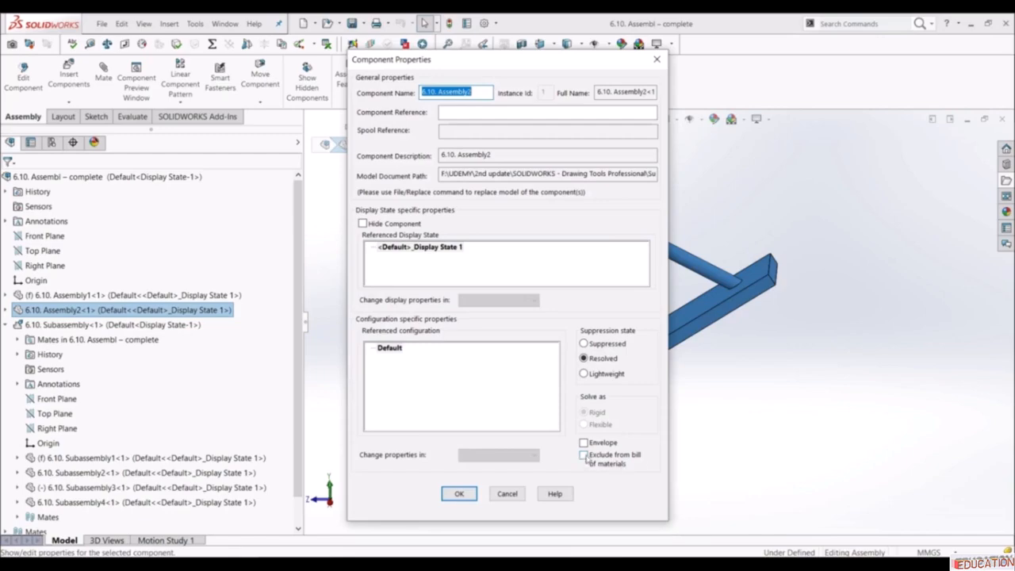
pyautogui.click(458, 492)
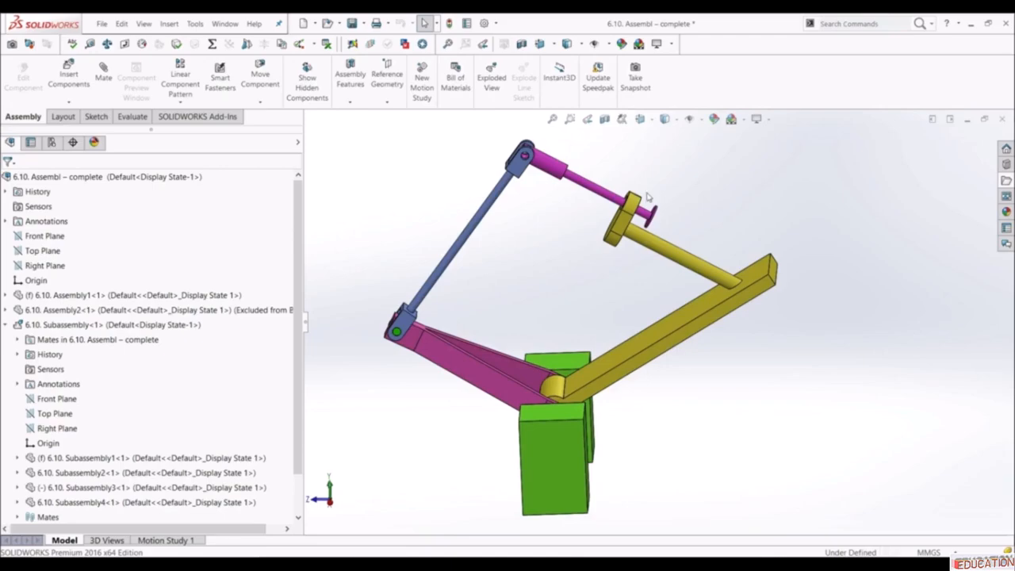
# - Return to drawing 4.2. and examine the updated bill of materials and the balloon attached to 6.10. Assembly2
pyautogui.click(225, 23)
pyautogui.click(254, 141)
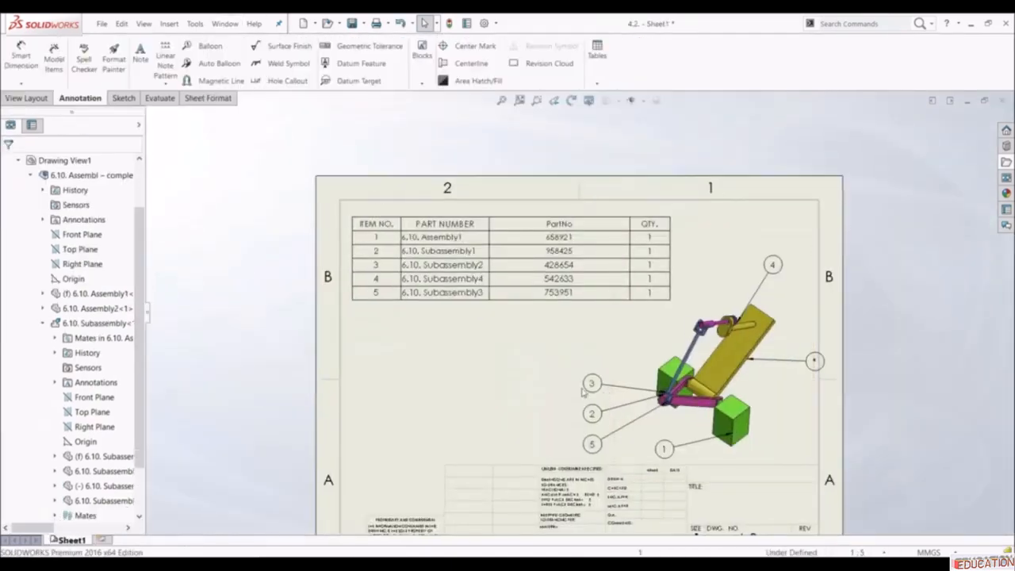
pyautogui.scroll(-5, 714, 357)
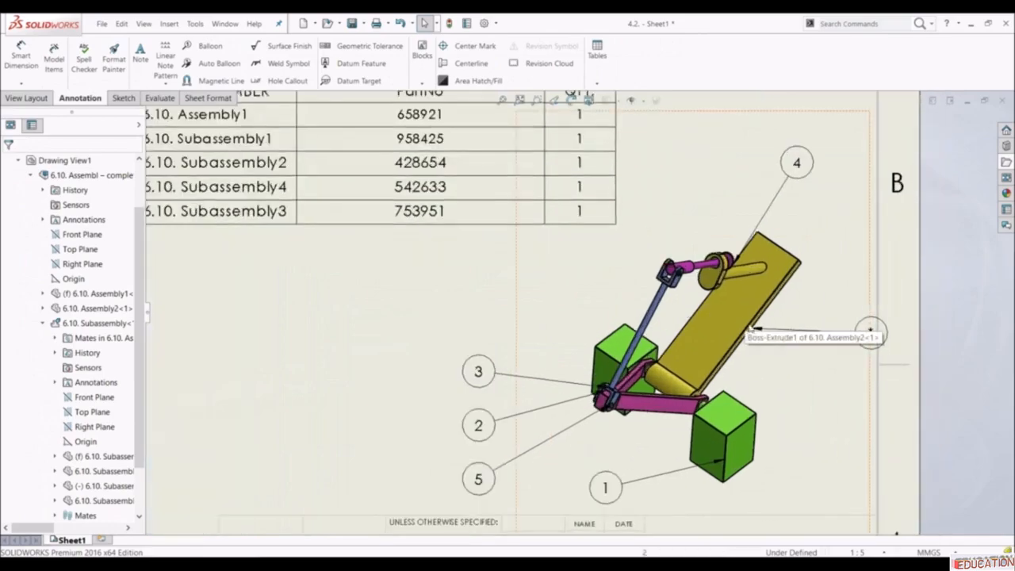
pyautogui.moveTo(876, 336)
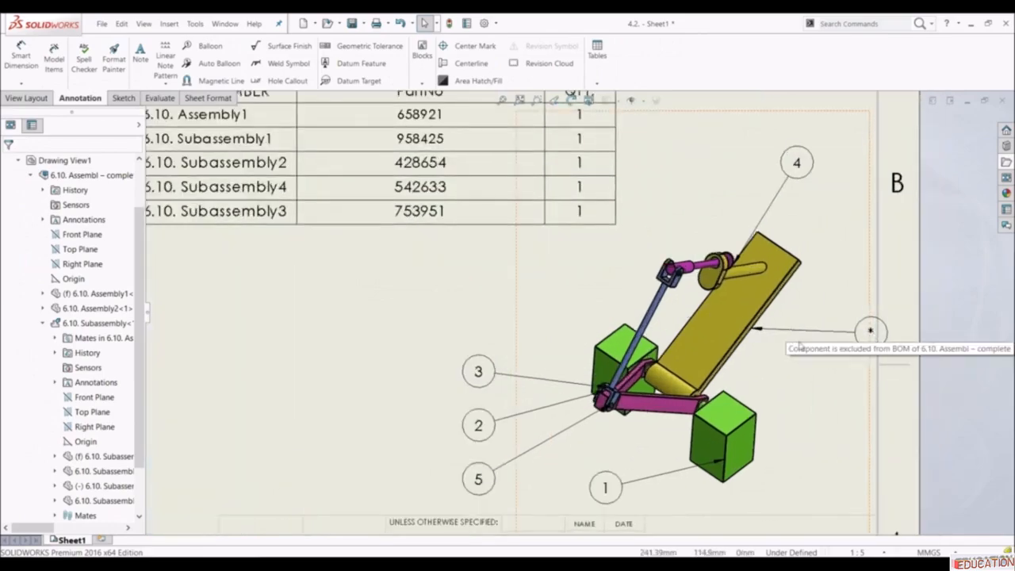
pyautogui.scroll(4, 781, 341)
pyautogui.scroll(-2, 587, 258)
pyautogui.scroll(-2, 470, 246)
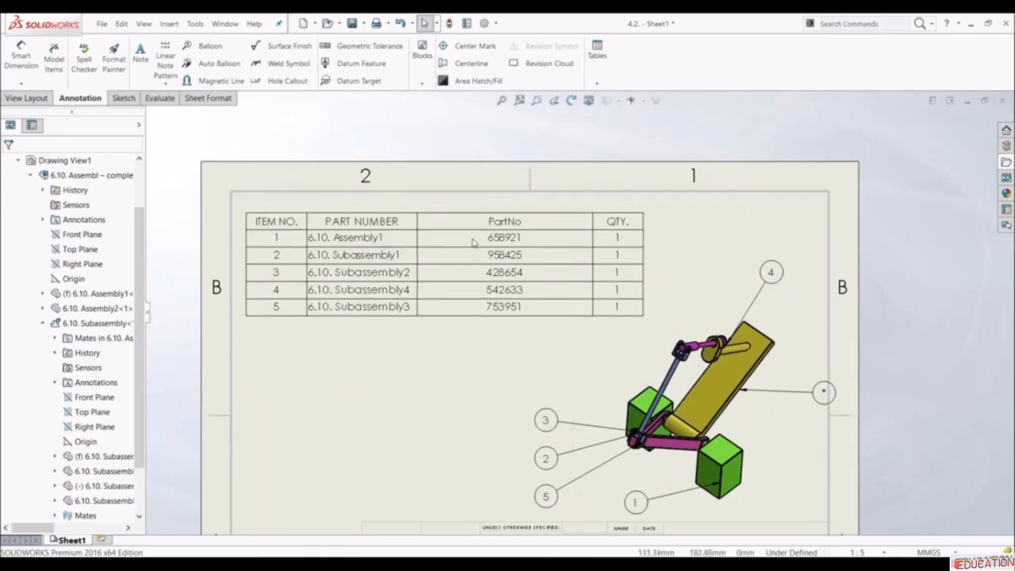
pyautogui.scroll(5, 539, 367)
pyautogui.scroll(-3, 539, 366)
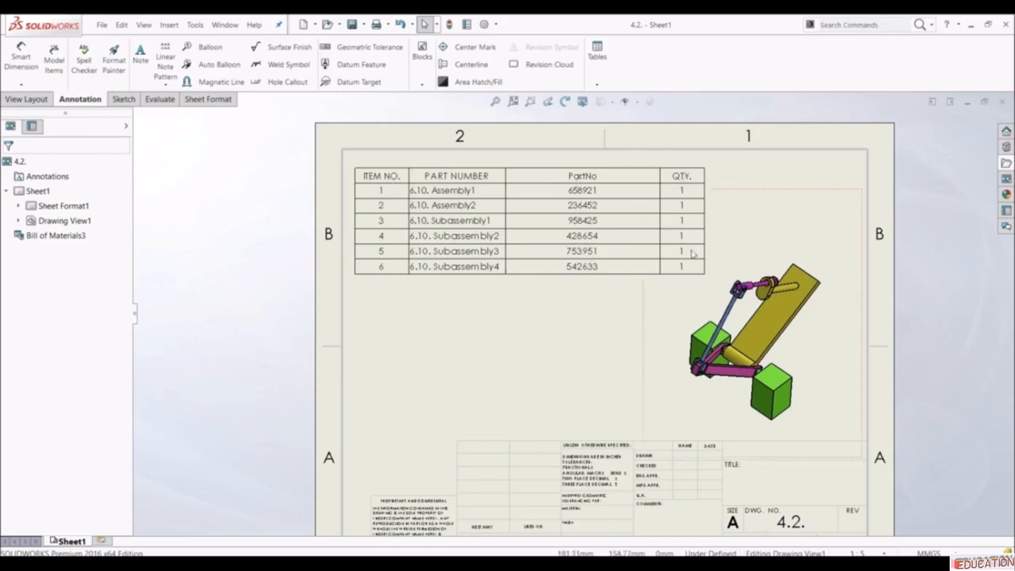
# - Rename the PART NUMBER column header of the bill of materials to NAME
pyautogui.click(457, 181)
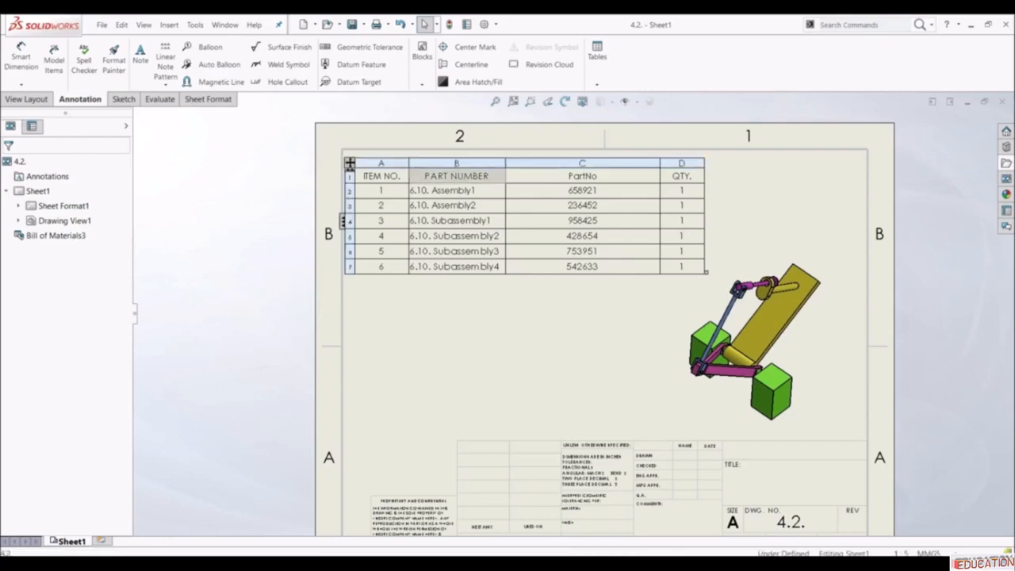
pyautogui.doubleClick(458, 178)
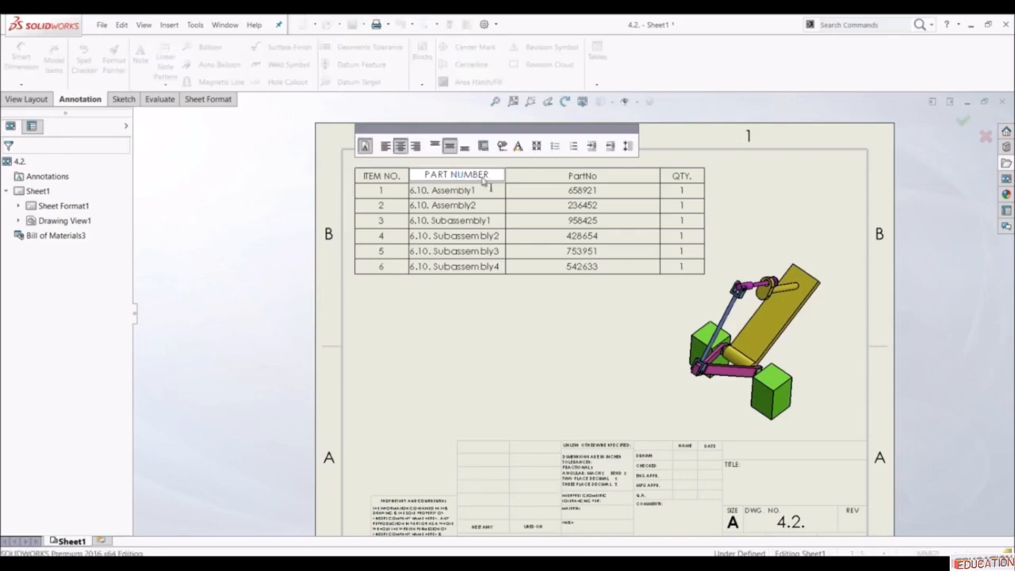
pyautogui.moveTo(498, 176); pyautogui.dragTo(399, 176)
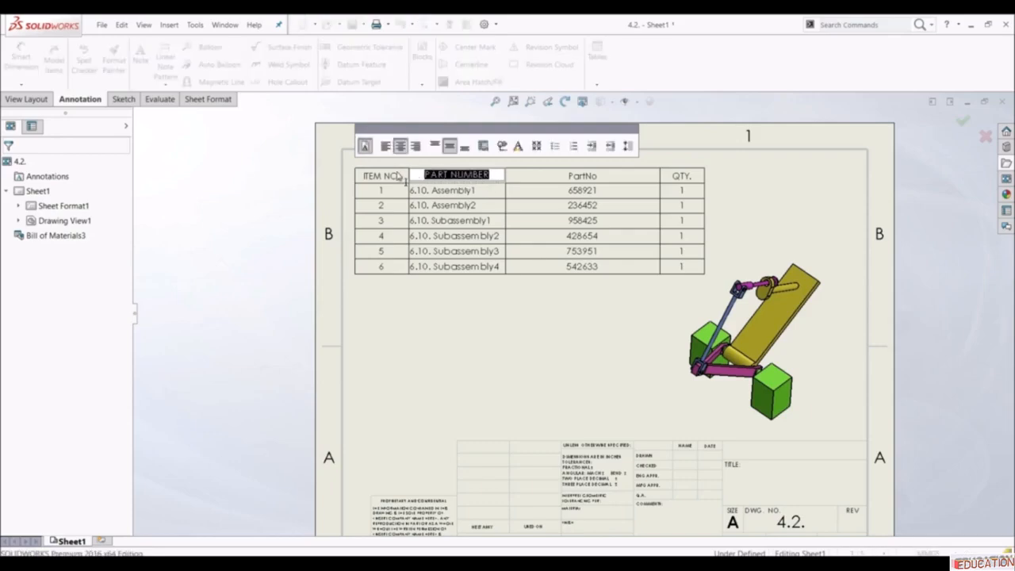
pyautogui.write('NAME')
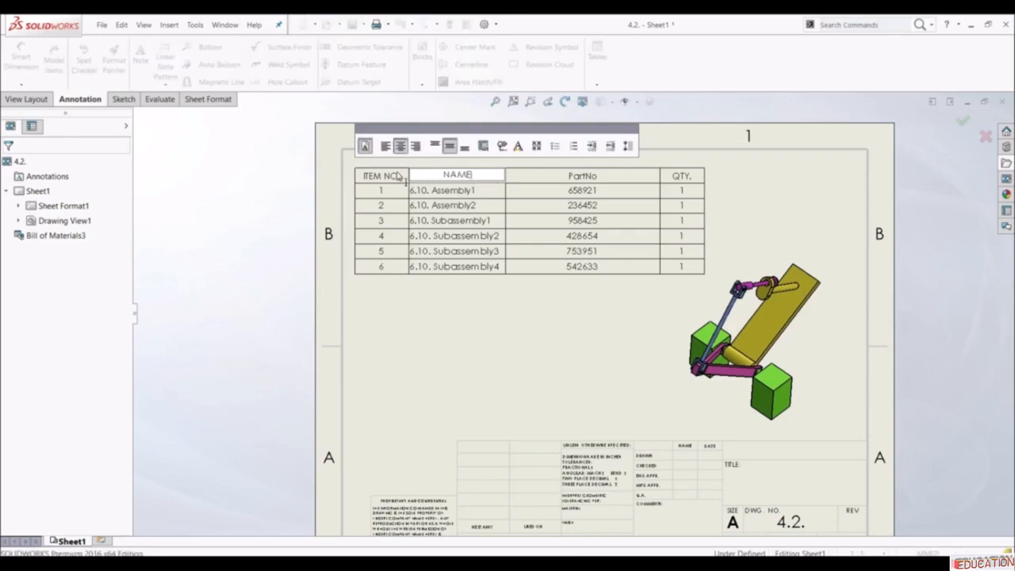
pyautogui.click(511, 353)
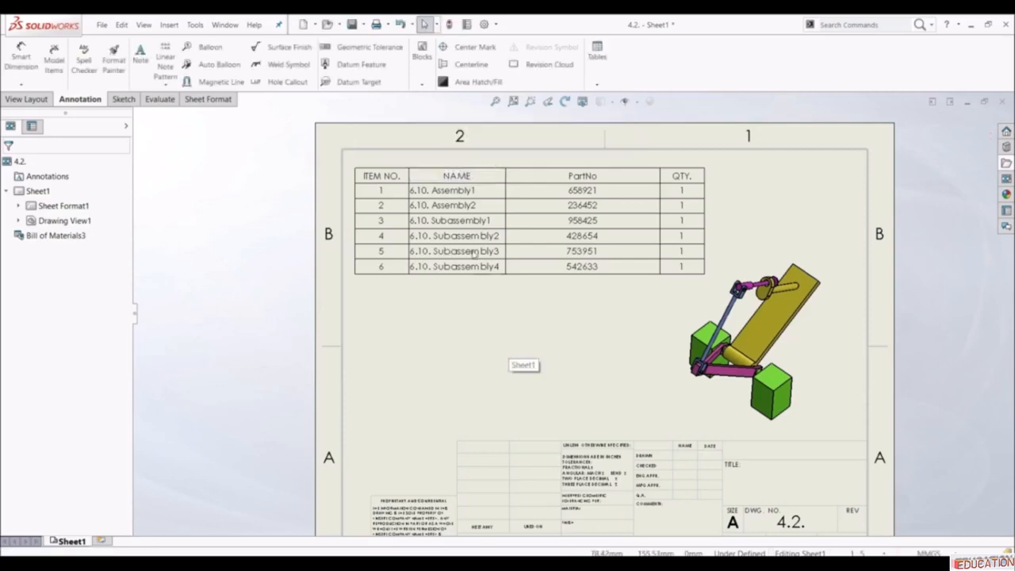
# - Open the column properties of the PartNo column in the bill of materials
pyautogui.scroll(-2, 596, 258)
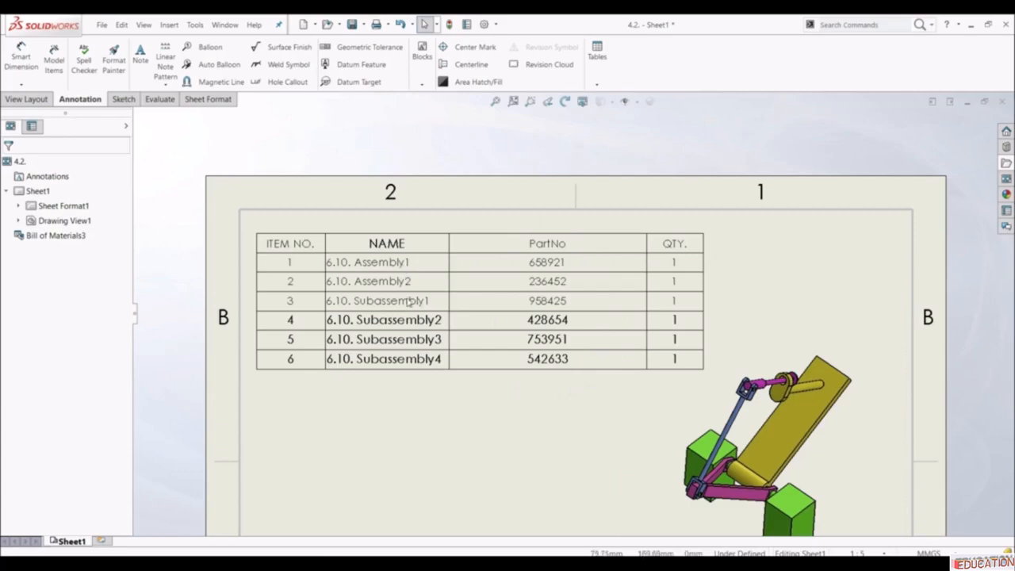
pyautogui.click(544, 442)
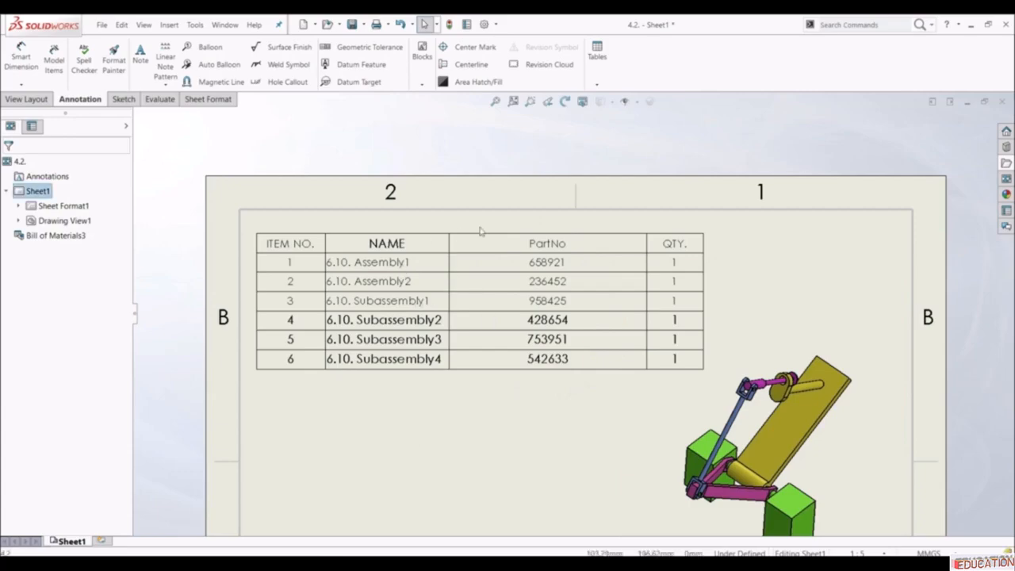
pyautogui.click(548, 238)
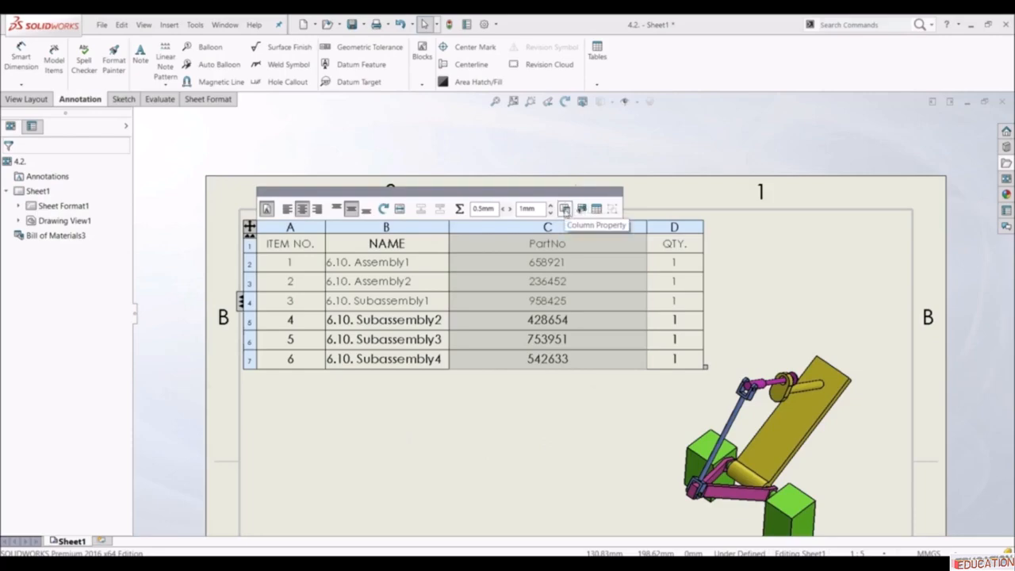
pyautogui.click(565, 209)
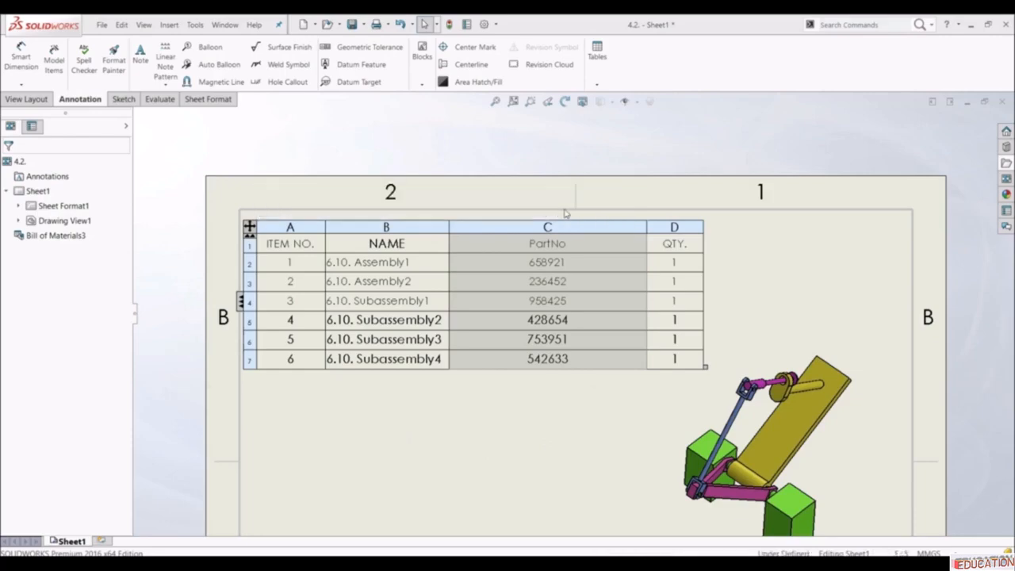
pyautogui.click(514, 437)
pyautogui.click(537, 231)
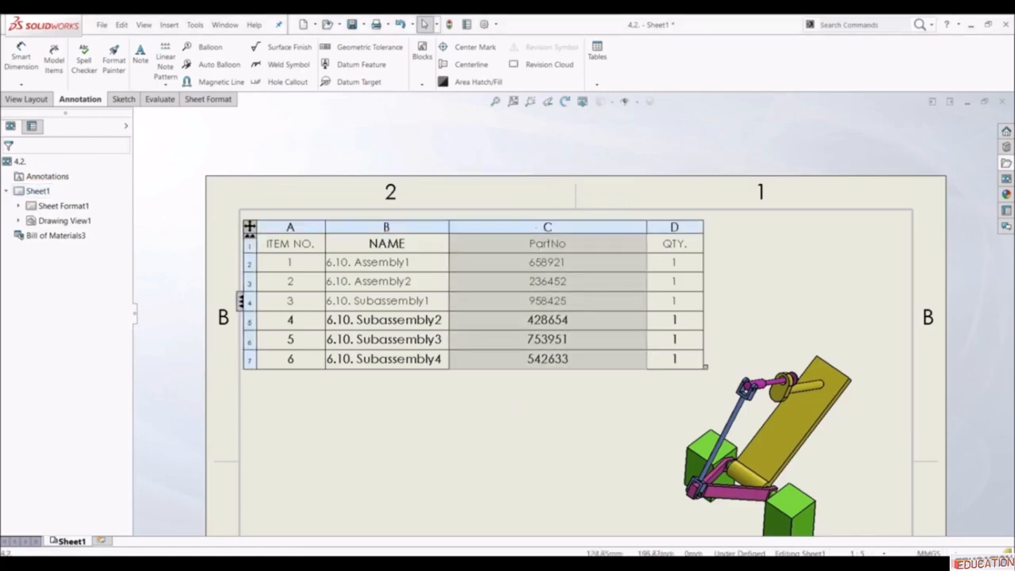
pyautogui.click(537, 229)
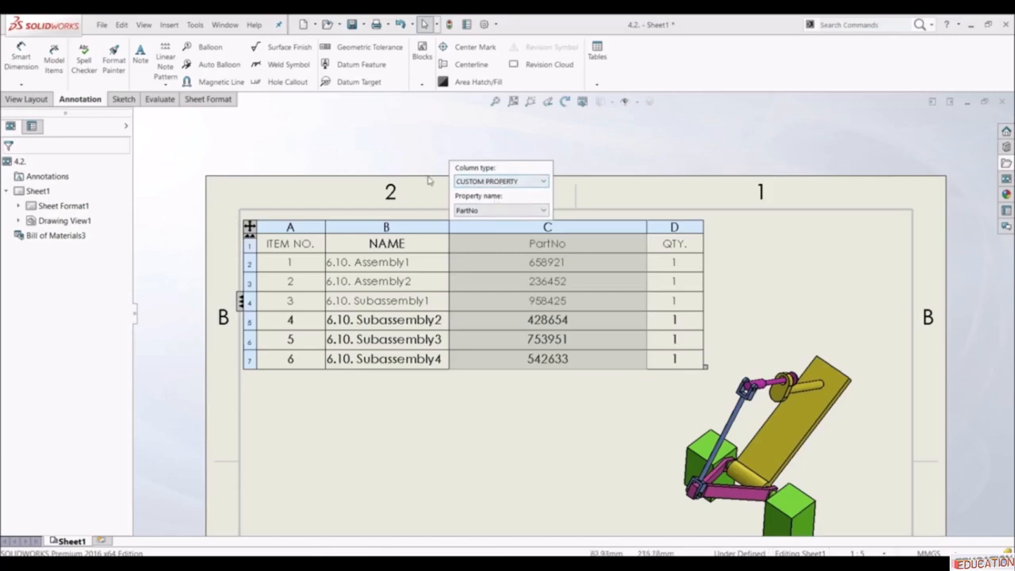
# - Try the Equation and Unit of Measure types on the PartNo column and return it to the custom property PartNo
pyautogui.click(510, 181)
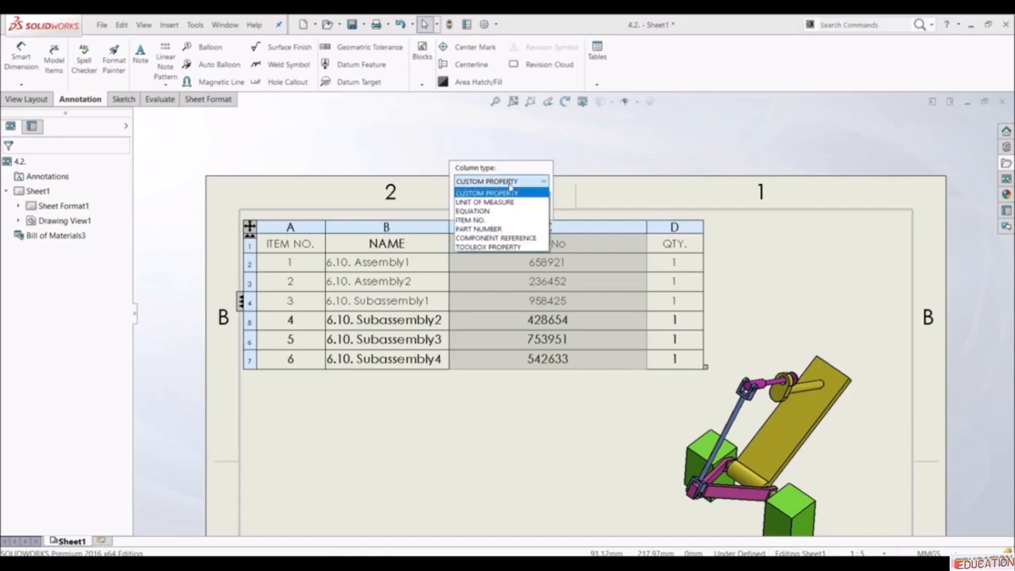
pyautogui.click(495, 205)
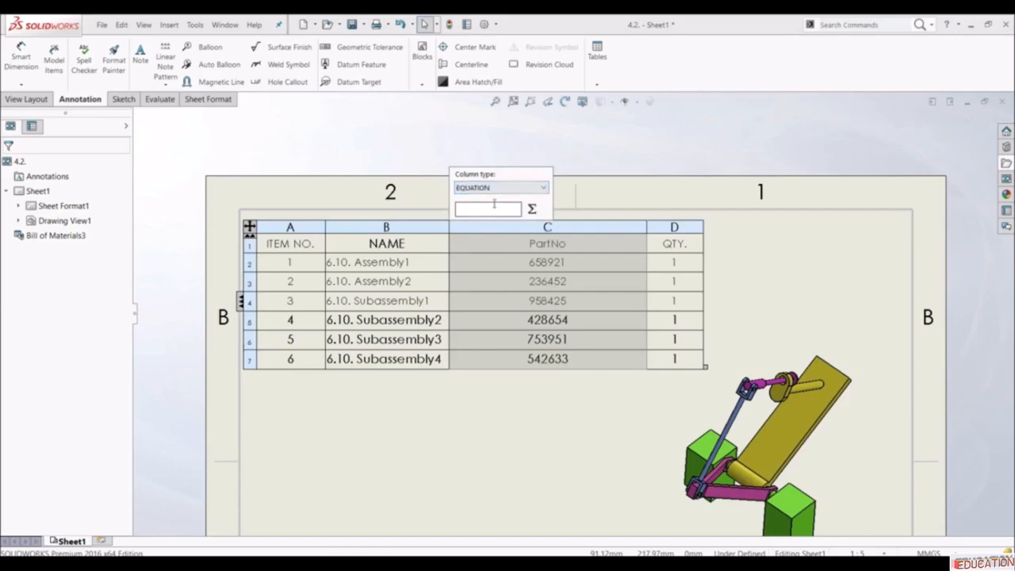
pyautogui.click(496, 187)
pyautogui.click(490, 209)
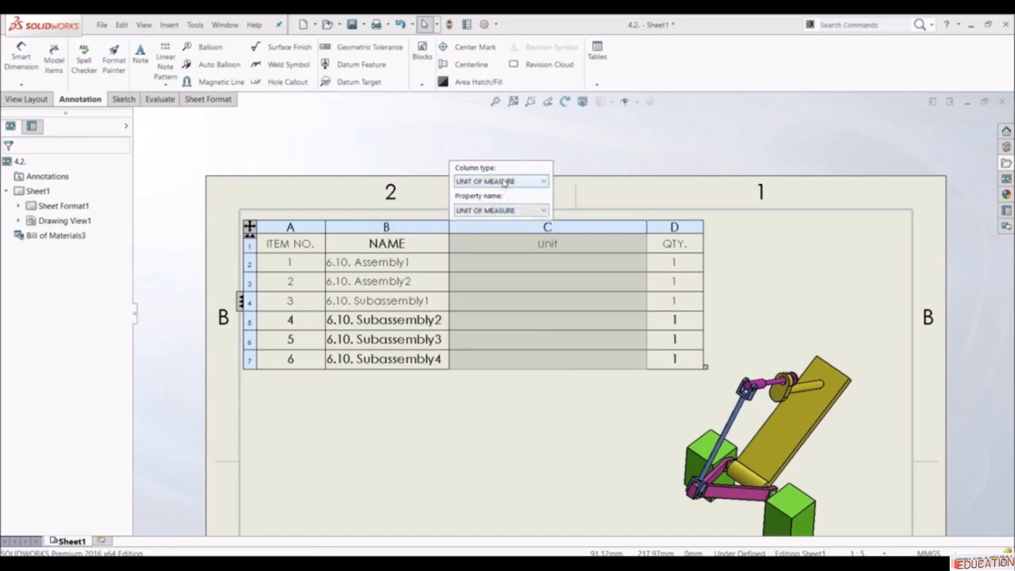
pyautogui.click(504, 182)
pyautogui.click(493, 192)
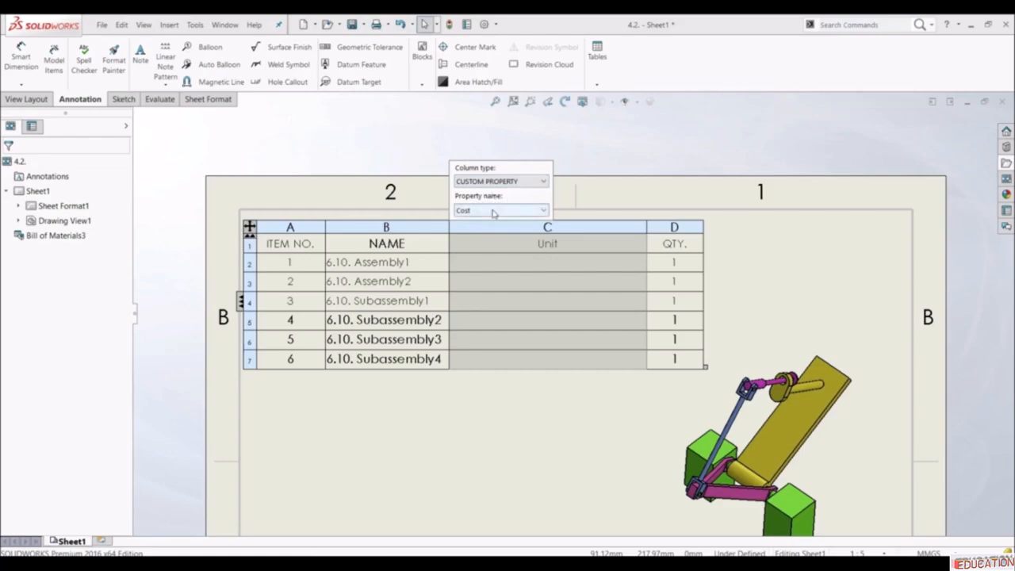
pyautogui.click(493, 211)
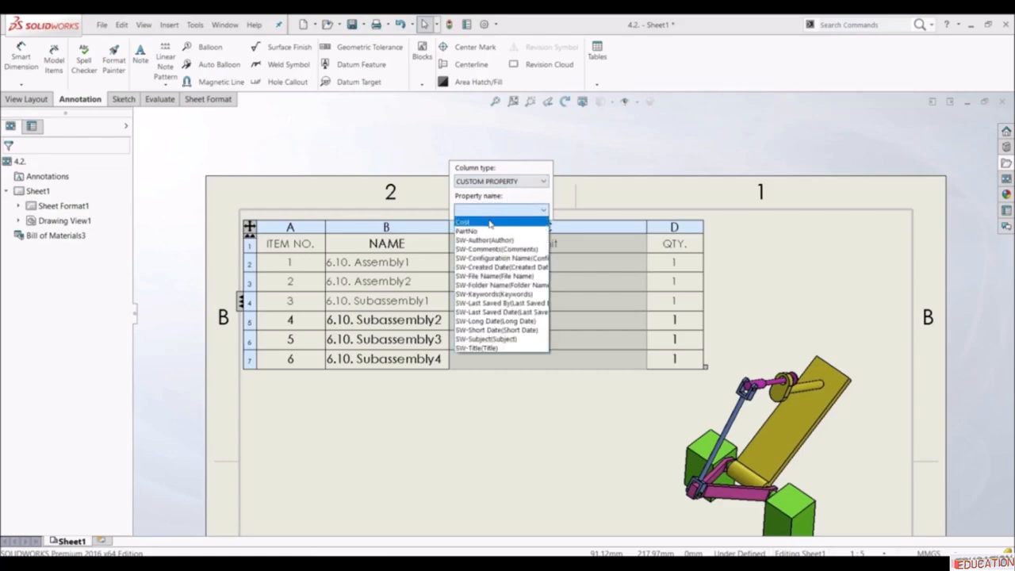
pyautogui.click(483, 234)
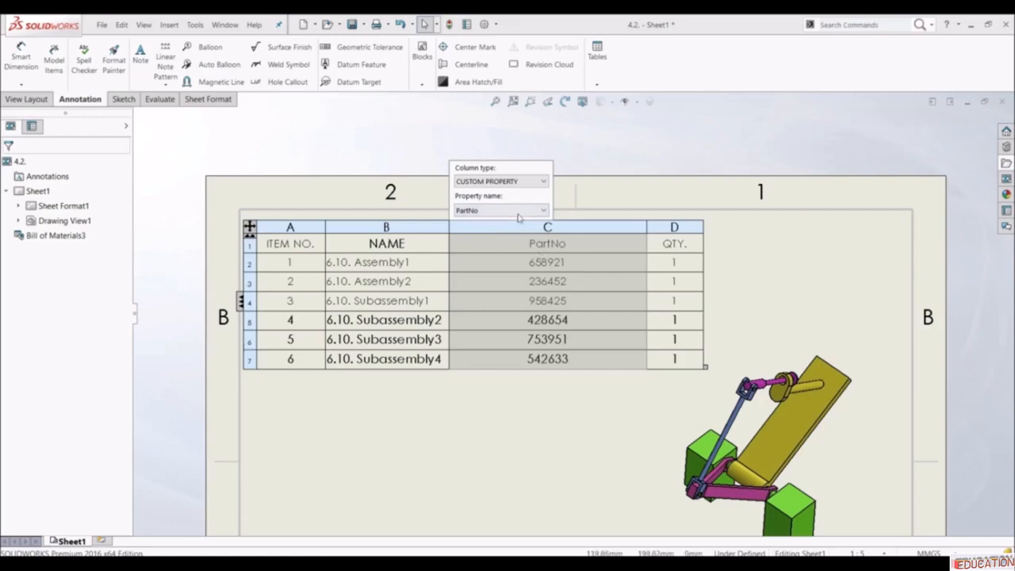
# - Set the PartNo column's custom property to Cost and resize the whole table to be narrower and slightly taller
pyautogui.click(493, 210)
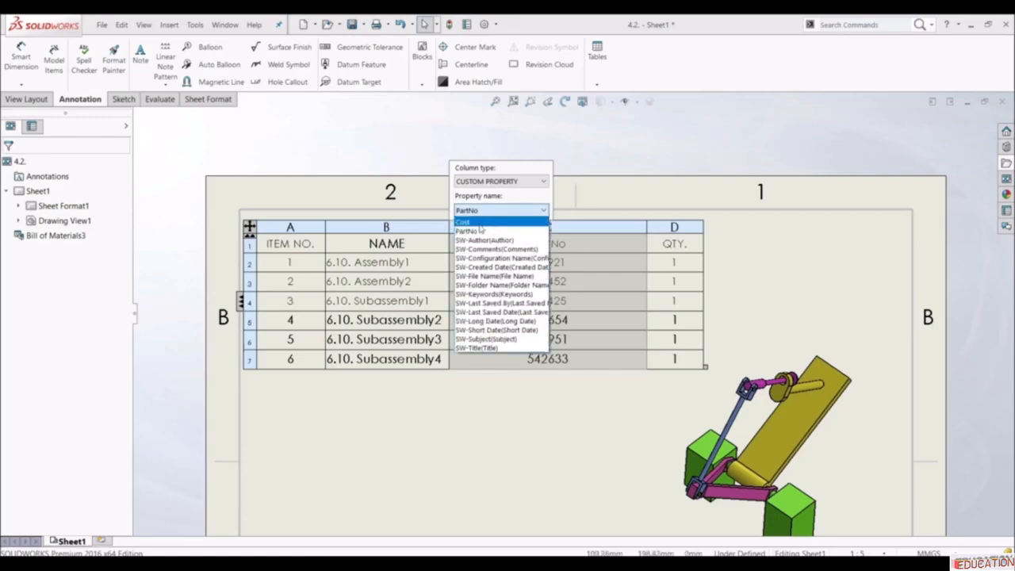
pyautogui.click(471, 222)
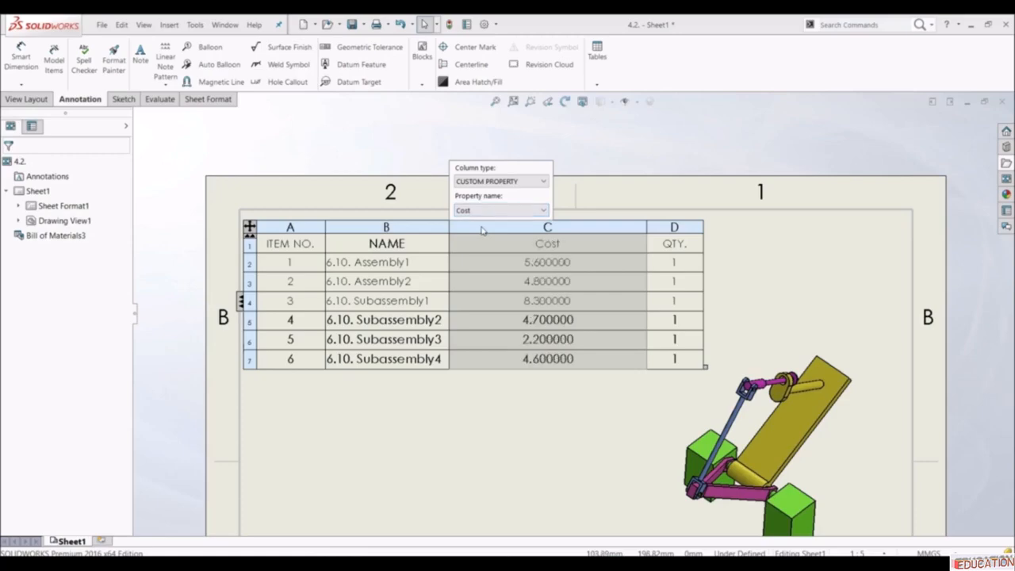
pyautogui.click(462, 463)
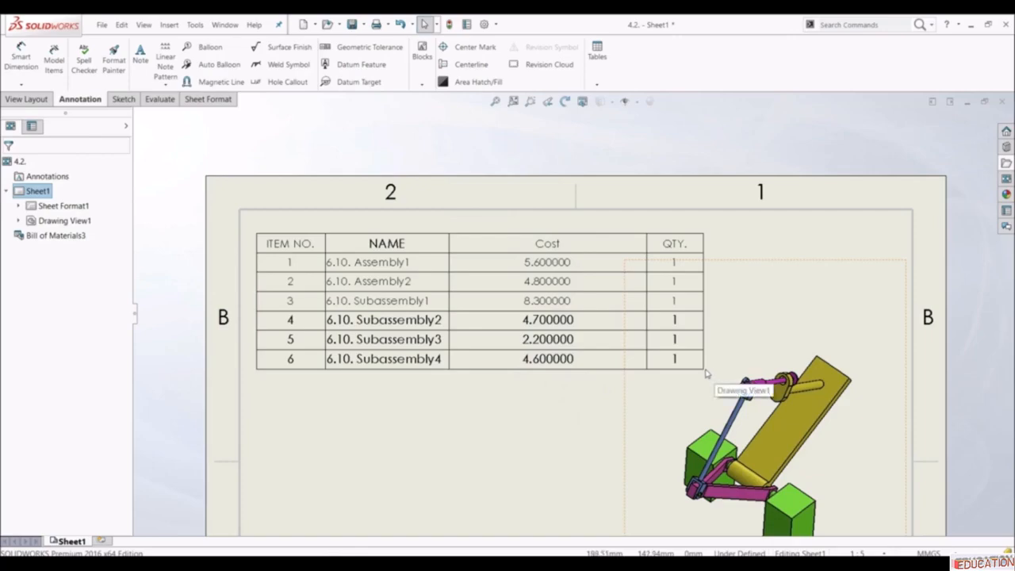
pyautogui.moveTo(706, 374); pyautogui.dragTo(553, 401)
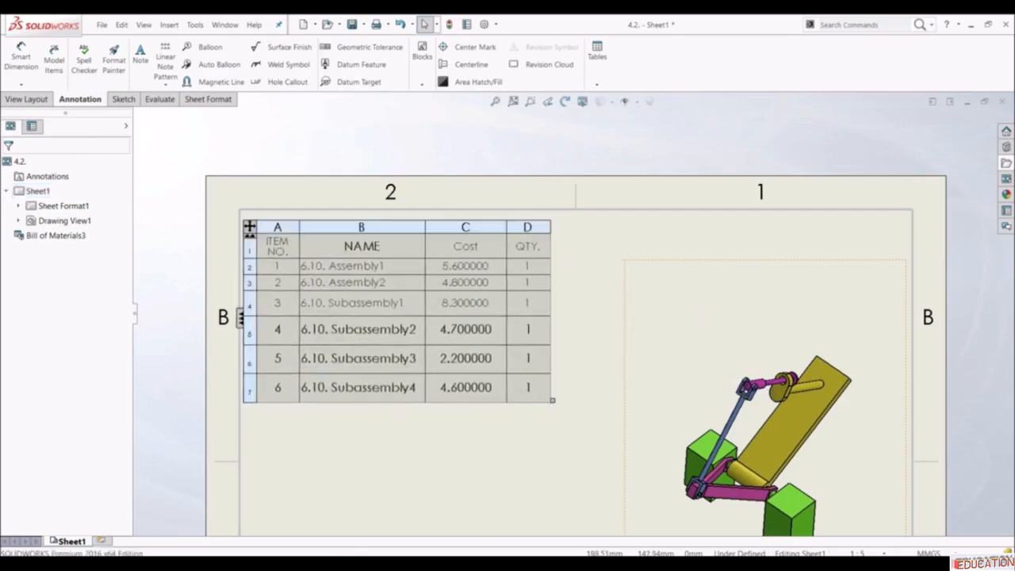
pyautogui.click(471, 464)
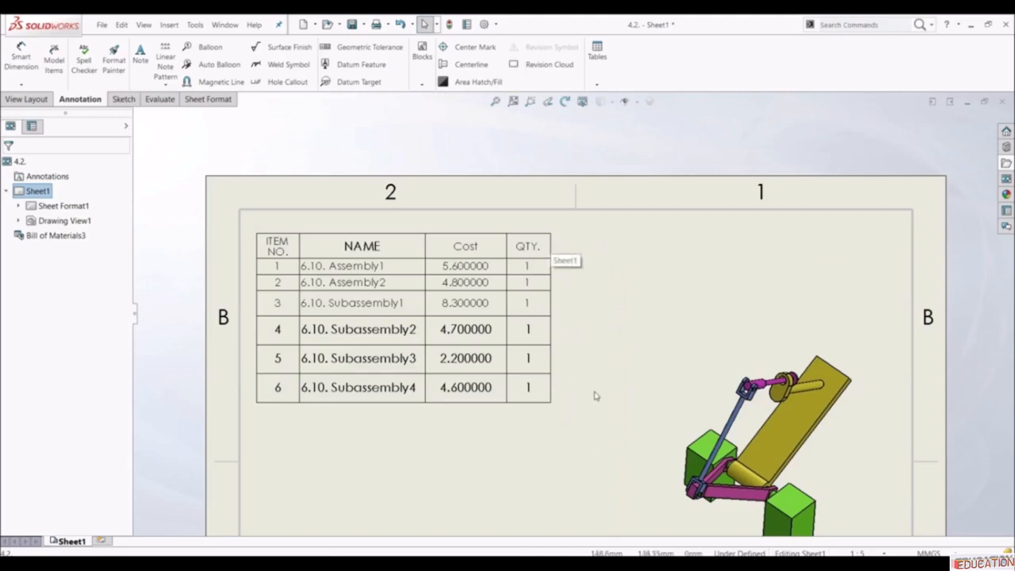
# - Insert a column between Cost and QTY. in the bill of materials and assign it the custom property PartNo
pyautogui.click(537, 232)
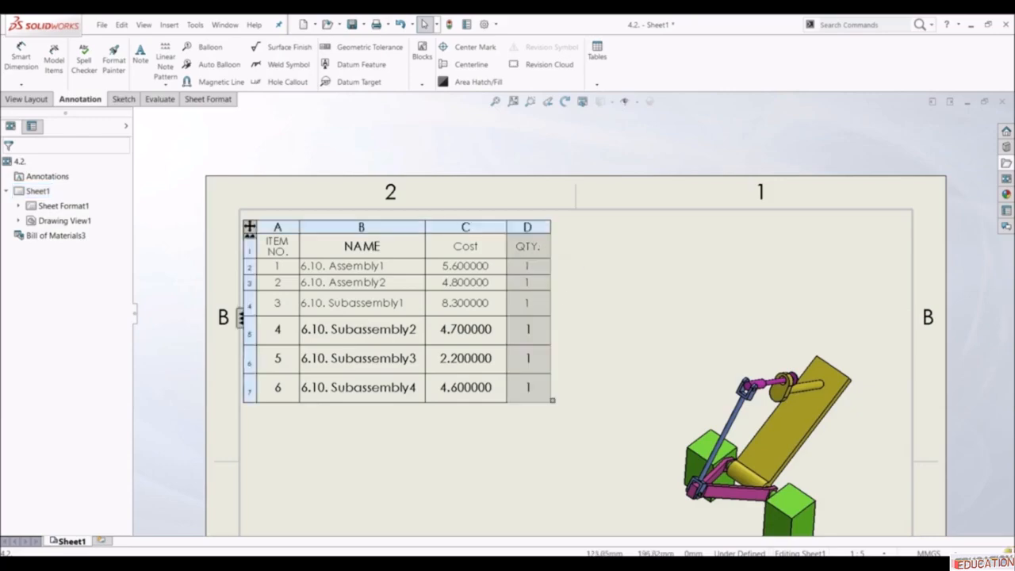
pyautogui.rightClick(536, 228)
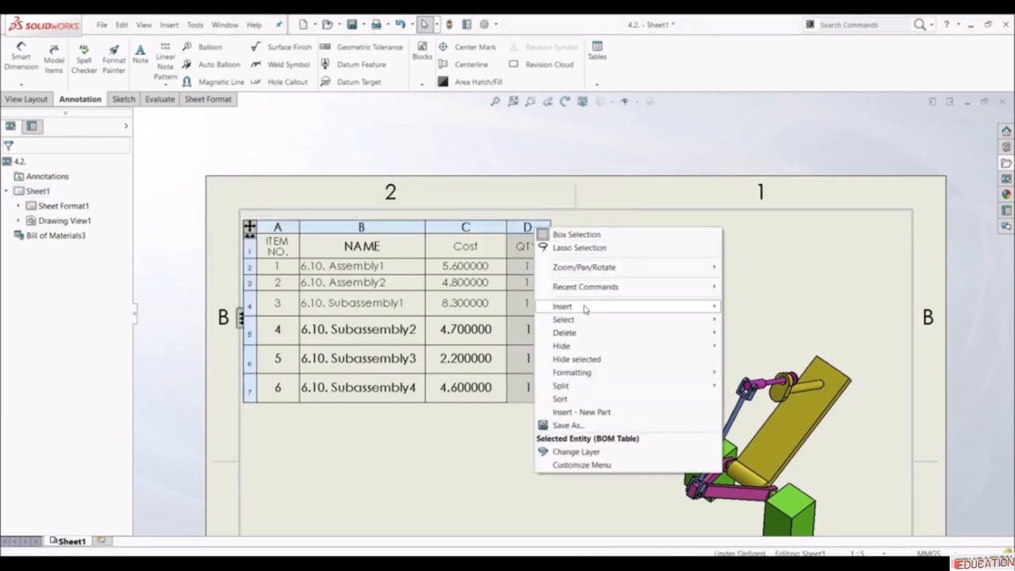
pyautogui.moveTo(591, 314)
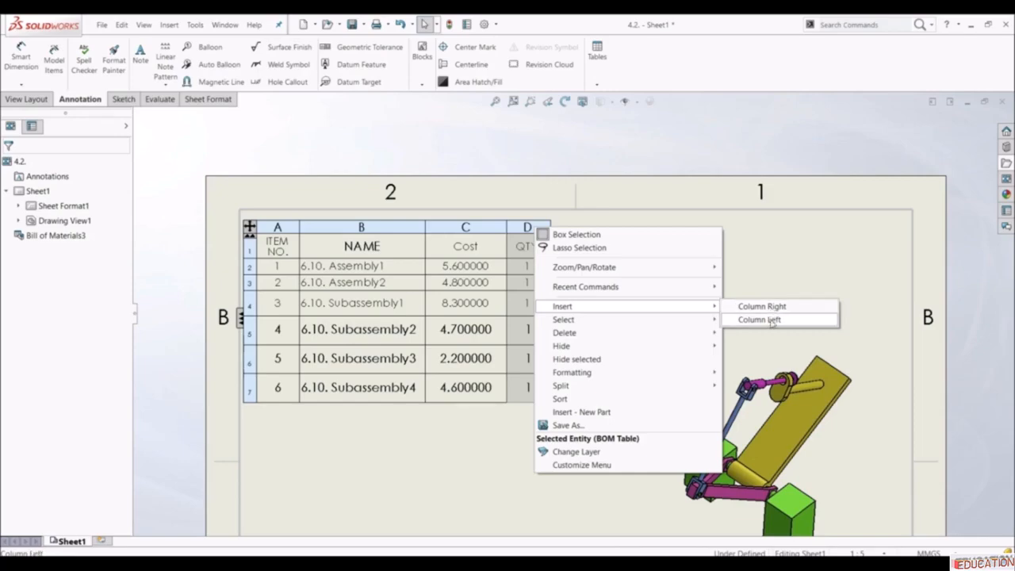
pyautogui.click(760, 320)
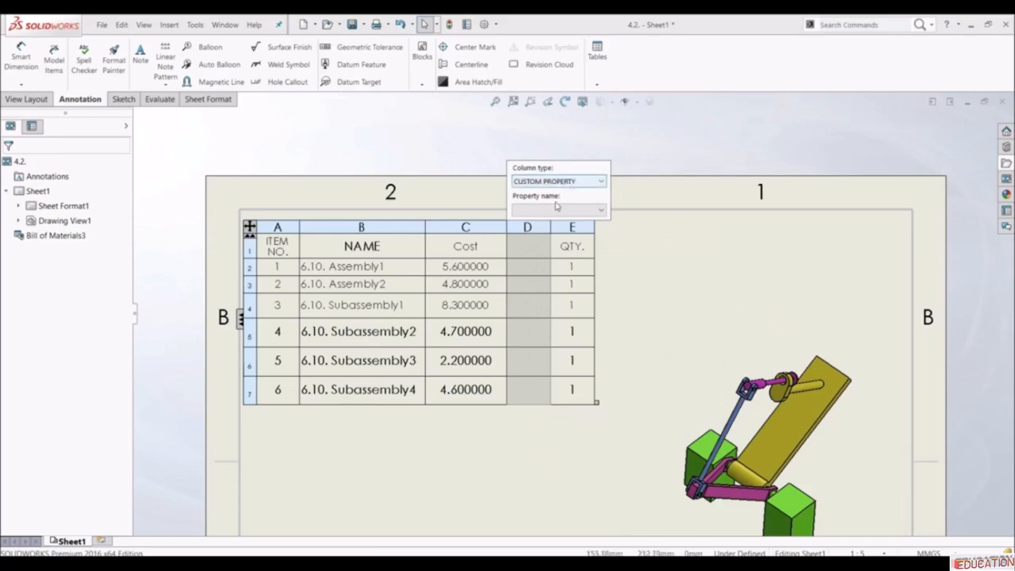
pyautogui.click(556, 208)
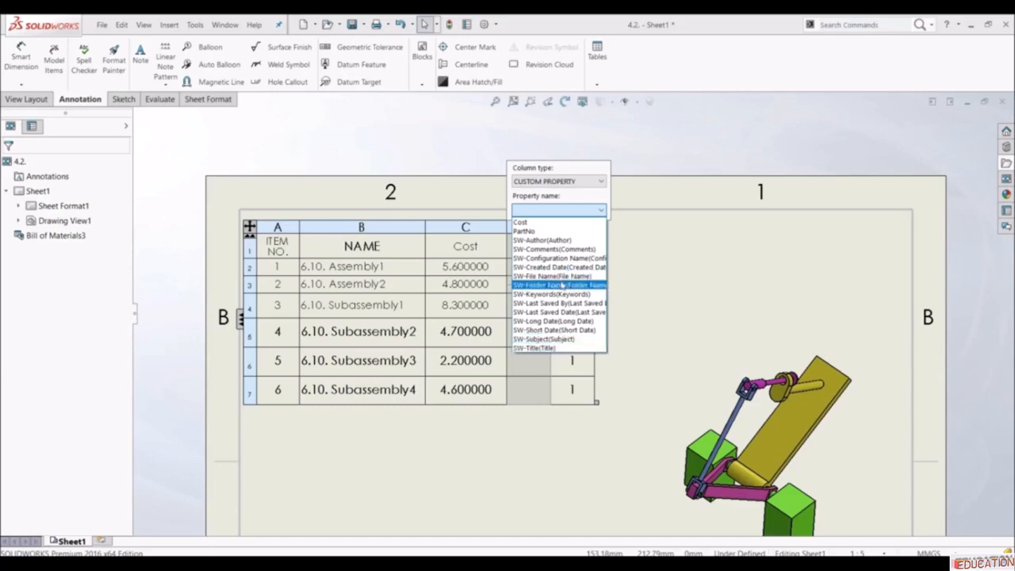
pyautogui.click(545, 232)
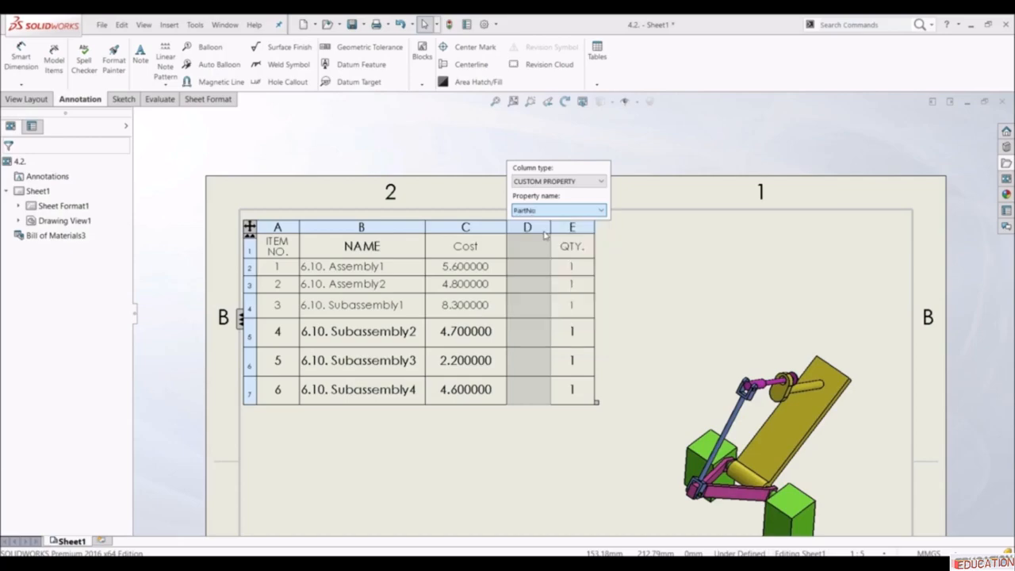
pyautogui.click(480, 486)
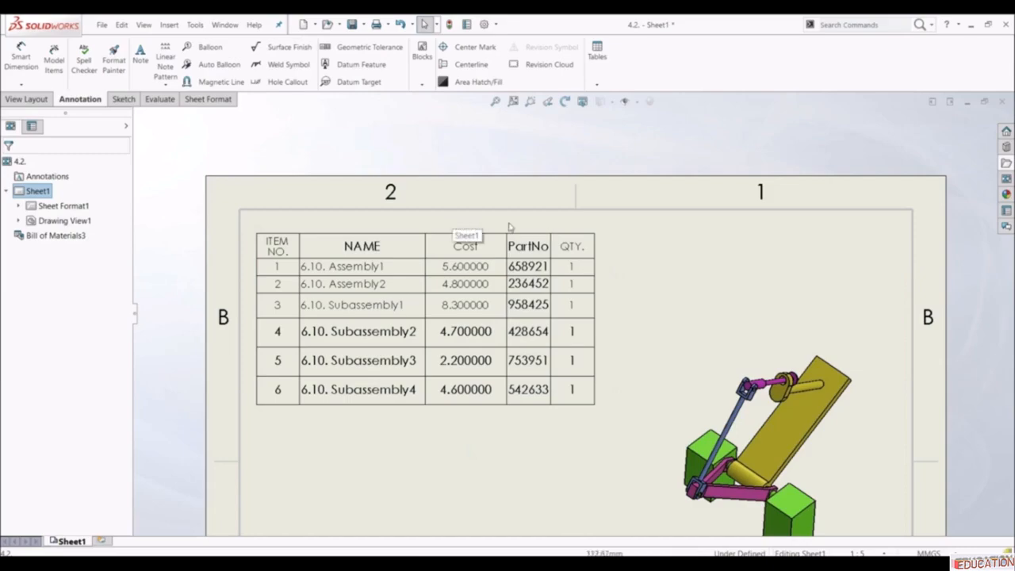
# - Delete the Cost column from the bill of materials
pyautogui.click(471, 232)
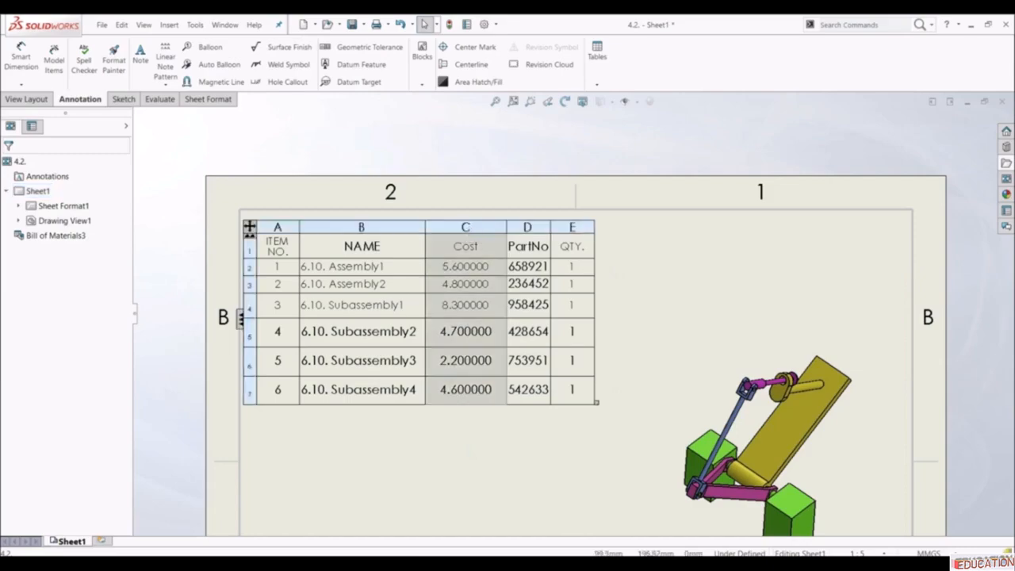
pyautogui.rightClick(471, 230)
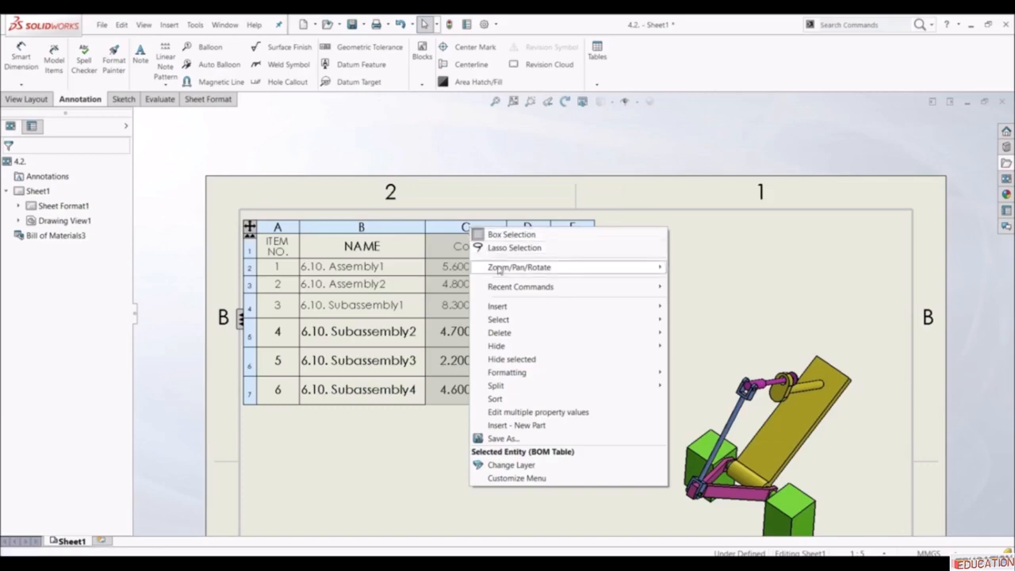
pyautogui.moveTo(531, 337)
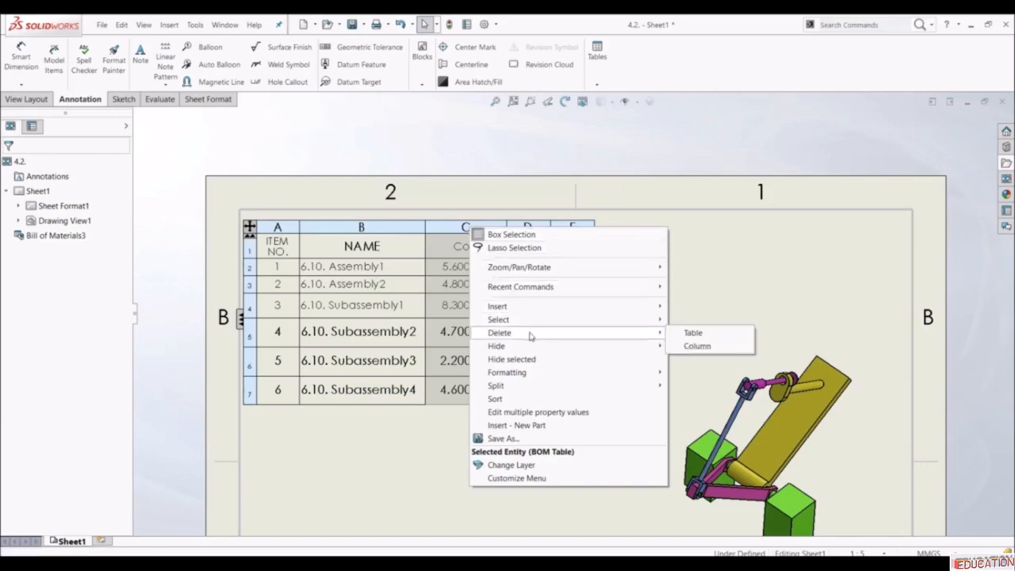
pyautogui.click(697, 346)
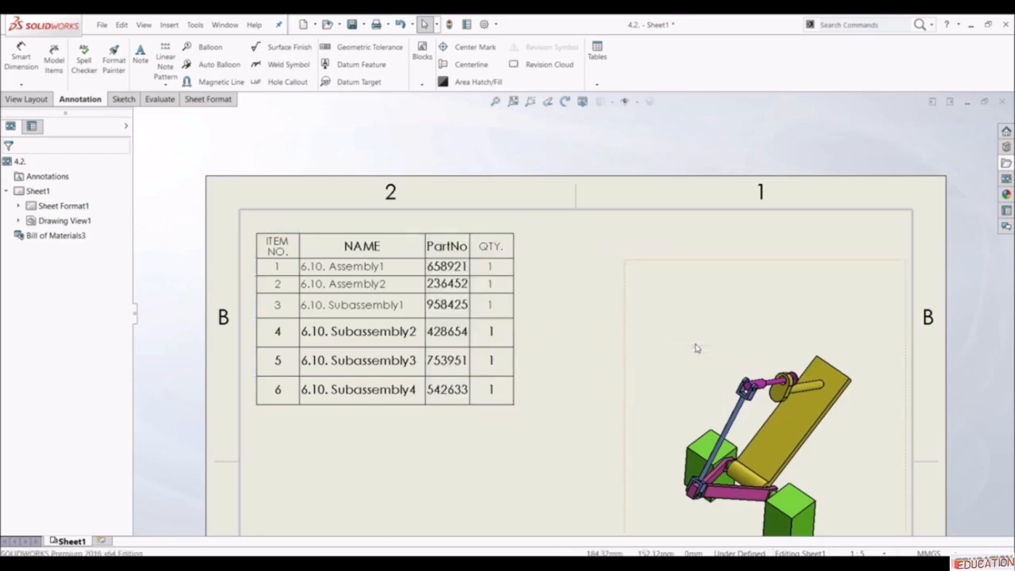
pyautogui.click(518, 468)
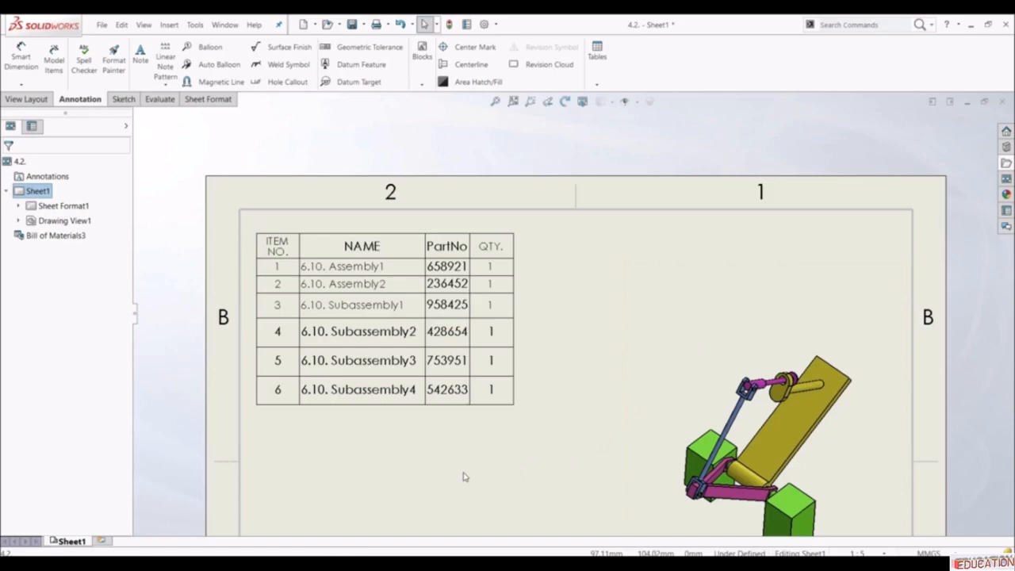
# - Insert an empty row below the last row, 6.10. Subassembly4, of the bill of materials
pyautogui.click(249, 390)
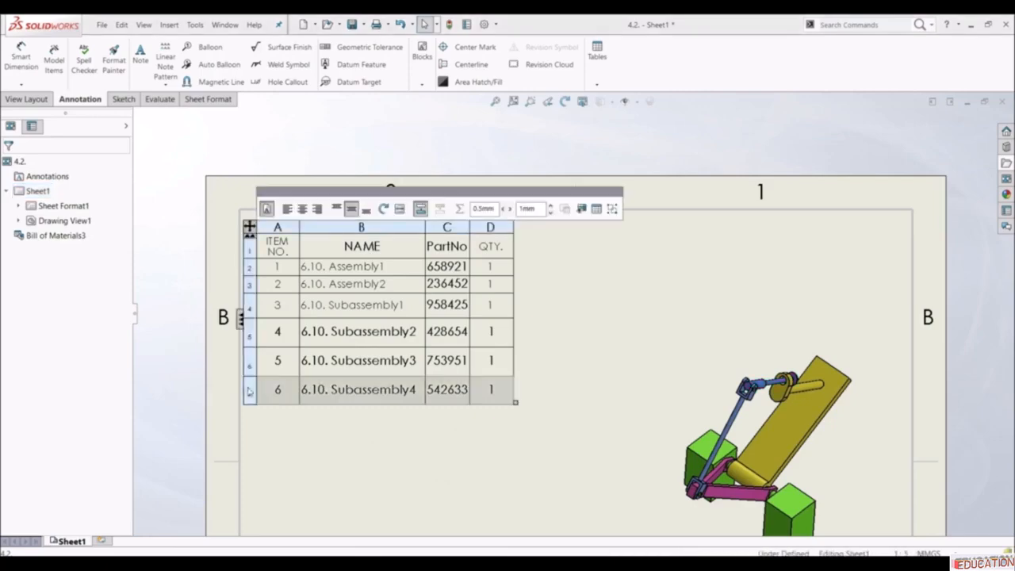
pyautogui.rightClick(249, 391)
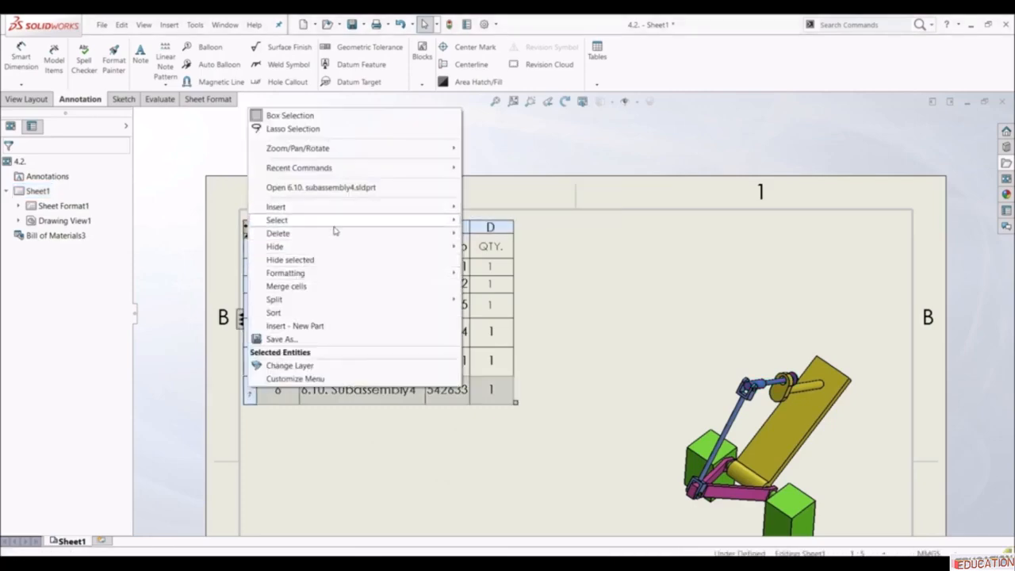
pyautogui.moveTo(357, 210)
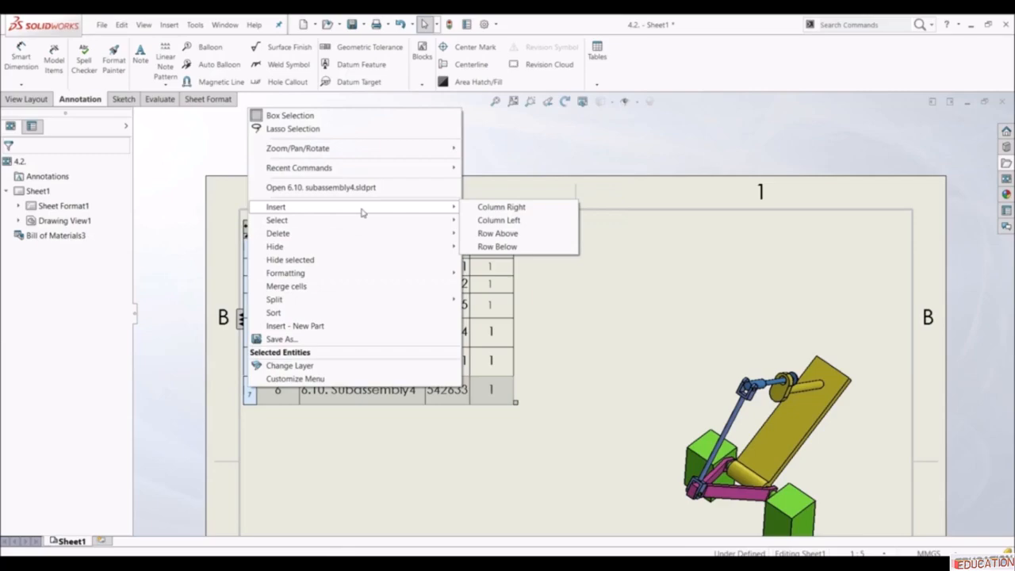
pyautogui.click(514, 247)
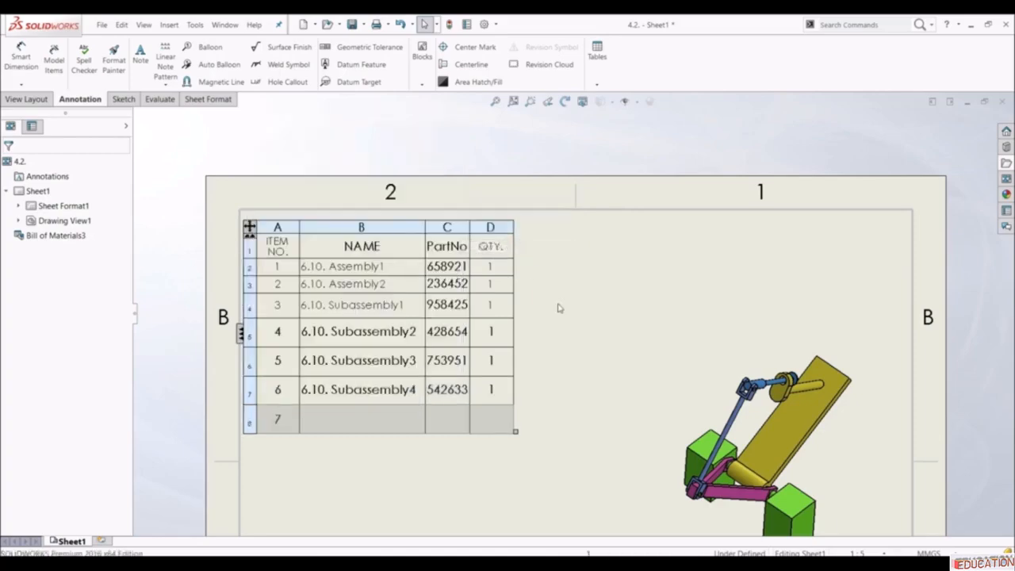
pyautogui.click(442, 496)
pyautogui.scroll(1, 442, 496)
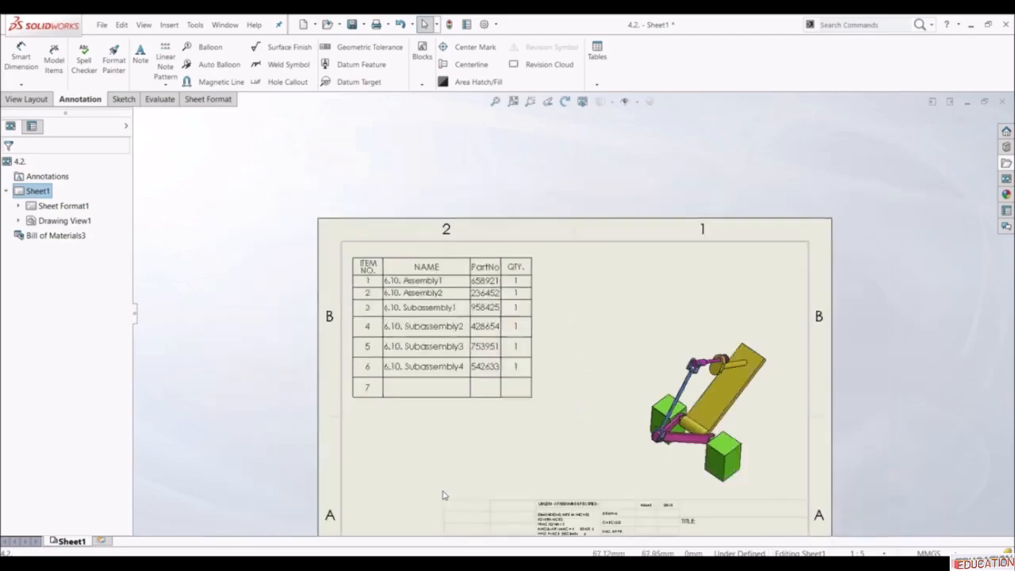
pyautogui.scroll(-4, 494, 440)
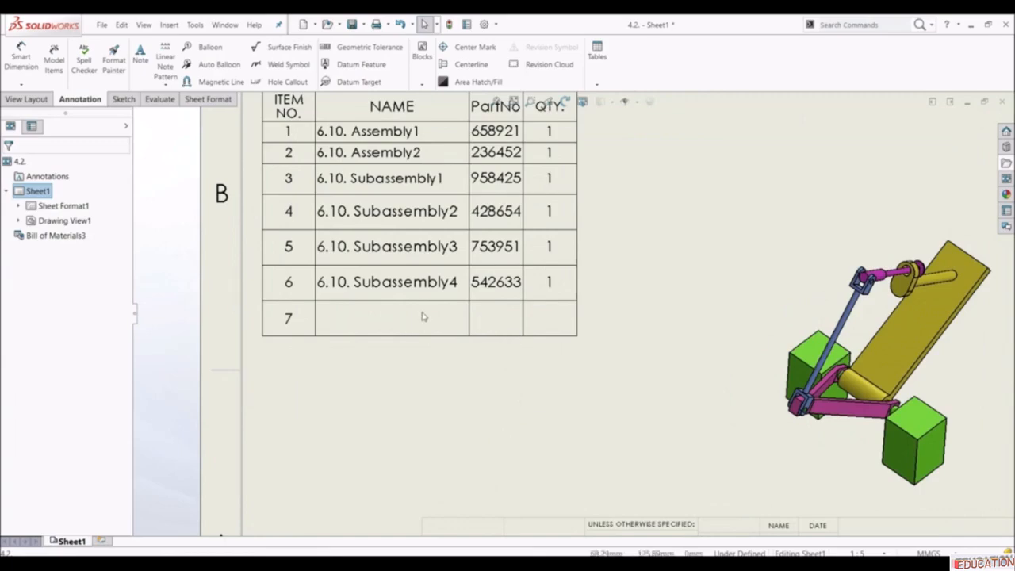
# - Merge the empty NAME and PartNo cells in the last row of the bill of materials
pyautogui.click(499, 324)
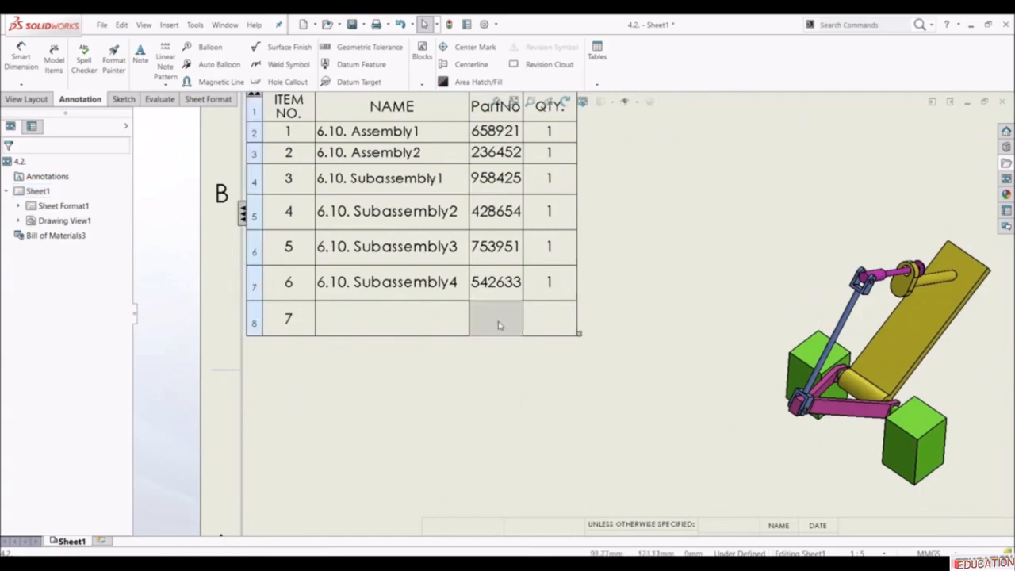
pyautogui.moveTo(499, 324); pyautogui.dragTo(389, 317)
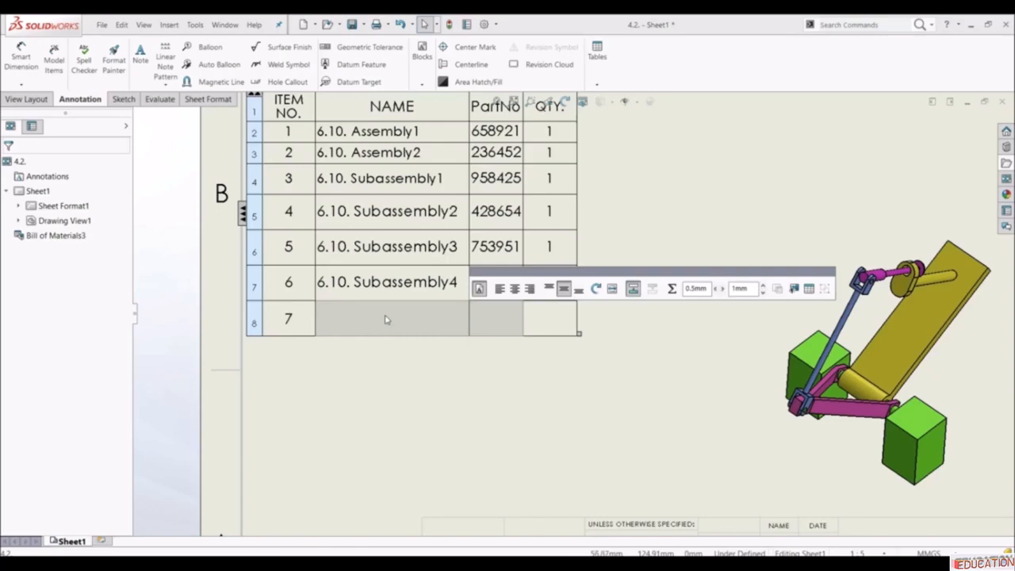
pyautogui.rightClick(386, 320)
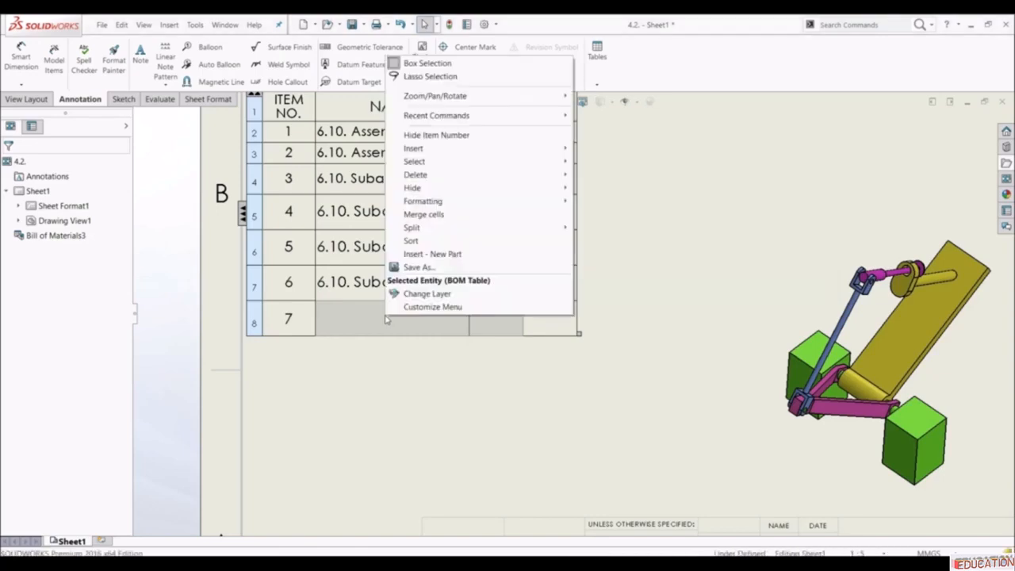
pyautogui.click(472, 215)
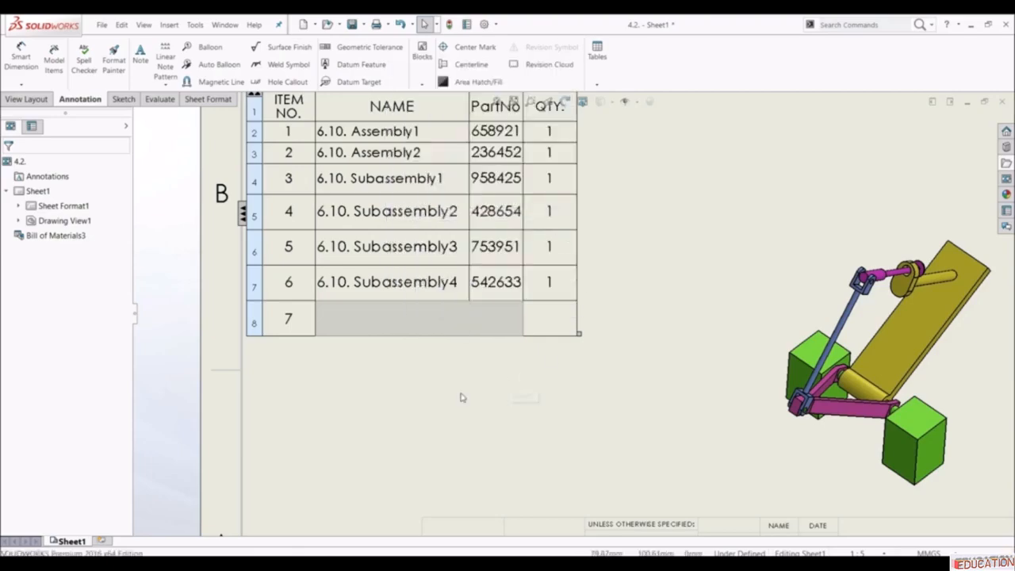
pyautogui.click(437, 424)
pyautogui.scroll(5, 492, 438)
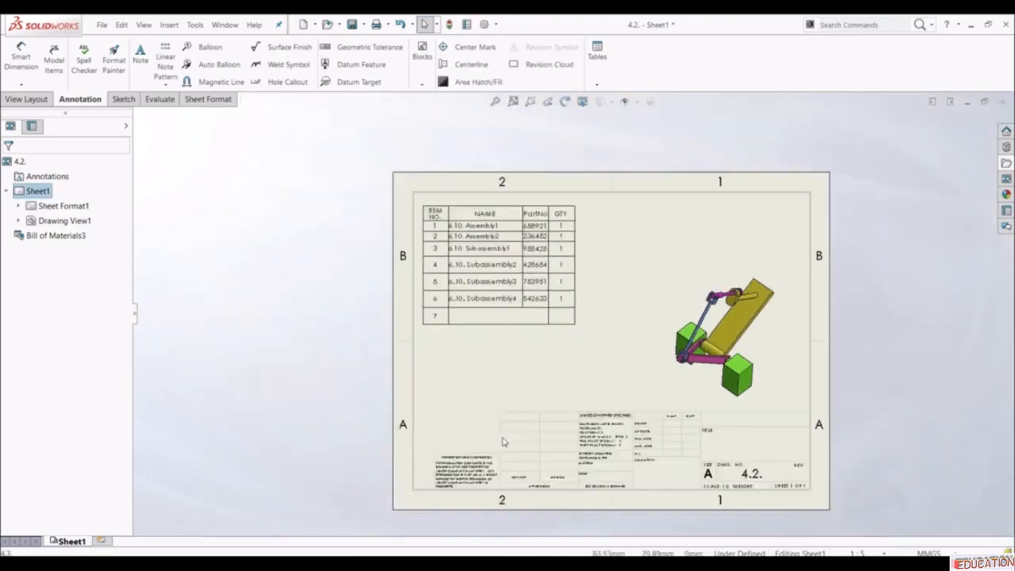
pyautogui.scroll(-3, 618, 292)
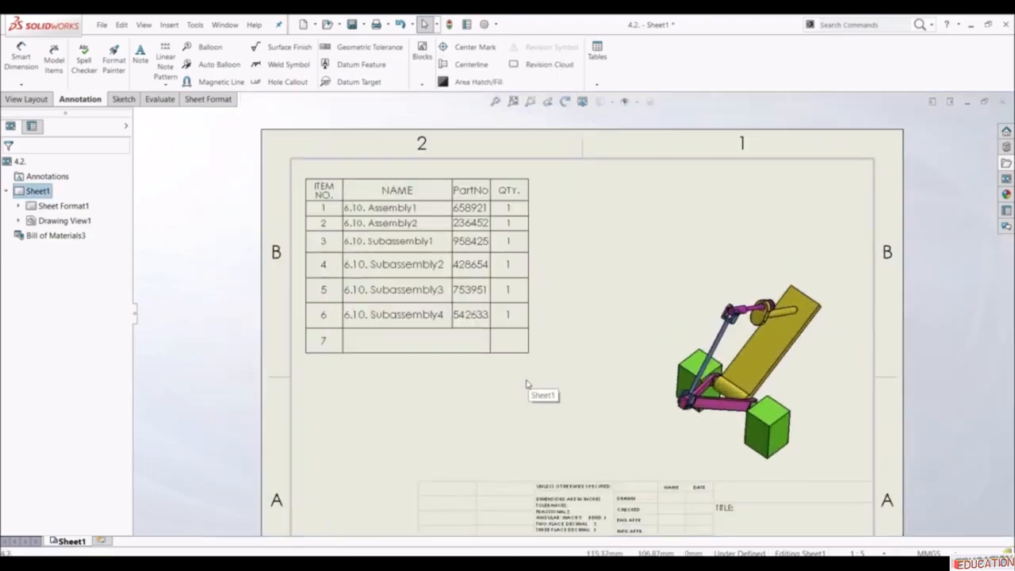
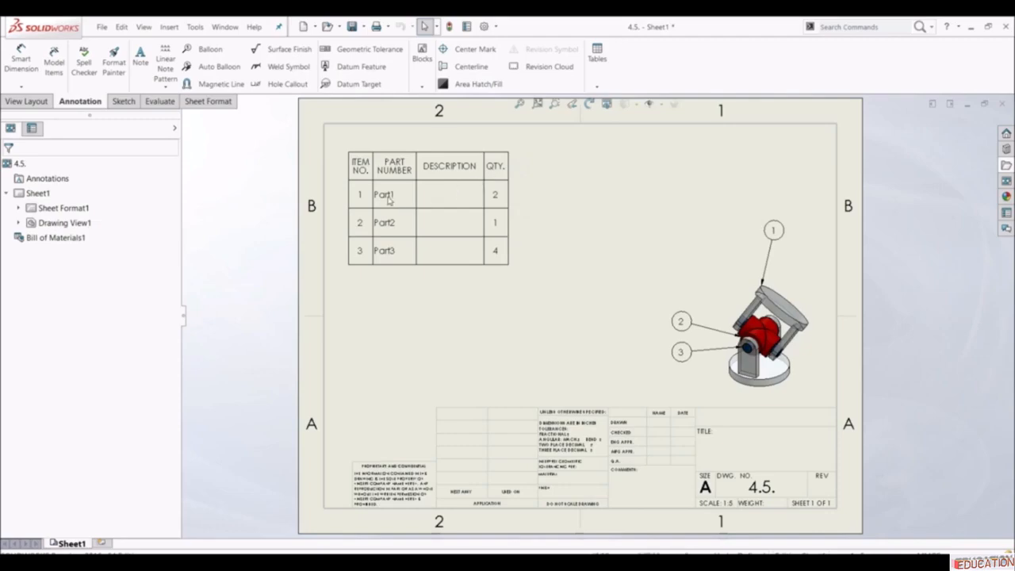
# - In the 4.5. drawing's bill of materials, insert a column after QTY. and assign it the custom property Cost
pyautogui.click(495, 149)
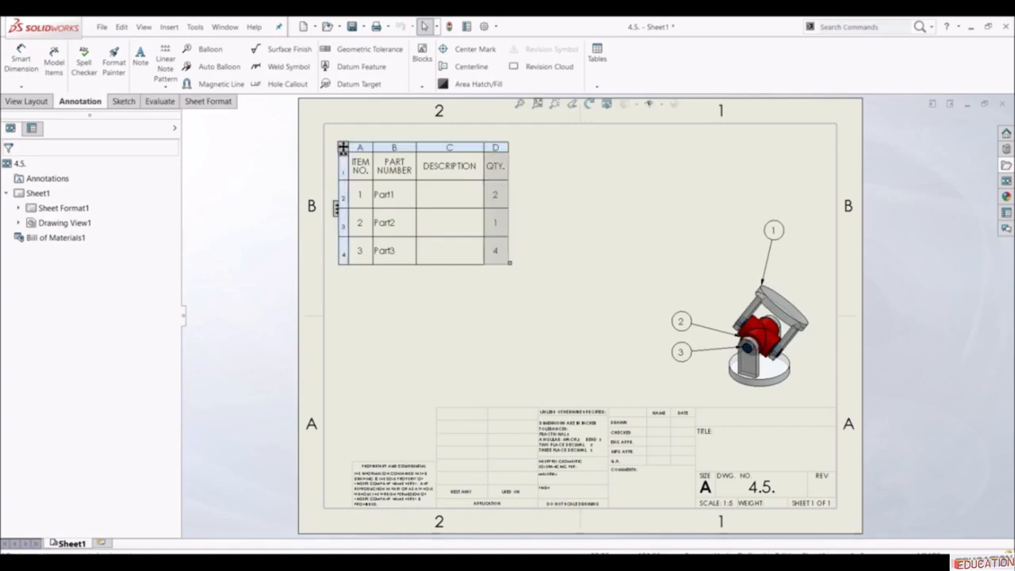
pyautogui.click(495, 147)
pyautogui.rightClick(495, 149)
pyautogui.moveTo(544, 229)
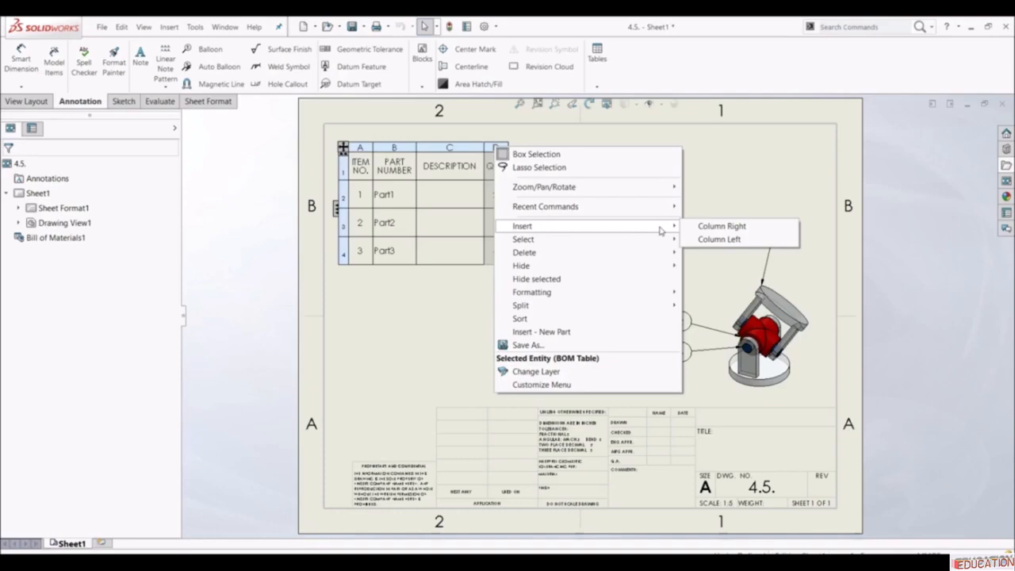
pyautogui.click(706, 227)
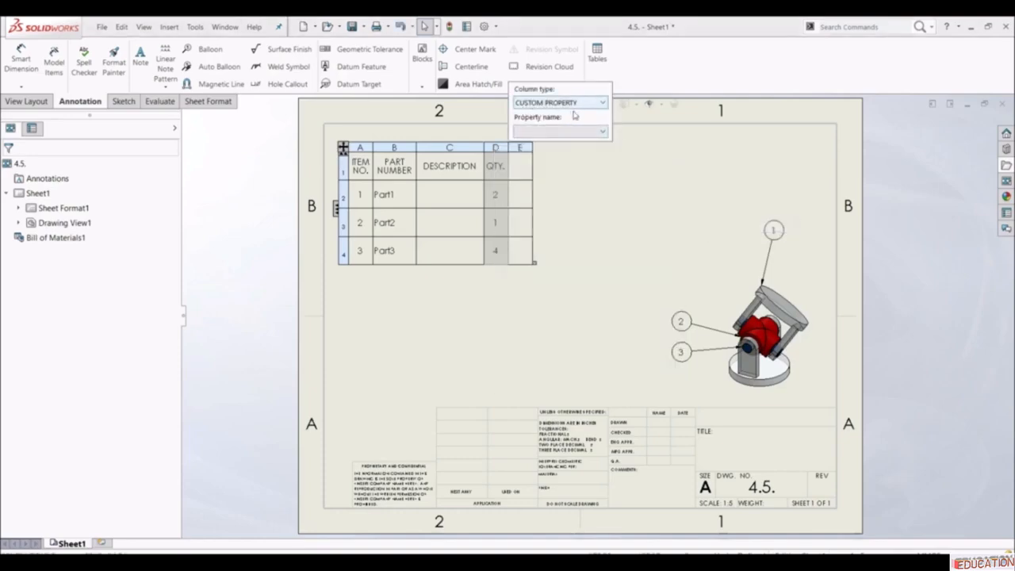
pyautogui.click(557, 131)
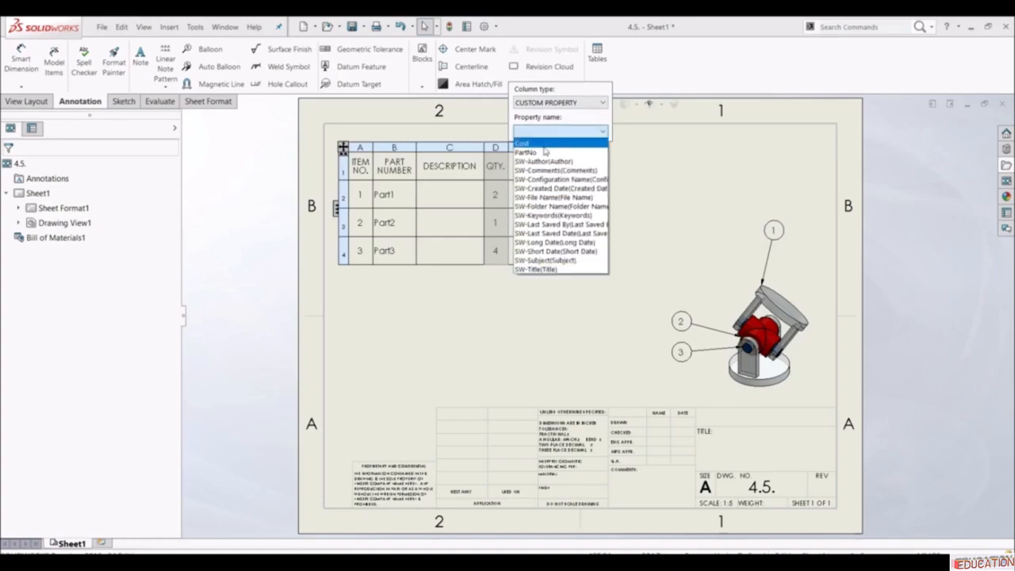
pyautogui.click(544, 144)
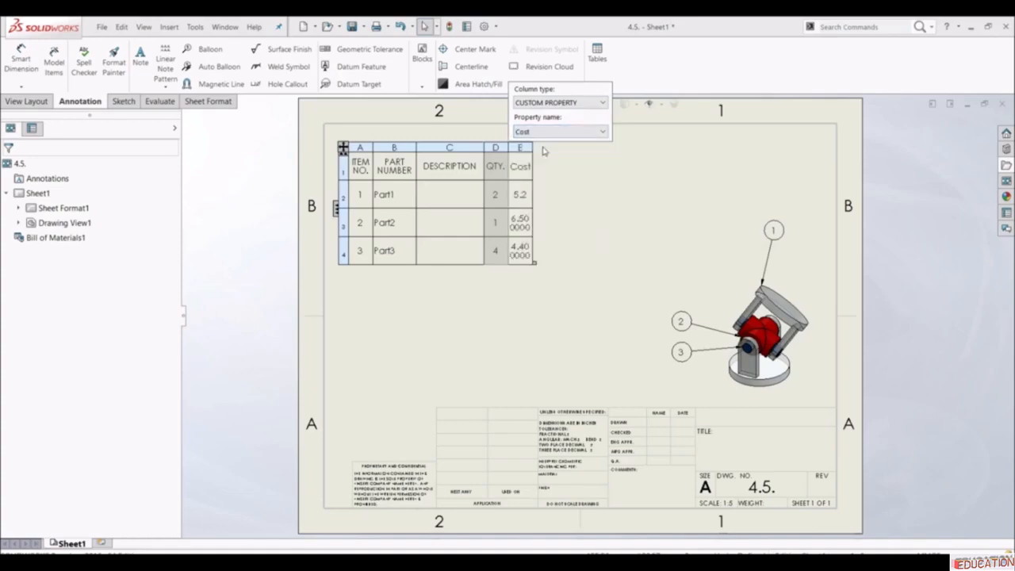
pyautogui.click(498, 324)
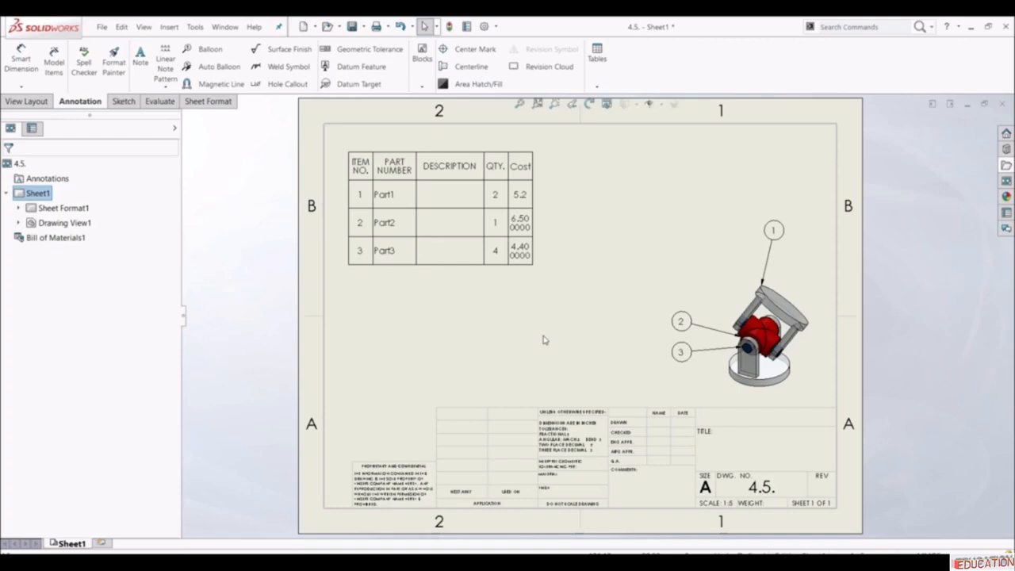
# - Insert an empty column after the Cost column in the bill of materials, leaving its property unassigned
pyautogui.click(524, 149)
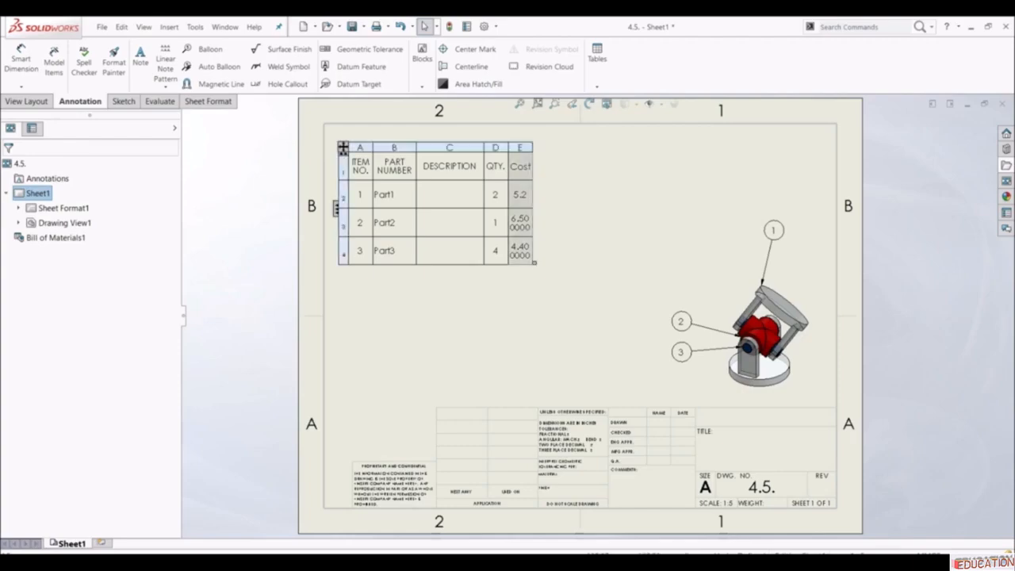
pyautogui.rightClick(524, 149)
pyautogui.moveTo(589, 230)
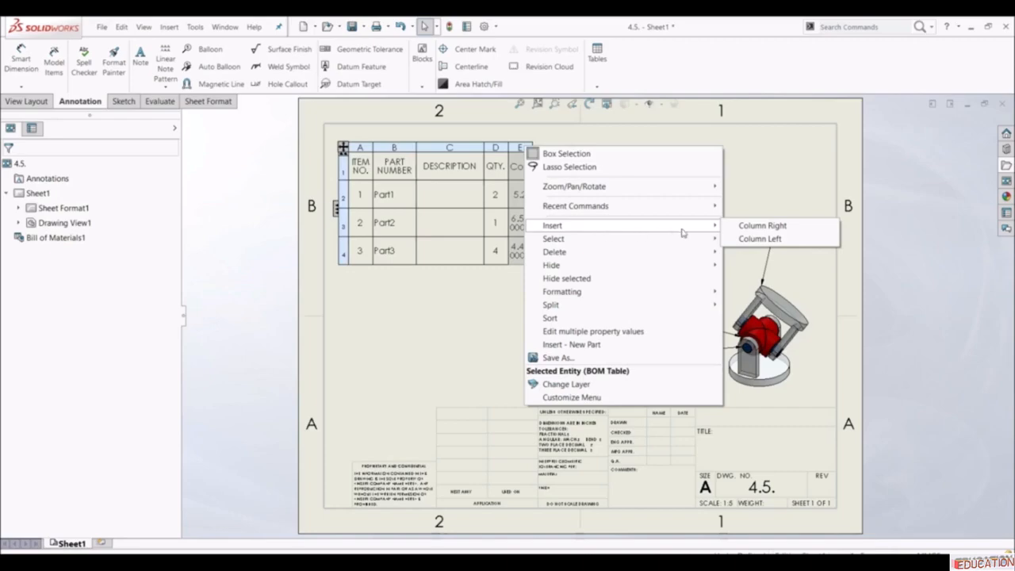
pyautogui.click(748, 226)
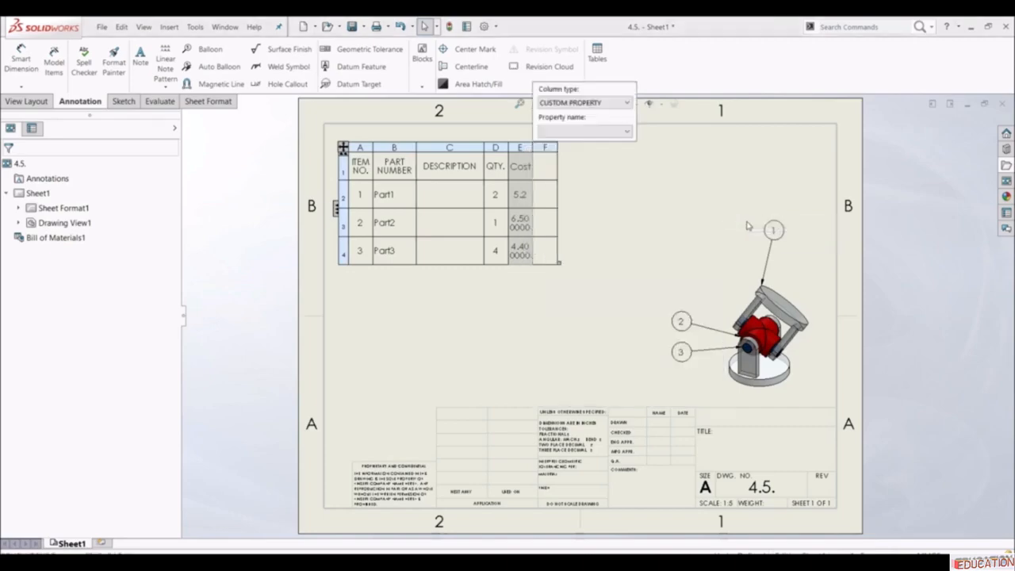
pyautogui.click(533, 355)
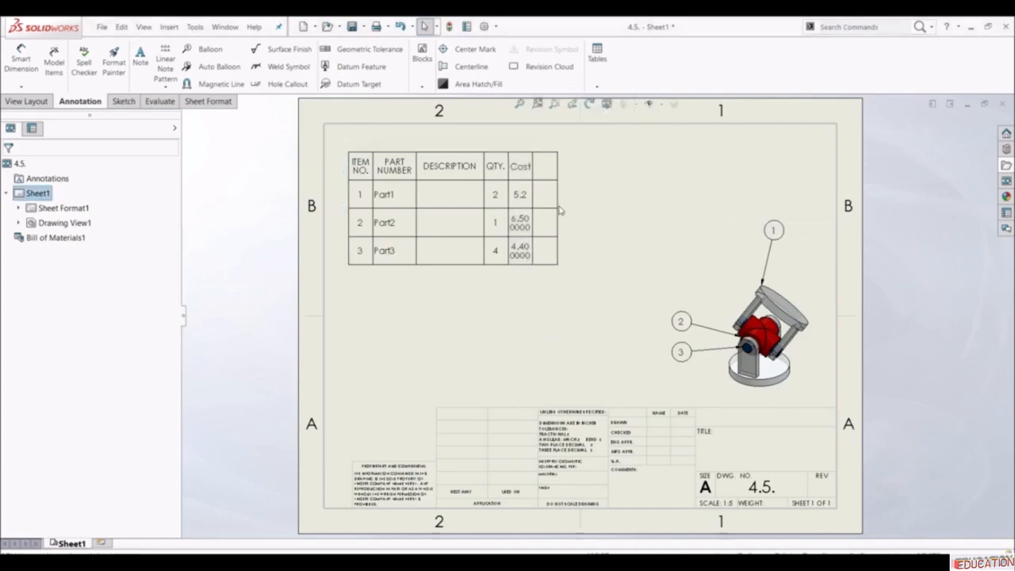
# - Enter PART COST as the header of the empty last column in the bill of materials
pyautogui.click(544, 166)
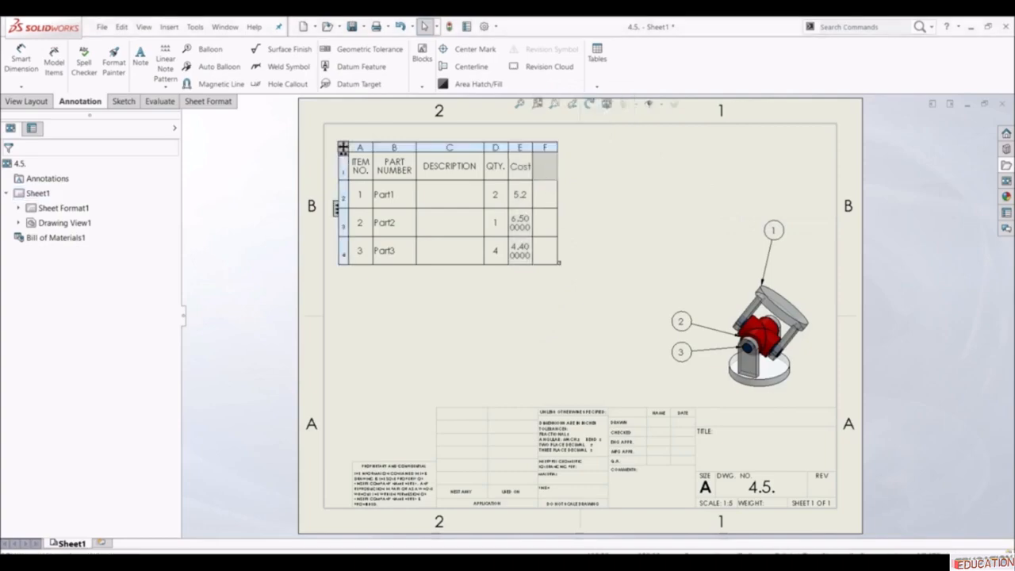
pyautogui.doubleClick(545, 168)
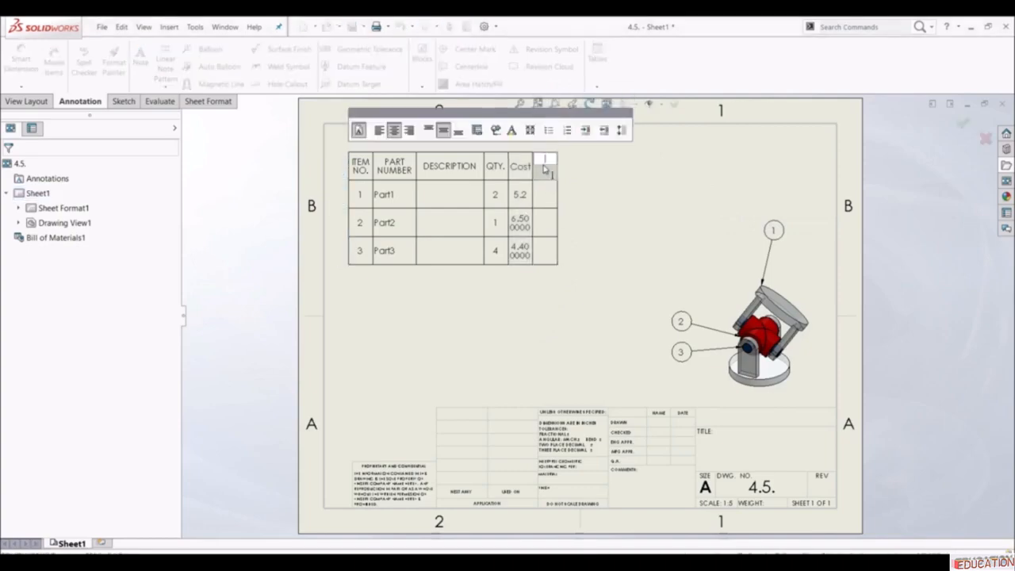
pyautogui.write('PART COST')
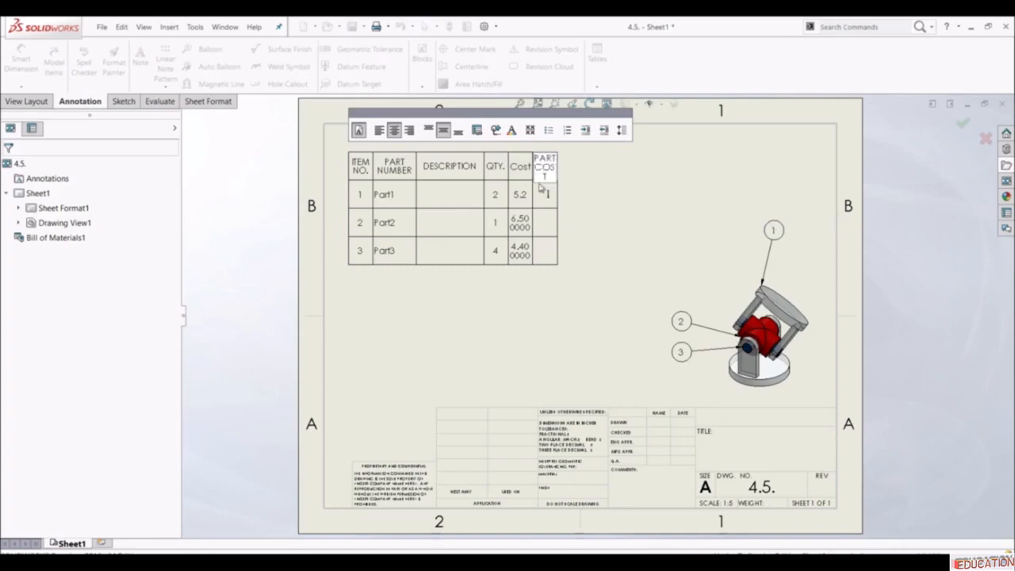
pyautogui.click(518, 349)
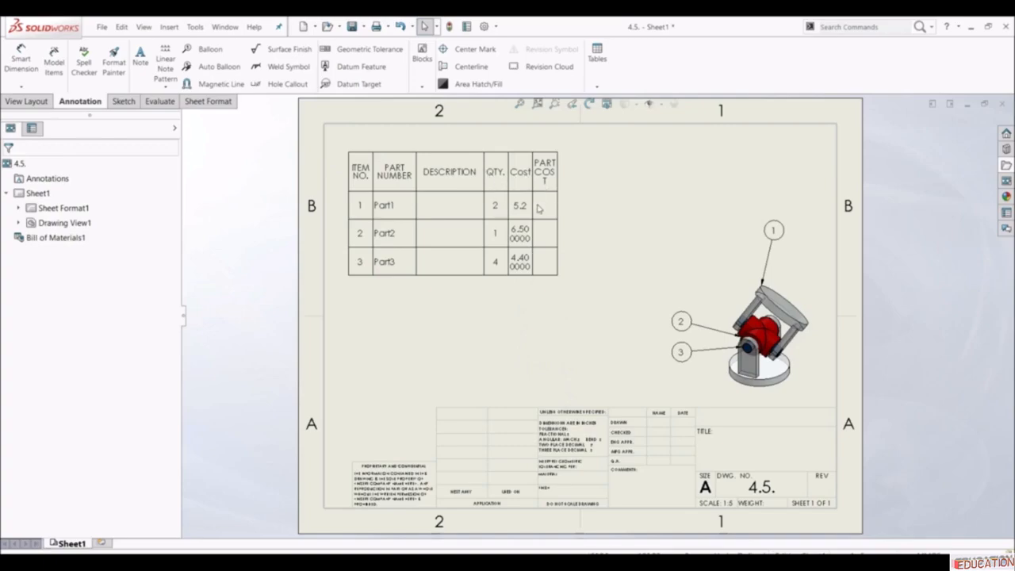
# - Fill the whole PART COST column with an equation multiplying the columns 'QTY.' * 'Cost'
pyautogui.click(550, 150)
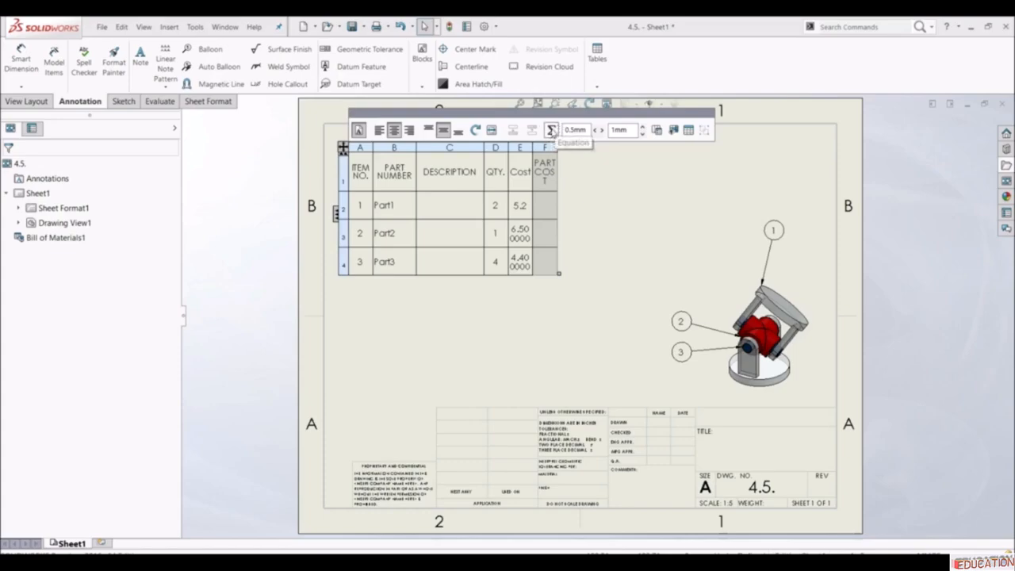
pyautogui.click(551, 131)
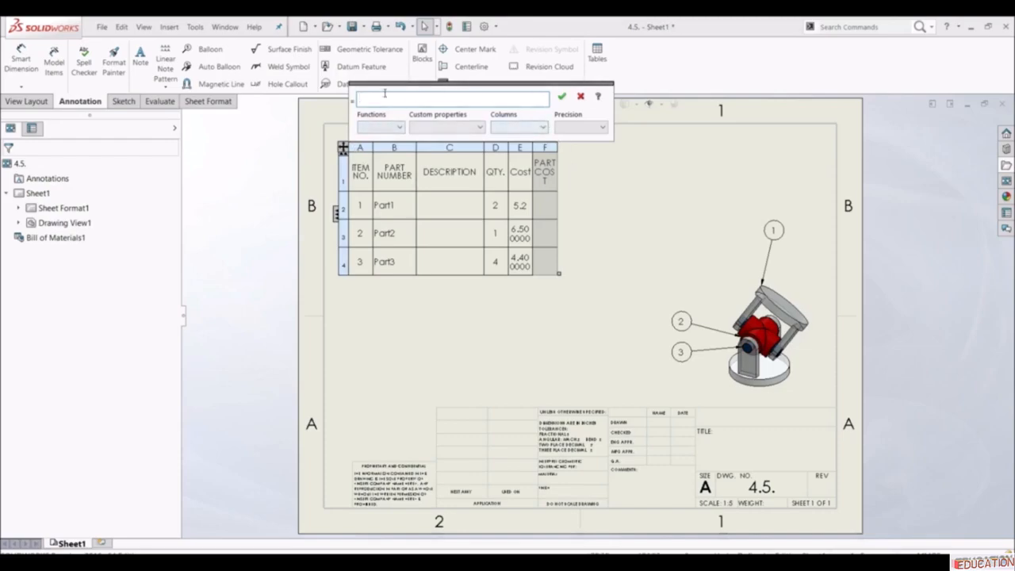
pyautogui.click(388, 127)
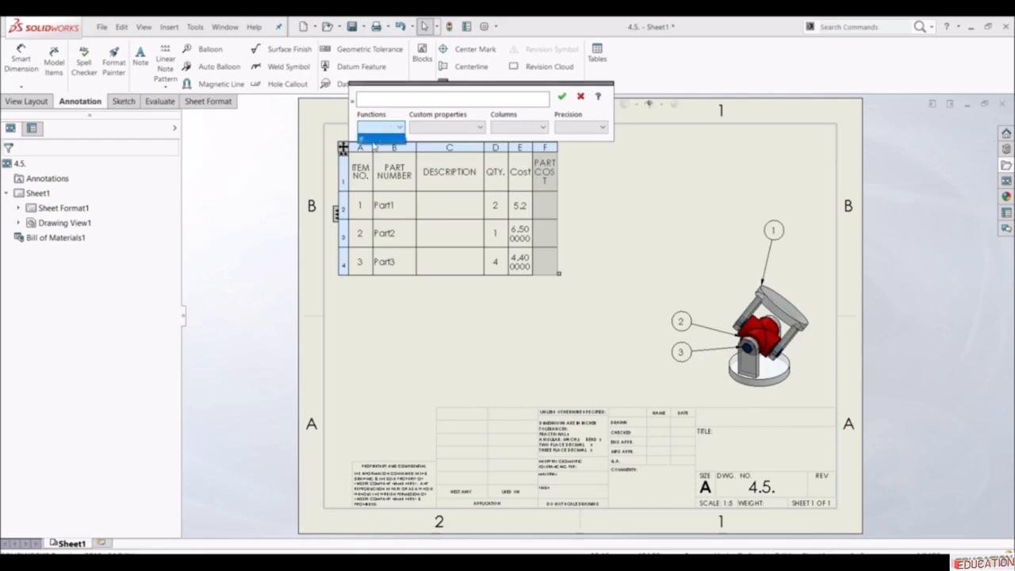
pyautogui.click(391, 119)
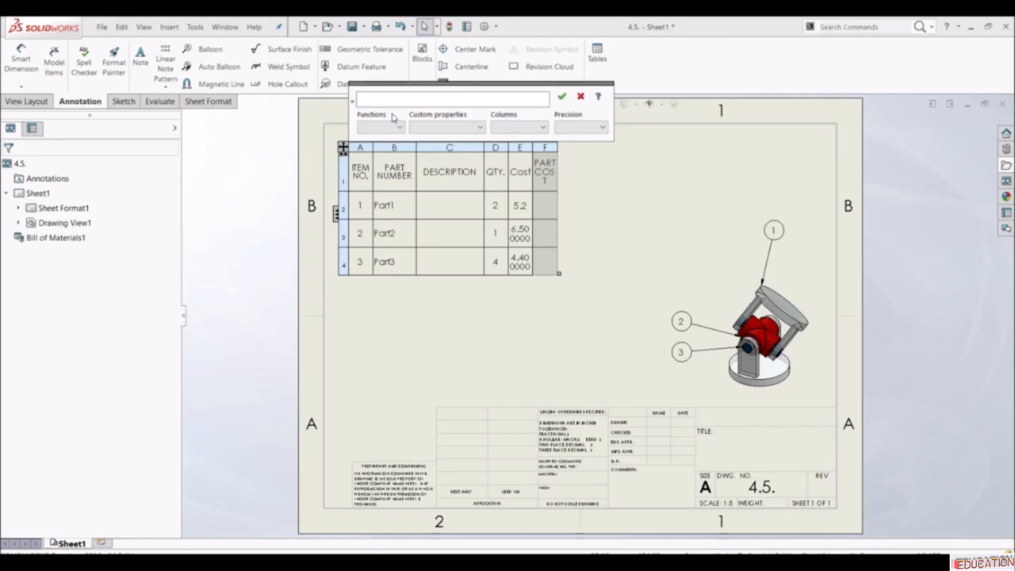
pyautogui.click(528, 127)
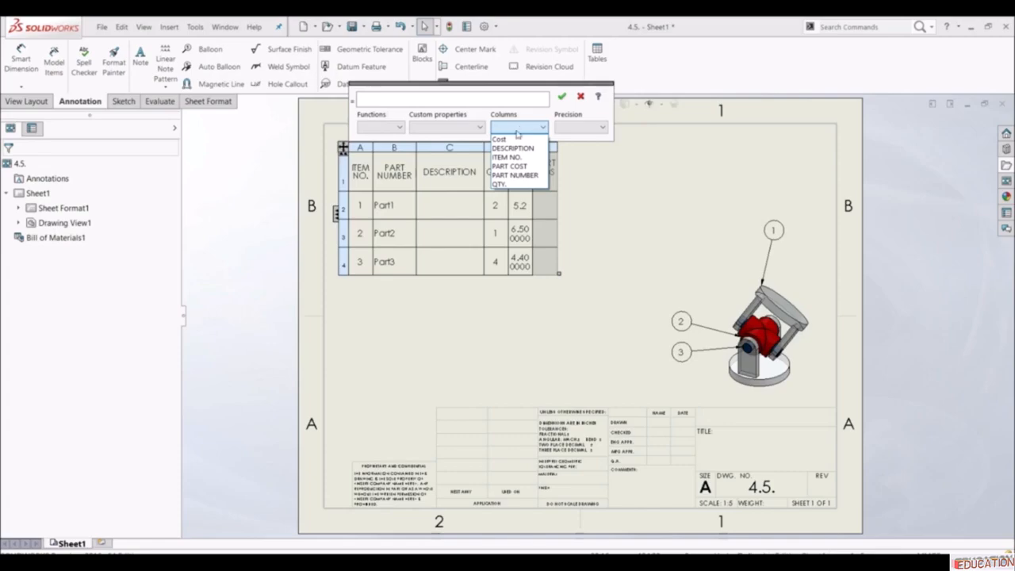
pyautogui.click(508, 187)
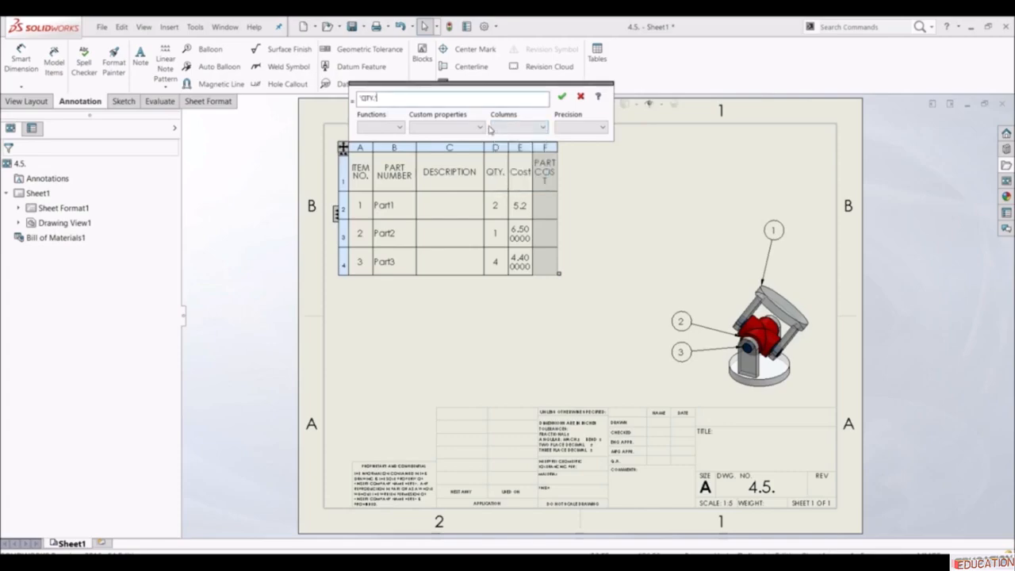
pyautogui.write('*')
pyautogui.click(507, 128)
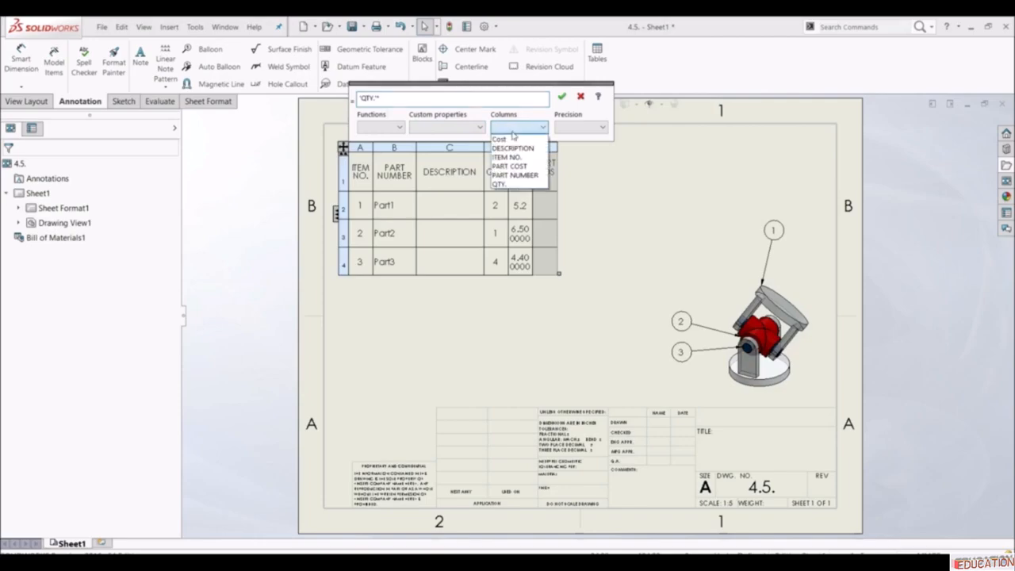
pyautogui.click(514, 139)
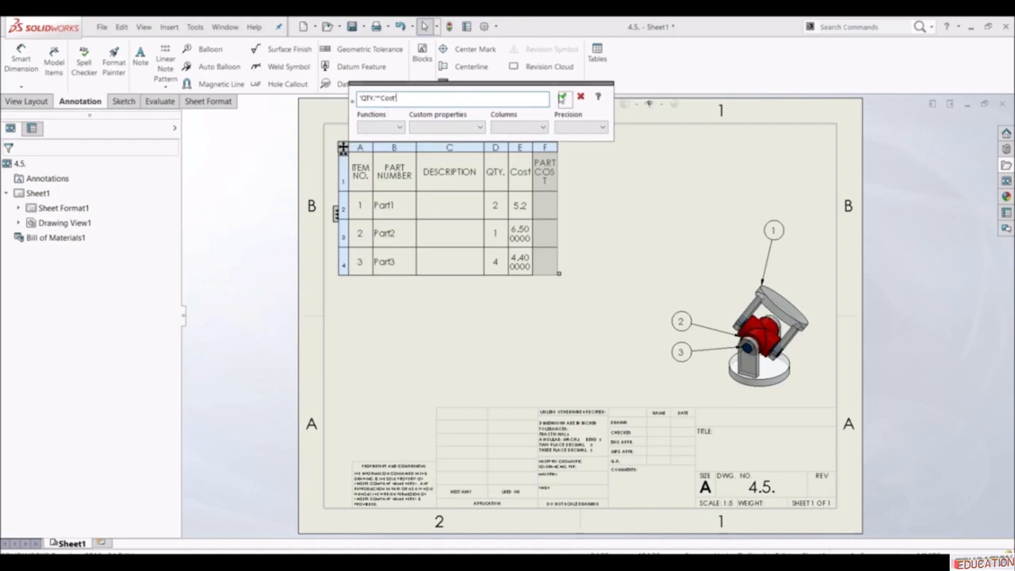
pyautogui.click(562, 98)
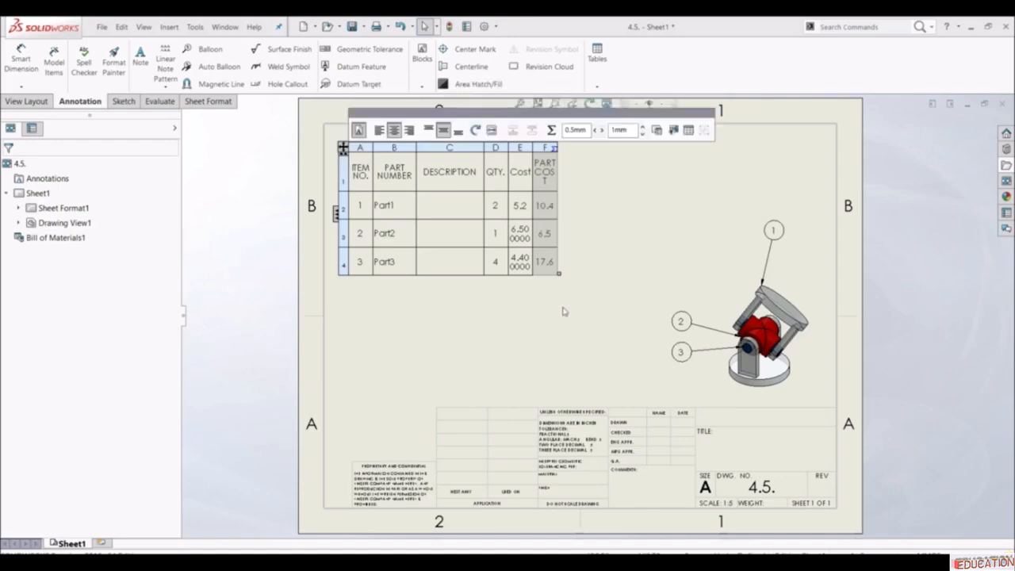
pyautogui.click(532, 339)
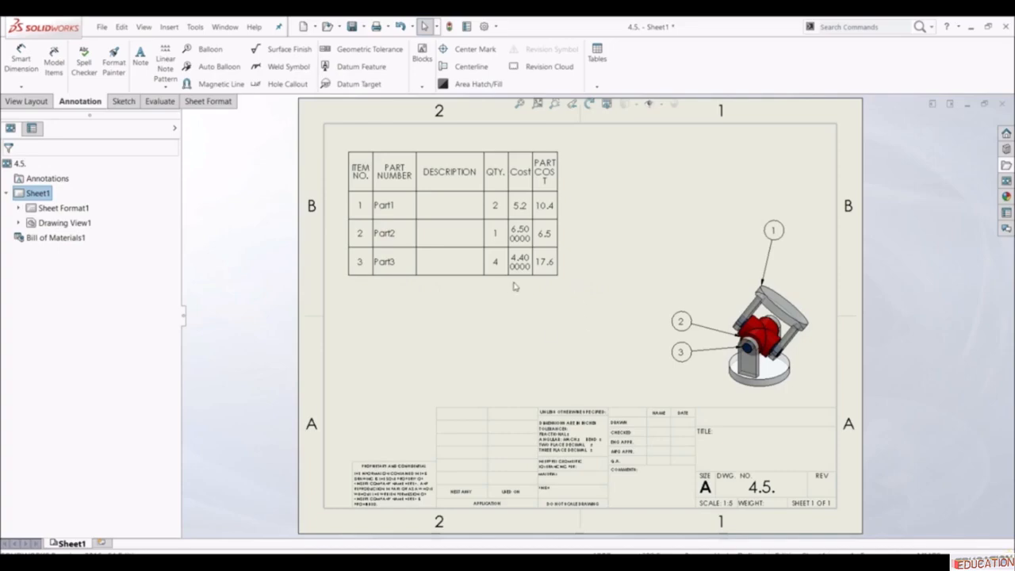
# - Insert an empty row below the Part3 row of the bill of materials
pyautogui.click(344, 265)
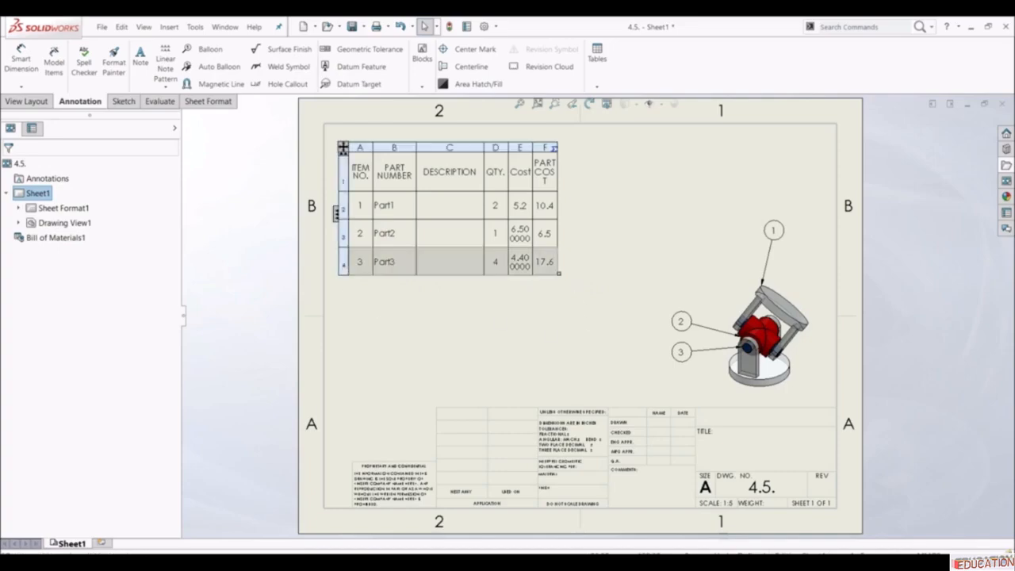
pyautogui.rightClick(343, 265)
pyautogui.moveTo(464, 364)
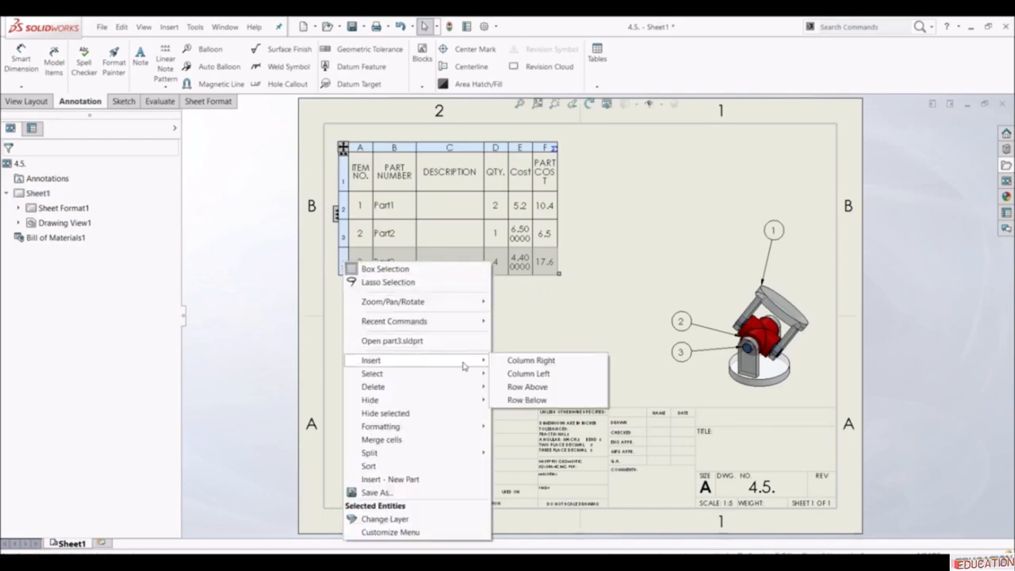
pyautogui.click(541, 401)
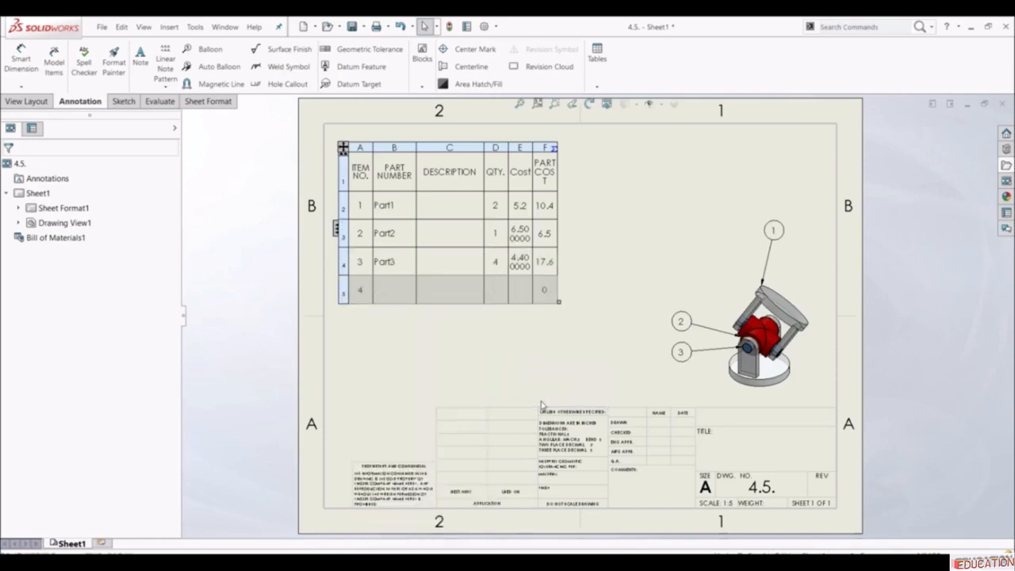
pyautogui.click(514, 377)
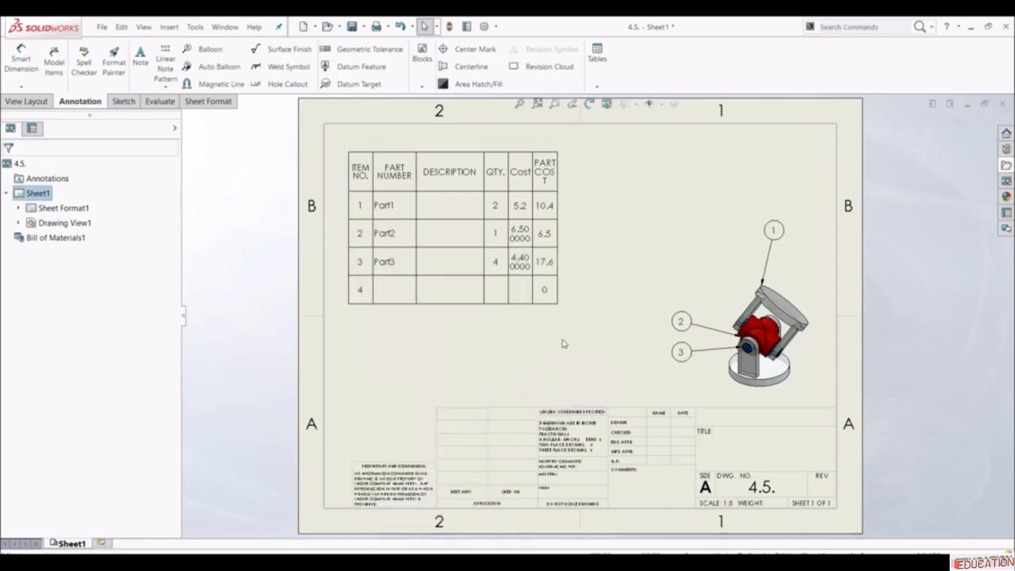
# - Set the PART COST cell of the new item 4 row to the equation MAX(F2:F4)
pyautogui.click(546, 292)
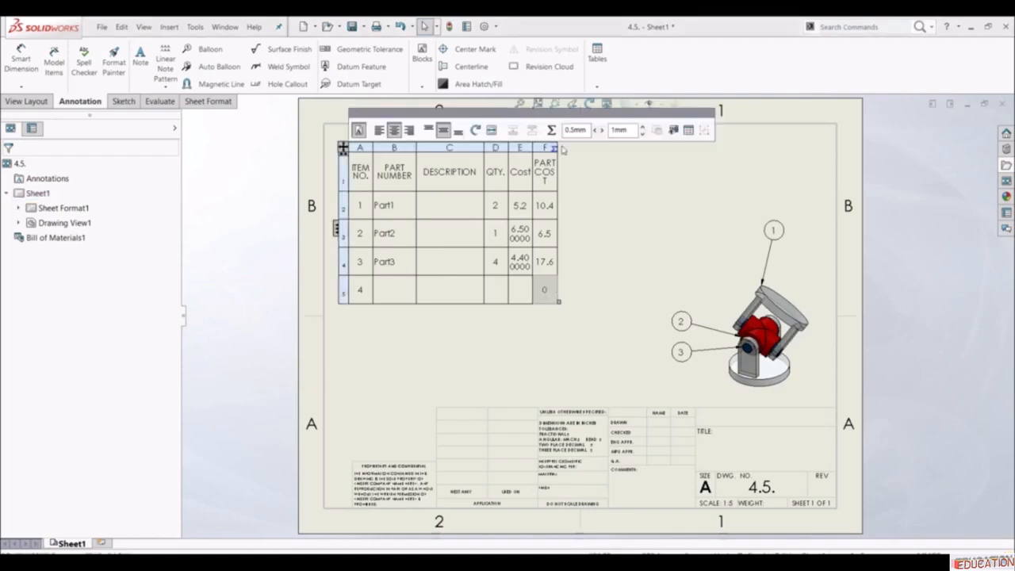
pyautogui.click(551, 131)
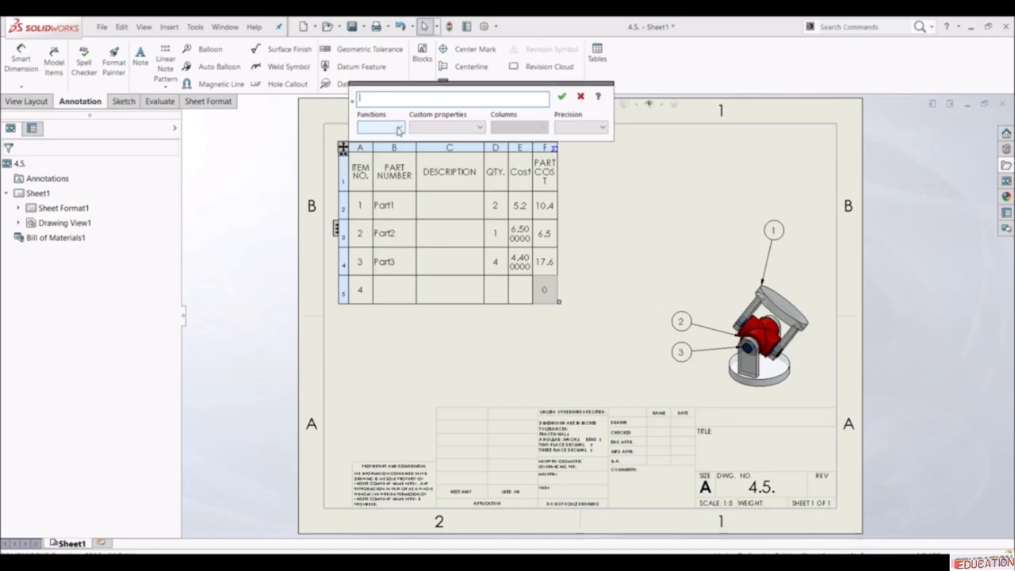
pyautogui.click(399, 129)
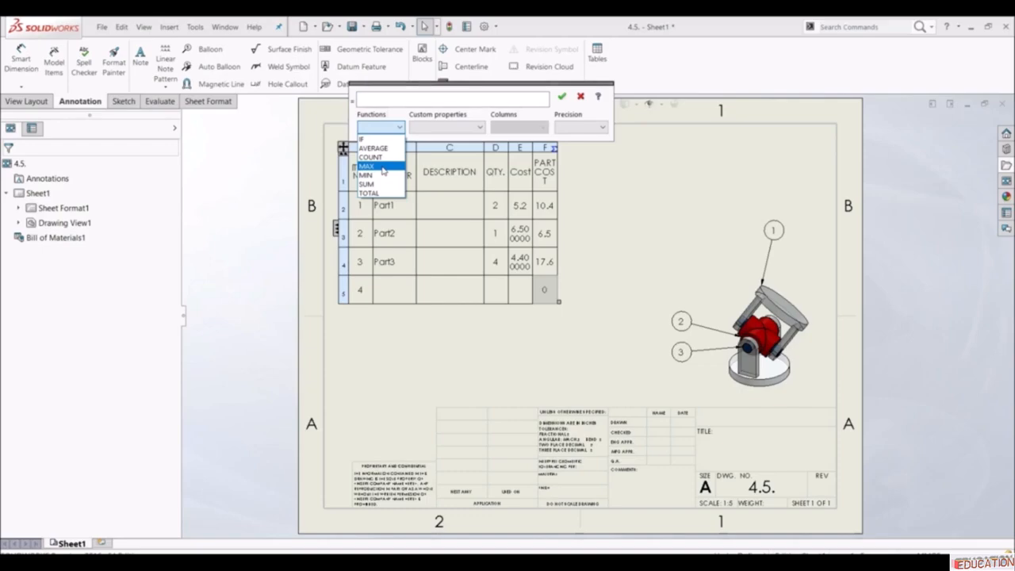
pyautogui.click(383, 166)
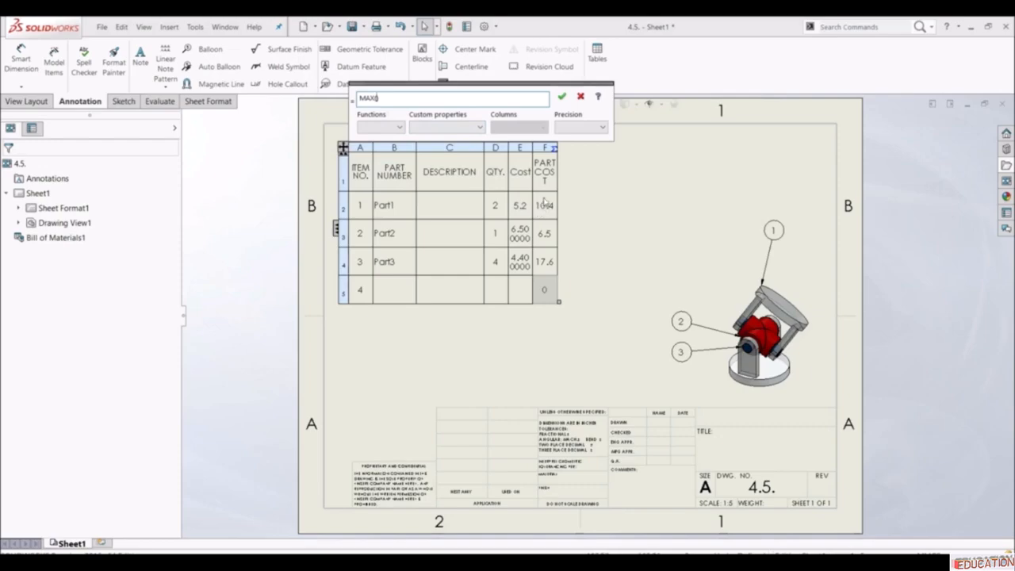
pyautogui.moveTo(544, 203); pyautogui.dragTo(546, 270)
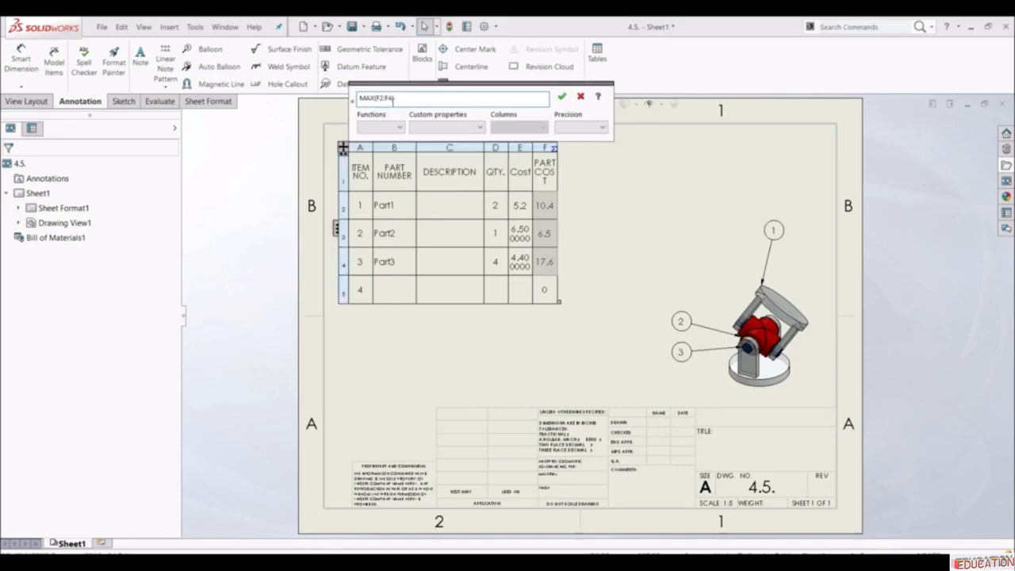
pyautogui.click(562, 96)
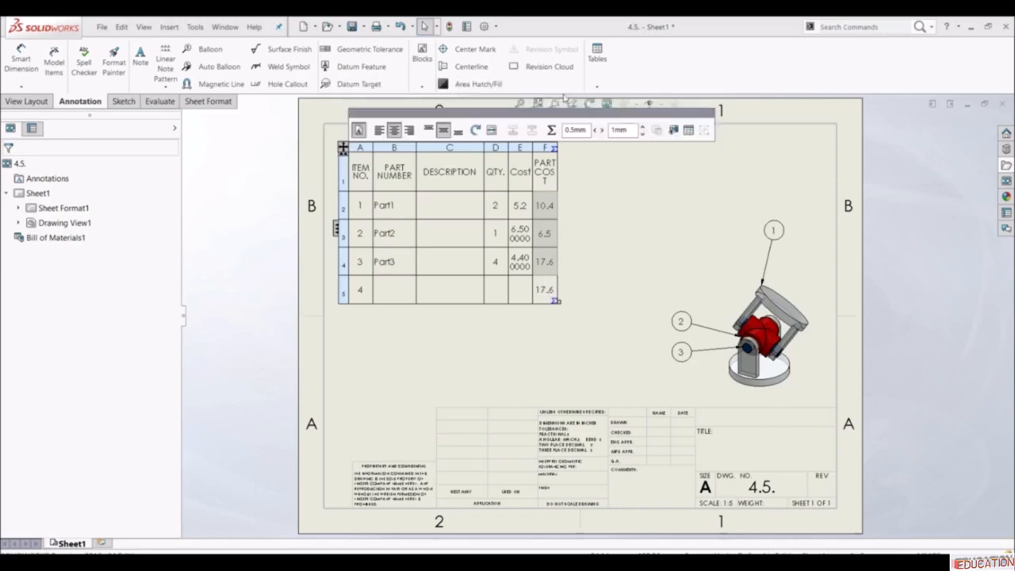
pyautogui.click(555, 357)
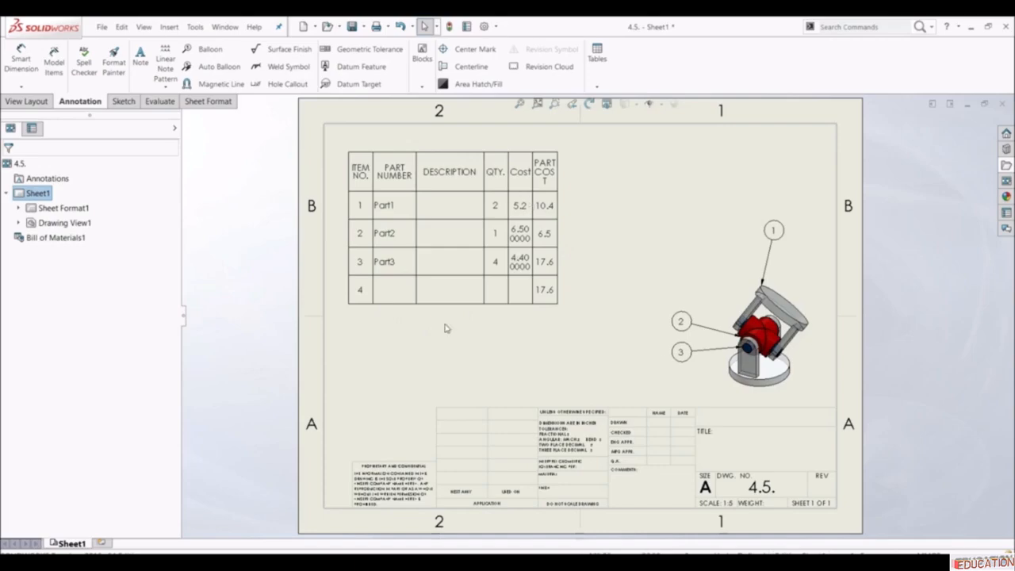
# - Insert another row below the item 4 row of the bill of materials
pyautogui.click(347, 295)
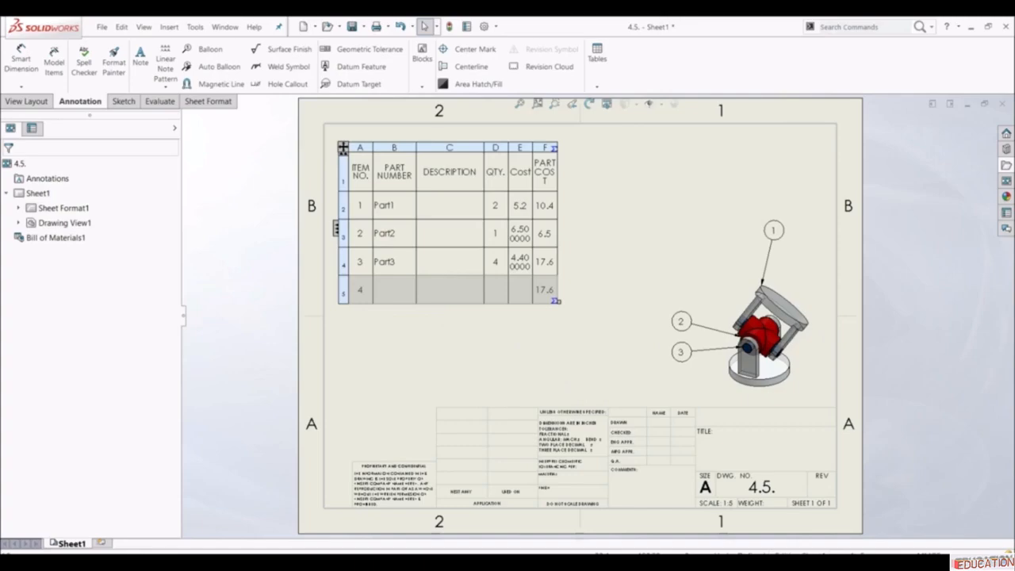
pyautogui.rightClick(345, 294)
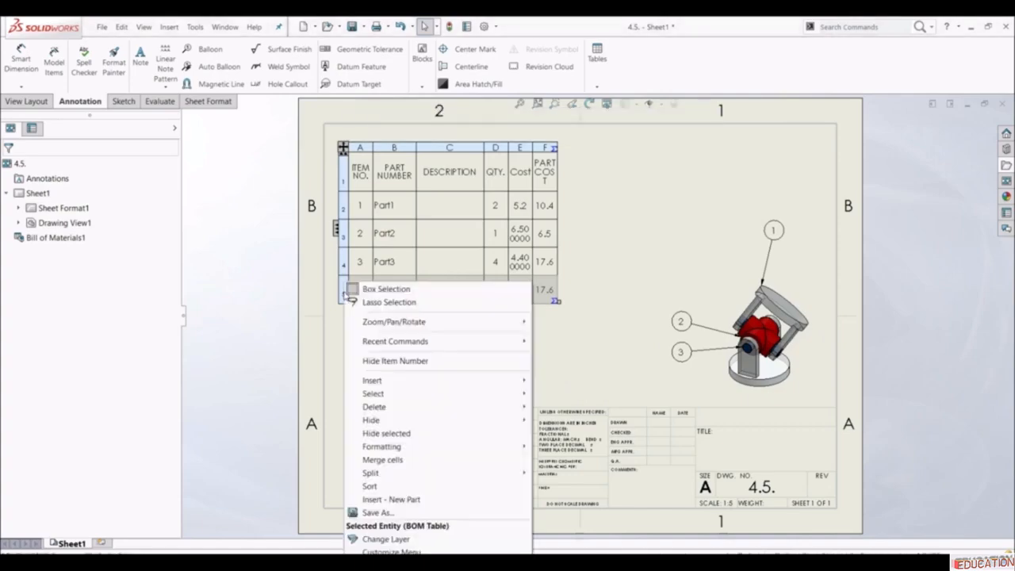
pyautogui.moveTo(490, 385)
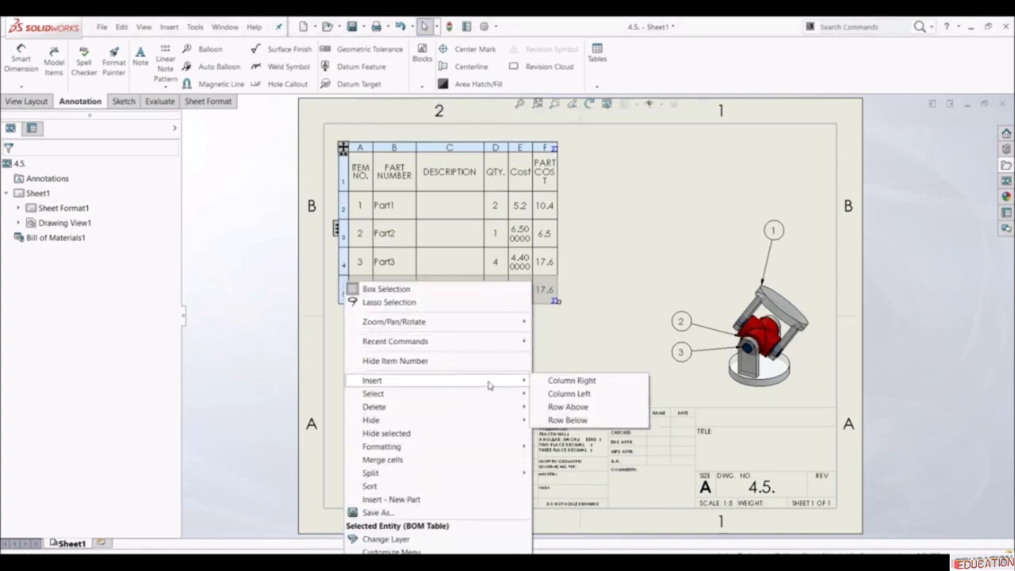
pyautogui.click(568, 420)
pyautogui.click(512, 385)
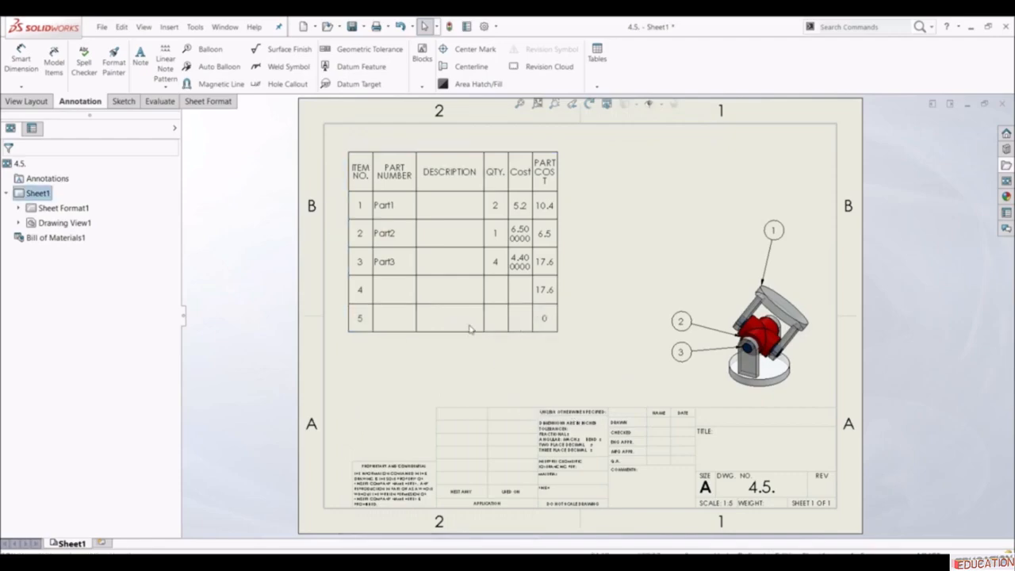
# - Merge the DESCRIPTION, QTY. and Cost cells in the item 5 row of the bill of materials
pyautogui.moveTo(514, 326); pyautogui.dragTo(465, 327)
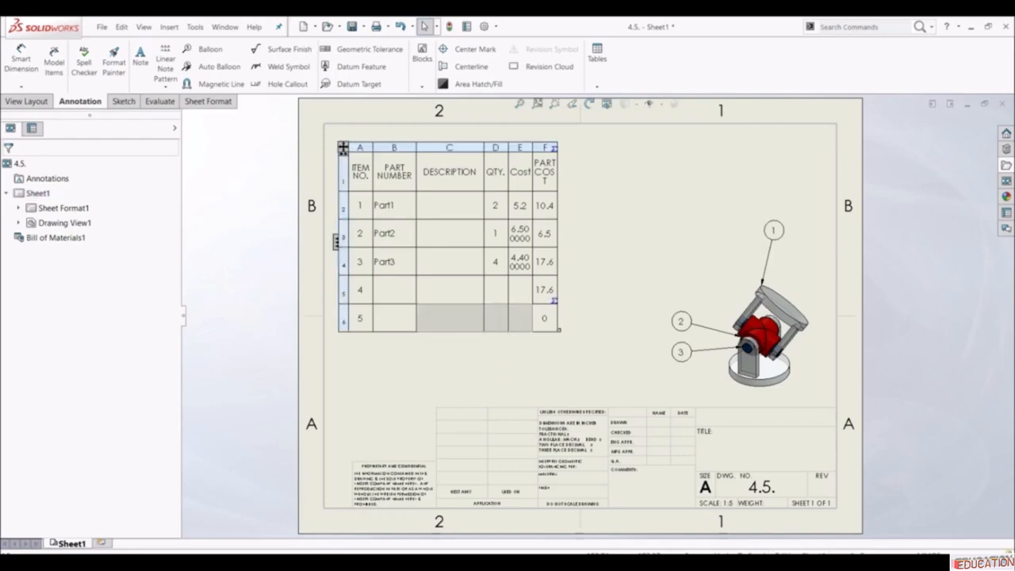
pyautogui.rightClick(468, 327)
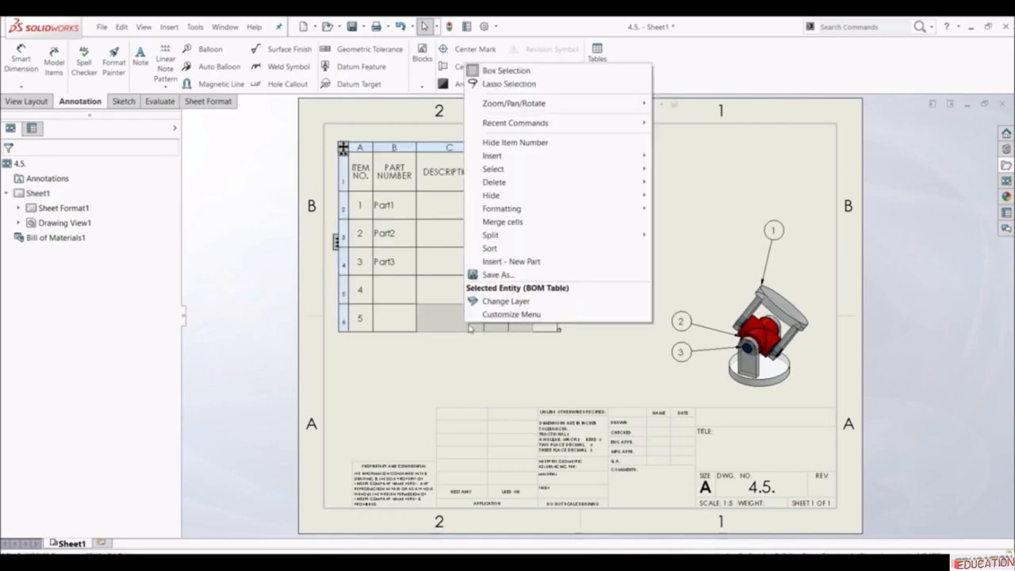
pyautogui.click(514, 223)
pyautogui.click(479, 376)
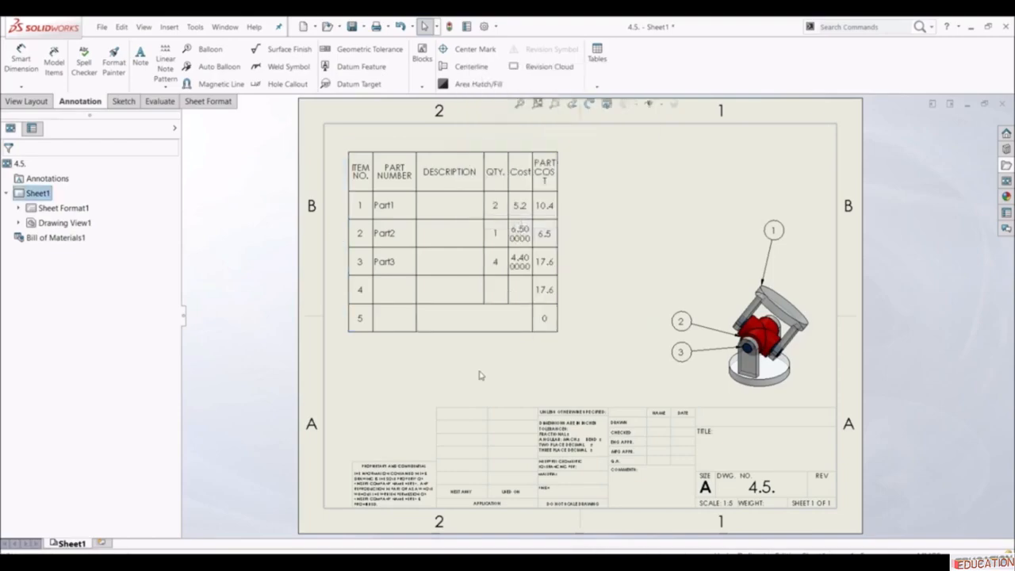
# - Enter TOTAL COST in the merged cell of the item 5 row of the bill of materials
pyautogui.click(477, 322)
pyautogui.doubleClick(479, 318)
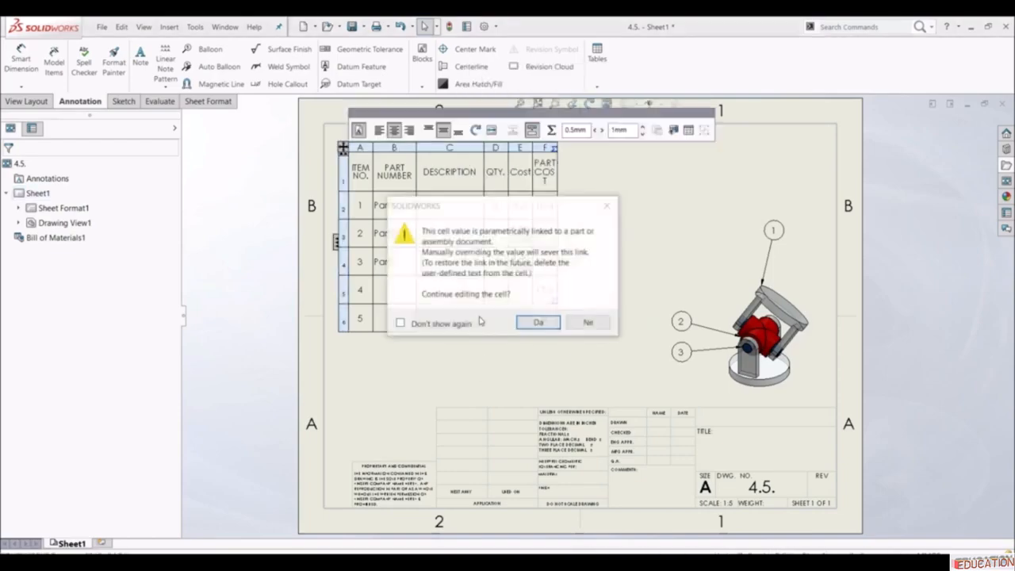
pyautogui.click(539, 323)
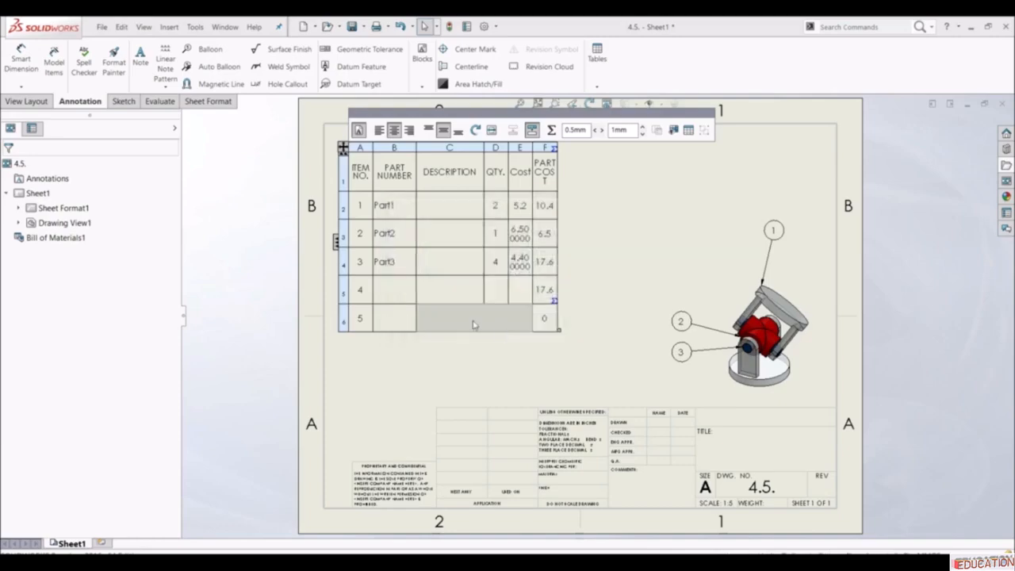
pyautogui.doubleClick(490, 325)
pyautogui.write('TOT')
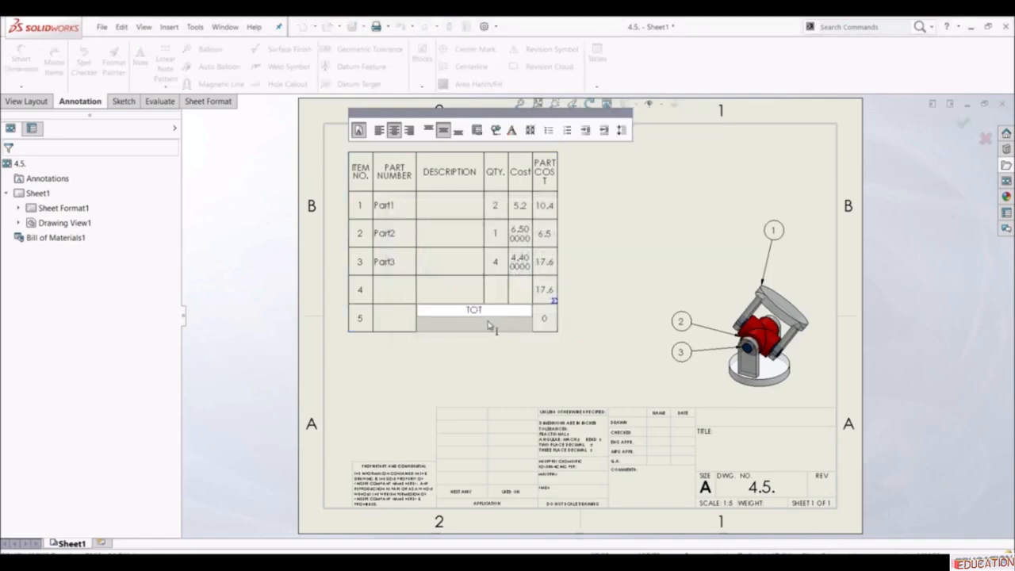
pyautogui.write('AL COST')
pyautogui.click(478, 357)
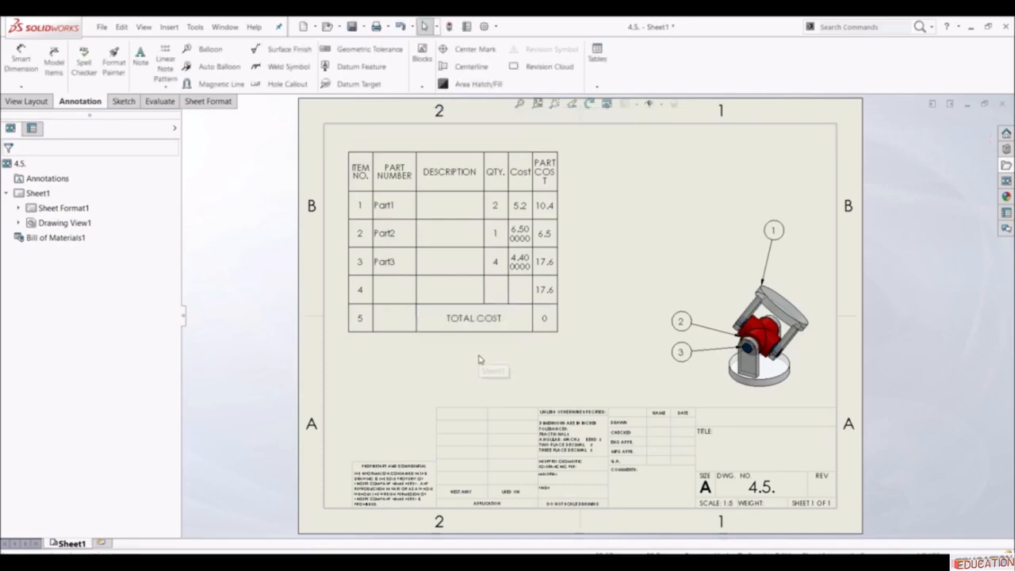
# - Set the PART COST cell of the item 5 row to the TOTAL function
pyautogui.click(546, 320)
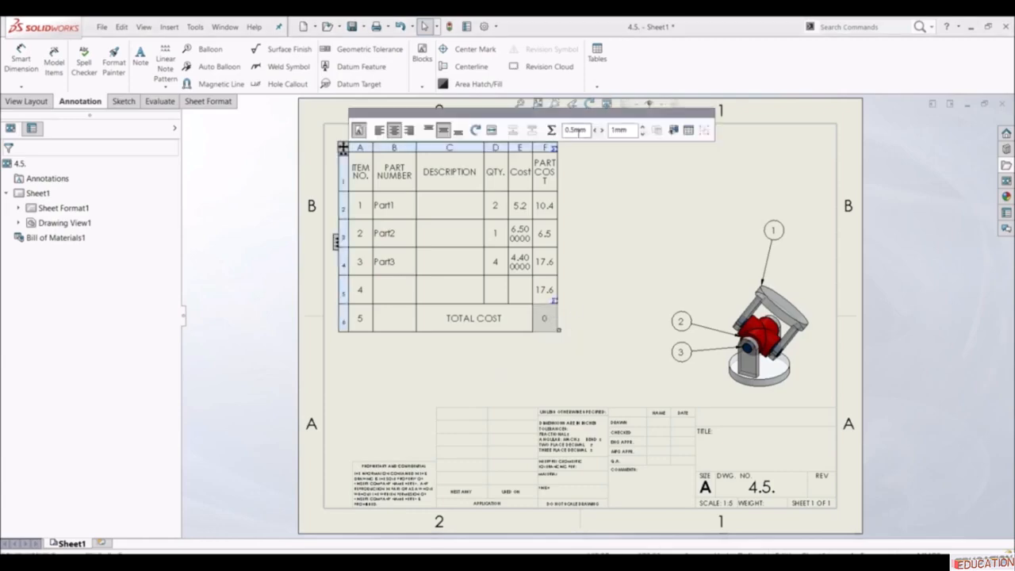
pyautogui.click(551, 130)
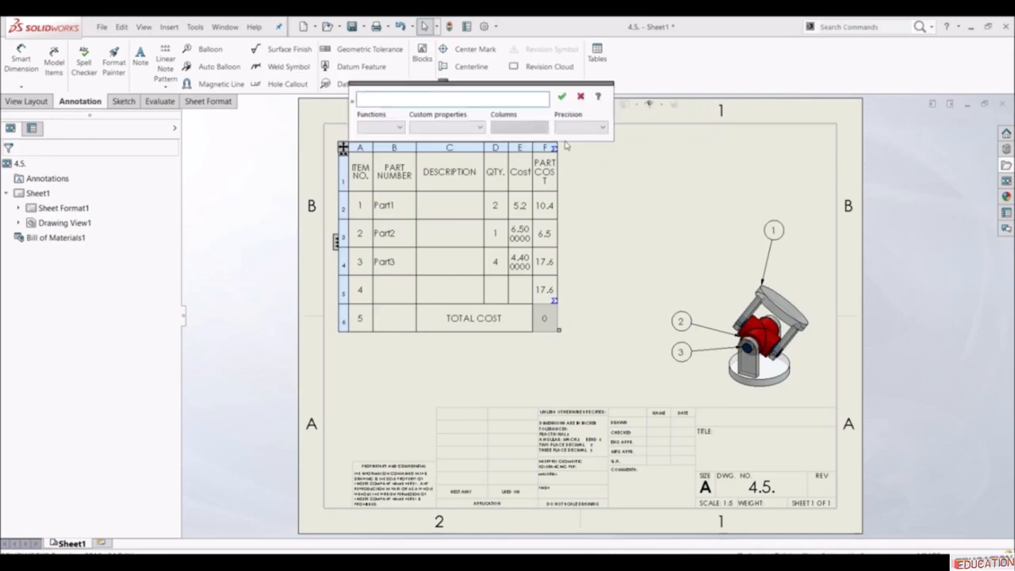
pyautogui.click(397, 130)
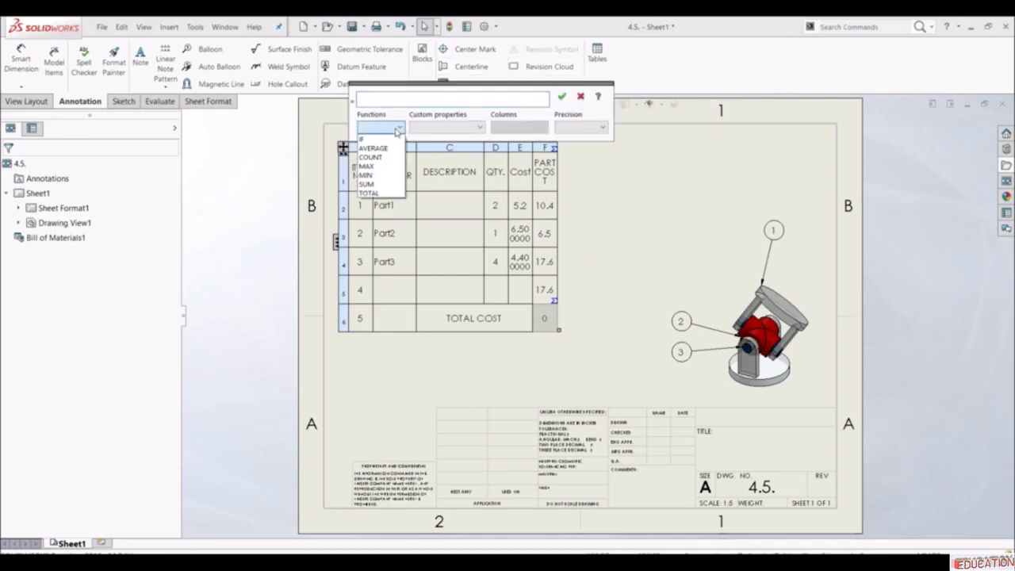
pyautogui.click(379, 194)
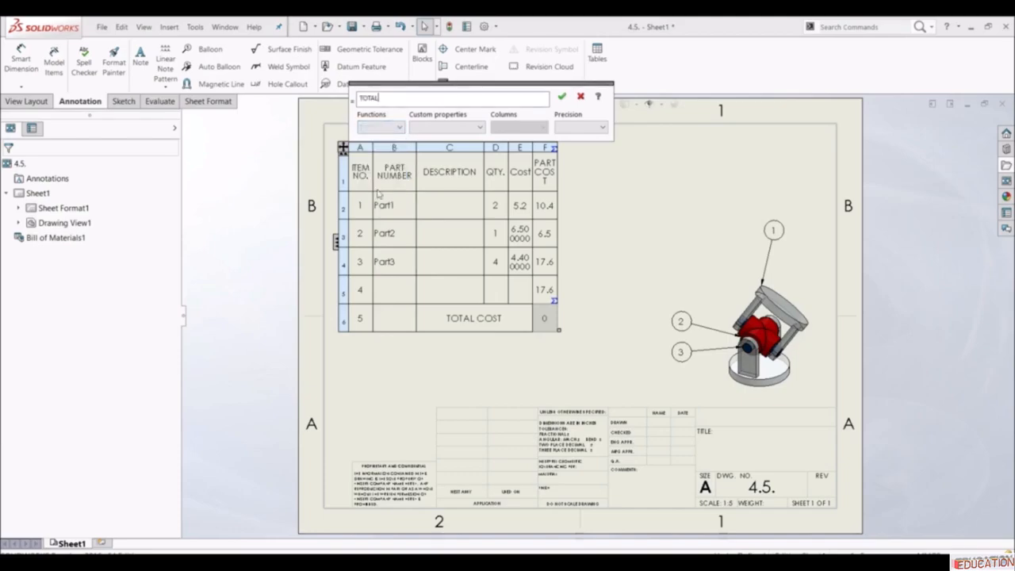
pyautogui.click(562, 96)
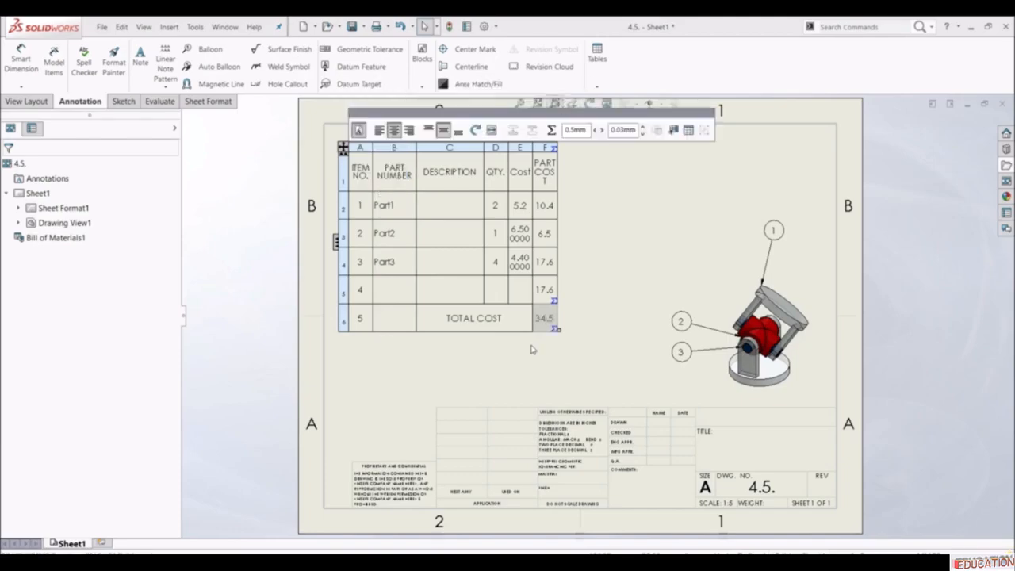
pyautogui.click(523, 370)
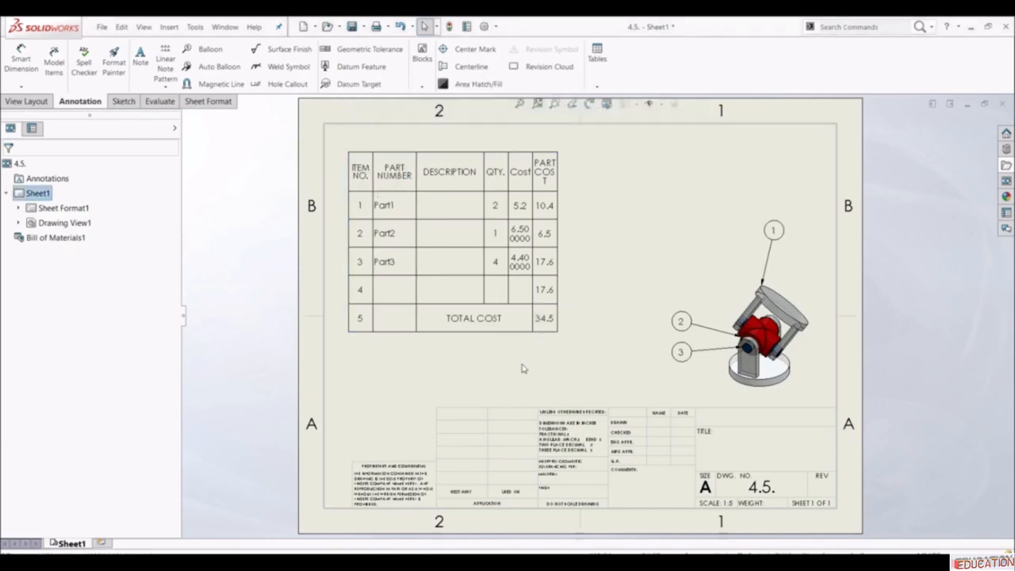
# - Clear the TOTAL equation from the PART COST cell of the item 5 row
pyautogui.click(548, 321)
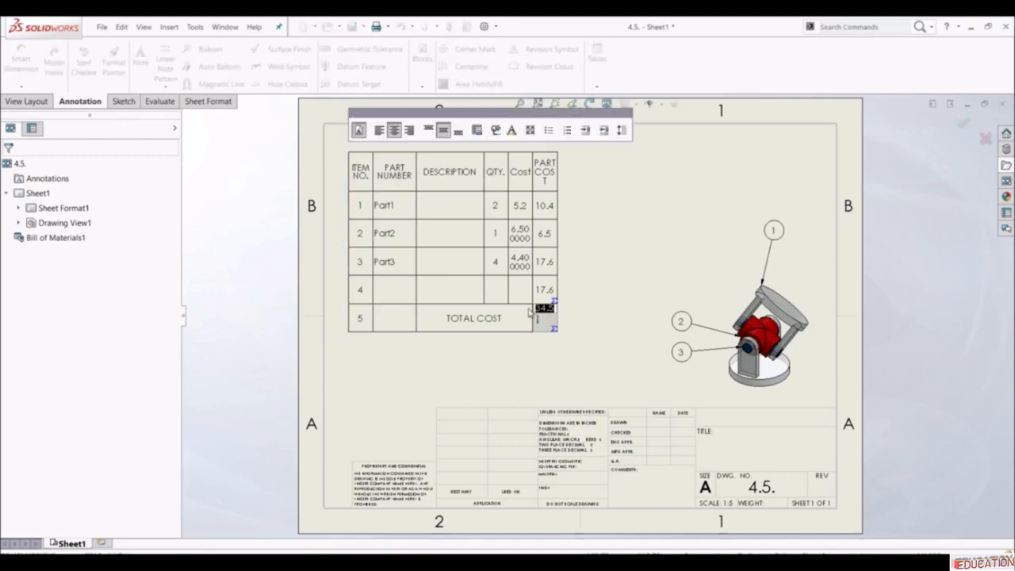
pyautogui.write('34.')
pyautogui.click(544, 385)
# - Set the PART COST cell of the TOTAL COST row to the equation SUM(F2:F4)
pyautogui.click(552, 320)
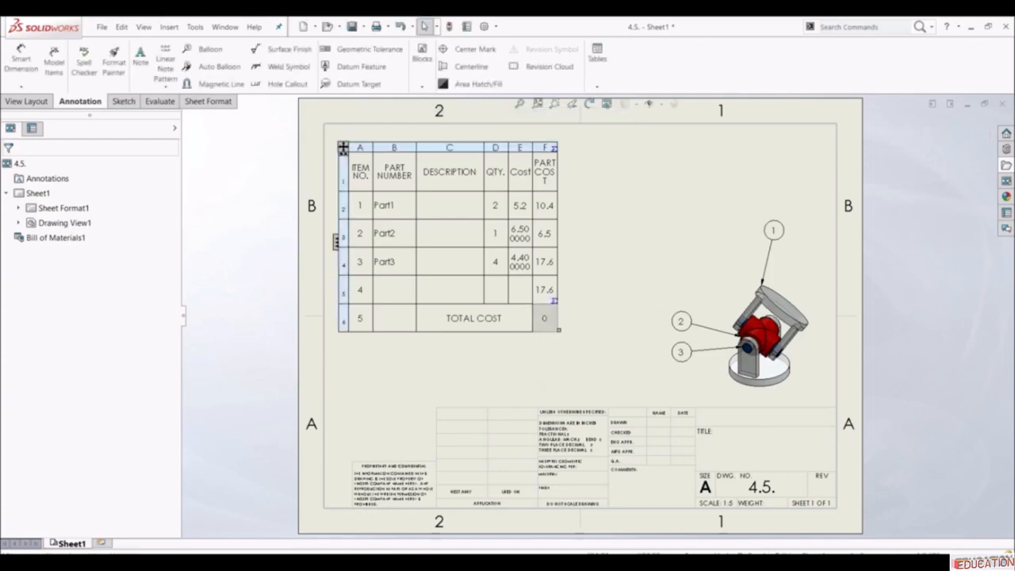
pyautogui.click(553, 134)
pyautogui.click(390, 128)
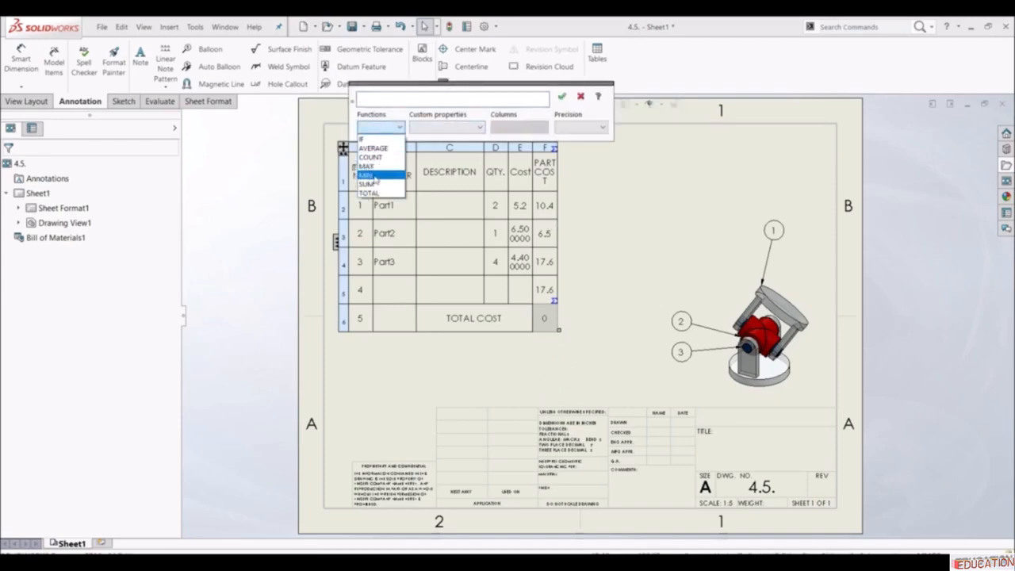
pyautogui.click(372, 184)
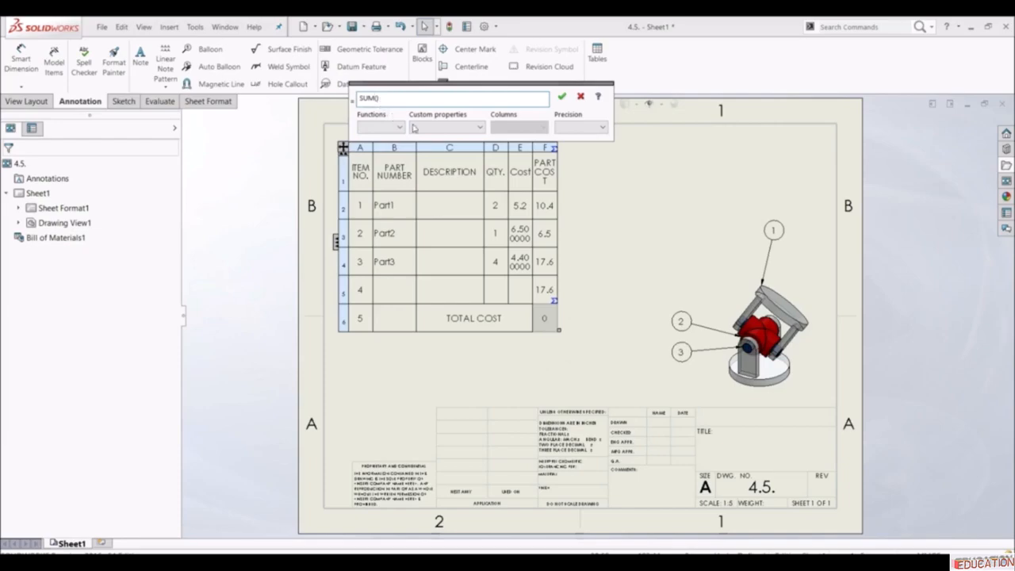
pyautogui.moveTo(544, 206)
pyautogui.mouseDown()
pyautogui.moveTo(549, 264)
pyautogui.moveTo(556, 251)
pyautogui.mouseUp()
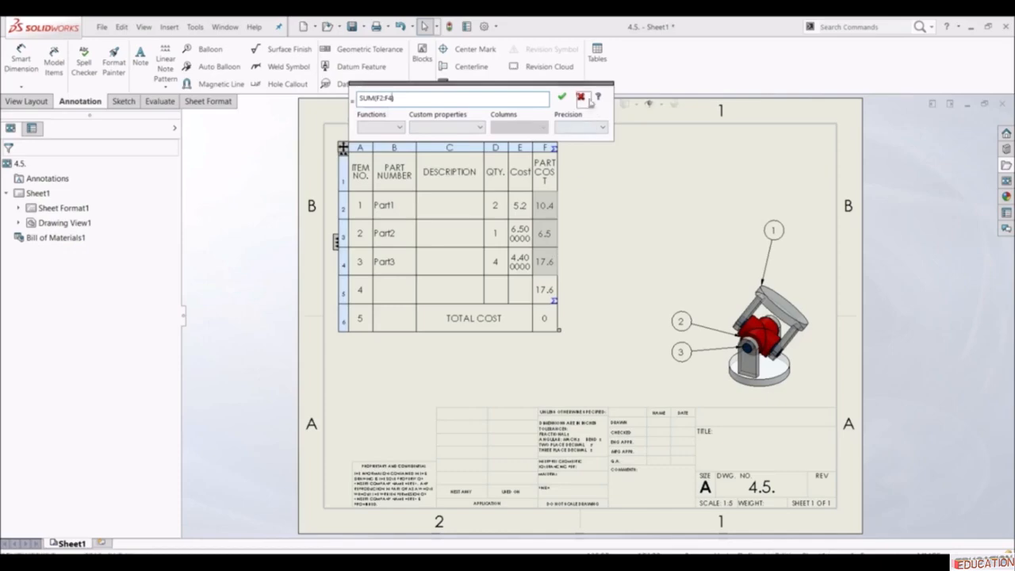
pyautogui.click(562, 96)
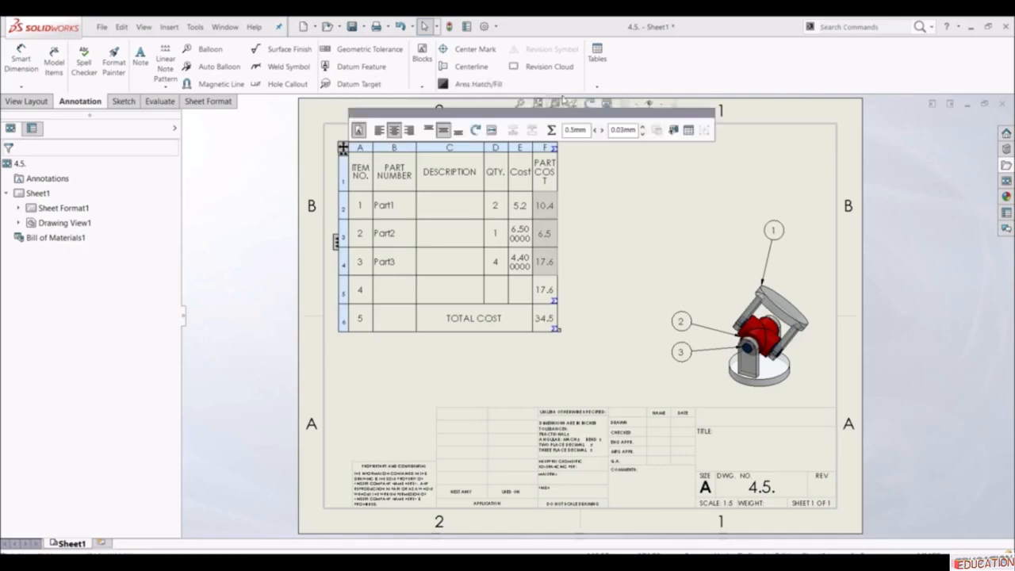
pyautogui.click(555, 369)
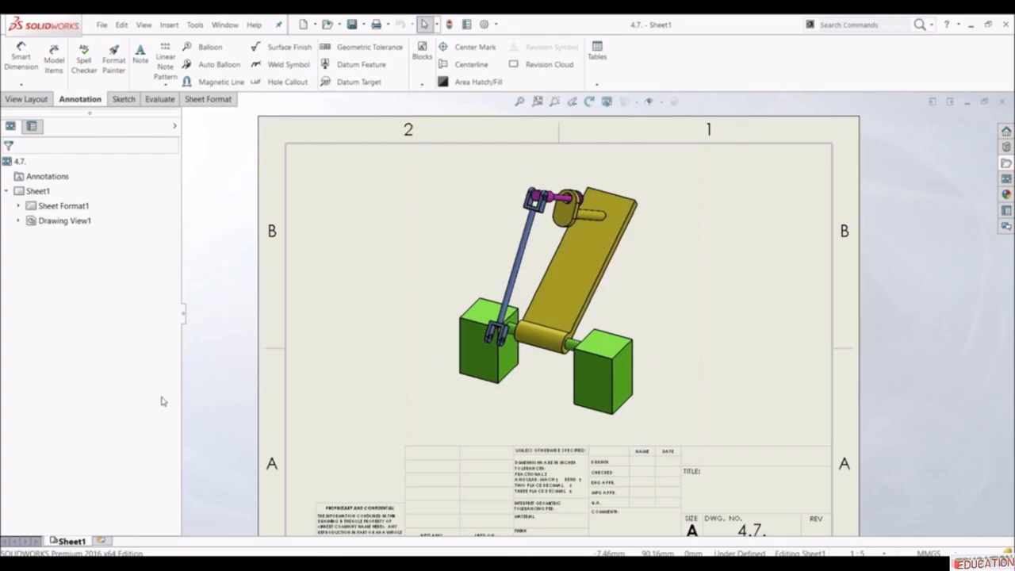
# - Expand Drawing View1 in the drawing tree down to the components of 6.10. Subassembly and widen the tree to show their full names
pyautogui.click(436, 251)
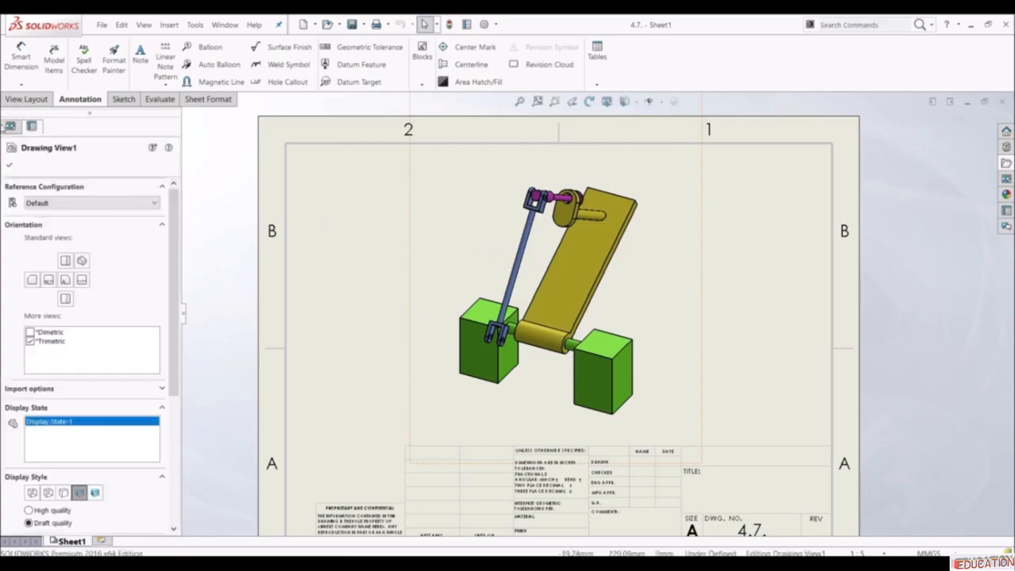
pyautogui.click(10, 127)
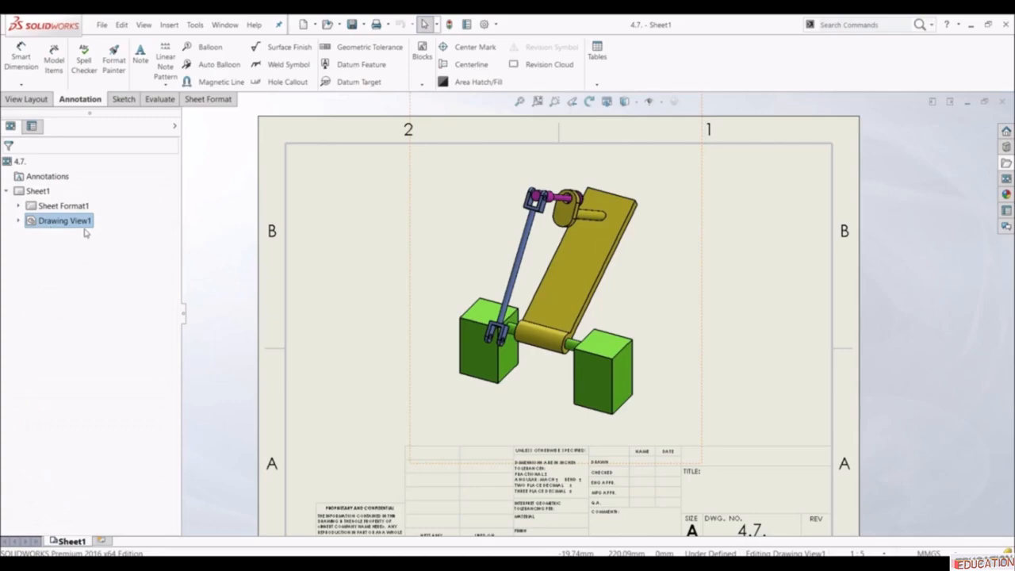
pyautogui.click(19, 221)
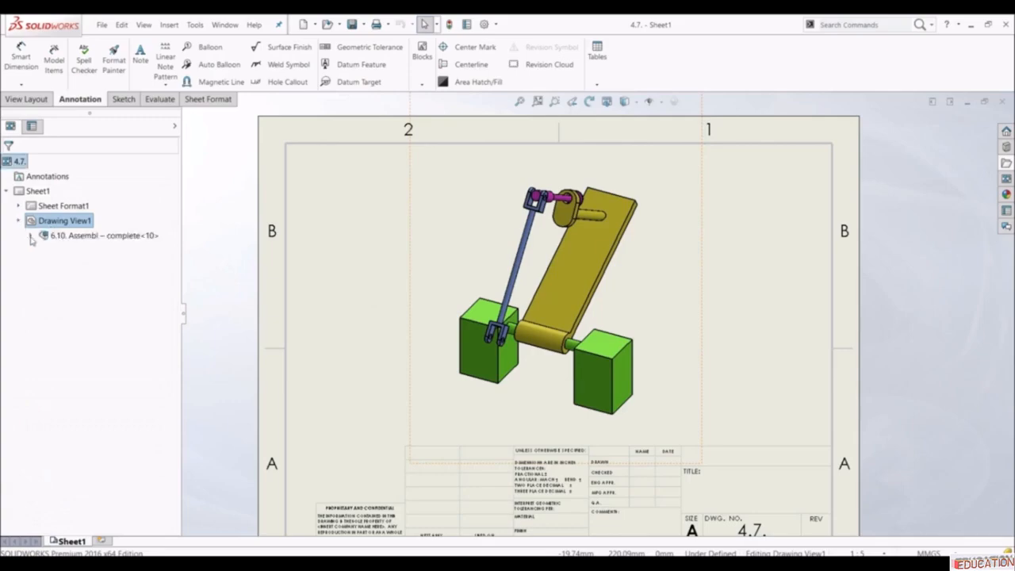
pyautogui.click(31, 236)
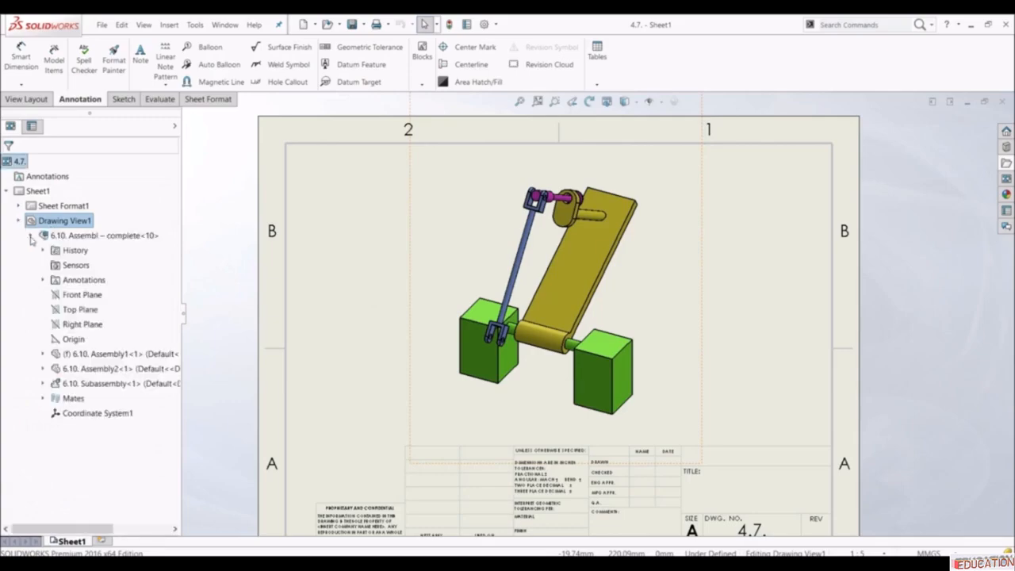
pyautogui.click(44, 386)
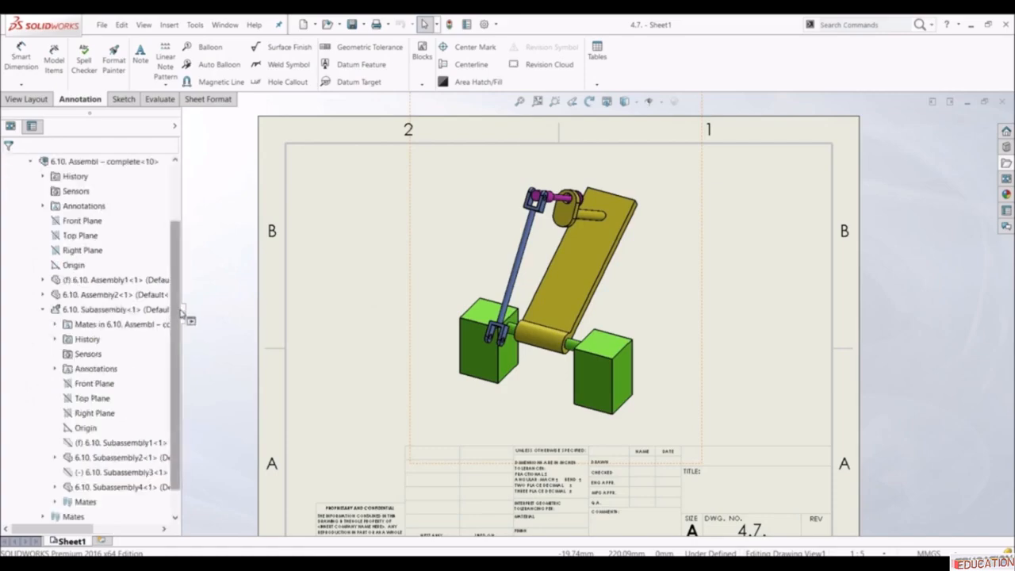
pyautogui.moveTo(180, 310); pyautogui.dragTo(343, 317)
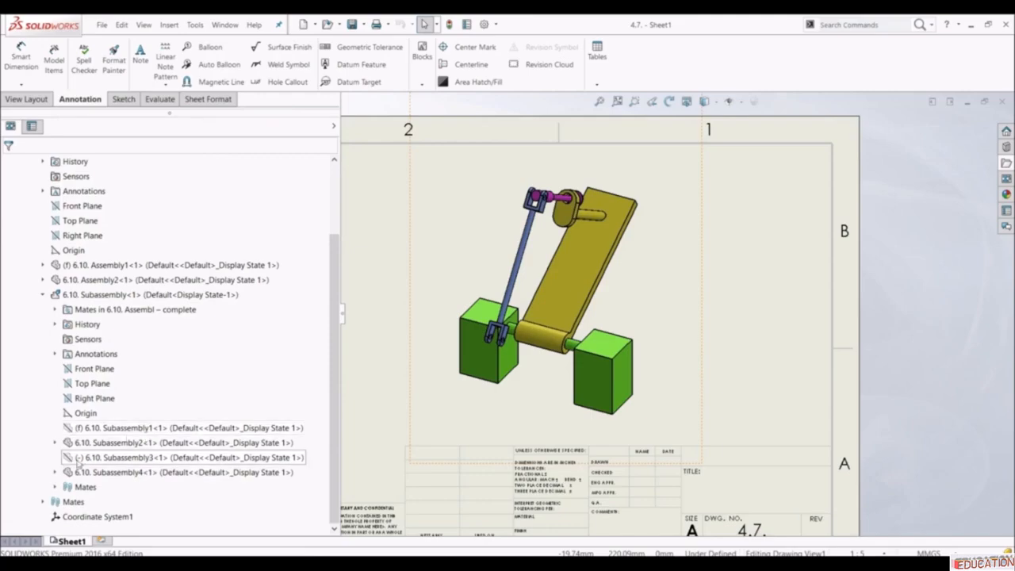
# - Try to hide the 6.10. Subassembly3 component in Drawing View1
pyautogui.rightClick(141, 429)
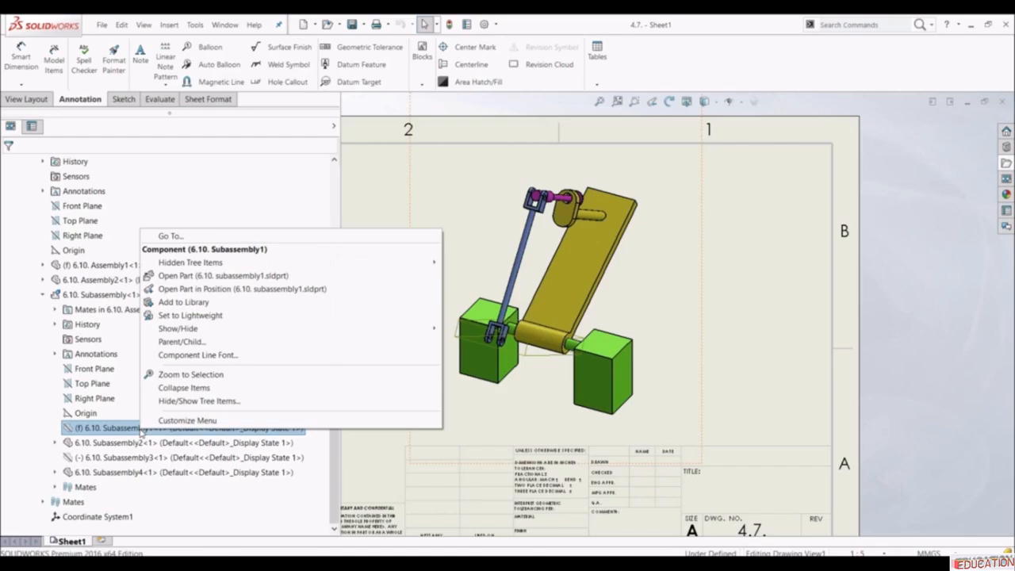
pyautogui.moveTo(200, 331)
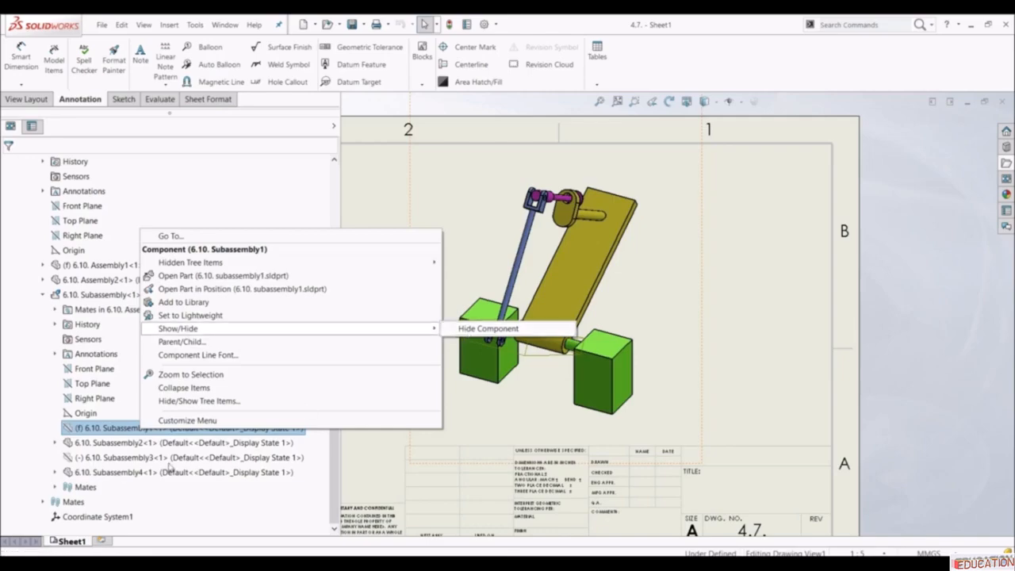
pyautogui.rightClick(138, 460)
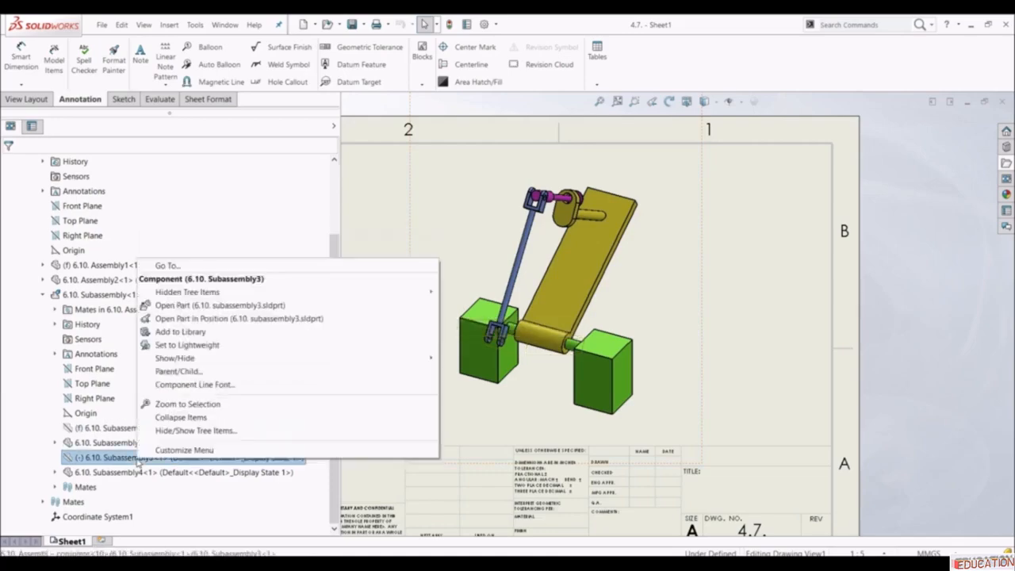
pyautogui.moveTo(213, 363)
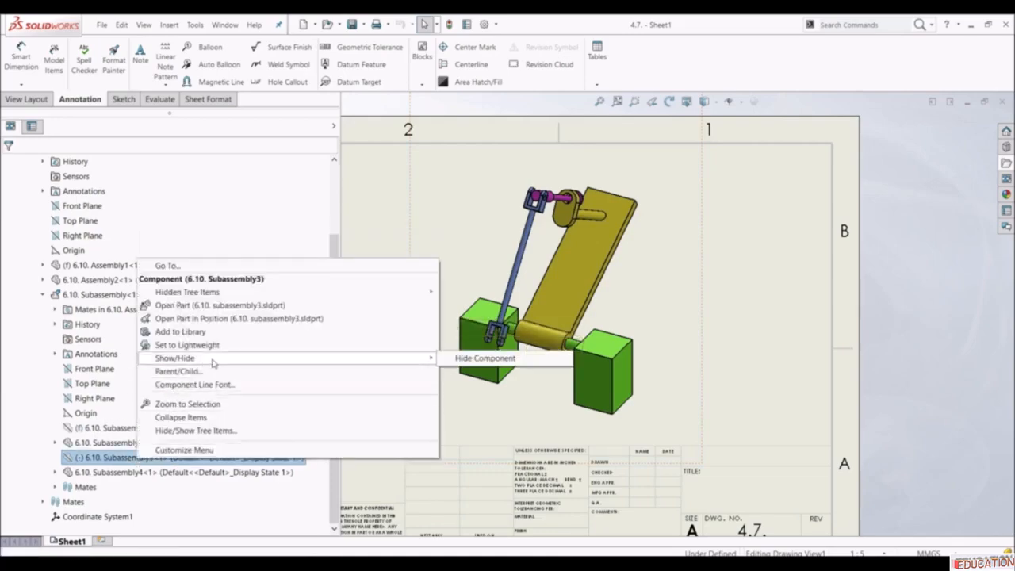
pyautogui.click(510, 359)
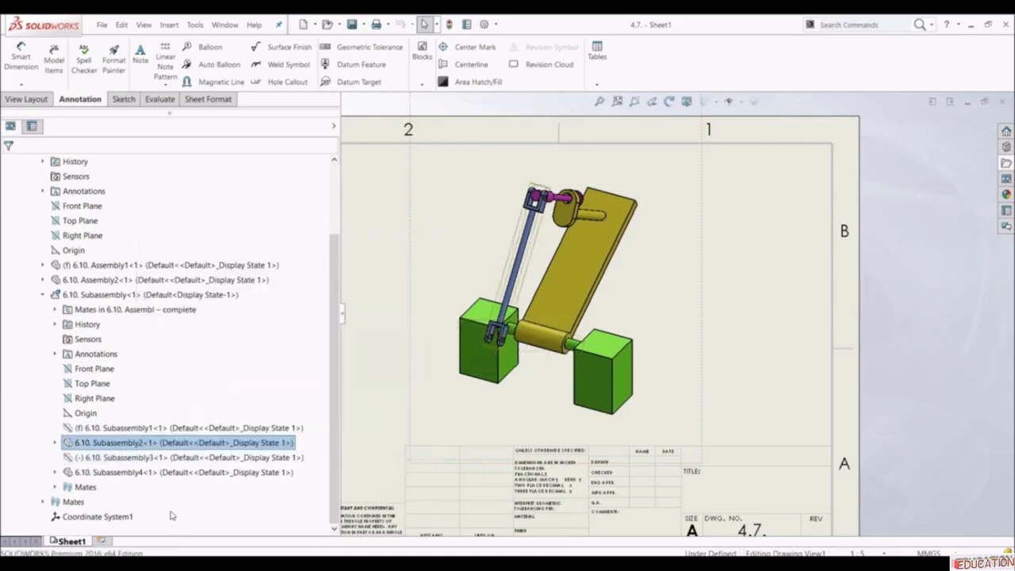
# - Hide the 6.10. Subassembly2 component in Drawing View1 and show it again
pyautogui.rightClick(171, 448)
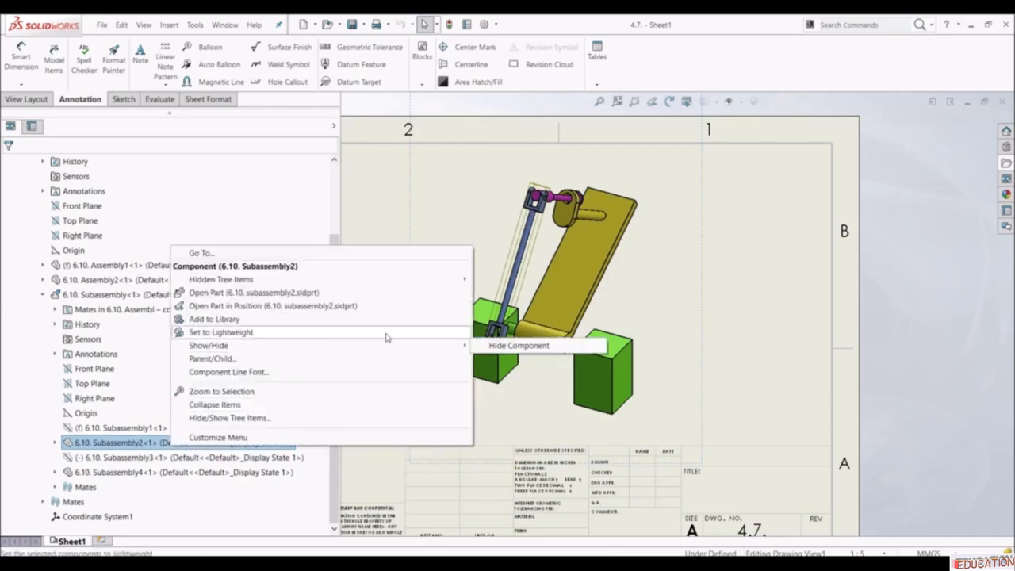
pyautogui.click(484, 347)
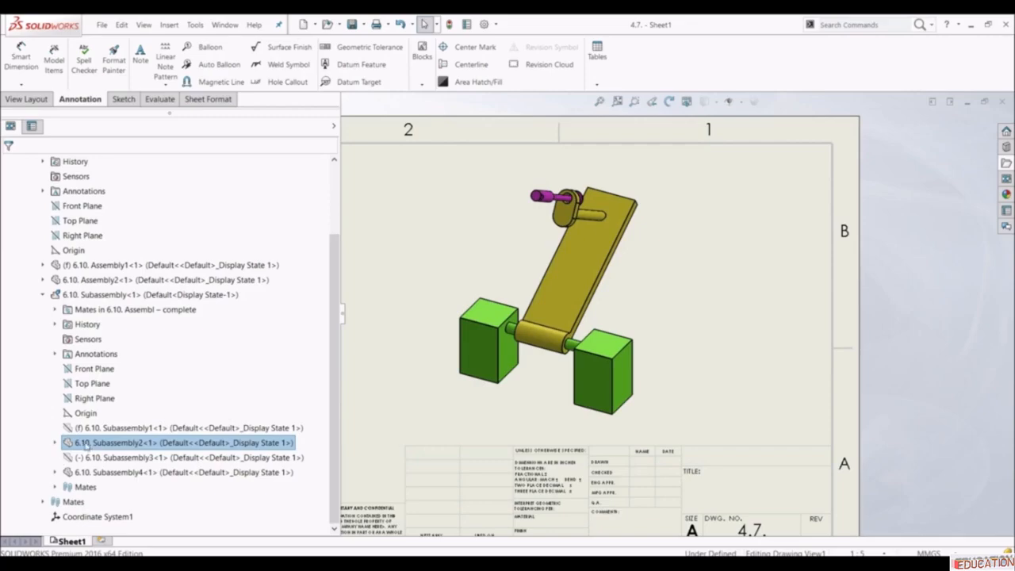
pyautogui.rightClick(89, 447)
pyautogui.moveTo(141, 349)
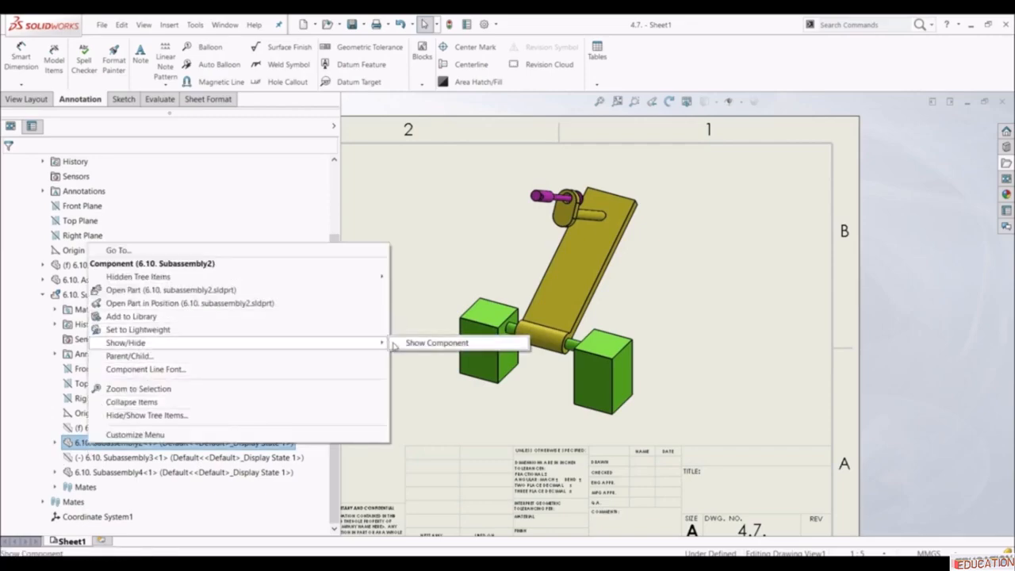
pyautogui.click(428, 342)
pyautogui.click(468, 411)
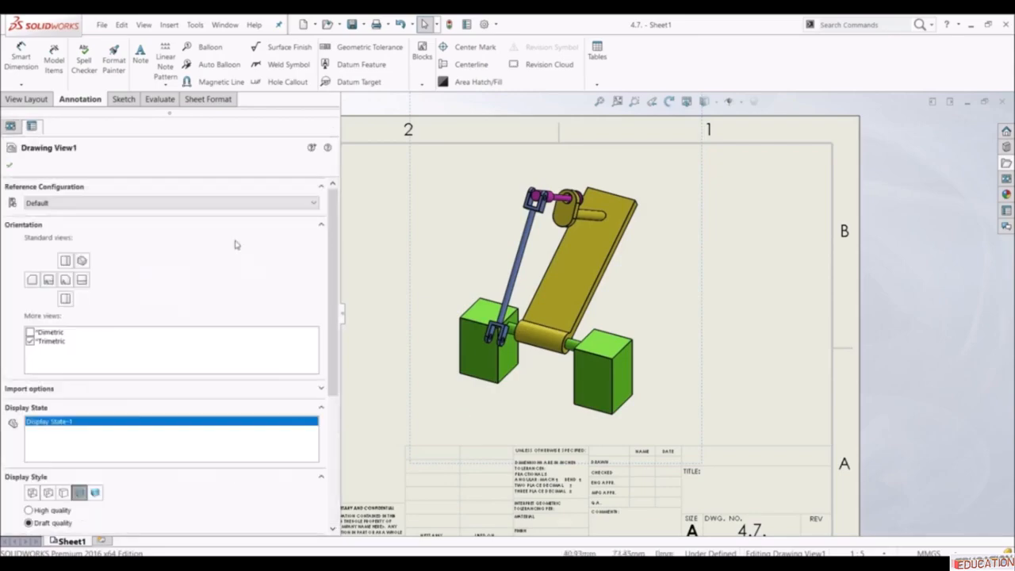
pyautogui.click(11, 126)
pyautogui.scroll(-1, 217, 432)
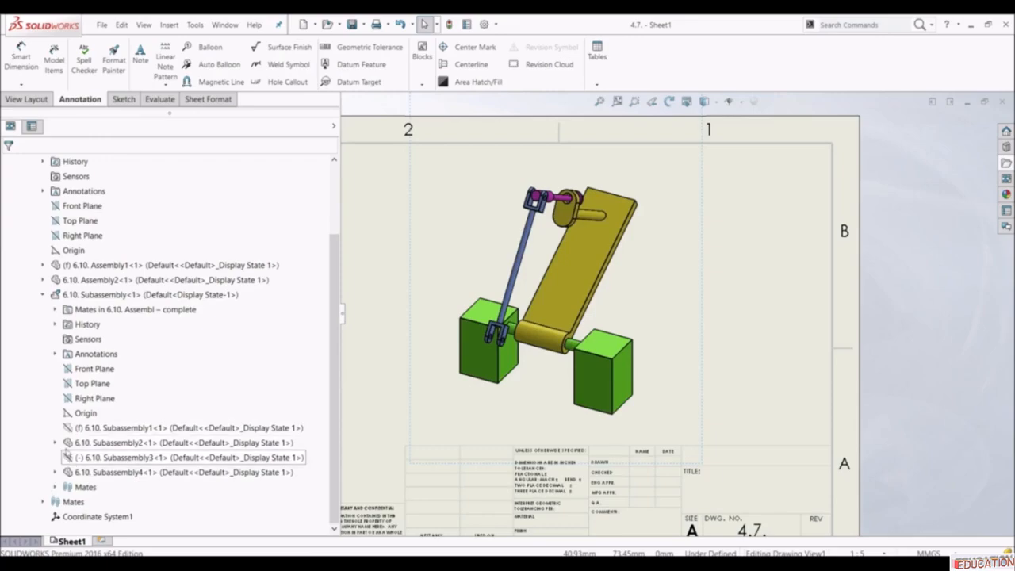
pyautogui.rightClick(119, 443)
pyautogui.press('Escape')
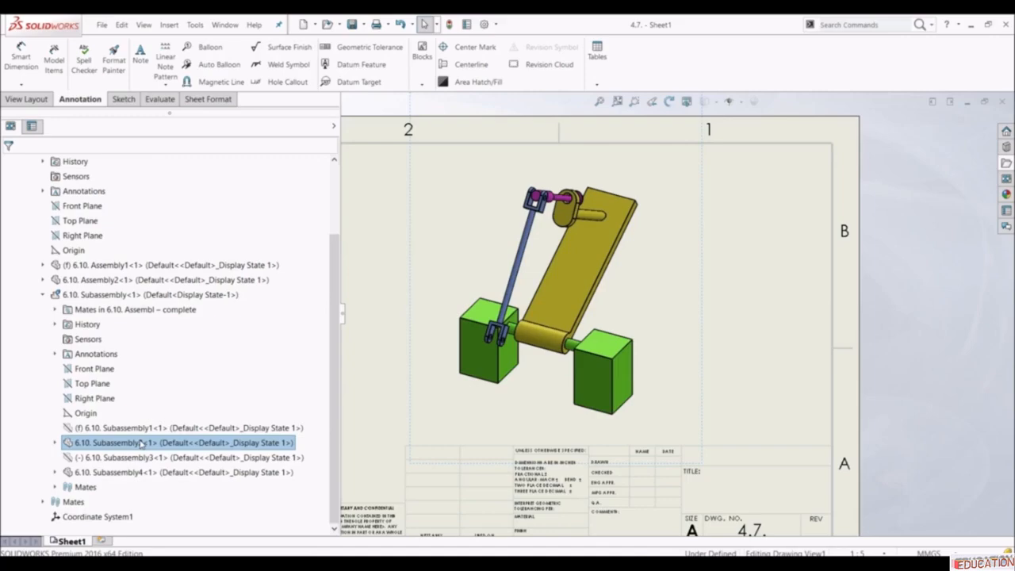
pyautogui.click(435, 195)
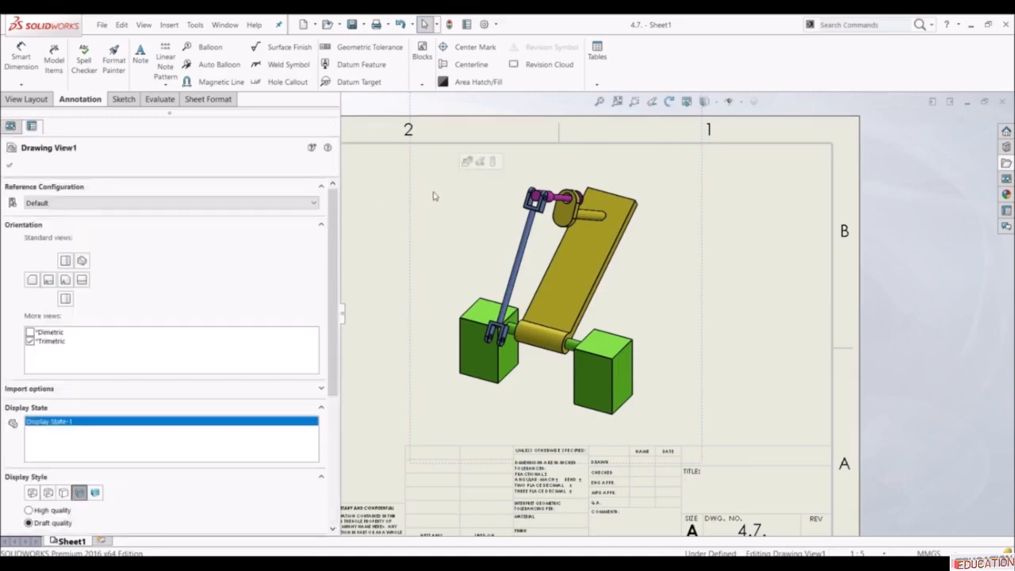
# - Open the 6.10. Assembl – complete assembly from Drawing View1 and widen its feature tree to show the full component names
pyautogui.click(468, 162)
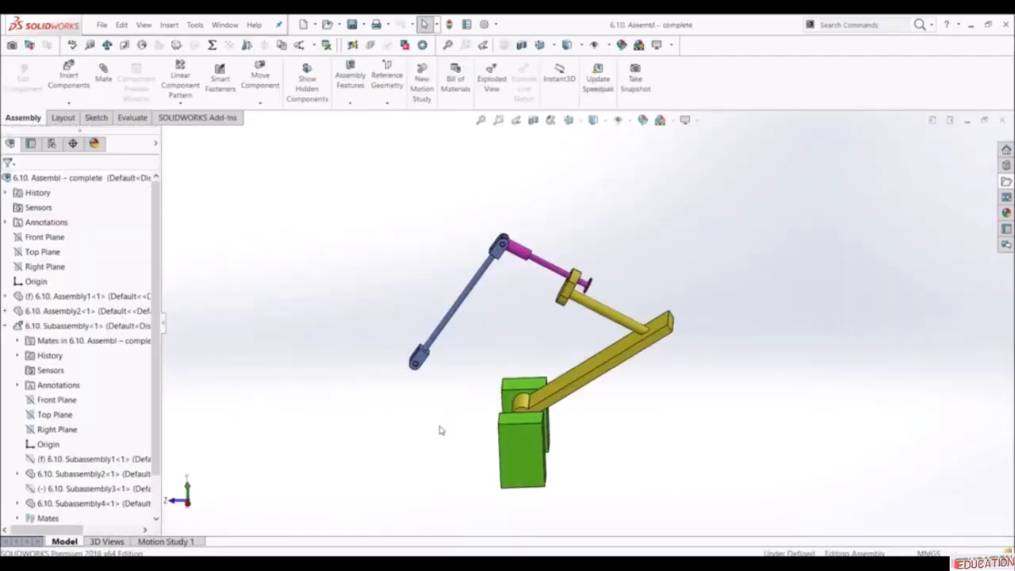
pyautogui.moveTo(442, 430)
pyautogui.mouseDown(button='middle')
pyautogui.moveTo(526, 424)
pyautogui.moveTo(420, 415)
pyautogui.moveTo(433, 428)
pyautogui.mouseUp(button='middle')
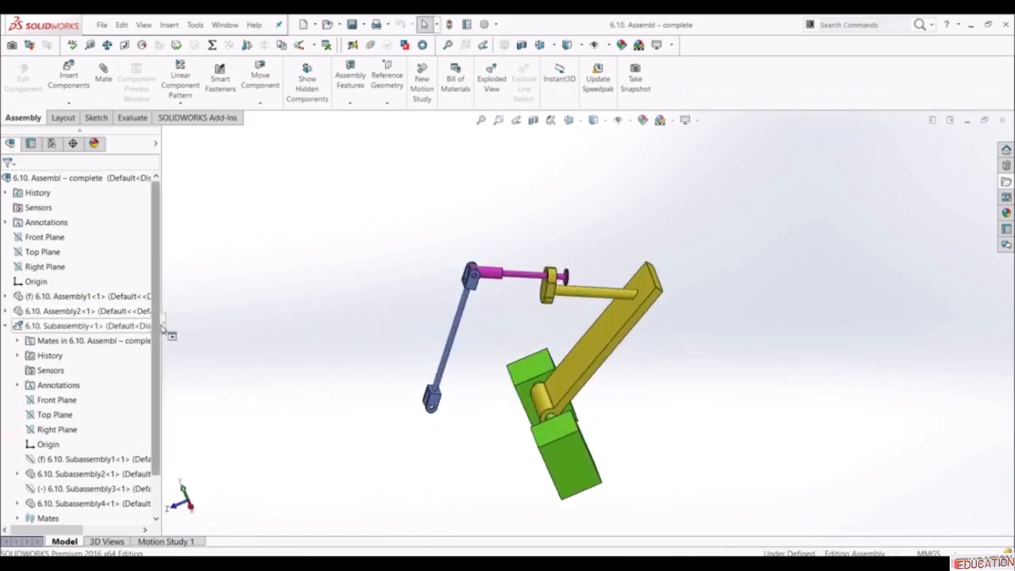
pyautogui.moveTo(163, 324); pyautogui.dragTo(379, 305)
pyautogui.scroll(-1, 198, 356)
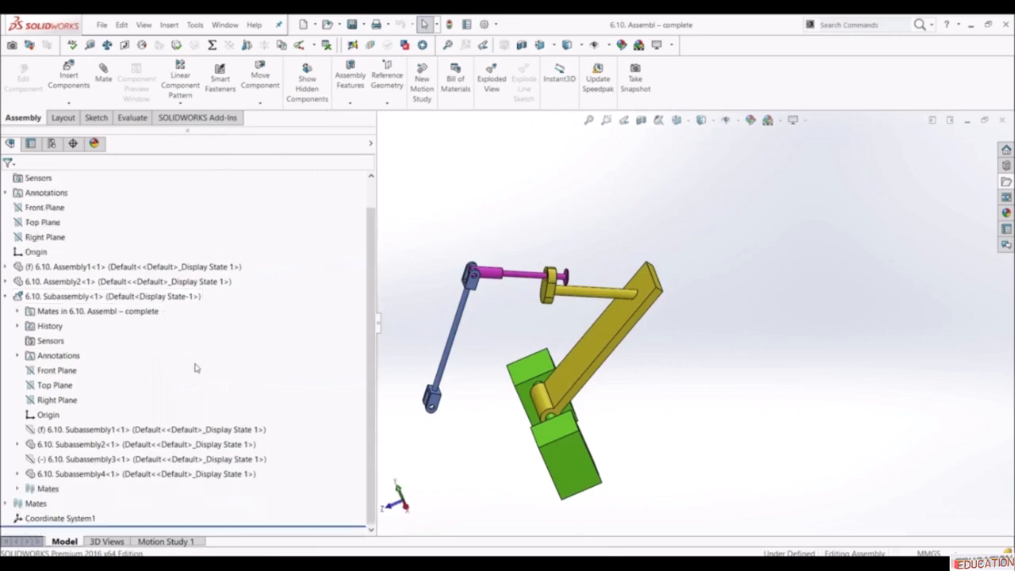
# - Examine the hidden 6.10. Subassembly1 and 6.10. Subassembly3 components, preview them with Show Hidden Components, and exit the preview
pyautogui.click(134, 433)
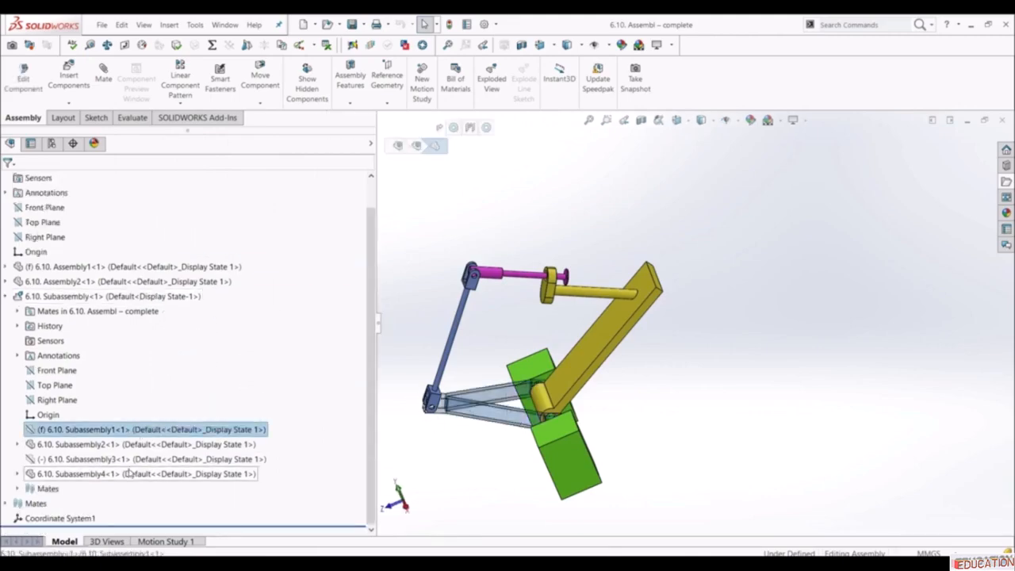
pyautogui.click(101, 462)
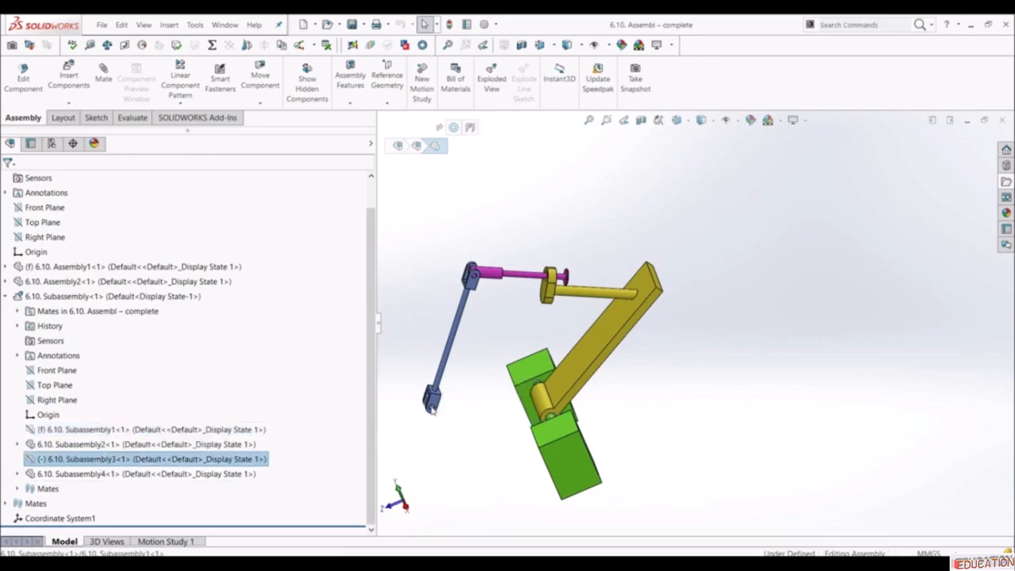
pyautogui.click(307, 89)
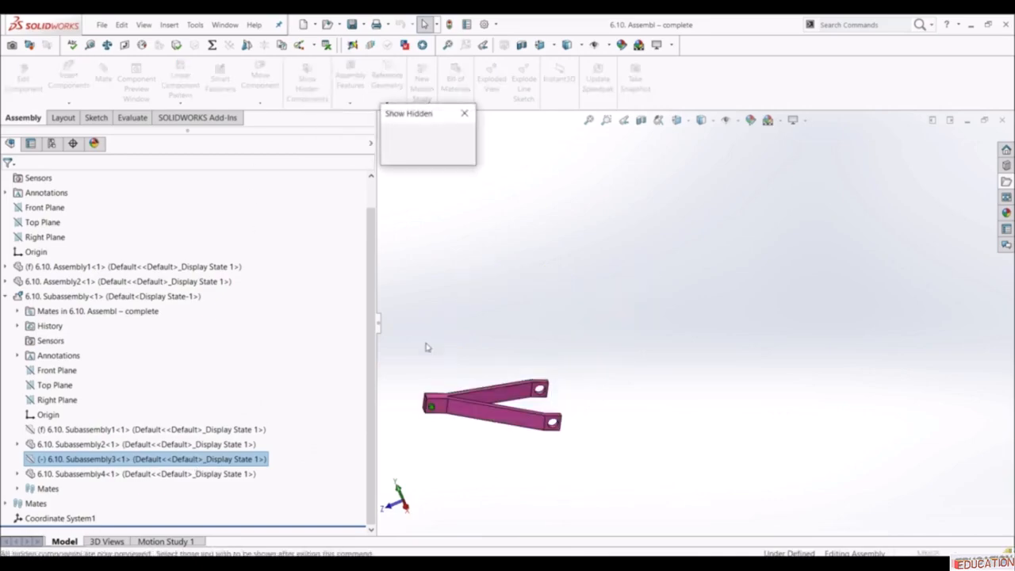
pyautogui.scroll(-5, 455, 419)
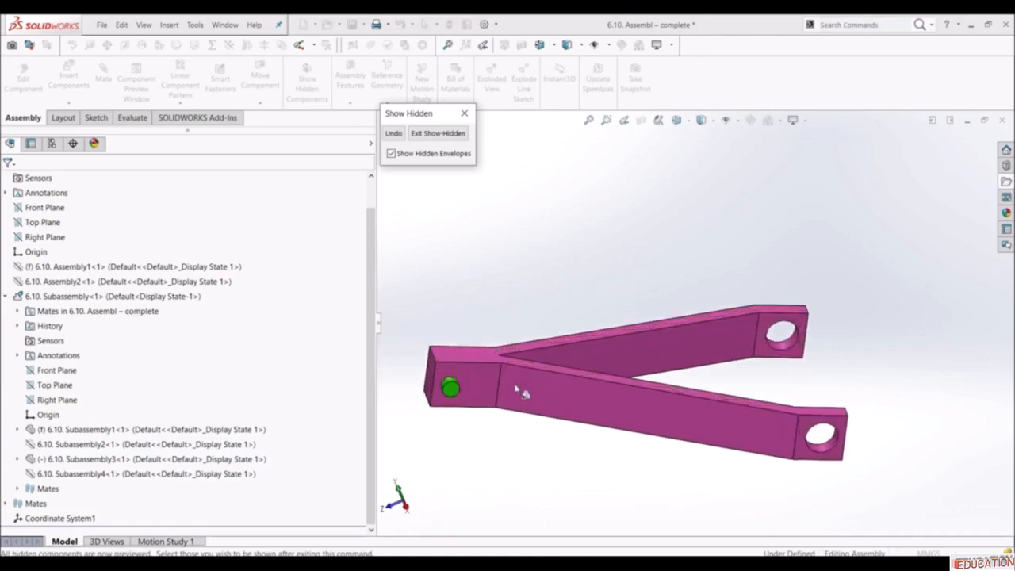
pyautogui.click(428, 135)
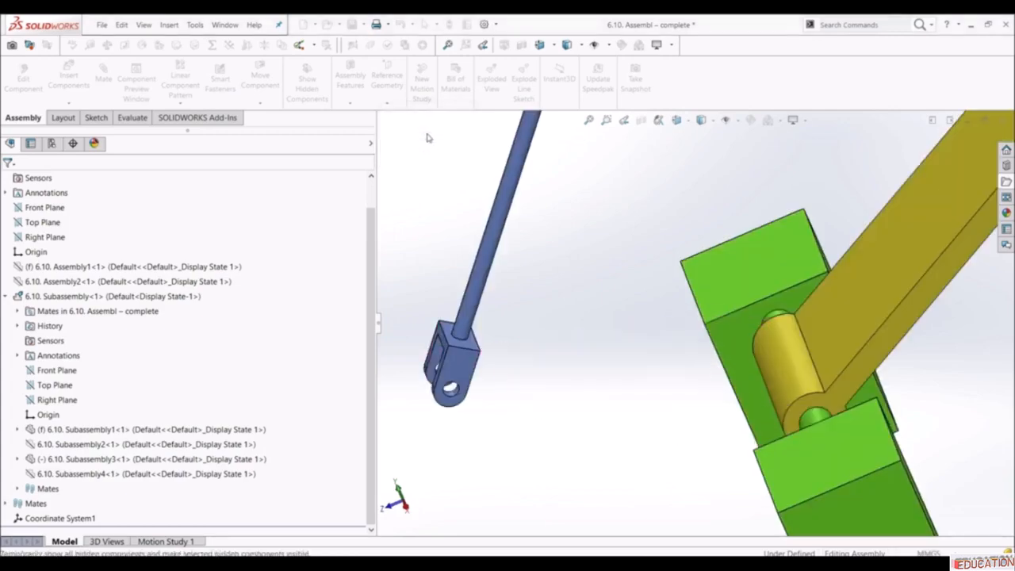
pyautogui.scroll(5, 673, 310)
pyautogui.scroll(-5, 746, 307)
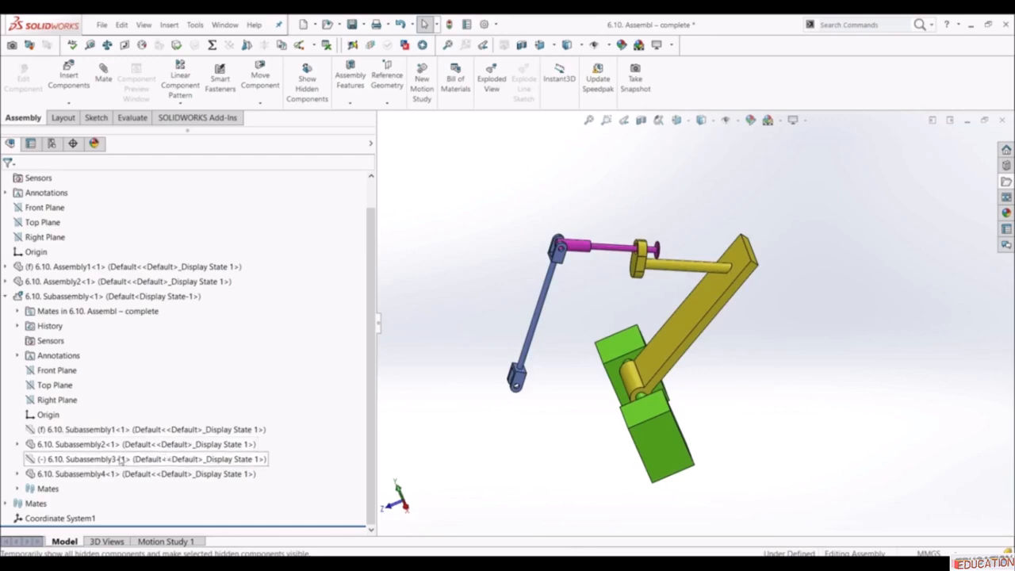
# - Show the hidden 6.10. Subassembly1 and 6.10. Subassembly3 components of 6.10. Subassembly in the assembly model
pyautogui.click(108, 430)
pyautogui.rightClick(108, 431)
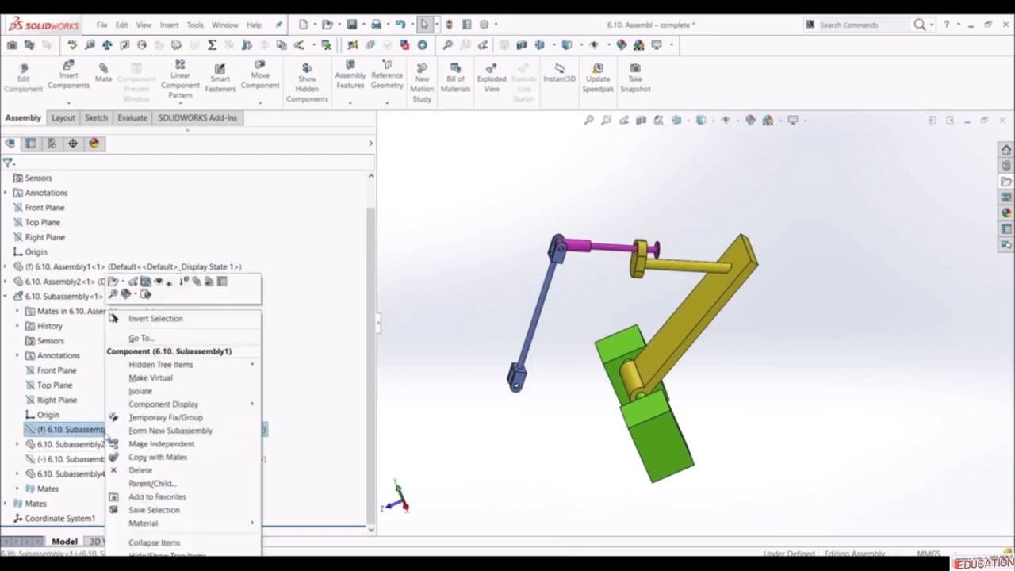
pyautogui.click(159, 284)
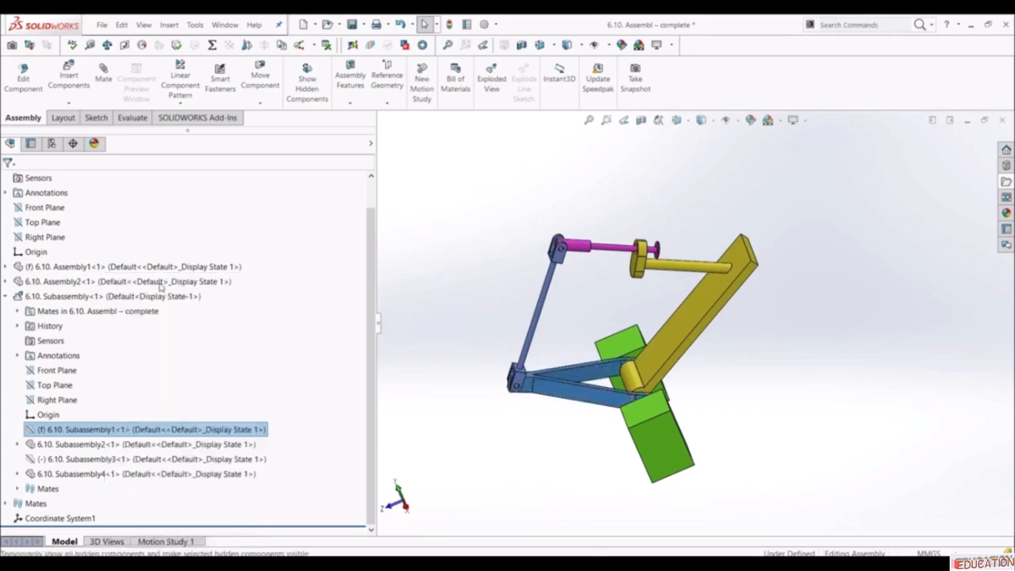
pyautogui.click(72, 461)
pyautogui.rightClick(72, 461)
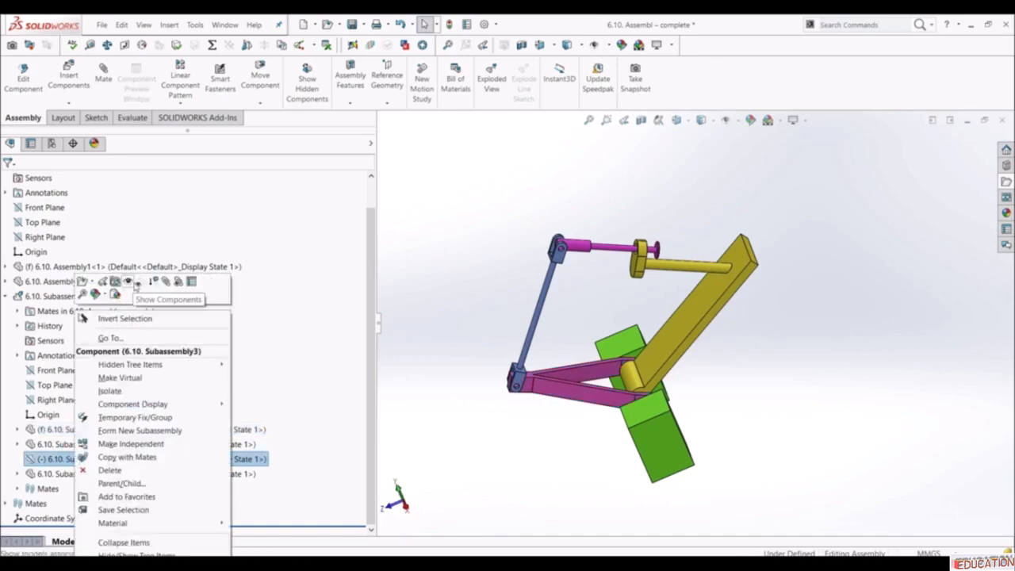
# - Show the hidden 6.10. Subassembly3 component, narrow the feature tree area and rebuild the assembly
pyautogui.click(129, 283)
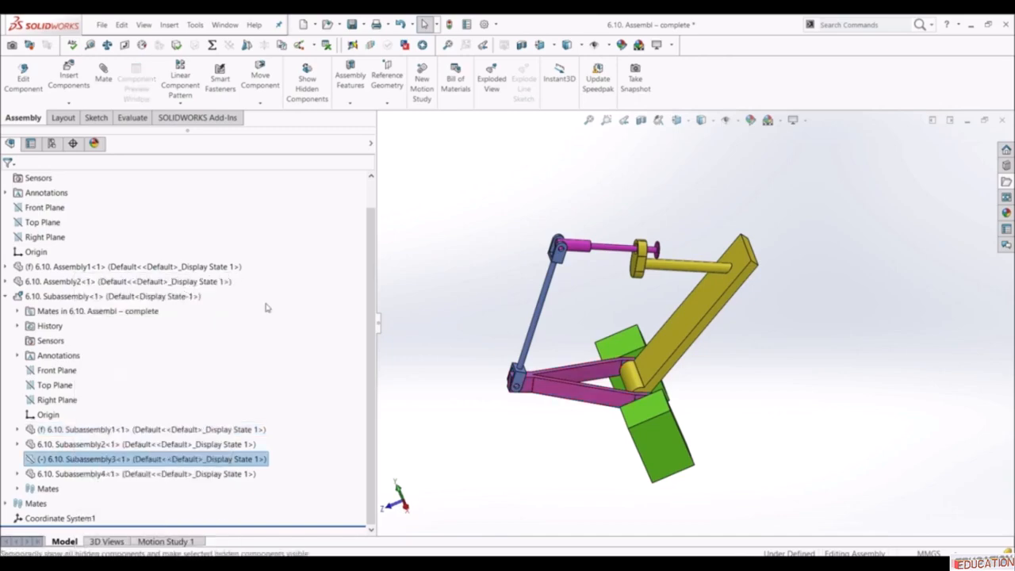
pyautogui.click(460, 418)
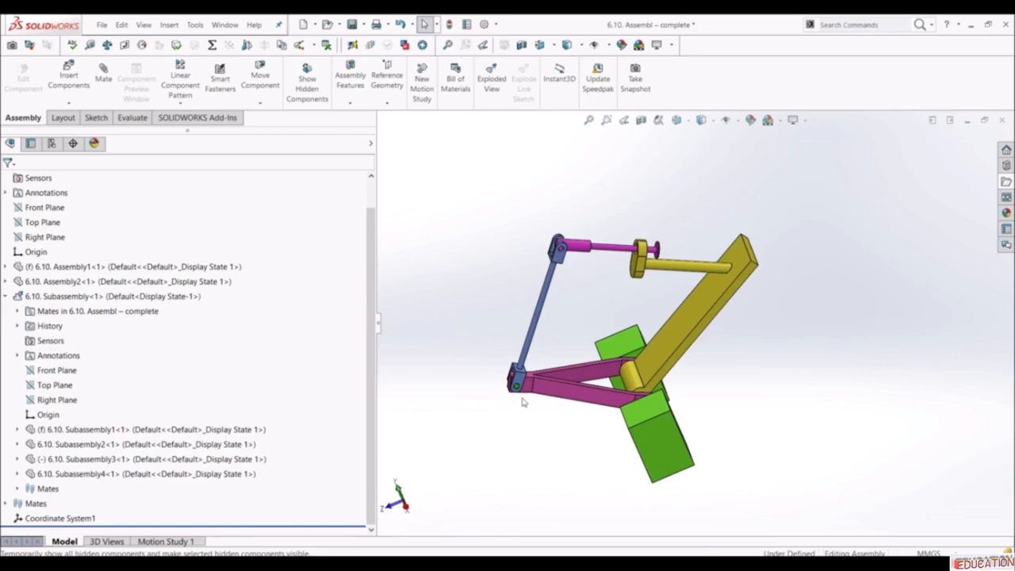
pyautogui.moveTo(379, 325); pyautogui.dragTo(156, 325)
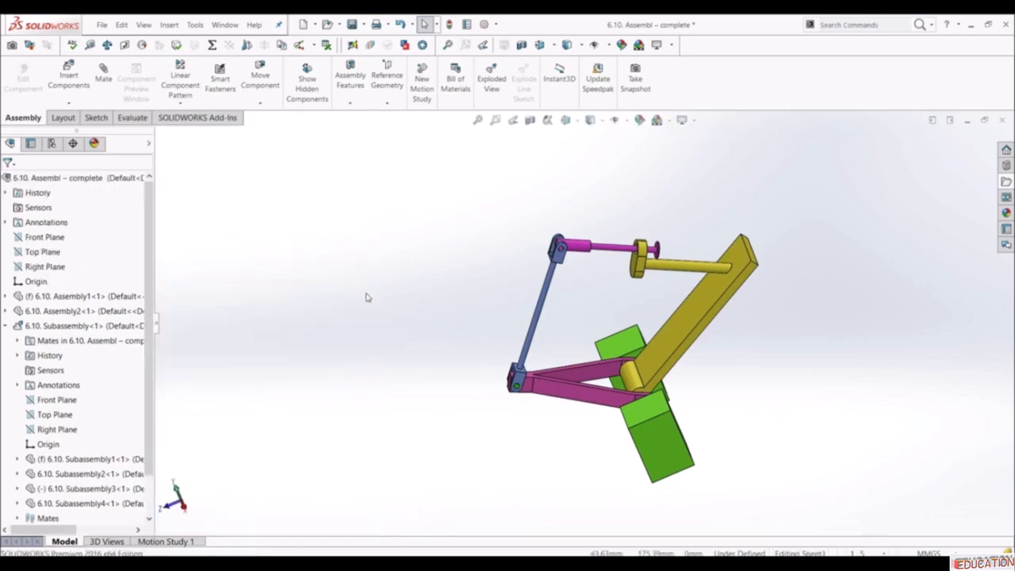
pyautogui.click(449, 25)
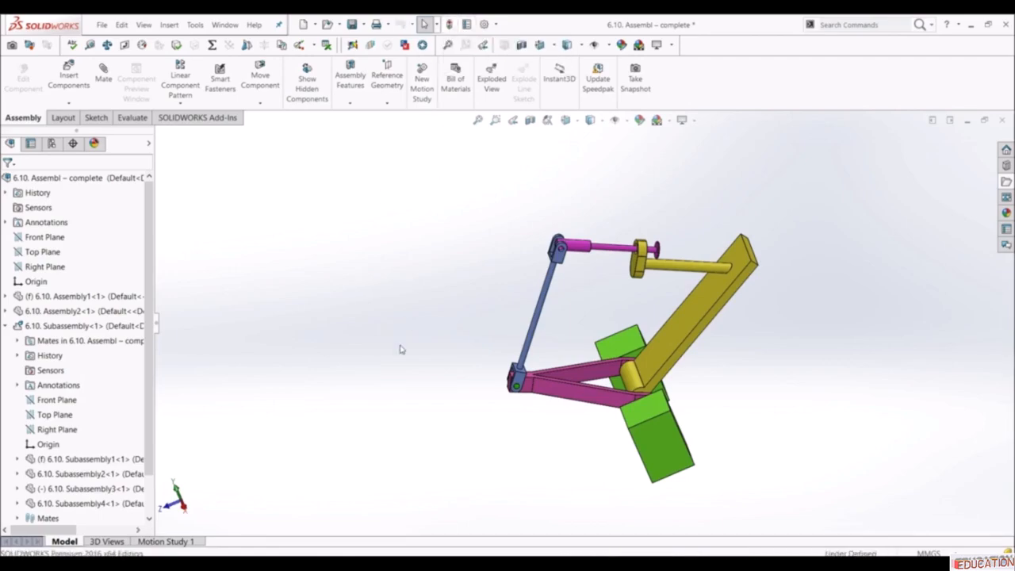
# - Switch to drawing 4.7. and hide the 6.10. Subassembly1 component in its drawing view
pyautogui.click(225, 25)
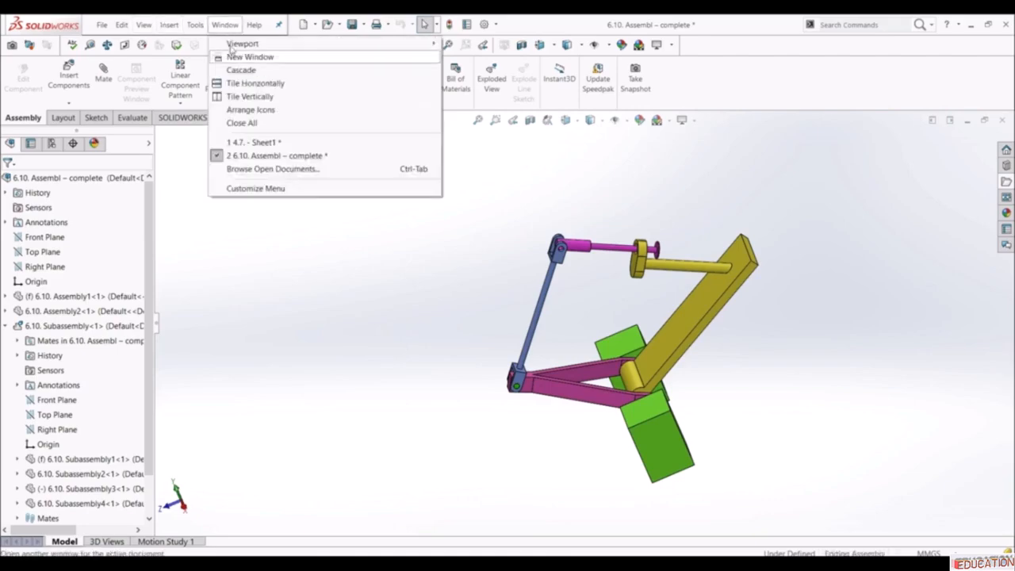
pyautogui.click(254, 143)
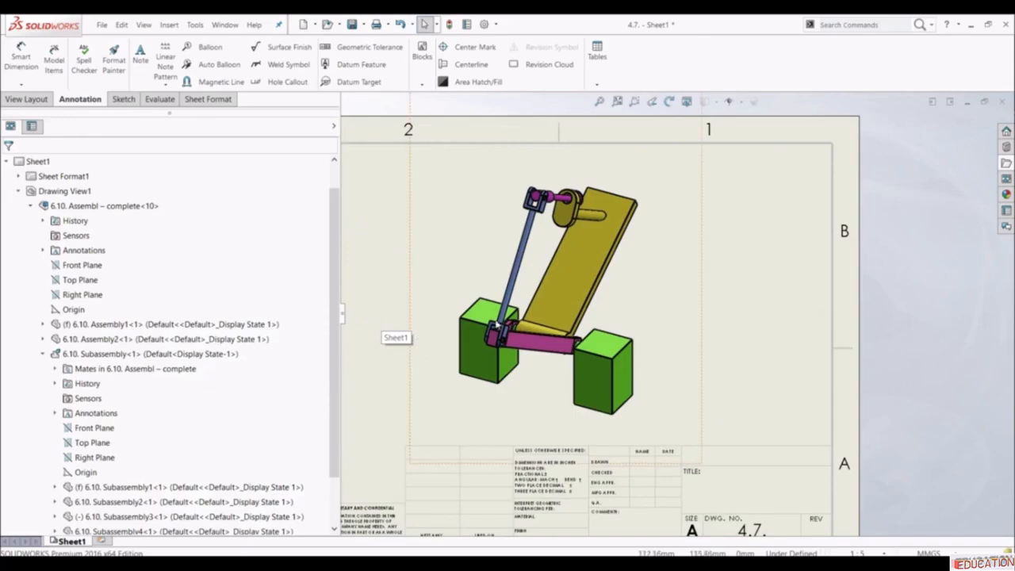
pyautogui.scroll(-3, 206, 436)
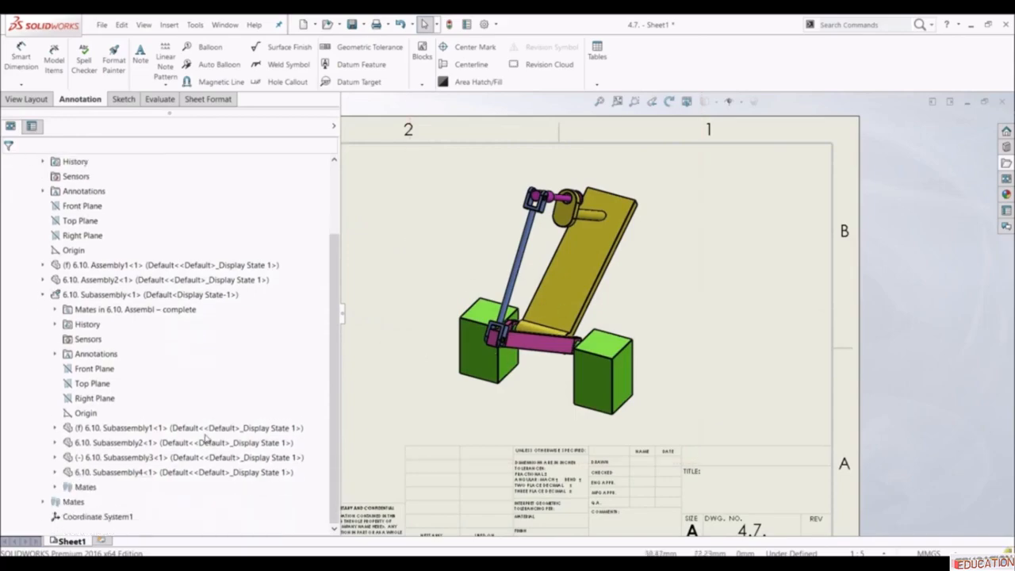
pyautogui.rightClick(125, 429)
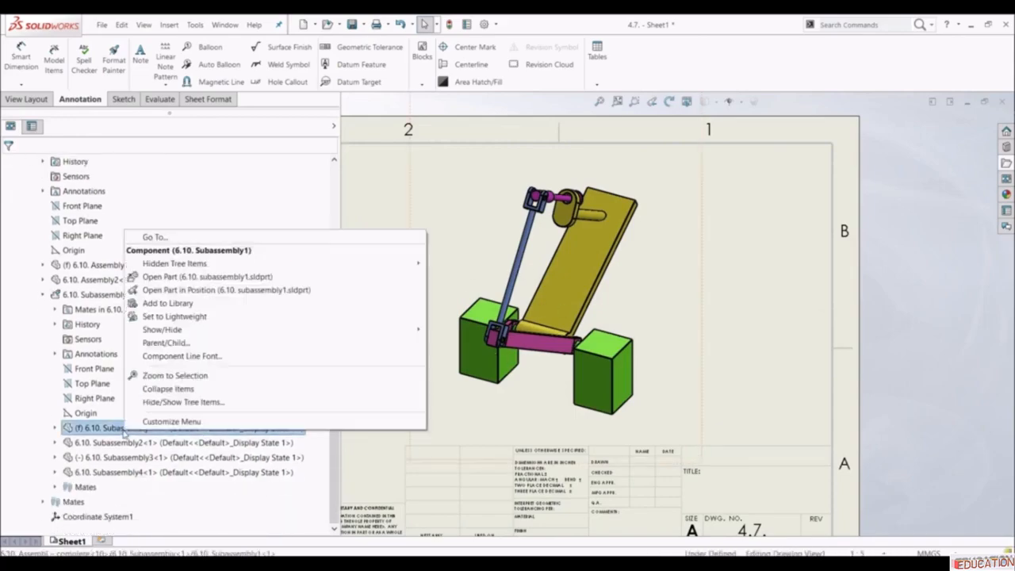
pyautogui.moveTo(305, 330)
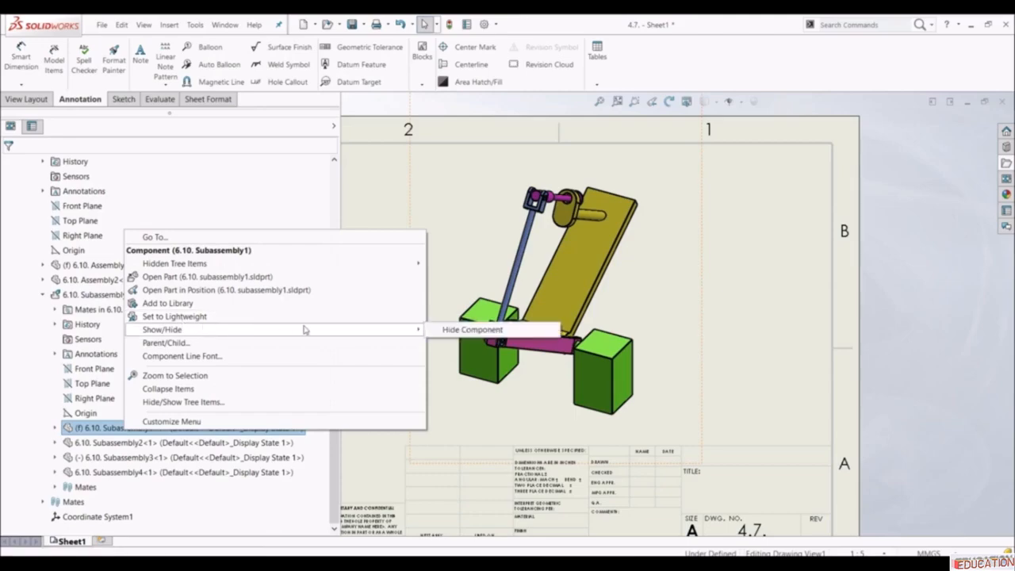
pyautogui.click(438, 330)
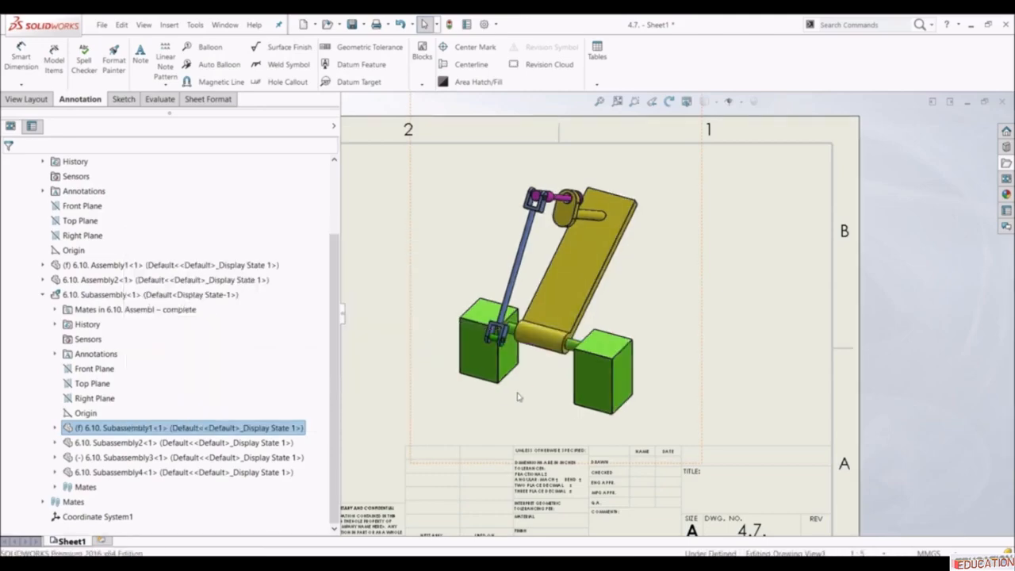
# - Show the 6.10. Subassembly1 component again in the drawing view of 4.7
pyautogui.rightClick(169, 429)
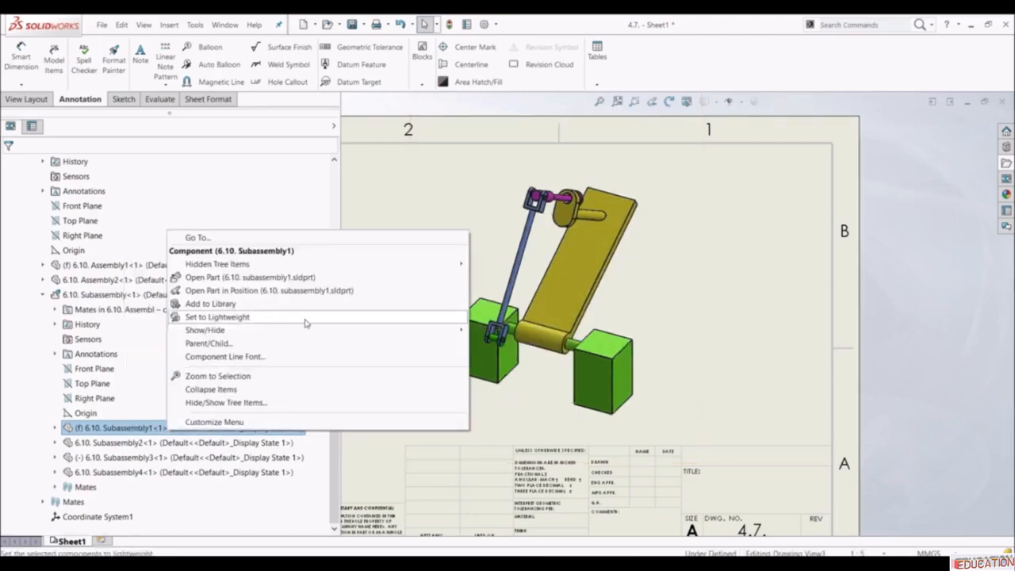
pyautogui.moveTo(386, 333)
pyautogui.click(516, 330)
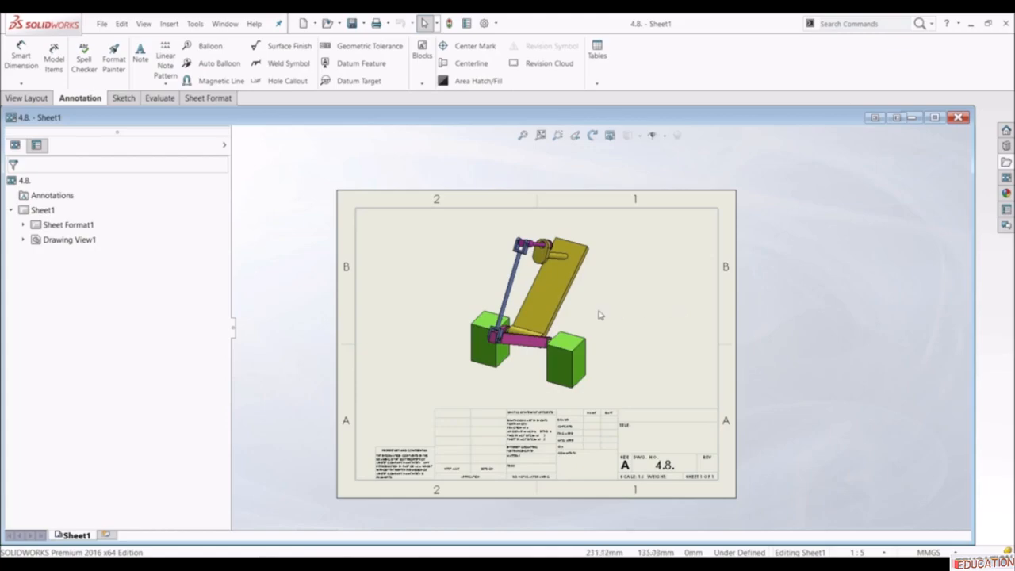
# - Place an empty note above the left green block, with its leader attached to the magenta Subassembly1 part in drawing 4.8
pyautogui.scroll(-3, 568, 314)
pyautogui.scroll(-2, 525, 355)
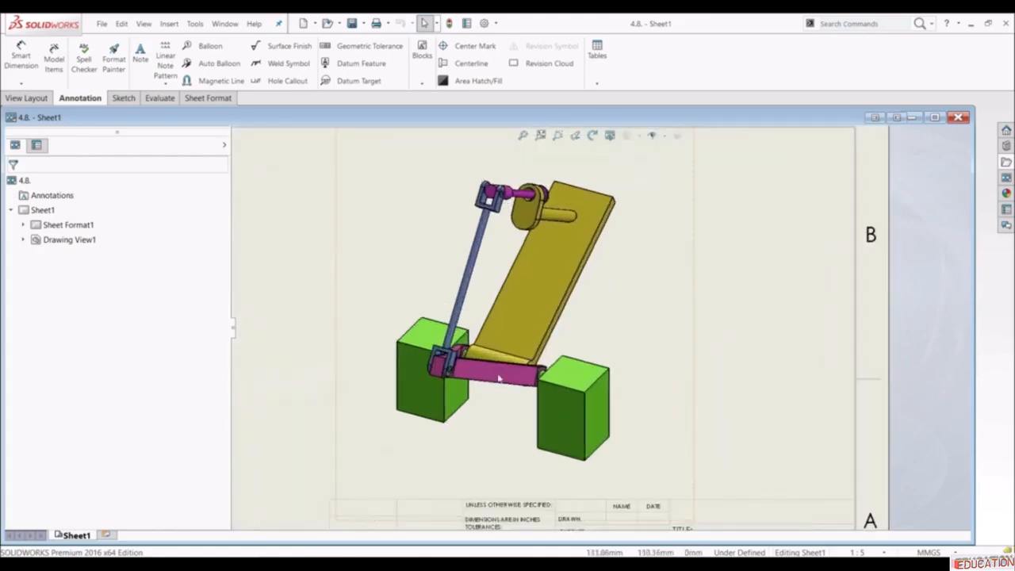
pyautogui.click(492, 379)
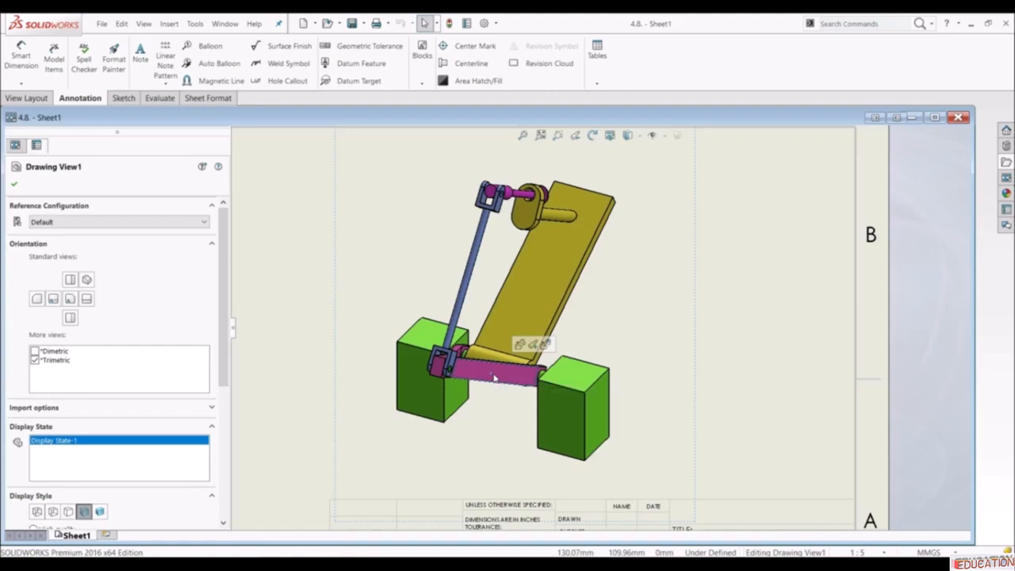
pyautogui.click(728, 324)
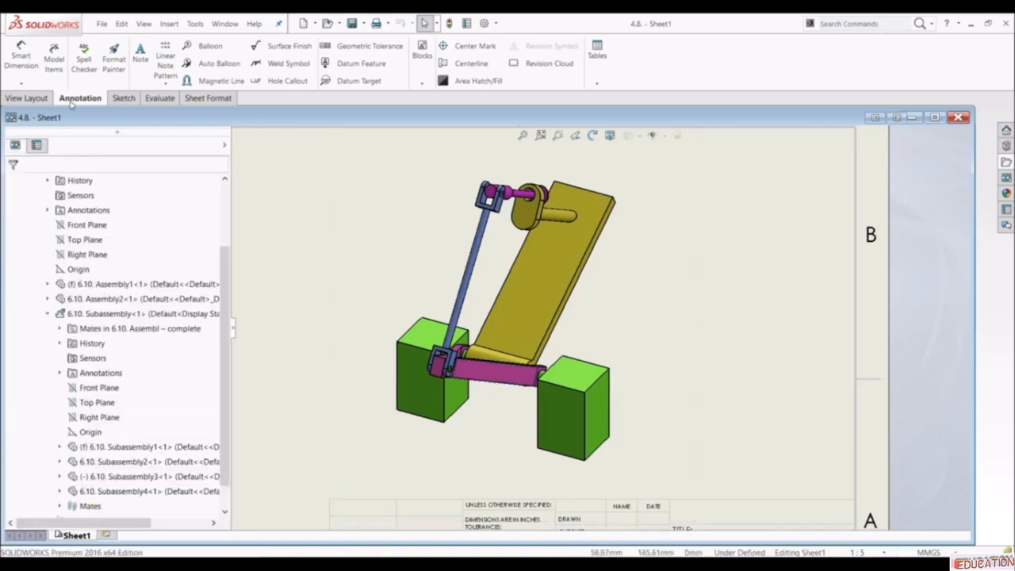
pyautogui.click(140, 60)
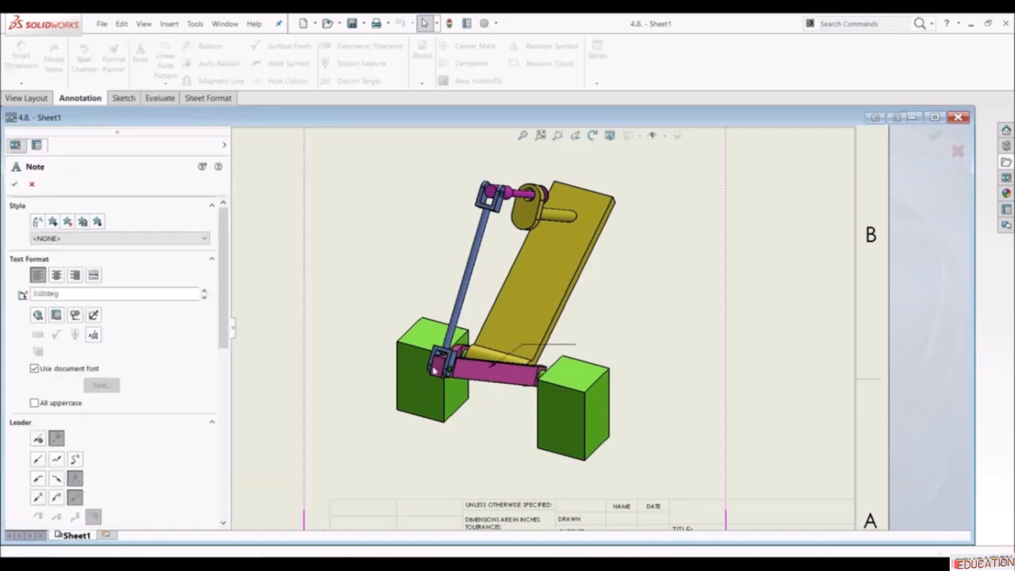
pyautogui.click(422, 325)
pyautogui.click(342, 289)
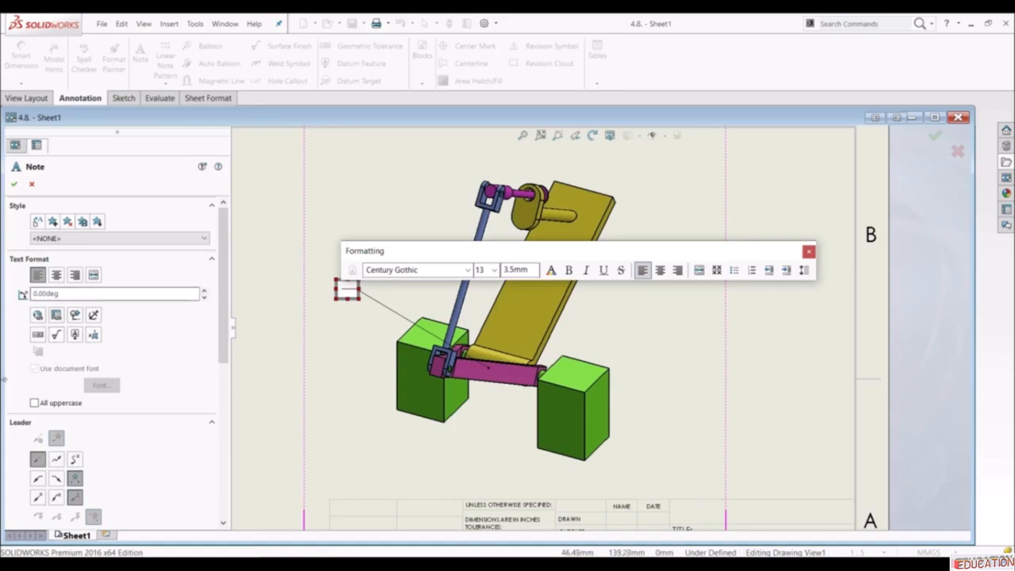
# - Start linking the note to a property, using the component to which the annotation is attached as the source model
pyautogui.click(38, 316)
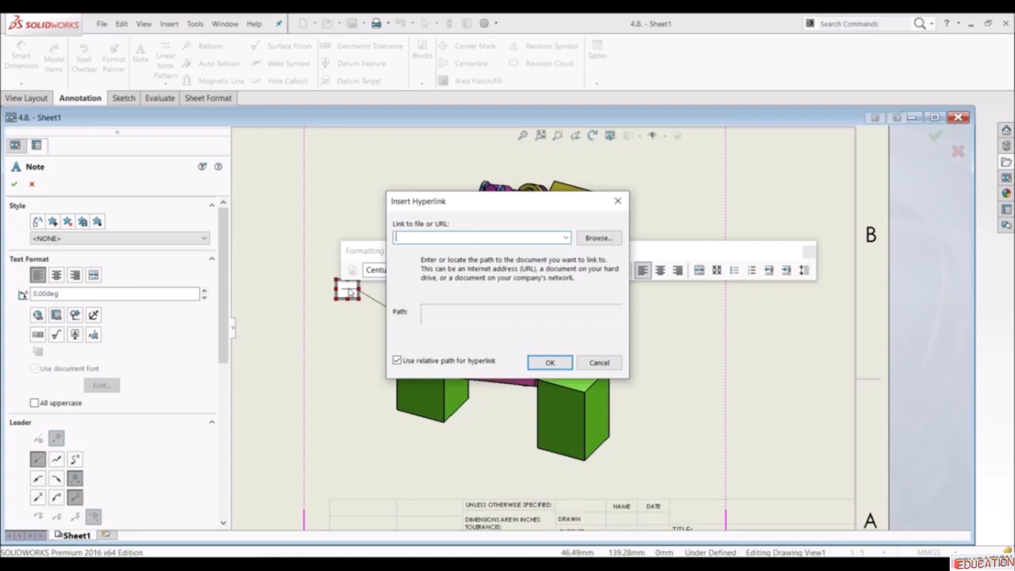
pyautogui.click(599, 364)
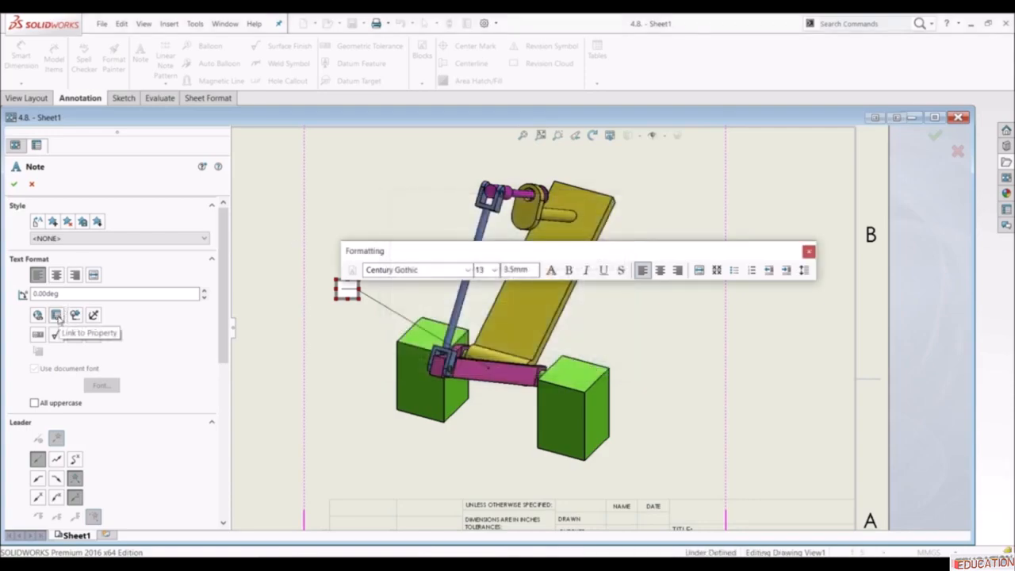
pyautogui.click(56, 315)
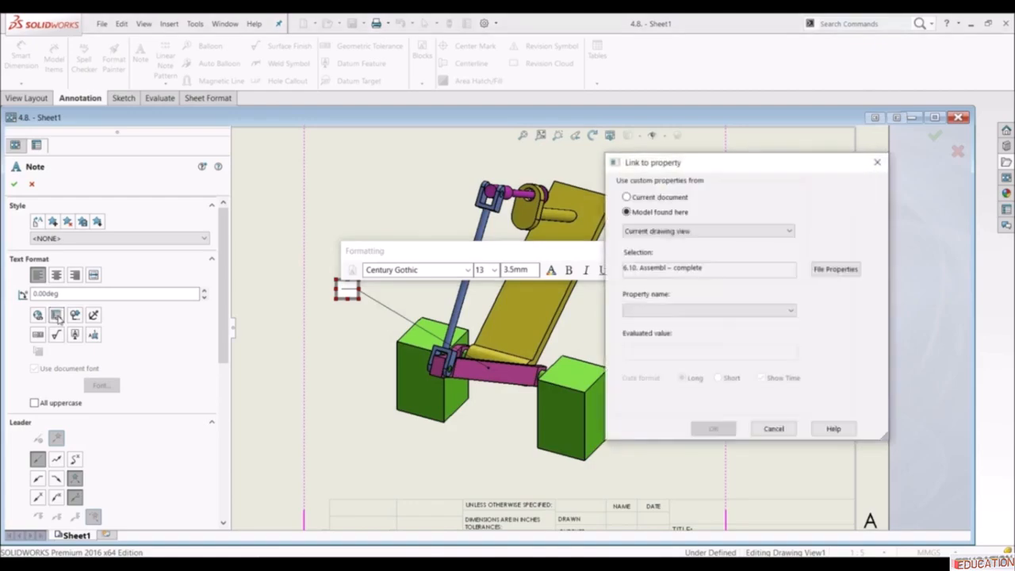
pyautogui.moveTo(670, 165)
pyautogui.mouseDown()
pyautogui.moveTo(733, 115)
pyautogui.moveTo(328, 154)
pyautogui.moveTo(562, 180)
pyautogui.moveTo(701, 146)
pyautogui.mouseUp()
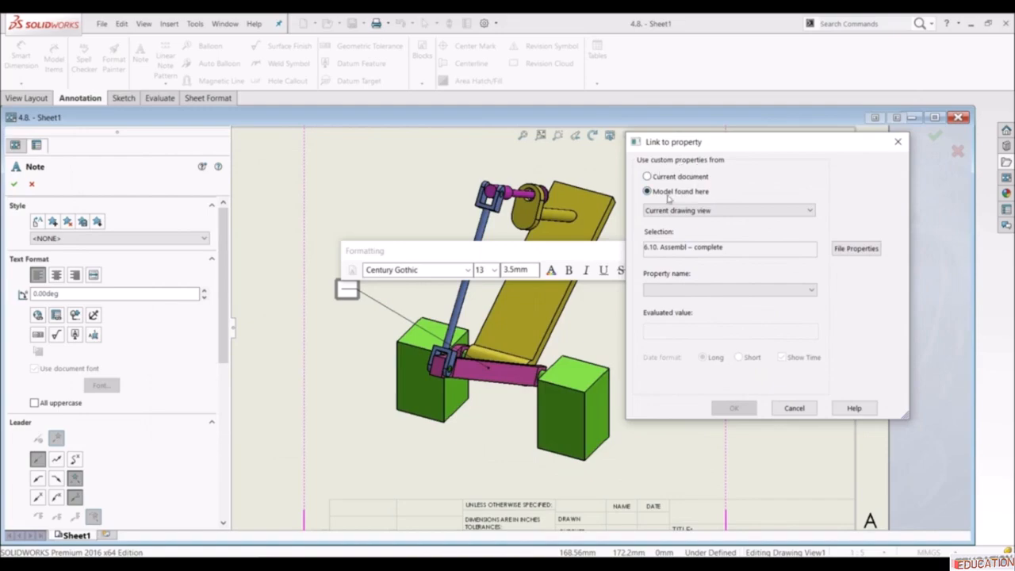
pyautogui.click(707, 212)
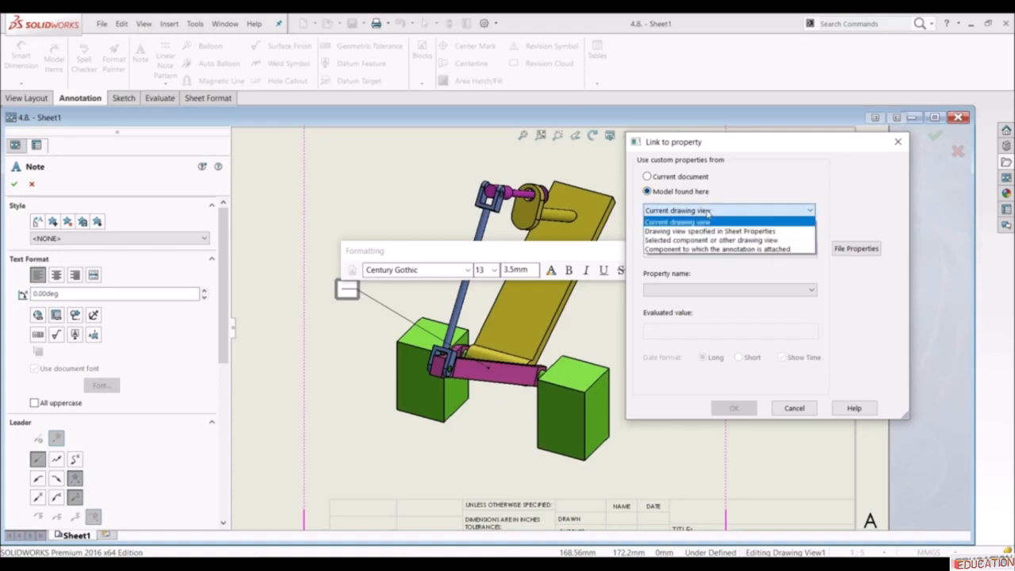
pyautogui.click(728, 249)
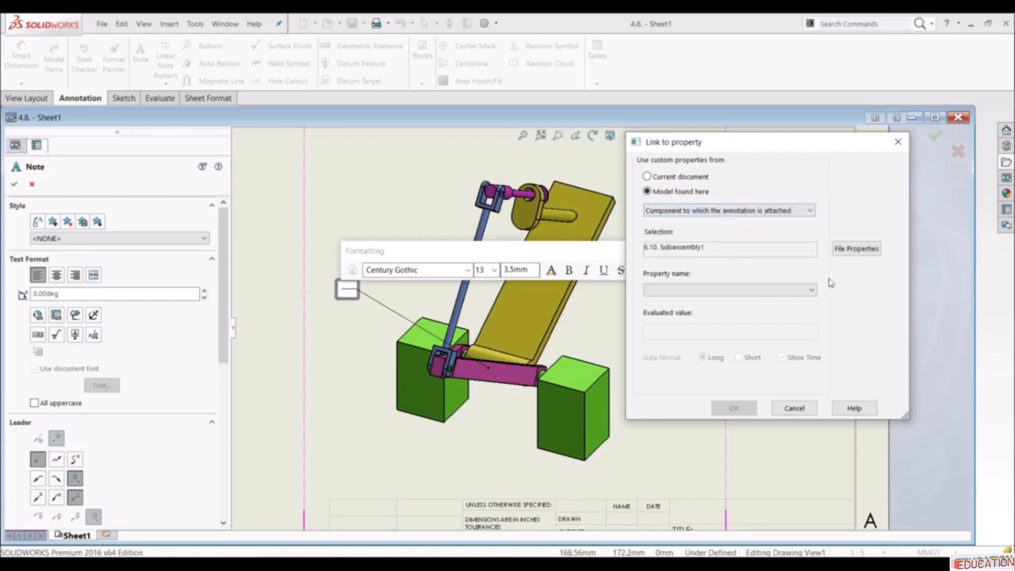
# - Link the note text to the Author property and finish the note
pyautogui.click(766, 293)
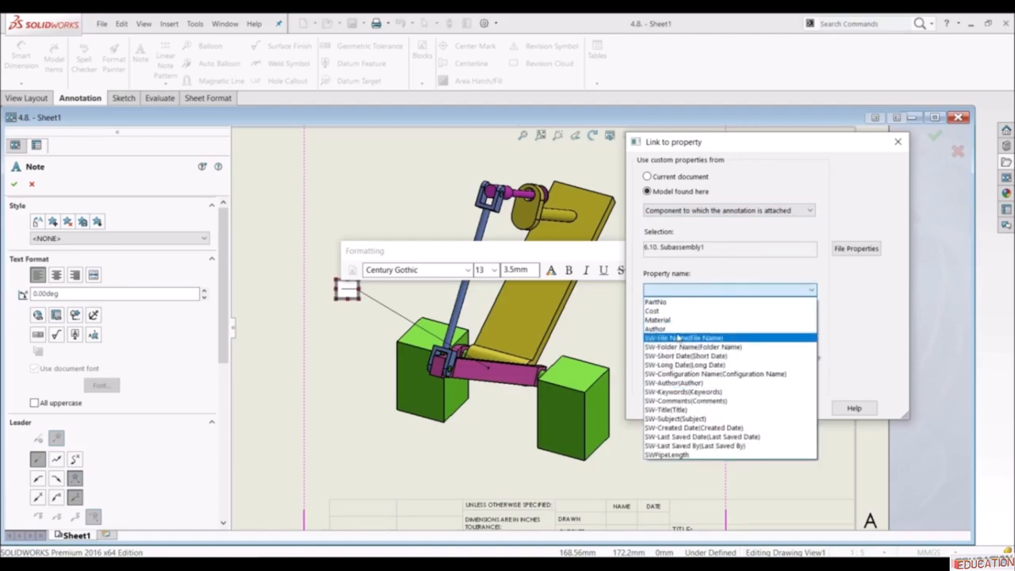
pyautogui.click(678, 333)
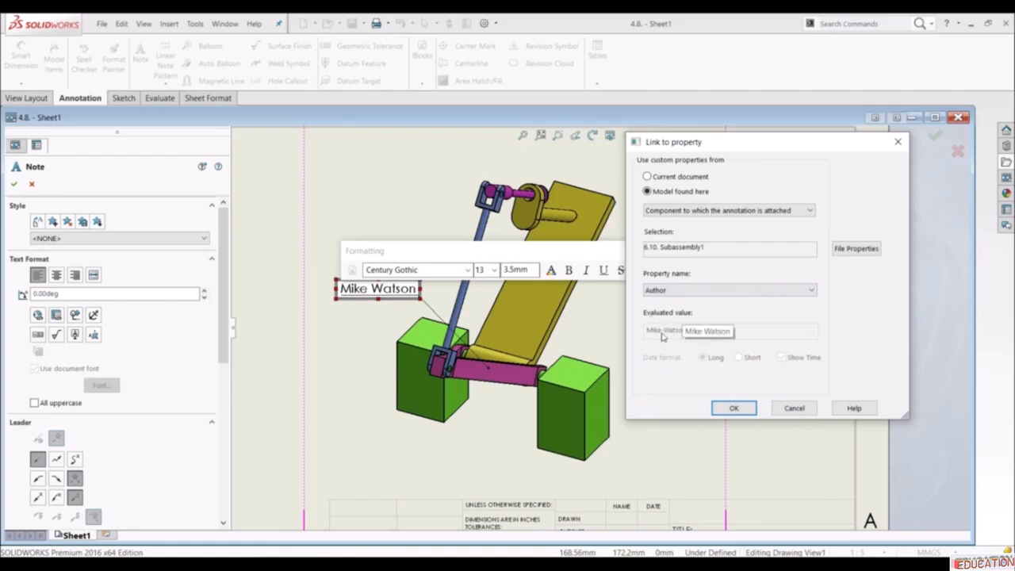
pyautogui.click(728, 408)
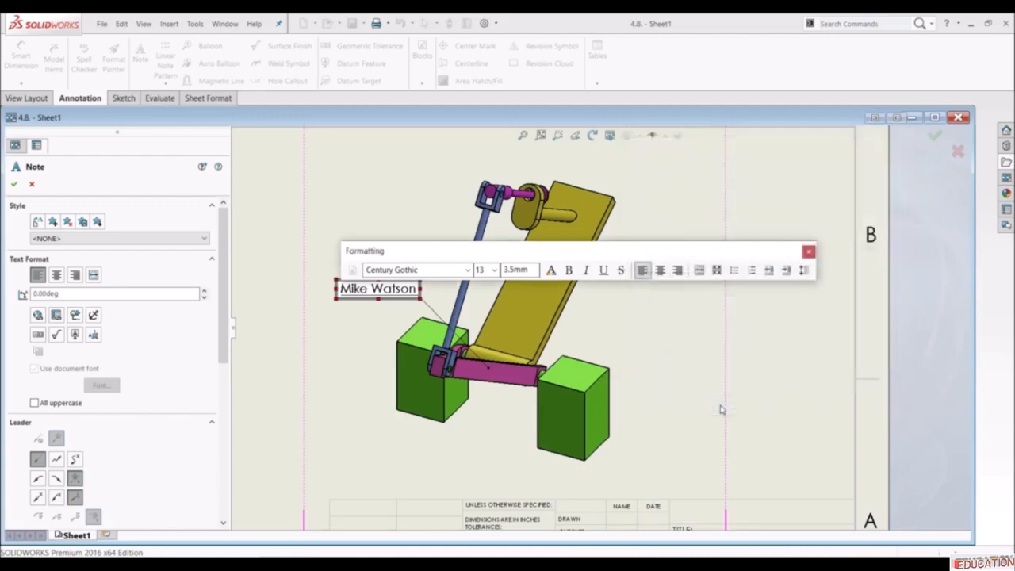
pyautogui.click(14, 183)
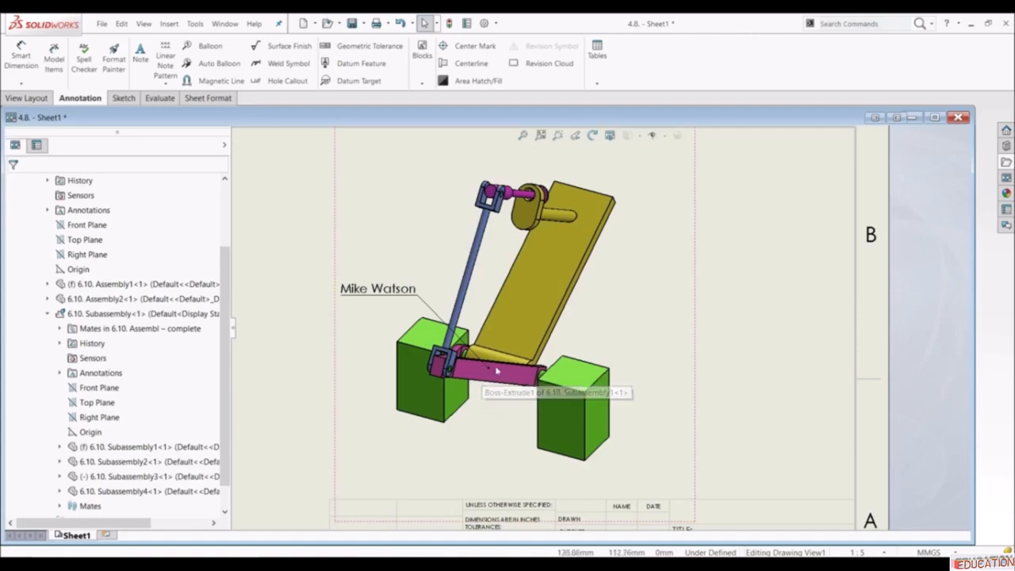
# - Move the drawing view toward the left border of the sheet to free space beside it
pyautogui.press('f')
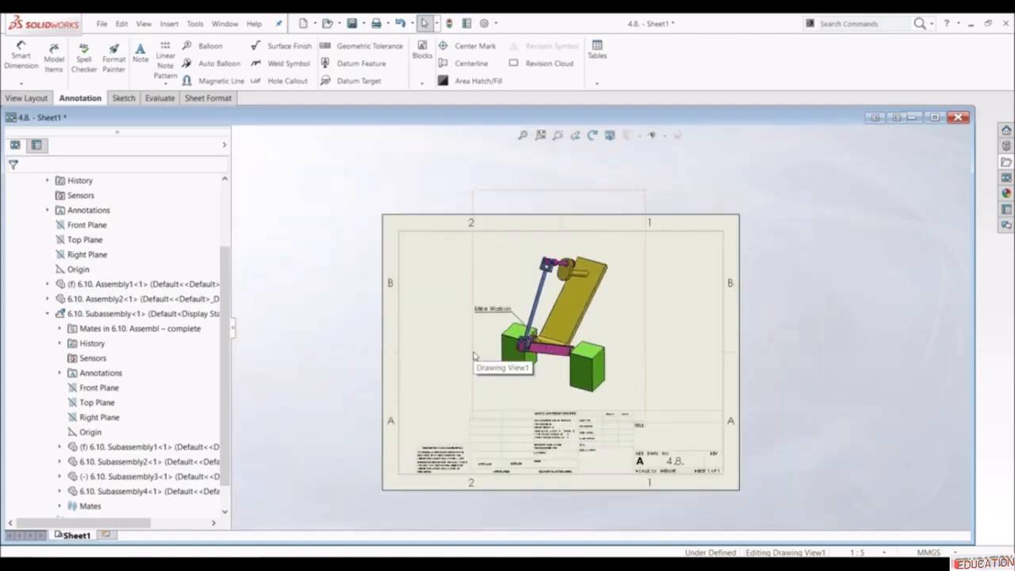
pyautogui.moveTo(474, 357); pyautogui.dragTo(399, 353)
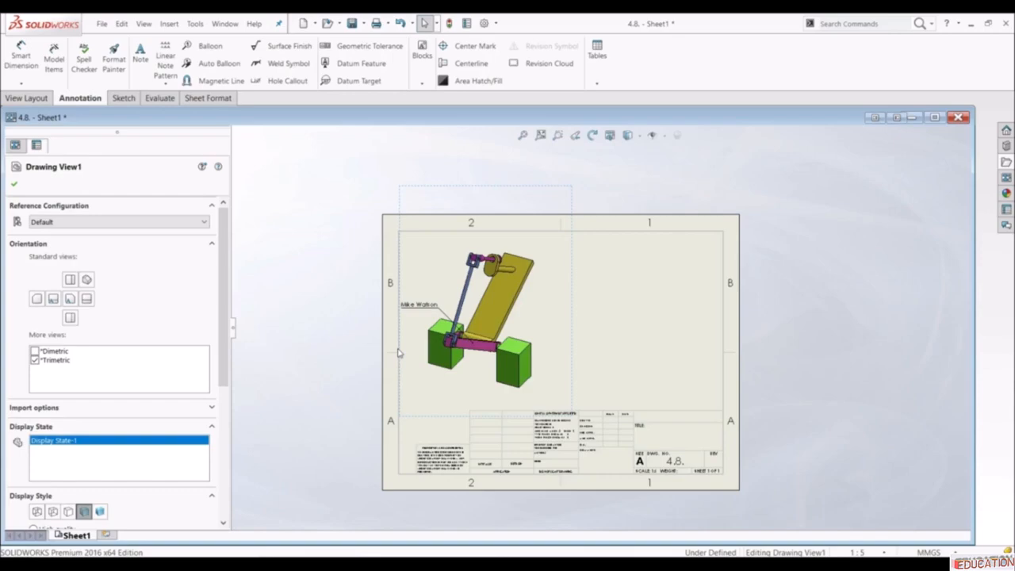
pyautogui.click(13, 184)
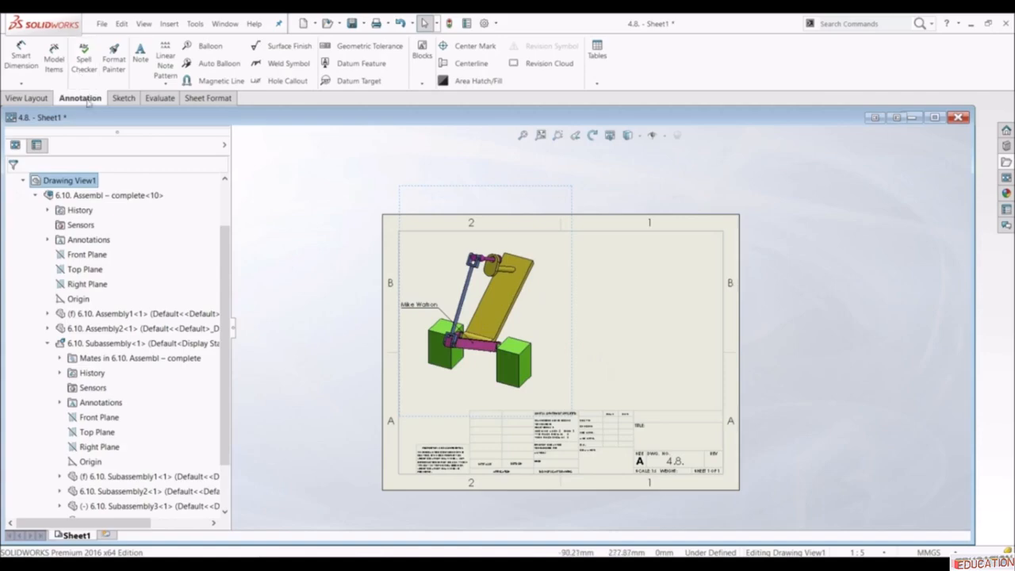
# - Insert a top-level bill of materials with the bom-standard template and place it just right of the assembly on the sheet
pyautogui.click(597, 50)
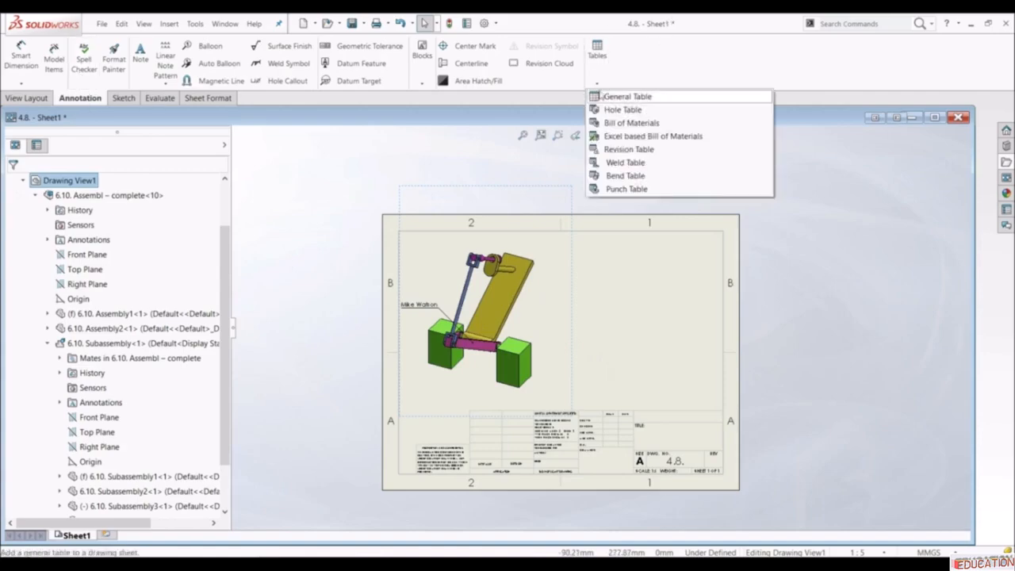
pyautogui.click(624, 123)
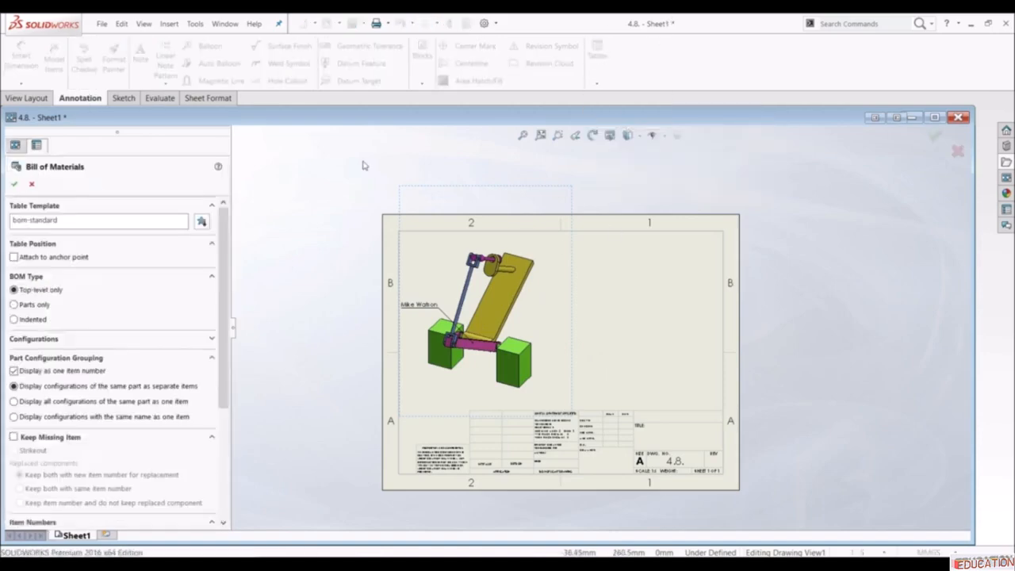
pyautogui.click(14, 184)
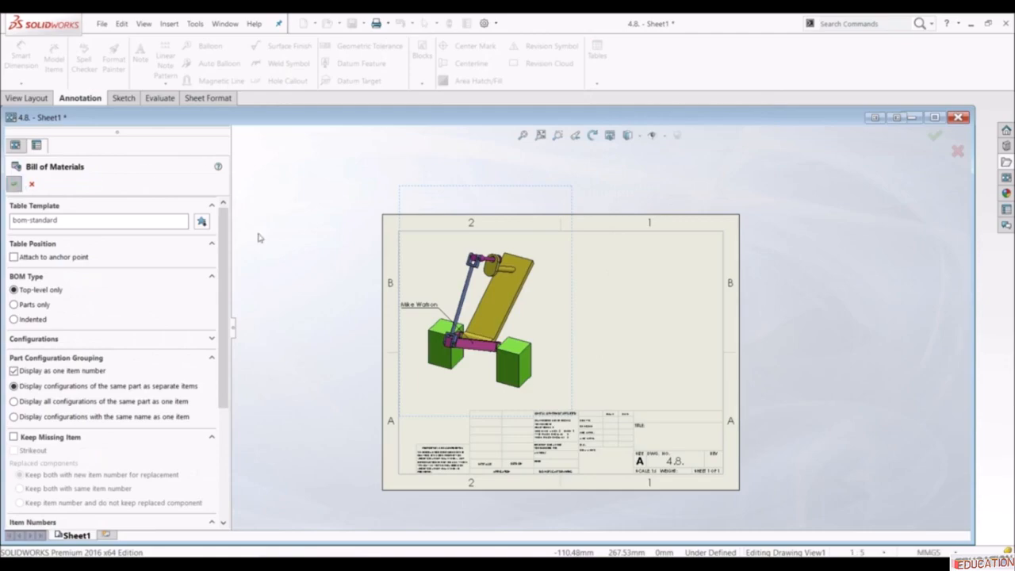
pyautogui.click(538, 294)
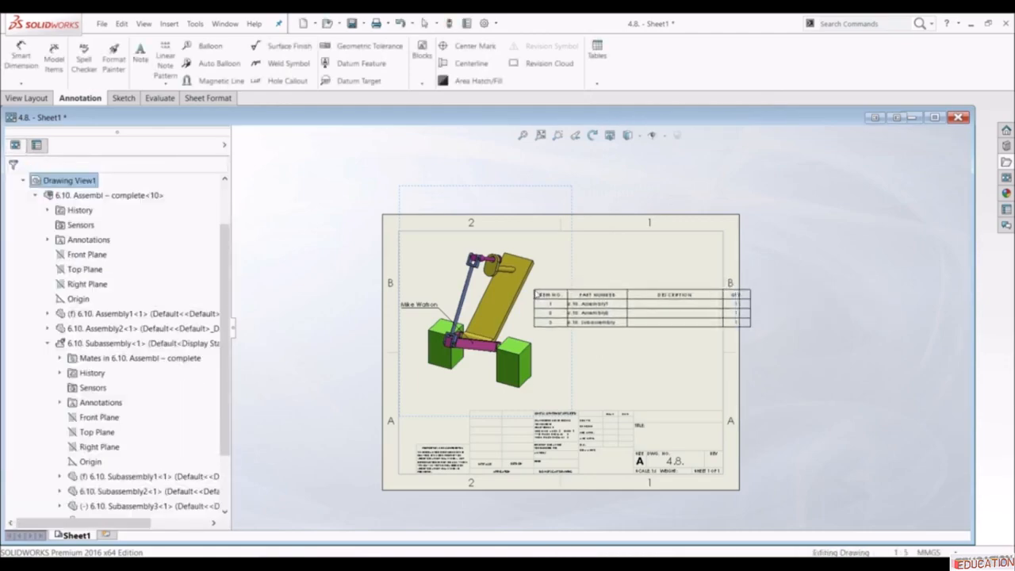
pyautogui.scroll(-3, 665, 356)
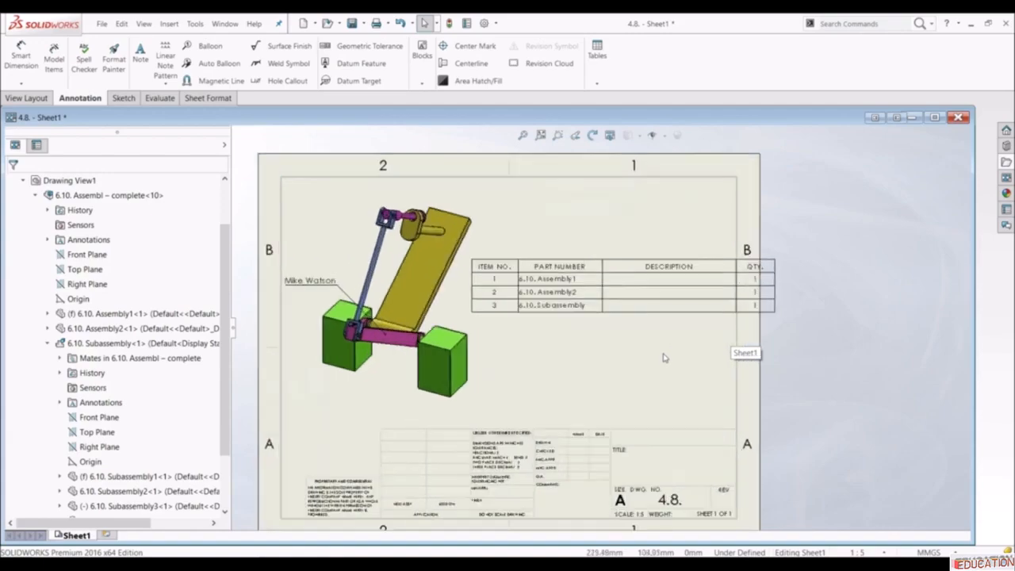
# - Narrow the bill of materials table to fit inside the sheet border and add a SW-Author(Author) custom property column after QTY
pyautogui.click(780, 304)
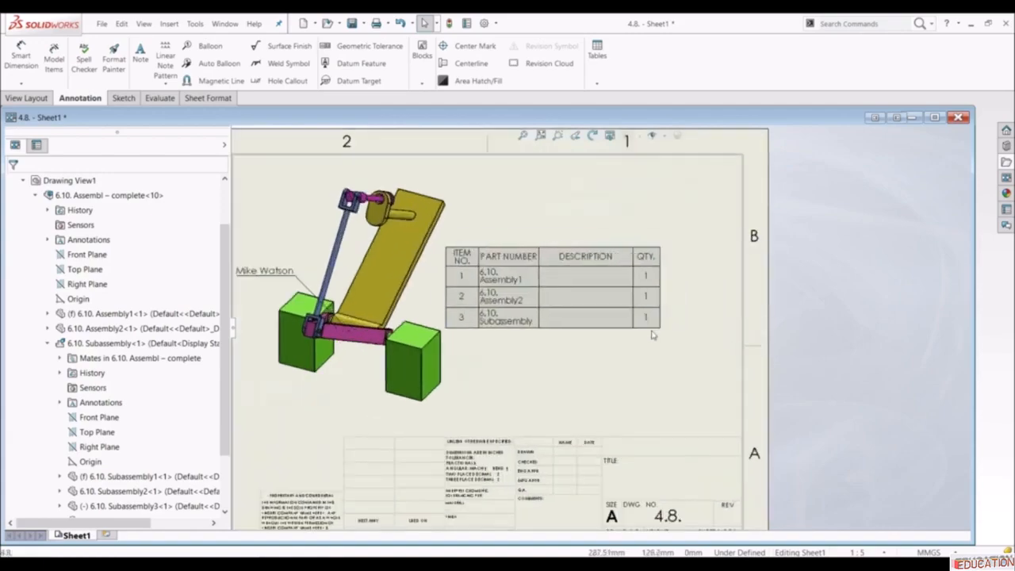
pyautogui.click(572, 388)
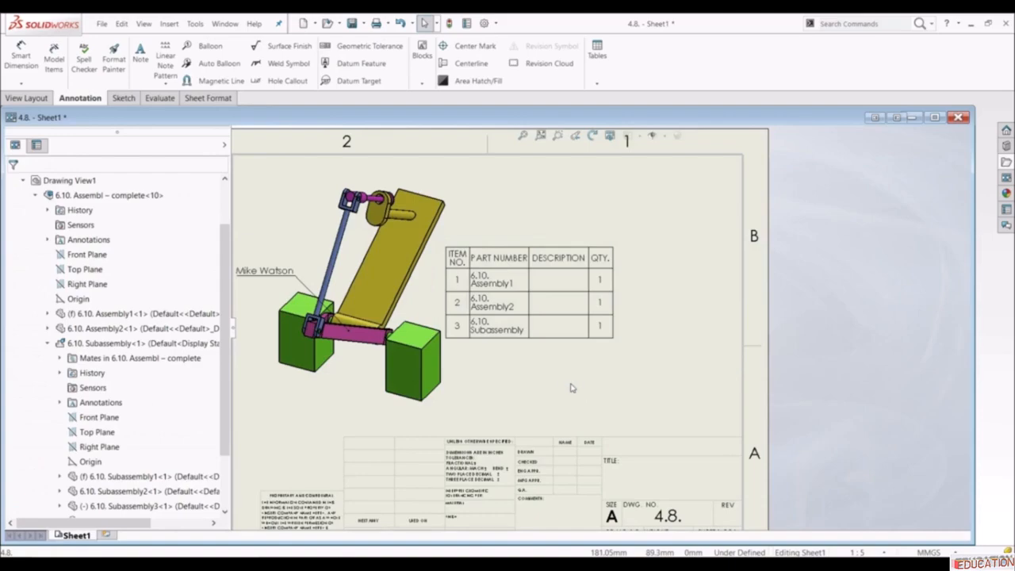
pyautogui.click(598, 251)
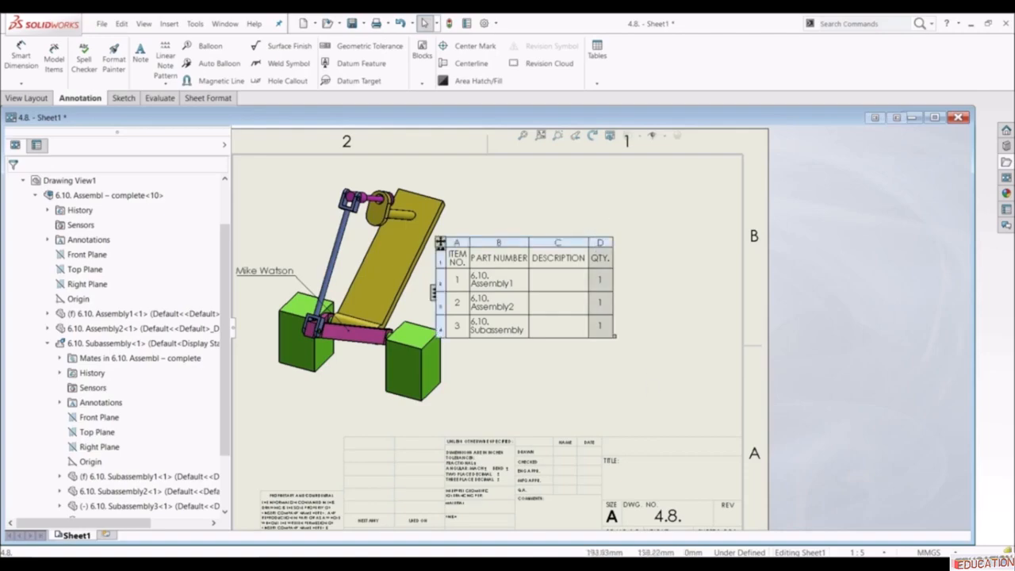
pyautogui.rightClick(601, 248)
pyautogui.moveTo(661, 322)
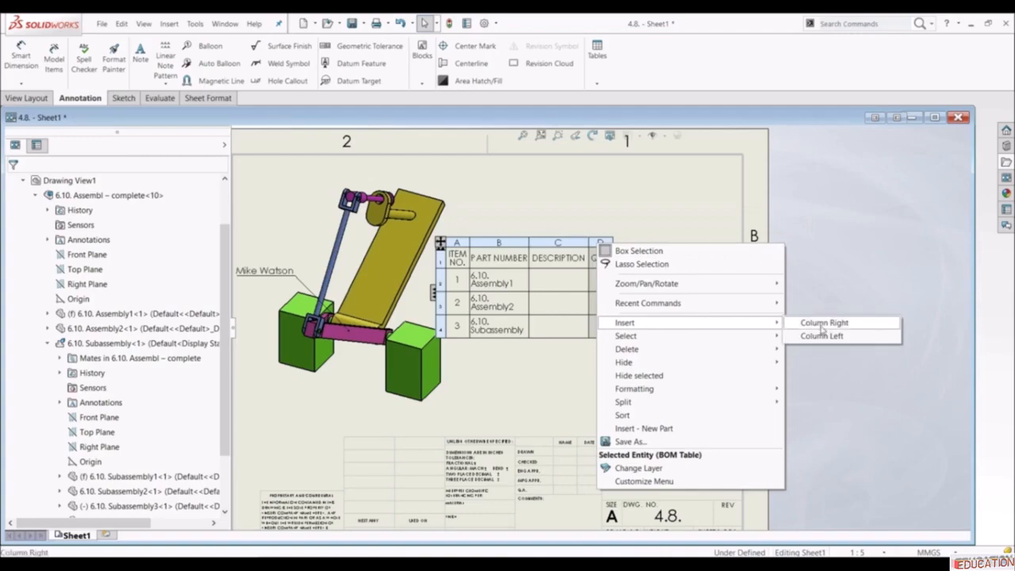
pyautogui.click(822, 322)
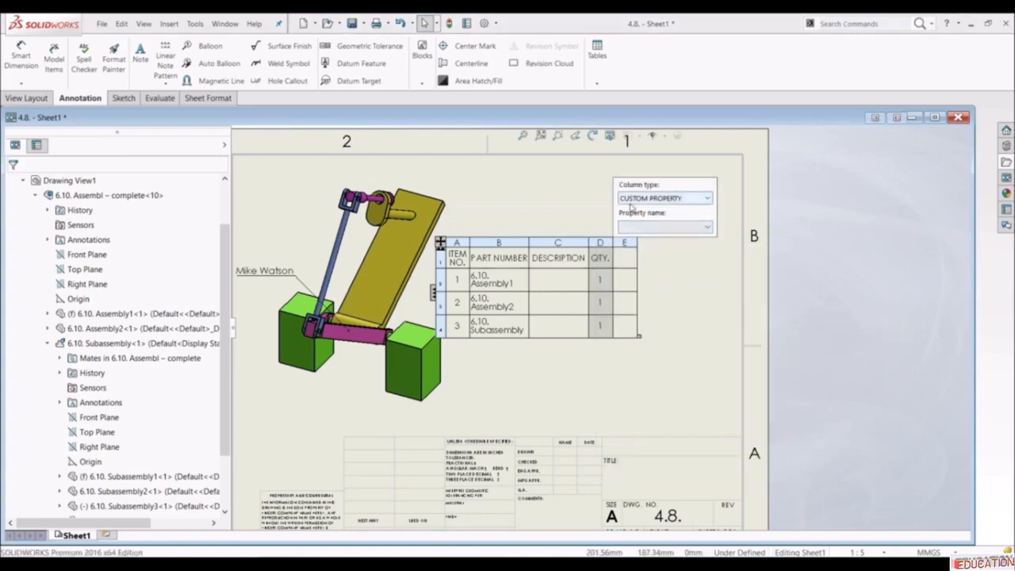
pyautogui.click(663, 228)
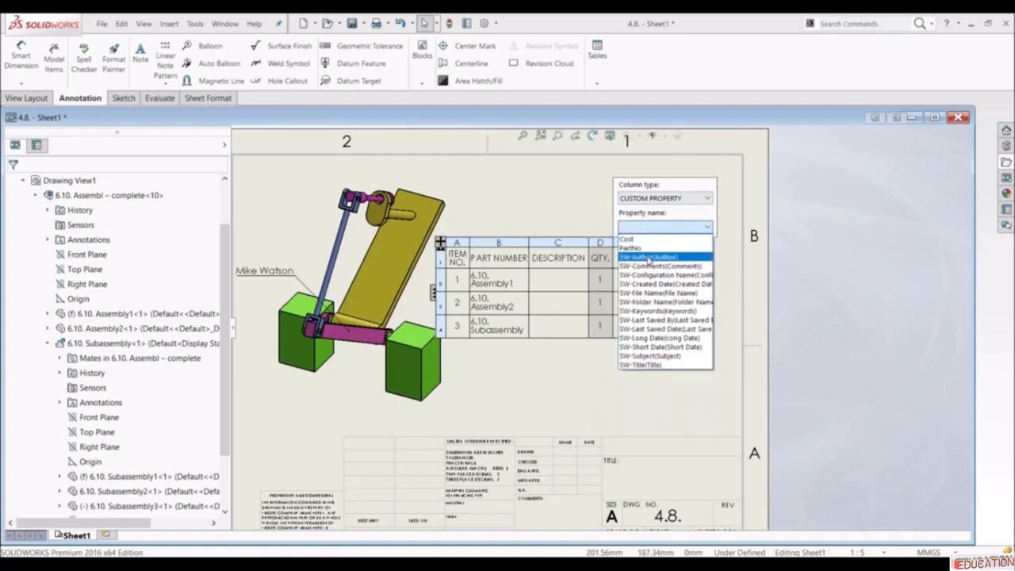
pyautogui.click(652, 258)
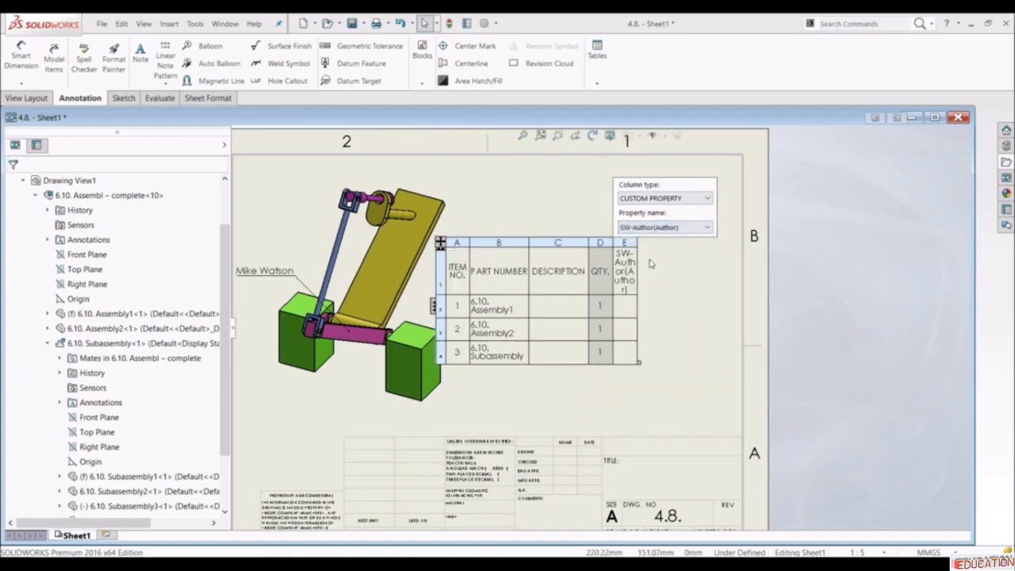
pyautogui.click(640, 405)
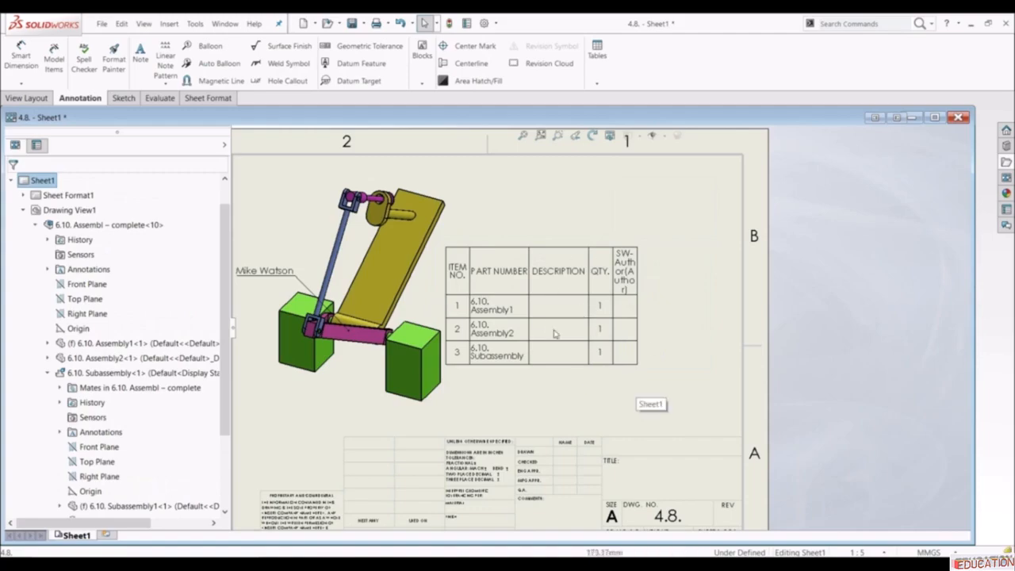
# - Try the Parts only type for the bill of materials, set it to Indented, and inspect the author column
pyautogui.scroll(1, 629, 341)
pyautogui.scroll(-1, 627, 340)
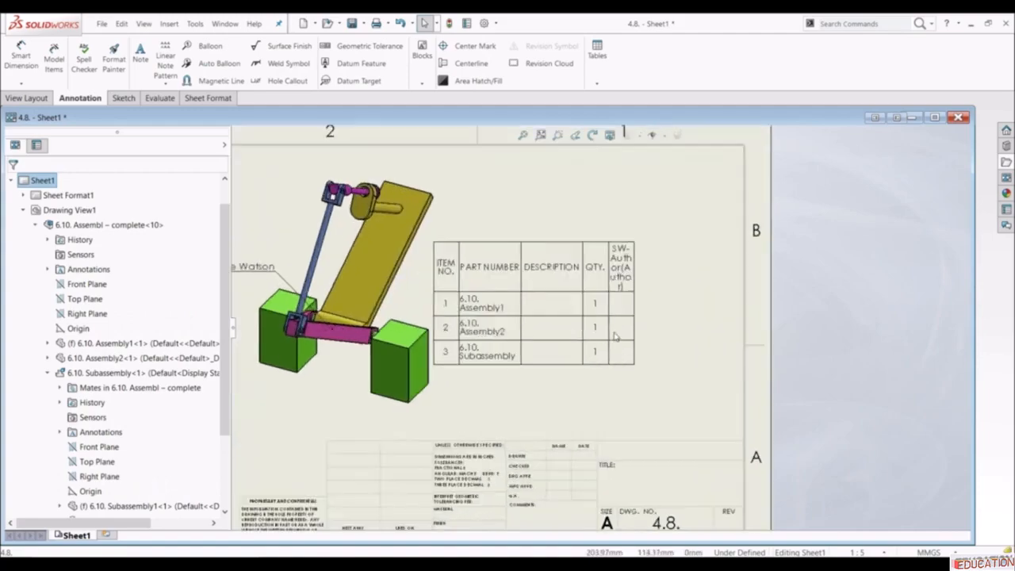
pyautogui.scroll(2, 615, 336)
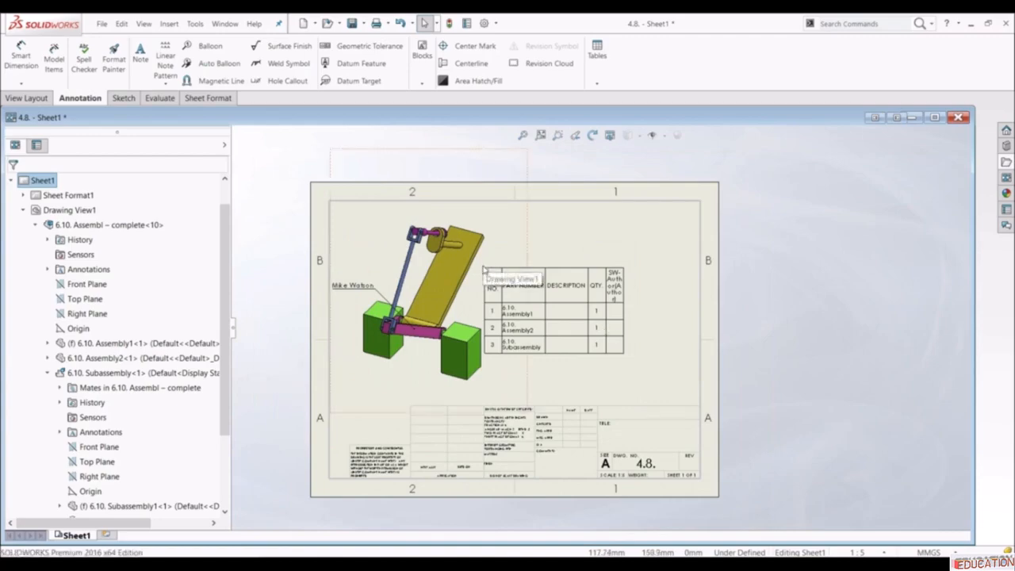
pyautogui.click(480, 265)
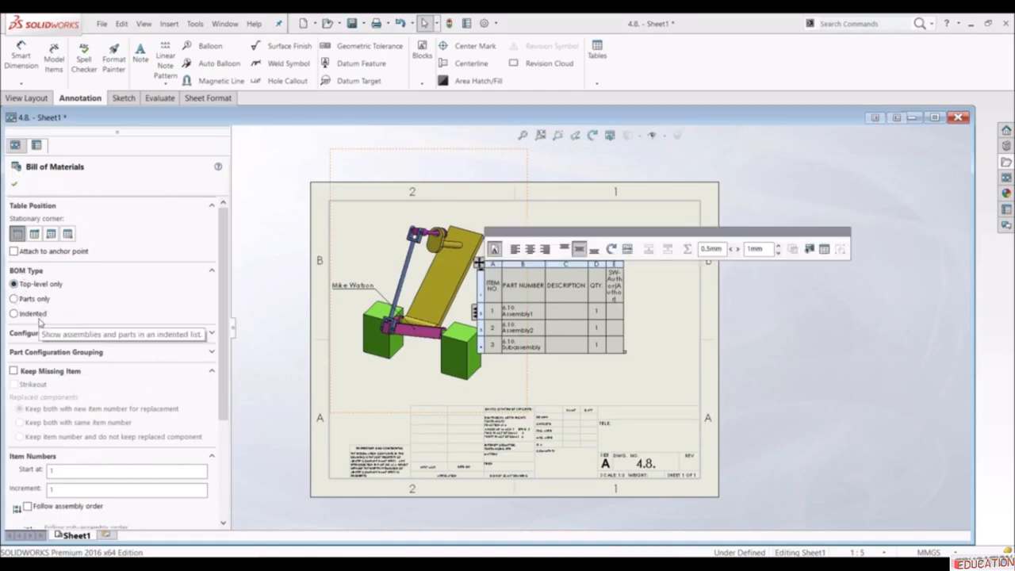
pyautogui.click(14, 299)
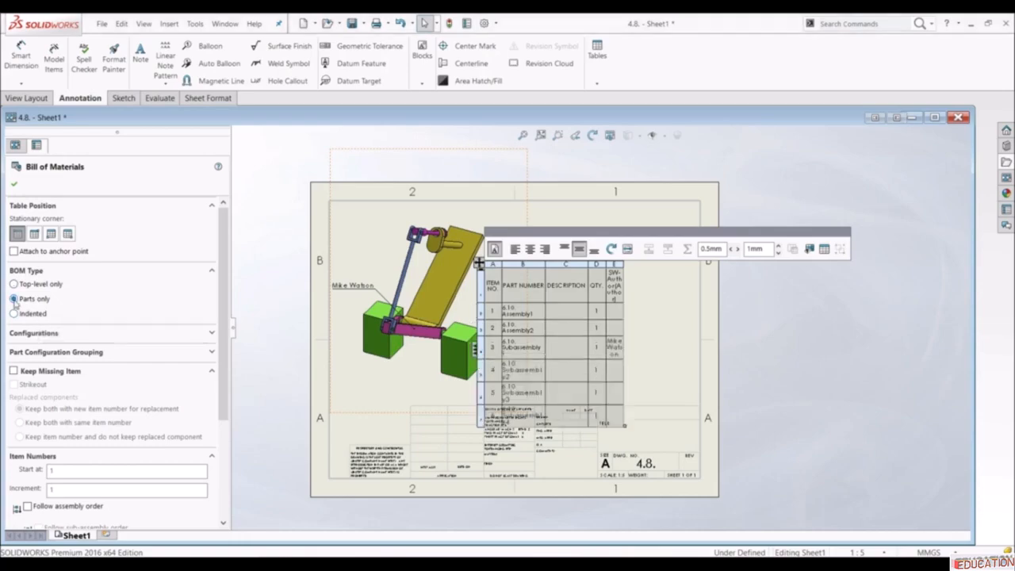
pyautogui.click(14, 313)
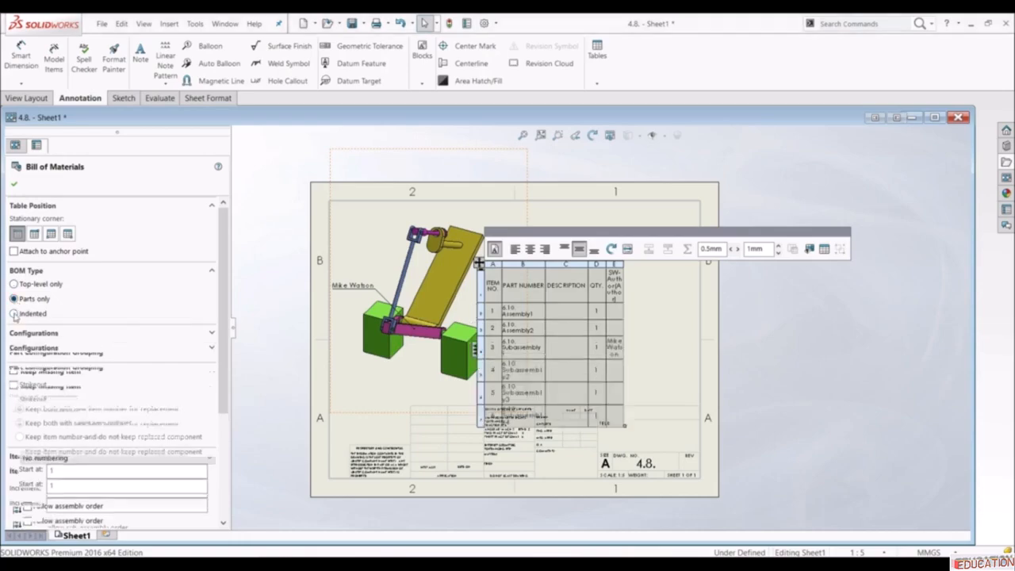
pyautogui.click(13, 184)
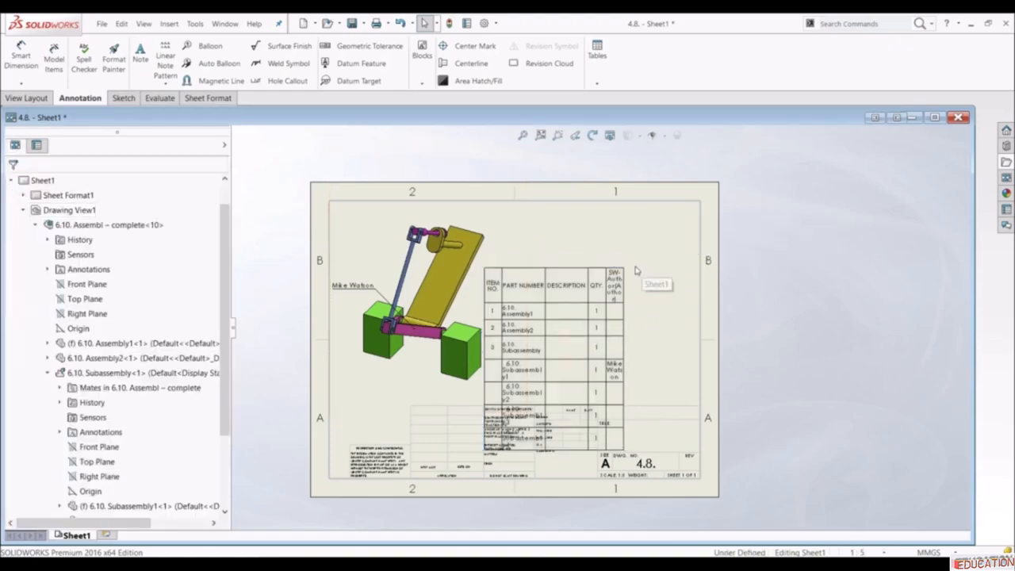
pyautogui.scroll(-2, 600, 374)
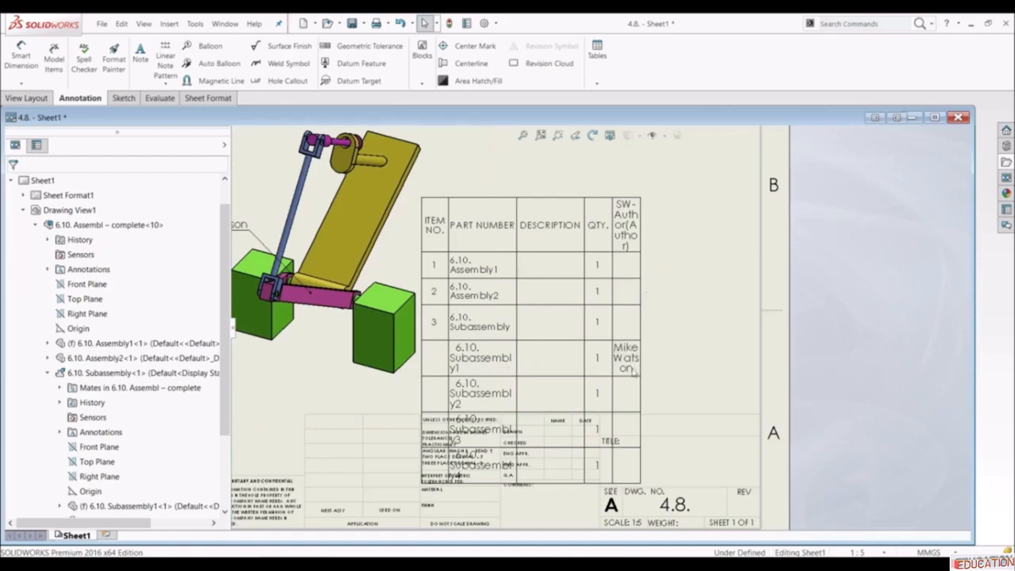
pyautogui.scroll(3, 638, 363)
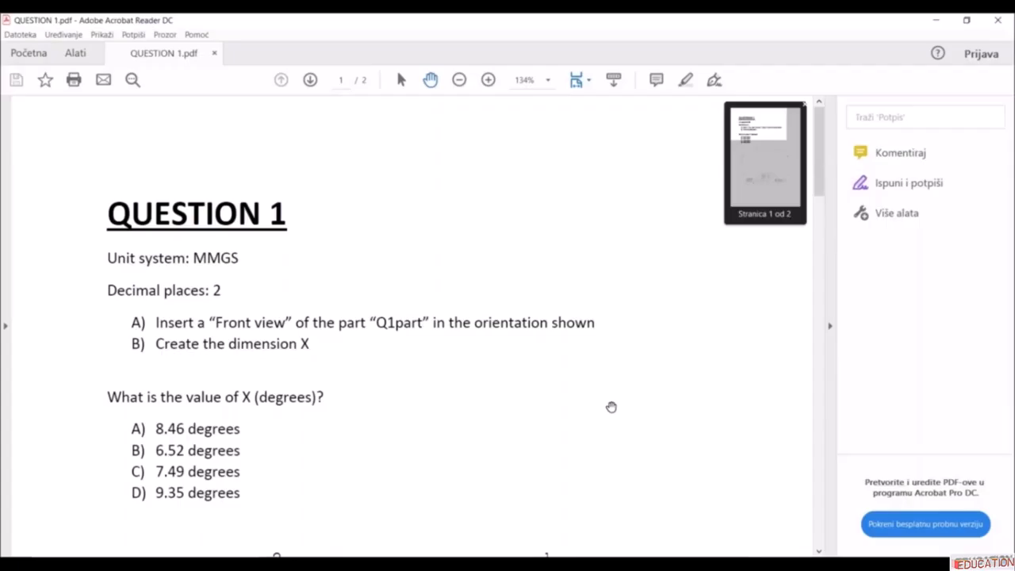
# - Read the QUESTION 1 PDF through to its annotated drawing on page 2, and switch to the Q1part drawing in SOLIDWORKS
pyautogui.scroll(-10, 437, 308)
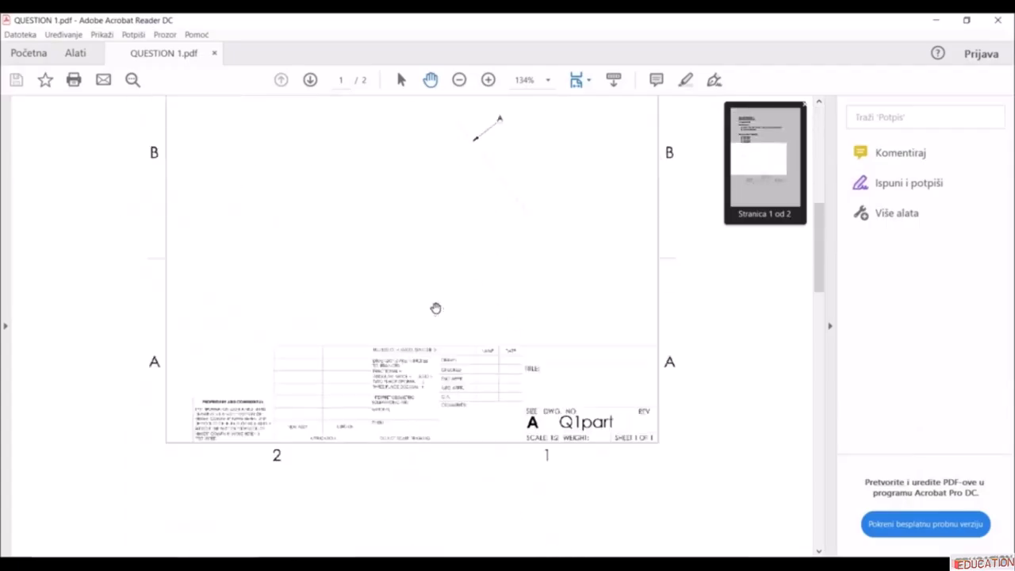
pyautogui.scroll(7, 433, 297)
pyautogui.scroll(1, 433, 302)
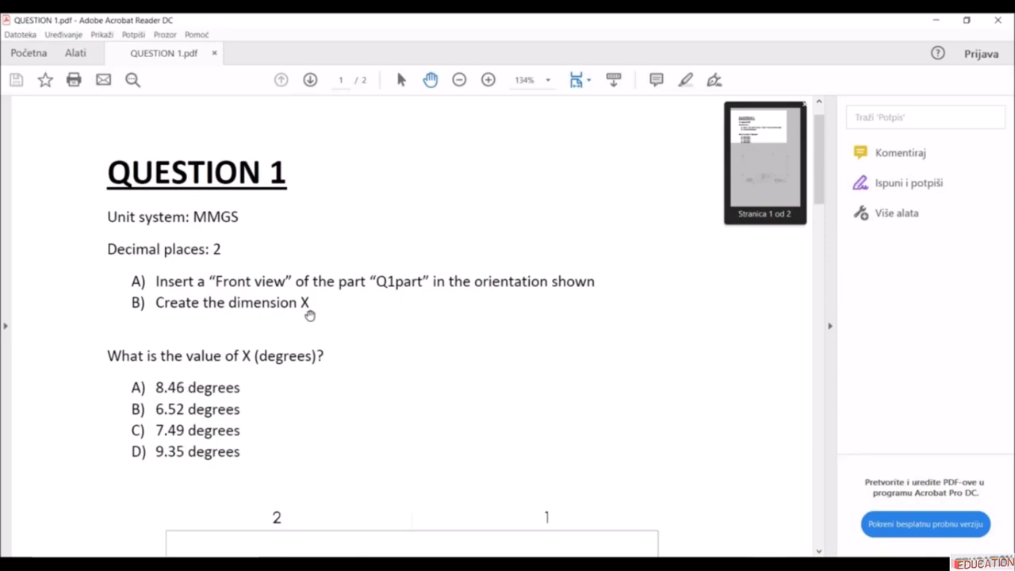
pyautogui.scroll(-7, 341, 319)
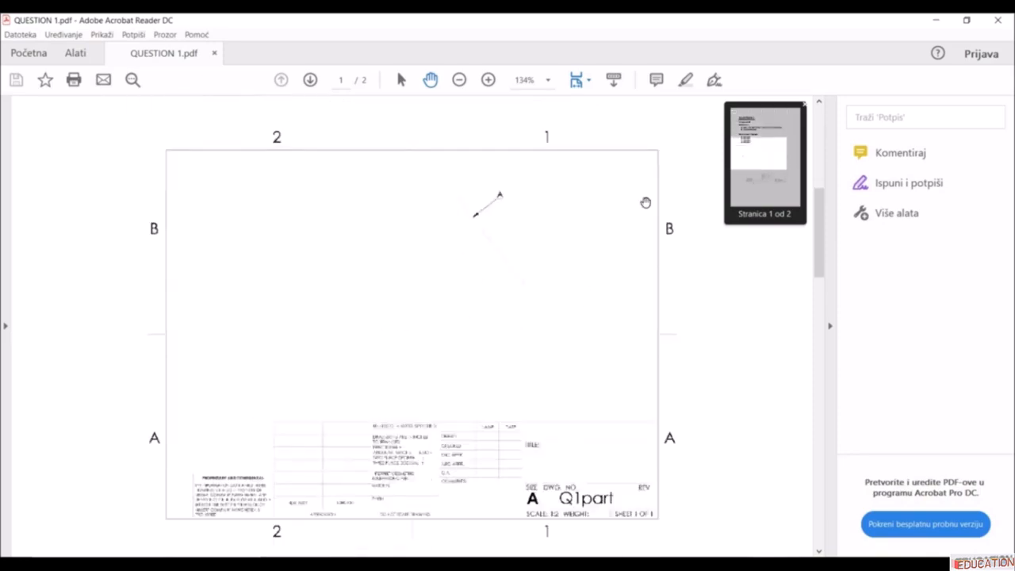
pyautogui.scroll(-10, 506, 272)
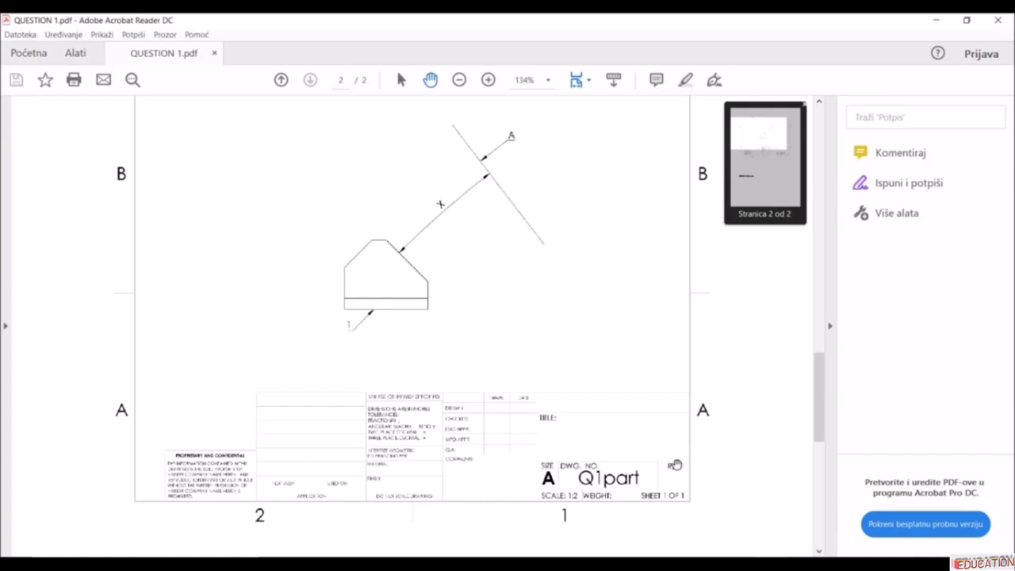
pyautogui.hotkey('alt', 'Tab')
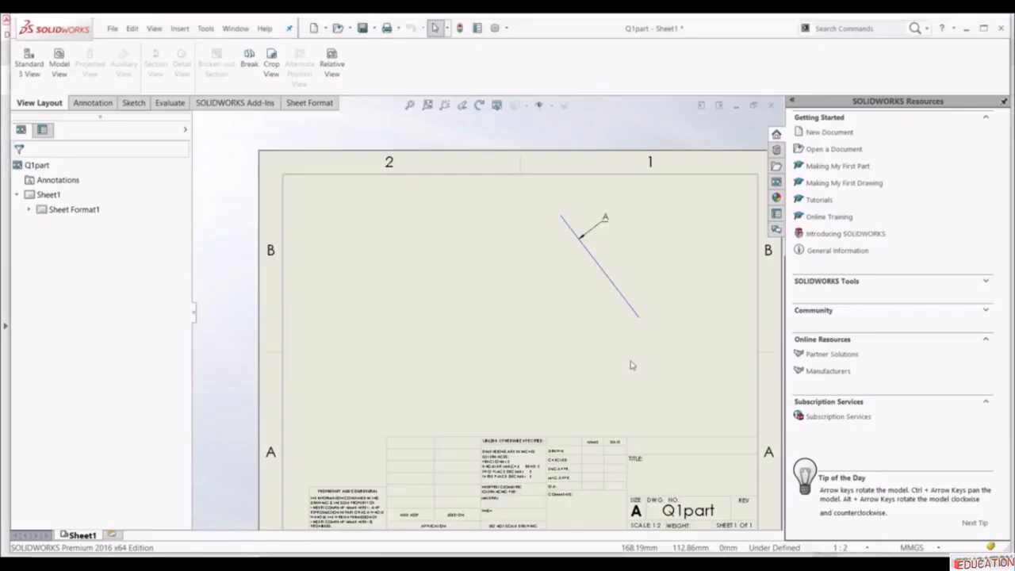
pyautogui.scroll(1, 632, 363)
pyautogui.scroll(-1, 551, 342)
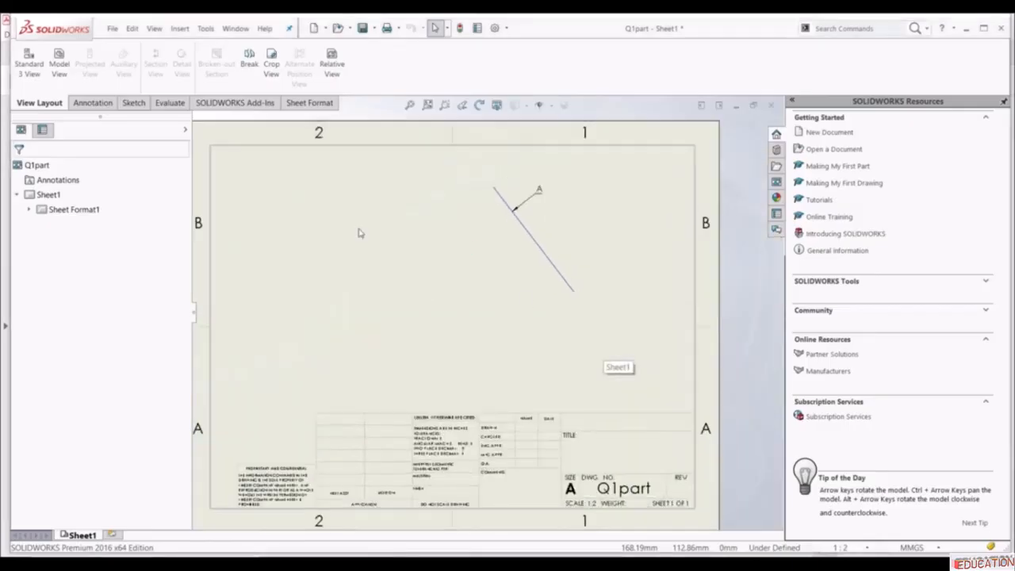
pyautogui.click(57, 68)
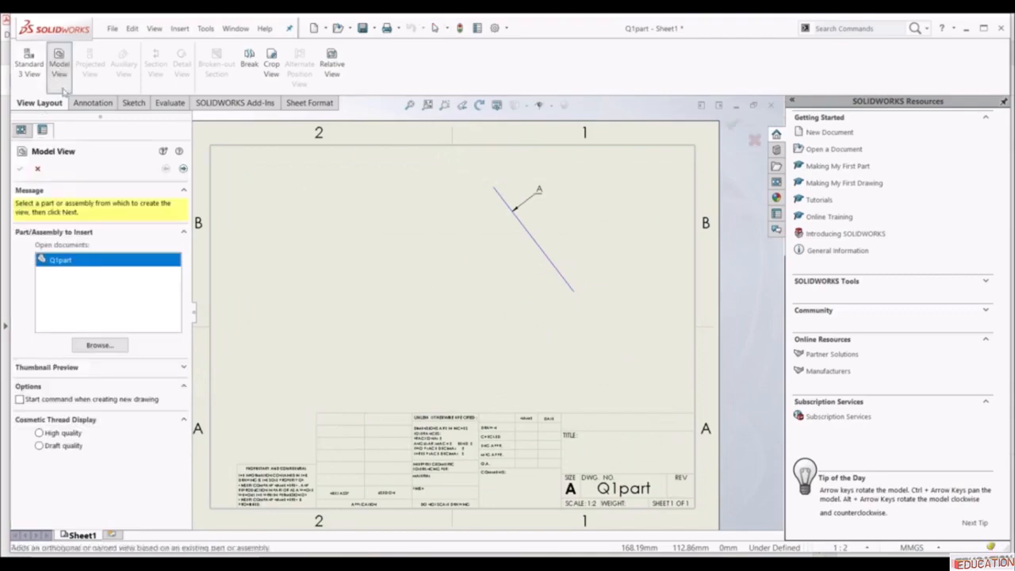
pyautogui.doubleClick(73, 263)
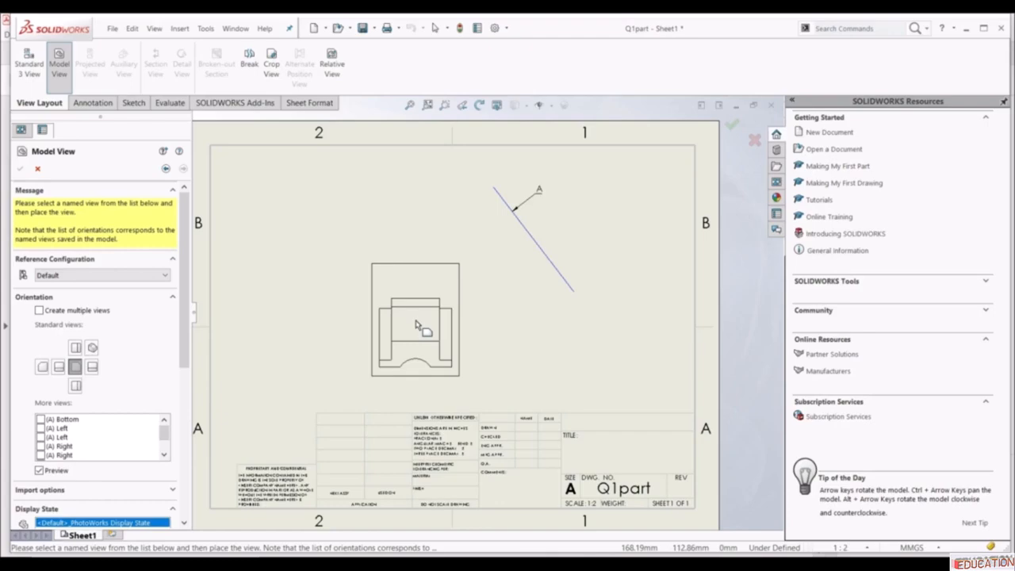
pyautogui.press('Escape')
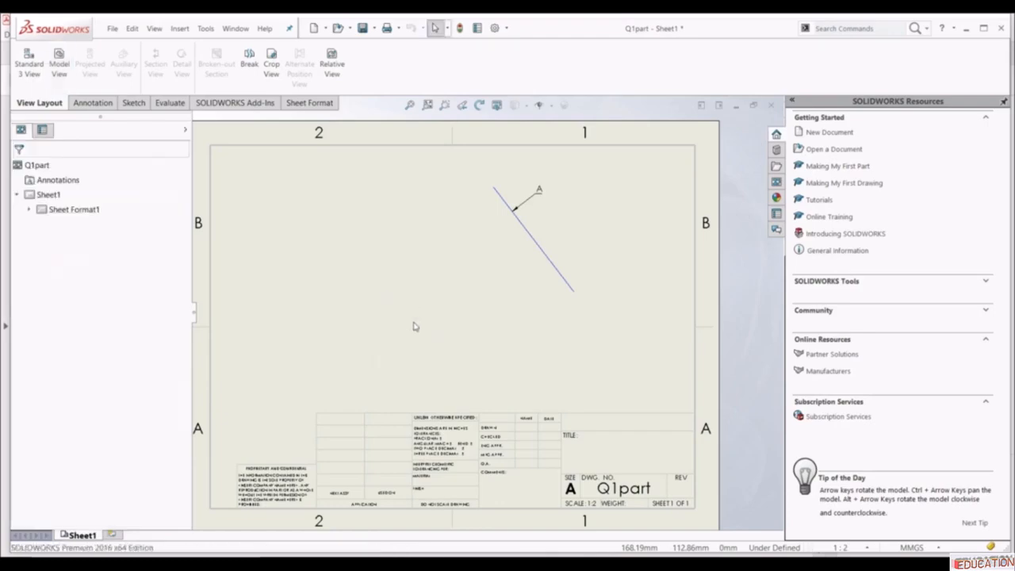
# - Open the Q1part model from the Q1 folder of 5.0. SAMPLE EXAM QUESTIONS inside SOLIDWORS - Drawing Tools on the desktop
pyautogui.click(341, 31)
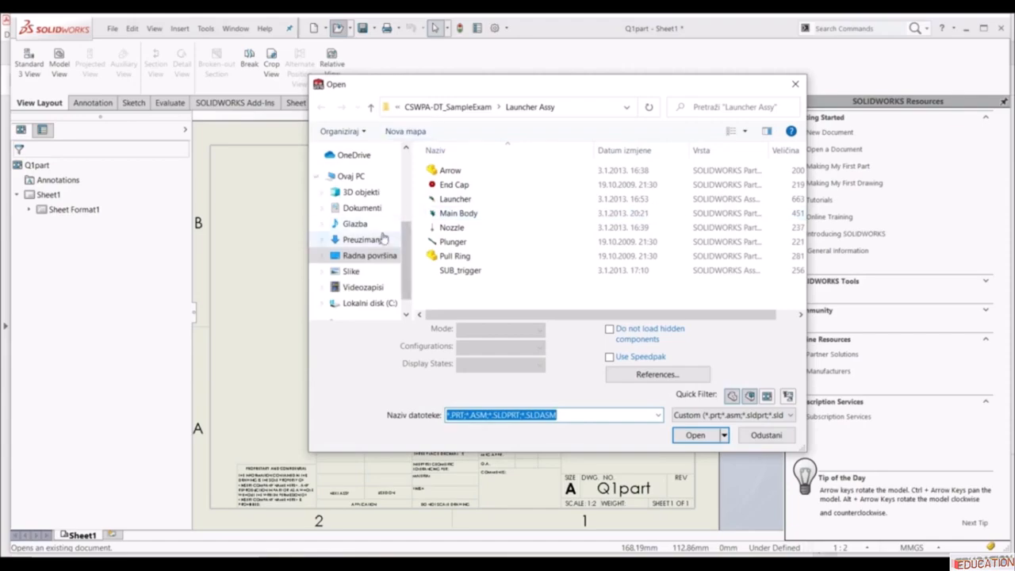
pyautogui.click(371, 258)
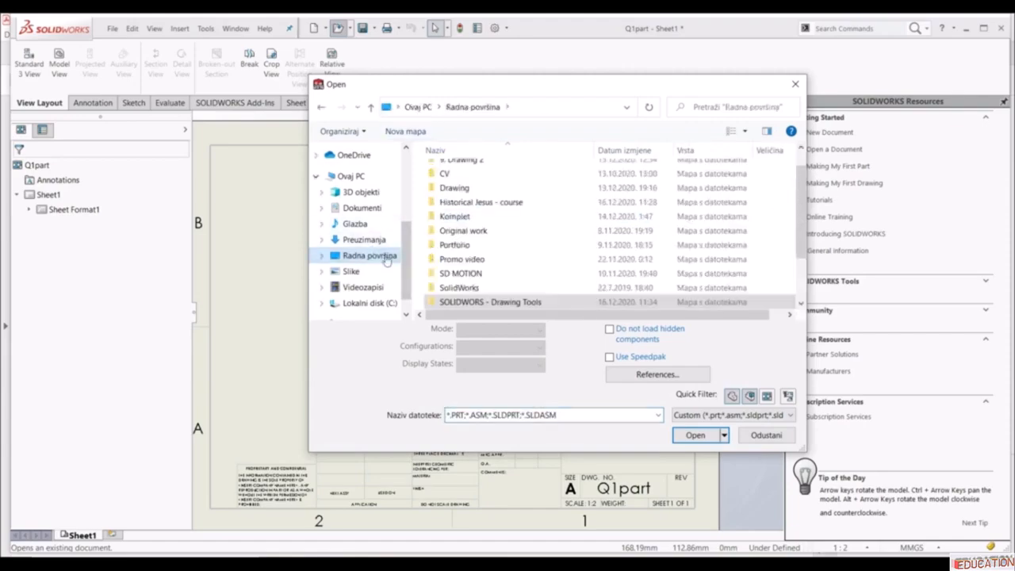
pyautogui.scroll(-2, 501, 231)
pyautogui.doubleClick(496, 247)
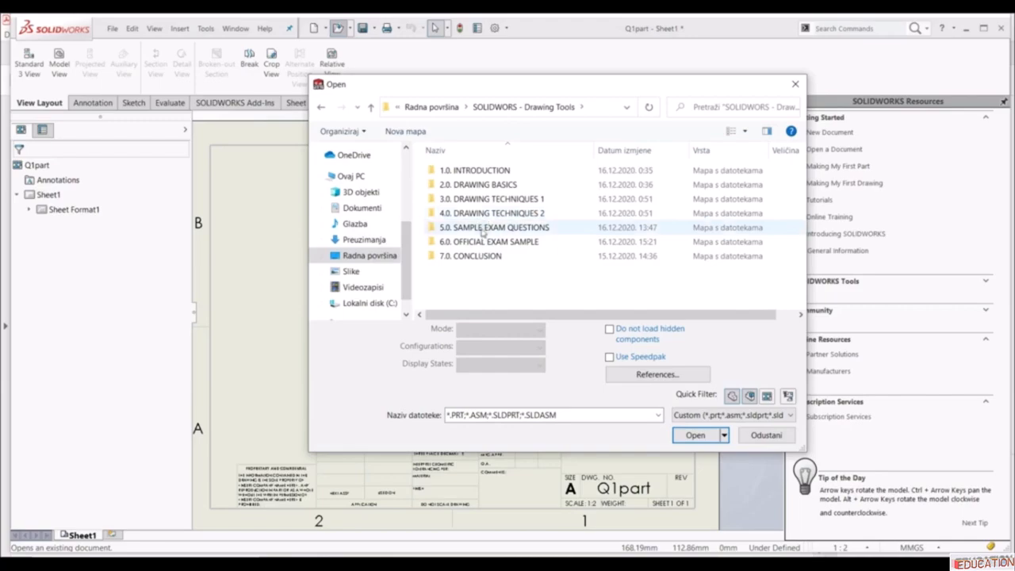
pyautogui.doubleClick(482, 229)
pyautogui.doubleClick(446, 169)
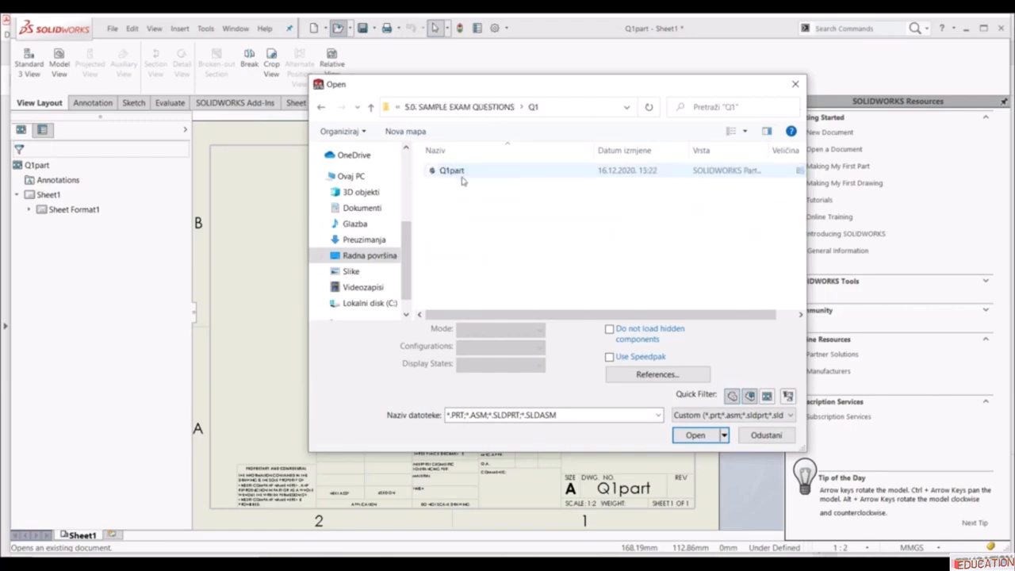
pyautogui.doubleClick(452, 170)
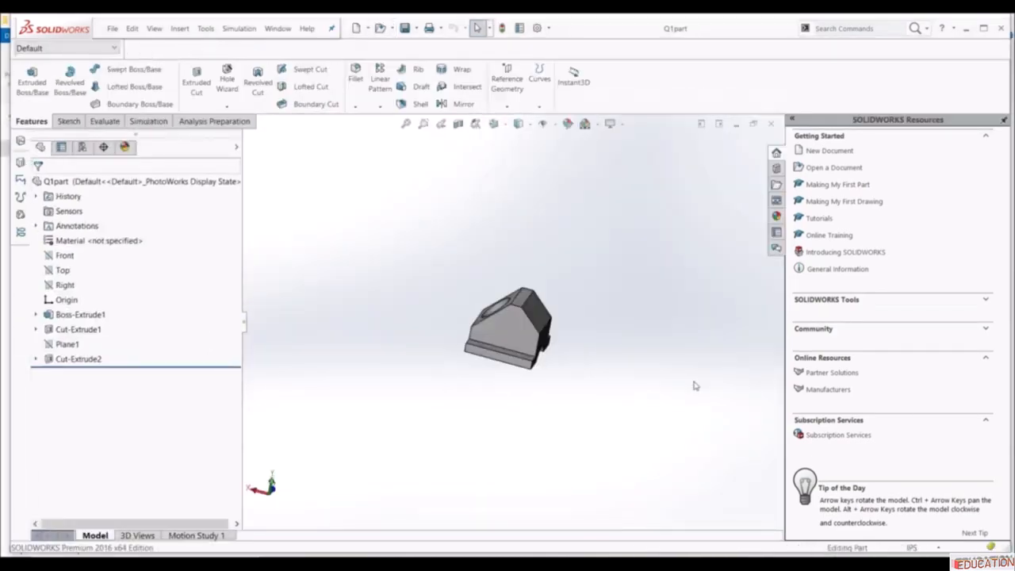
# - Check the part's orientation in the QUESTION 1 PDF and orient the Q1part model normal to its large side face, with the narrow top face upward
pyautogui.hotkey('alt', 'Tab')
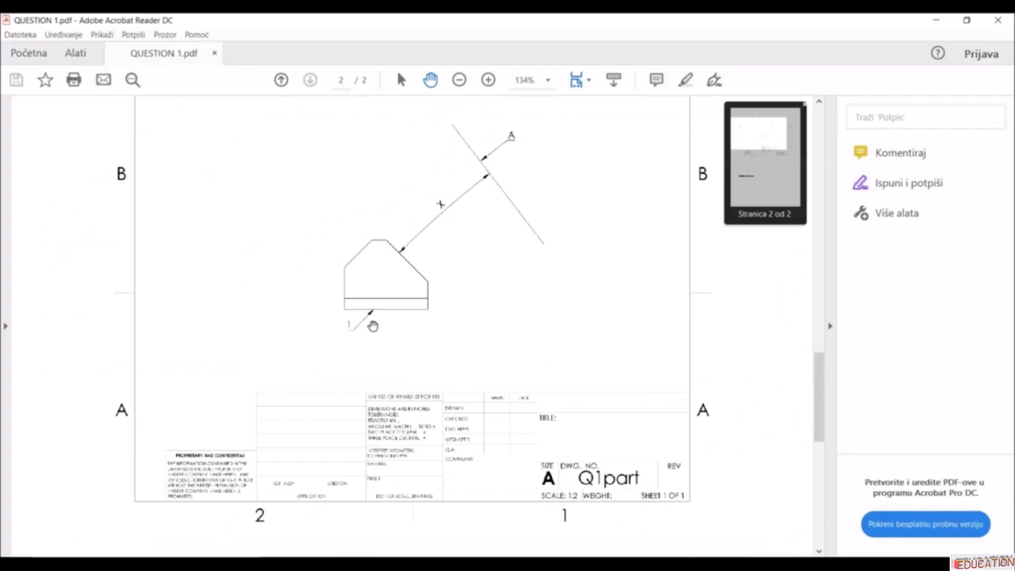
pyautogui.hotkey('alt', 'Tab')
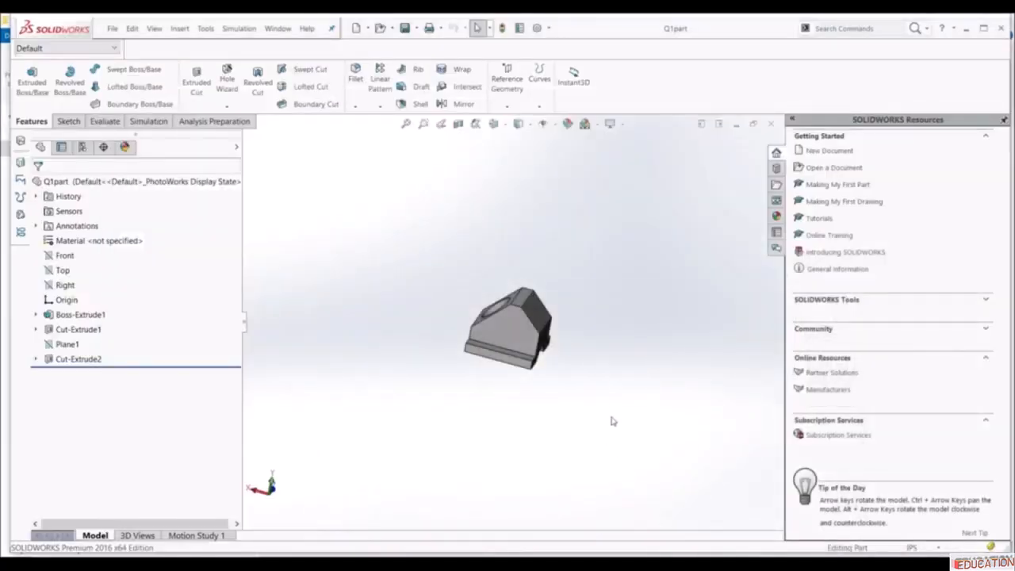
pyautogui.click(491, 336)
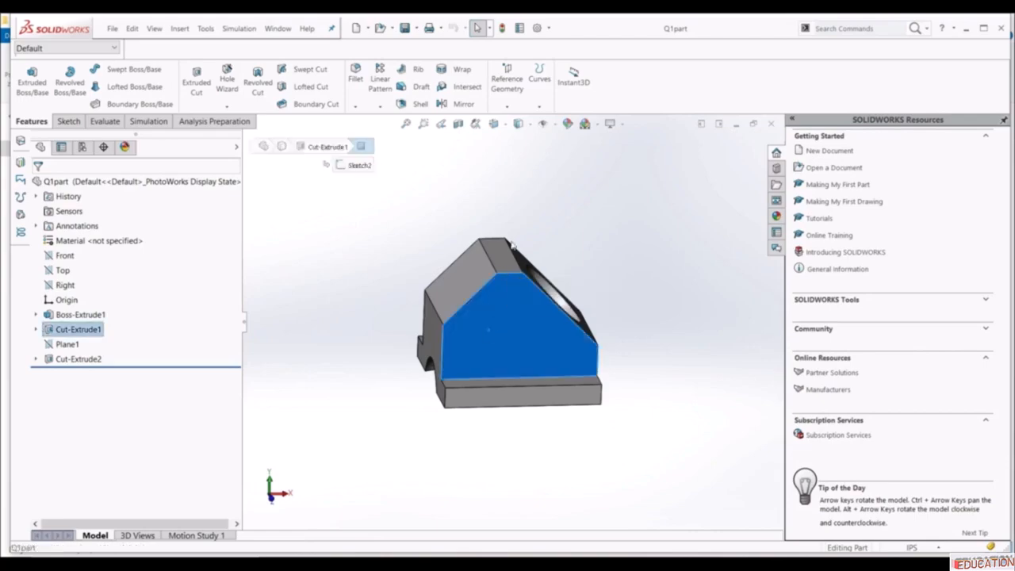
pyautogui.keyDown('ctrl'); pyautogui.click(502, 259); pyautogui.keyUp('ctrl')
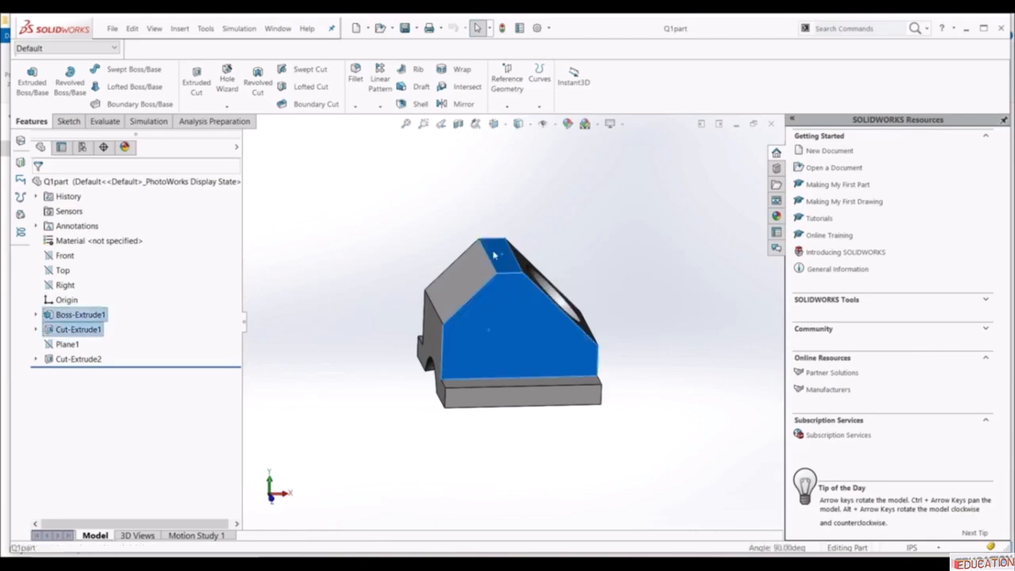
pyautogui.click(494, 124)
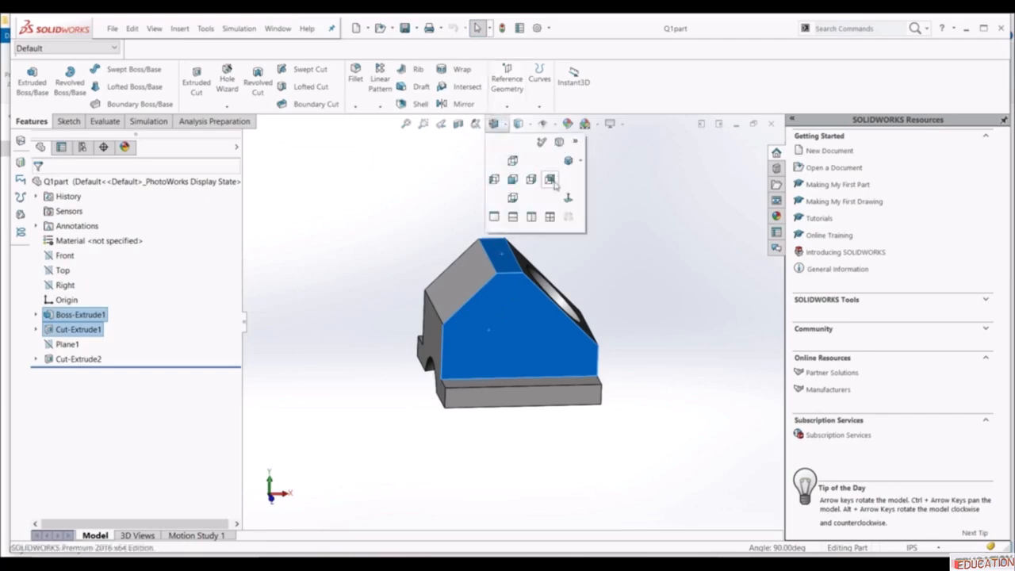
pyautogui.click(568, 199)
pyautogui.click(647, 222)
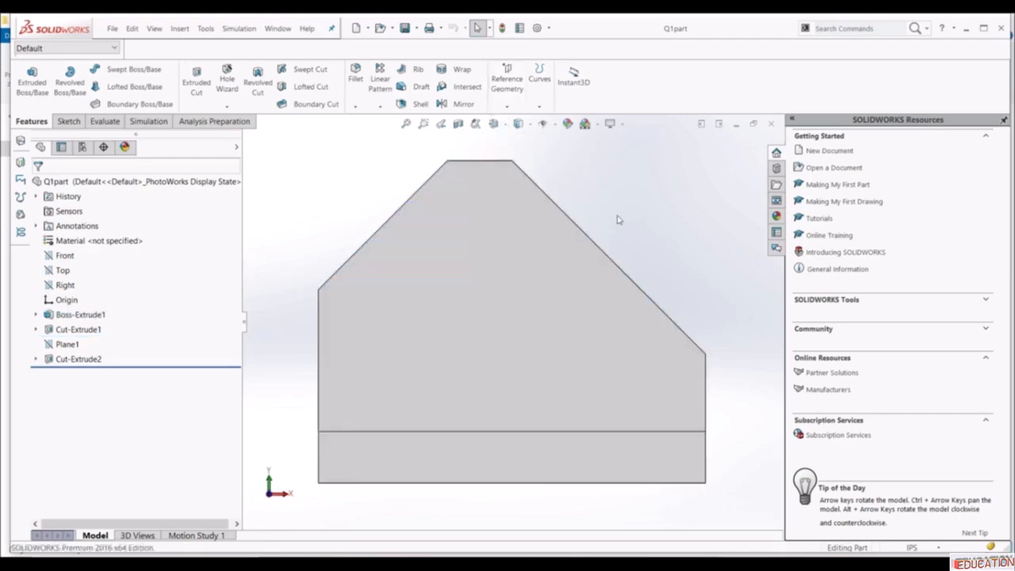
# - Update the standard views so the current orientation of Q1part becomes the Front view, accepting the change for related drawings
pyautogui.click(494, 125)
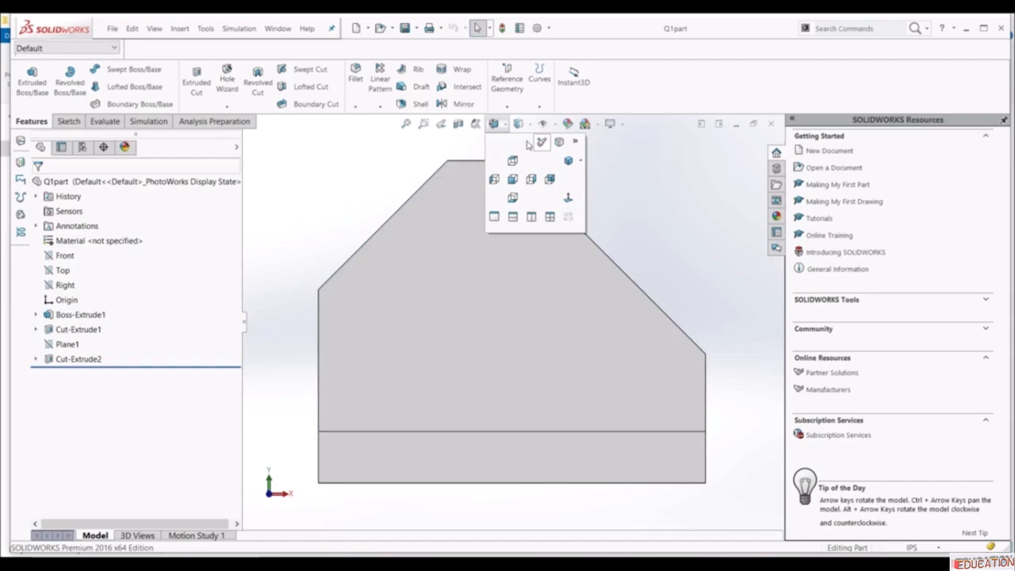
pyautogui.click(575, 141)
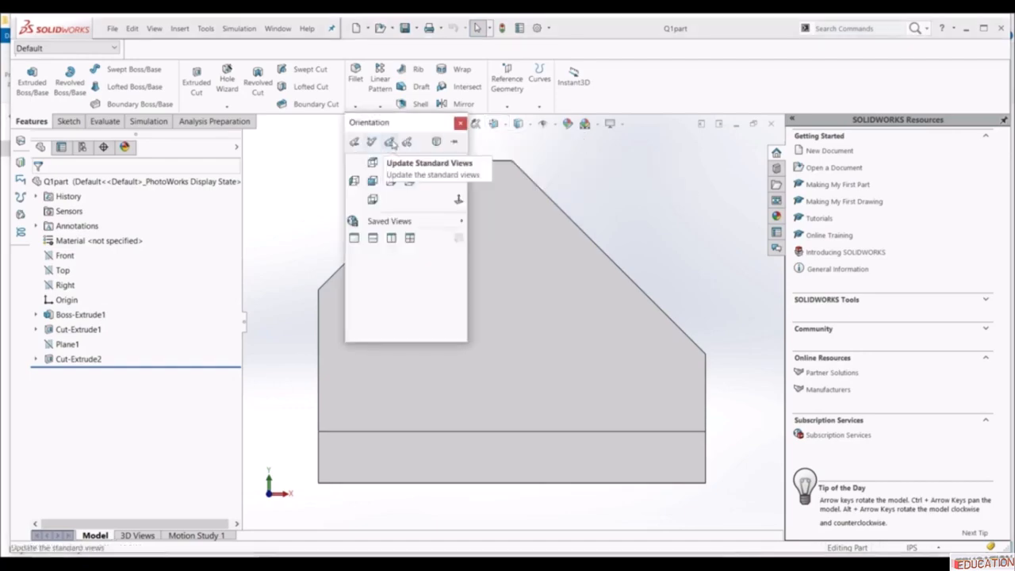
pyautogui.click(391, 143)
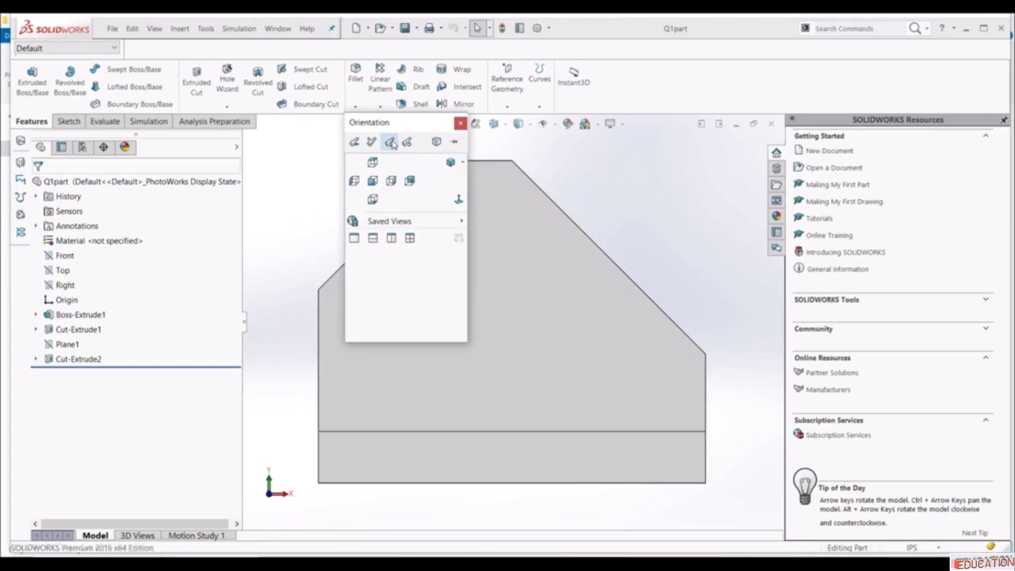
pyautogui.click(373, 182)
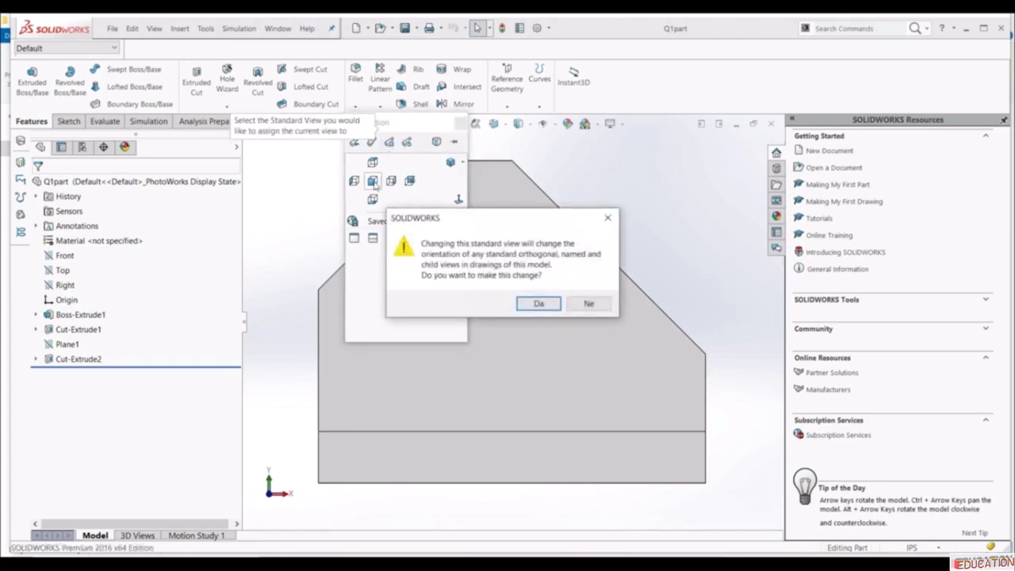
pyautogui.click(533, 302)
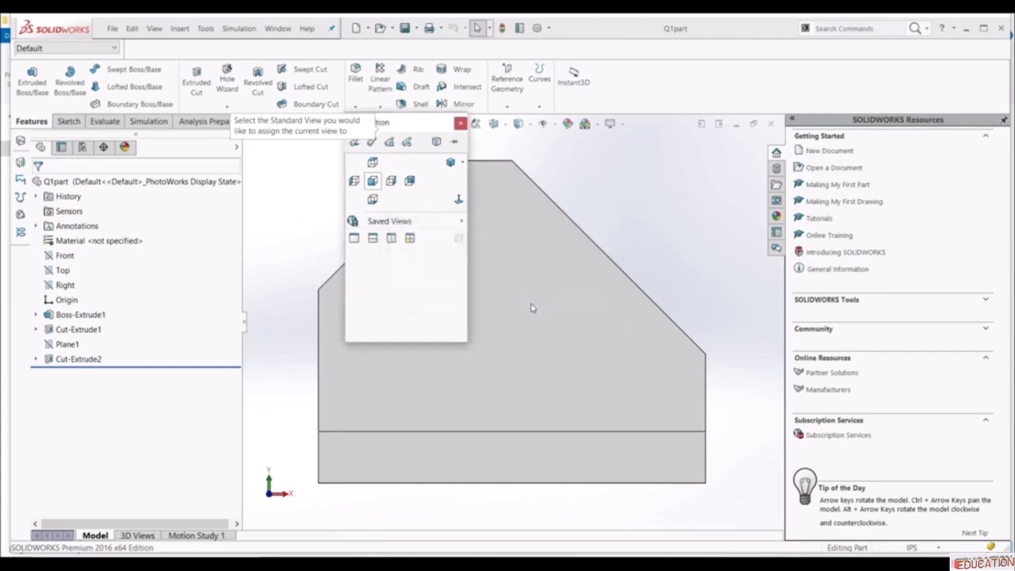
pyautogui.click(461, 125)
# - Switch to the Q1part drawing and place a front model view of Q1part below and left of line A
pyautogui.click(278, 28)
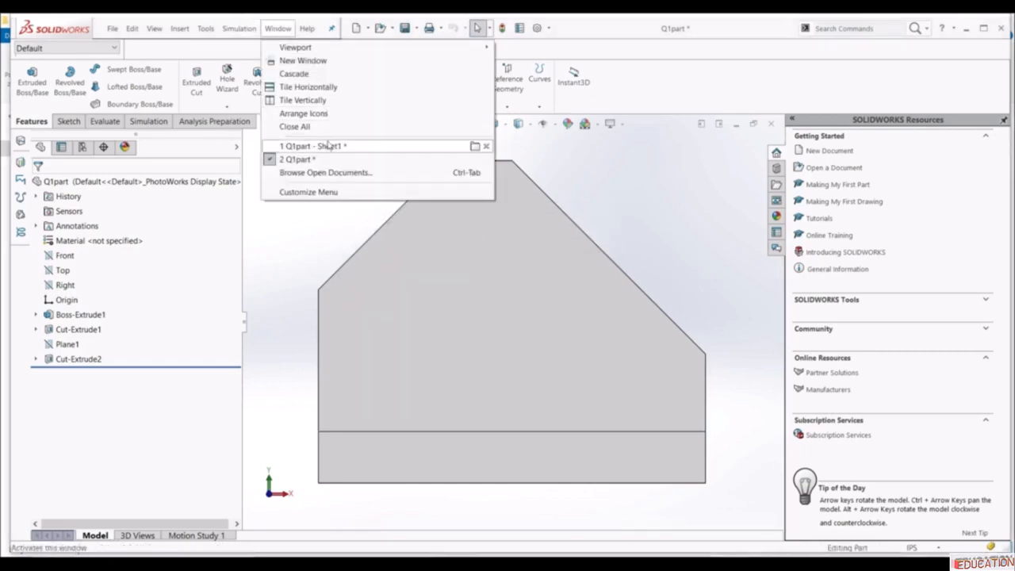
pyautogui.click(328, 146)
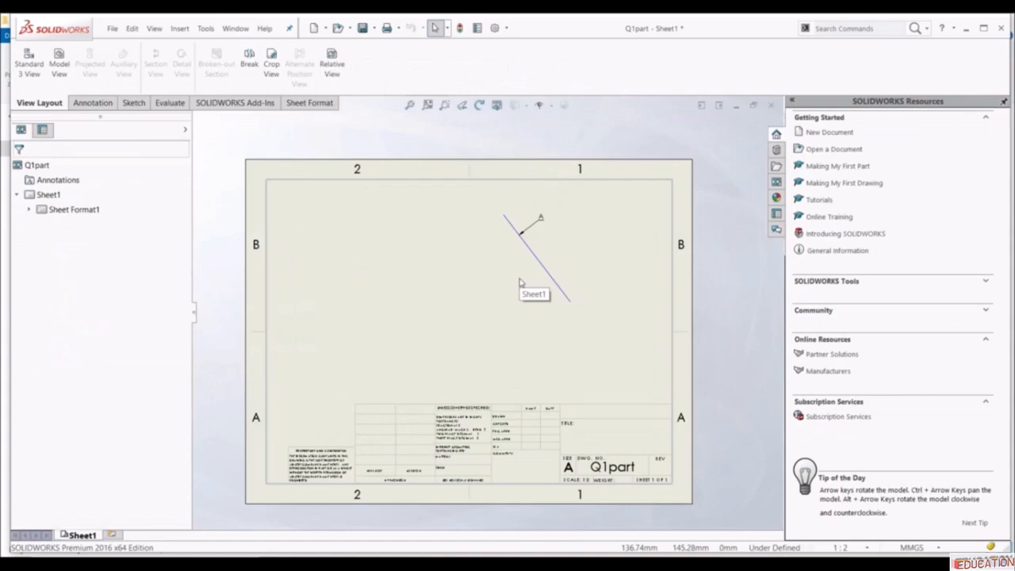
pyautogui.click(59, 61)
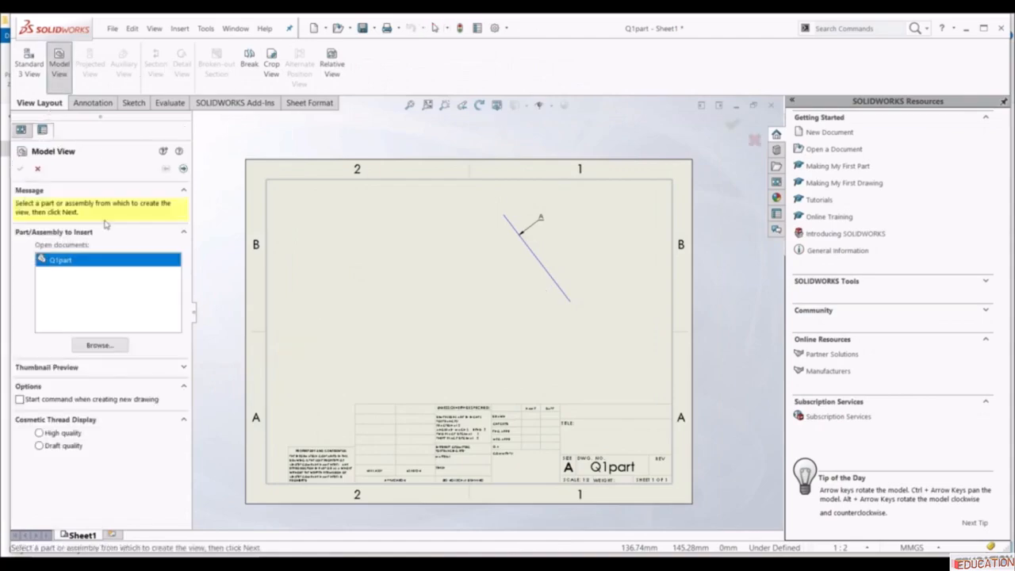
pyautogui.doubleClick(79, 261)
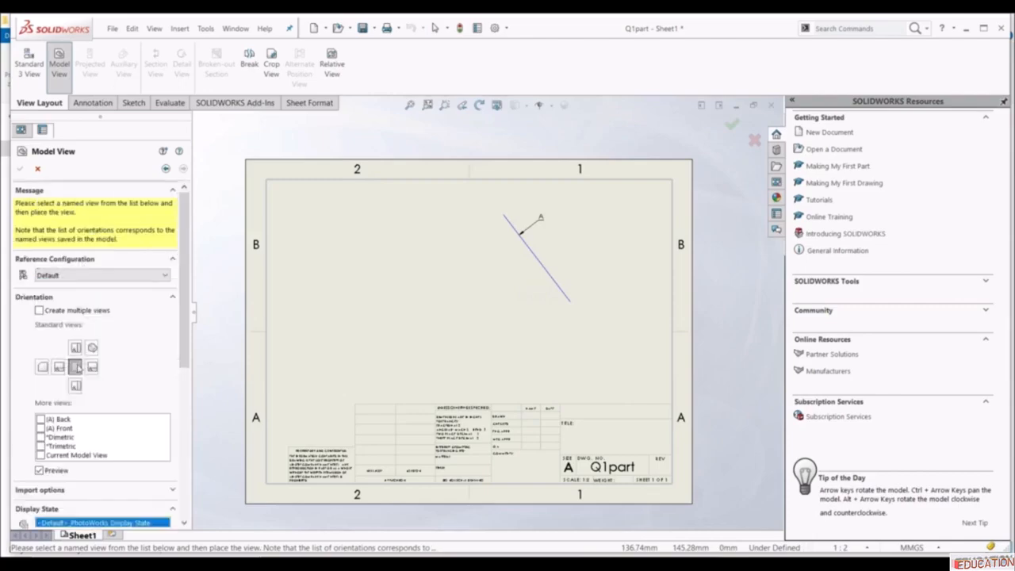
pyautogui.click(421, 337)
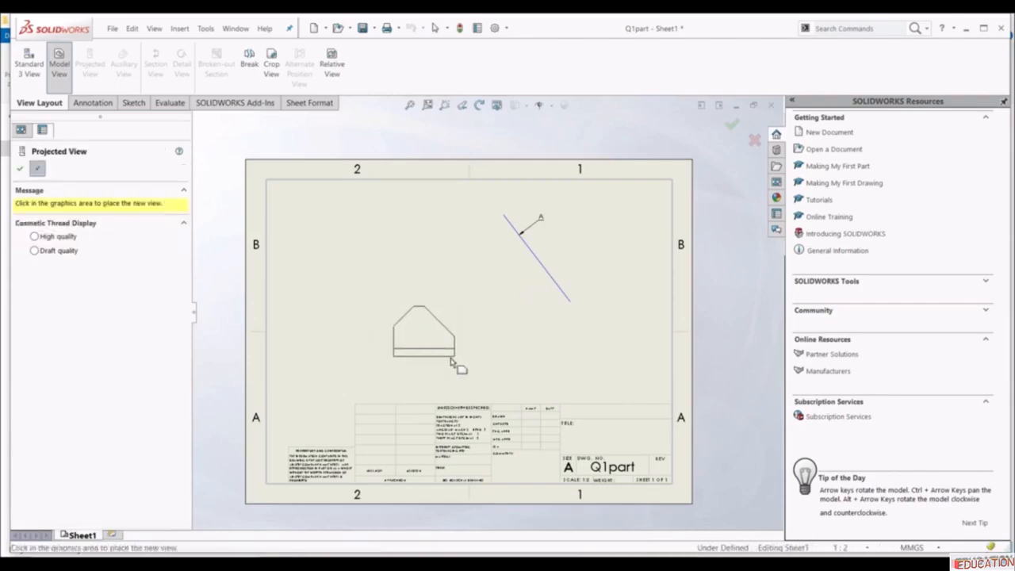
pyautogui.click(22, 169)
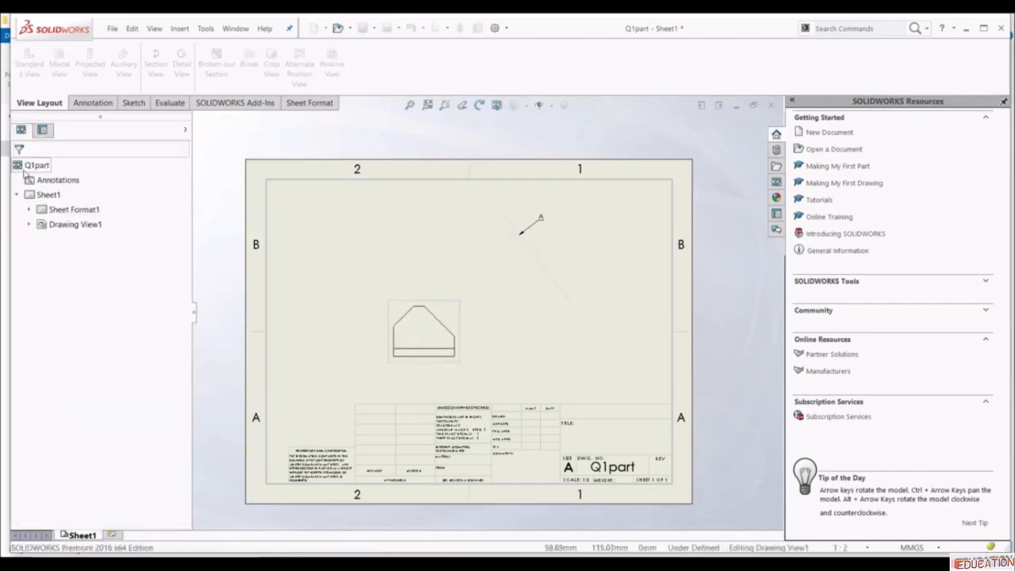
# - Cut line A from the sheet, paste it into the front view, and place it up and right of the part outline
pyautogui.scroll(-3, 436, 341)
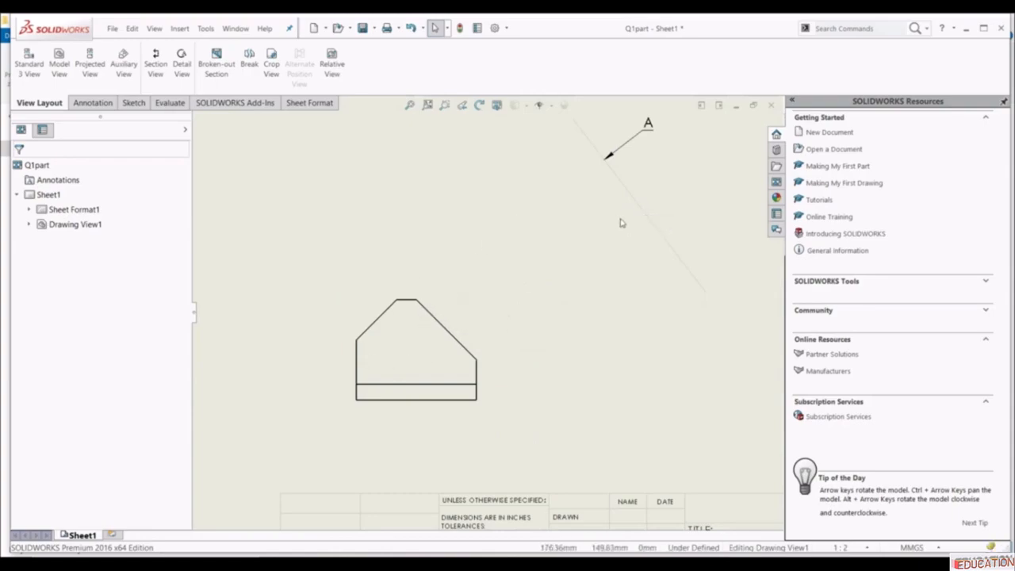
pyautogui.click(647, 219)
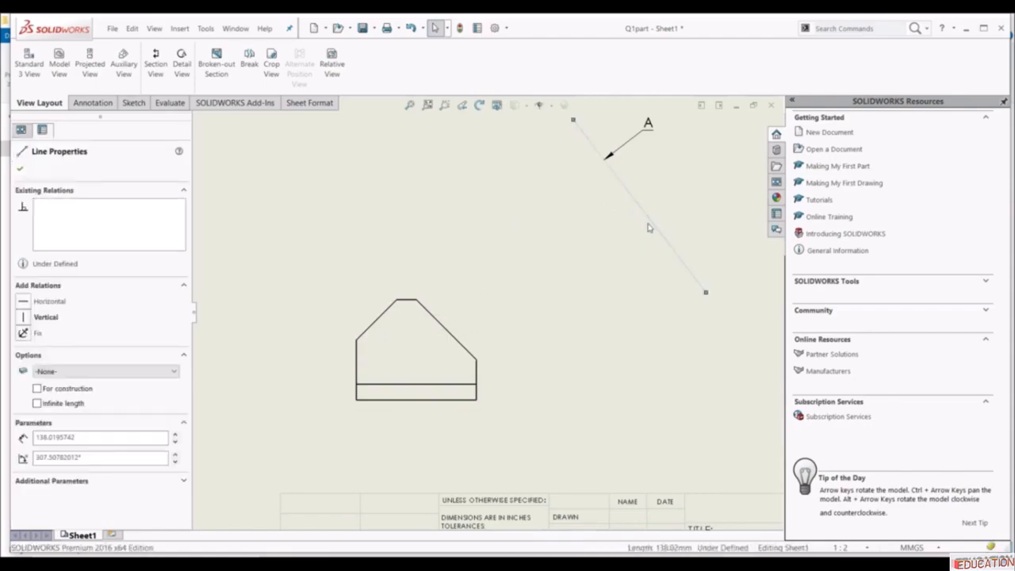
pyautogui.press('Delete')
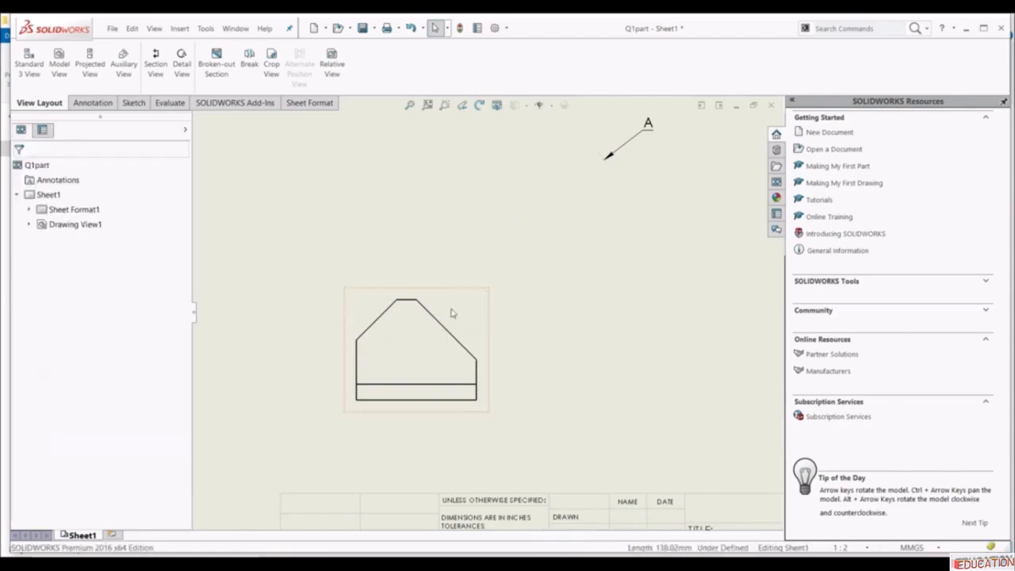
pyautogui.click(452, 313)
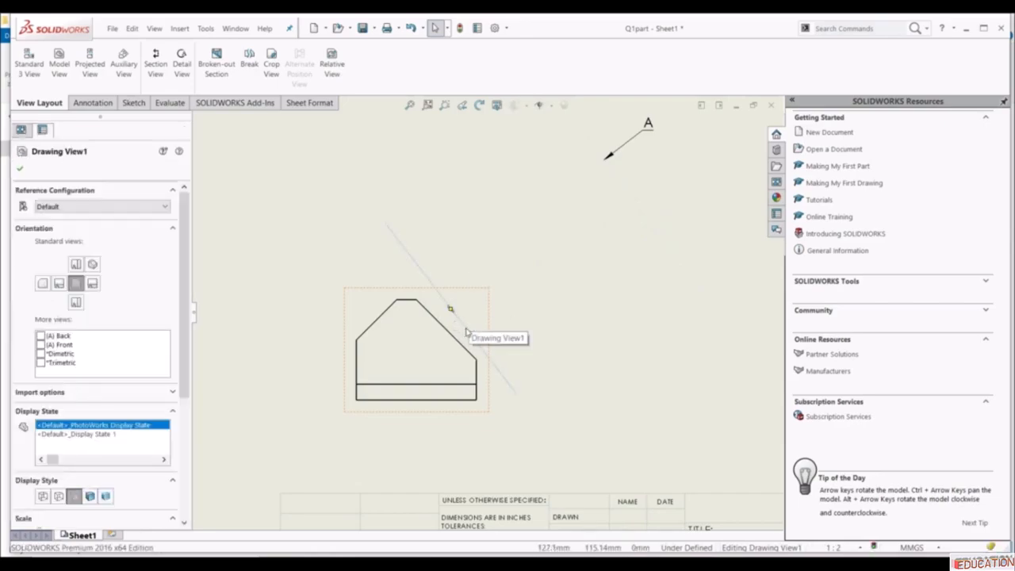
pyautogui.moveTo(452, 309)
pyautogui.mouseDown()
pyautogui.moveTo(599, 229)
pyautogui.moveTo(587, 238)
pyautogui.mouseUp()
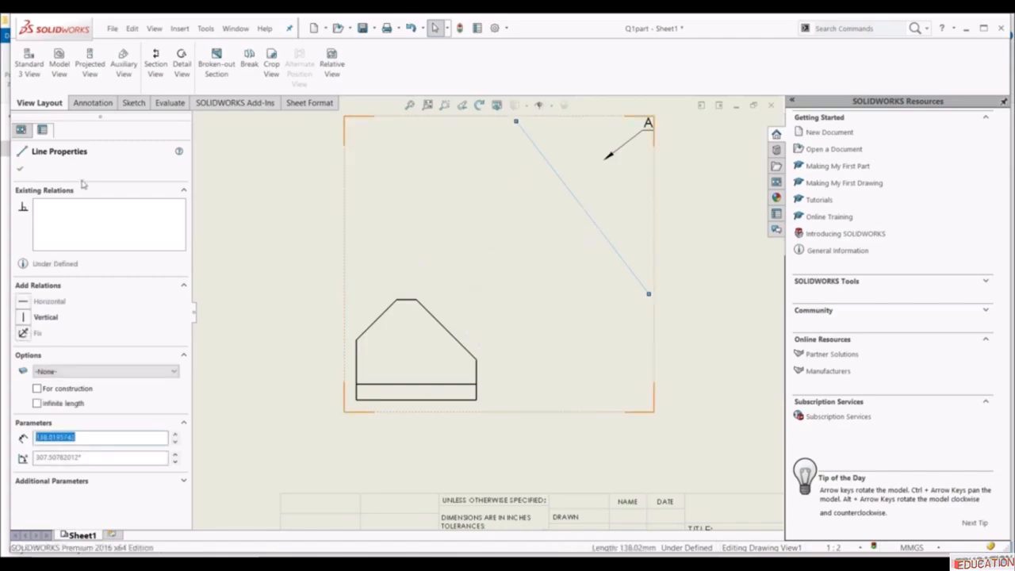
pyautogui.press('Escape')
# - Dimension the angle between line A and the part's right sloped edge, and compare it with the QUESTION 1 PDF in Acrobat Reader
pyautogui.click(91, 102)
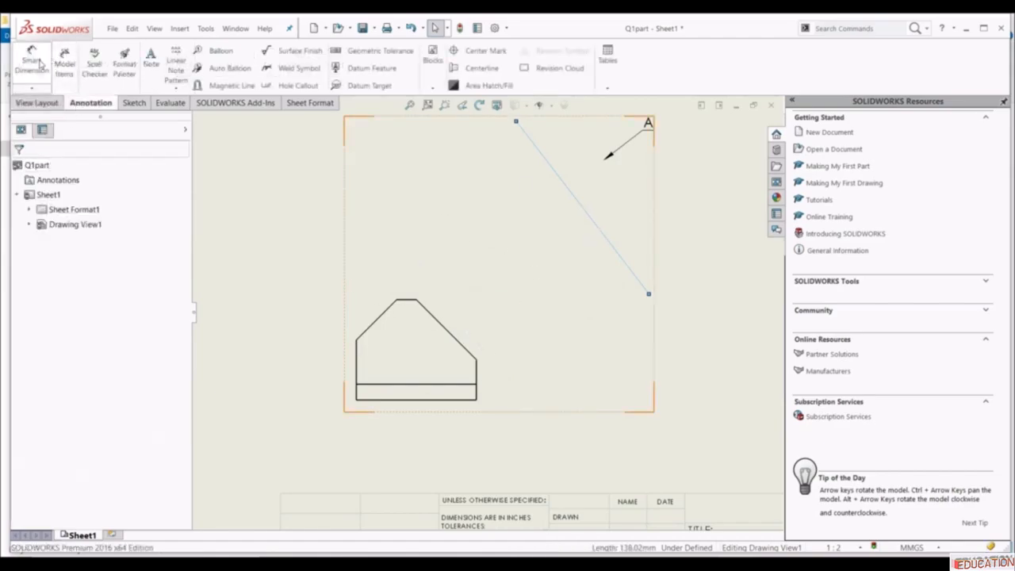
pyautogui.click(447, 330)
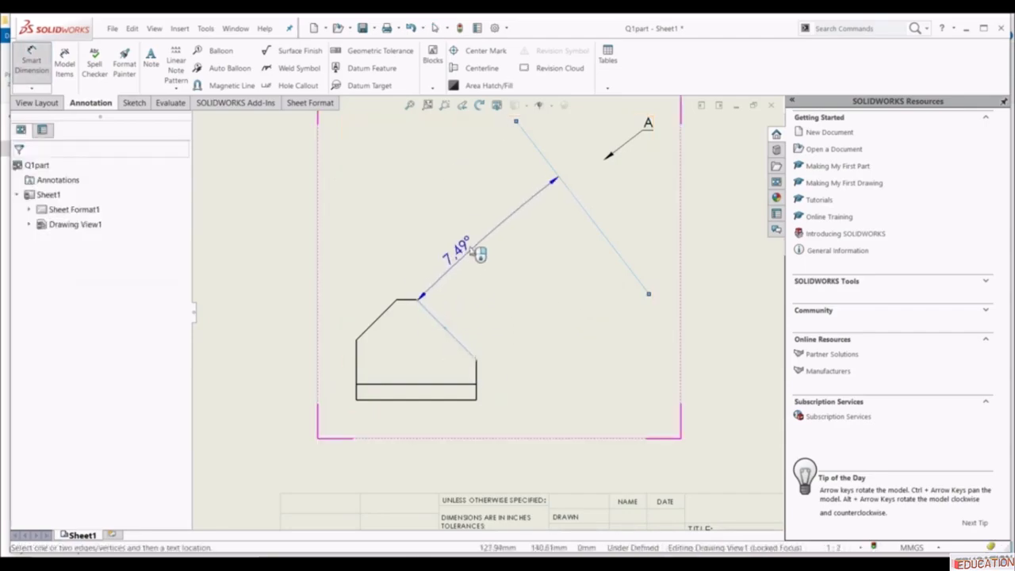
pyautogui.click(460, 216)
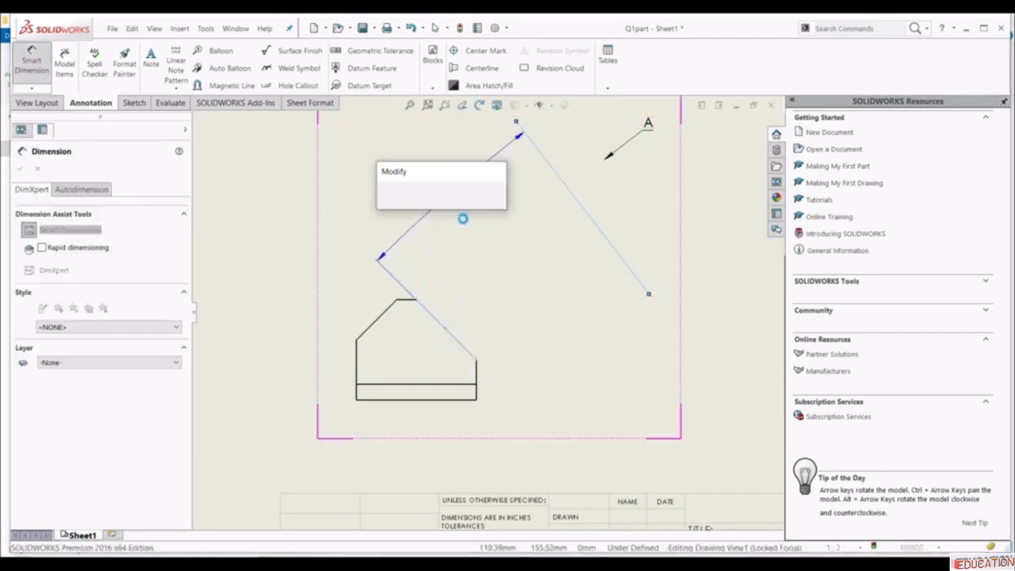
pyautogui.click(388, 204)
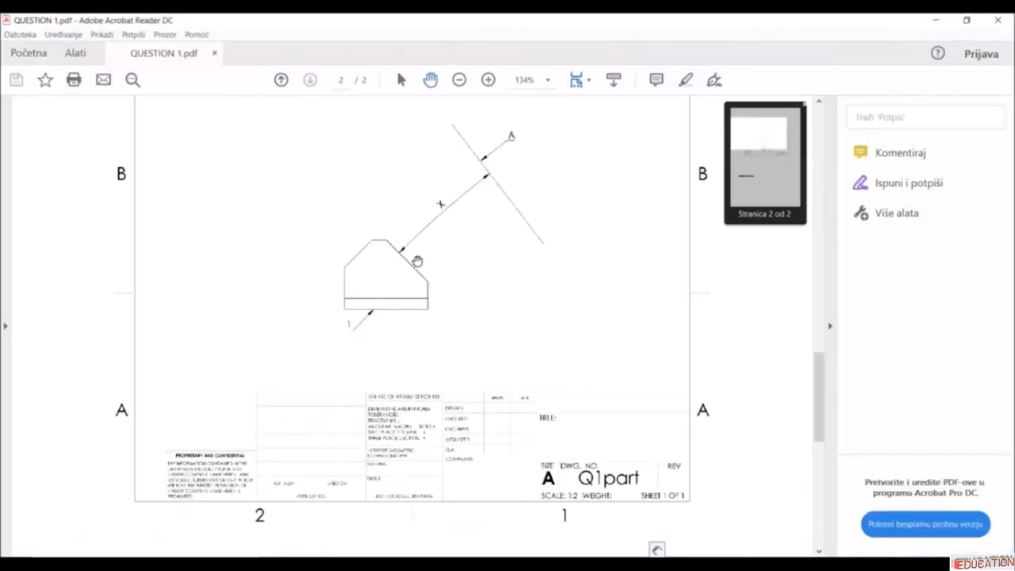
# - Read the QUESTION 2 PDF, examining its requirements for view AA and dimension Y together with the annotated drawing
pyautogui.scroll(-1, 414, 282)
pyautogui.scroll(-10, 411, 289)
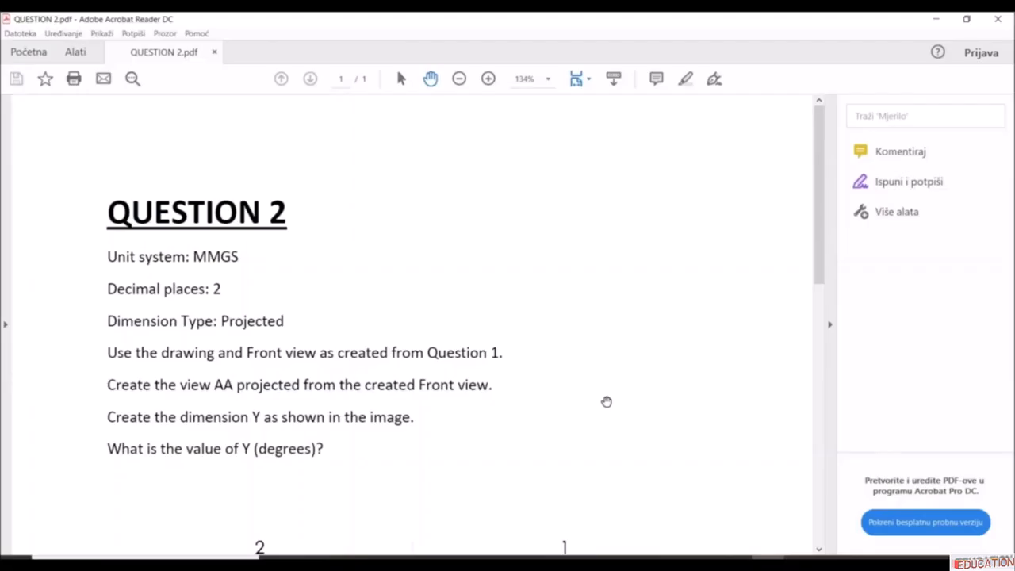
pyautogui.scroll(-5, 591, 388)
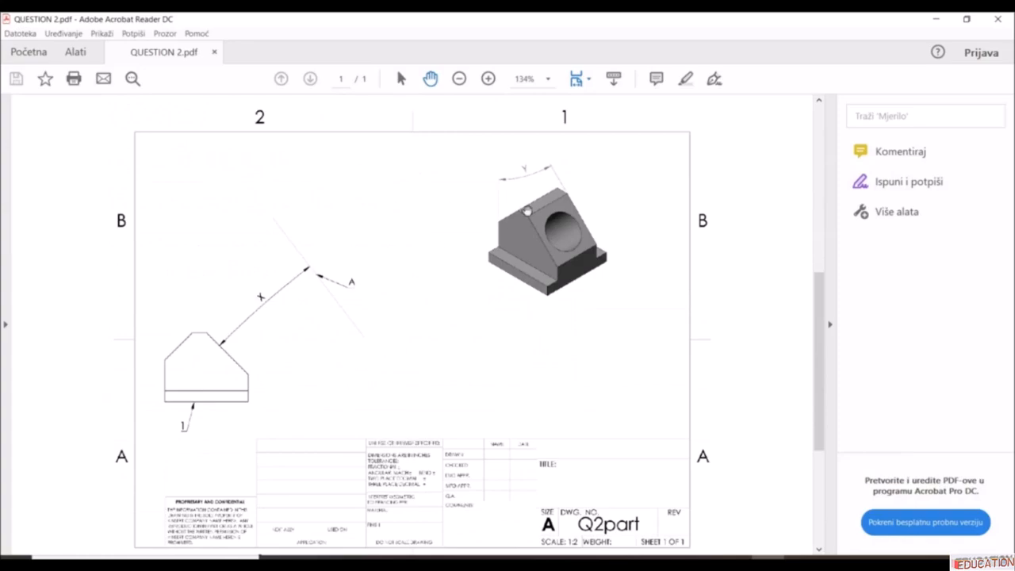
pyautogui.scroll(3, 383, 337)
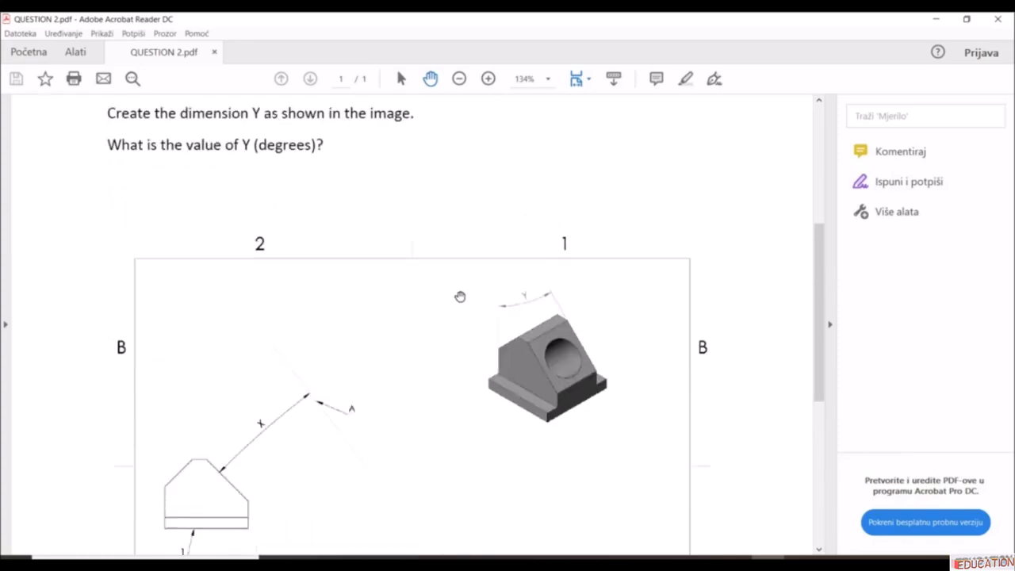
pyautogui.scroll(-1, 534, 330)
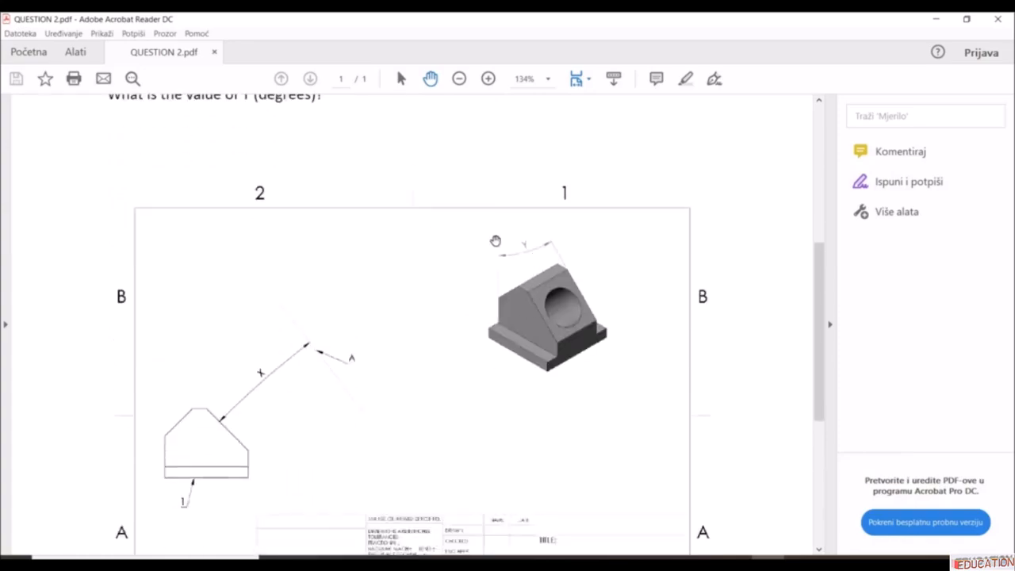
pyautogui.scroll(3, 467, 325)
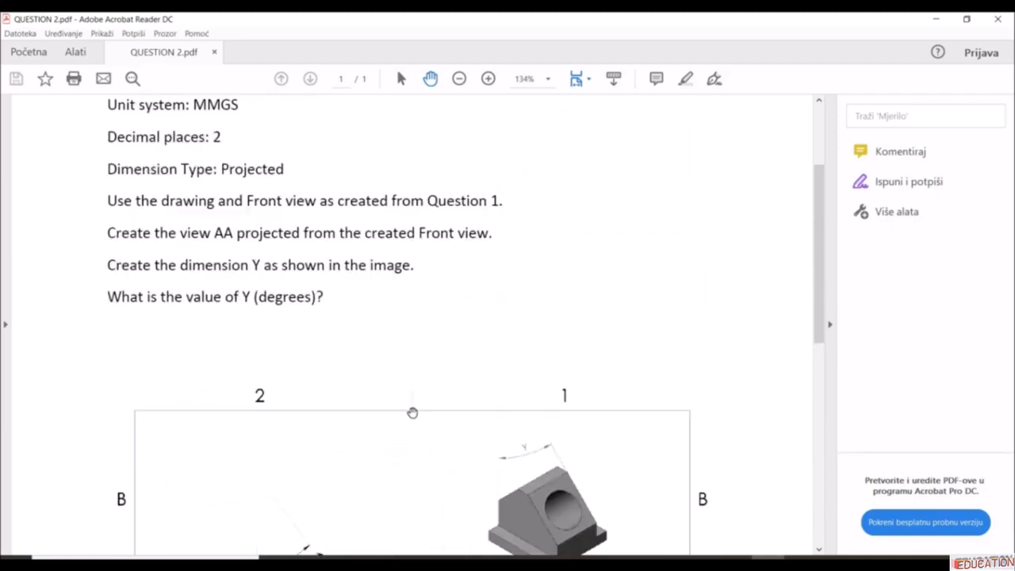
pyautogui.scroll(-3, 413, 411)
pyautogui.scroll(-2, 460, 395)
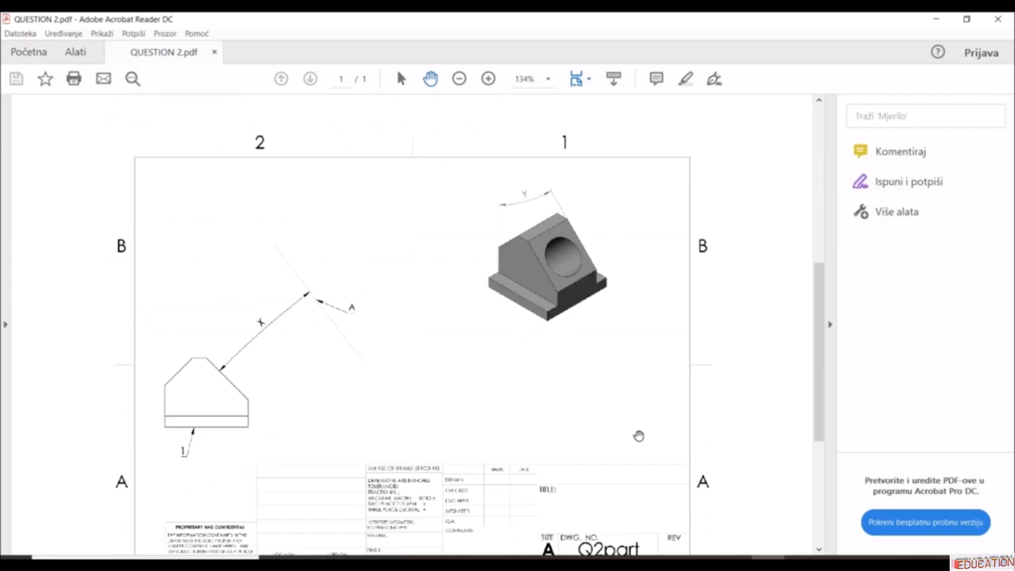
# - Switch to the Q2part drawing and place an isometric projected view of the front view up and right of it
pyautogui.click(736, 558)
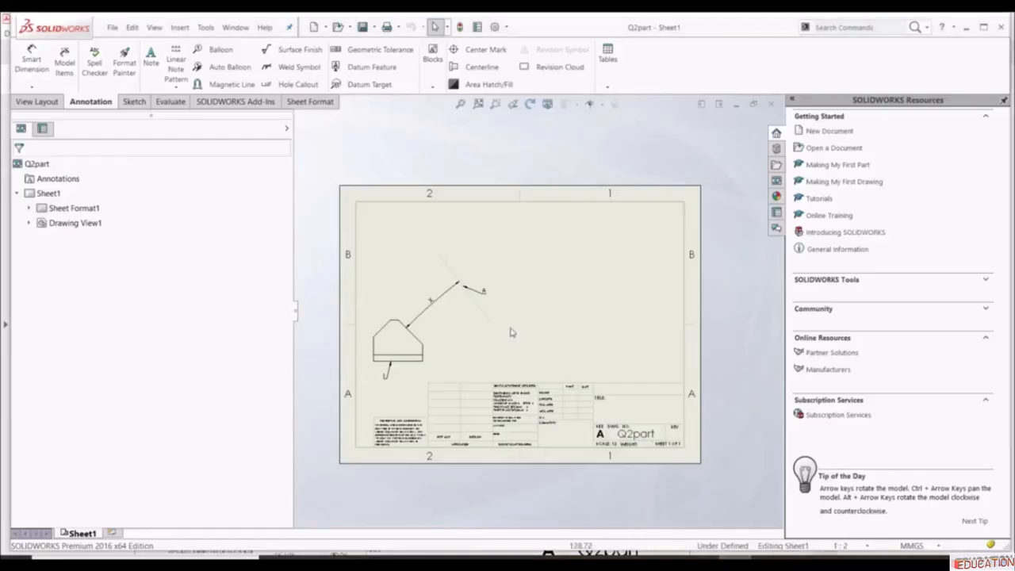
pyautogui.scroll(-1, 492, 300)
pyautogui.press('f')
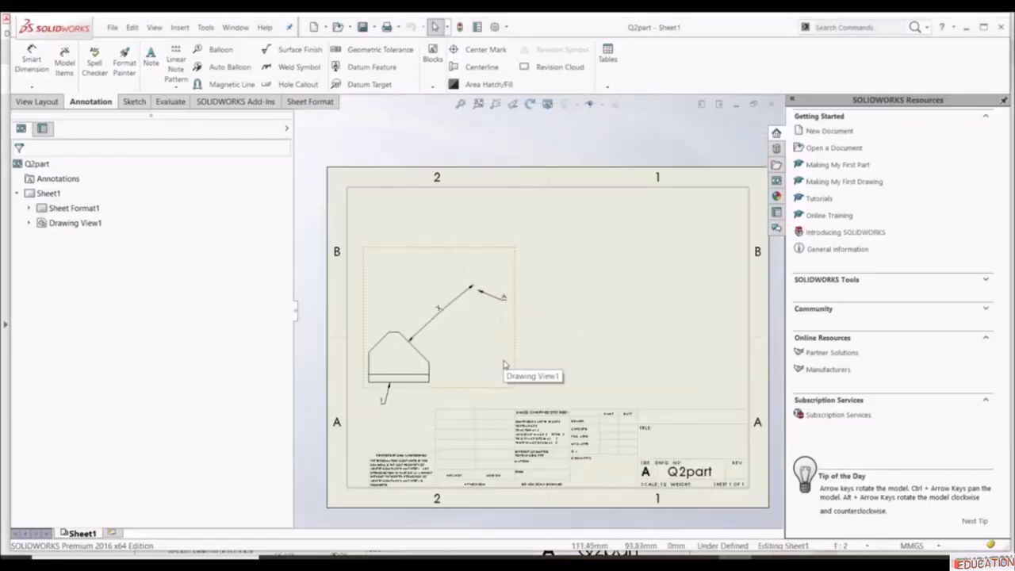
pyautogui.click(503, 364)
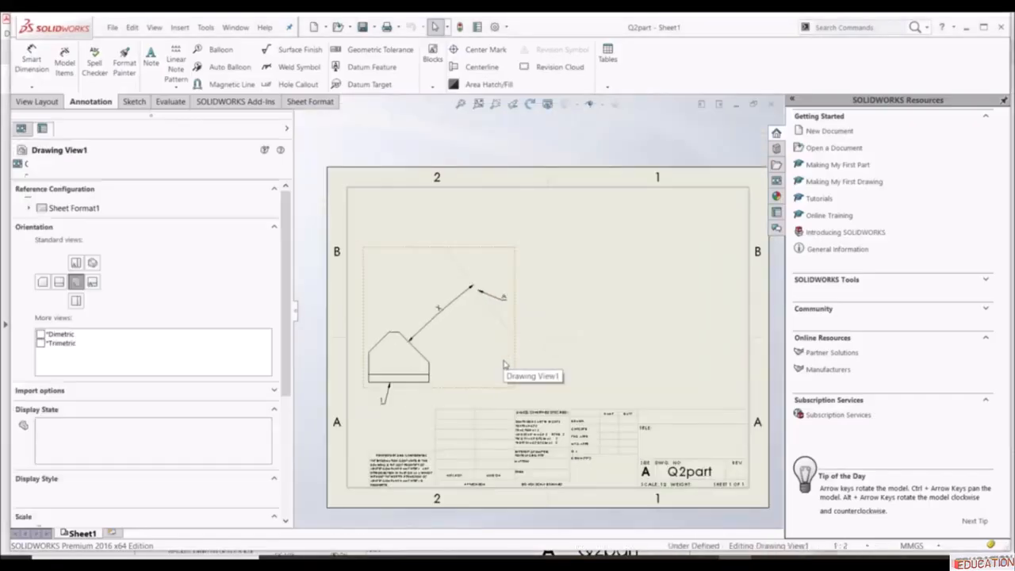
pyautogui.click(44, 102)
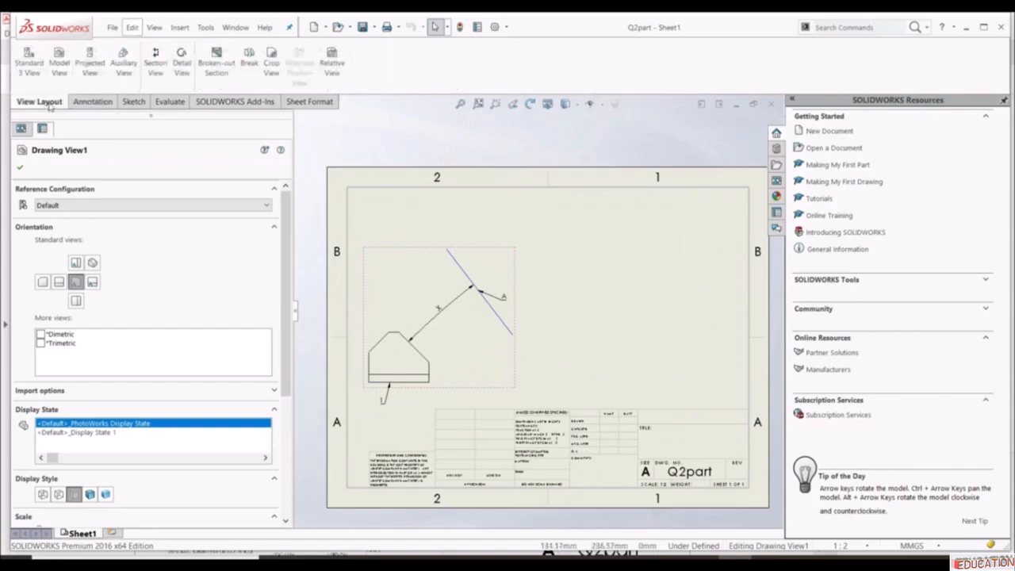
pyautogui.click(92, 68)
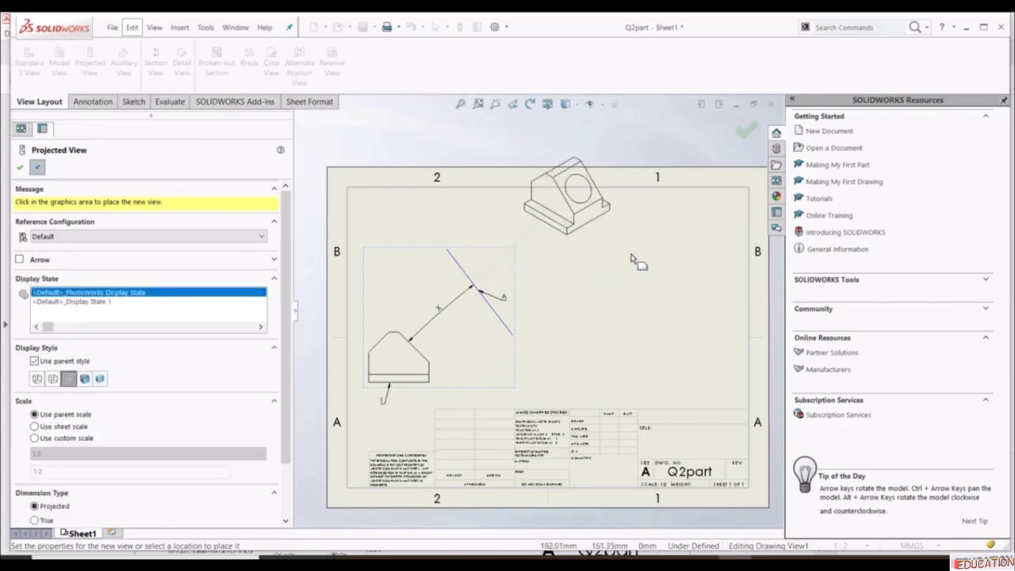
pyautogui.click(18, 169)
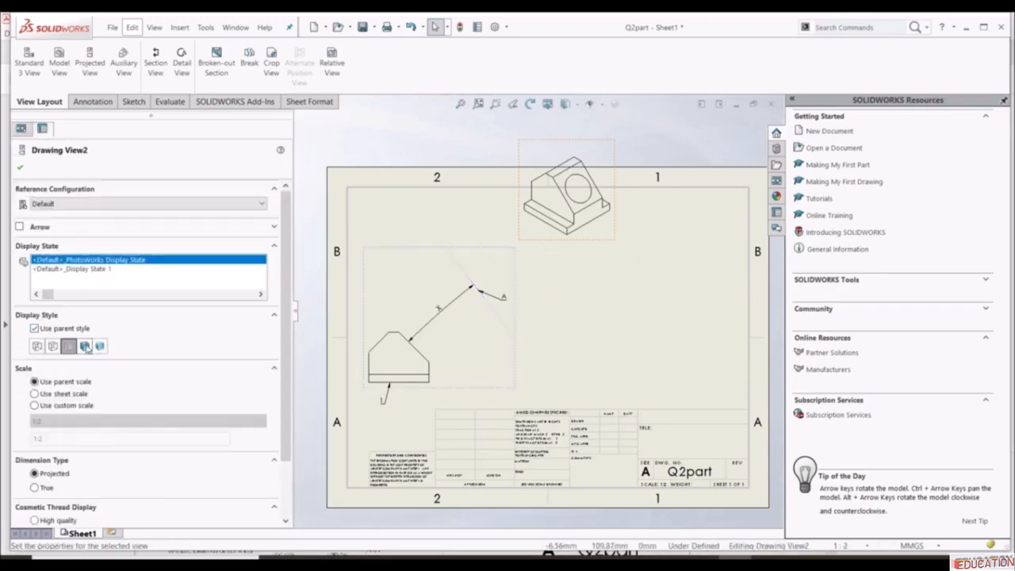
# - Display the isometric view as Shaded With Edges and move it inside the sheet border, right of line A
pyautogui.click(85, 346)
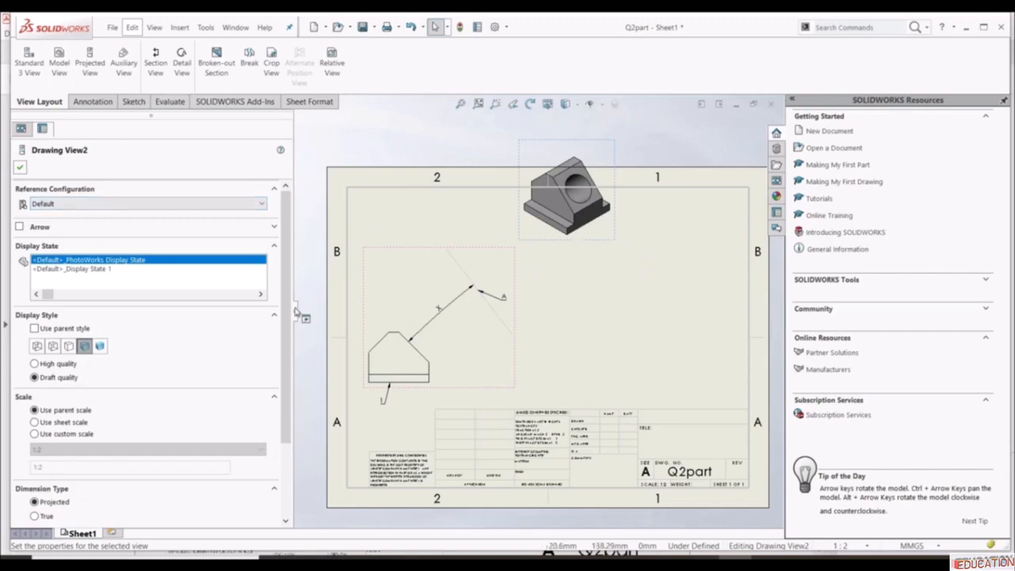
pyautogui.moveTo(296, 311); pyautogui.dragTo(157, 309)
pyautogui.click(20, 166)
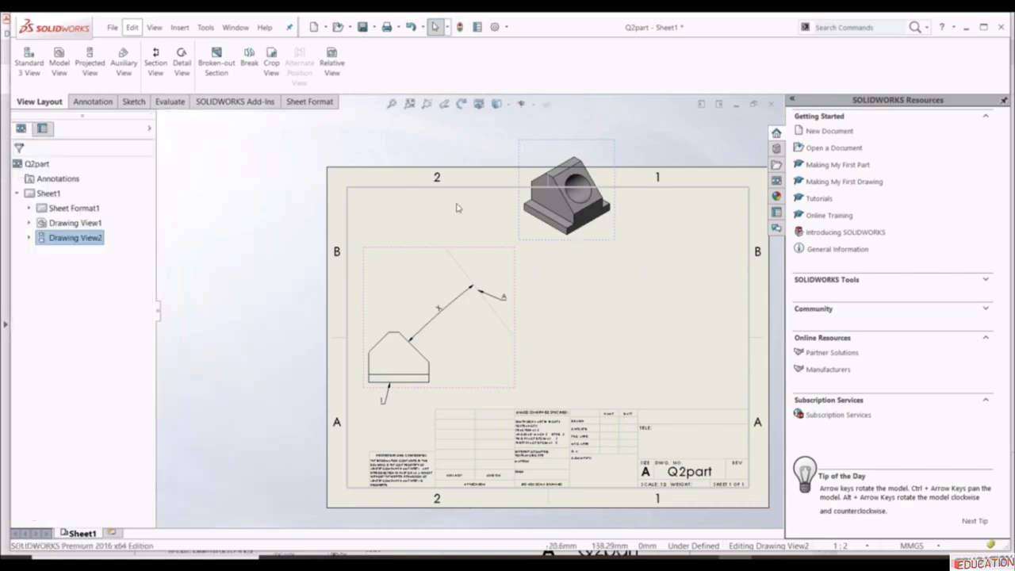
pyautogui.moveTo(608, 246); pyautogui.dragTo(691, 332)
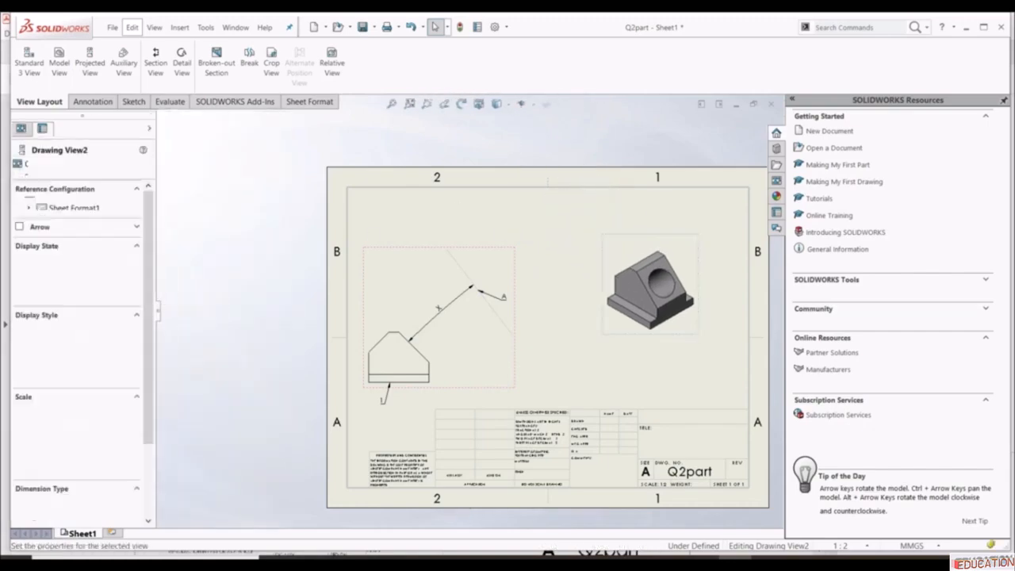
pyautogui.click(20, 167)
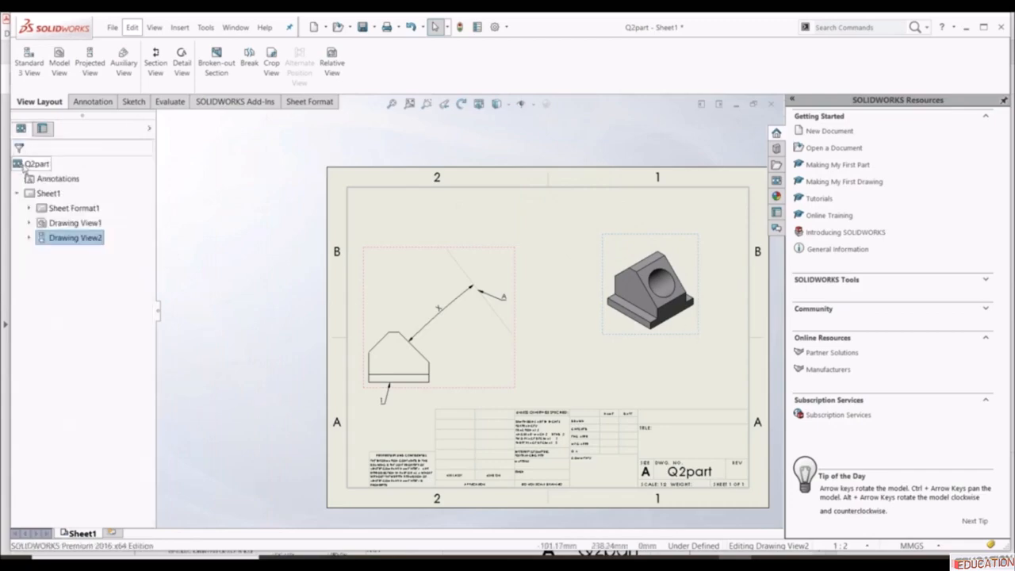
# - Dimension the acute angle between the isometric view's left vertical edge and its right sloped edge, placing it above the part
pyautogui.click(79, 102)
pyautogui.click(38, 64)
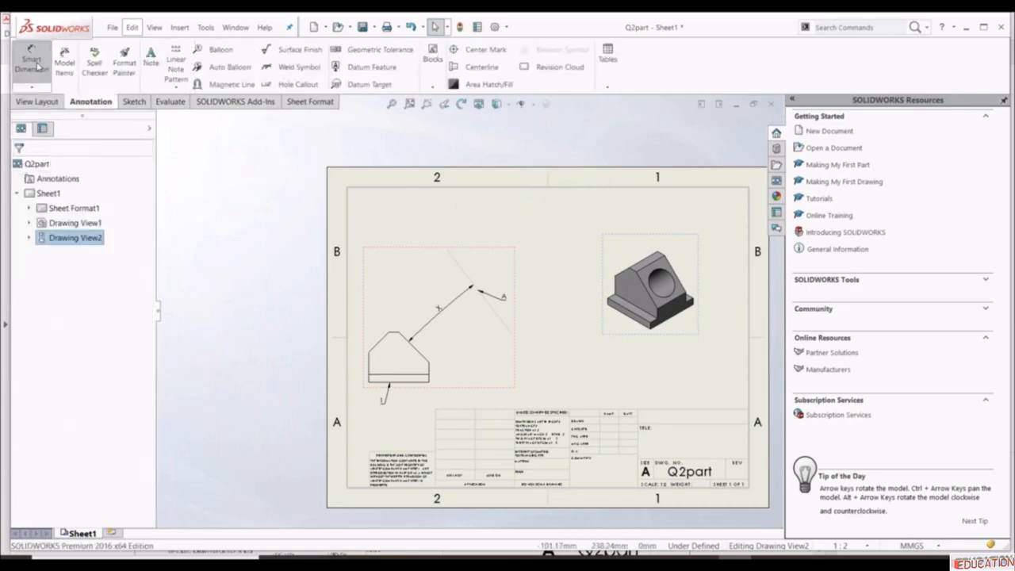
pyautogui.scroll(3, 630, 287)
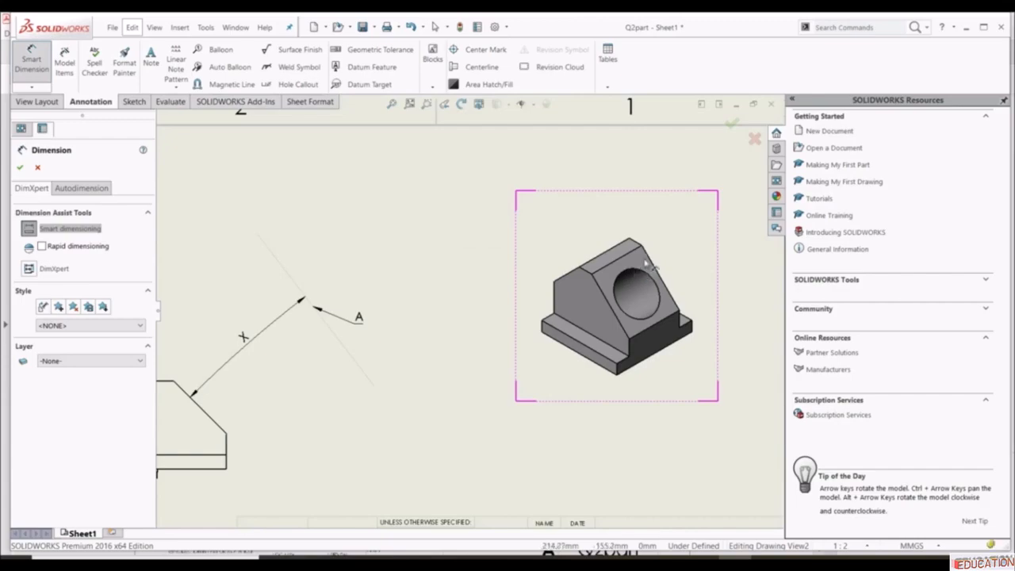
pyautogui.click(654, 261)
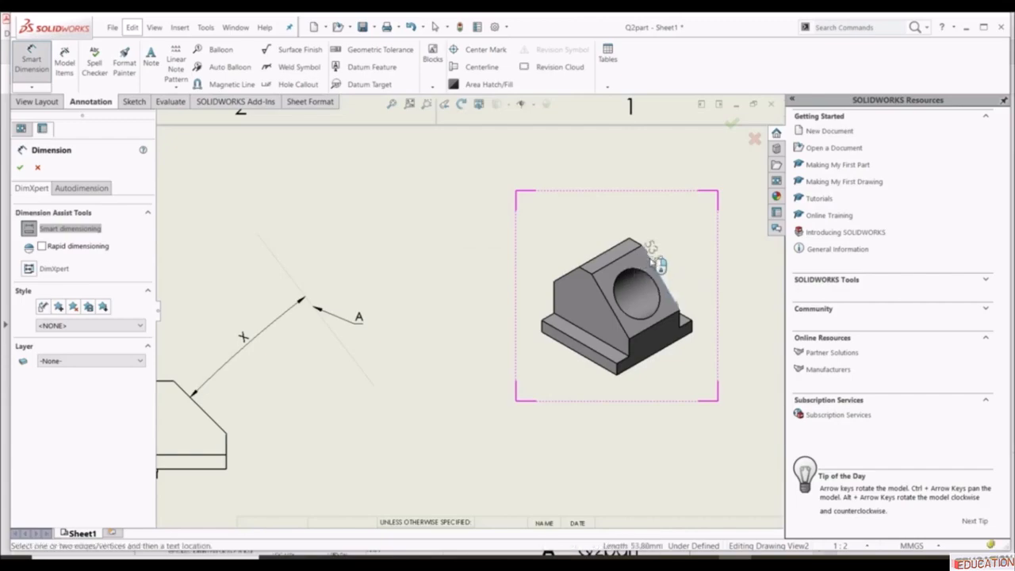
pyautogui.click(561, 291)
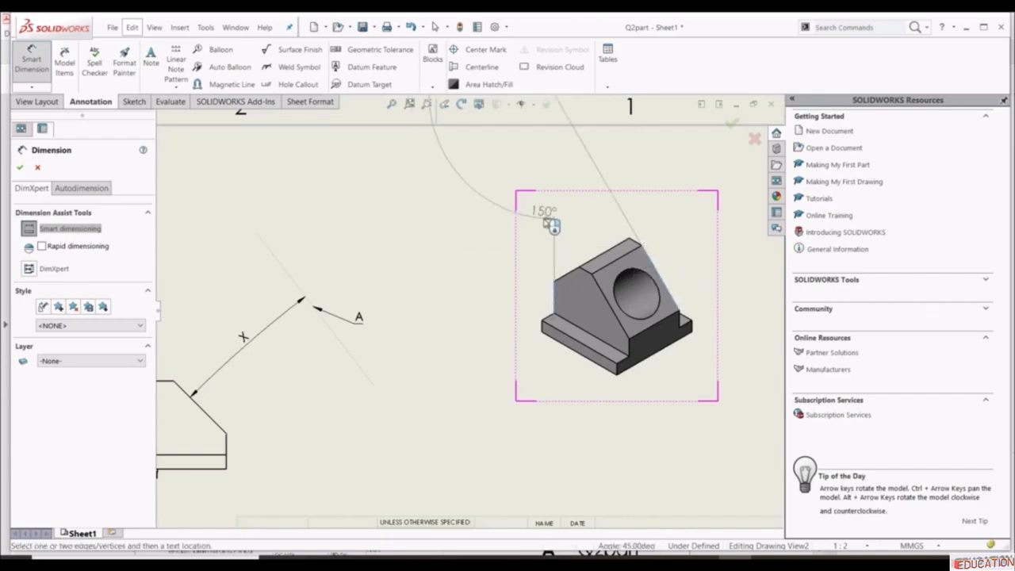
pyautogui.click(596, 228)
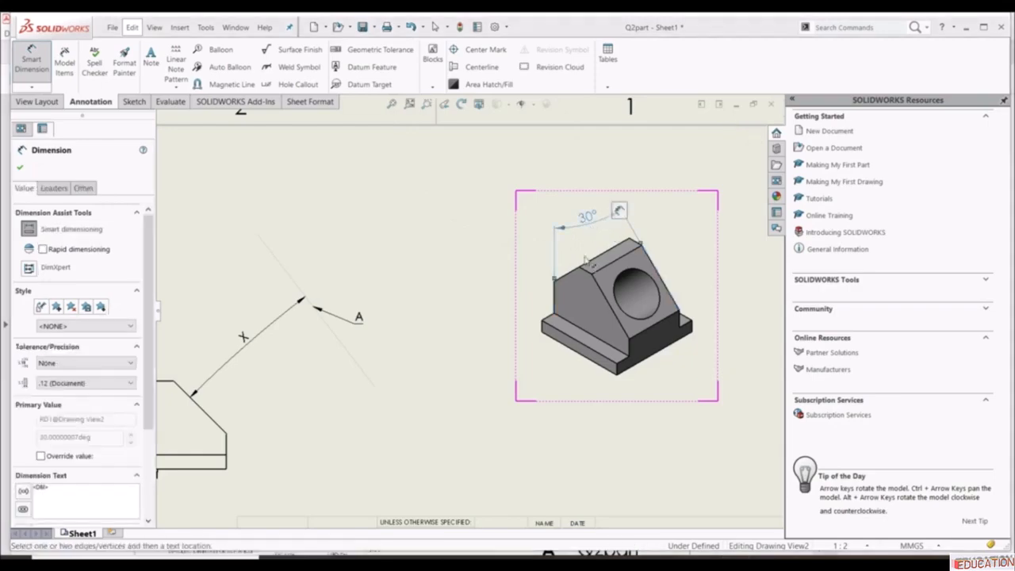
pyautogui.click(20, 167)
pyautogui.press('f')
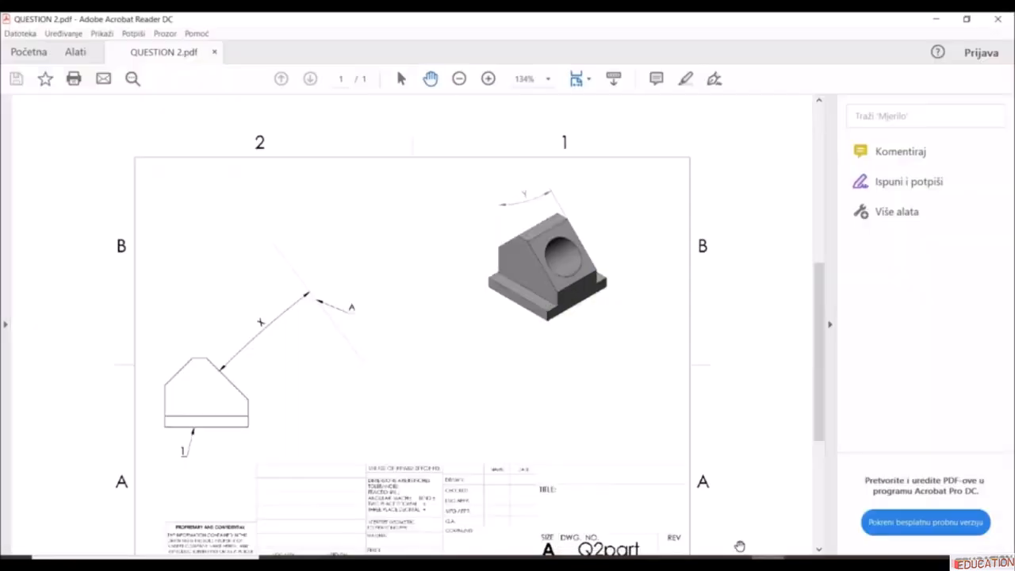
# - Read the QUESTION 3 PDF, examining the stepped cutting line's dimensions and the layout of section A-A
pyautogui.scroll(-3, 304, 349)
pyautogui.scroll(-2, 308, 342)
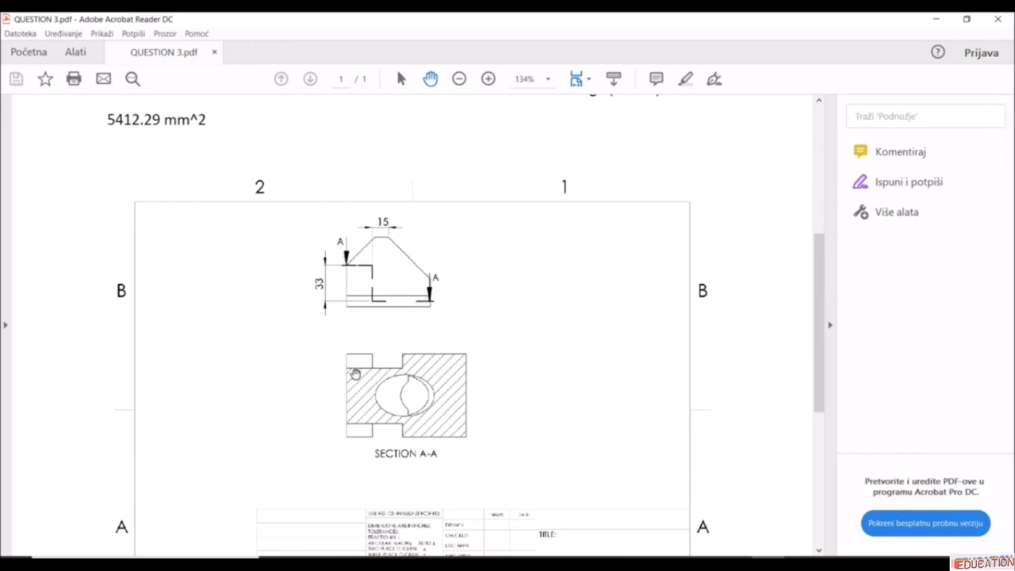
pyautogui.scroll(1, 379, 369)
pyautogui.scroll(-1, 392, 370)
# - Switch to the Q3part drawing and sketch a stepped line inward from outside the left shoulder, down about 33 mm, and about 55 mm rightward past the outline
pyautogui.hotkey('alt', 'Tab')
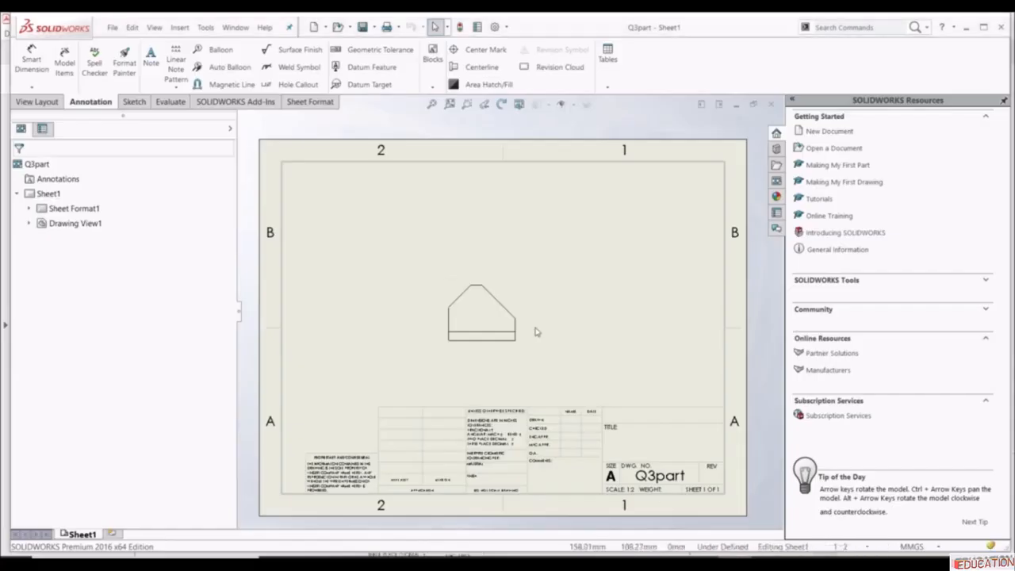
pyautogui.scroll(-2, 513, 324)
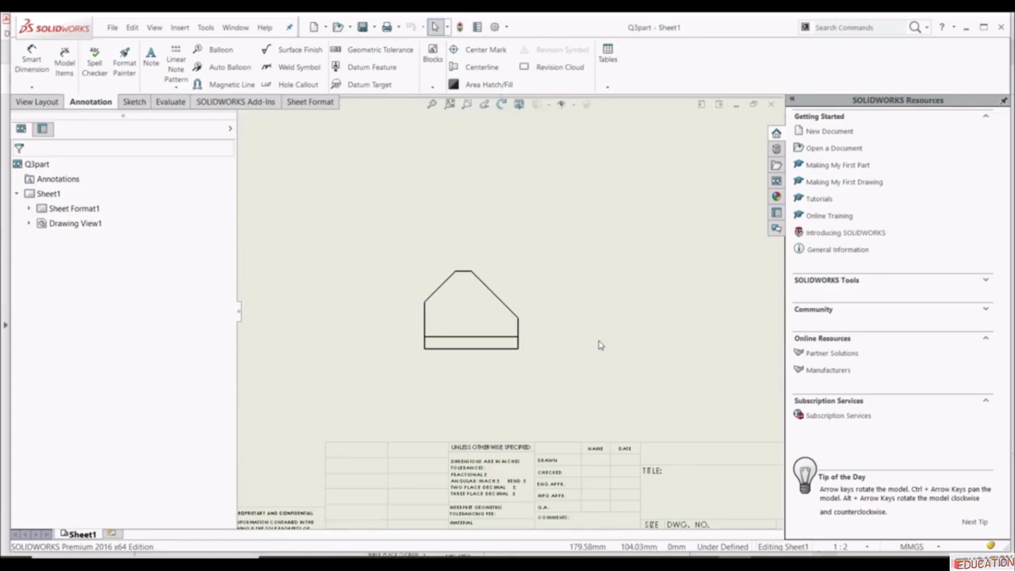
pyautogui.click(131, 103)
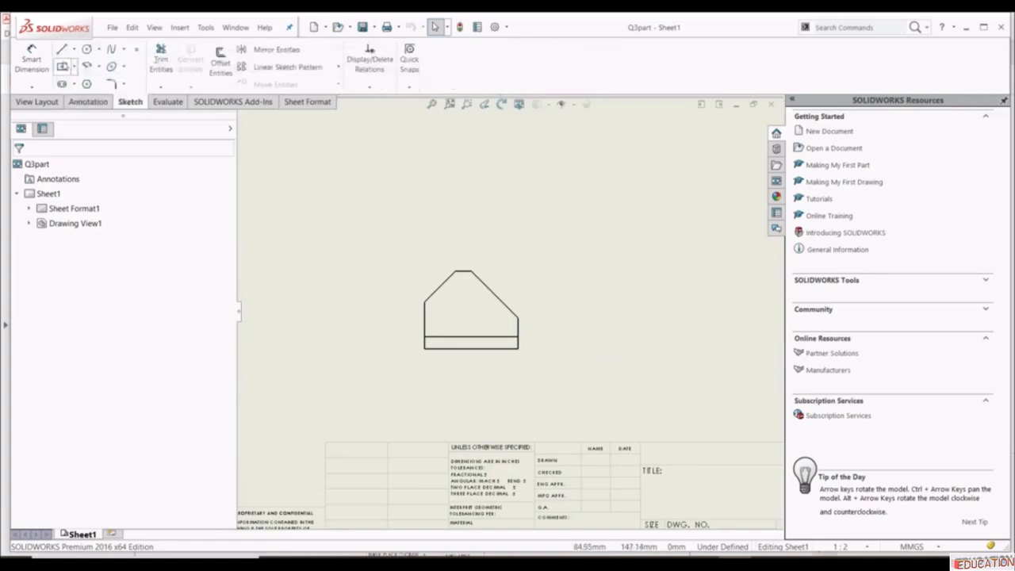
pyautogui.scroll(-2, 442, 313)
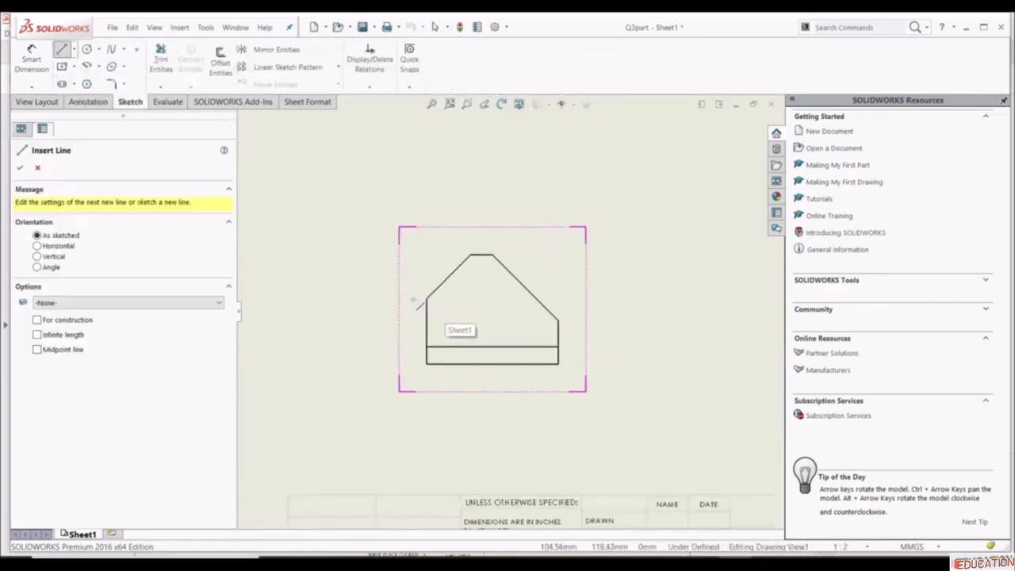
pyautogui.click(423, 302)
pyautogui.click(426, 299)
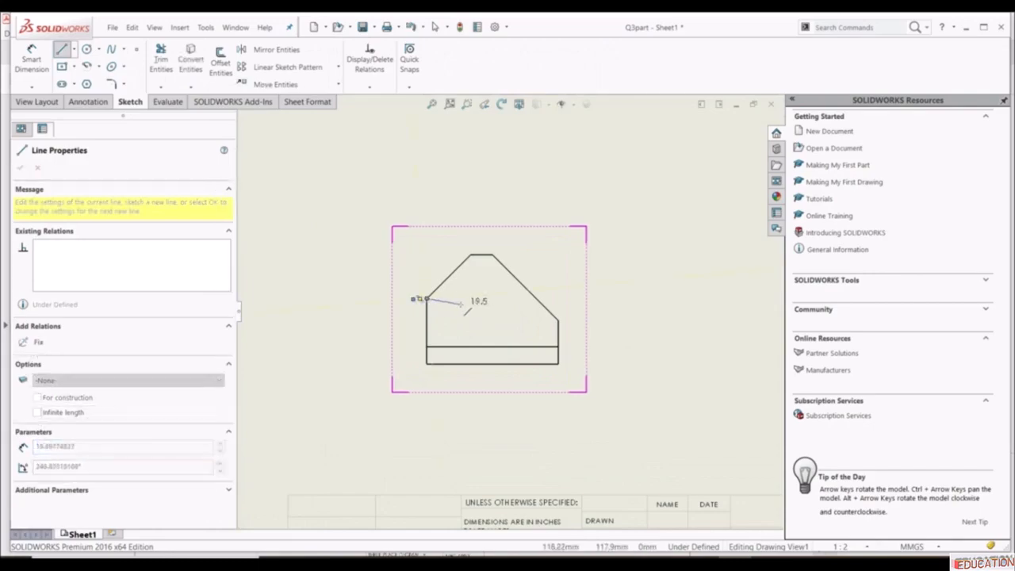
pyautogui.click(476, 299)
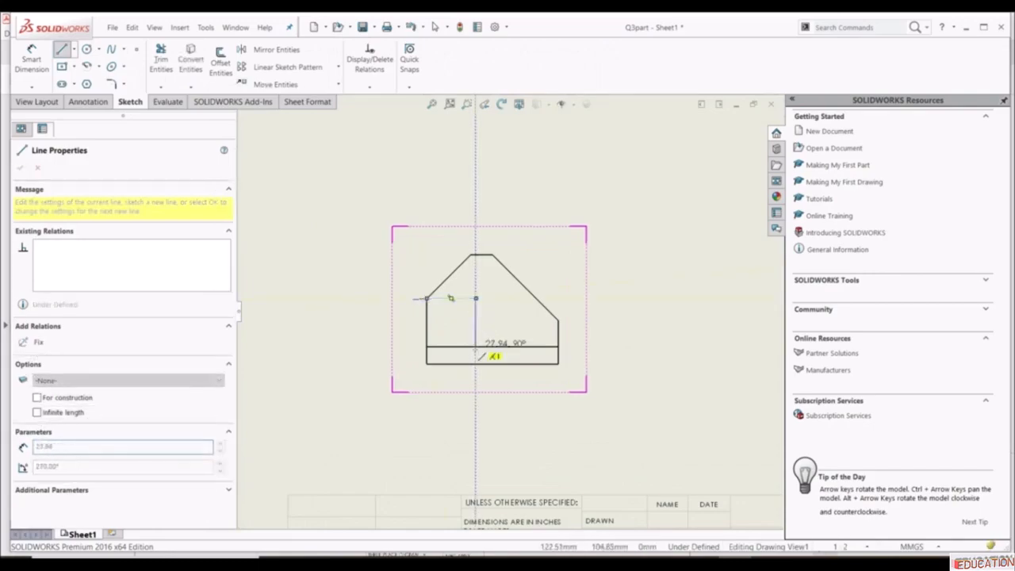
pyautogui.click(475, 355)
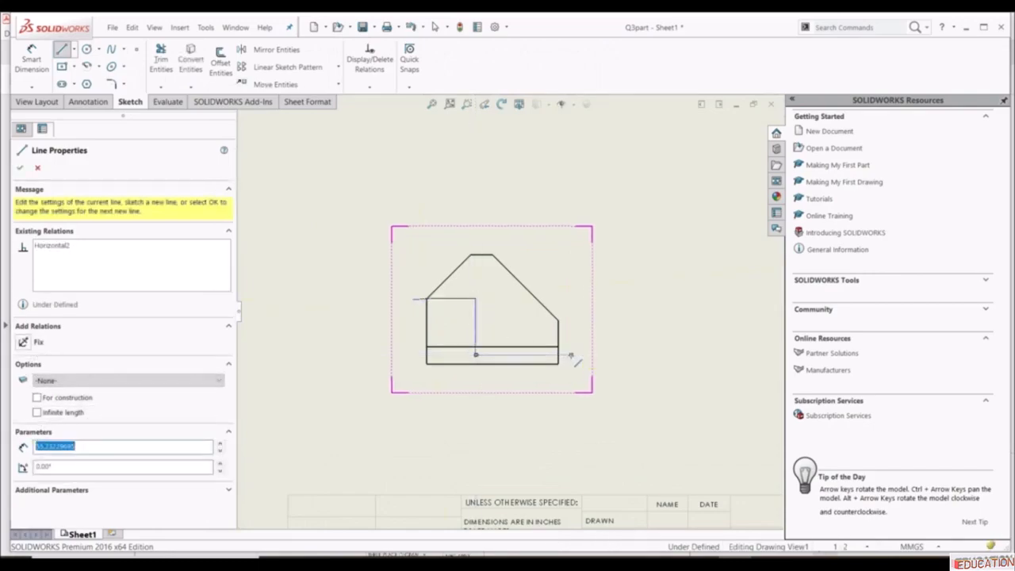
pyautogui.press('Escape')
# - Add a Horizontal relation to the short line segment extending outside the part's left shoulder
pyautogui.scroll(-2, 418, 303)
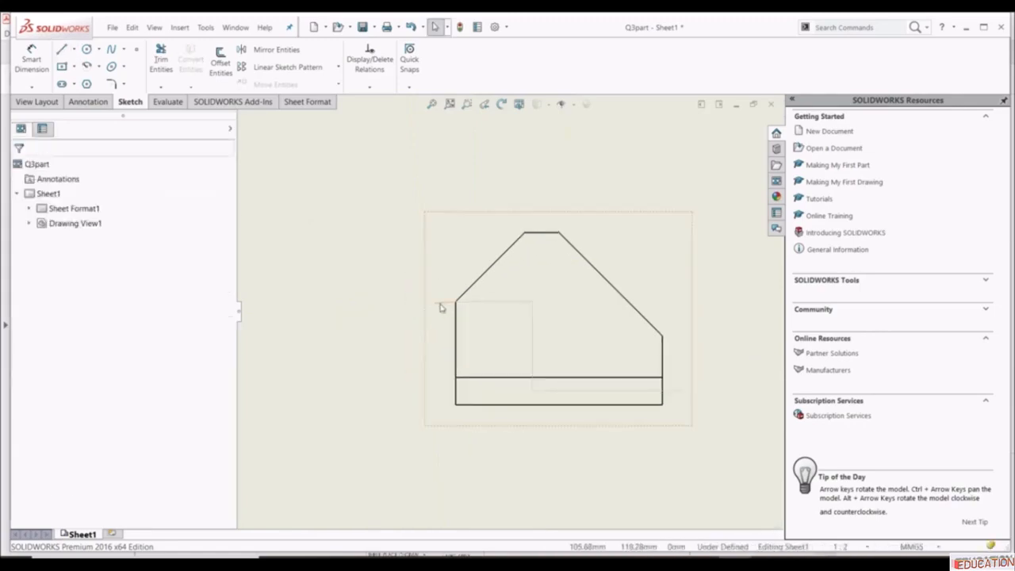
pyautogui.click(441, 305)
pyautogui.click(35, 301)
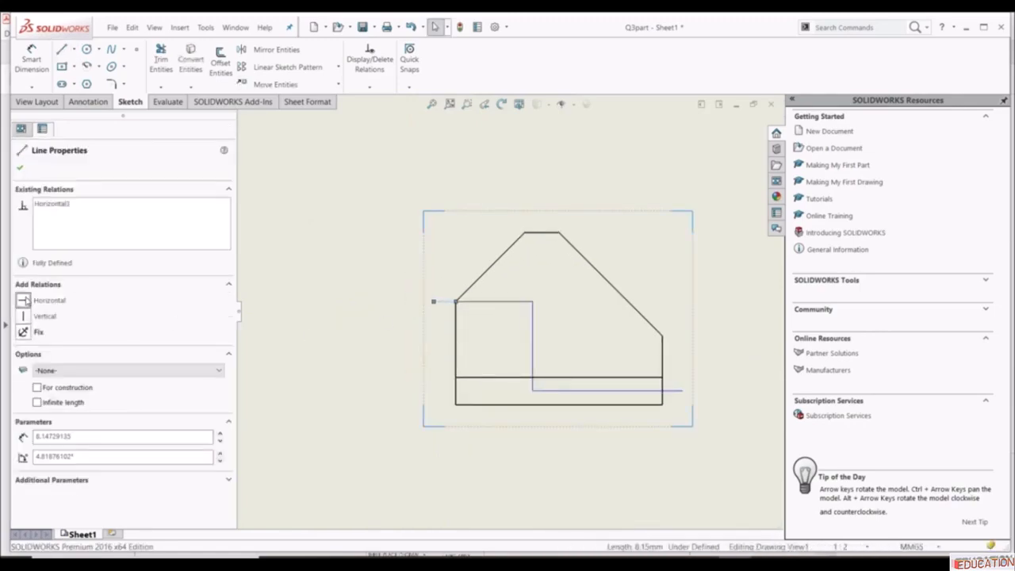
pyautogui.click(20, 168)
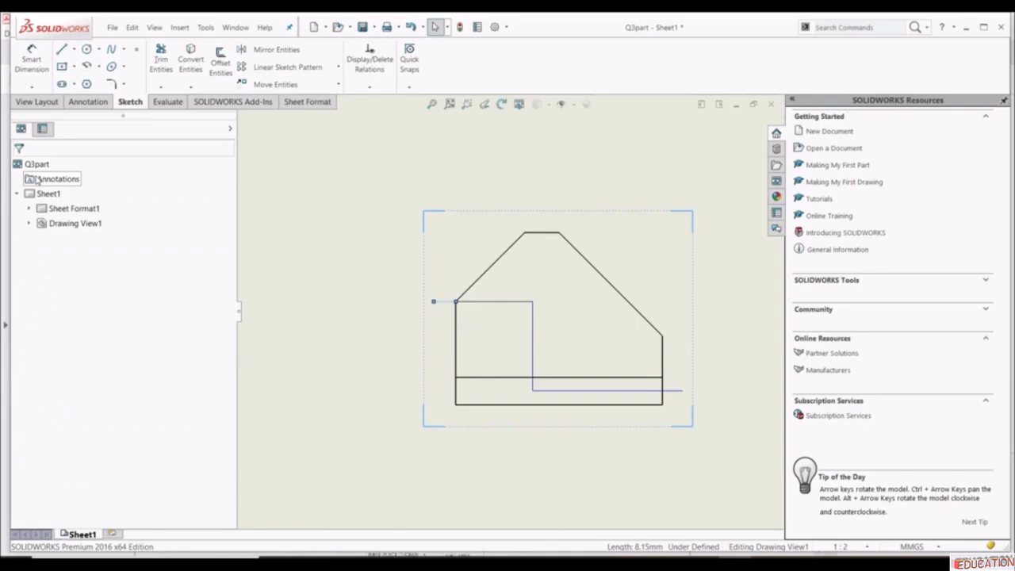
pyautogui.click(423, 364)
pyautogui.click(377, 363)
# - Dimension the stepped line's vertical segment 15 mm from the right end of the part's top edge
pyautogui.click(89, 101)
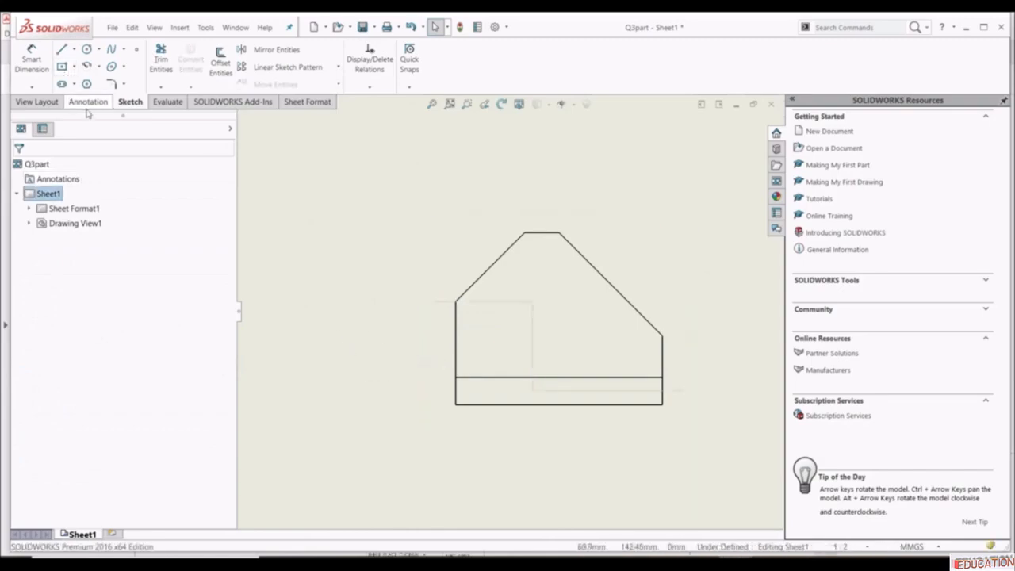
pyautogui.click(30, 58)
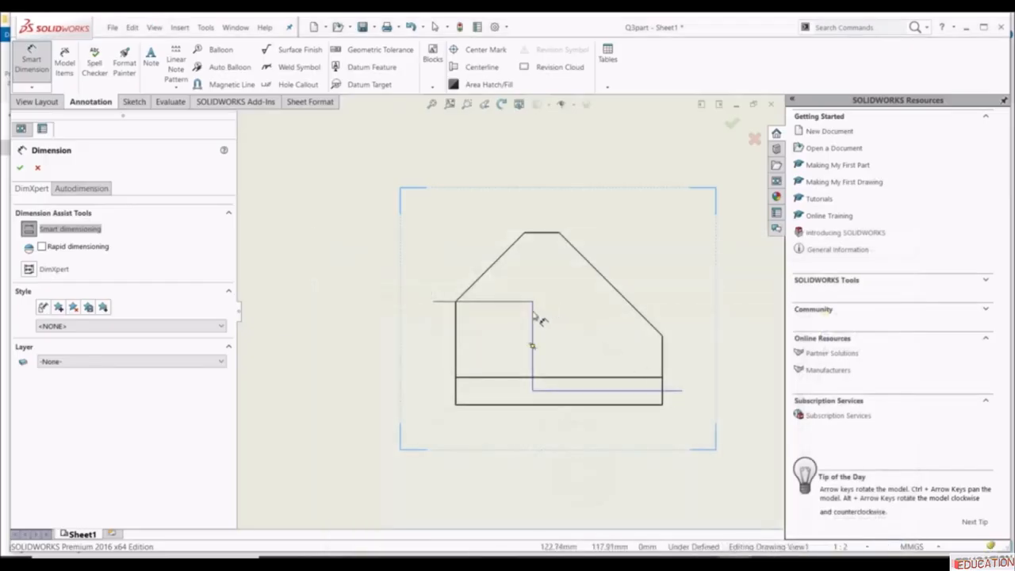
pyautogui.click(559, 233)
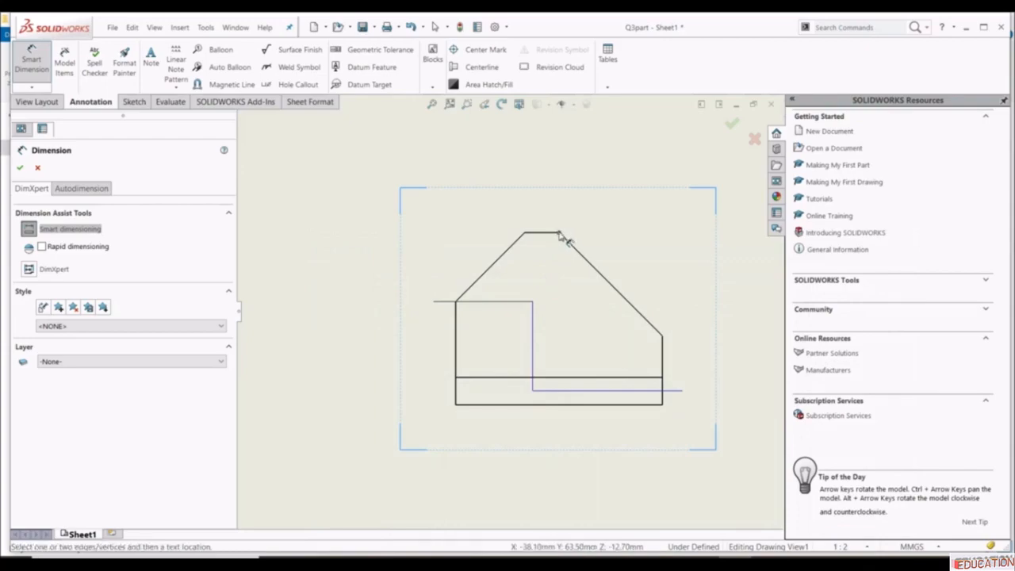
pyautogui.click(532, 323)
pyautogui.click(553, 223)
pyautogui.click(545, 216)
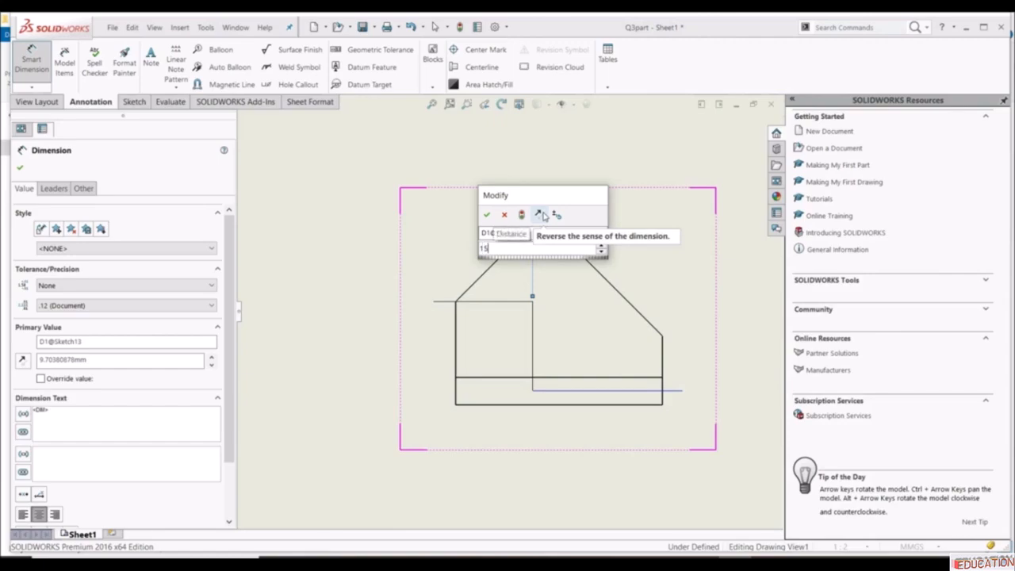
pyautogui.press('Return')
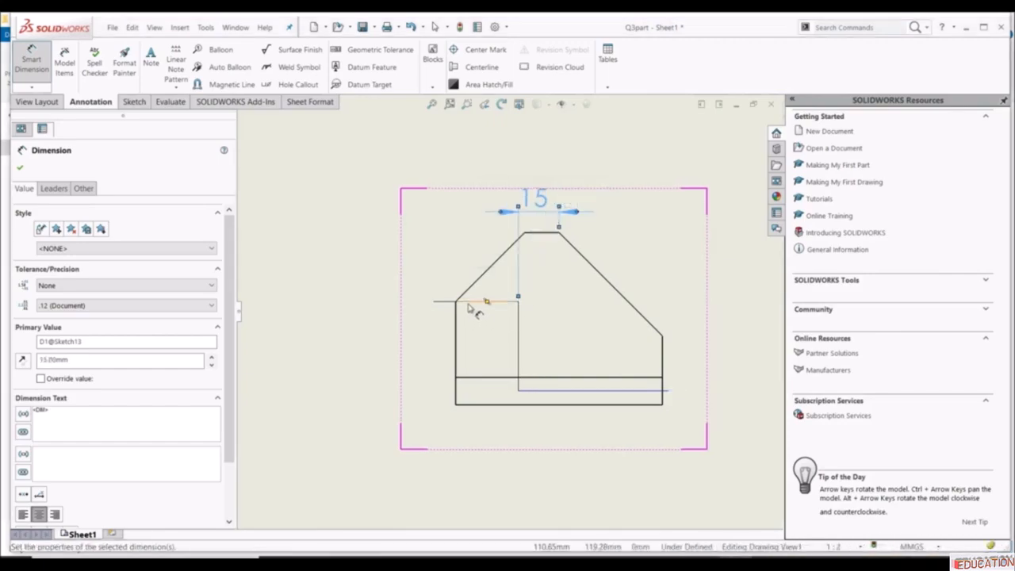
# - Dimension the vertical distance between the stepped line's upper and lower horizontal segments as 33 mm
pyautogui.click(468, 302)
pyautogui.click(531, 389)
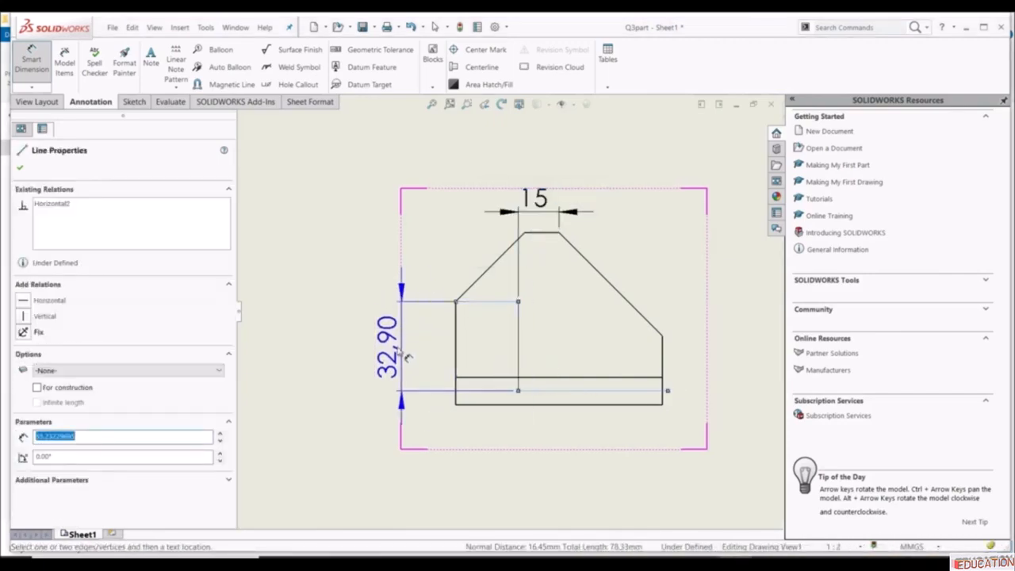
pyautogui.click(409, 351)
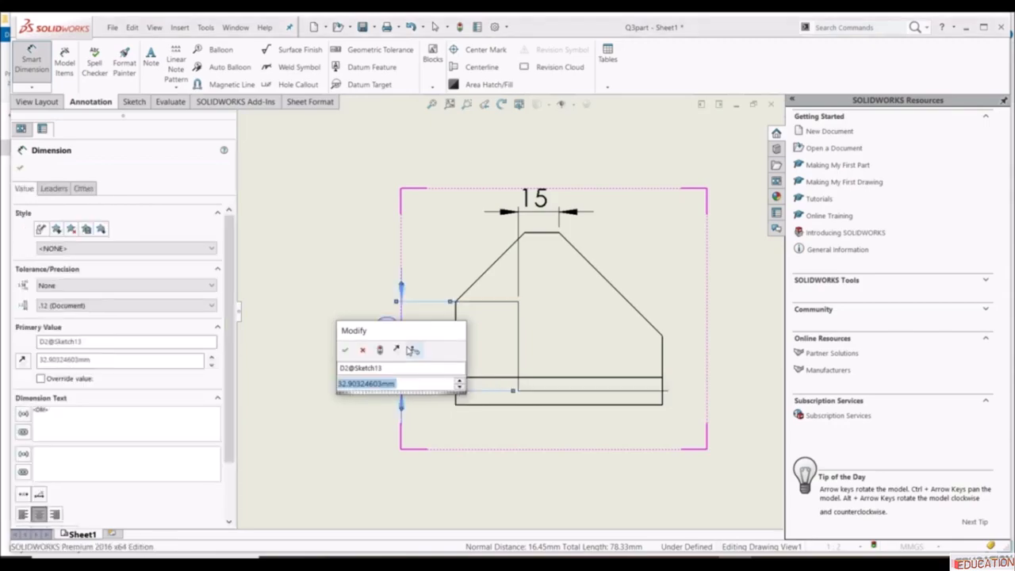
pyautogui.press('Return')
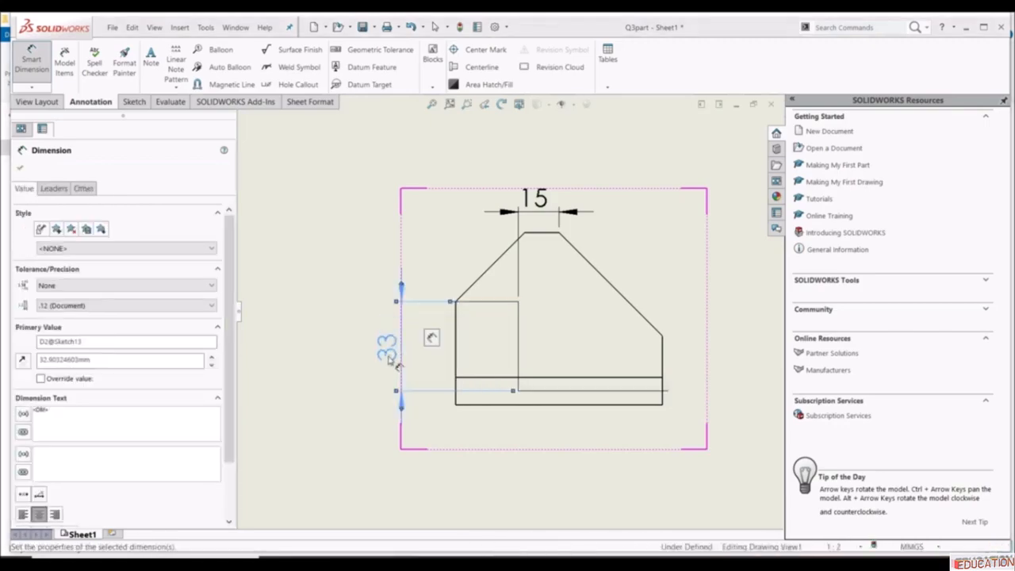
# - Create a standard section view A-A from the stepped line's four segments and place it above the parent view
pyautogui.press('Escape')
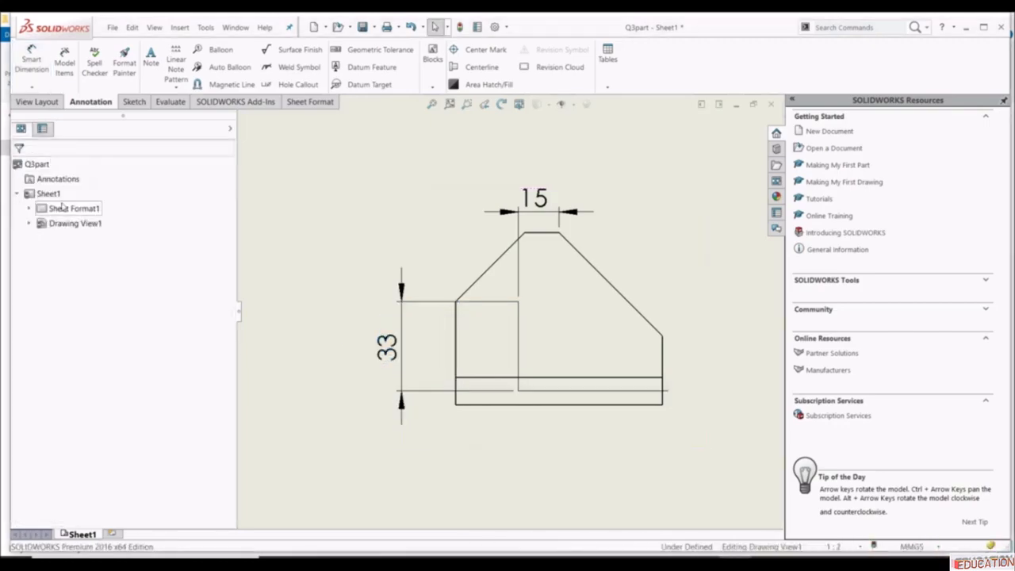
pyautogui.click(449, 305)
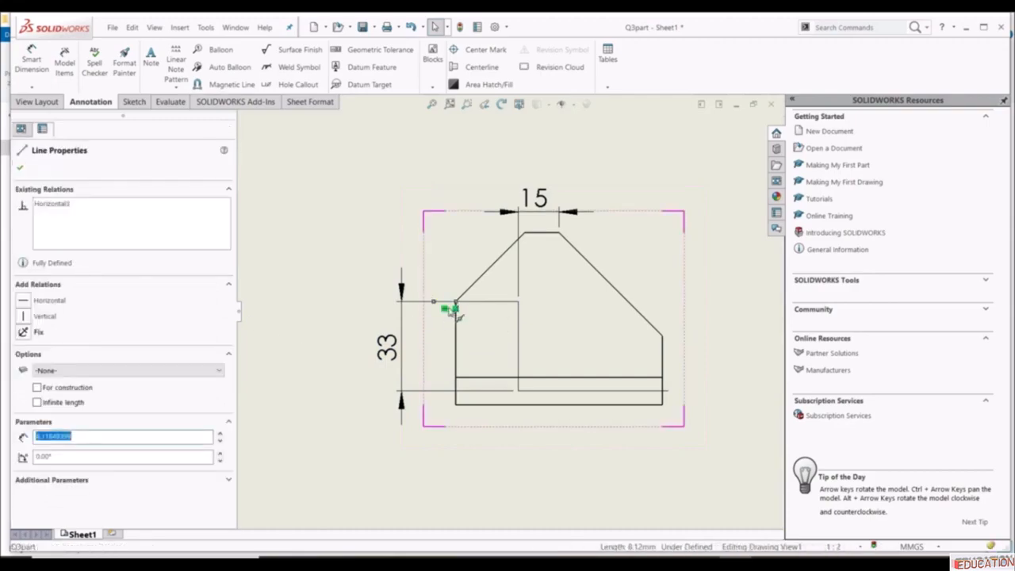
pyautogui.keyDown('ctrl'); pyautogui.click(518, 333); pyautogui.keyUp('ctrl')
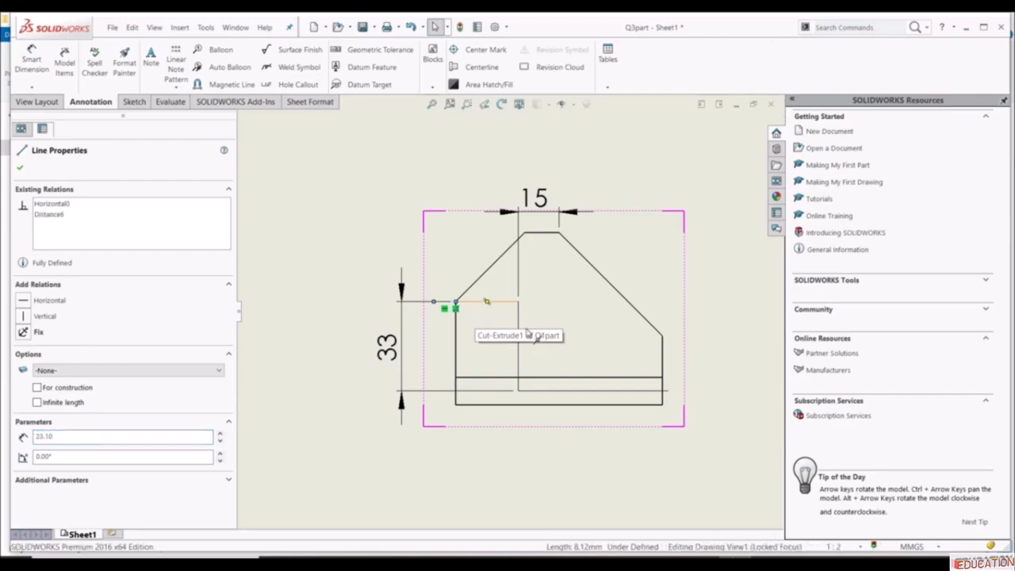
pyautogui.keyDown('ctrl'); pyautogui.click(518, 329); pyautogui.keyUp('ctrl')
pyautogui.keyDown('ctrl'); pyautogui.click(544, 391); pyautogui.keyUp('ctrl')
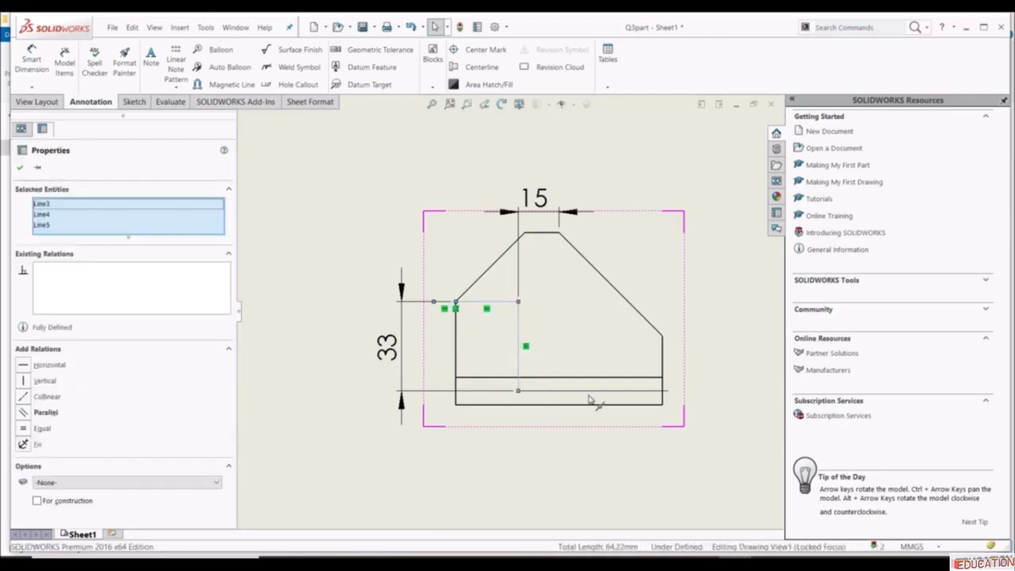
pyautogui.keyDown('ctrl'); pyautogui.click(619, 403); pyautogui.keyUp('ctrl')
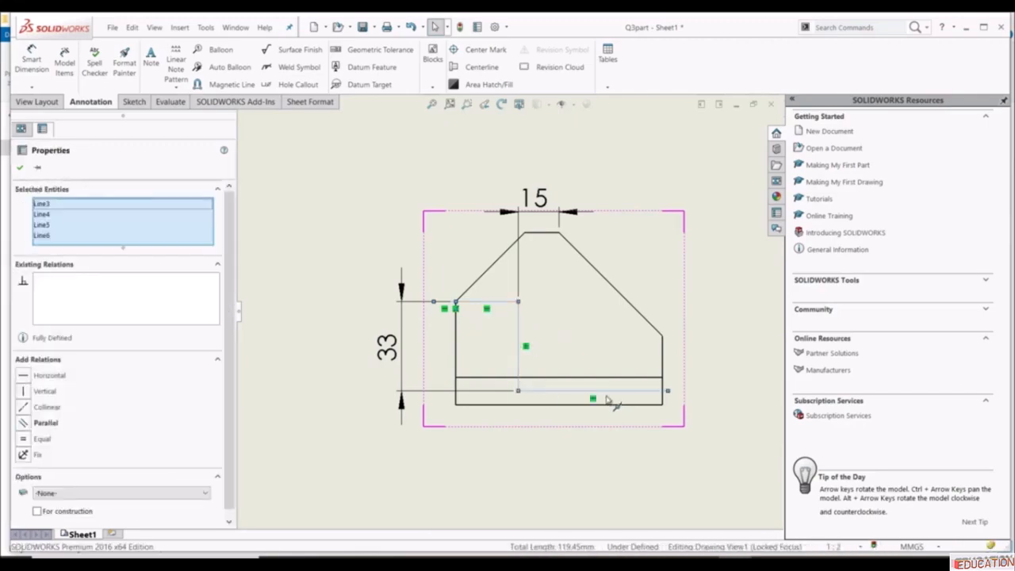
pyautogui.click(35, 102)
pyautogui.click(155, 62)
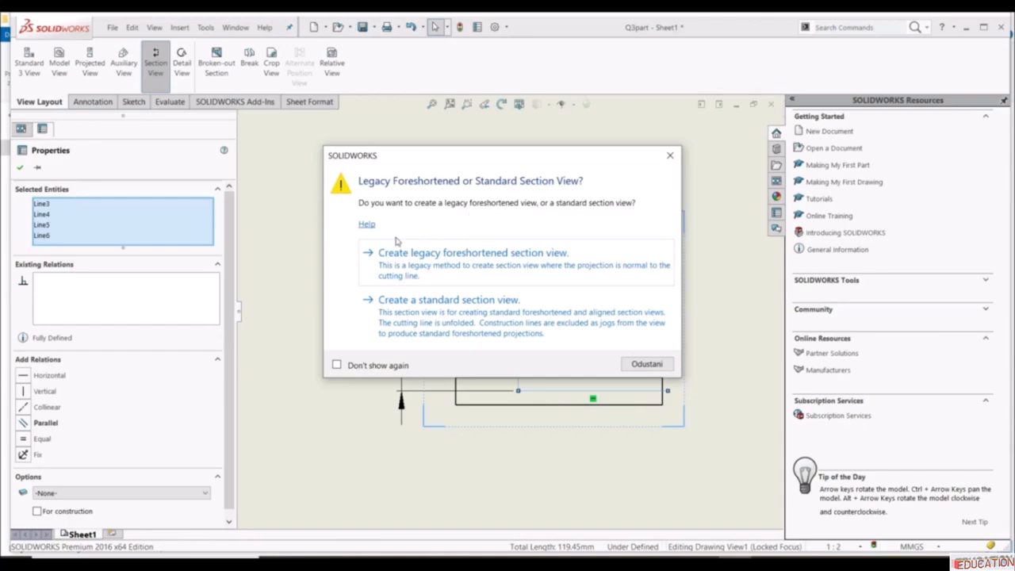
pyautogui.click(456, 317)
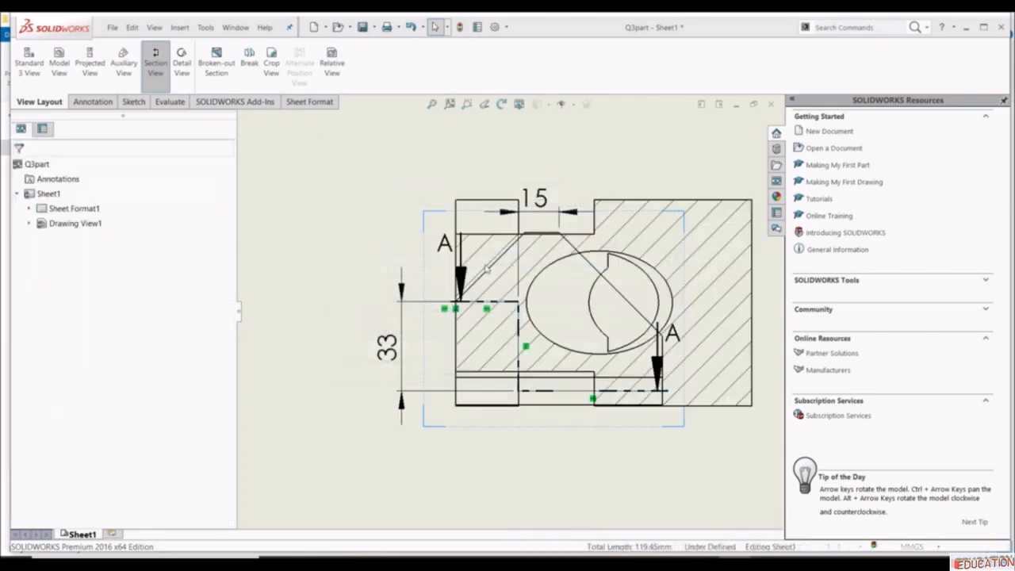
pyautogui.scroll(3, 572, 220)
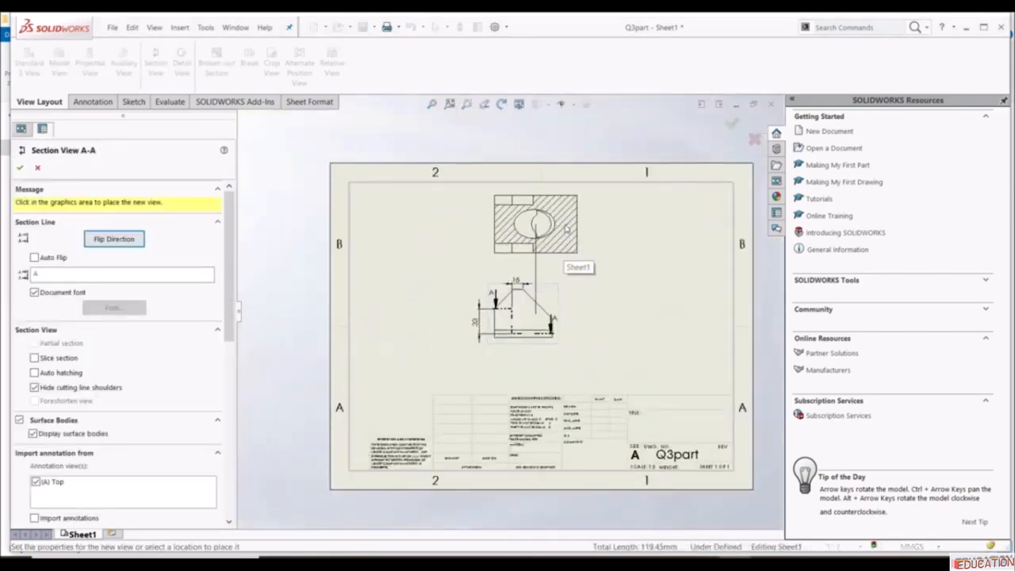
pyautogui.click(559, 235)
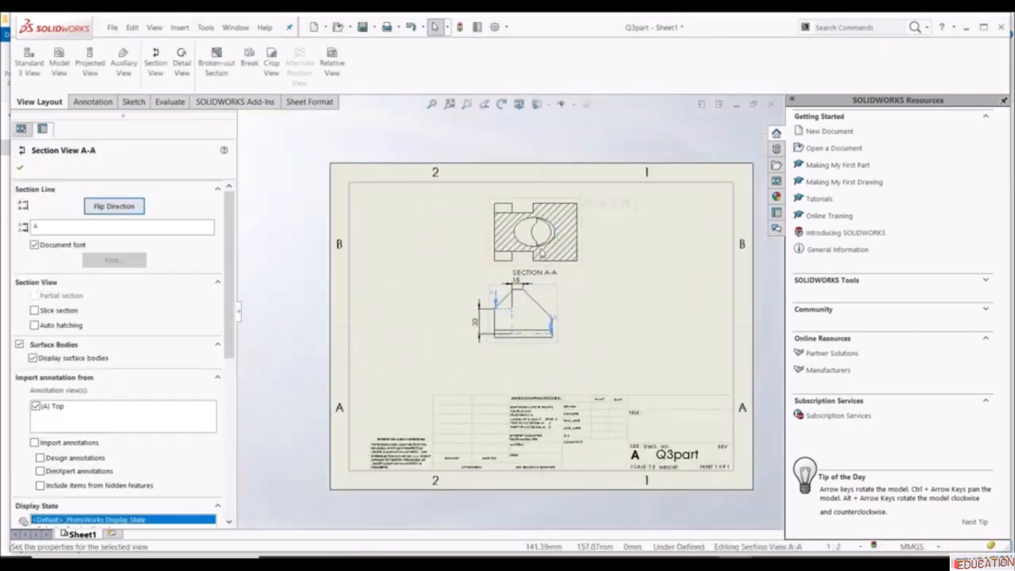
pyautogui.scroll(-3, 546, 230)
pyautogui.scroll(-2, 531, 262)
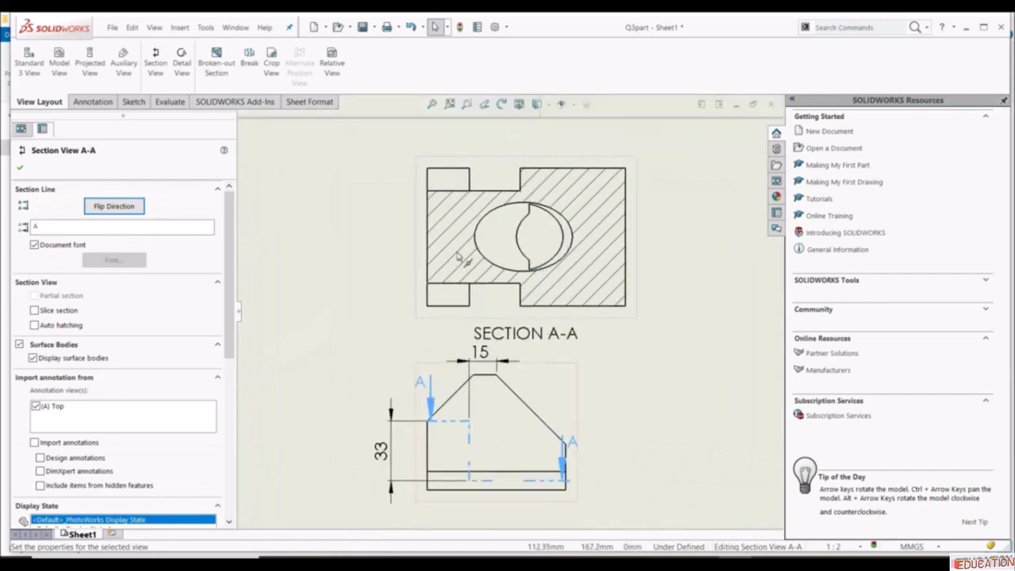
pyautogui.click(20, 167)
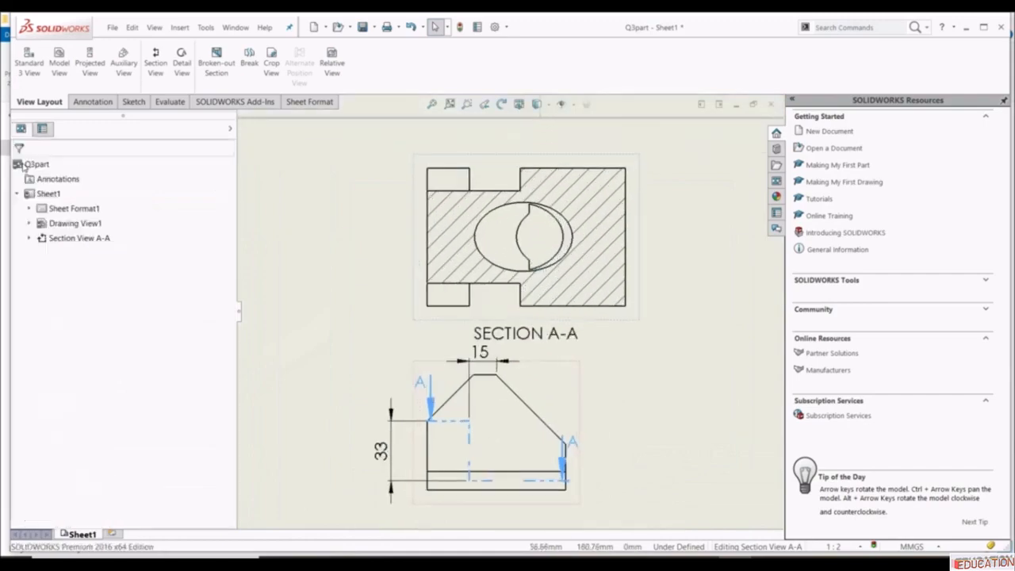
# - Measure the hatched area of section view A-A
pyautogui.click(168, 102)
pyautogui.click(59, 63)
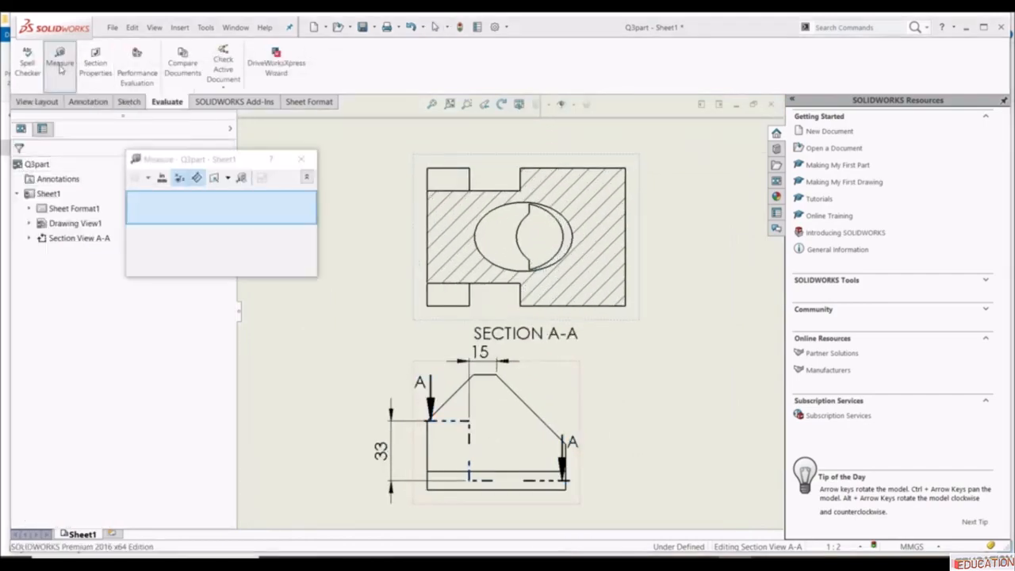
pyautogui.click(591, 272)
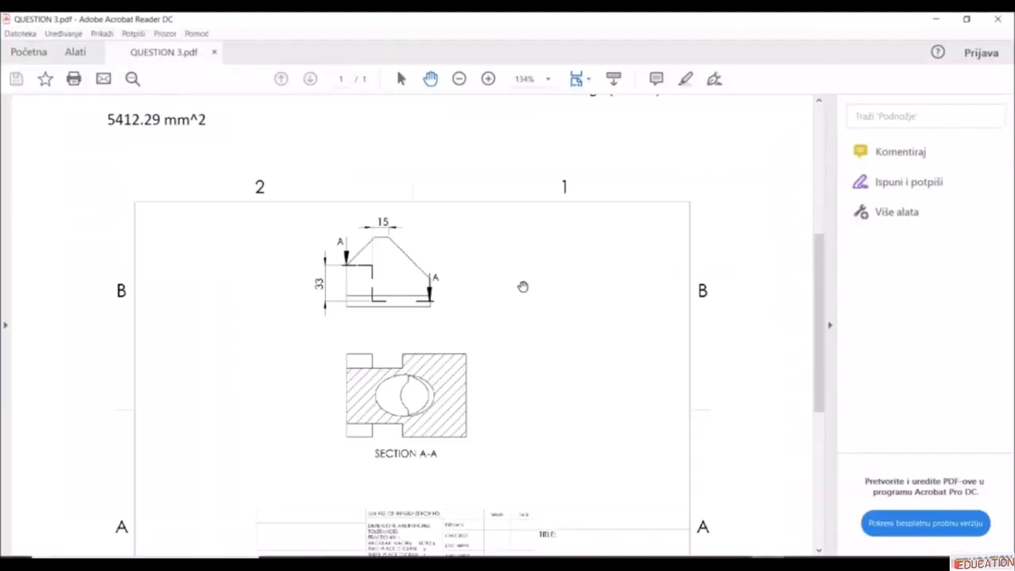
# - Switch to Acrobat Reader and read the rest of Question 3, plus Question 4's view, Bill of Materials and Disk quantity requirements
pyautogui.scroll(-5, 521, 288)
pyautogui.scroll(1, 517, 307)
pyautogui.scroll(-5, 476, 317)
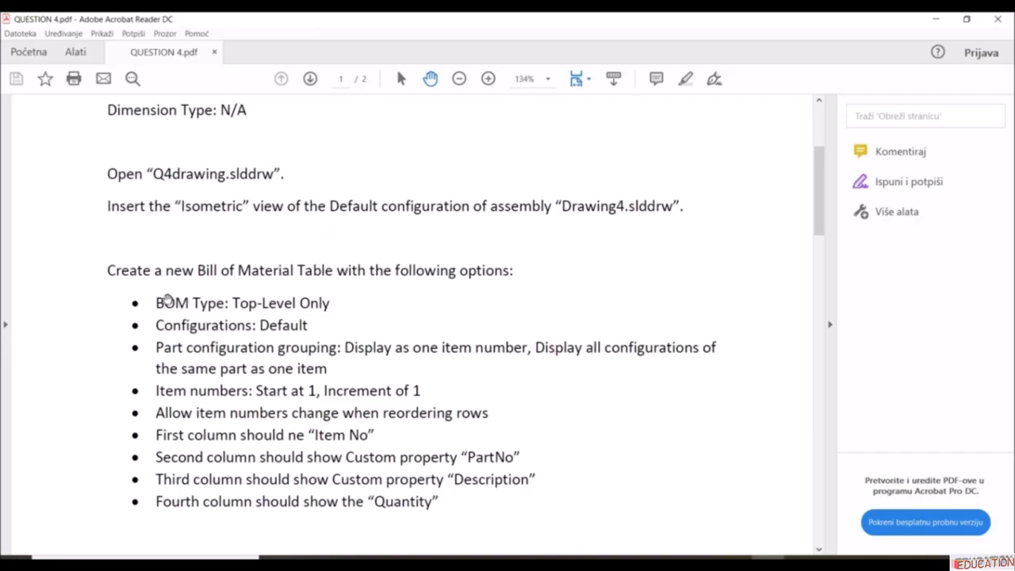
pyautogui.scroll(-2, 168, 298)
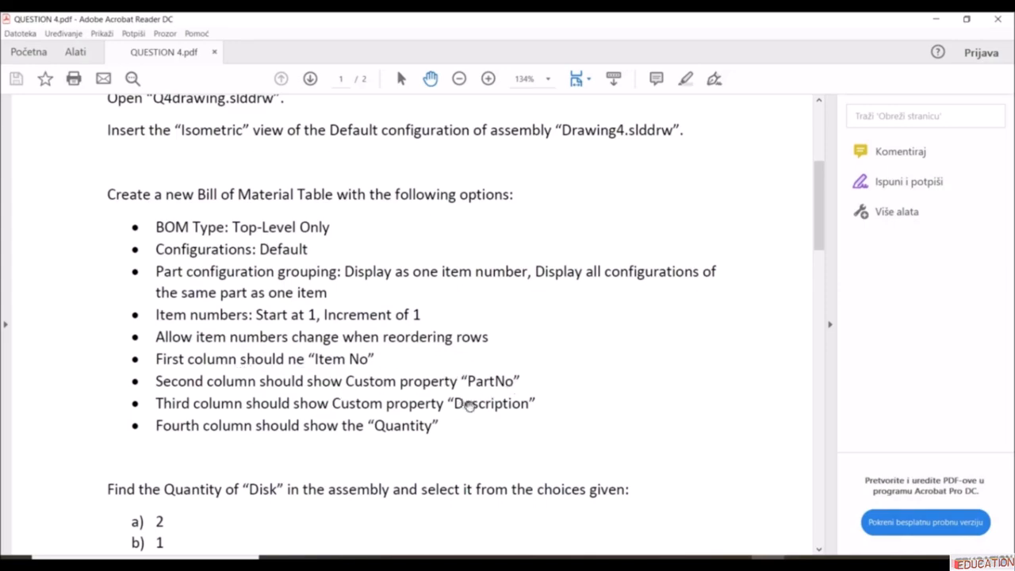
pyautogui.scroll(-3, 405, 432)
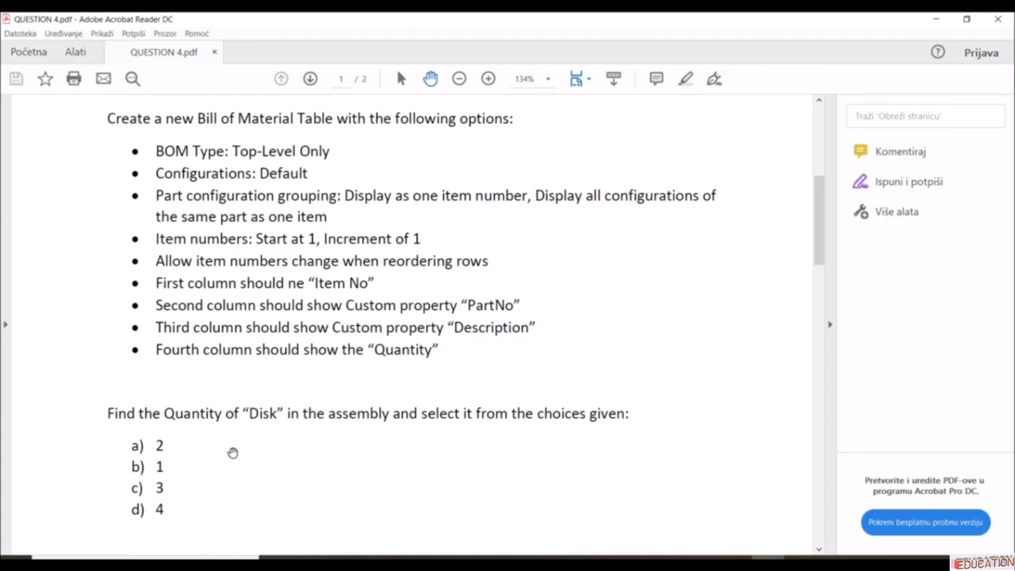
pyautogui.scroll(-15, 254, 429)
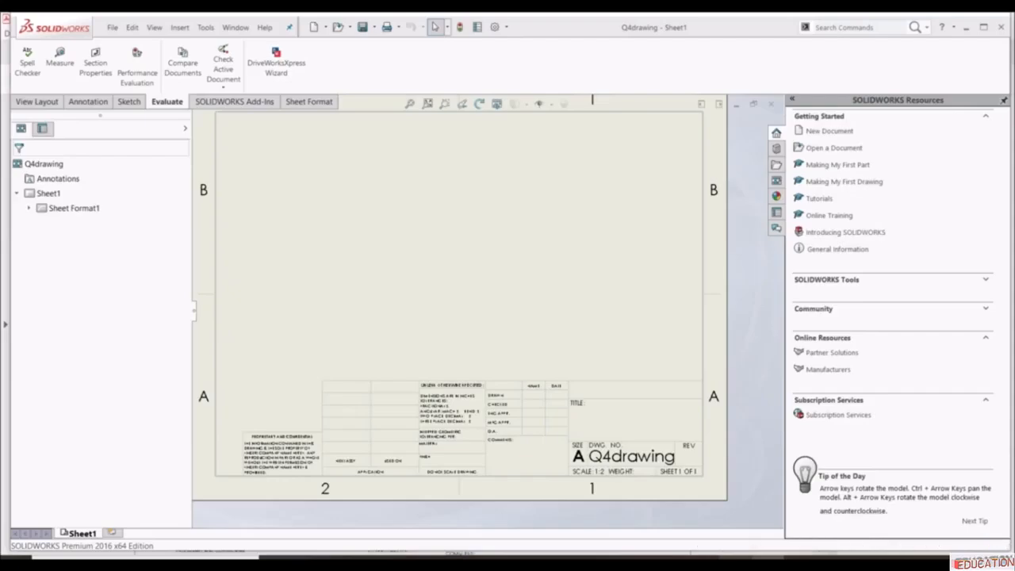
# - Switch to the Q4drawing sheet and insert an isometric view of Drawing4's Default configuration in its upper-right area, displayed Shaded With Edges
pyautogui.click(40, 101)
pyautogui.click(59, 63)
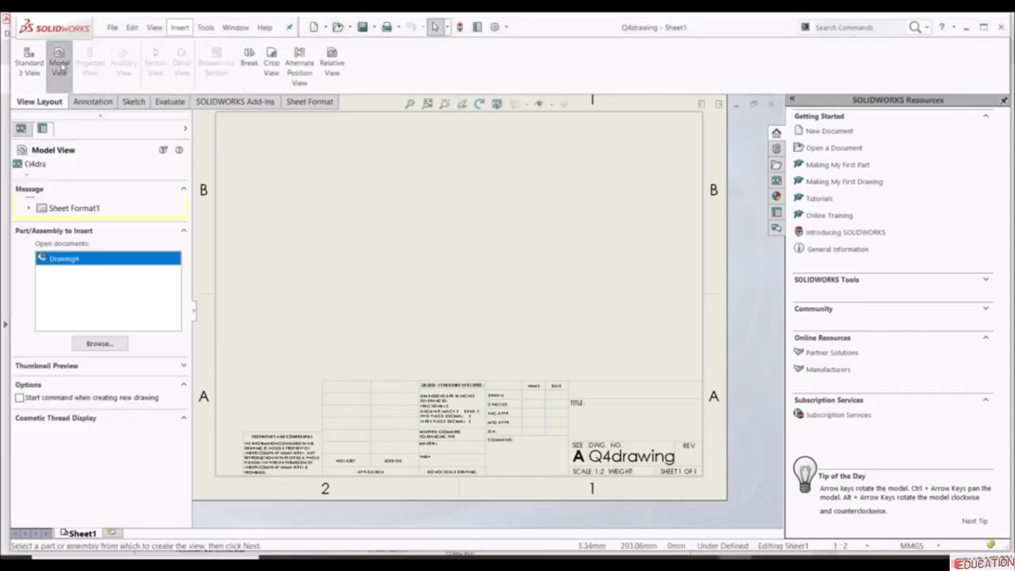
pyautogui.doubleClick(70, 267)
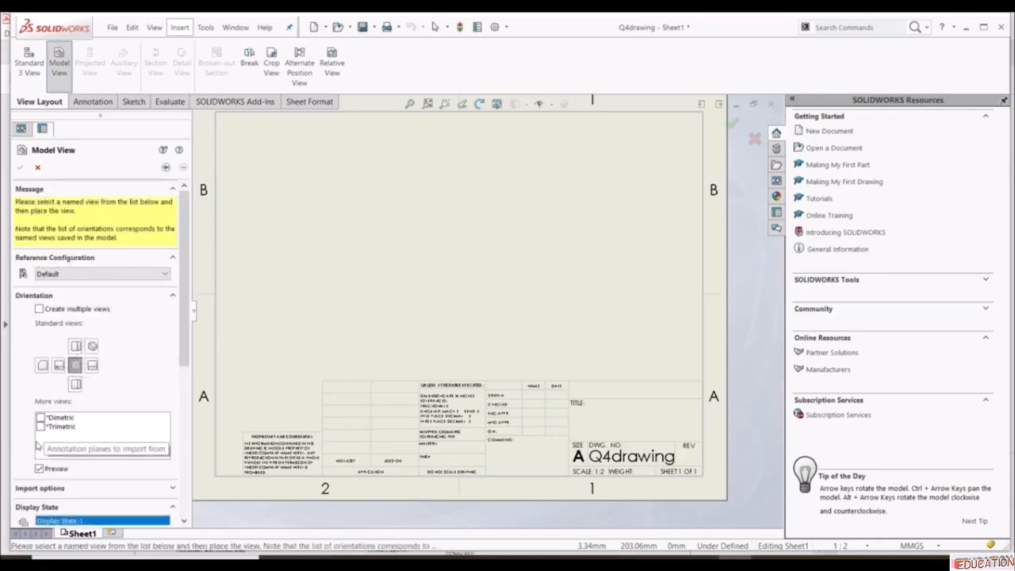
pyautogui.click(92, 346)
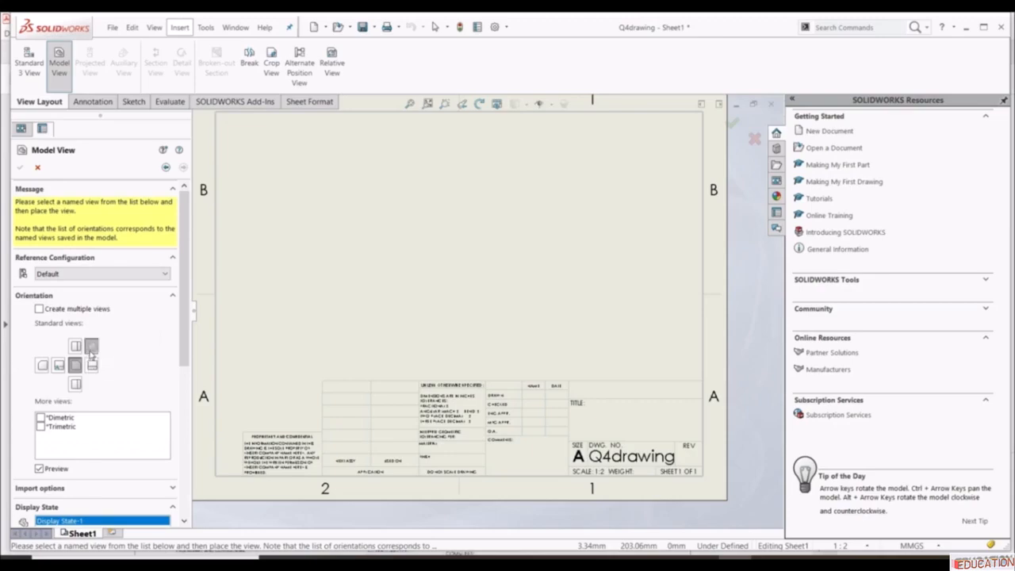
pyautogui.click(580, 238)
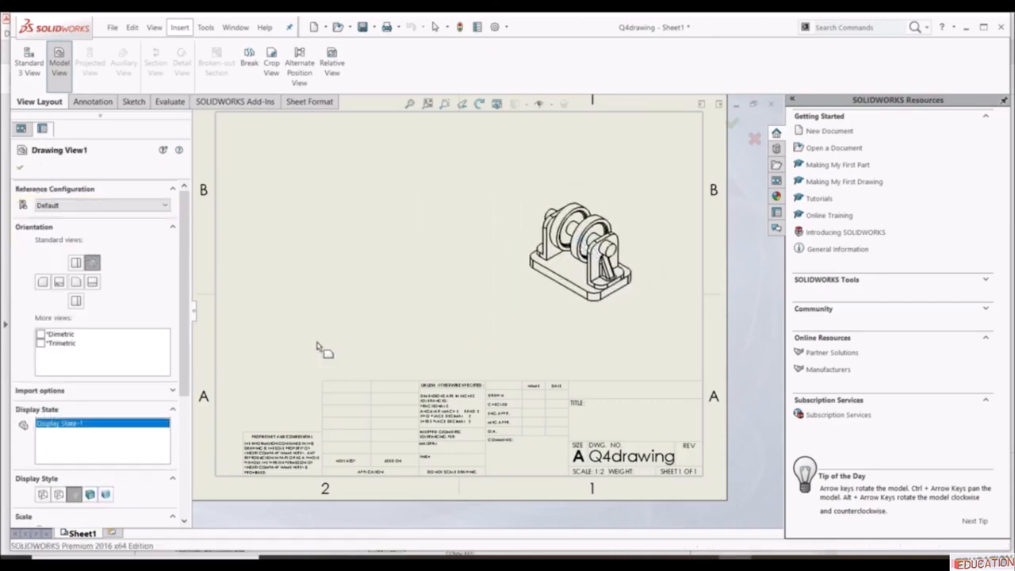
pyautogui.click(90, 495)
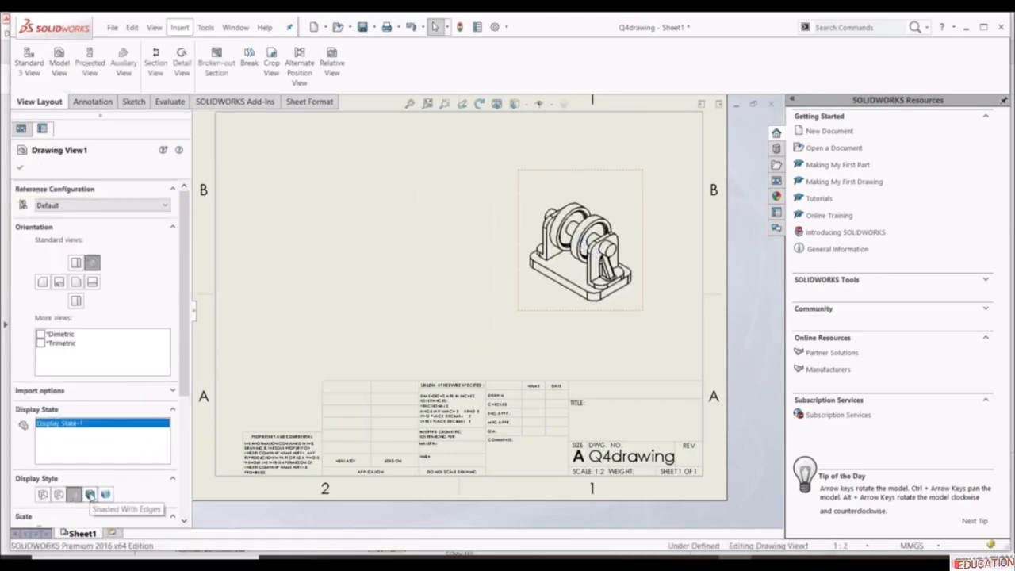
pyautogui.click(21, 168)
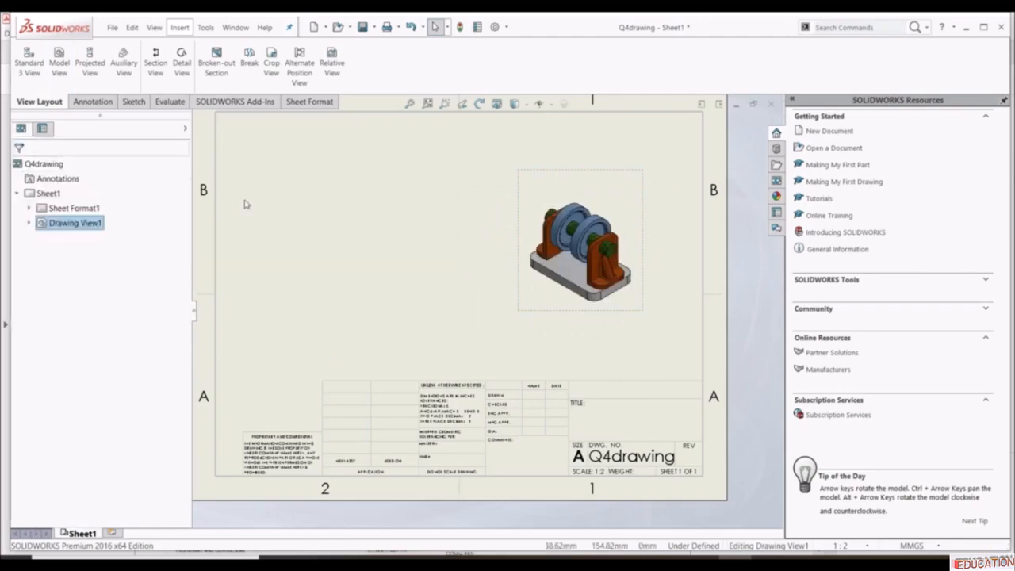
# - Create a bom-standard Bill of Materials: Top-level only, Default configuration, all configurations of a part as one item, start 1, increment 1, item numbers changeable
pyautogui.scroll(2, 498, 266)
pyautogui.scroll(-3, 500, 259)
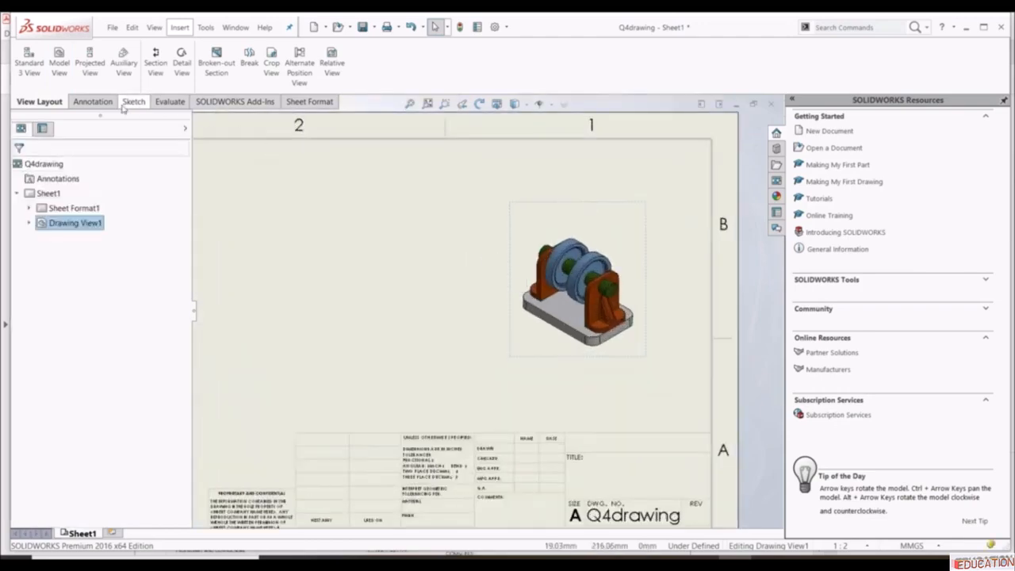
pyautogui.click(92, 102)
pyautogui.click(601, 70)
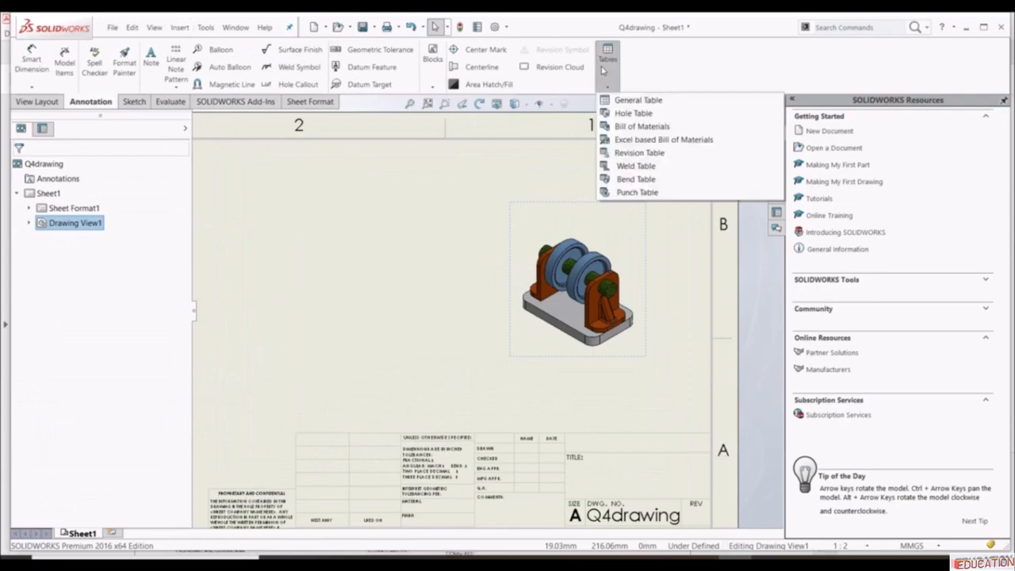
pyautogui.click(656, 129)
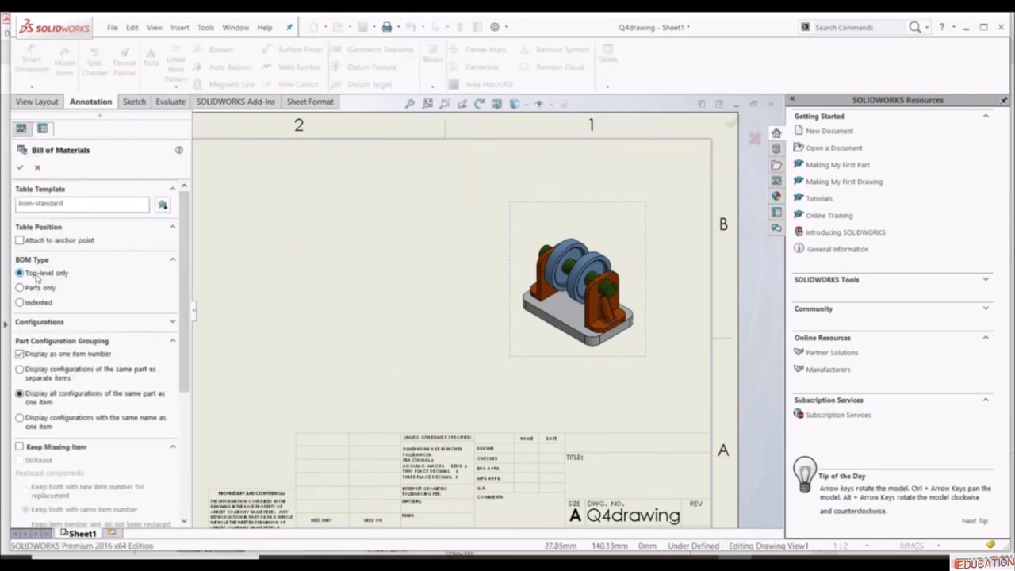
pyautogui.click(171, 322)
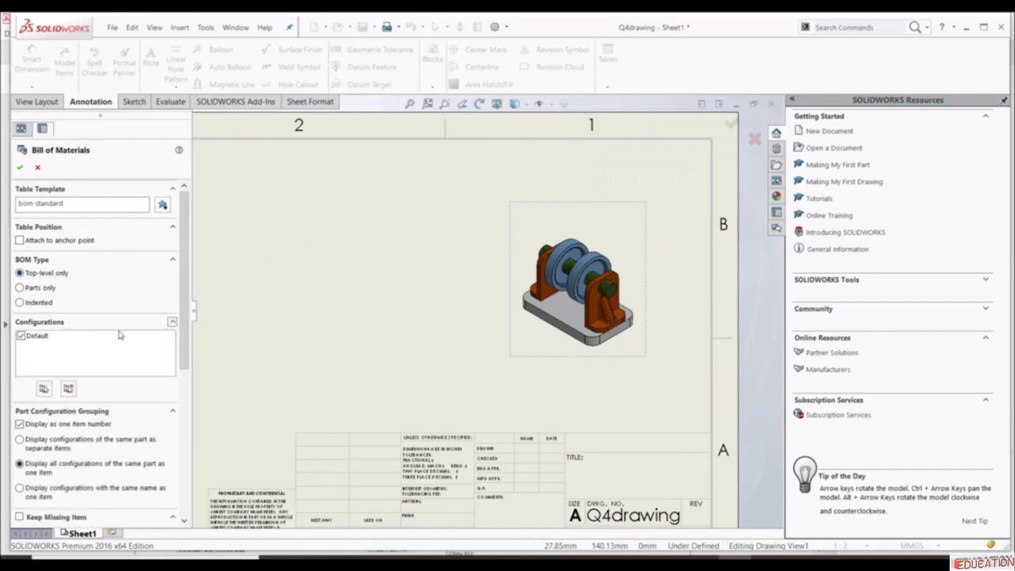
pyautogui.click(172, 322)
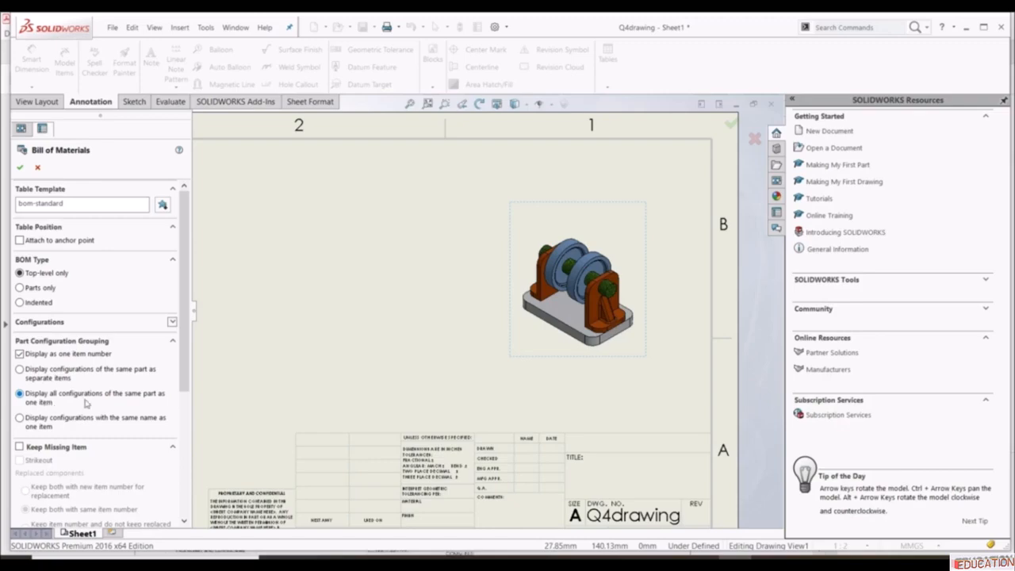
pyautogui.moveTo(184, 367); pyautogui.dragTo(210, 490)
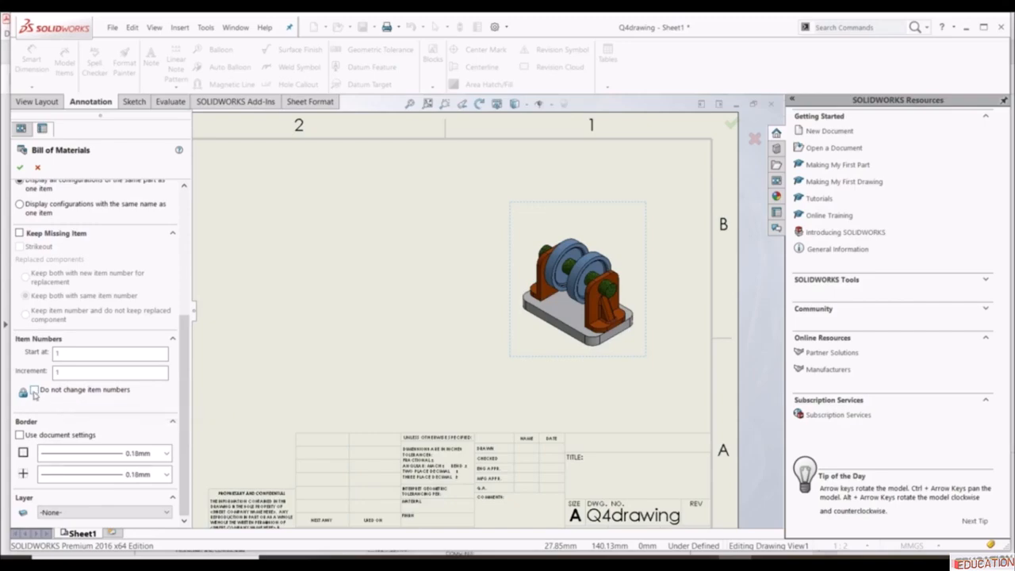
pyautogui.click(20, 167)
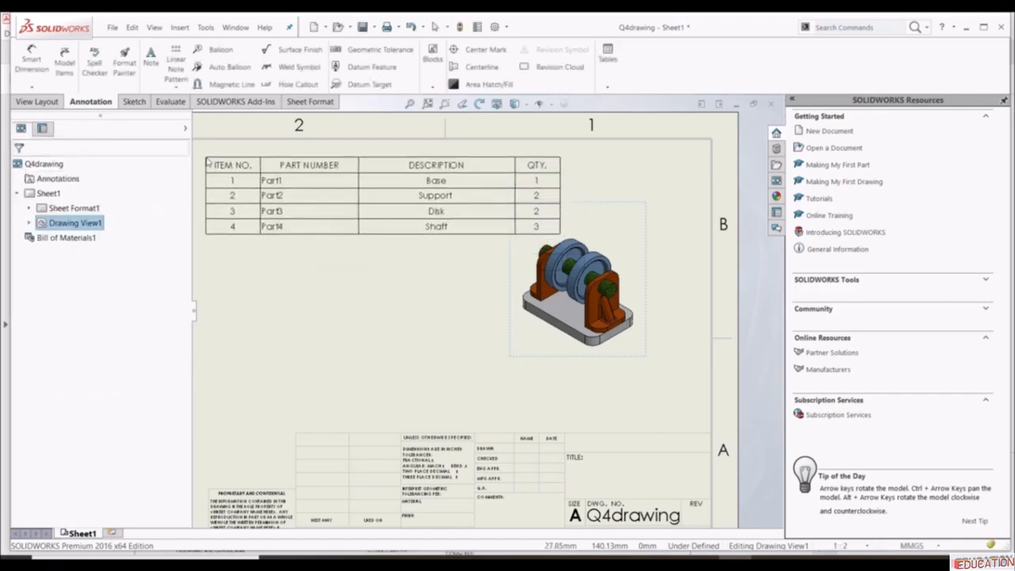
# - Place the Bill of Materials table in the upper-left area of the sheet, inside the border
pyautogui.press('f')
pyautogui.scroll(-3, 333, 230)
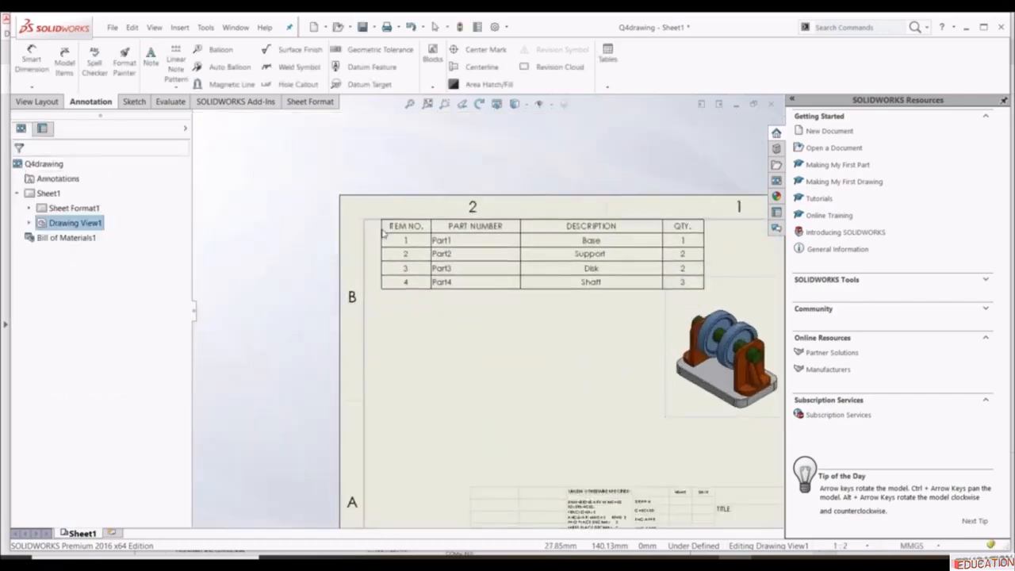
pyautogui.click(381, 238)
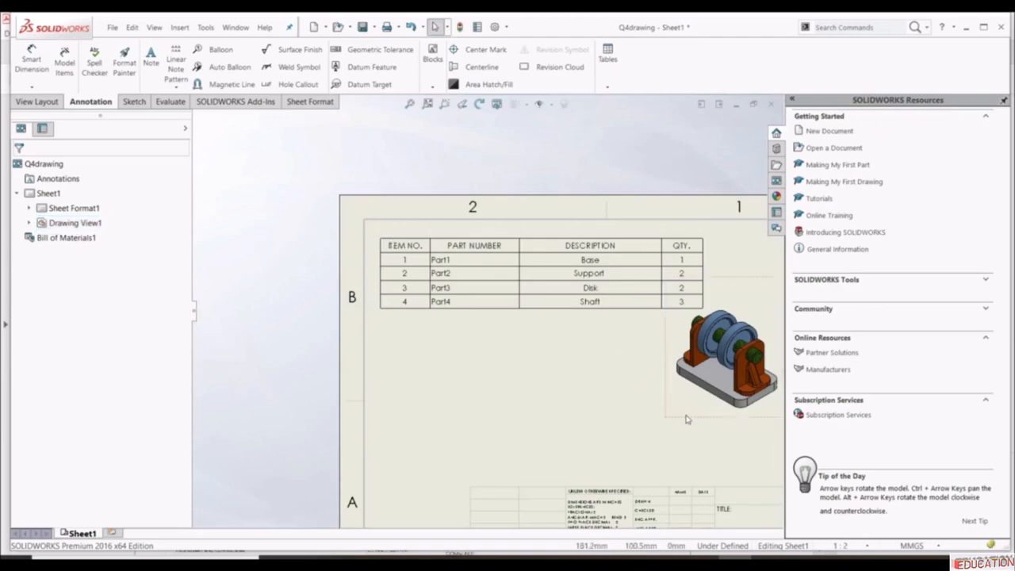
# - Shift the isometric assembly view slightly down and right, clear of the table, and look up the Disk quantity in the table
pyautogui.scroll(2, 687, 419)
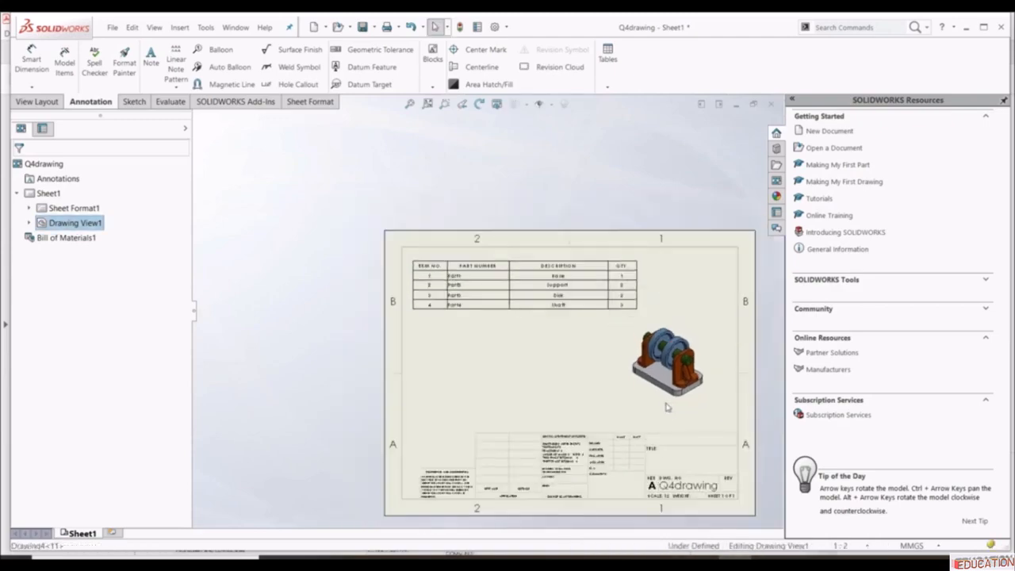
pyautogui.moveTo(667, 407); pyautogui.dragTo(675, 416)
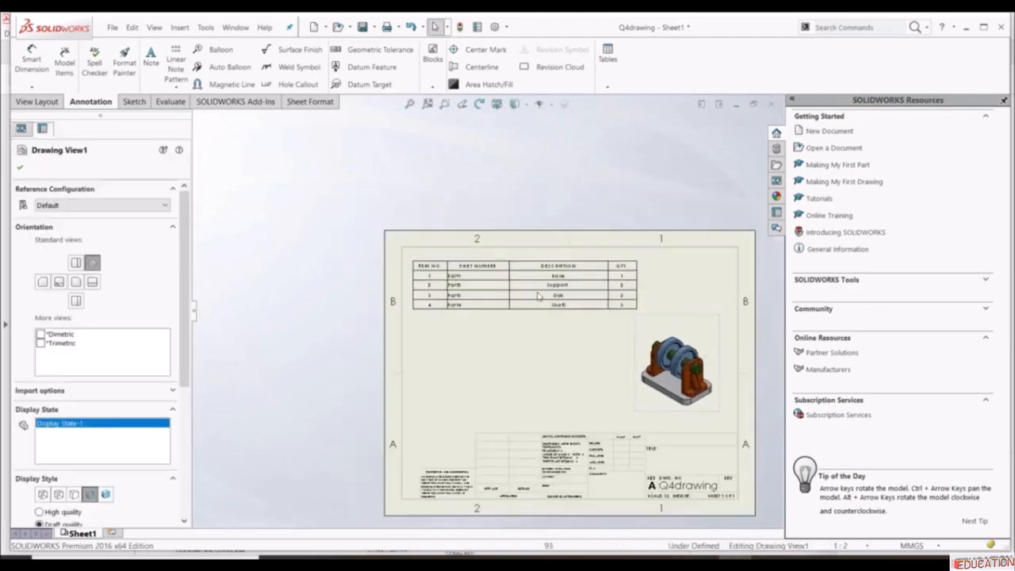
pyautogui.press('Escape')
pyautogui.scroll(-3, 543, 298)
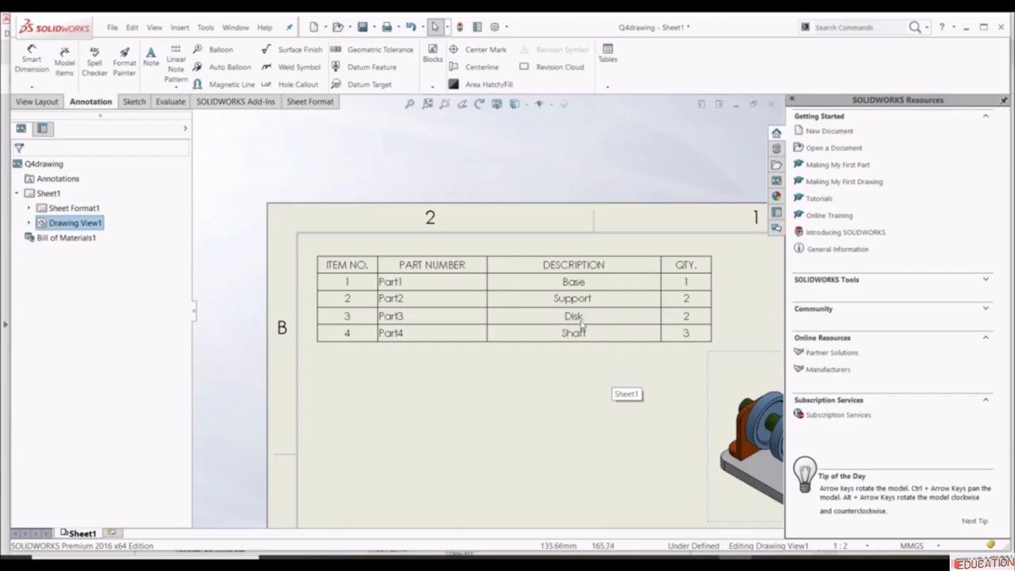
# - Switch to the QUESTION 4 PDF in Acrobat Reader, compare the Disk quantity with its answer choices and given answer, and return to SOLIDWORKS
pyautogui.hotkey('alt', 'Tab')
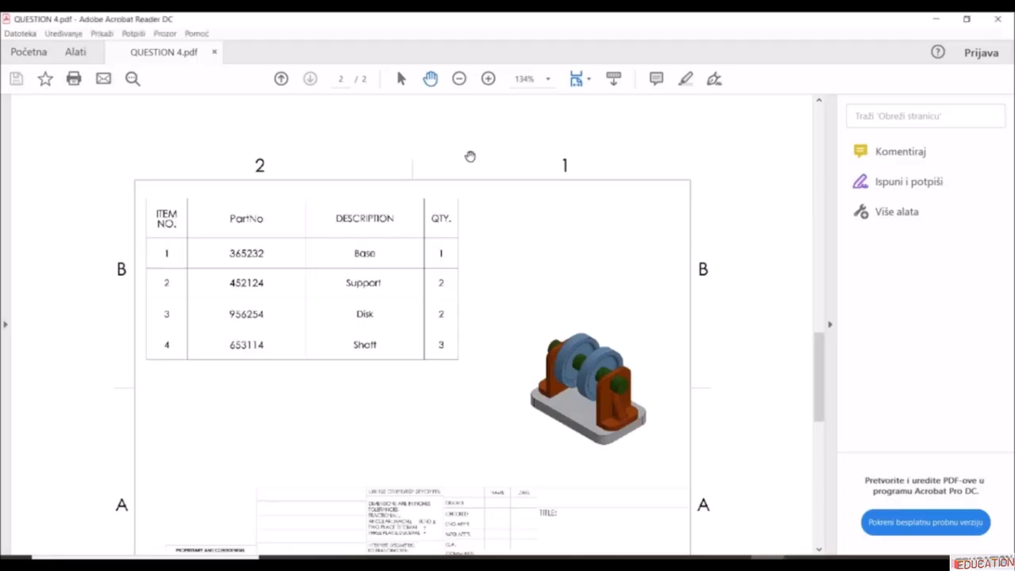
pyautogui.scroll(10, 357, 350)
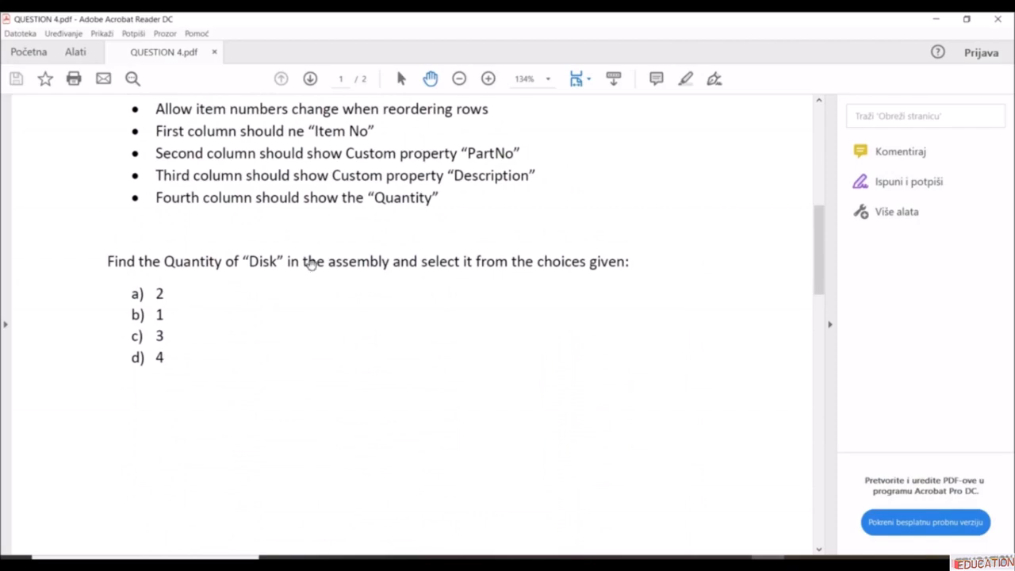
pyautogui.scroll(-10, 322, 331)
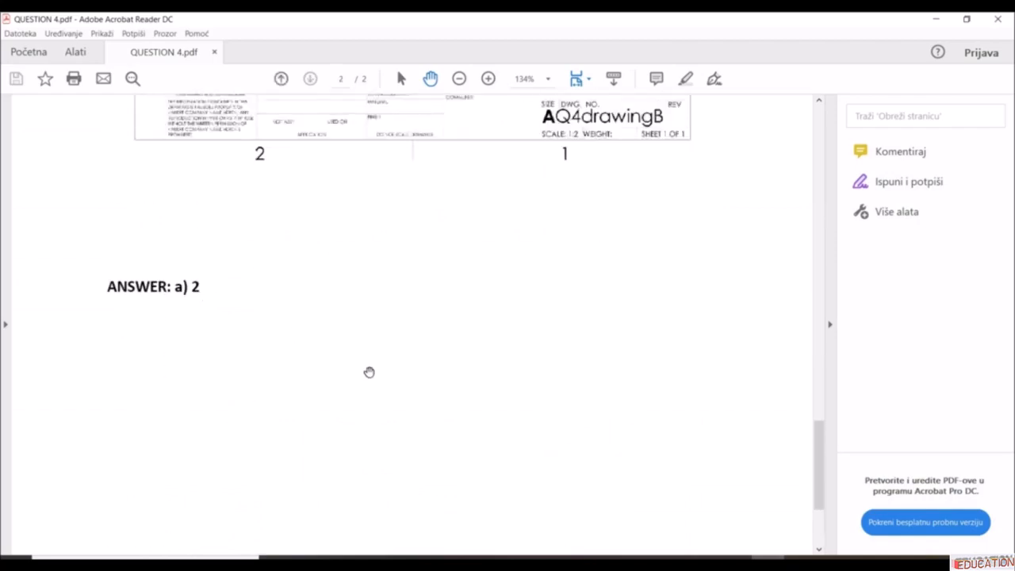
pyautogui.hotkey('alt', 'Tab')
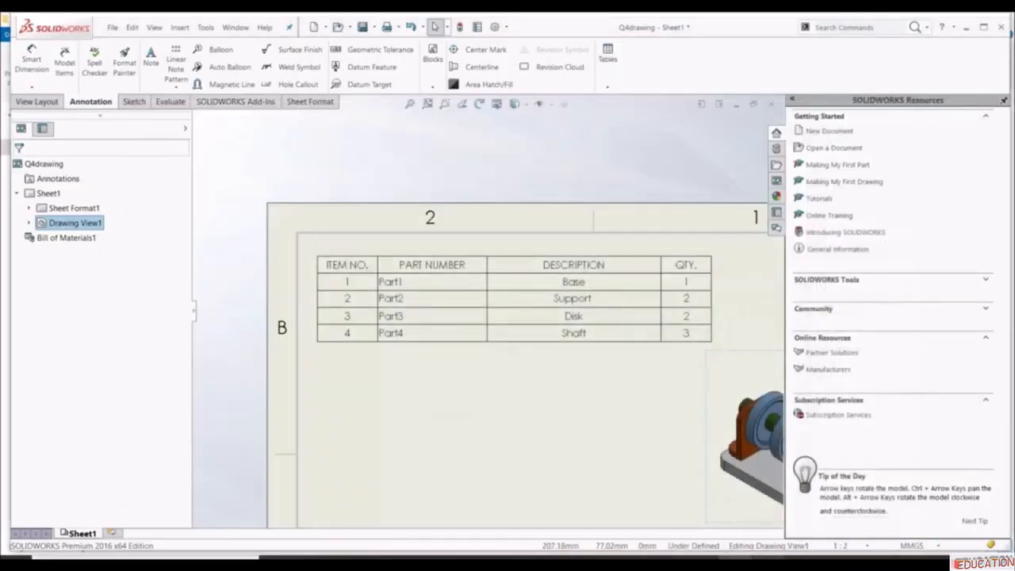
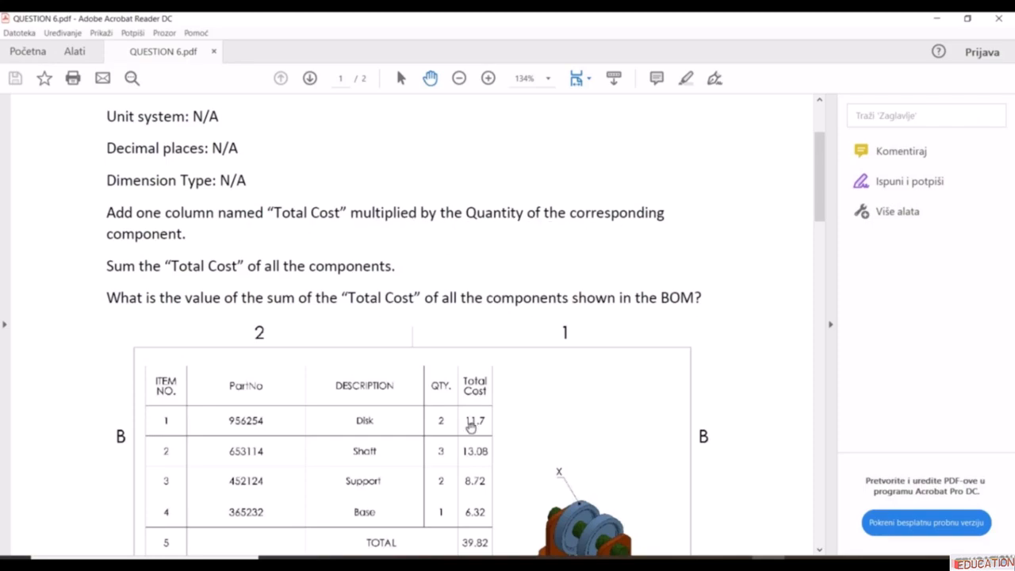
# - Review Question 6's Total Cost table, switch to the Q6drawing in SOLIDWORKS, and insert an empty column right of QTY. in the Bill of Materials
pyautogui.scroll(-3, 444, 400)
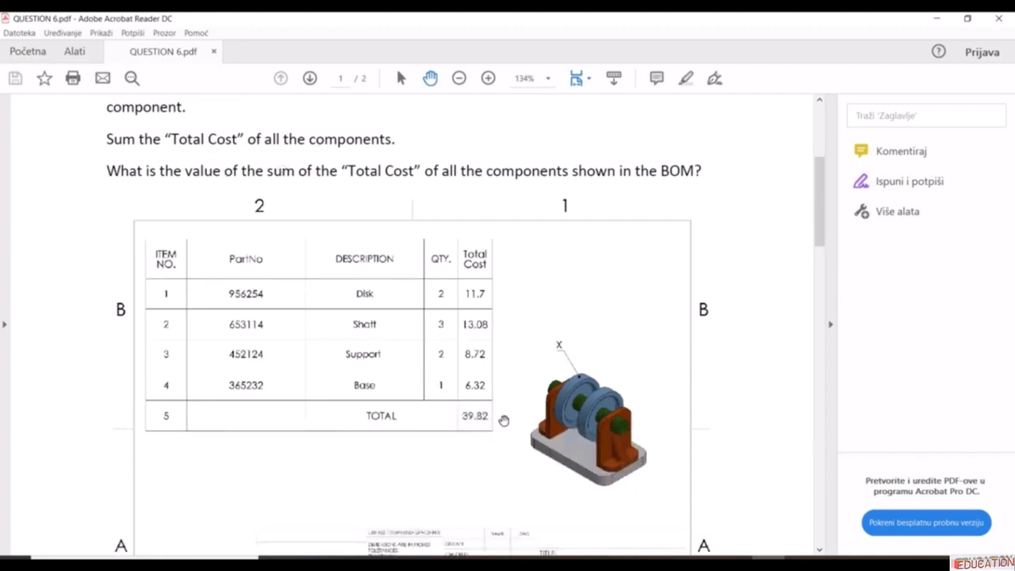
pyautogui.click(736, 561)
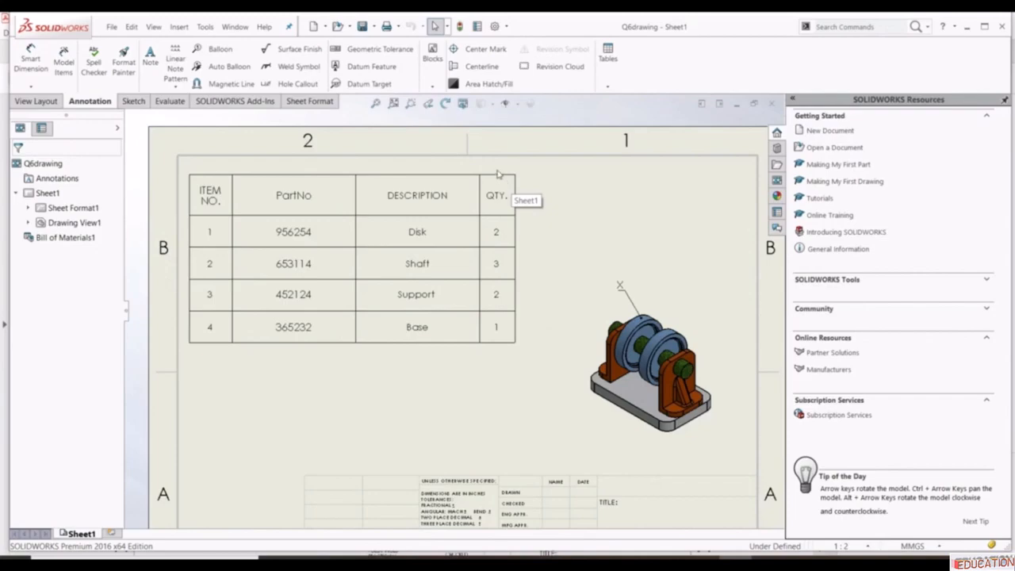
pyautogui.click(498, 174)
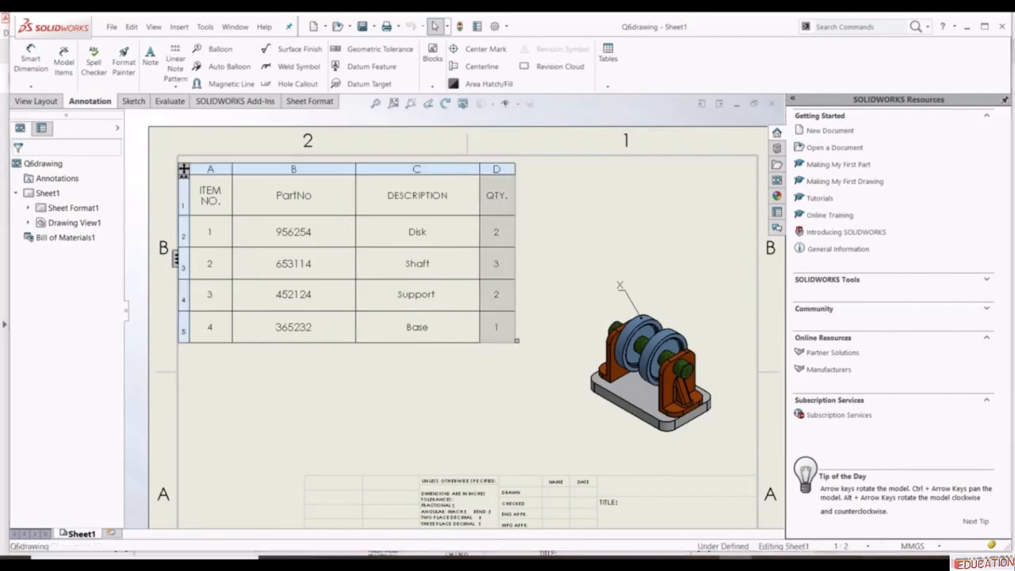
pyautogui.rightClick(498, 171)
pyautogui.moveTo(606, 252)
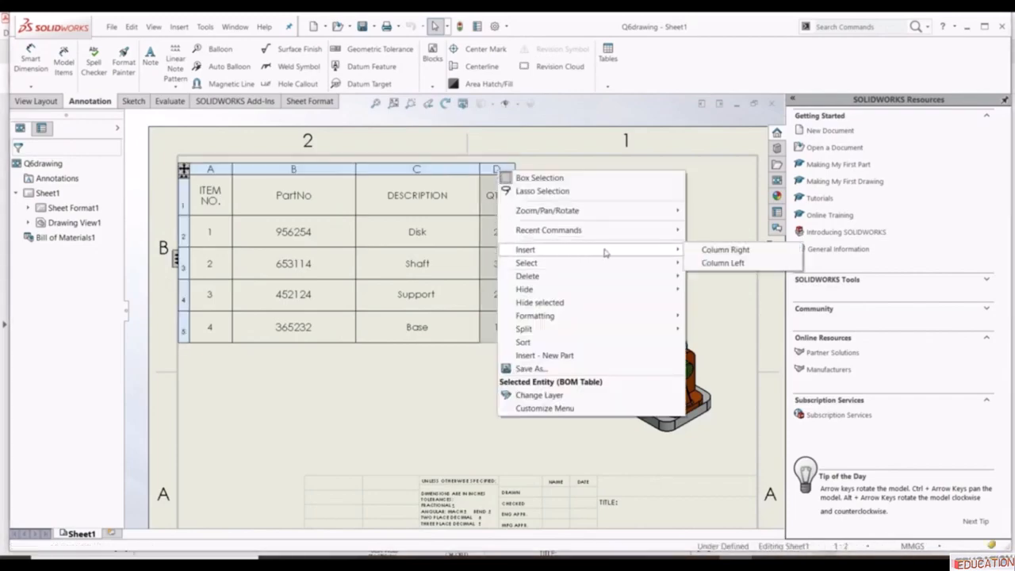
pyautogui.click(705, 252)
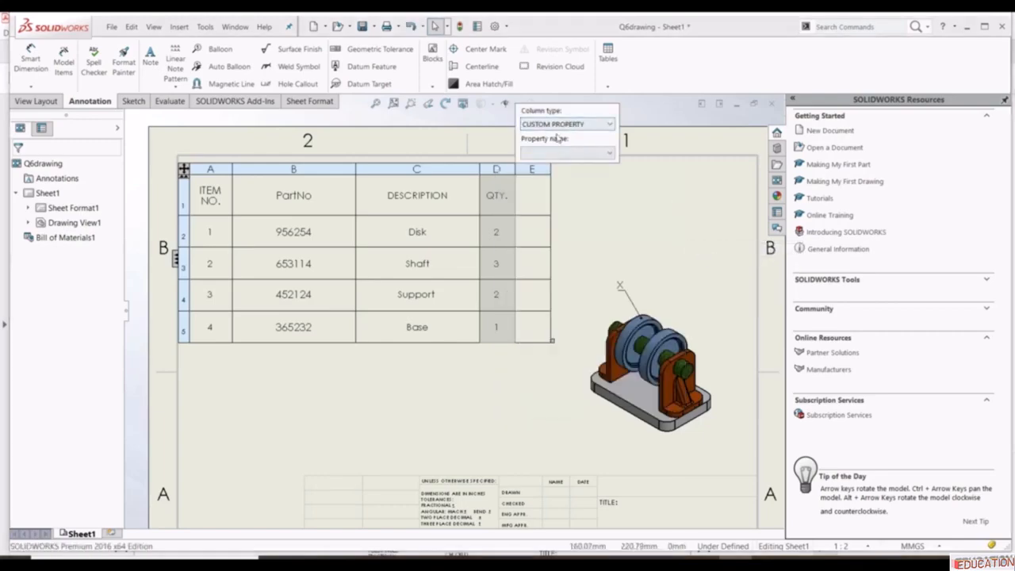
pyautogui.click(464, 405)
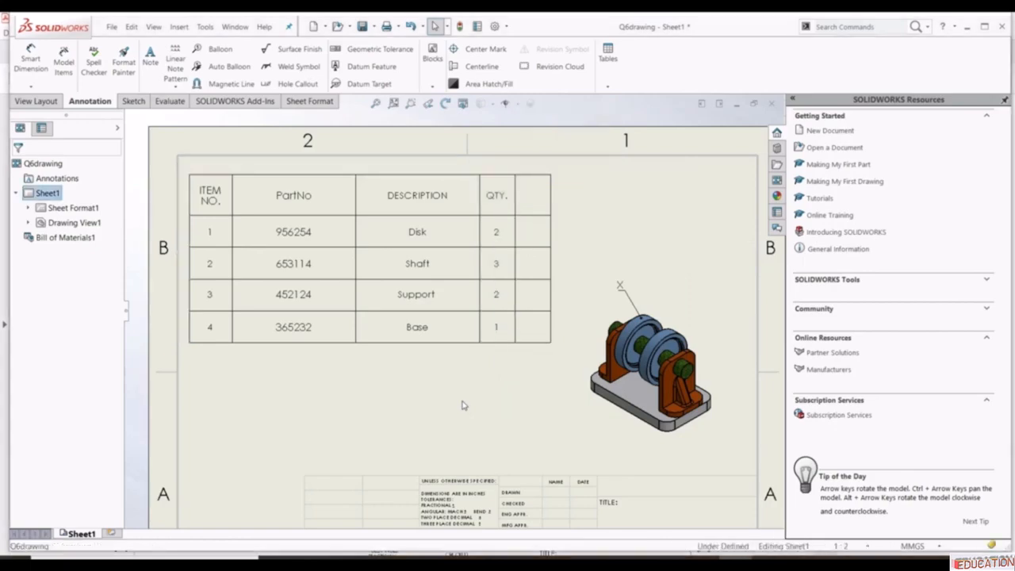
# - Fill the new Bill of Materials column with an equation multiplying the Cost custom property by the QTY. column
pyautogui.click(533, 182)
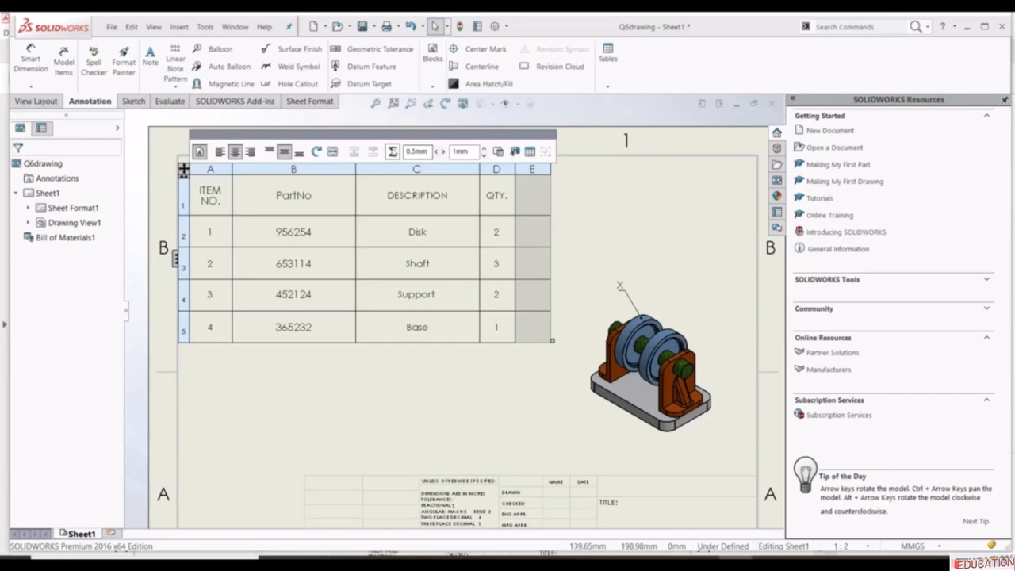
pyautogui.click(392, 151)
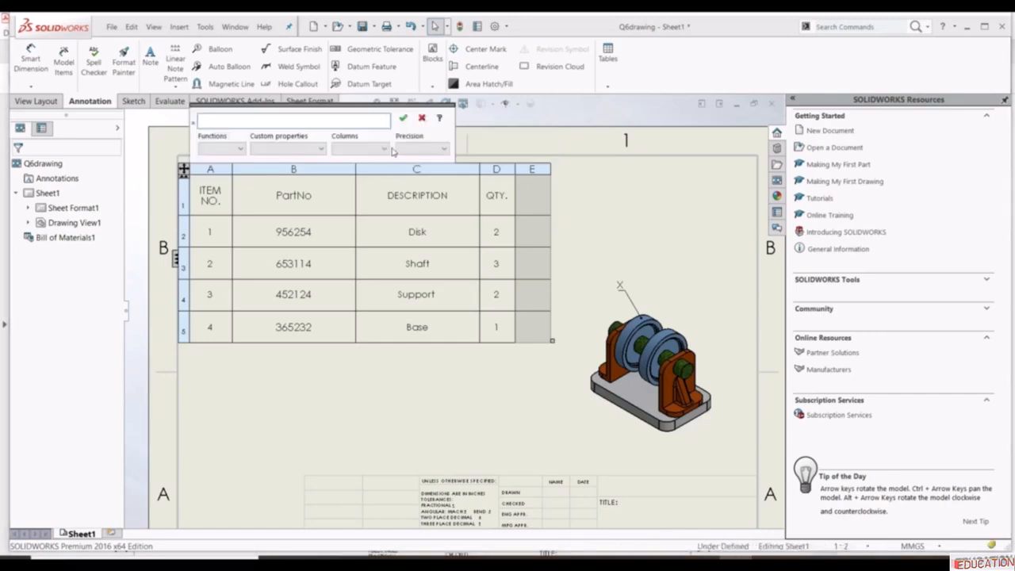
pyautogui.click(219, 150)
pyautogui.click(234, 138)
pyautogui.click(302, 150)
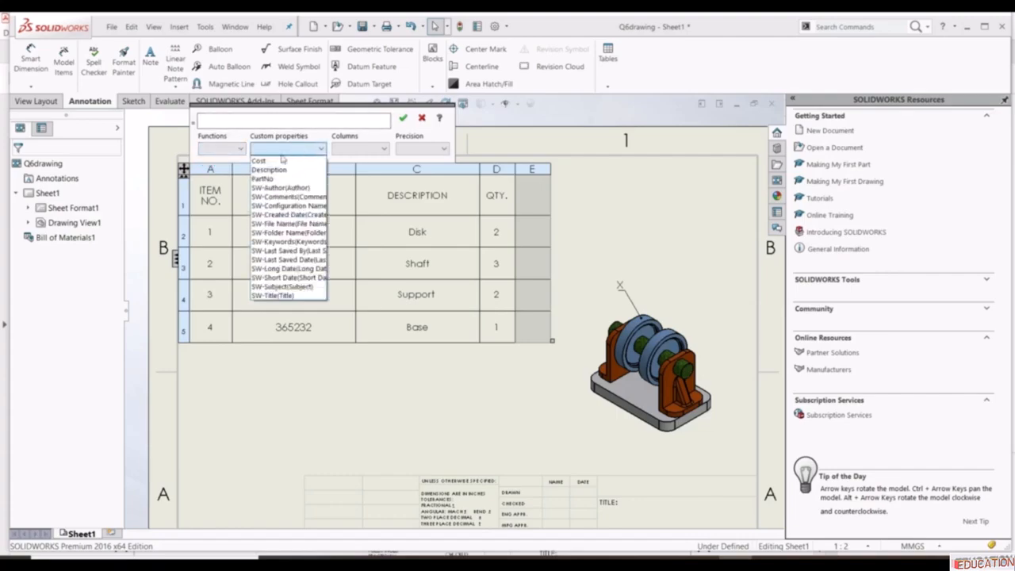
pyautogui.click(273, 161)
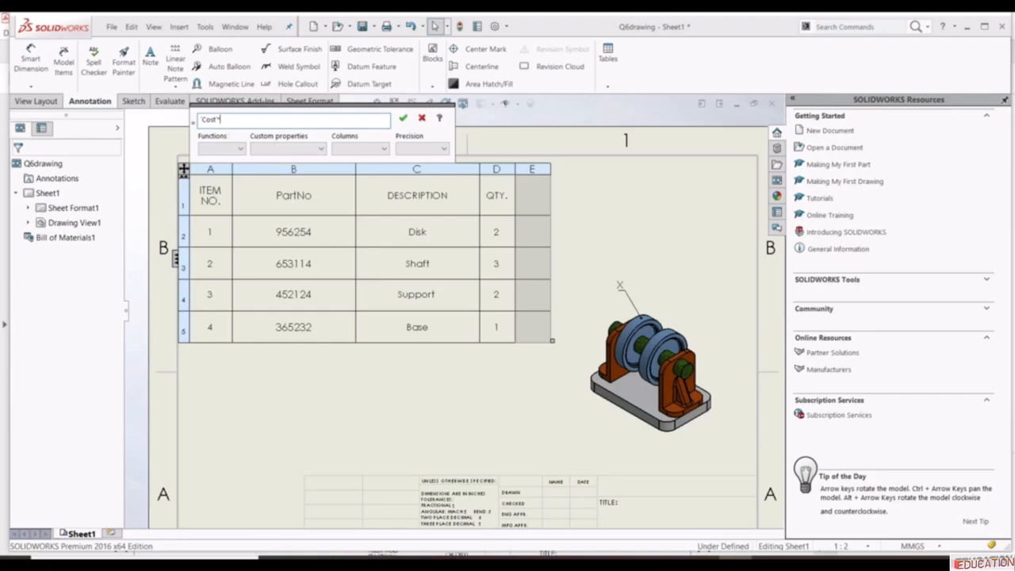
pyautogui.click(345, 148)
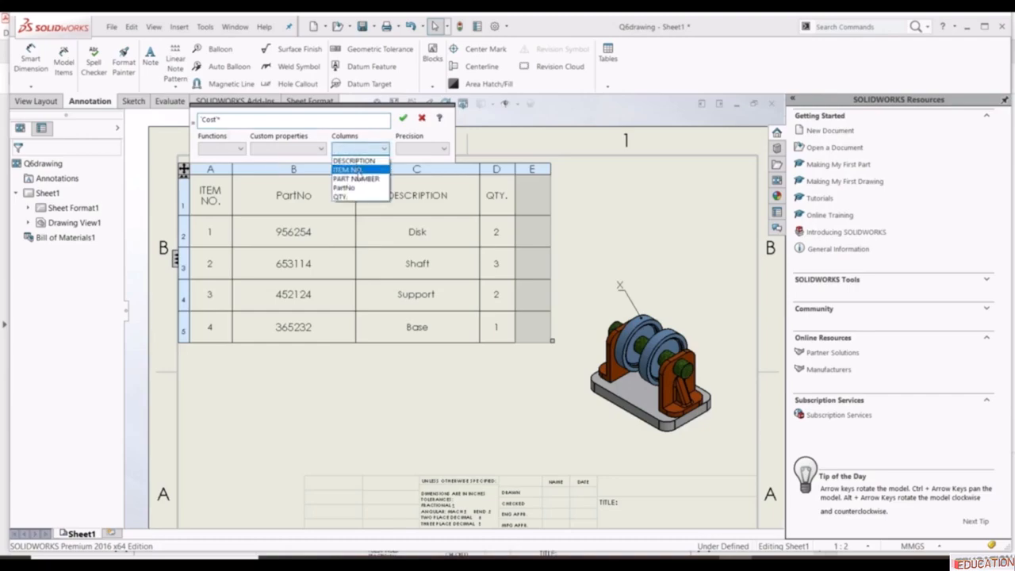
pyautogui.click(356, 197)
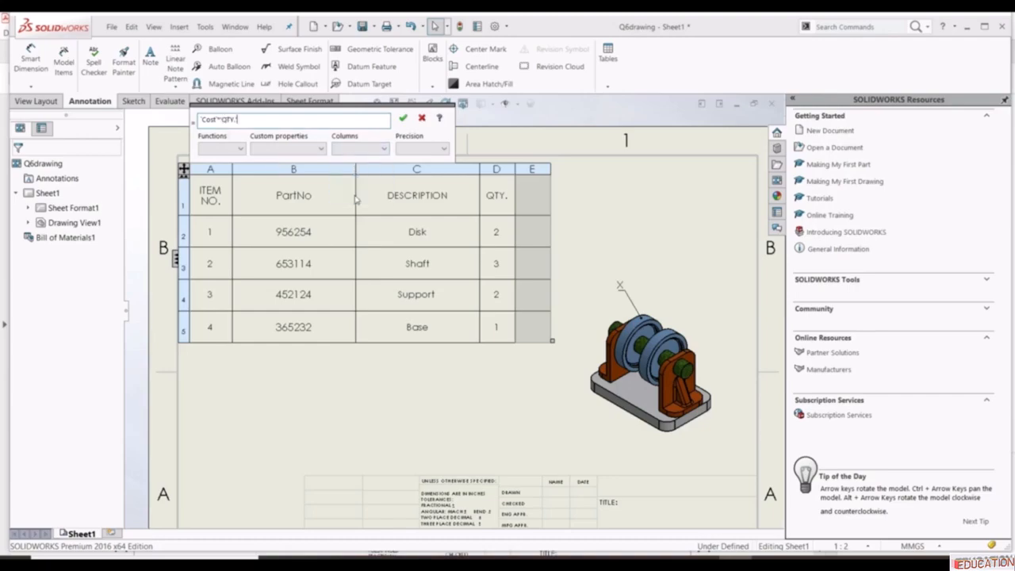
pyautogui.click(403, 117)
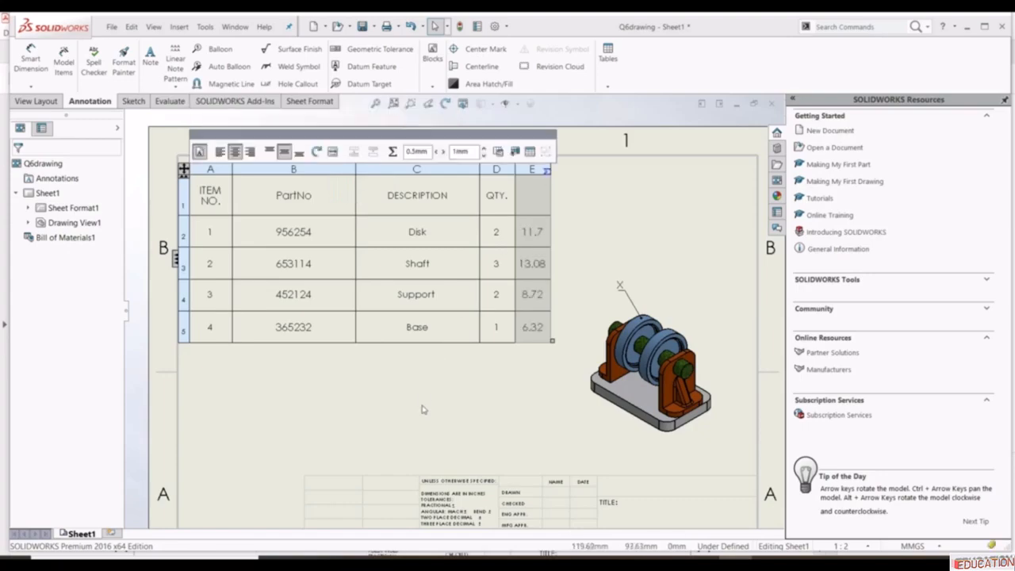
pyautogui.click(474, 397)
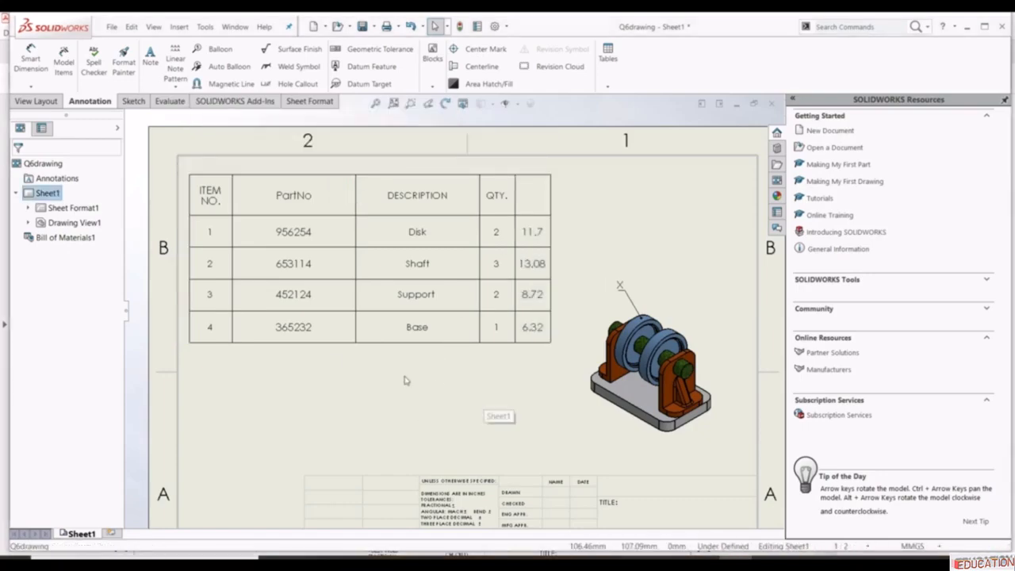
# - Insert an empty row below the Base row at the end of the Bill of Materials
pyautogui.click(191, 333)
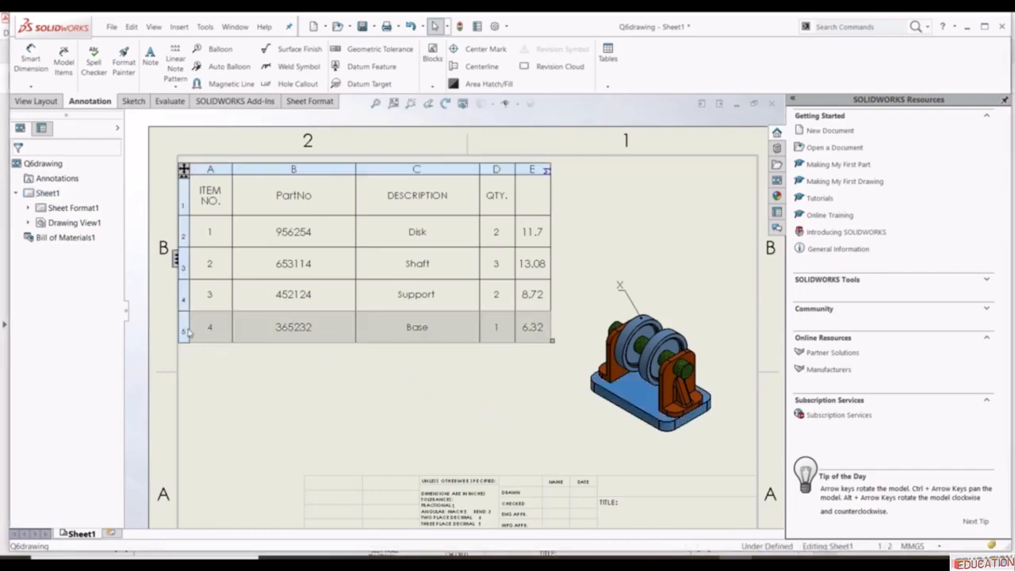
pyautogui.rightClick(188, 333)
pyautogui.moveTo(278, 245)
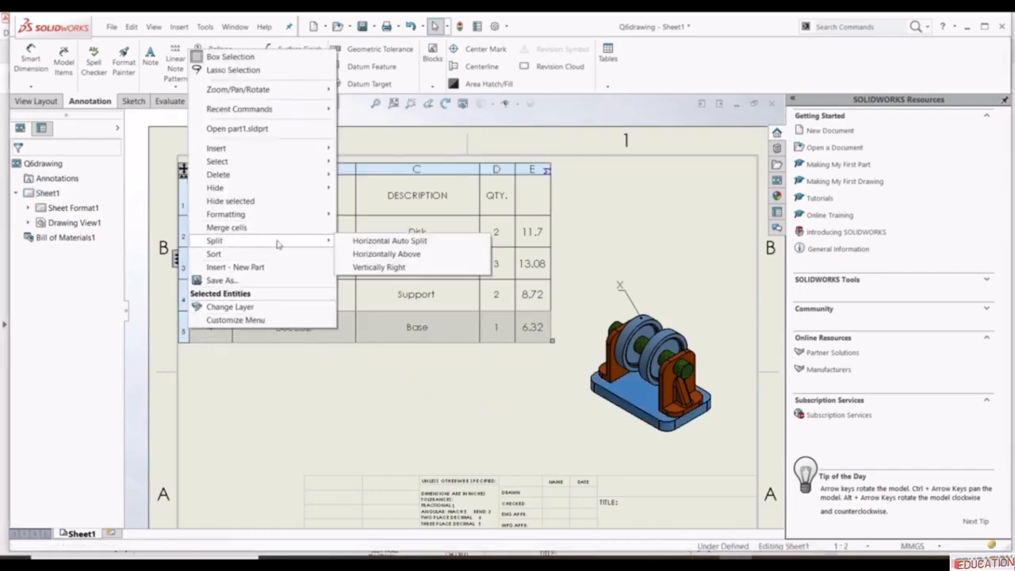
pyautogui.moveTo(286, 149)
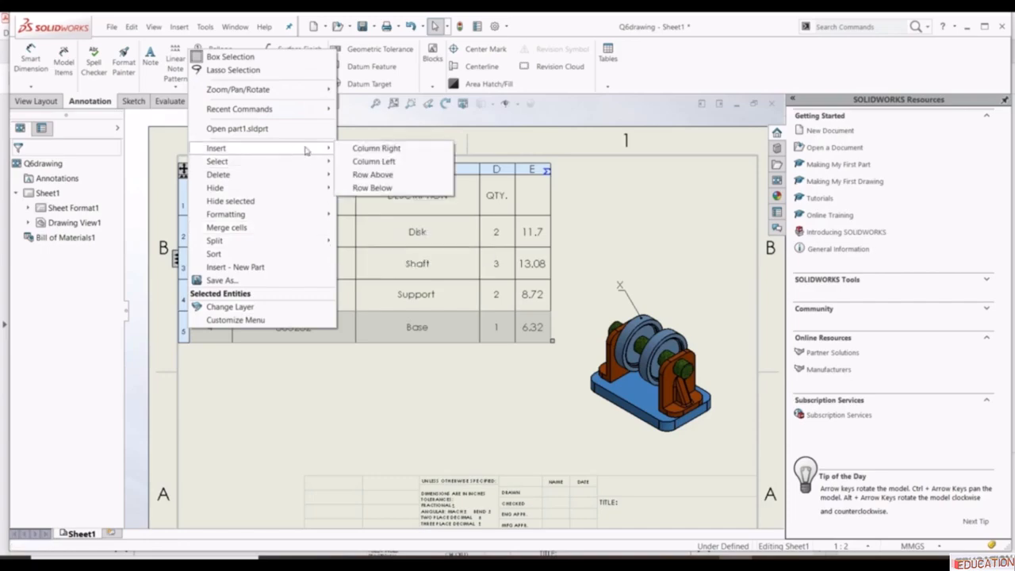
pyautogui.click(378, 189)
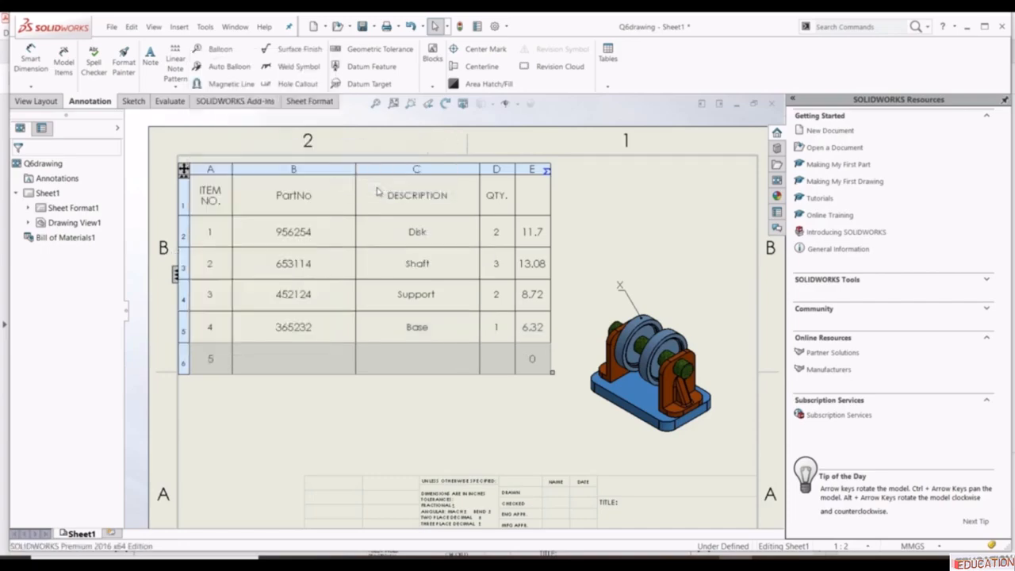
# - Sum the cost column in the new row's last cell with the TOTAL function and examine the result
pyautogui.click(533, 361)
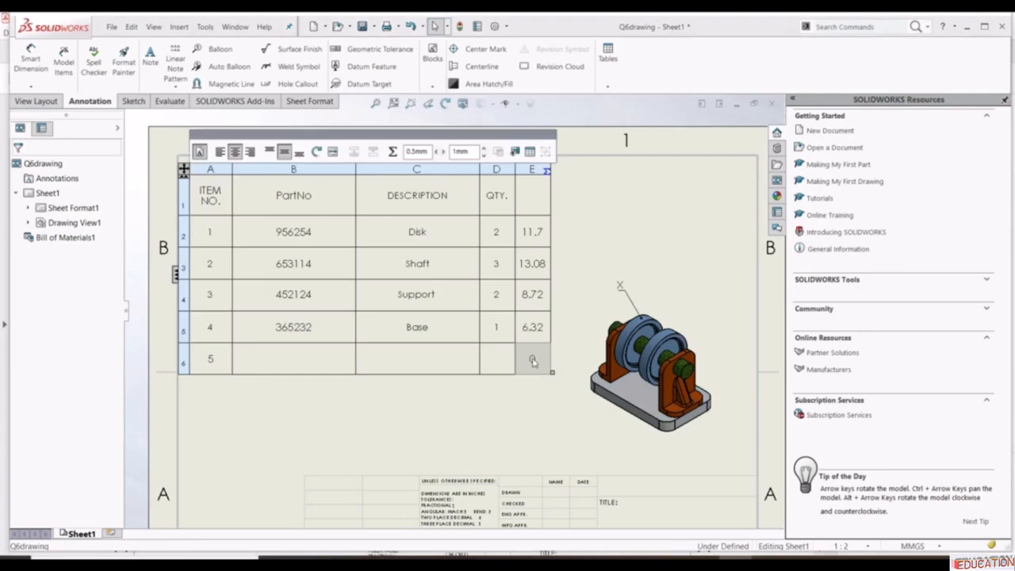
pyautogui.click(392, 150)
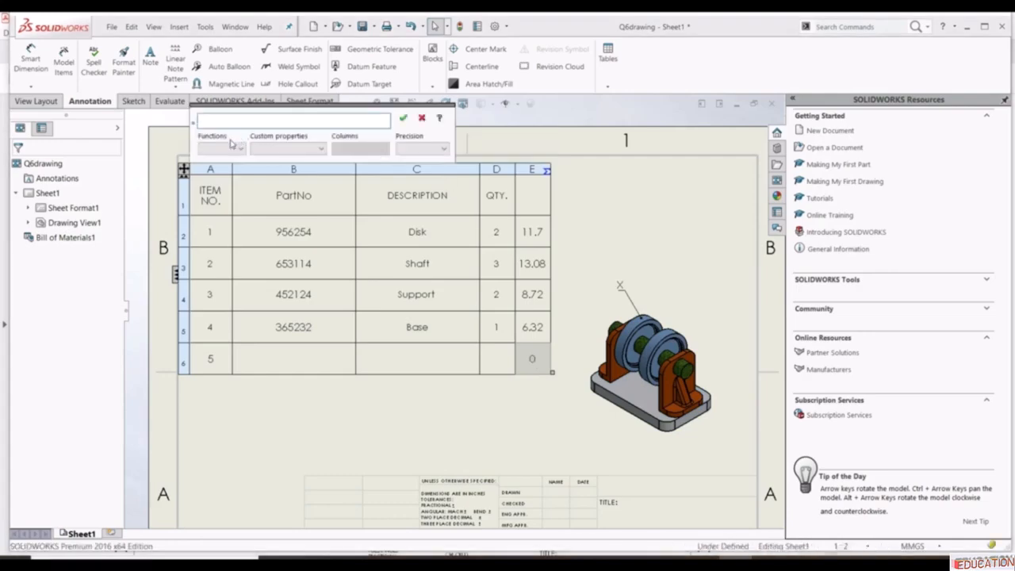
pyautogui.click(234, 149)
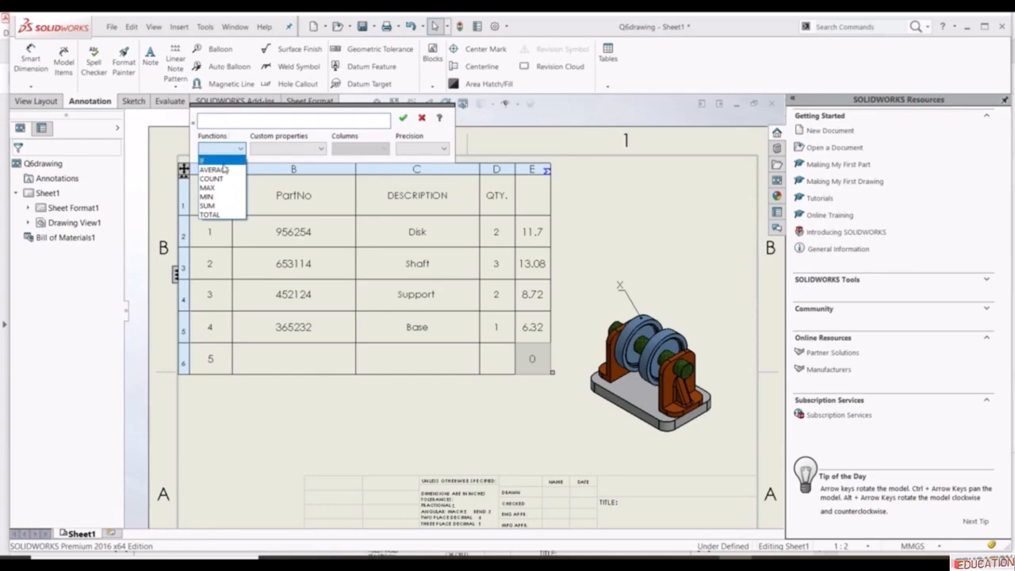
pyautogui.click(216, 216)
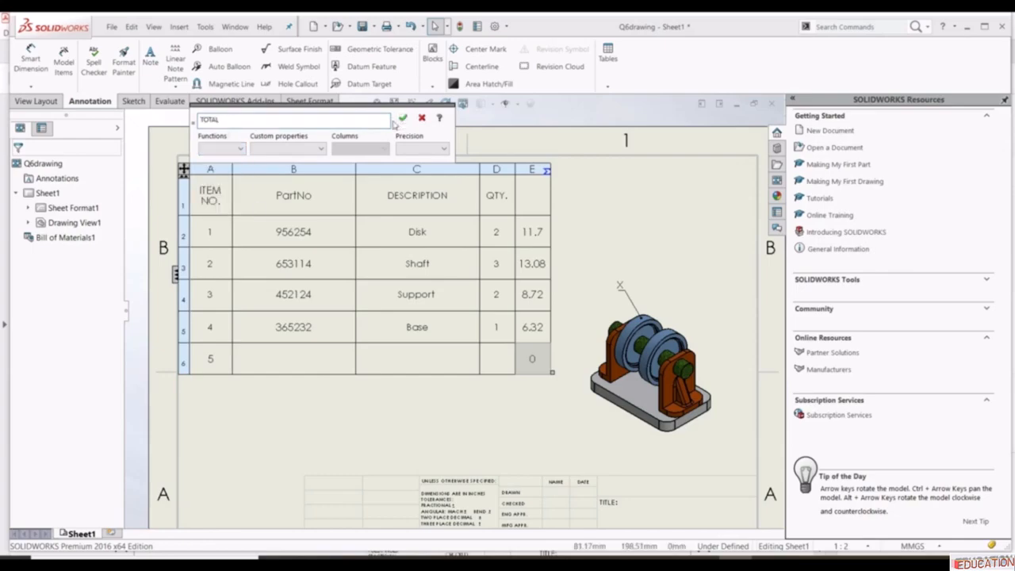
pyautogui.click(402, 118)
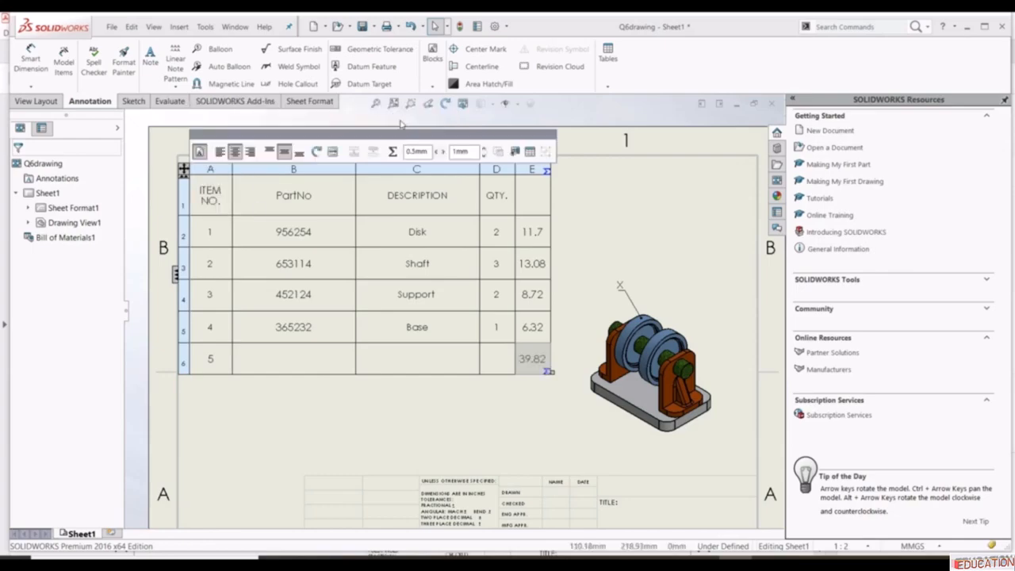
pyautogui.click(515, 435)
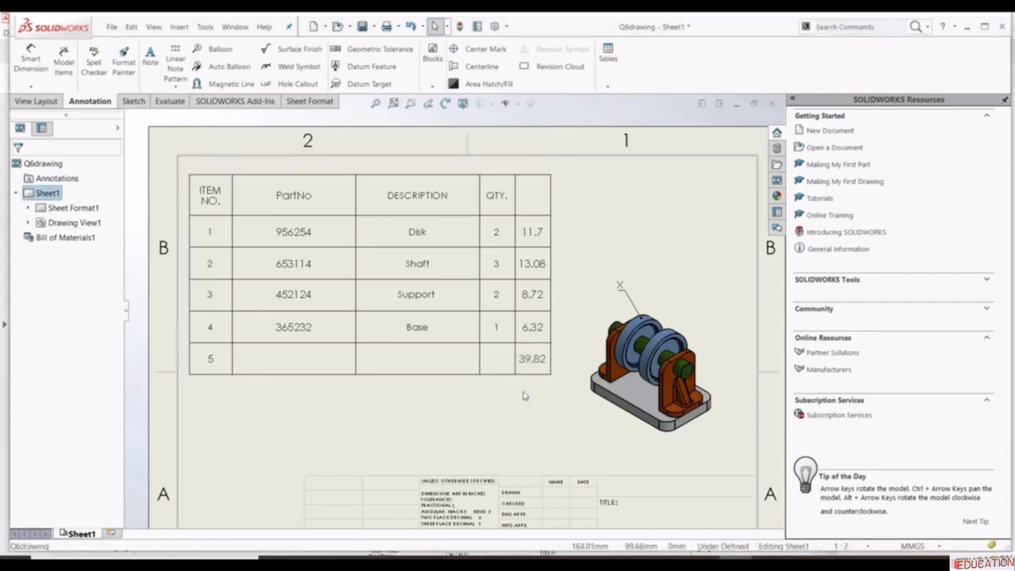
pyautogui.scroll(-1, 524, 396)
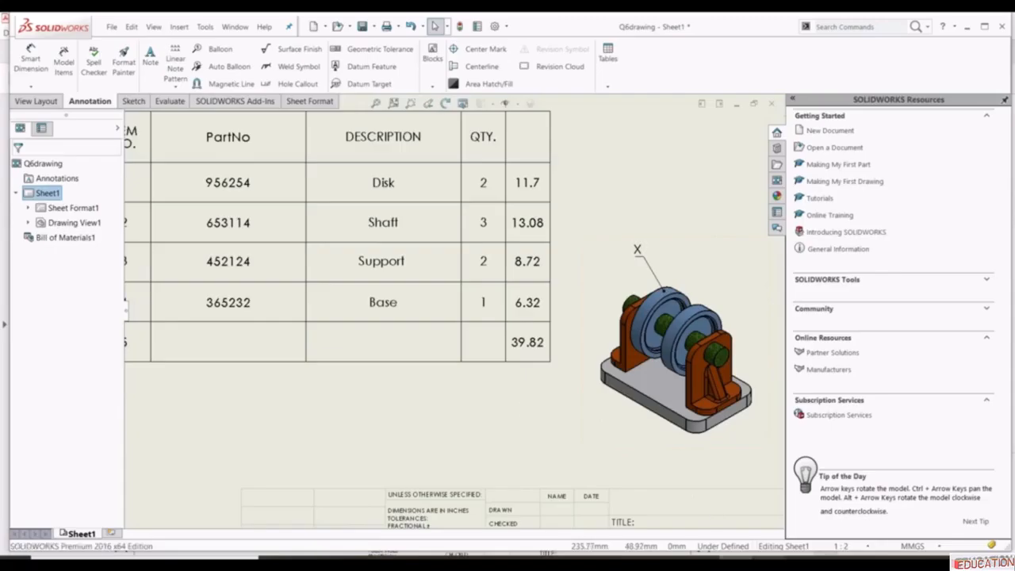
# - Read Question 1's images and instructions in the CSWPA-DT_SampleExam PDF, then examine sketch line A on the SampleDraw1 sheet in SOLIDWORKS
pyautogui.click(766, 561)
pyautogui.scroll(-5, 386, 325)
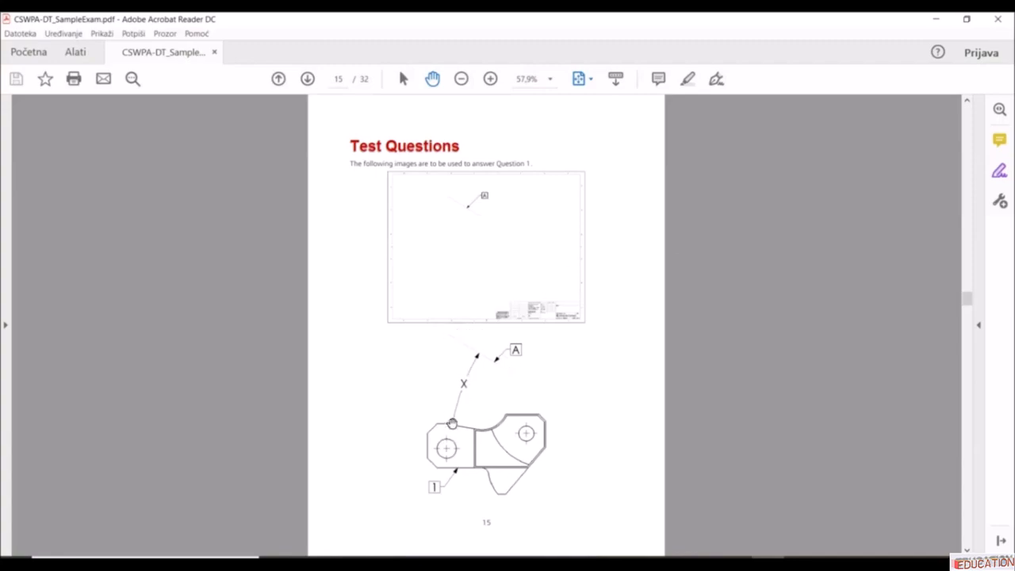
pyautogui.scroll(-1, 476, 445)
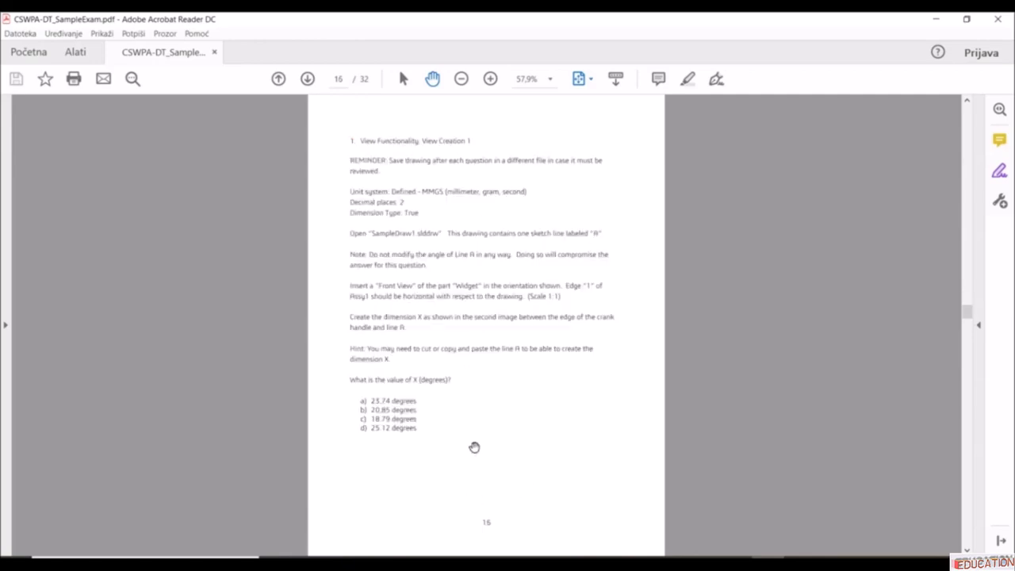
pyautogui.scroll(1, 414, 248)
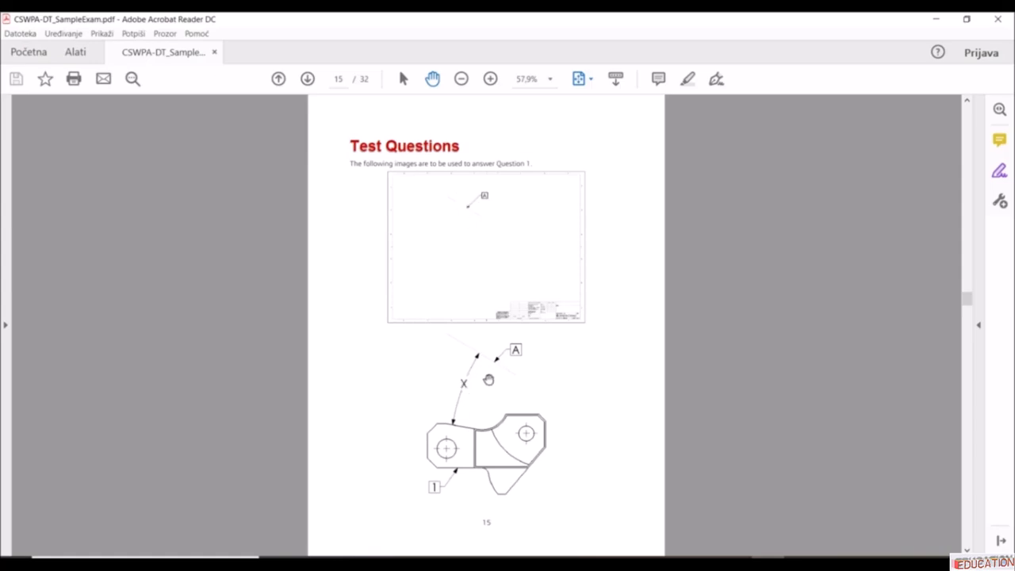
pyautogui.scroll(-1, 488, 380)
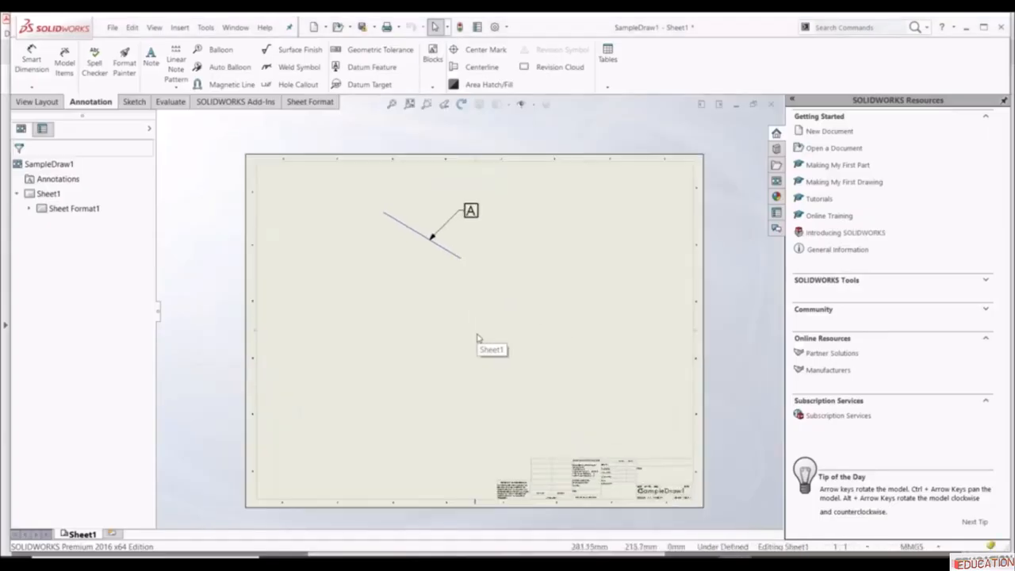
pyautogui.scroll(-1, 478, 339)
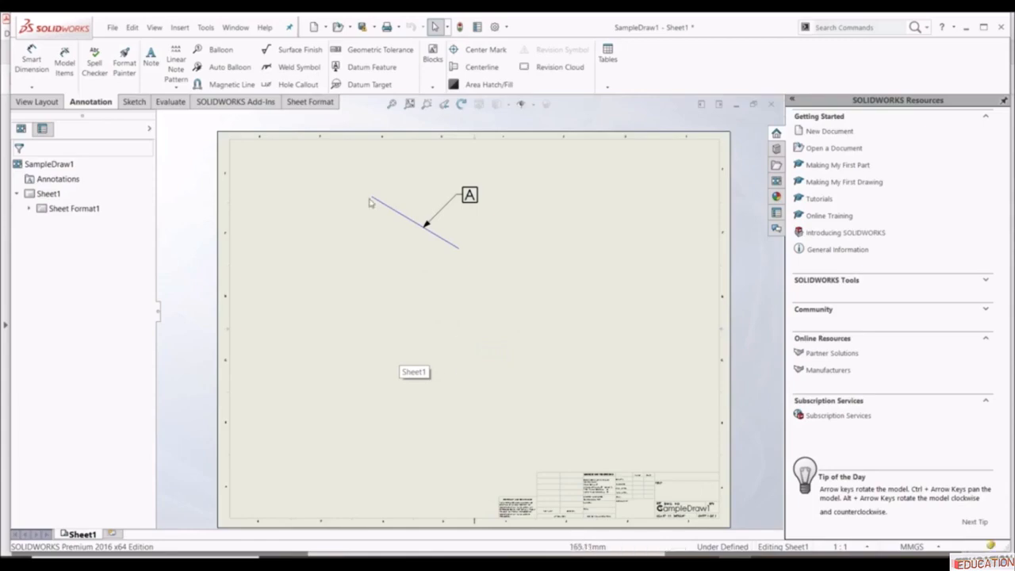
pyautogui.click(50, 101)
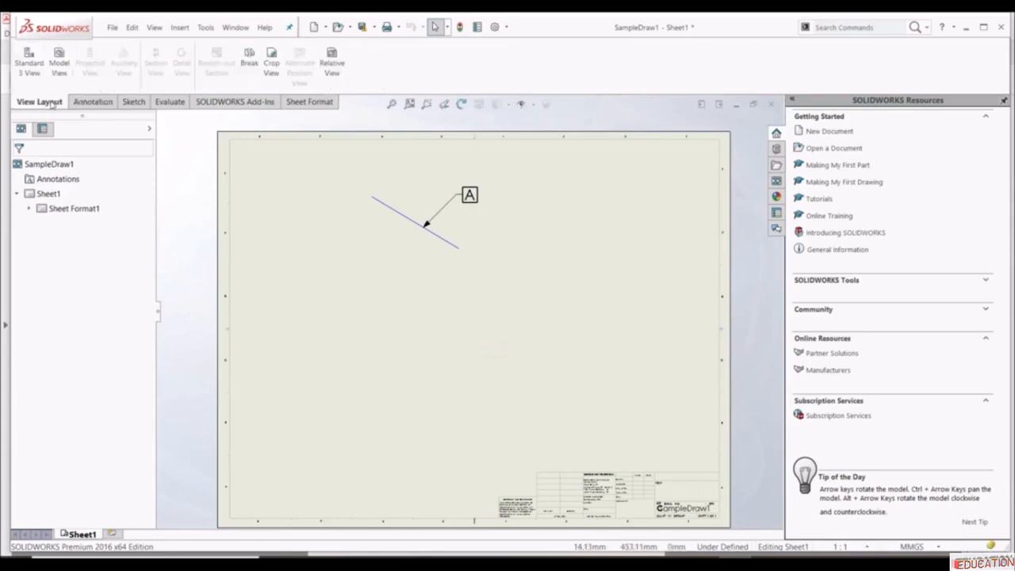
pyautogui.click(59, 57)
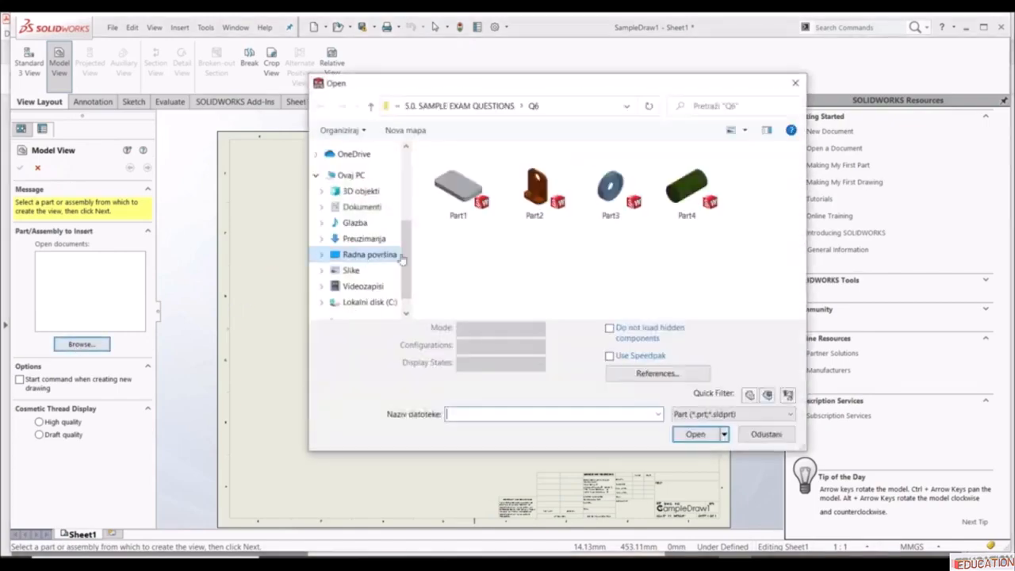
pyautogui.click(371, 255)
pyautogui.scroll(-2, 508, 246)
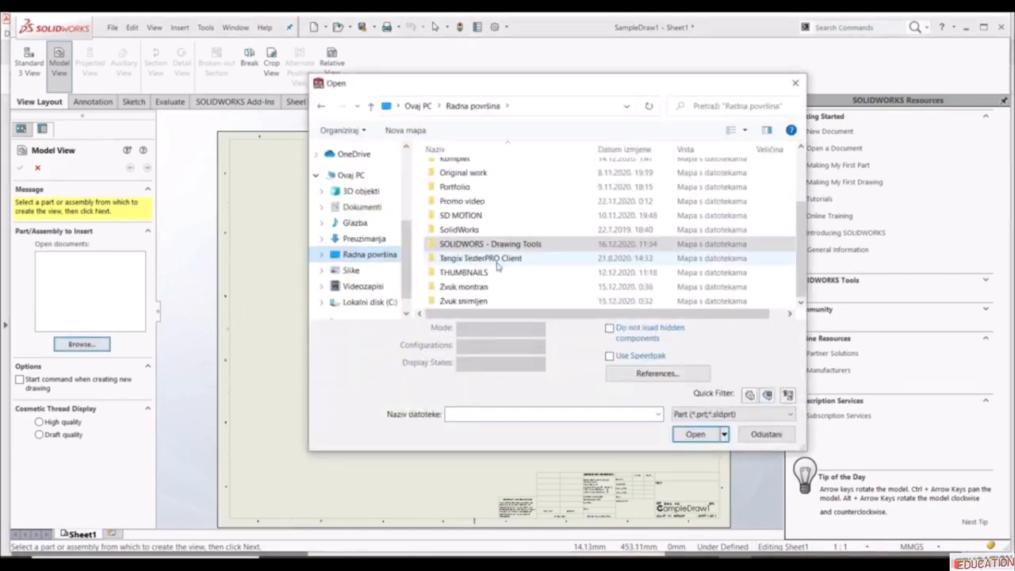
pyautogui.doubleClick(511, 245)
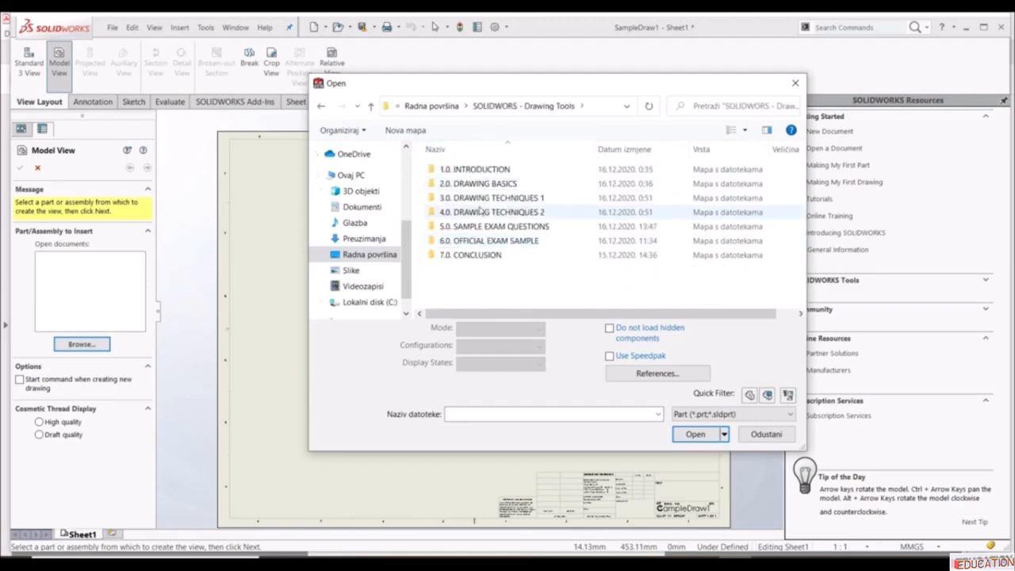
pyautogui.doubleClick(486, 242)
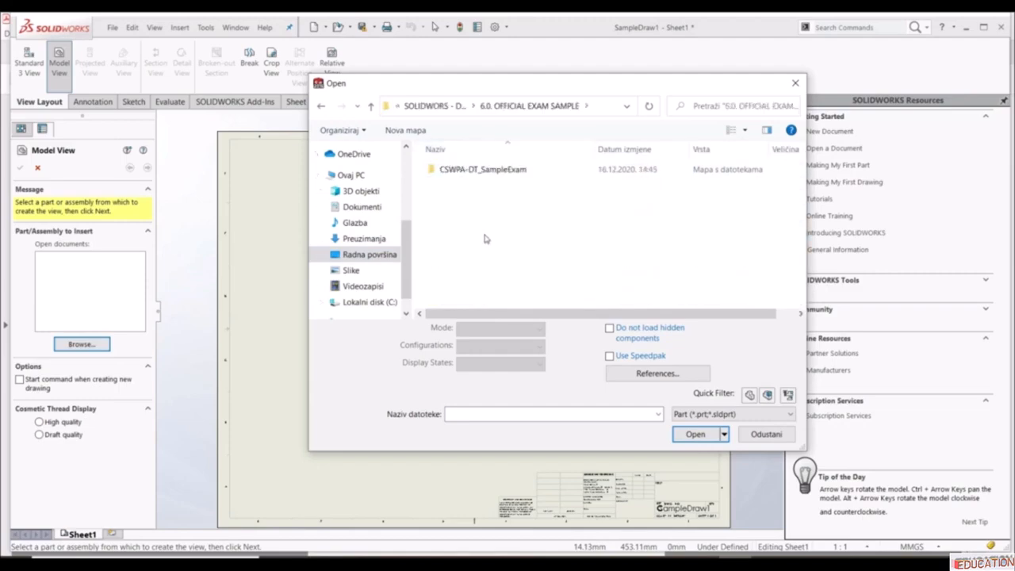
pyautogui.doubleClick(477, 170)
pyautogui.click(463, 171)
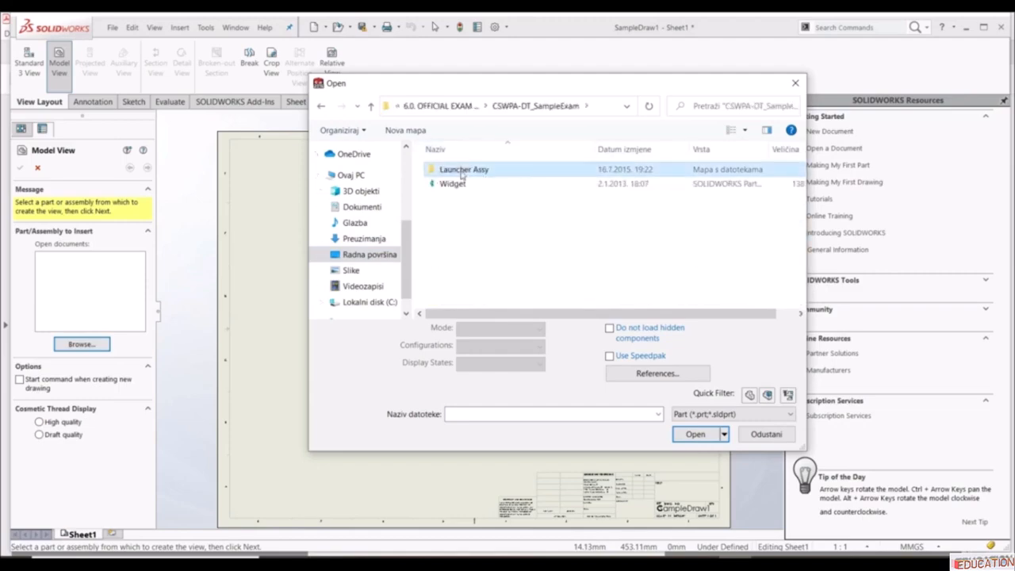
pyautogui.doubleClick(453, 184)
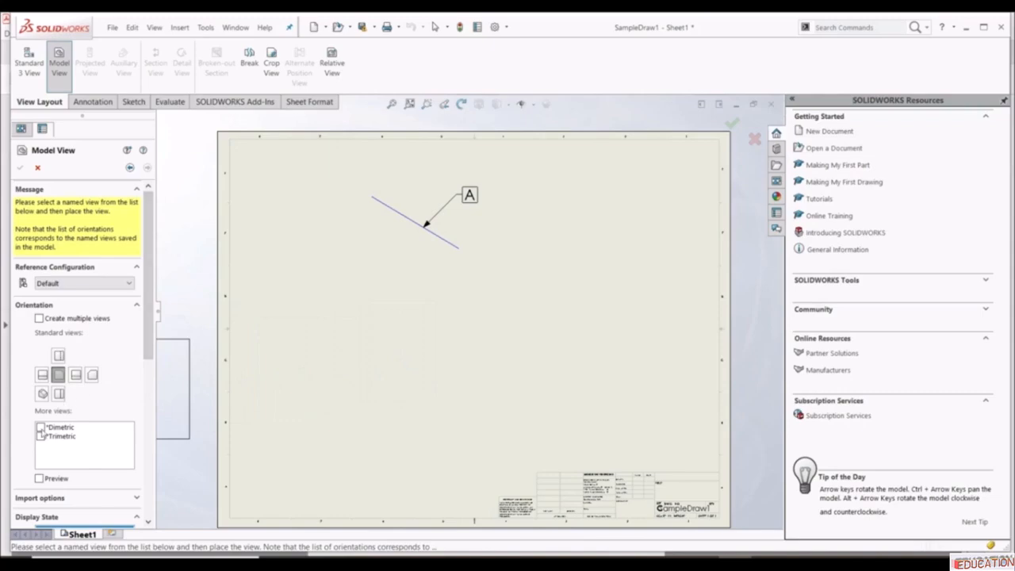
pyautogui.click(39, 480)
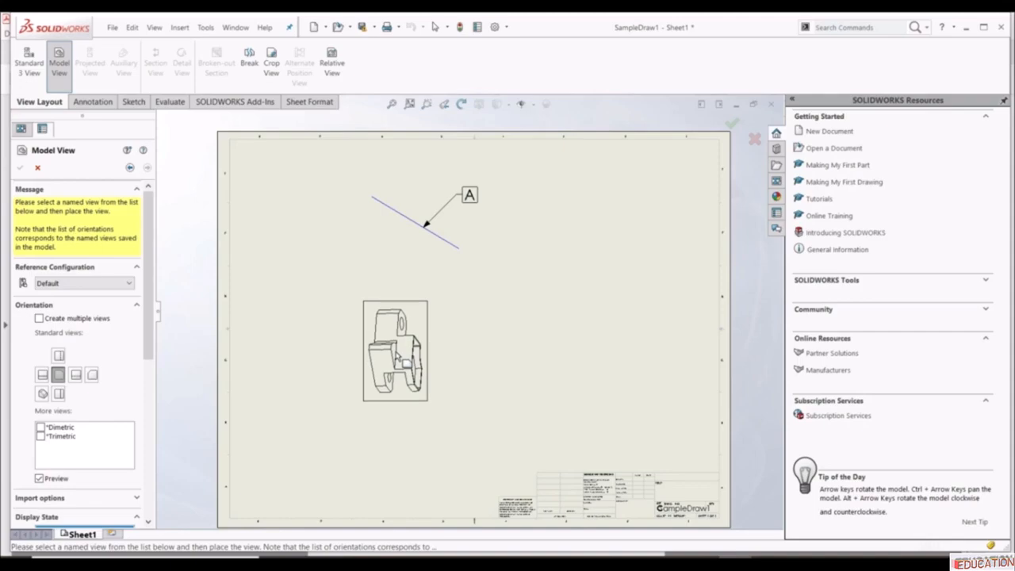
pyautogui.press('Escape')
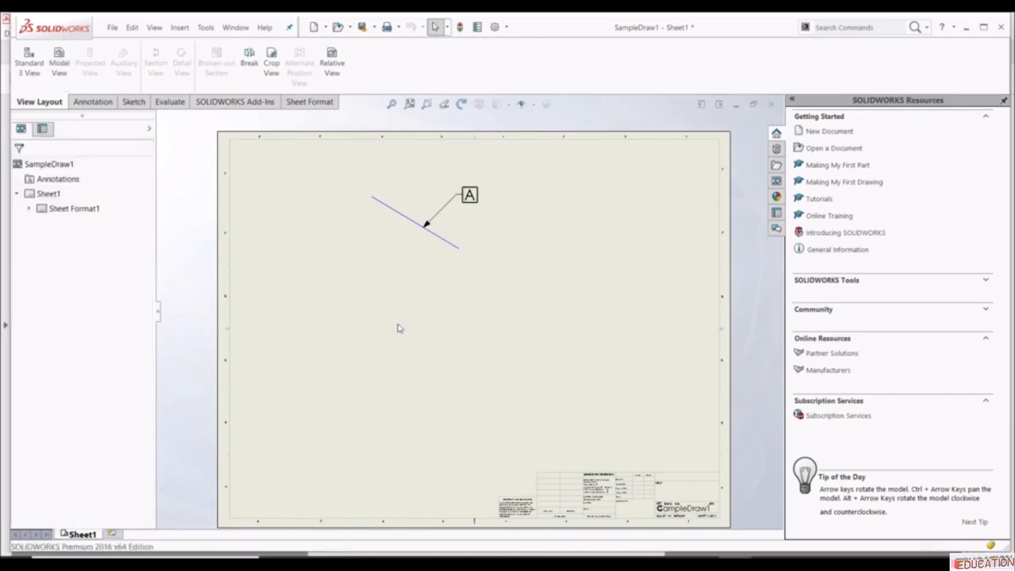
# - Open the Widget part from the CSWPA-DT_SampleExam folder and decline feature recognition
pyautogui.click(350, 29)
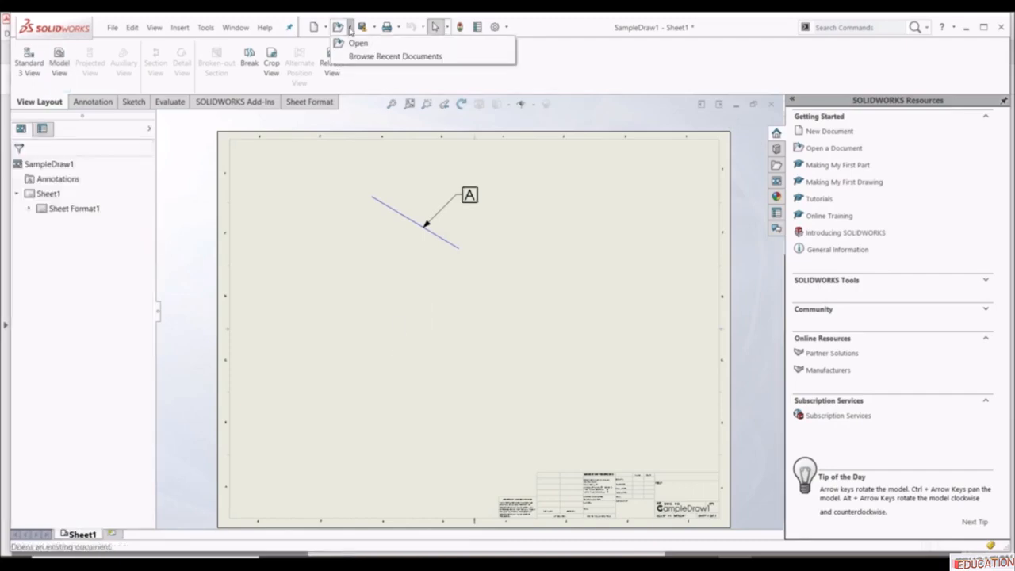
pyautogui.click(357, 42)
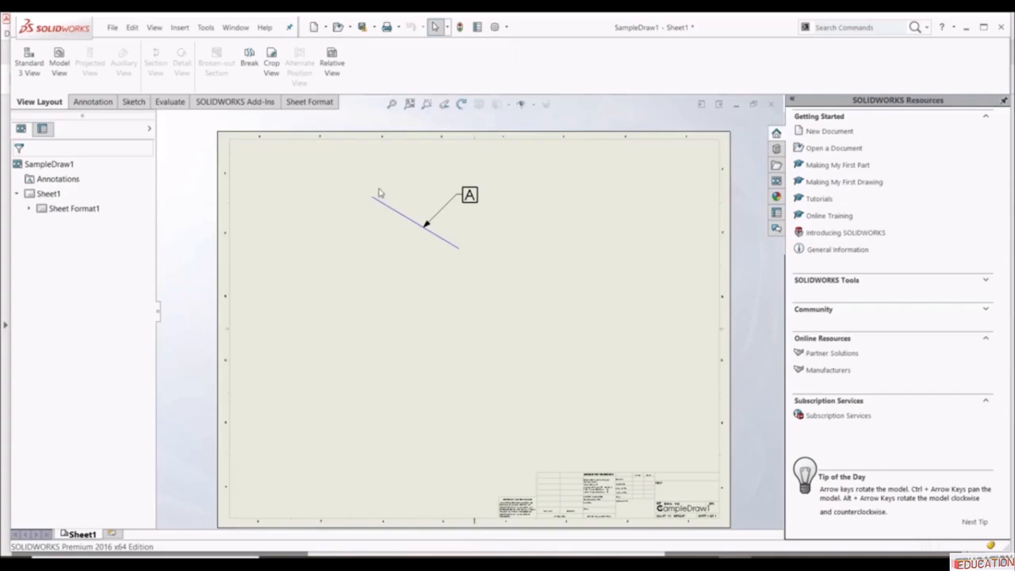
pyautogui.doubleClick(453, 187)
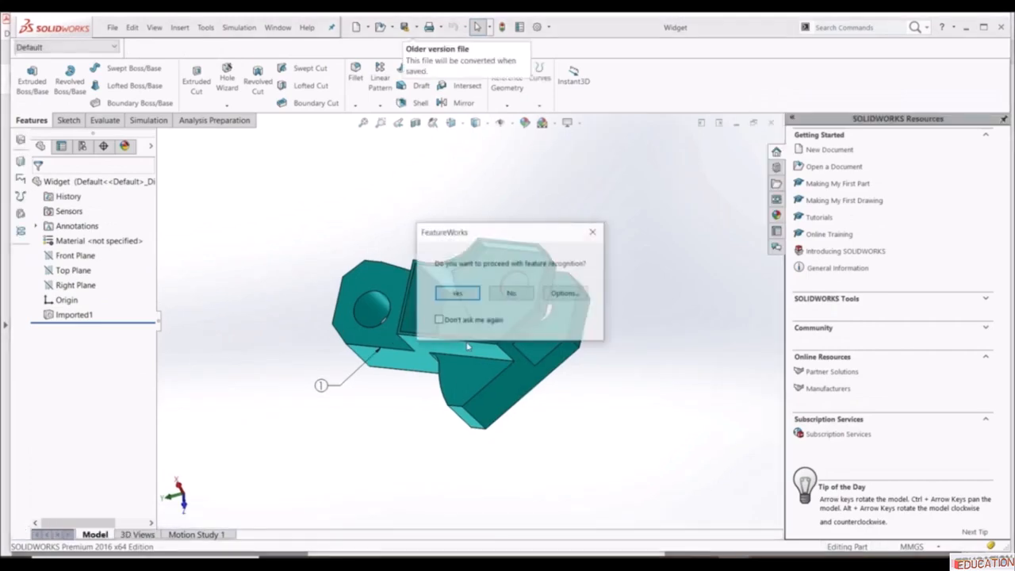
pyautogui.click(516, 294)
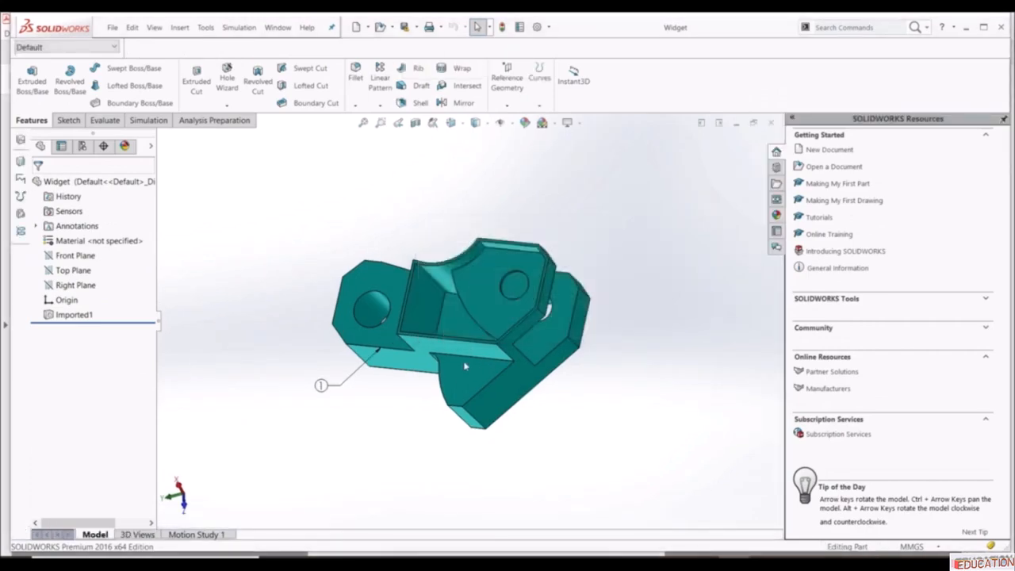
# - Orient the Widget normal to its large-hole face with the upper flat face pointing up, matching Question 1's image in the exam PDF
pyautogui.click(766, 562)
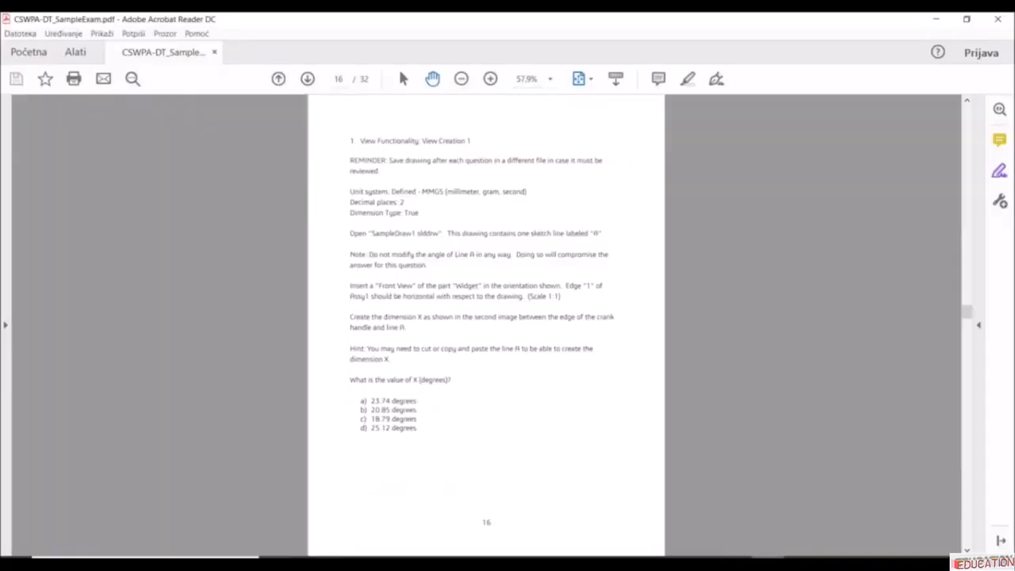
pyautogui.scroll(1, 606, 373)
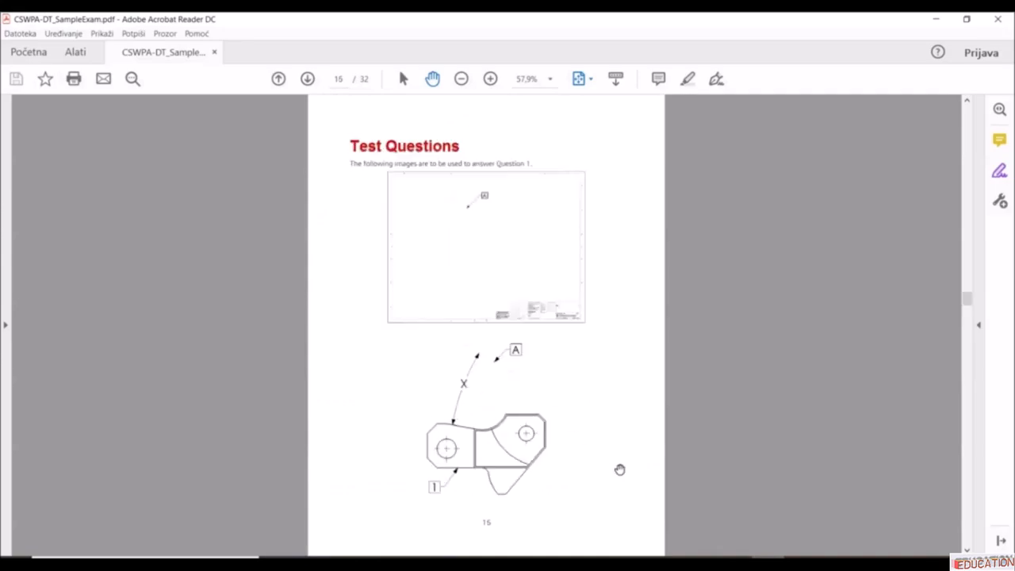
pyautogui.click(735, 562)
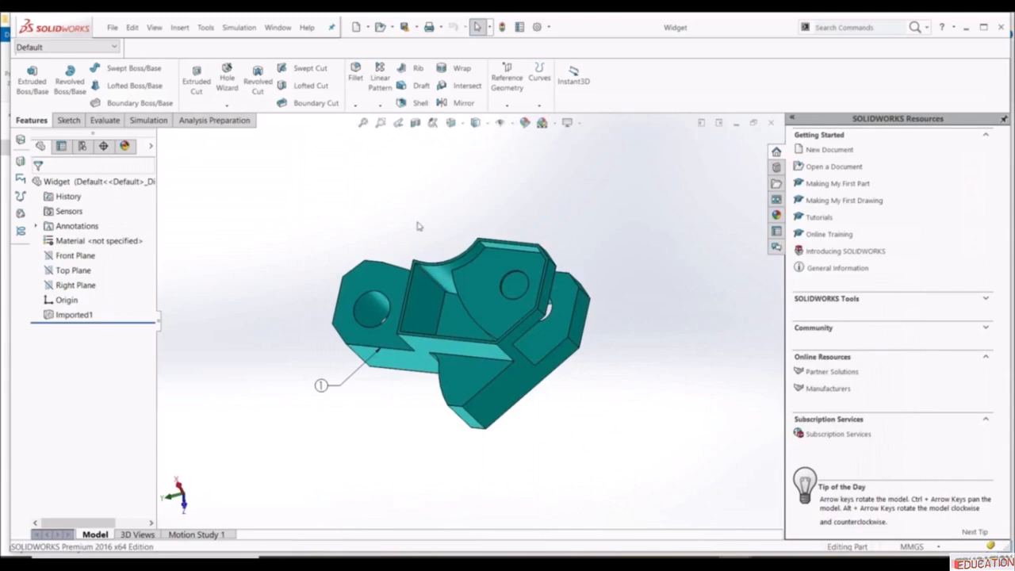
pyautogui.moveTo(418, 226); pyautogui.dragTo(436, 291, button='middle')
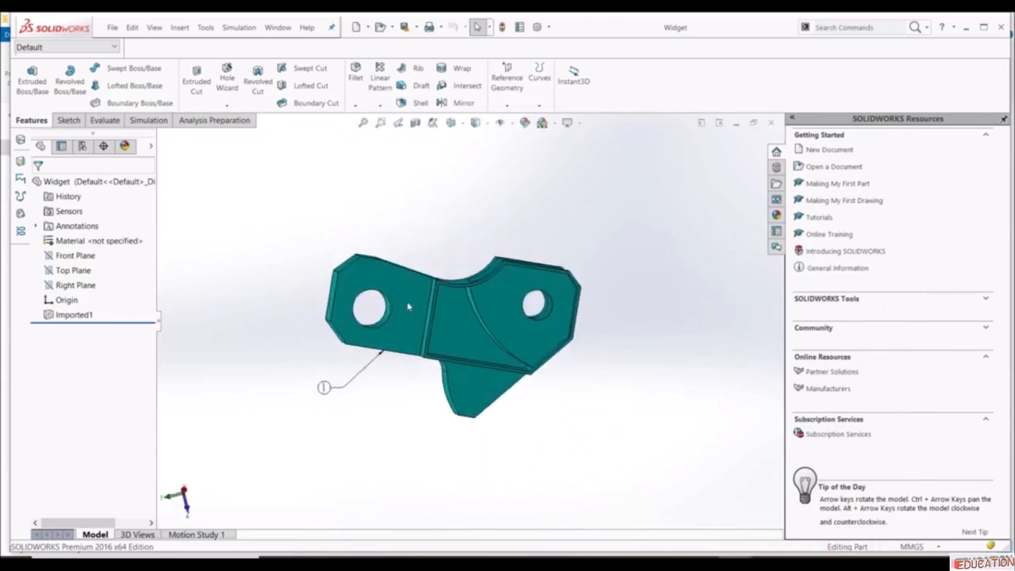
pyautogui.click(407, 306)
pyautogui.moveTo(539, 394)
pyautogui.mouseDown(button='middle')
pyautogui.moveTo(476, 413)
pyautogui.moveTo(521, 397)
pyautogui.mouseUp(button='middle')
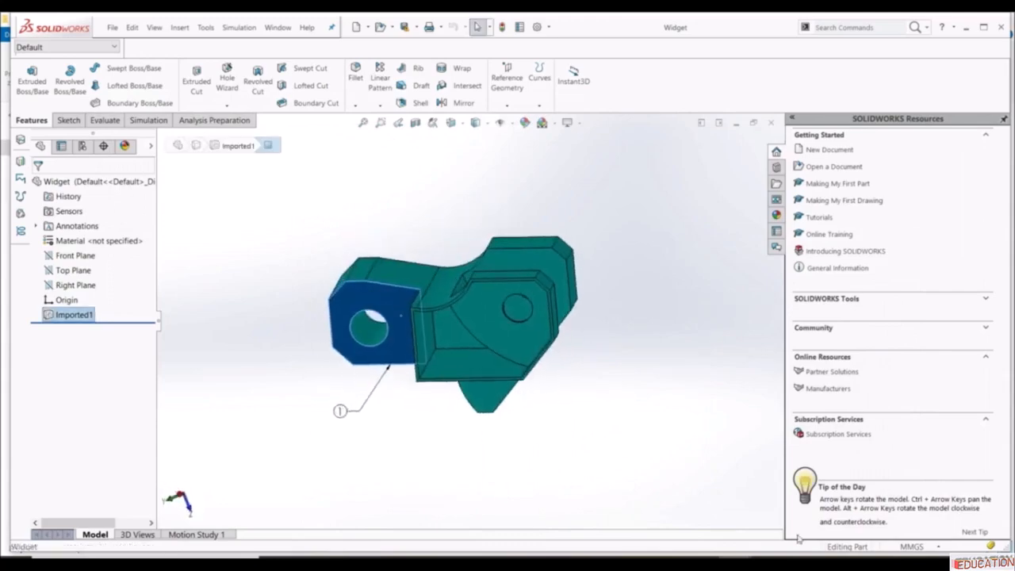
pyautogui.click(768, 562)
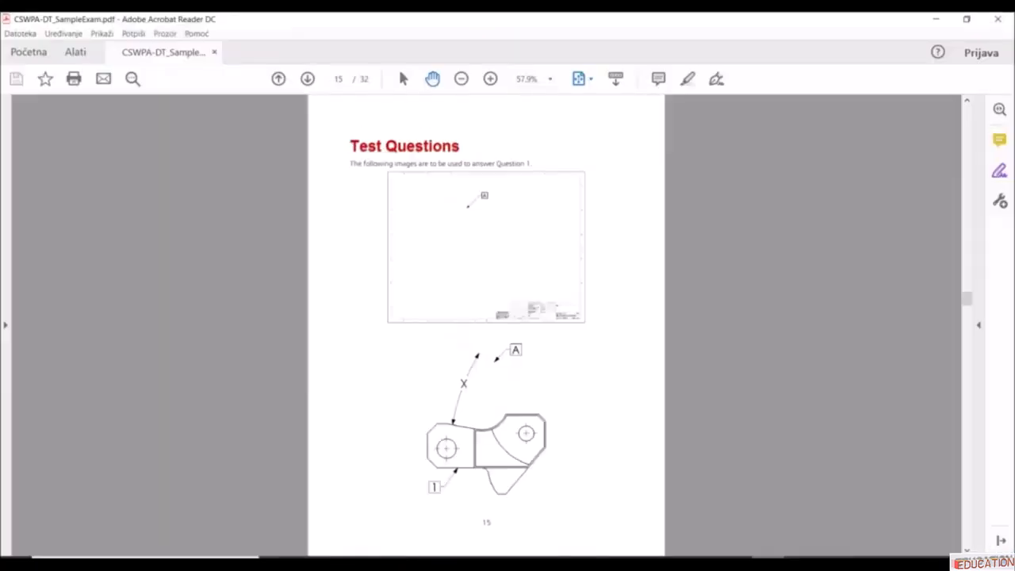
pyautogui.click(767, 563)
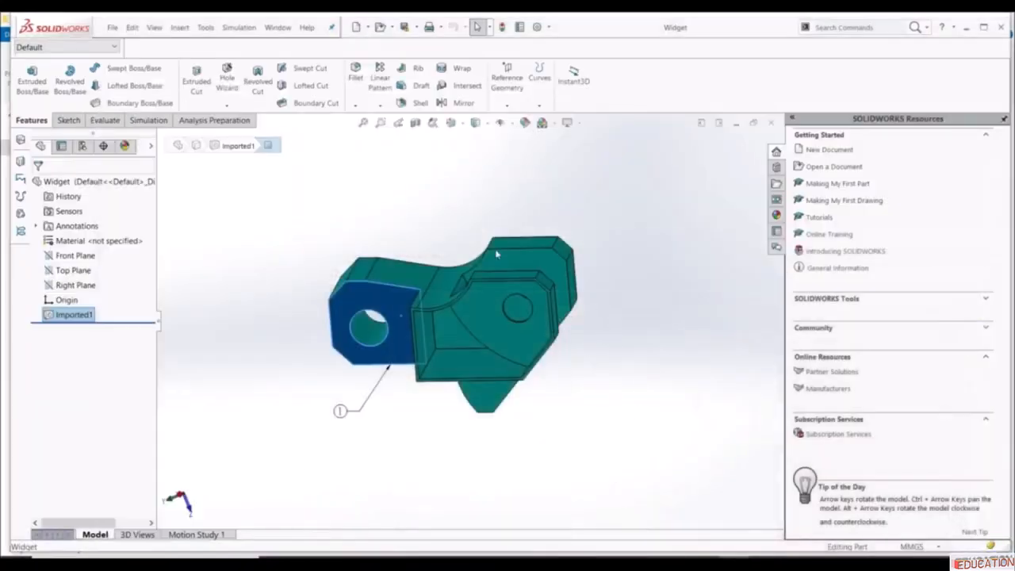
pyautogui.keyDown('ctrl'); pyautogui.click(513, 245); pyautogui.keyUp('ctrl')
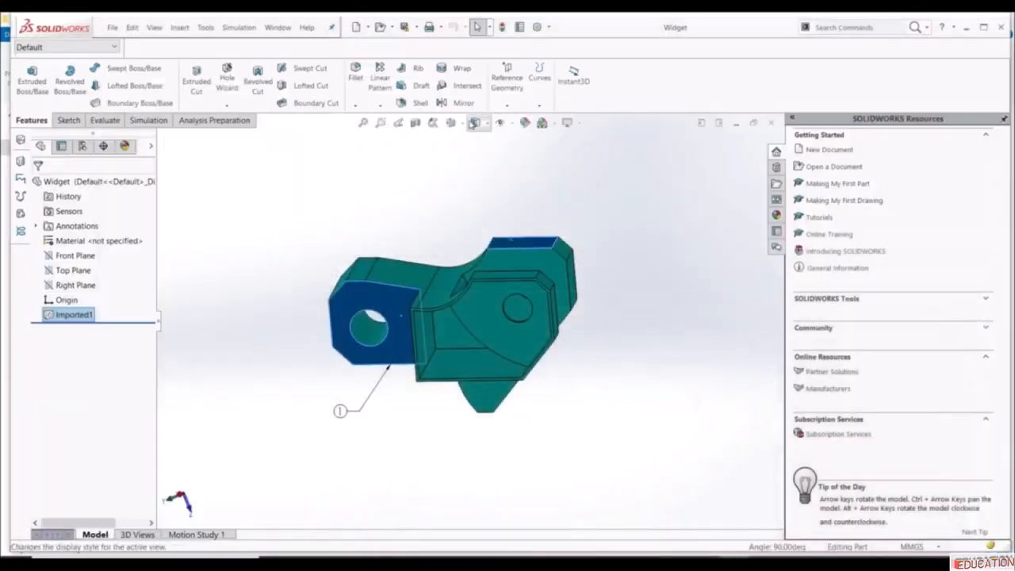
pyautogui.click(460, 124)
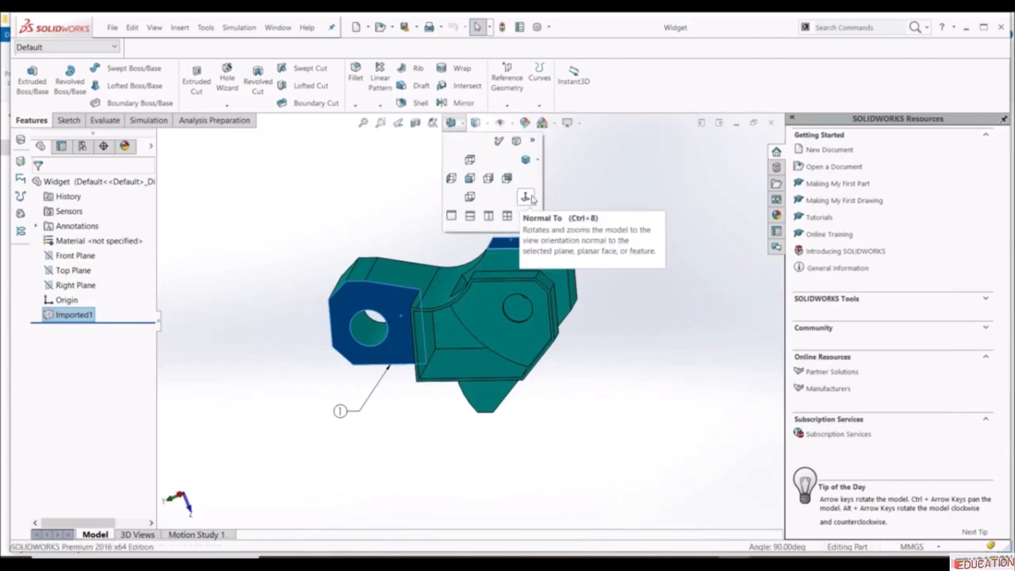
pyautogui.click(530, 198)
pyautogui.click(464, 191)
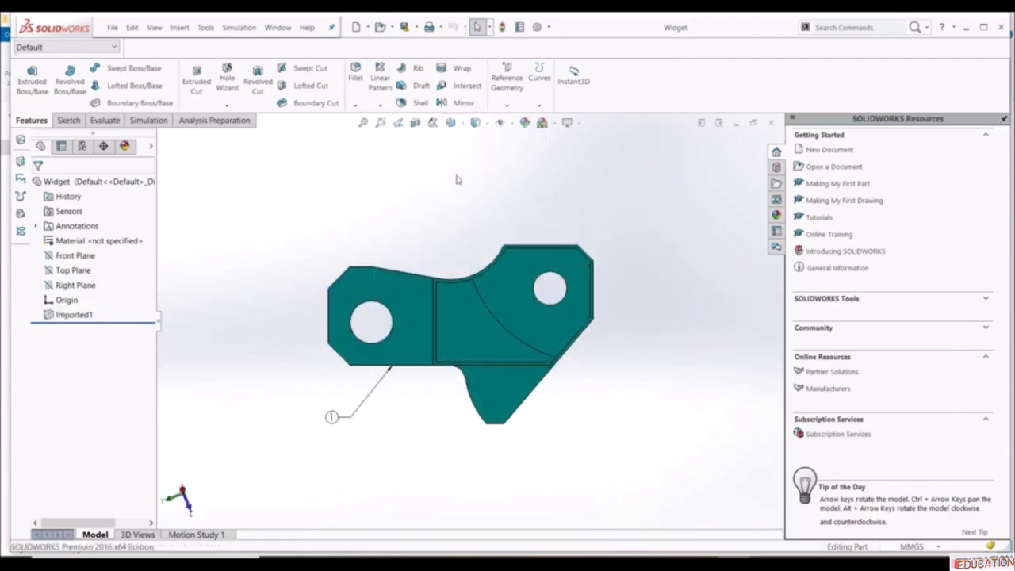
# - Update the Widget's standard views so that the current orientation becomes the Front view
pyautogui.click(459, 124)
pyautogui.click(530, 140)
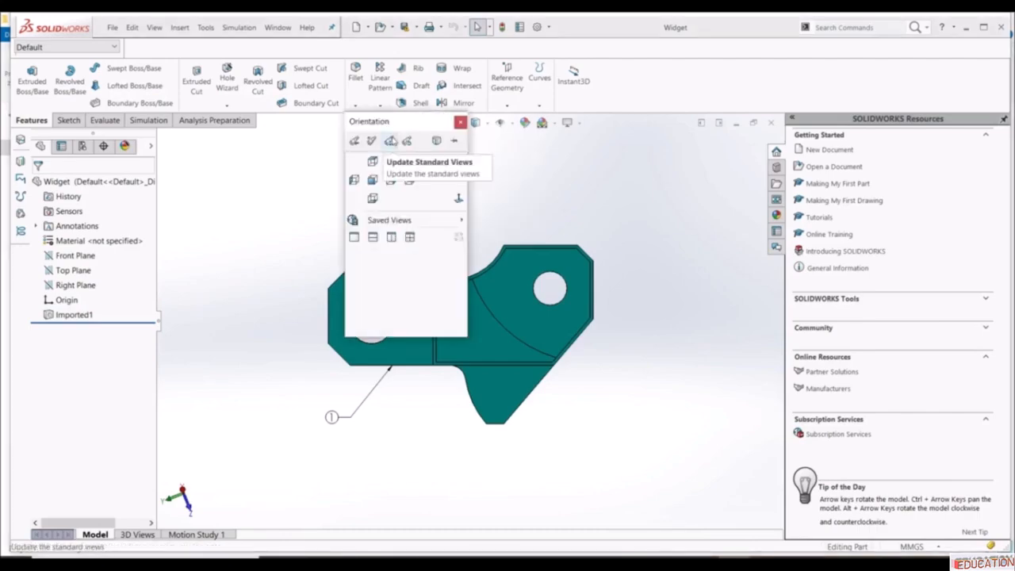
pyautogui.click(391, 141)
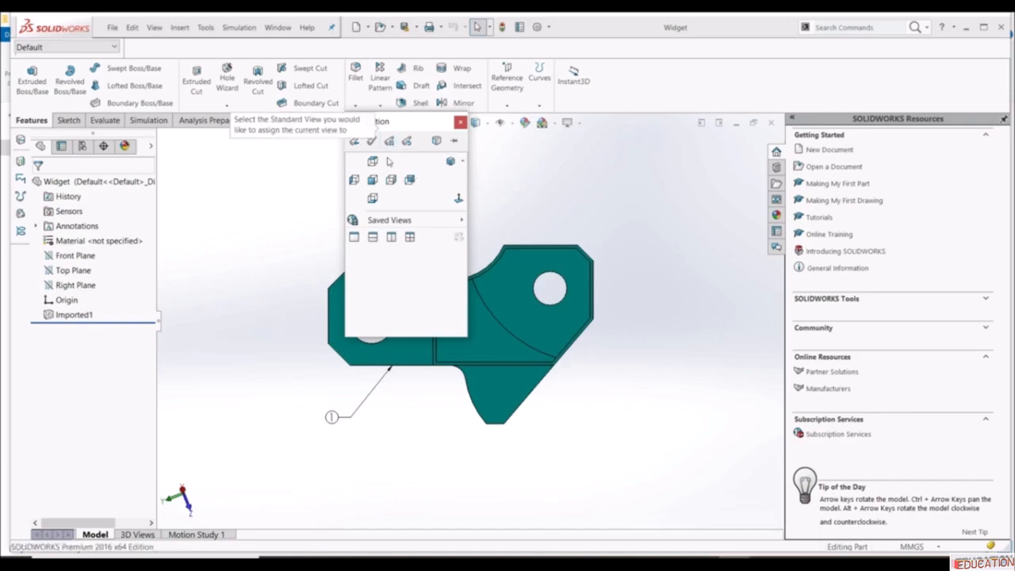
pyautogui.click(373, 180)
pyautogui.click(535, 308)
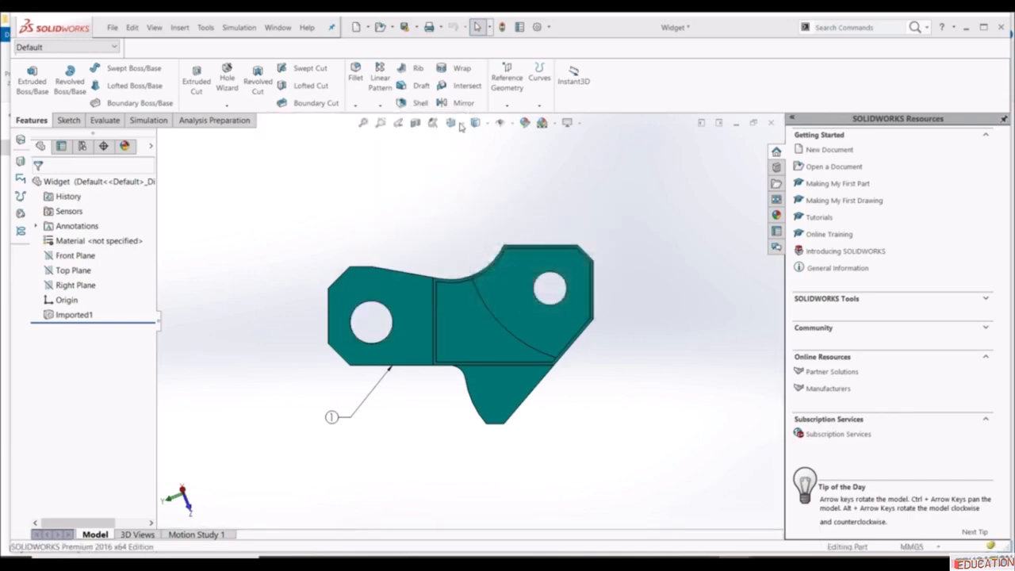
# - Insert a Front model view of the Widget below line A on Sheet1 of the SampleDraw1 drawing
pyautogui.click(268, 31)
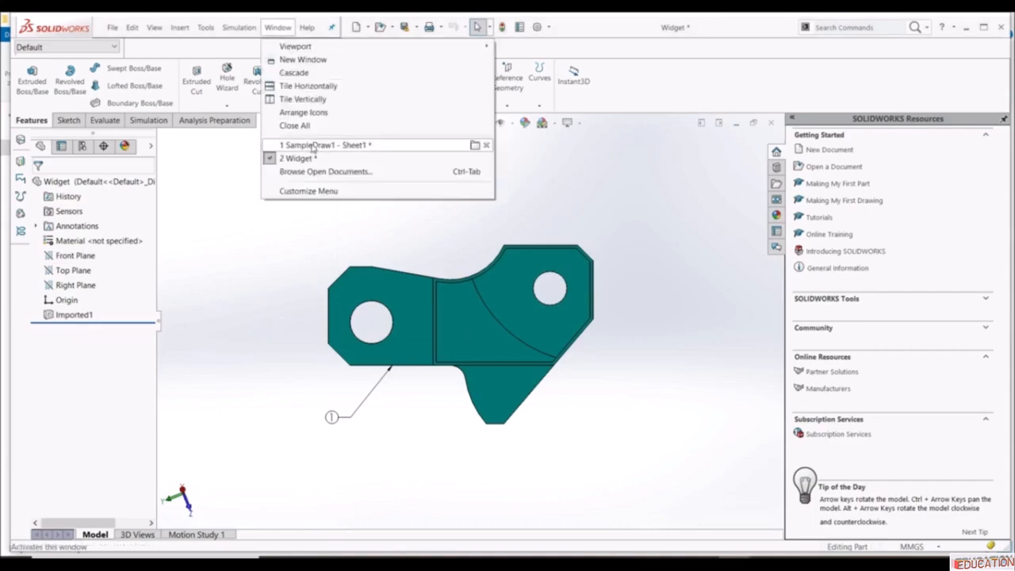
pyautogui.click(313, 146)
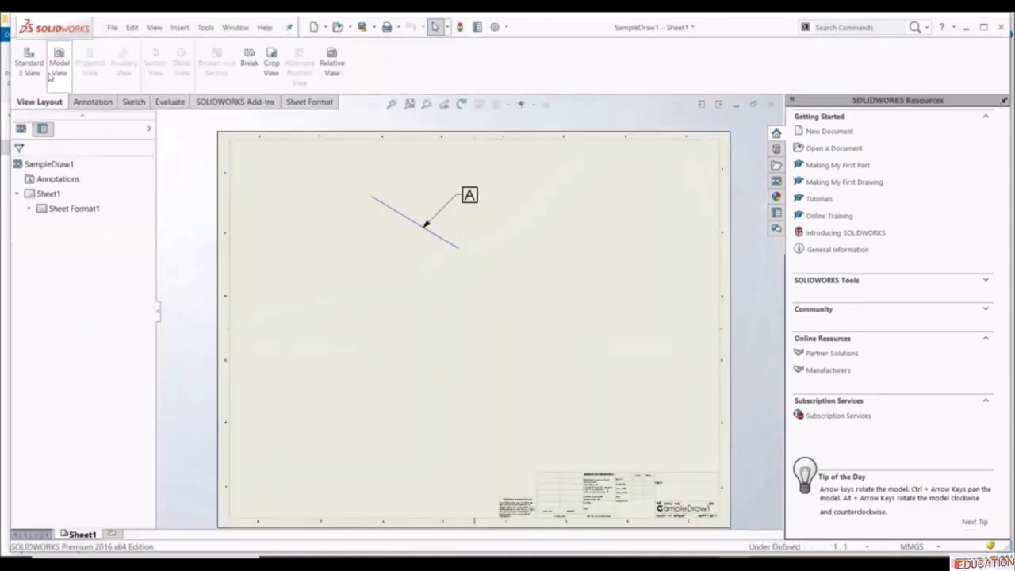
pyautogui.click(59, 62)
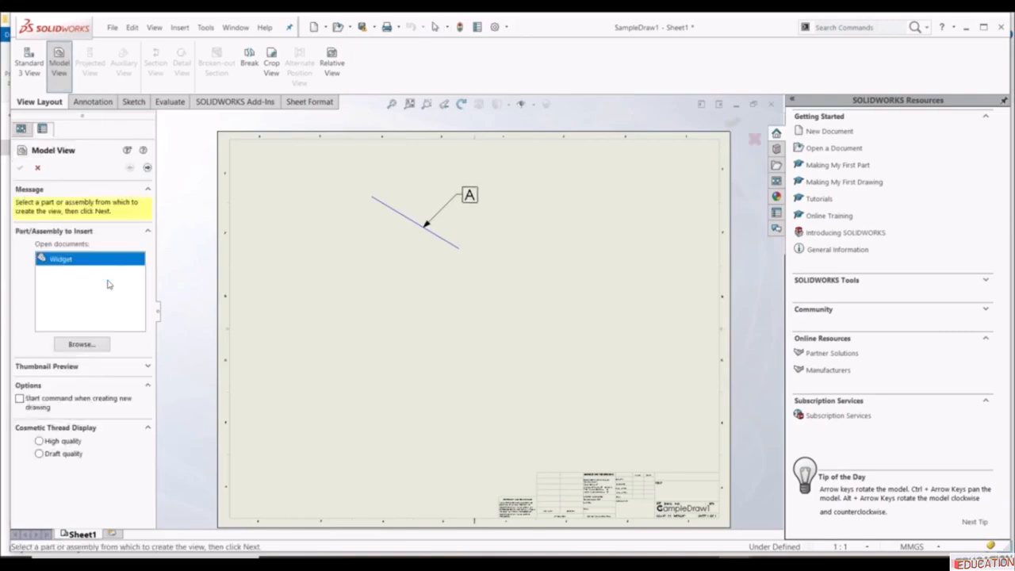
pyautogui.doubleClick(80, 260)
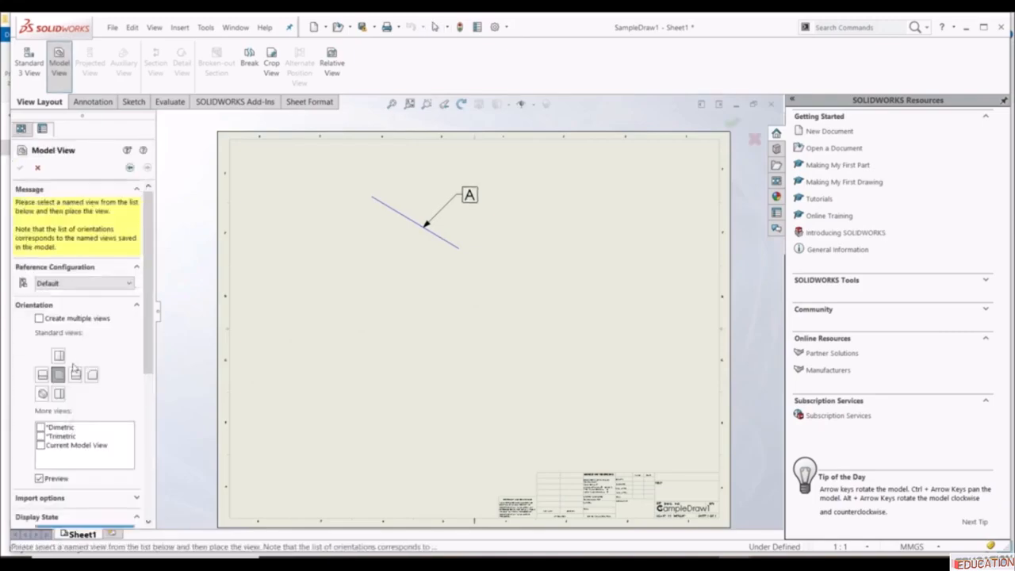
pyautogui.click(62, 376)
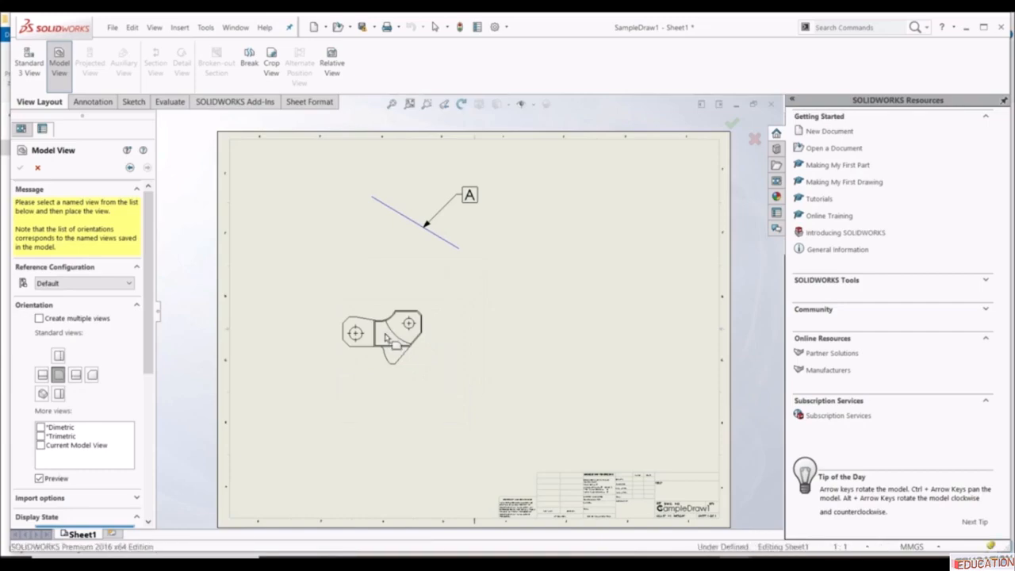
pyautogui.click(387, 337)
pyautogui.scroll(2, 387, 337)
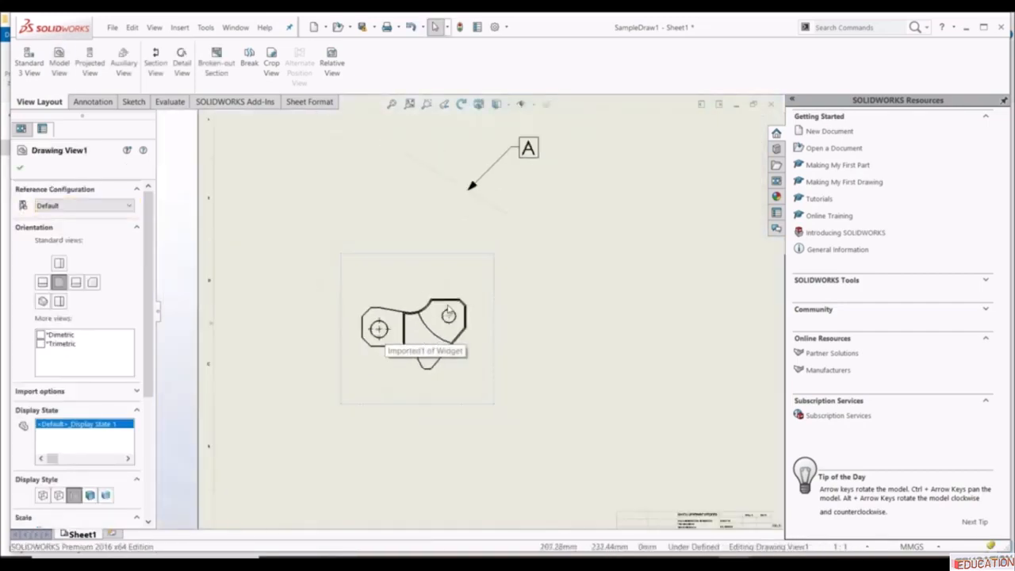
pyautogui.scroll(2, 483, 243)
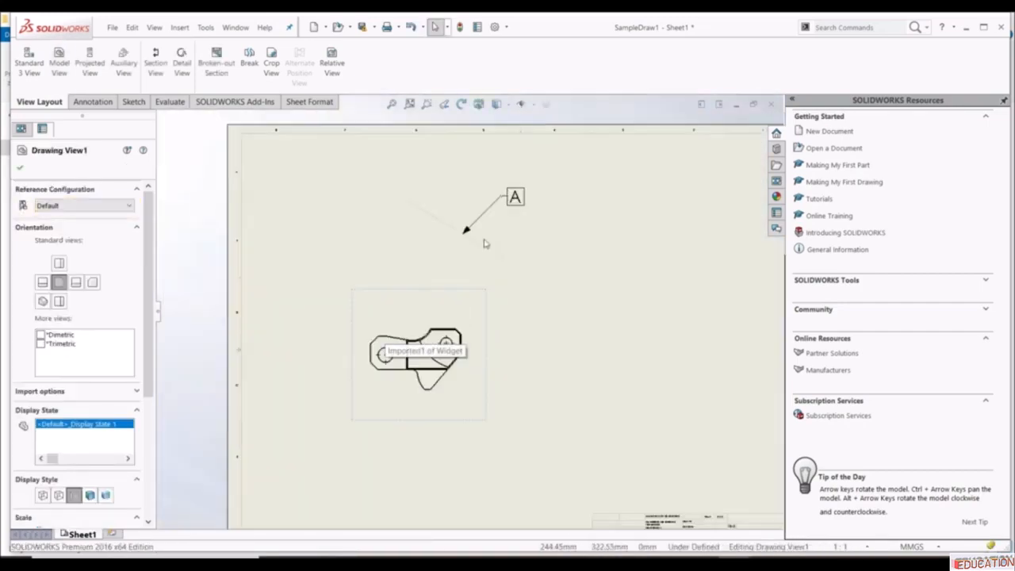
pyautogui.click(20, 170)
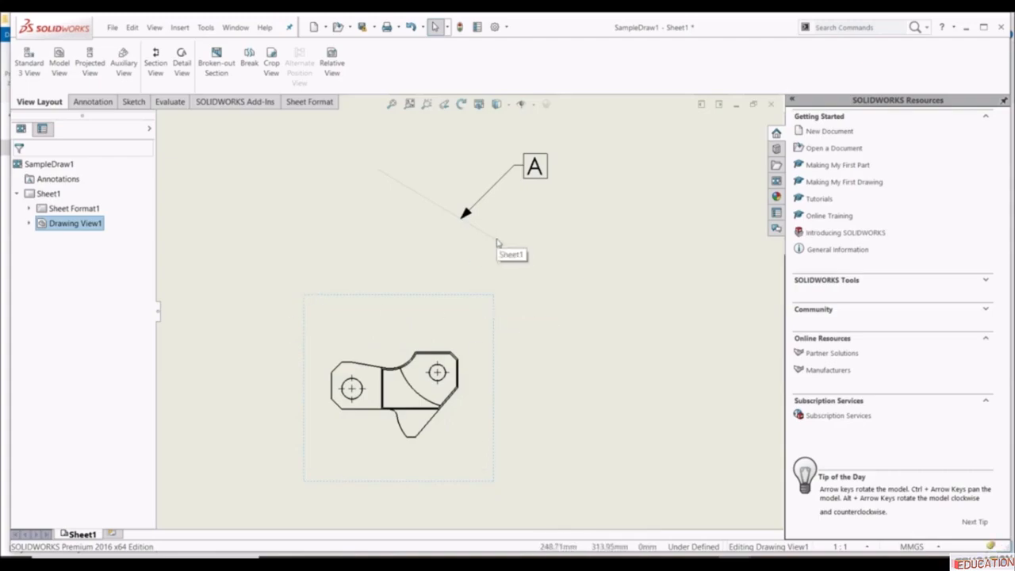
# - Cut line A from the sheet, paste it into the Widget's front view, and move it back beside label A
pyautogui.click(497, 245)
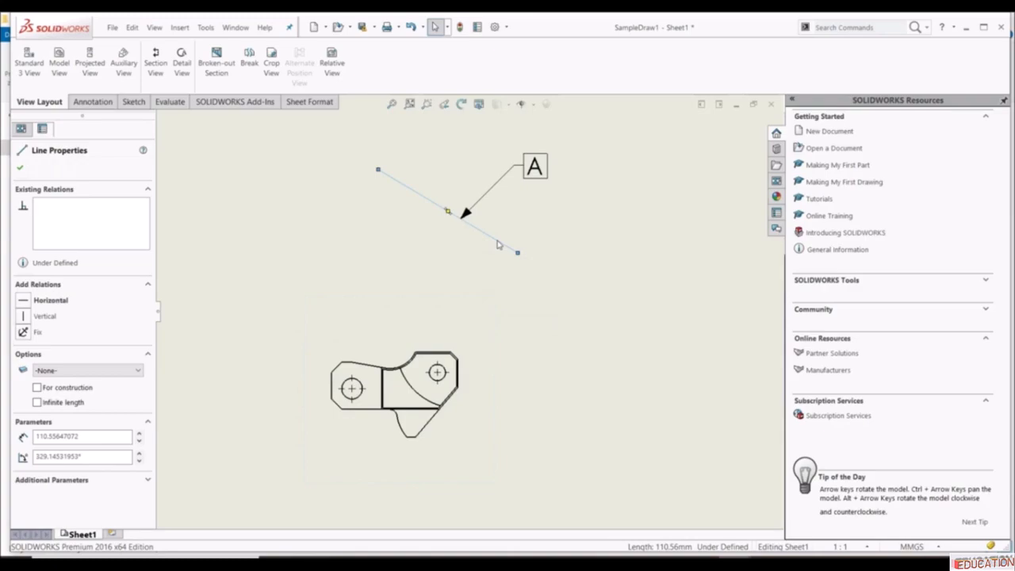
pyautogui.press('Delete')
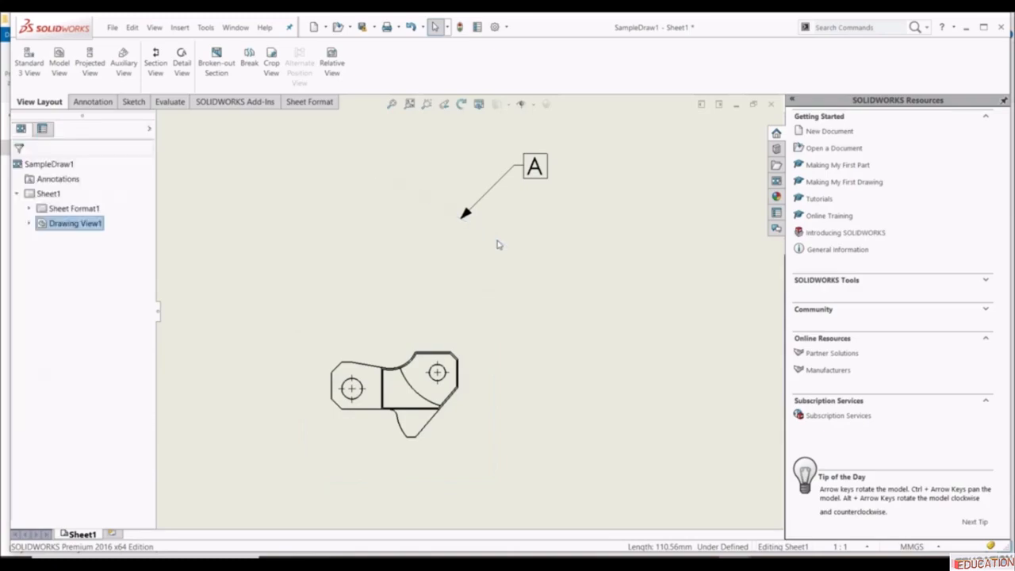
pyautogui.click(385, 319)
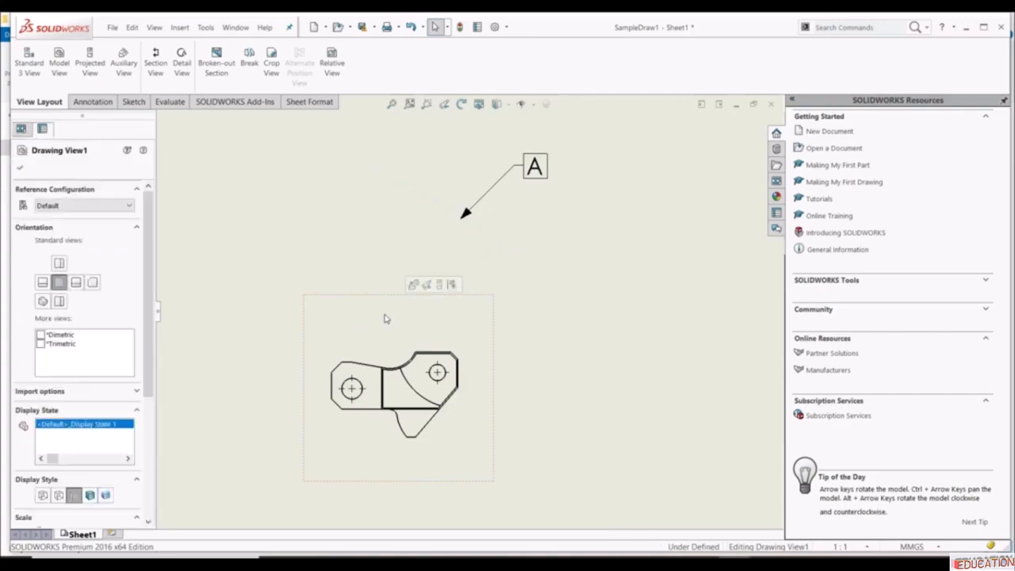
pyautogui.press('l')
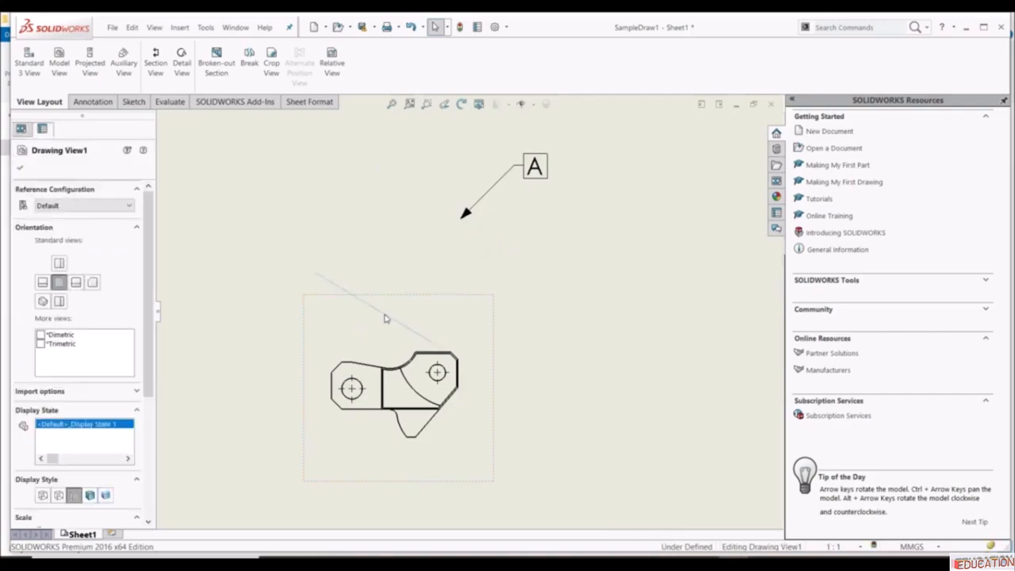
pyautogui.press('Escape')
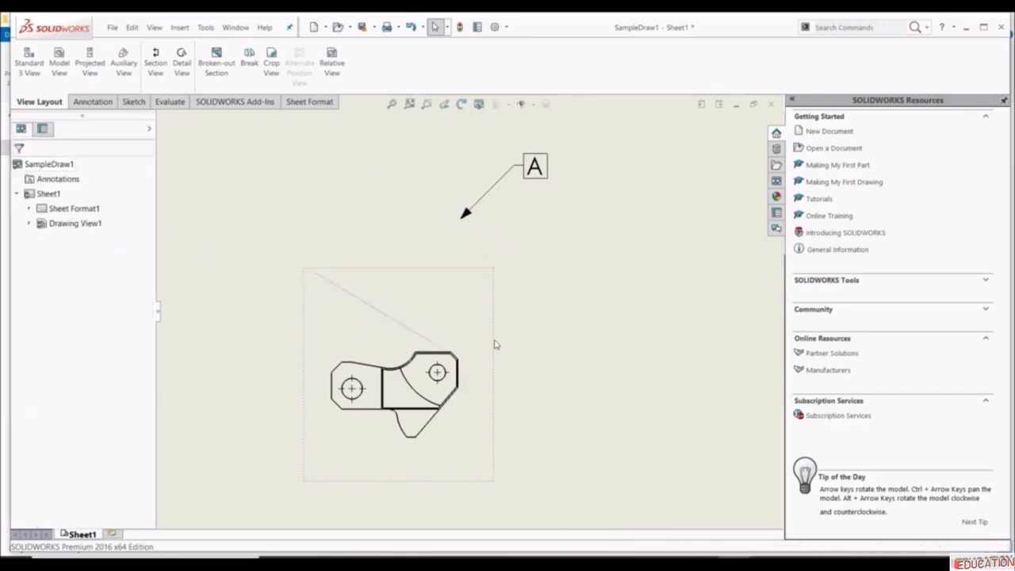
pyautogui.moveTo(422, 337); pyautogui.dragTo(477, 252)
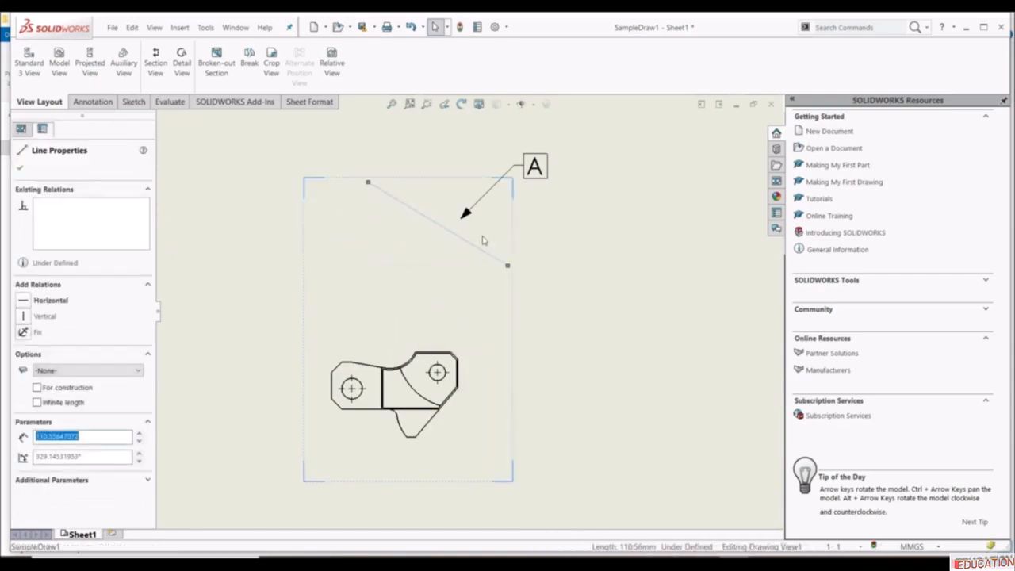
pyautogui.click(20, 167)
# - Dimension angle X between line A and the upper sloping edge of the large-hole arm, and check Question 1's answer options in the exam PDF
pyautogui.click(89, 102)
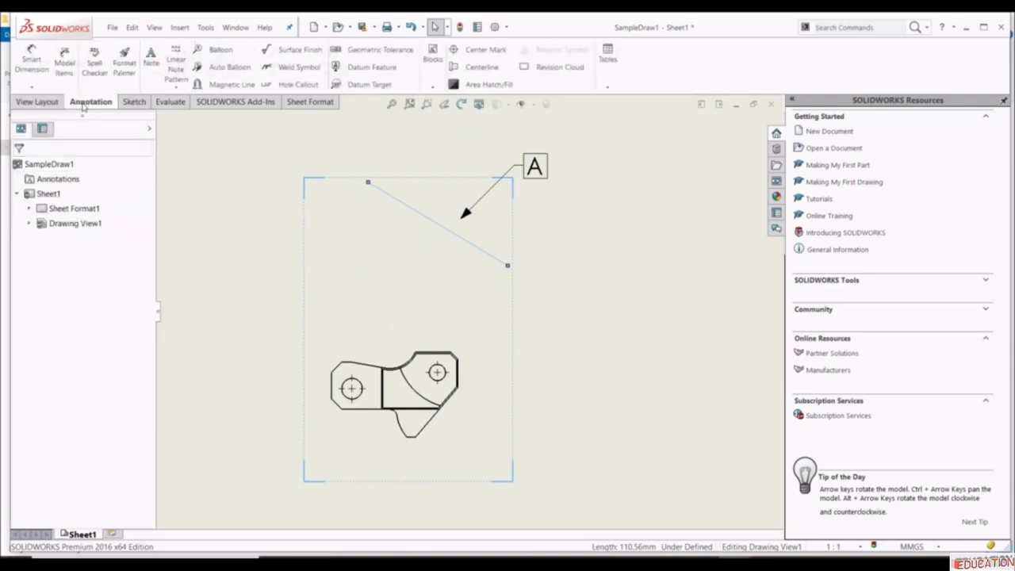
pyautogui.click(31, 58)
pyautogui.click(378, 366)
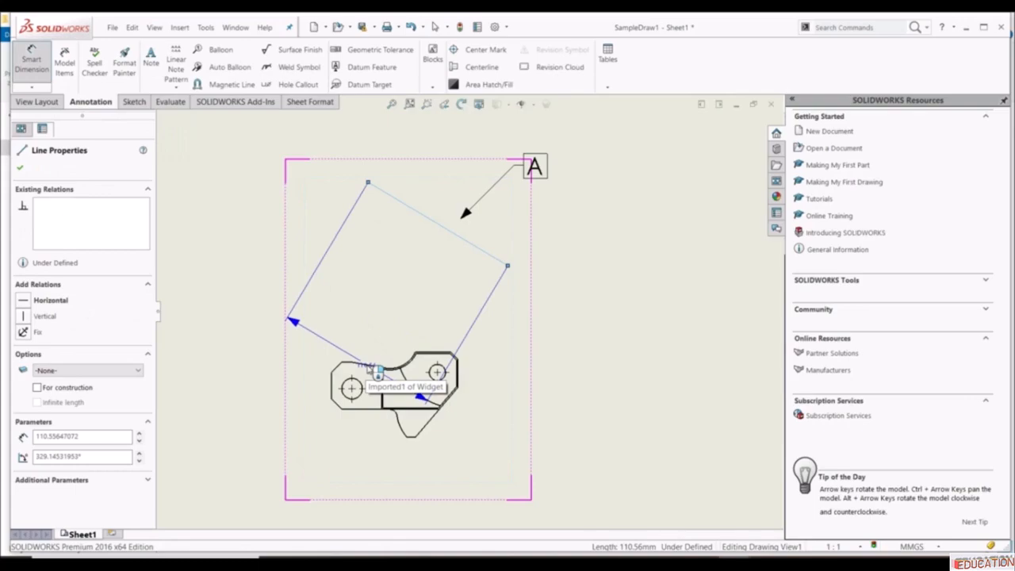
pyautogui.click(378, 369)
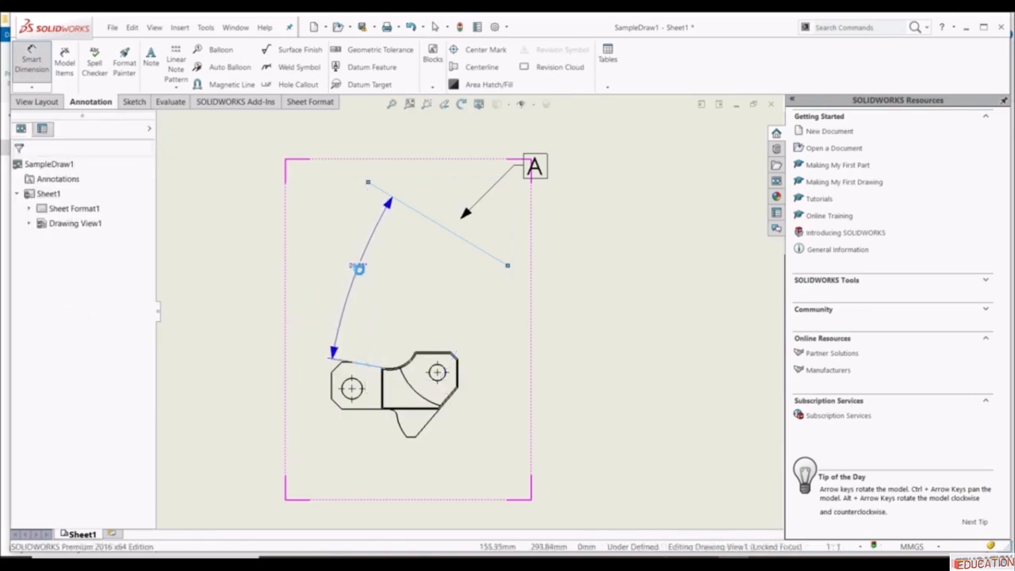
pyautogui.click(359, 269)
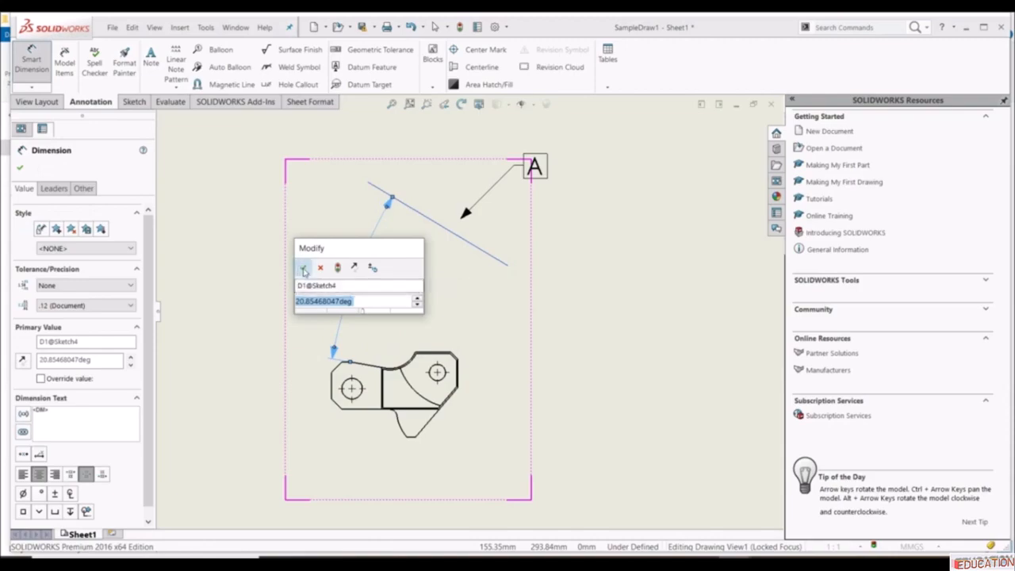
pyautogui.click(302, 268)
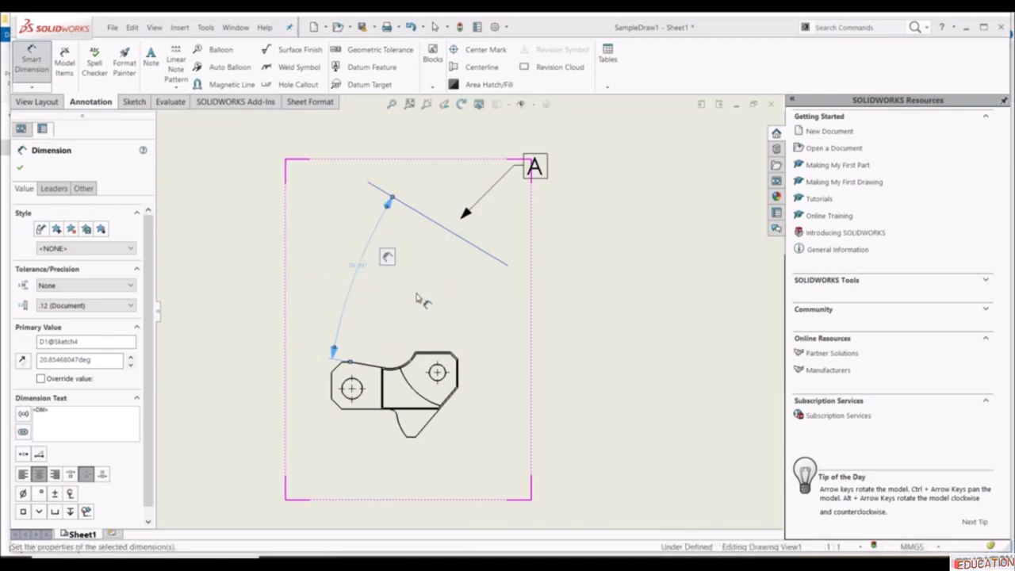
pyautogui.click(767, 564)
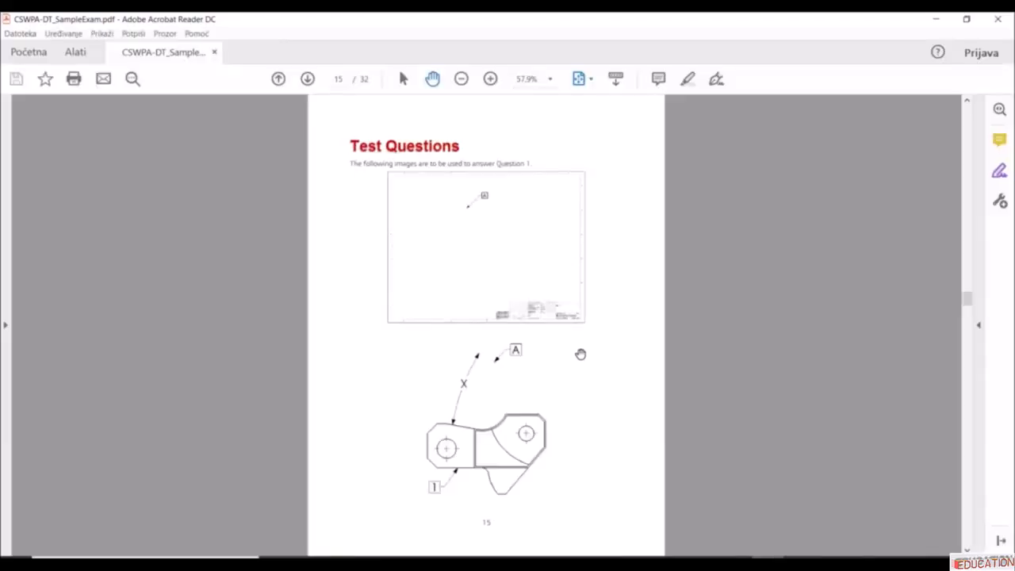
pyautogui.scroll(-3, 580, 353)
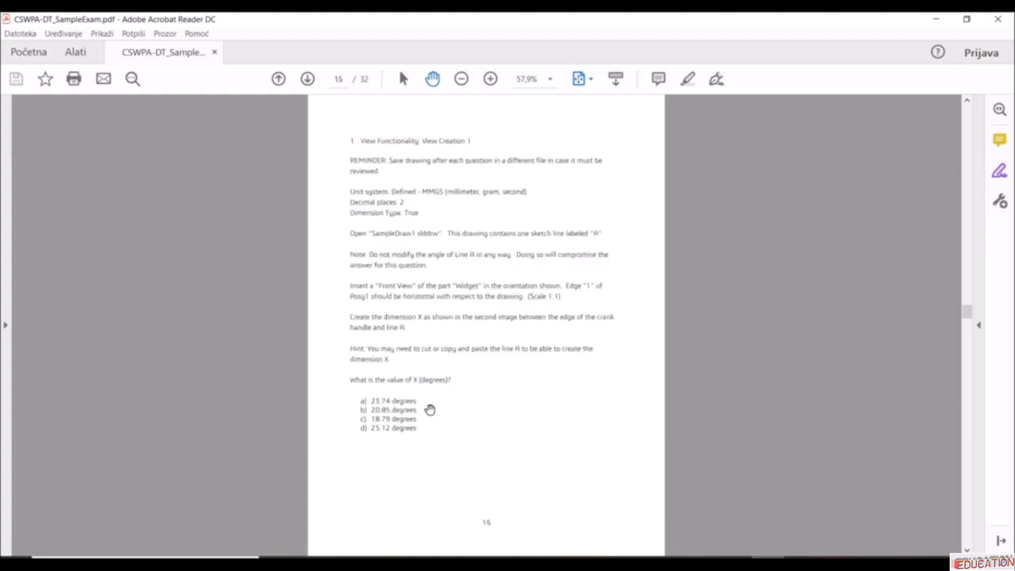
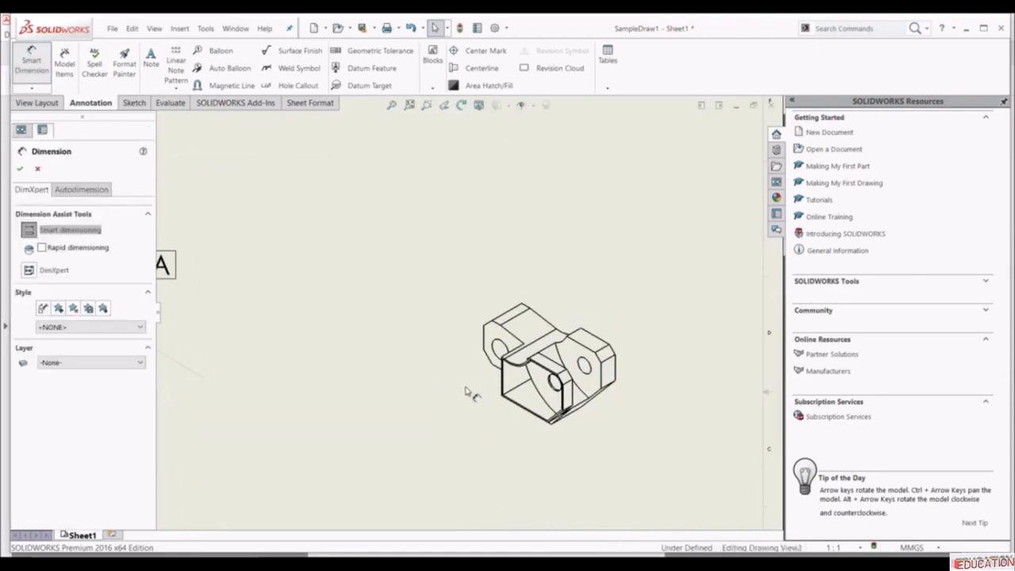
# - Dimension angle Y in the Widget's isometric view between the large-hole arm's lower chamfer edge and its upper sloping edge
pyautogui.click(550, 321)
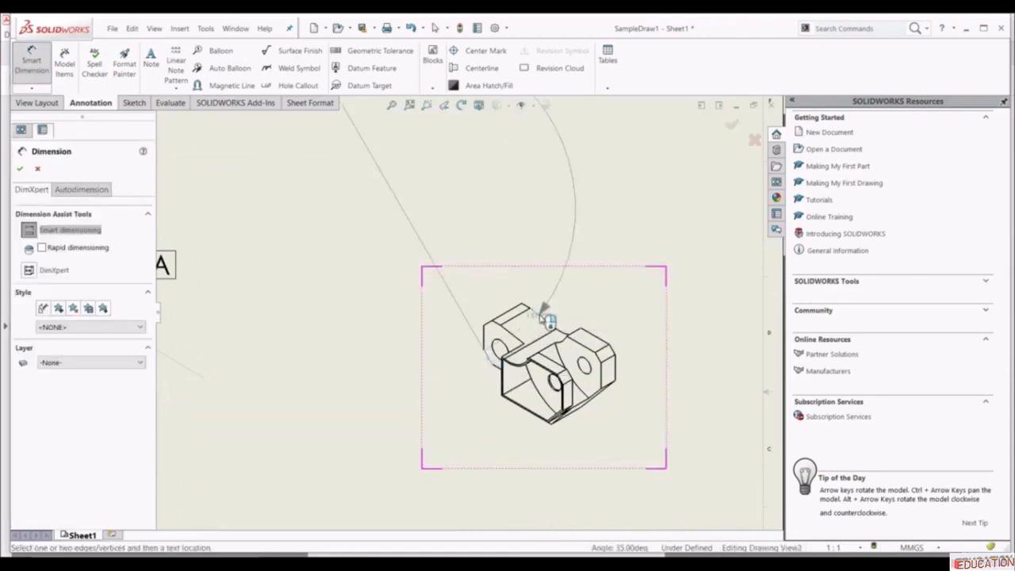
pyautogui.click(479, 291)
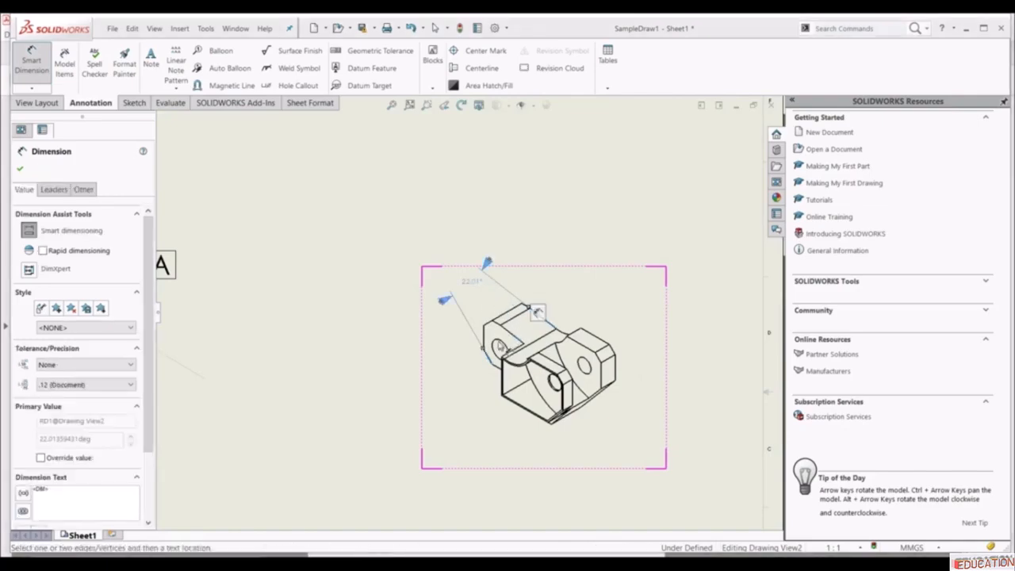
pyautogui.press('Escape')
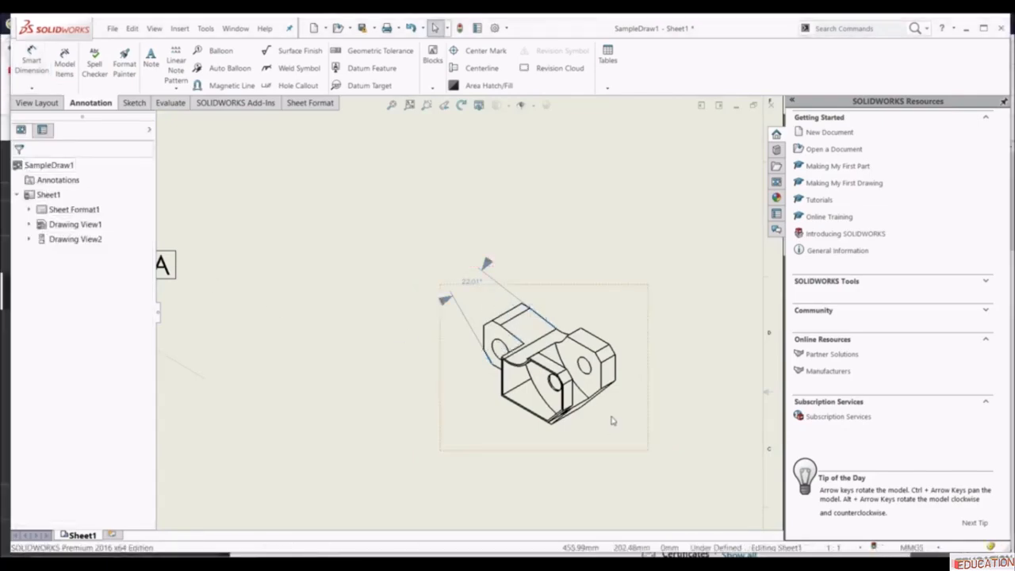
# - Switch to the exam PDF and examine Question 3's section F-F images and instructions on pages 19 and 20
pyautogui.click(742, 564)
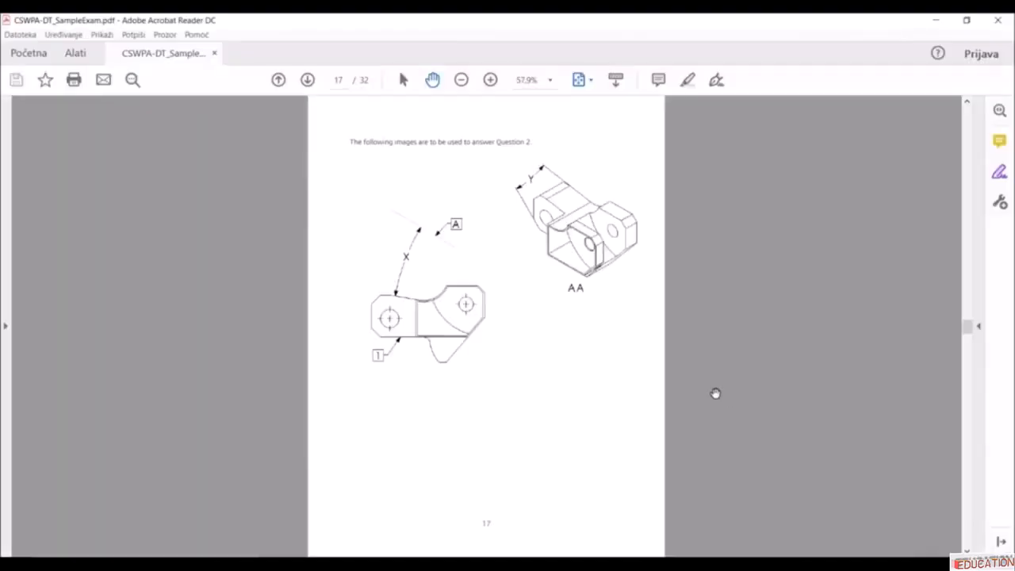
pyautogui.scroll(-11, 715, 393)
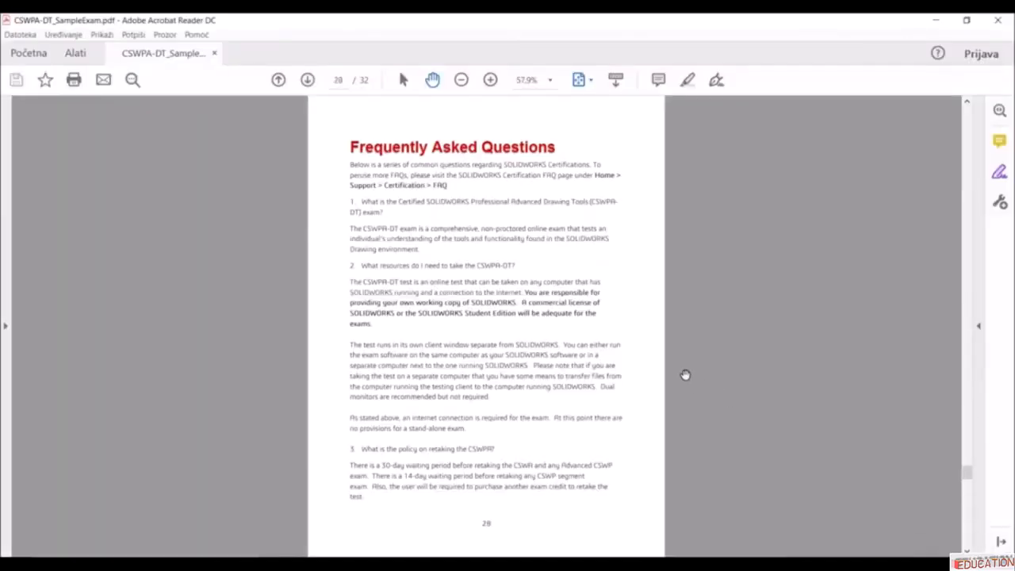
pyautogui.scroll(1, 685, 374)
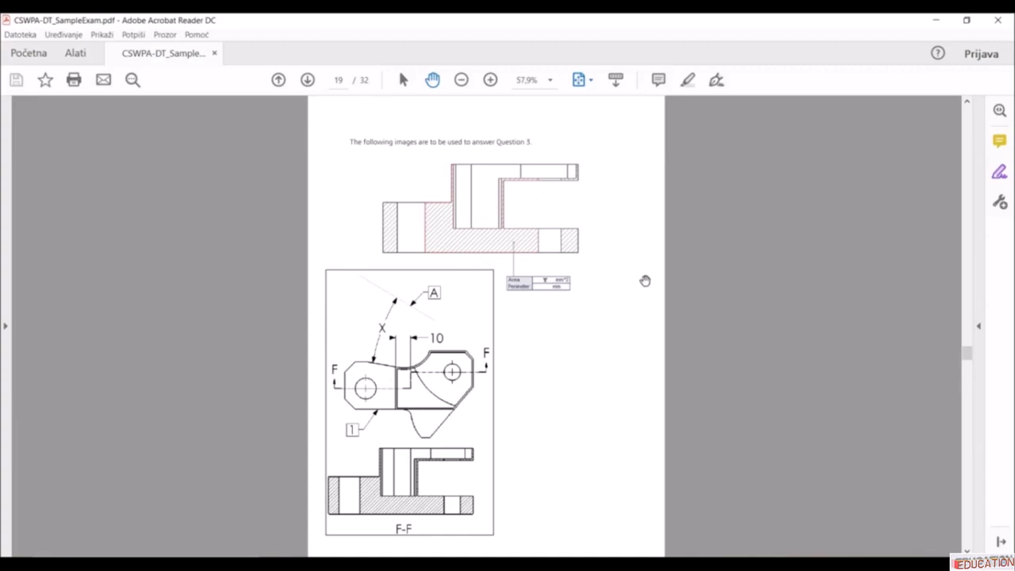
pyautogui.scroll(-3, 645, 279)
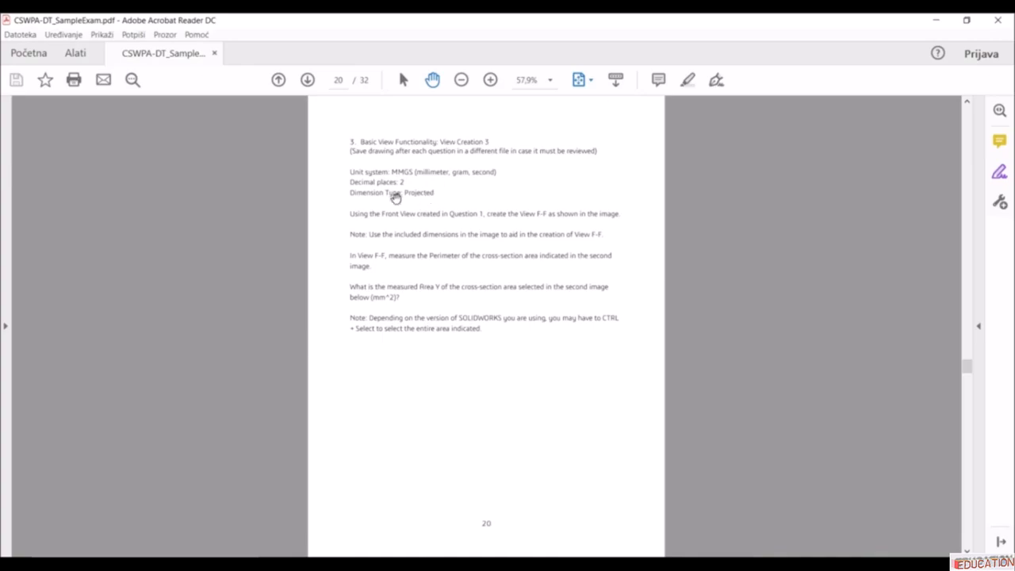
pyautogui.scroll(3, 695, 329)
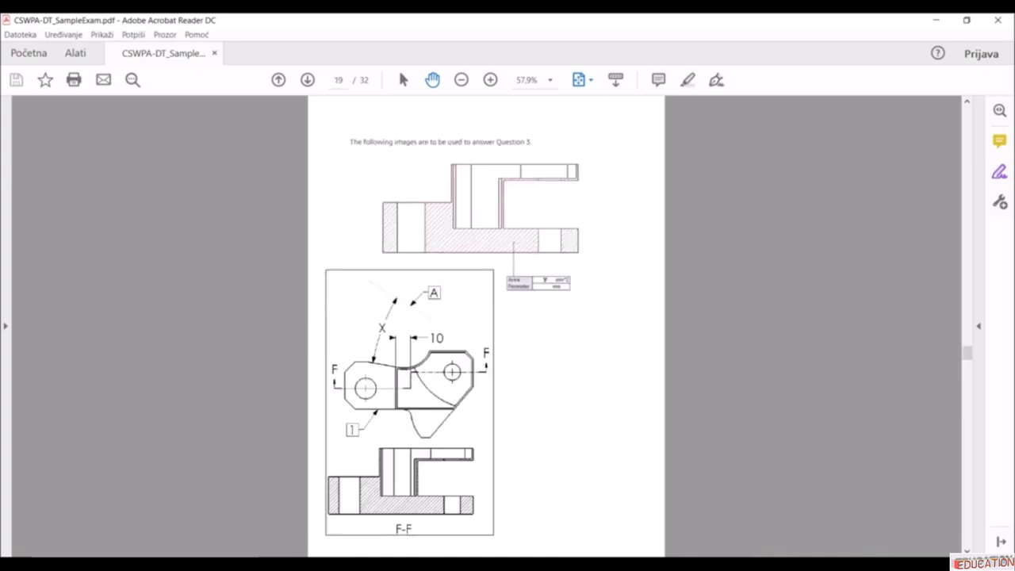
# - Return to SampleDraw1 and sketch a stepped line across the front view through both hole centres, with a vertical jog about 10 mm high
pyautogui.hotkey('alt', 'Tab')
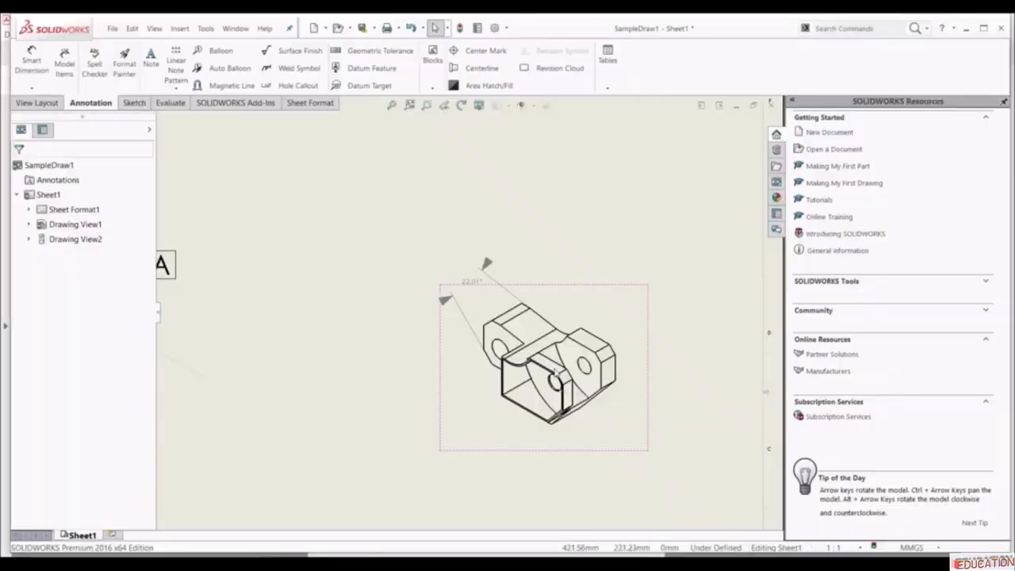
pyautogui.scroll(6, 408, 347)
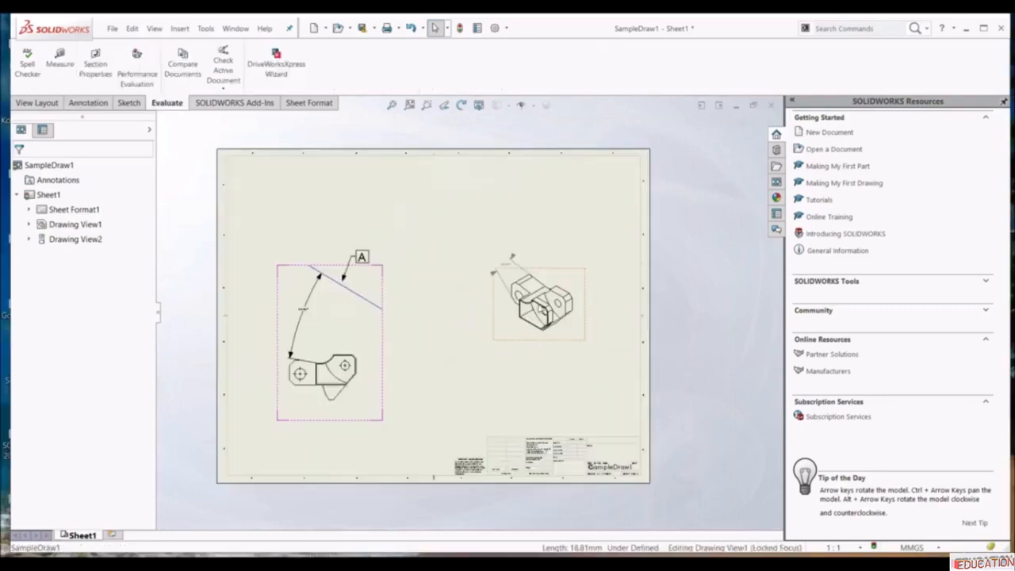
pyautogui.scroll(-1, 413, 333)
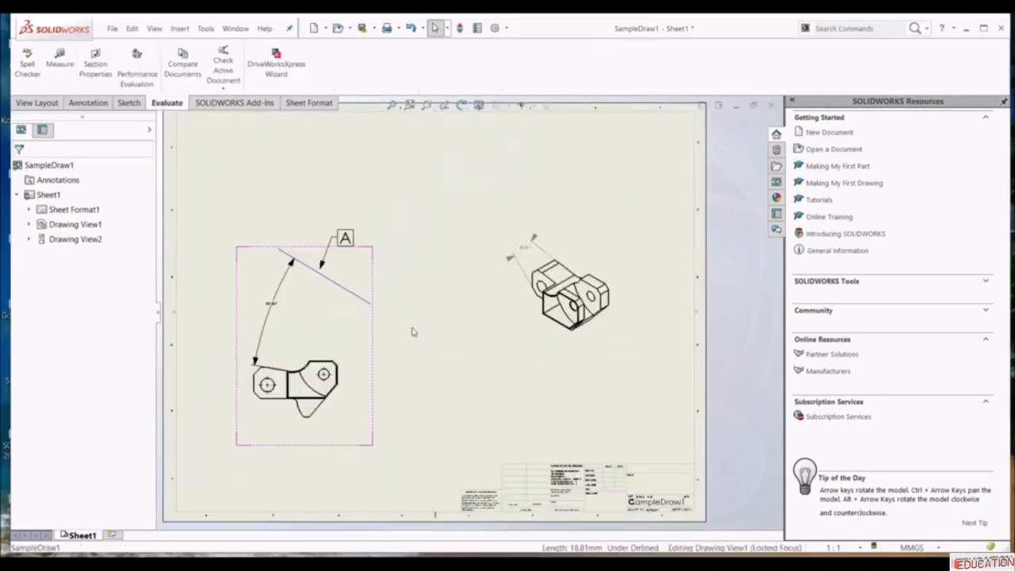
pyautogui.scroll(2, 412, 331)
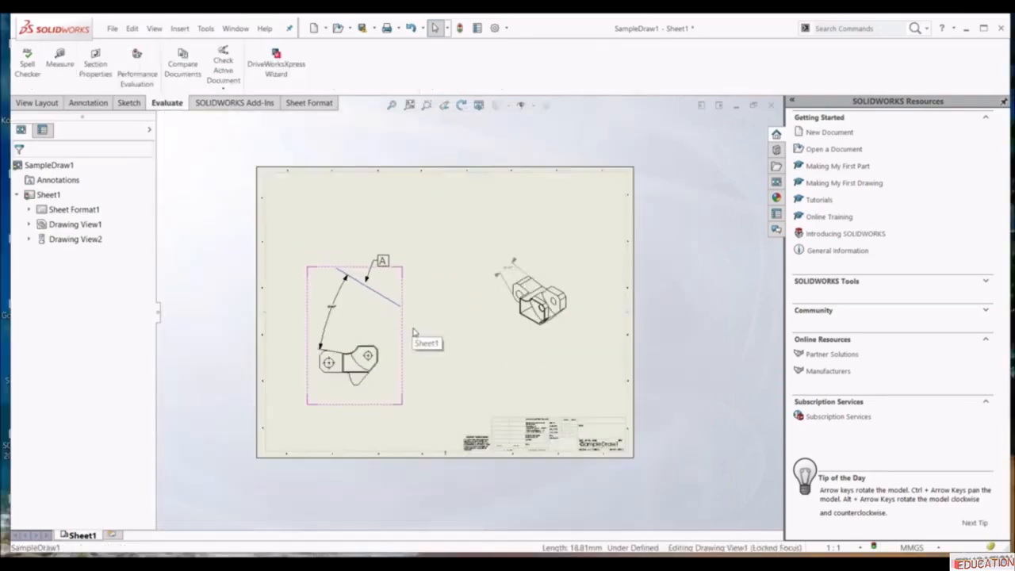
pyautogui.scroll(-1, 341, 351)
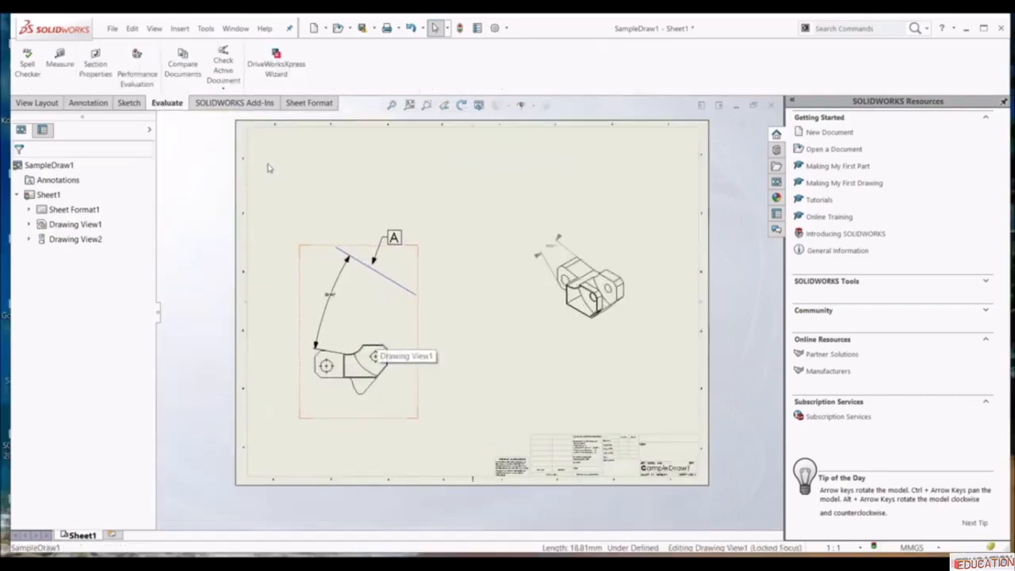
pyautogui.click(37, 102)
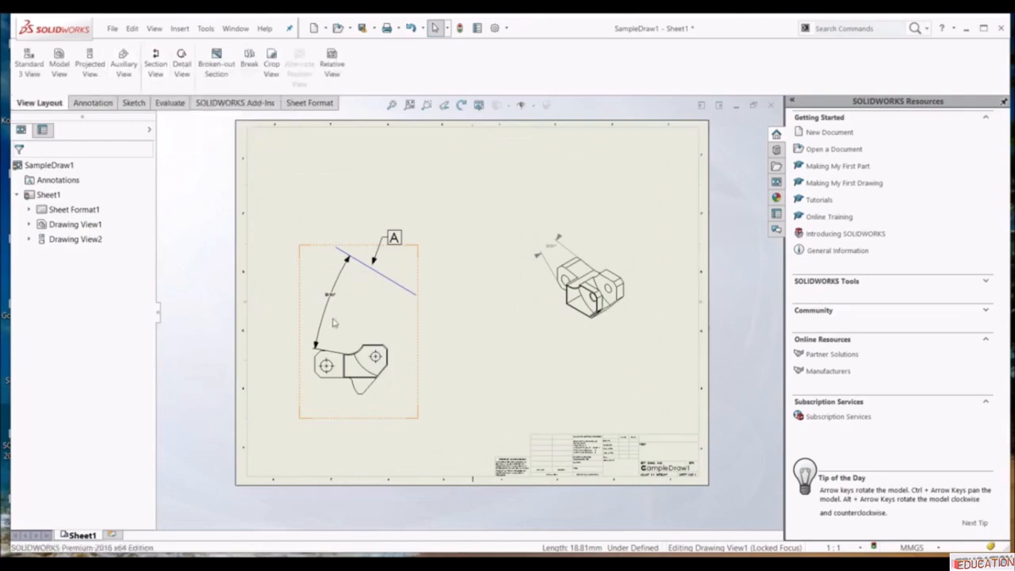
pyautogui.scroll(-2, 391, 367)
pyautogui.click(133, 102)
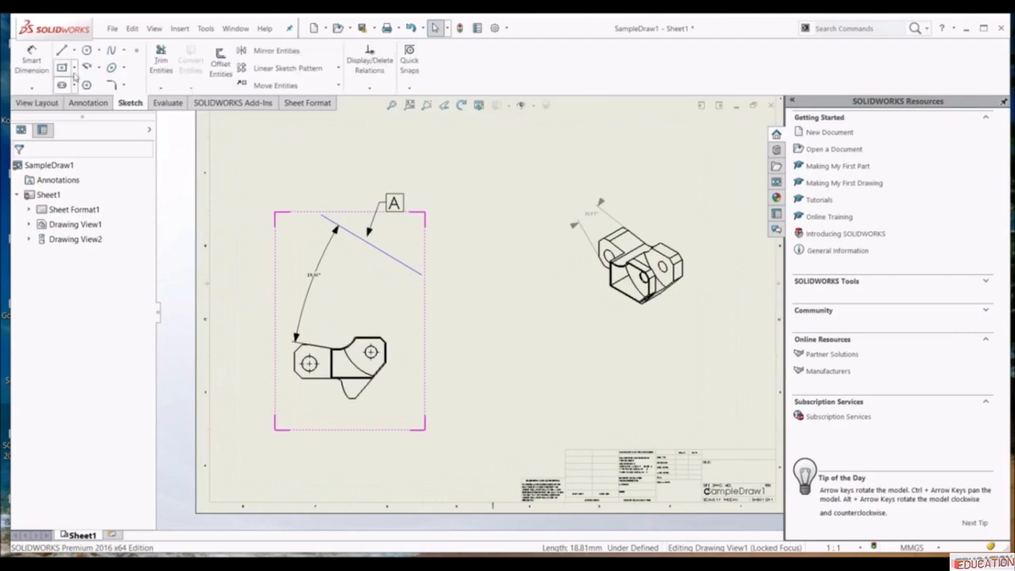
pyautogui.click(62, 50)
pyautogui.scroll(4, 317, 372)
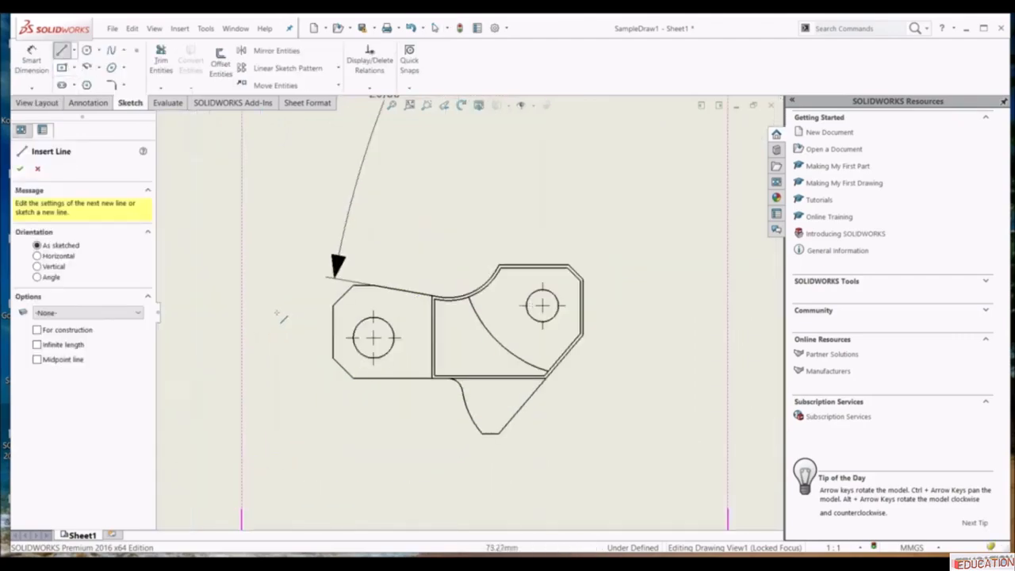
pyautogui.click(319, 340)
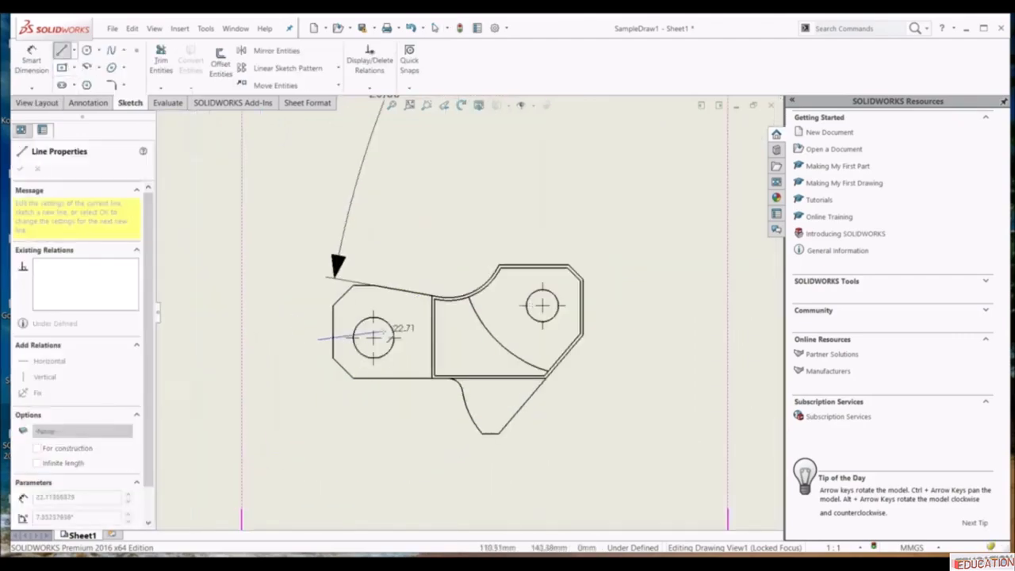
pyautogui.click(374, 338)
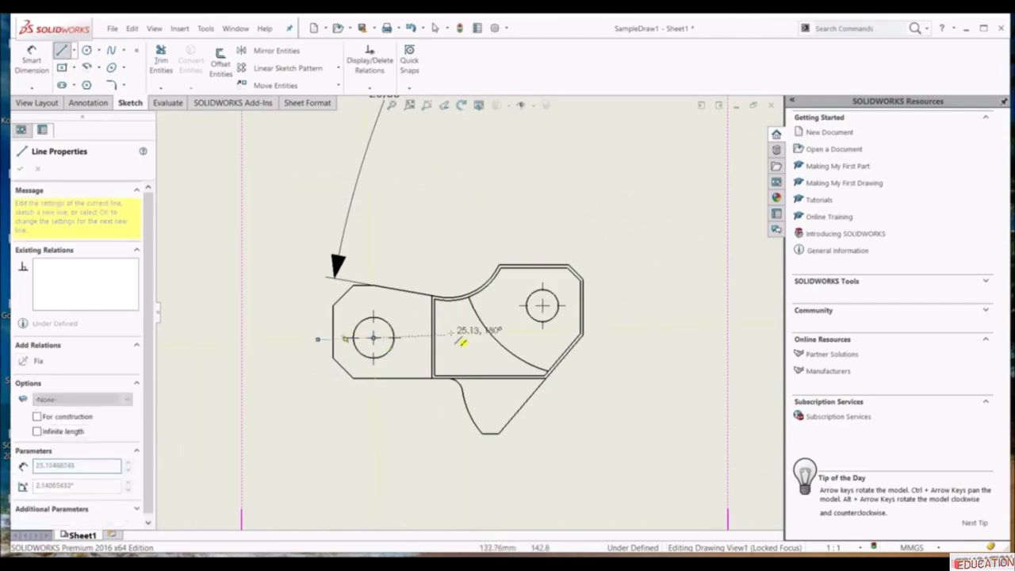
pyautogui.click(463, 338)
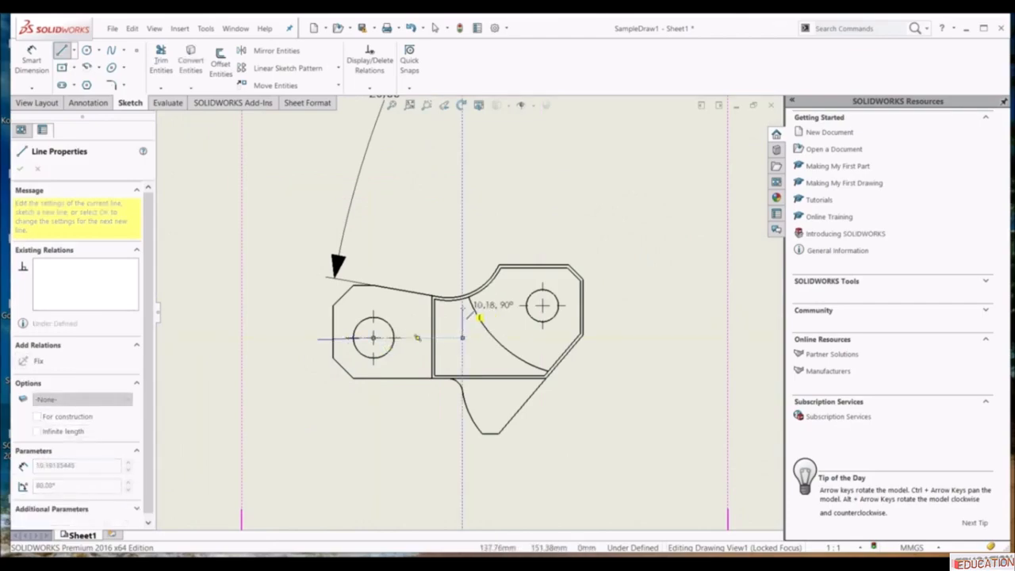
pyautogui.click(463, 308)
pyautogui.click(543, 306)
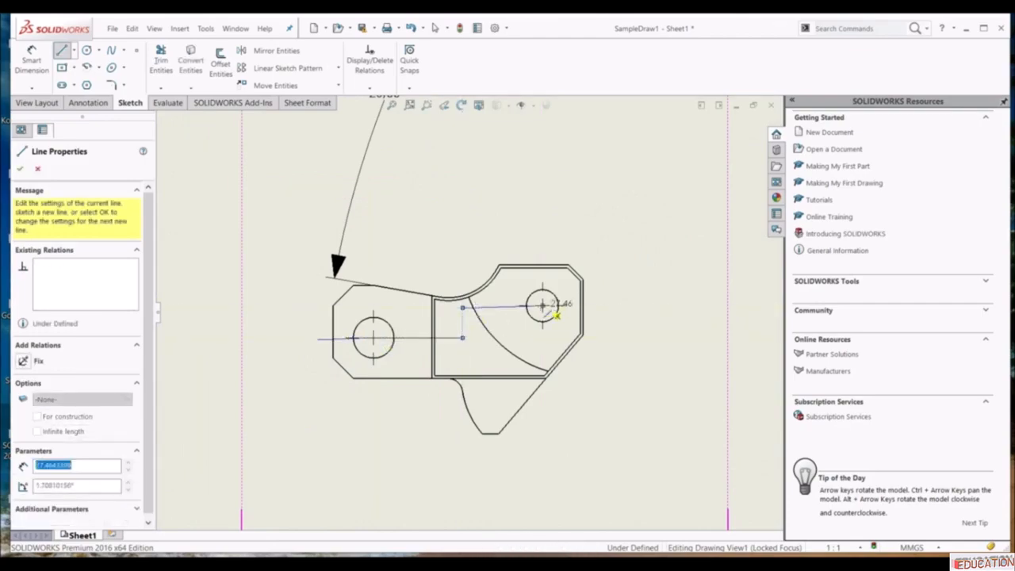
pyautogui.doubleClick(599, 308)
pyautogui.press('Escape')
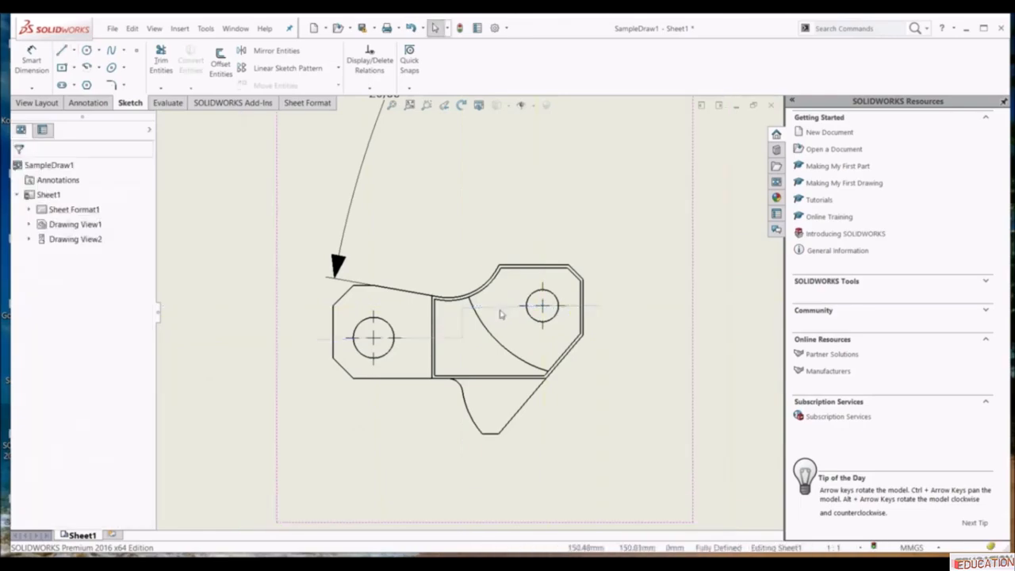
# - Make the stepped line's segment between the jog and the small hole and its outer segment beyond the large hole horizontal
pyautogui.click(503, 307)
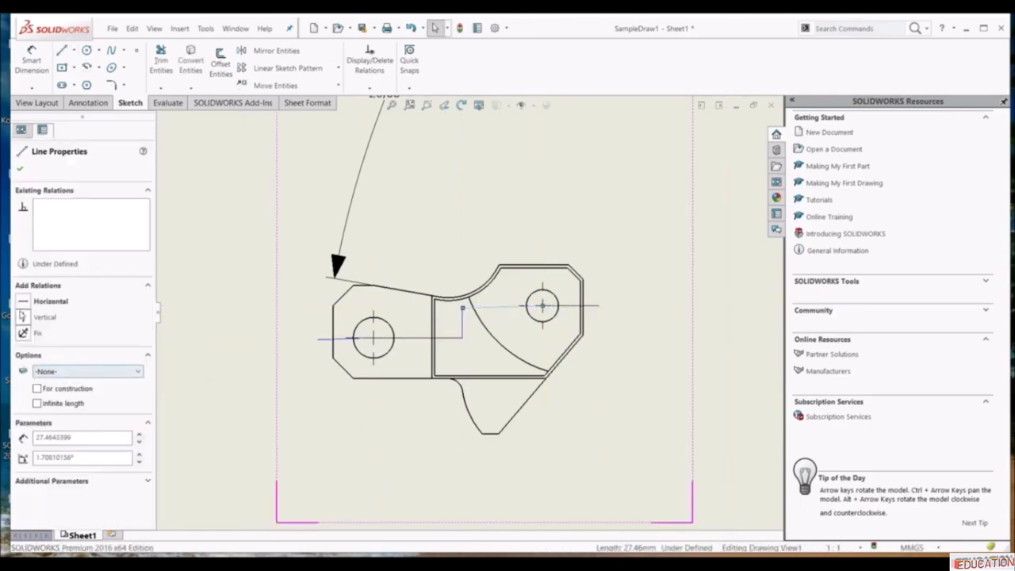
pyautogui.click(23, 301)
pyautogui.click(20, 167)
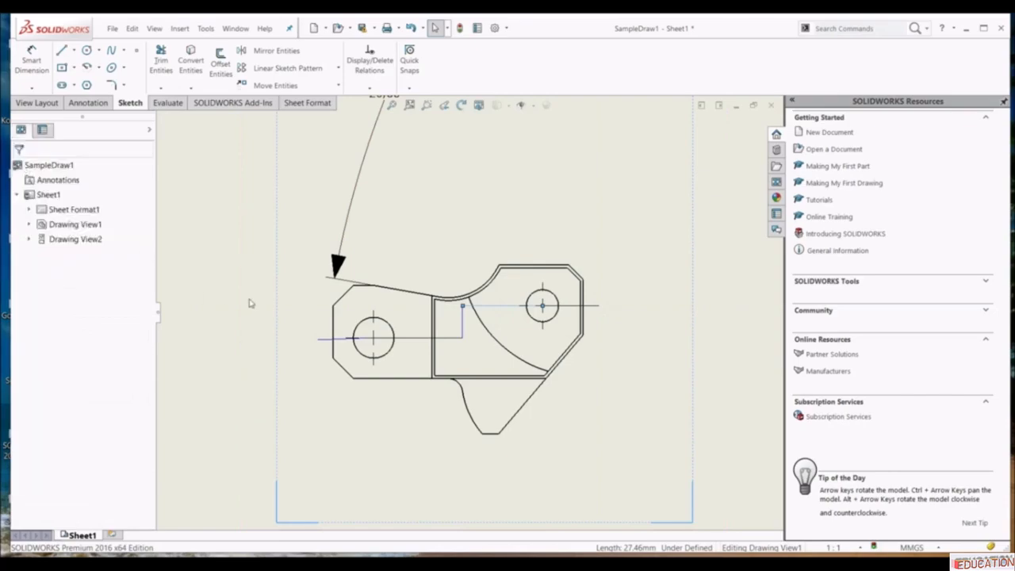
pyautogui.click(342, 339)
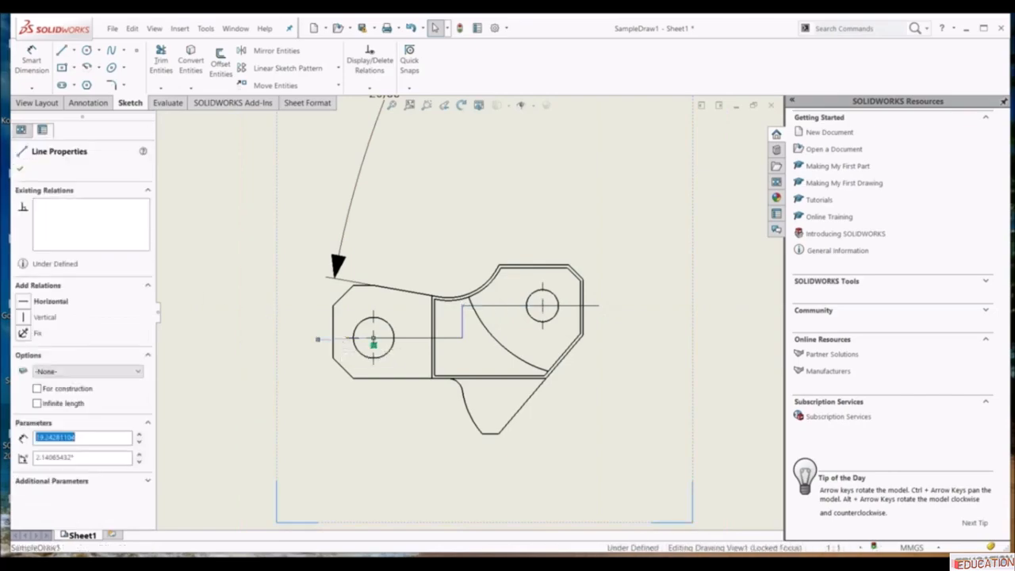
pyautogui.click(23, 301)
pyautogui.click(21, 168)
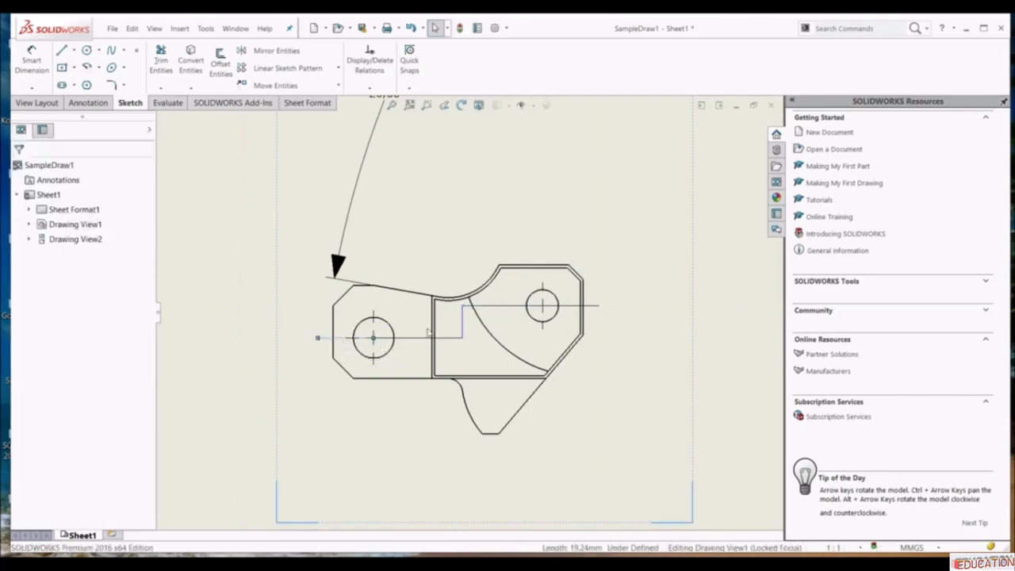
# - Check the relations of the segments at the jog and make the outer segment beyond the small hole horizontal
pyautogui.click(446, 340)
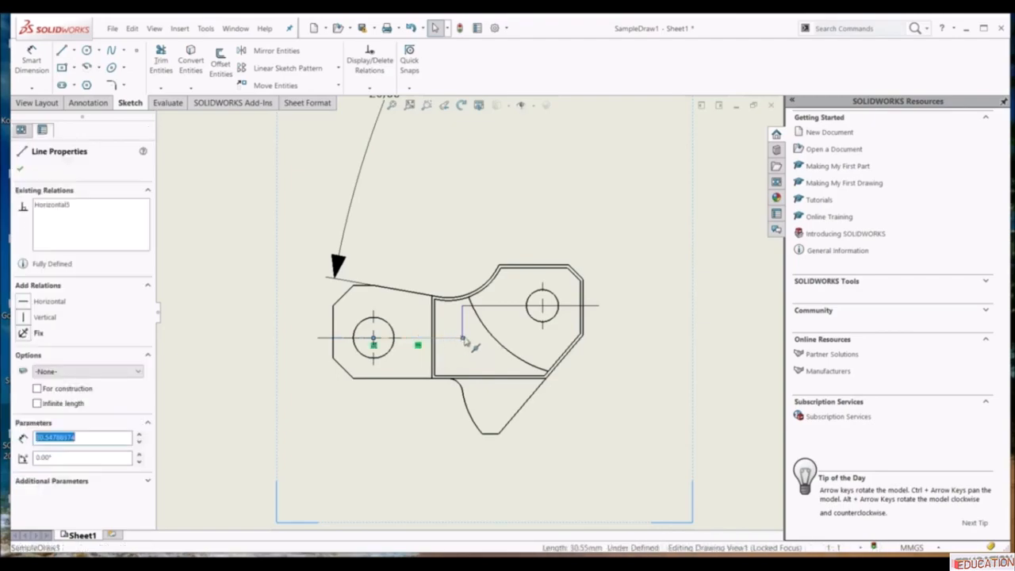
pyautogui.click(464, 331)
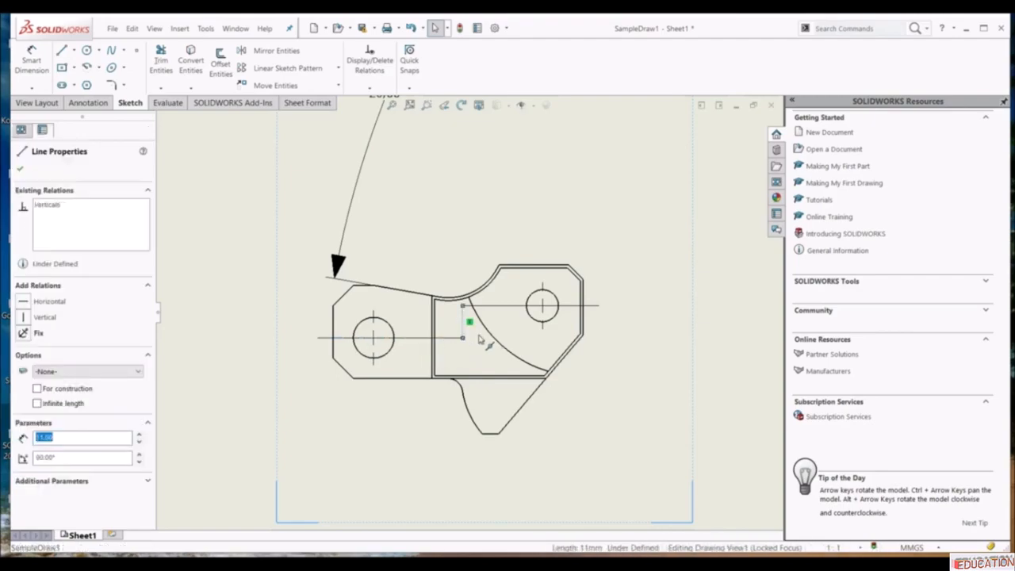
pyautogui.click(598, 306)
pyautogui.click(595, 307)
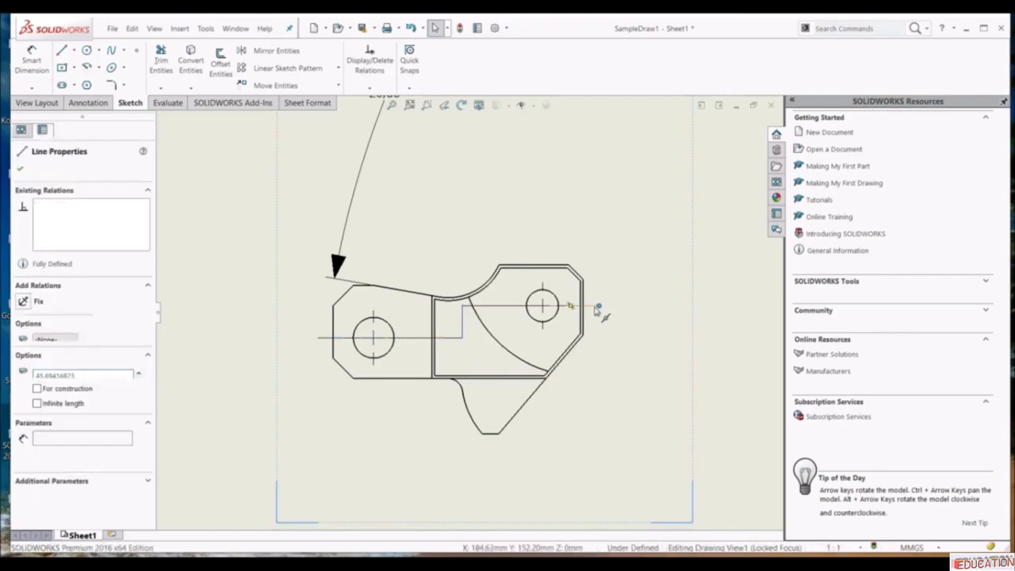
pyautogui.click(20, 169)
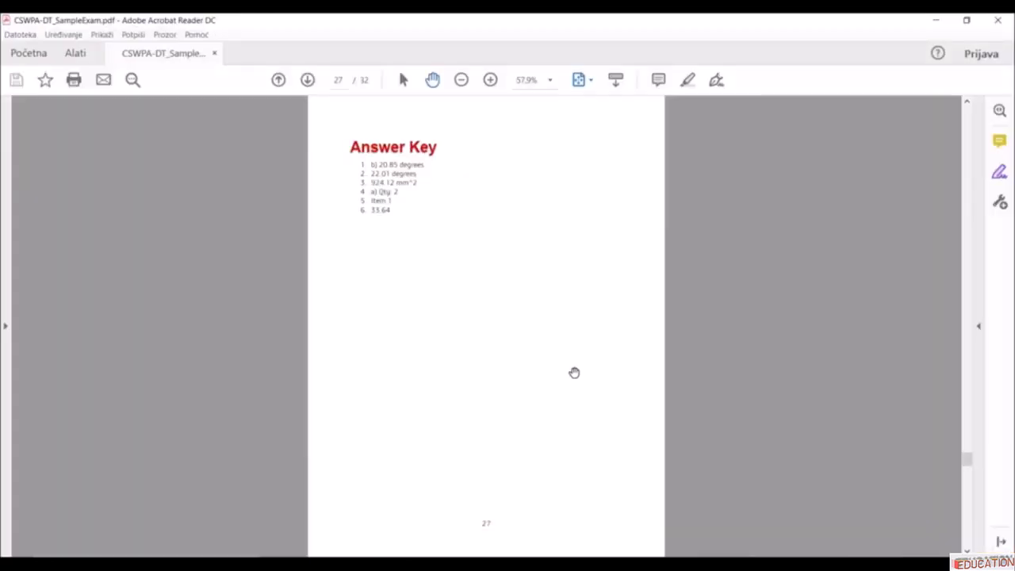
# - Check the jog's position in Question 3's section F-F images on page 19 of the exam PDF and return to SampleDraw1
pyautogui.scroll(10, 574, 373)
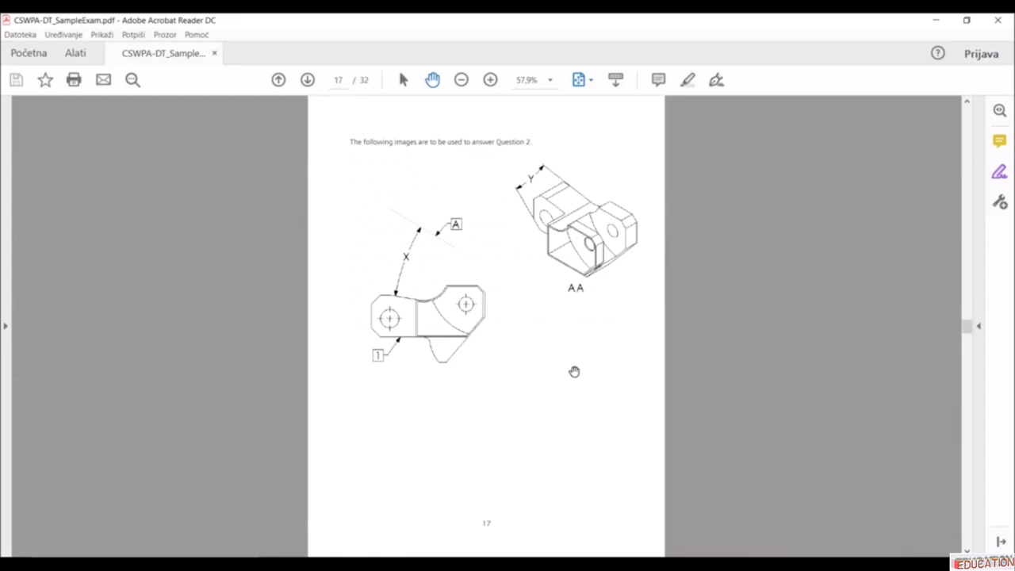
pyautogui.scroll(-2, 574, 371)
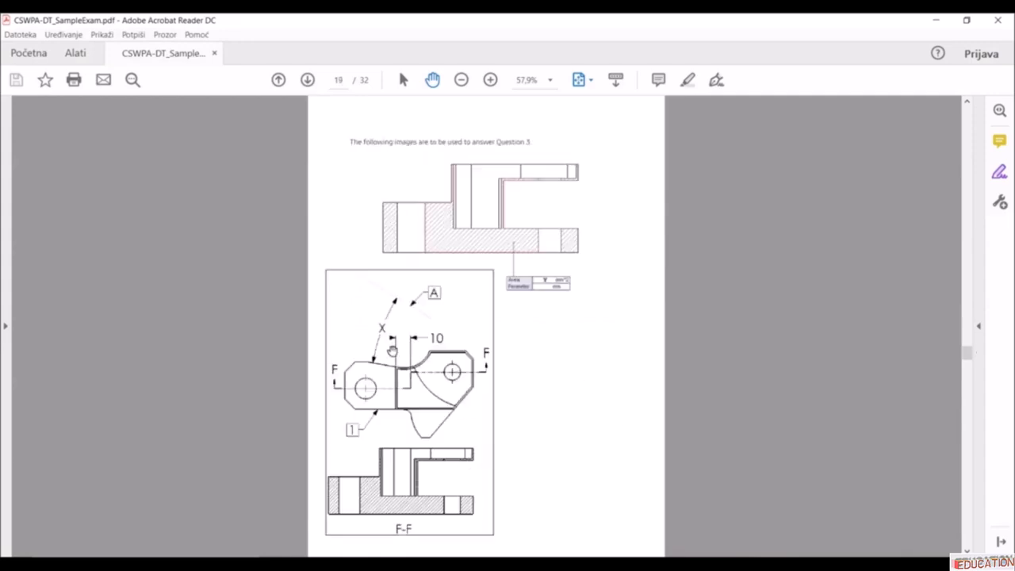
pyautogui.hotkey('alt', 'Tab')
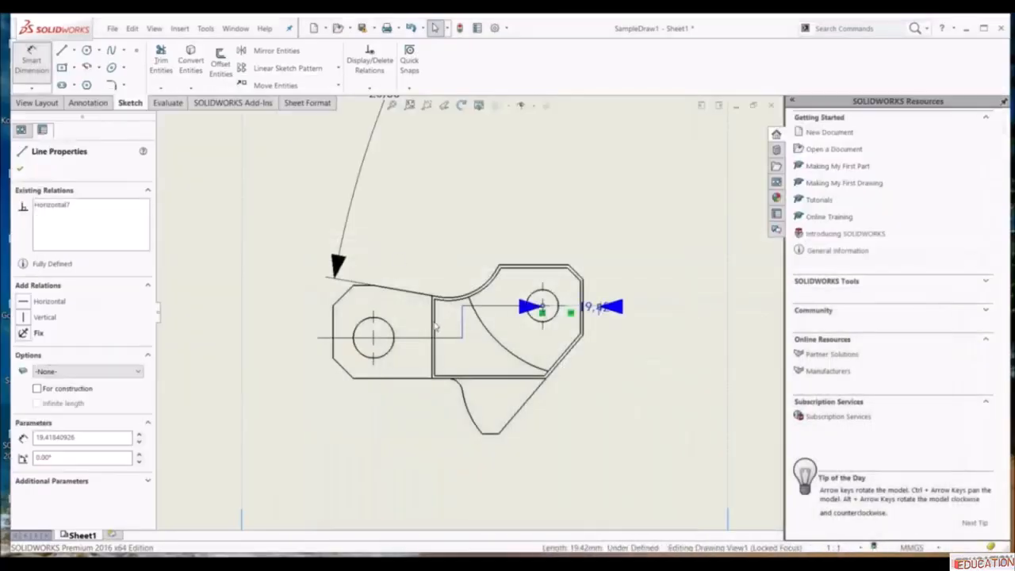
# - Dimension the vertical jog 10 mm from the vertical edge where the large-hole arm meets the Widget's body
pyautogui.press('Escape')
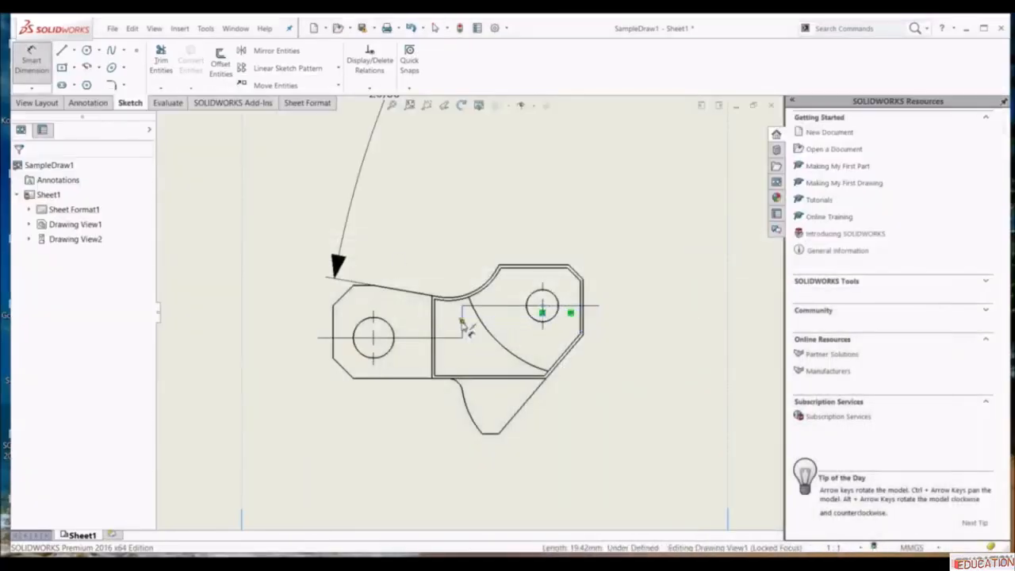
pyautogui.click(435, 331)
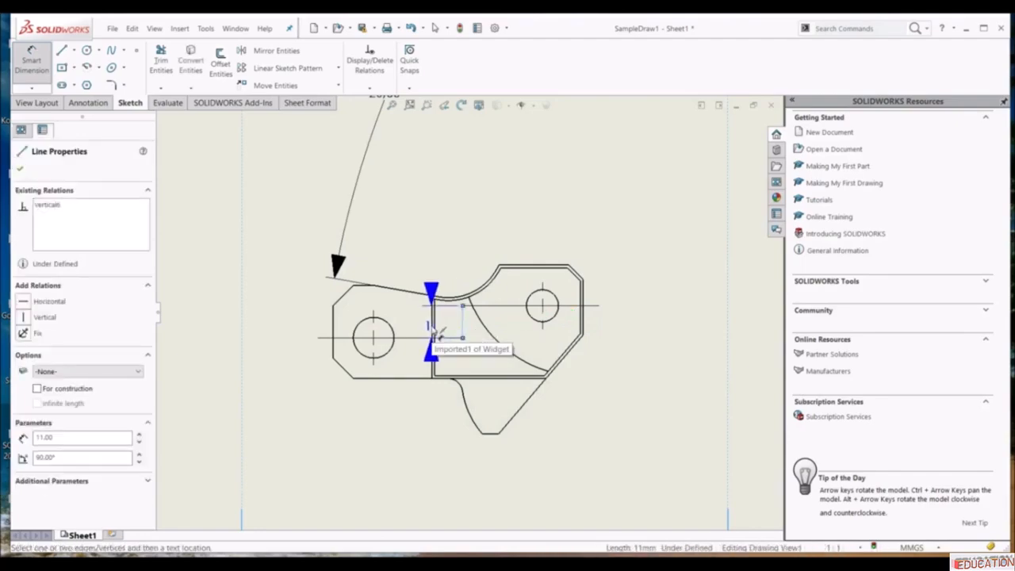
pyautogui.click(433, 328)
pyautogui.click(445, 260)
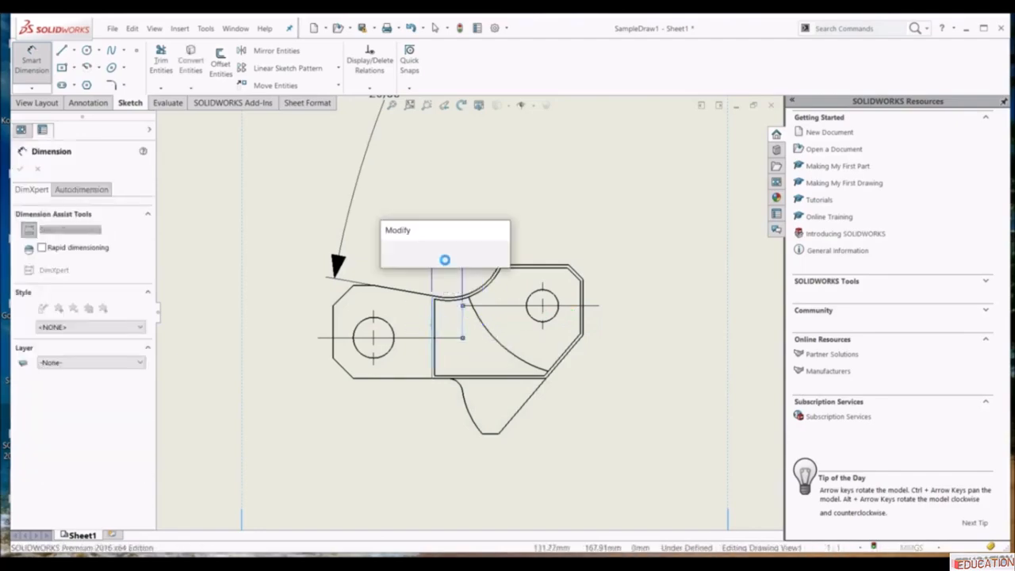
pyautogui.press('Return')
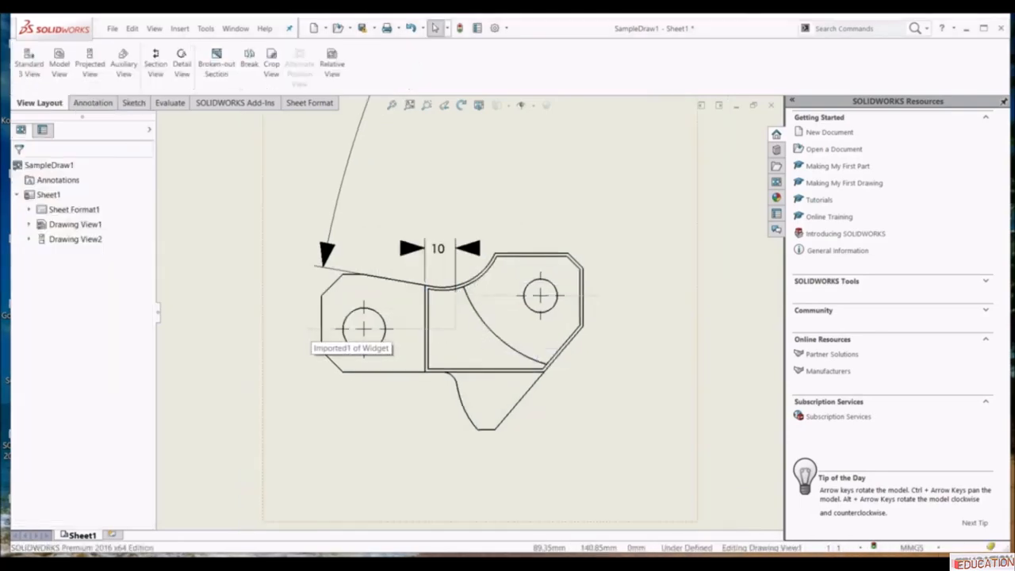
# - Create a standard section view from all five segments of the stepped line in the front view
pyautogui.click(308, 329)
pyautogui.keyDown('ctrl'); pyautogui.click(458, 321); pyautogui.keyUp('ctrl')
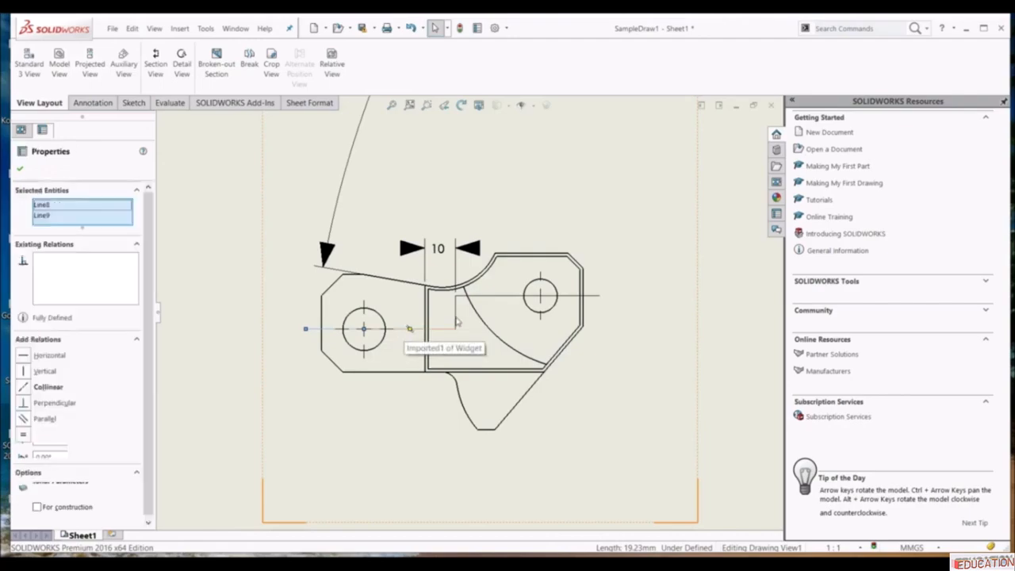
pyautogui.keyDown('ctrl'); pyautogui.click(478, 300); pyautogui.keyUp('ctrl')
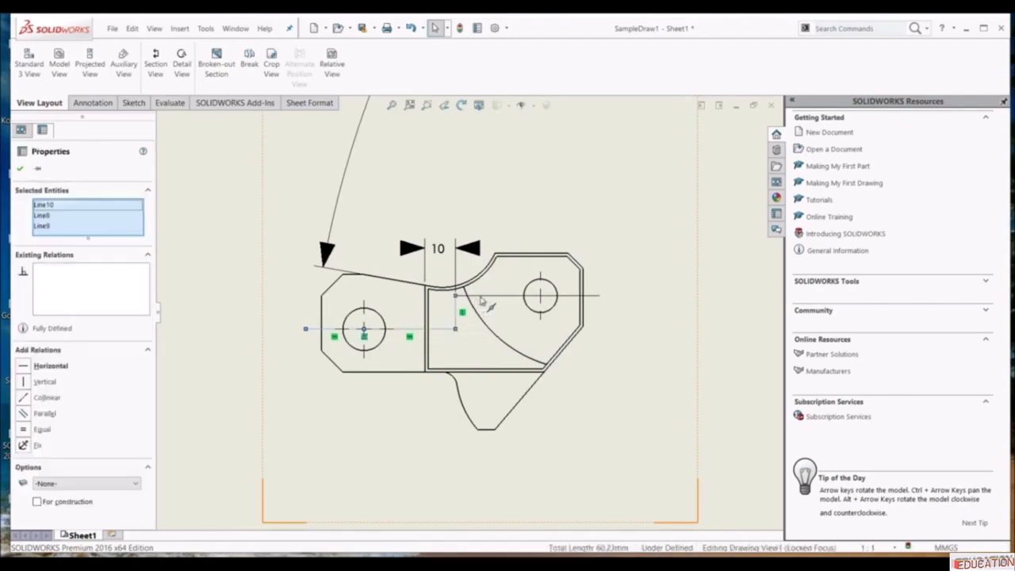
pyautogui.keyDown('ctrl'); pyautogui.click(580, 298); pyautogui.keyUp('ctrl')
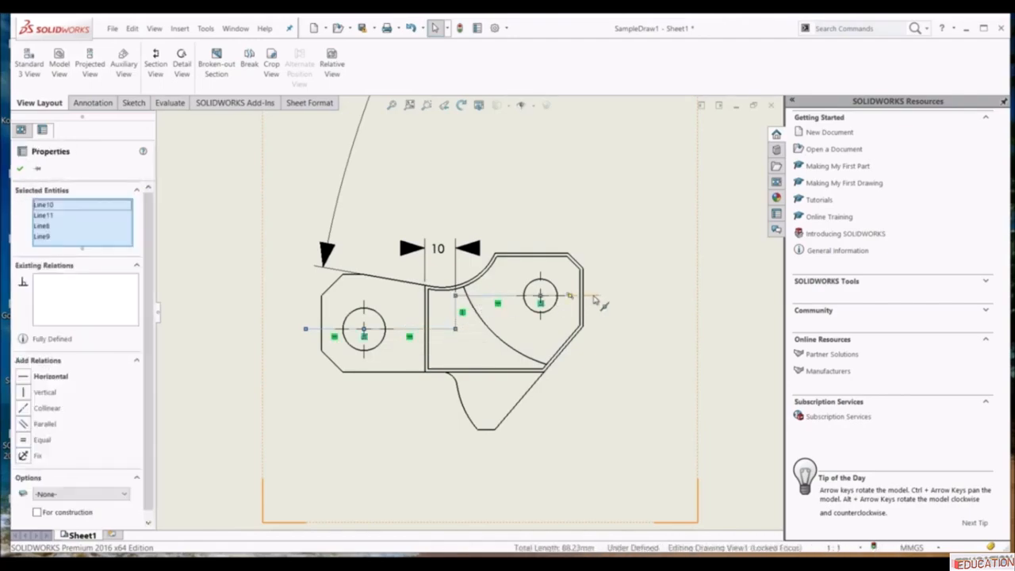
pyautogui.keyDown('ctrl'); pyautogui.click(613, 301); pyautogui.keyUp('ctrl')
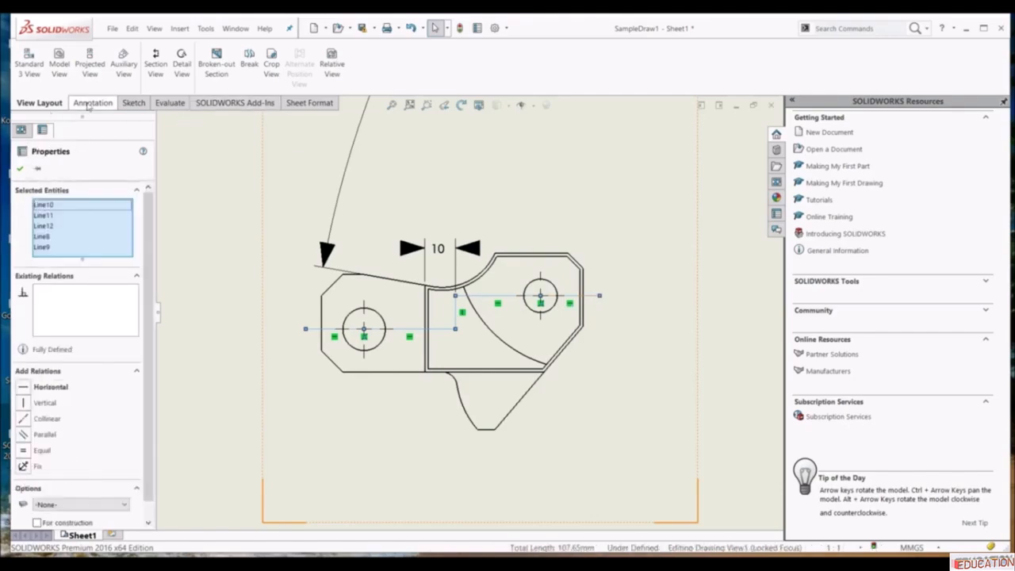
pyautogui.click(155, 71)
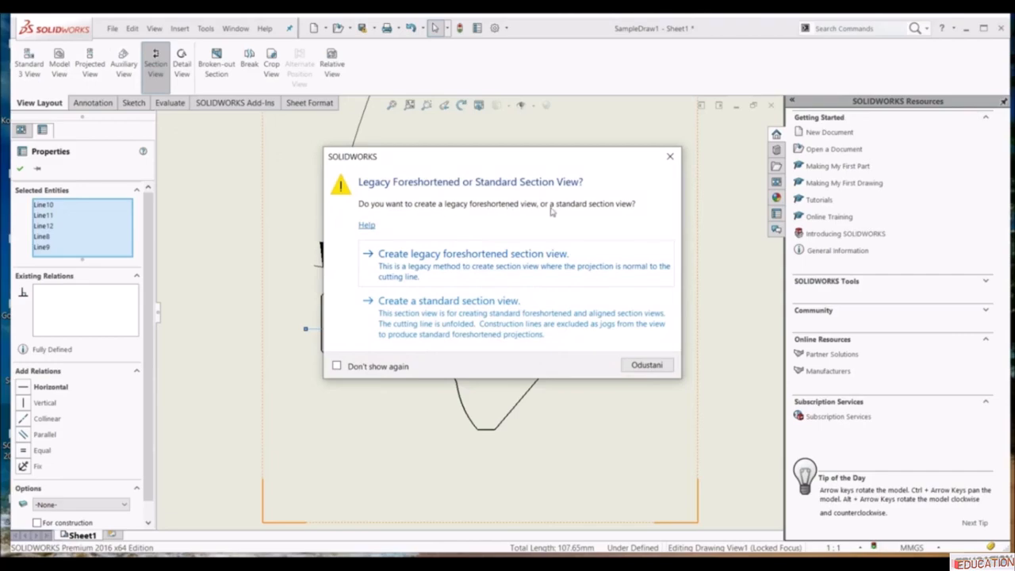
pyautogui.click(478, 321)
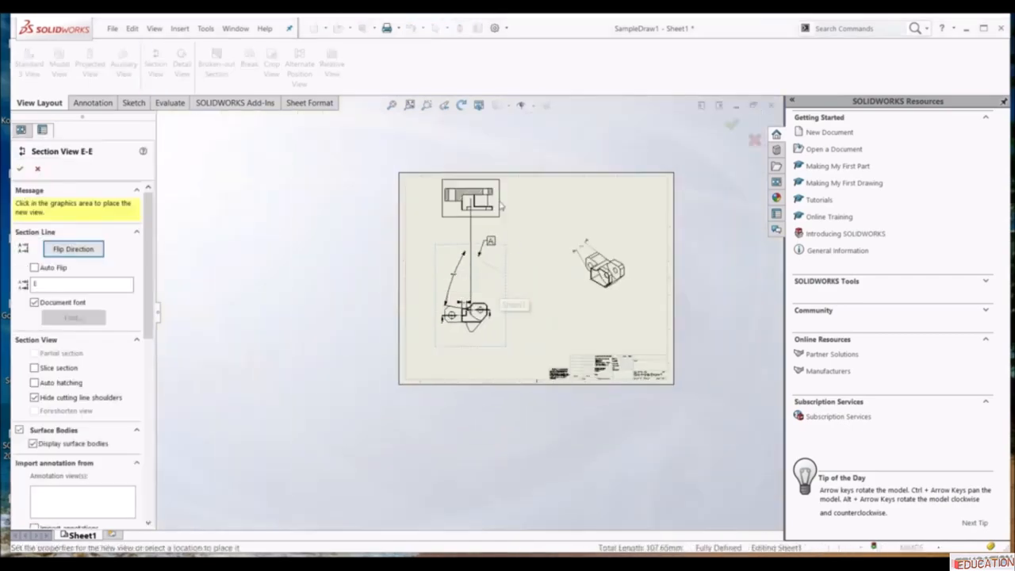
# - Flip the section's cutting direction and place the section view directly above the front view
pyautogui.scroll(-5, 501, 206)
pyautogui.scroll(2, 479, 268)
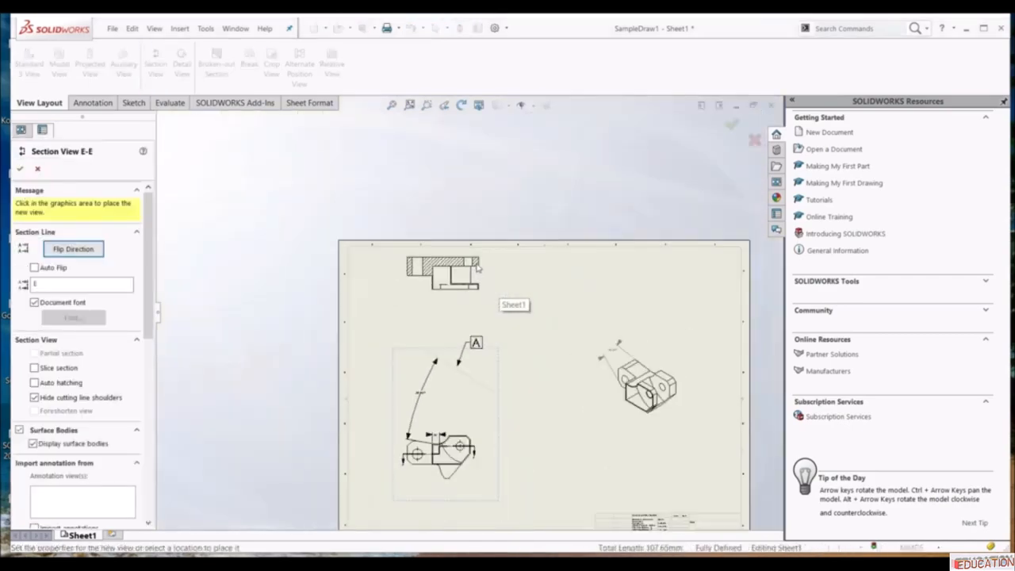
pyautogui.click(73, 249)
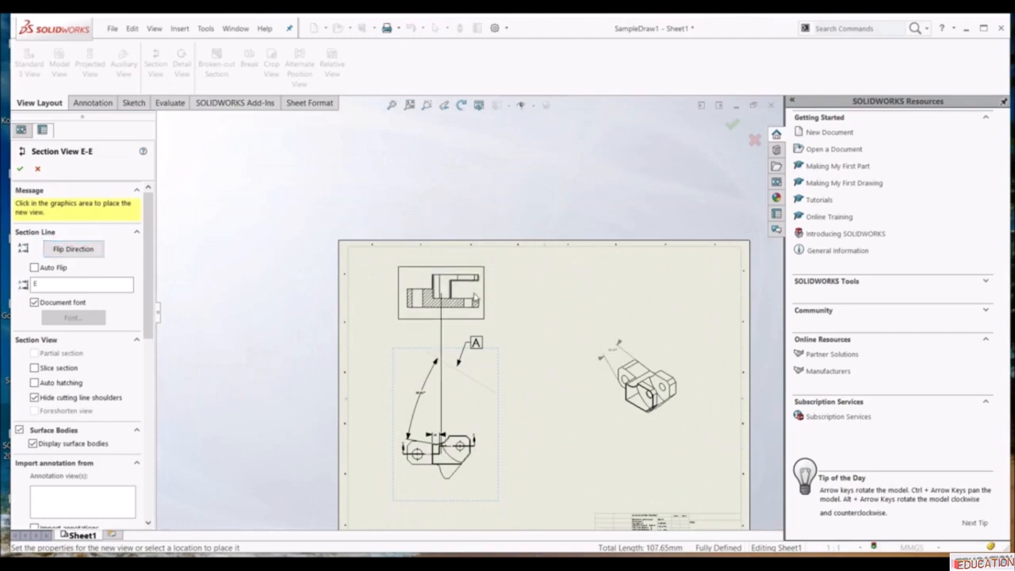
pyautogui.click(475, 298)
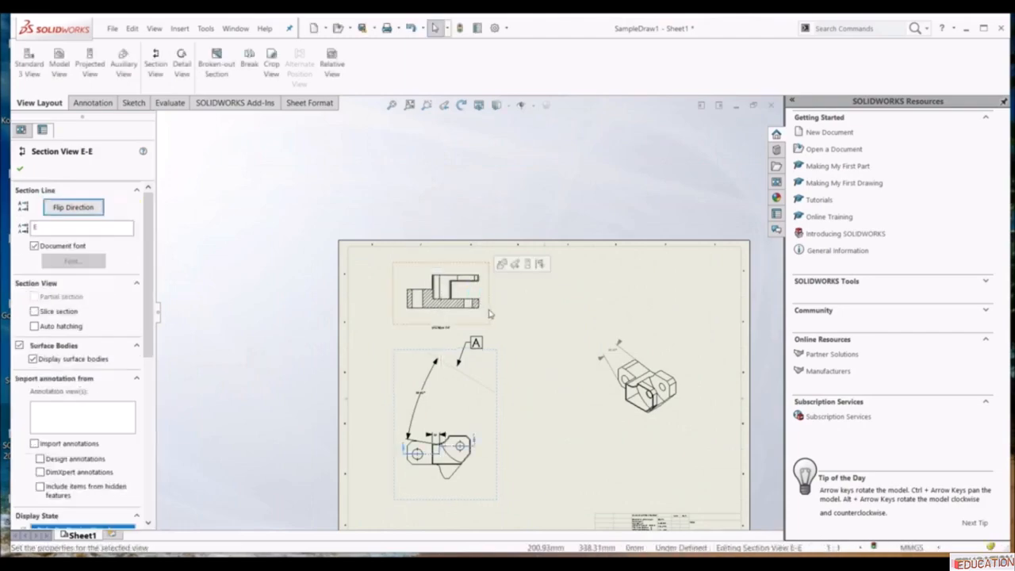
pyautogui.scroll(-2, 489, 300)
pyautogui.click(20, 169)
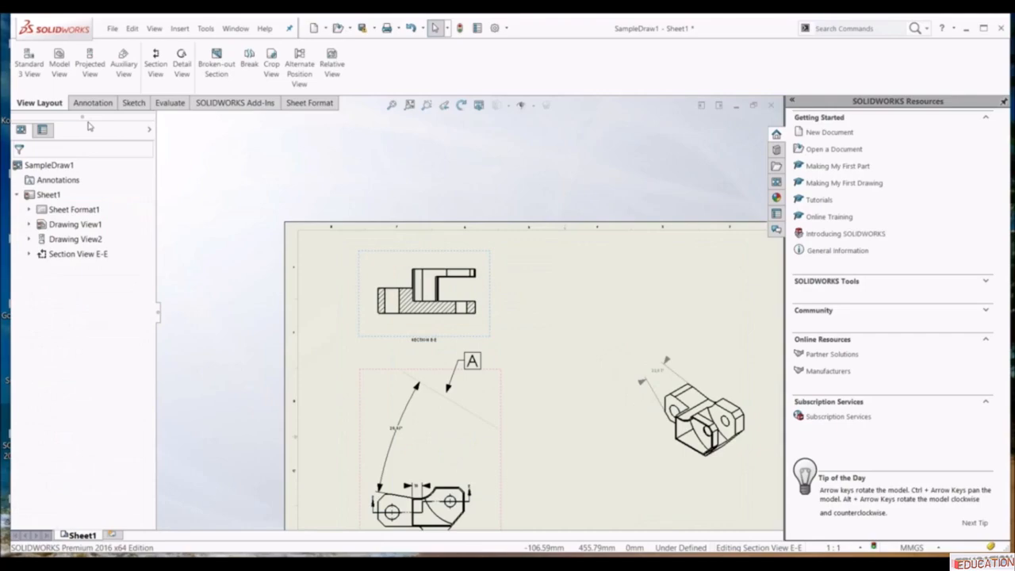
# - Measure the area of the hatched cut face in the stepped section view
pyautogui.click(169, 103)
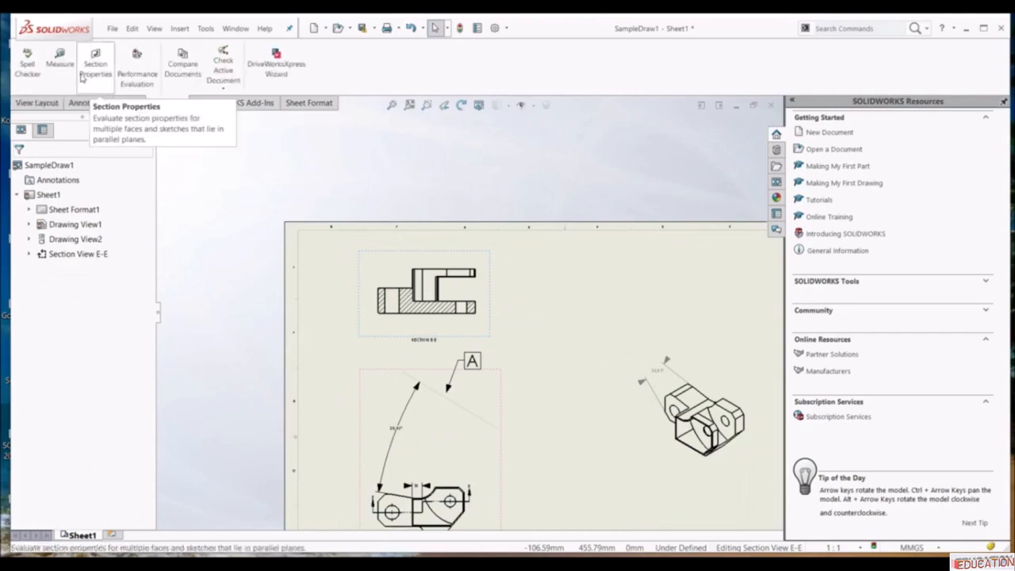
pyautogui.click(59, 60)
pyautogui.scroll(-3, 448, 337)
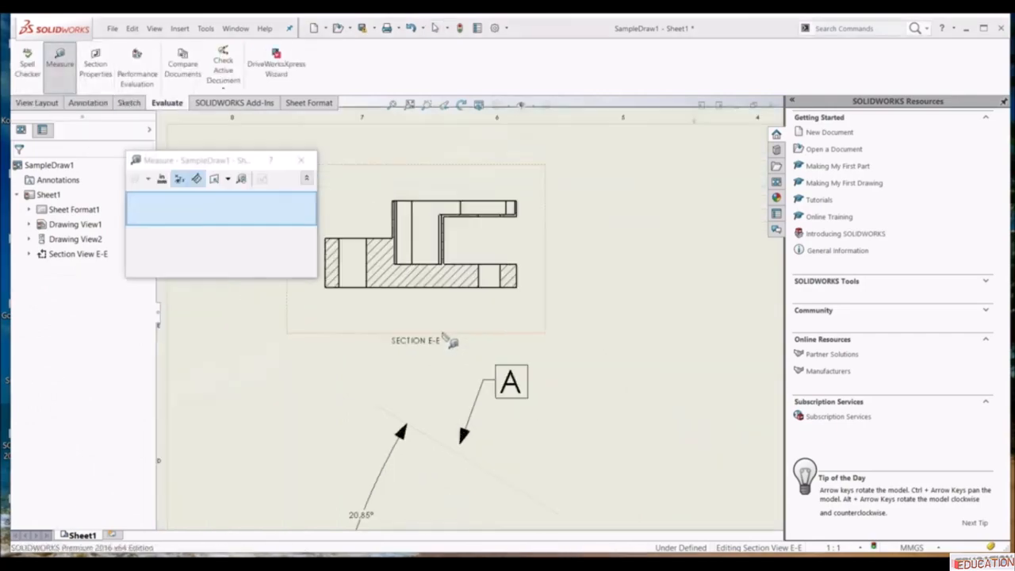
pyautogui.click(421, 276)
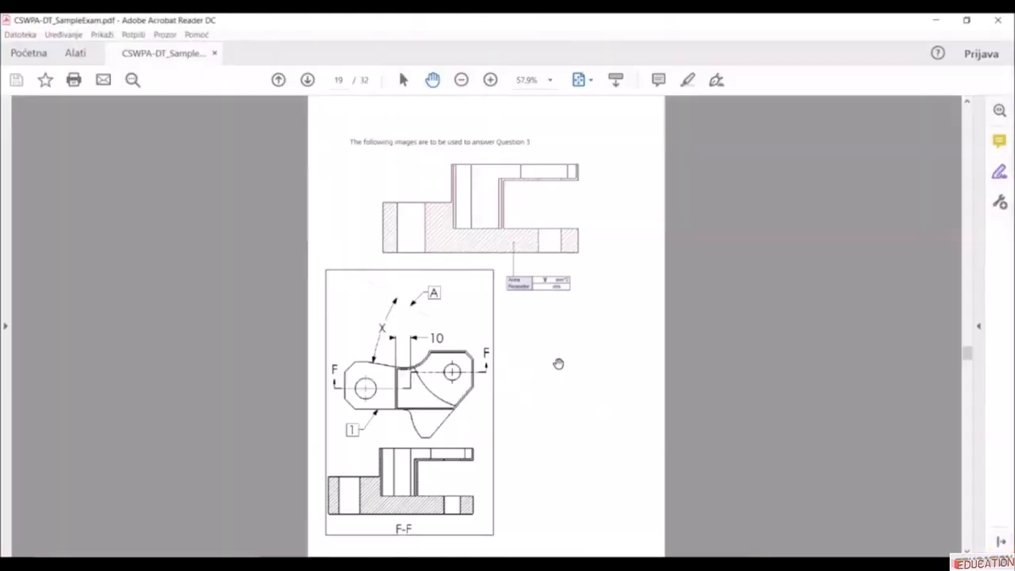
# - Check Question 3's answer in the exam PDF's answer key and read Question 4's images and BOM instructions on pages 21 and 22
pyautogui.scroll(-10, 558, 364)
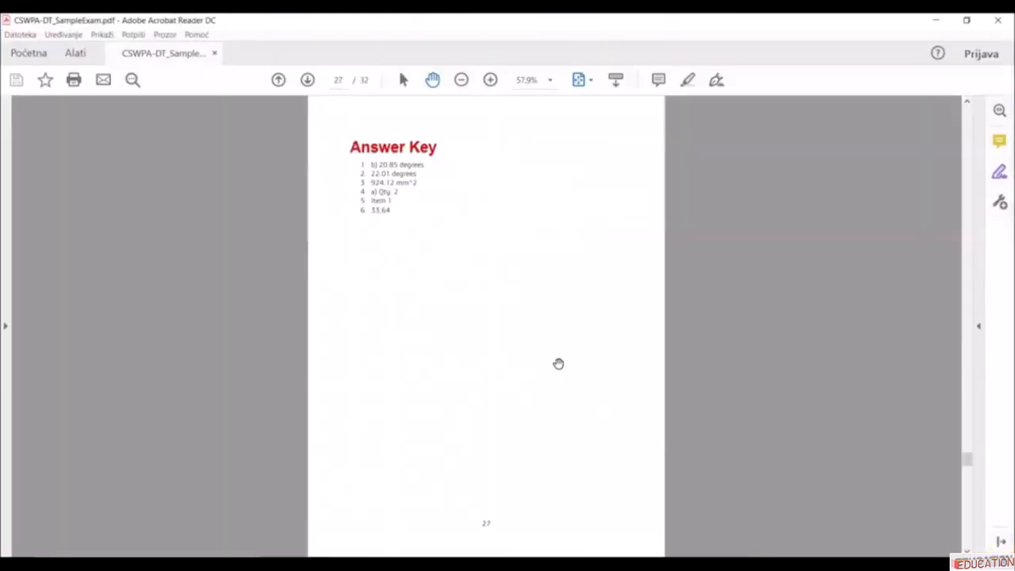
pyautogui.scroll(2, 558, 363)
pyautogui.scroll(-3, 558, 364)
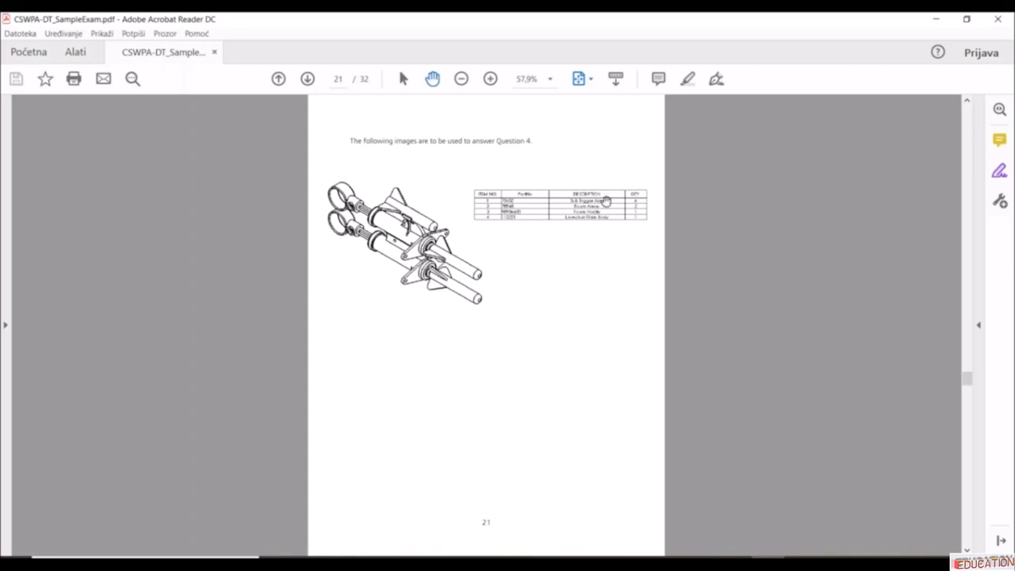
pyautogui.scroll(-3, 575, 240)
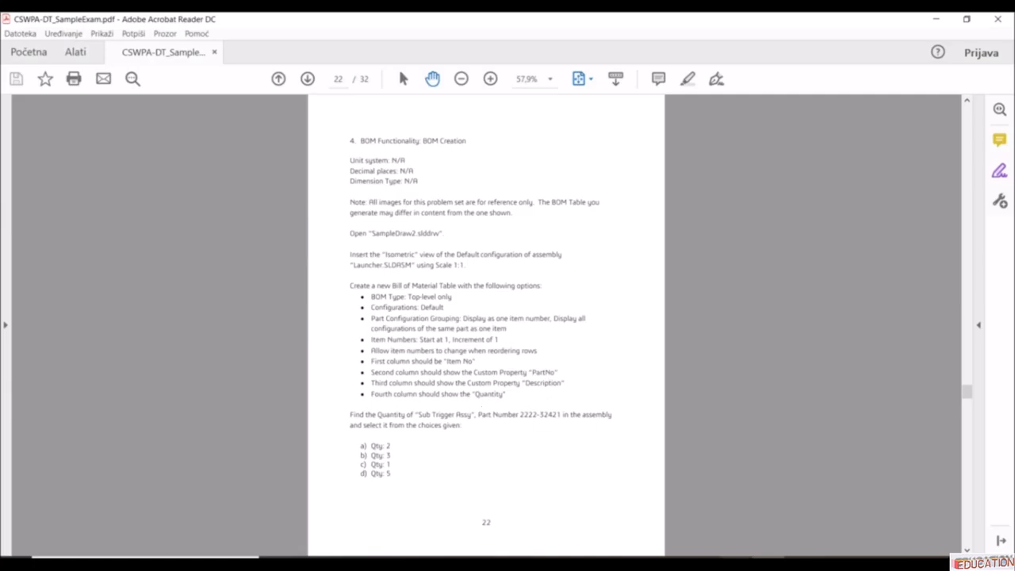
# - Switch to SOLIDWORKS and load the Launcher assembly from the Launcher Assy folder as a model view in SampleDraw2
pyautogui.click(752, 558)
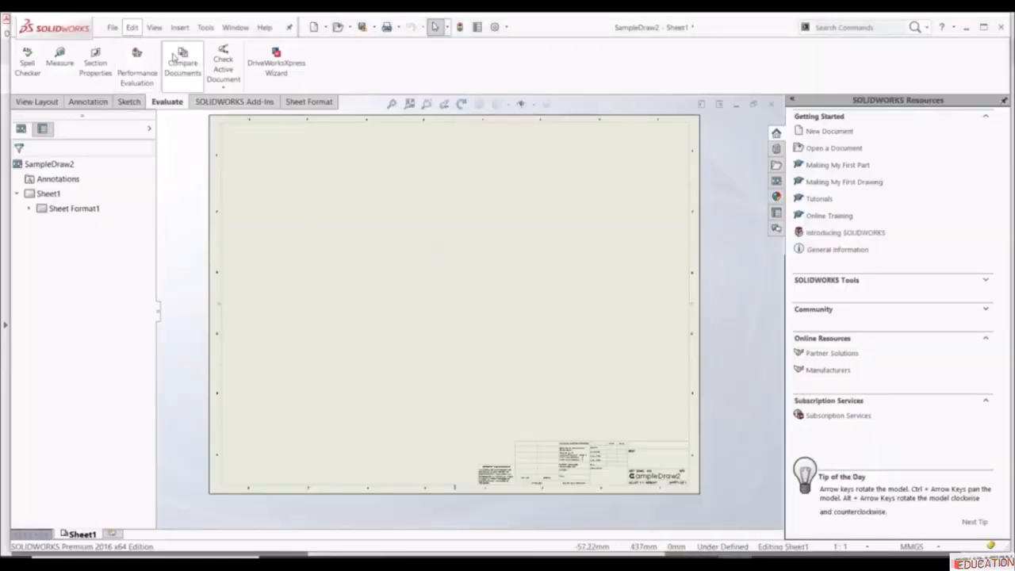
pyautogui.click(50, 107)
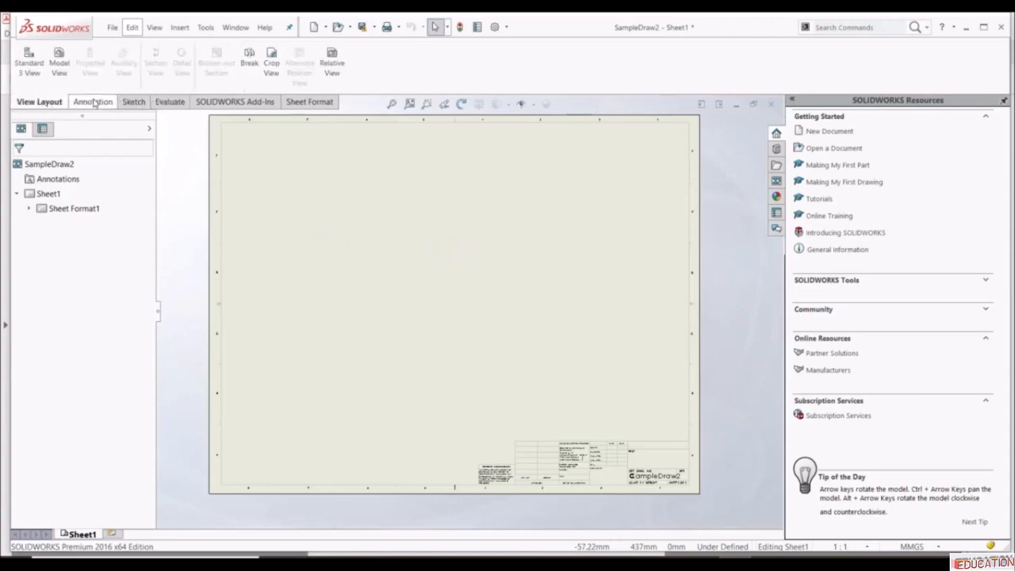
pyautogui.click(59, 59)
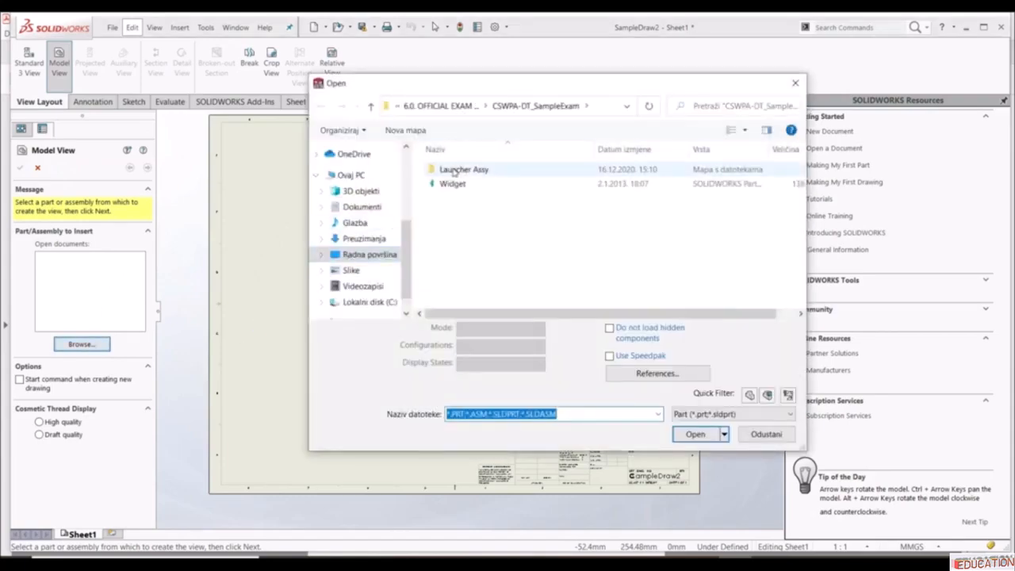
pyautogui.click(454, 173)
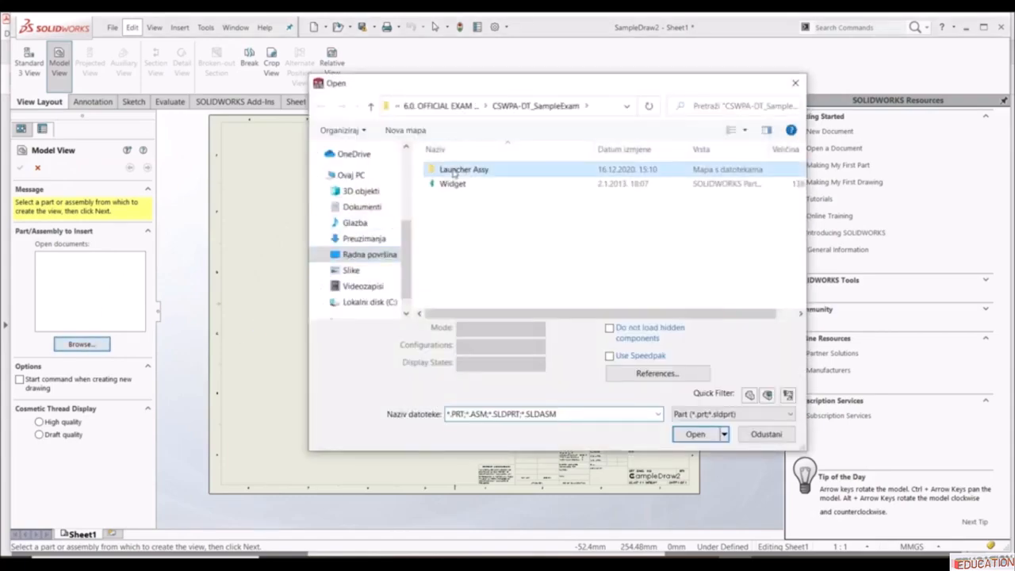
pyautogui.doubleClick(455, 173)
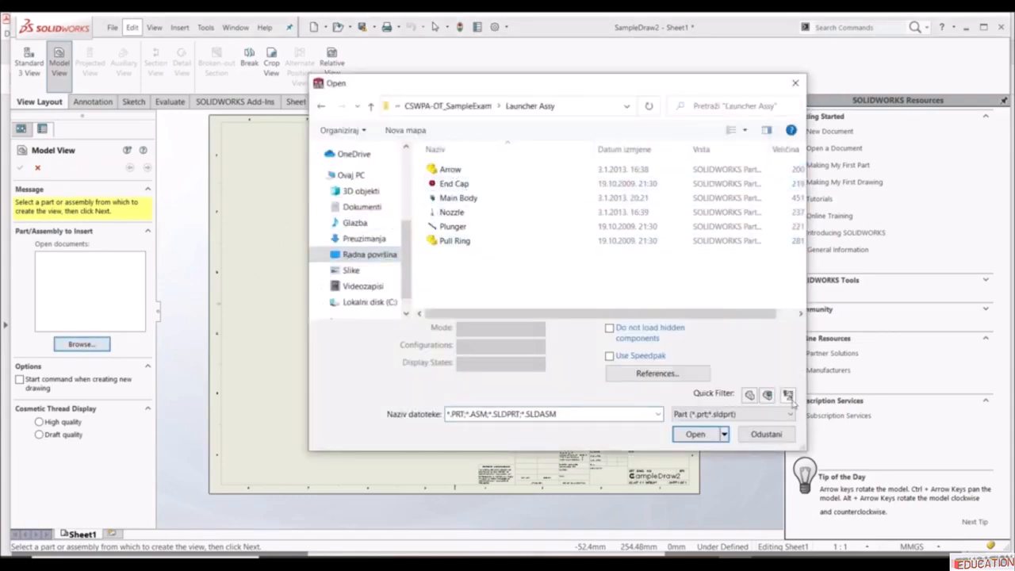
pyautogui.click(766, 396)
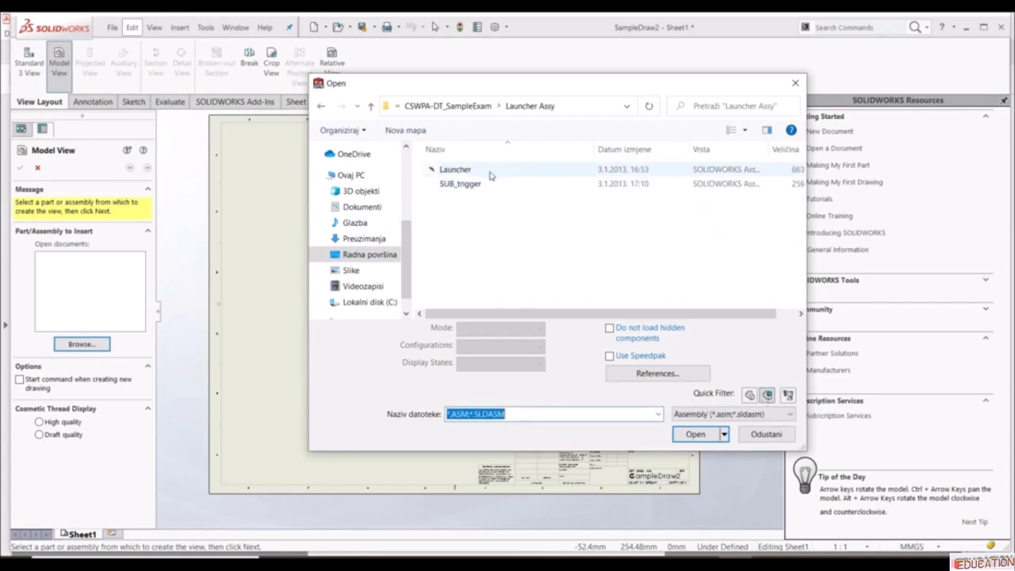
pyautogui.doubleClick(456, 170)
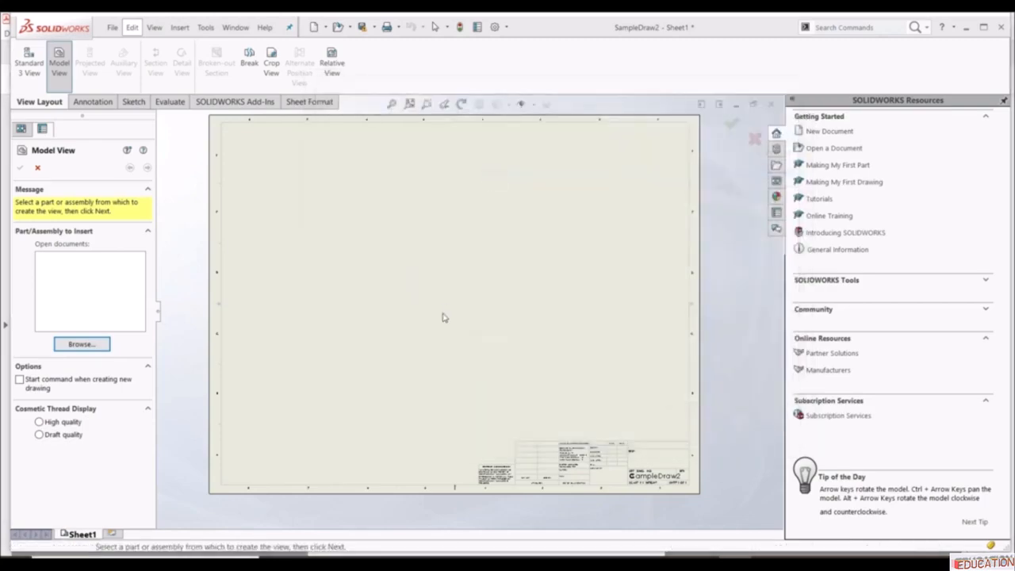
# - Place an isometric view of the Launcher's Default configuration in the right half of the sheet, displayed as Shaded With Edges
pyautogui.click(525, 306)
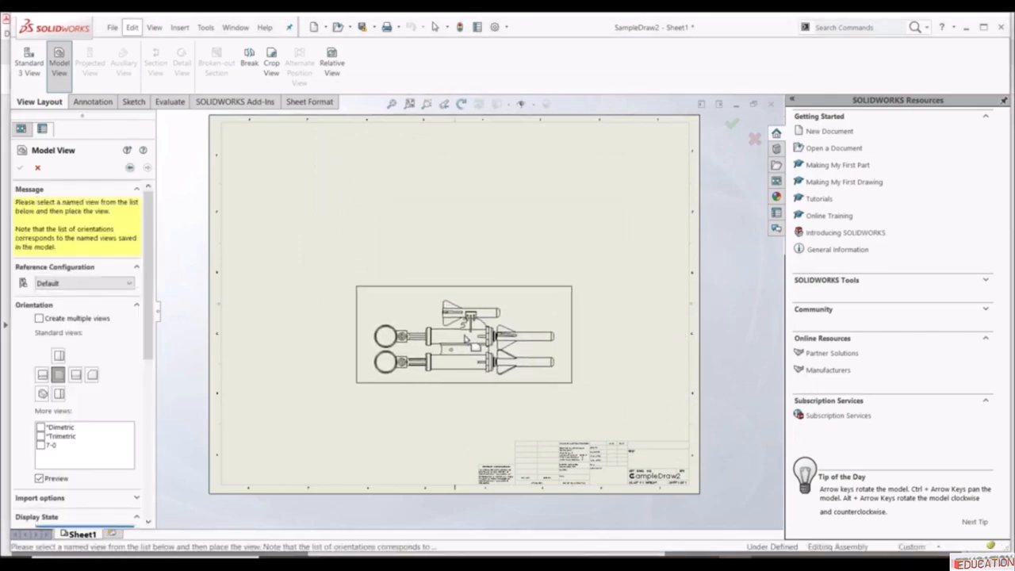
pyautogui.click(42, 394)
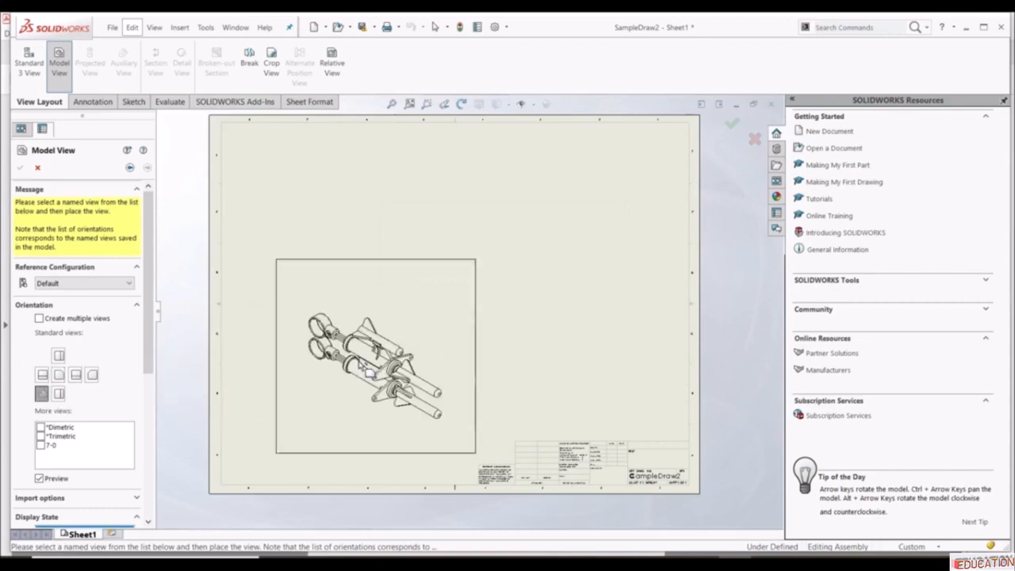
pyautogui.click(560, 277)
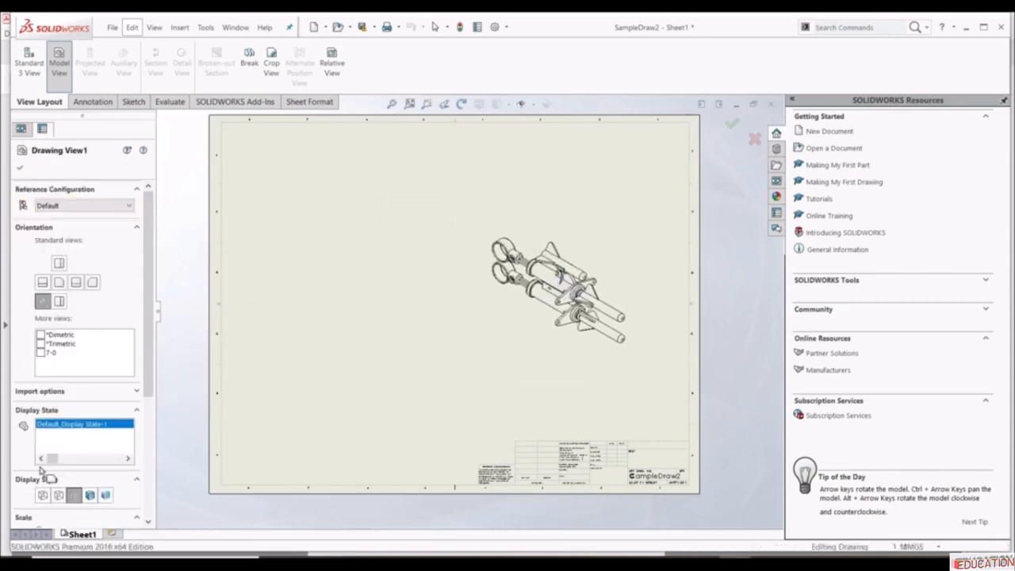
pyautogui.click(90, 496)
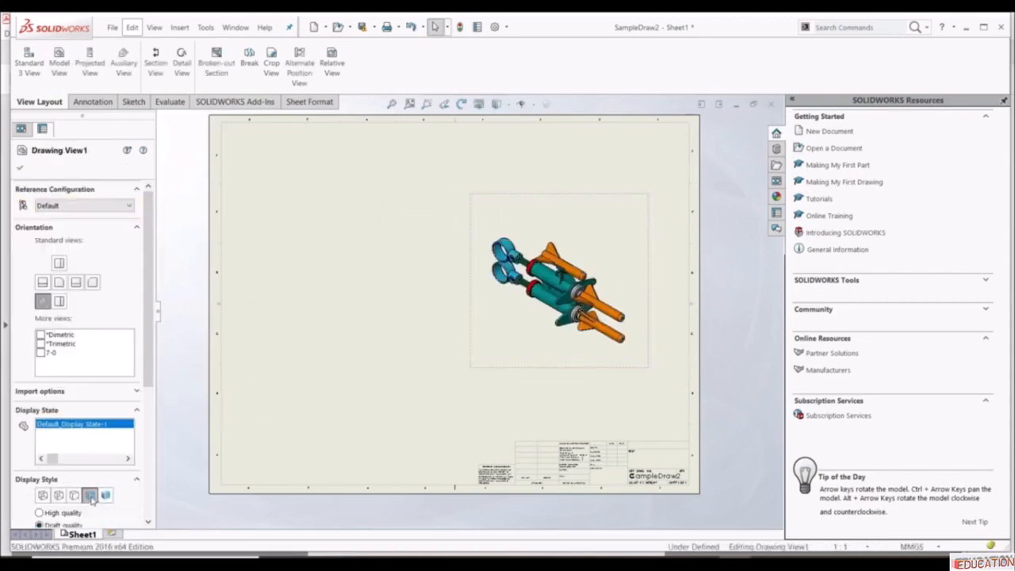
pyautogui.click(20, 167)
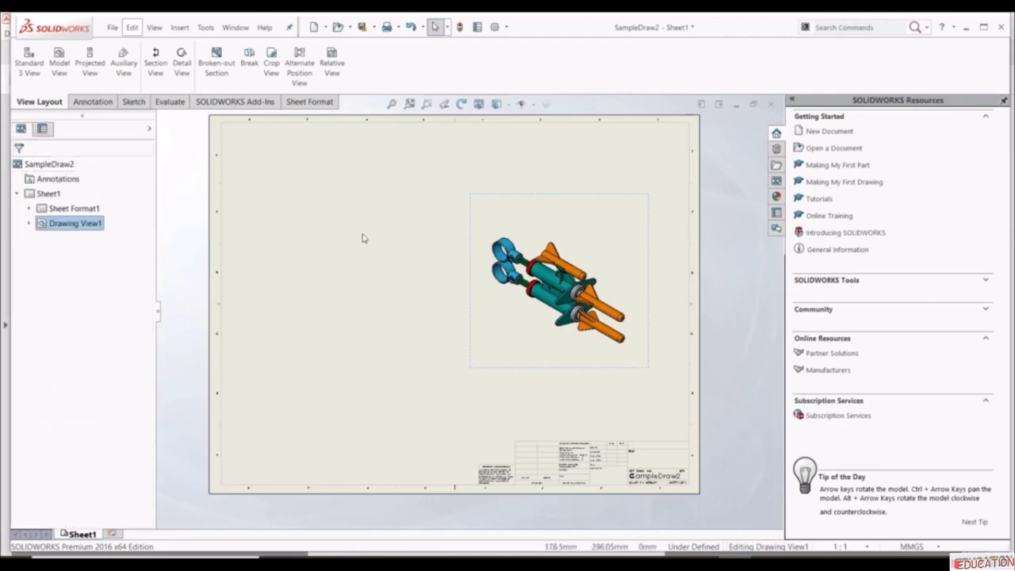
# - Insert a top-level-only BOM for the Launcher's Default configuration, grouping part configurations as one item, in the sheet's upper-left area
pyautogui.scroll(-2, 437, 195)
pyautogui.scroll(3, 316, 313)
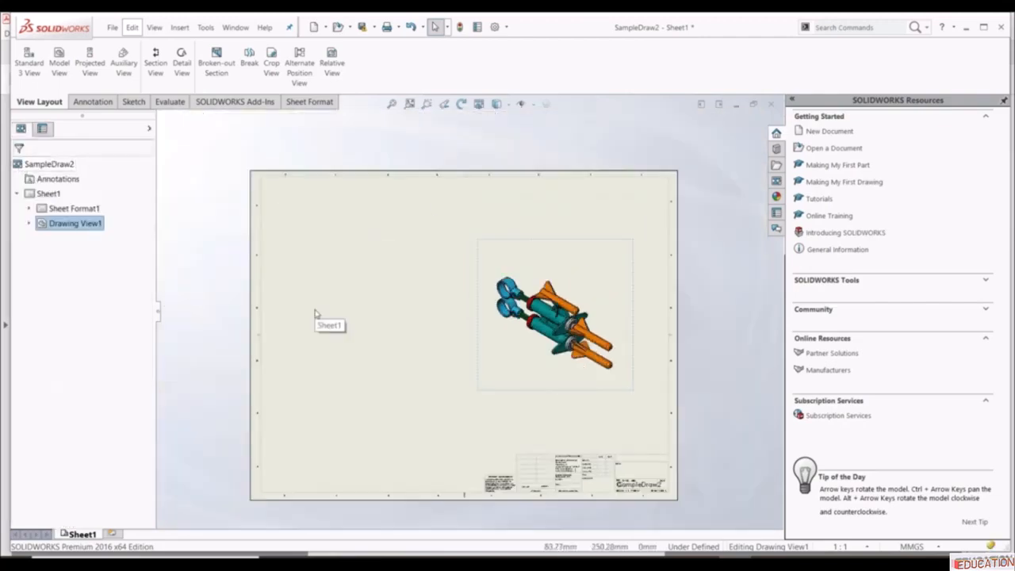
pyautogui.click(89, 101)
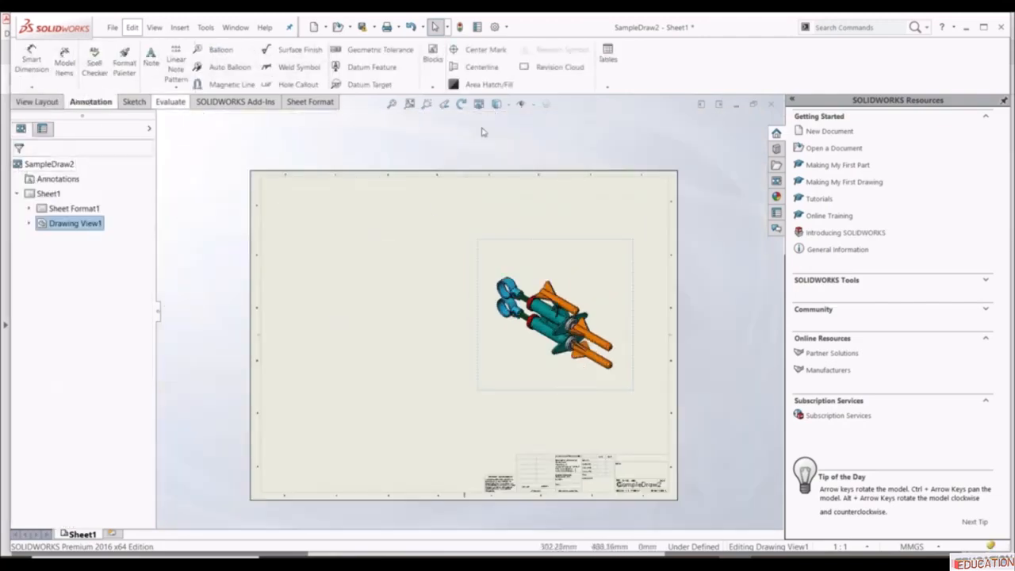
pyautogui.click(612, 81)
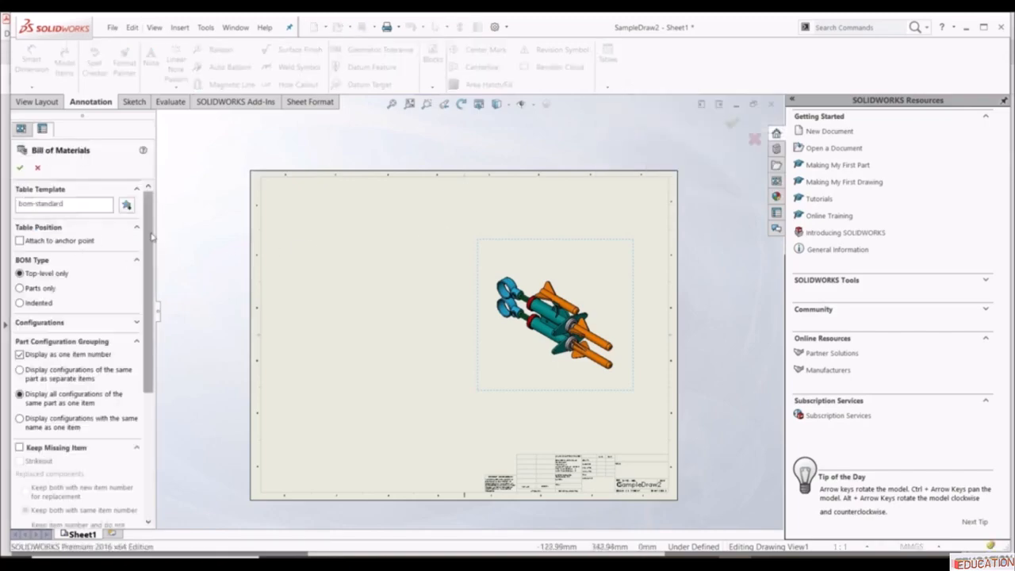
pyautogui.scroll(-3, 119, 234)
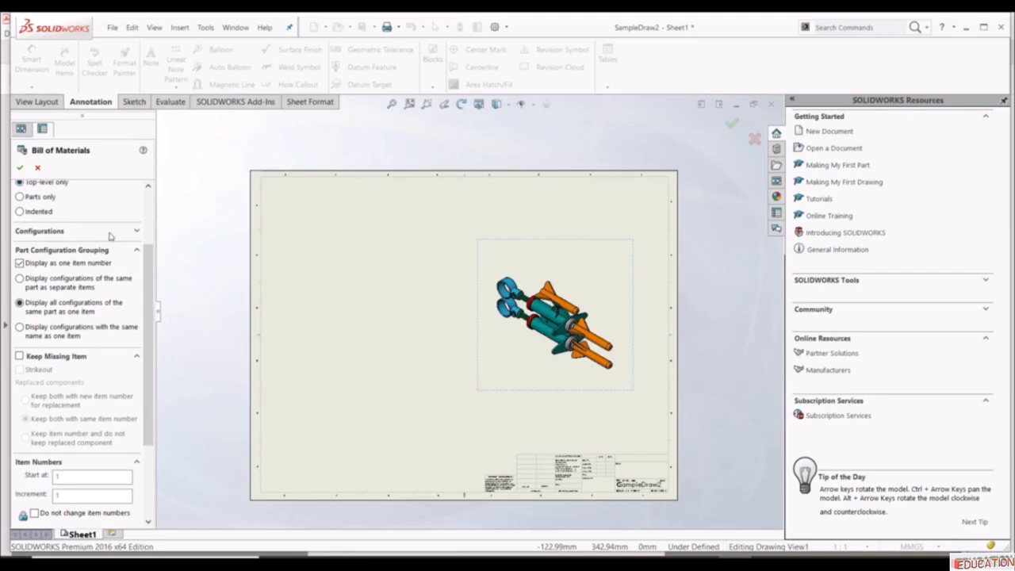
pyautogui.click(137, 231)
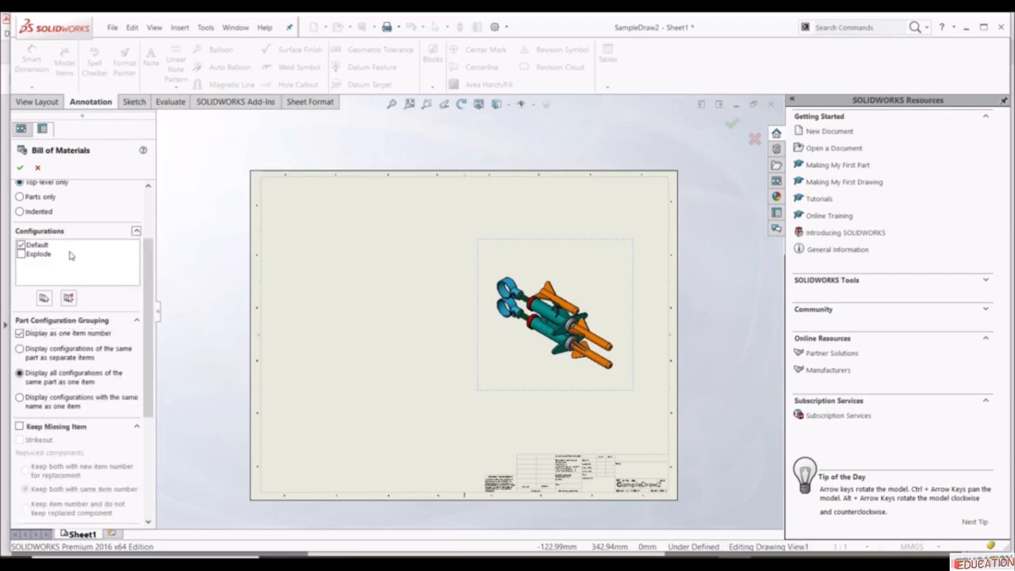
pyautogui.click(137, 231)
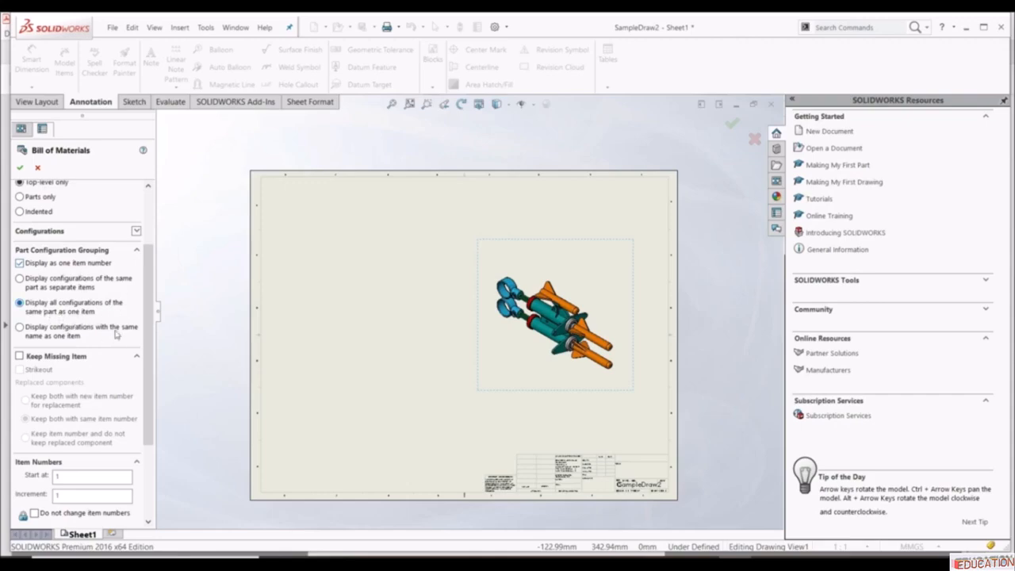
pyautogui.scroll(-3, 95, 341)
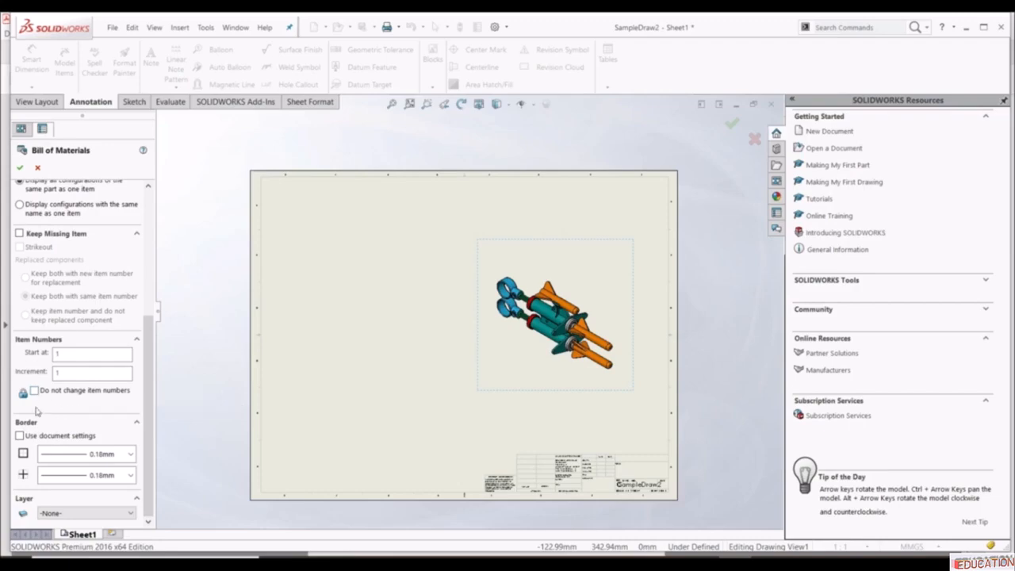
pyautogui.click(20, 168)
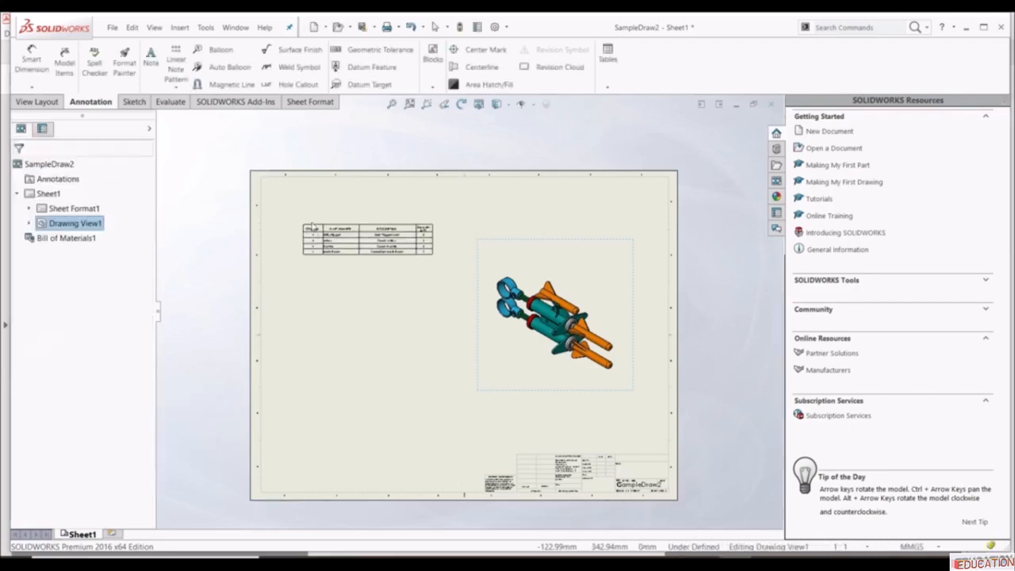
pyautogui.click(302, 215)
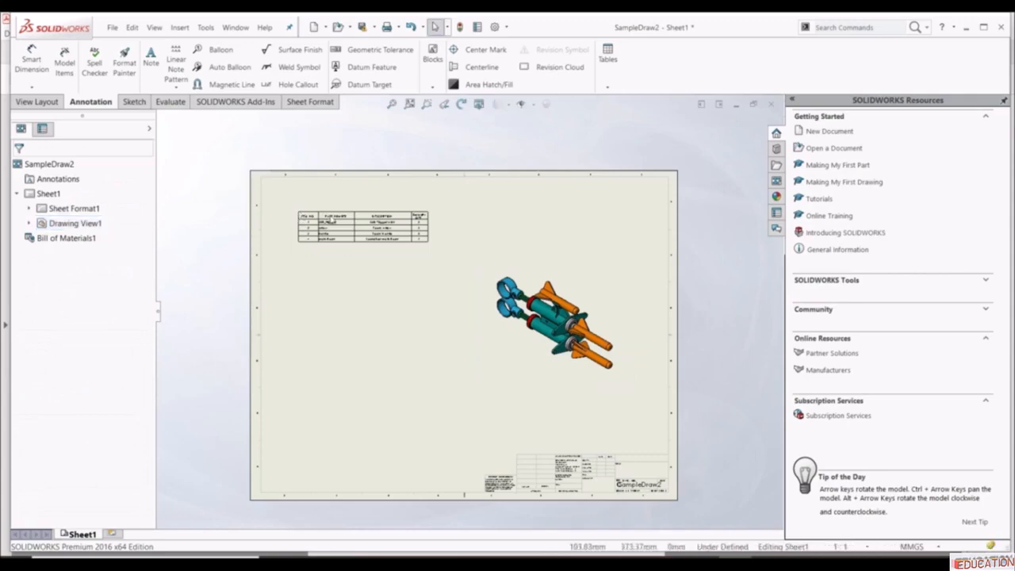
# - Change the BOM's second column to show the custom property PartNo
pyautogui.scroll(-3, 341, 222)
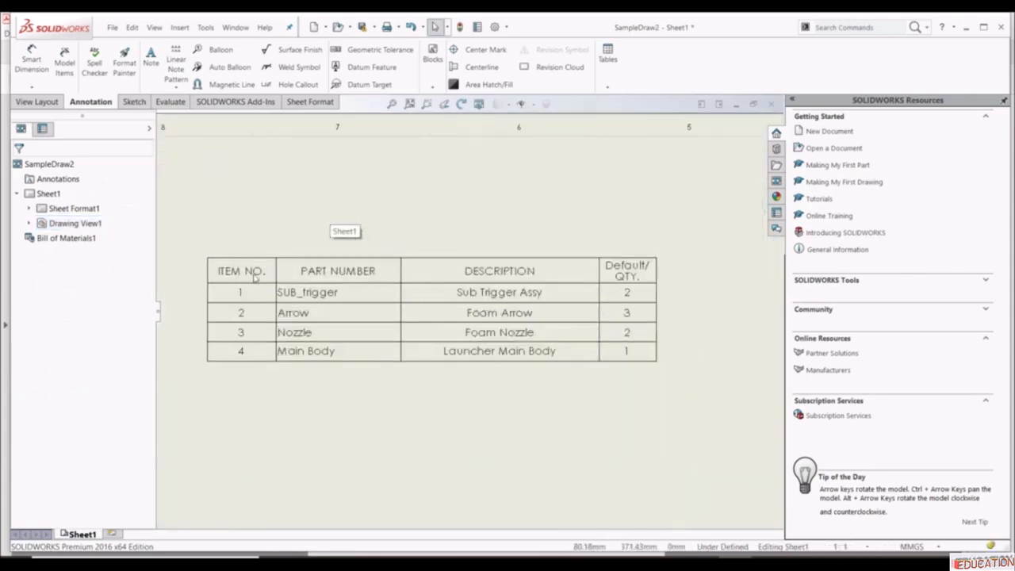
pyautogui.click(334, 259)
pyautogui.doubleClick(336, 254)
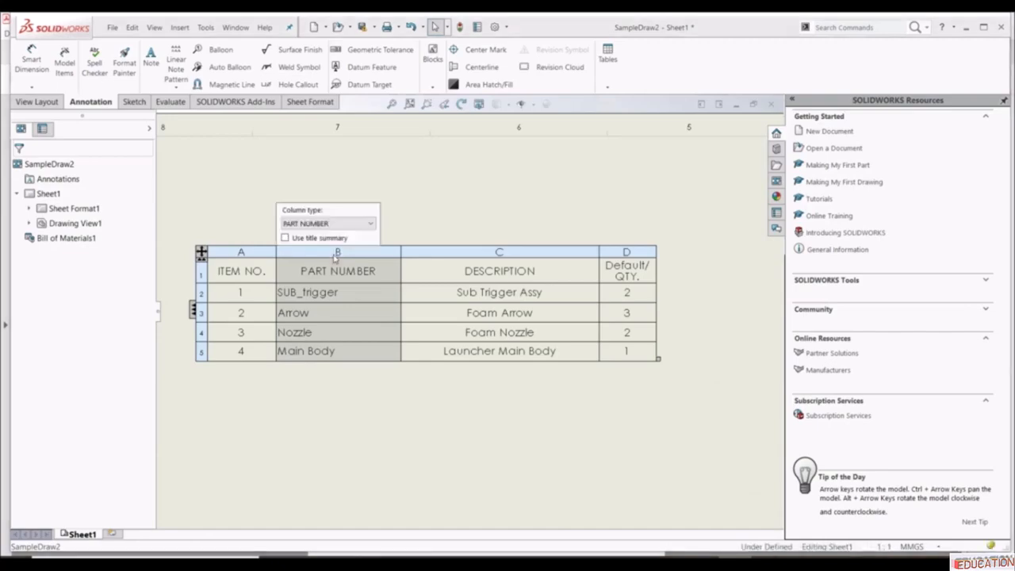
pyautogui.click(315, 225)
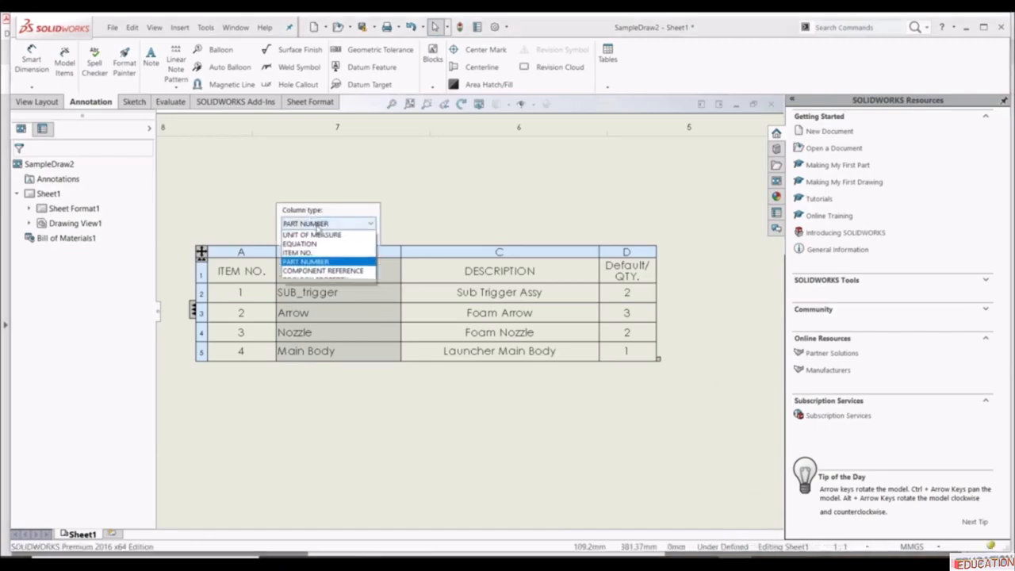
pyautogui.click(315, 236)
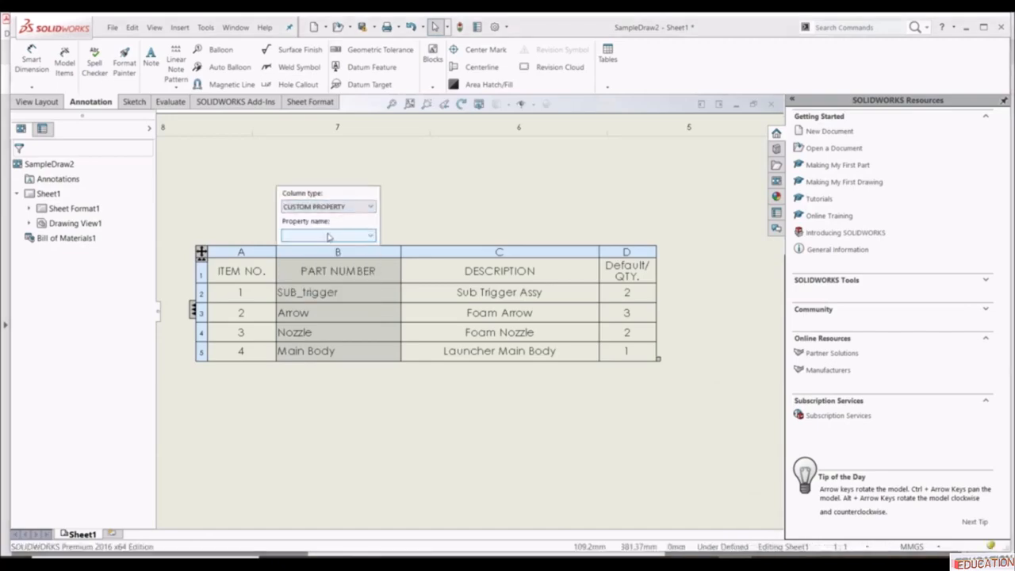
pyautogui.click(334, 236)
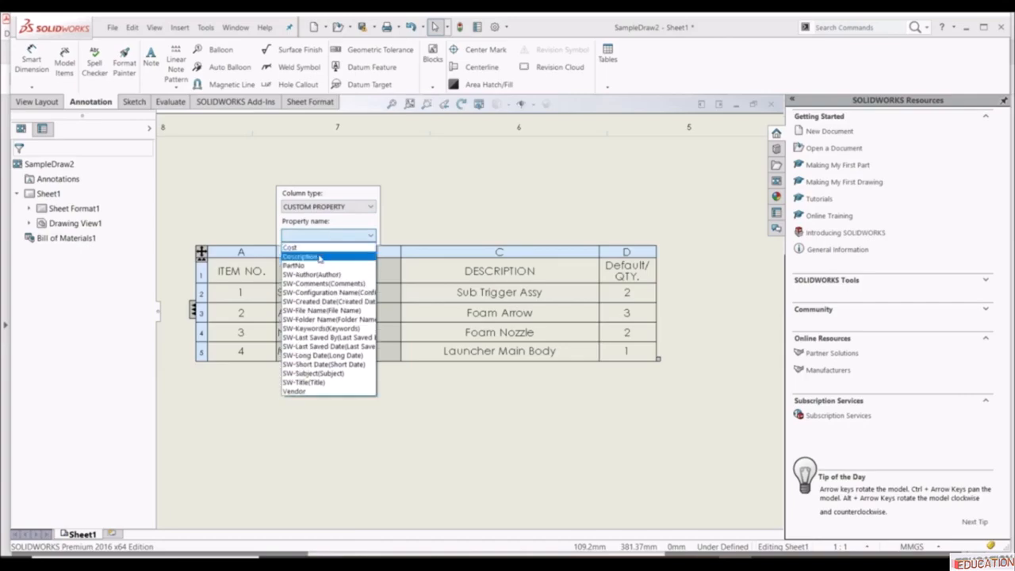
pyautogui.click(315, 265)
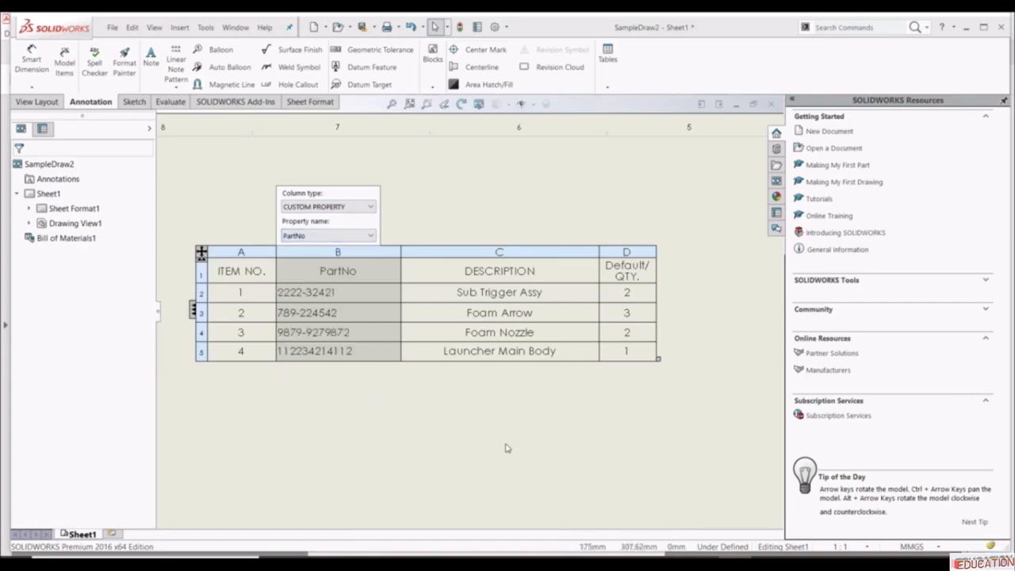
pyautogui.click(485, 467)
# - Compare Question 4's answer choices in the exam PDF with the Sub Trigger Assy quantity in the BOM
pyautogui.hotkey('alt', 'Tab')
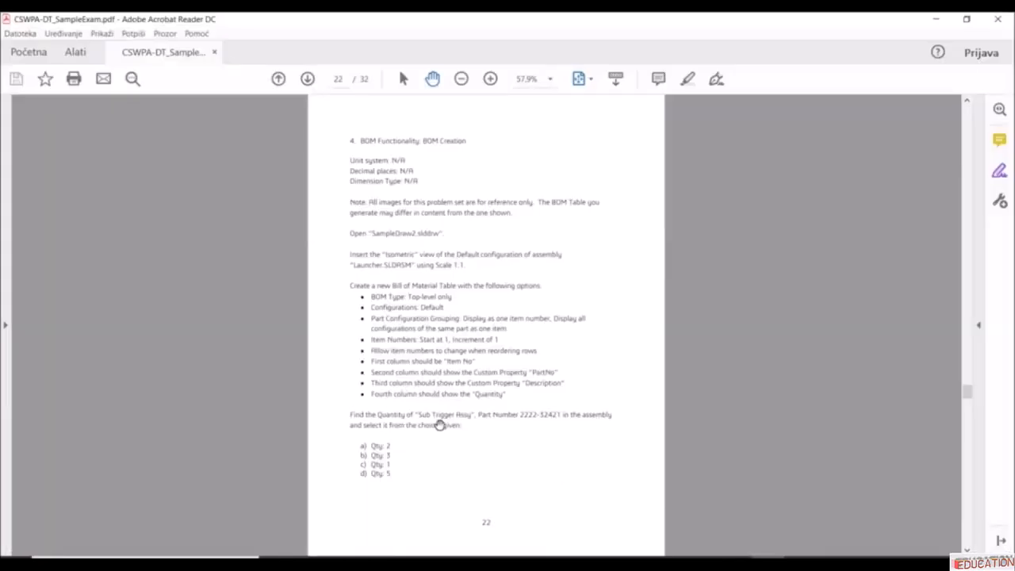
pyautogui.hotkey('alt', 'Tab')
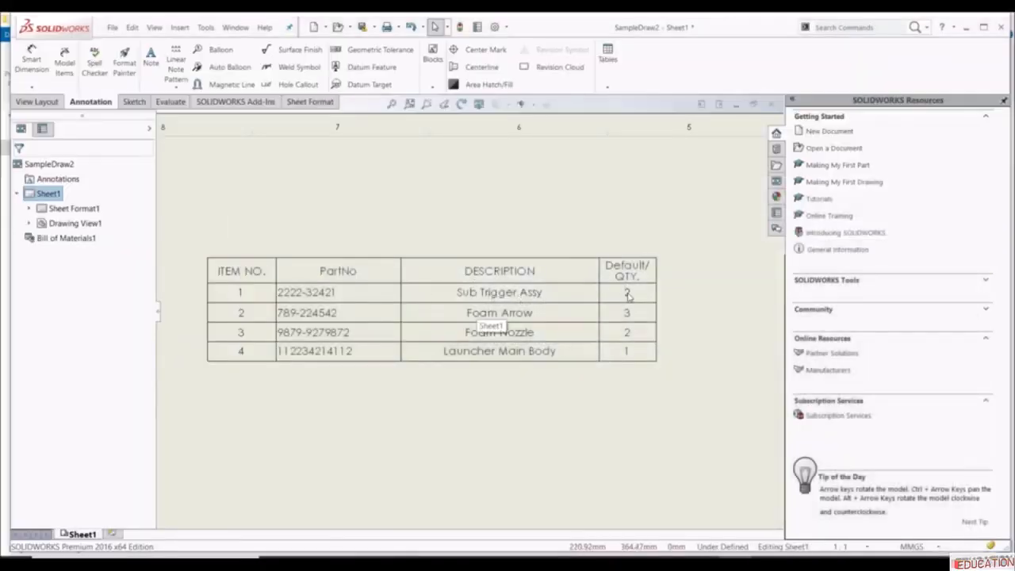
pyautogui.hotkey('alt', 'Tab')
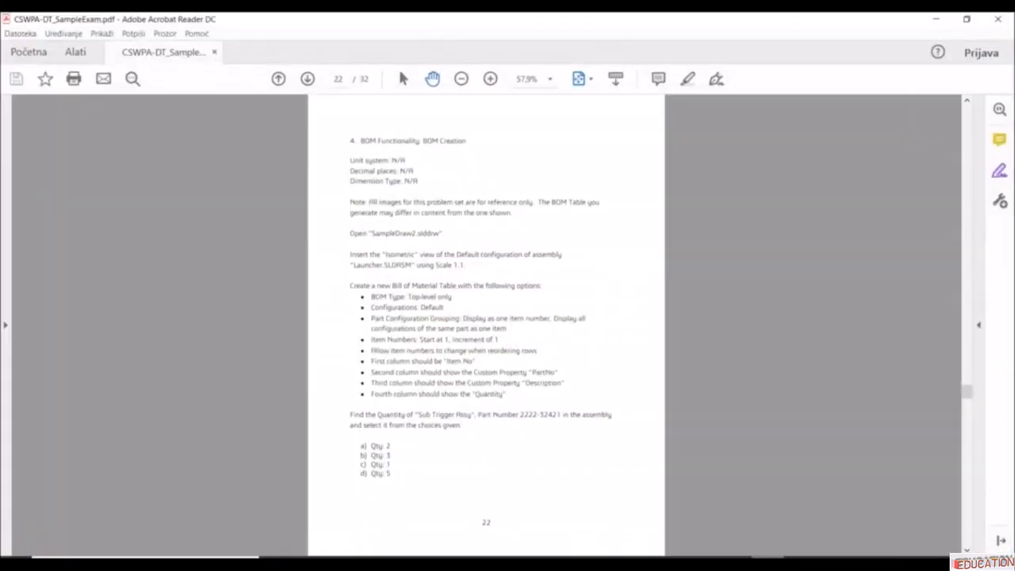
# - Read Question 5's BOM reordering instructions on page 24 of the exam PDF and examine the part numbers in SampleDraw2's BOM
pyautogui.scroll(-20, 719, 337)
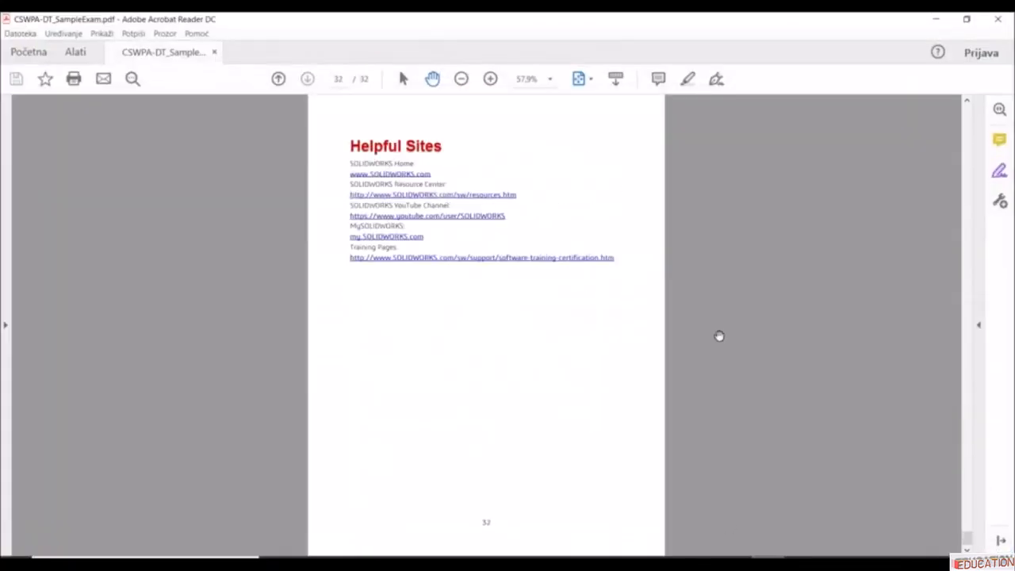
pyautogui.scroll(12, 719, 337)
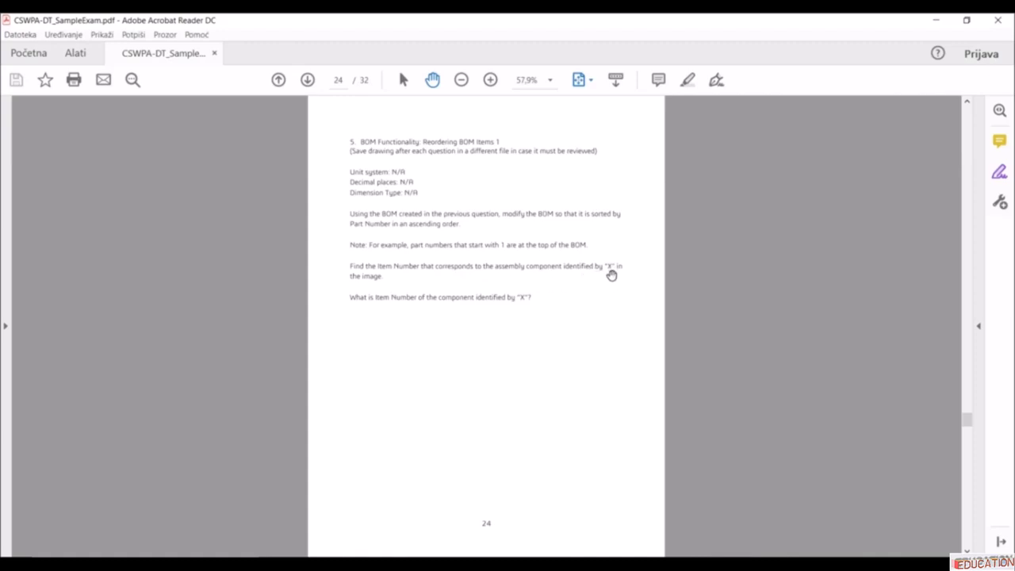
pyautogui.scroll(1, 608, 263)
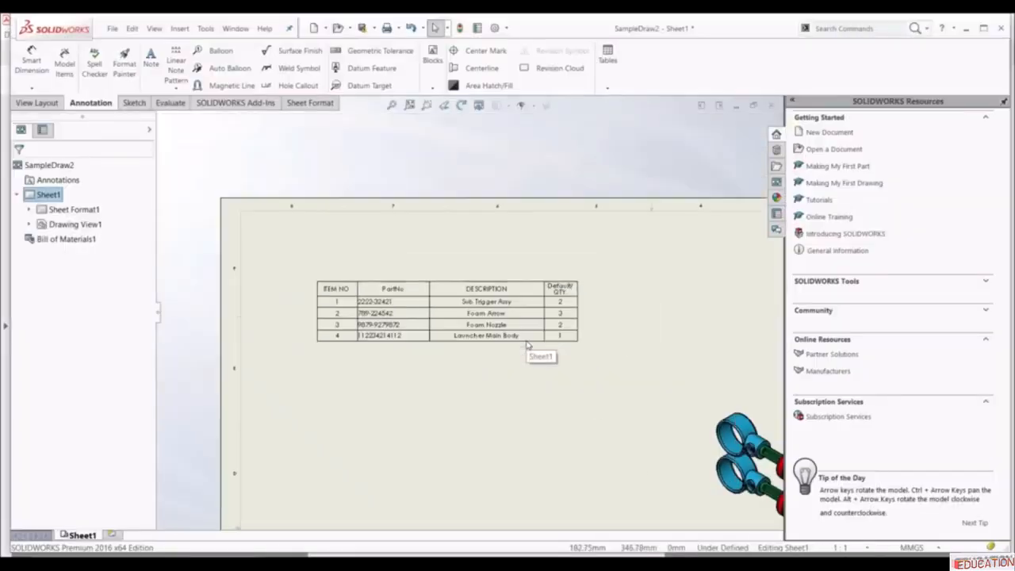
pyautogui.scroll(3, 528, 345)
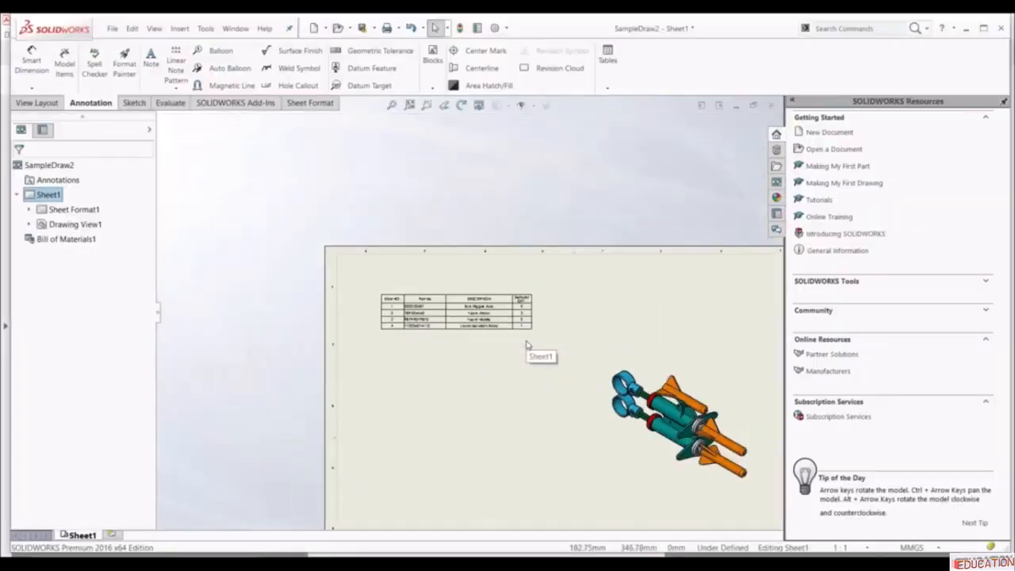
pyautogui.scroll(-4, 524, 342)
pyautogui.scroll(-3, 268, 254)
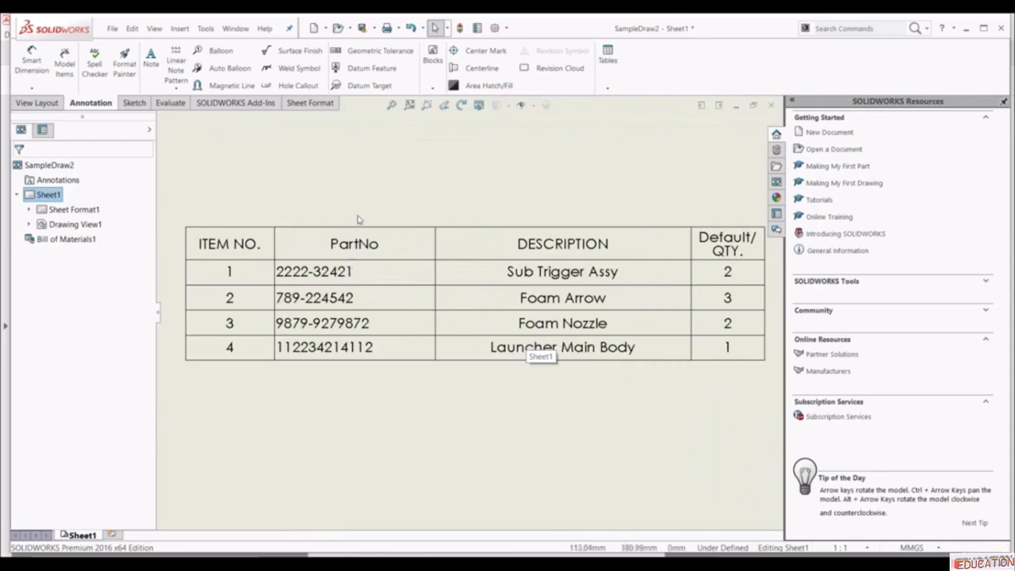
# - Sort the BOM by PartNo in ascending order using the literal method
pyautogui.click(349, 225)
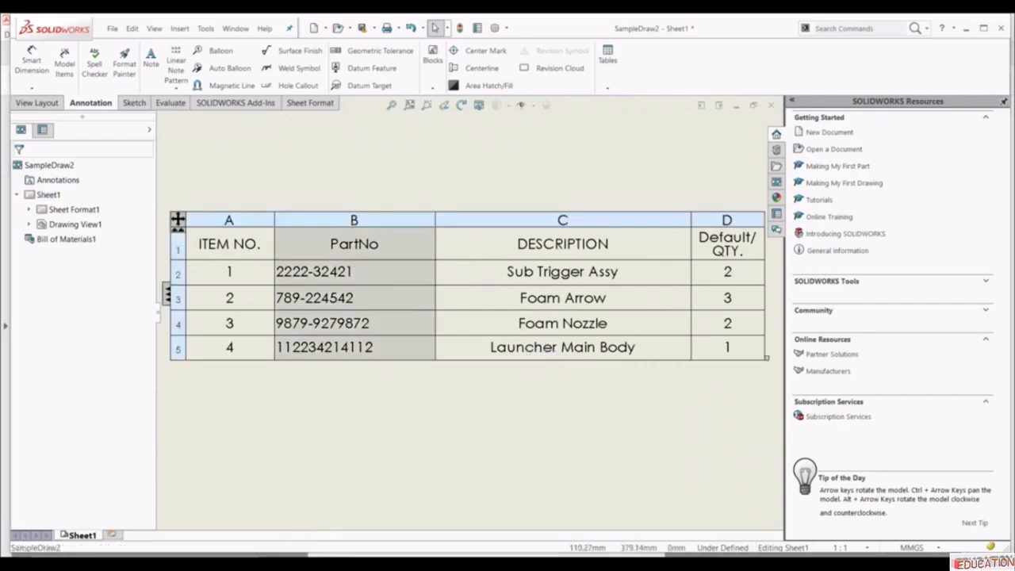
pyautogui.rightClick(351, 226)
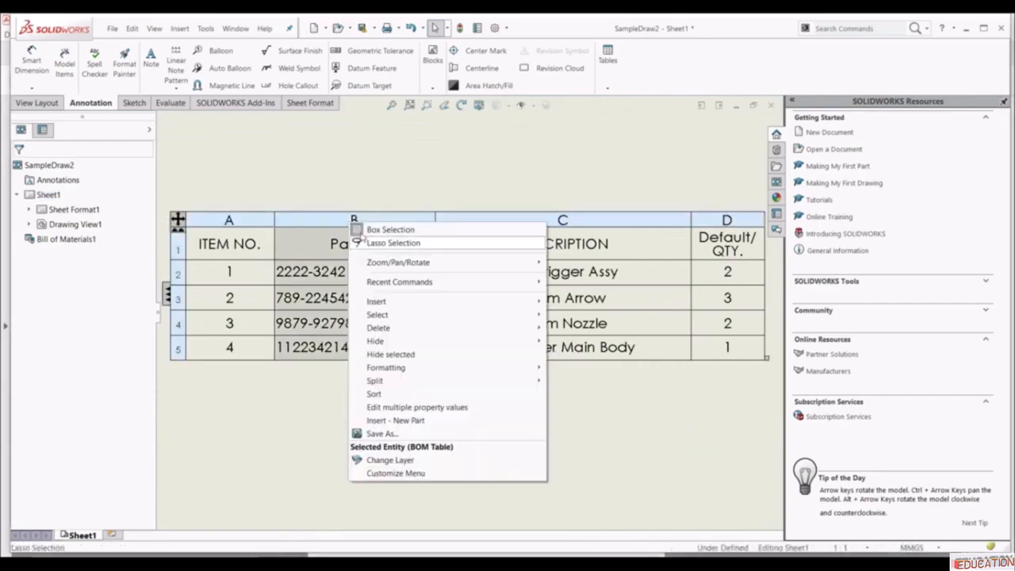
pyautogui.click(416, 394)
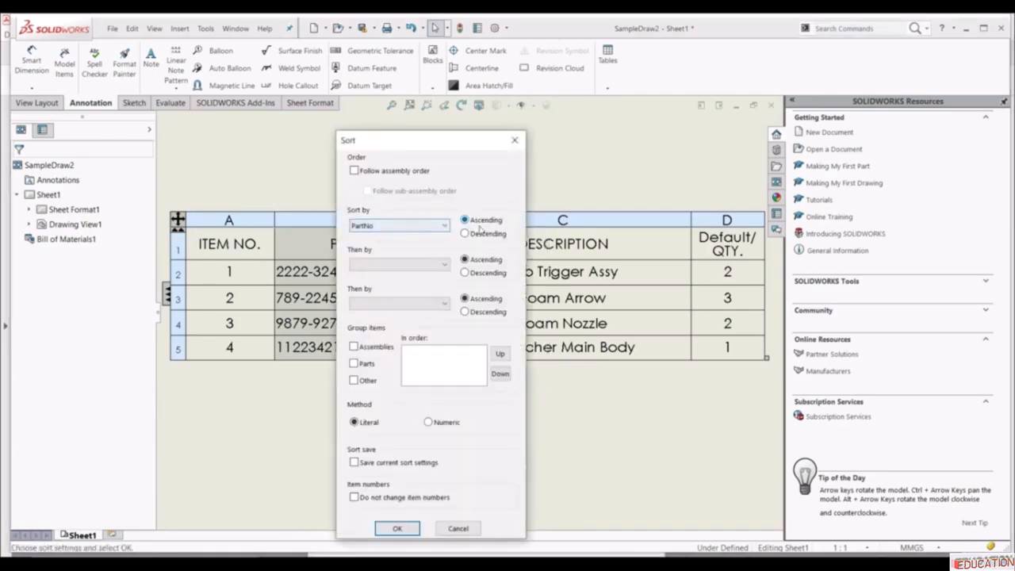
pyautogui.click(405, 529)
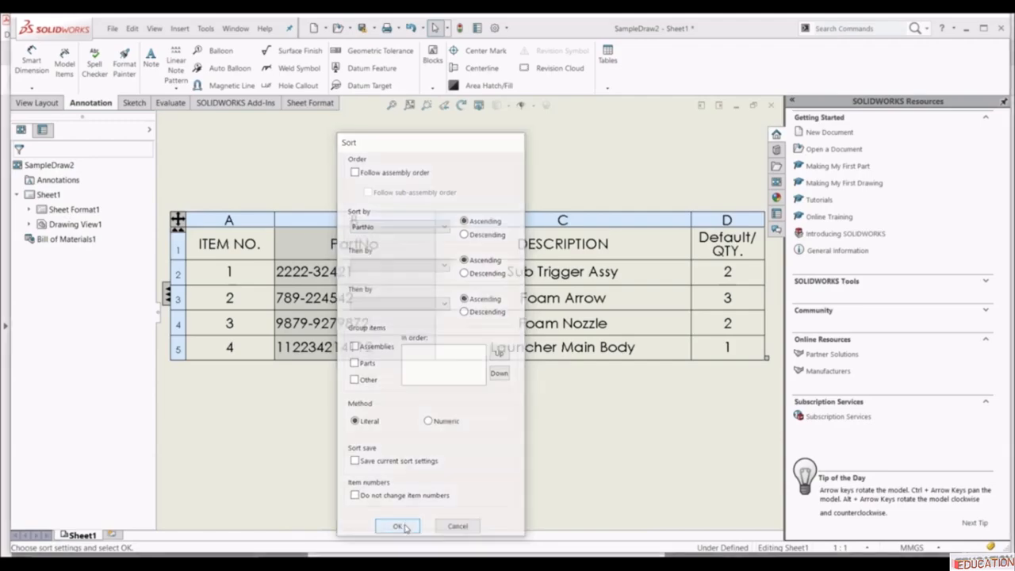
# - Compare the component marked X in Question 5's image with the launcher view and BOM, and read Question 6's Total Cost requirements in the exam PDF
pyautogui.scroll(4, 465, 401)
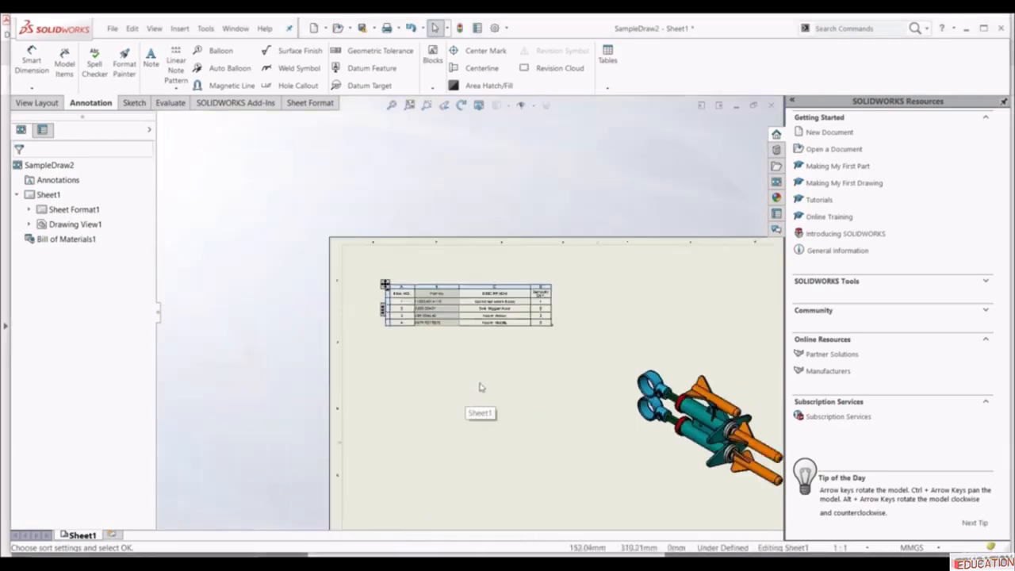
pyautogui.scroll(-1, 558, 399)
pyautogui.scroll(-5, 674, 381)
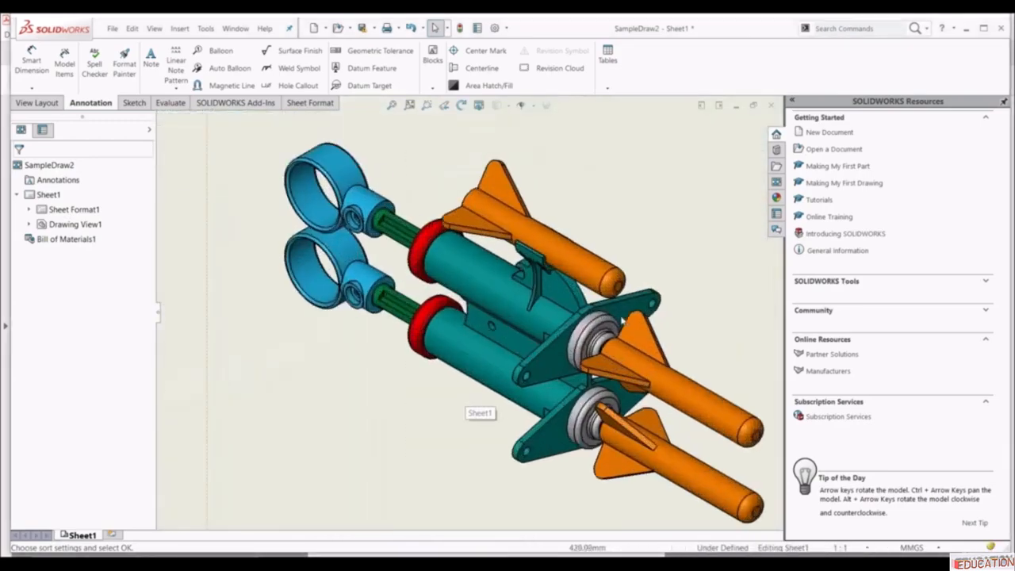
pyautogui.click(623, 306)
pyautogui.scroll(5, 623, 306)
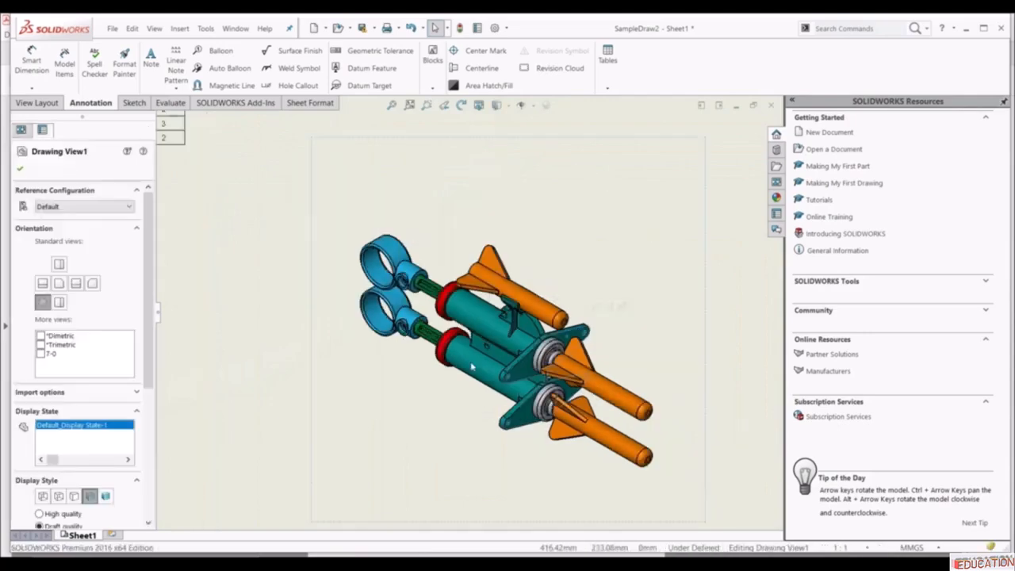
pyautogui.scroll(-5, 317, 277)
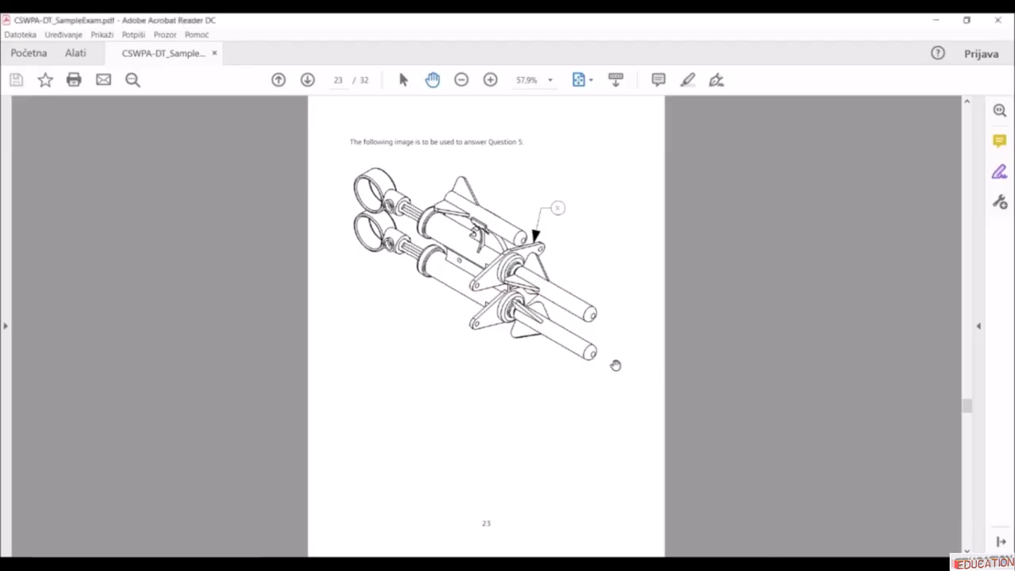
pyautogui.scroll(-10, 616, 365)
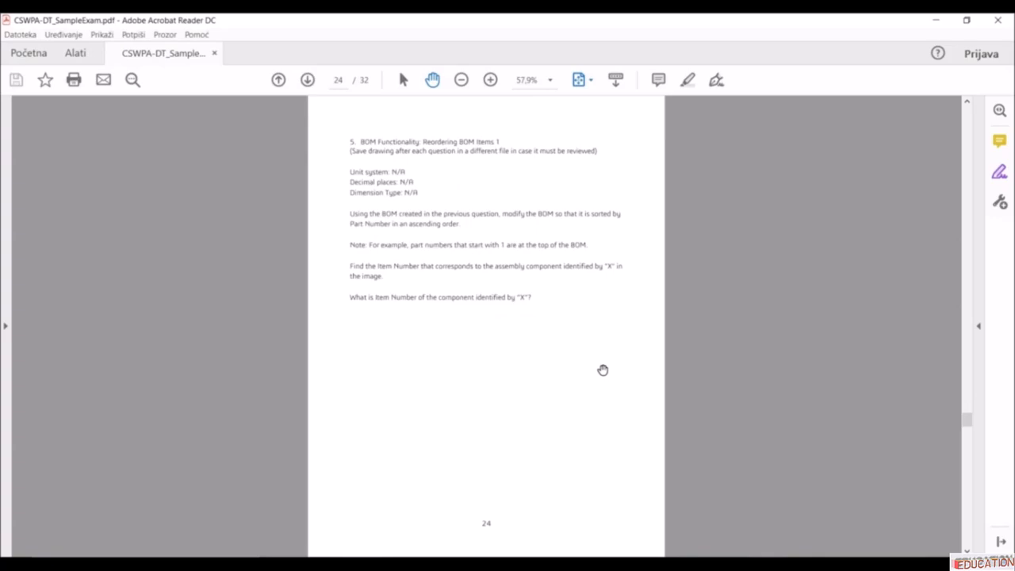
pyautogui.scroll(6, 603, 369)
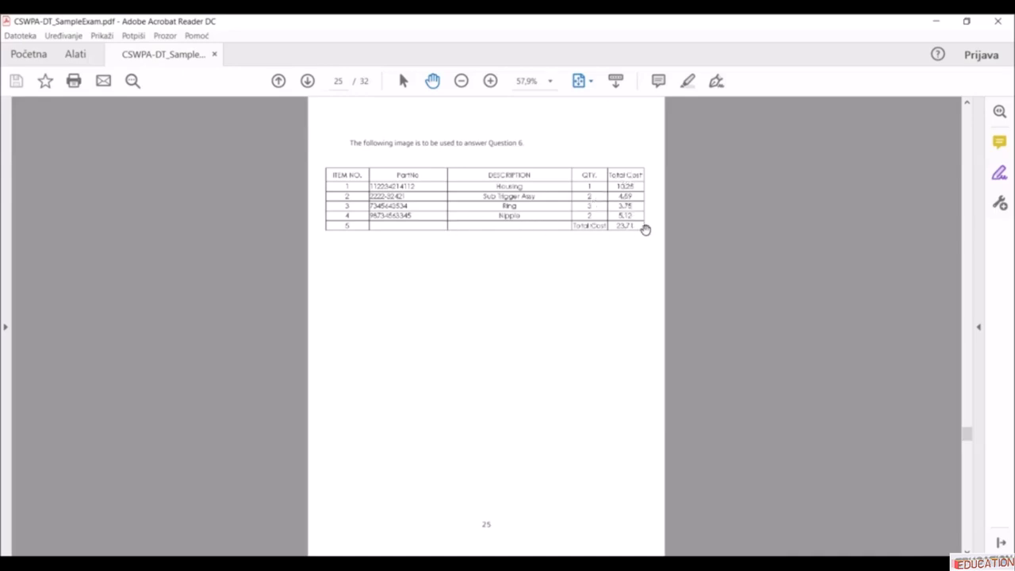
pyautogui.scroll(-2, 624, 229)
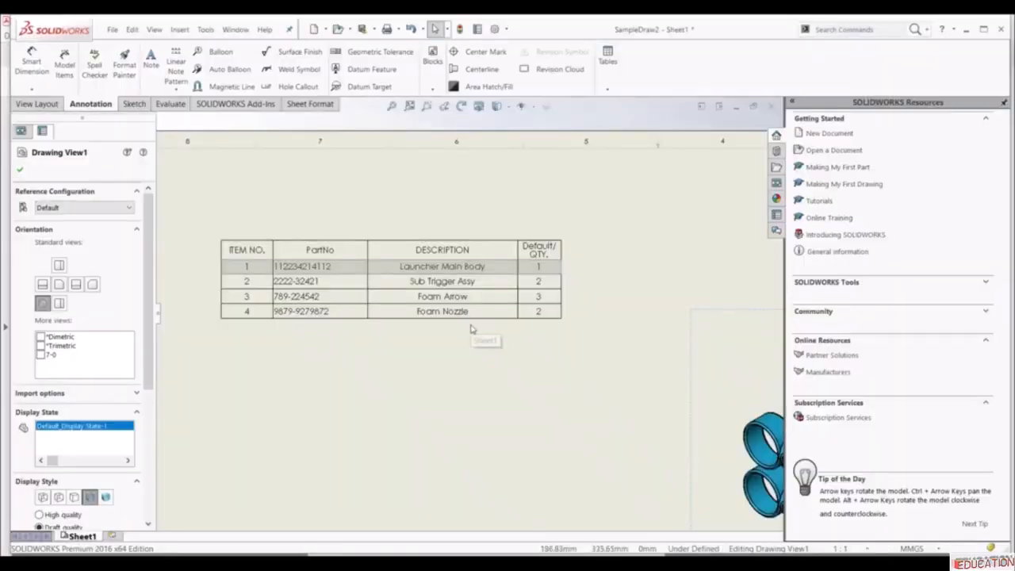
# - Insert a new column to the right of the Default/QTY. column in SampleDraw2's BOM
pyautogui.scroll(3, 476, 349)
pyautogui.click(474, 378)
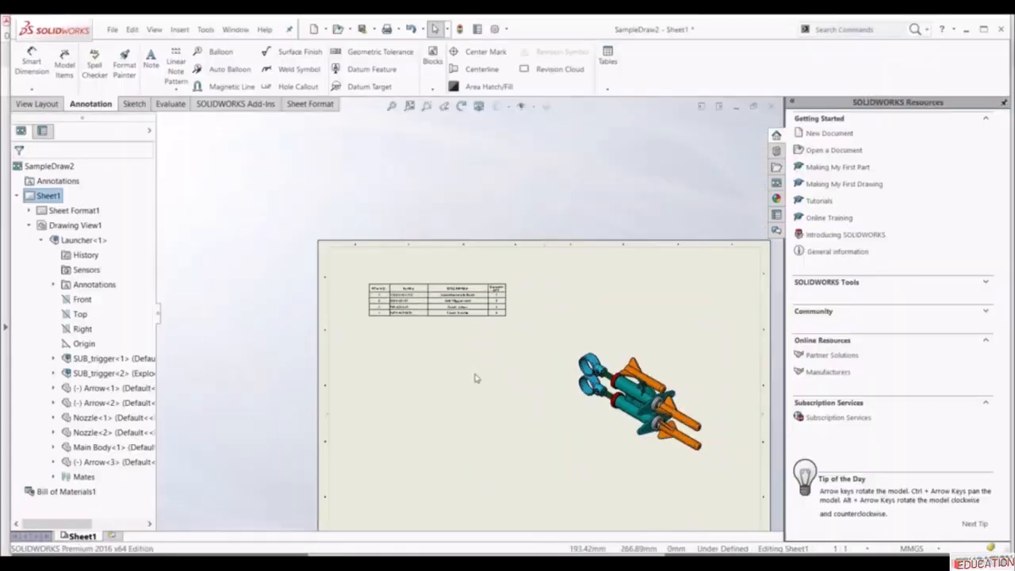
pyautogui.scroll(-2, 474, 378)
pyautogui.scroll(-3, 500, 252)
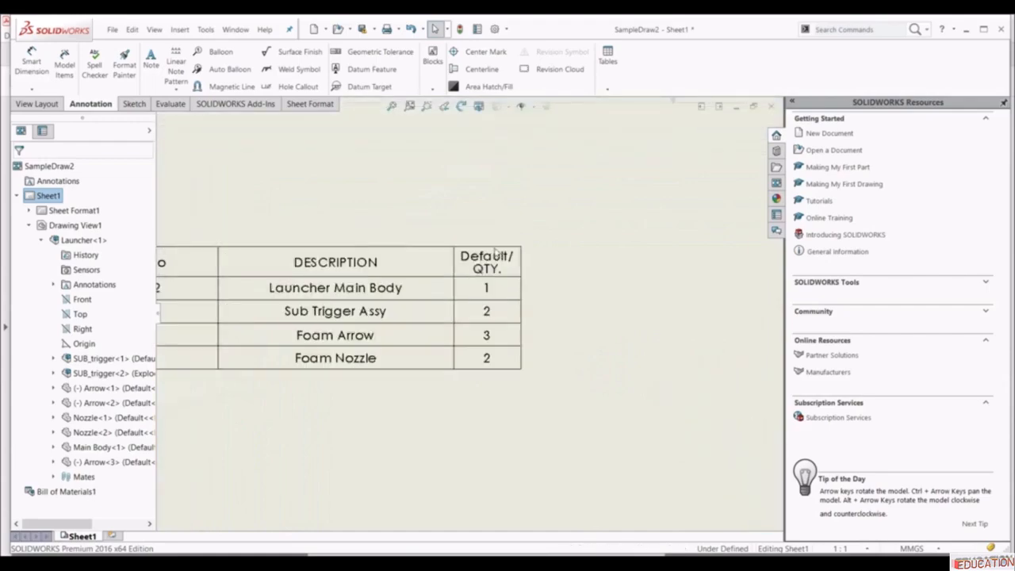
pyautogui.click(499, 249)
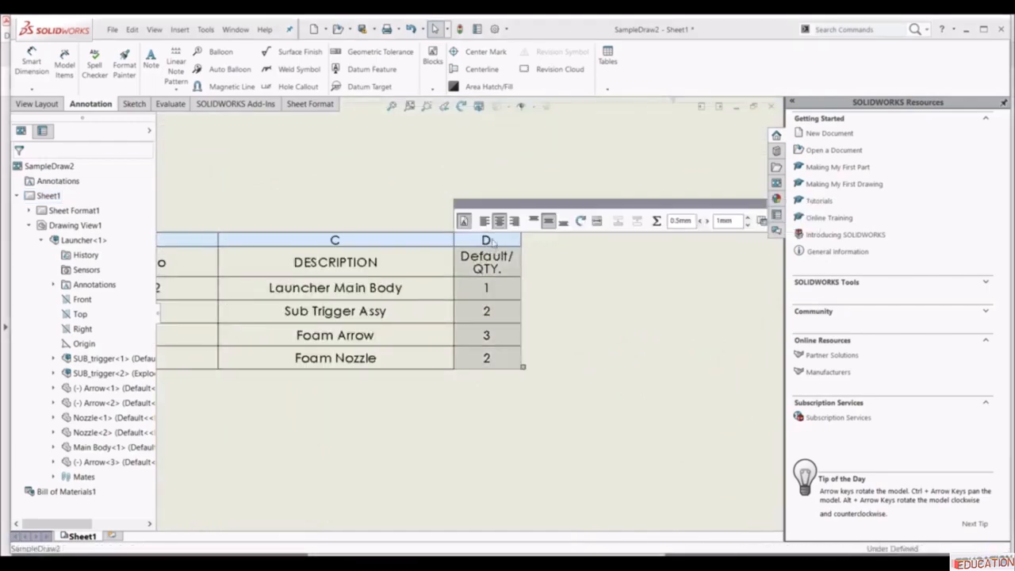
pyautogui.rightClick(491, 241)
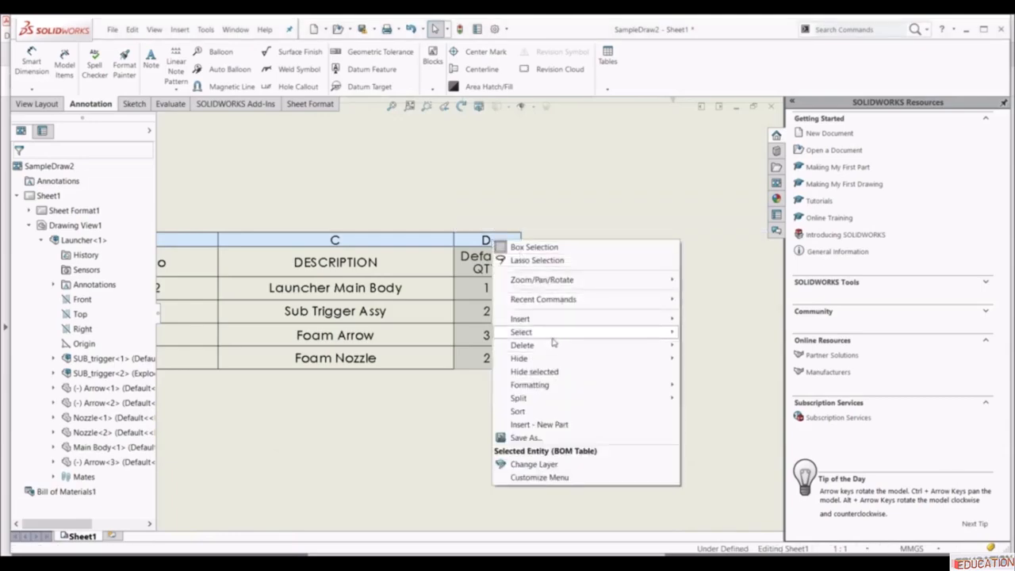
pyautogui.moveTo(641, 321)
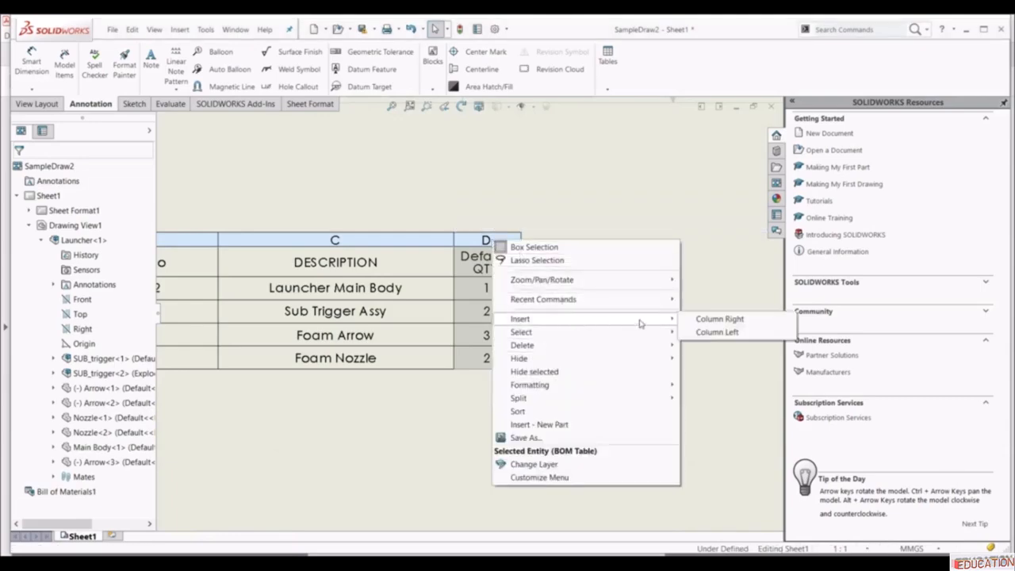
pyautogui.click(703, 321)
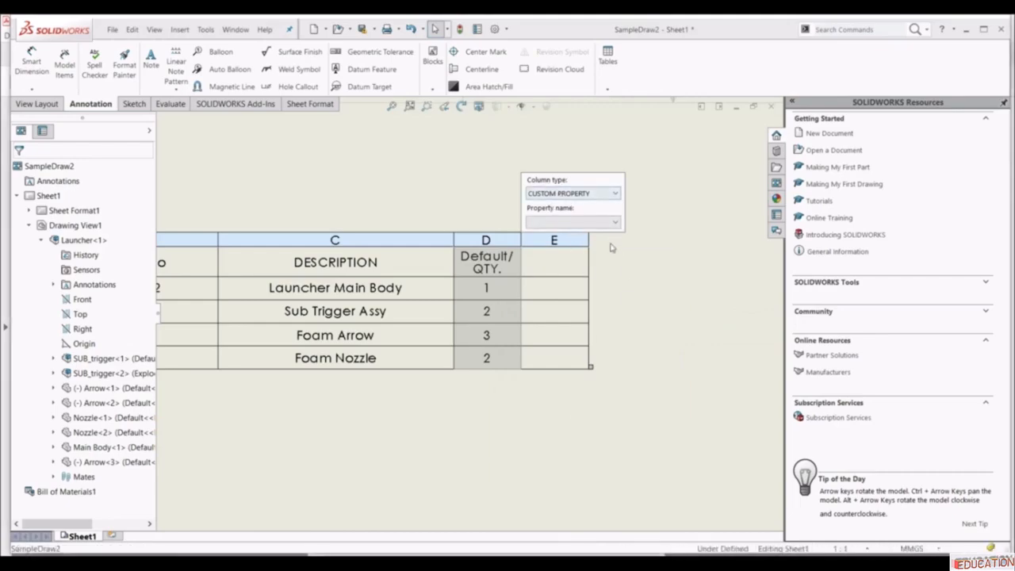
# - Give the new BOM column an equation multiplying the custom property Cost by the Default/QTY. column
pyautogui.click(554, 241)
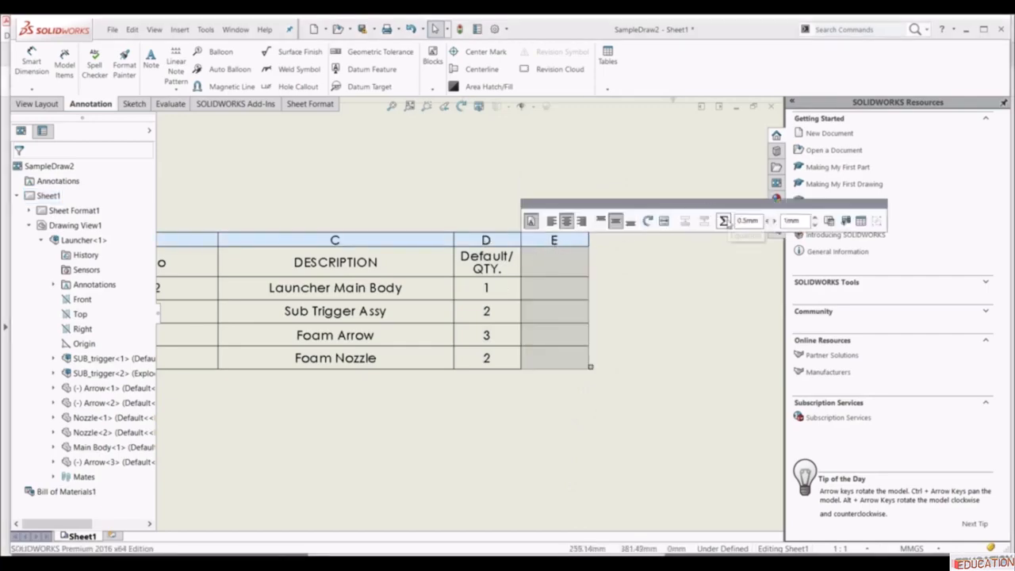
pyautogui.click(724, 221)
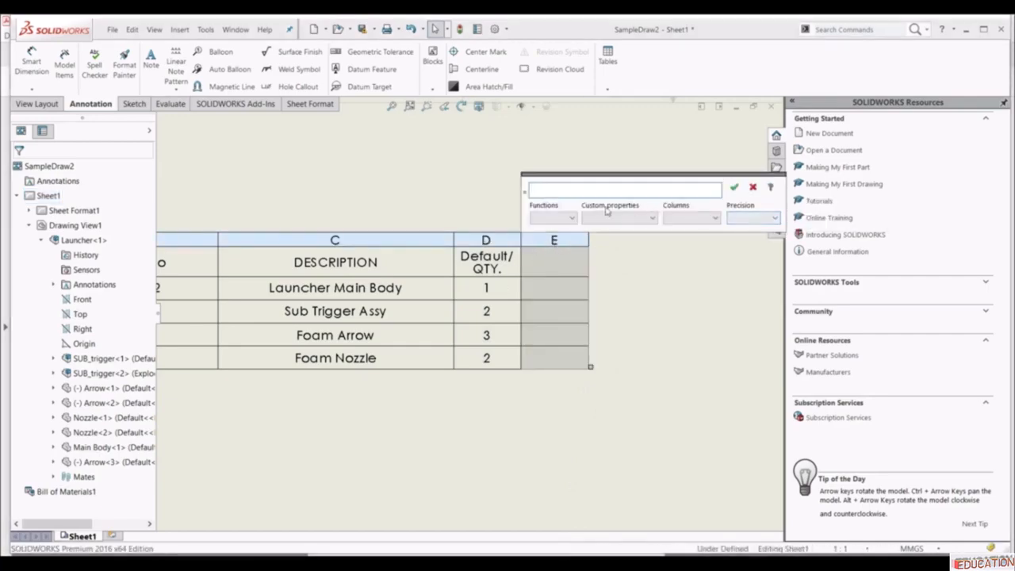
pyautogui.click(553, 218)
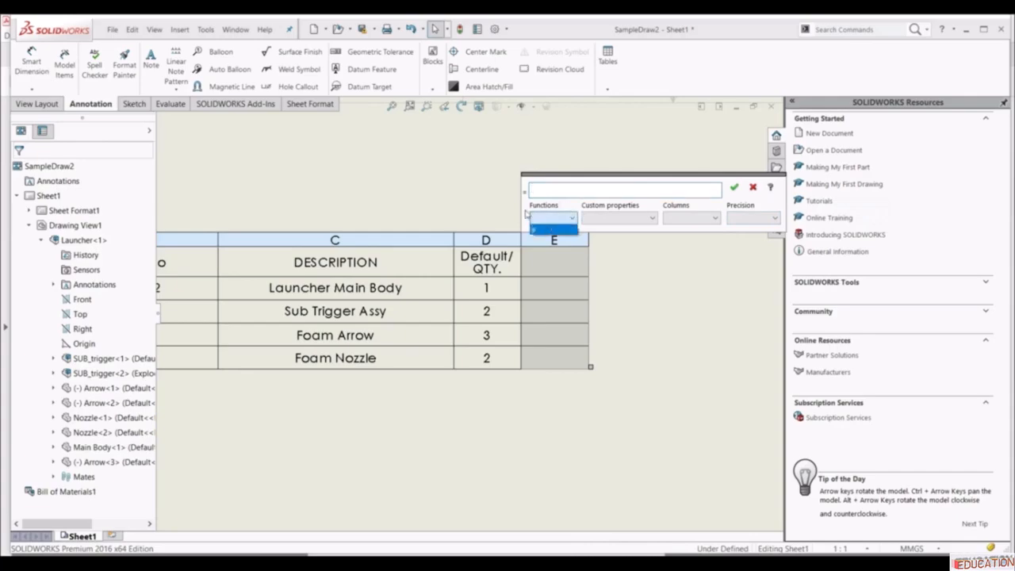
pyautogui.click(526, 214)
pyautogui.click(623, 219)
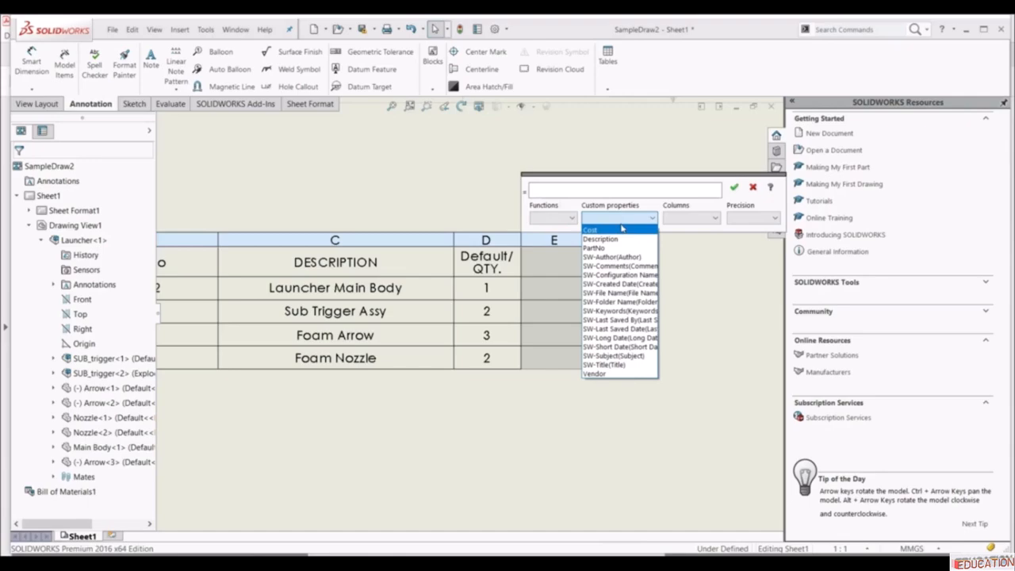
pyautogui.click(618, 231)
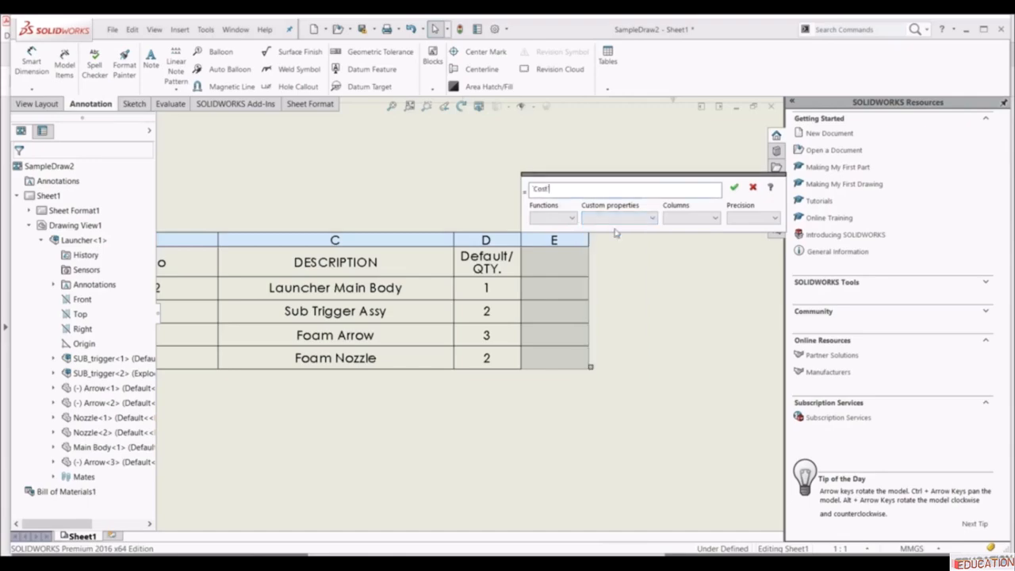
pyautogui.click(692, 218)
pyautogui.click(696, 249)
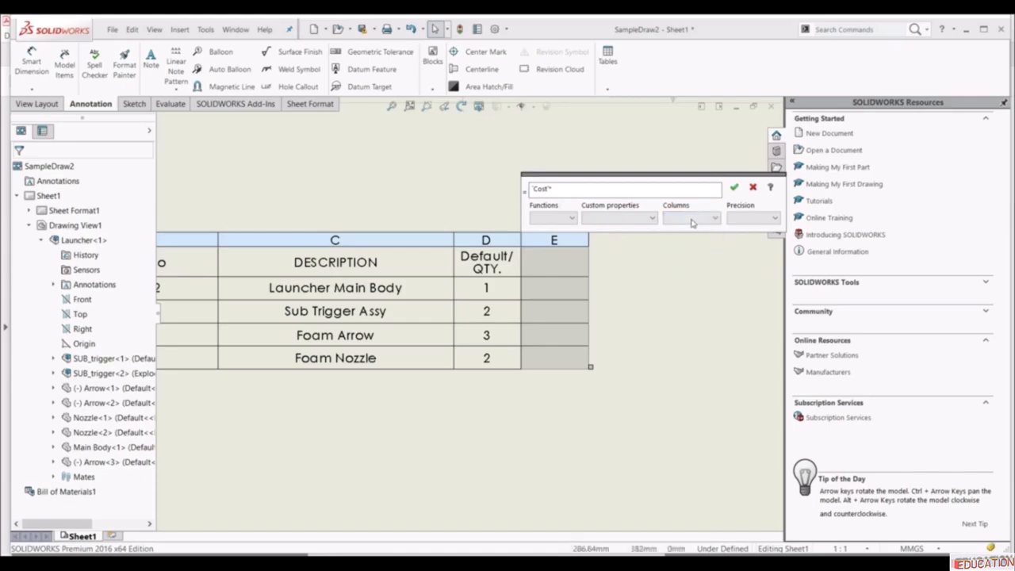
pyautogui.click(692, 218)
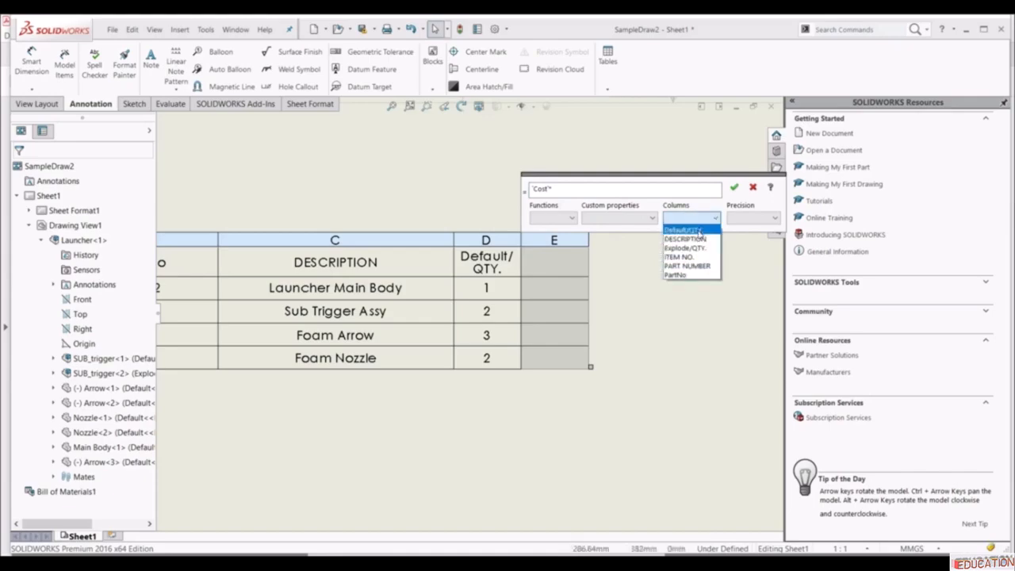
pyautogui.click(698, 231)
pyautogui.click(701, 218)
pyautogui.click(700, 202)
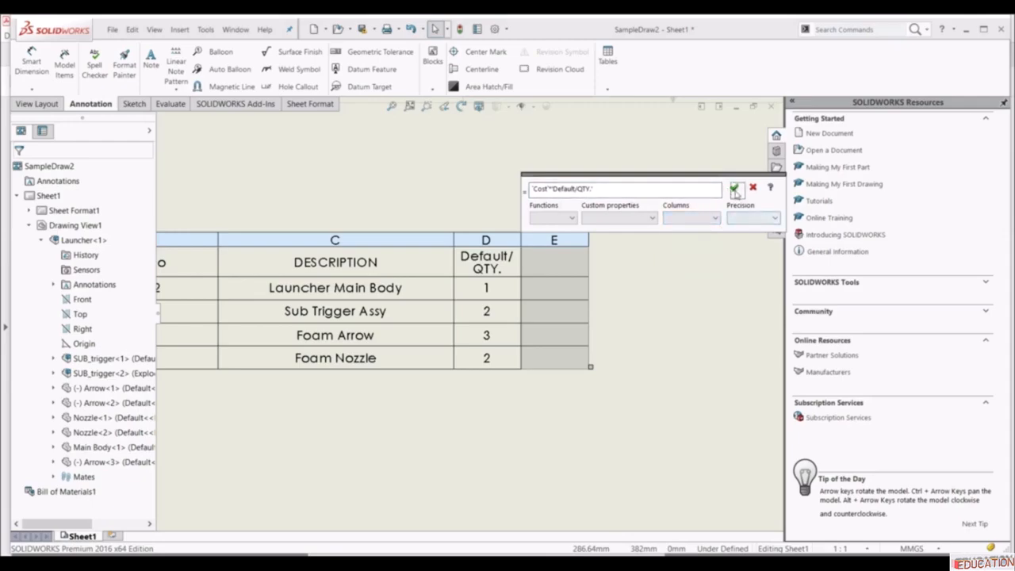
pyautogui.click(733, 188)
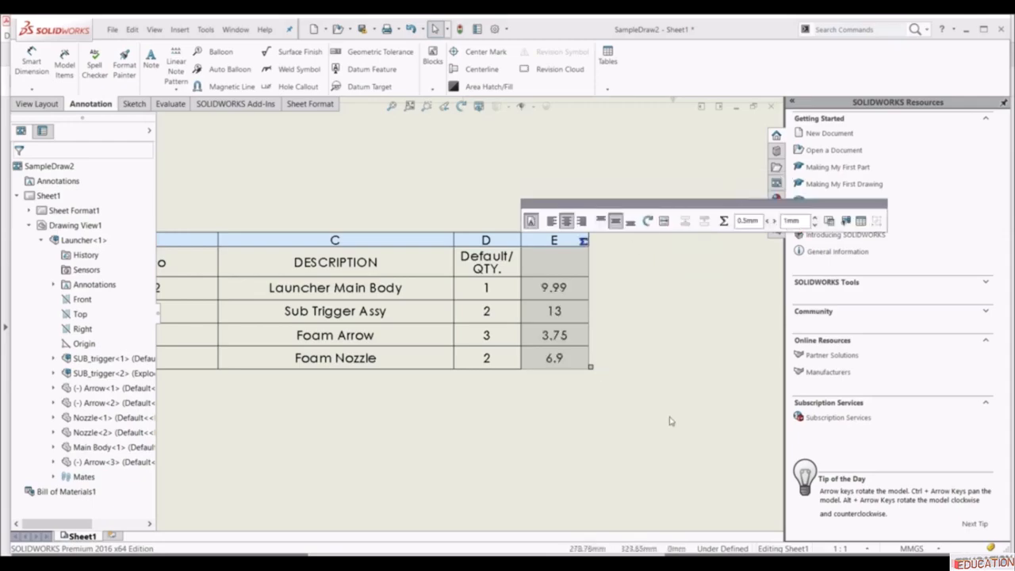
pyautogui.press('Escape')
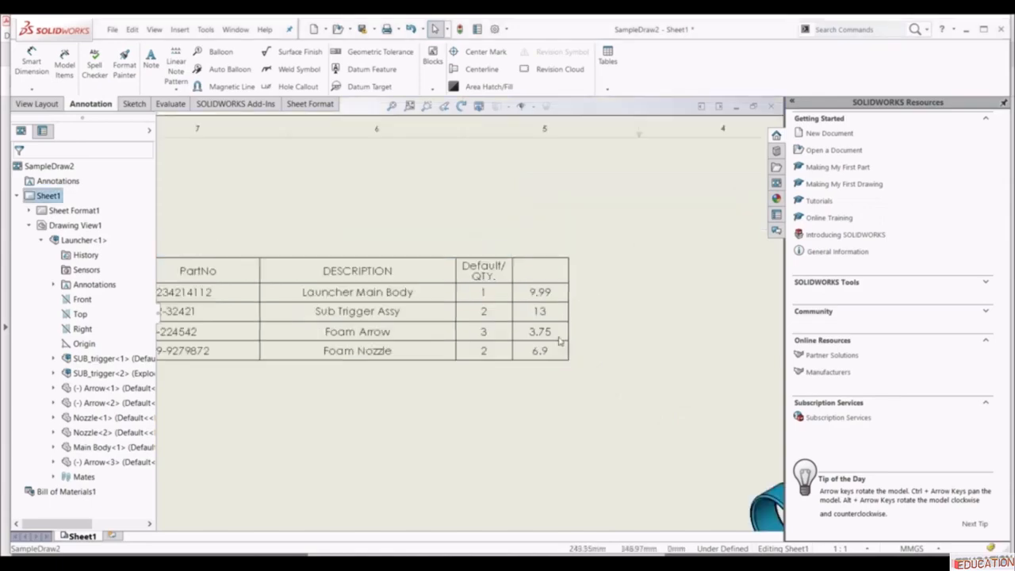
# - Insert an empty row below the Foam Nozzle row of the BOM
pyautogui.scroll(5, 538, 366)
pyautogui.scroll(-4, 330, 342)
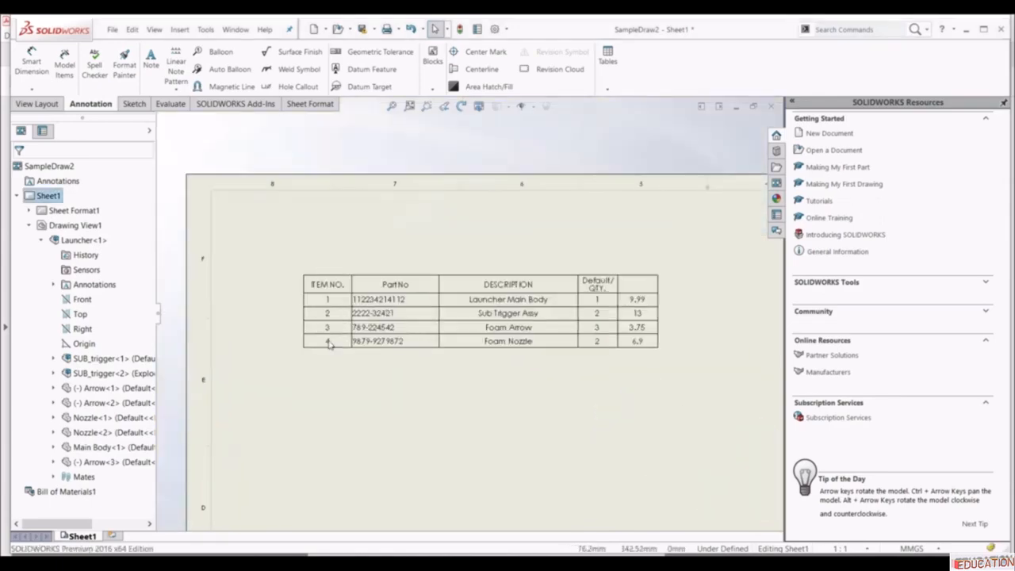
pyautogui.click(330, 342)
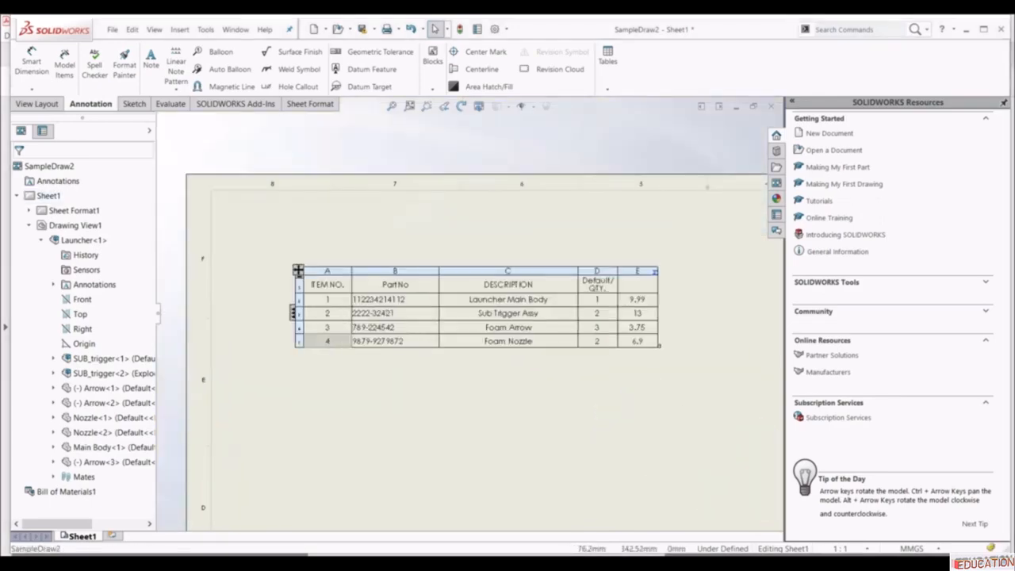
pyautogui.rightClick(330, 343)
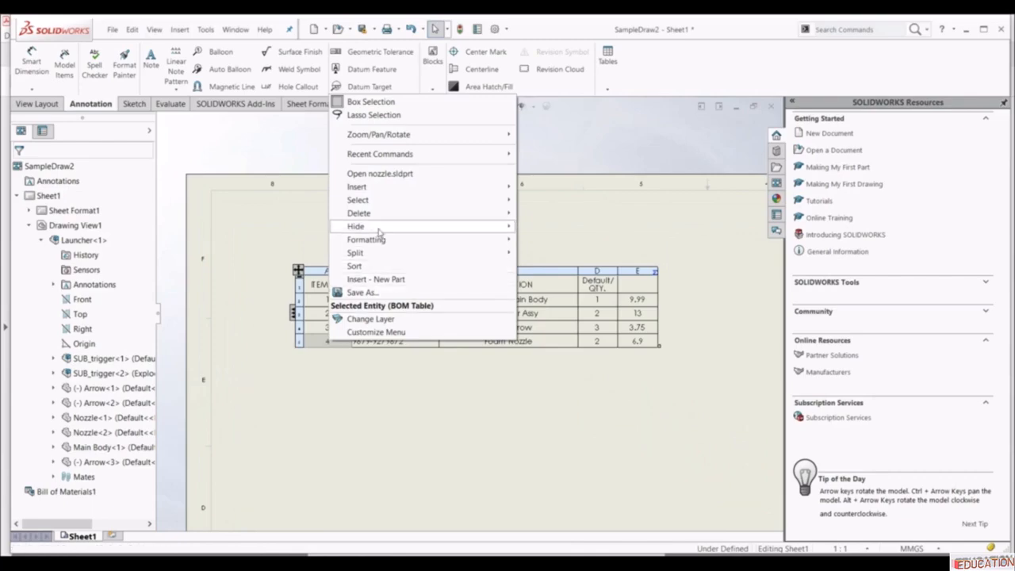
pyautogui.moveTo(416, 197)
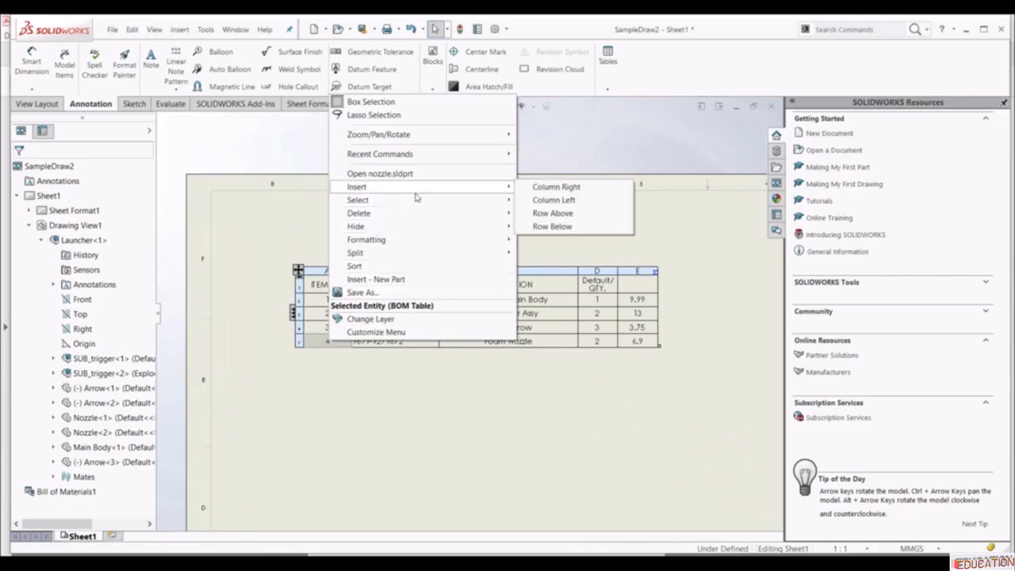
pyautogui.click(552, 227)
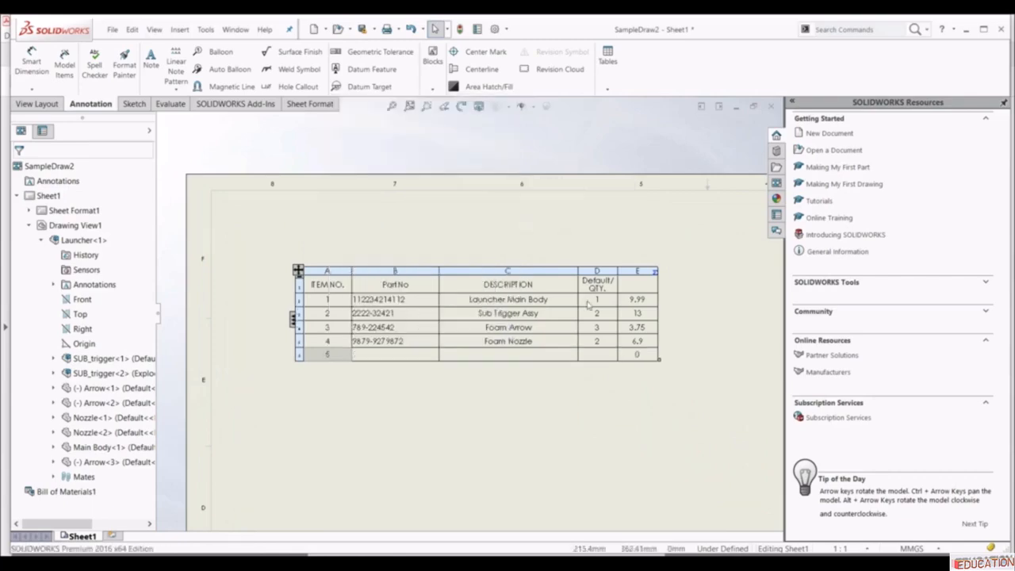
# - Sum the cost column in the new row's last cell using the TOTAL function
pyautogui.click(643, 356)
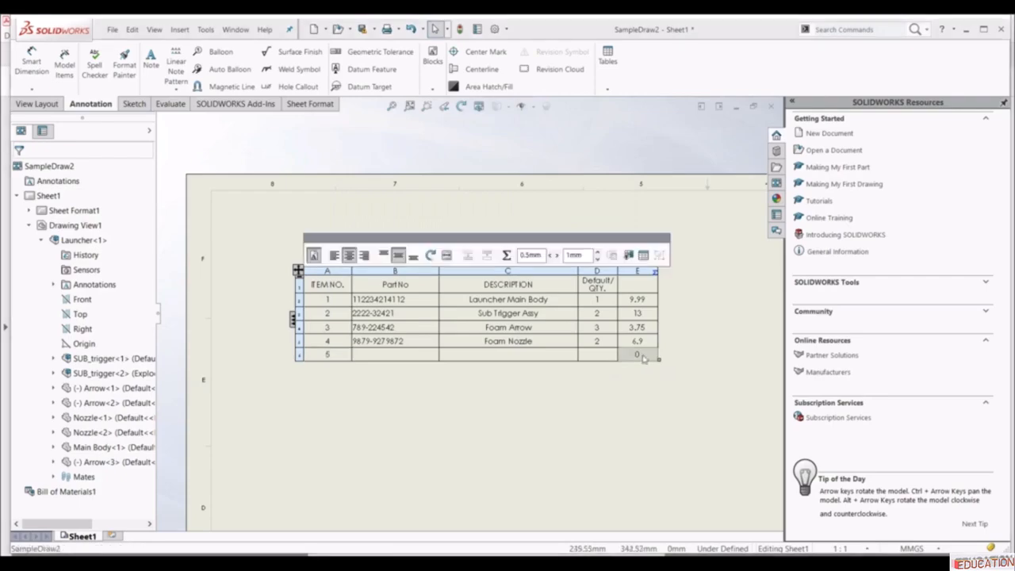
pyautogui.click(507, 254)
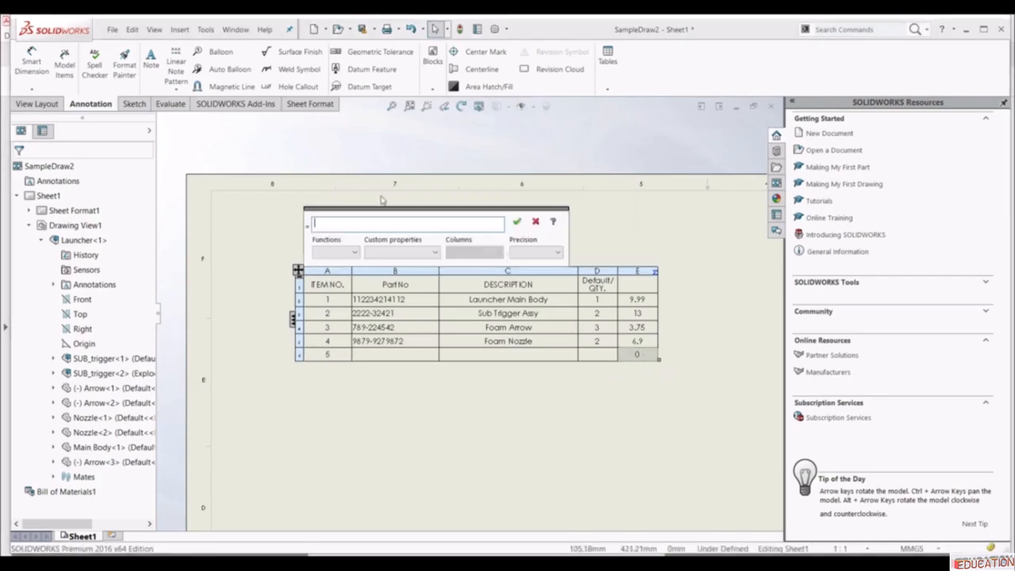
pyautogui.click(350, 252)
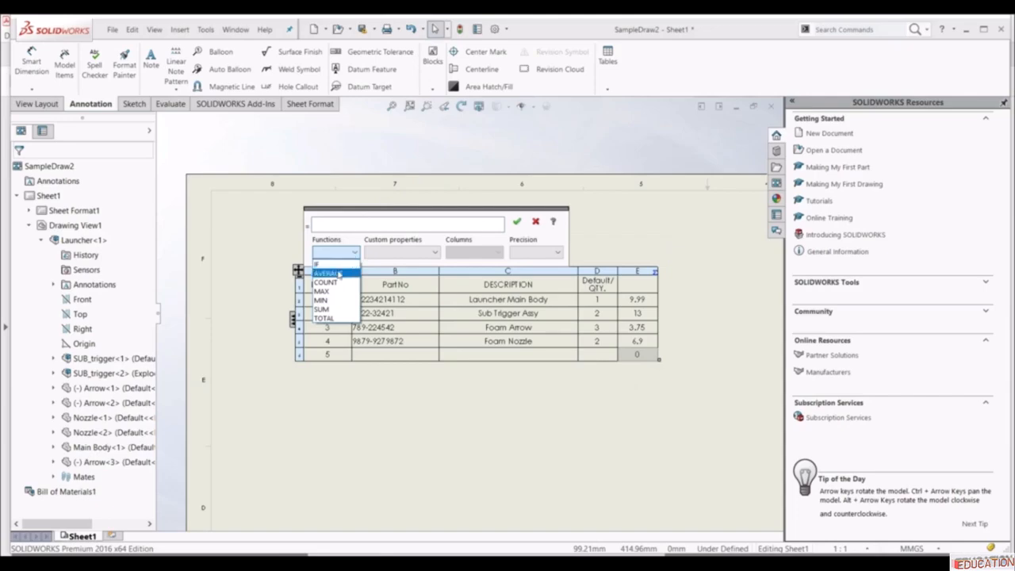
pyautogui.click(325, 318)
pyautogui.click(516, 222)
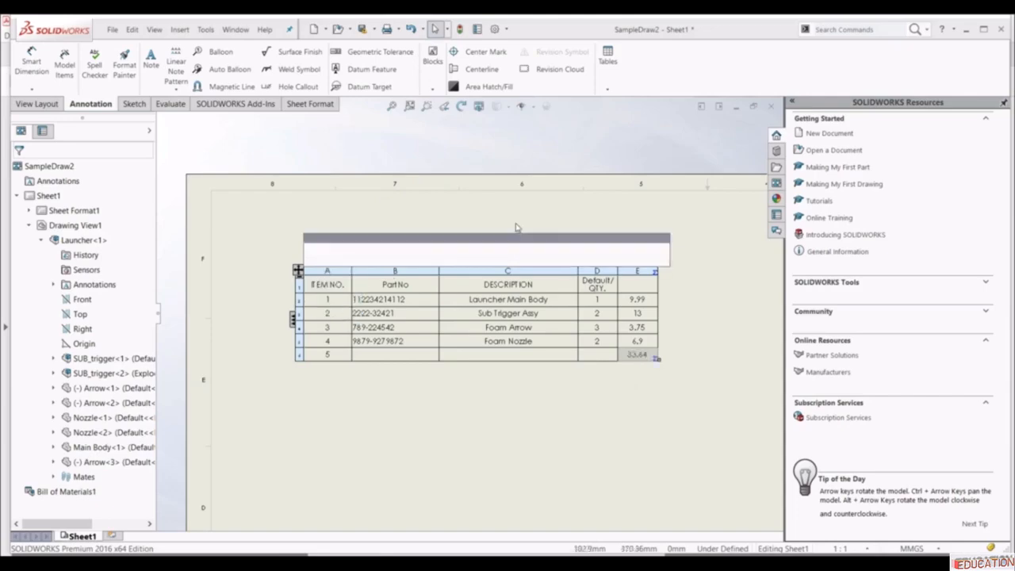
# - Compare the BOM's summed cost with Question 6's entry in the exam PDF's answer key on page 27
pyautogui.scroll(2, 526, 404)
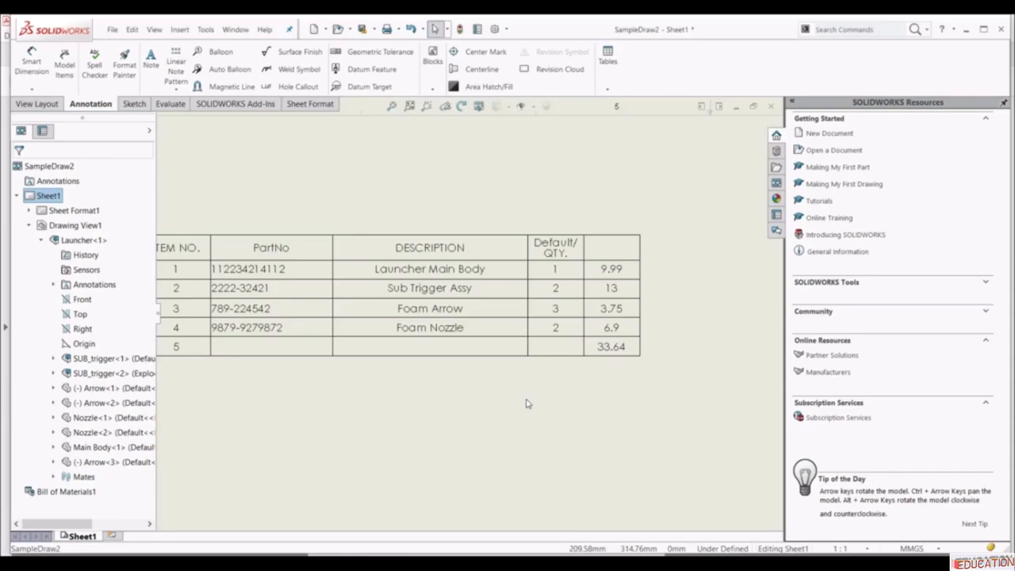
pyautogui.hotkey('alt', 'Tab')
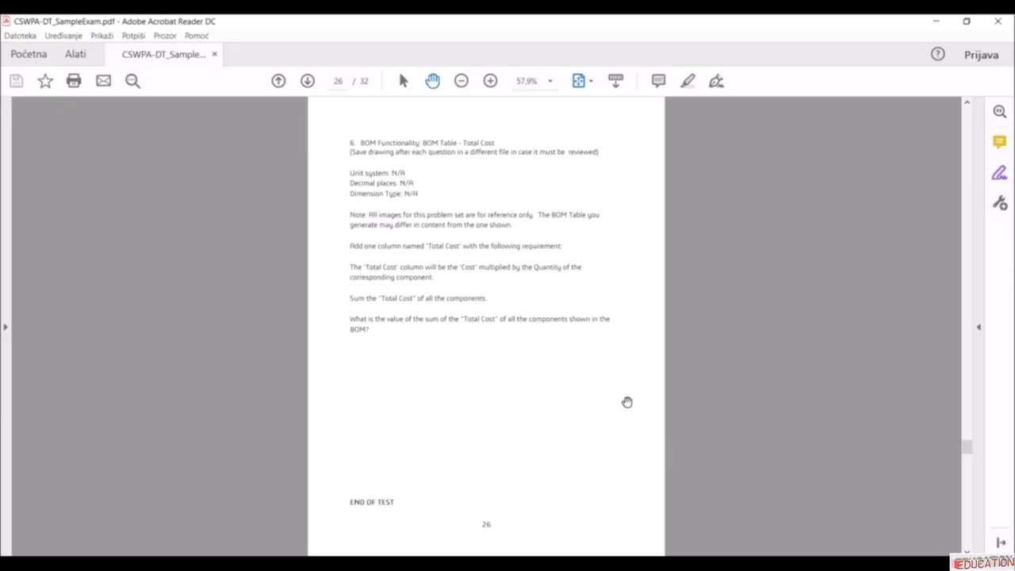
pyautogui.scroll(-2, 626, 402)
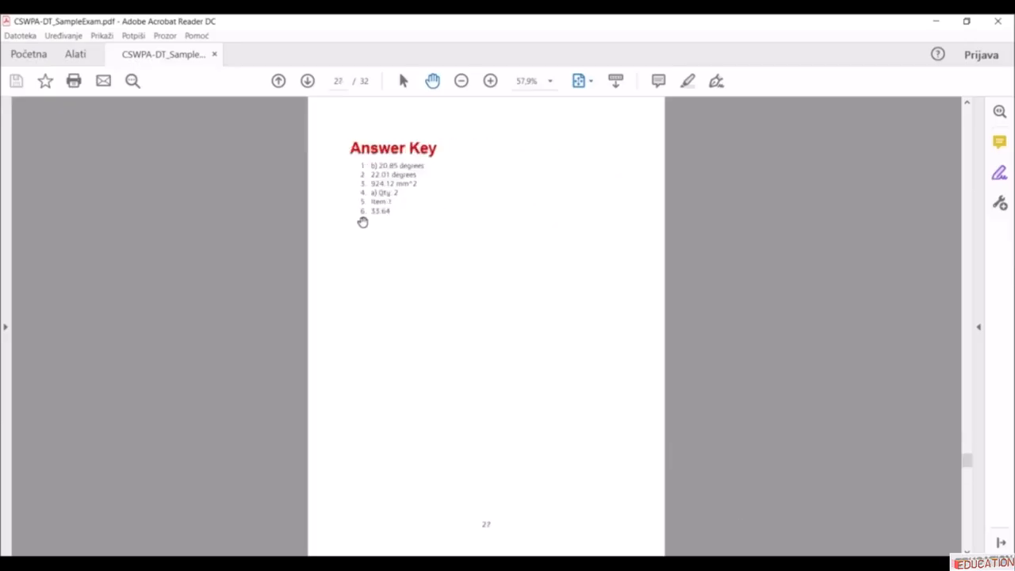